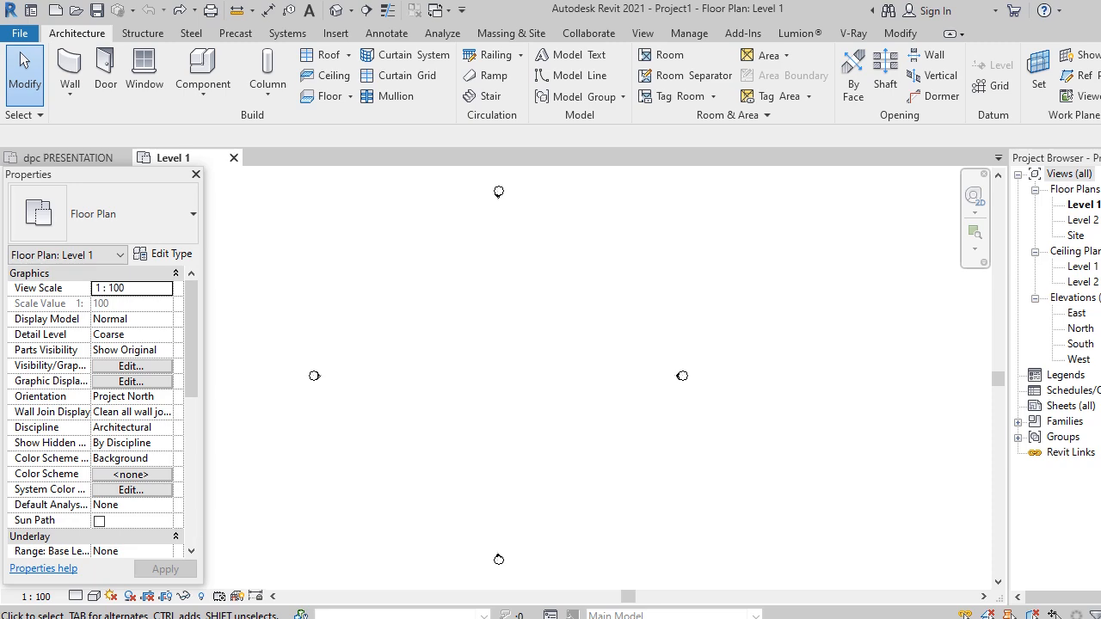
Move the east elevation marker about 26000 mm horizontally outward from the plan centre.
{"action": "left_click_drag", "start_coordinate": [657, 350], "coordinate": [764, 446]}
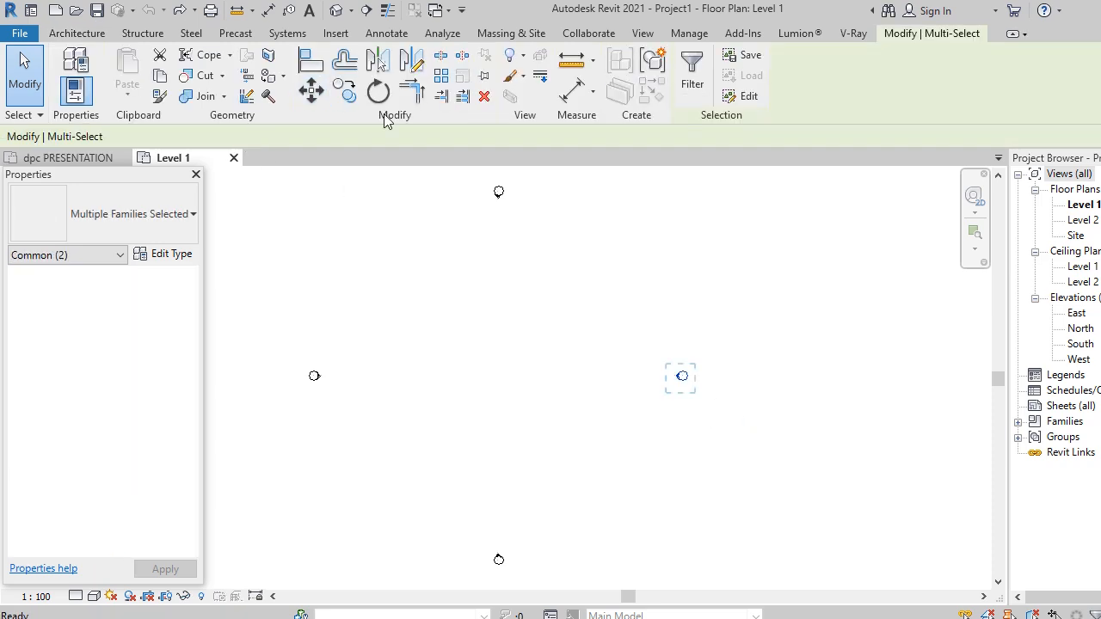
{"action": "left_click", "coordinate": [311, 90]}
{"action": "left_click", "coordinate": [677, 415]}
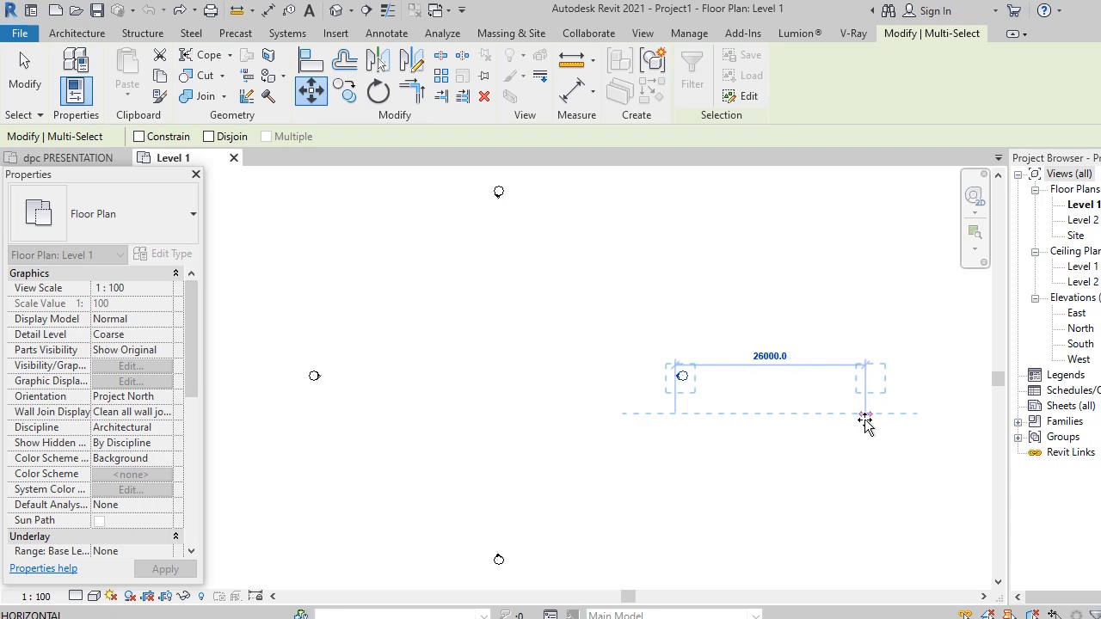
{"action": "left_click", "coordinate": [865, 416]}
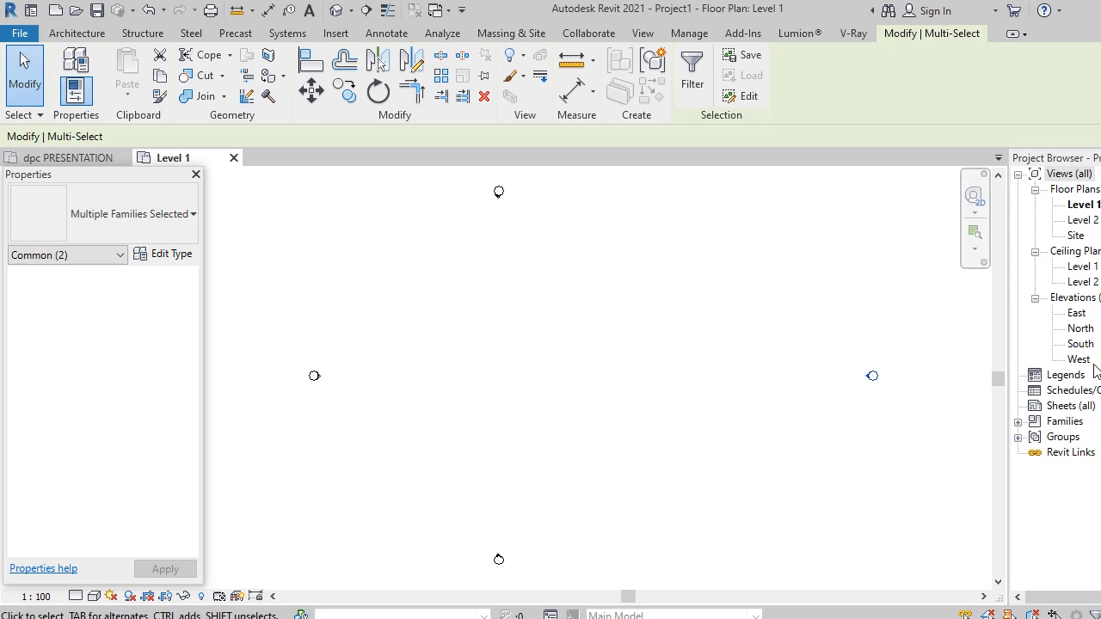
Open the East elevation view and set the height of Level 2 above Level 1 to 3500 mm.
{"action": "double_click", "coordinate": [1077, 313]}
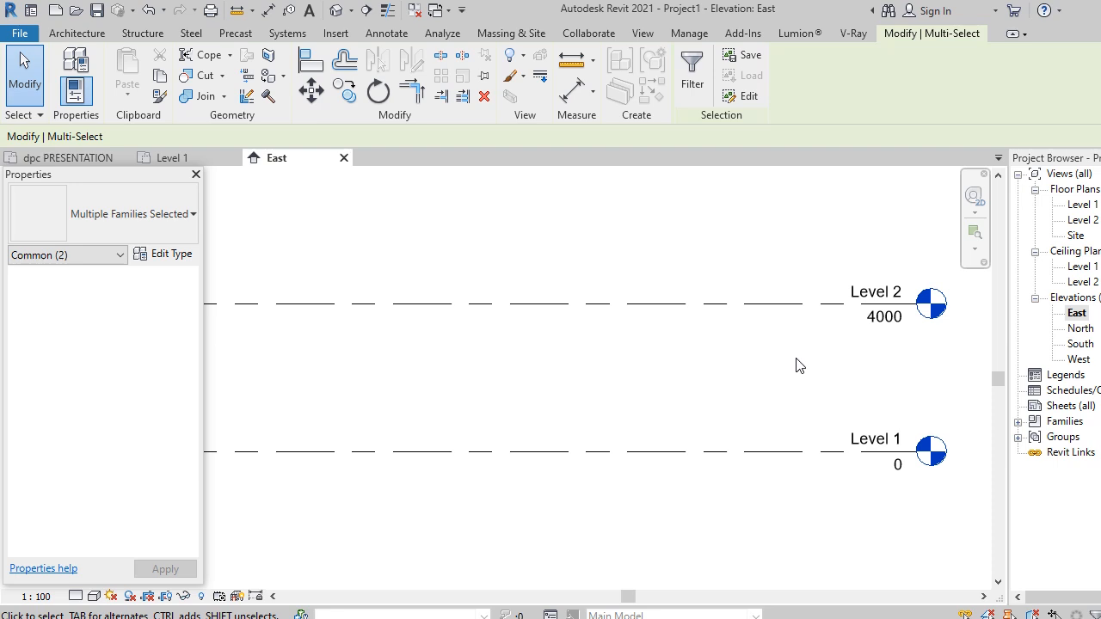
{"action": "left_click", "coordinate": [687, 312]}
{"action": "scroll", "coordinate": [676, 368], "scroll_direction": "down", "scroll_amount": 3}
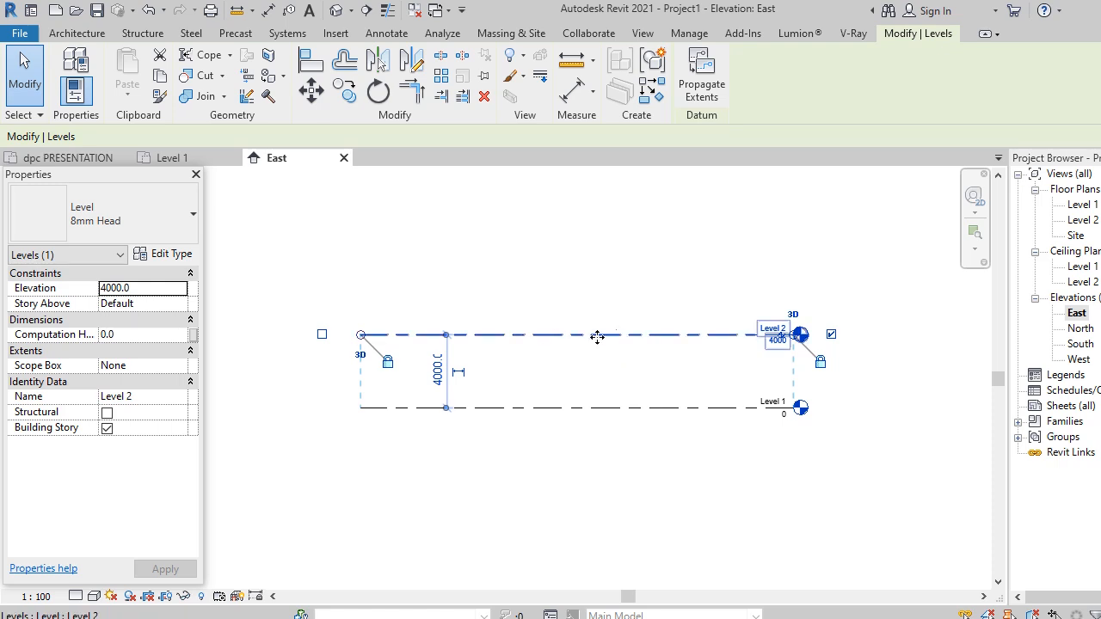
{"action": "left_click", "coordinate": [438, 375]}
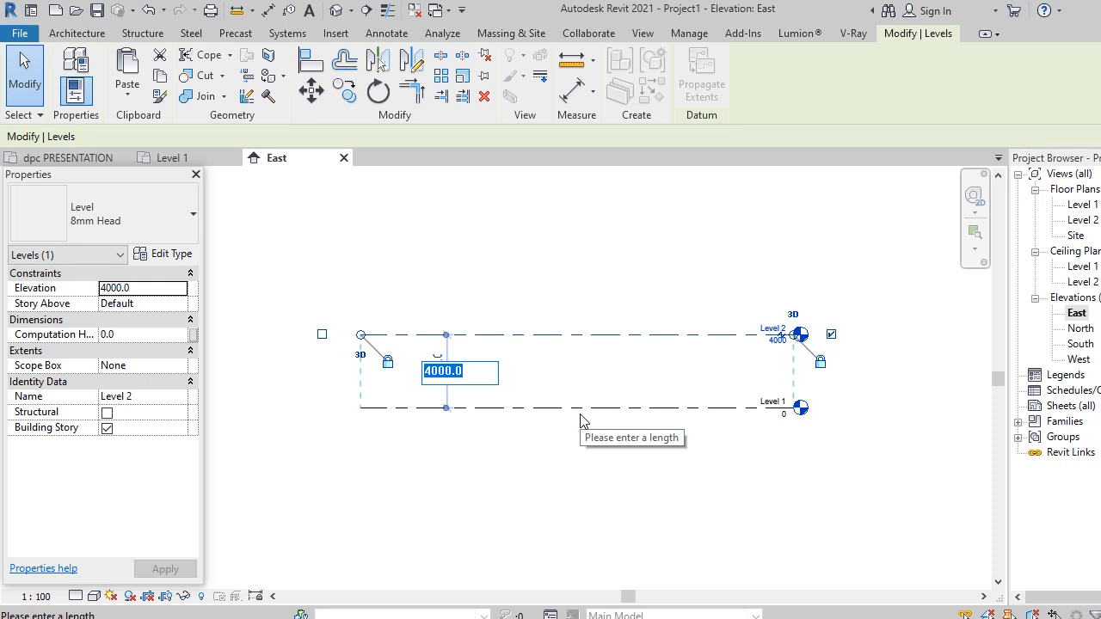
{"action": "type", "text": "3500"}
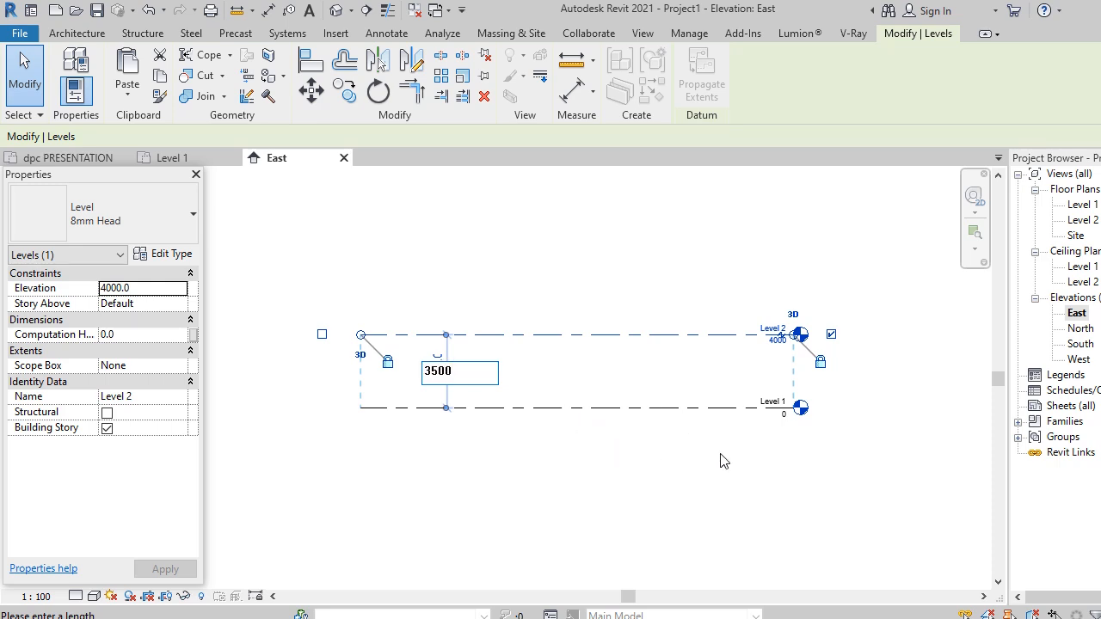
{"action": "key", "text": "Return"}
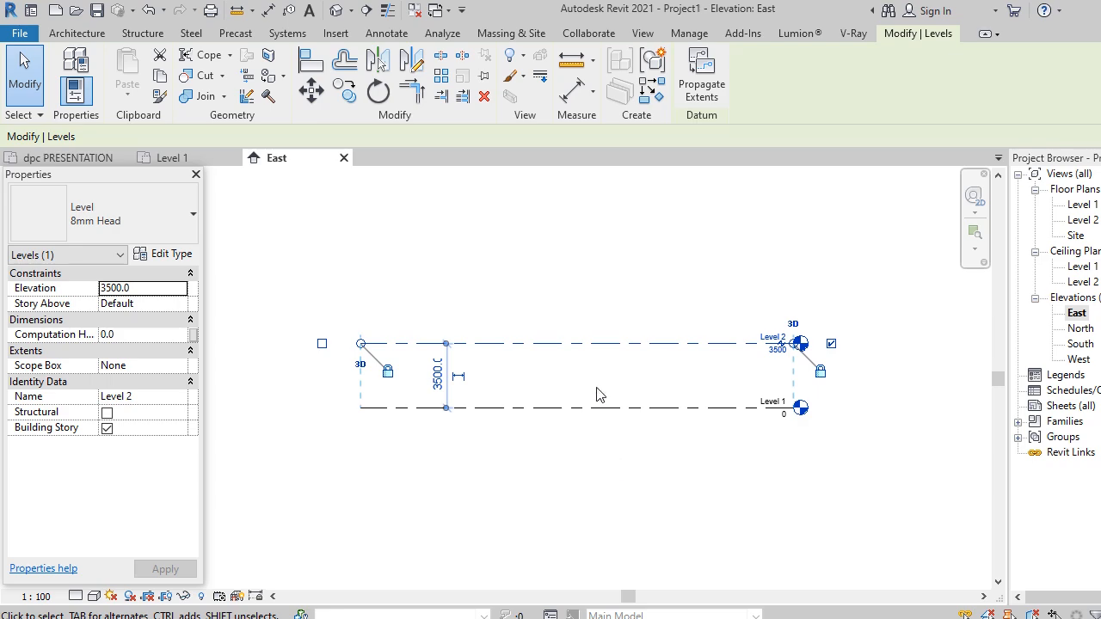
{"action": "left_click", "coordinate": [603, 498]}
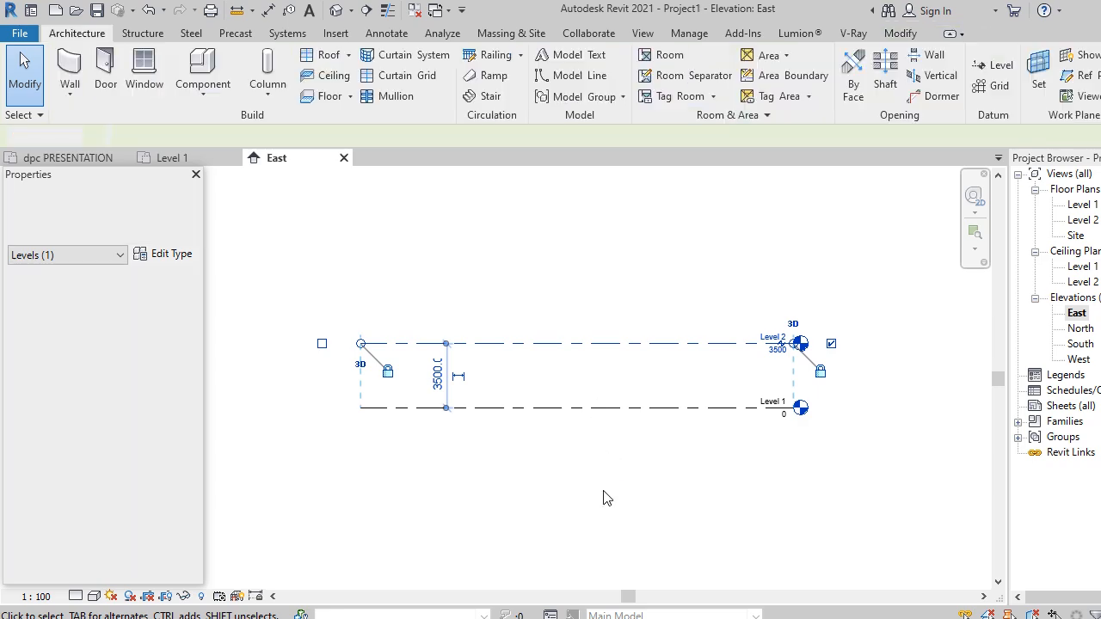
Add a level offset 4500 mm above Level 2 by picking the Level 2 line, with a plan view made for it.
{"action": "scroll", "coordinate": [847, 385], "scroll_direction": "up", "scroll_amount": 1}
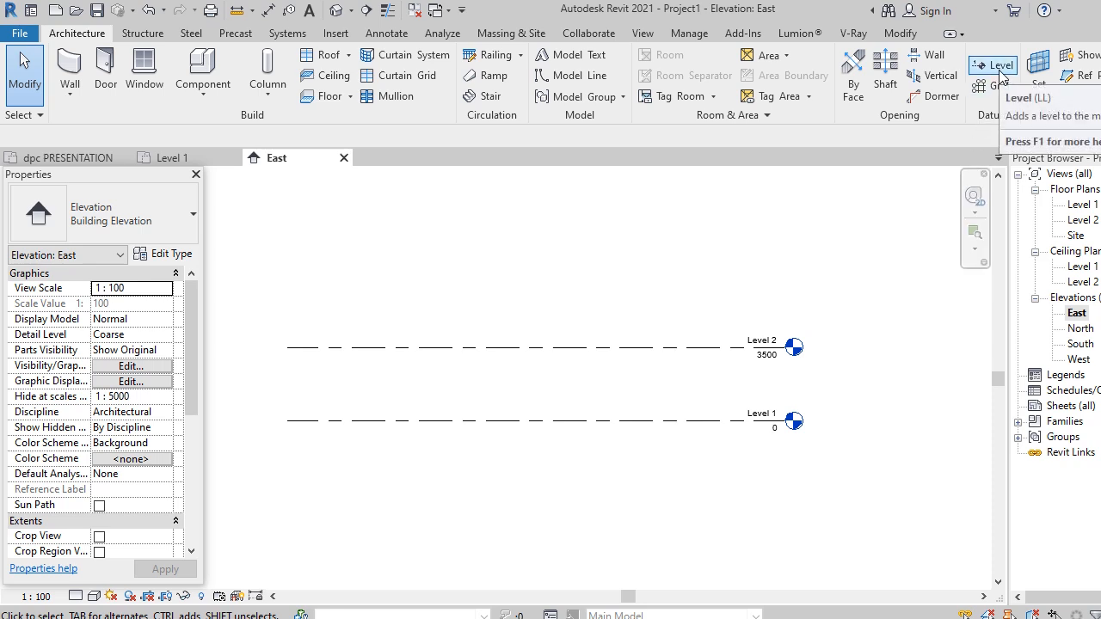
{"action": "left_click", "coordinate": [998, 68]}
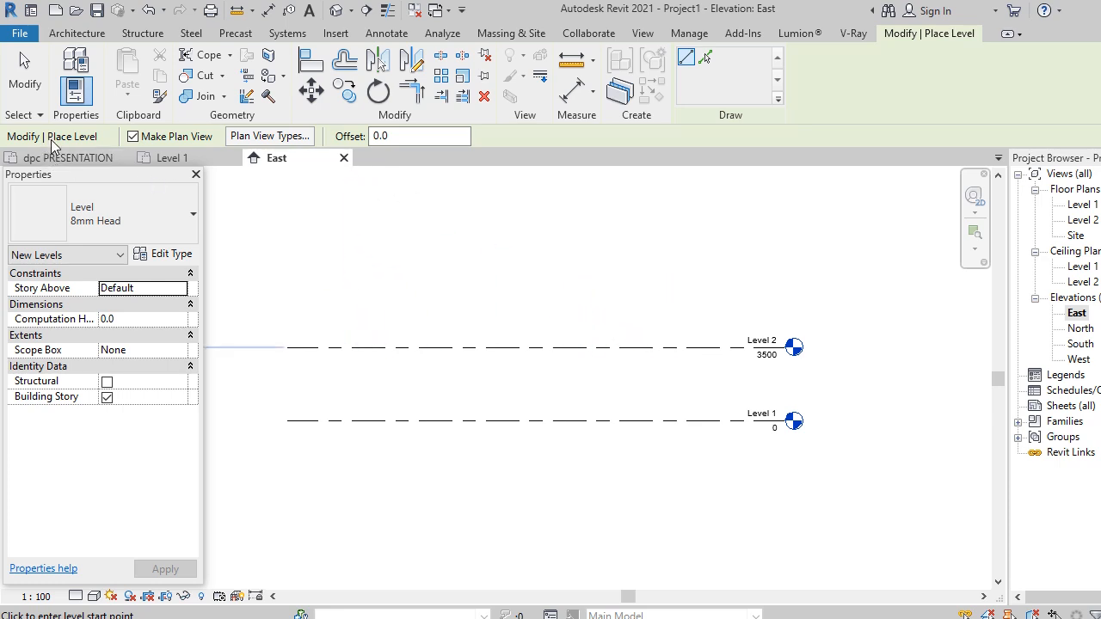
{"action": "left_click", "coordinate": [405, 137]}
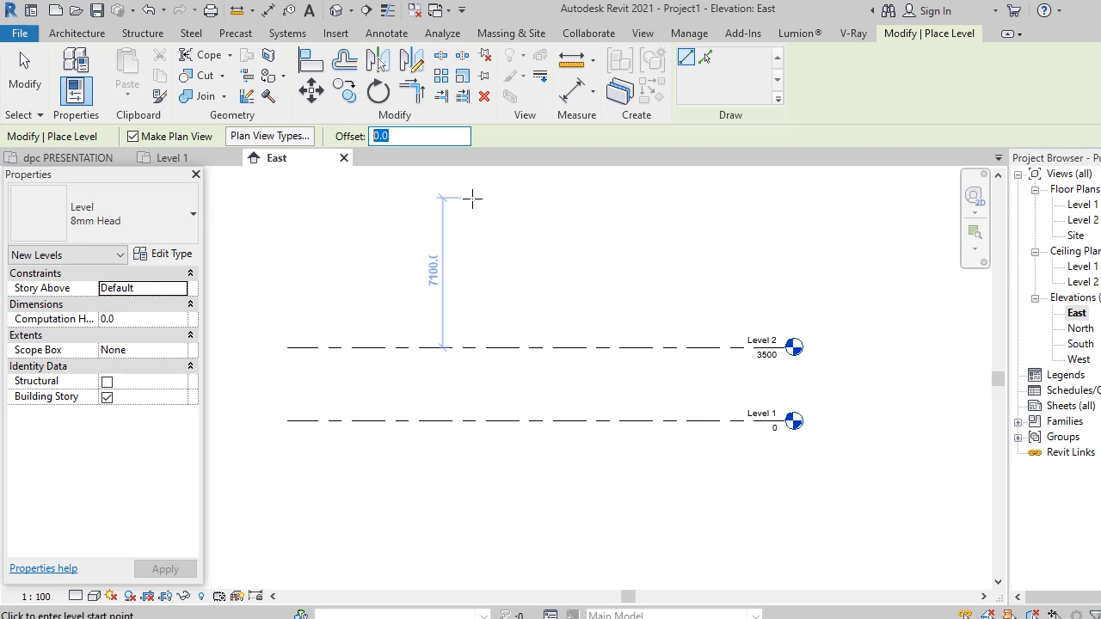
{"action": "type", "text": "45"}
{"action": "key", "text": "Return"}
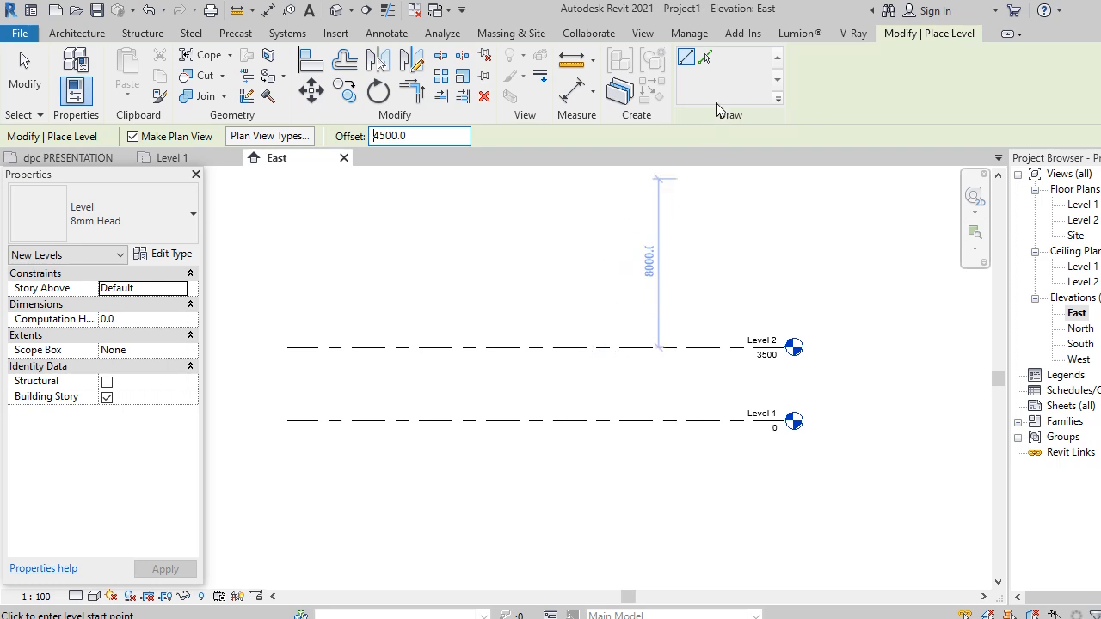
{"action": "left_click", "coordinate": [706, 61]}
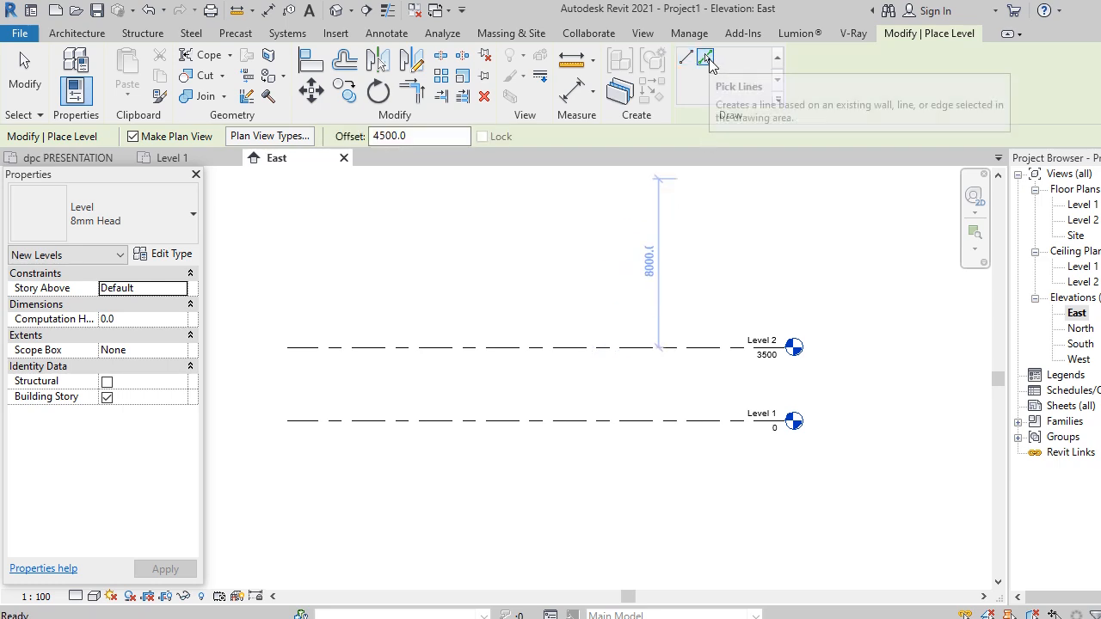
{"action": "left_click", "coordinate": [520, 348]}
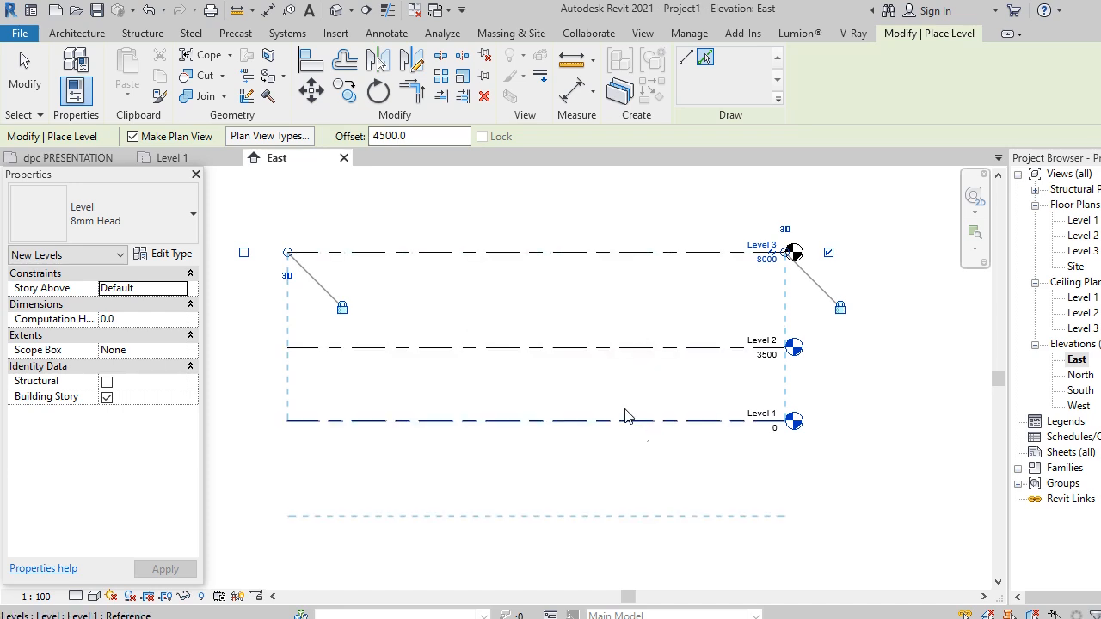
Add a level offset 600 mm below Level 1 by picking the Level 1 line, and end level placement.
{"action": "left_click", "coordinate": [423, 138]}
{"action": "left_click_drag", "start_coordinate": [423, 138], "coordinate": [370, 144]}
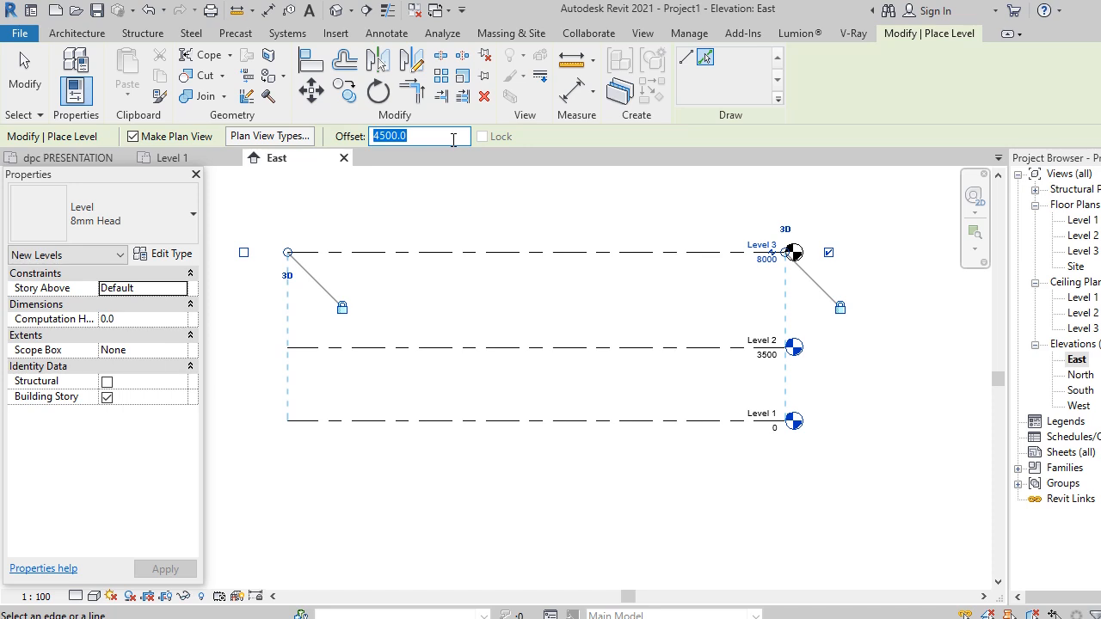
{"action": "type", "text": "6"}
{"action": "left_click", "coordinate": [537, 430]}
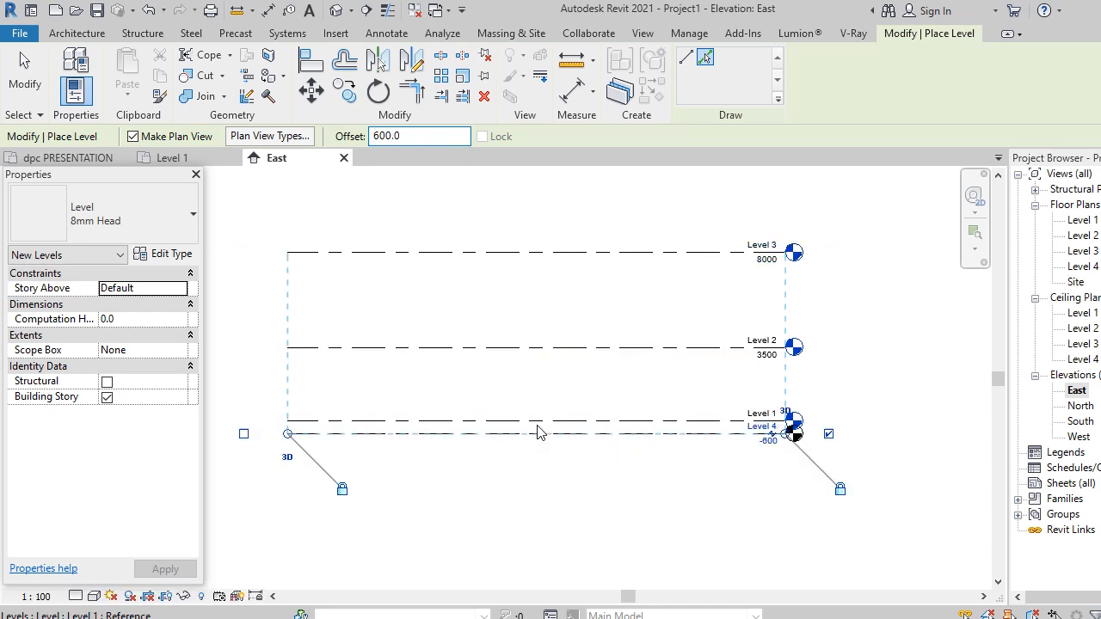
{"action": "scroll", "coordinate": [792, 465], "scroll_direction": "up", "scroll_amount": 4}
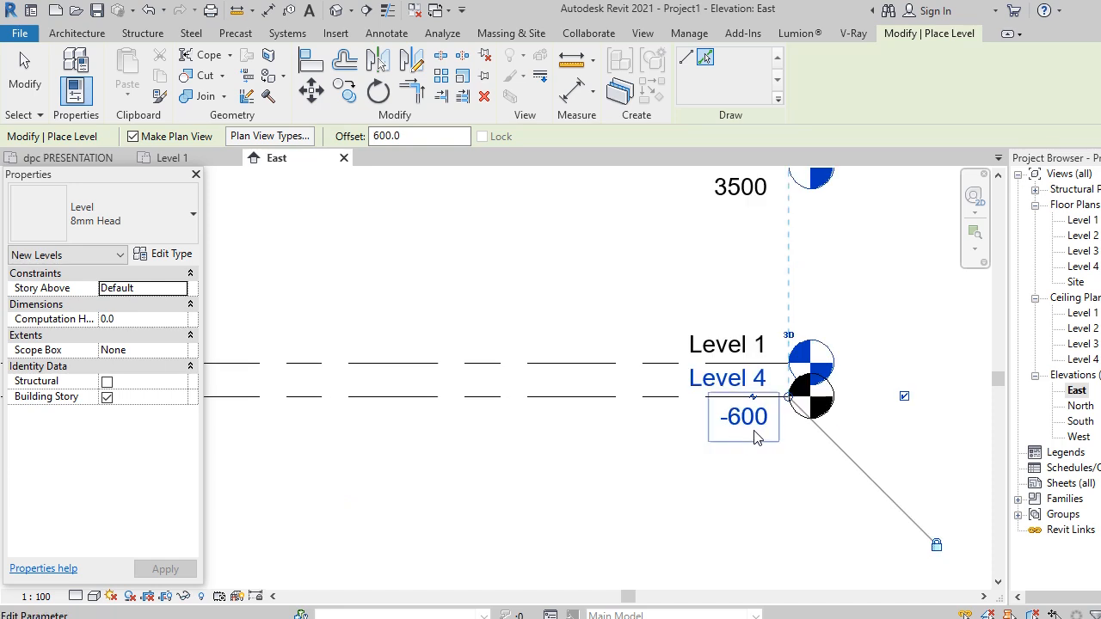
{"action": "left_click", "coordinate": [763, 456]}
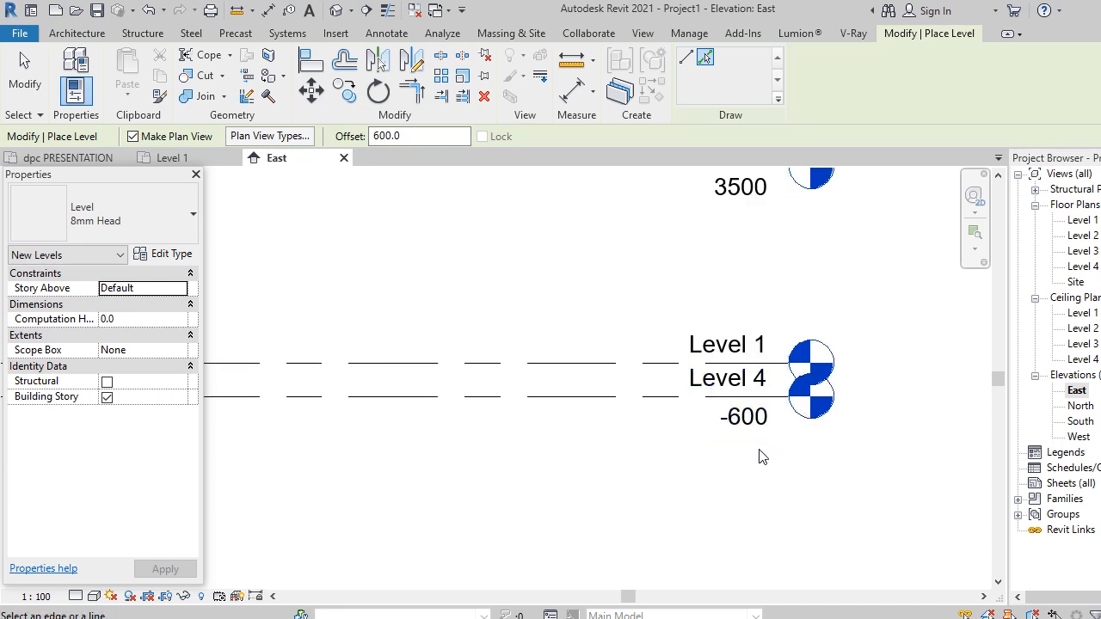
{"action": "scroll", "coordinate": [774, 460], "scroll_direction": "down", "scroll_amount": 3}
{"action": "scroll", "coordinate": [794, 475], "scroll_direction": "down", "scroll_amount": 3}
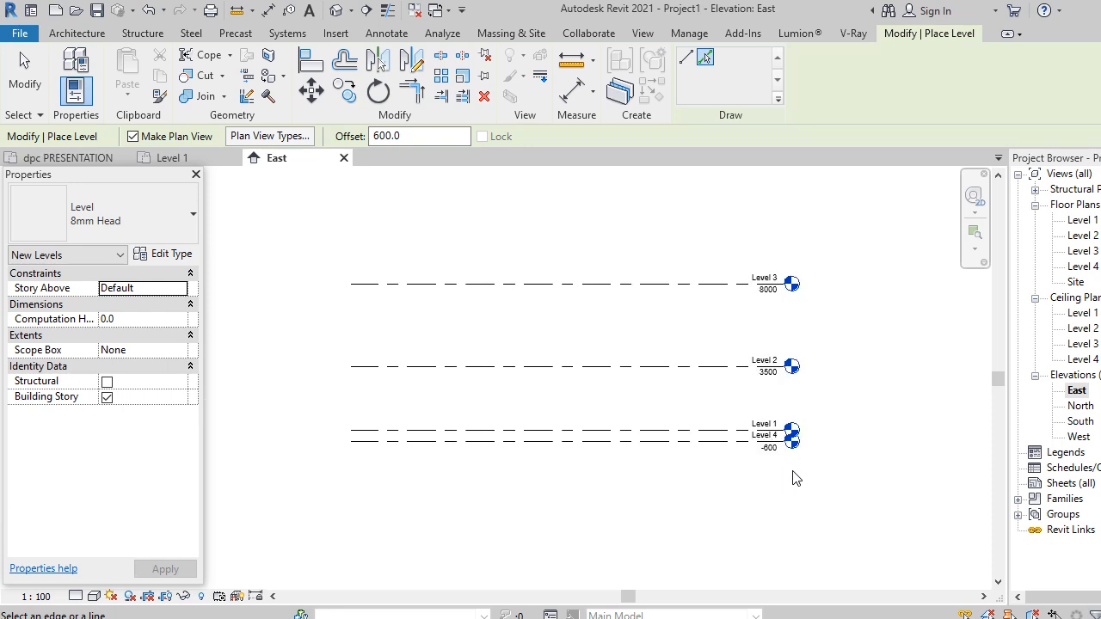
{"action": "scroll", "coordinate": [793, 475], "scroll_direction": "up", "scroll_amount": 1}
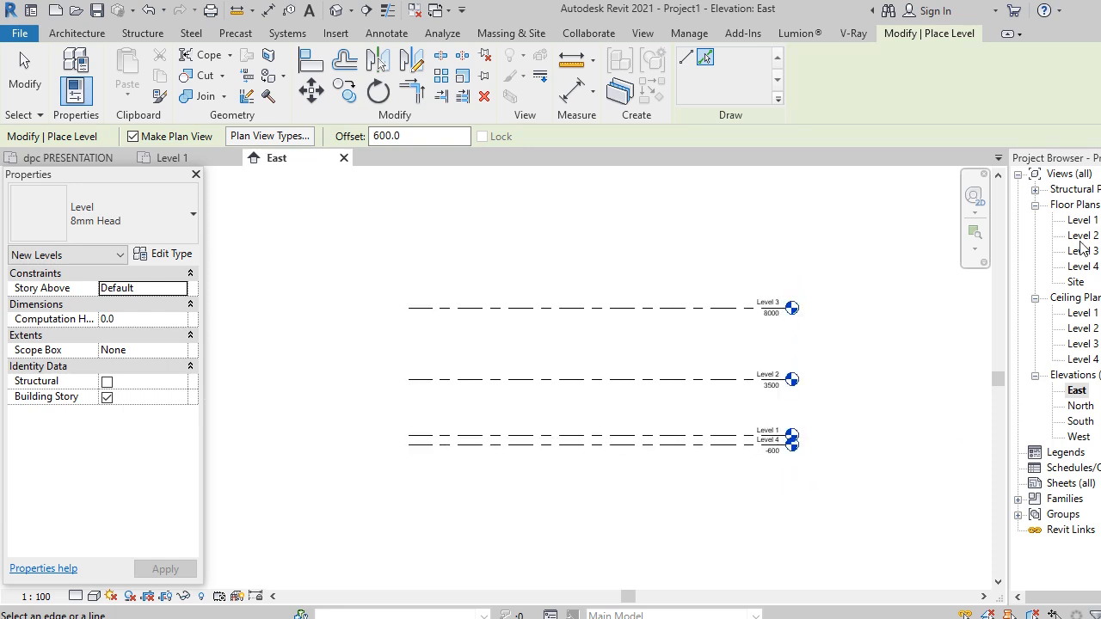
{"action": "scroll", "coordinate": [765, 464], "scroll_direction": "up", "scroll_amount": 3}
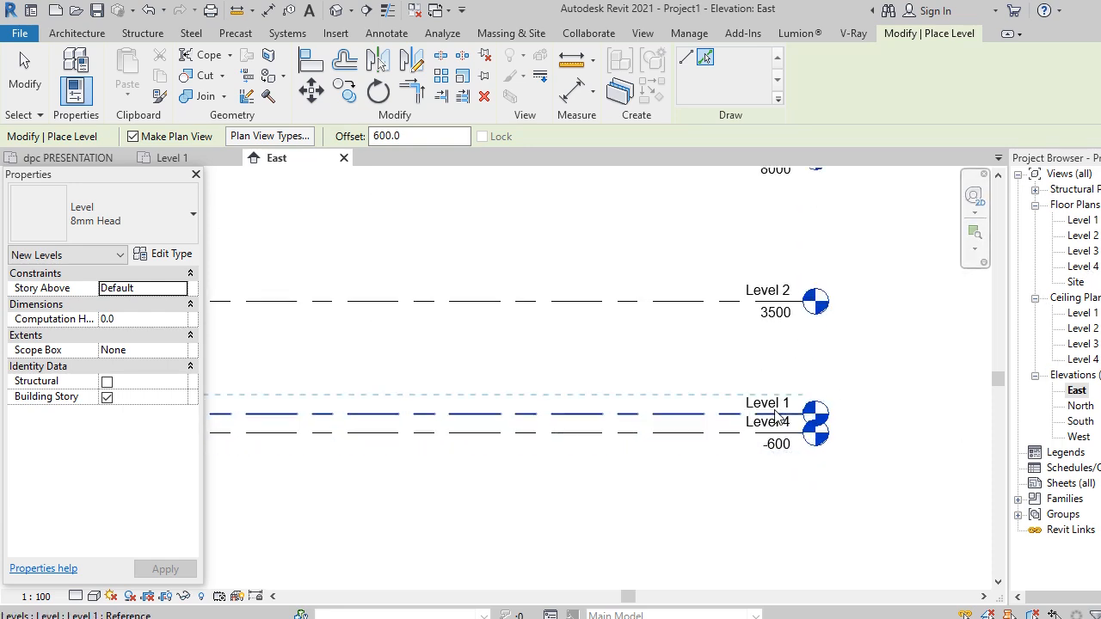
{"action": "key", "text": "Escape"}
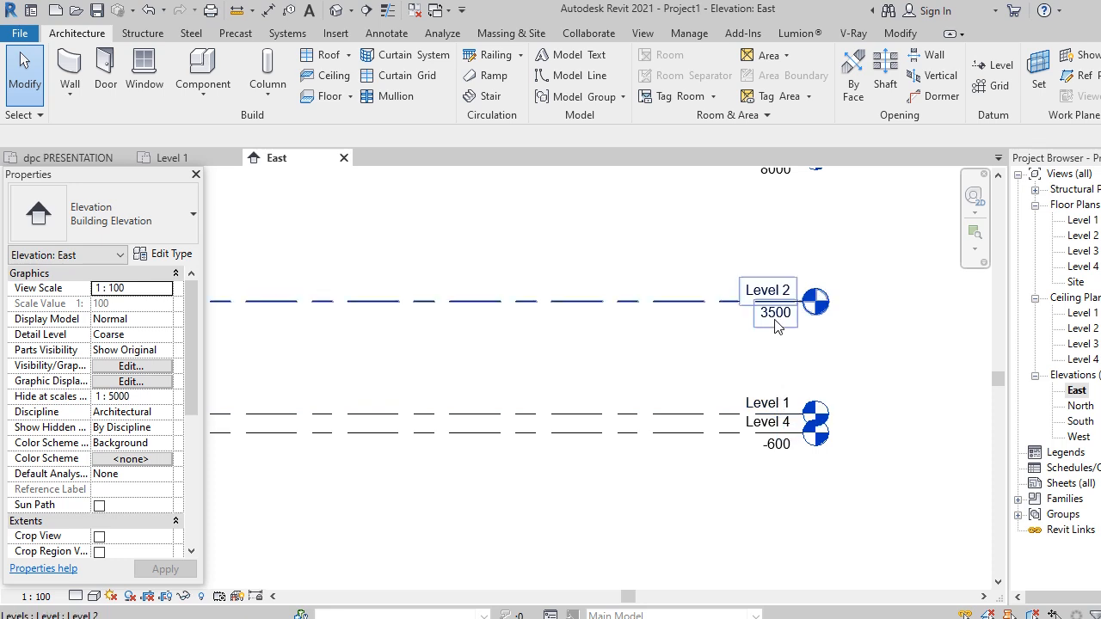
Rename the level below Level 1 to "foundatn" and rename its corresponding views too.
{"action": "scroll", "coordinate": [781, 374], "scroll_direction": "down", "scroll_amount": 2}
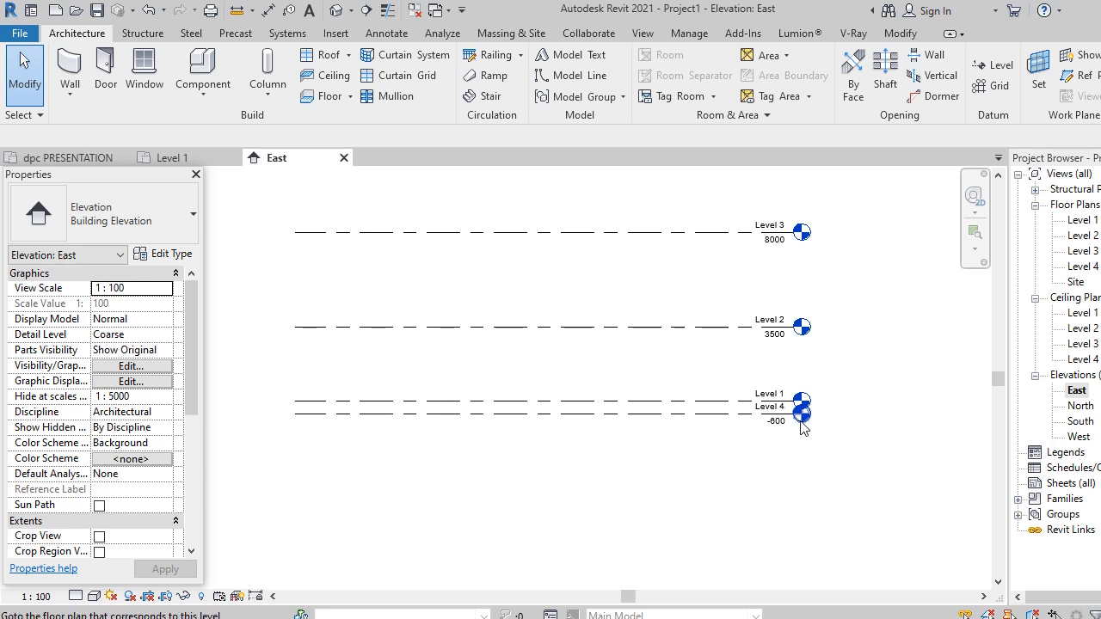
{"action": "scroll", "coordinate": [774, 464], "scroll_direction": "up", "scroll_amount": 1}
{"action": "scroll", "coordinate": [806, 470], "scroll_direction": "down", "scroll_amount": 1}
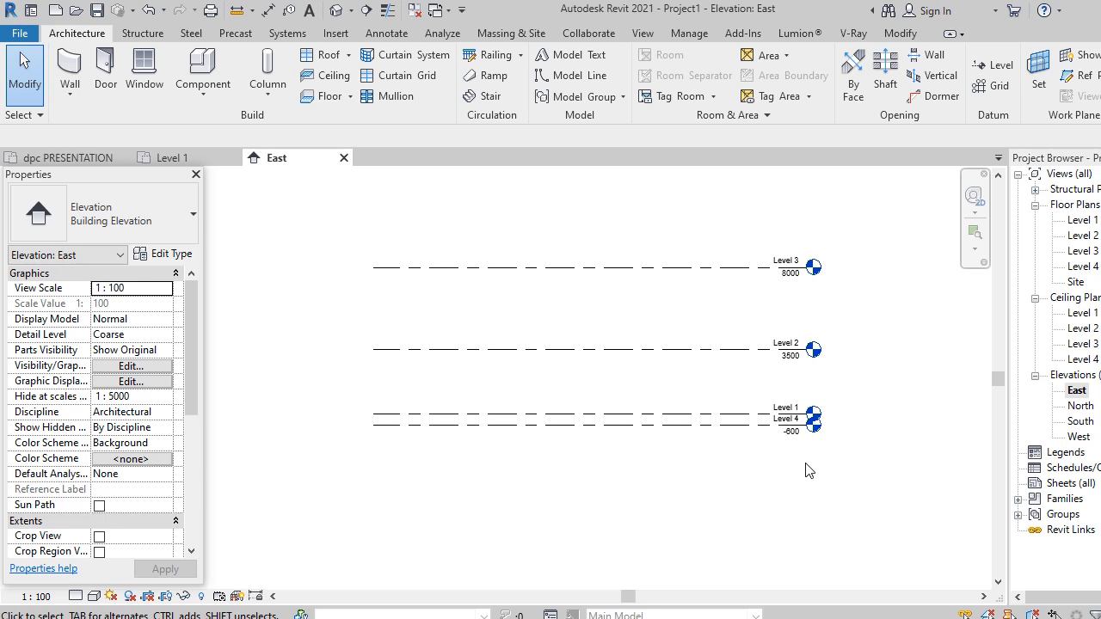
{"action": "scroll", "coordinate": [812, 451], "scroll_direction": "up", "scroll_amount": 2}
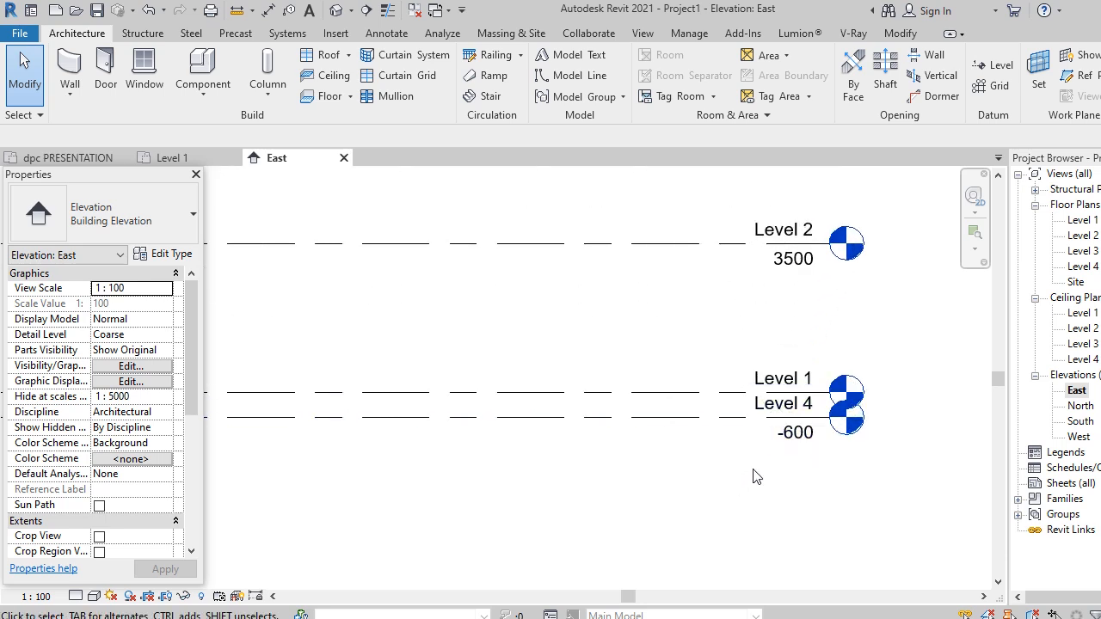
{"action": "scroll", "coordinate": [765, 418], "scroll_direction": "up", "scroll_amount": 3}
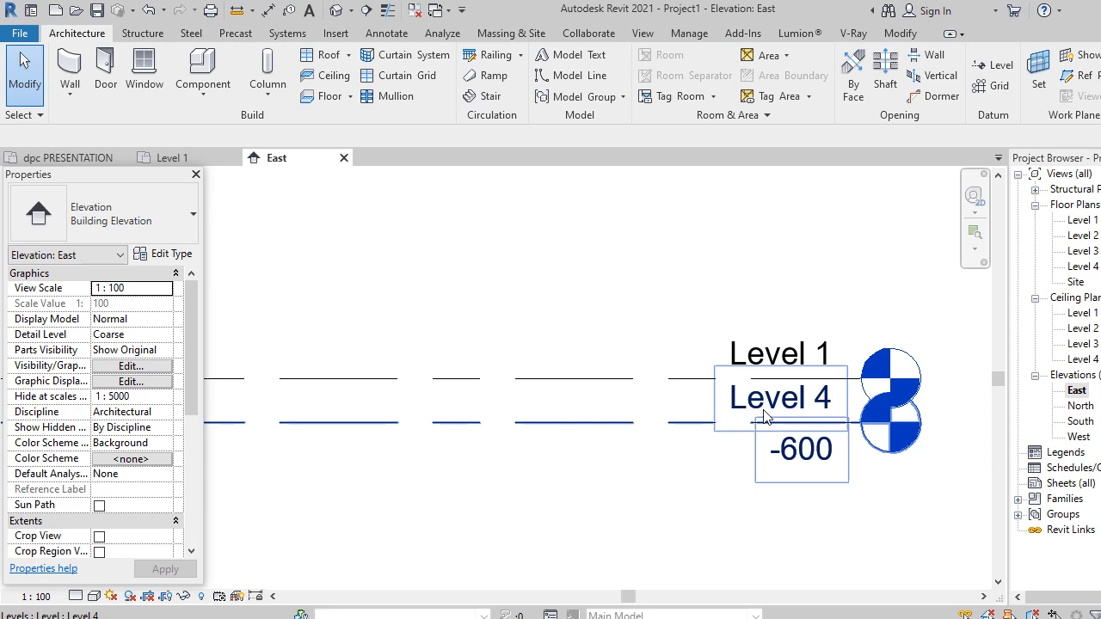
{"action": "double_click", "coordinate": [781, 405]}
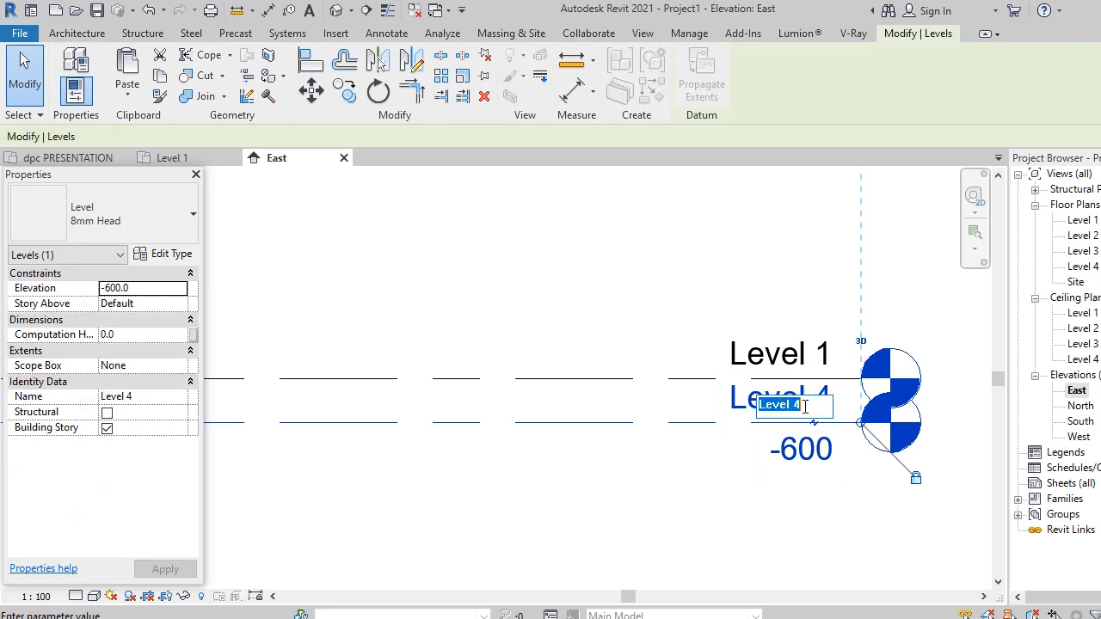
{"action": "type", "text": "foundatn"}
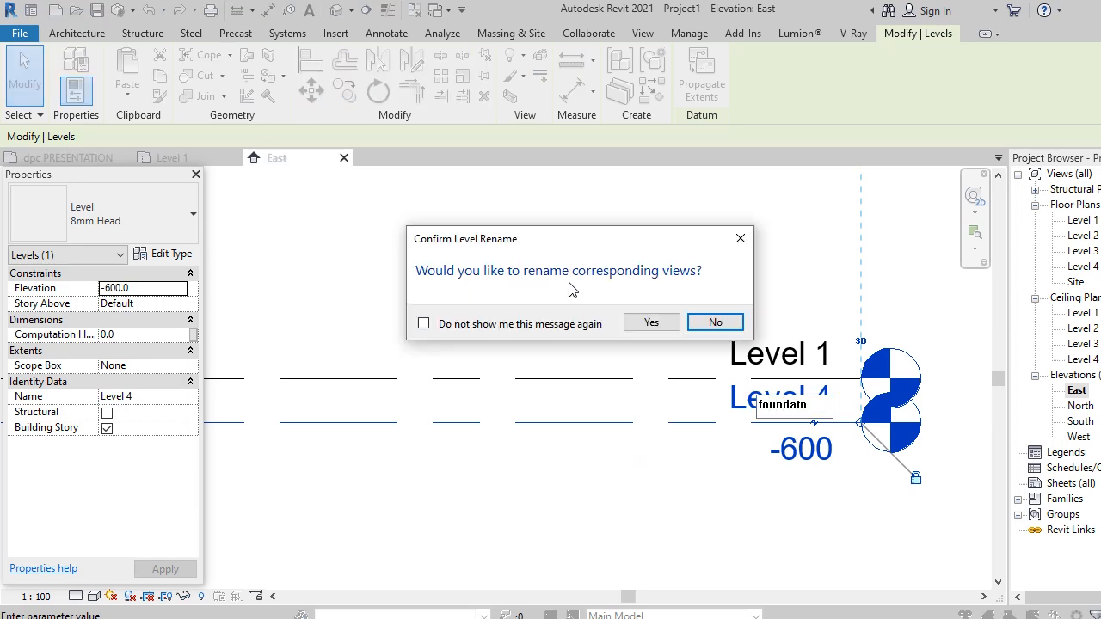
{"action": "left_click", "coordinate": [652, 322]}
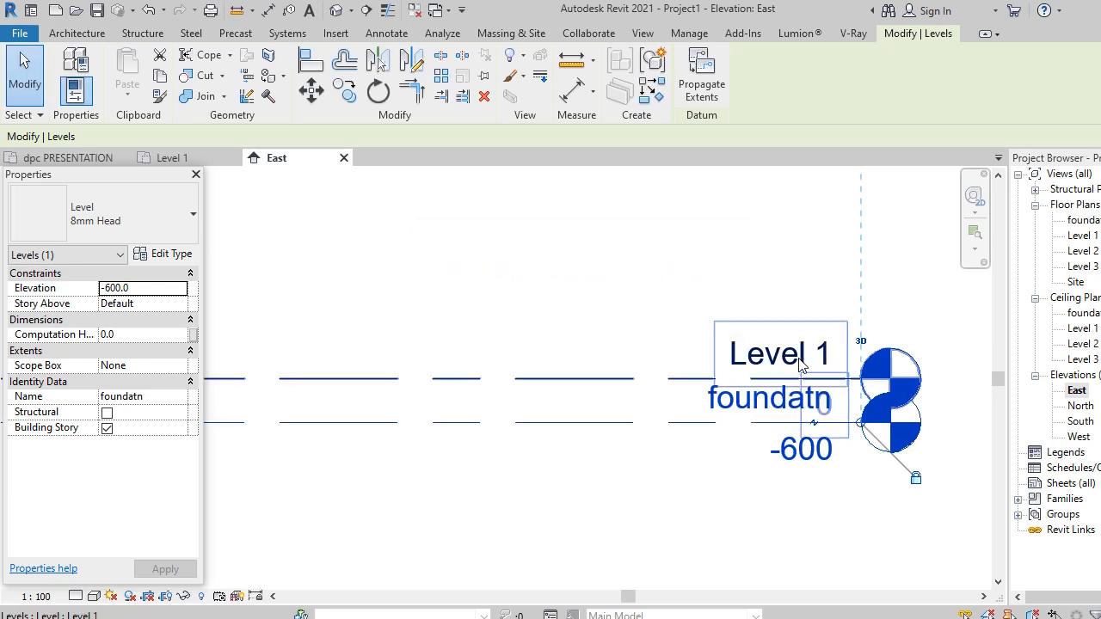
Rename the topmost level to "roof" and rename its corresponding views too.
{"action": "scroll", "coordinate": [774, 511], "scroll_direction": "down", "scroll_amount": 3}
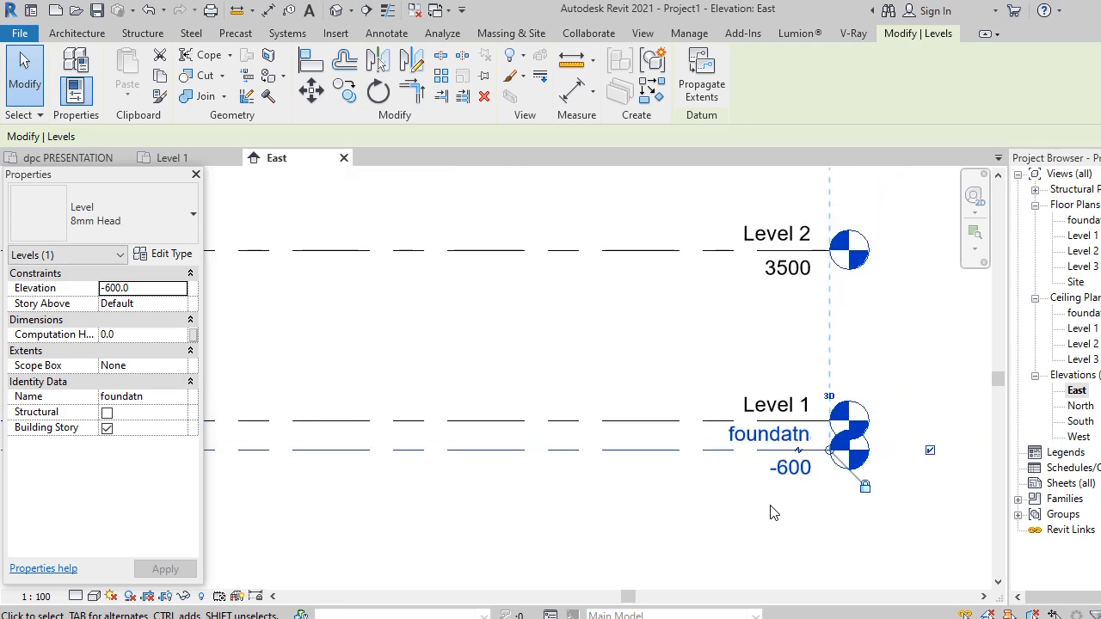
{"action": "scroll", "coordinate": [771, 512], "scroll_direction": "down", "scroll_amount": 4}
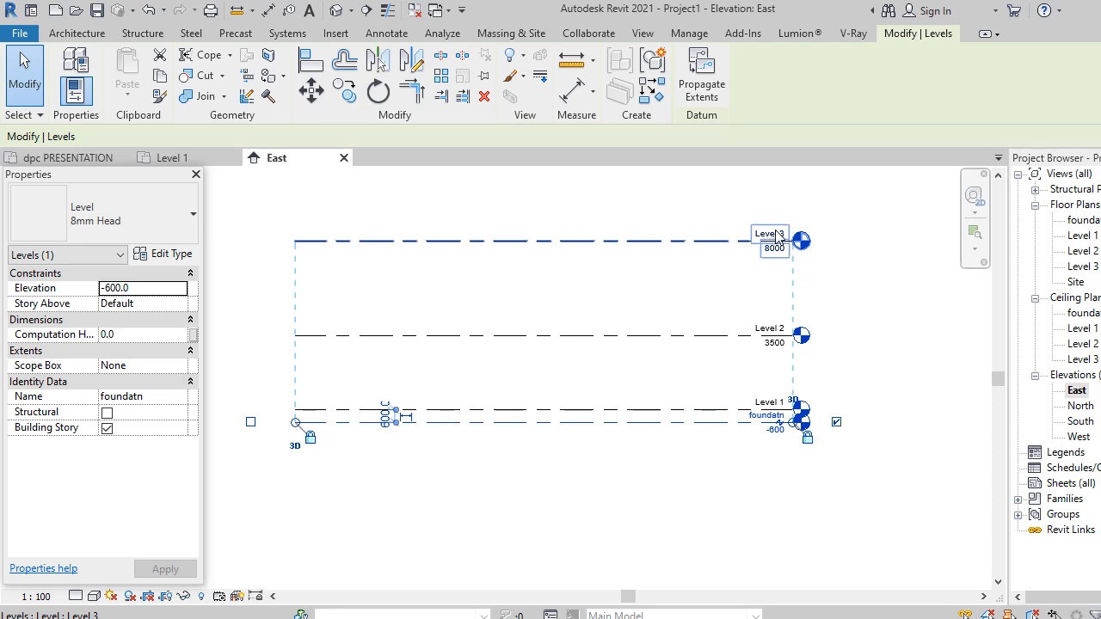
{"action": "scroll", "coordinate": [771, 255], "scroll_direction": "up", "scroll_amount": 4}
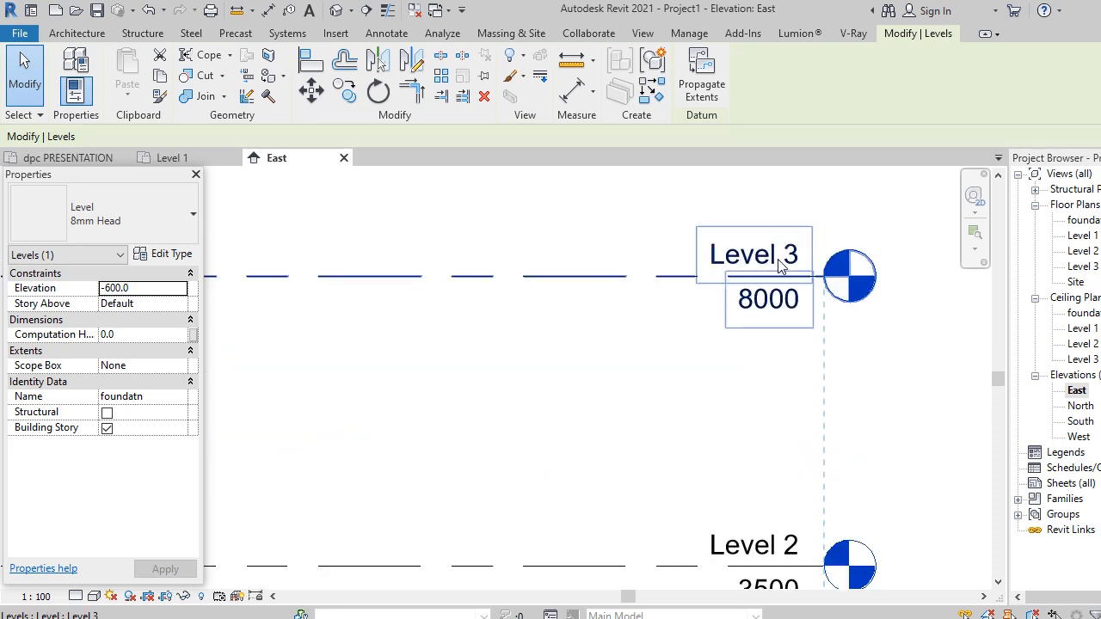
{"action": "double_click", "coordinate": [780, 256]}
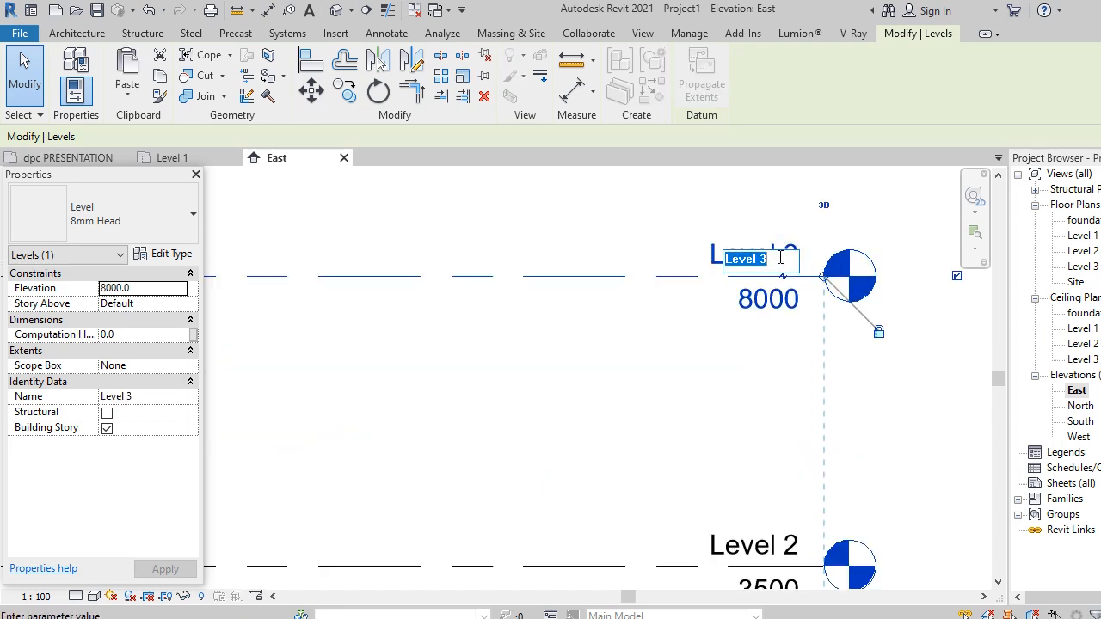
{"action": "type", "text": "roof"}
{"action": "left_click", "coordinate": [644, 351]}
{"action": "left_click", "coordinate": [652, 324]}
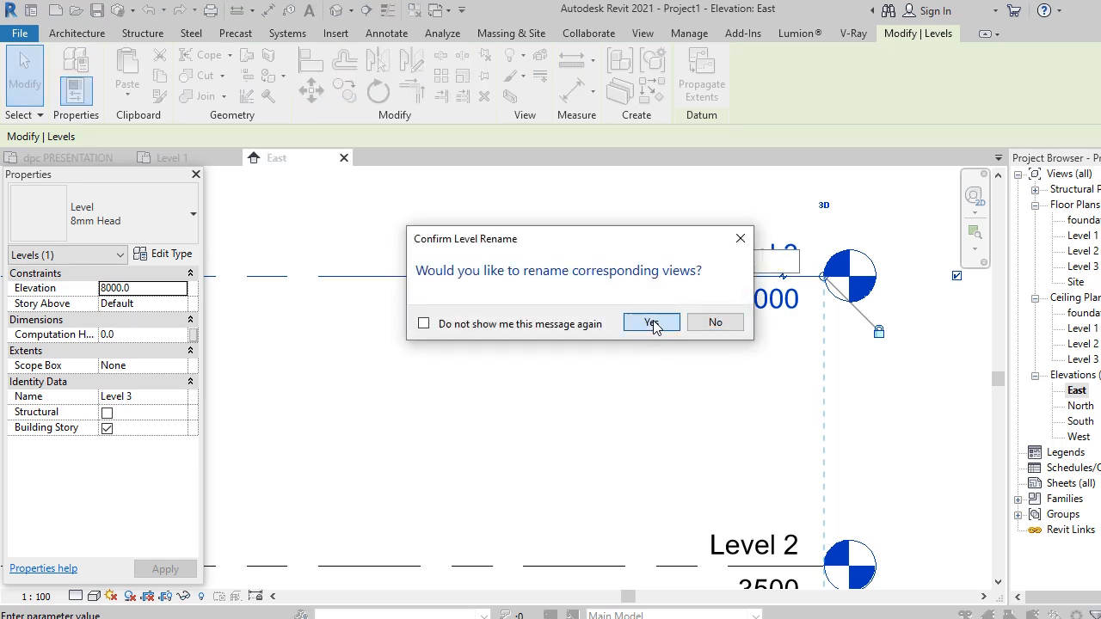
Deselect the roof level and open the Level 1 floor plan.
{"action": "scroll", "coordinate": [720, 330], "scroll_direction": "down", "scroll_amount": 6}
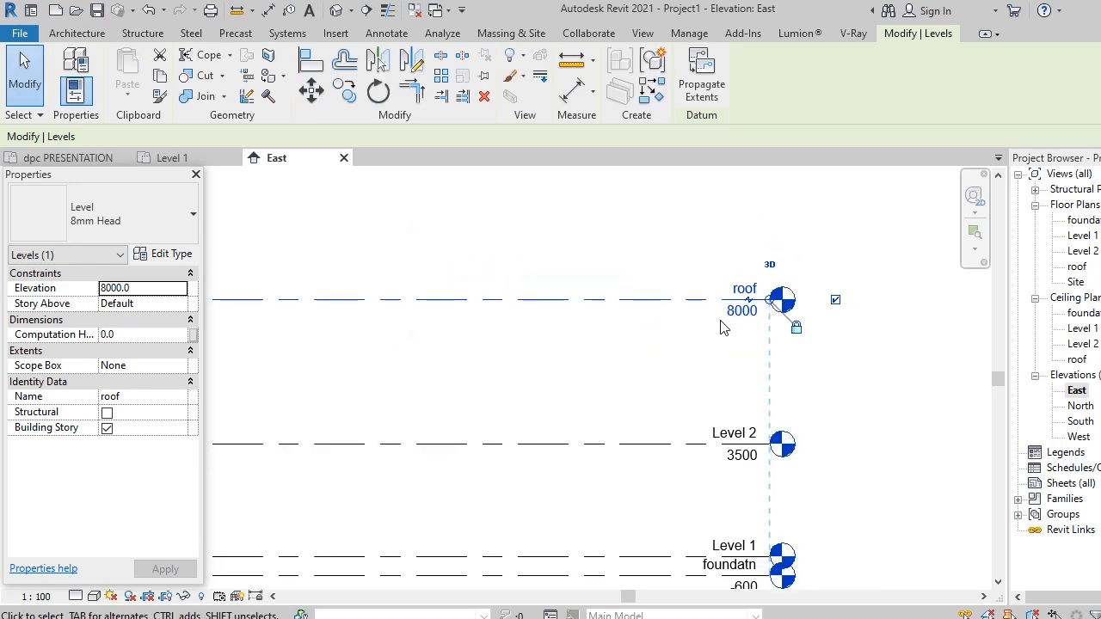
{"action": "scroll", "coordinate": [602, 394], "scroll_direction": "up", "scroll_amount": 3}
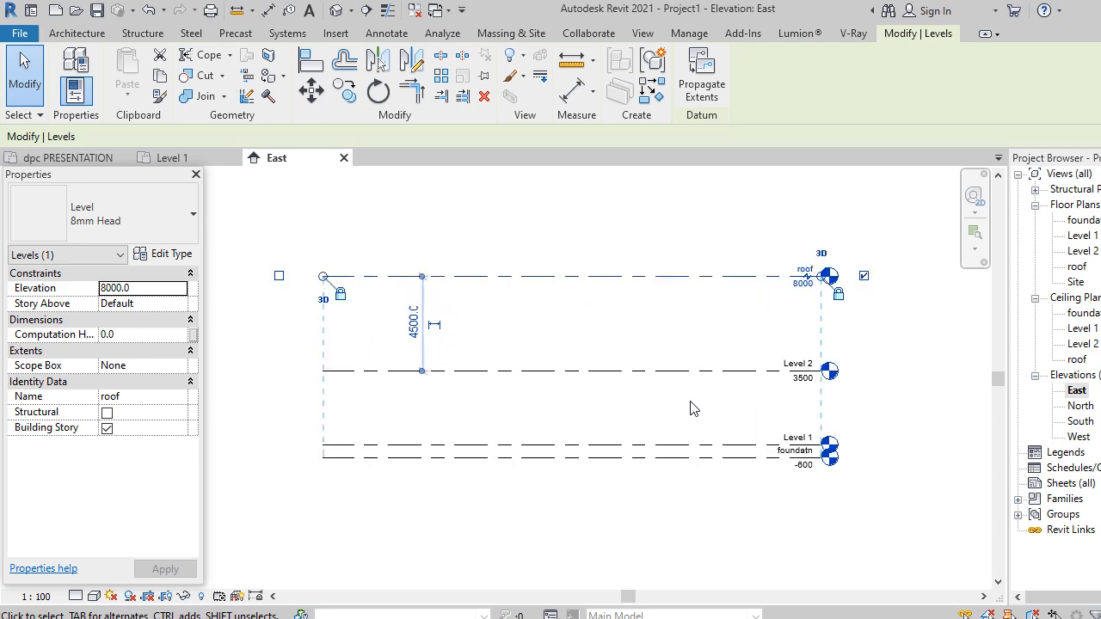
{"action": "left_click", "coordinate": [824, 491]}
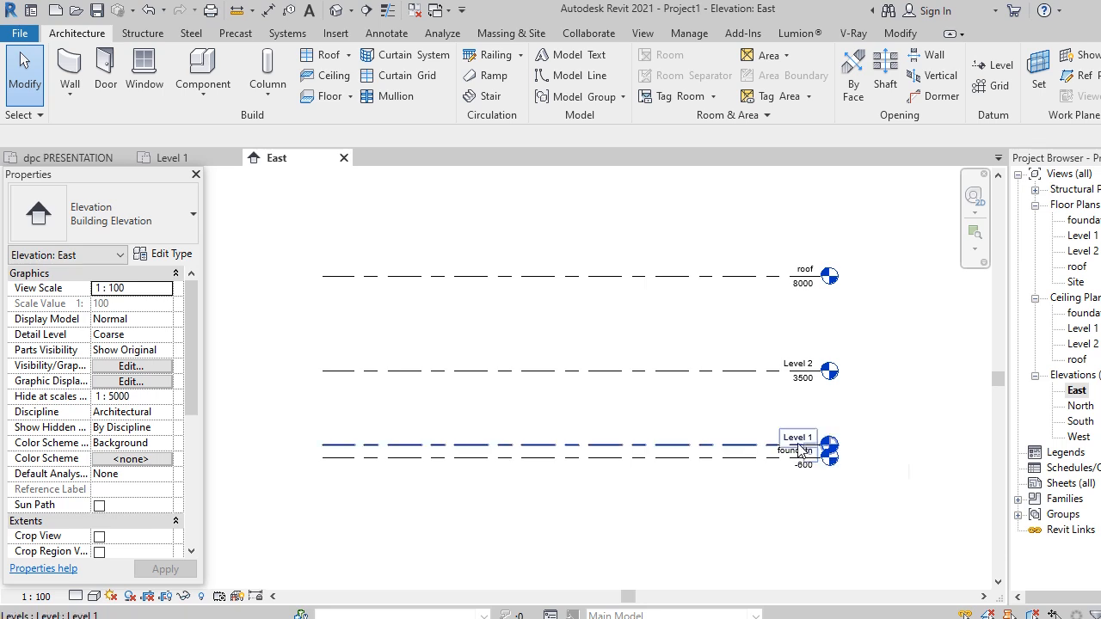
{"action": "double_click", "coordinate": [1083, 235]}
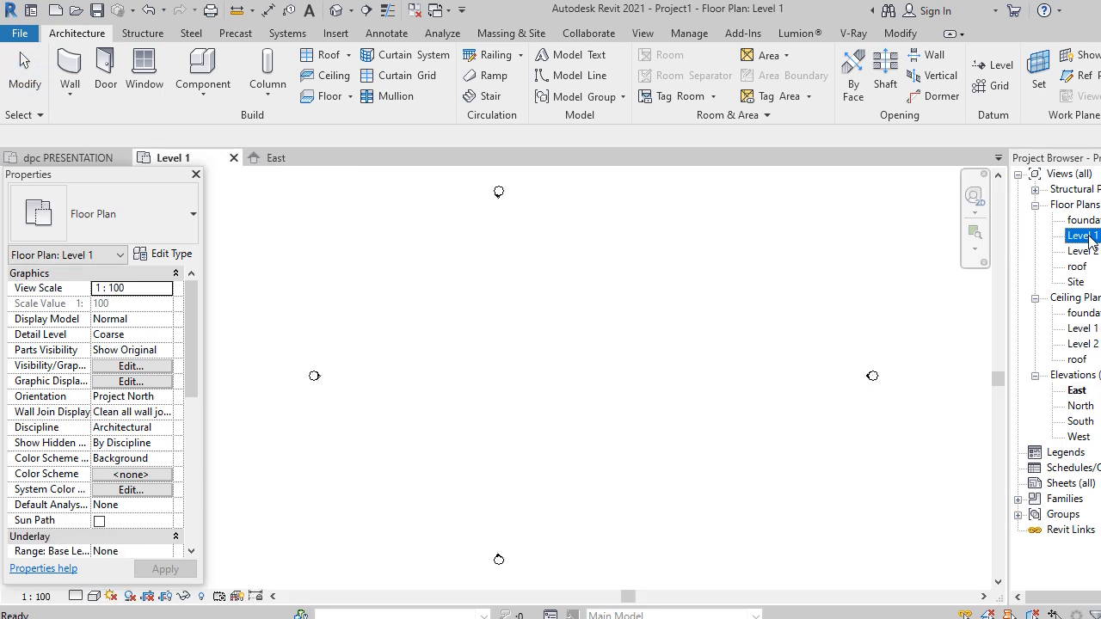
{"action": "scroll", "coordinate": [611, 376], "scroll_direction": "down", "scroll_amount": 1}
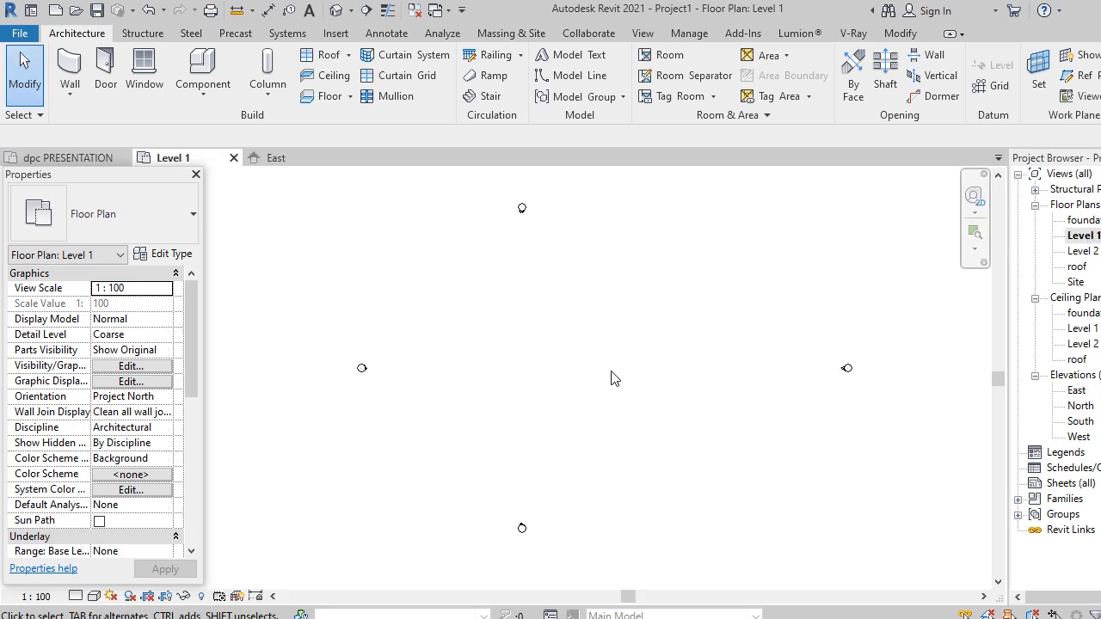
{"action": "scroll", "coordinate": [617, 373], "scroll_direction": "up", "scroll_amount": 2}
{"action": "scroll", "coordinate": [617, 386], "scroll_direction": "down", "scroll_amount": 2}
Start an architectural wall and duplicate the Generic - 200mm basic wall type as "wall1".
{"action": "left_click", "coordinate": [77, 102]}
{"action": "left_click", "coordinate": [114, 136]}
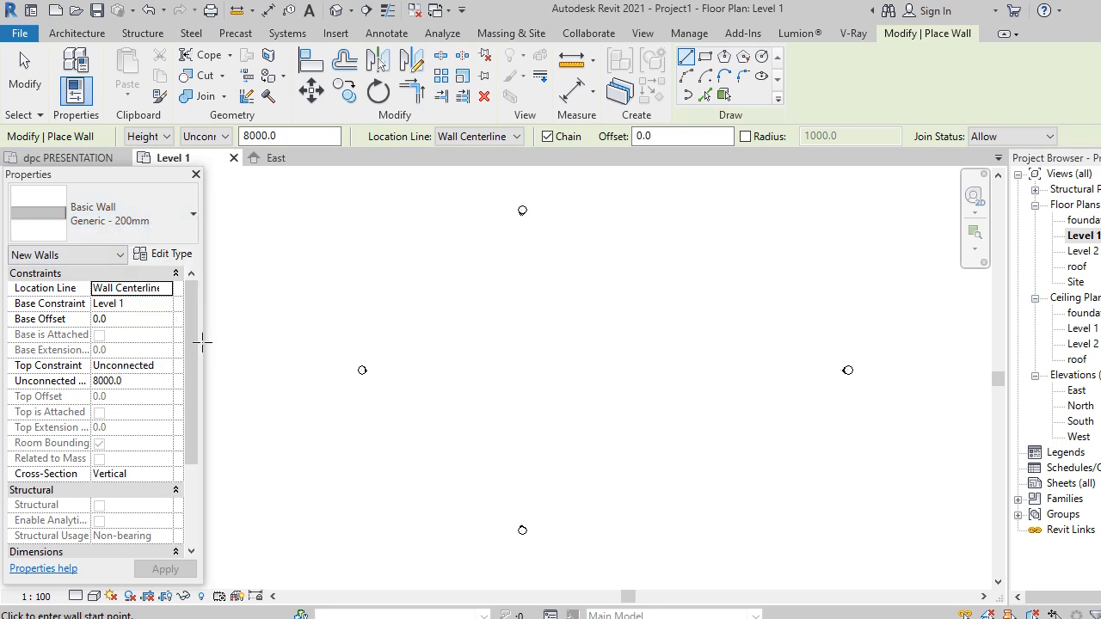
{"action": "left_click", "coordinate": [169, 255]}
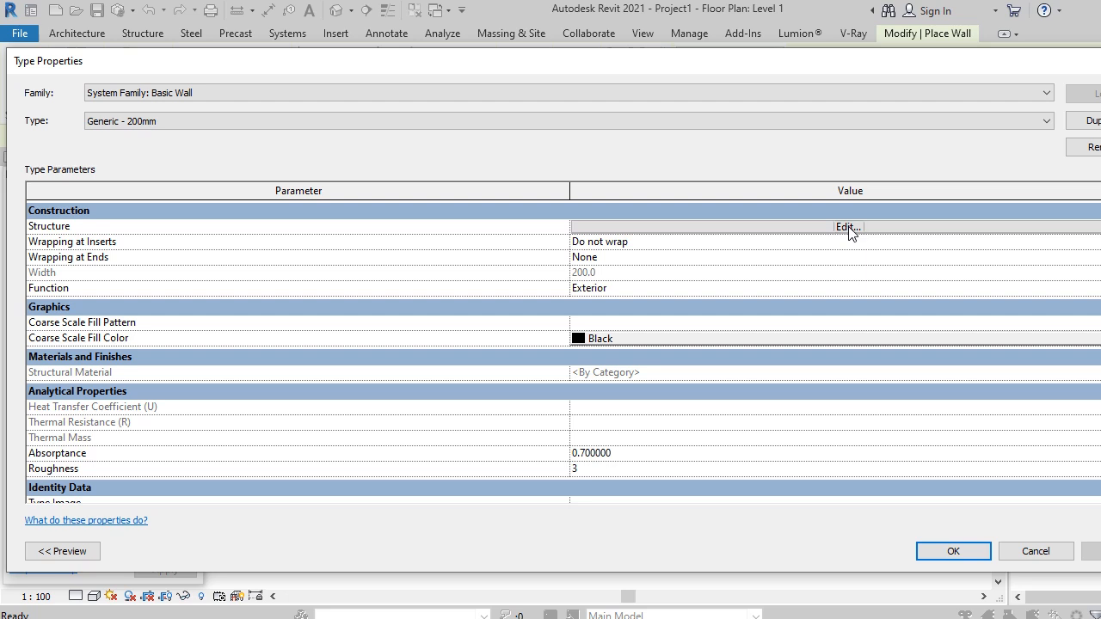
{"action": "left_click", "coordinate": [1086, 121]}
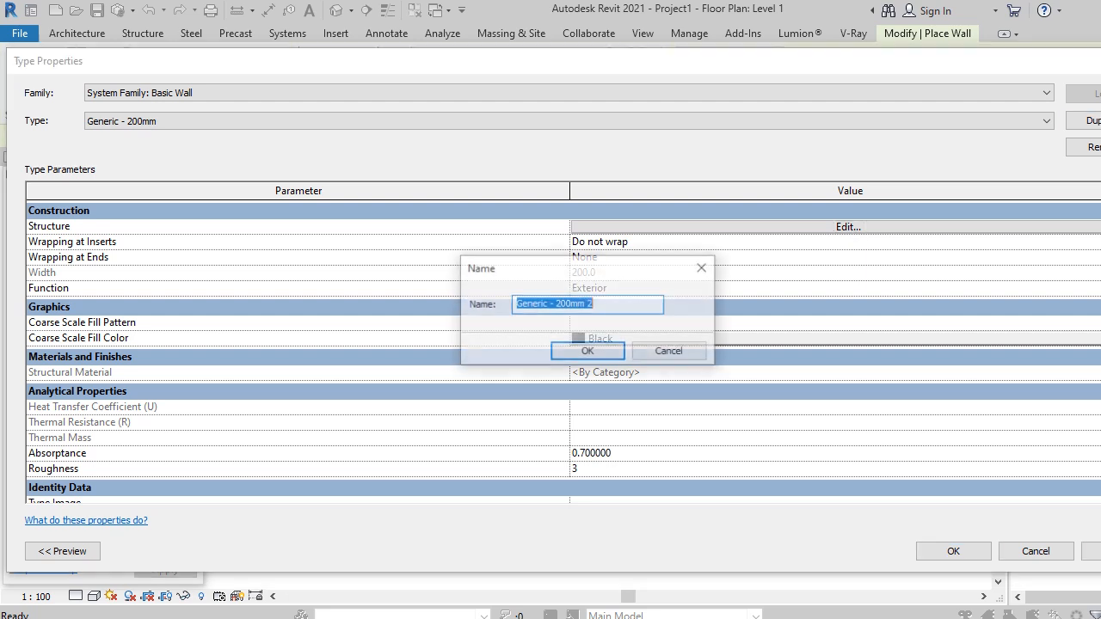
{"action": "type", "text": "wall"}
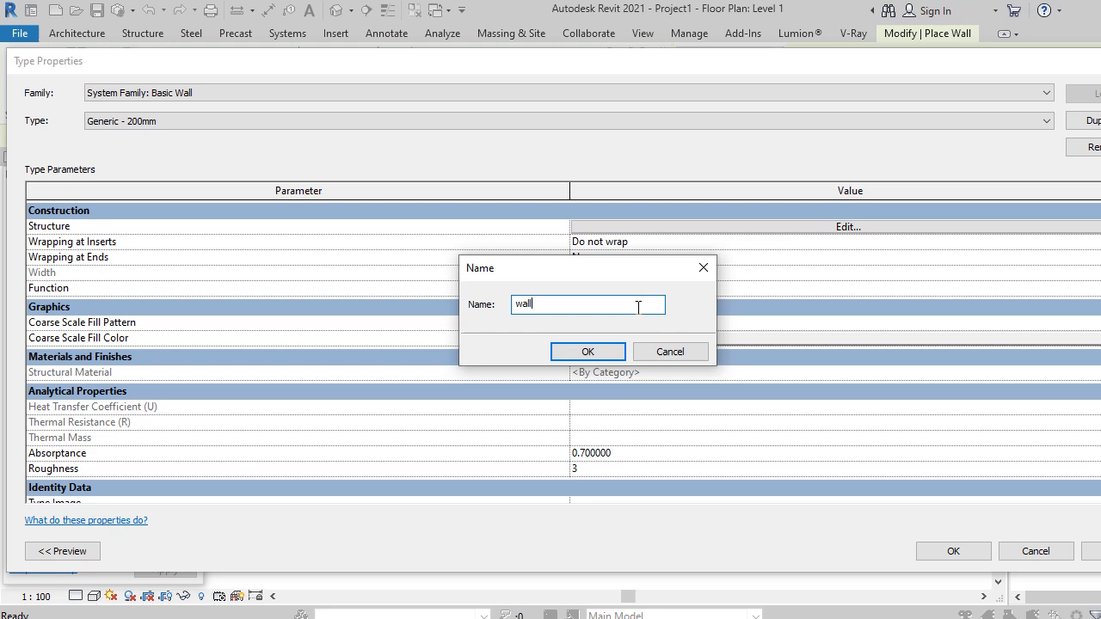
{"action": "left_click", "coordinate": [597, 351]}
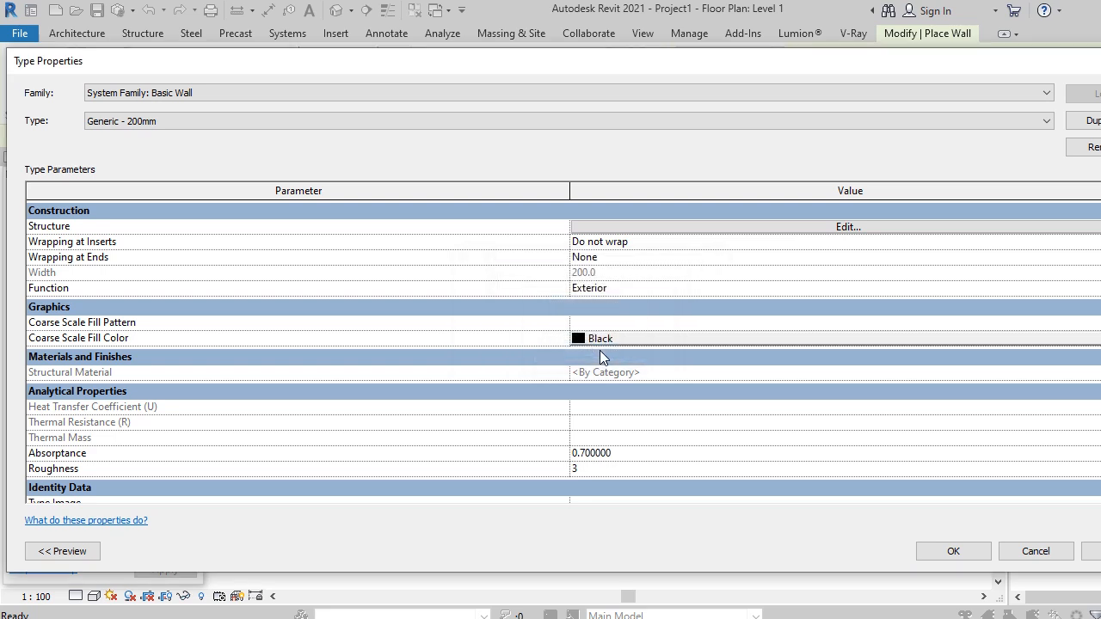
Set the structure layer thickness of the wall1 type to 150 mm and confirm the type properties.
{"action": "left_click", "coordinate": [849, 226]}
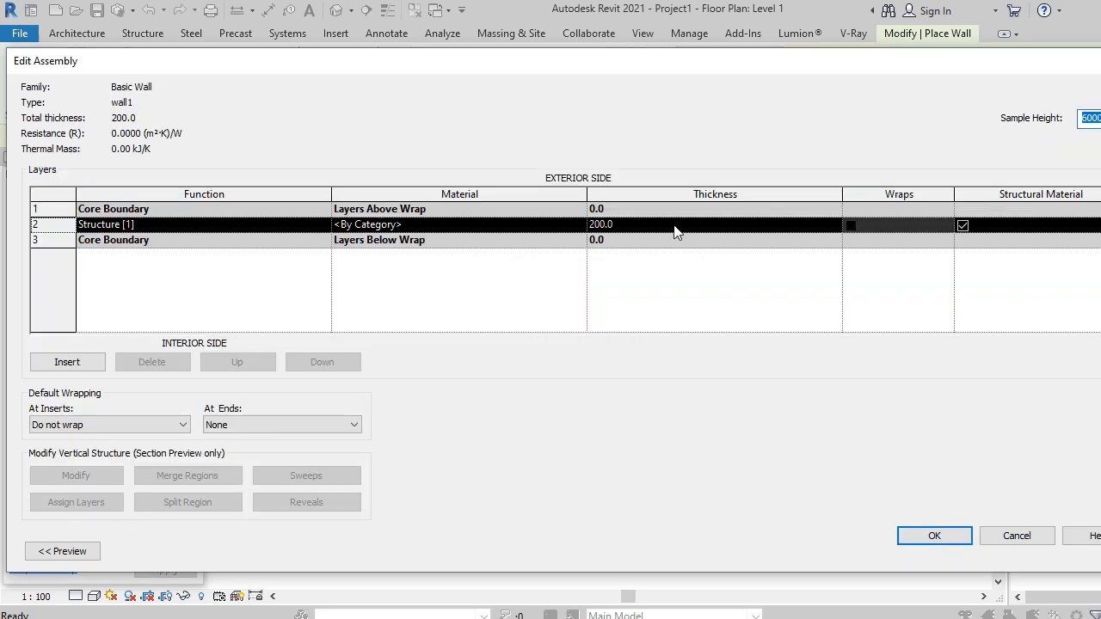
{"action": "left_click", "coordinate": [674, 226]}
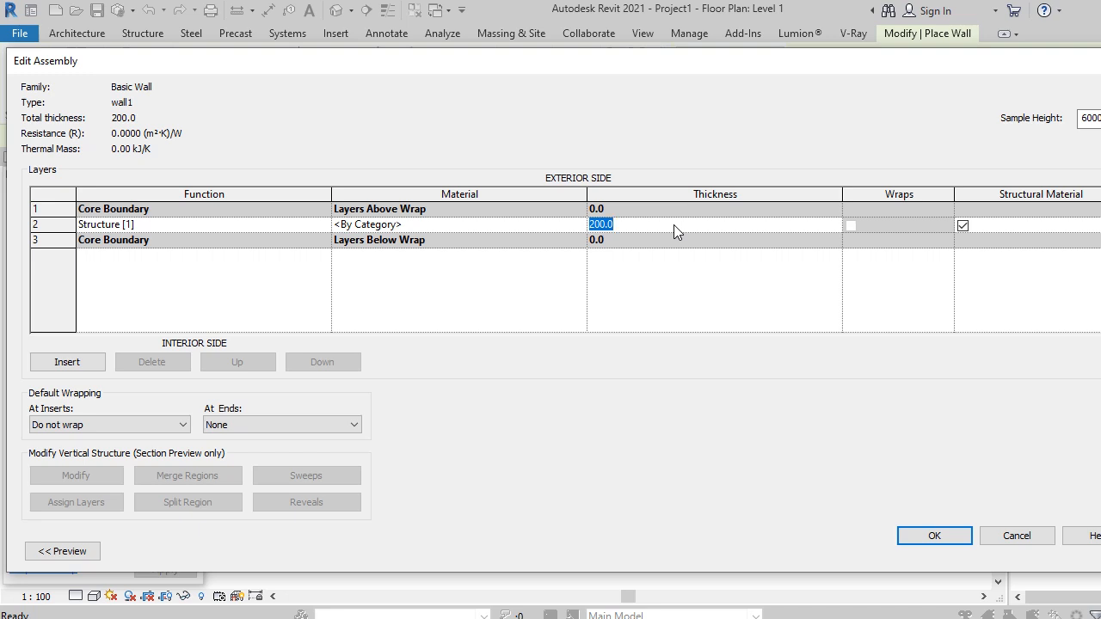
{"action": "key", "text": "BackSpace"}
{"action": "type", "text": "150"}
{"action": "left_click", "coordinate": [935, 537]}
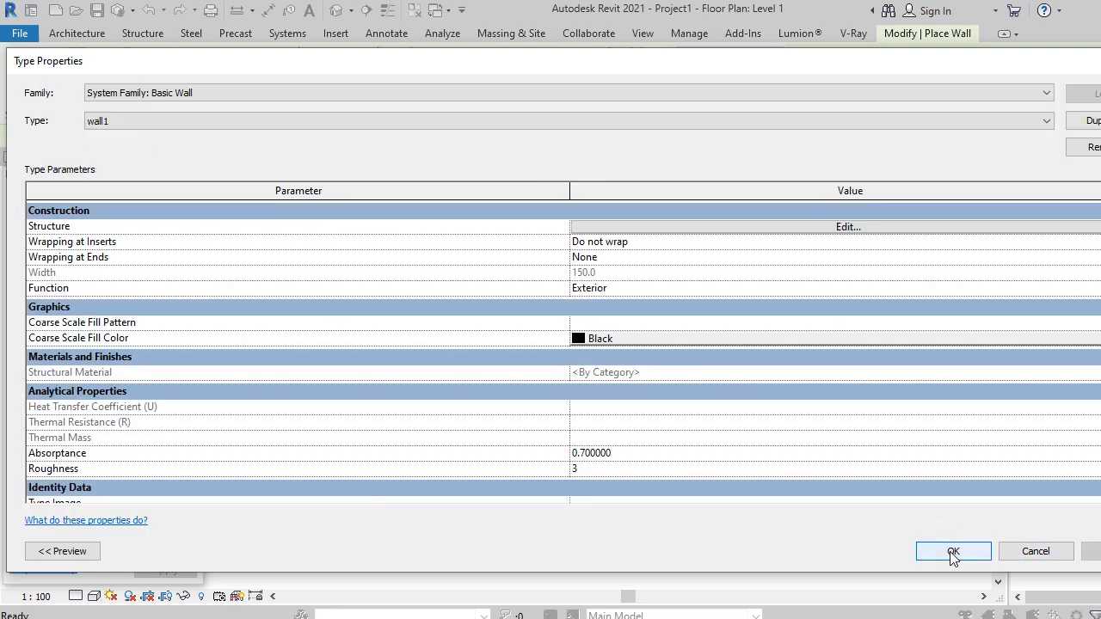
{"action": "left_click", "coordinate": [934, 545]}
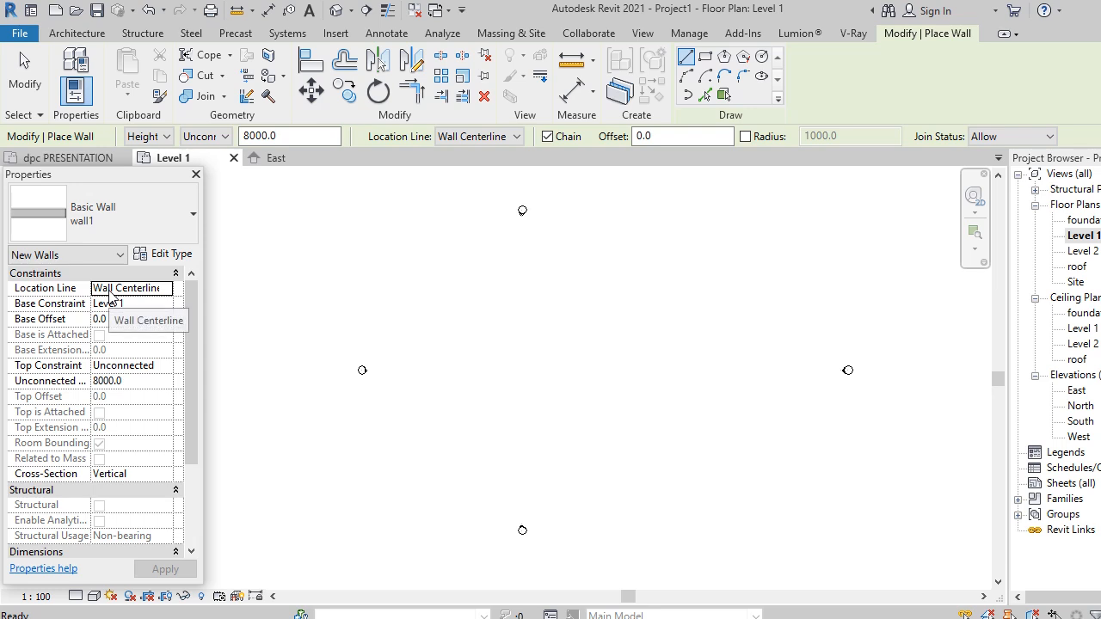
Keep the new walls' location line at Wall Centerline and set their top constraint to Level 2.
{"action": "left_click", "coordinate": [169, 290]}
{"action": "left_click", "coordinate": [166, 289]}
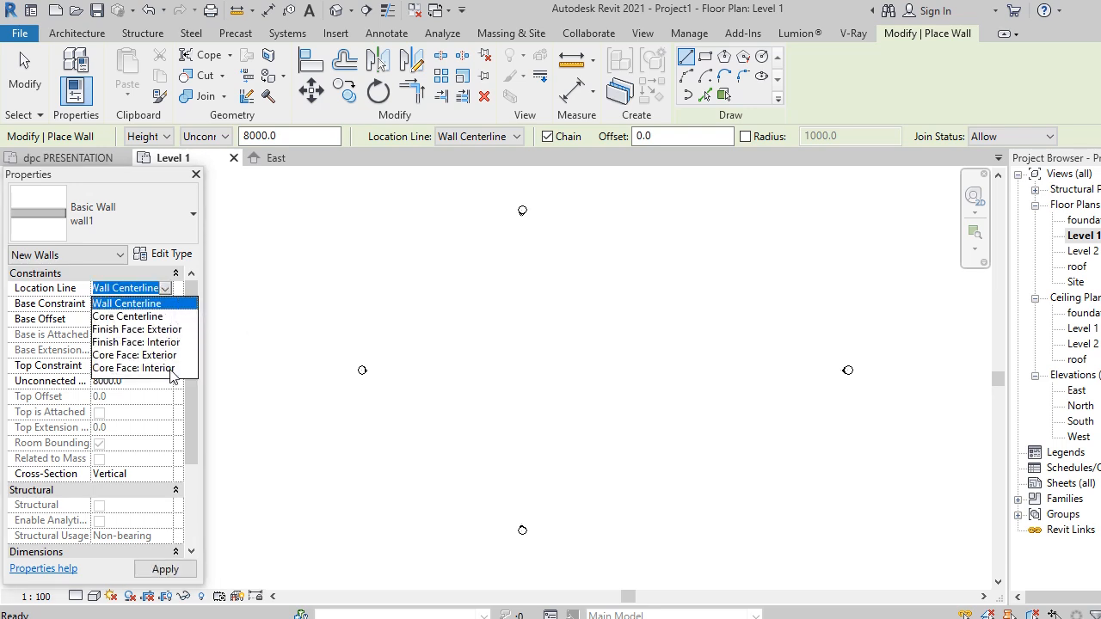
{"action": "left_click", "coordinate": [166, 291]}
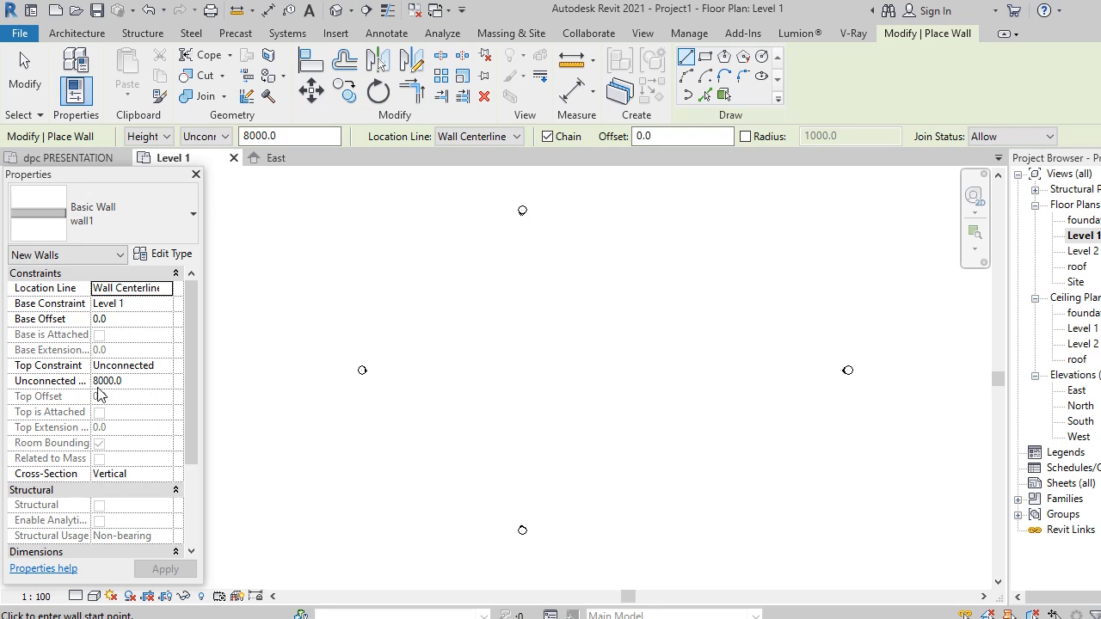
{"action": "left_click", "coordinate": [168, 367]}
{"action": "left_click", "coordinate": [165, 366]}
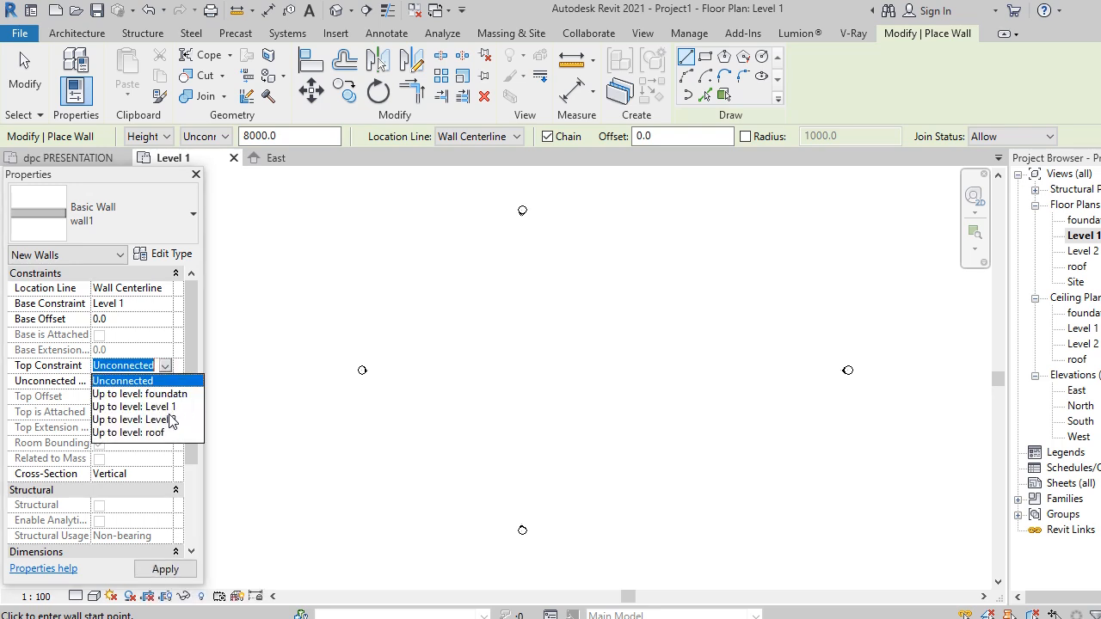
{"action": "left_click", "coordinate": [169, 421]}
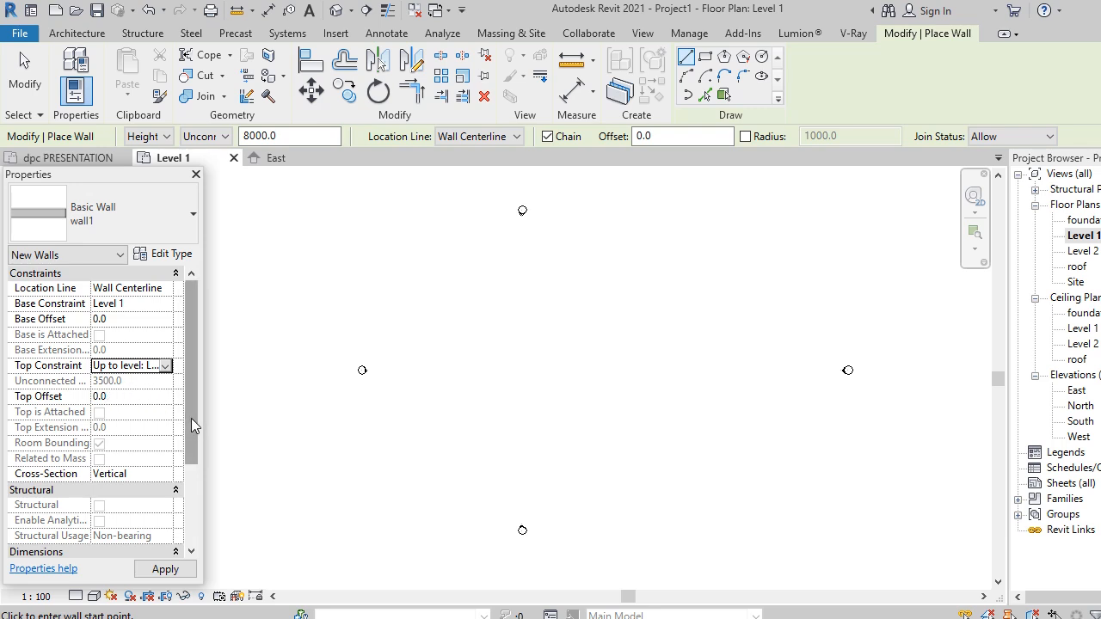
{"action": "left_click_drag", "start_coordinate": [190, 418], "coordinate": [189, 396]}
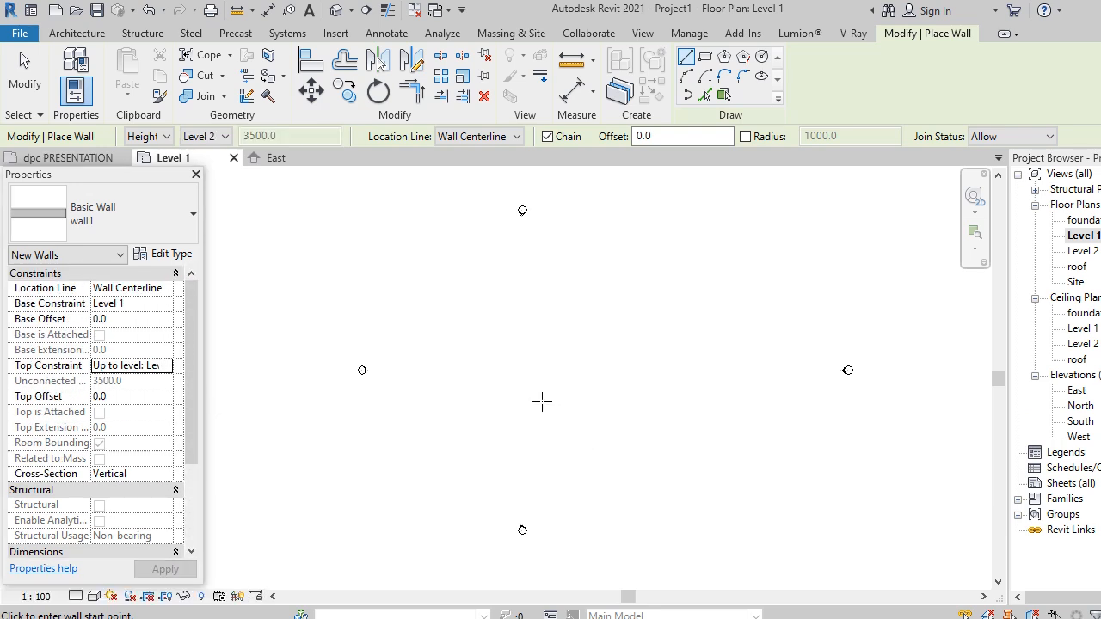
Draw two parallel vertical walls between the elevation markers, the left about 23000 mm and the right about 26000 mm long.
{"action": "left_click", "coordinate": [505, 449]}
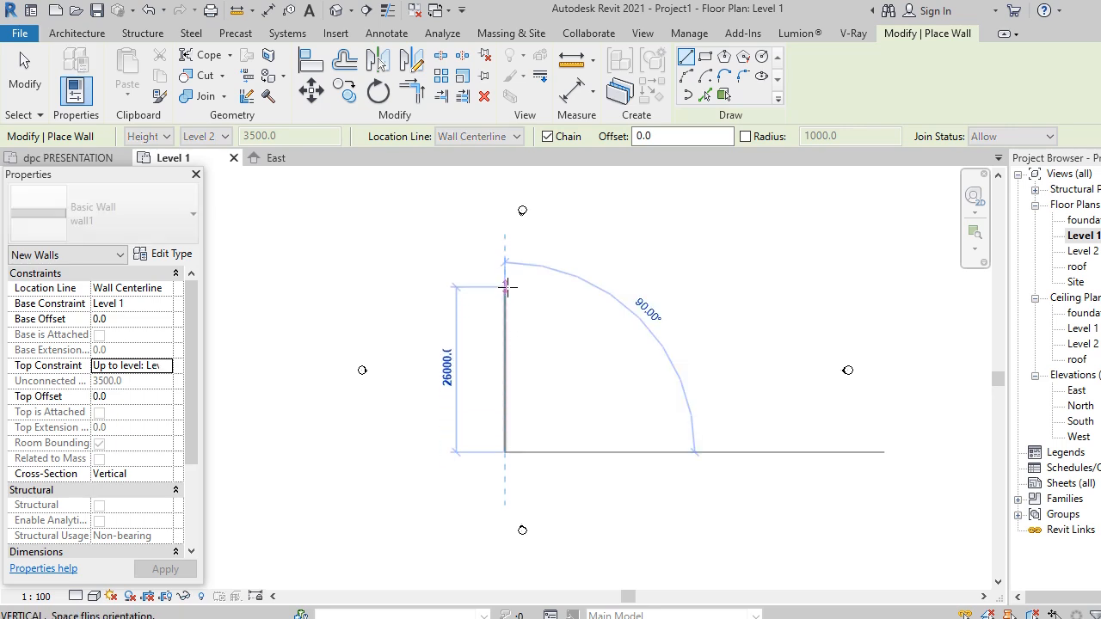
{"action": "left_click", "coordinate": [543, 324]}
{"action": "key", "text": "Escape"}
{"action": "scroll", "coordinate": [543, 324], "scroll_direction": "down", "scroll_amount": 1}
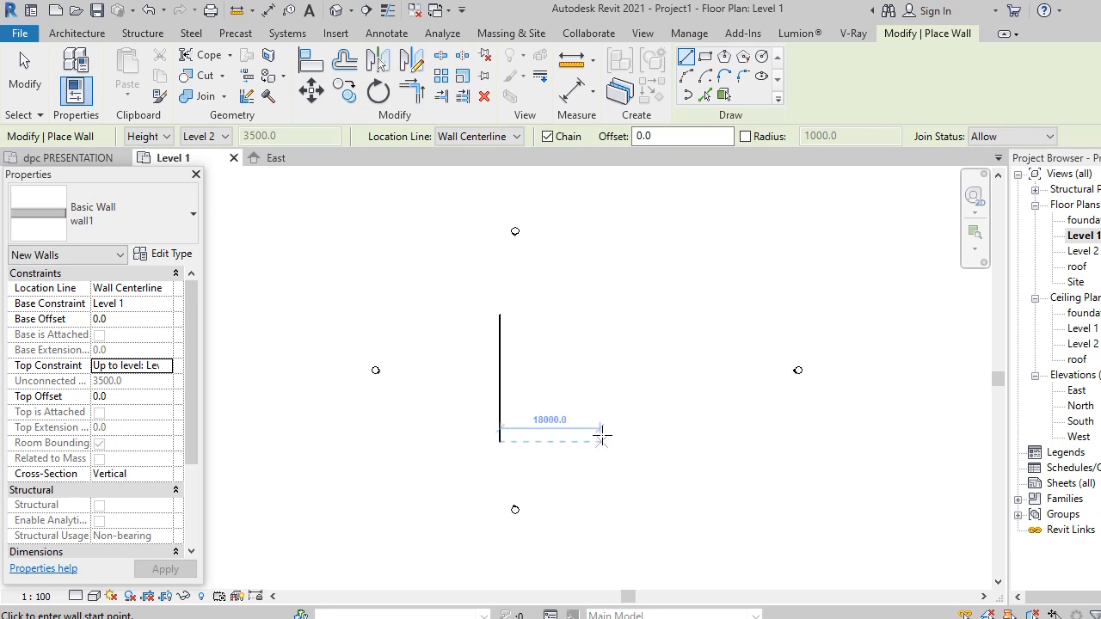
{"action": "left_click", "coordinate": [605, 438]}
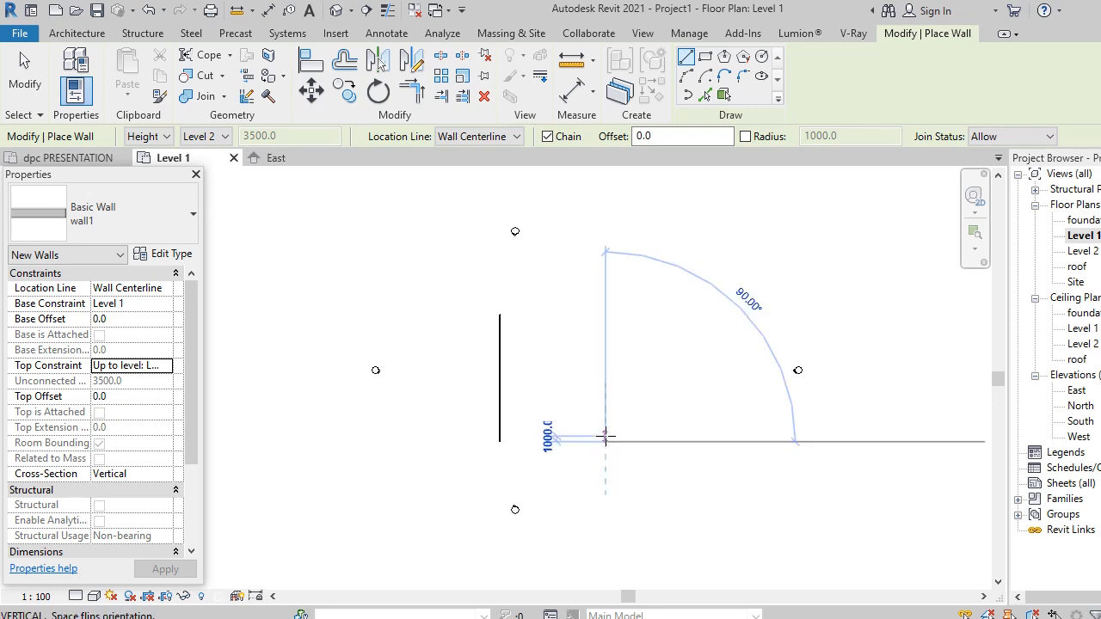
{"action": "left_click", "coordinate": [604, 300]}
{"action": "key", "text": "Escape"}
{"action": "scroll", "coordinate": [526, 337], "scroll_direction": "up", "scroll_amount": 1}
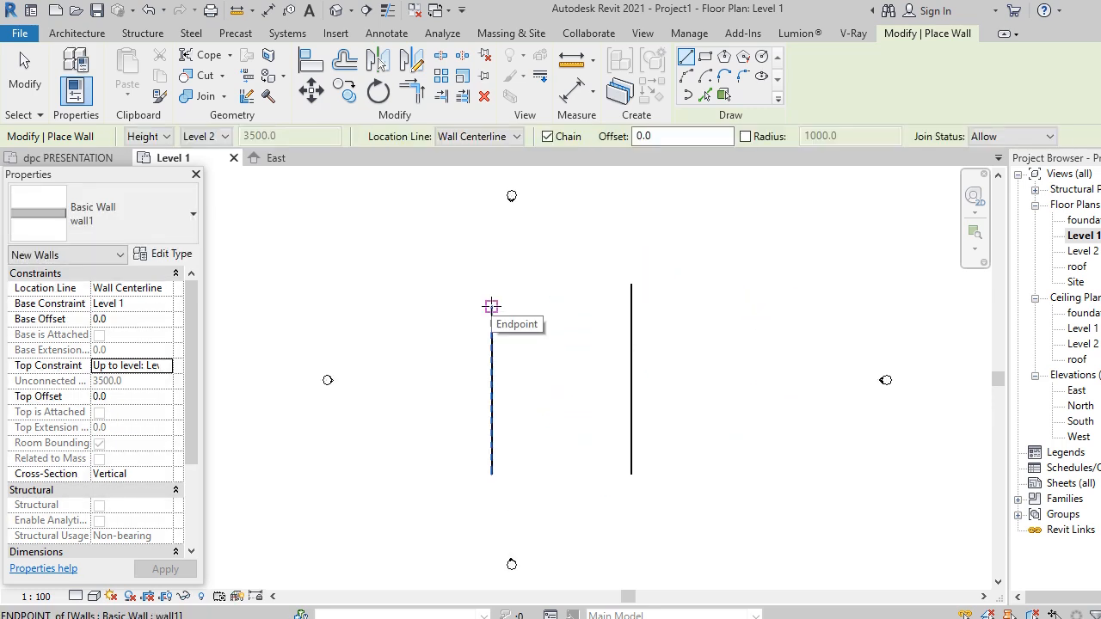
Connect the two vertical walls with horizontal walls from the left wall's upper and lower endpoints, and end wall placement.
{"action": "left_click", "coordinate": [490, 306]}
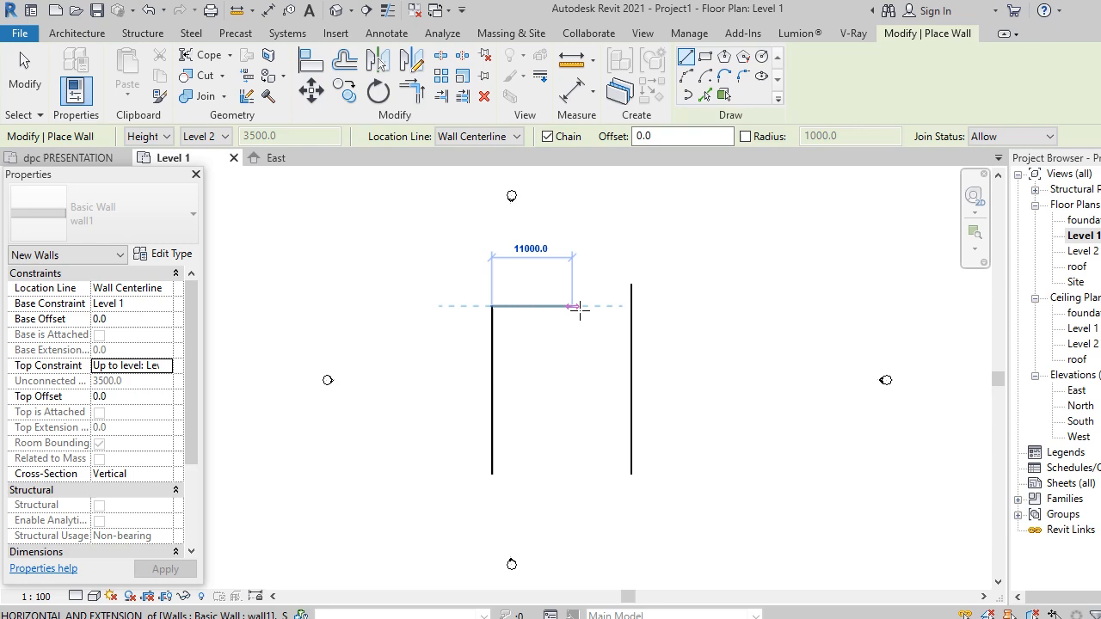
{"action": "left_click", "coordinate": [630, 306]}
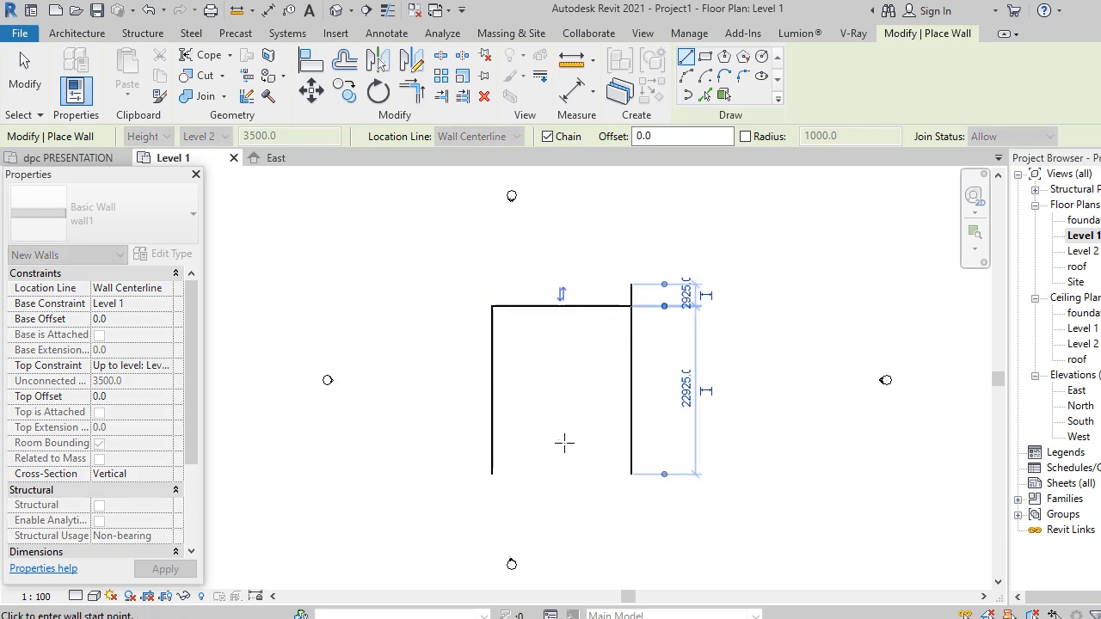
{"action": "key", "text": "Escape"}
{"action": "left_click", "coordinate": [491, 474]}
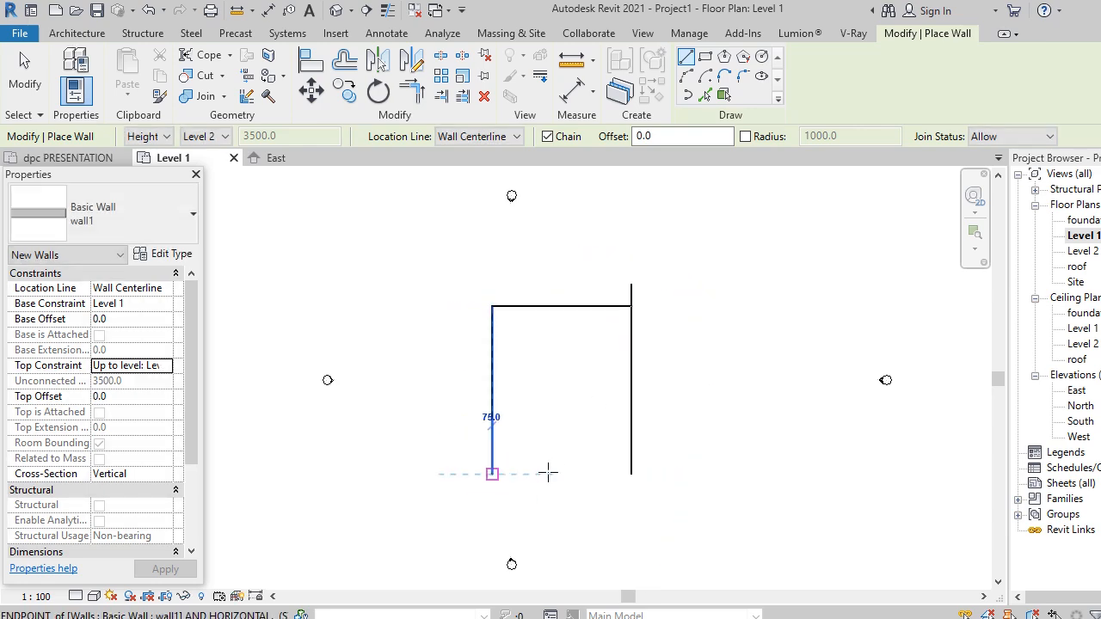
{"action": "left_click", "coordinate": [631, 474]}
{"action": "key", "text": "Escape"}
{"action": "key", "text": "Escape"}
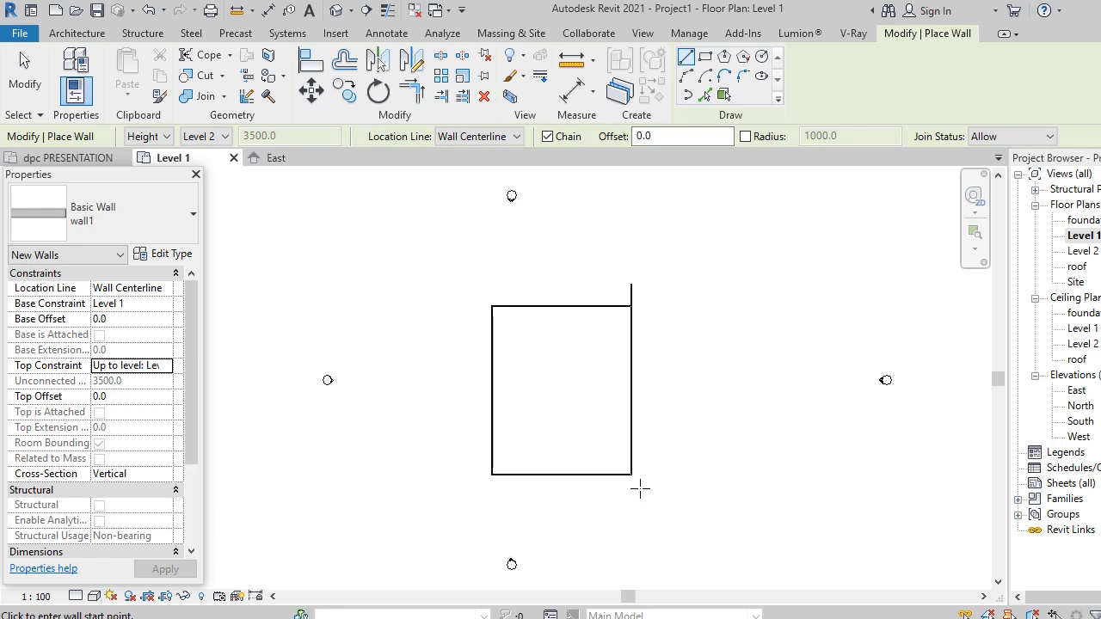
{"action": "key", "text": "Escape"}
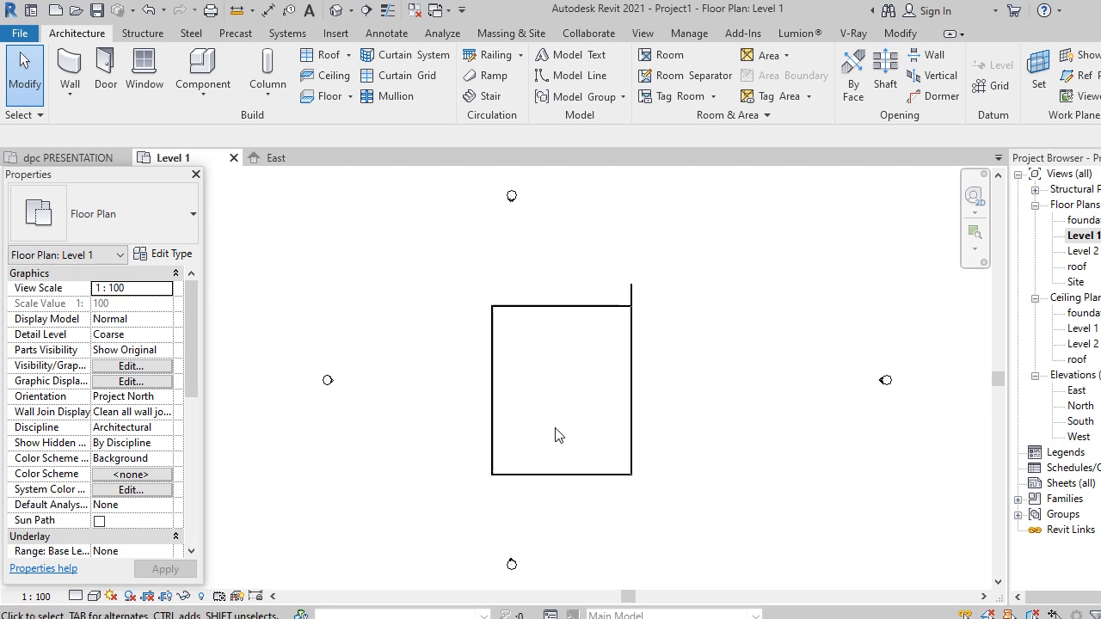
Create a wall similar to the left exterior wall, running horizontally across the interior to the right exterior wall.
{"action": "scroll", "coordinate": [494, 454], "scroll_direction": "up", "scroll_amount": 5}
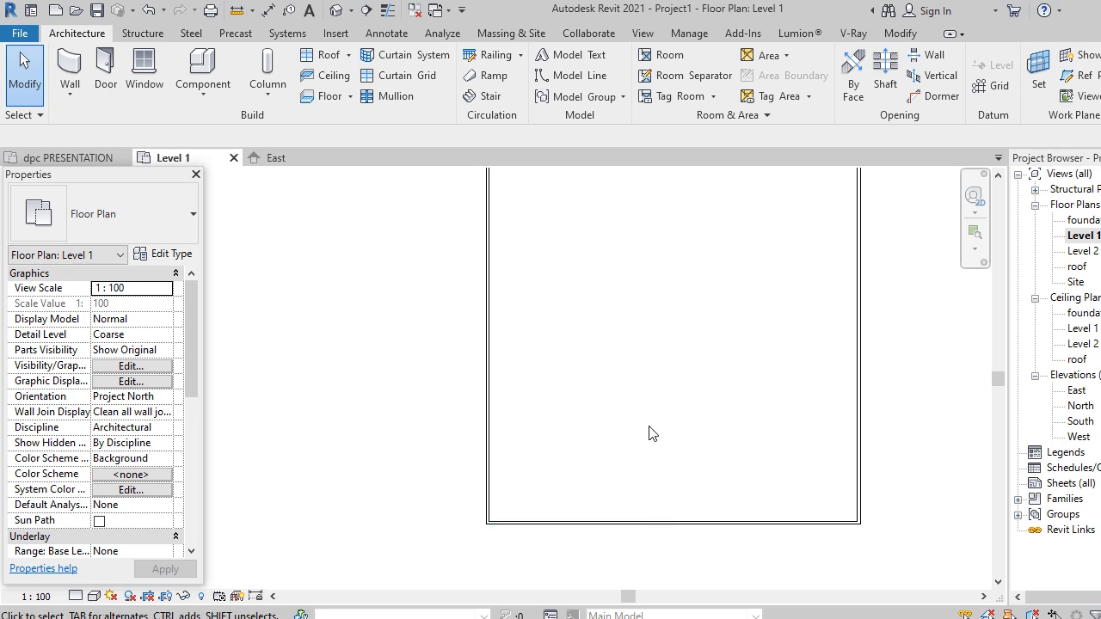
{"action": "left_click", "coordinate": [493, 439]}
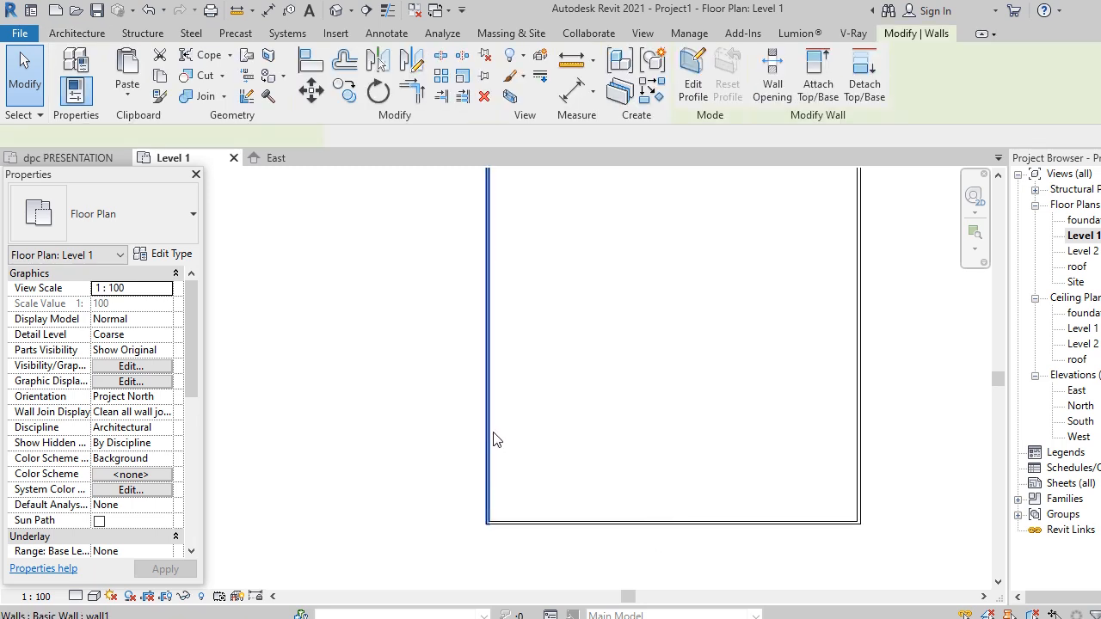
{"action": "right_click", "coordinate": [492, 439]}
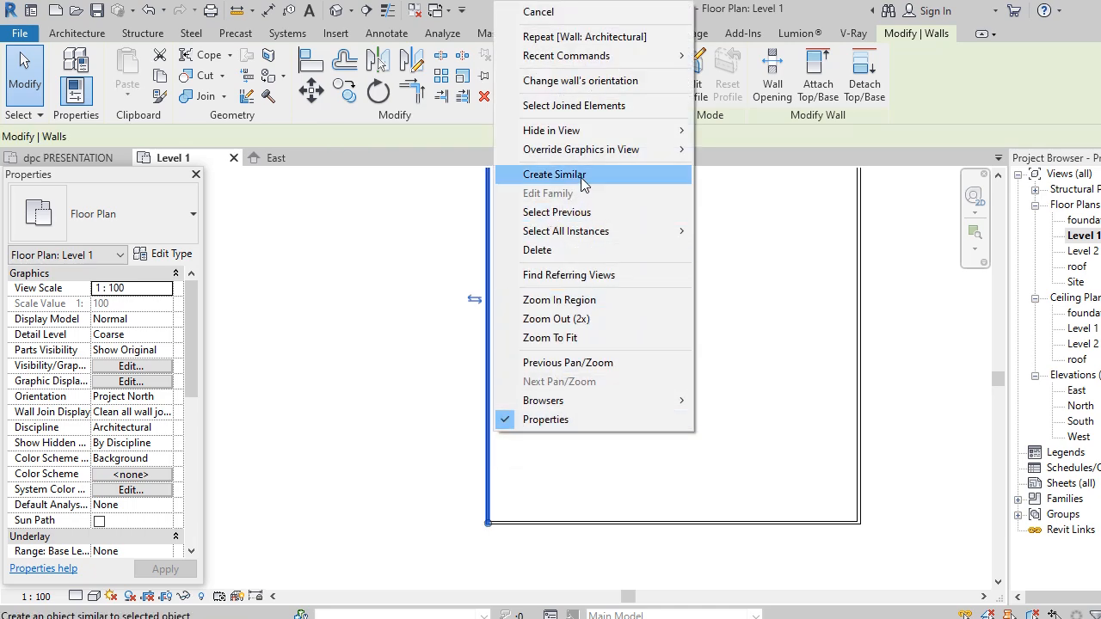
{"action": "left_click", "coordinate": [555, 175]}
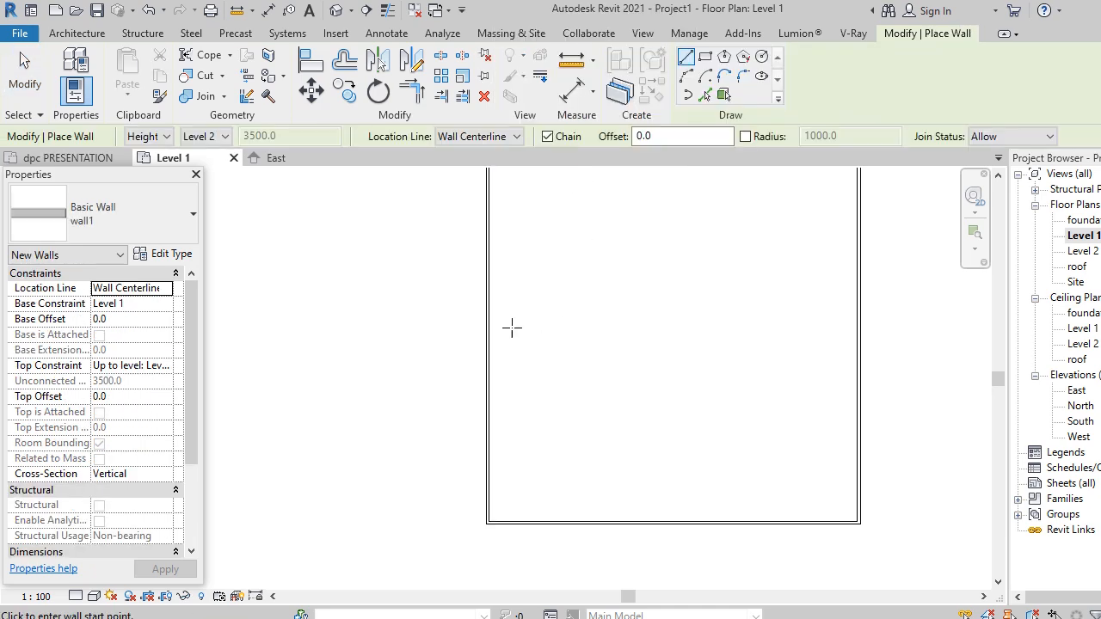
{"action": "left_click", "coordinate": [487, 268]}
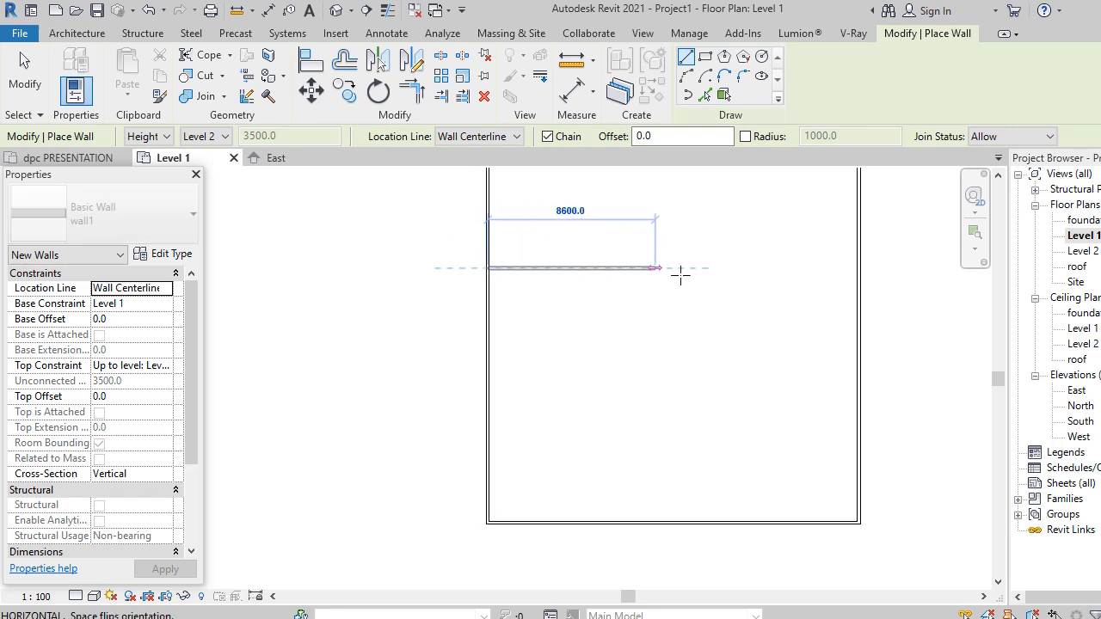
{"action": "left_click", "coordinate": [857, 267]}
{"action": "key", "text": "Escape"}
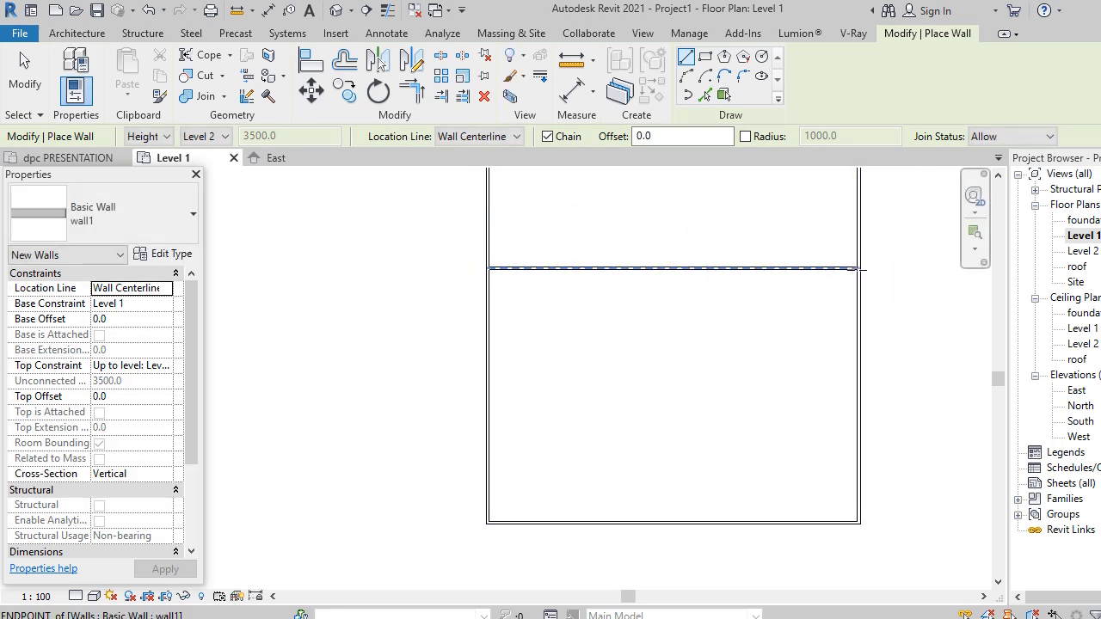
{"action": "scroll", "coordinate": [558, 448], "scroll_direction": "down", "scroll_amount": 2}
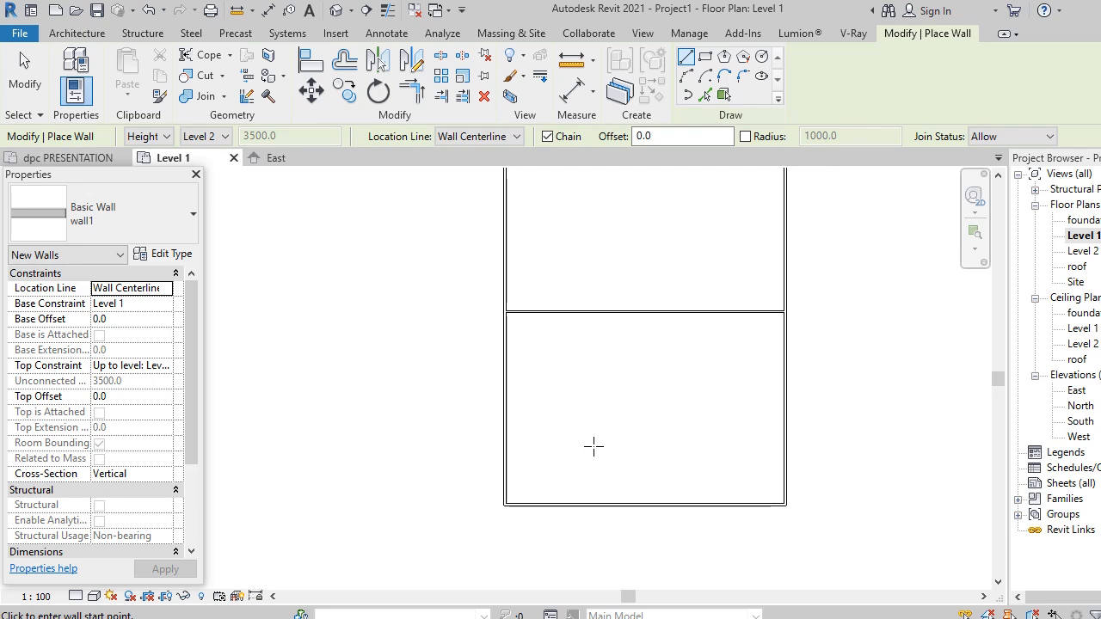
{"action": "key", "text": "Escape"}
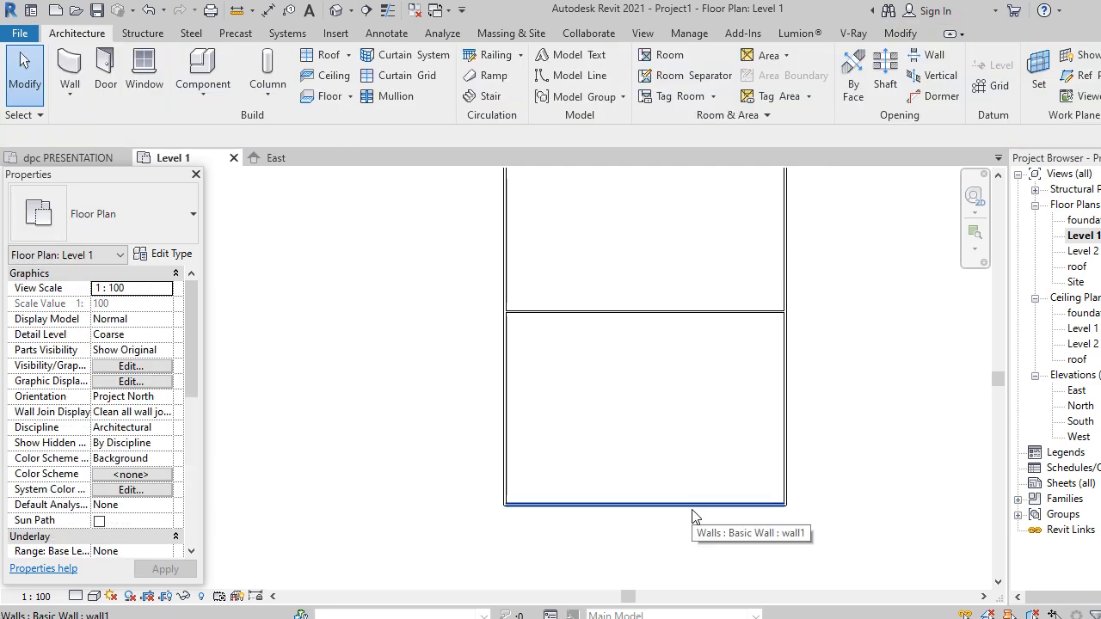
{"action": "left_click", "coordinate": [692, 509]}
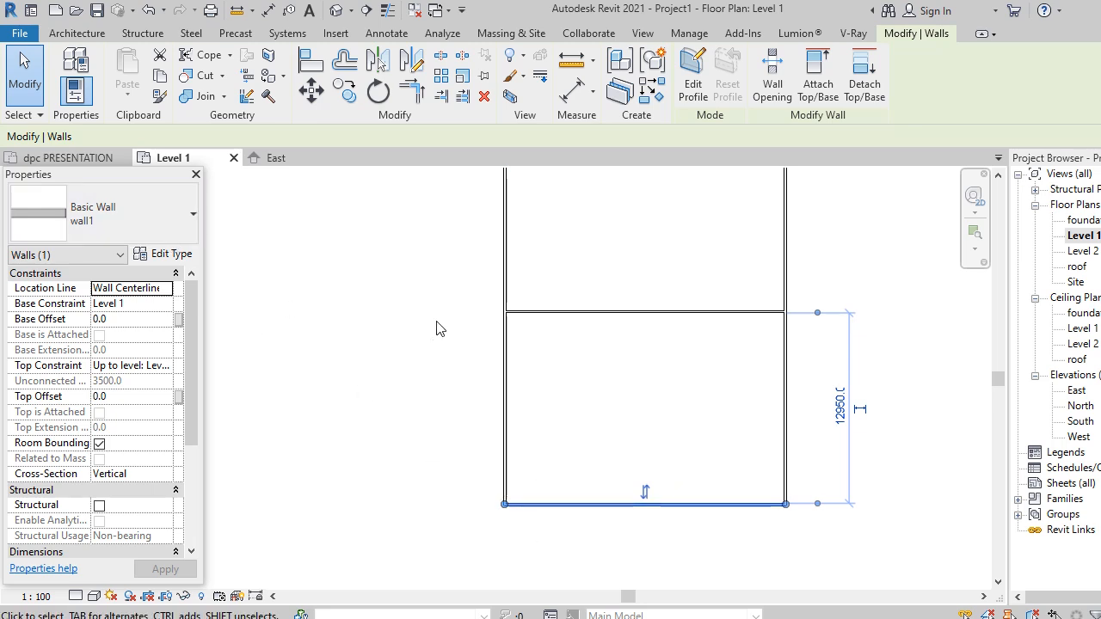
{"action": "right_click", "coordinate": [680, 505]}
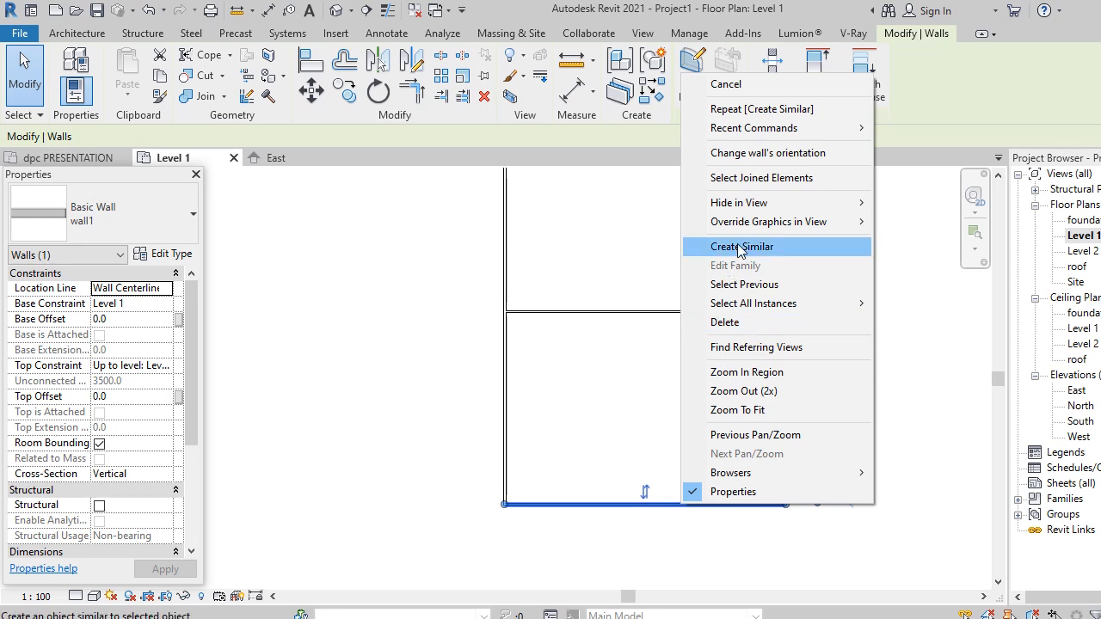
{"action": "key", "text": "Escape"}
{"action": "key", "text": "Escape"}
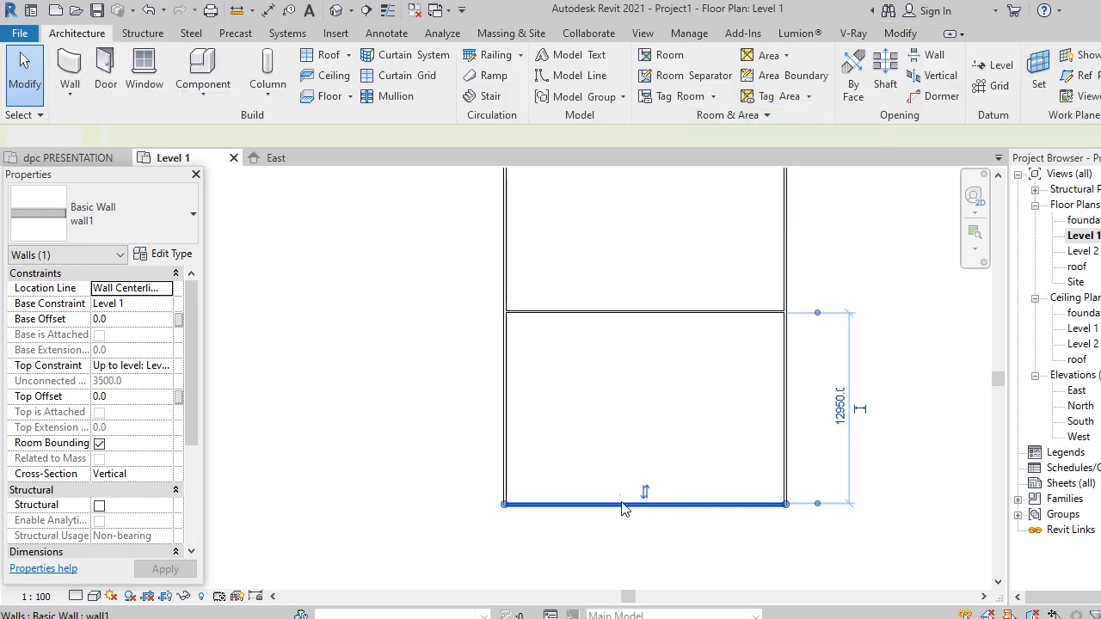
{"action": "scroll", "coordinate": [515, 494], "scroll_direction": "down", "scroll_amount": 1}
{"action": "scroll", "coordinate": [602, 492], "scroll_direction": "down", "scroll_amount": 1}
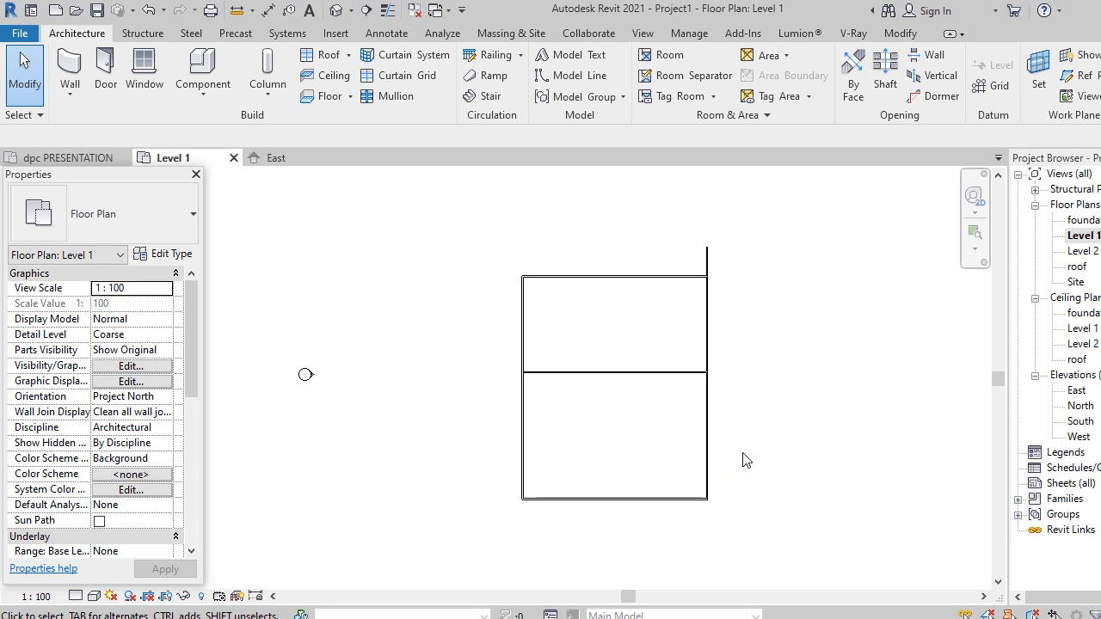
{"action": "scroll", "coordinate": [645, 481], "scroll_direction": "up", "scroll_amount": 2}
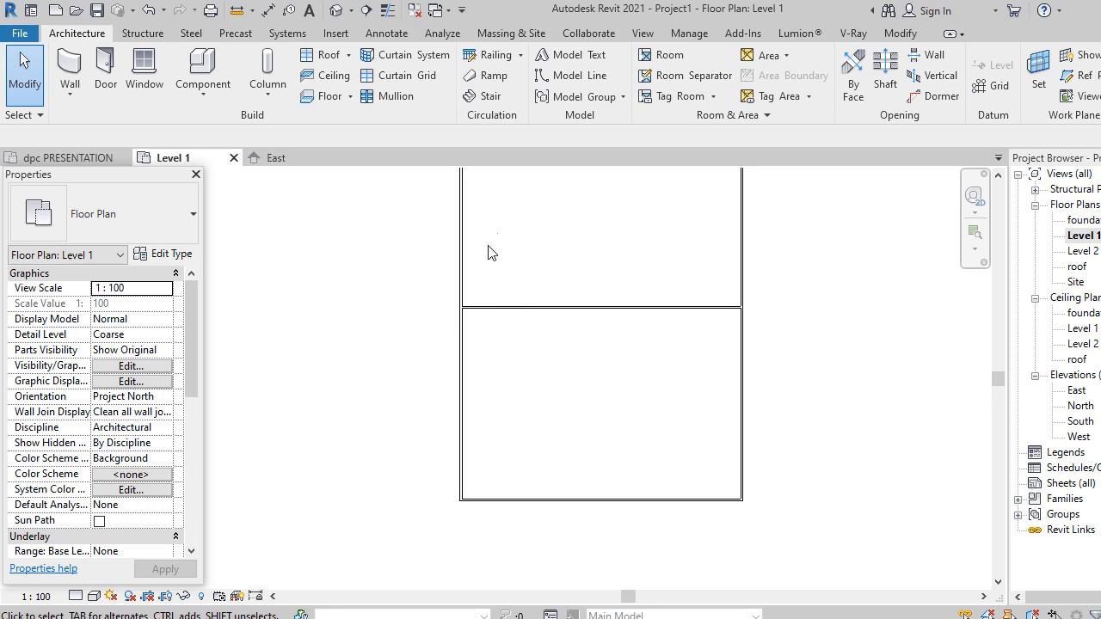
{"action": "left_click", "coordinate": [461, 352]}
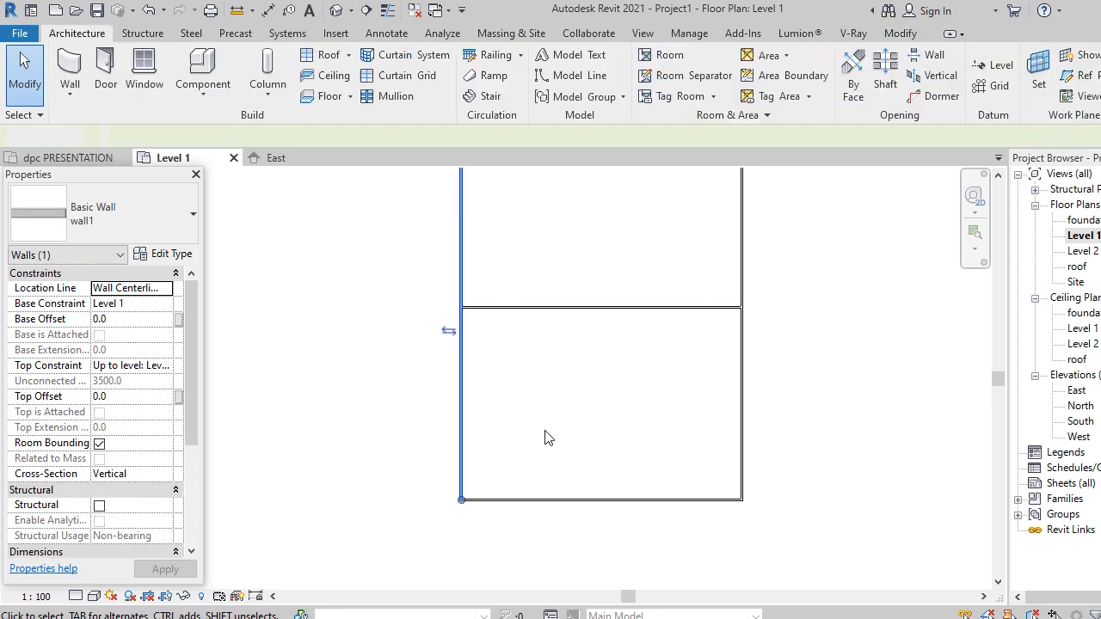
{"action": "left_click", "coordinate": [548, 438]}
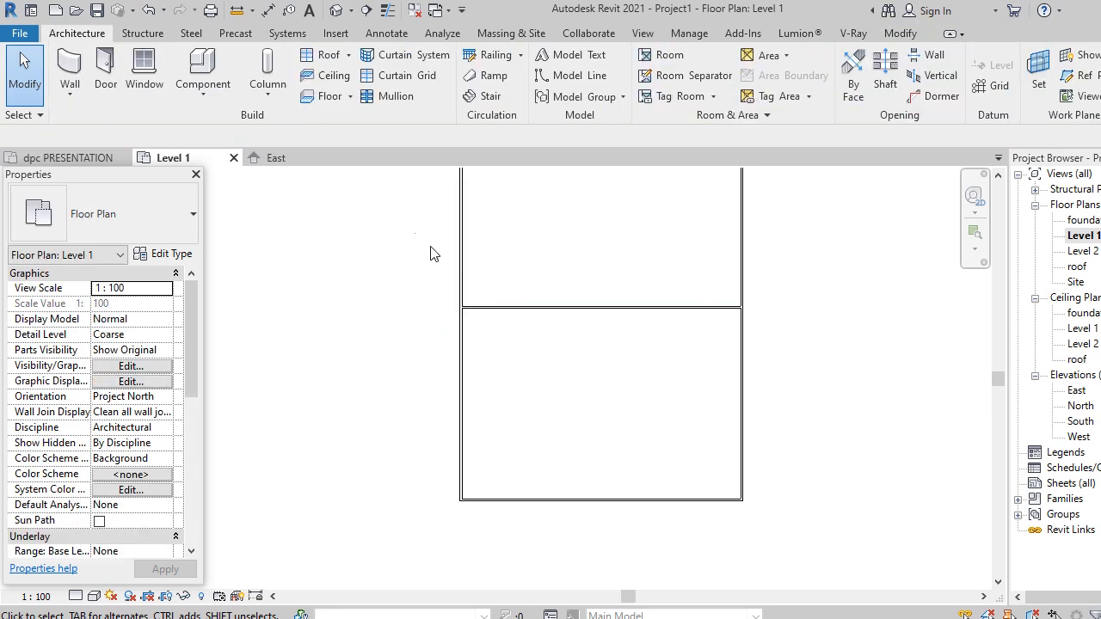
Place an aligned dimension across the lower room between the left and right walls, using Wall faces as references.
{"action": "left_click", "coordinate": [270, 10]}
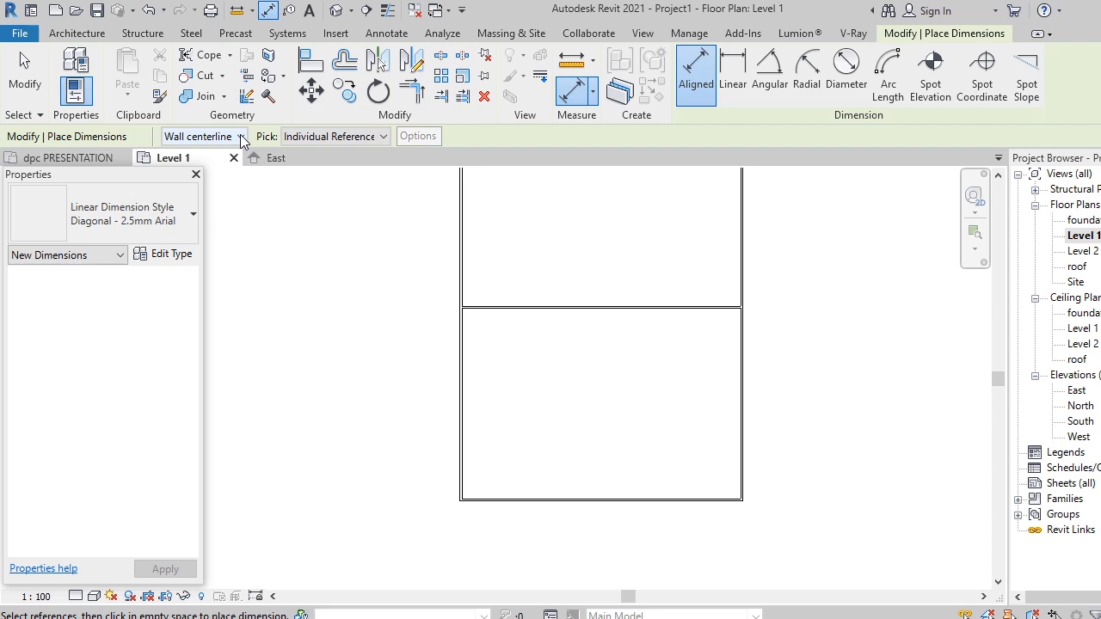
{"action": "left_click", "coordinate": [242, 138]}
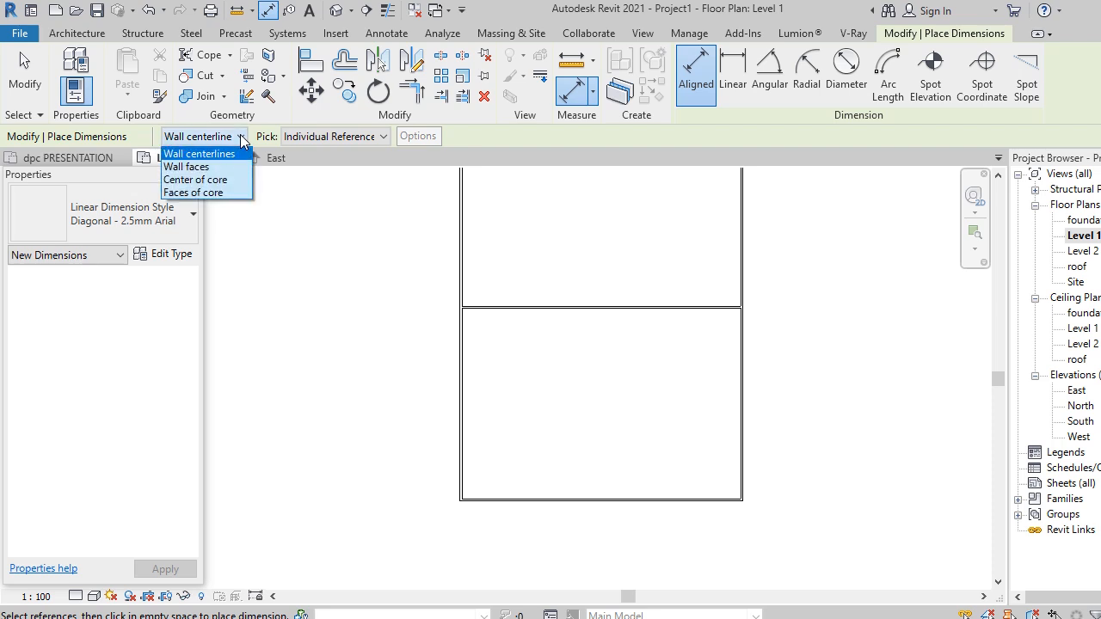
{"action": "left_click", "coordinate": [197, 166]}
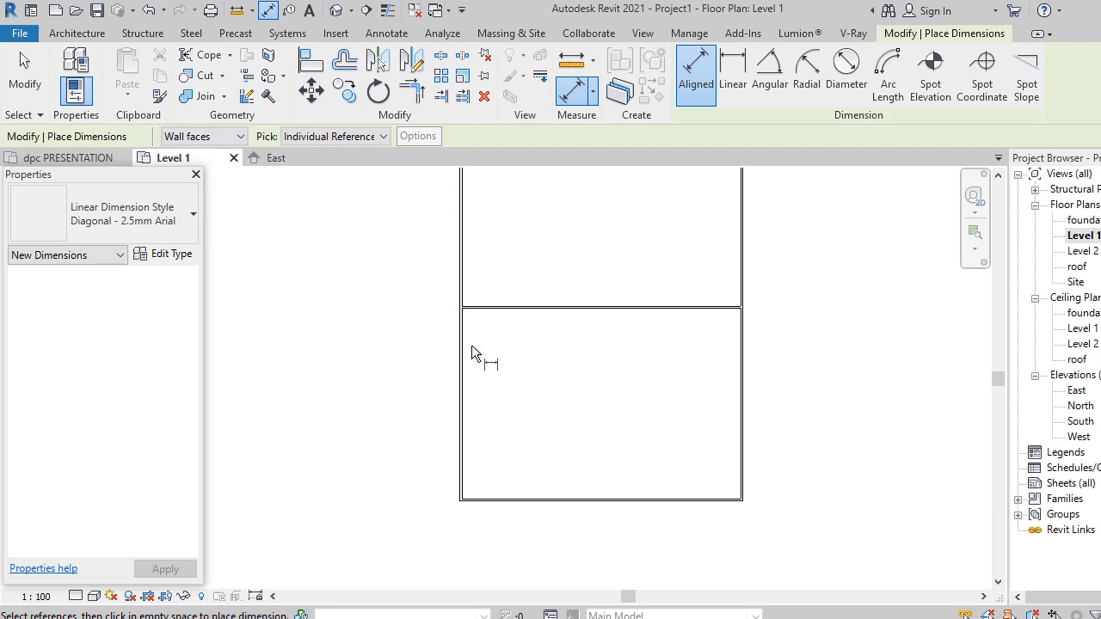
{"action": "scroll", "coordinate": [521, 451], "scroll_direction": "up", "scroll_amount": 1}
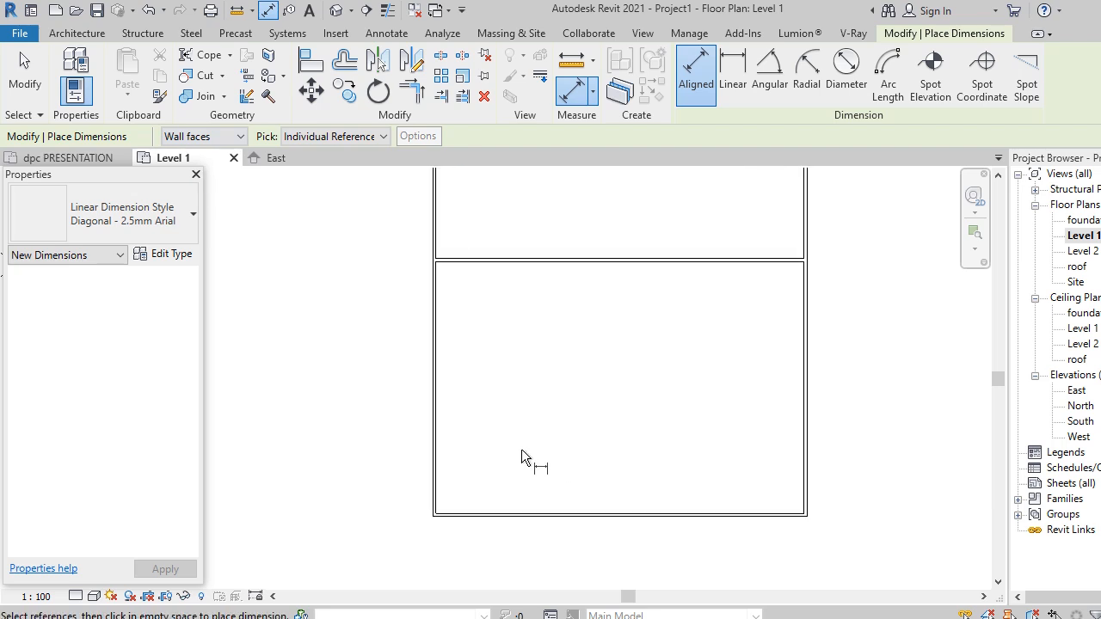
{"action": "left_click", "coordinate": [441, 424]}
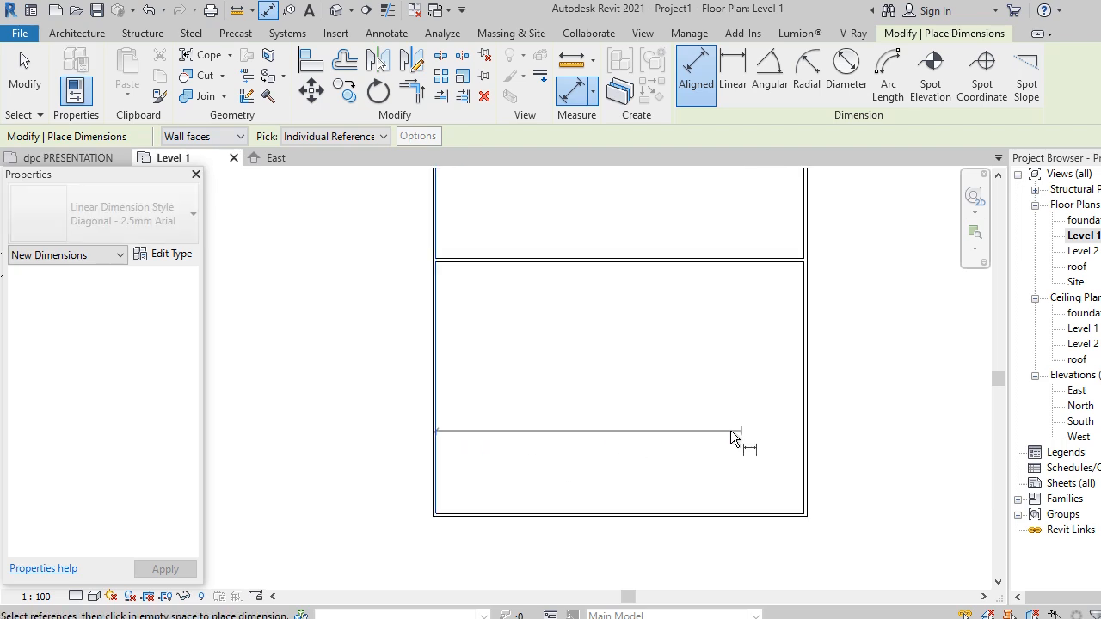
{"action": "left_click", "coordinate": [806, 439]}
{"action": "scroll", "coordinate": [602, 404], "scroll_direction": "up", "scroll_amount": 5}
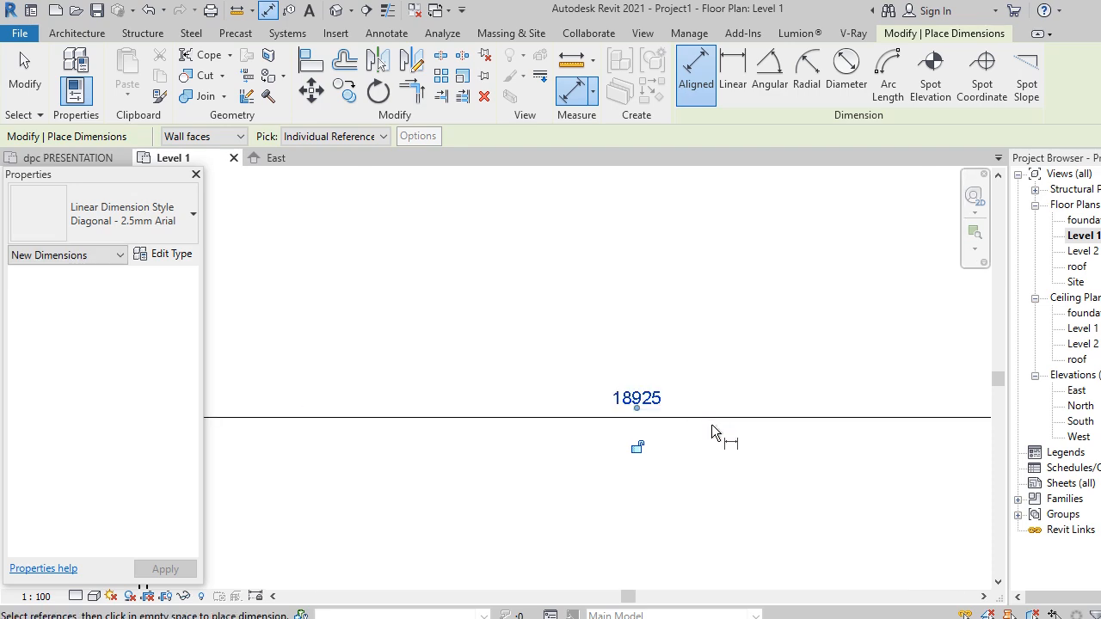
{"action": "left_click", "coordinate": [657, 418]}
{"action": "key", "text": "Escape"}
{"action": "key", "text": "Escape"}
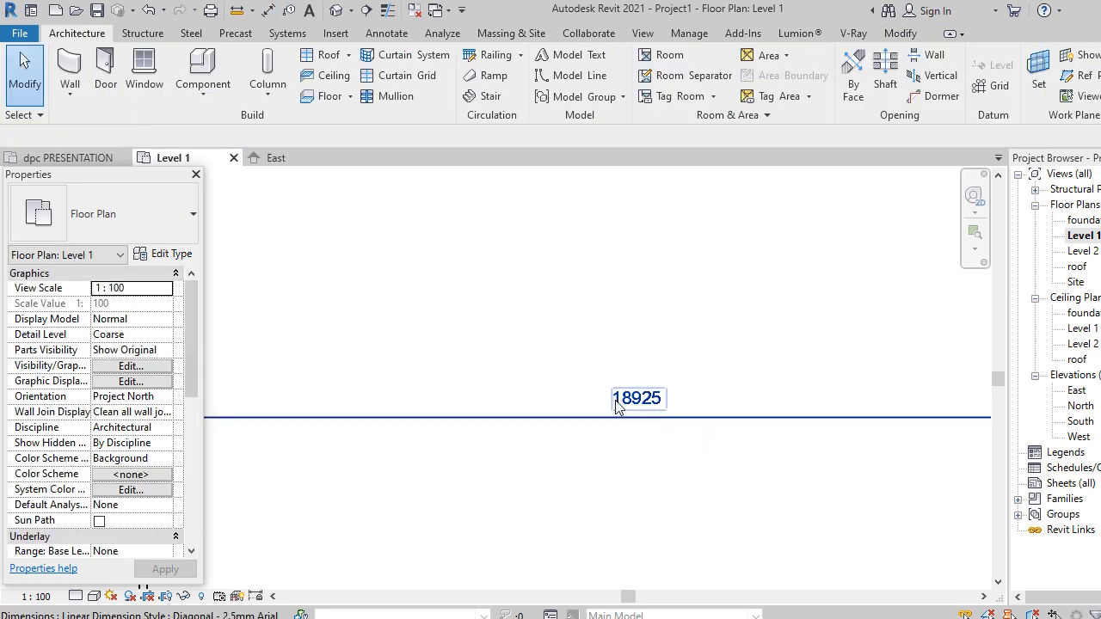
Move the right exterior wall by setting the dimension between it and the left wall to 3900 mm, and delete that dimension.
{"action": "scroll", "coordinate": [616, 406], "scroll_direction": "down", "scroll_amount": 4}
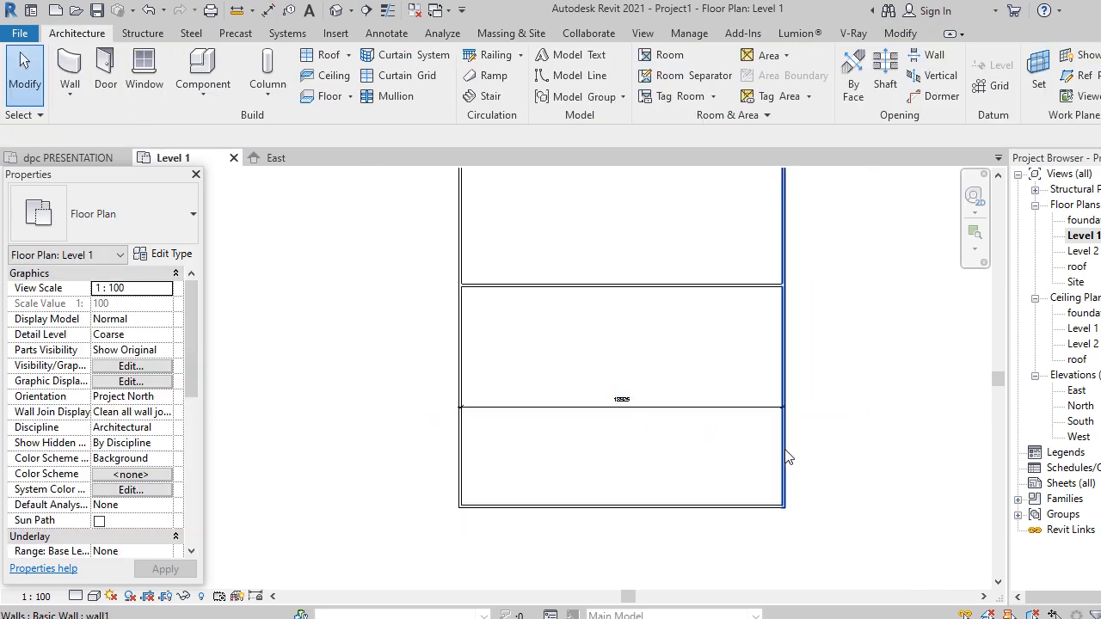
{"action": "left_click", "coordinate": [785, 449]}
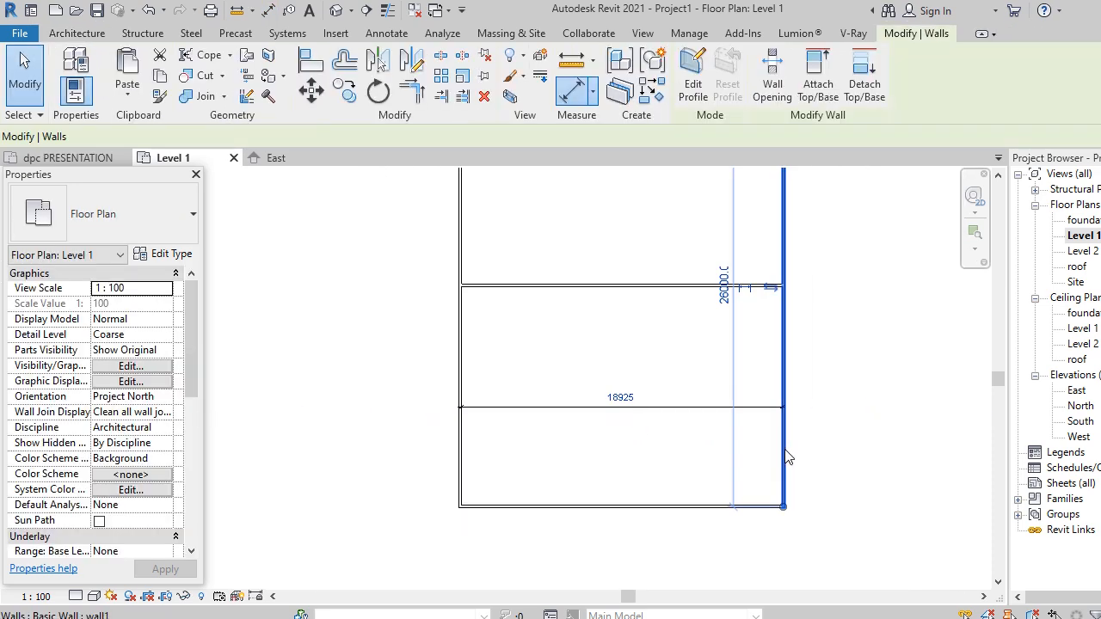
{"action": "scroll", "coordinate": [616, 410], "scroll_direction": "up", "scroll_amount": 2}
{"action": "left_click", "coordinate": [621, 394]}
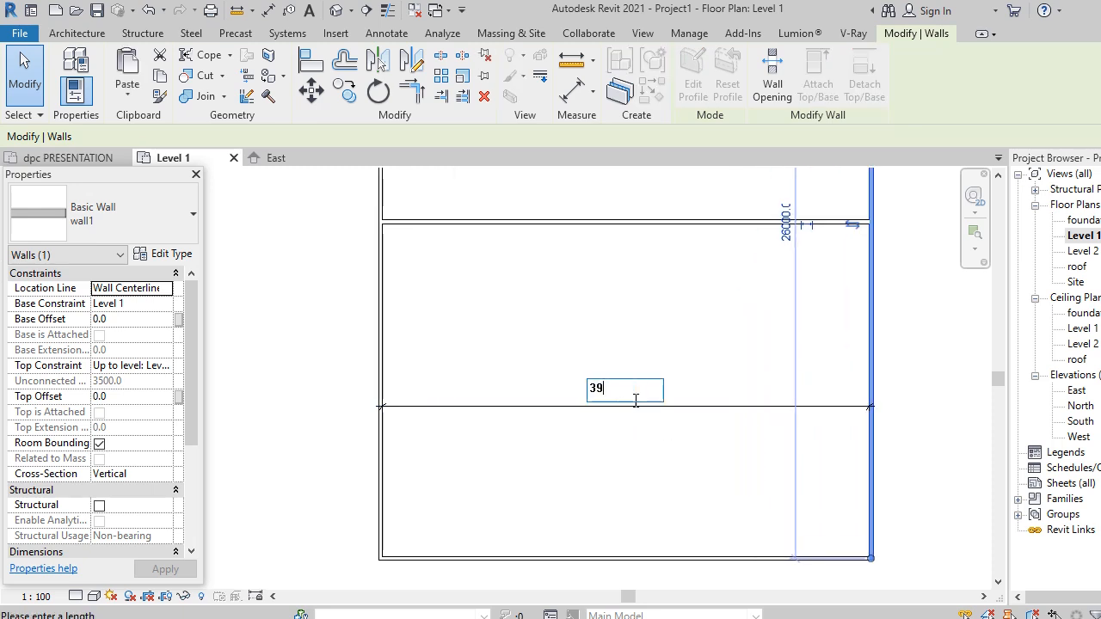
{"action": "key", "text": "Return"}
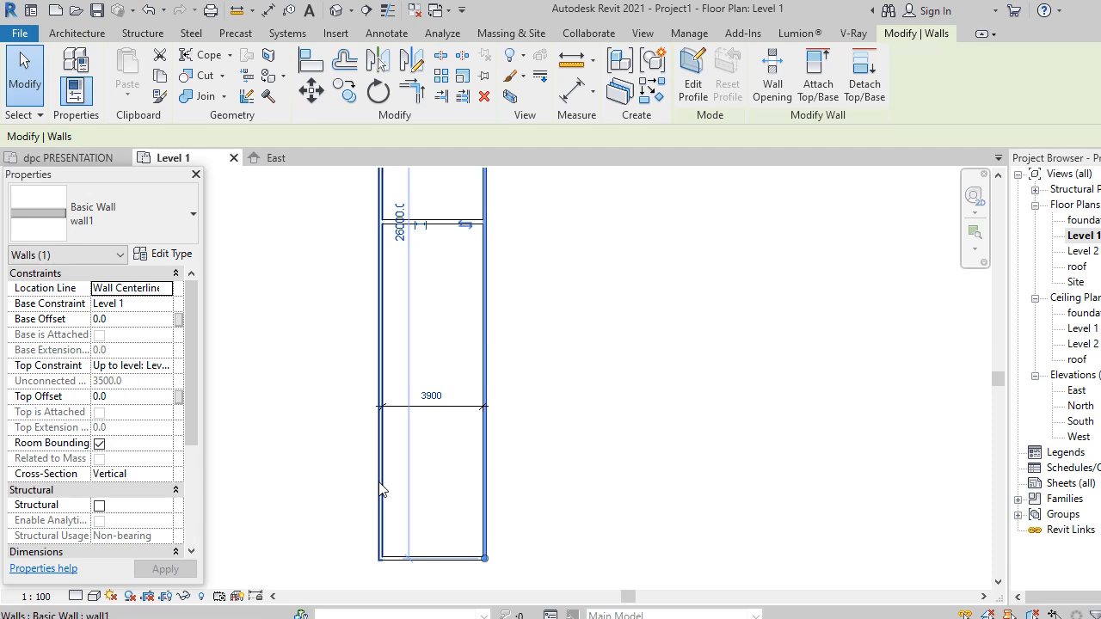
{"action": "left_click", "coordinate": [588, 372]}
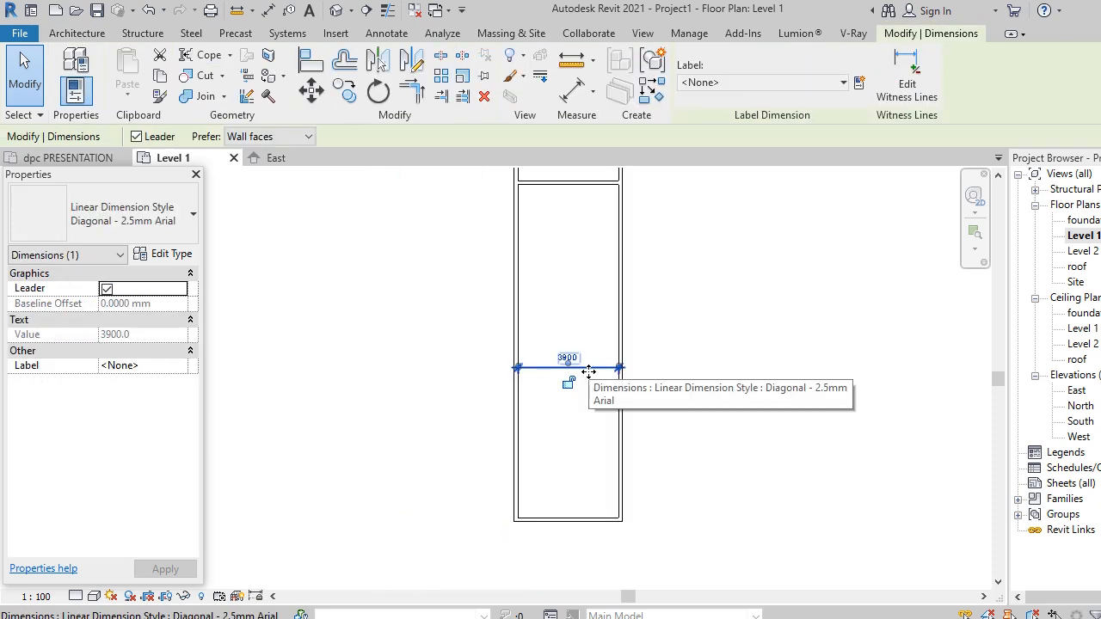
{"action": "key", "text": "Delete"}
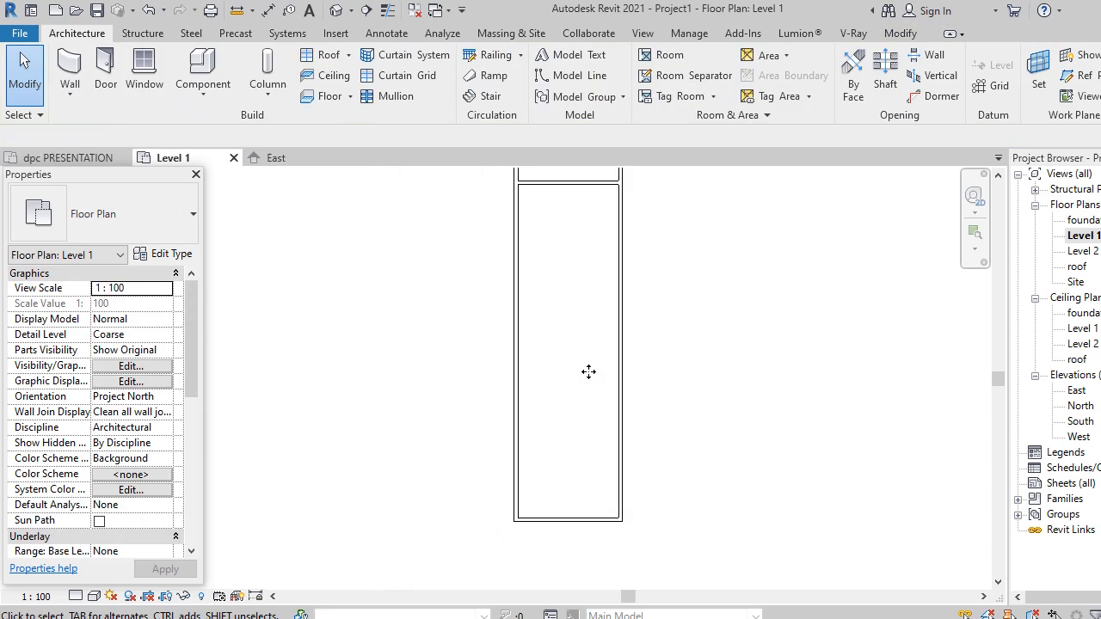
Create a wall similar to the lower exterior wall, running horizontally from the left to the right wall above it.
{"action": "scroll", "coordinate": [584, 426], "scroll_direction": "down", "scroll_amount": 1}
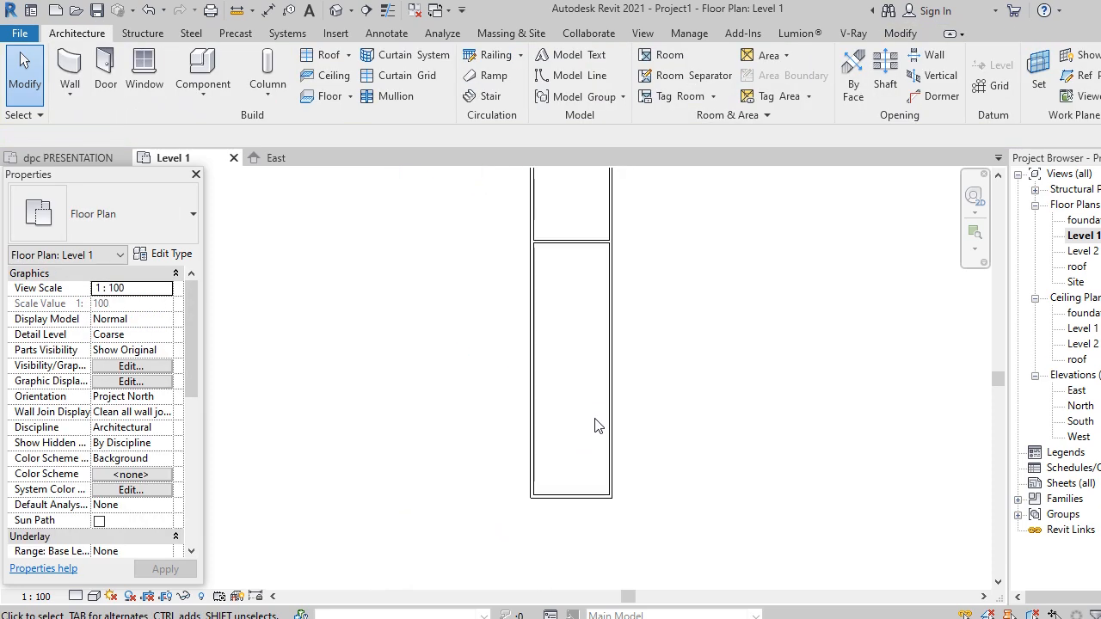
{"action": "scroll", "coordinate": [568, 495], "scroll_direction": "up", "scroll_amount": 1}
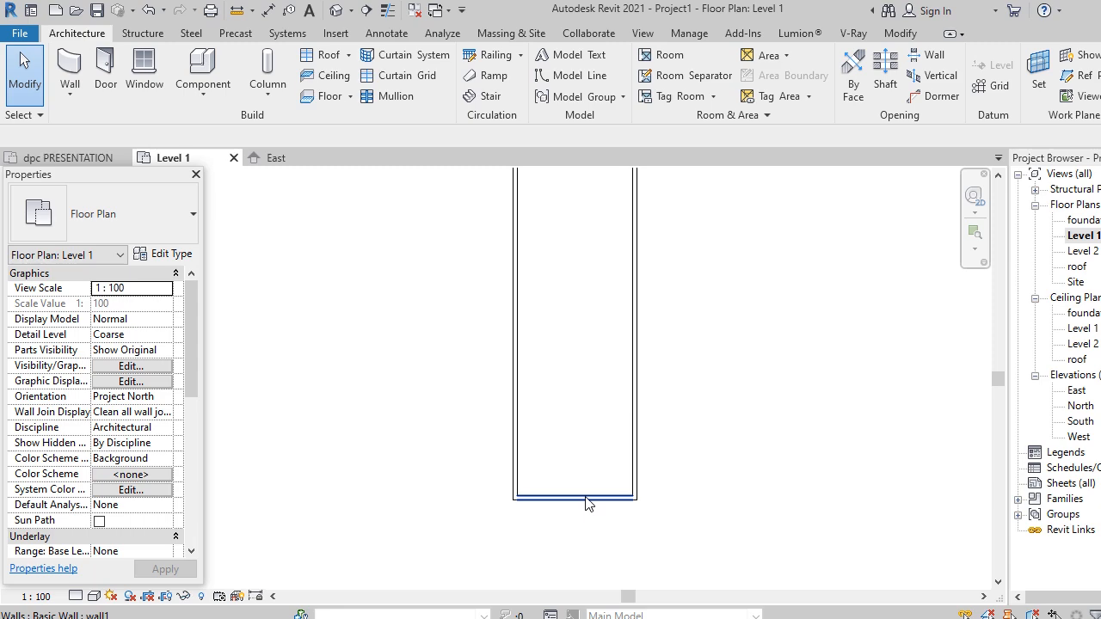
{"action": "left_click", "coordinate": [588, 503]}
{"action": "right_click", "coordinate": [589, 503]}
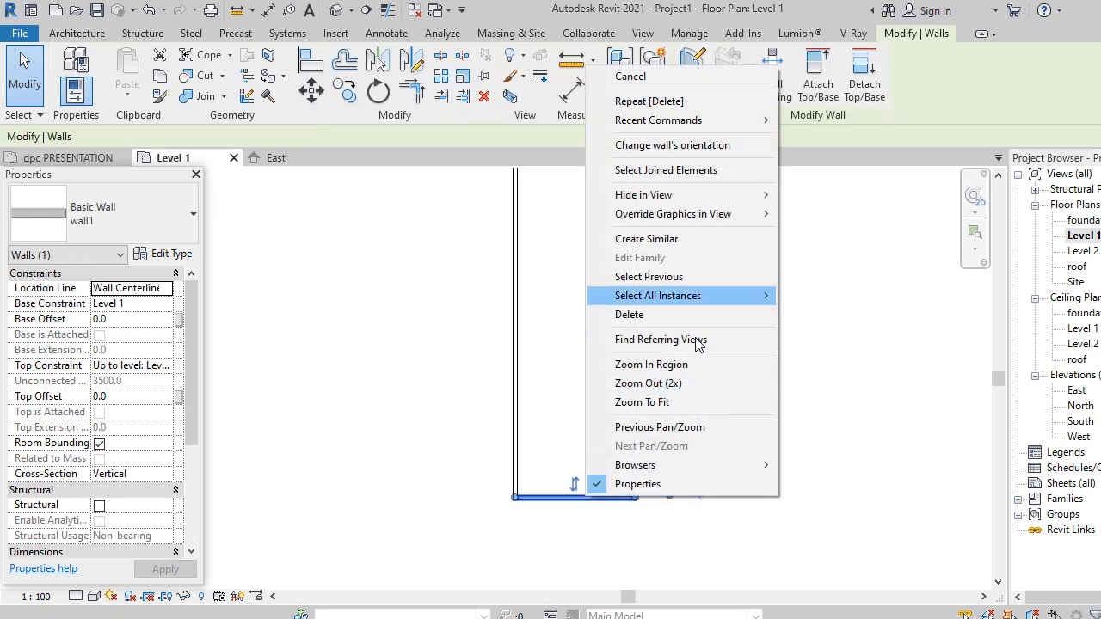
{"action": "left_click", "coordinate": [662, 241]}
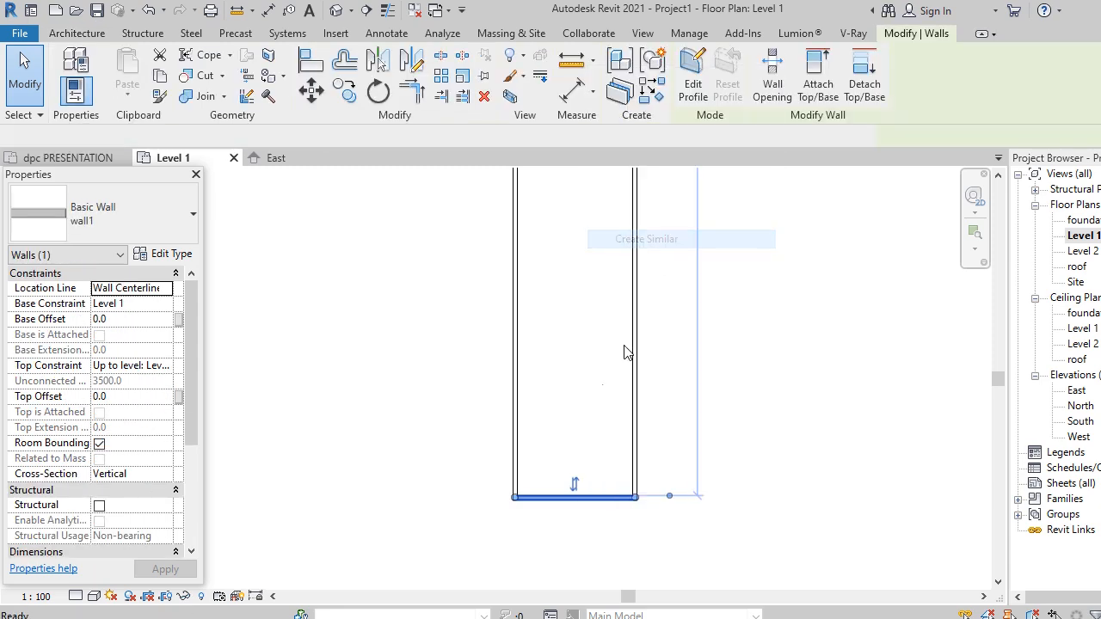
{"action": "left_click", "coordinate": [515, 383]}
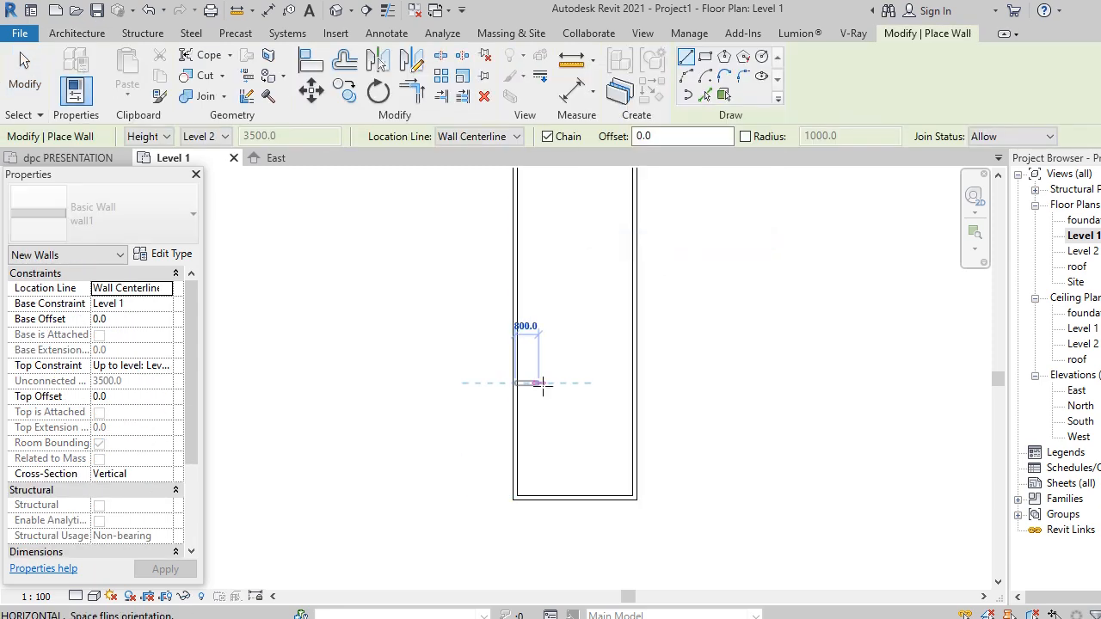
{"action": "left_click", "coordinate": [636, 382]}
{"action": "key", "text": "Escape"}
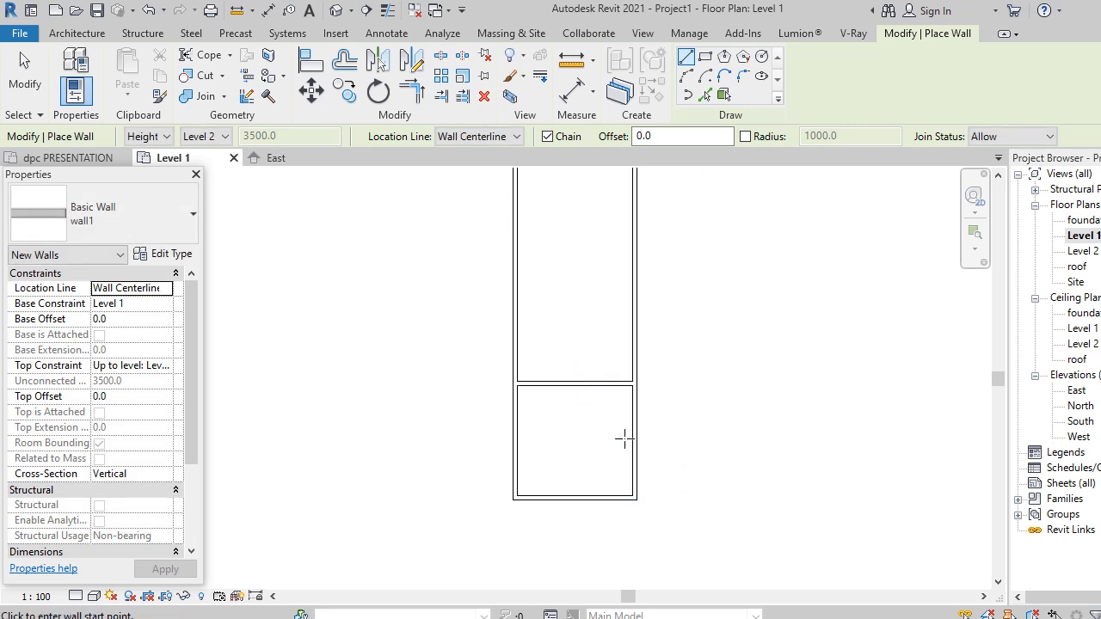
Draw two more horizontal walls between the side walls above the new partition, the first about 2425 mm away from it.
{"action": "left_click", "coordinate": [517, 307]}
{"action": "left_click", "coordinate": [632, 307]}
{"action": "key", "text": "Escape"}
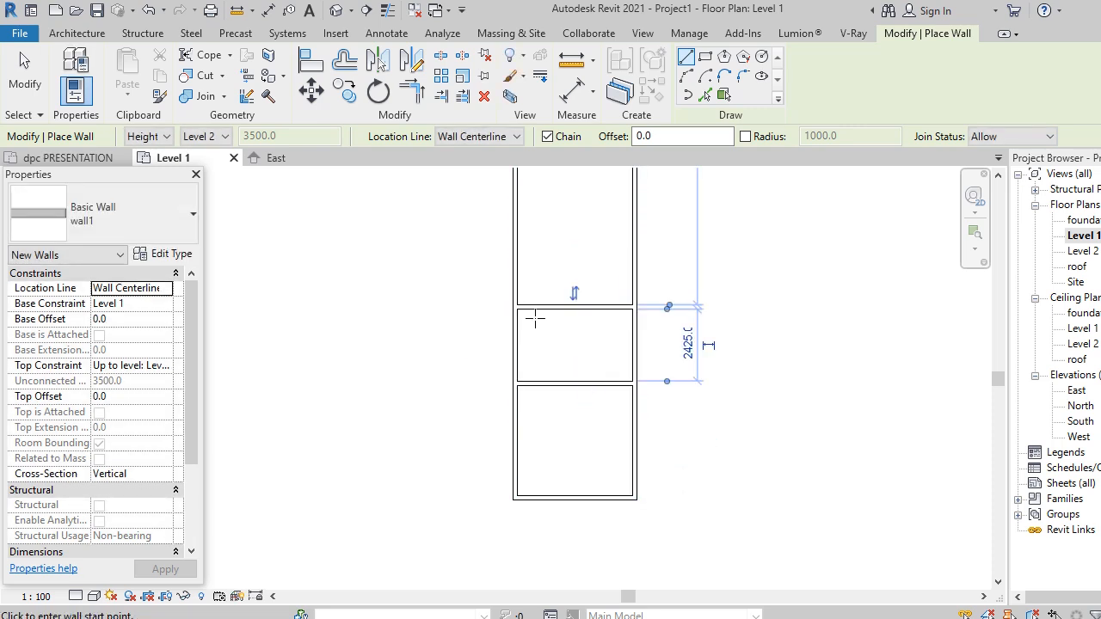
{"action": "left_click", "coordinate": [515, 270]}
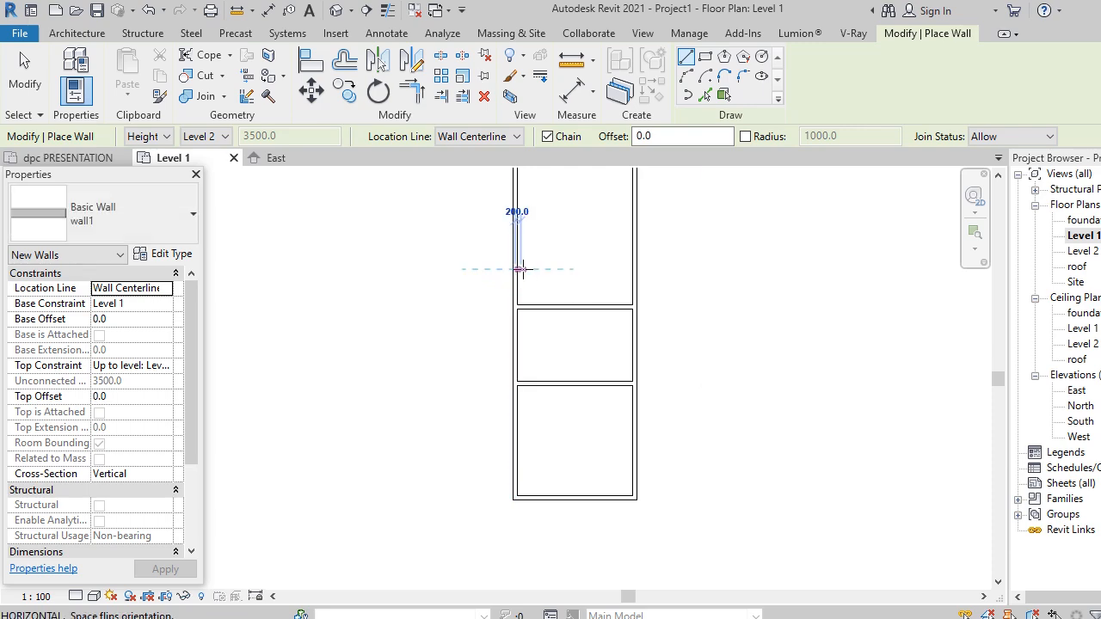
{"action": "left_click", "coordinate": [636, 269]}
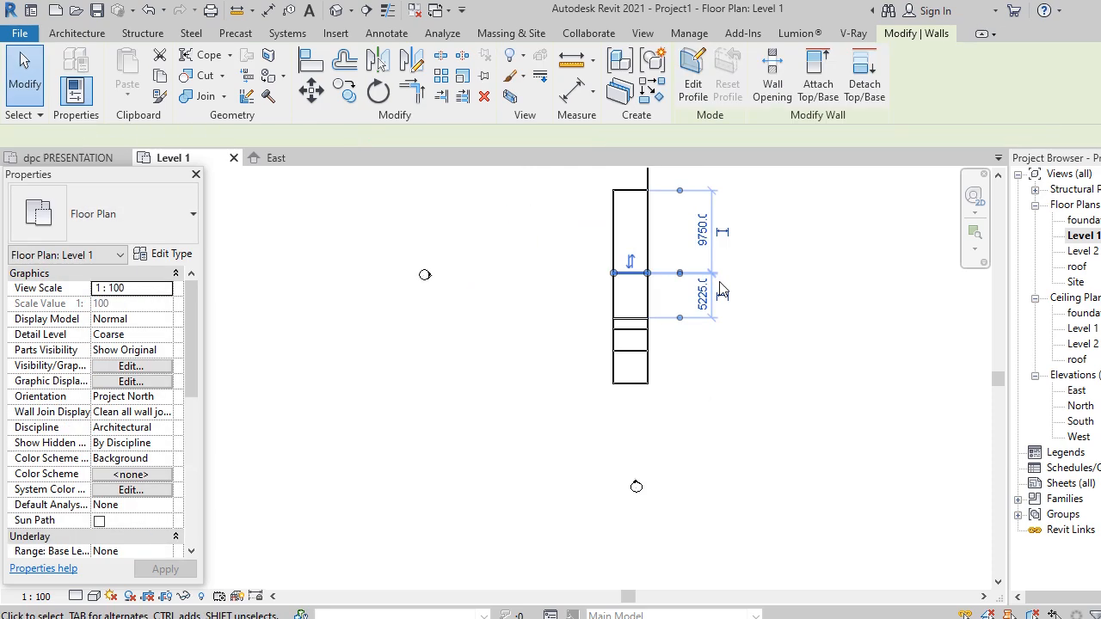
Delete the original interior cross wall and the upper exterior wall.
{"action": "key", "text": "Delete"}
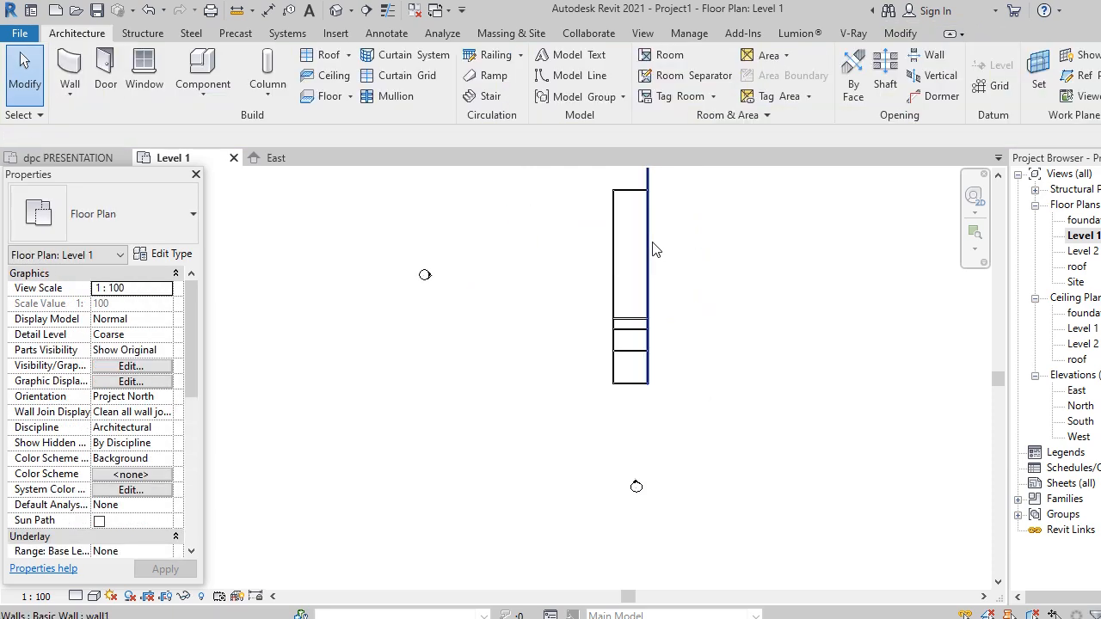
{"action": "left_click", "coordinate": [647, 199]}
{"action": "key", "text": "Escape"}
Shorten the right and left exterior walls so their upper ends meet the uppermost new horizontal wall.
{"action": "left_click", "coordinate": [649, 220]}
{"action": "scroll", "coordinate": [633, 336], "scroll_direction": "down", "scroll_amount": 1}
{"action": "left_click_drag", "start_coordinate": [644, 205], "coordinate": [644, 323]}
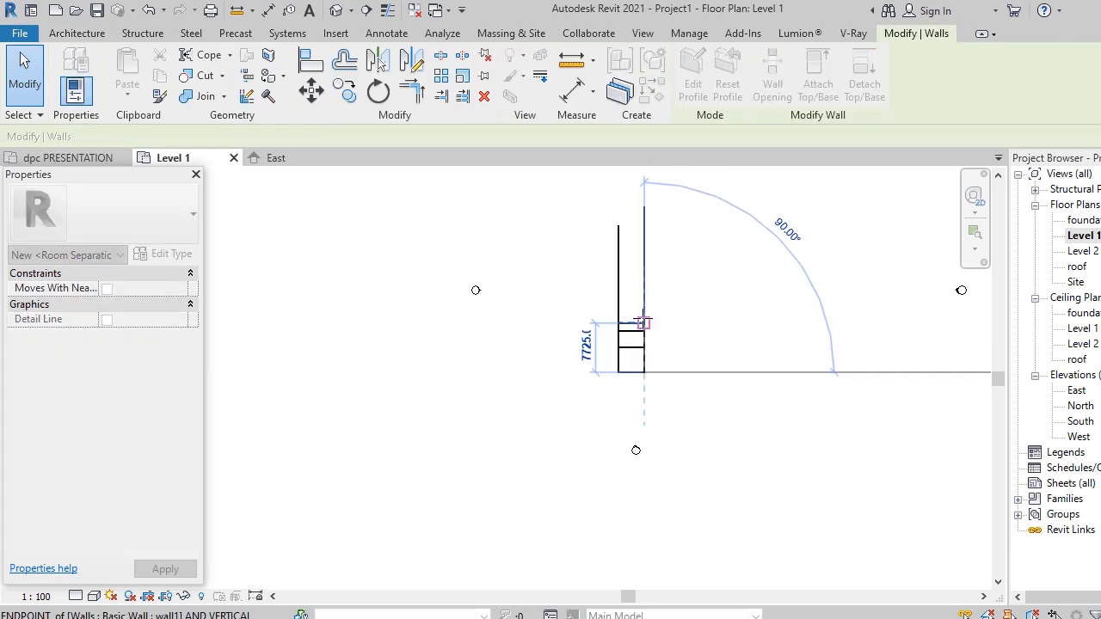
{"action": "key", "text": "Escape"}
{"action": "left_click", "coordinate": [619, 236]}
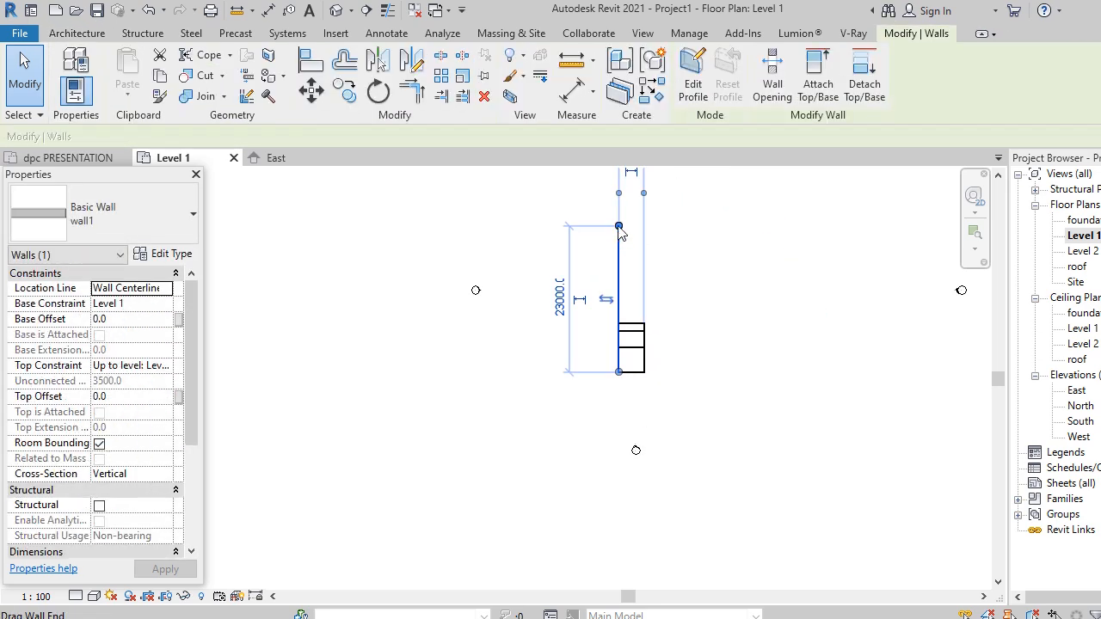
{"action": "left_click_drag", "start_coordinate": [618, 226], "coordinate": [619, 323]}
{"action": "left_click", "coordinate": [680, 322]}
{"action": "scroll", "coordinate": [640, 344], "scroll_direction": "up", "scroll_amount": 5}
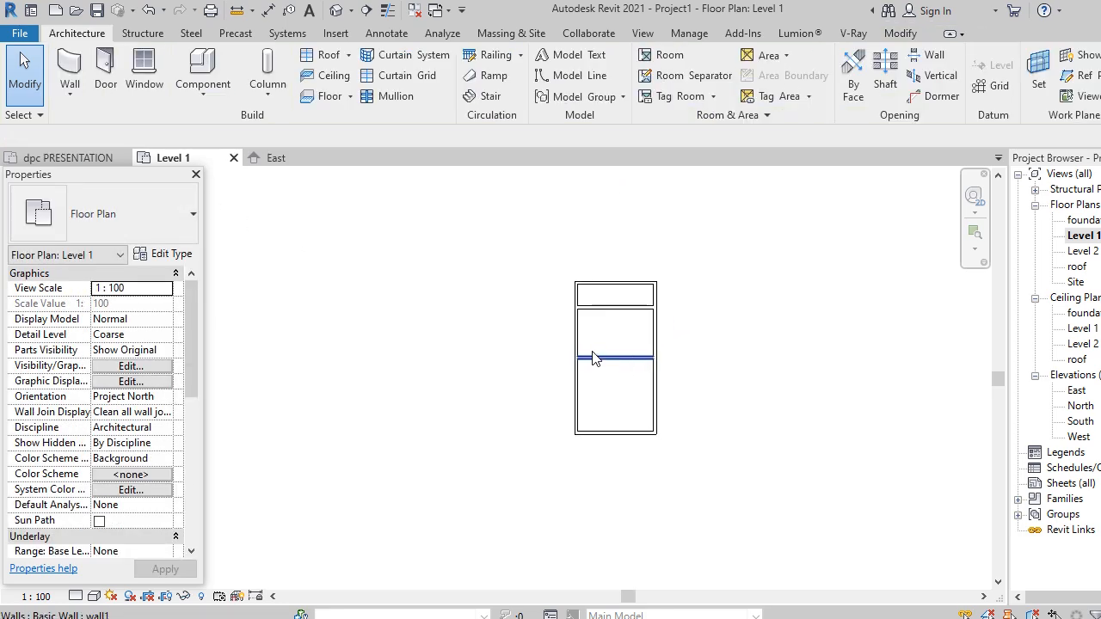
{"action": "scroll", "coordinate": [577, 349], "scroll_direction": "up", "scroll_amount": 1}
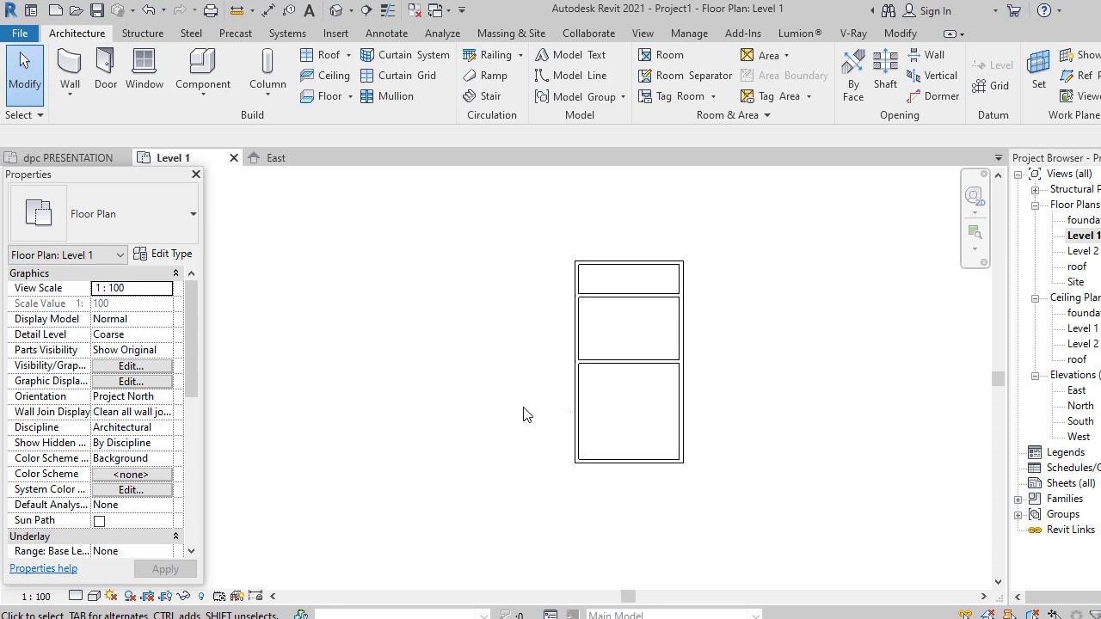
Draw a similar wall chain from the left wall, 1200 mm below the lower partition, about 800 mm outward, up and back to the top wall.
{"action": "right_click", "coordinate": [575, 433]}
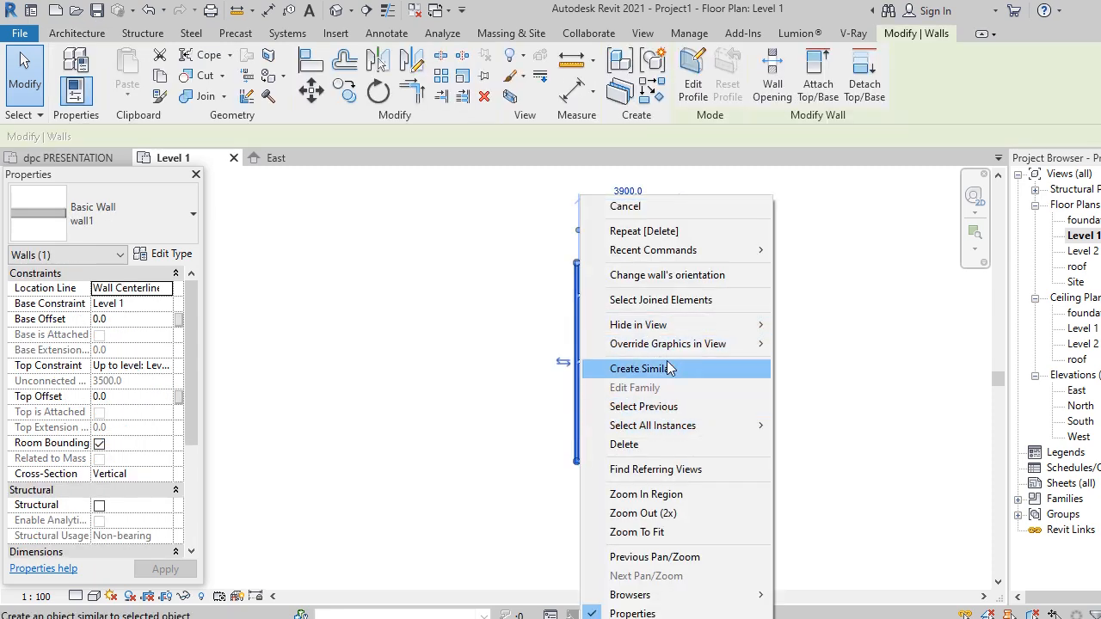
{"action": "left_click", "coordinate": [657, 375]}
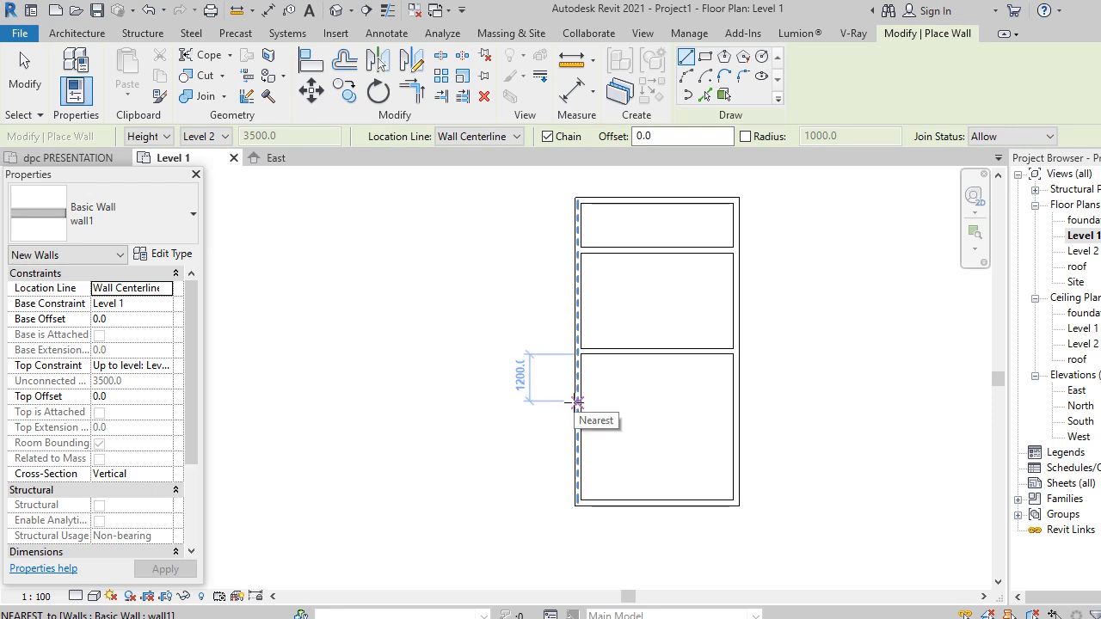
{"action": "left_click", "coordinate": [576, 401]}
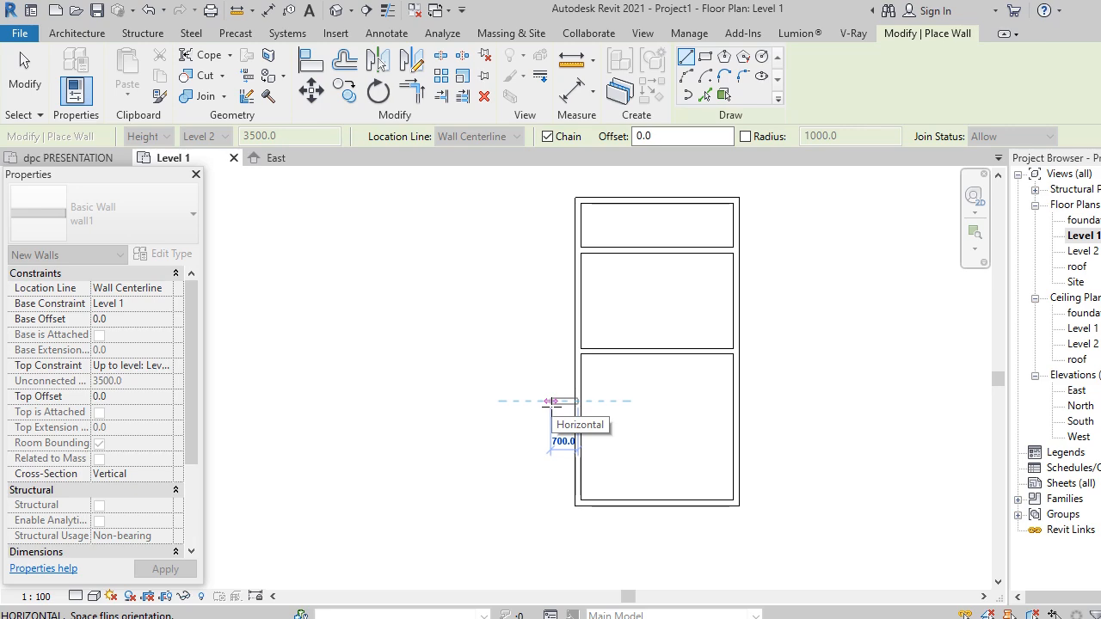
{"action": "left_click", "coordinate": [548, 402]}
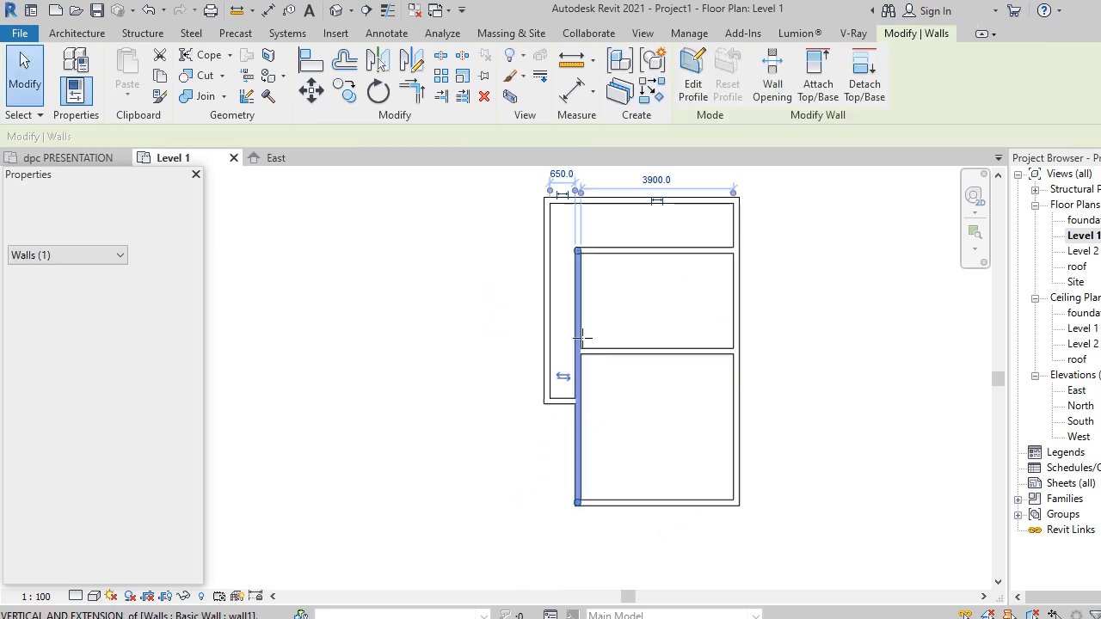
Shorten the original left wall to the new short offset wall and extend both interior partitions to the new outer left wall.
{"action": "left_click_drag", "start_coordinate": [578, 250], "coordinate": [582, 400]}
{"action": "key", "text": "Escape"}
{"action": "left_click", "coordinate": [584, 352]}
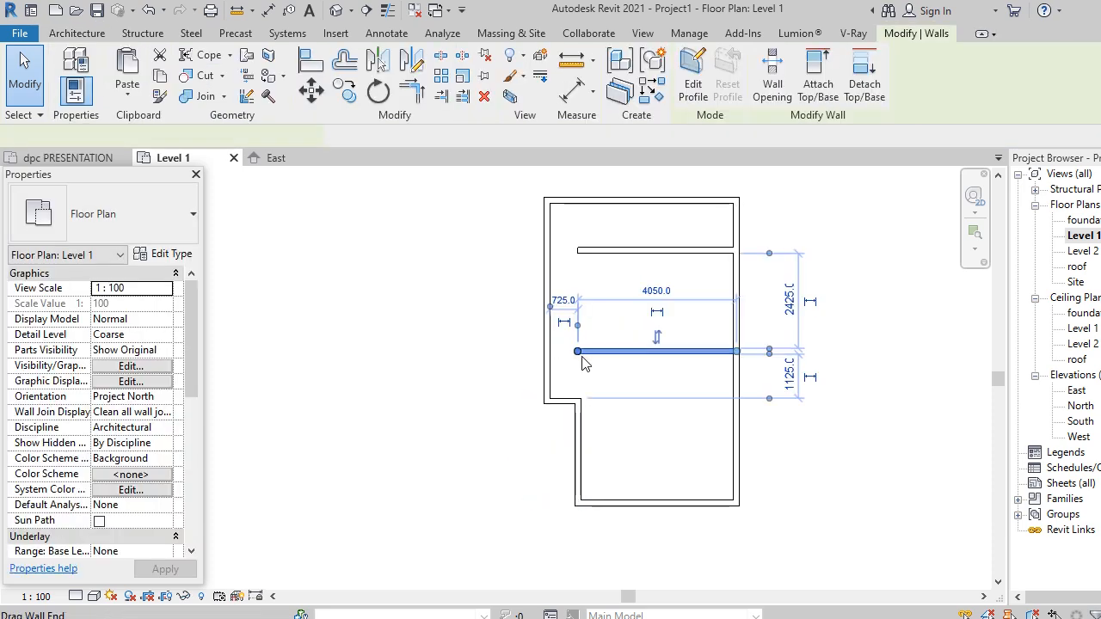
{"action": "left_click_drag", "start_coordinate": [578, 355], "coordinate": [548, 352]}
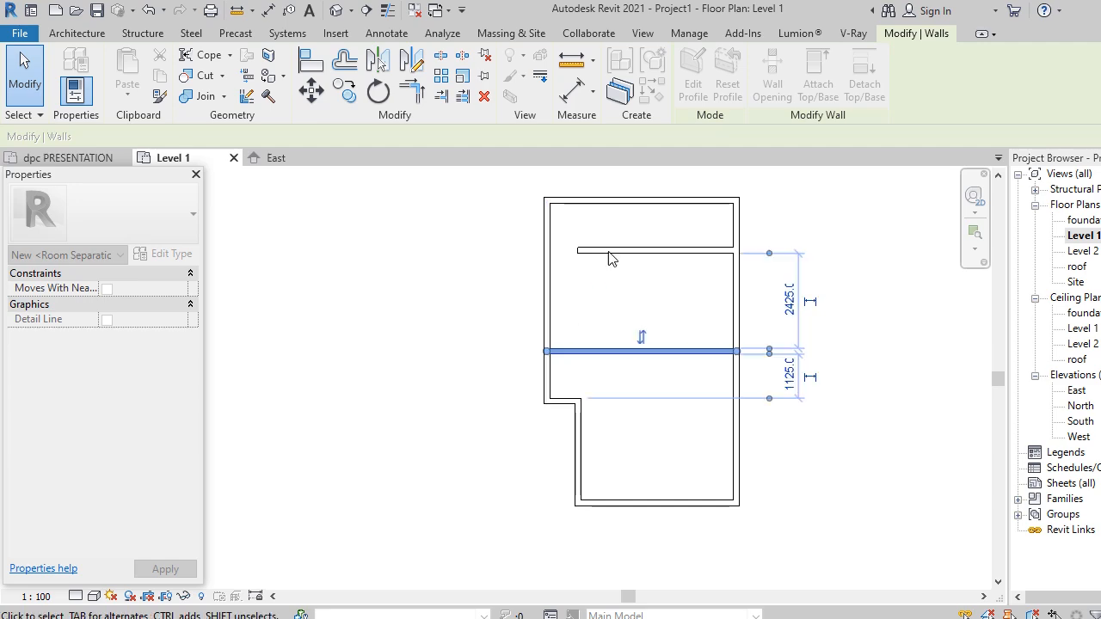
{"action": "left_click", "coordinate": [609, 252]}
{"action": "left_click_drag", "start_coordinate": [578, 252], "coordinate": [551, 250]}
{"action": "left_click", "coordinate": [638, 291]}
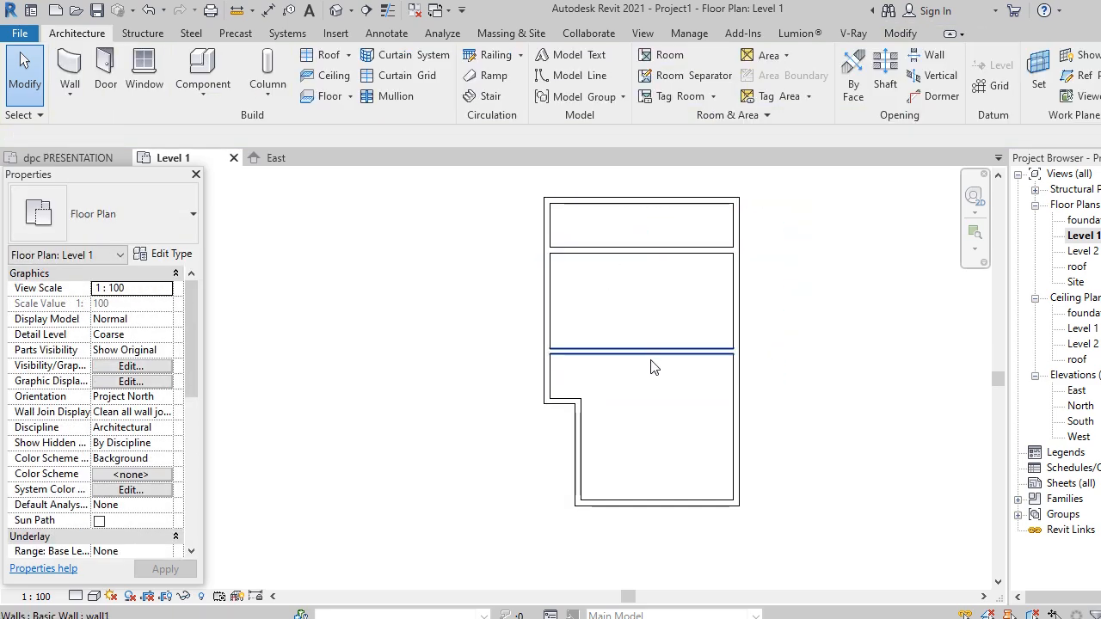
Add an aligned dimension between the inner faces of the upper and lower left walls at the offset.
{"action": "scroll", "coordinate": [693, 392], "scroll_direction": "up", "scroll_amount": 2}
{"action": "scroll", "coordinate": [516, 379], "scroll_direction": "down", "scroll_amount": 2}
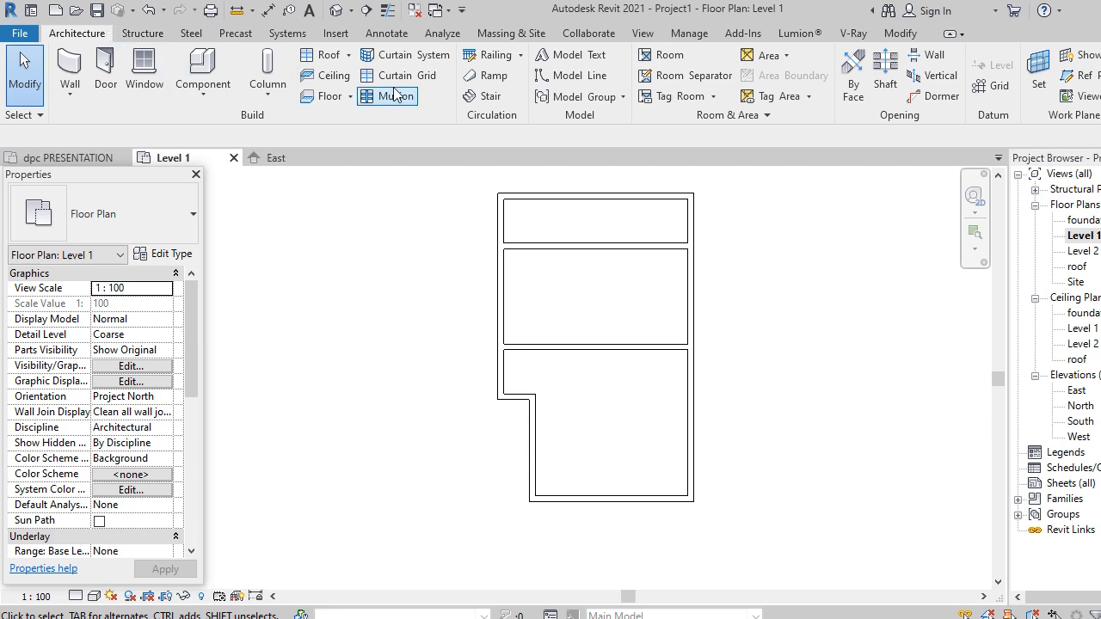
{"action": "left_click", "coordinate": [267, 10]}
{"action": "scroll", "coordinate": [511, 398], "scroll_direction": "up", "scroll_amount": 3}
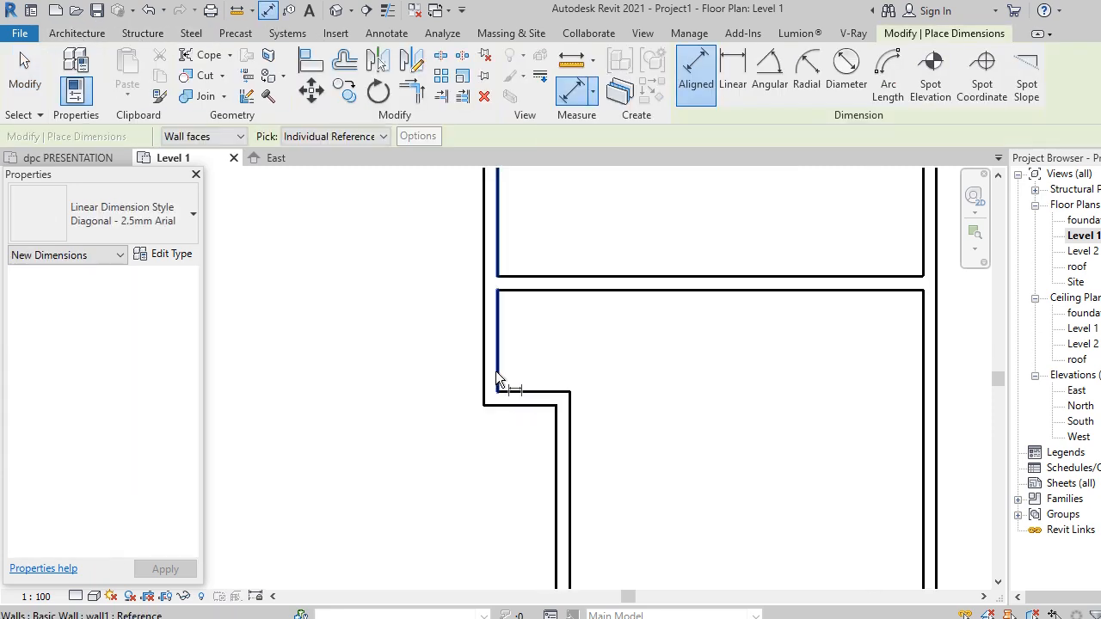
{"action": "left_click", "coordinate": [497, 375]}
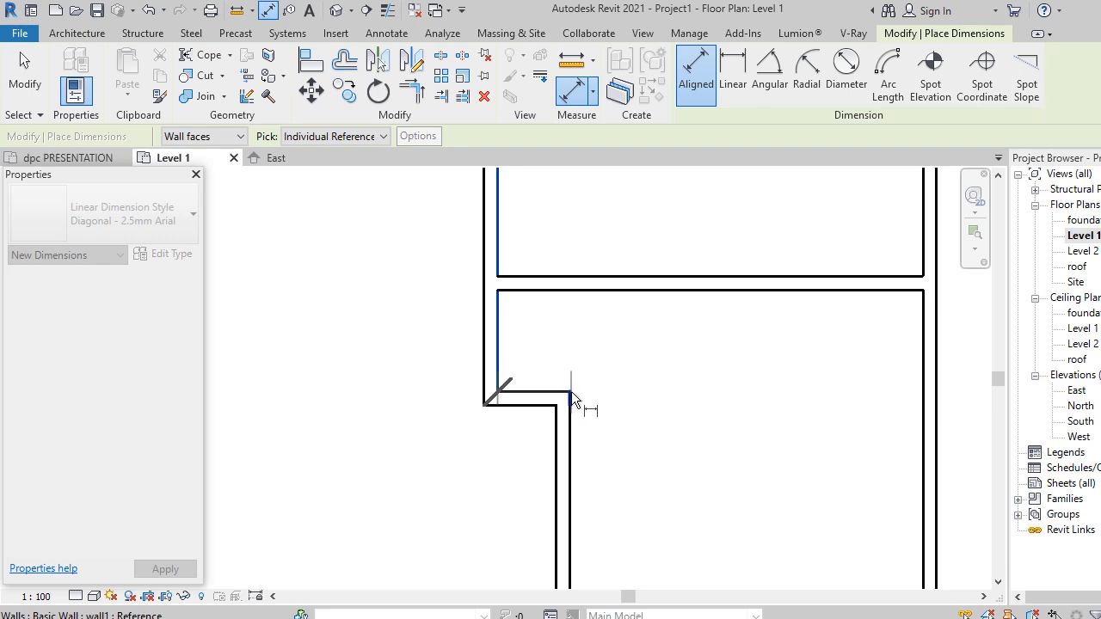
{"action": "left_click", "coordinate": [570, 391]}
{"action": "left_click", "coordinate": [575, 349]}
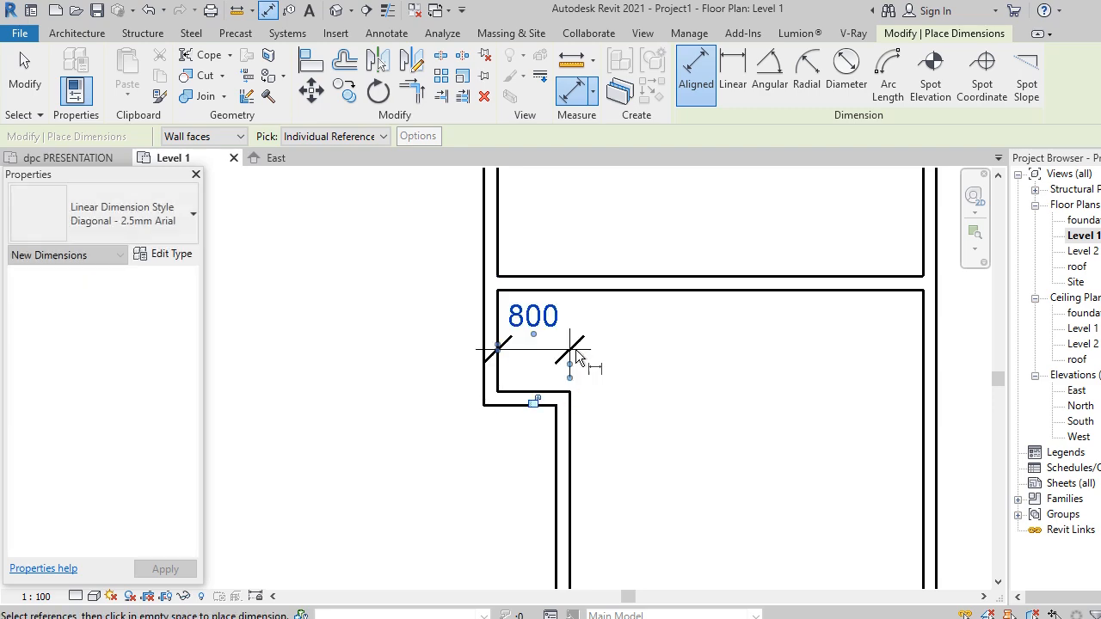
{"action": "key", "text": "Escape"}
{"action": "key", "text": "Escape"}
{"action": "key", "text": "Escape"}
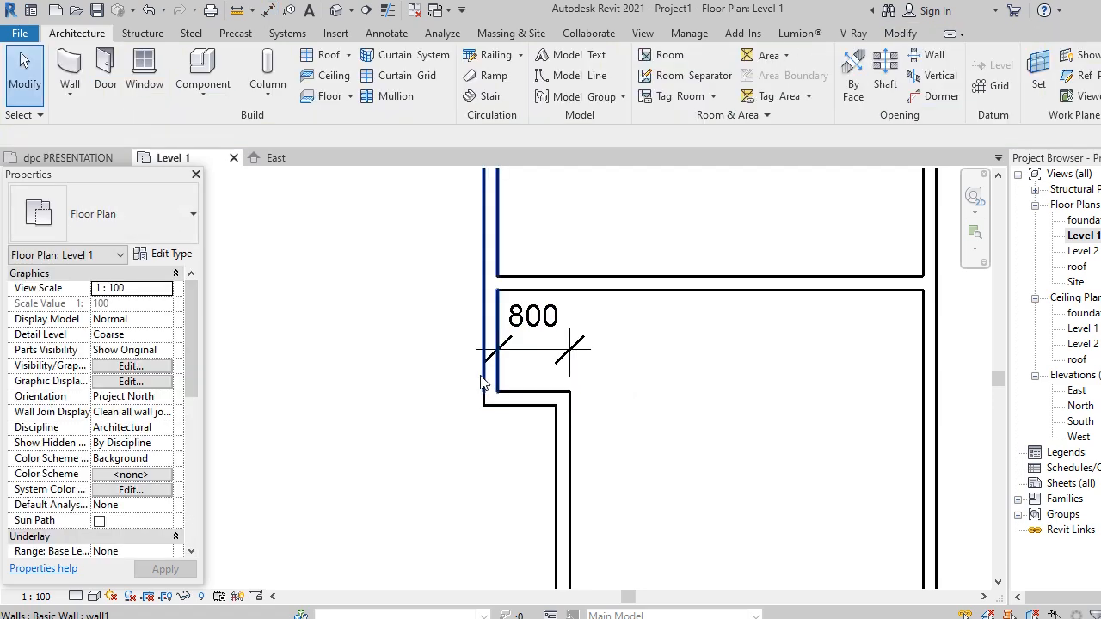
Set the offset between the upper and lower left walls to 600 mm and remove the temporary working dimension.
{"action": "left_click", "coordinate": [487, 395]}
{"action": "left_click", "coordinate": [535, 325]}
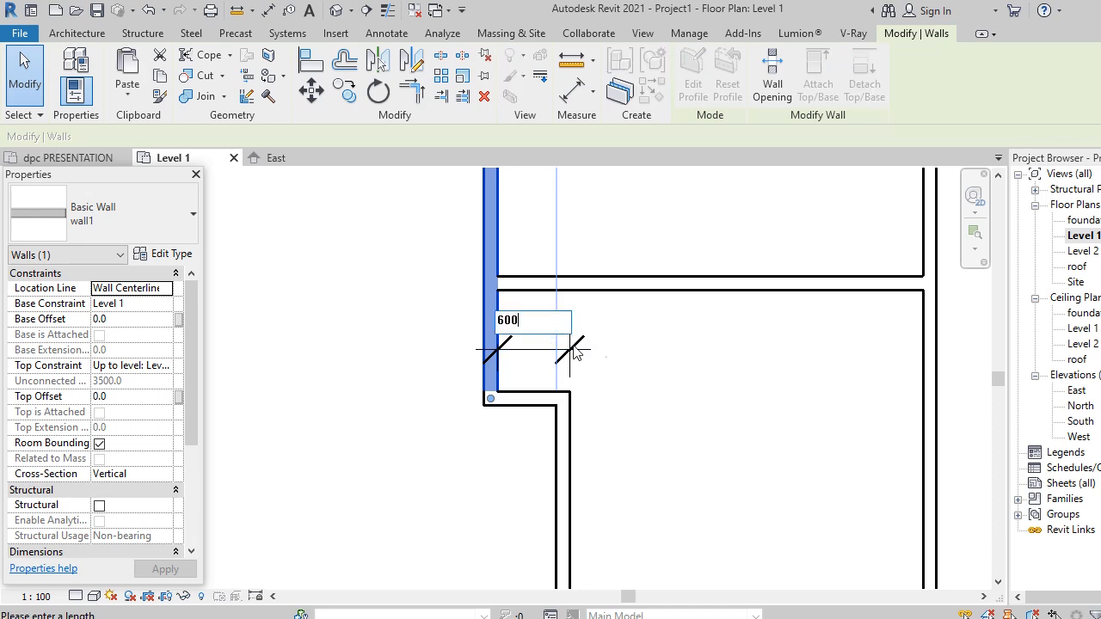
{"action": "left_click", "coordinate": [665, 381]}
{"action": "left_click", "coordinate": [651, 406]}
{"action": "scroll", "coordinate": [642, 405], "scroll_direction": "down", "scroll_amount": 3}
{"action": "middle_click_drag", "start_coordinate": [642, 405], "coordinate": [524, 421]}
Create a similar vertical wall from the lower partition's midpoint up to the upper partition, dividing the middle room.
{"action": "left_click", "coordinate": [524, 371]}
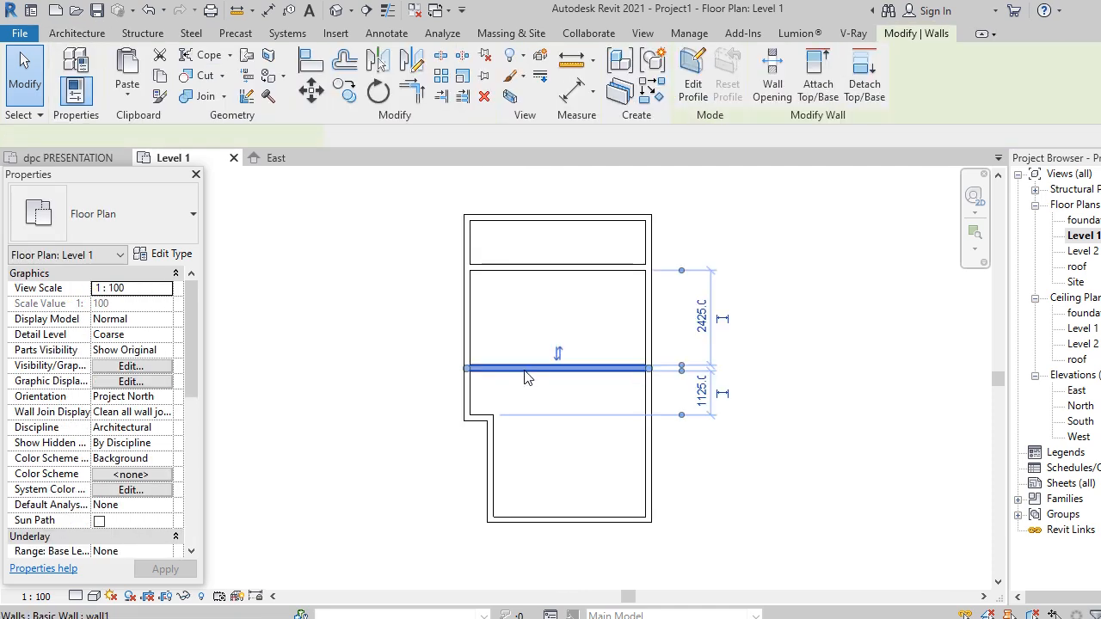
{"action": "right_click", "coordinate": [525, 372]}
{"action": "left_click", "coordinate": [567, 291]}
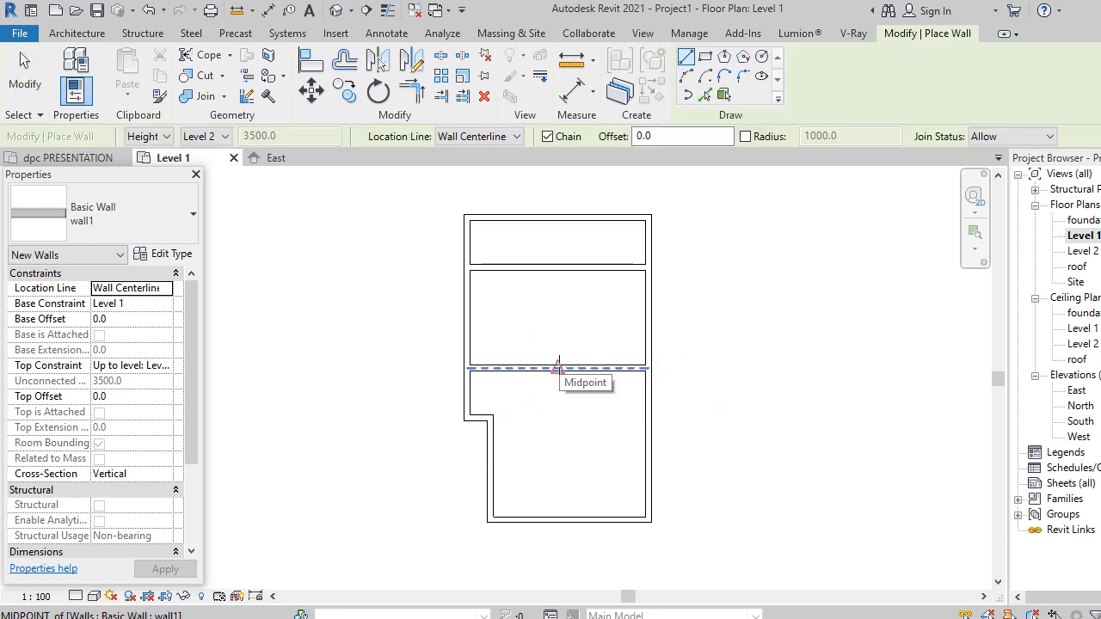
{"action": "left_click", "coordinate": [558, 368]}
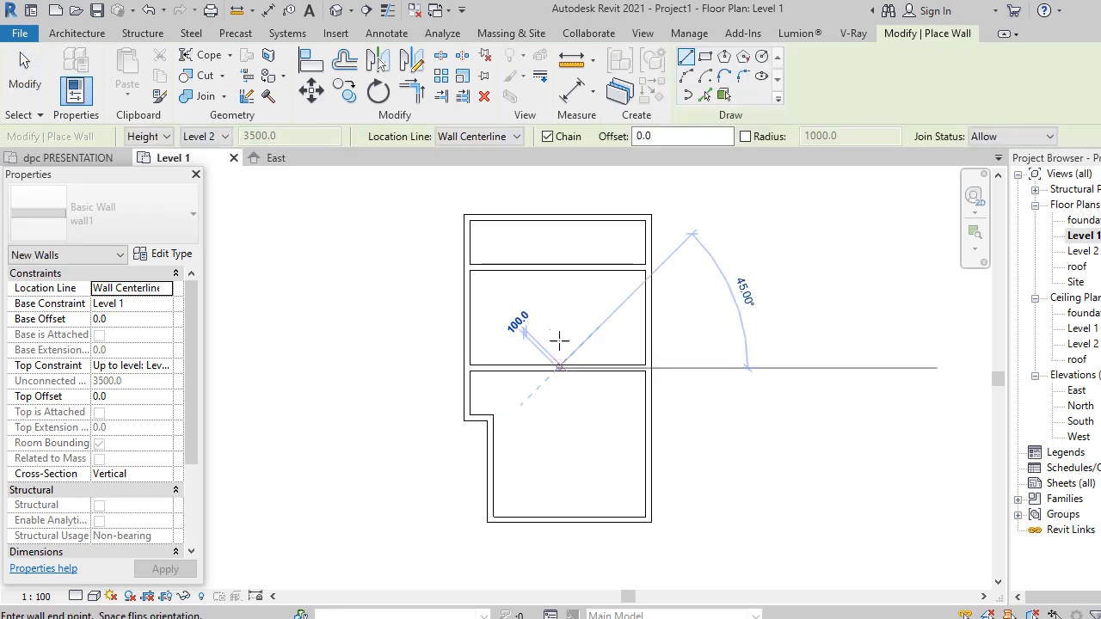
{"action": "left_click", "coordinate": [558, 268]}
{"action": "key", "text": "Escape"}
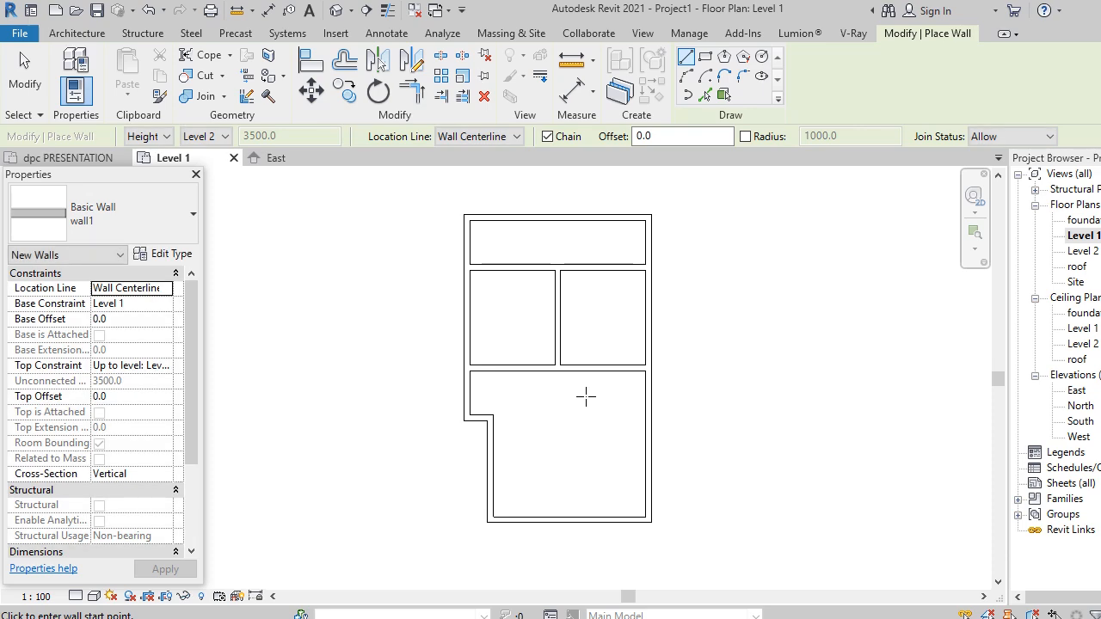
{"action": "key", "text": "Escape"}
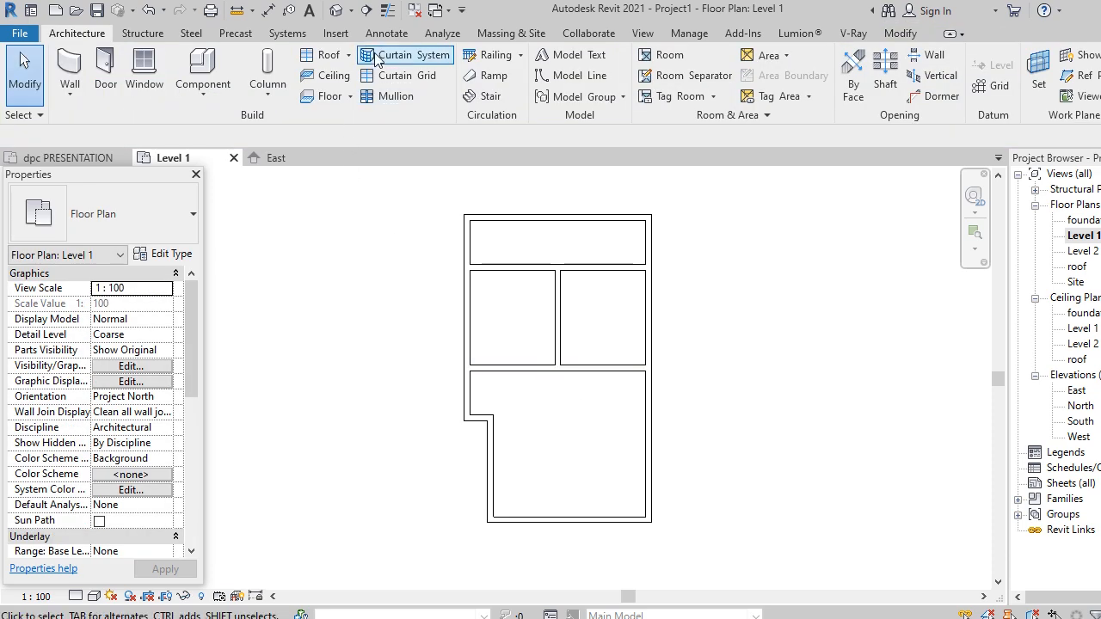
Add an aligned dimension across the left middle room, from the left wall's inner face to the vertical partition.
{"action": "left_click", "coordinate": [265, 12]}
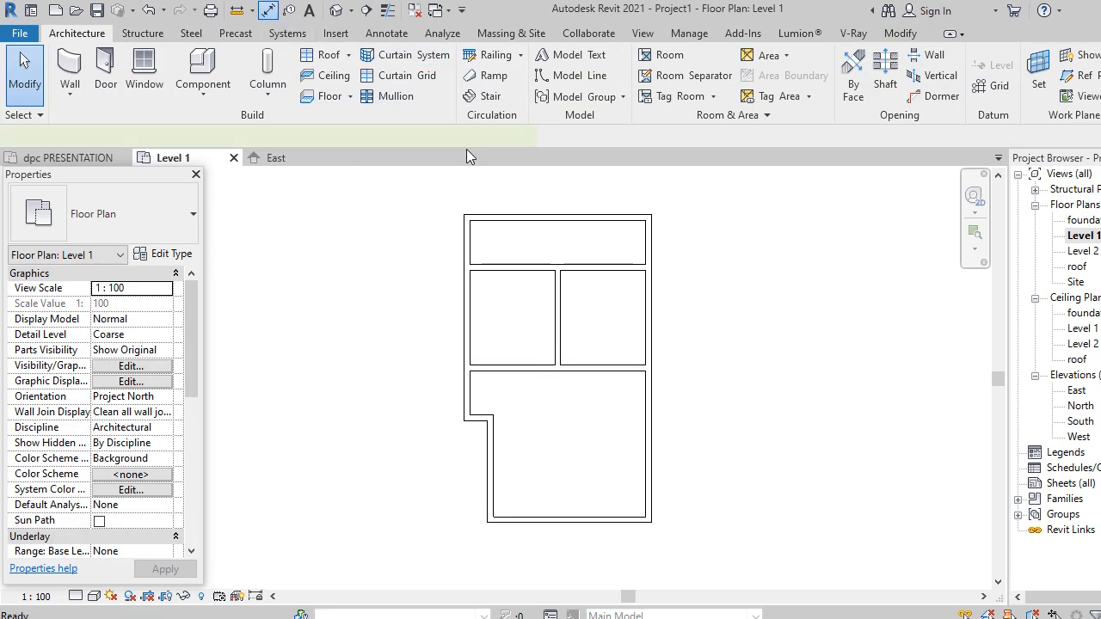
{"action": "left_click", "coordinate": [470, 314]}
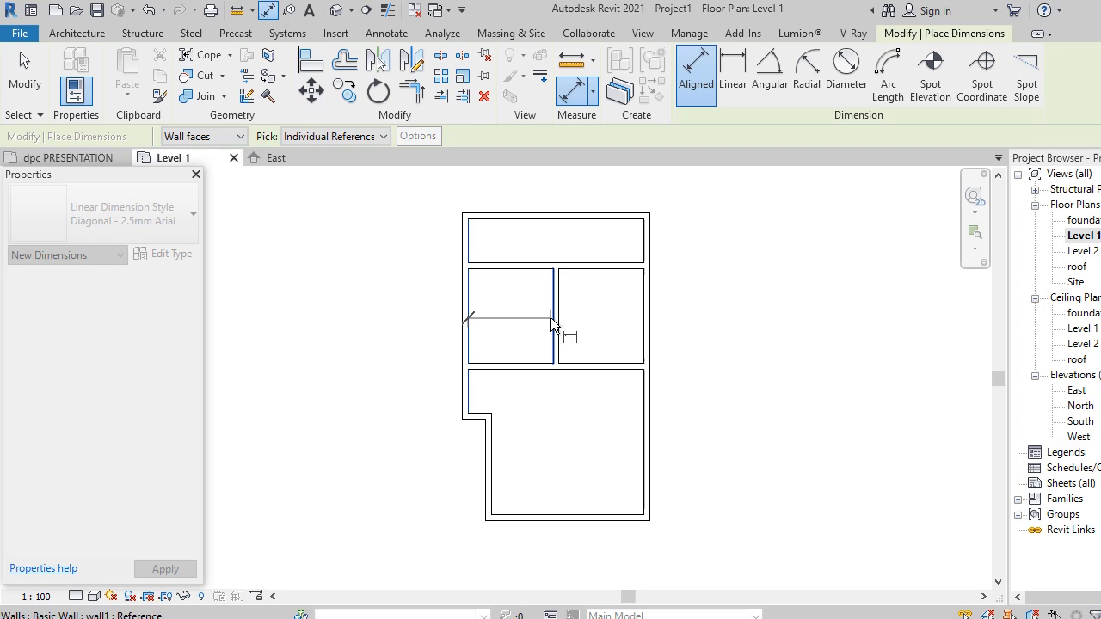
{"action": "left_click", "coordinate": [554, 320]}
{"action": "left_click", "coordinate": [550, 313]}
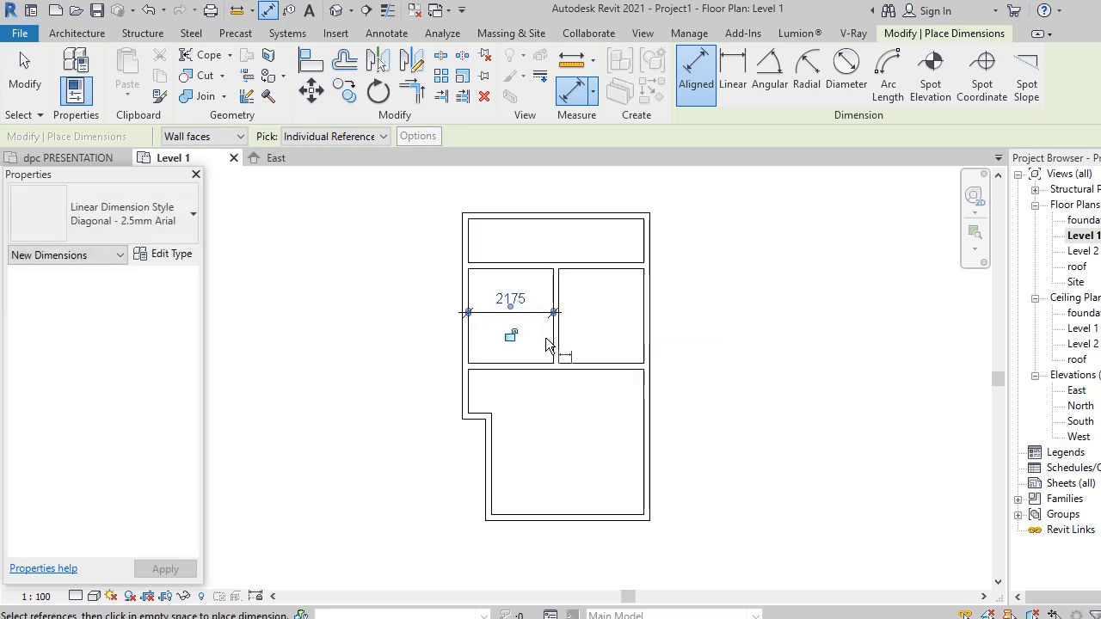
{"action": "key", "text": "Escape"}
{"action": "key", "text": "Escape"}
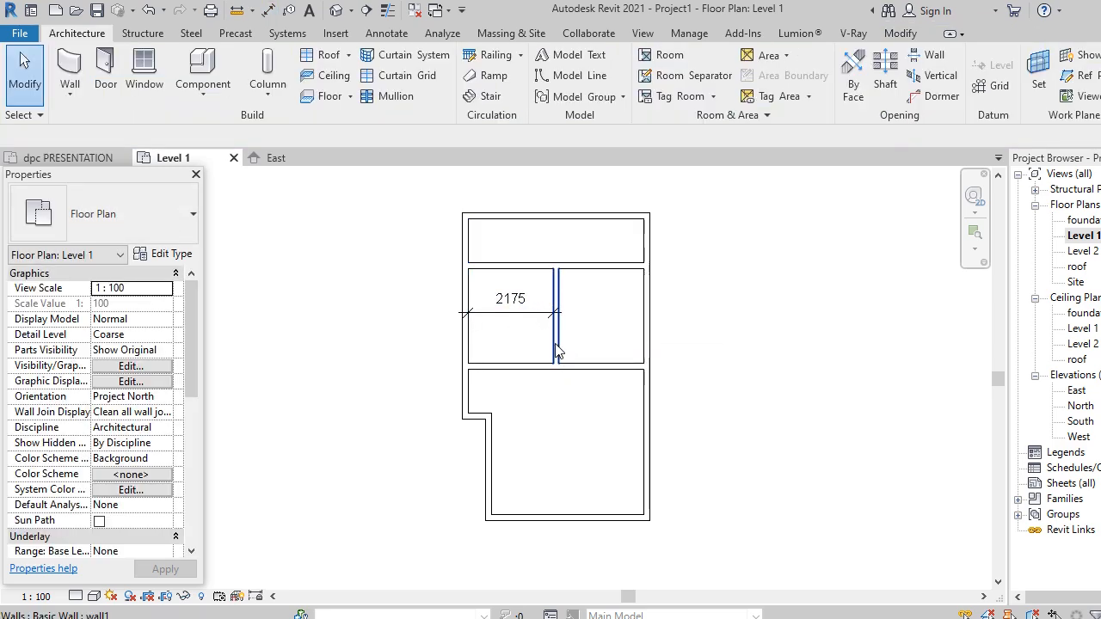
Move the vertical partition so the left middle room is 2400 mm wide.
{"action": "left_click", "coordinate": [555, 349]}
{"action": "left_click", "coordinate": [509, 300]}
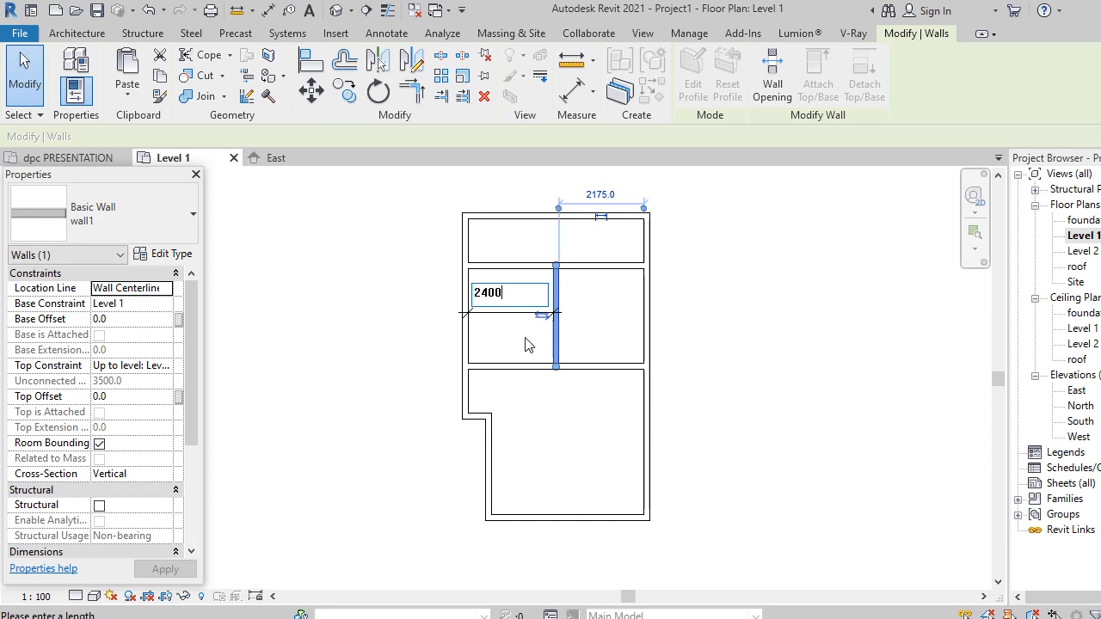
{"action": "key", "text": "Return"}
{"action": "key", "text": "Escape"}
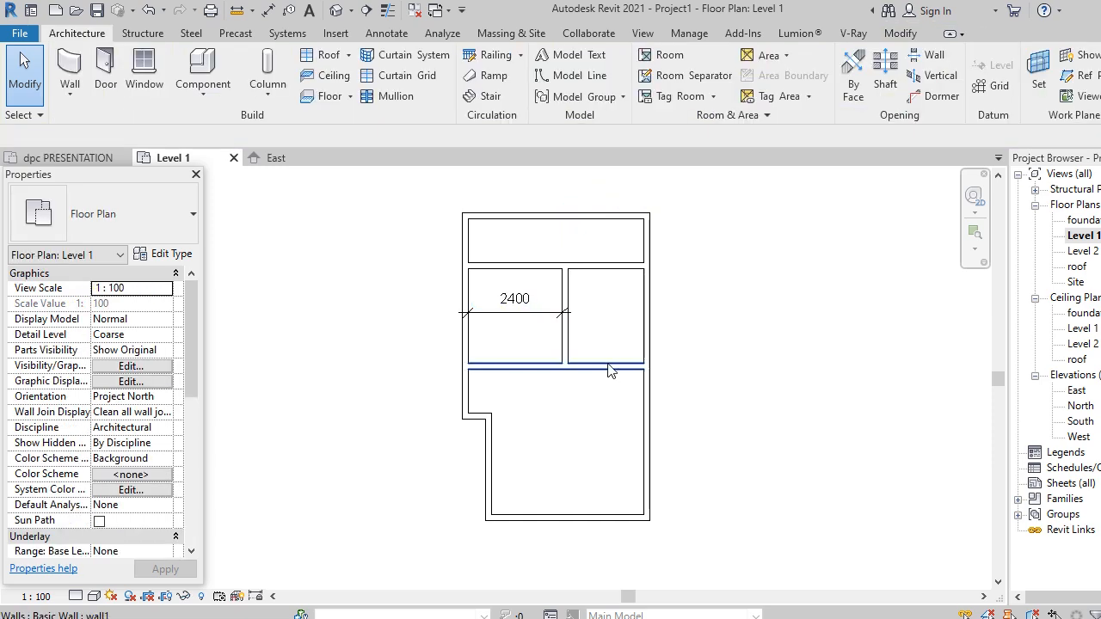
Split the lower horizontal partition at a point below the right middle room.
{"action": "left_click", "coordinate": [900, 34]}
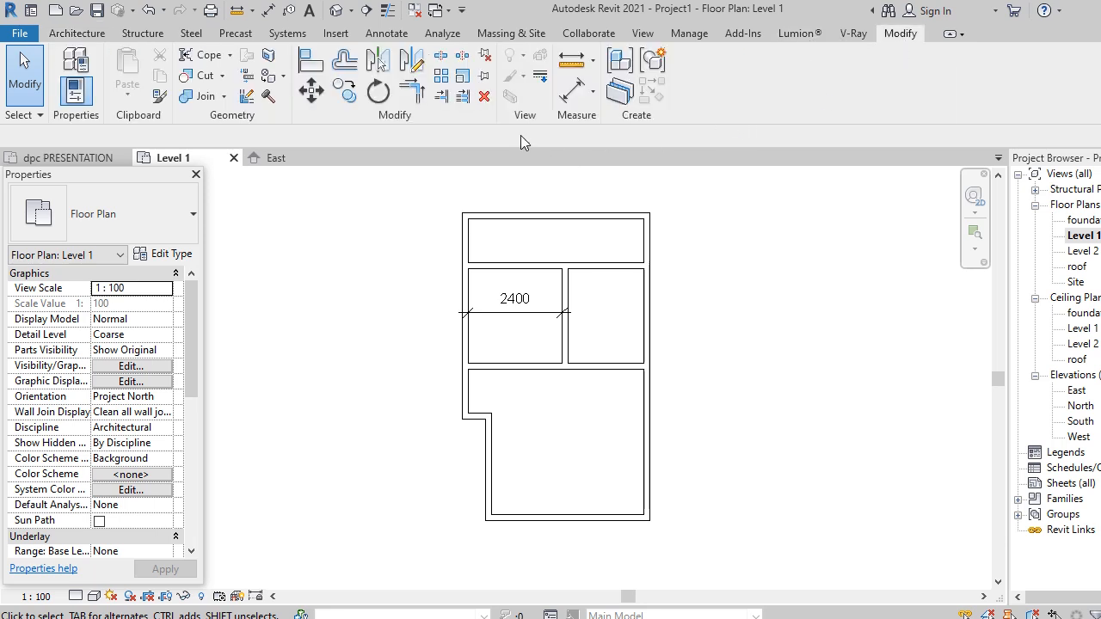
{"action": "left_click", "coordinate": [440, 56]}
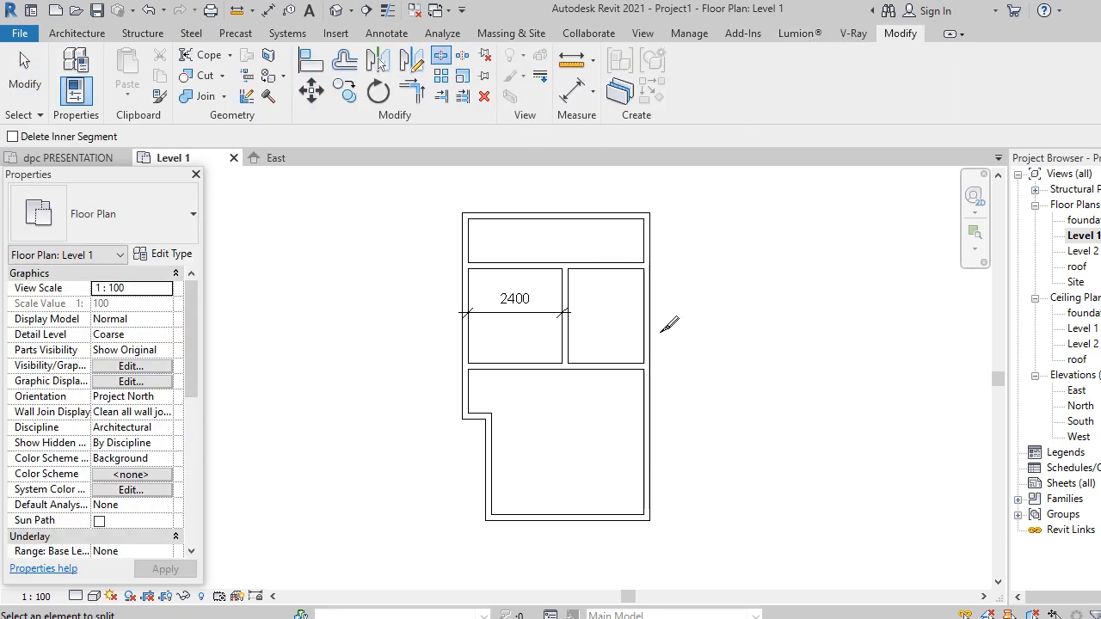
{"action": "left_click", "coordinate": [616, 368]}
{"action": "key", "text": "Escape"}
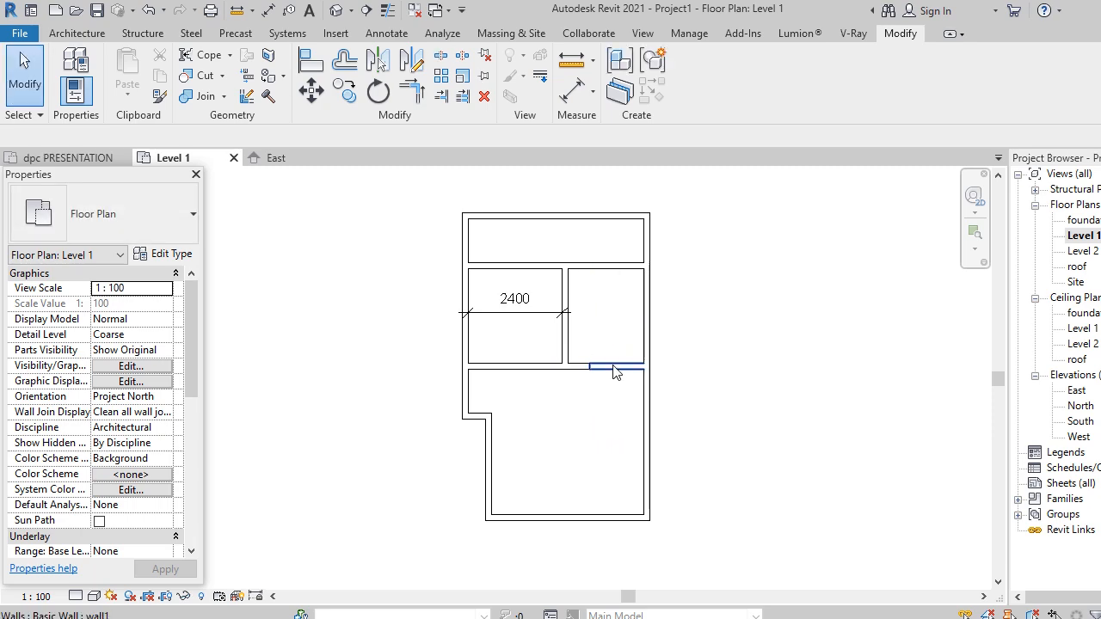
Pull the right piece of the split partition back to open a gap and end the left piece at the vertical partition.
{"action": "left_click", "coordinate": [616, 368]}
{"action": "scroll", "coordinate": [602, 368], "scroll_direction": "up", "scroll_amount": 3}
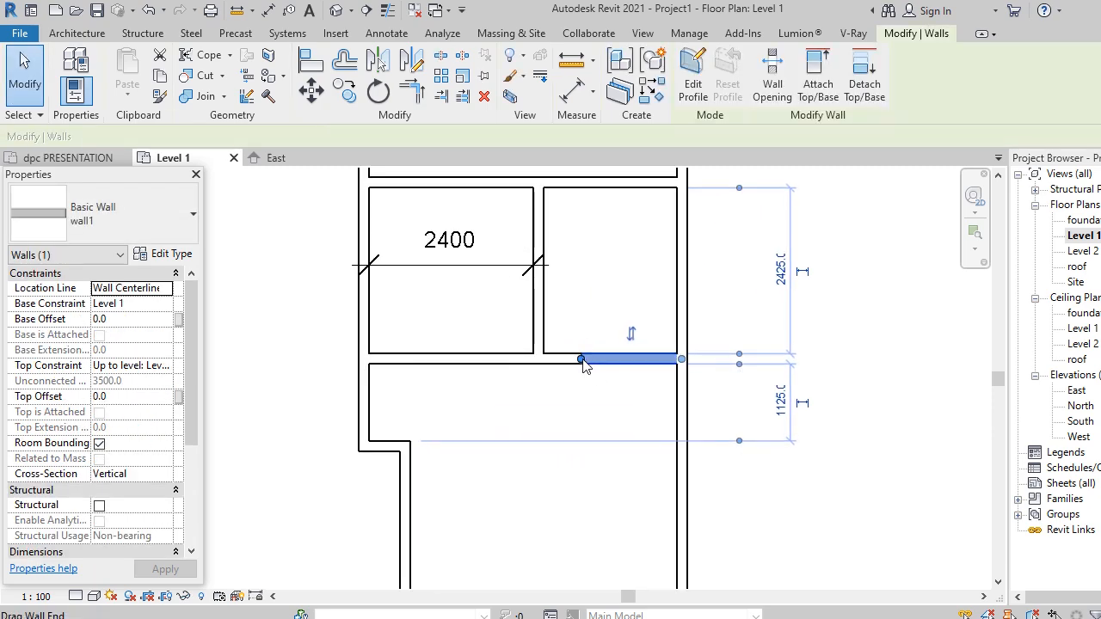
{"action": "left_click_drag", "start_coordinate": [583, 359], "coordinate": [609, 394]}
{"action": "left_click", "coordinate": [577, 360]}
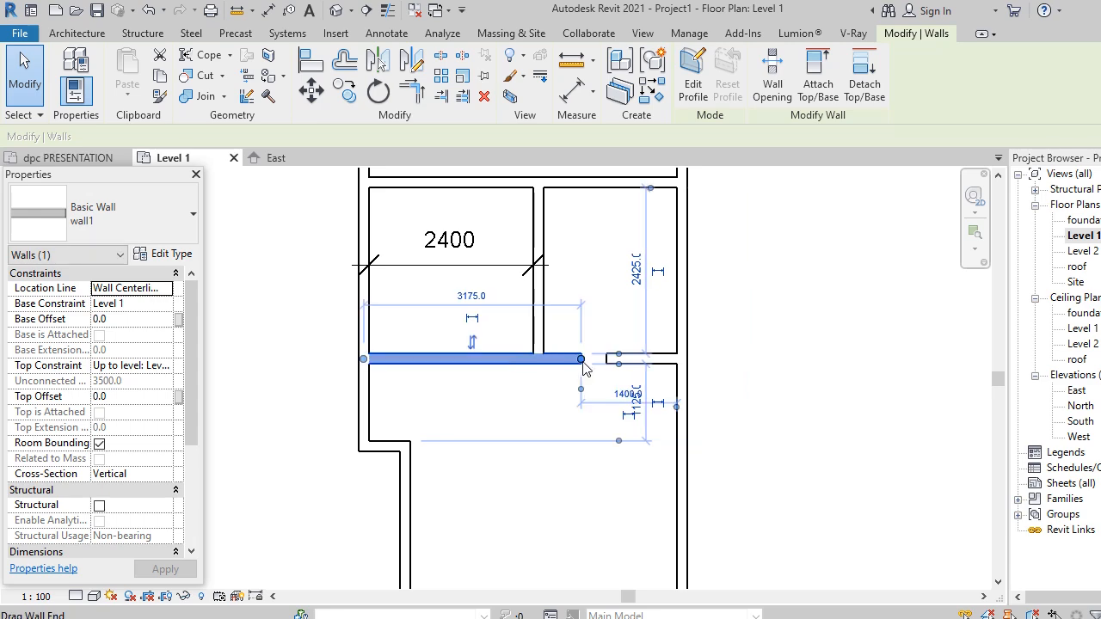
{"action": "left_click_drag", "start_coordinate": [580, 358], "coordinate": [539, 360]}
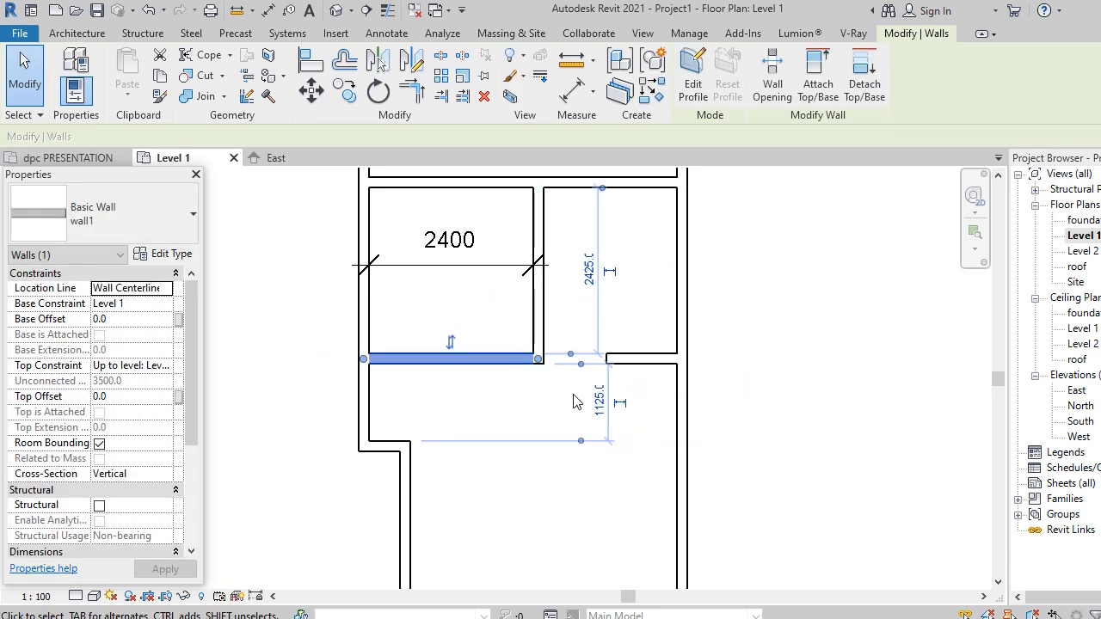
{"action": "left_click", "coordinate": [576, 398]}
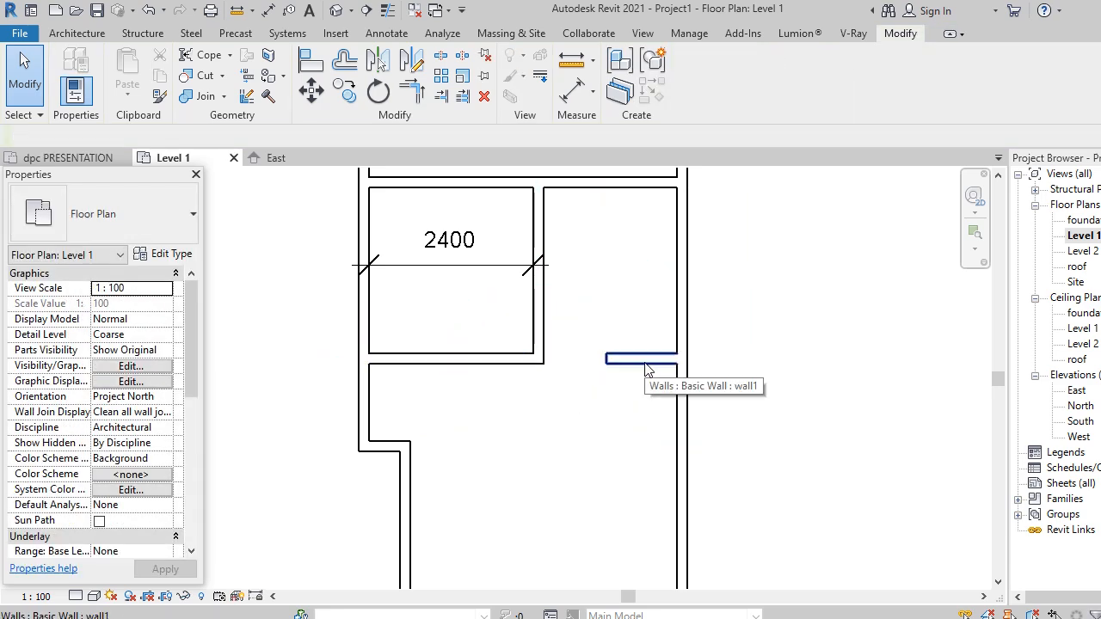
Shorten the remaining right piece of the split partition further, leaving a short stub on the right exterior wall.
{"action": "left_click", "coordinate": [645, 368]}
{"action": "left_click_drag", "start_coordinate": [607, 361], "coordinate": [636, 367]}
{"action": "left_click", "coordinate": [608, 406]}
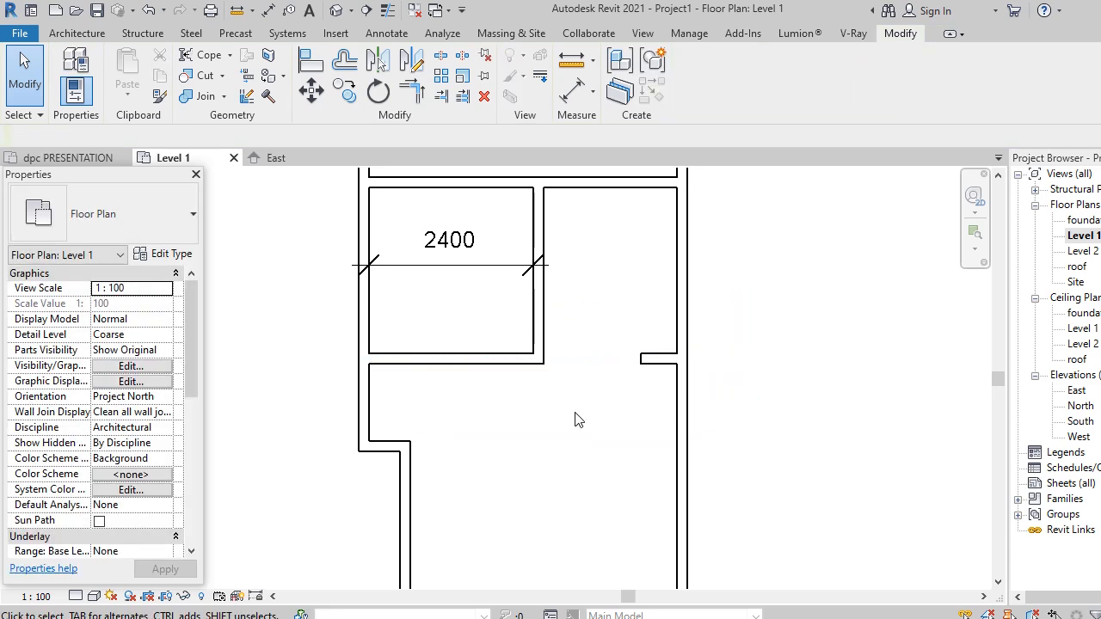
Shorten the upper horizontal partition to the vertical partition and extend the vertical partition up to the top exterior wall.
{"action": "scroll", "coordinate": [577, 406], "scroll_direction": "down", "scroll_amount": 1}
{"action": "left_click", "coordinate": [577, 269]}
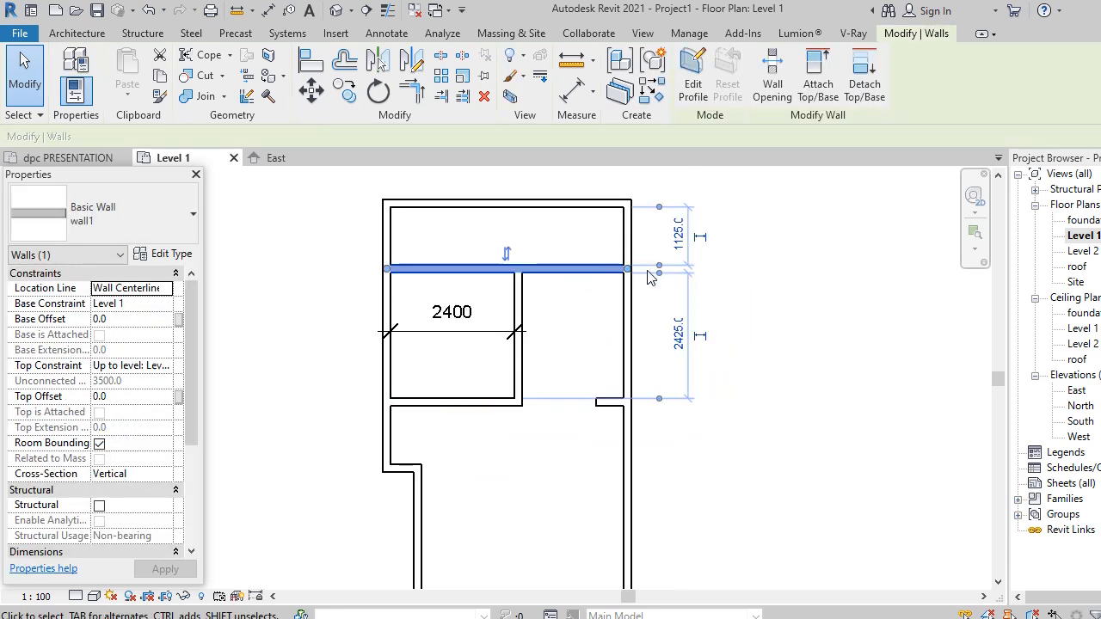
{"action": "left_click_drag", "start_coordinate": [628, 270], "coordinate": [518, 203]}
{"action": "left_click", "coordinate": [519, 277]}
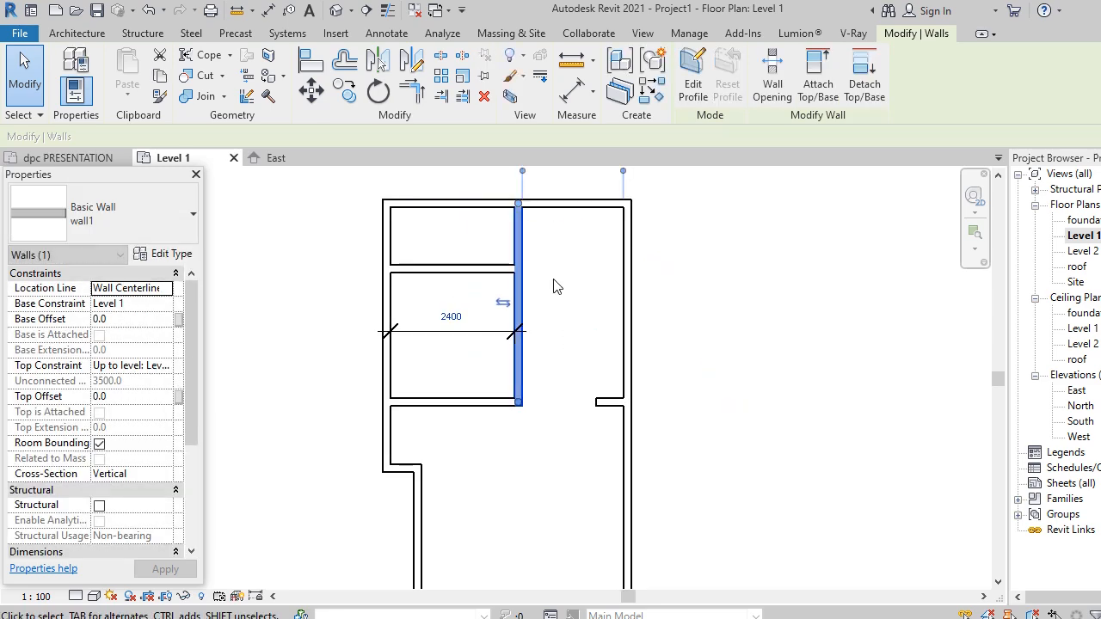
{"action": "left_click", "coordinate": [560, 289]}
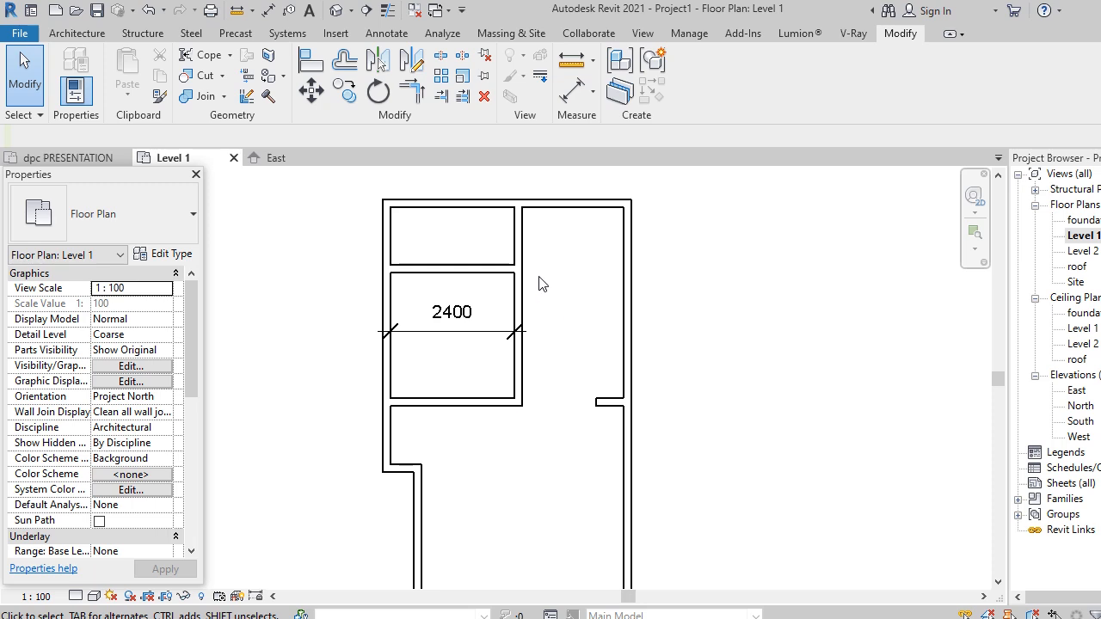
Draw a horizontal wall1 partition from the vertical partition to the right exterior wall, about 2000 mm below the top exterior wall.
{"action": "scroll", "coordinate": [568, 310], "scroll_direction": "down", "scroll_amount": 2}
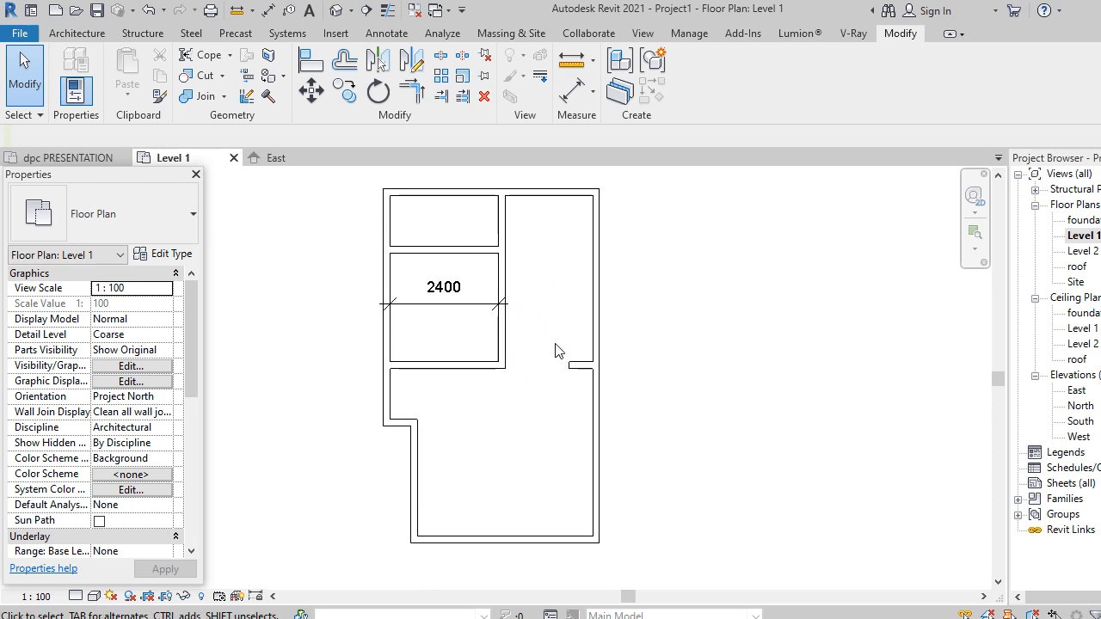
{"action": "right_click", "coordinate": [473, 250]}
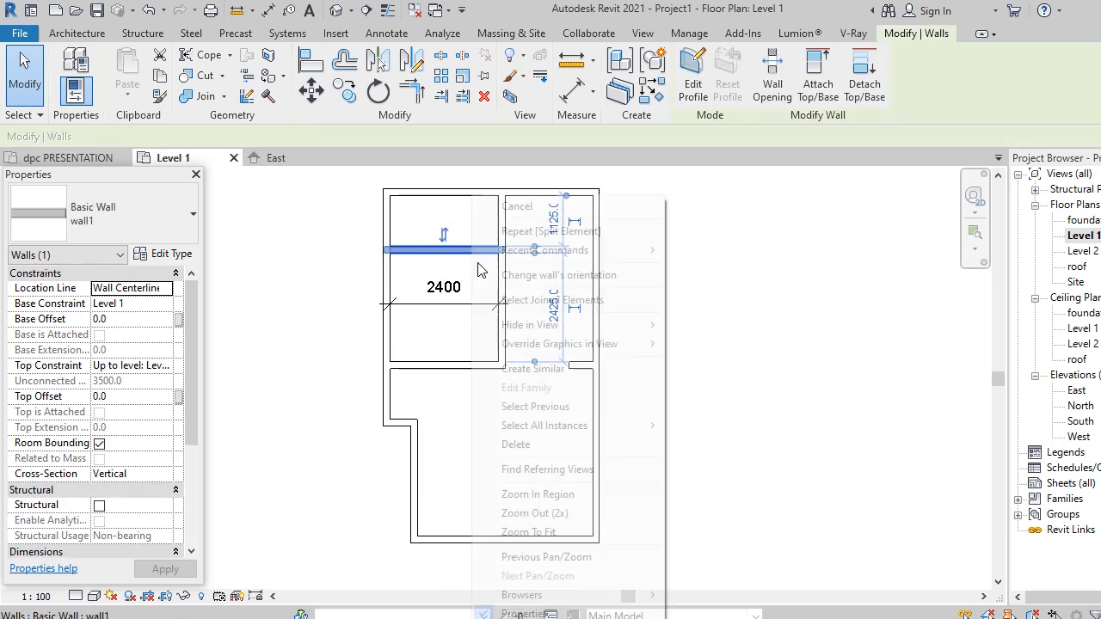
{"action": "left_click", "coordinate": [529, 368]}
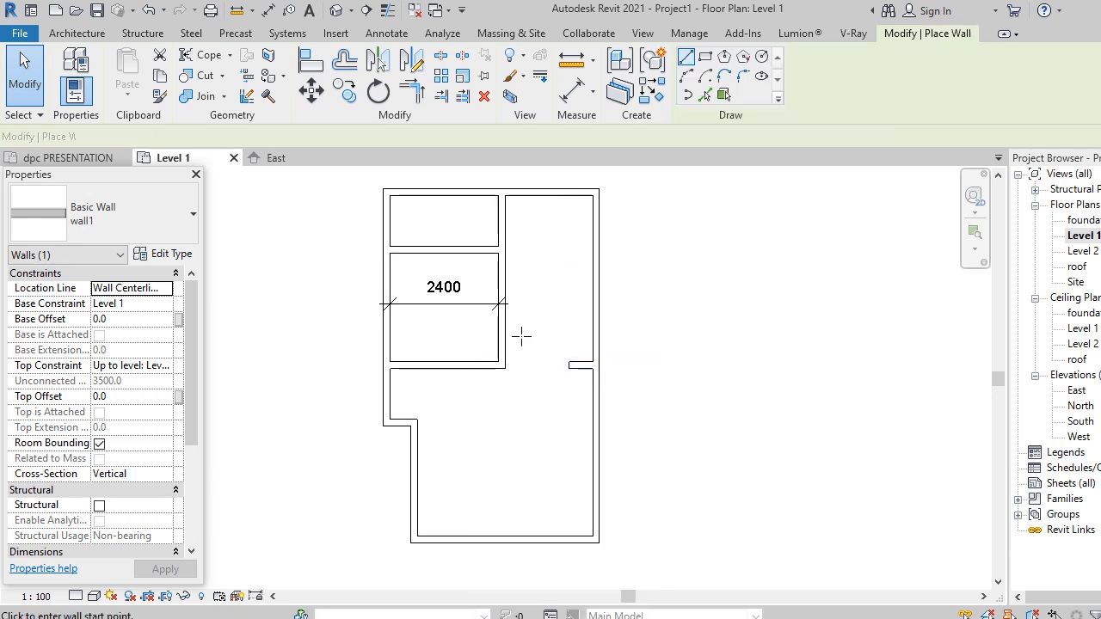
{"action": "left_click", "coordinate": [502, 290]}
{"action": "left_click", "coordinate": [596, 290]}
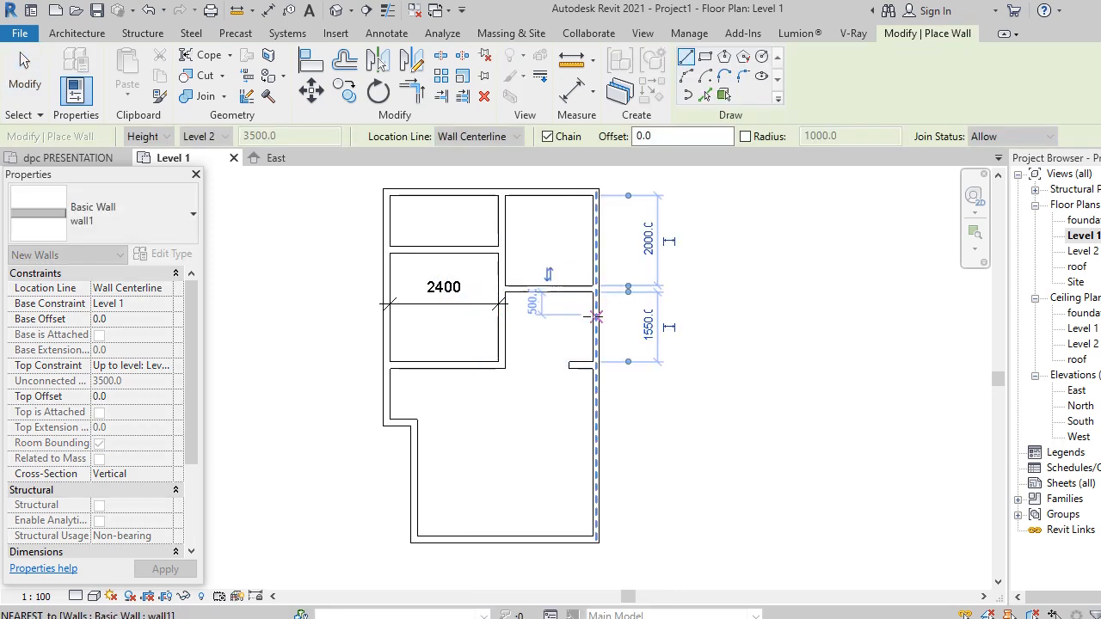
{"action": "key", "text": "Escape"}
{"action": "key", "text": "Escape"}
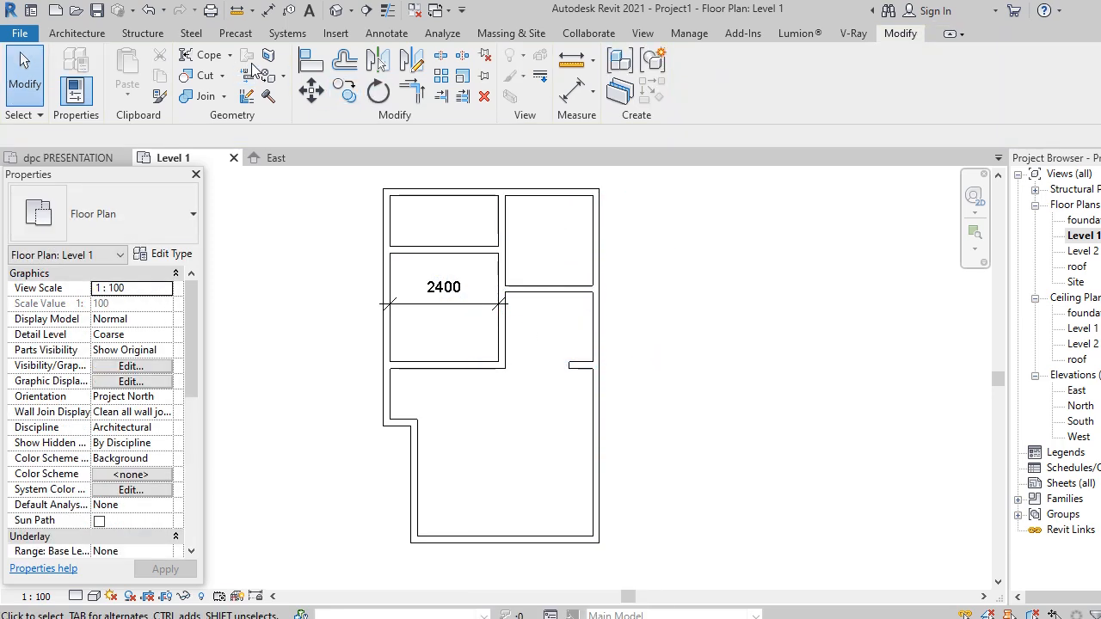
Add an aligned dimension for the upper right room's depth, between the top exterior wall and the partition below it.
{"action": "left_click", "coordinate": [268, 10]}
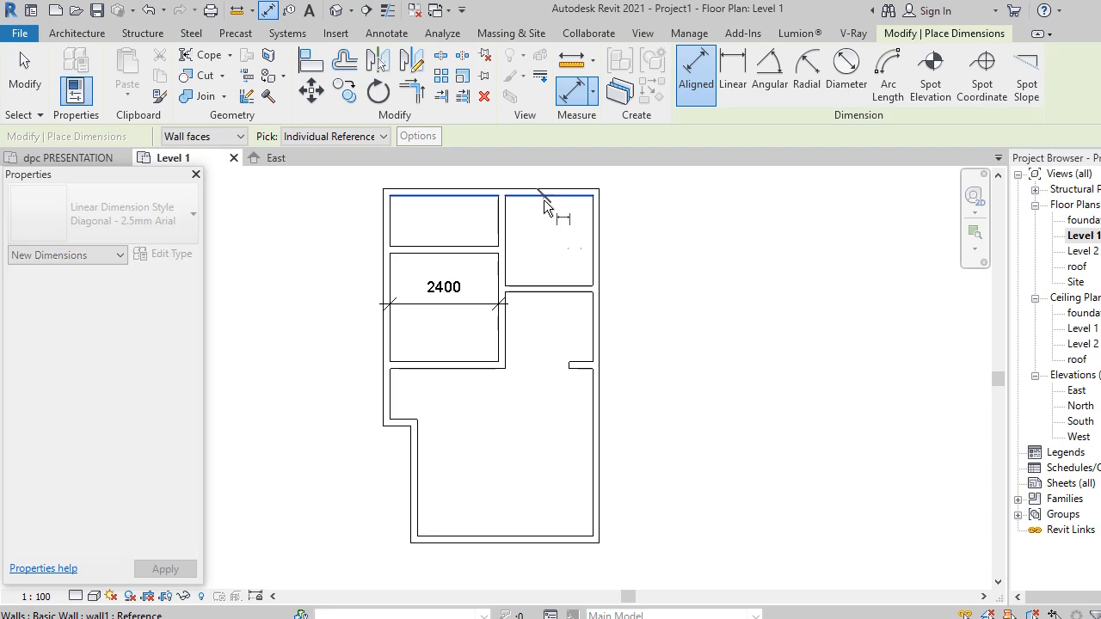
{"action": "left_click", "coordinate": [544, 197]}
{"action": "left_click", "coordinate": [560, 286]}
{"action": "left_click", "coordinate": [549, 258]}
{"action": "key", "text": "Escape"}
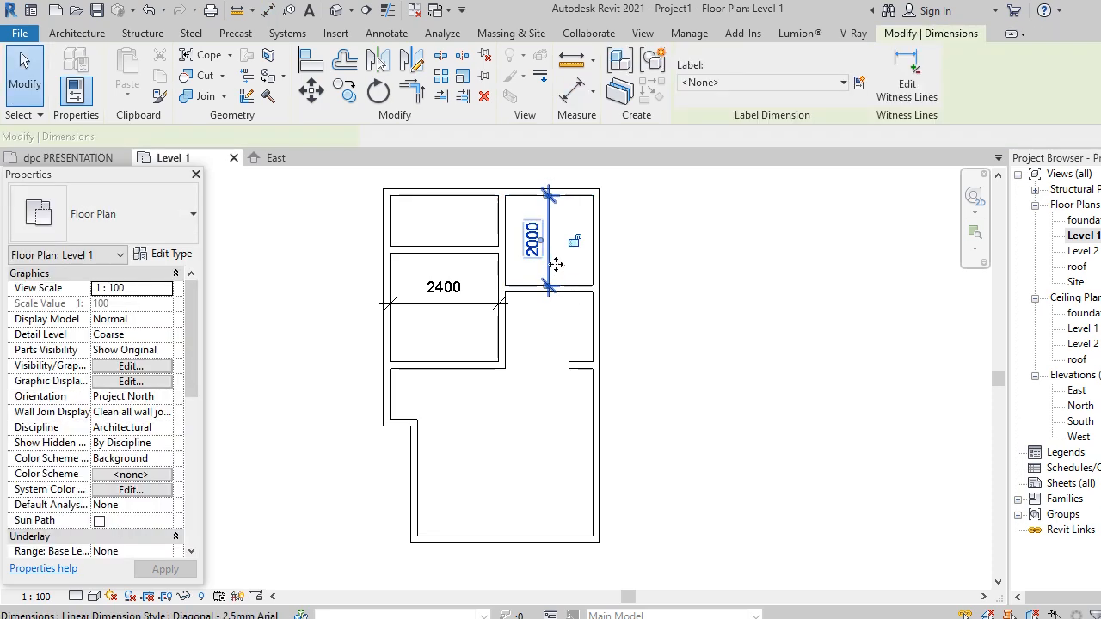
Delete the upper right room's depth dimension and the left middle room's width dimension.
{"action": "key", "text": "Delete"}
{"action": "left_click", "coordinate": [481, 308]}
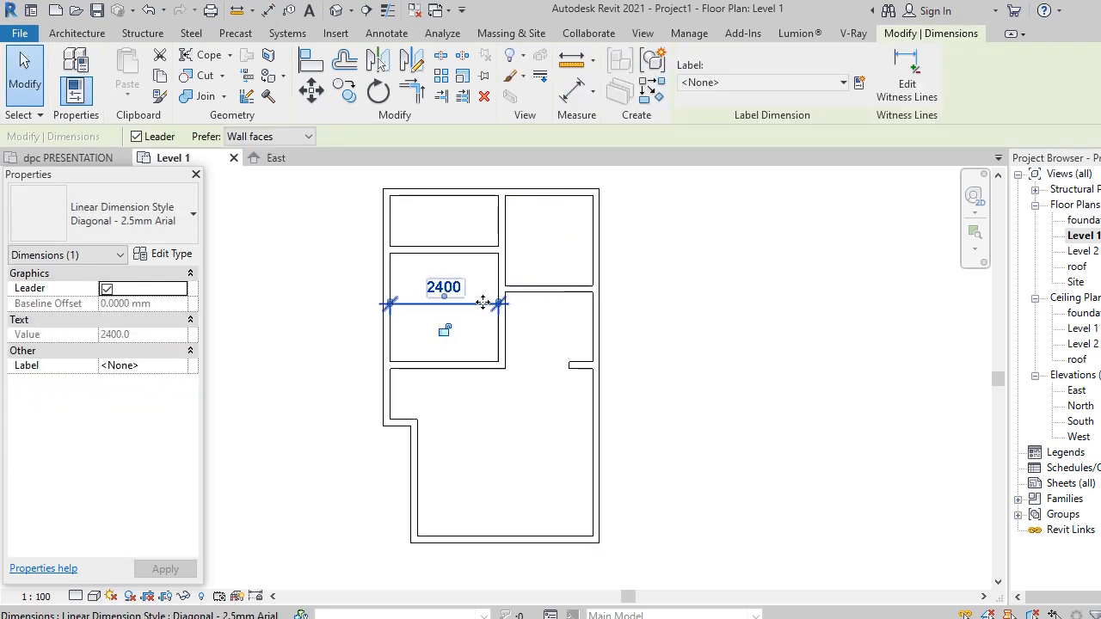
{"action": "left_click", "coordinate": [524, 318]}
Draw a vertical model line about 1550 mm long from the wall stub's free end up to the partition above.
{"action": "scroll", "coordinate": [508, 295], "scroll_direction": "up", "scroll_amount": 2}
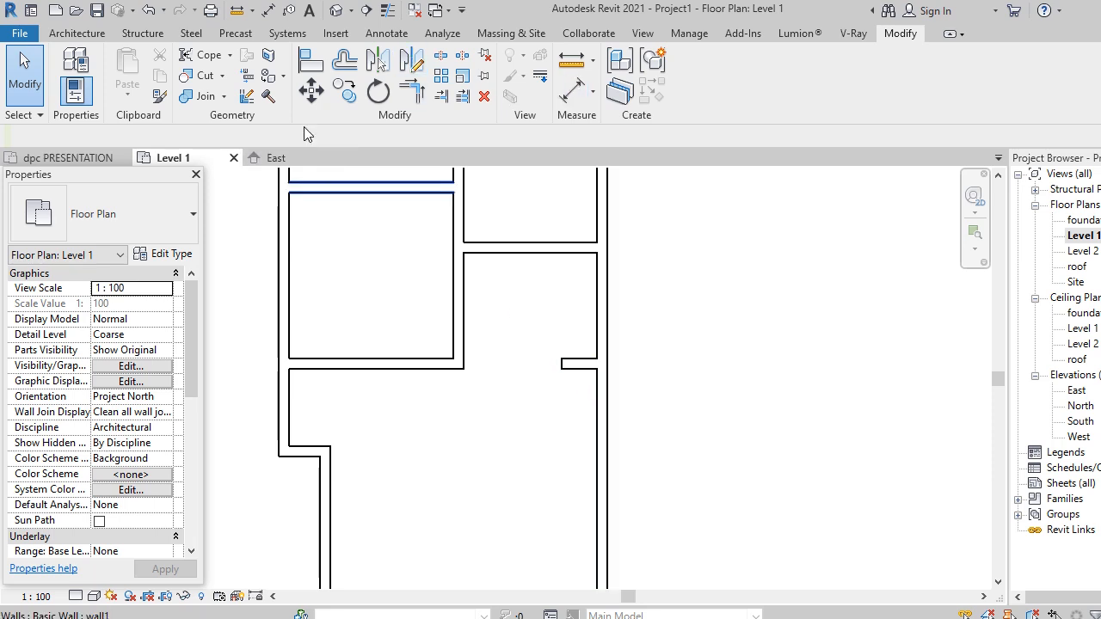
{"action": "left_click", "coordinate": [77, 34]}
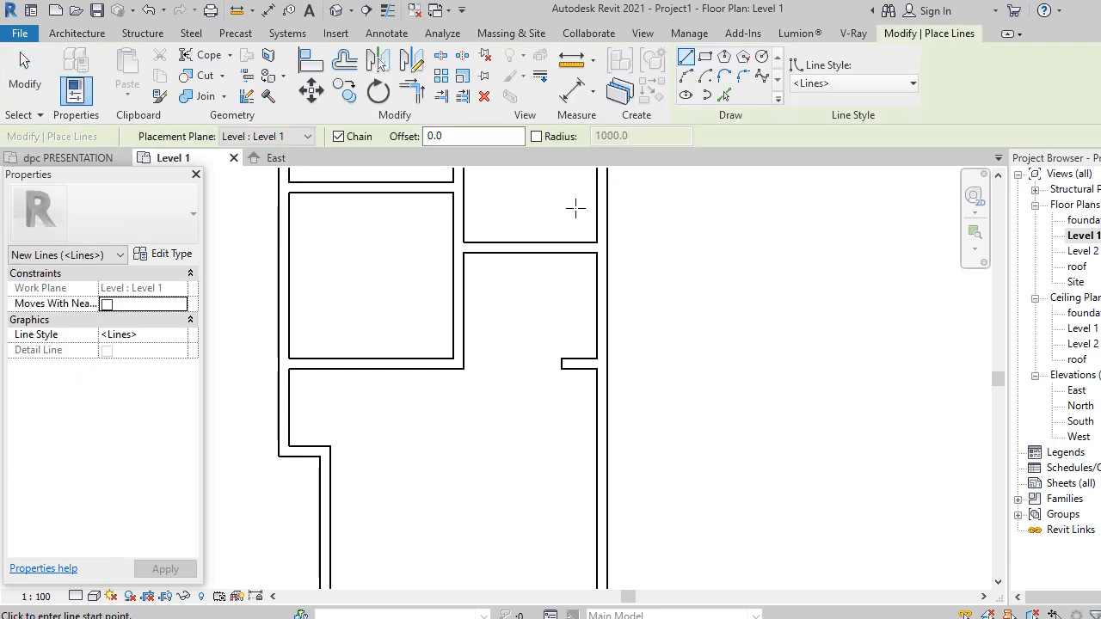
{"action": "left_click", "coordinate": [686, 57]}
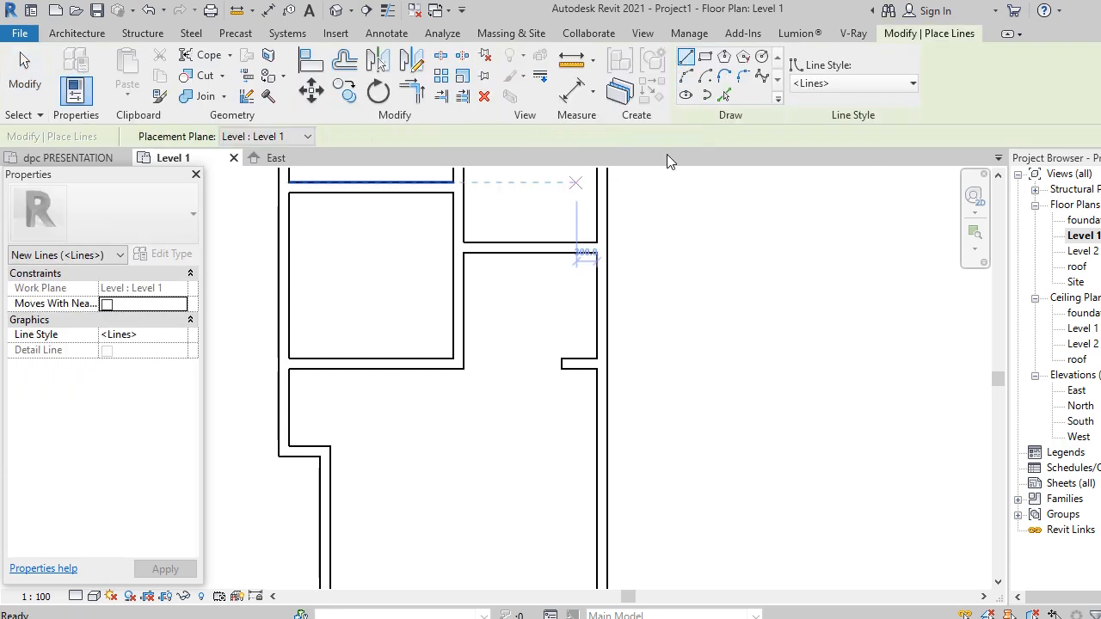
{"action": "left_click", "coordinate": [561, 358]}
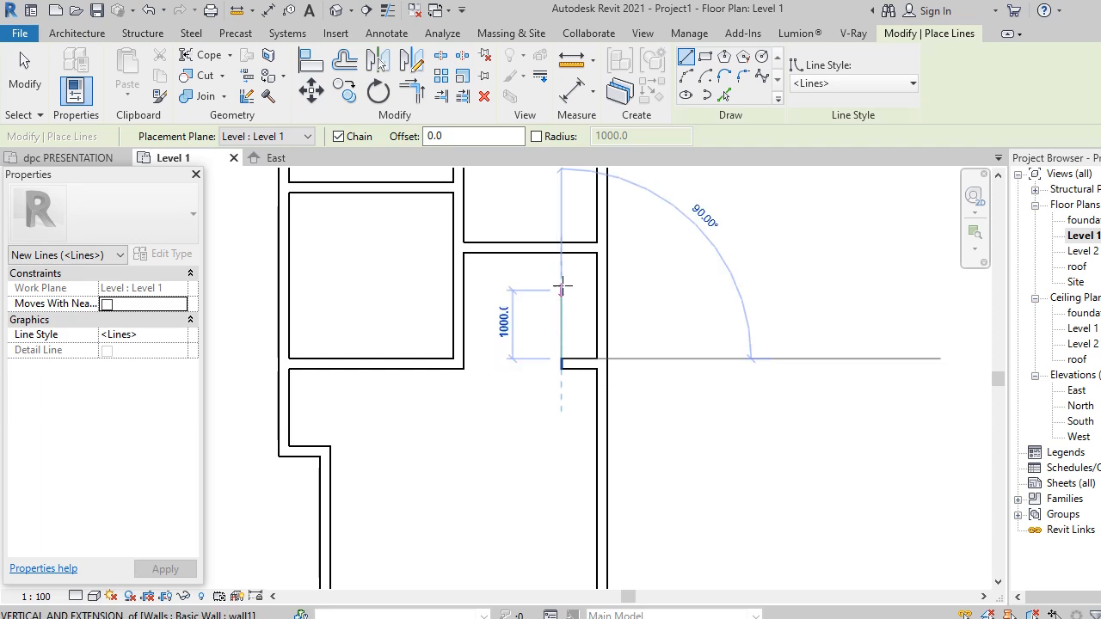
{"action": "left_click", "coordinate": [561, 253]}
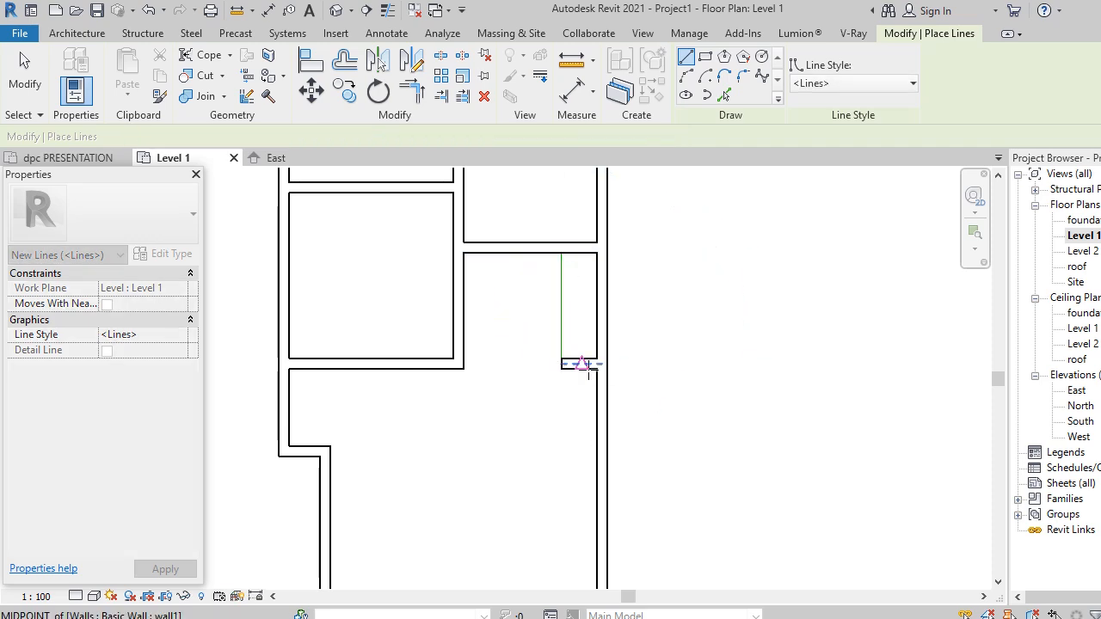
{"action": "key", "text": "Escape"}
{"action": "key", "text": "Escape"}
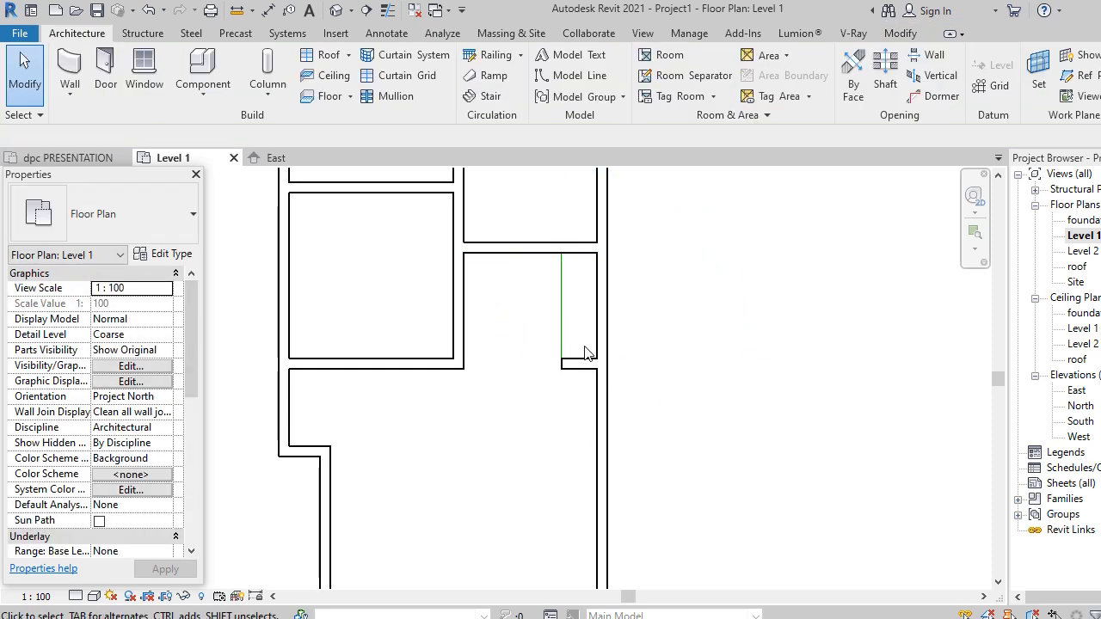
Lengthen the wall stub towards the vertical partition, setting the opening between them to 1200 mm.
{"action": "left_click", "coordinate": [574, 367]}
{"action": "scroll", "coordinate": [559, 365], "scroll_direction": "up", "scroll_amount": 2}
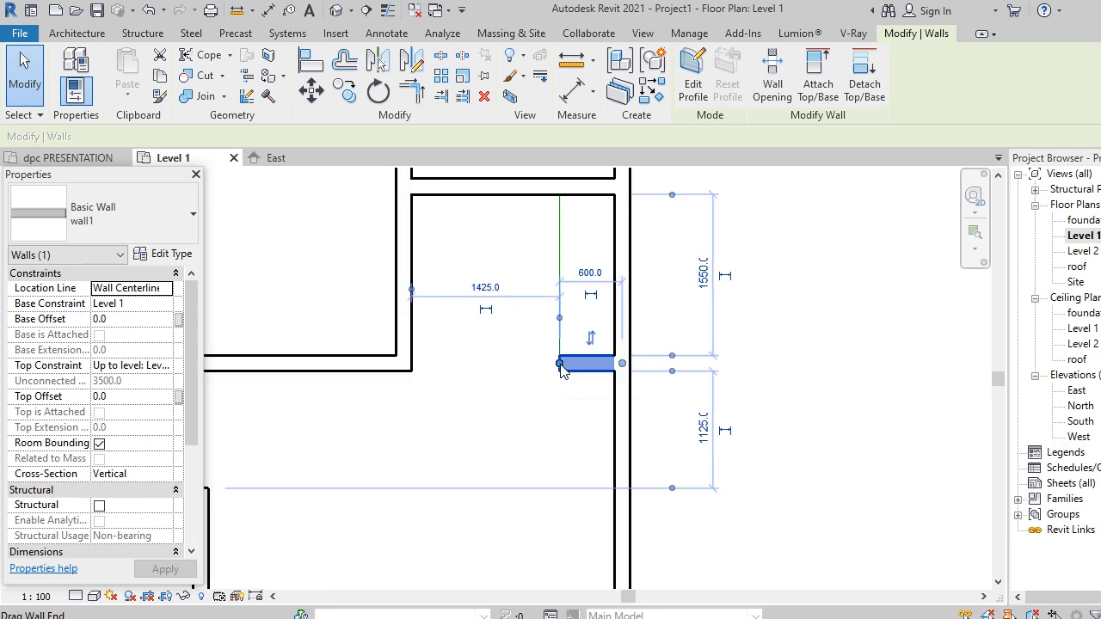
{"action": "left_click_drag", "start_coordinate": [560, 366], "coordinate": [548, 363]}
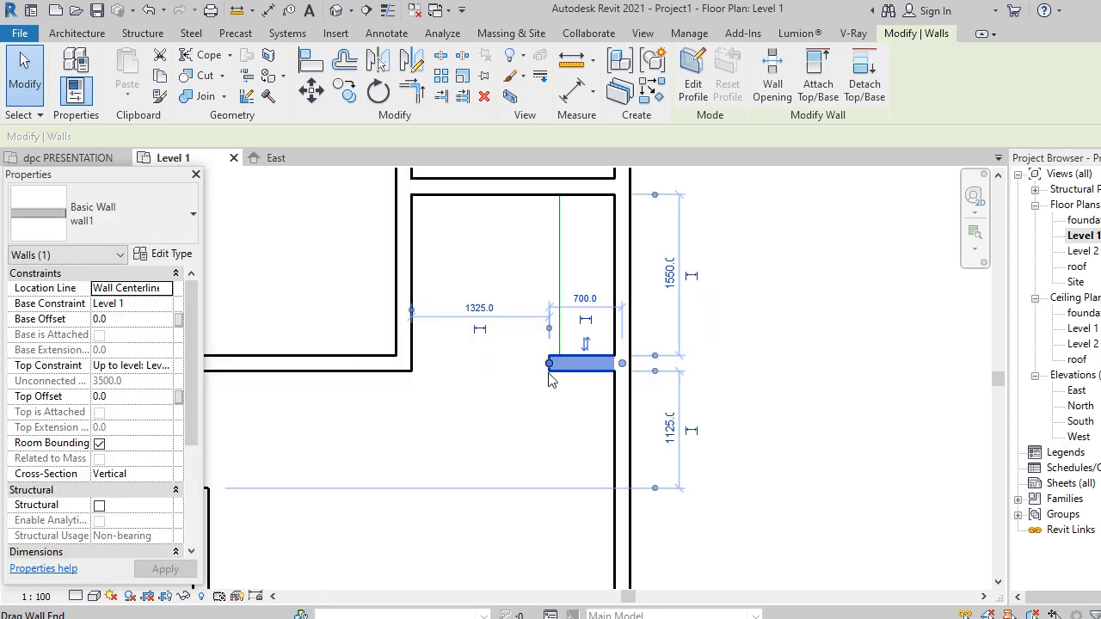
{"action": "left_click", "coordinate": [478, 309]}
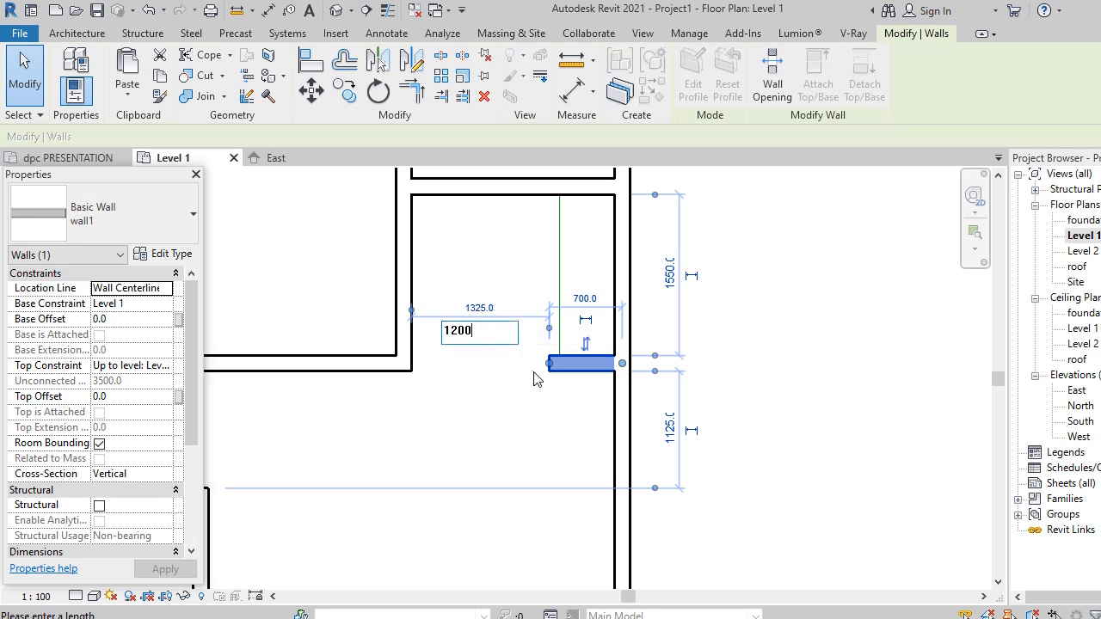
{"action": "type", "text": "1200"}
{"action": "key", "text": "Return"}
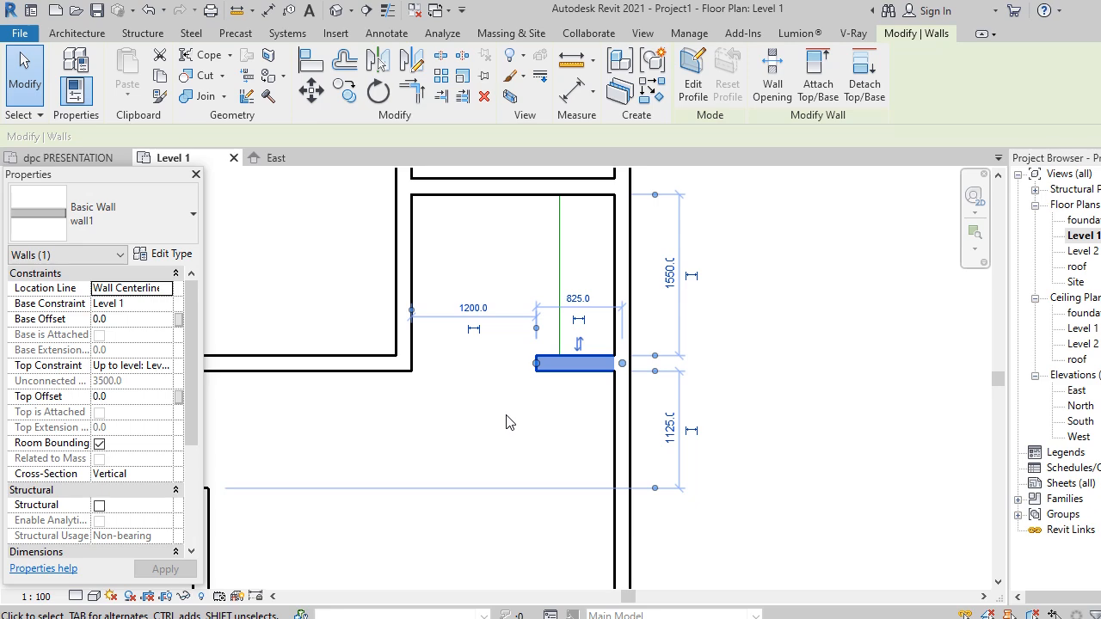
{"action": "left_click", "coordinate": [531, 419]}
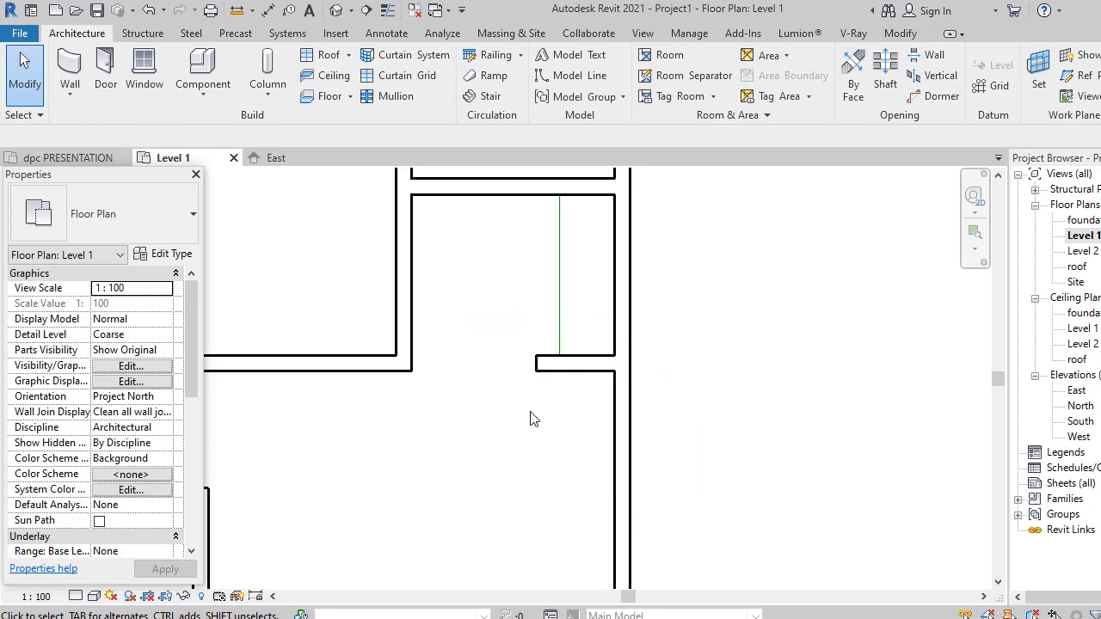
Move the vertical model line to 600 mm from the right exterior wall's inner face.
{"action": "left_click", "coordinate": [607, 314]}
{"action": "left_click", "coordinate": [558, 320]}
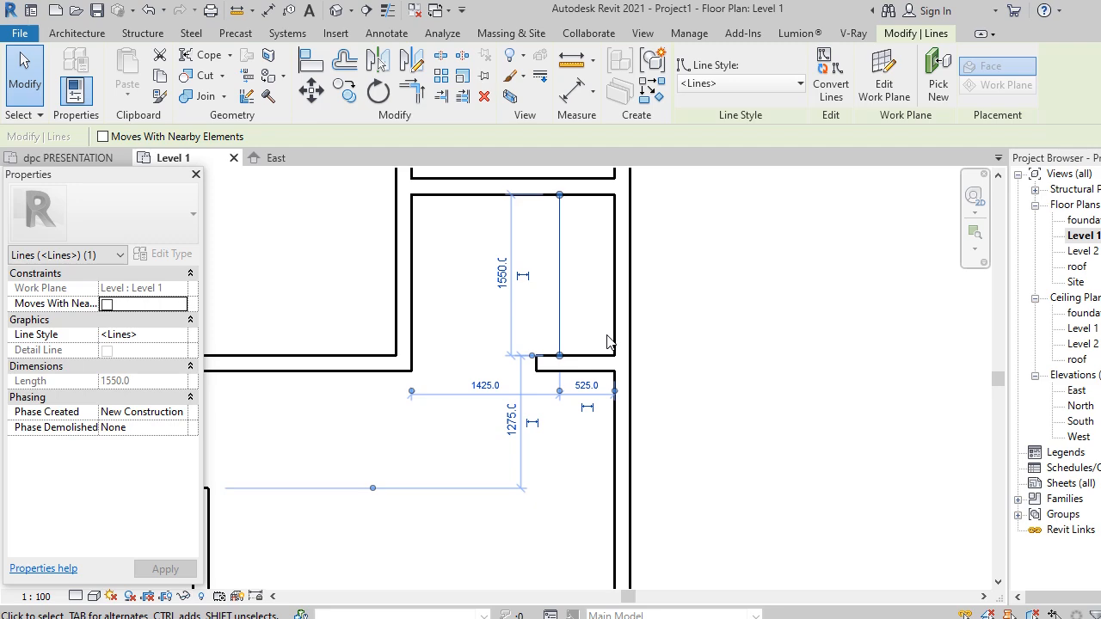
{"action": "left_click", "coordinate": [587, 386]}
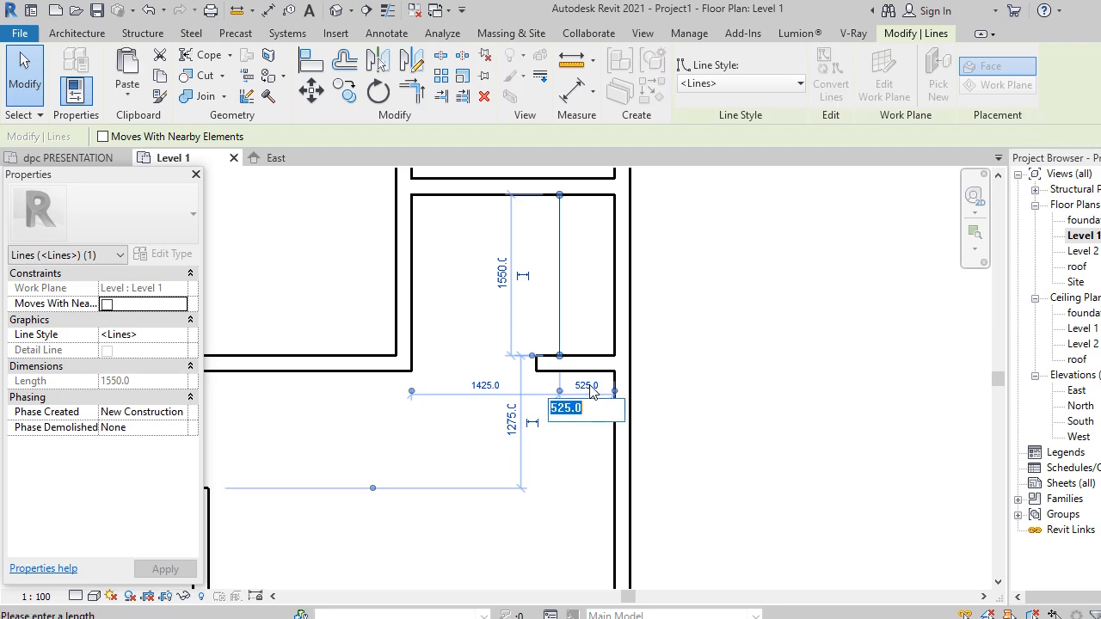
{"action": "type", "text": "600"}
{"action": "left_click", "coordinate": [580, 445]}
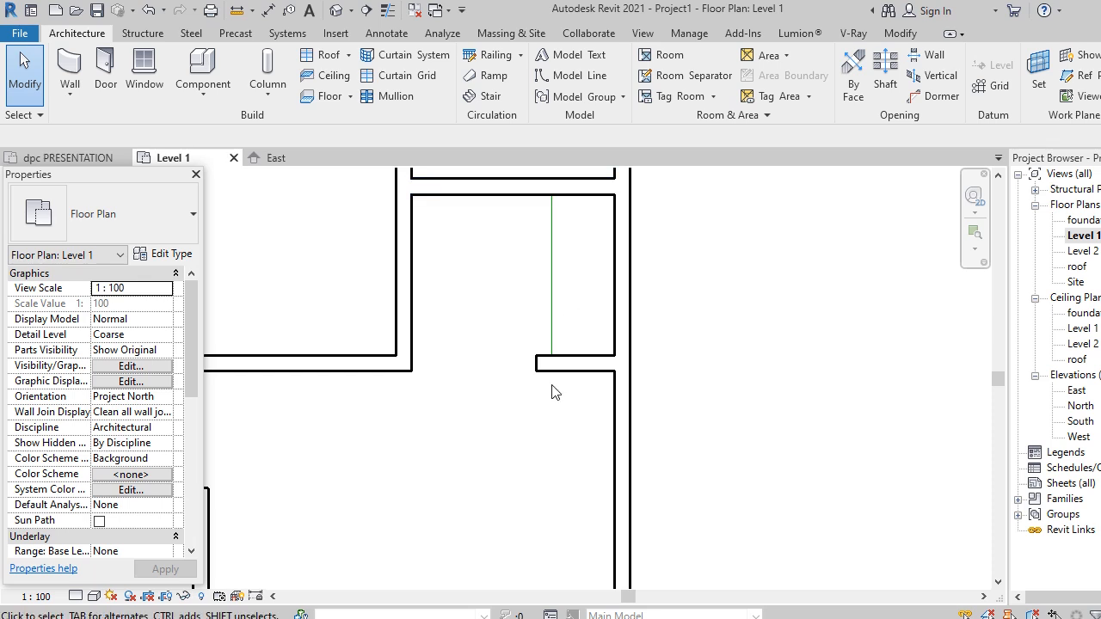
Draw two horizontal model lines across the opening between the stub and the vertical partition, aligned with the lower and upper wall faces.
{"action": "left_click", "coordinate": [579, 75]}
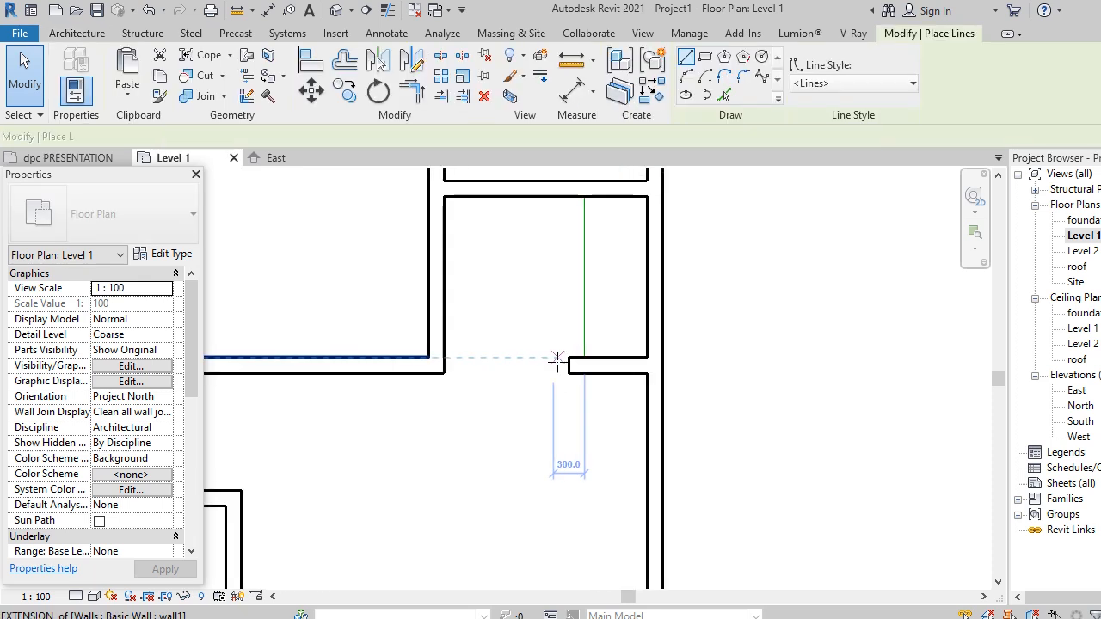
{"action": "scroll", "coordinate": [560, 370], "scroll_direction": "up", "scroll_amount": 2}
{"action": "left_click", "coordinate": [575, 372]}
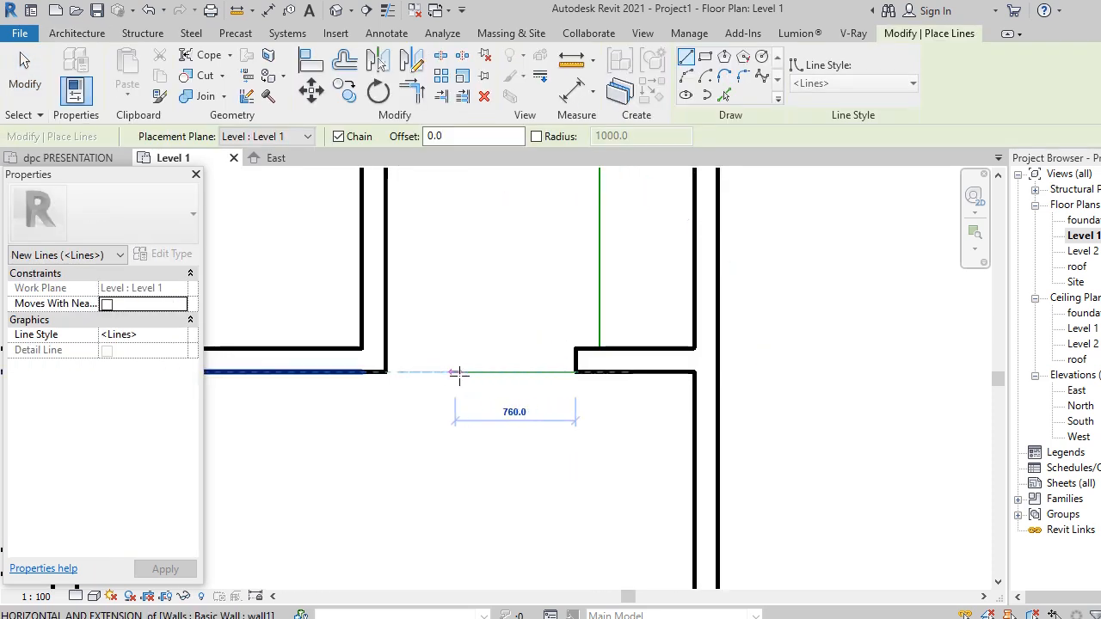
{"action": "left_click", "coordinate": [387, 374]}
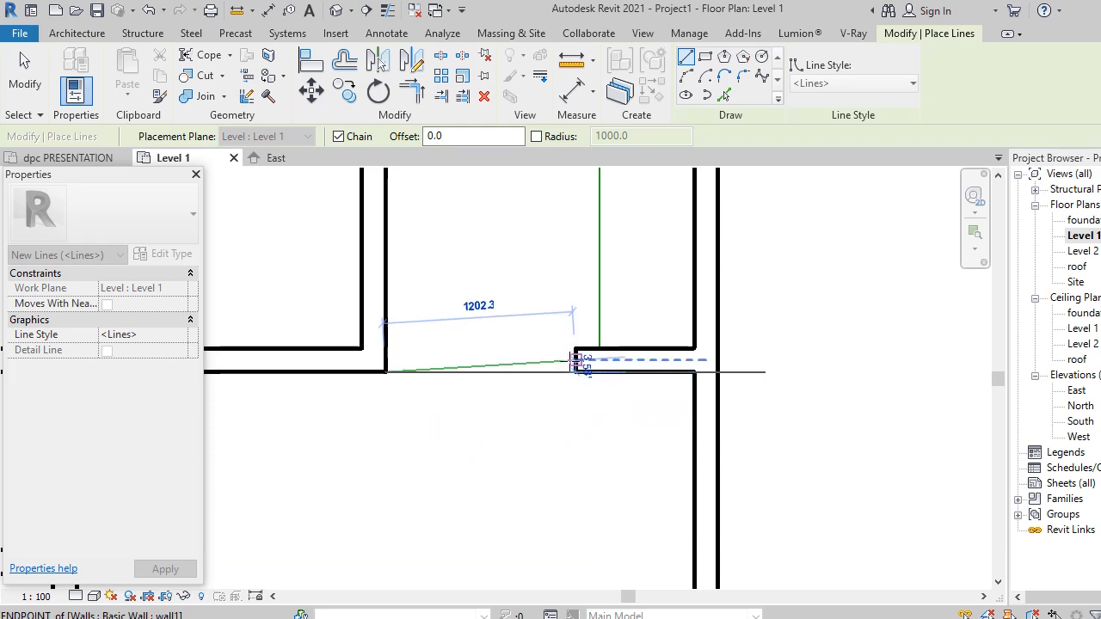
{"action": "key", "text": "Escape"}
{"action": "left_click", "coordinate": [550, 349]}
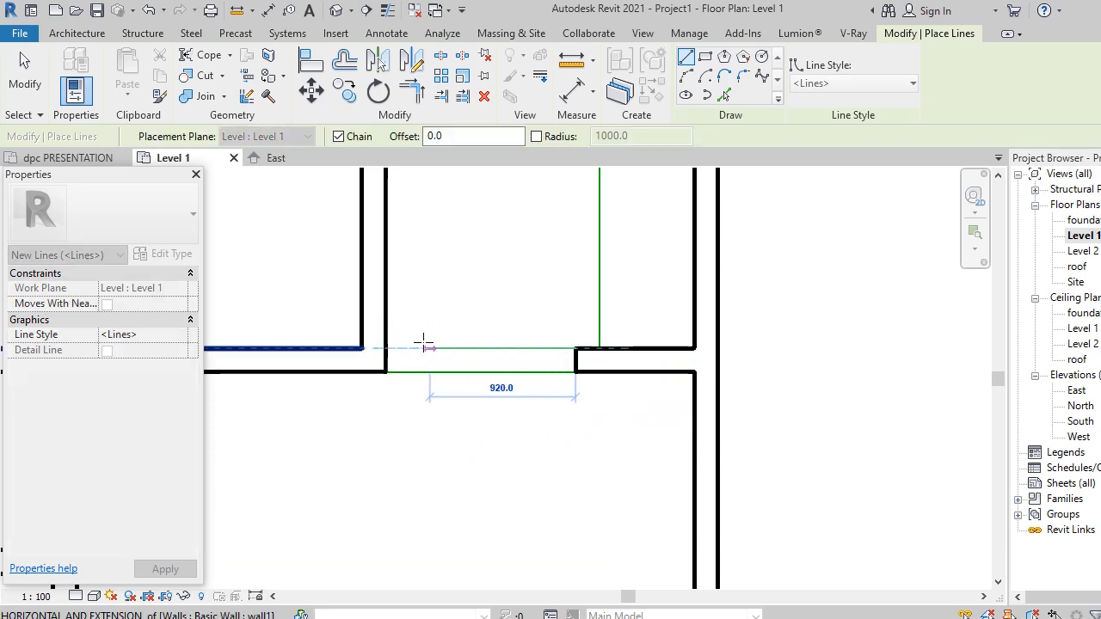
{"action": "key", "text": "Escape"}
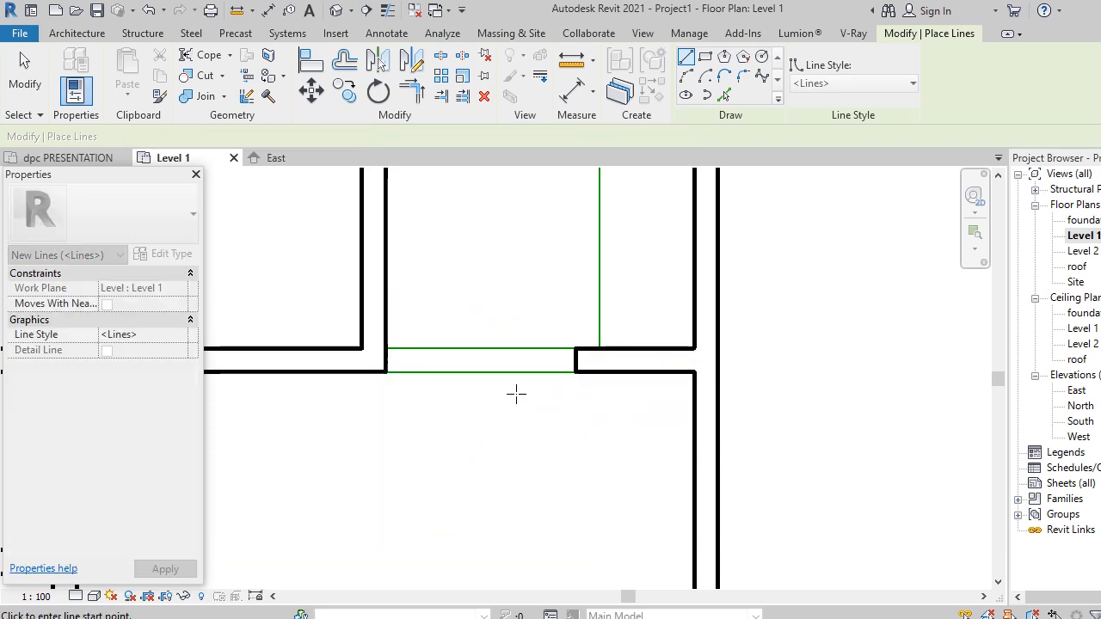
{"action": "scroll", "coordinate": [553, 405], "scroll_direction": "down", "scroll_amount": 2}
{"action": "key", "text": "Escape"}
Set the line style of the opening's lower model line to <Hidden>.
{"action": "scroll", "coordinate": [550, 426], "scroll_direction": "up", "scroll_amount": 1}
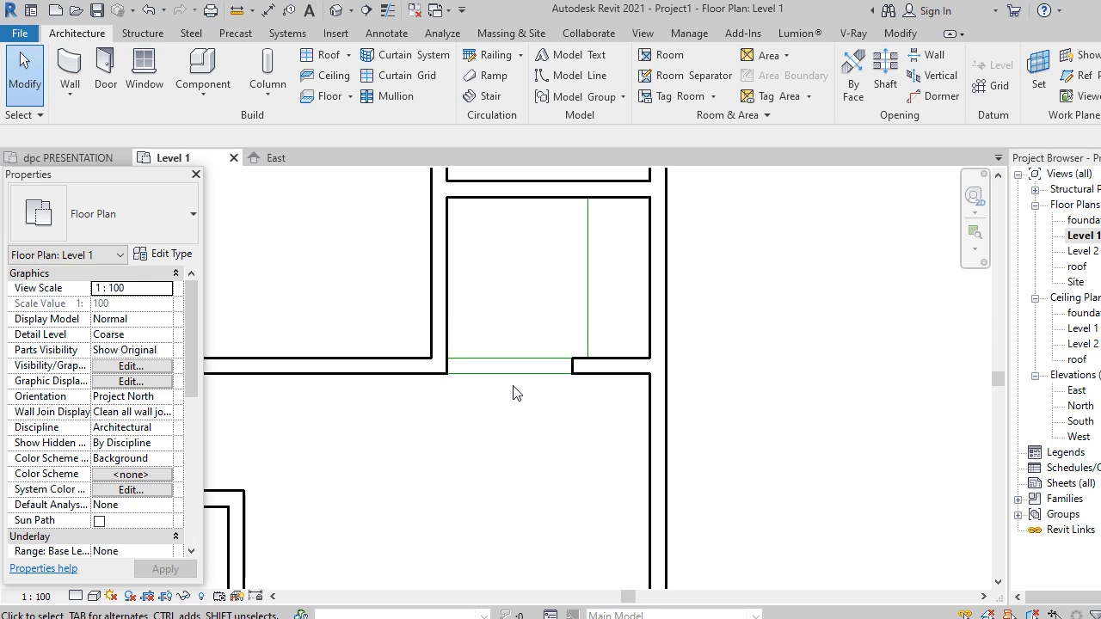
{"action": "scroll", "coordinate": [575, 279], "scroll_direction": "down", "scroll_amount": 2}
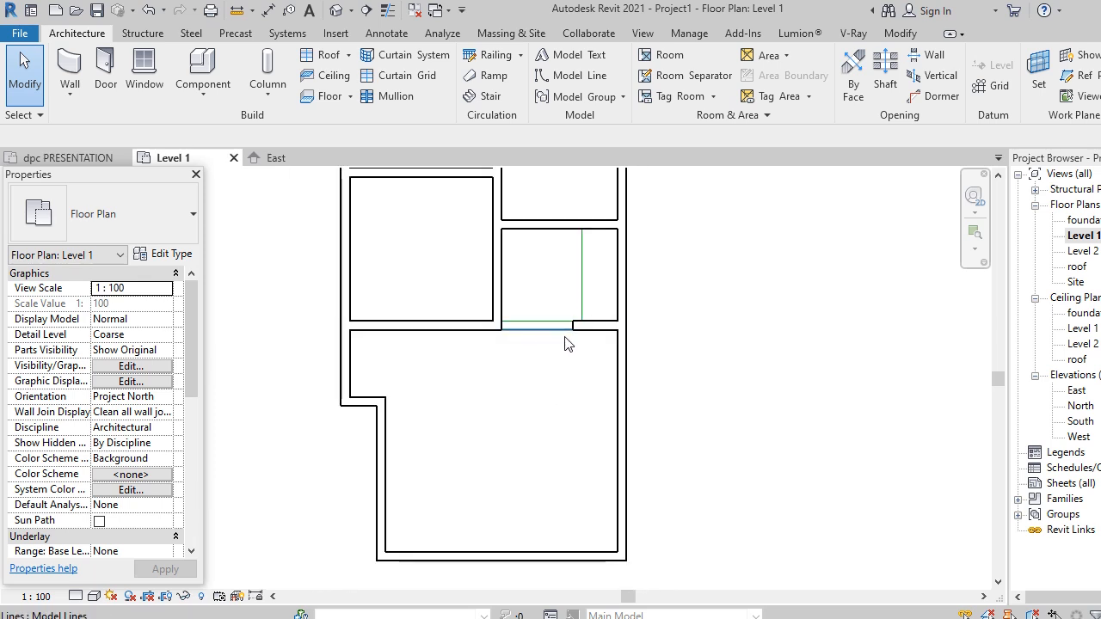
{"action": "scroll", "coordinate": [553, 337], "scroll_direction": "up", "scroll_amount": 2}
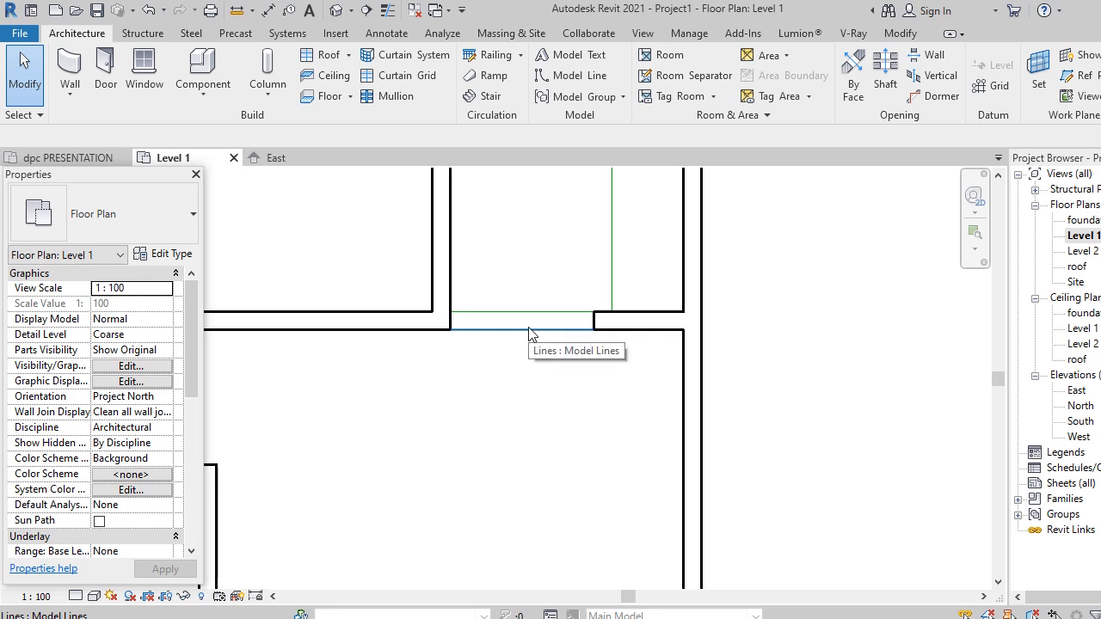
{"action": "left_click", "coordinate": [530, 330]}
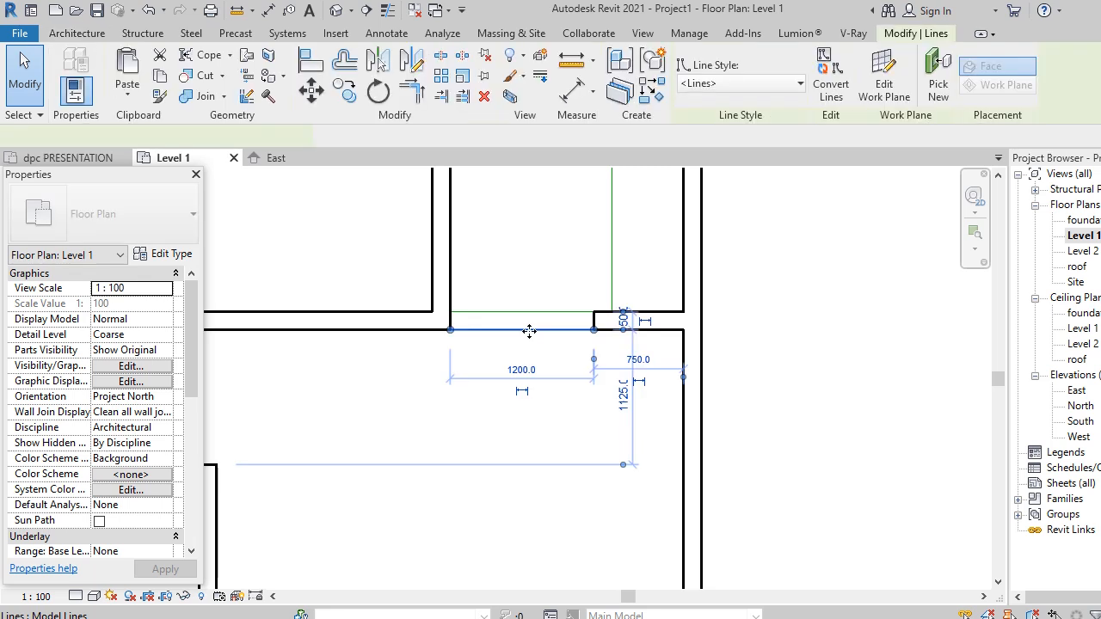
{"action": "left_click", "coordinate": [801, 86]}
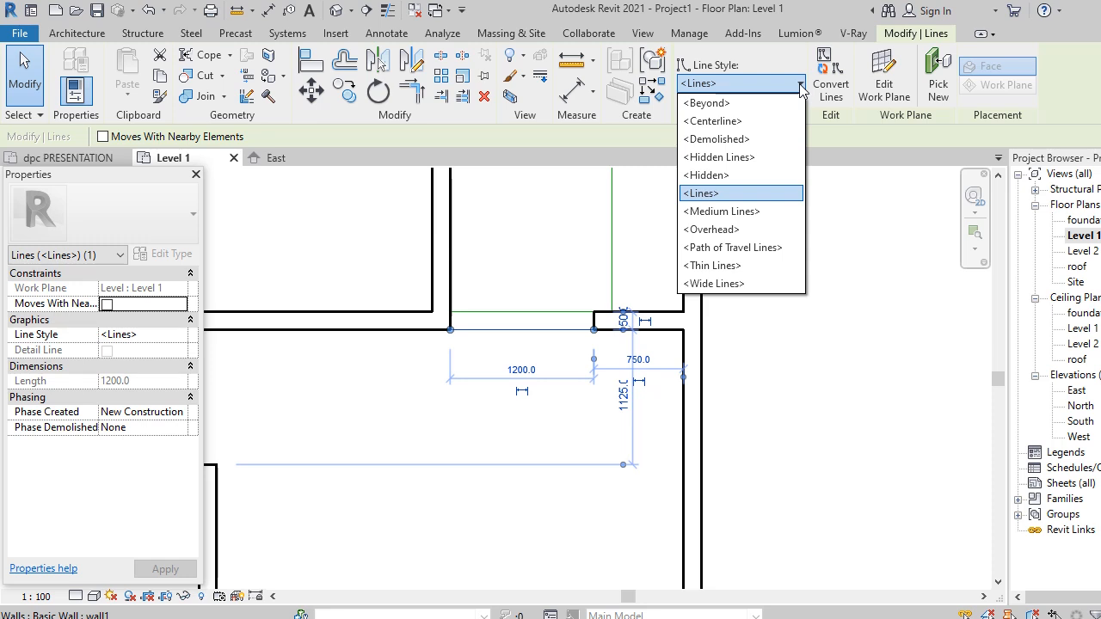
{"action": "left_click", "coordinate": [717, 177]}
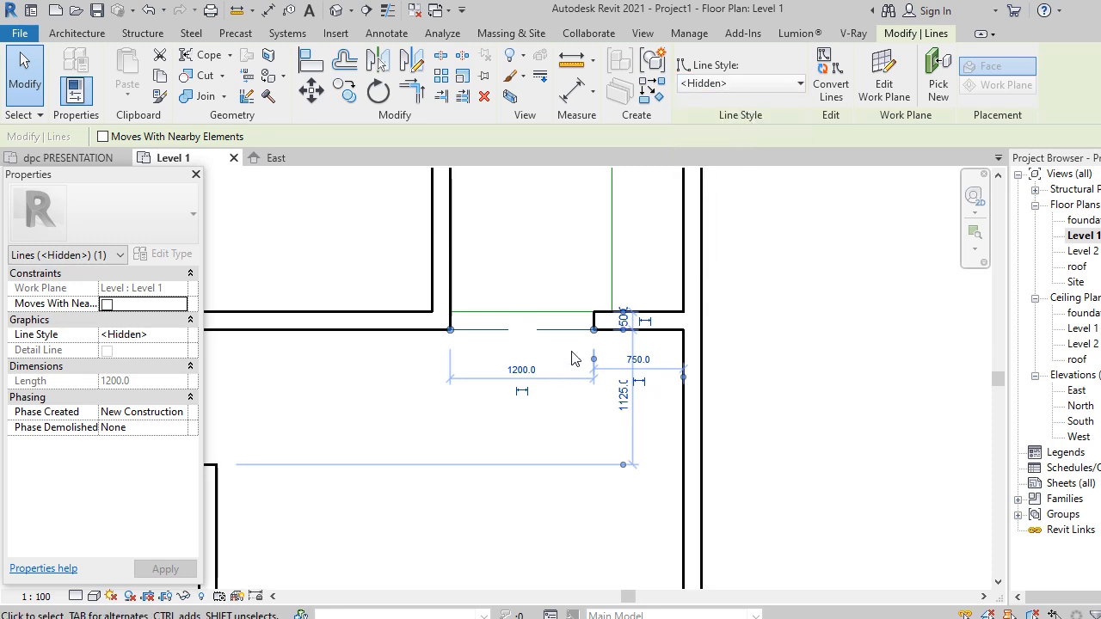
Match the opening's upper model line to the <Hidden> style of its lower model line.
{"action": "left_click", "coordinate": [158, 97]}
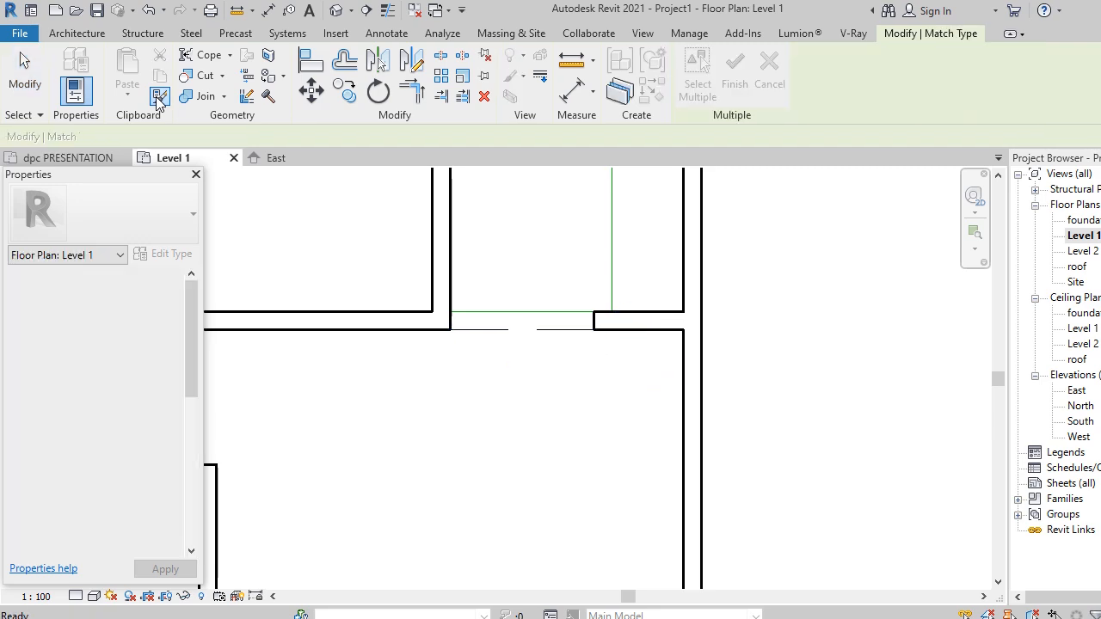
{"action": "left_click", "coordinate": [544, 331]}
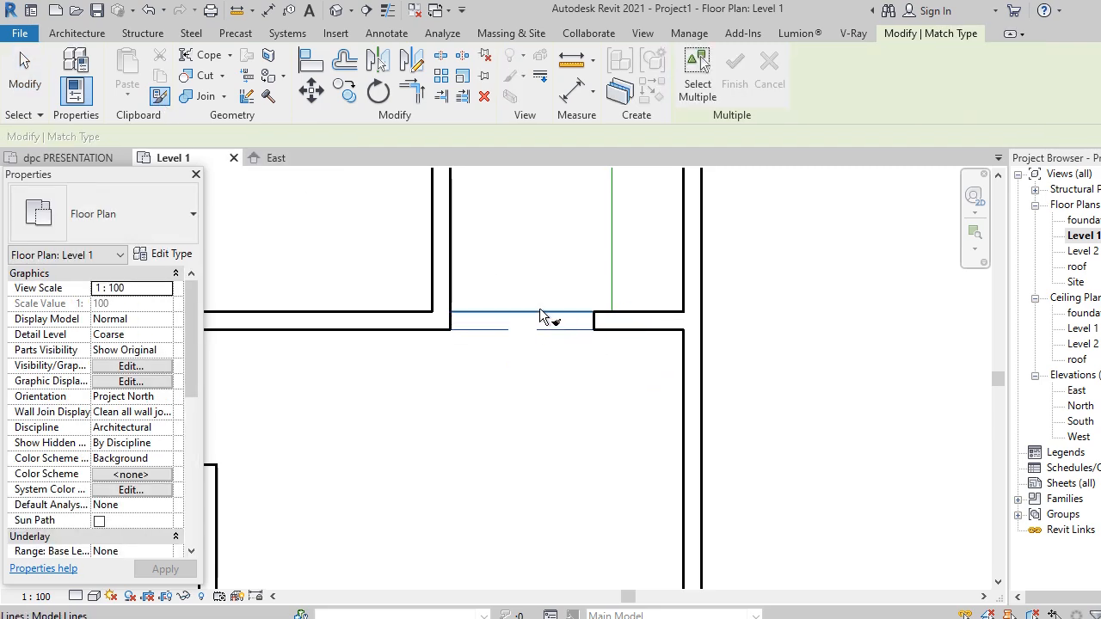
{"action": "left_click", "coordinate": [541, 311]}
{"action": "key", "text": "Escape"}
{"action": "key", "text": "Escape"}
{"action": "scroll", "coordinate": [578, 332], "scroll_direction": "down", "scroll_amount": 3}
Draw a vertical model line from the inner corner of the left exterior wall's jog up to the horizontal partition.
{"action": "left_click", "coordinate": [82, 32]}
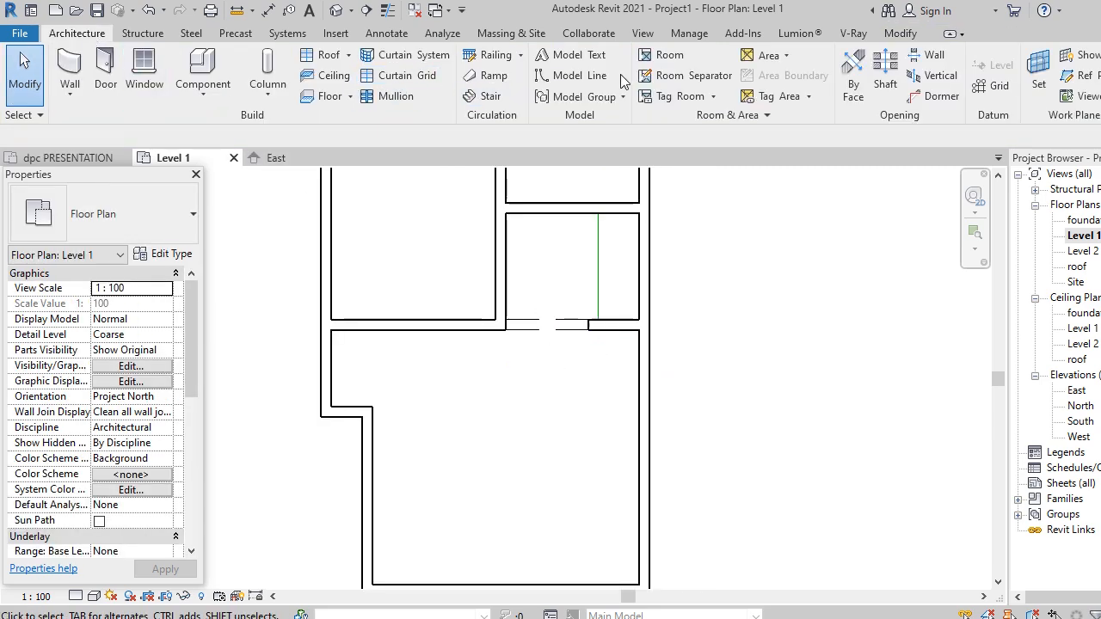
{"action": "left_click", "coordinate": [574, 75]}
{"action": "scroll", "coordinate": [366, 396], "scroll_direction": "up", "scroll_amount": 2}
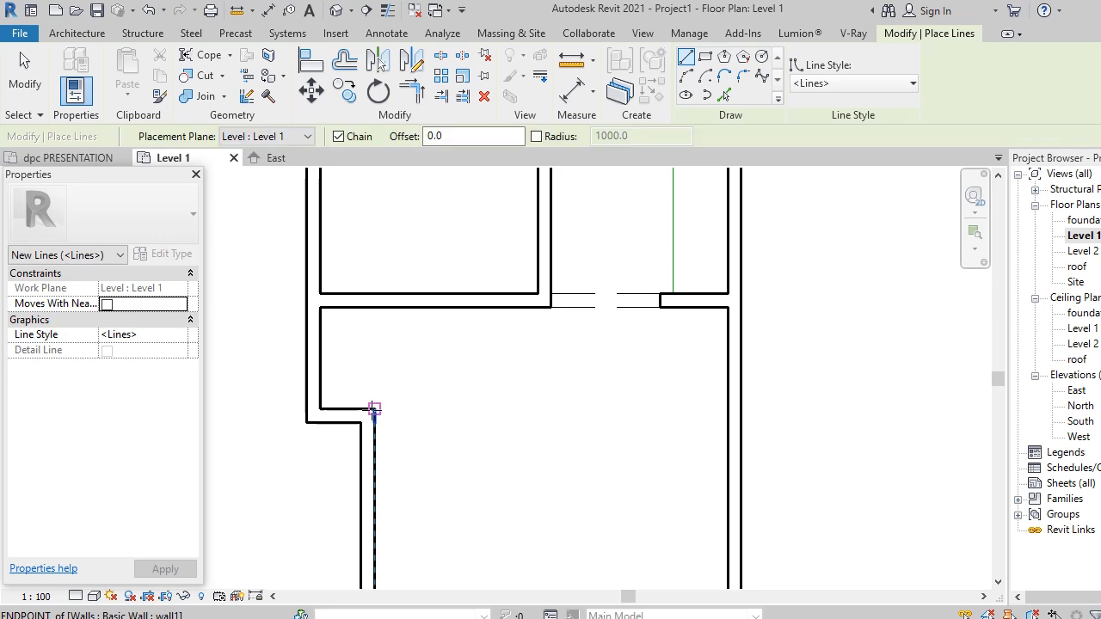
{"action": "left_click", "coordinate": [374, 409]}
{"action": "key", "text": "Escape"}
{"action": "key", "text": "Escape"}
{"action": "scroll", "coordinate": [531, 450], "scroll_direction": "down", "scroll_amount": 3}
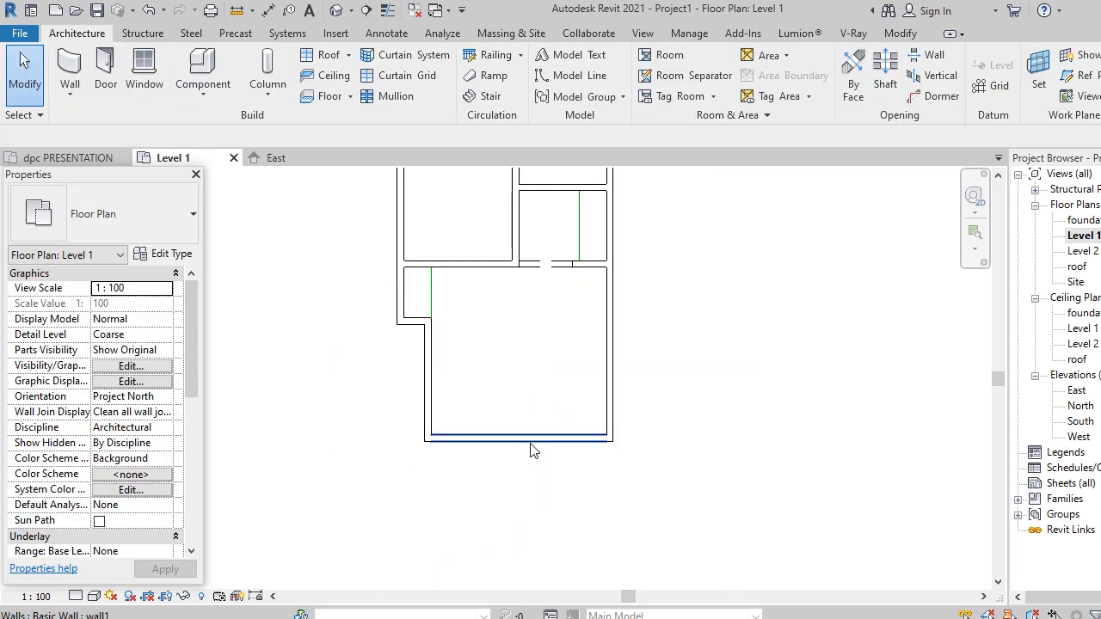
Draw a horizontal wall1 wall parallel to the plan's bottom wall, about 1125 mm clear below it.
{"action": "left_click", "coordinate": [531, 449]}
{"action": "right_click", "coordinate": [531, 449]}
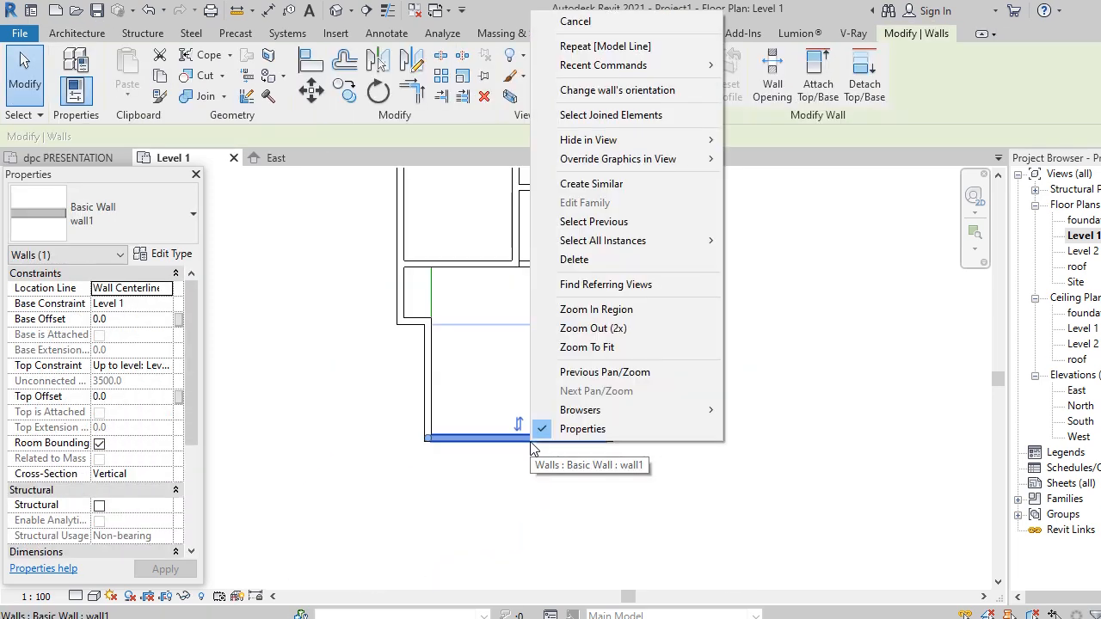
{"action": "left_click", "coordinate": [606, 185]}
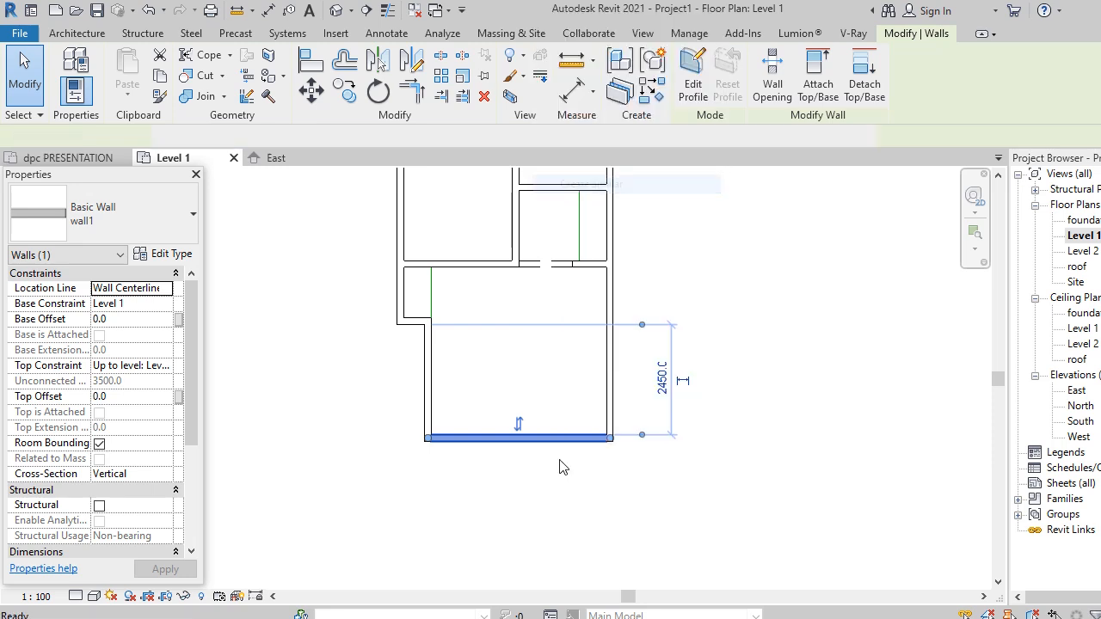
{"action": "left_click", "coordinate": [431, 495]}
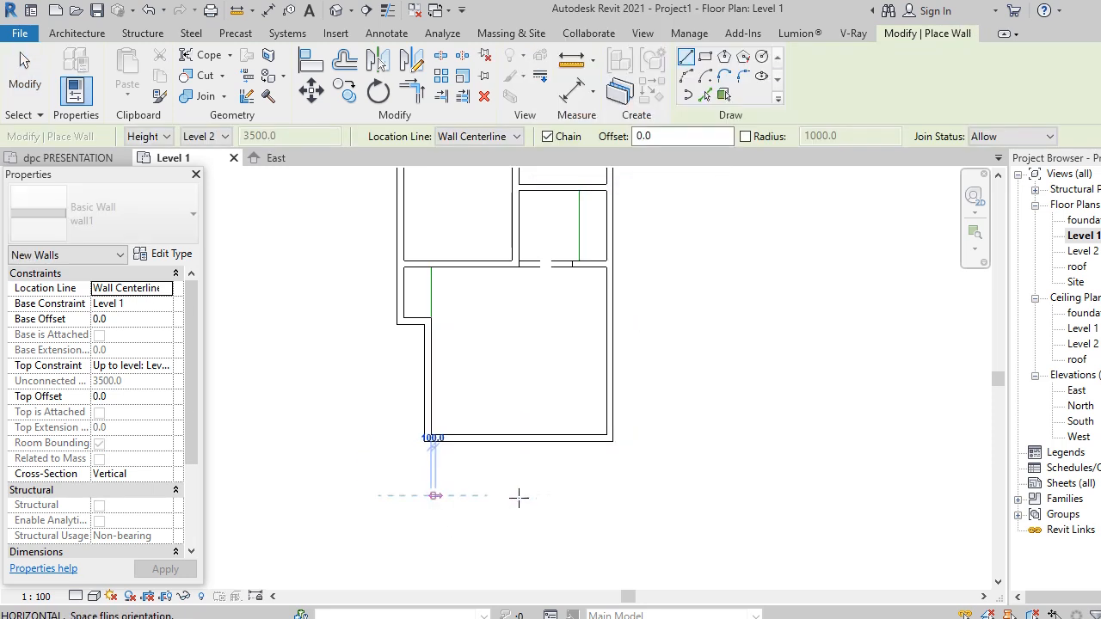
{"action": "left_click", "coordinate": [611, 495]}
{"action": "key", "text": "Escape"}
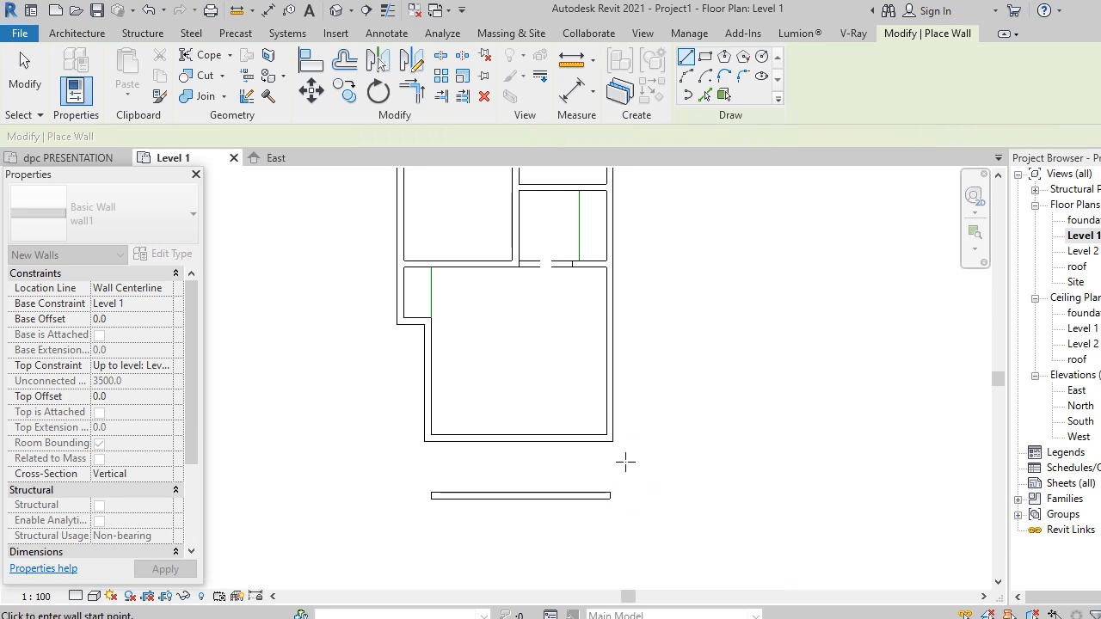
{"action": "key", "text": "Escape"}
Extend the lower ends of the right and left exterior walls to meet the new bottom wall.
{"action": "left_click", "coordinate": [623, 463]}
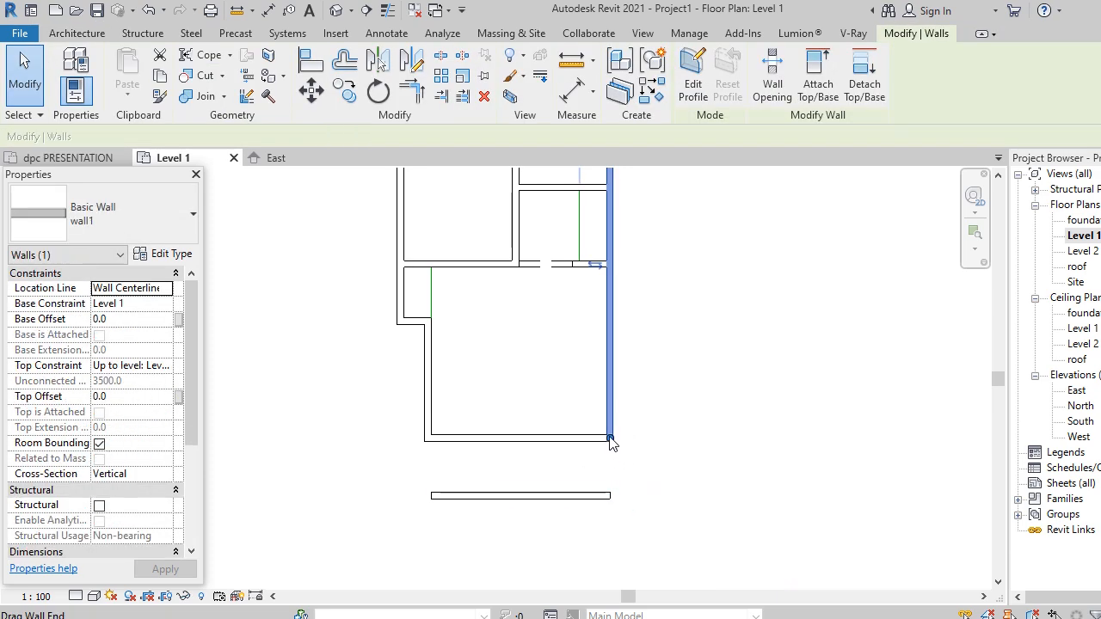
{"action": "left_click_drag", "start_coordinate": [609, 438], "coordinate": [610, 495]}
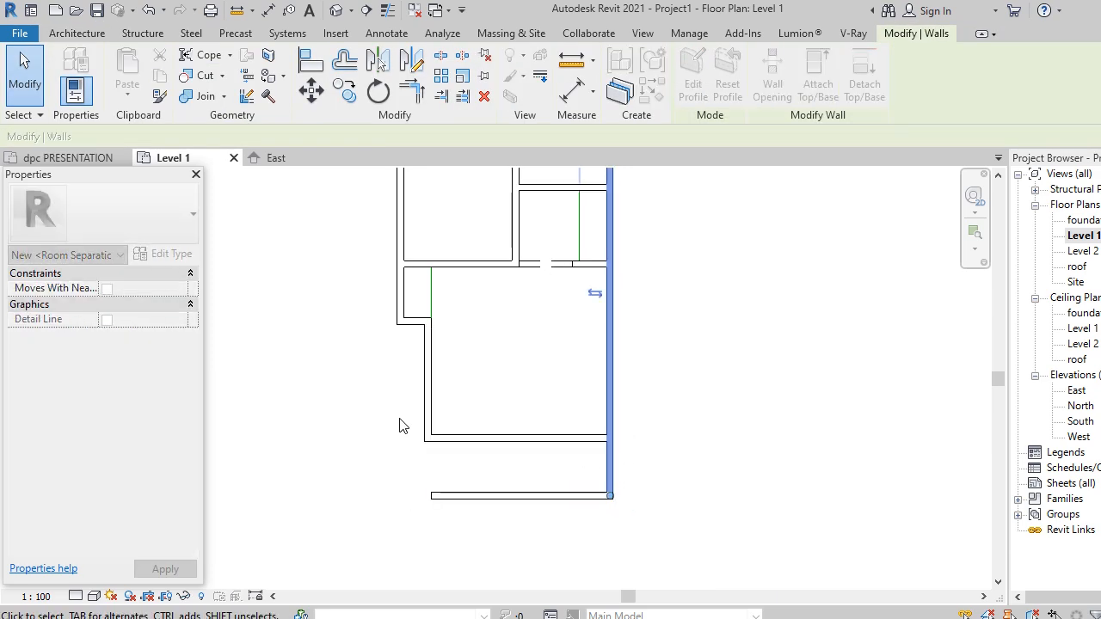
{"action": "left_click", "coordinate": [426, 430]}
{"action": "left_click_drag", "start_coordinate": [430, 445], "coordinate": [443, 530]}
{"action": "left_click", "coordinate": [499, 528]}
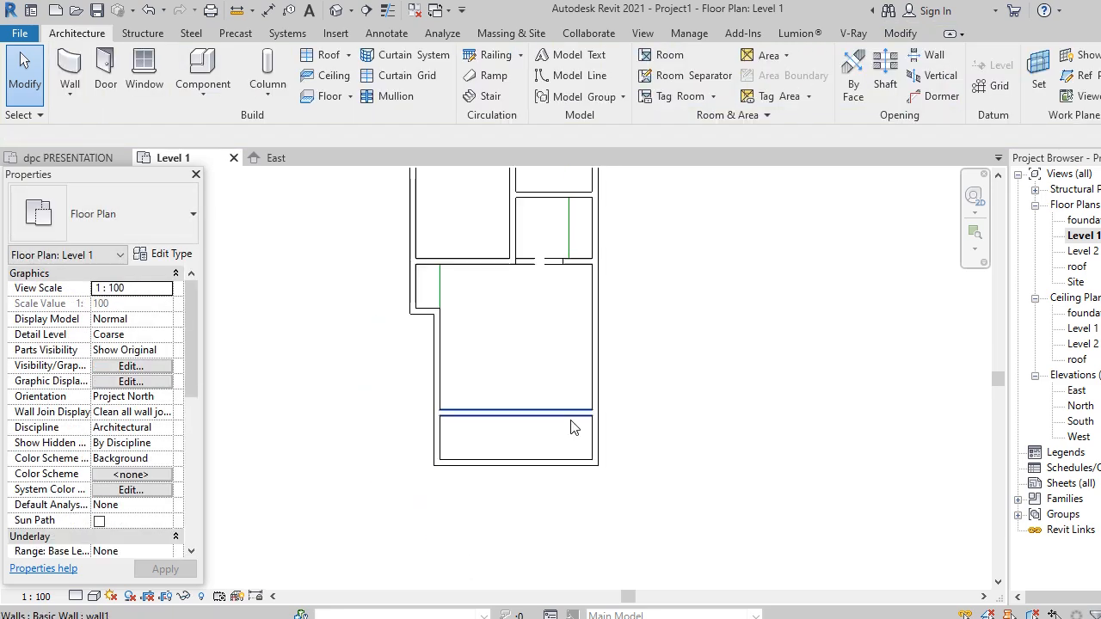
Draw two horizontal model lines along the inner and outer faces of the new bottom wall.
{"action": "scroll", "coordinate": [525, 486], "scroll_direction": "up", "scroll_amount": 2}
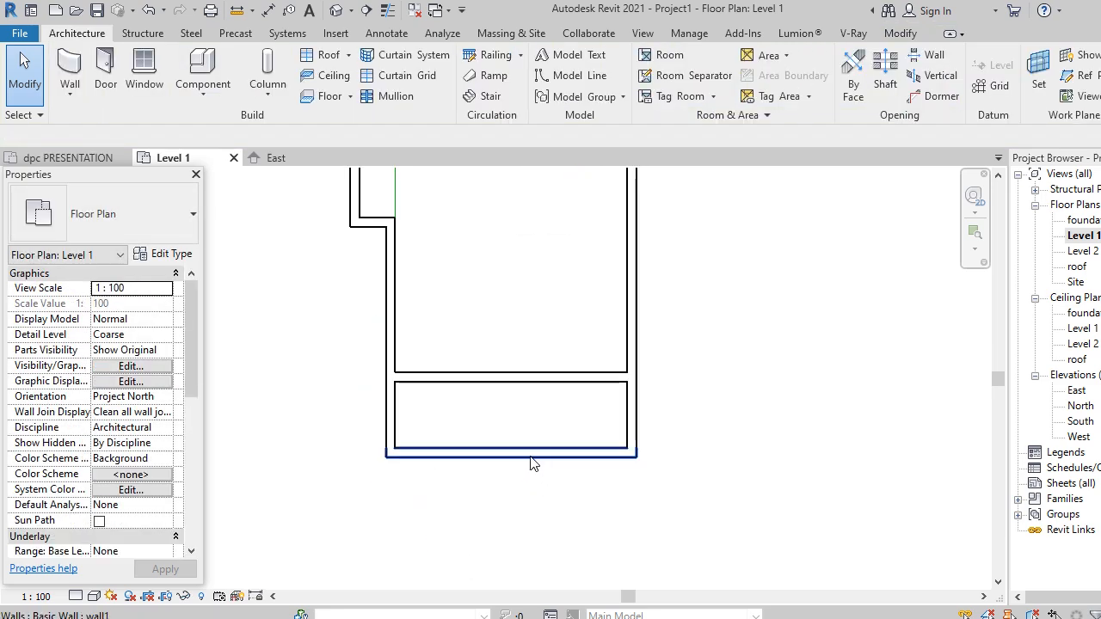
{"action": "left_click", "coordinate": [532, 461]}
{"action": "left_click", "coordinate": [658, 241]}
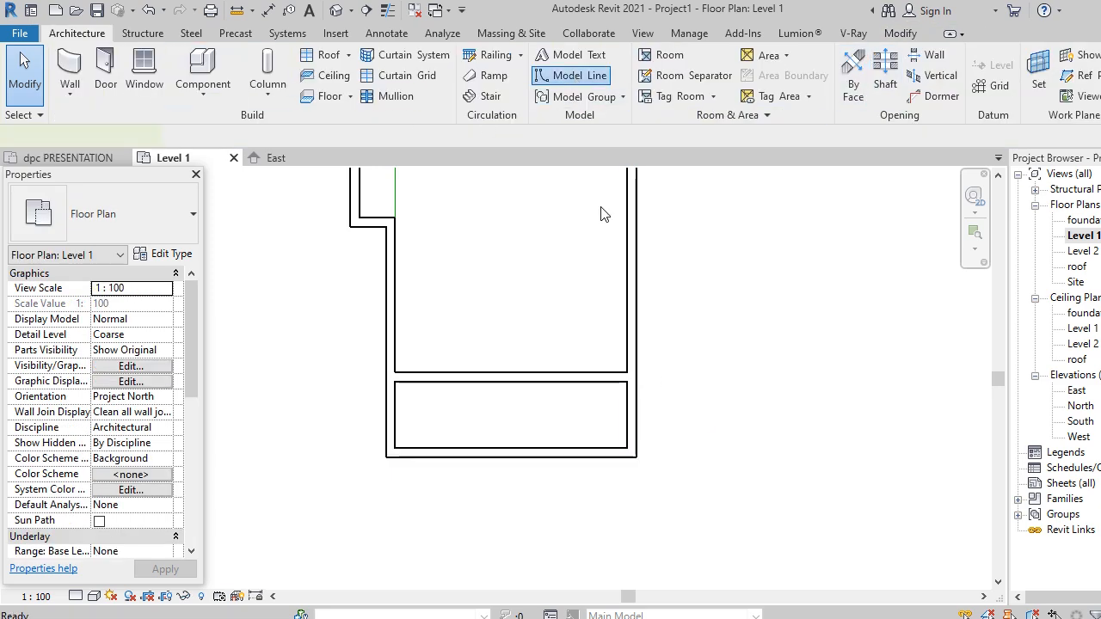
{"action": "scroll", "coordinate": [392, 442], "scroll_direction": "up", "scroll_amount": 3}
{"action": "left_click", "coordinate": [392, 442]}
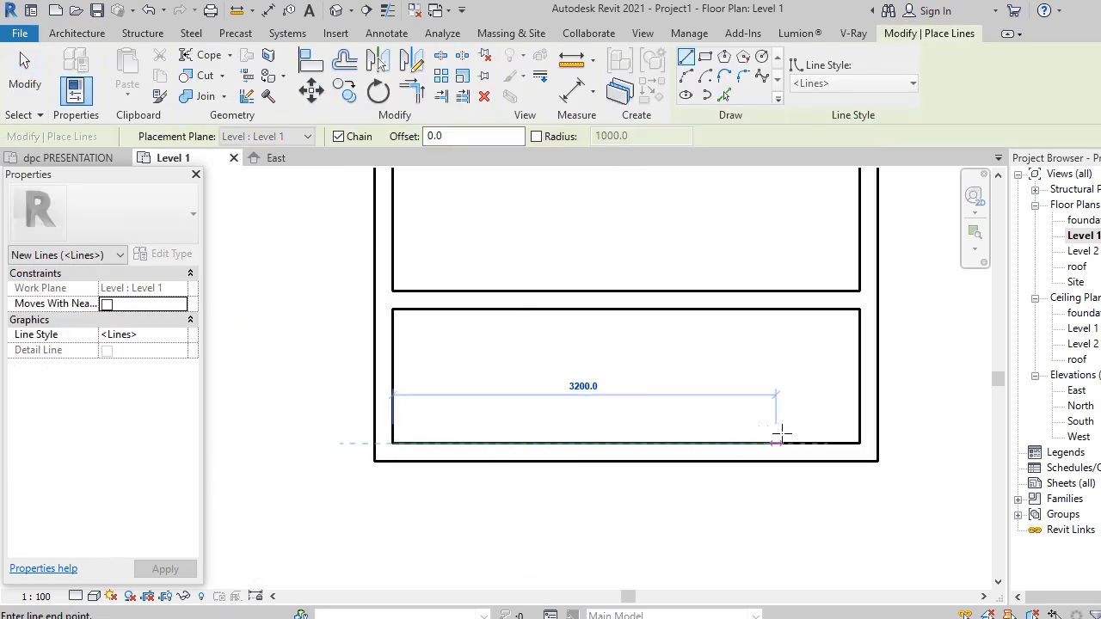
{"action": "left_click", "coordinate": [859, 442]}
{"action": "key", "text": "Escape"}
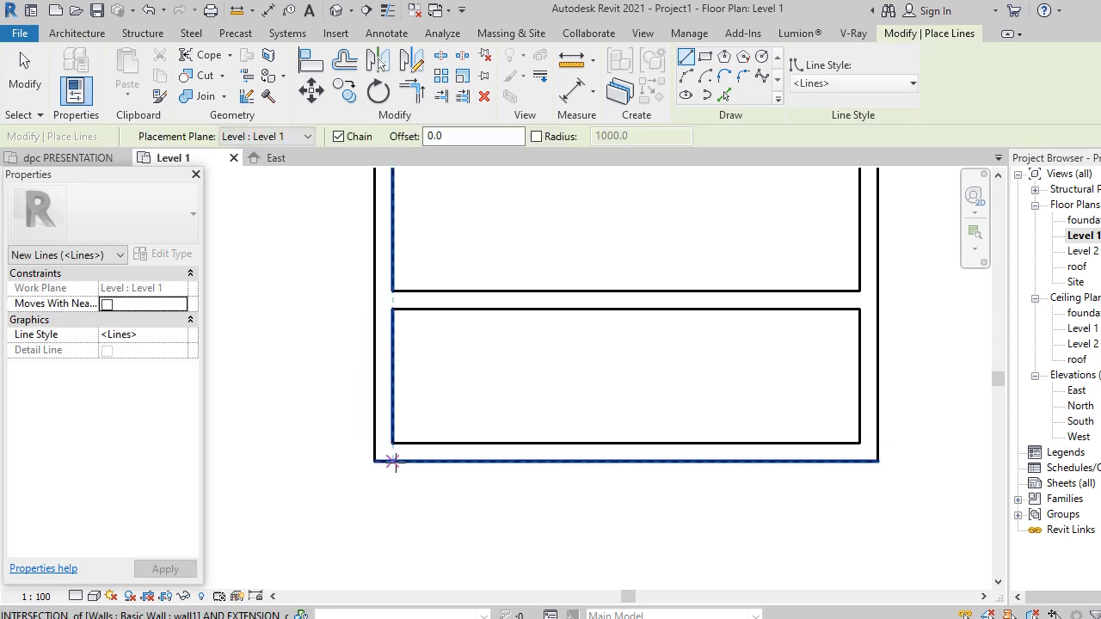
{"action": "left_click", "coordinate": [393, 461]}
{"action": "left_click", "coordinate": [877, 462]}
{"action": "key", "text": "Escape"}
{"action": "key", "text": "Escape"}
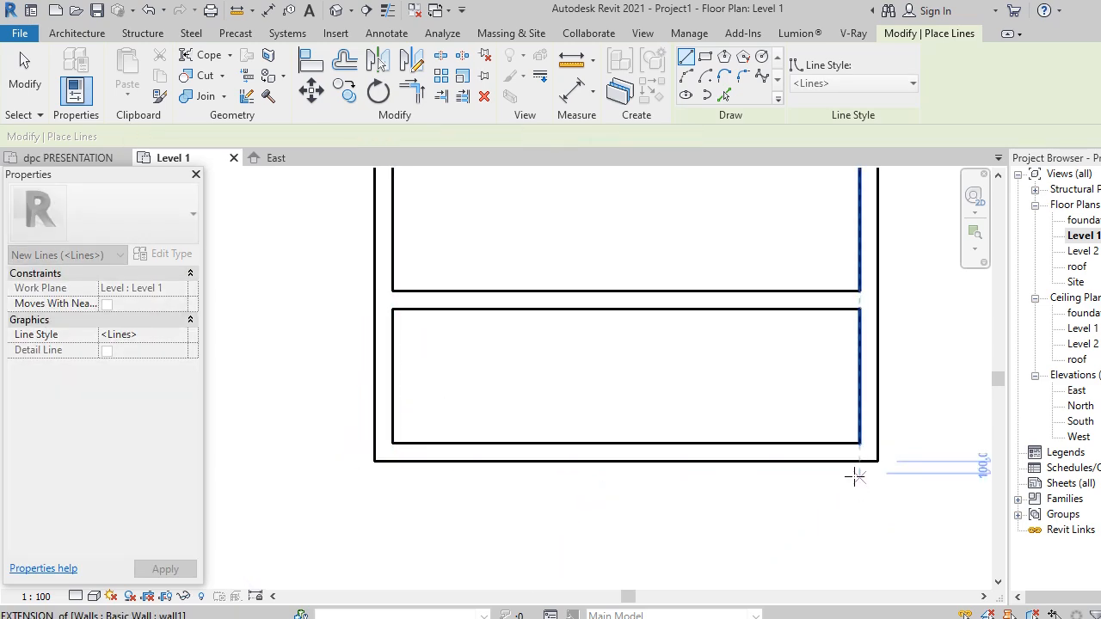
Delete the bottom wall between the model lines and extend both side walls to the outer model line.
{"action": "left_click", "coordinate": [857, 459]}
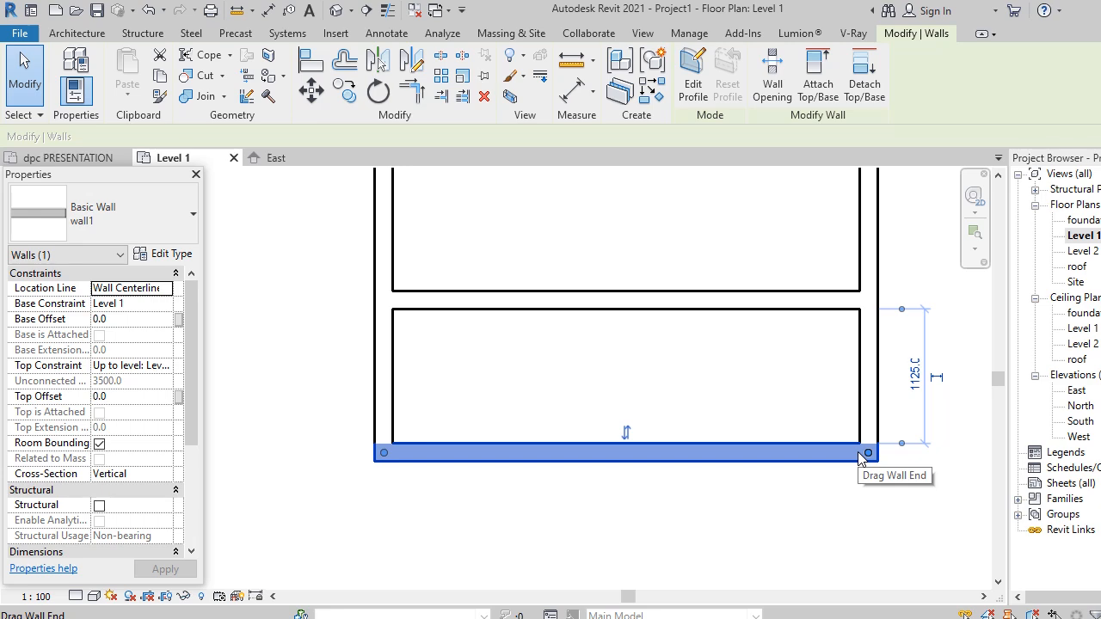
{"action": "key", "text": "Delete"}
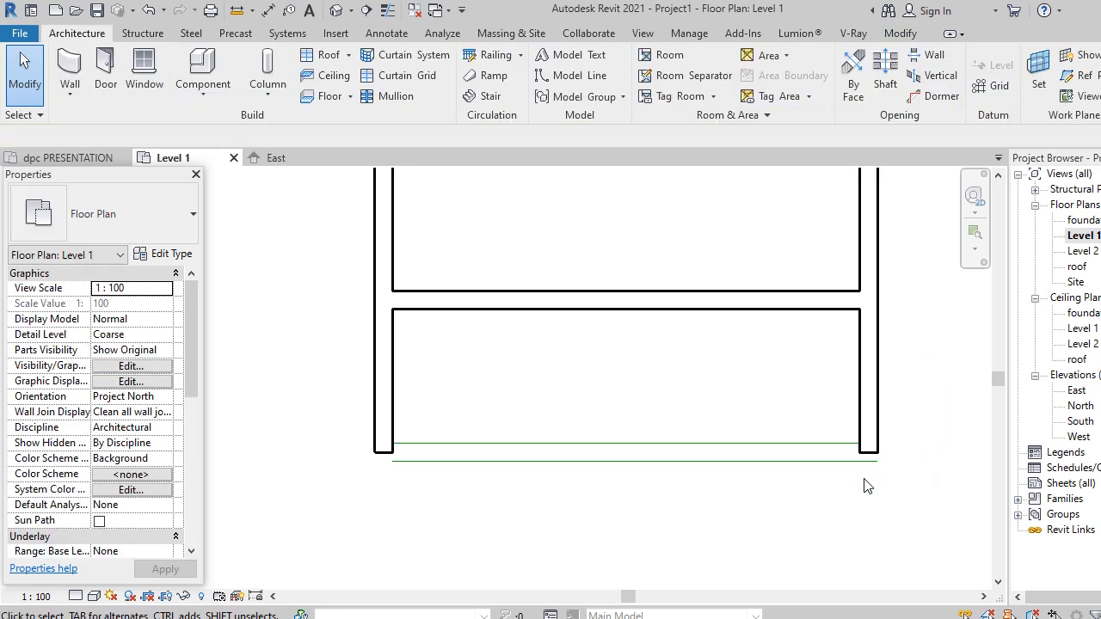
{"action": "left_click", "coordinate": [384, 453]}
{"action": "left_click_drag", "start_coordinate": [383, 454], "coordinate": [383, 462]}
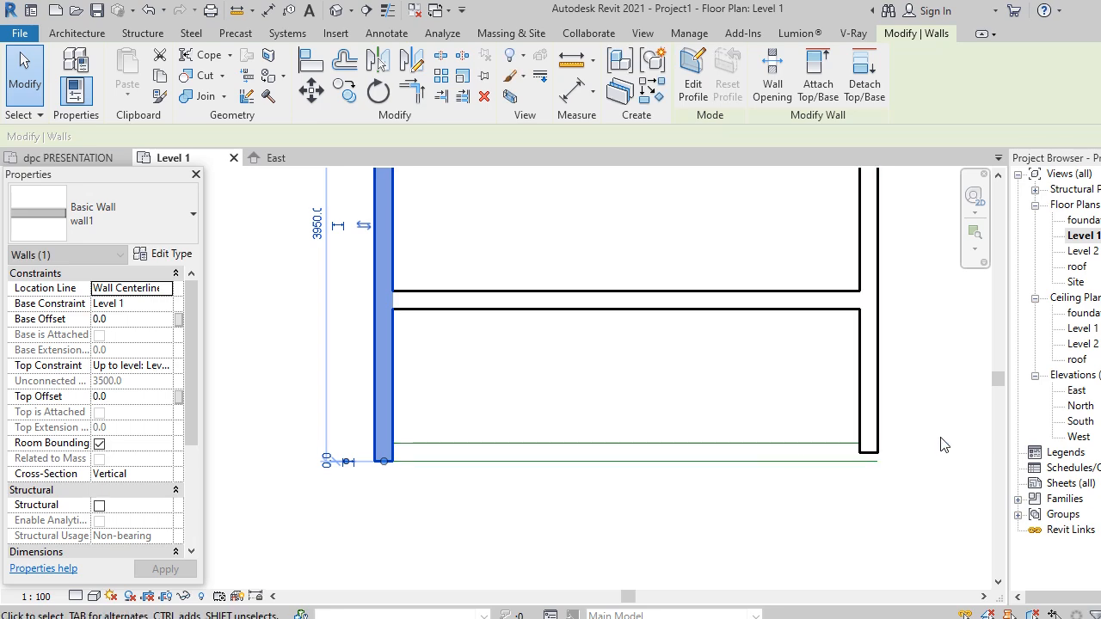
{"action": "left_click", "coordinate": [870, 445]}
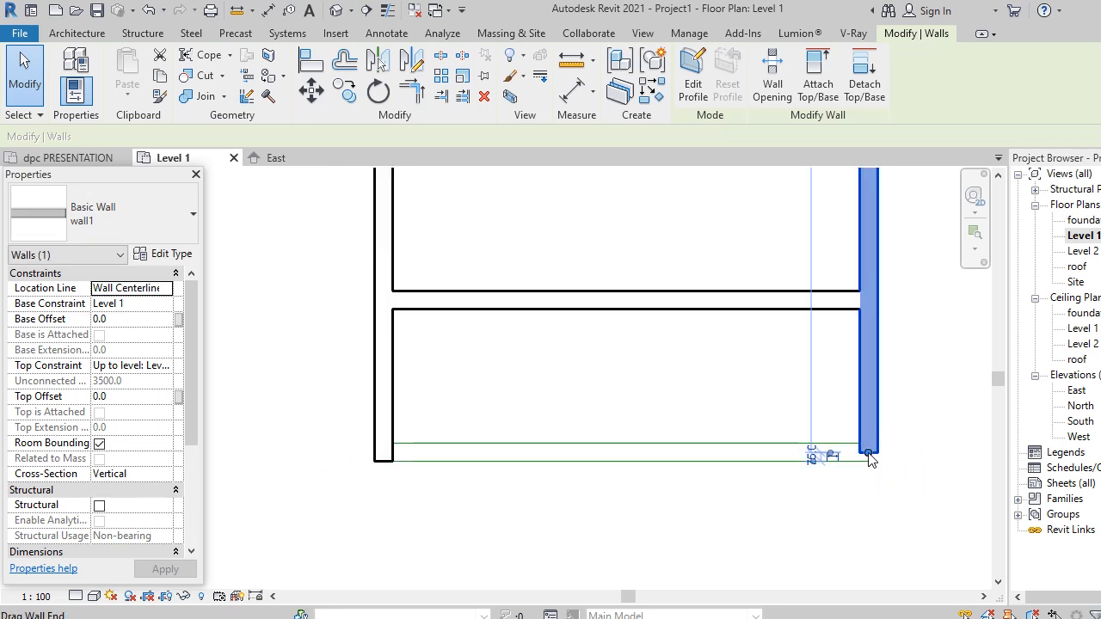
{"action": "left_click_drag", "start_coordinate": [868, 453], "coordinate": [869, 462]}
{"action": "left_click", "coordinate": [907, 498]}
Review the whole plan, then open the default 3D view and examine the walls from the right, back, left and front-left.
{"action": "scroll", "coordinate": [568, 420], "scroll_direction": "down", "scroll_amount": 4}
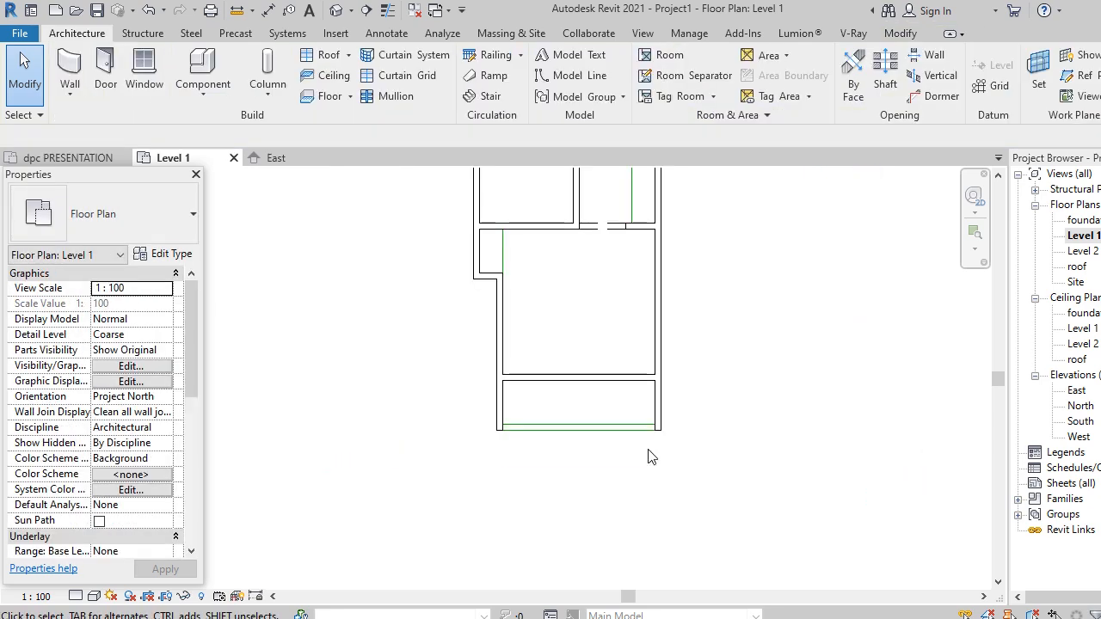
{"action": "scroll", "coordinate": [622, 441], "scroll_direction": "up", "scroll_amount": 2}
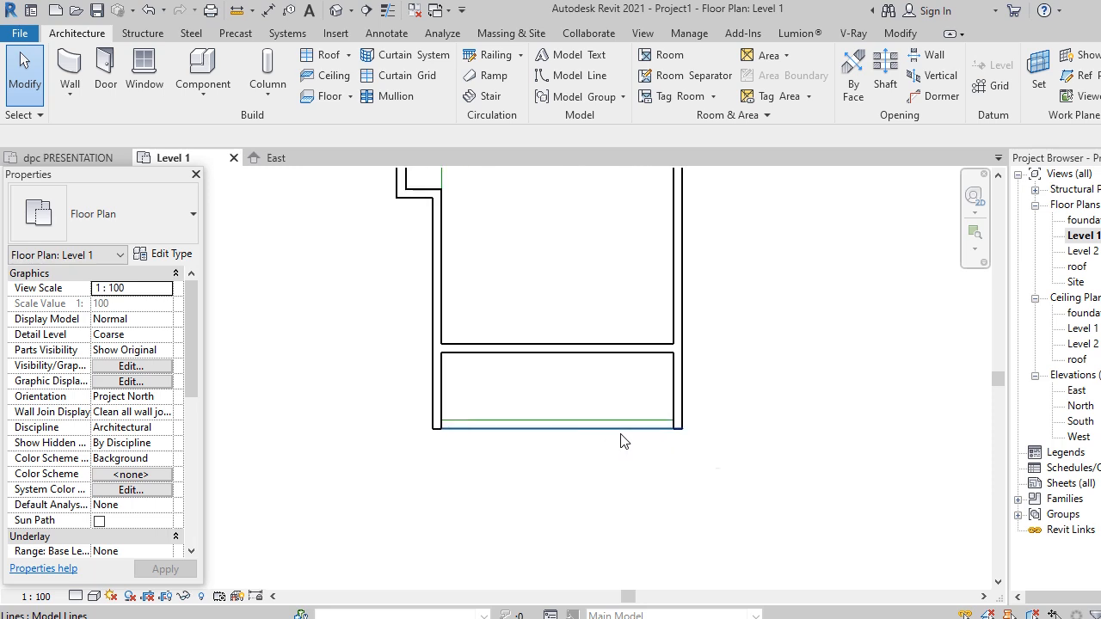
{"action": "scroll", "coordinate": [623, 441], "scroll_direction": "down", "scroll_amount": 2}
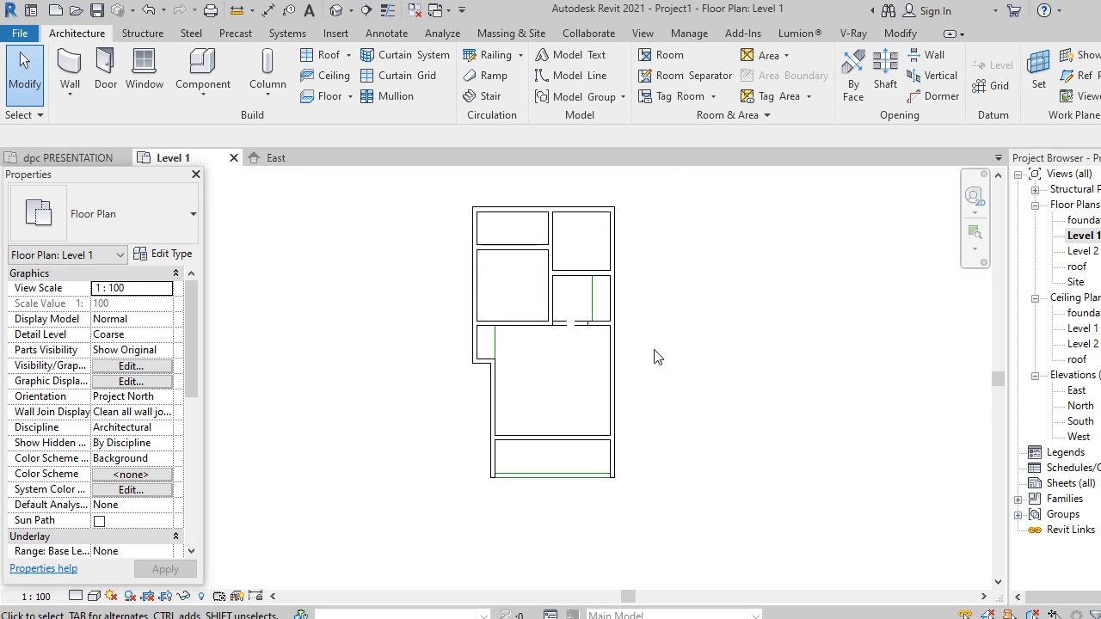
{"action": "scroll", "coordinate": [602, 387], "scroll_direction": "down", "scroll_amount": 1}
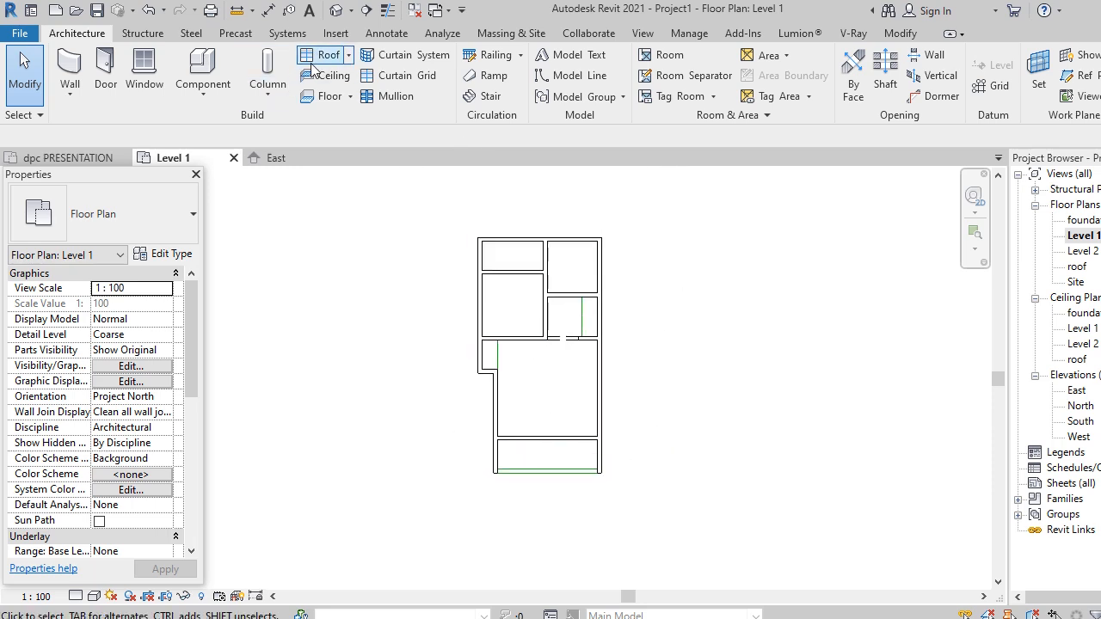
{"action": "left_click", "coordinate": [339, 15]}
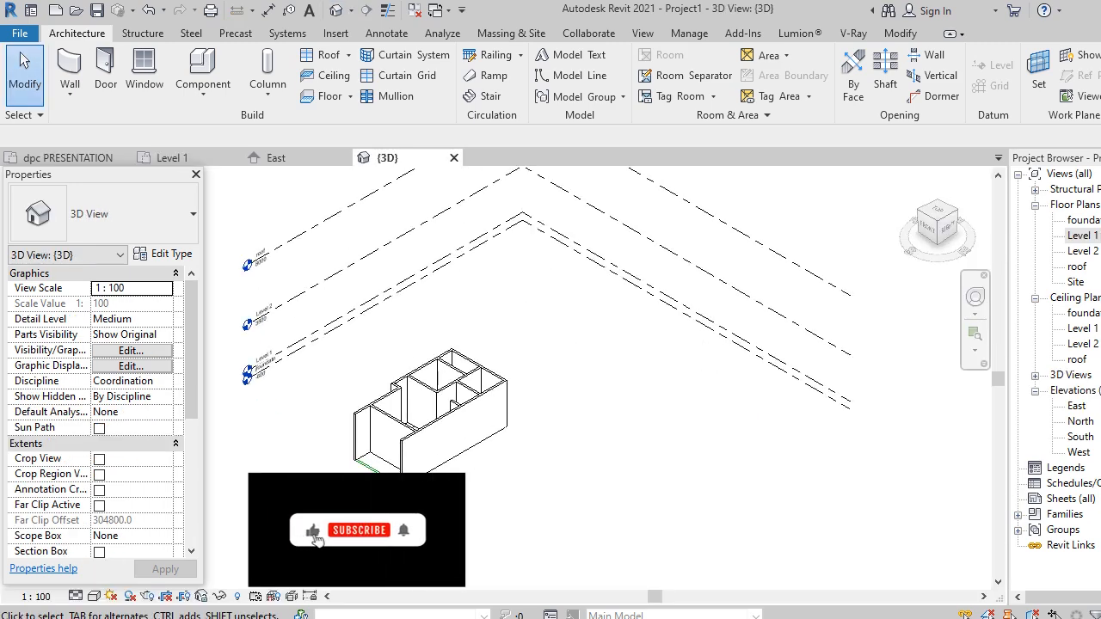
{"action": "left_click", "coordinate": [948, 227]}
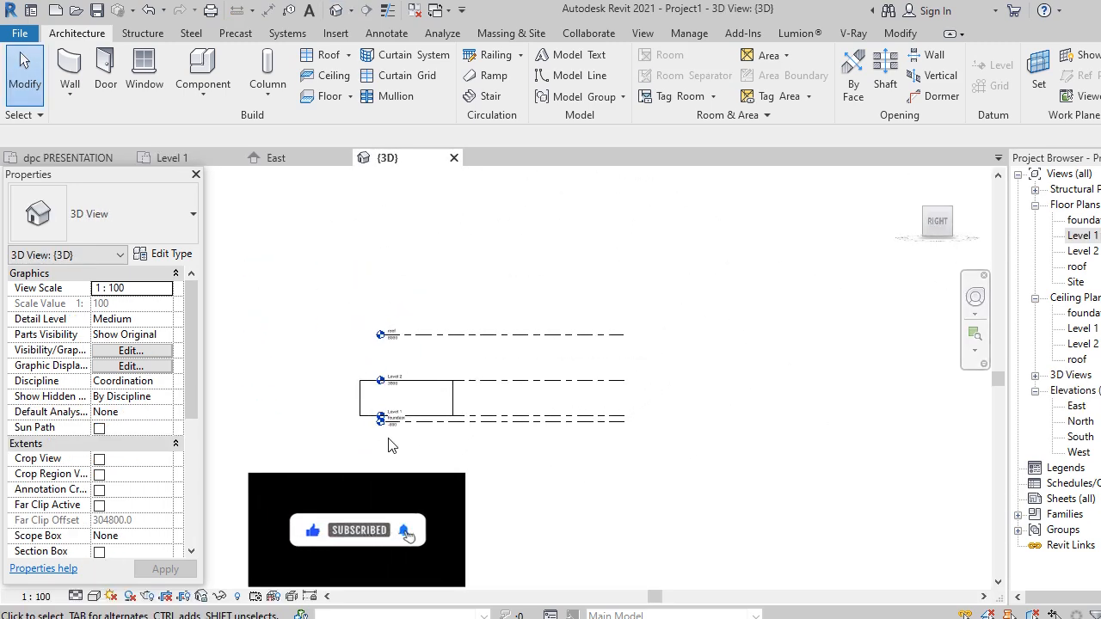
{"action": "scroll", "coordinate": [394, 434], "scroll_direction": "up", "scroll_amount": 5}
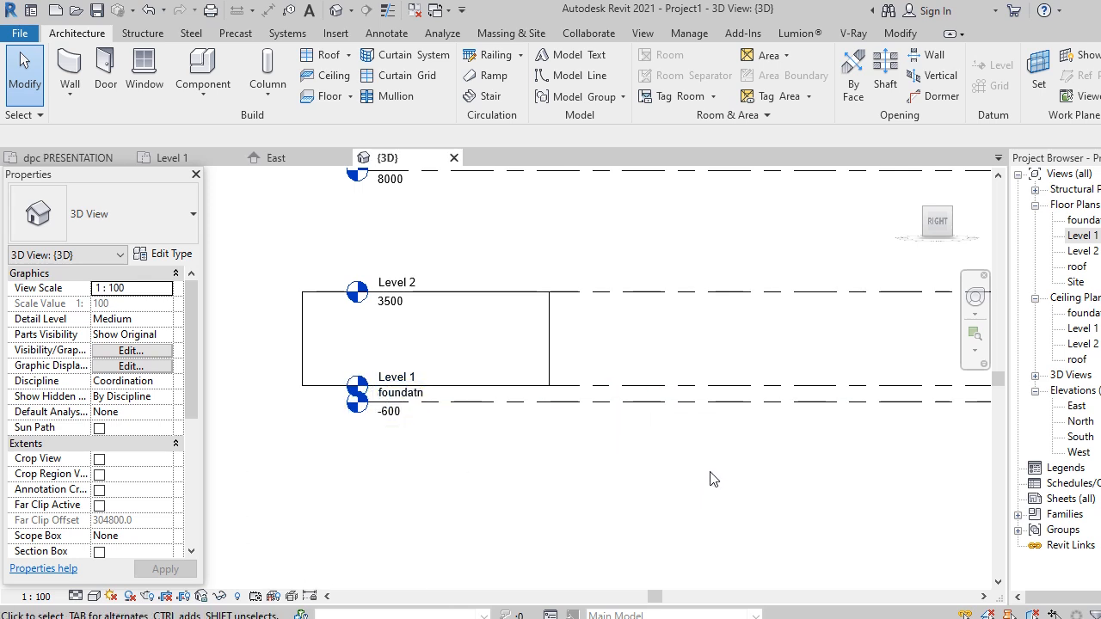
{"action": "middle_click_drag", "start_coordinate": [709, 479], "coordinate": [726, 560], "text": "shift"}
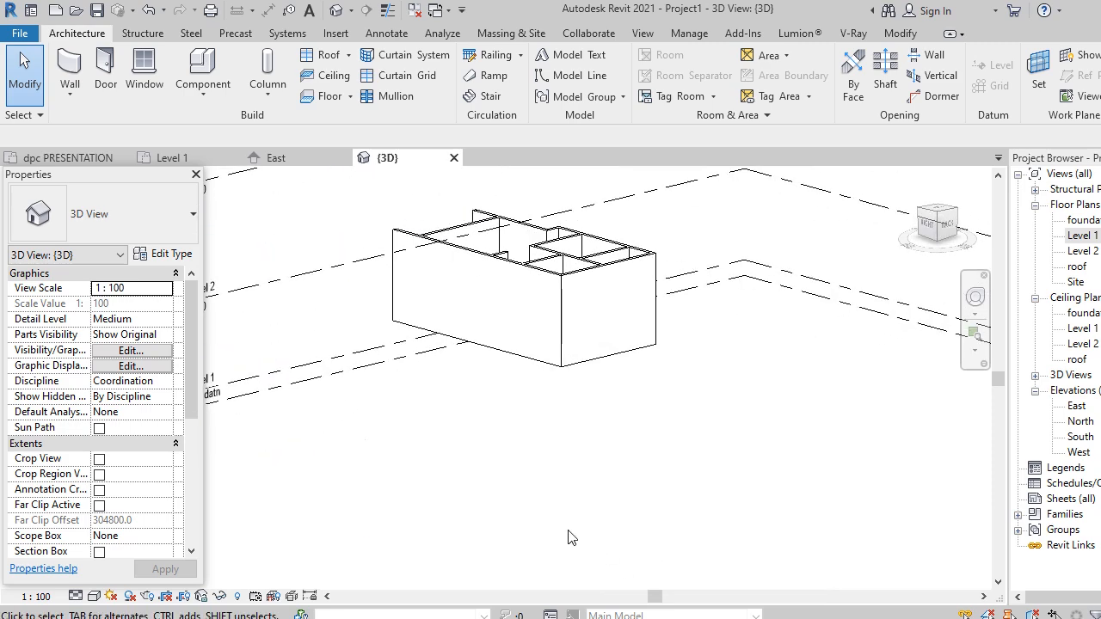
{"action": "scroll", "coordinate": [567, 537], "scroll_direction": "down", "scroll_amount": 3}
{"action": "middle_click_drag", "start_coordinate": [574, 529], "coordinate": [730, 519], "text": "shift"}
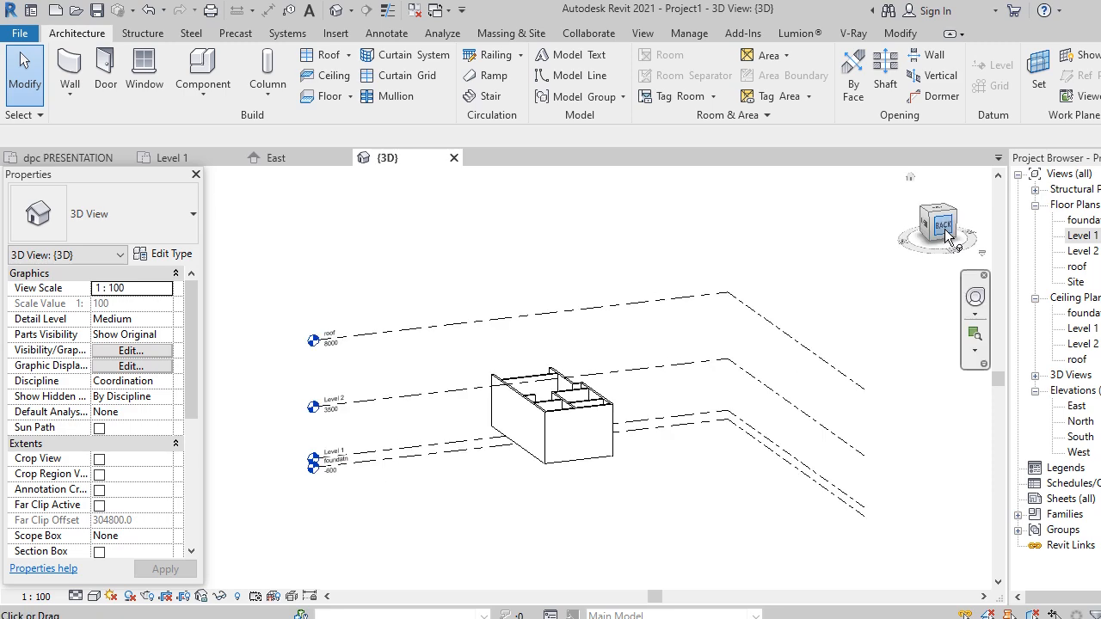
{"action": "left_click", "coordinate": [945, 228]}
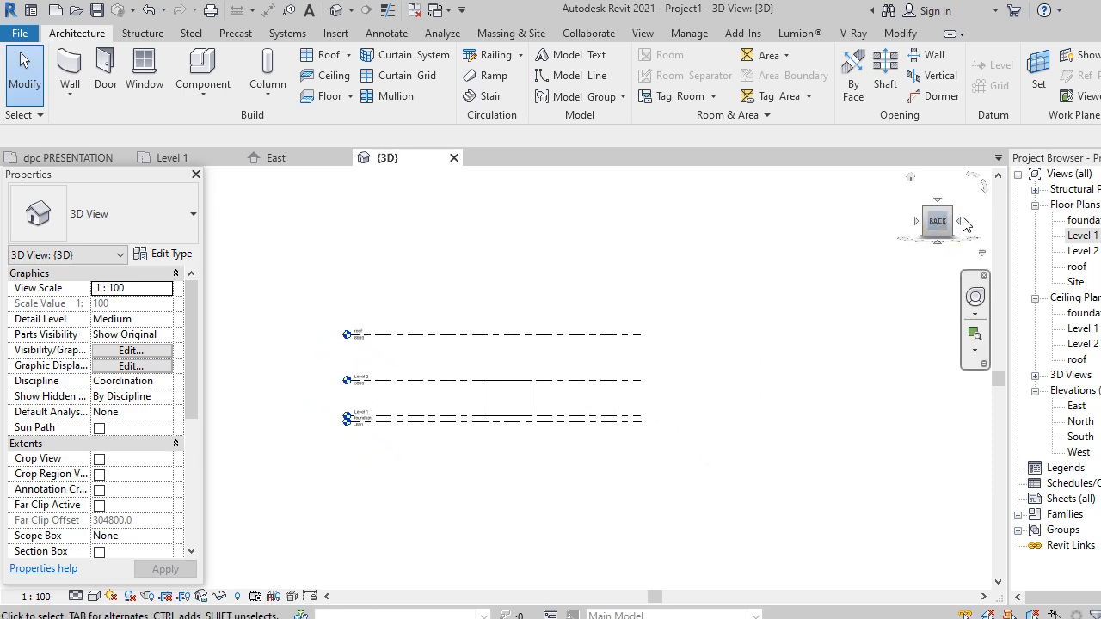
{"action": "left_click", "coordinate": [961, 221]}
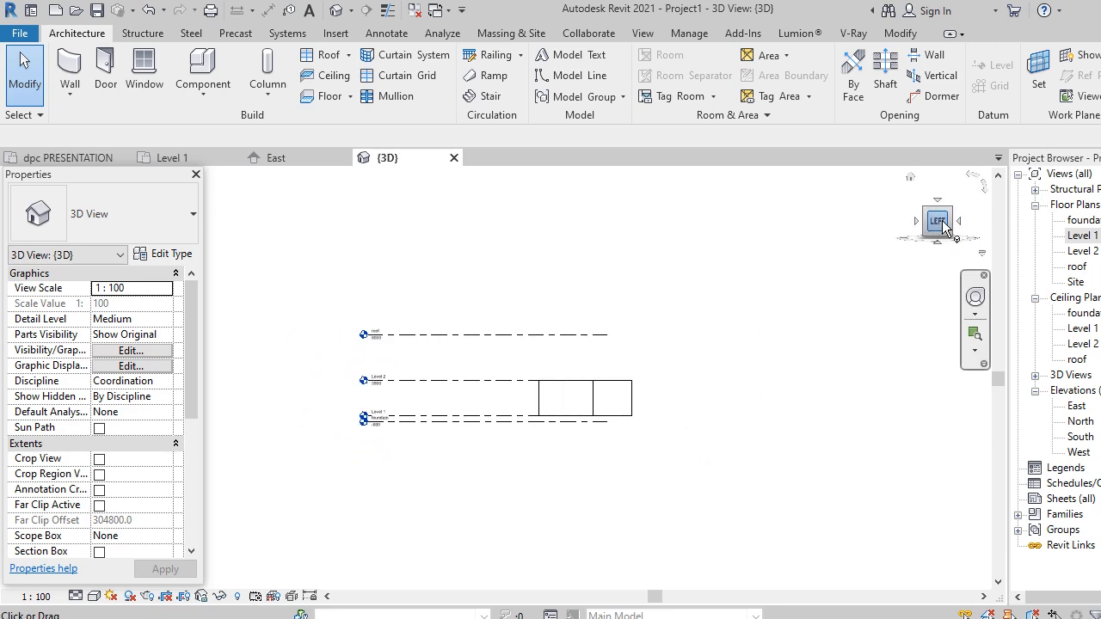
{"action": "left_click_drag", "start_coordinate": [943, 228], "coordinate": [620, 455]}
{"action": "scroll", "coordinate": [623, 455], "scroll_direction": "up", "scroll_amount": 5}
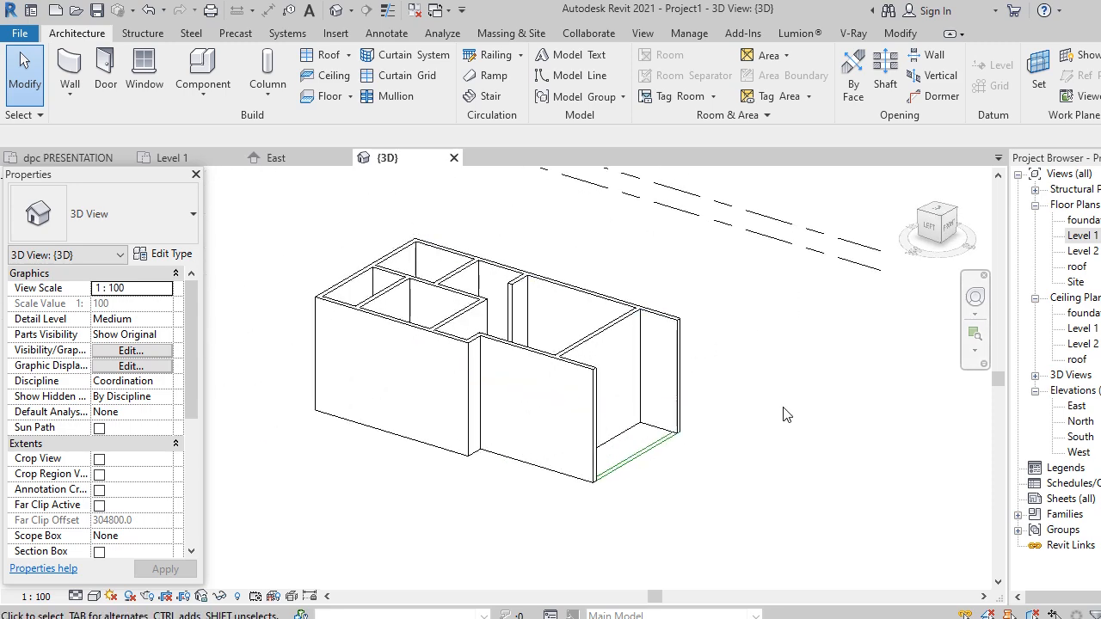
{"action": "scroll", "coordinate": [785, 414], "scroll_direction": "up", "scroll_amount": 2}
{"action": "scroll", "coordinate": [784, 414], "scroll_direction": "down", "scroll_amount": 1}
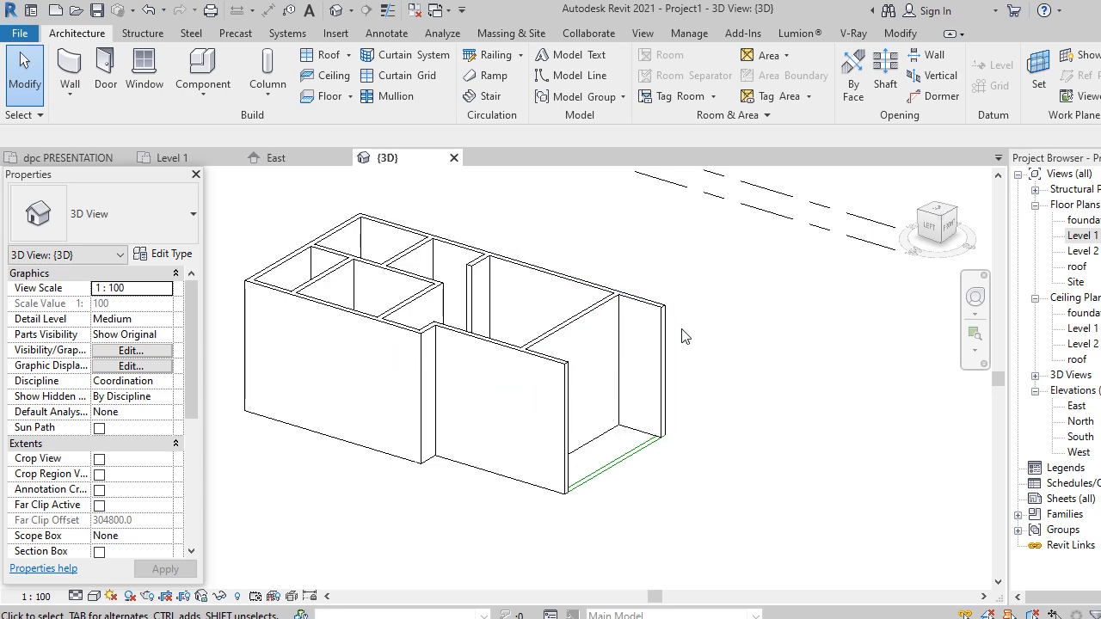
{"action": "scroll", "coordinate": [338, 269], "scroll_direction": "up", "scroll_amount": 3}
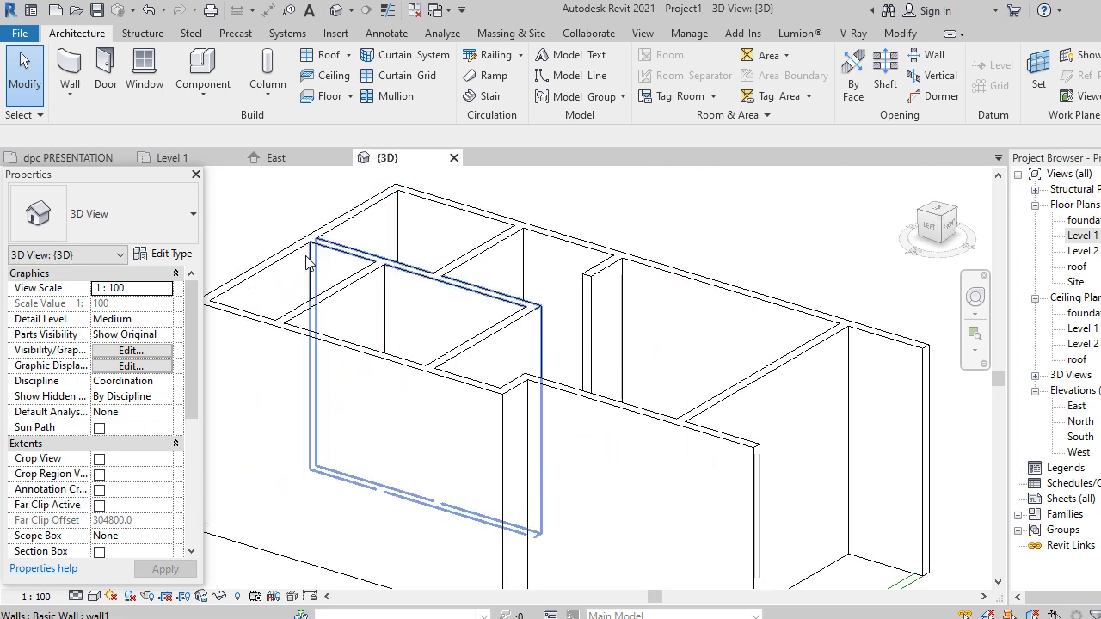
Return to the Level 1 plan and shorten the top exterior wall's left end to the interior vertical wall.
{"action": "scroll", "coordinate": [795, 263], "scroll_direction": "down", "scroll_amount": 3}
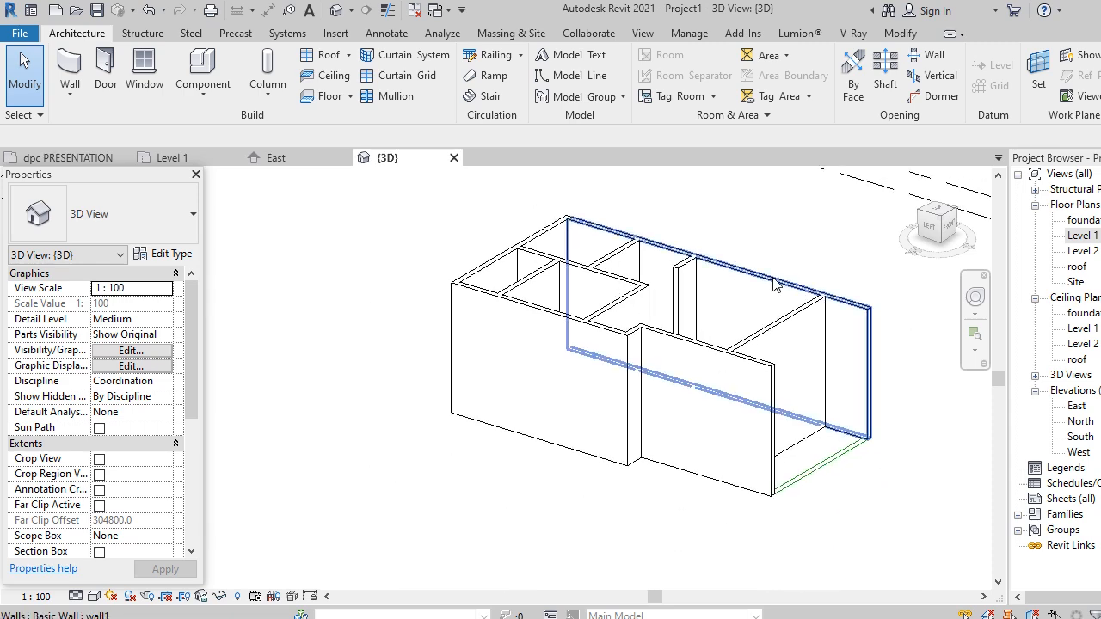
{"action": "double_click", "coordinate": [1082, 234]}
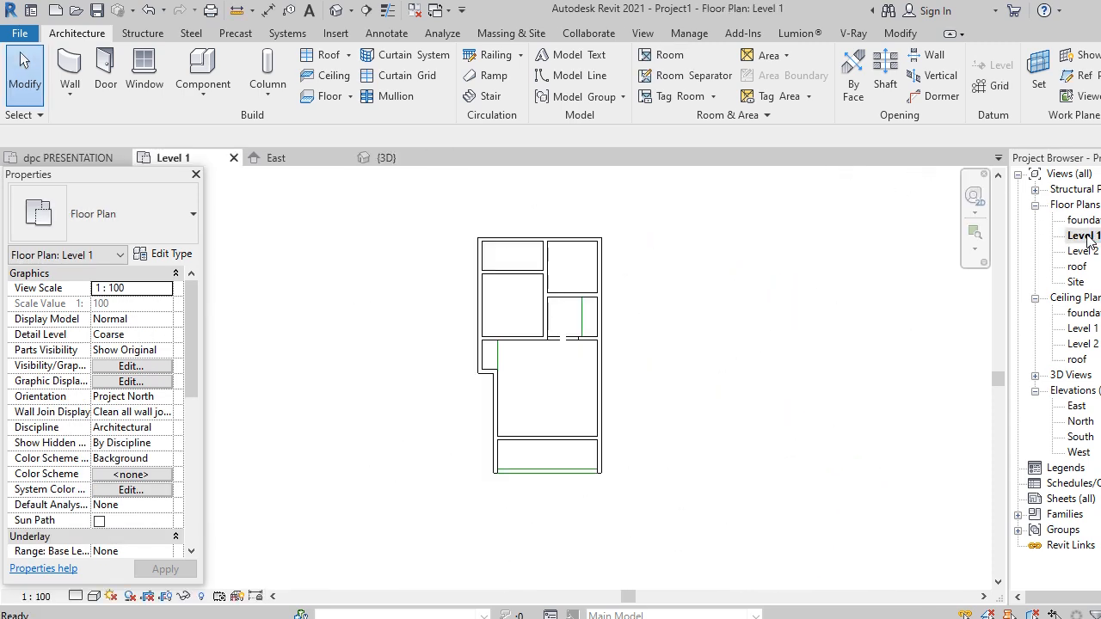
{"action": "scroll", "coordinate": [540, 237], "scroll_direction": "up", "scroll_amount": 3}
{"action": "left_click", "coordinate": [538, 237]}
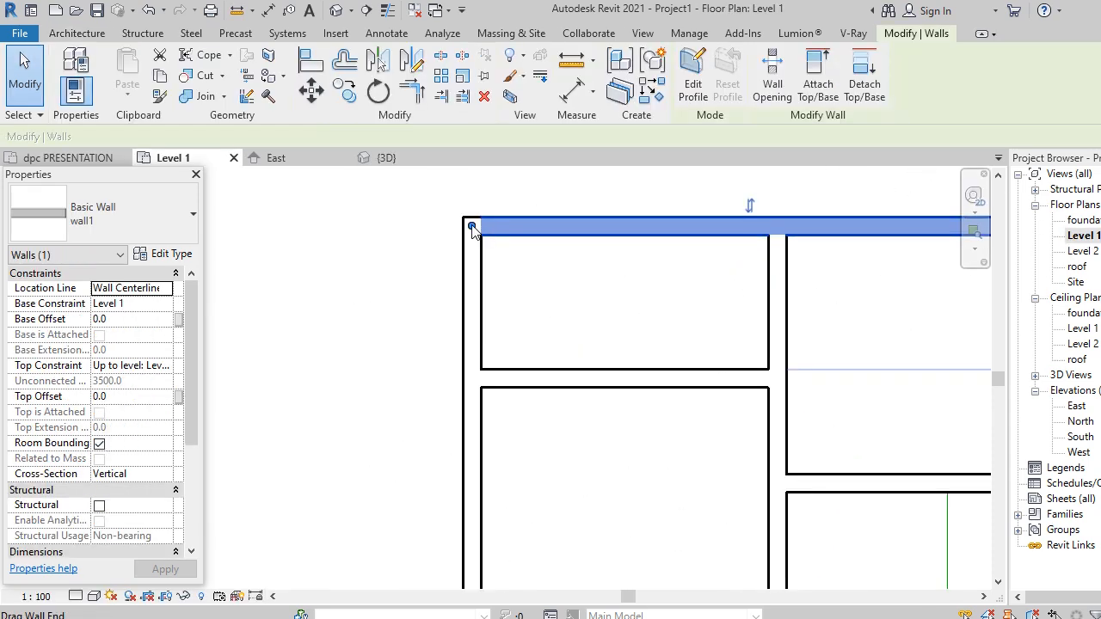
{"action": "left_click_drag", "start_coordinate": [473, 227], "coordinate": [771, 227]}
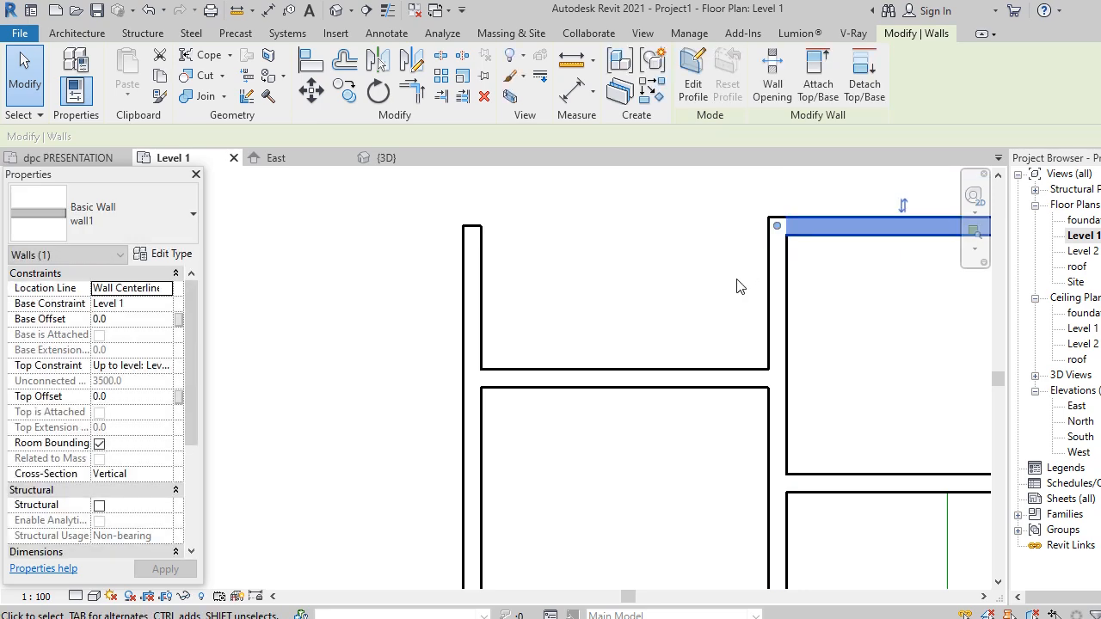
{"action": "left_click", "coordinate": [705, 272]}
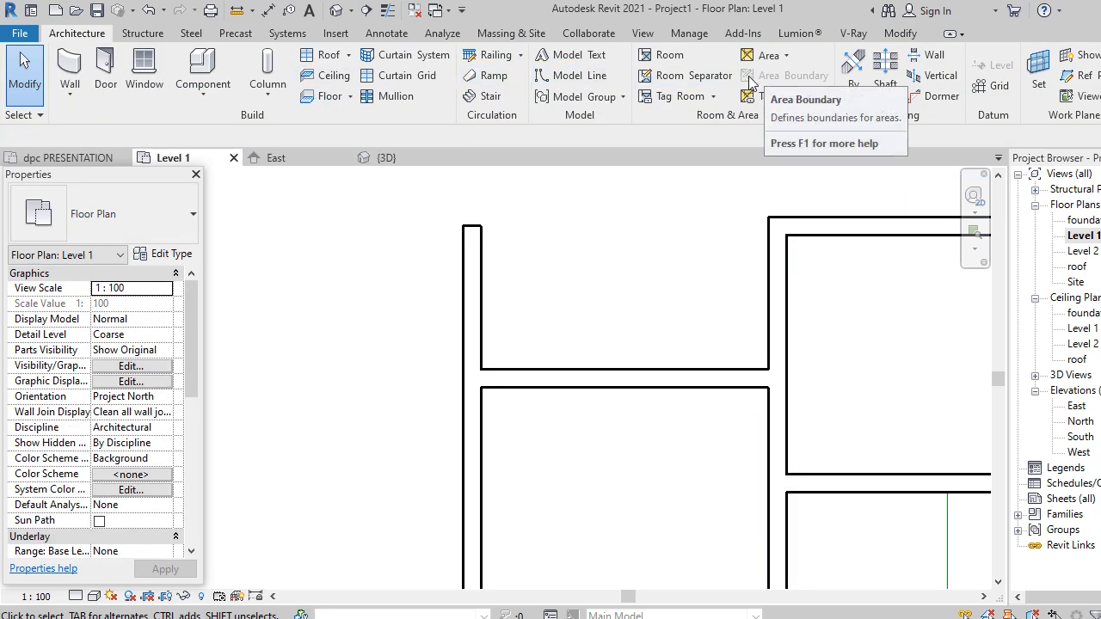
Draw a horizontal model line about 2550 mm long from the shortened top wall's outer corner to the left wall's outer face.
{"action": "left_click", "coordinate": [572, 75]}
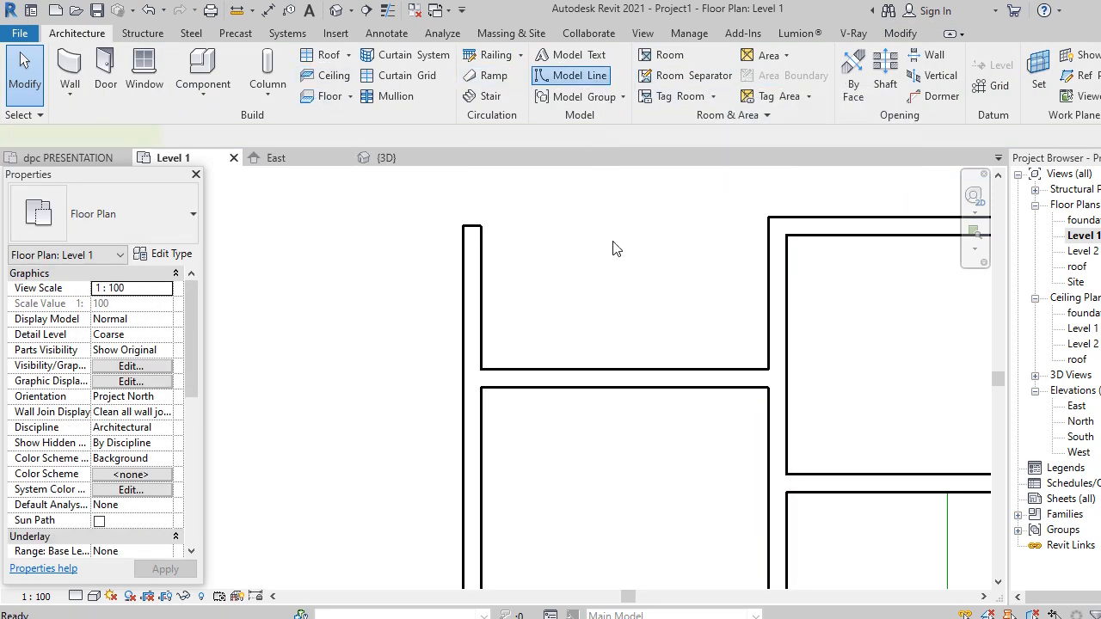
{"action": "left_click", "coordinate": [481, 225]}
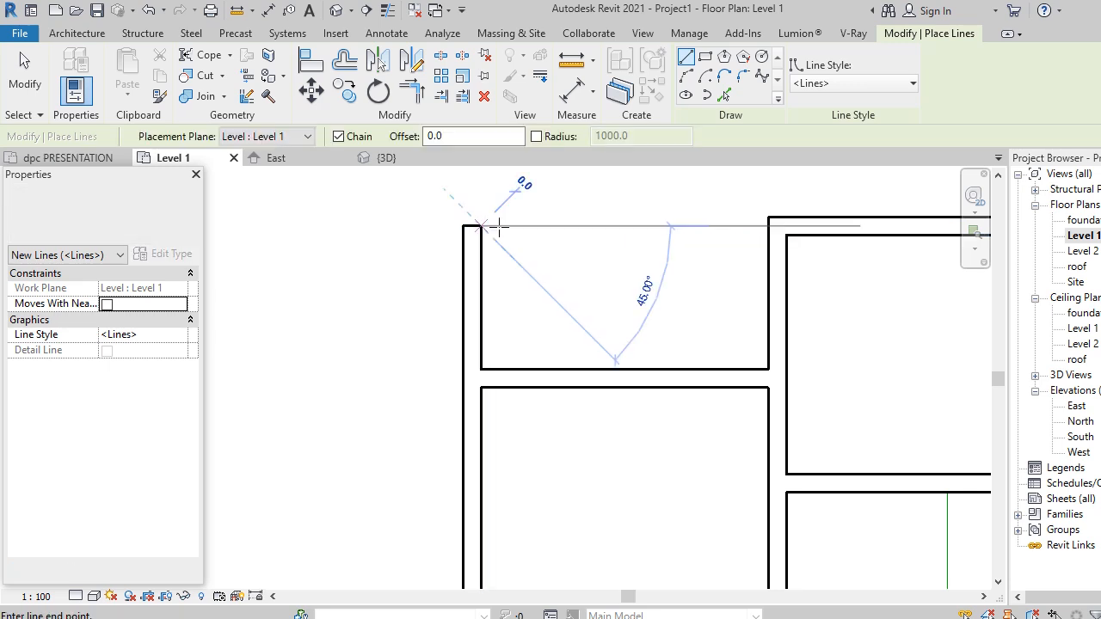
{"action": "key", "text": "Escape"}
{"action": "key", "text": "Escape"}
{"action": "left_click", "coordinate": [768, 216]}
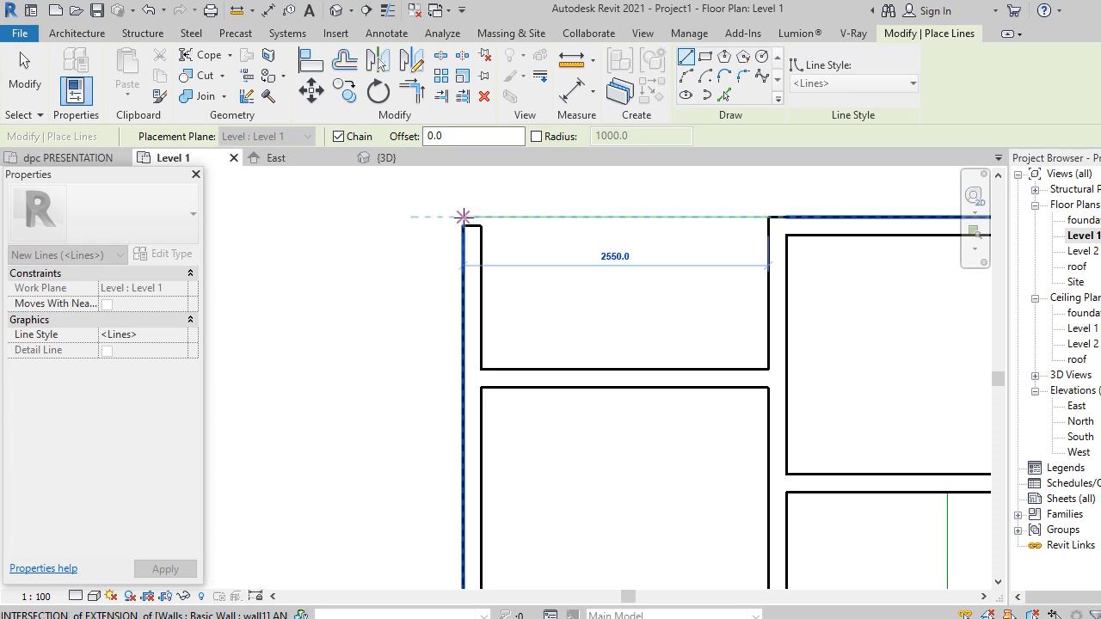
{"action": "left_click", "coordinate": [463, 217]}
{"action": "key", "text": "Escape"}
{"action": "key", "text": "Escape"}
Extend the left exterior wall's upper end to the new model line.
{"action": "left_click", "coordinate": [475, 238]}
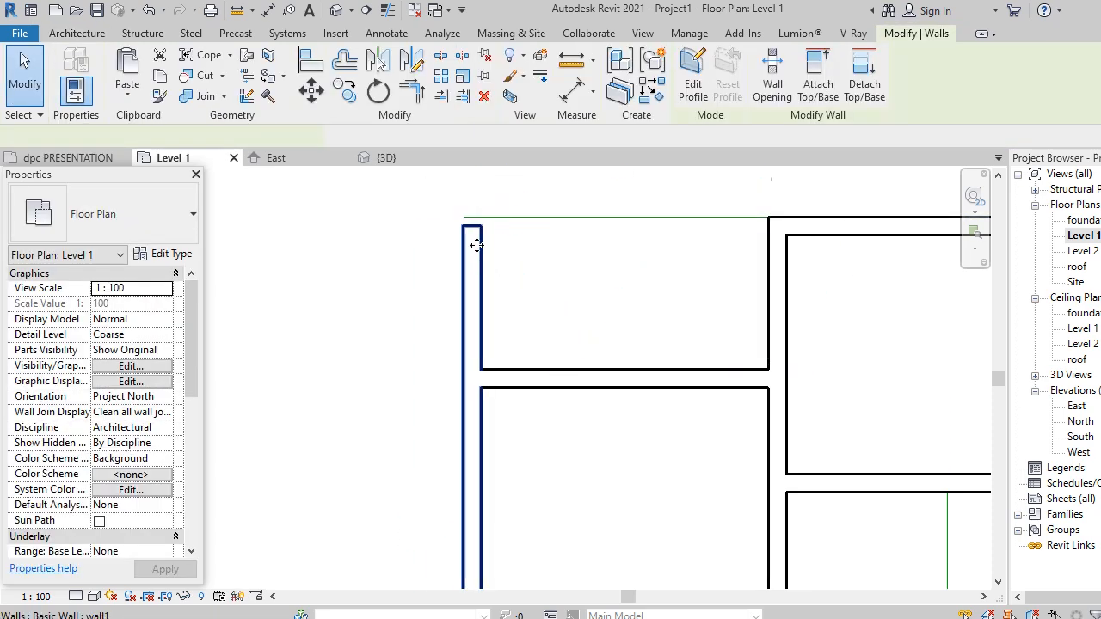
{"action": "left_click_drag", "start_coordinate": [475, 230], "coordinate": [472, 218]}
{"action": "key", "text": "Escape"}
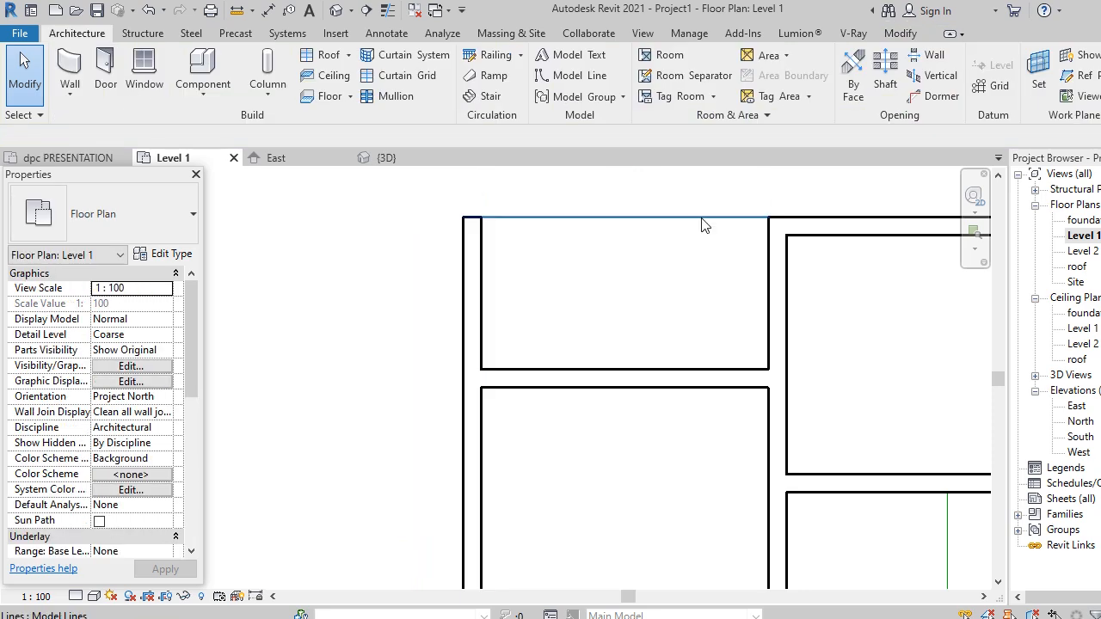
Copy the top model line down to align with the inner face of the top exterior wall.
{"action": "left_click", "coordinate": [705, 218]}
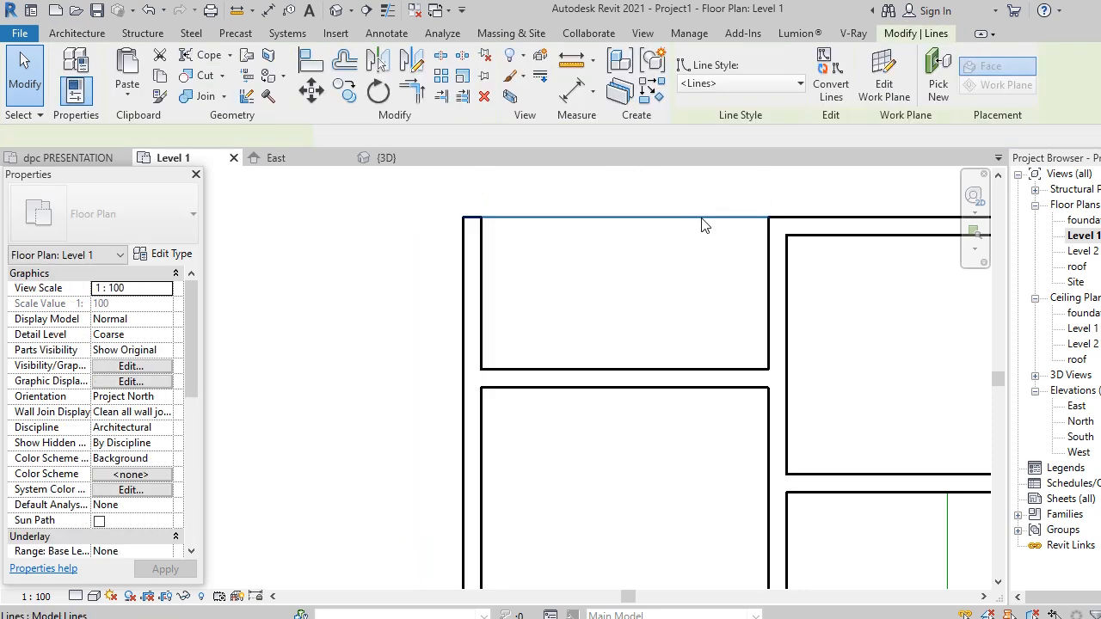
{"action": "left_click", "coordinate": [346, 92]}
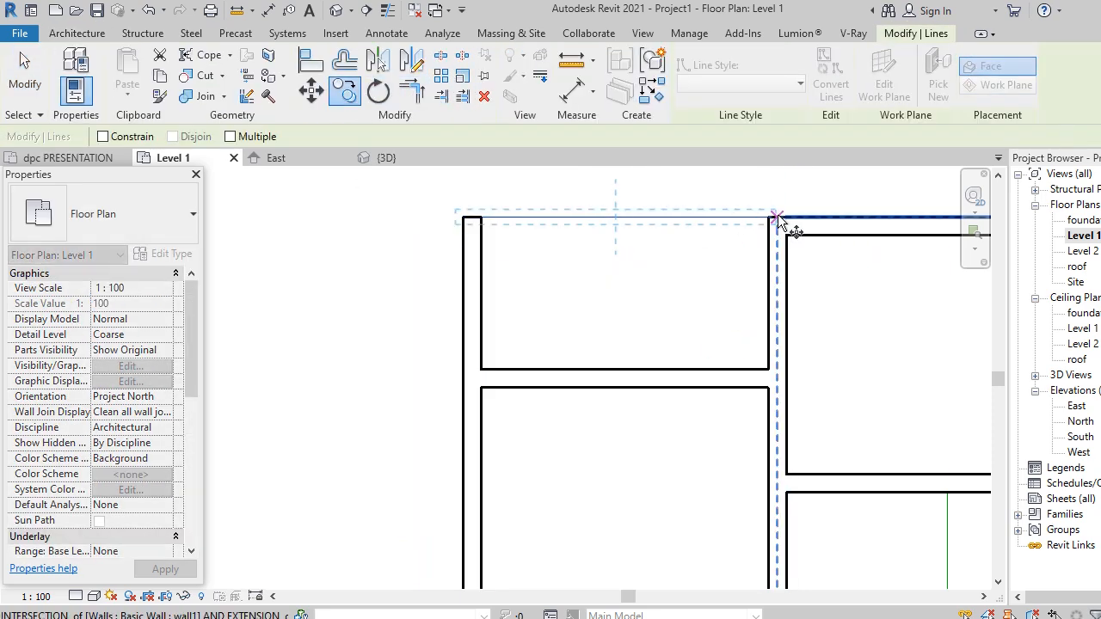
{"action": "left_click", "coordinate": [783, 220]}
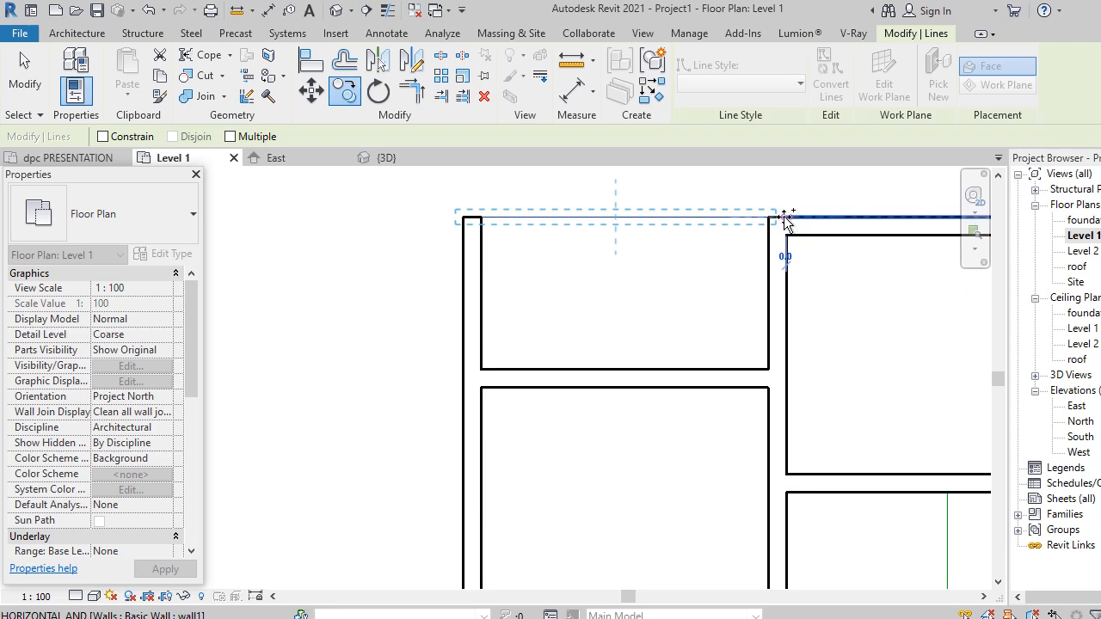
{"action": "left_click", "coordinate": [773, 290]}
{"action": "left_click", "coordinate": [756, 284]}
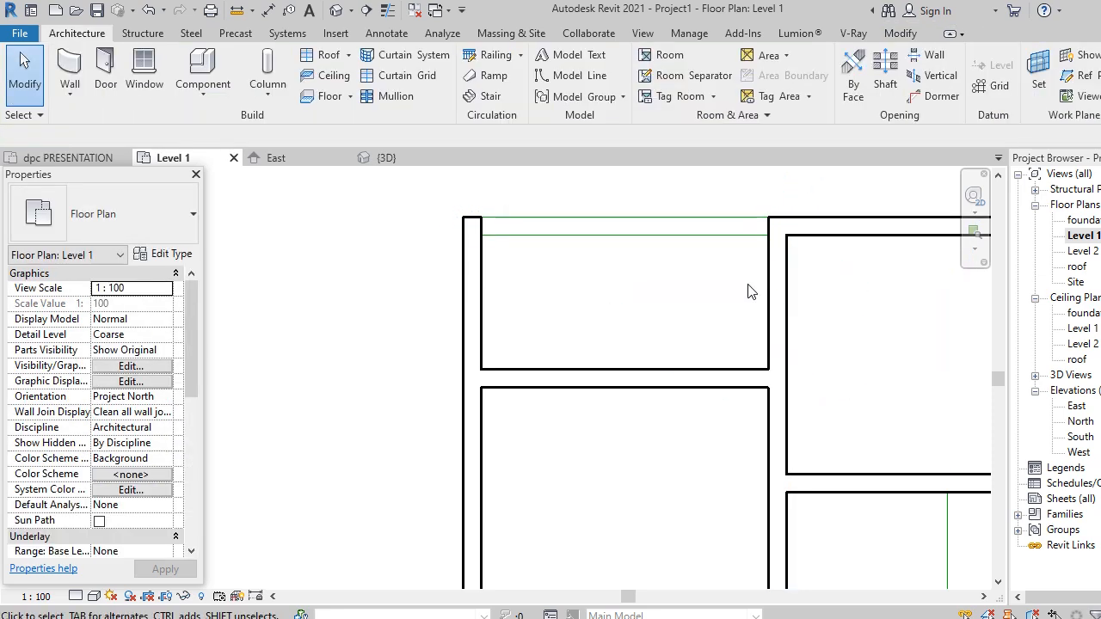
Review the whole Level 1 plan, including the model-line openings at its upper and lower ends.
{"action": "middle_click_drag", "start_coordinate": [748, 284], "coordinate": [557, 262]}
{"action": "scroll", "coordinate": [556, 263], "scroll_direction": "down", "scroll_amount": 5}
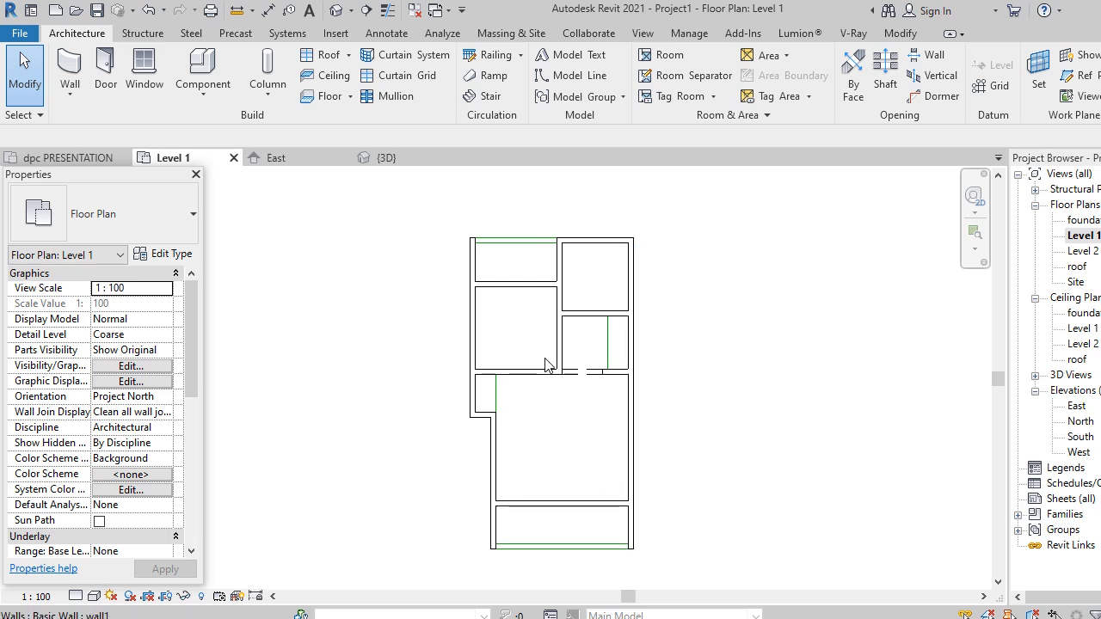
{"action": "scroll", "coordinate": [490, 267], "scroll_direction": "down", "scroll_amount": 1}
{"action": "scroll", "coordinate": [585, 516], "scroll_direction": "up", "scroll_amount": 4}
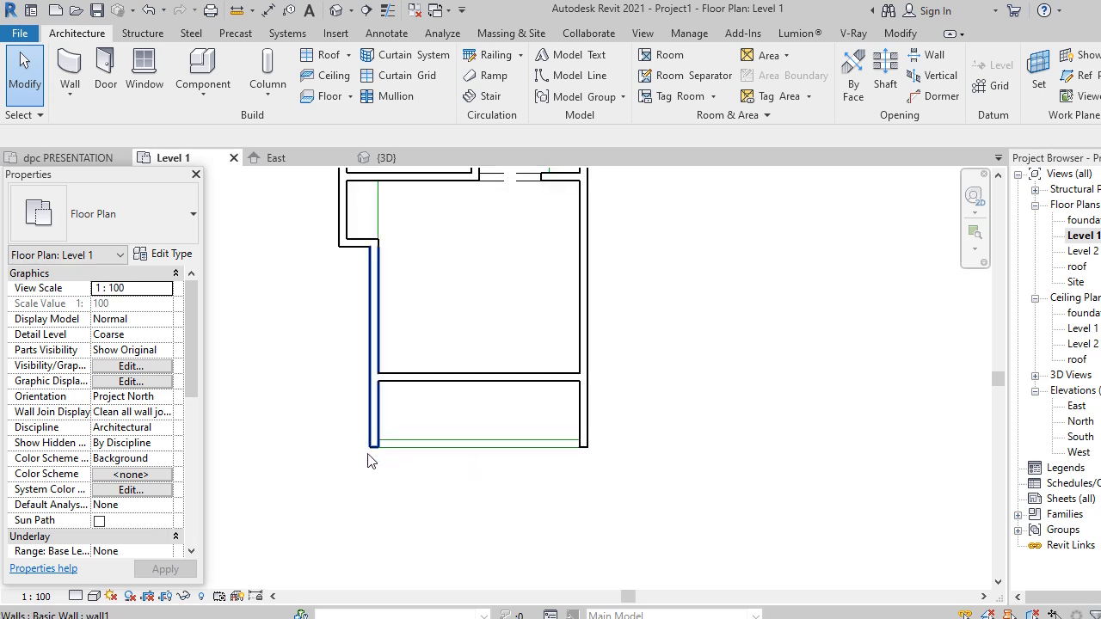
{"action": "scroll", "coordinate": [622, 480], "scroll_direction": "down", "scroll_amount": 3}
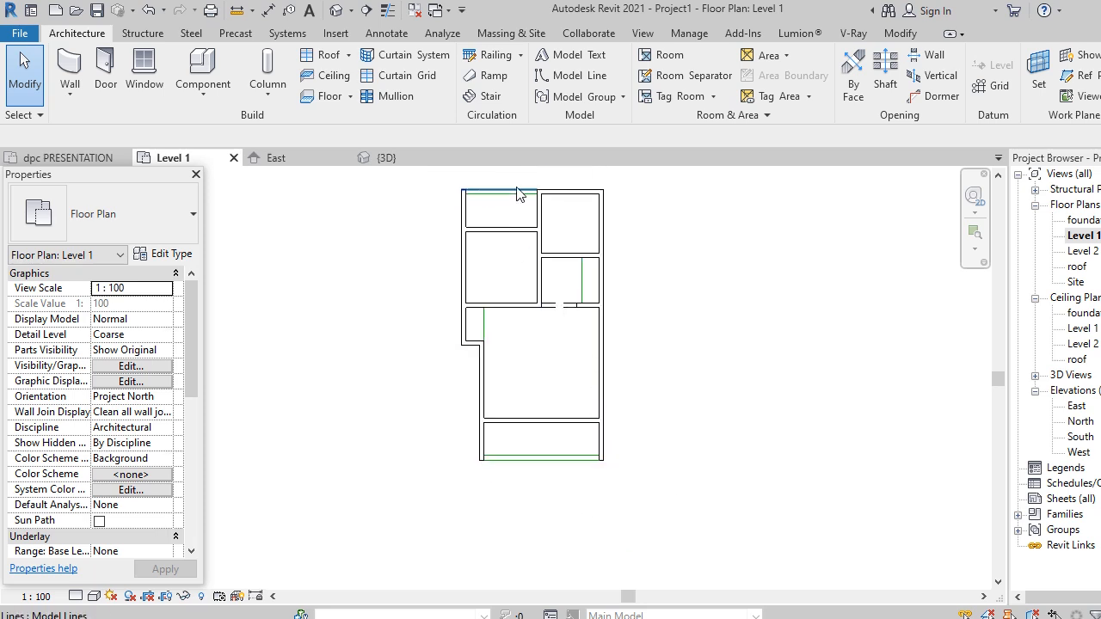
{"action": "scroll", "coordinate": [625, 368], "scroll_direction": "down", "scroll_amount": 1}
{"action": "scroll", "coordinate": [563, 460], "scroll_direction": "up", "scroll_amount": 2}
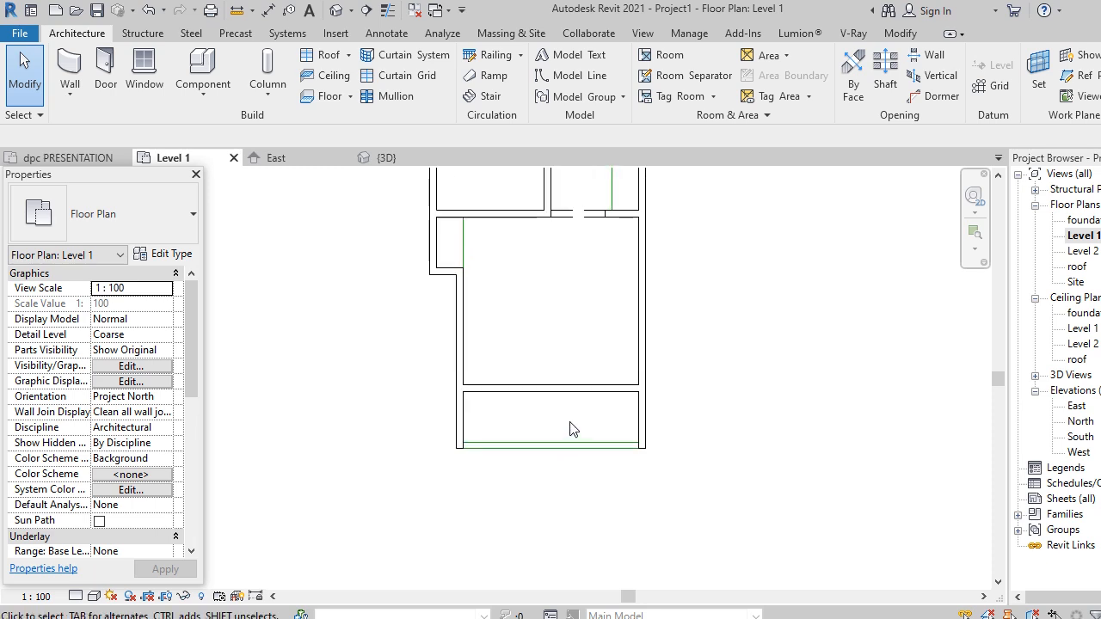
{"action": "scroll", "coordinate": [516, 469], "scroll_direction": "down", "scroll_amount": 2}
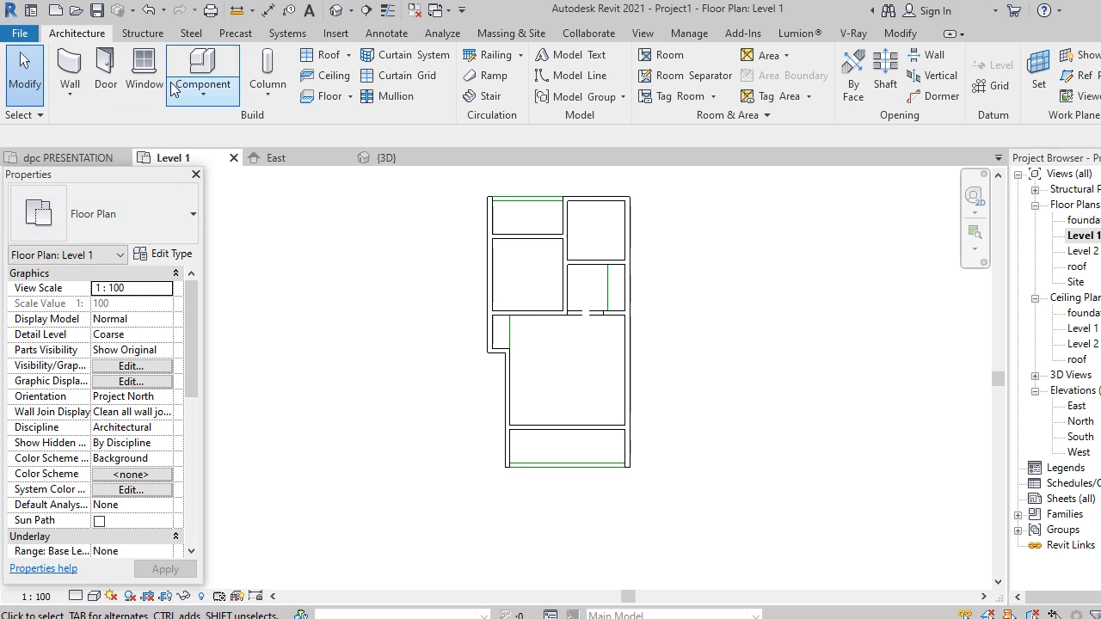
{"action": "left_click", "coordinate": [142, 33]}
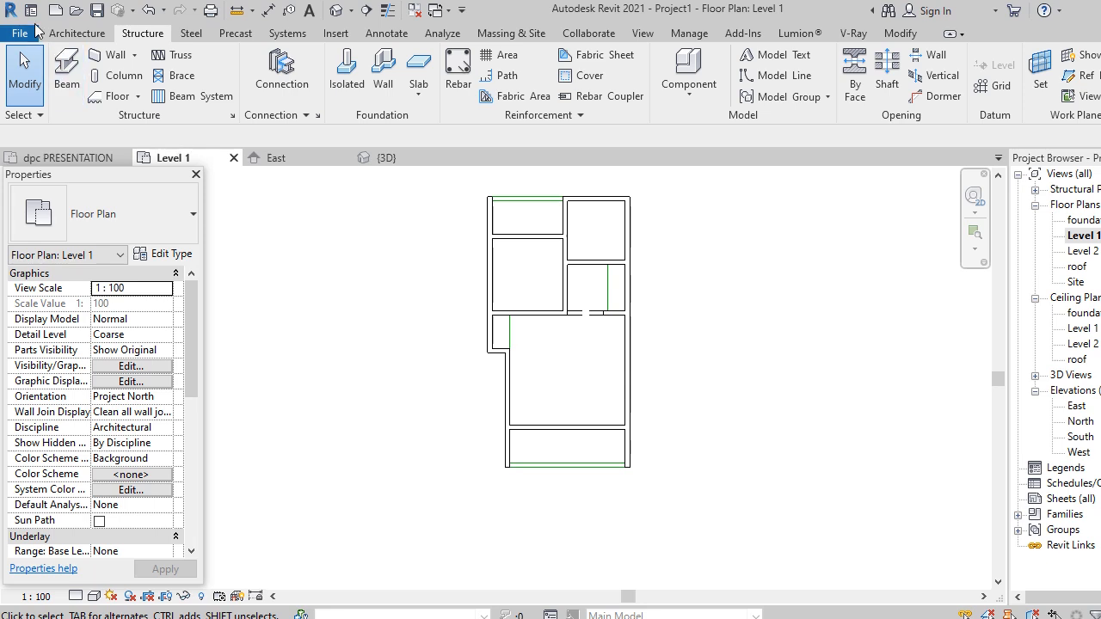
{"action": "left_click", "coordinate": [74, 35]}
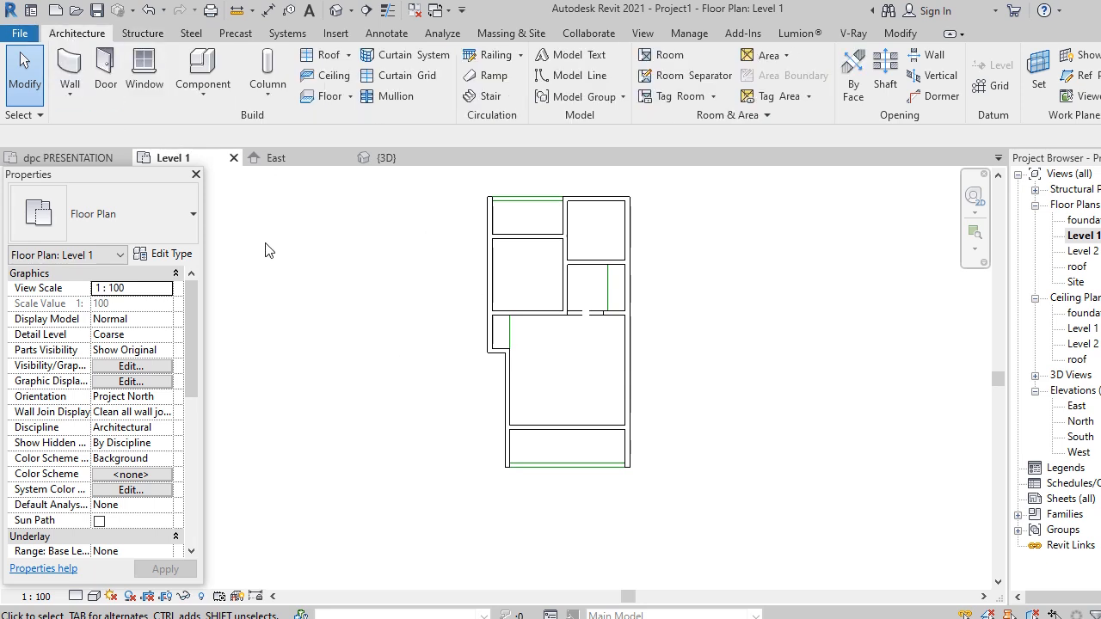
Start the Wall command and save the project as example102 in the Documents folder.
{"action": "left_click", "coordinate": [73, 93]}
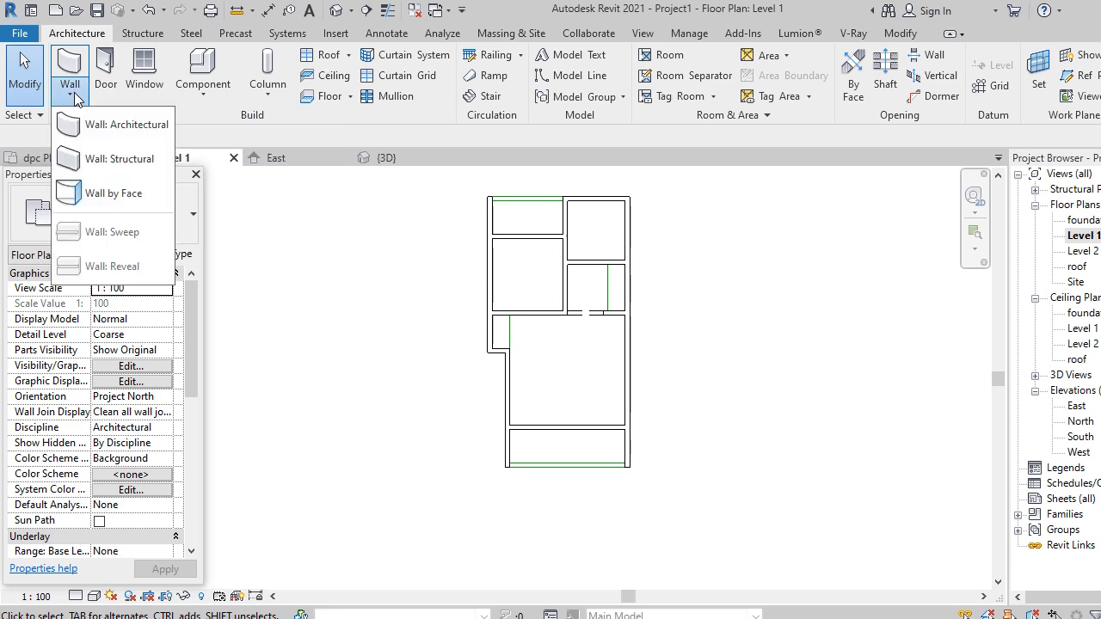
{"action": "left_click", "coordinate": [112, 152]}
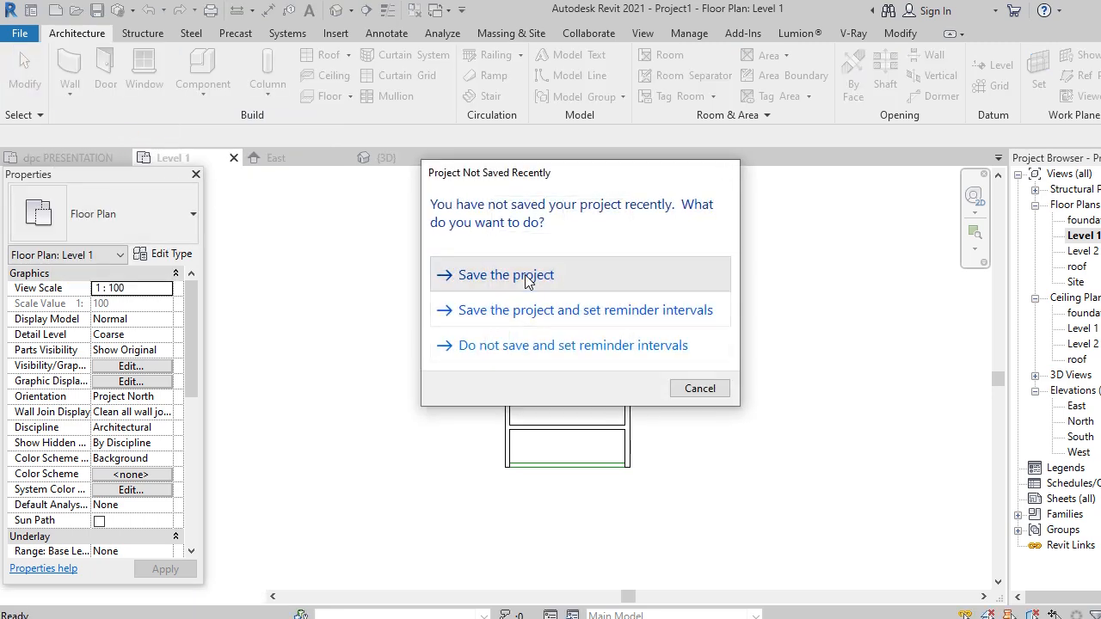
{"action": "left_click", "coordinate": [528, 275]}
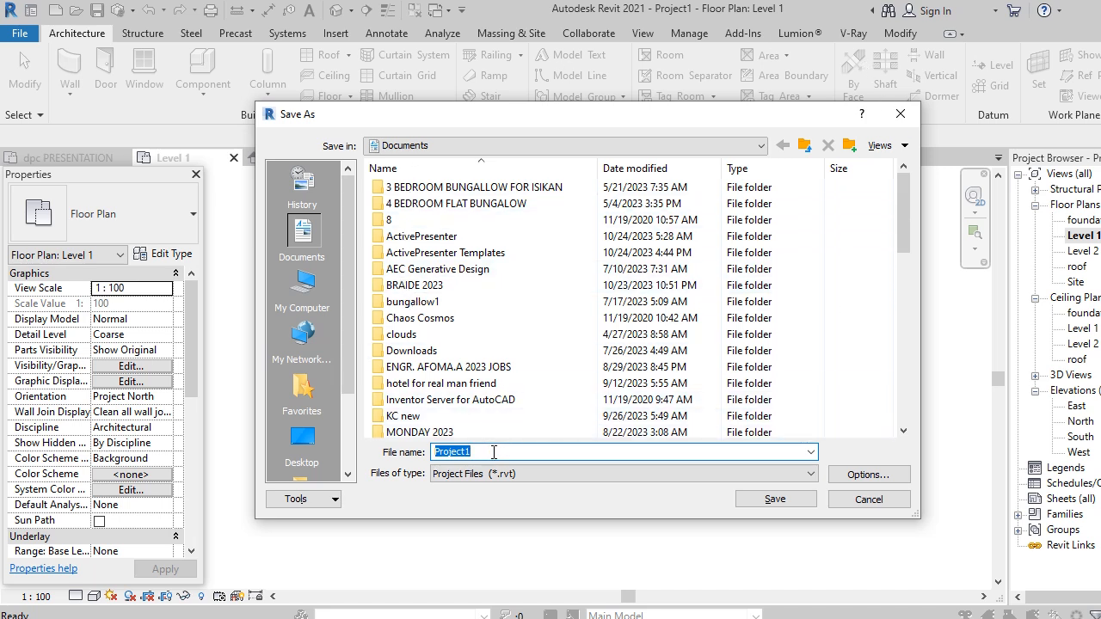
{"action": "type", "text": "example"}
{"action": "type", "text": "102"}
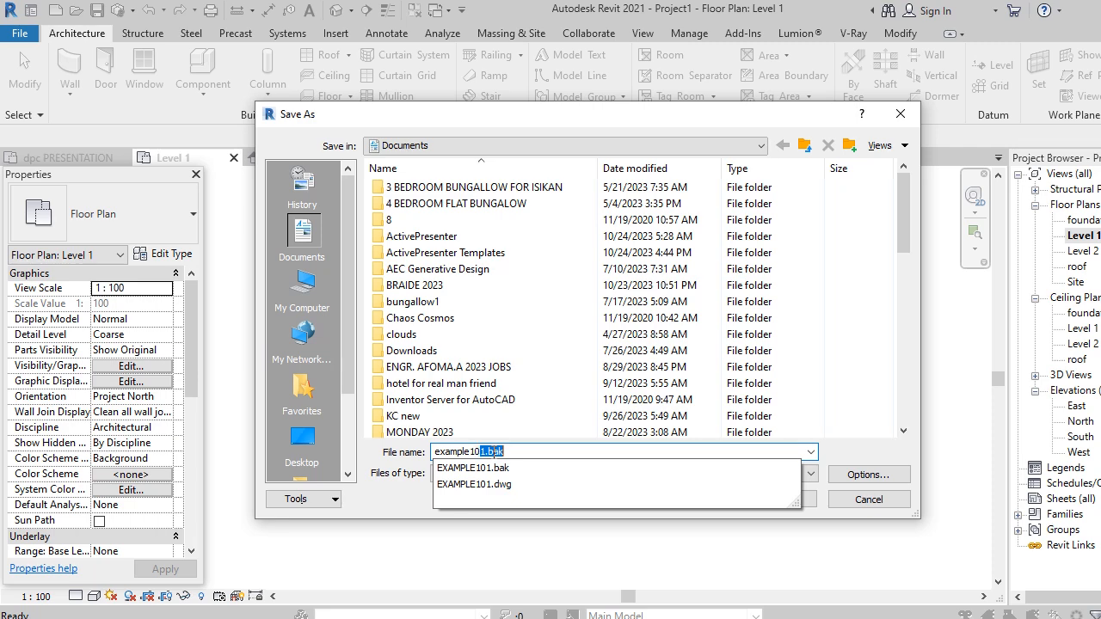
{"action": "left_click", "coordinate": [775, 499]}
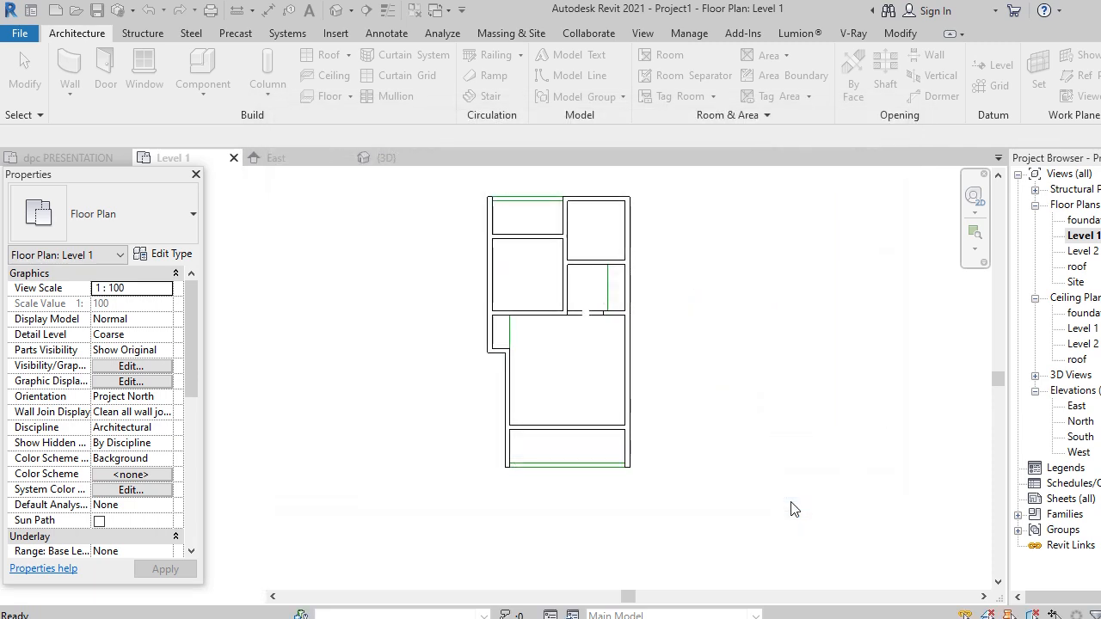
Duplicate the wall1 type as a new basic wall type named beams.
{"action": "key", "text": "w"}
{"action": "key", "text": "a"}
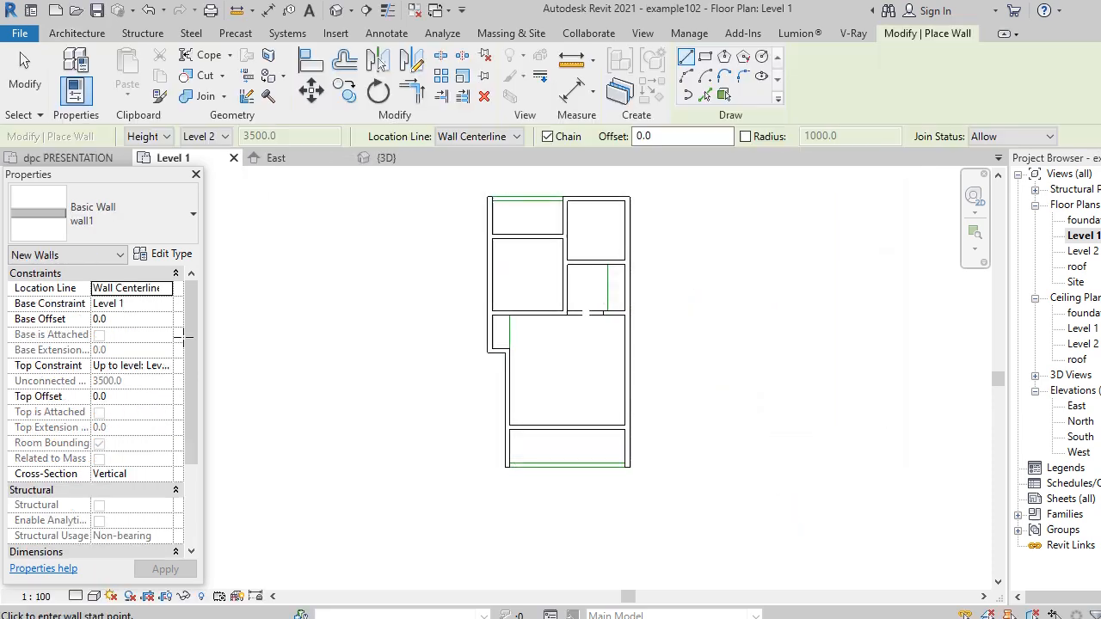
{"action": "left_click", "coordinate": [168, 255]}
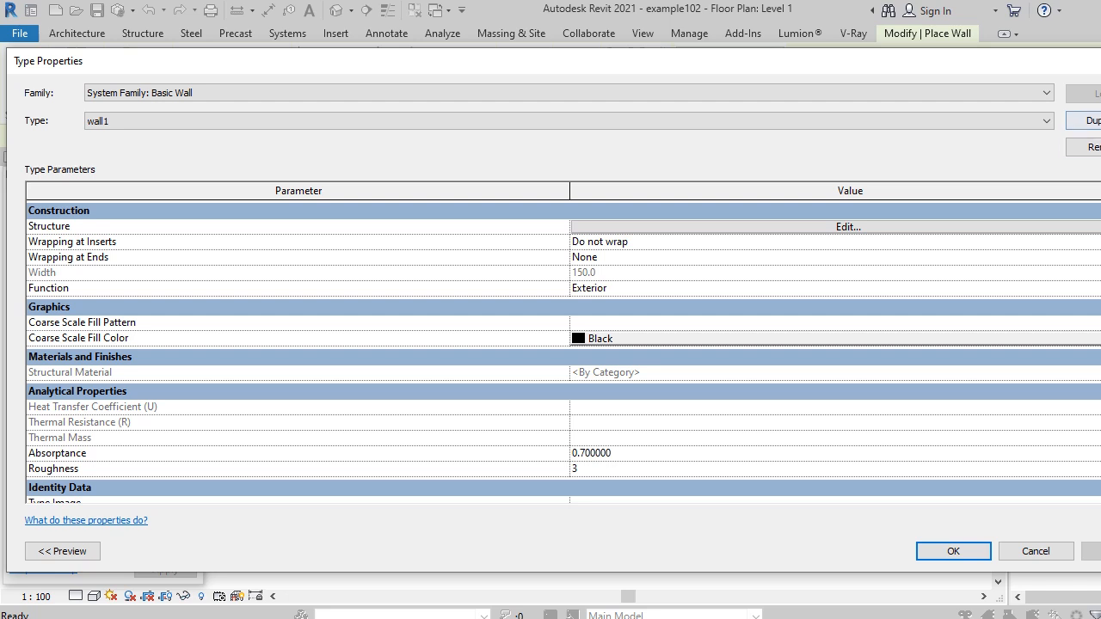
{"action": "left_click", "coordinate": [1086, 120]}
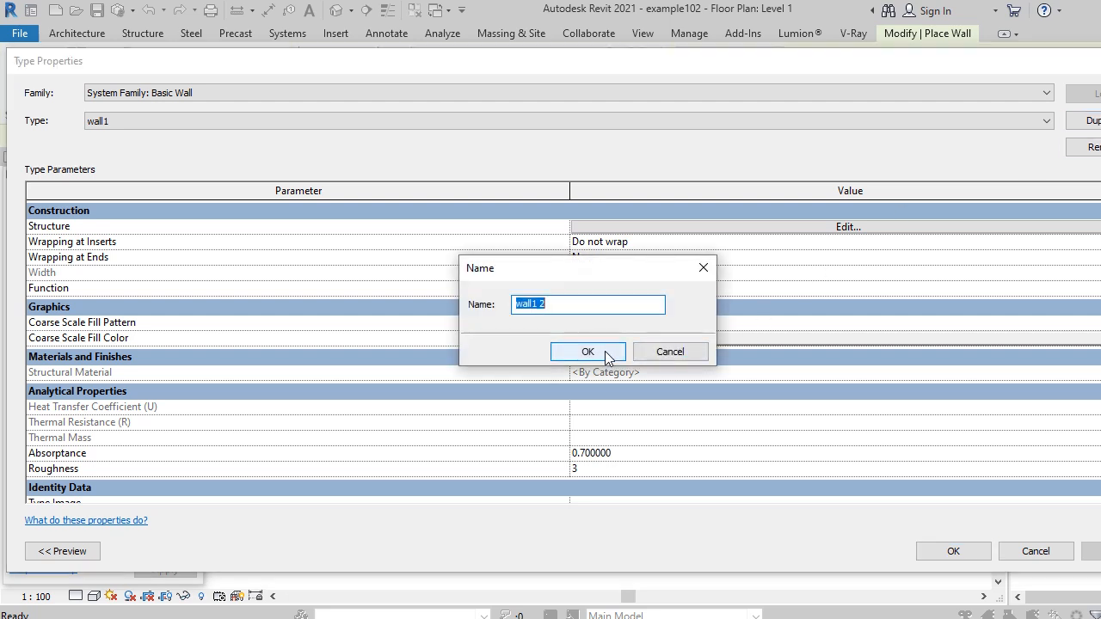
{"action": "type", "text": "beams"}
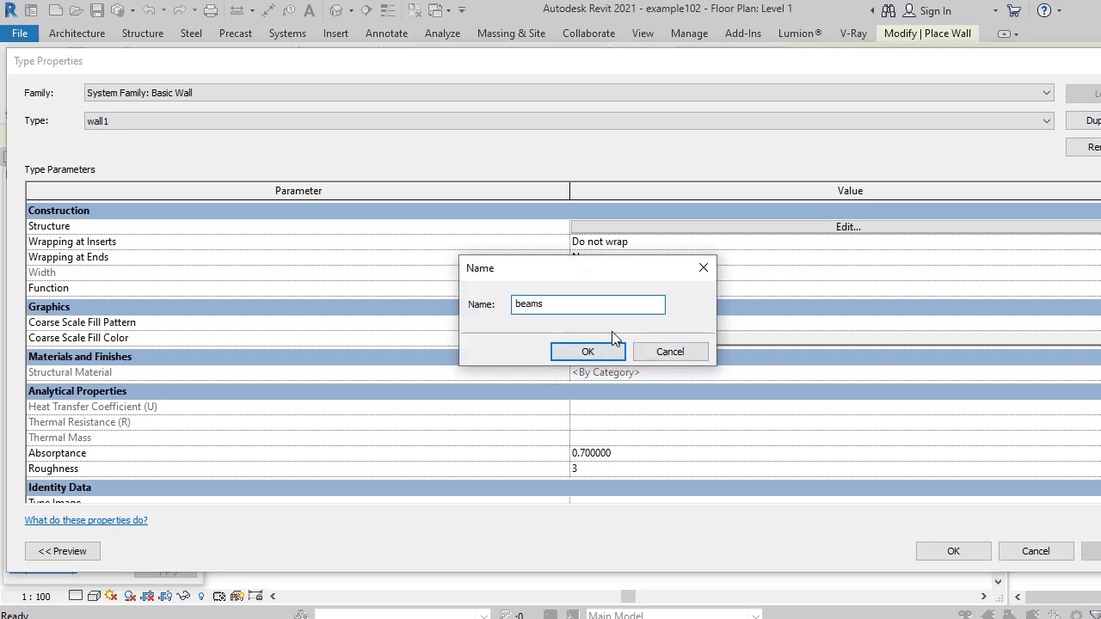
{"action": "key", "text": "Return"}
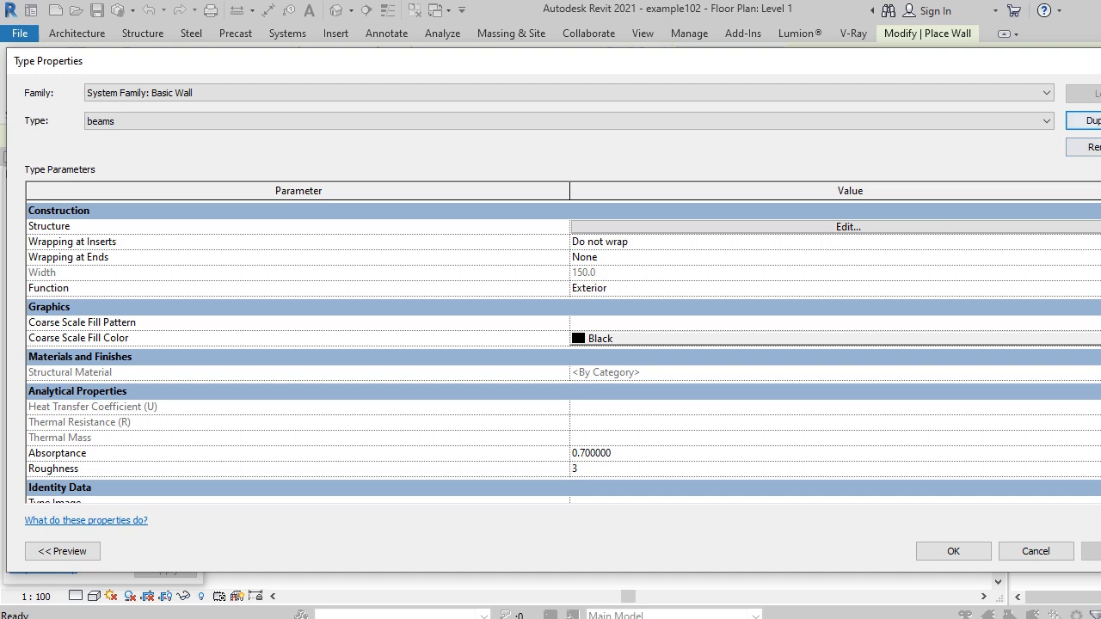
{"action": "left_click", "coordinate": [953, 551]}
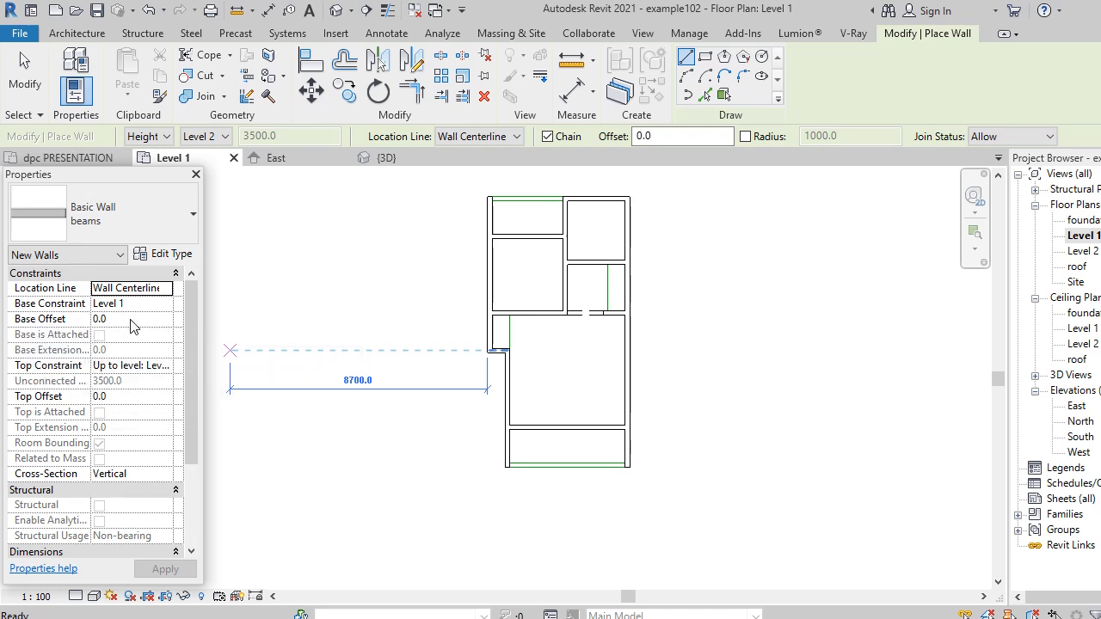
Set the new beams wall to an unconnected top with a height of 600 and a base offset of 2900.
{"action": "left_click", "coordinate": [169, 370]}
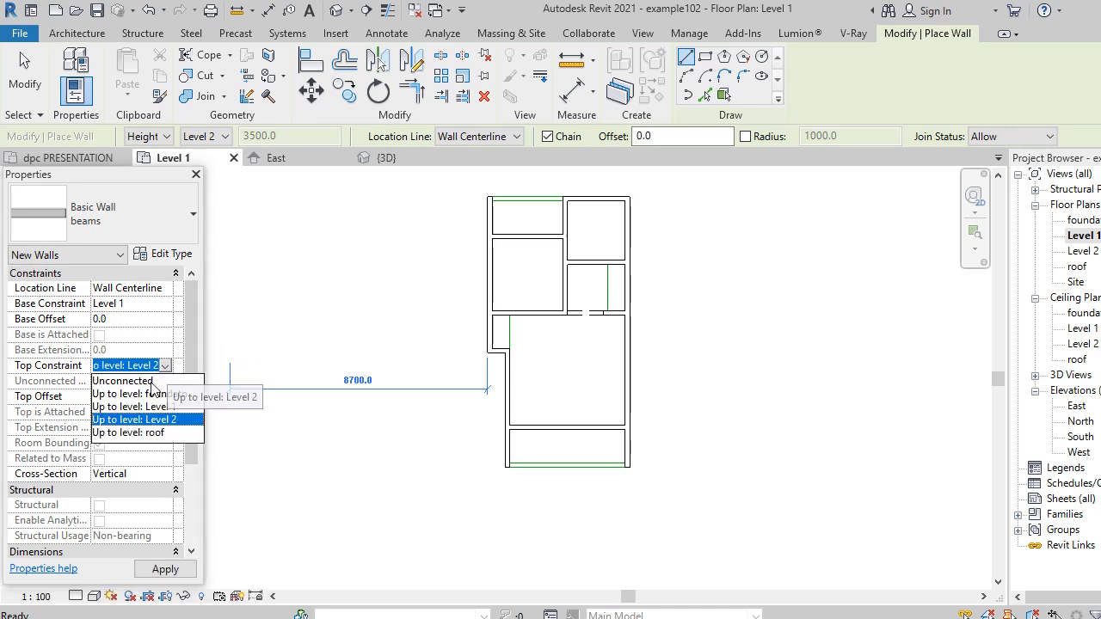
{"action": "left_click", "coordinate": [129, 381]}
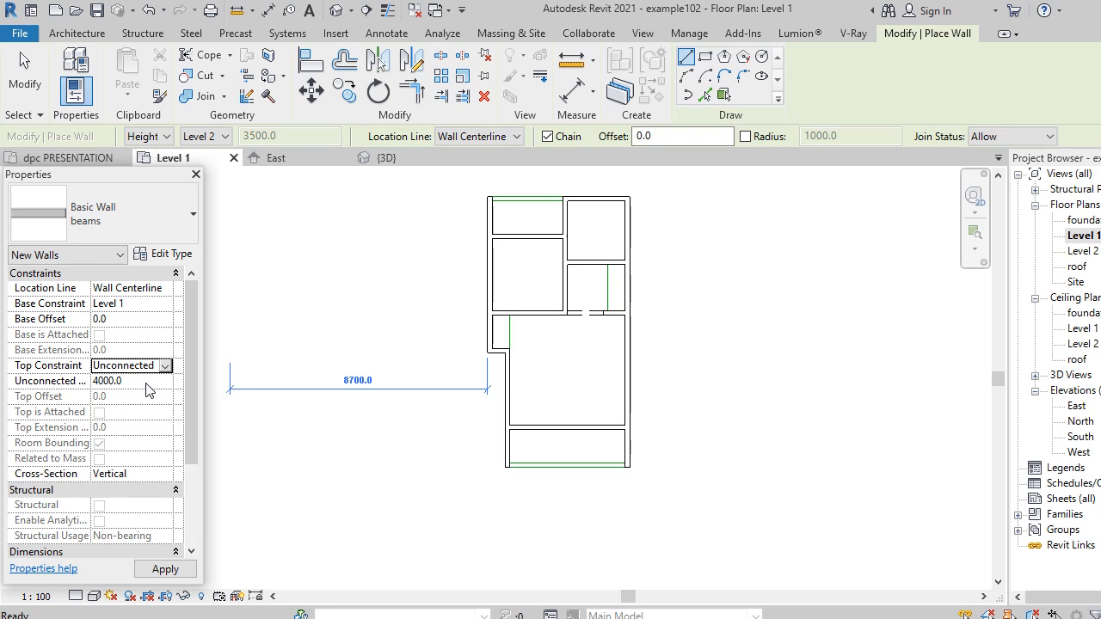
{"action": "left_click", "coordinate": [146, 381]}
{"action": "left_click", "coordinate": [138, 319]}
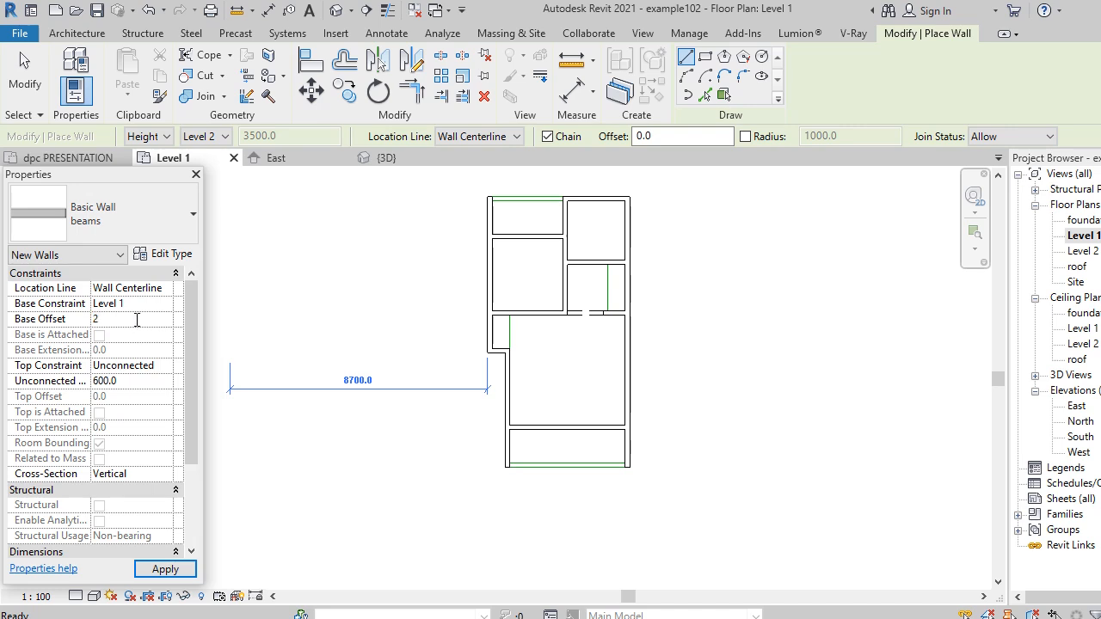
Change the location line of the new beams wall to Finish Face: Exterior.
{"action": "scroll", "coordinate": [491, 472], "scroll_direction": "up", "scroll_amount": 5}
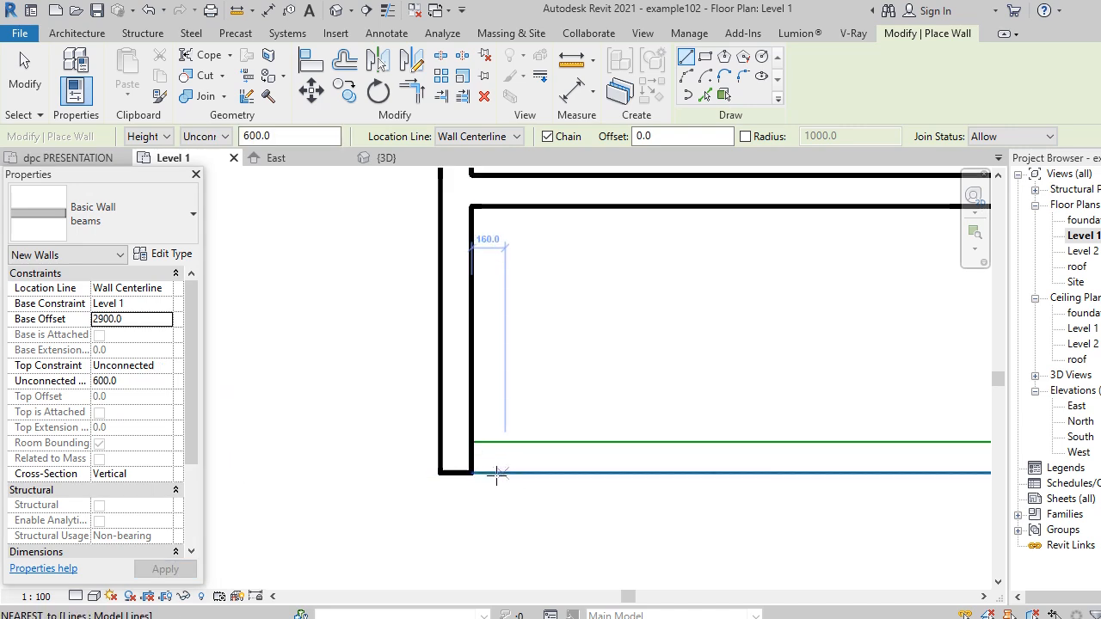
{"action": "scroll", "coordinate": [377, 464], "scroll_direction": "down", "scroll_amount": 4}
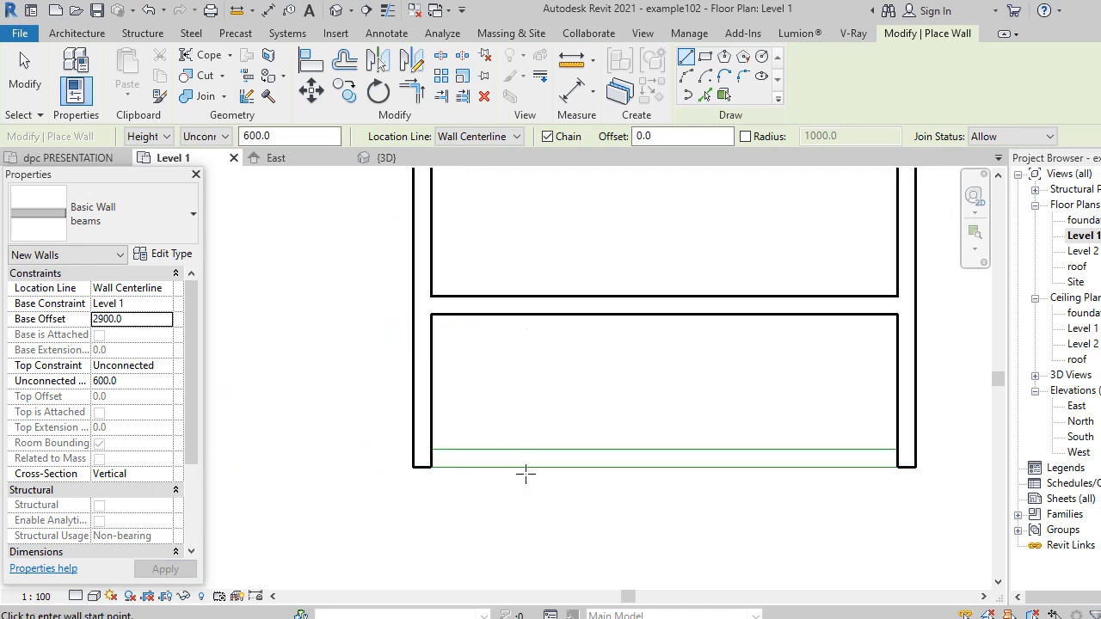
{"action": "scroll", "coordinate": [433, 462], "scroll_direction": "up", "scroll_amount": 5}
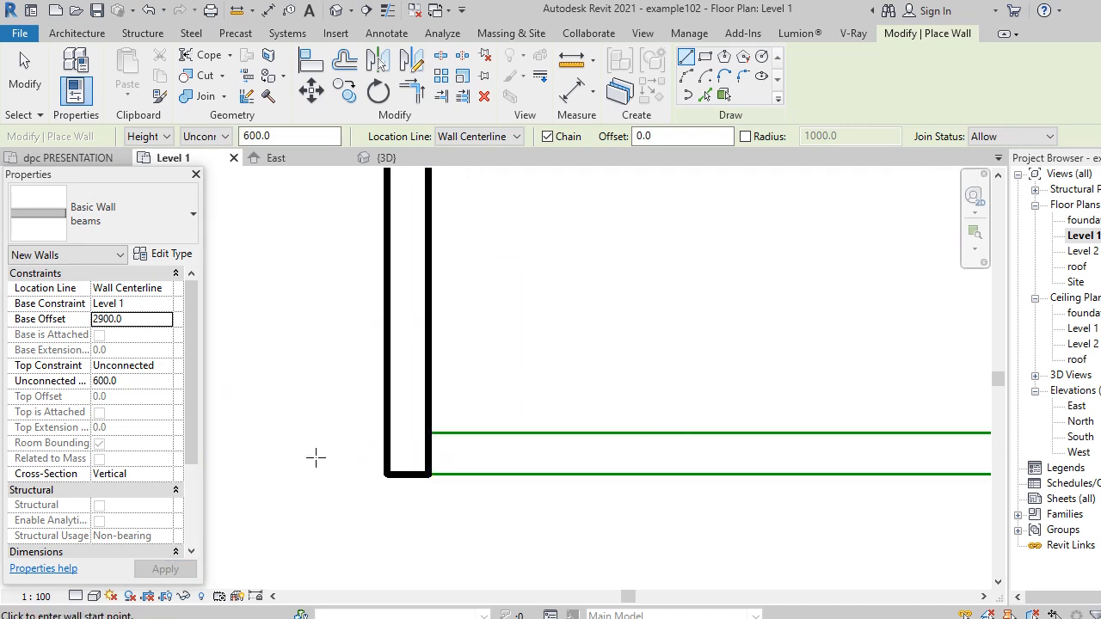
{"action": "scroll", "coordinate": [327, 454], "scroll_direction": "down", "scroll_amount": 2}
{"action": "scroll", "coordinate": [397, 458], "scroll_direction": "up", "scroll_amount": 2}
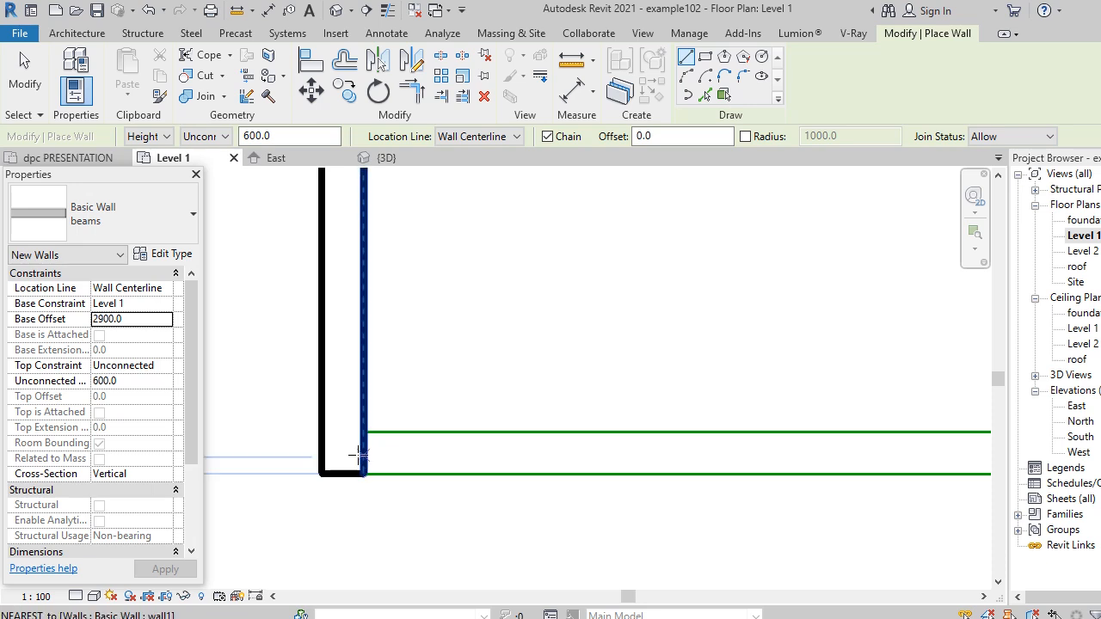
{"action": "scroll", "coordinate": [380, 454], "scroll_direction": "down", "scroll_amount": 2}
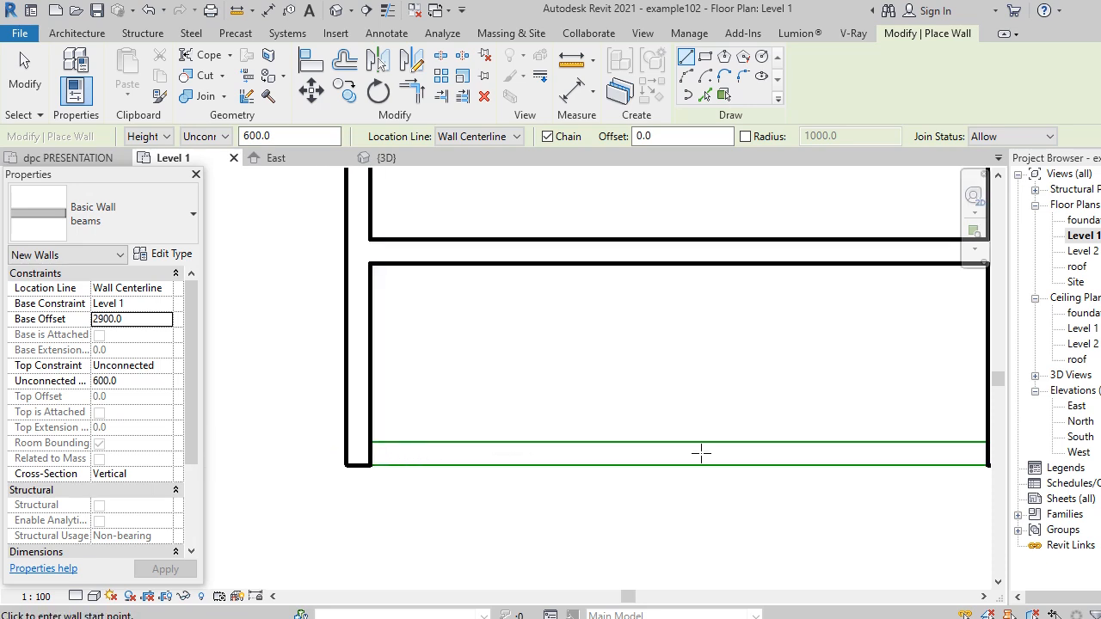
{"action": "scroll", "coordinate": [280, 443], "scroll_direction": "down", "scroll_amount": 1}
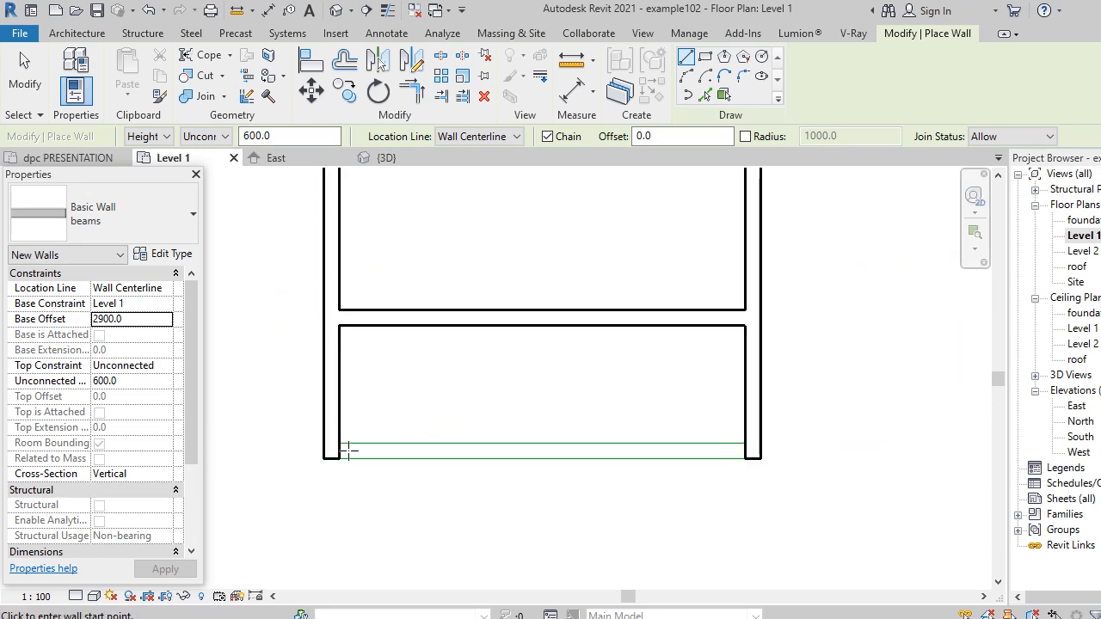
{"action": "scroll", "coordinate": [349, 450], "scroll_direction": "up", "scroll_amount": 1}
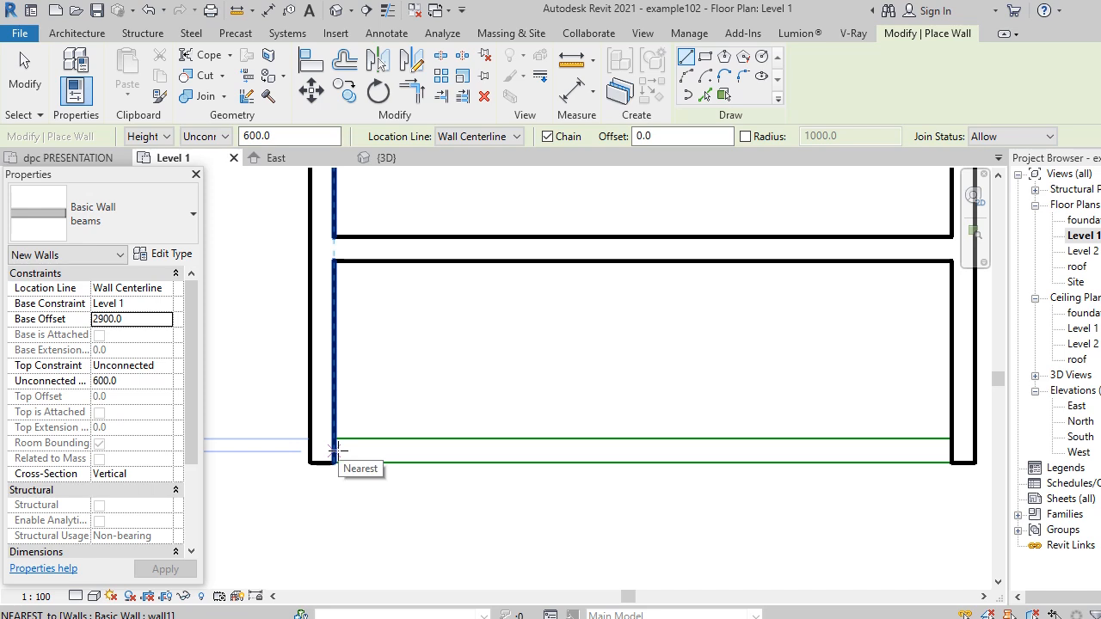
{"action": "scroll", "coordinate": [341, 460], "scroll_direction": "up", "scroll_amount": 1}
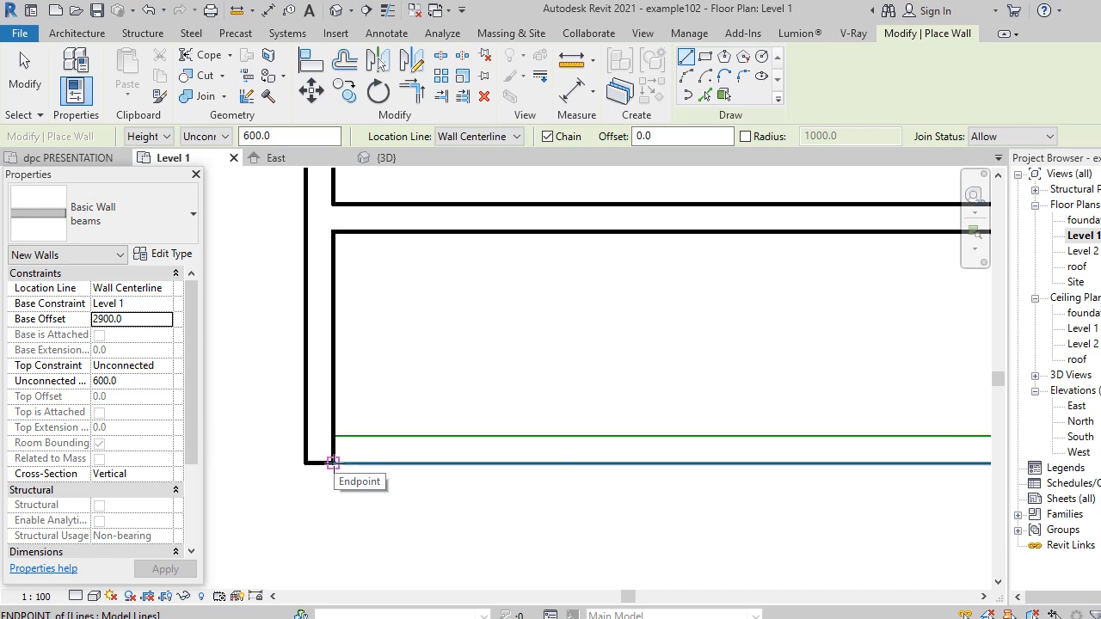
{"action": "left_click", "coordinate": [167, 293]}
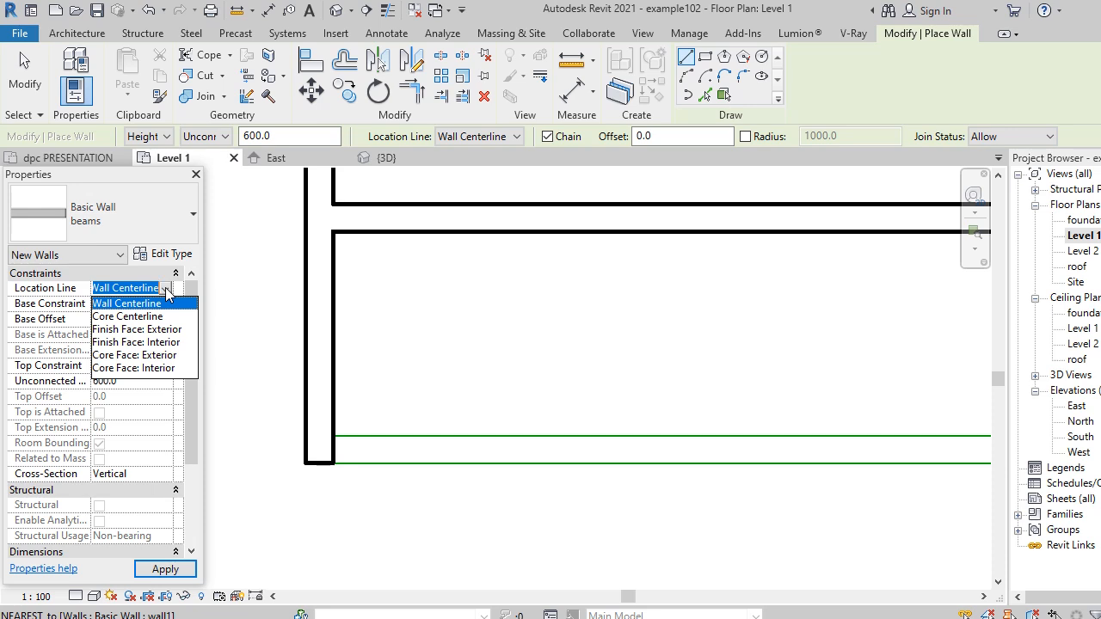
{"action": "left_click", "coordinate": [168, 331]}
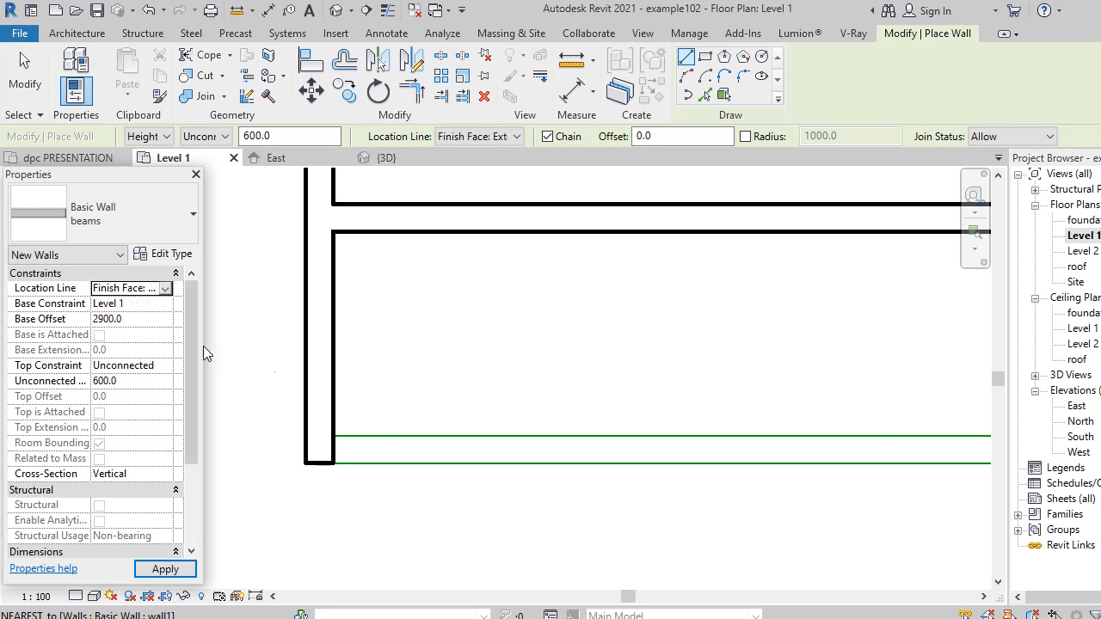
Draw a 3900 mm beam along the outer model line of the lower opening, between the two side walls.
{"action": "left_click", "coordinate": [332, 463]}
{"action": "scroll", "coordinate": [297, 472], "scroll_direction": "down", "scroll_amount": 4}
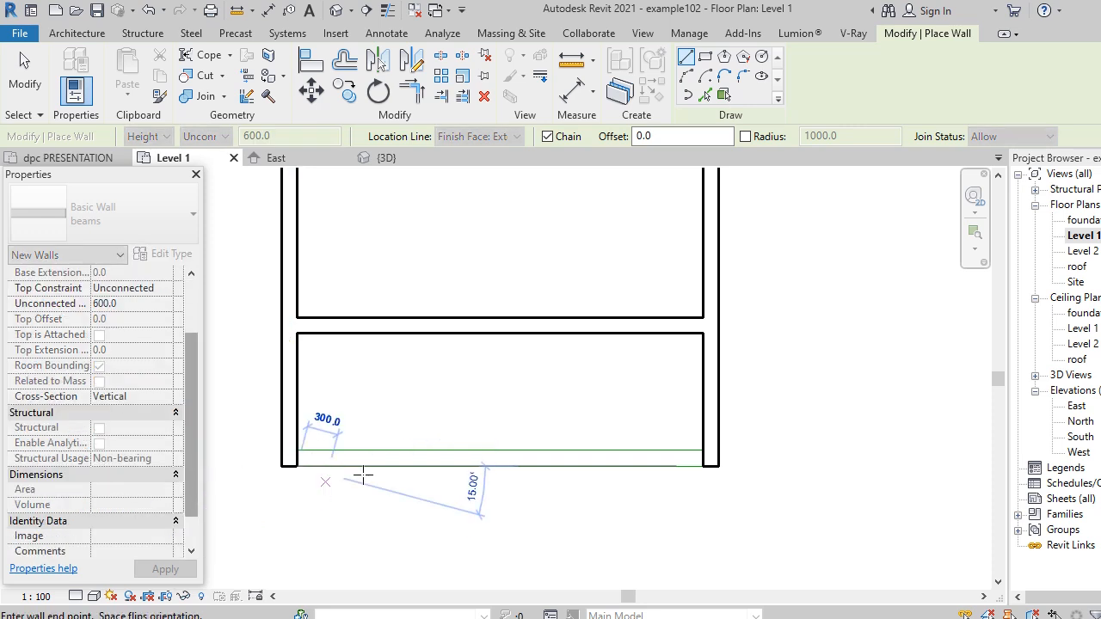
{"action": "scroll", "coordinate": [364, 473], "scroll_direction": "up", "scroll_amount": 3}
{"action": "scroll", "coordinate": [607, 466], "scroll_direction": "up", "scroll_amount": 1}
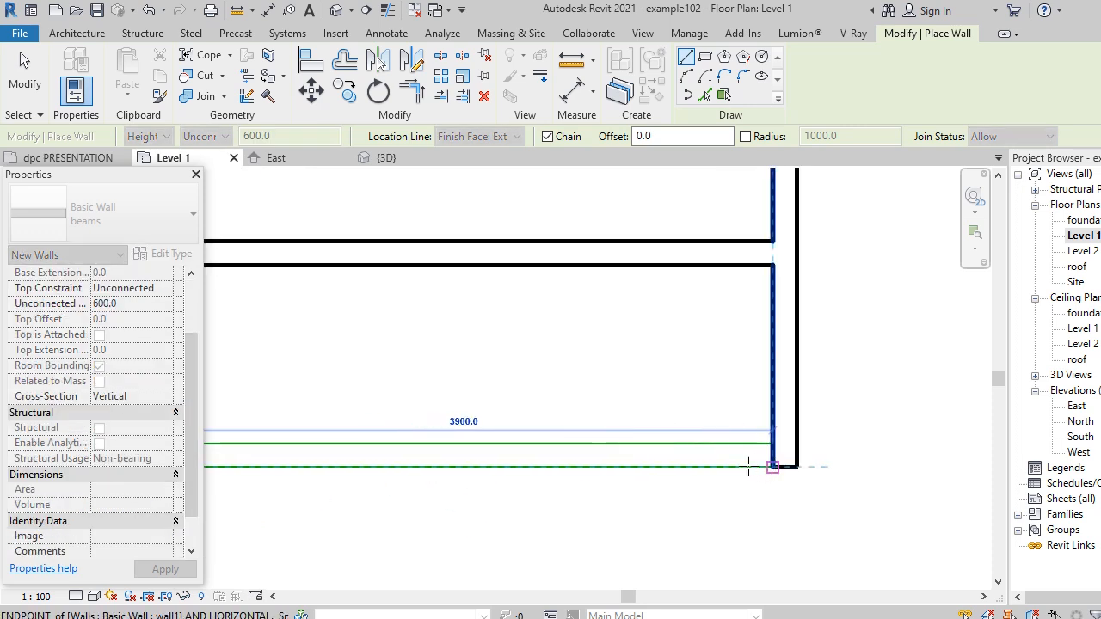
{"action": "left_click", "coordinate": [749, 466]}
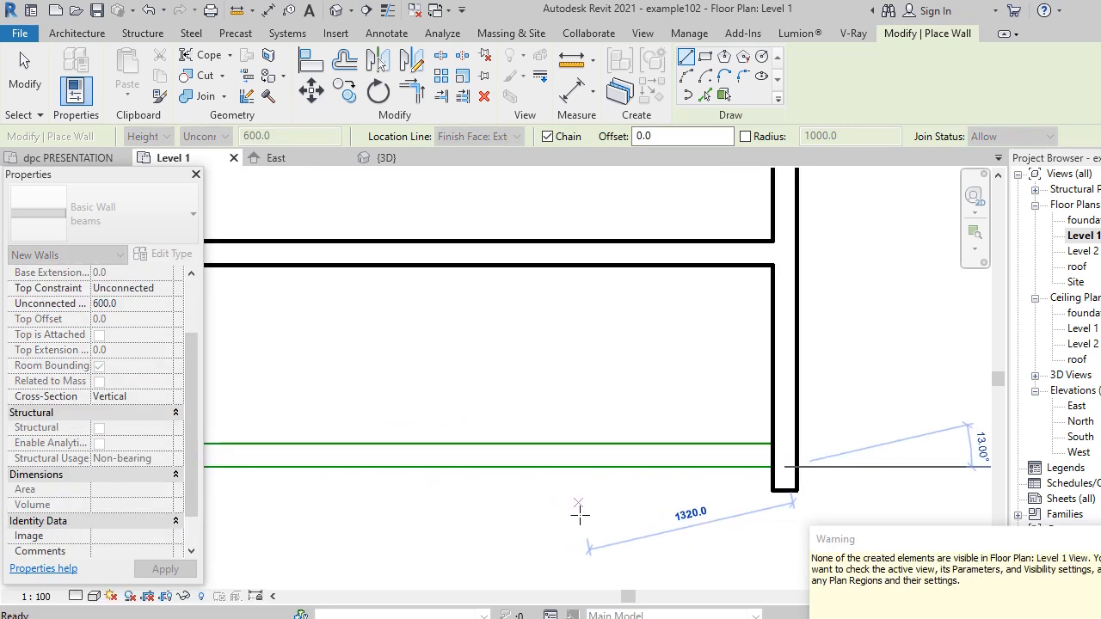
{"action": "key", "text": "Escape"}
Draw a beam along the outer model line of the upper-left opening, between its two side walls.
{"action": "scroll", "coordinate": [568, 519], "scroll_direction": "down", "scroll_amount": 4}
{"action": "scroll", "coordinate": [473, 258], "scroll_direction": "up", "scroll_amount": 4}
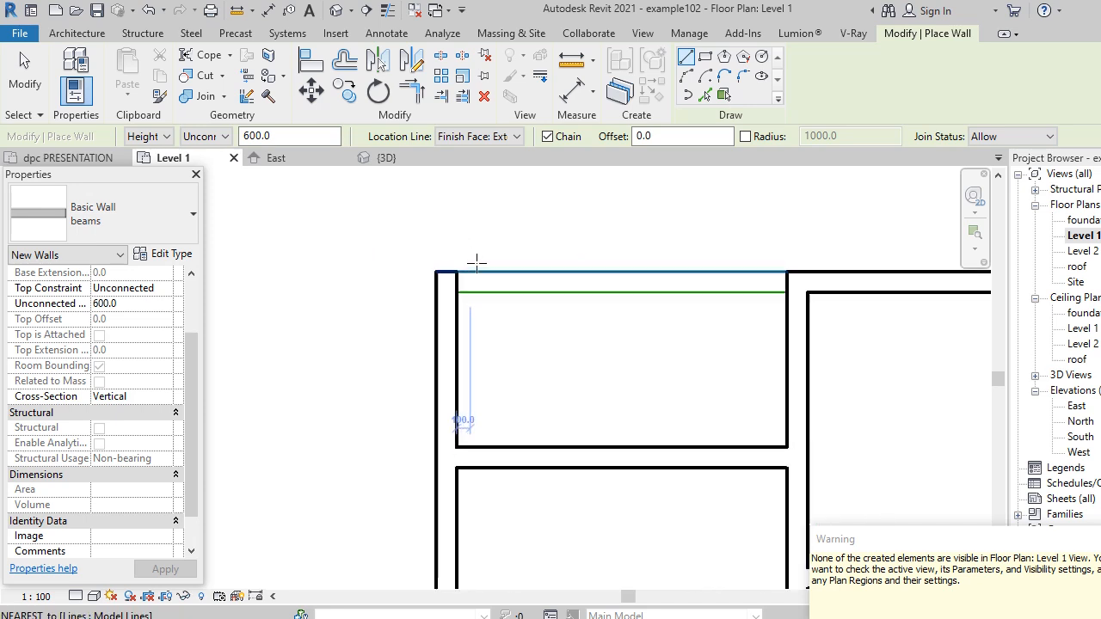
{"action": "left_click", "coordinate": [453, 272]}
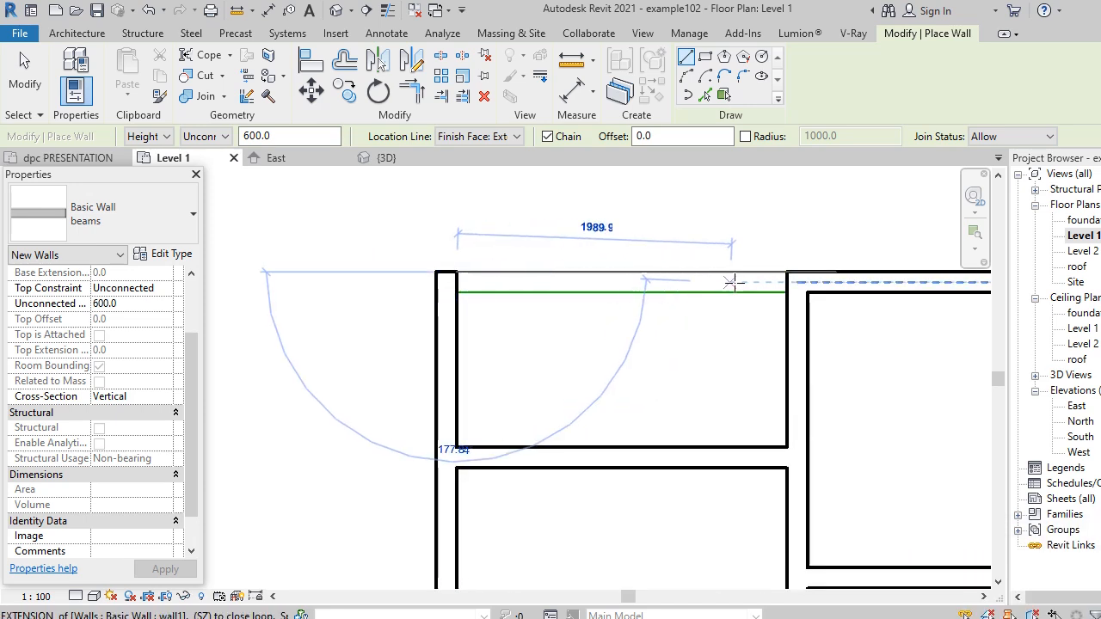
{"action": "left_click", "coordinate": [787, 273]}
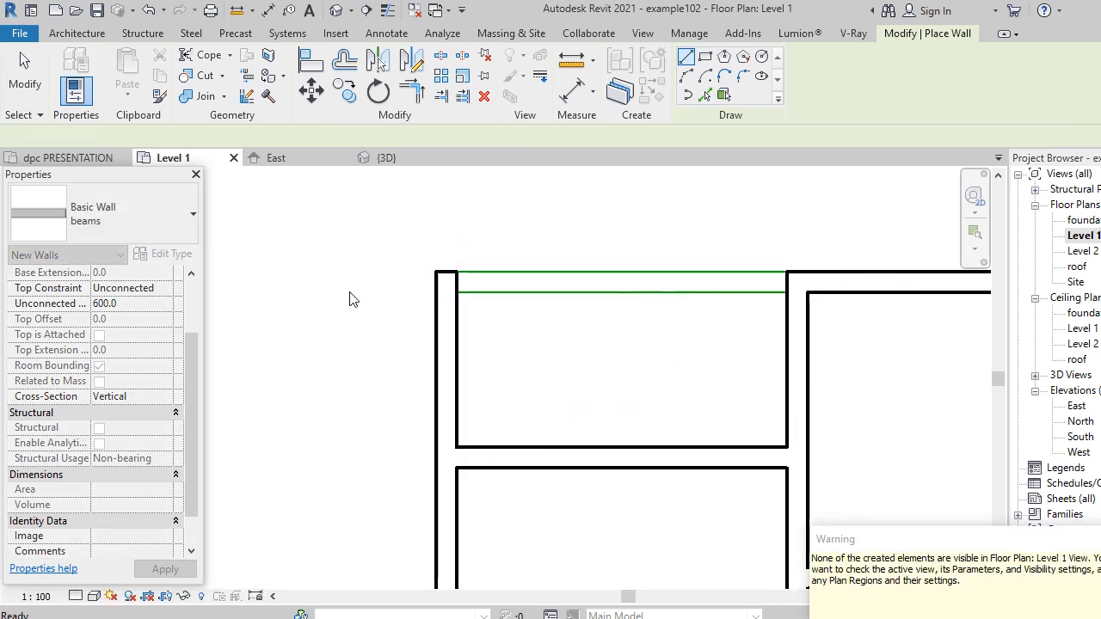
{"action": "scroll", "coordinate": [349, 299], "scroll_direction": "down", "scroll_amount": 5}
{"action": "scroll", "coordinate": [430, 478], "scroll_direction": "up", "scroll_amount": 2}
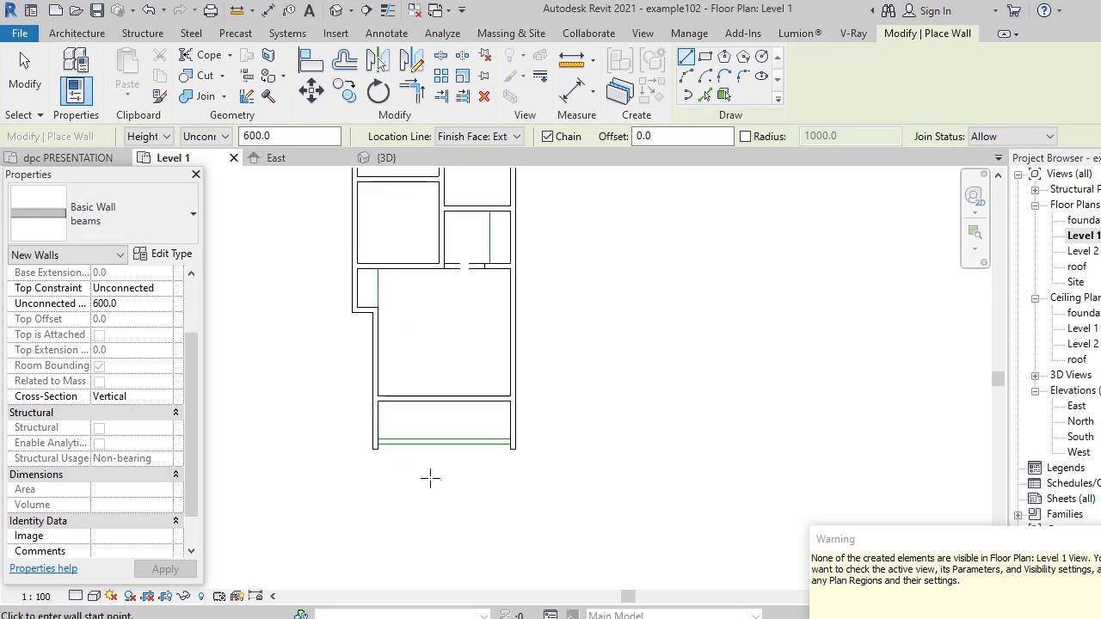
{"action": "scroll", "coordinate": [430, 478], "scroll_direction": "up", "scroll_amount": 1}
{"action": "key", "text": "Escape"}
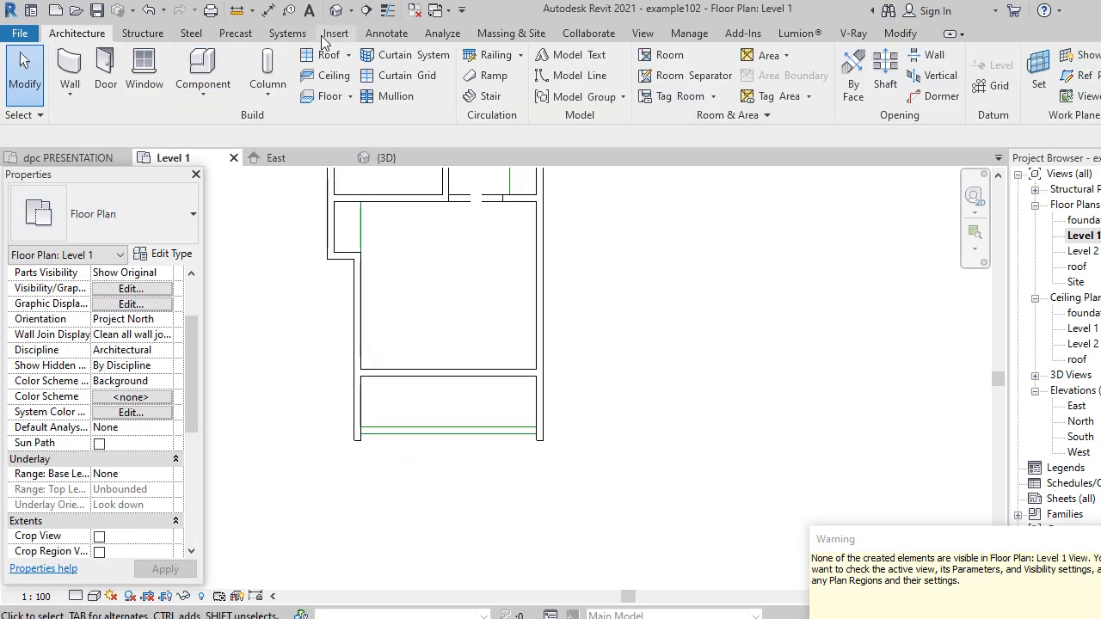
Inspect the beams over the openings in the 3D view.
{"action": "left_click", "coordinate": [336, 10]}
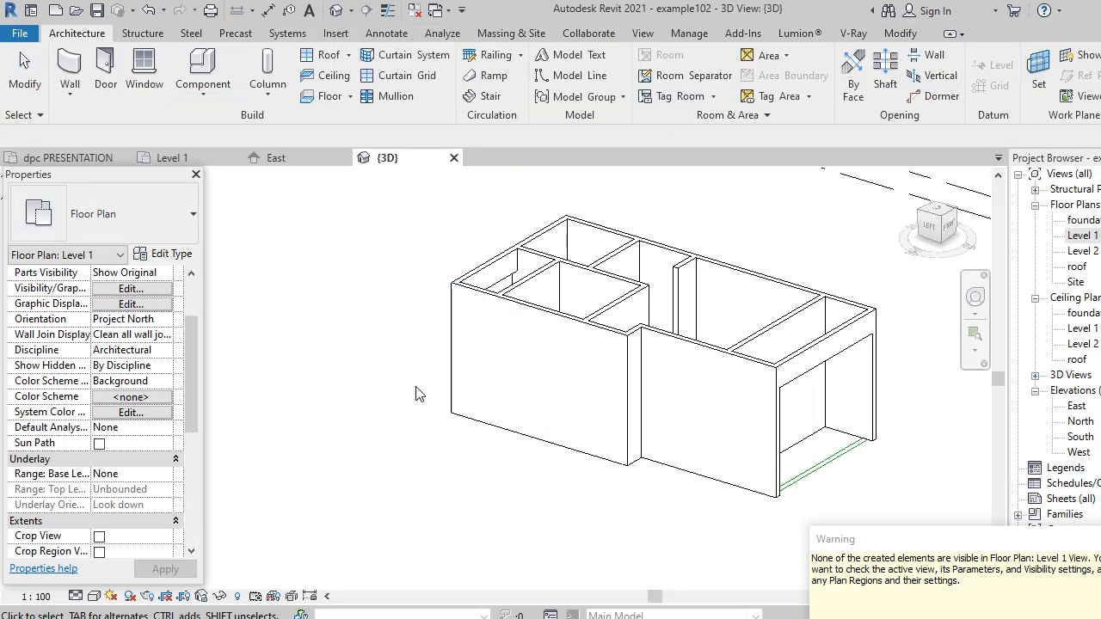
{"action": "scroll", "coordinate": [361, 393], "scroll_direction": "down", "scroll_amount": 2}
{"action": "scroll", "coordinate": [747, 413], "scroll_direction": "up", "scroll_amount": 2}
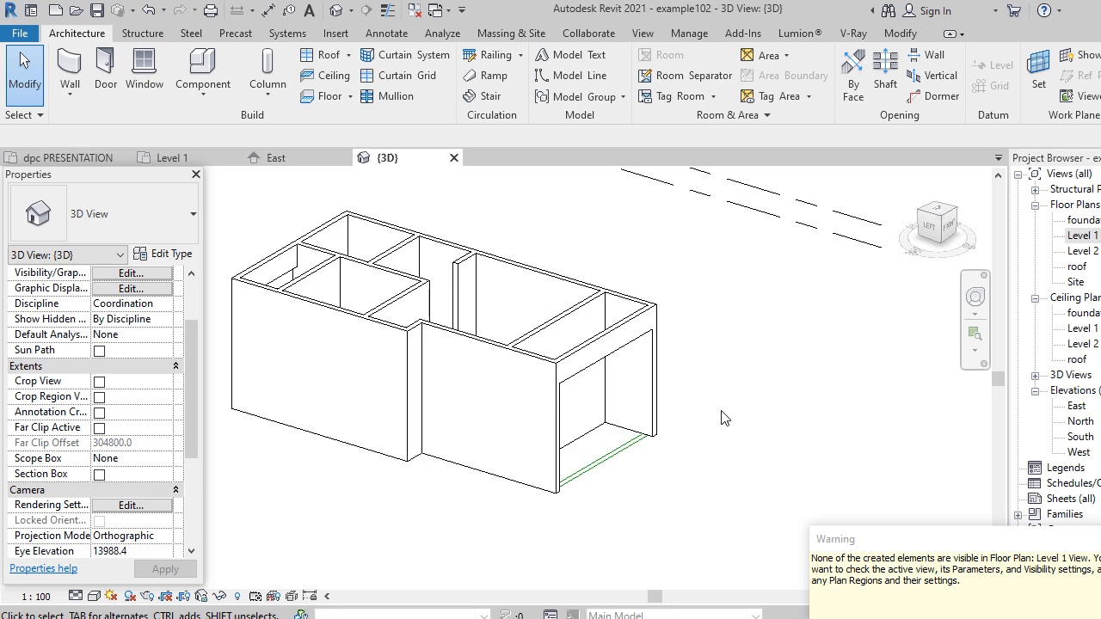
{"action": "scroll", "coordinate": [725, 418], "scroll_direction": "down", "scroll_amount": 2}
{"action": "middle_click_drag", "start_coordinate": [661, 437], "coordinate": [495, 497], "text": "shift"}
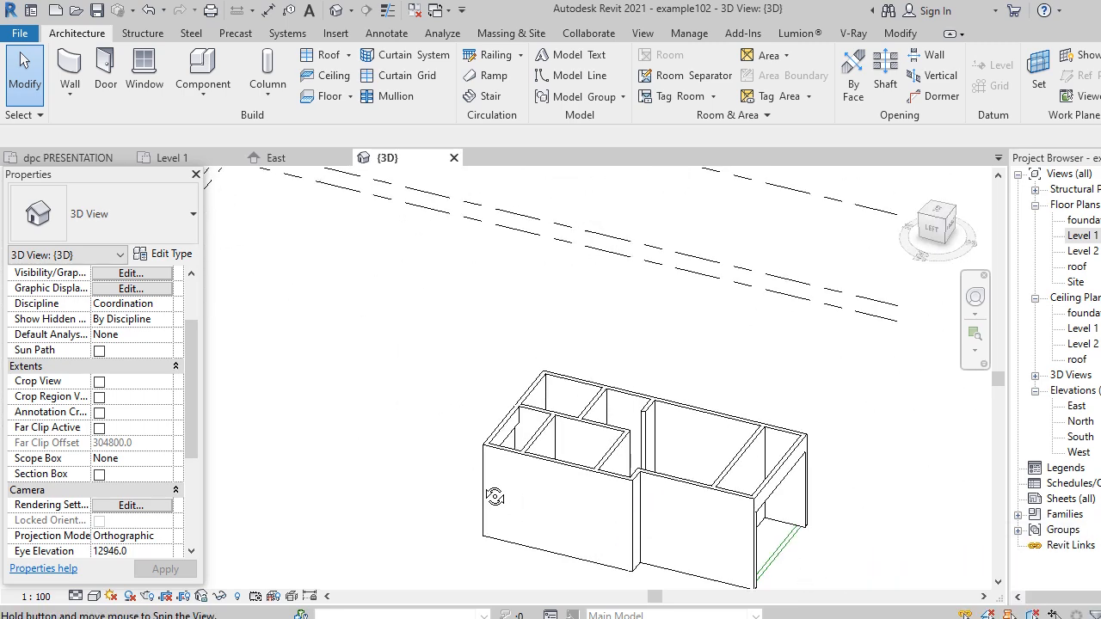
{"action": "scroll", "coordinate": [475, 320], "scroll_direction": "down", "scroll_amount": 5}
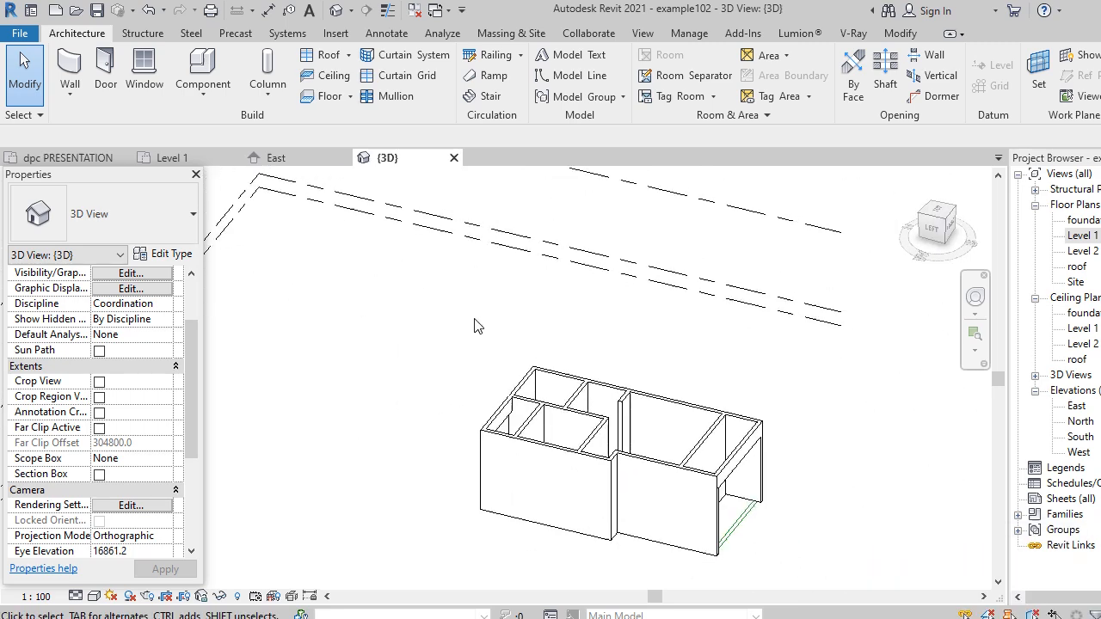
Delete the two misaligned model lines across the lower opening of the Level 1 plan.
{"action": "double_click", "coordinate": [1083, 235]}
{"action": "scroll", "coordinate": [798, 393], "scroll_direction": "up", "scroll_amount": 5}
{"action": "left_click", "coordinate": [799, 393]}
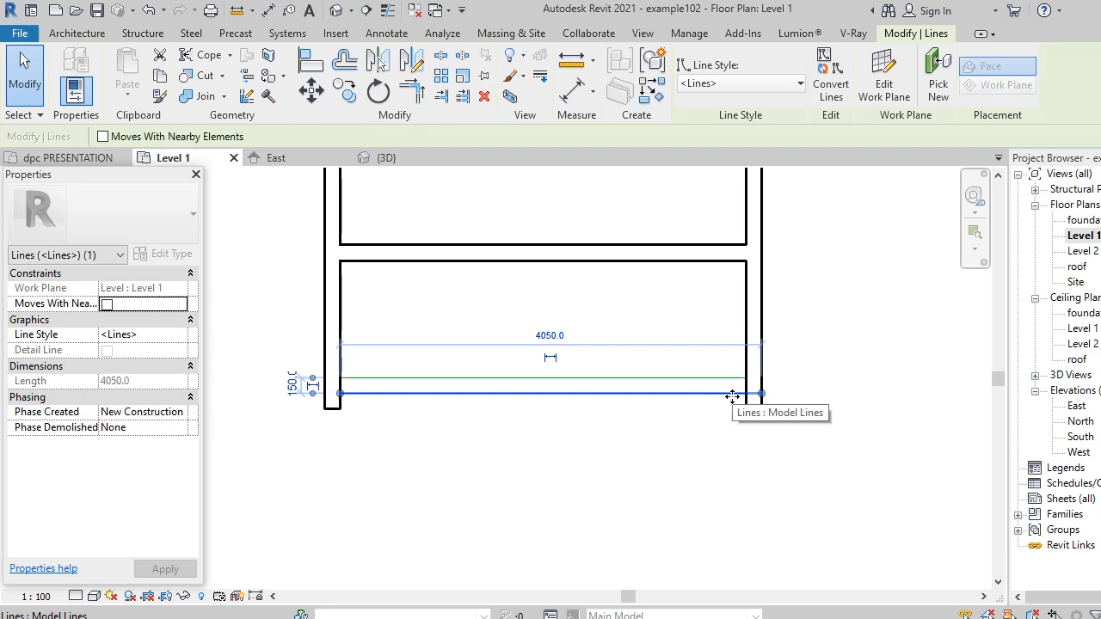
{"action": "left_click", "coordinate": [694, 411]}
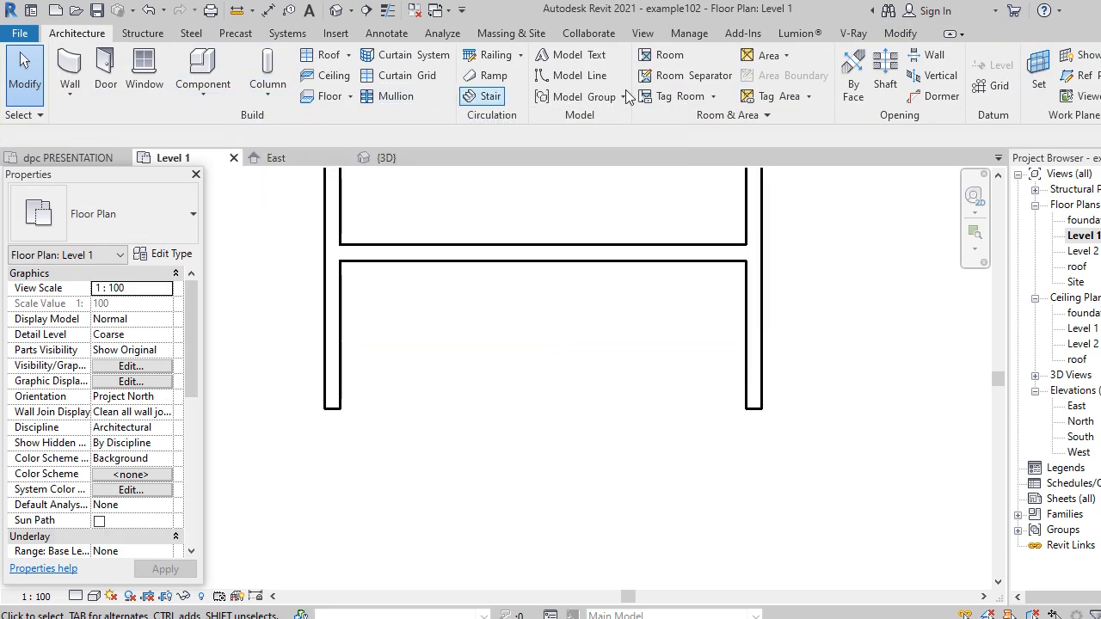
Draw a 3900 mm model line across the lower opening, joining the inner end corners of the two side walls.
{"action": "left_click", "coordinate": [599, 74]}
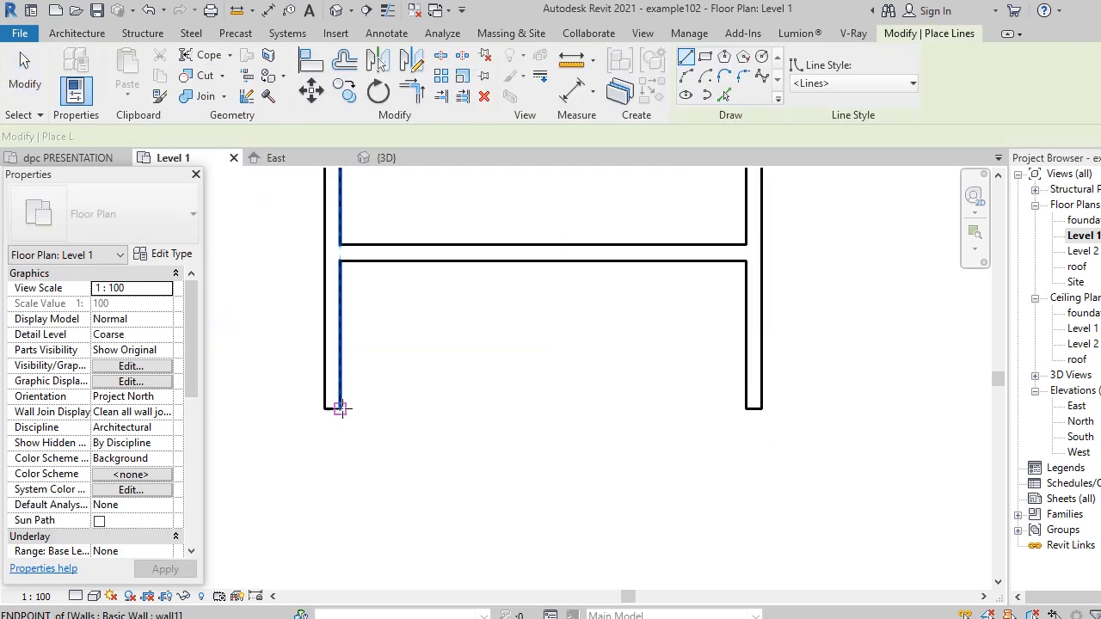
{"action": "left_click", "coordinate": [373, 408]}
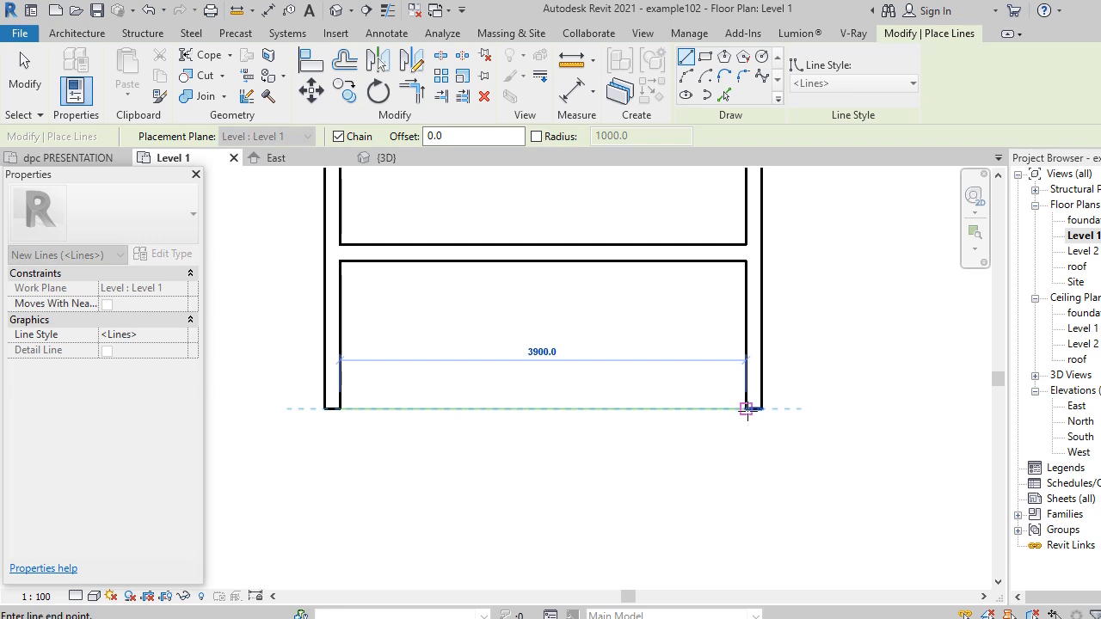
{"action": "left_click", "coordinate": [745, 408]}
{"action": "key", "text": "Escape"}
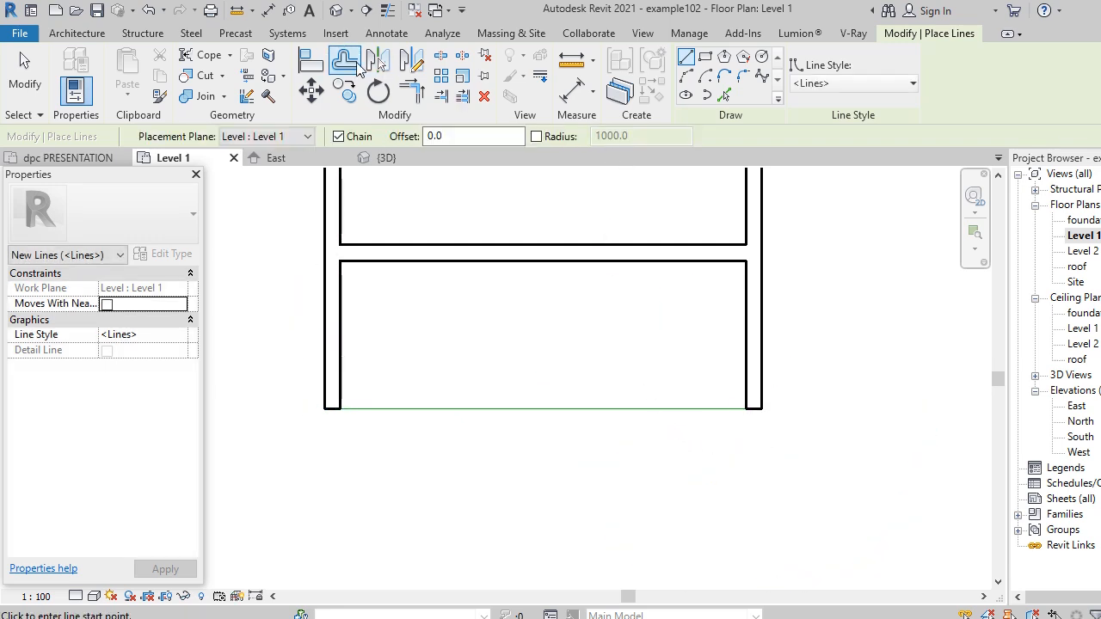
Offset a copy of the lower opening's model line 150 mm toward the inside of the building.
{"action": "left_click", "coordinate": [349, 65]}
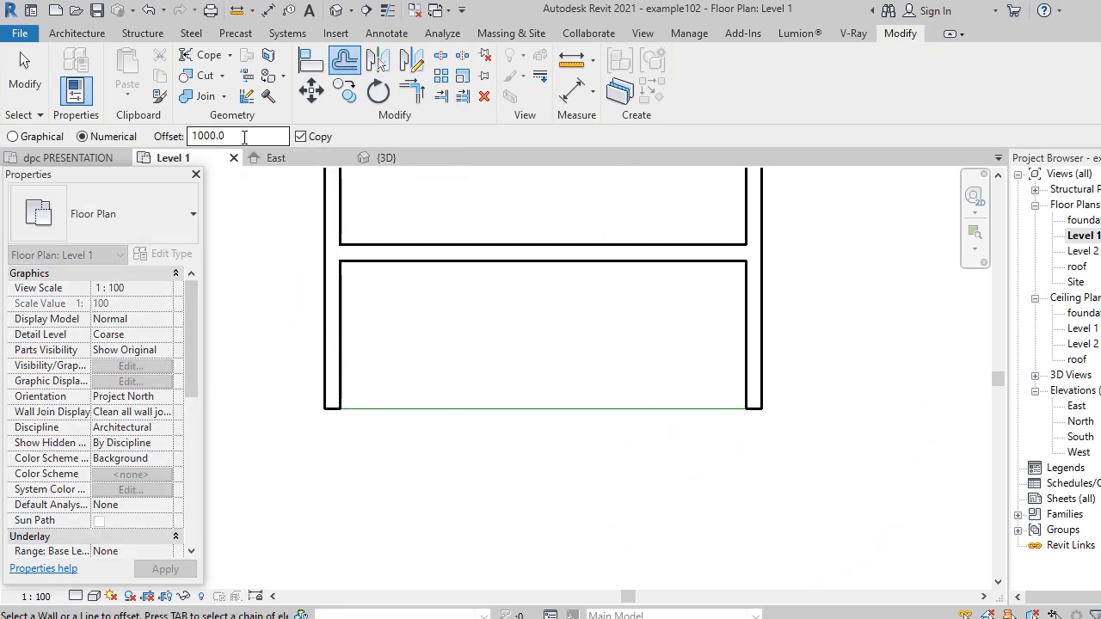
{"action": "double_click", "coordinate": [191, 136]}
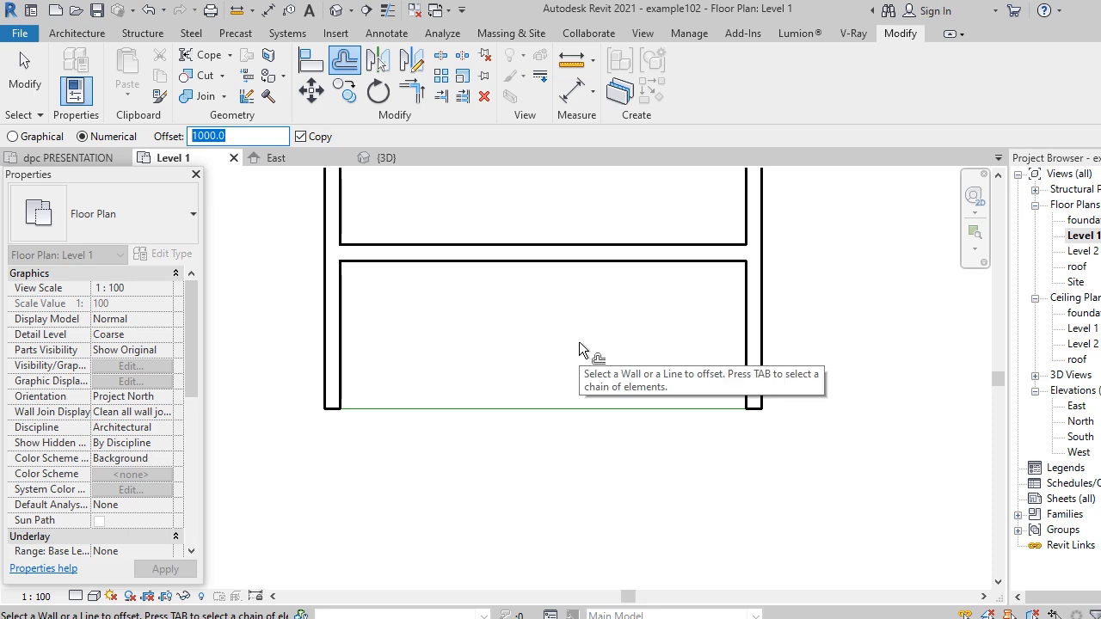
{"action": "type", "text": "150"}
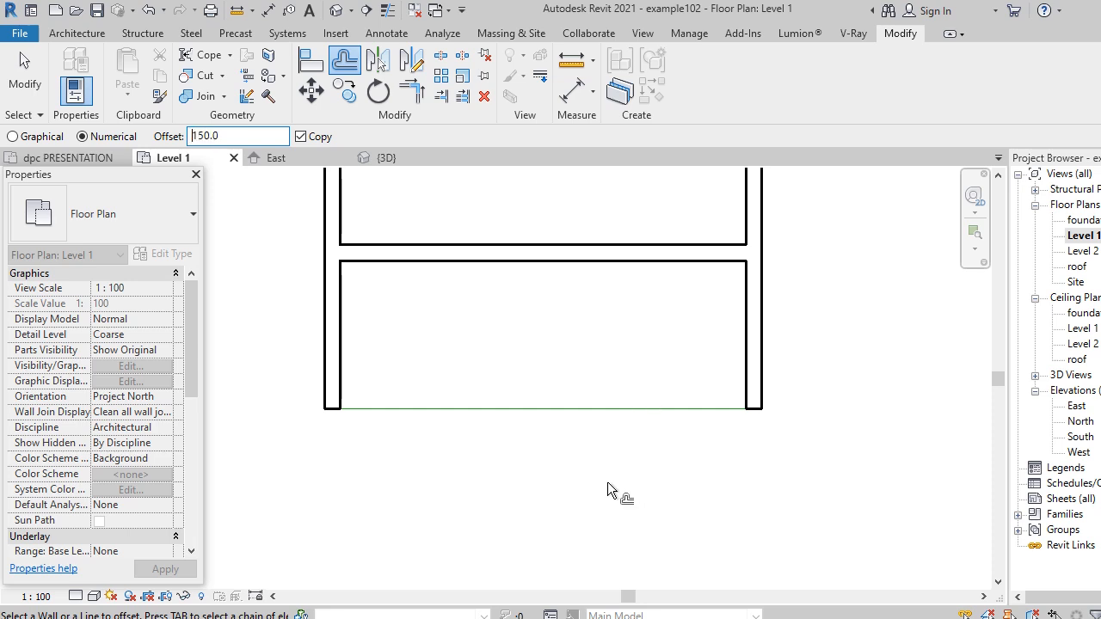
{"action": "left_click", "coordinate": [545, 409]}
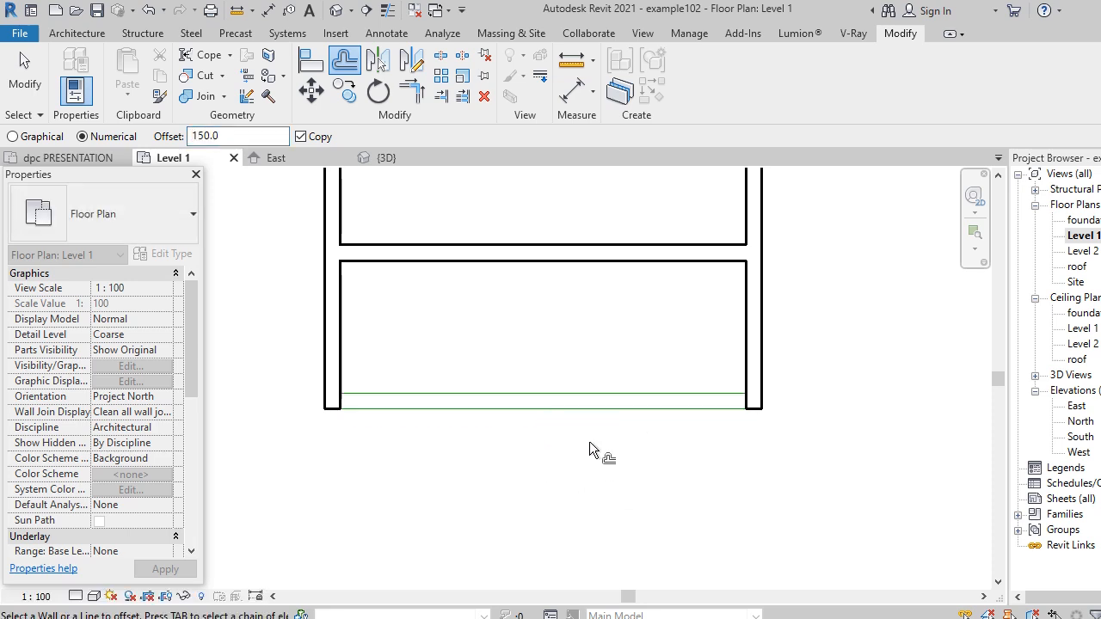
{"action": "key", "text": "Escape"}
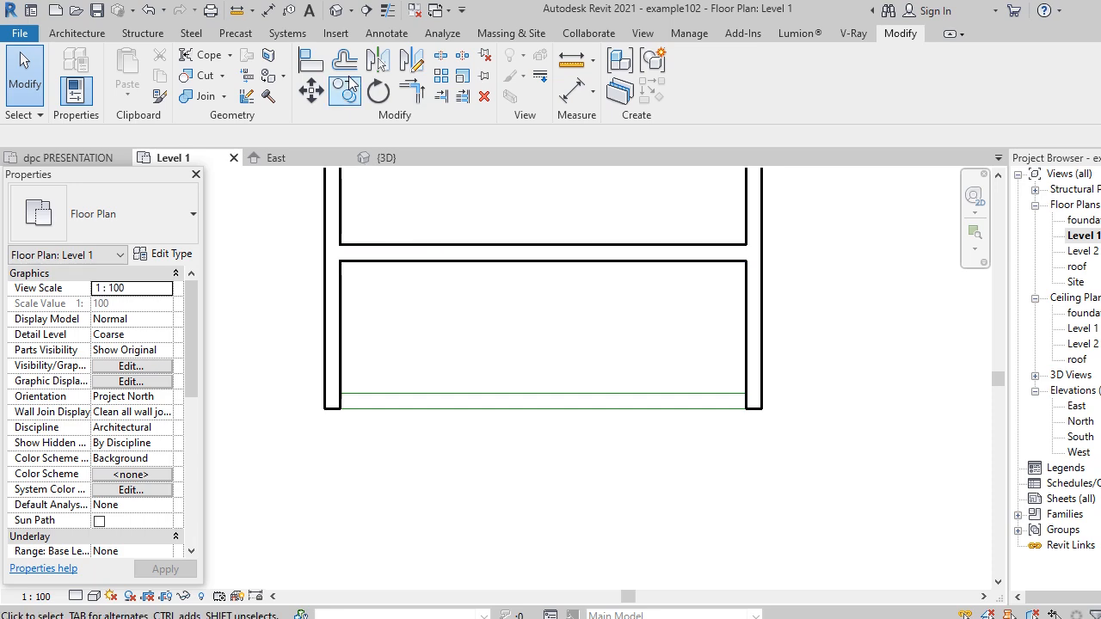
Examine the redrawn model lines at the lower opening in the 3D view.
{"action": "left_click", "coordinate": [340, 11]}
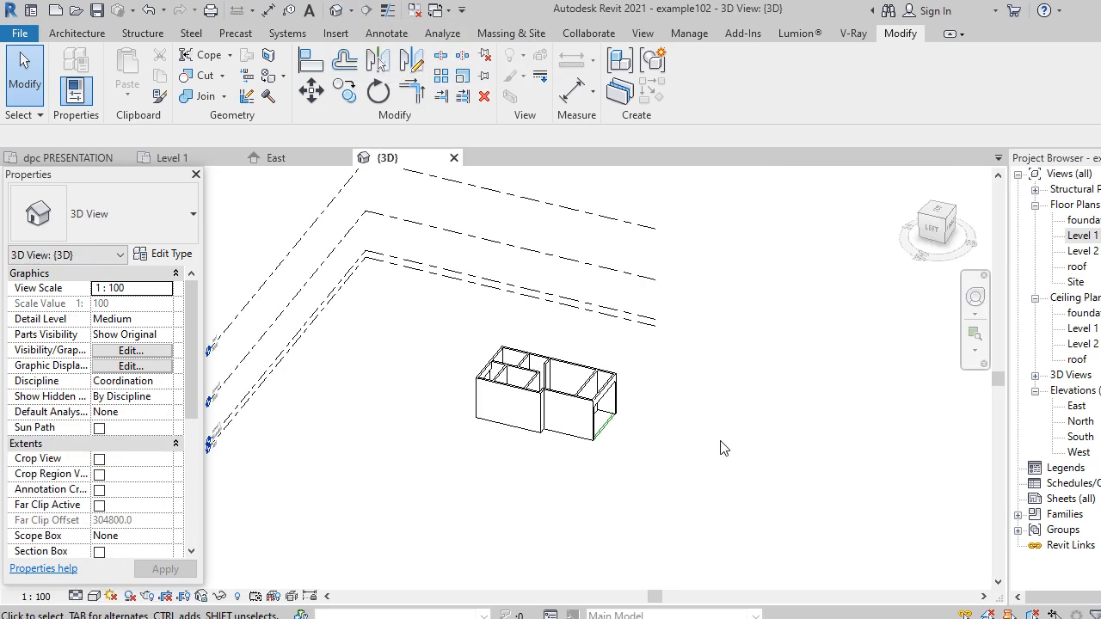
{"action": "scroll", "coordinate": [727, 464], "scroll_direction": "up", "scroll_amount": 5}
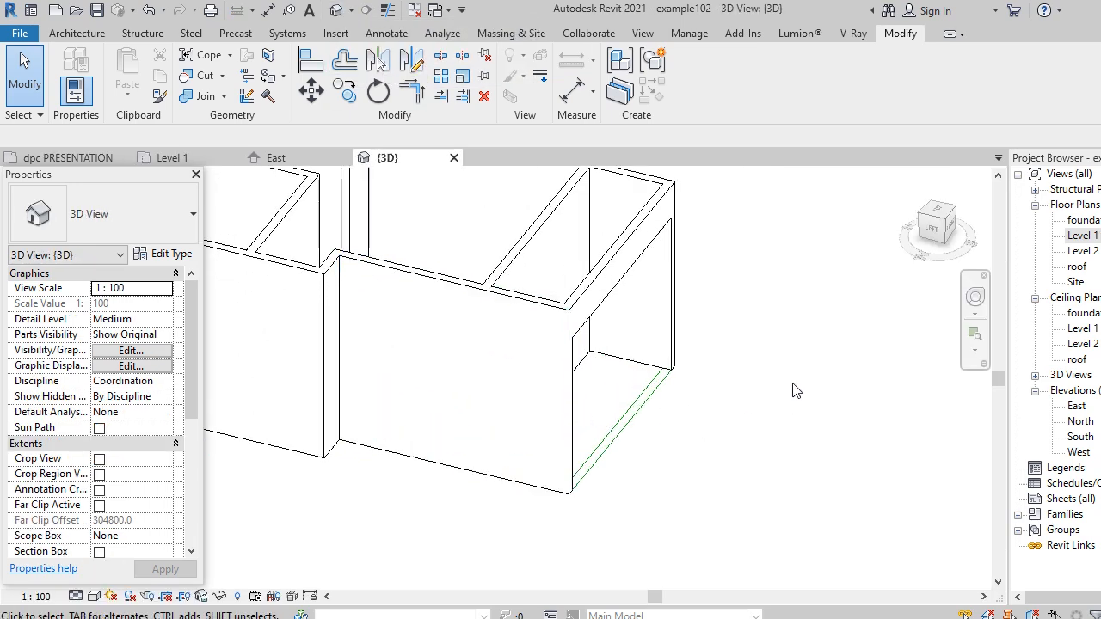
{"action": "scroll", "coordinate": [796, 389], "scroll_direction": "down", "scroll_amount": 3}
{"action": "scroll", "coordinate": [784, 394], "scroll_direction": "up", "scroll_amount": 3}
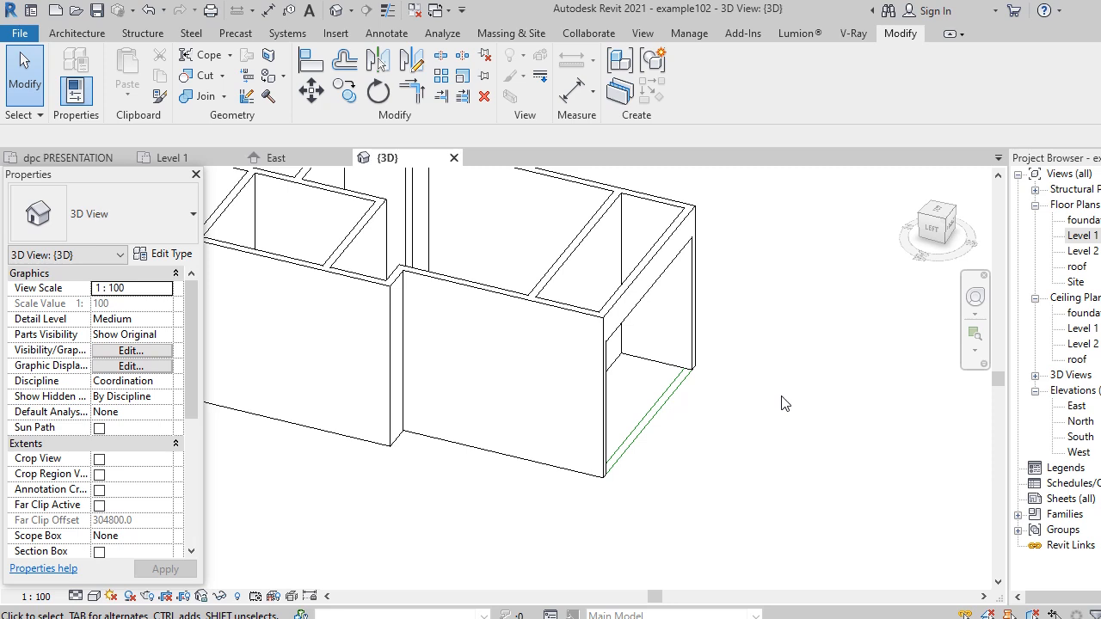
{"action": "scroll", "coordinate": [782, 409], "scroll_direction": "down", "scroll_amount": 2}
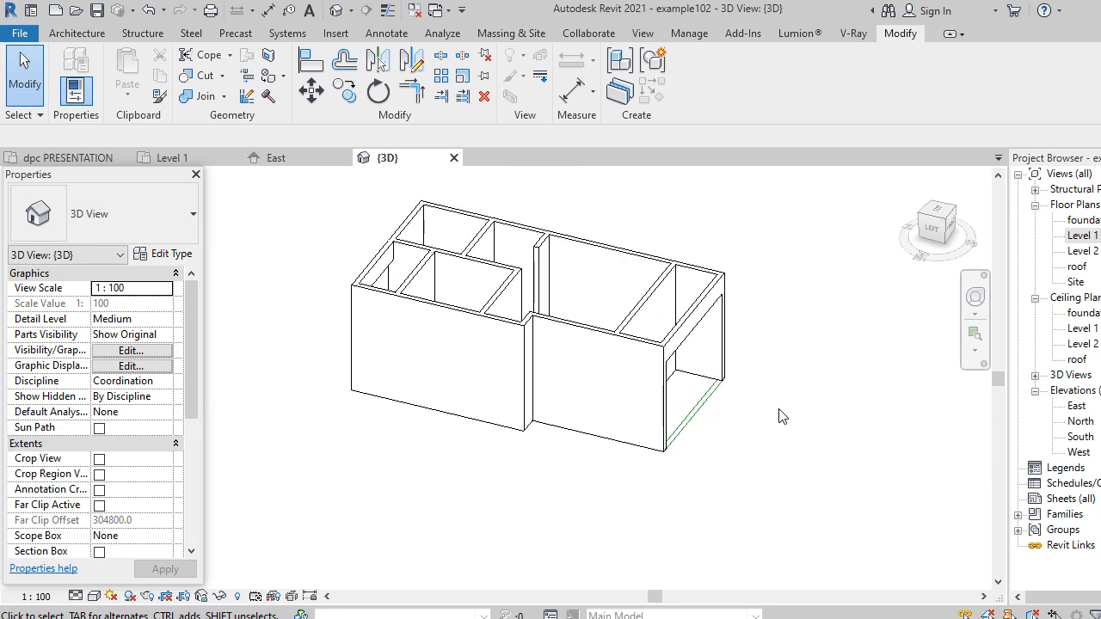
{"action": "scroll", "coordinate": [669, 464], "scroll_direction": "up", "scroll_amount": 2}
{"action": "scroll", "coordinate": [761, 400], "scroll_direction": "down", "scroll_amount": 2}
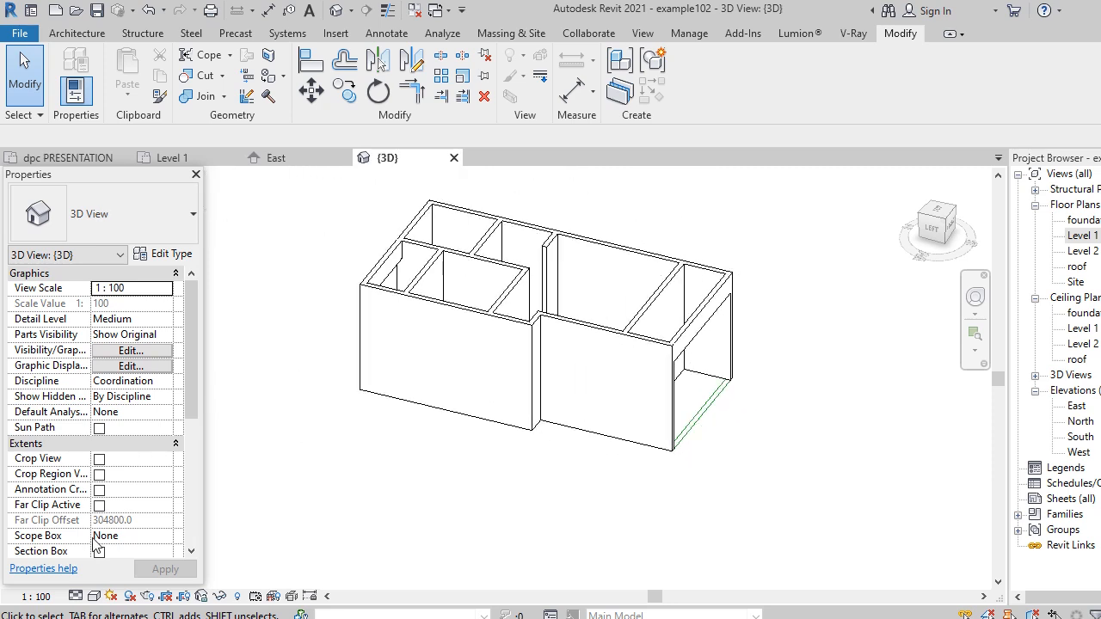
Start an architectural floor on the Level 1 plan and duplicate the Generic 150mm floor type as "foundation".
{"action": "double_click", "coordinate": [1087, 239]}
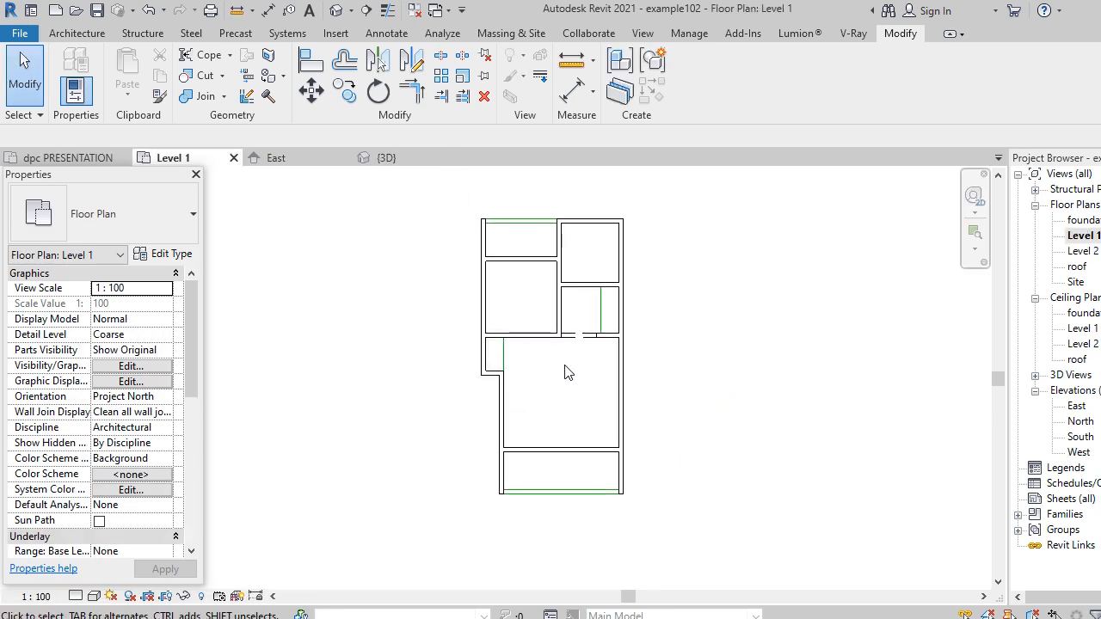
{"action": "left_click", "coordinate": [76, 34]}
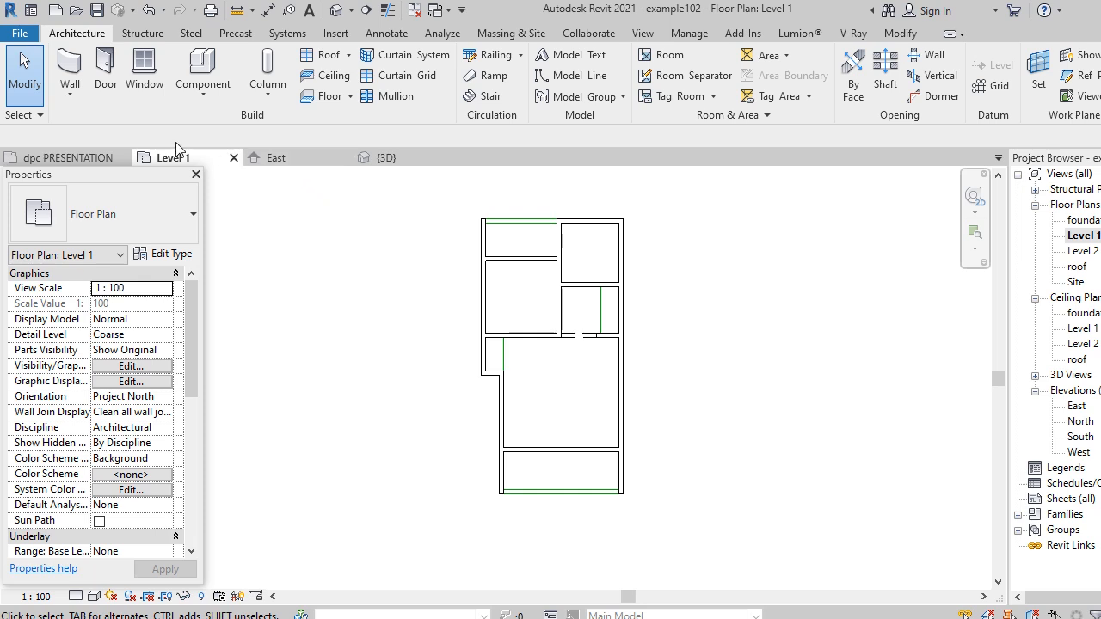
{"action": "left_click", "coordinate": [350, 96]}
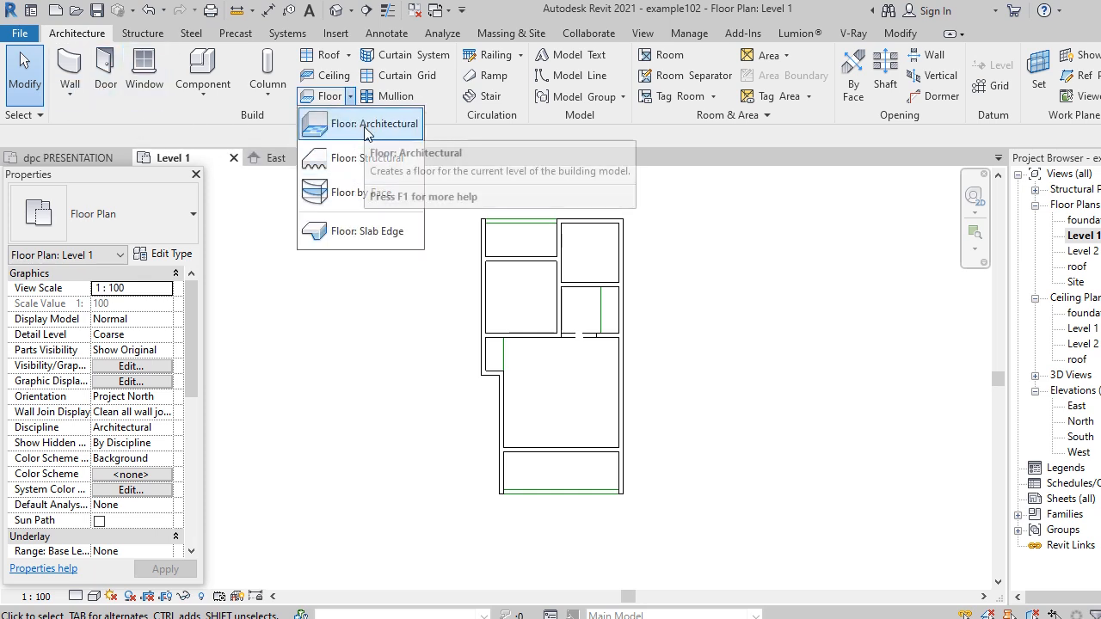
{"action": "left_click", "coordinate": [364, 127]}
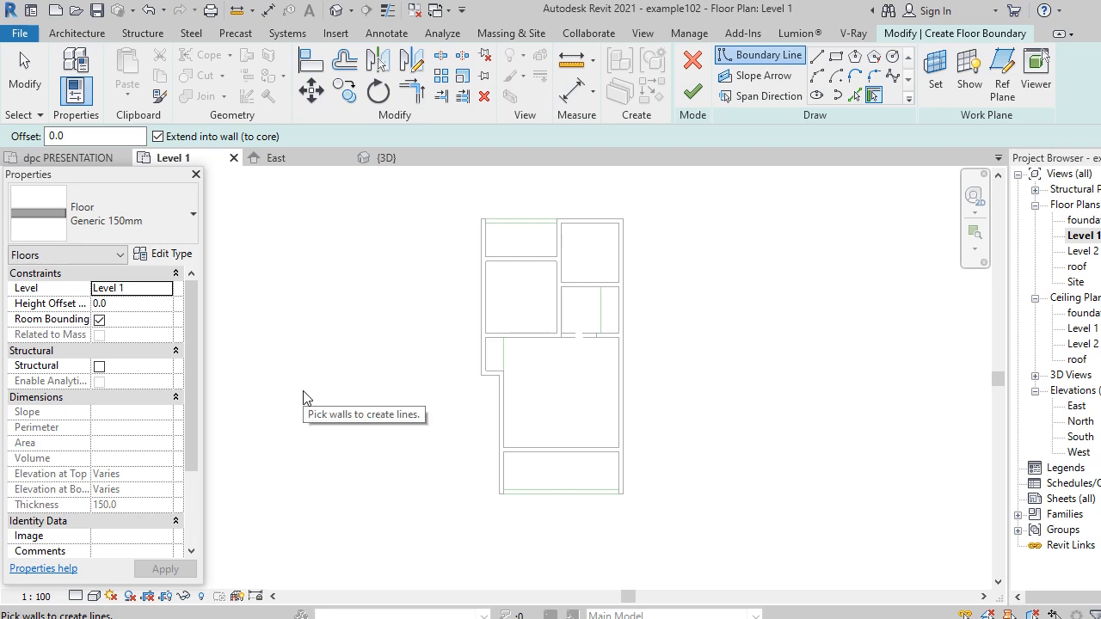
{"action": "left_click", "coordinate": [169, 254]}
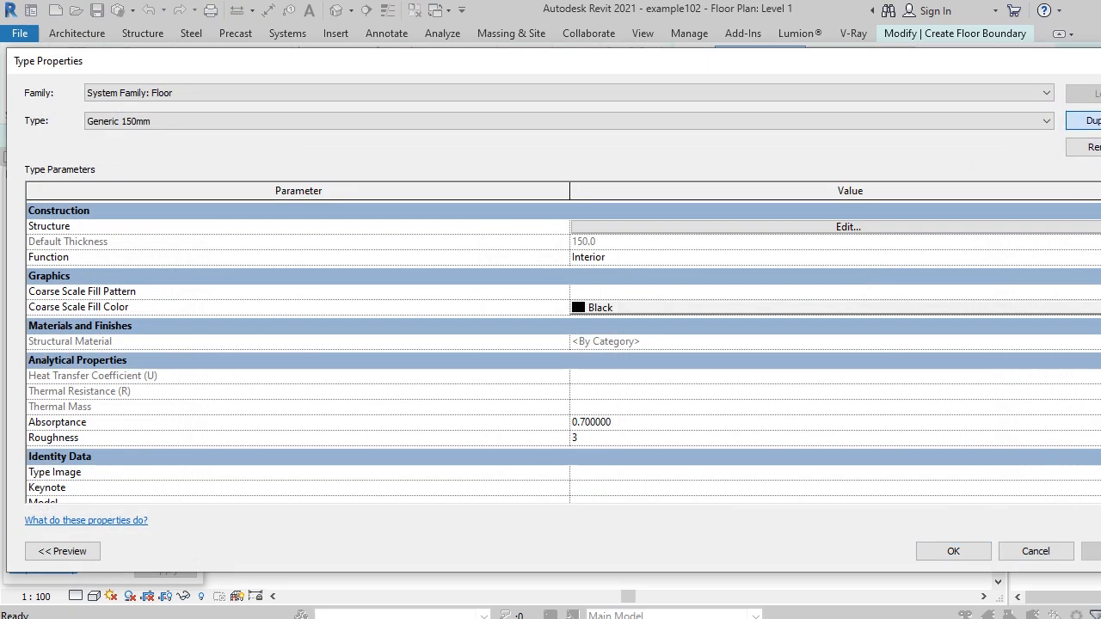
{"action": "left_click", "coordinate": [1085, 121]}
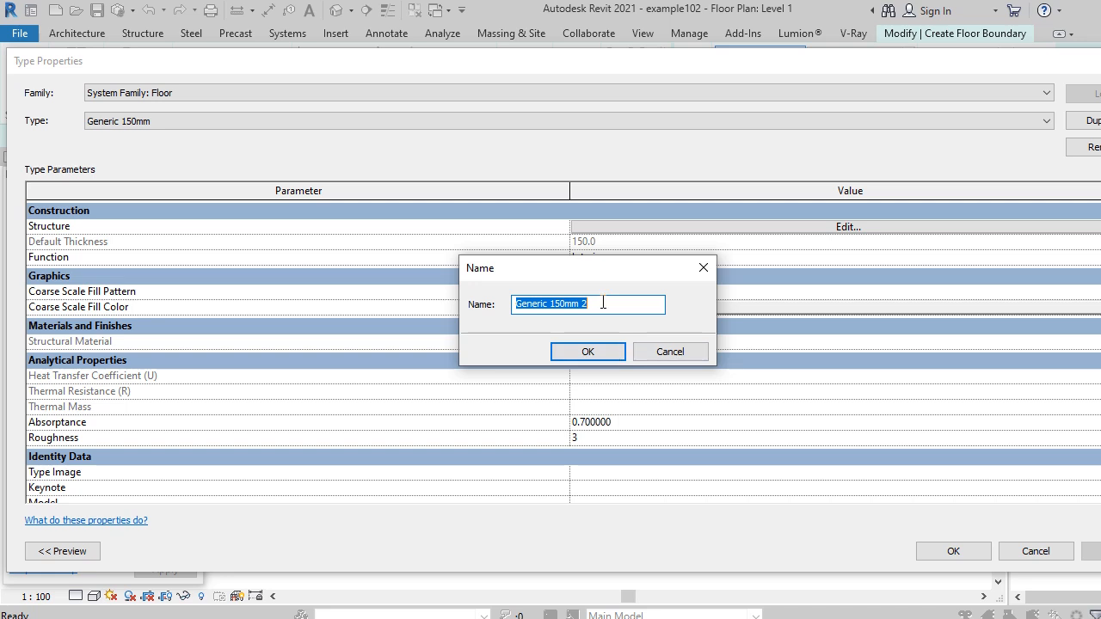
{"action": "type", "text": "fo"}
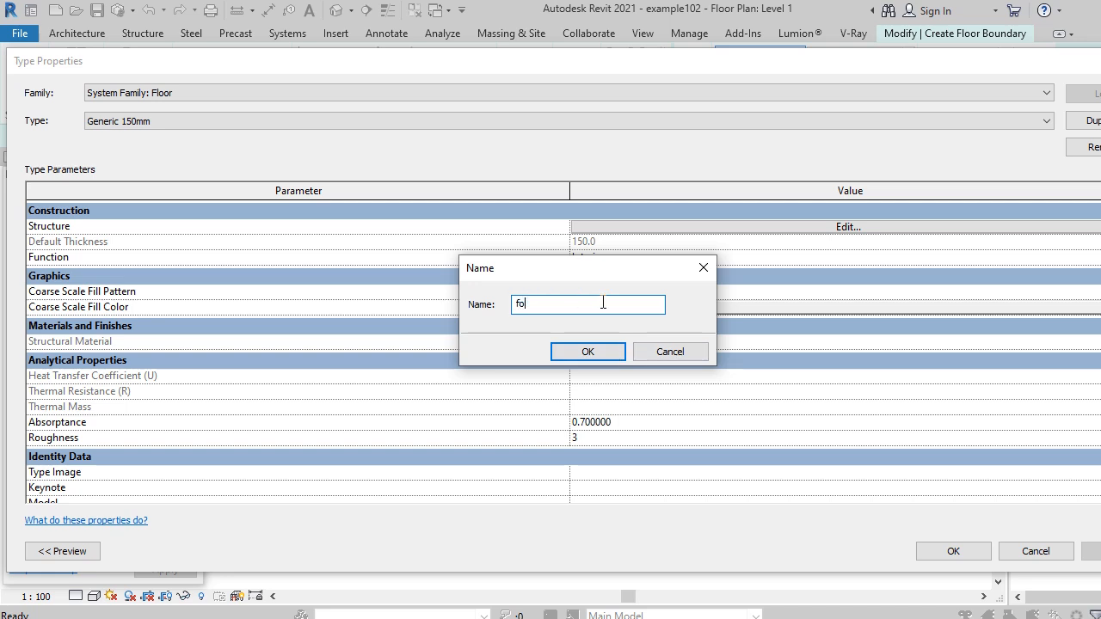
{"action": "type", "text": "undation"}
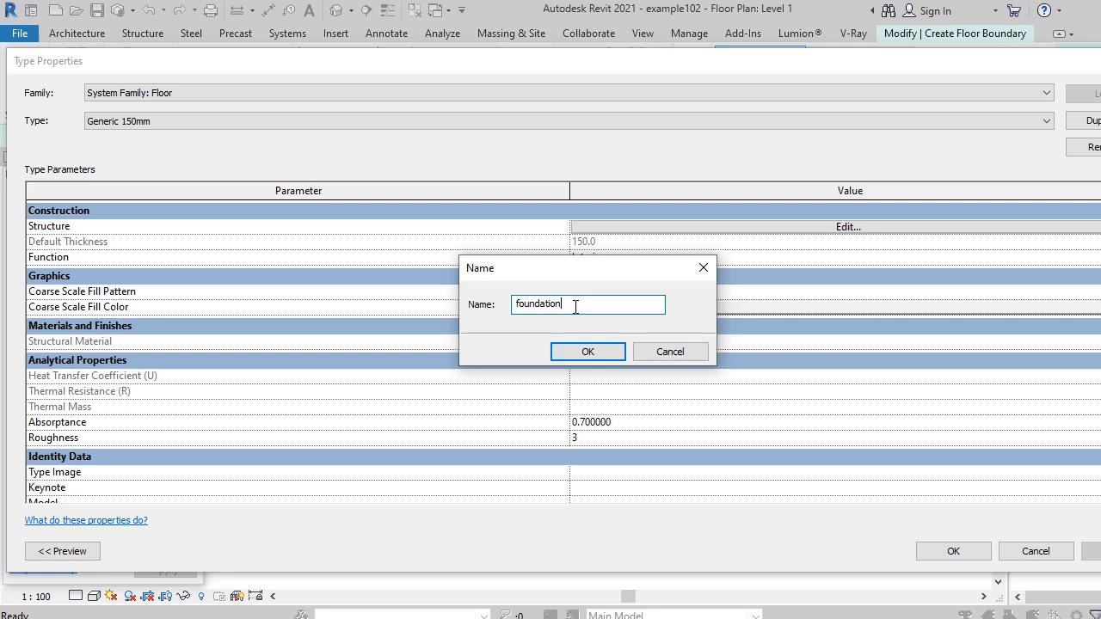
{"action": "left_click", "coordinate": [592, 348]}
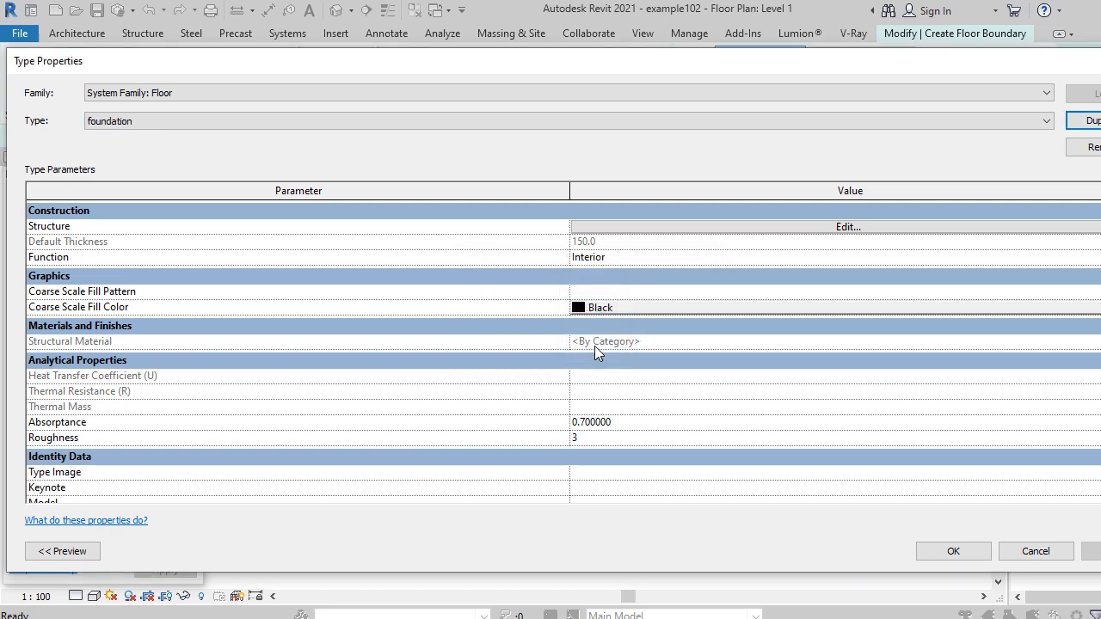
Set the structure layer thickness of the foundation floor type to 600 mm and apply the type changes.
{"action": "left_click", "coordinate": [847, 227]}
{"action": "left_click", "coordinate": [605, 224]}
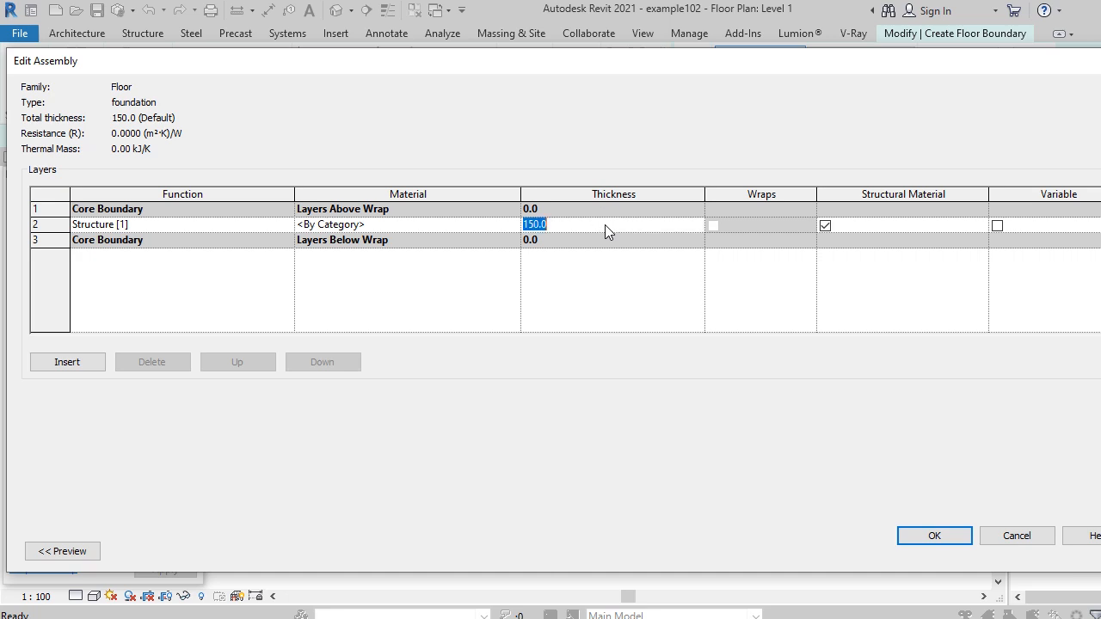
{"action": "type", "text": "600"}
{"action": "left_click", "coordinate": [946, 540]}
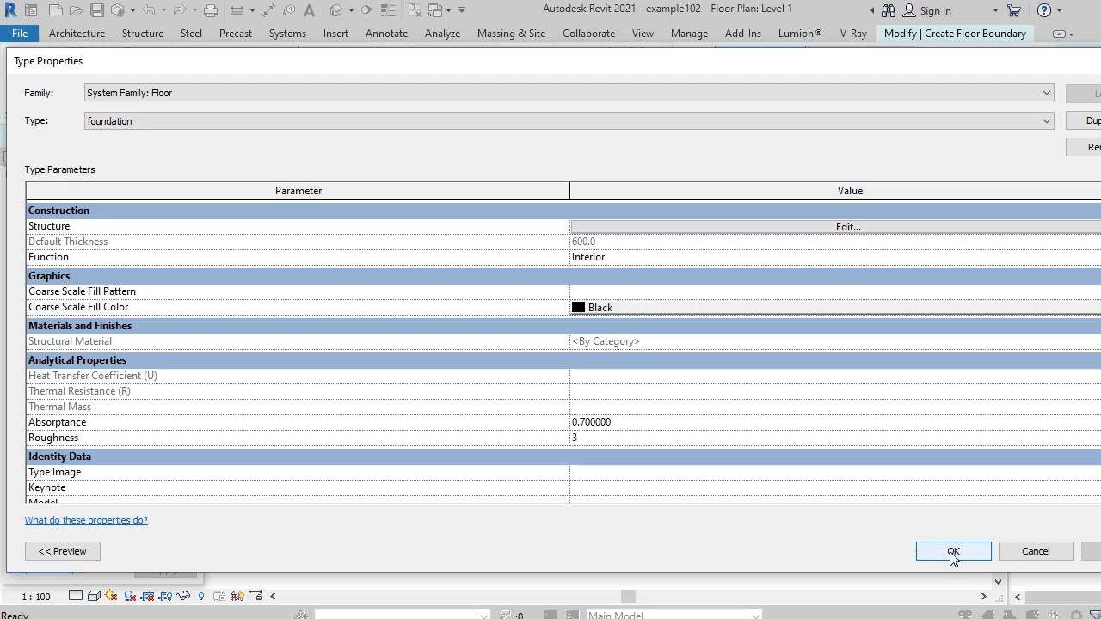
{"action": "left_click", "coordinate": [954, 553]}
{"action": "scroll", "coordinate": [90, 438], "scroll_direction": "down", "scroll_amount": 1}
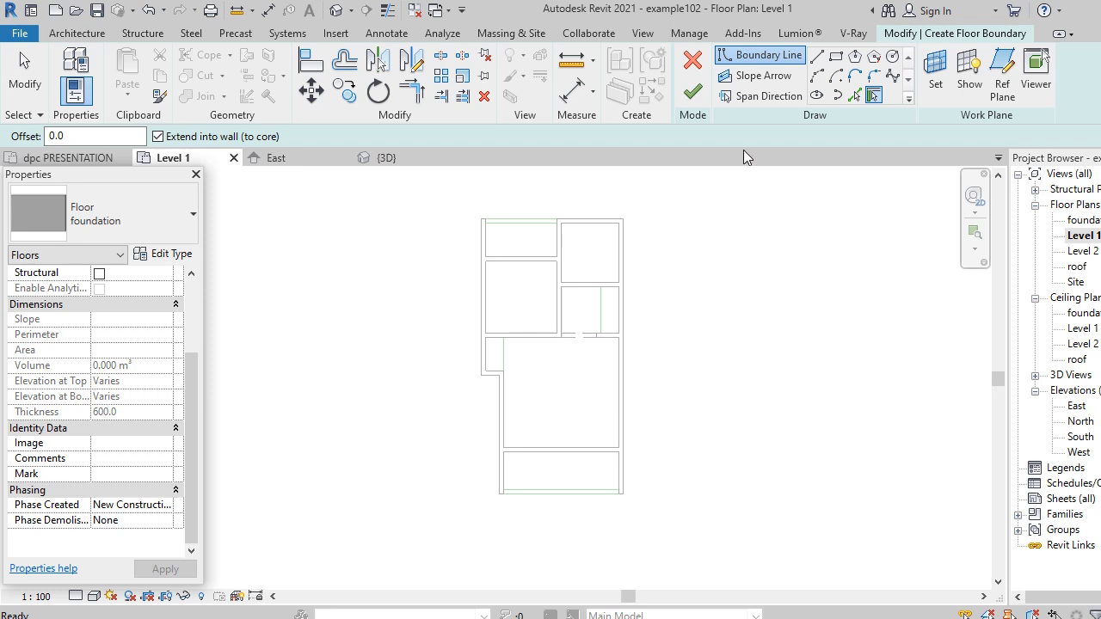
Sketch straight floor boundary lines along the outer face of the stepped left exterior walls, from the lower to the upper corner.
{"action": "left_click", "coordinate": [817, 56]}
{"action": "left_click", "coordinate": [499, 375]}
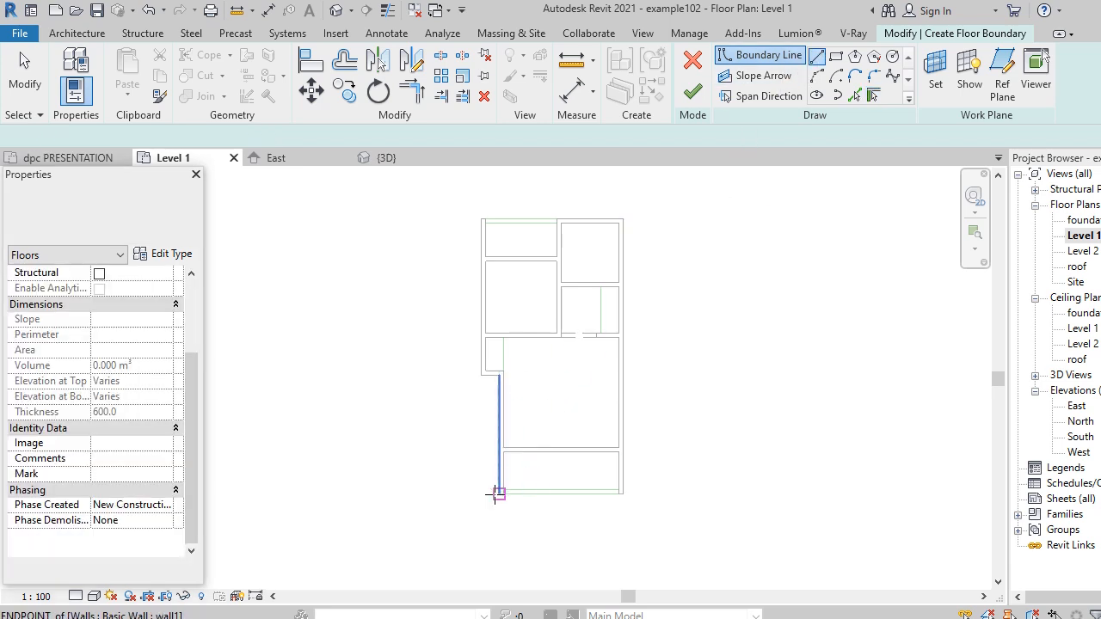
{"action": "scroll", "coordinate": [498, 493], "scroll_direction": "up", "scroll_amount": 2}
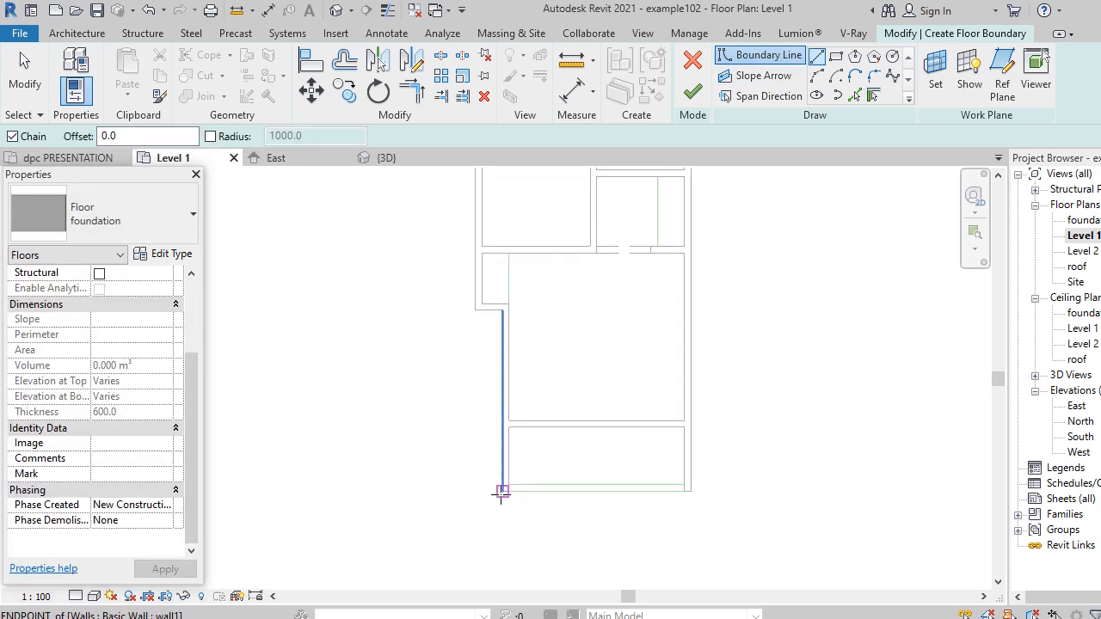
{"action": "left_click", "coordinate": [502, 490]}
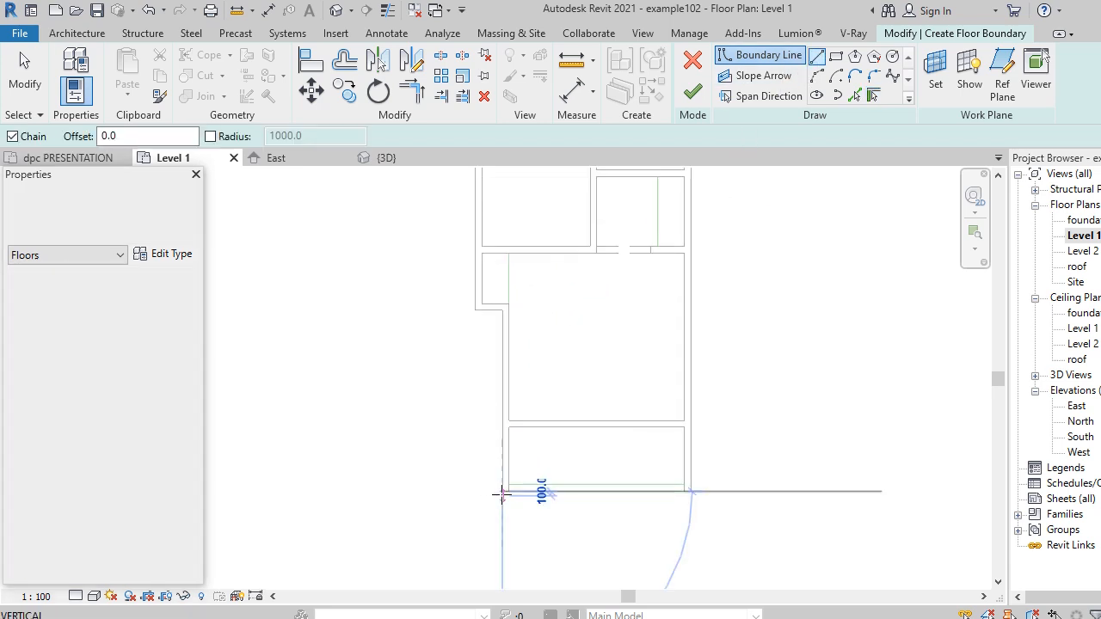
{"action": "left_click", "coordinate": [502, 307]}
{"action": "left_click", "coordinate": [474, 311]}
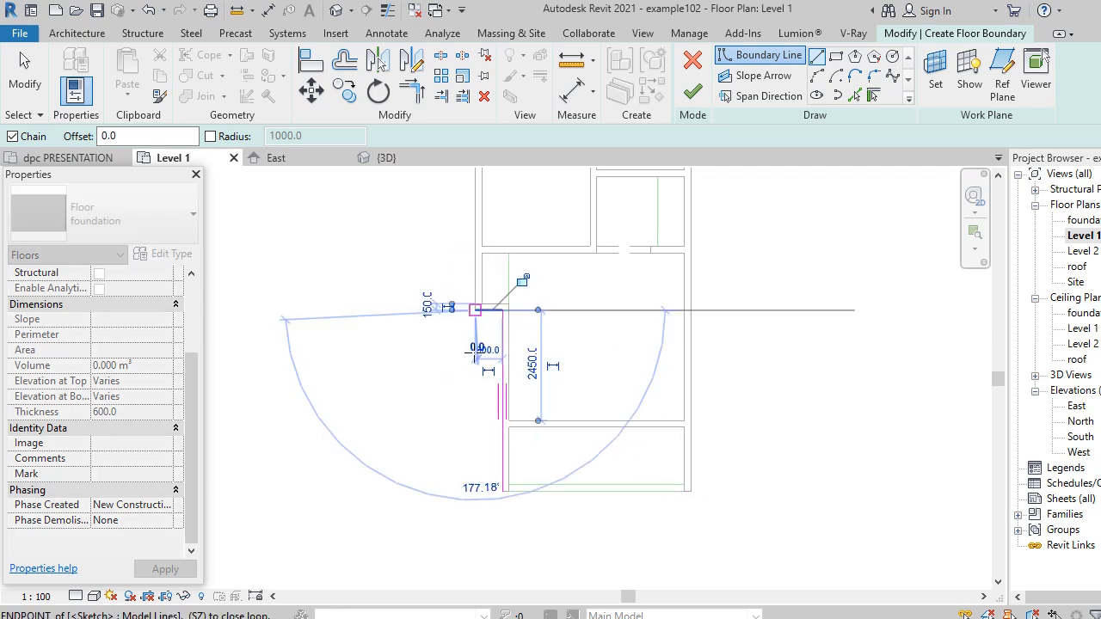
{"action": "scroll", "coordinate": [465, 436], "scroll_direction": "down", "scroll_amount": 3}
{"action": "scroll", "coordinate": [465, 301], "scroll_direction": "up", "scroll_amount": 5}
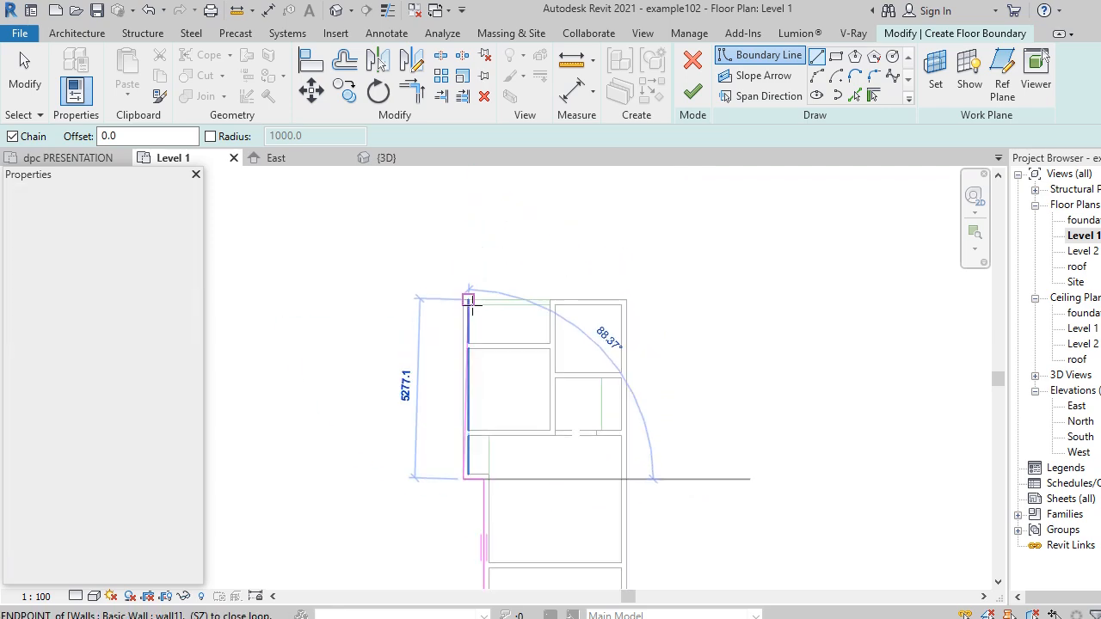
{"action": "left_click", "coordinate": [459, 295]}
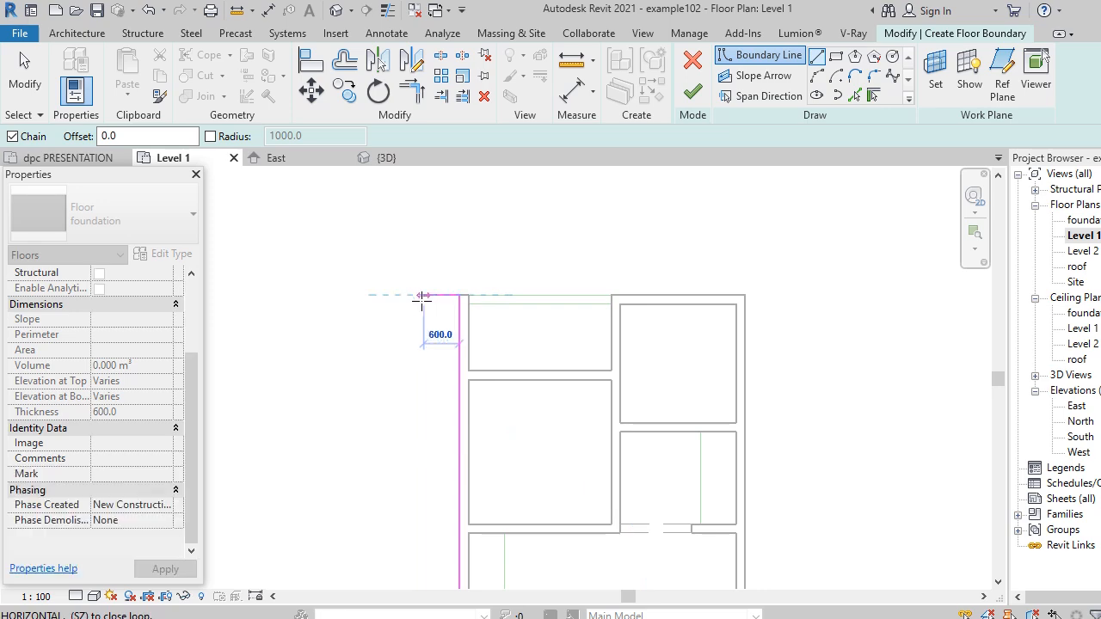
Close the floor boundary along the upper, right and lower outer edges of the building, and finish the foundation floor.
{"action": "scroll", "coordinate": [582, 300], "scroll_direction": "down", "scroll_amount": 4}
{"action": "scroll", "coordinate": [595, 388], "scroll_direction": "up", "scroll_amount": 6}
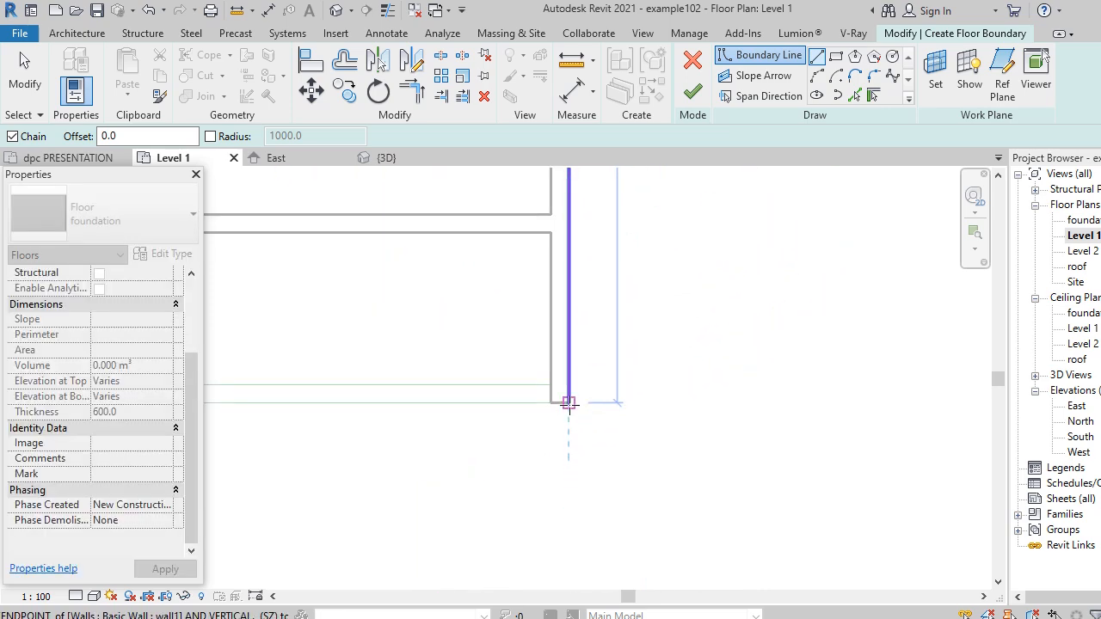
{"action": "left_click", "coordinate": [569, 402]}
{"action": "scroll", "coordinate": [749, 430], "scroll_direction": "down", "scroll_amount": 3}
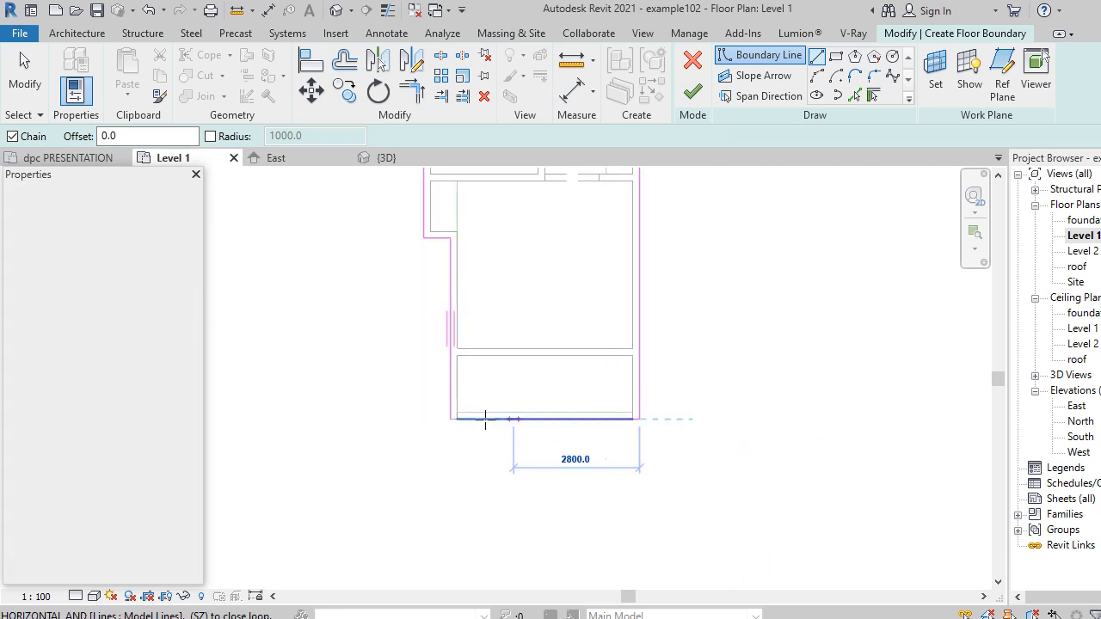
{"action": "scroll", "coordinate": [442, 426], "scroll_direction": "up", "scroll_amount": 2}
{"action": "left_click", "coordinate": [442, 427]}
{"action": "scroll", "coordinate": [439, 439], "scroll_direction": "down", "scroll_amount": 2}
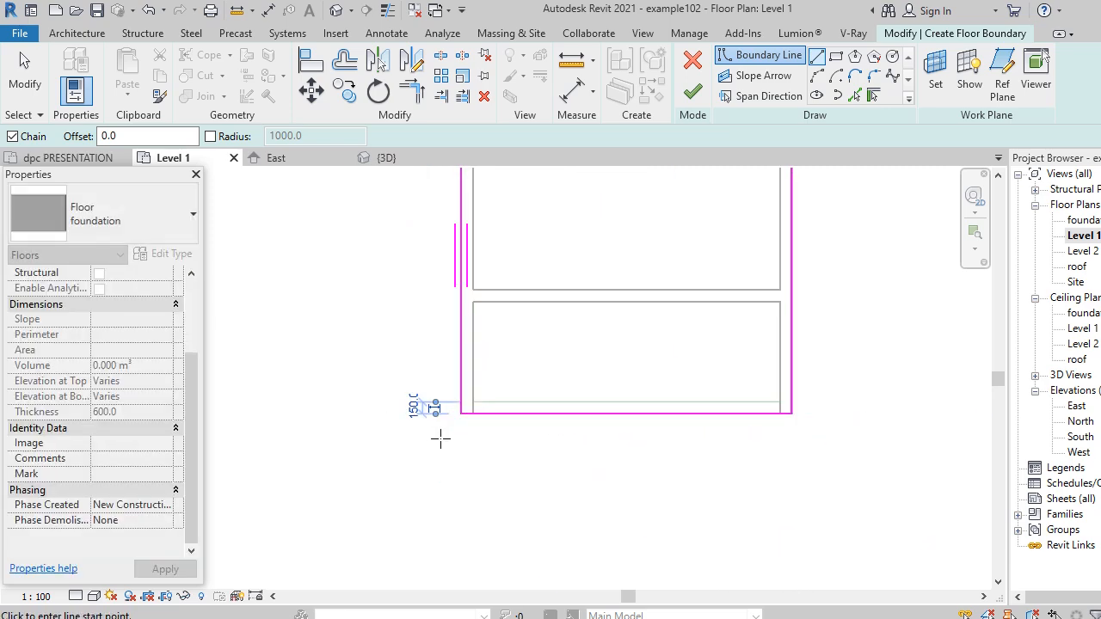
{"action": "scroll", "coordinate": [602, 446], "scroll_direction": "up", "scroll_amount": 3}
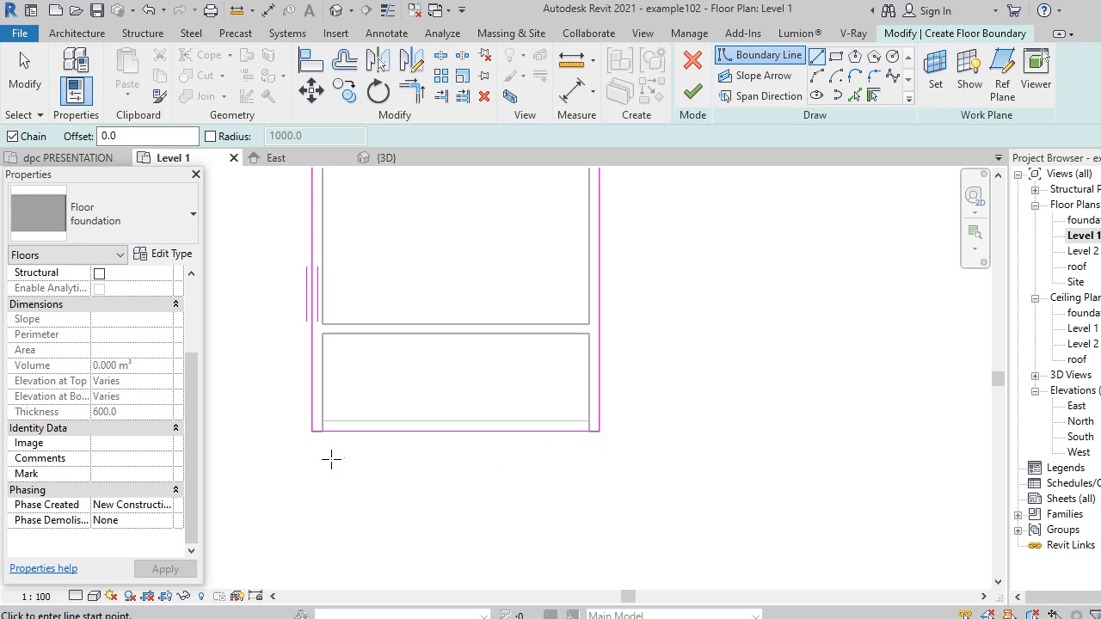
{"action": "scroll", "coordinate": [336, 455], "scroll_direction": "down", "scroll_amount": 5}
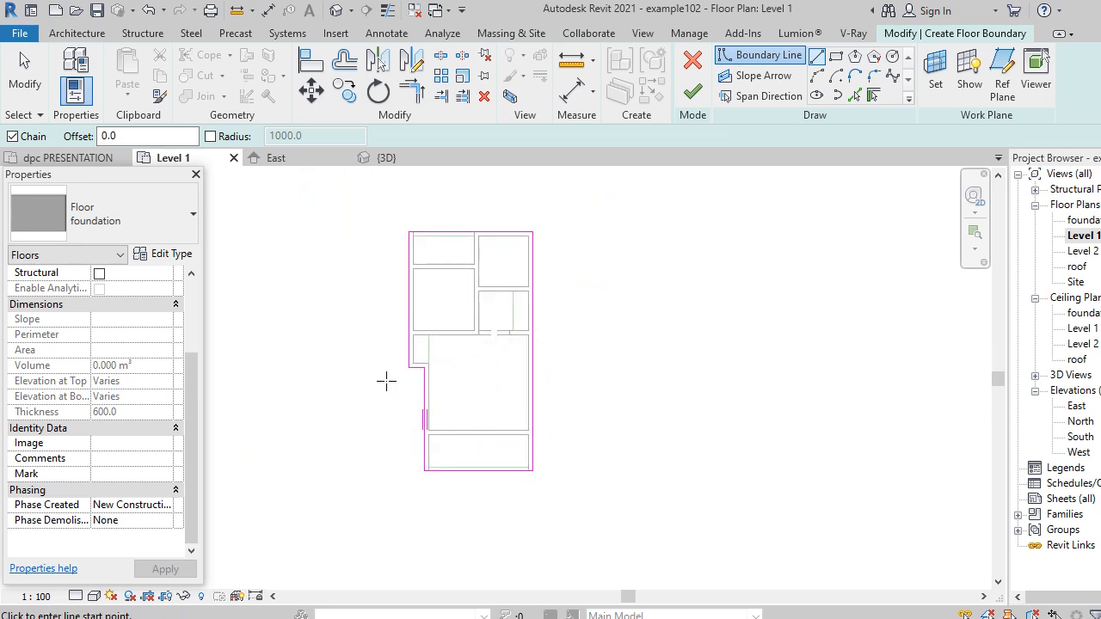
{"action": "left_click", "coordinate": [694, 94]}
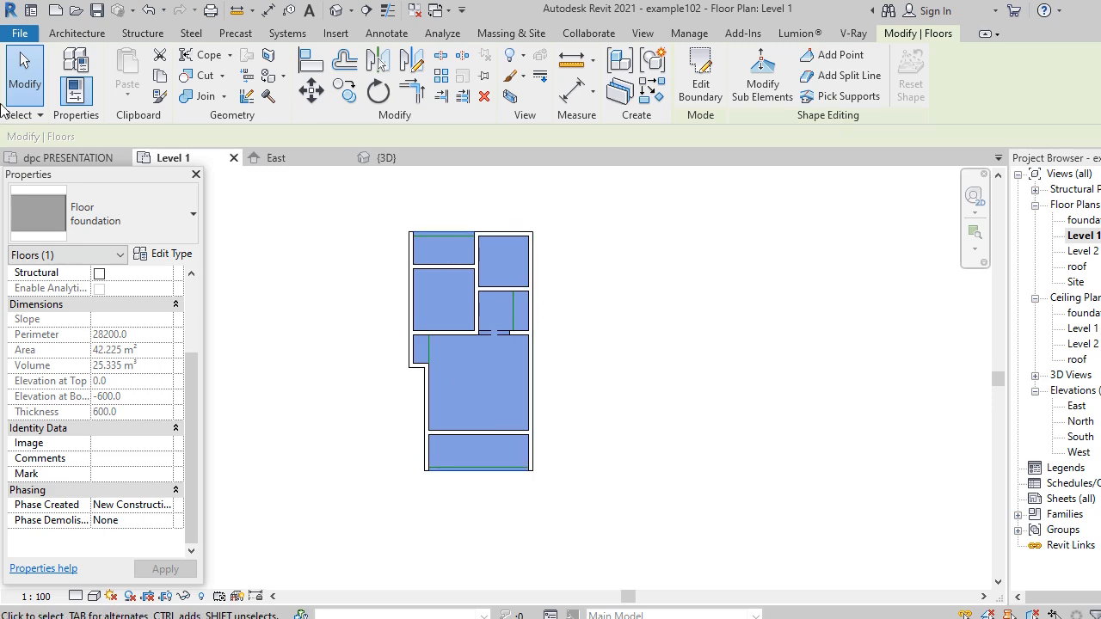
Open the 3D view showing the new foundation floor and set its visual style to Realistic.
{"action": "left_click", "coordinate": [336, 10]}
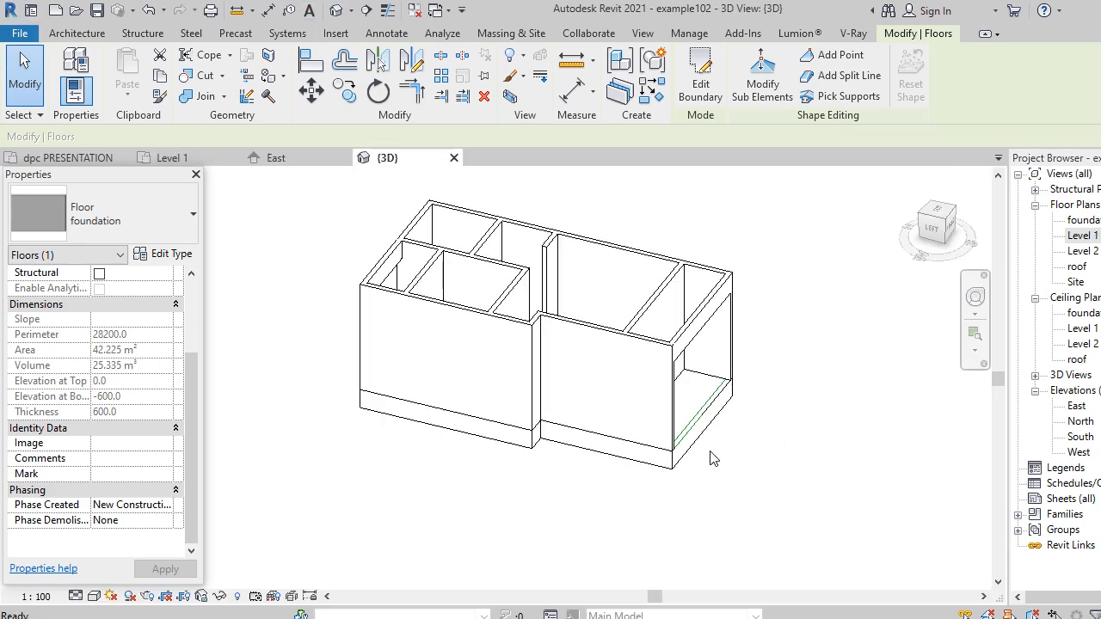
{"action": "left_click", "coordinate": [685, 497]}
{"action": "scroll", "coordinate": [686, 497], "scroll_direction": "up", "scroll_amount": 2}
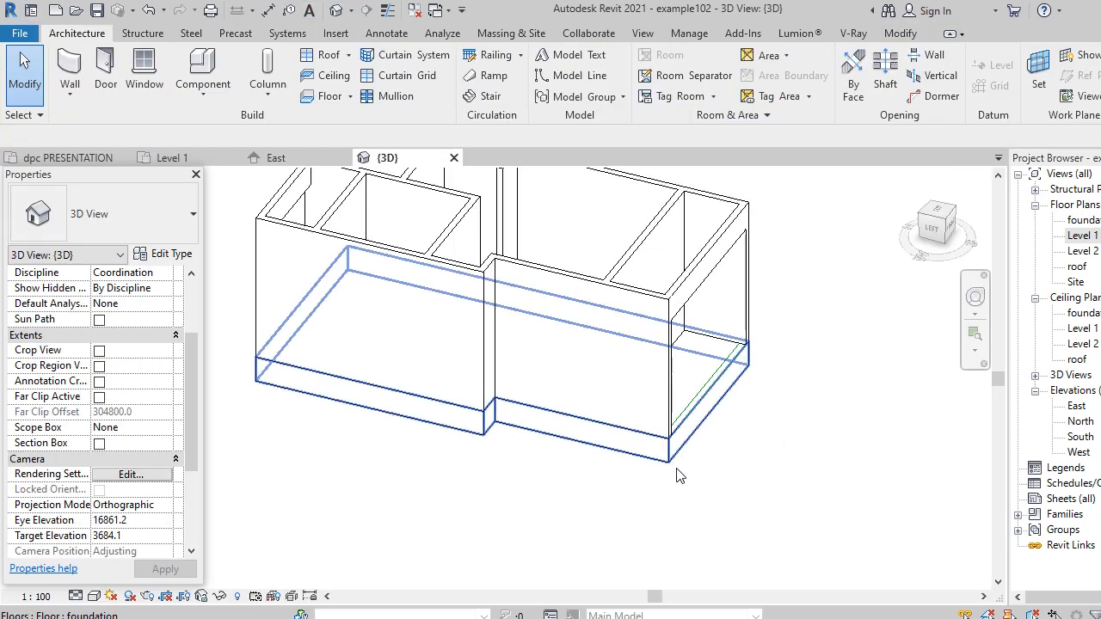
{"action": "scroll", "coordinate": [680, 478], "scroll_direction": "down", "scroll_amount": 5}
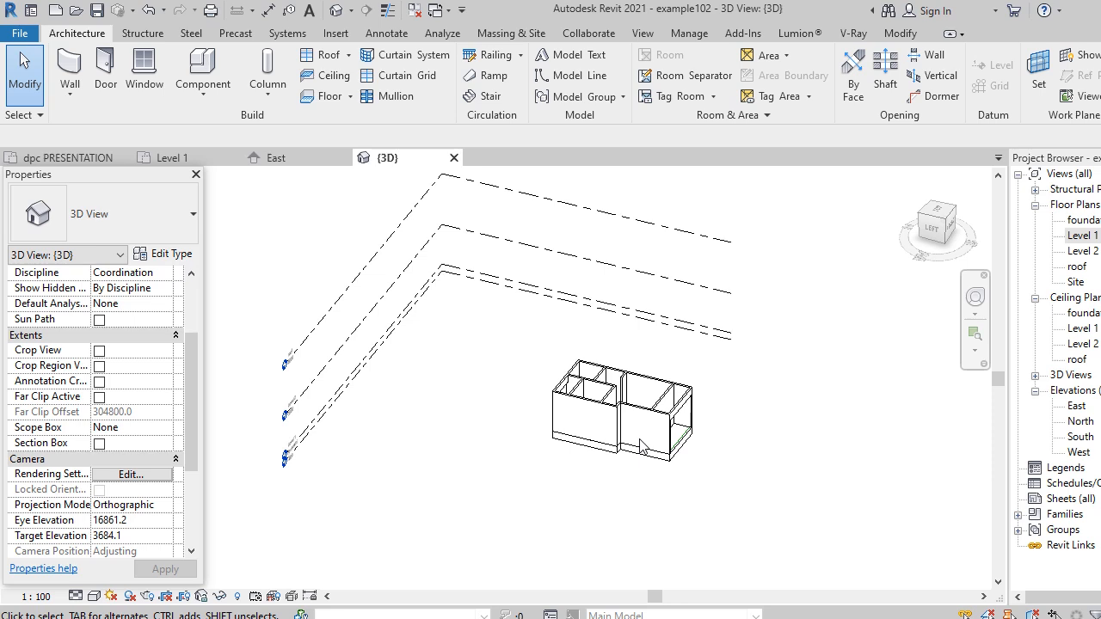
{"action": "left_click", "coordinate": [94, 596]}
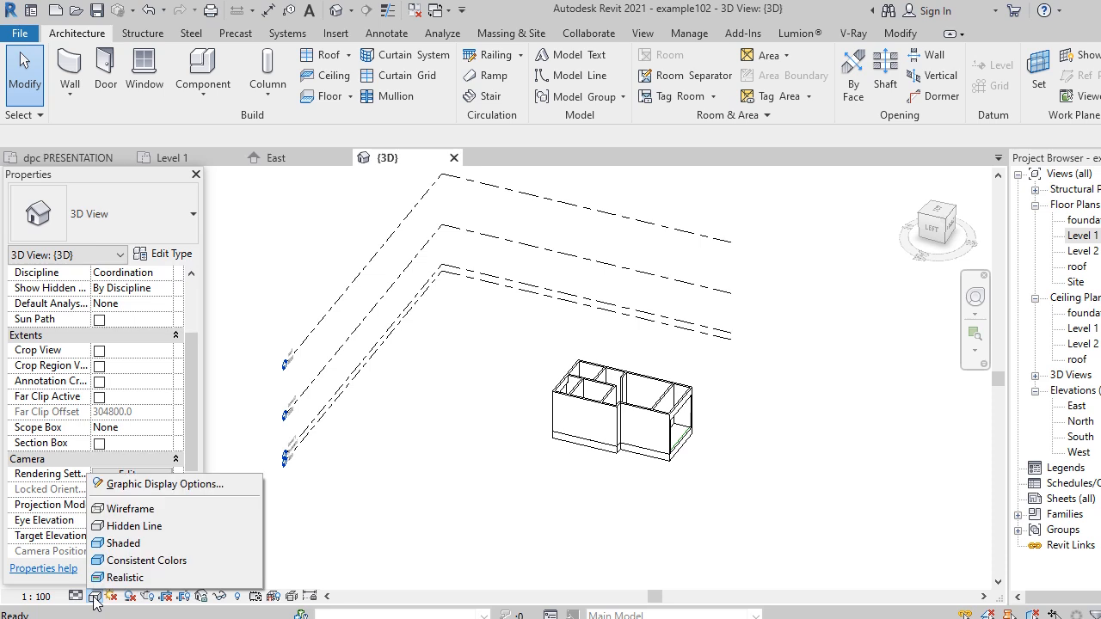
{"action": "left_click", "coordinate": [125, 578]}
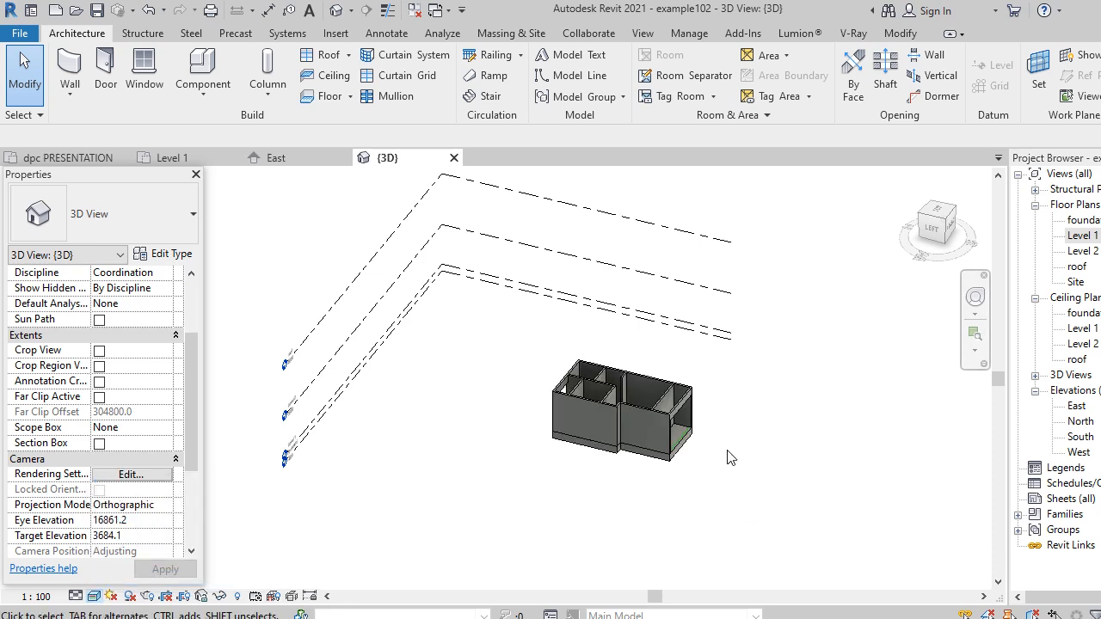
{"action": "scroll", "coordinate": [671, 404], "scroll_direction": "up", "scroll_amount": 5}
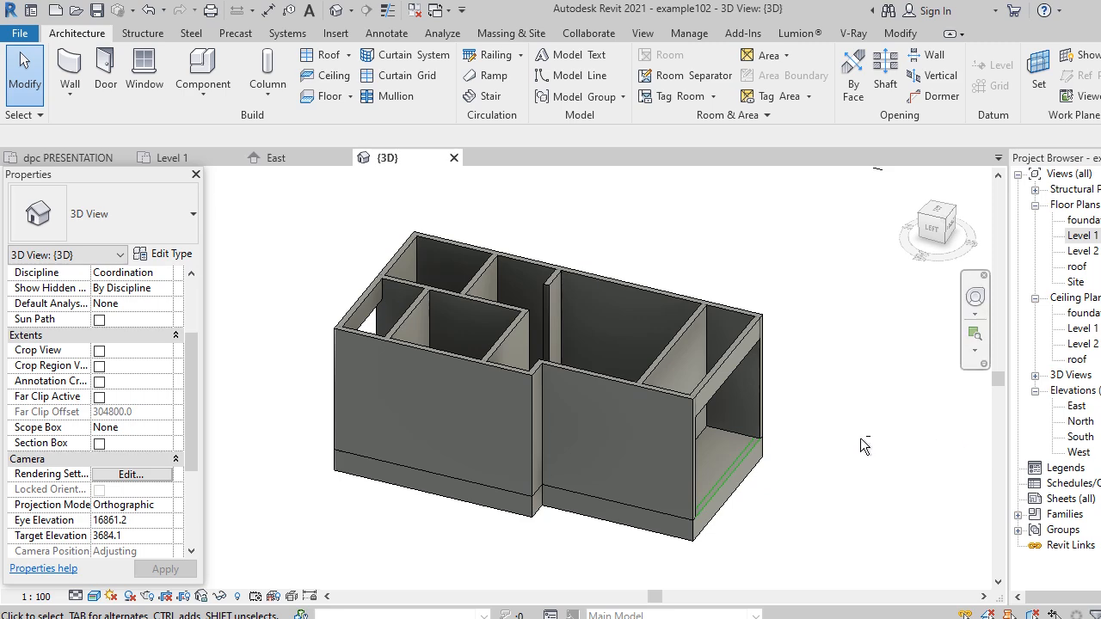
Open the Level 1 floor plan and create a new family from the English Metric Profile template.
{"action": "middle_click_drag", "start_coordinate": [860, 438], "coordinate": [638, 516], "text": "shift"}
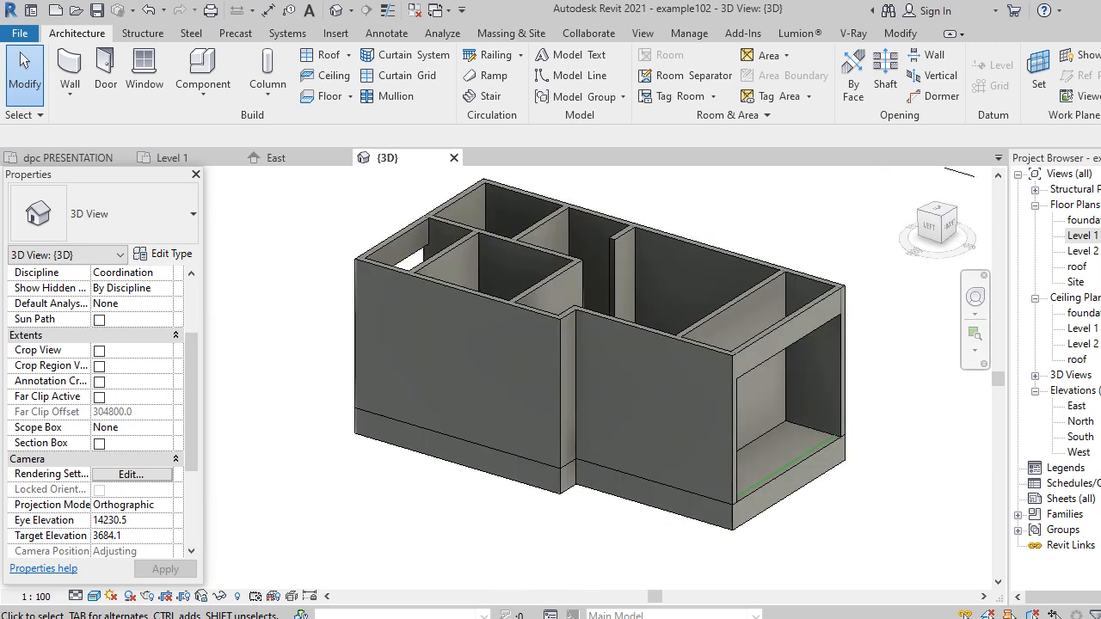
{"action": "double_click", "coordinate": [1080, 237]}
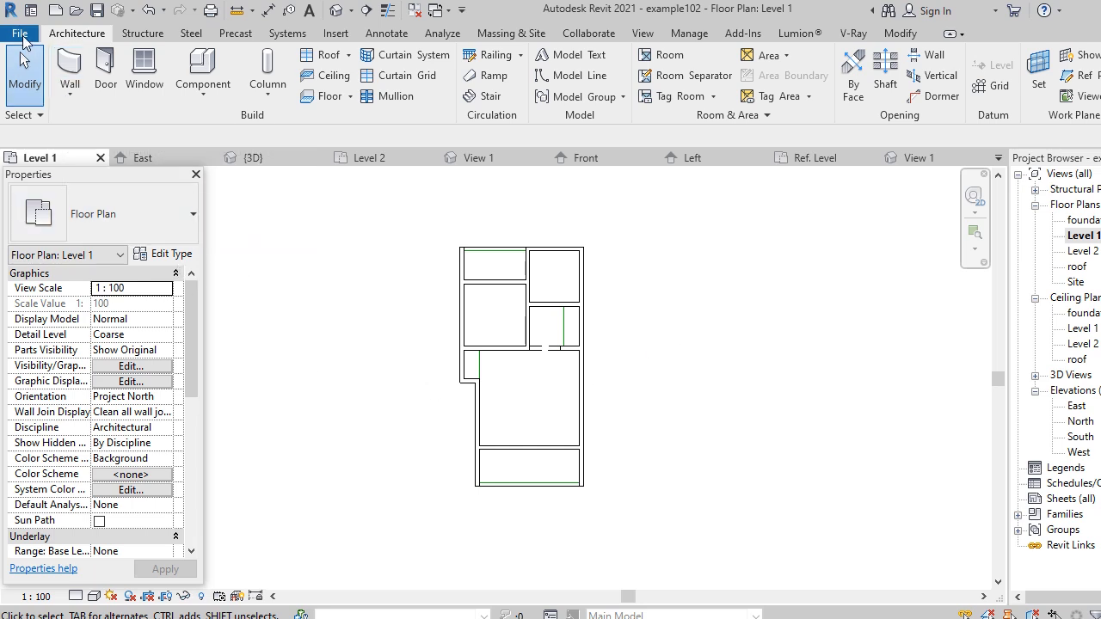
{"action": "left_click", "coordinate": [20, 34]}
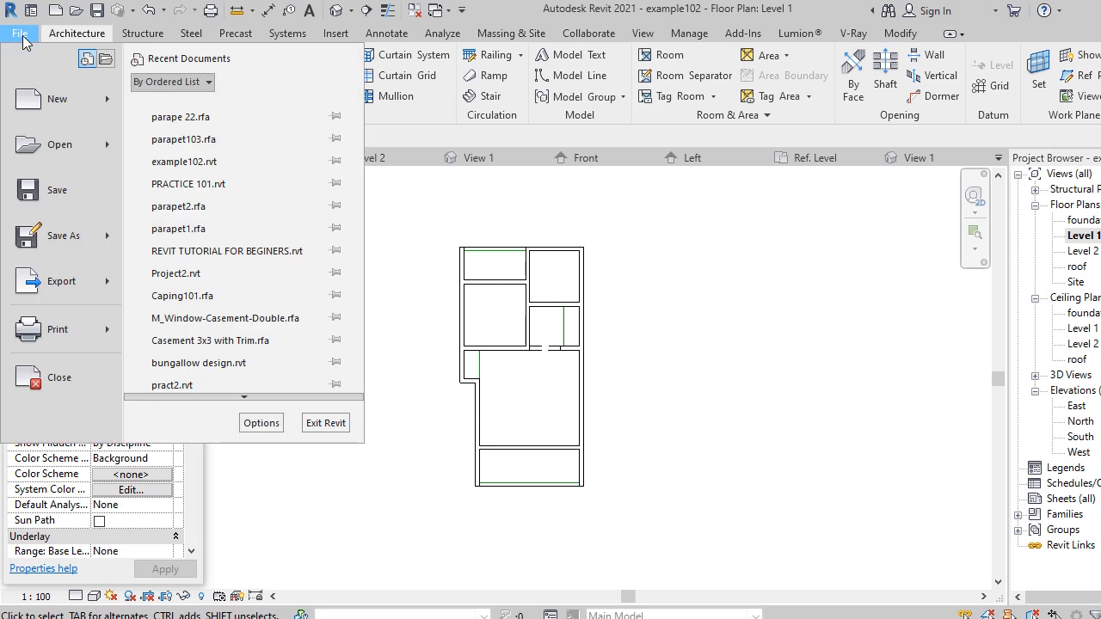
{"action": "mouse_move", "coordinate": [83, 145]}
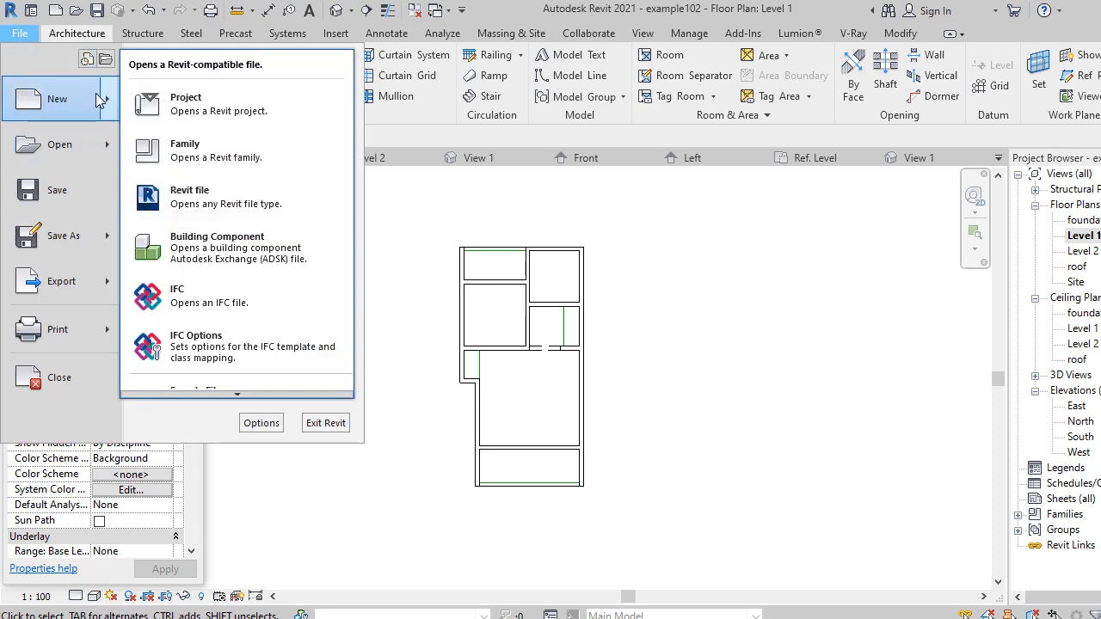
{"action": "mouse_move", "coordinate": [95, 93]}
{"action": "left_click", "coordinate": [189, 155]}
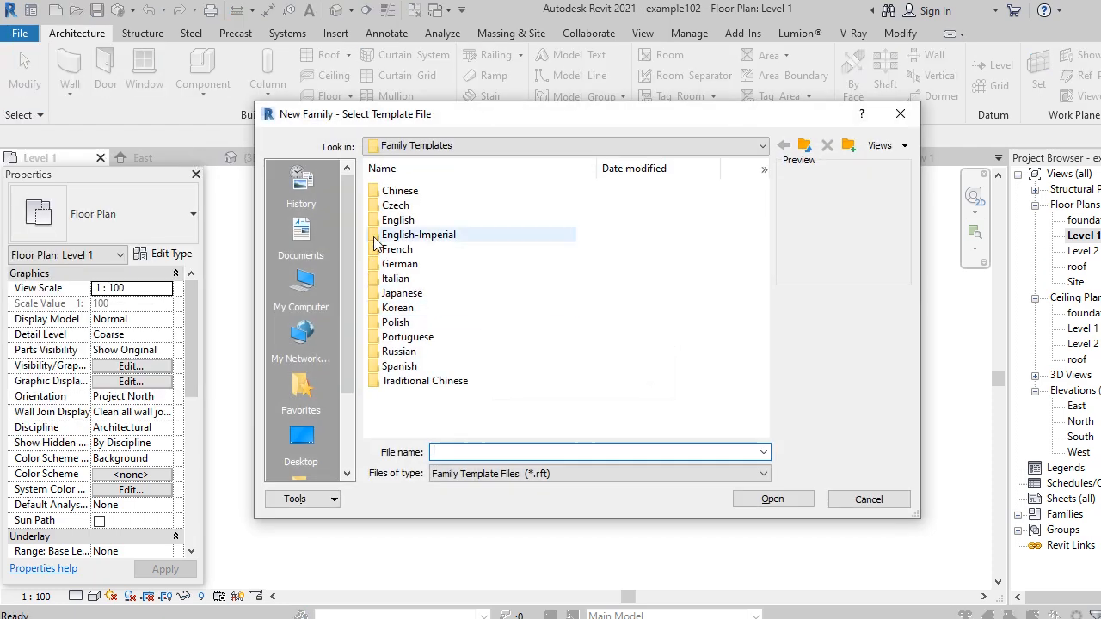
{"action": "double_click", "coordinate": [398, 220]}
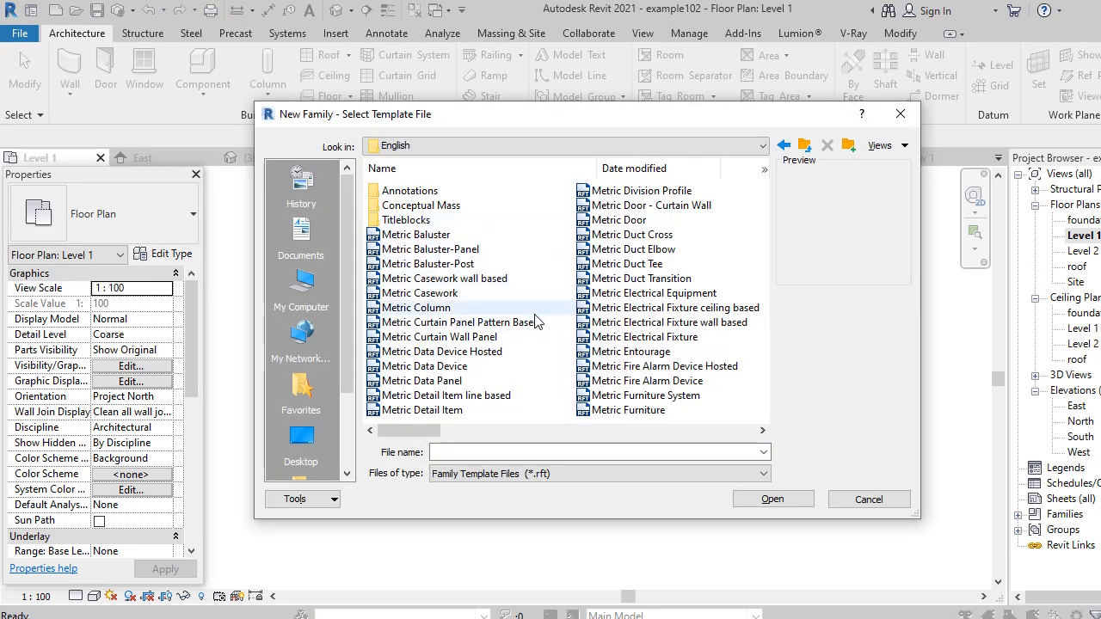
{"action": "scroll", "coordinate": [527, 323], "scroll_direction": "down", "scroll_amount": 2}
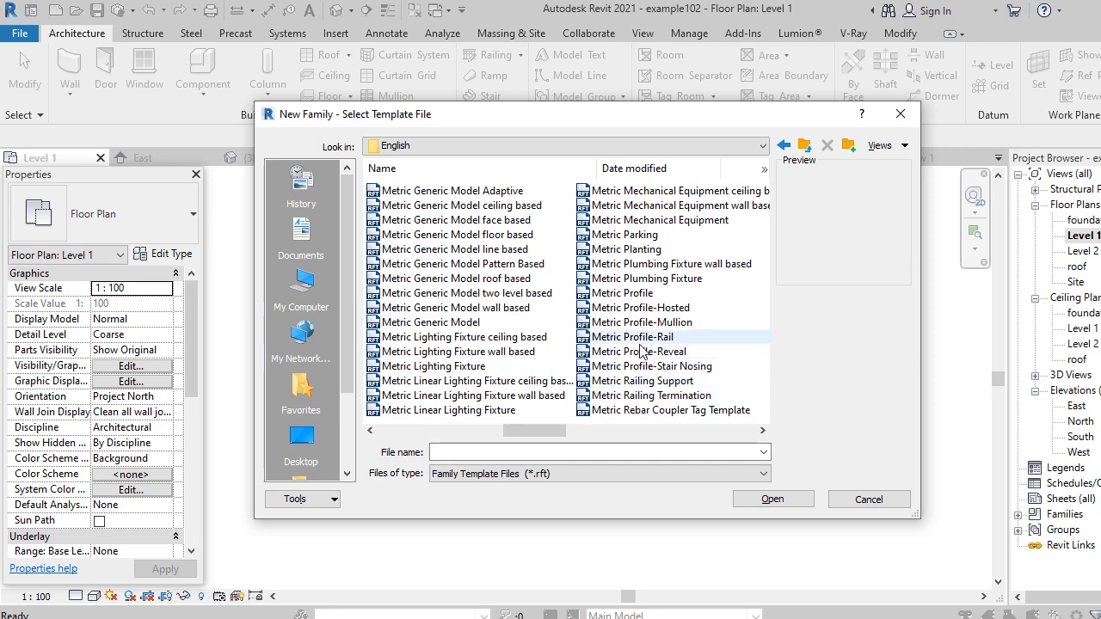
{"action": "left_click", "coordinate": [630, 296]}
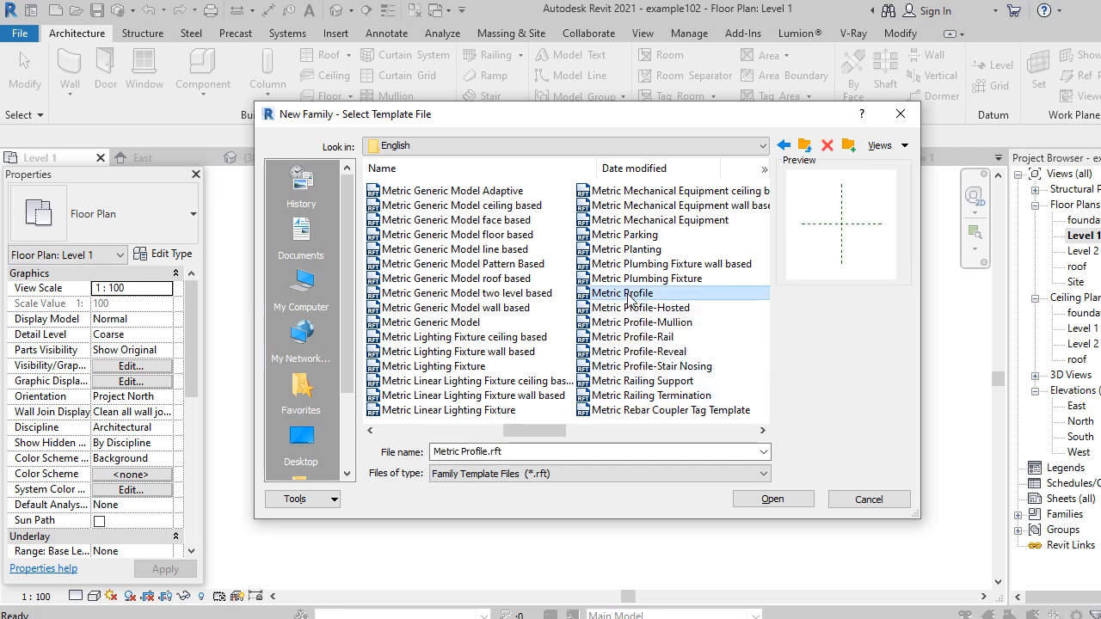
{"action": "left_click", "coordinate": [780, 502]}
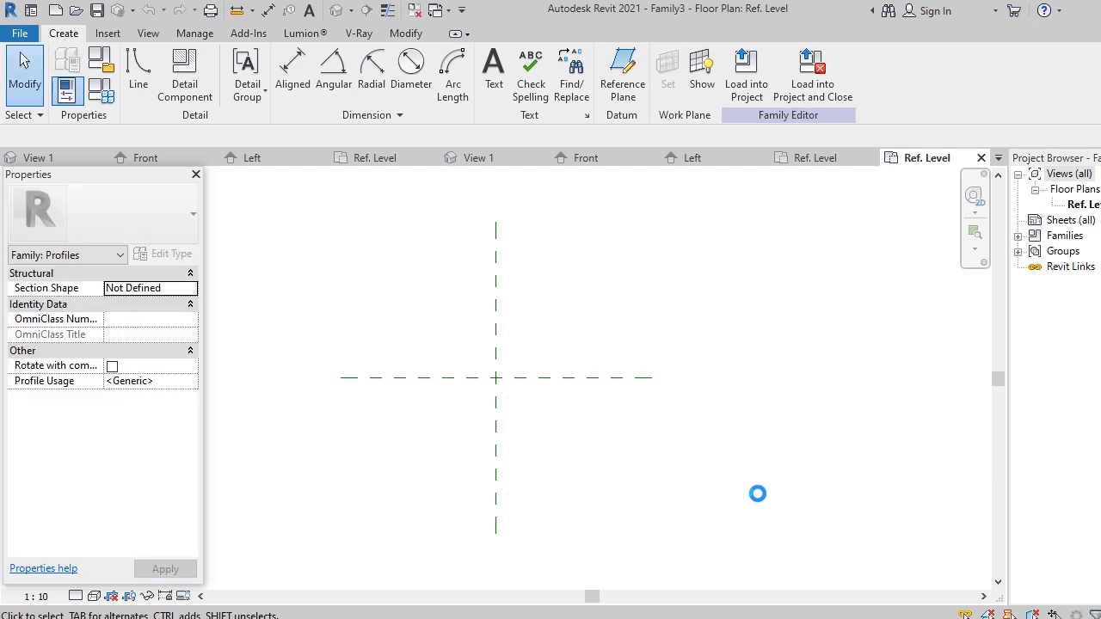
Draw a closed rectangle of profile lines, 500 mm wide and 400 mm high, up and right from the reference plane intersection.
{"action": "left_click", "coordinate": [141, 84]}
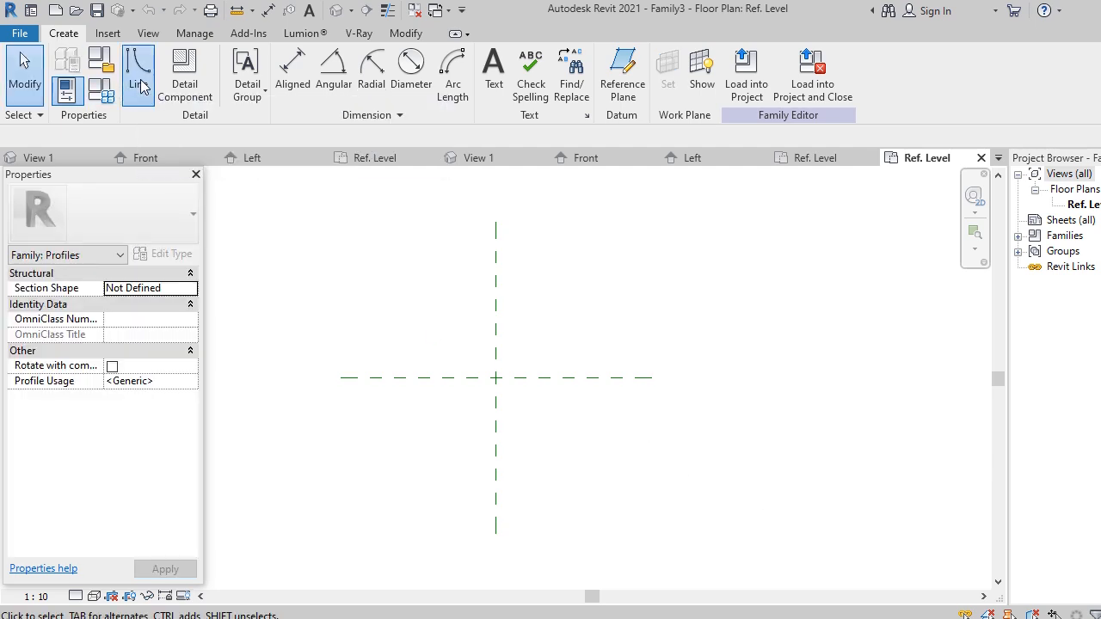
{"action": "left_click", "coordinate": [496, 377]}
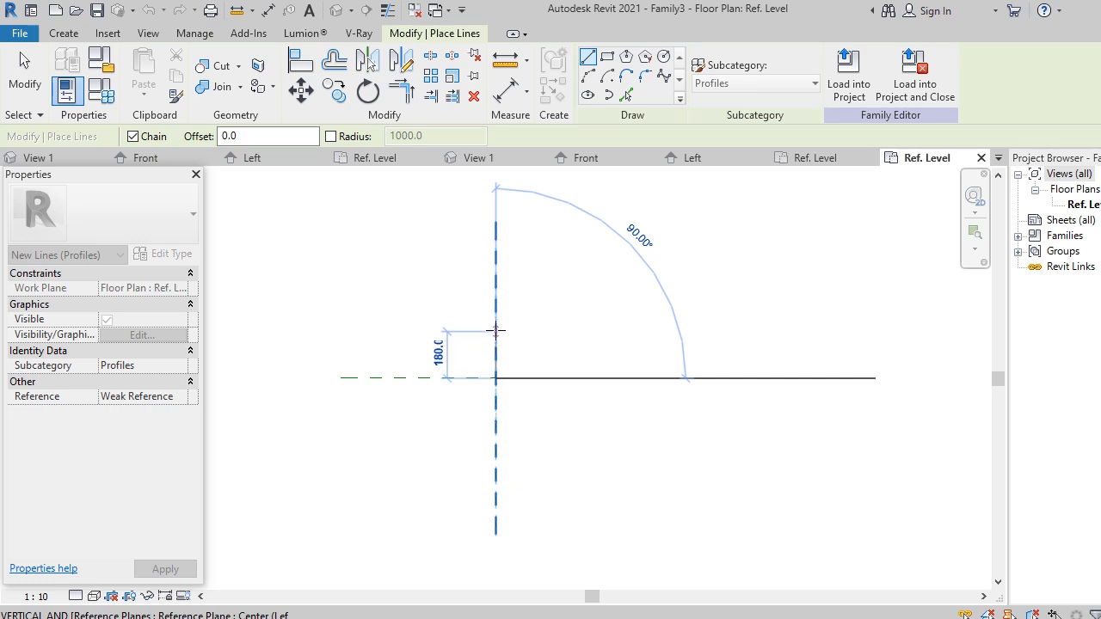
{"action": "left_click", "coordinate": [496, 275]}
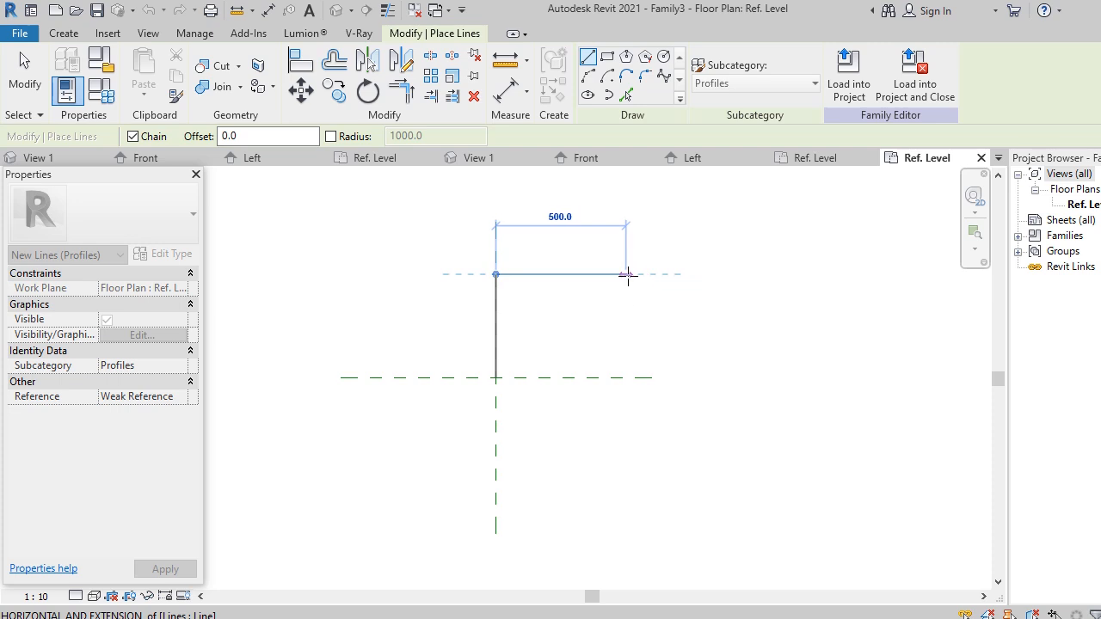
{"action": "left_click", "coordinate": [625, 275]}
{"action": "left_click", "coordinate": [625, 377]}
{"action": "left_click", "coordinate": [496, 376]}
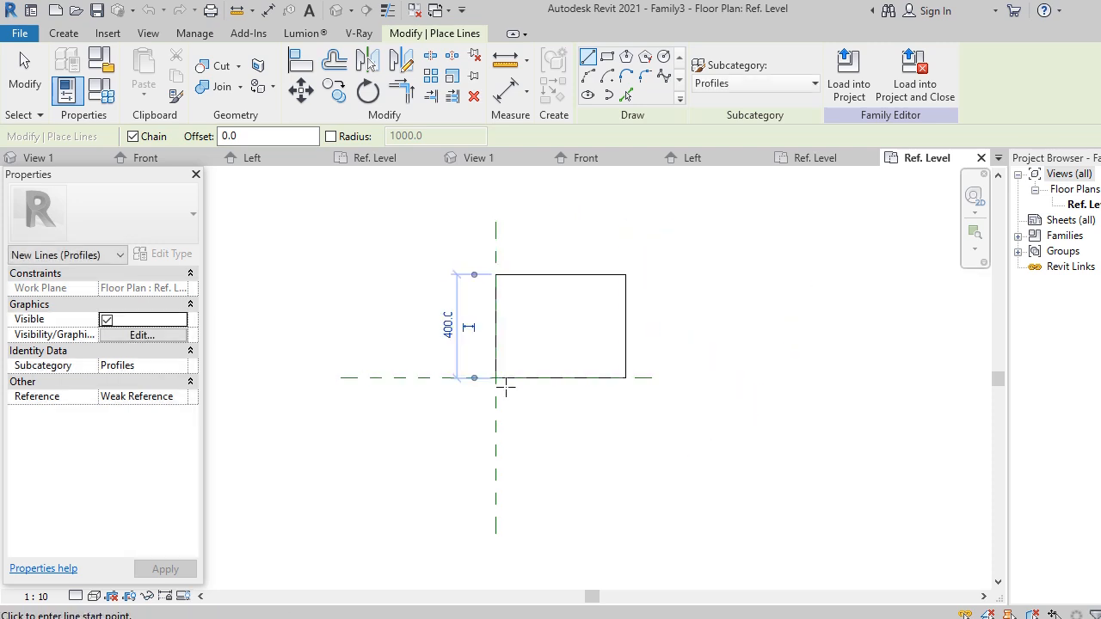
Draw lines from the rectangle's lower-left corner: 100 mm along the base, a short riser, then small 40 mm steps inward.
{"action": "left_click", "coordinate": [496, 376]}
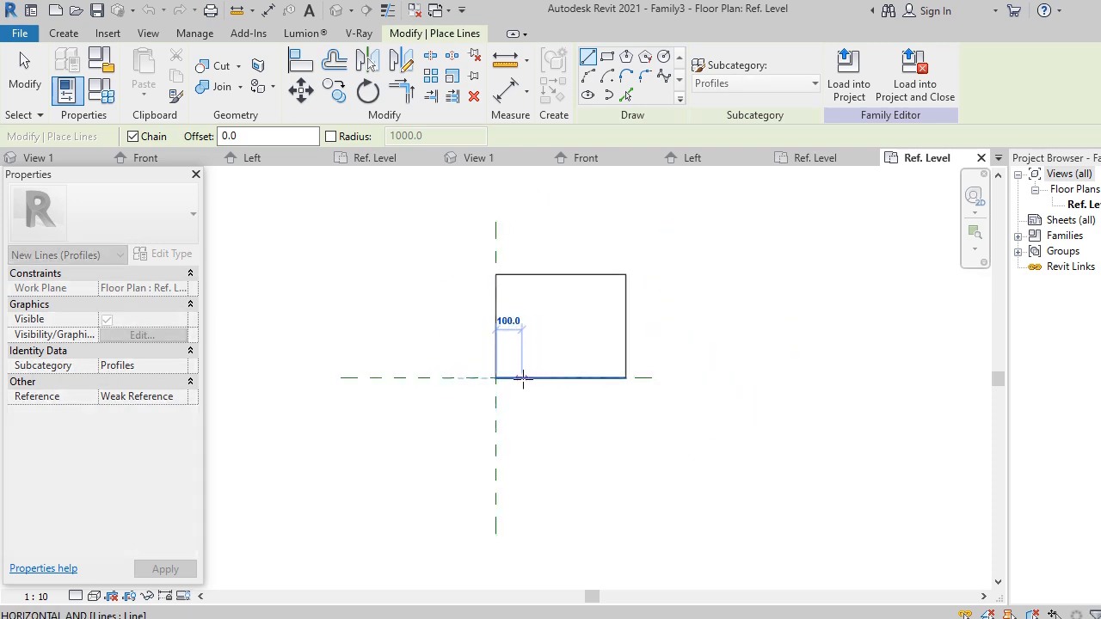
{"action": "left_click", "coordinate": [522, 376]}
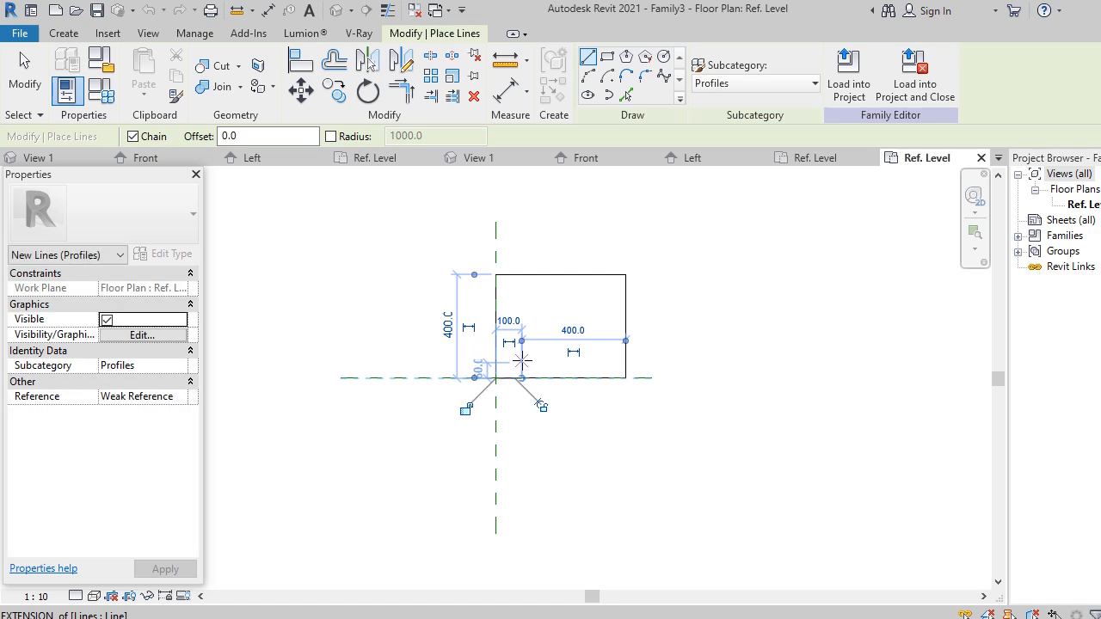
{"action": "left_click", "coordinate": [522, 356]}
{"action": "scroll", "coordinate": [522, 359], "scroll_direction": "up", "scroll_amount": 2}
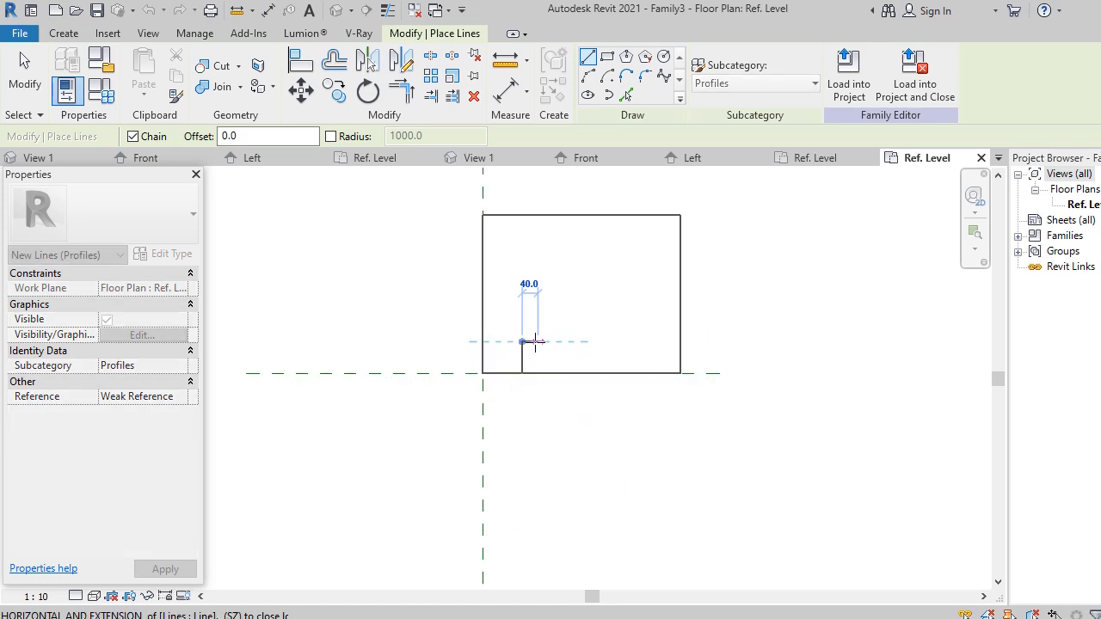
{"action": "left_click", "coordinate": [539, 342]}
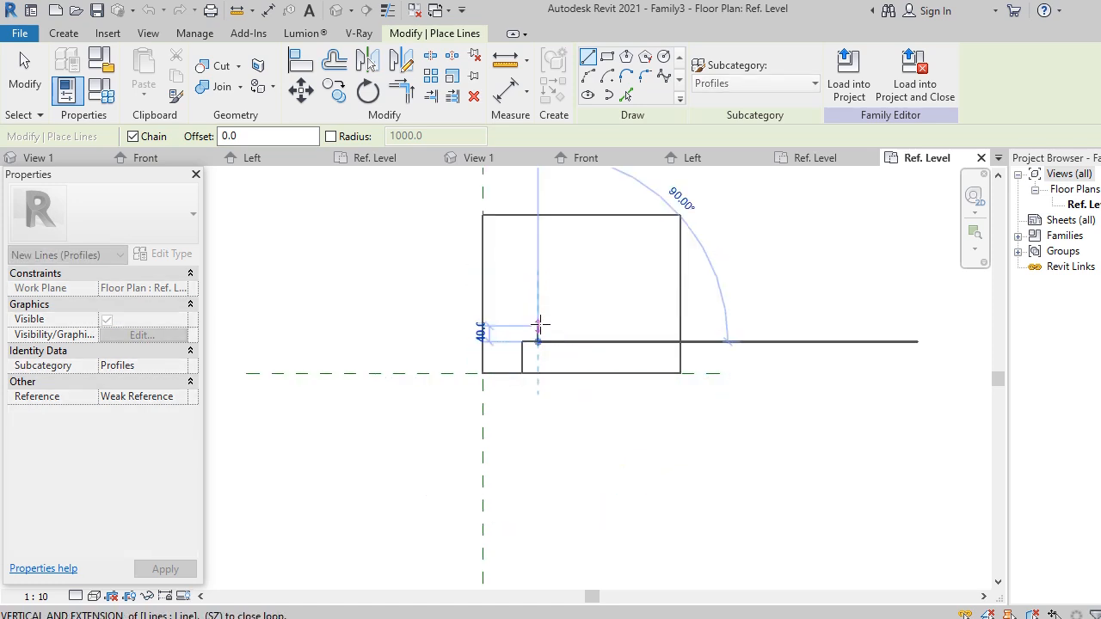
{"action": "left_click", "coordinate": [538, 326]}
{"action": "left_click", "coordinate": [555, 326]}
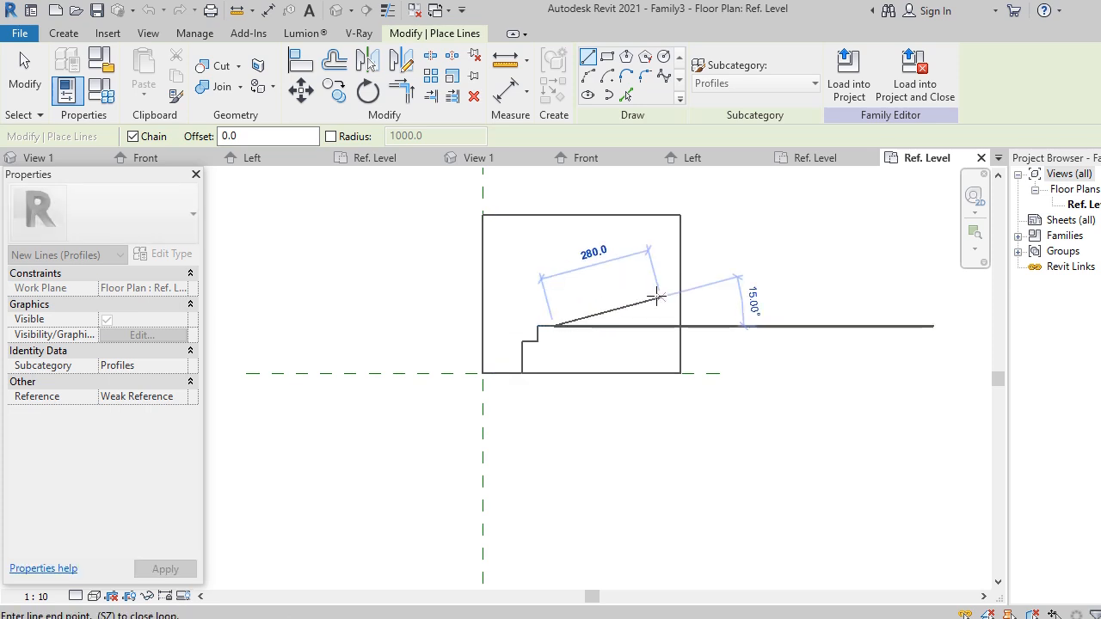
{"action": "key", "text": "Escape"}
Draw 40 mm steps down from the rectangle's upper-right corner and join them to the lower steps with a 282.8 mm diagonal.
{"action": "left_click", "coordinate": [680, 215]}
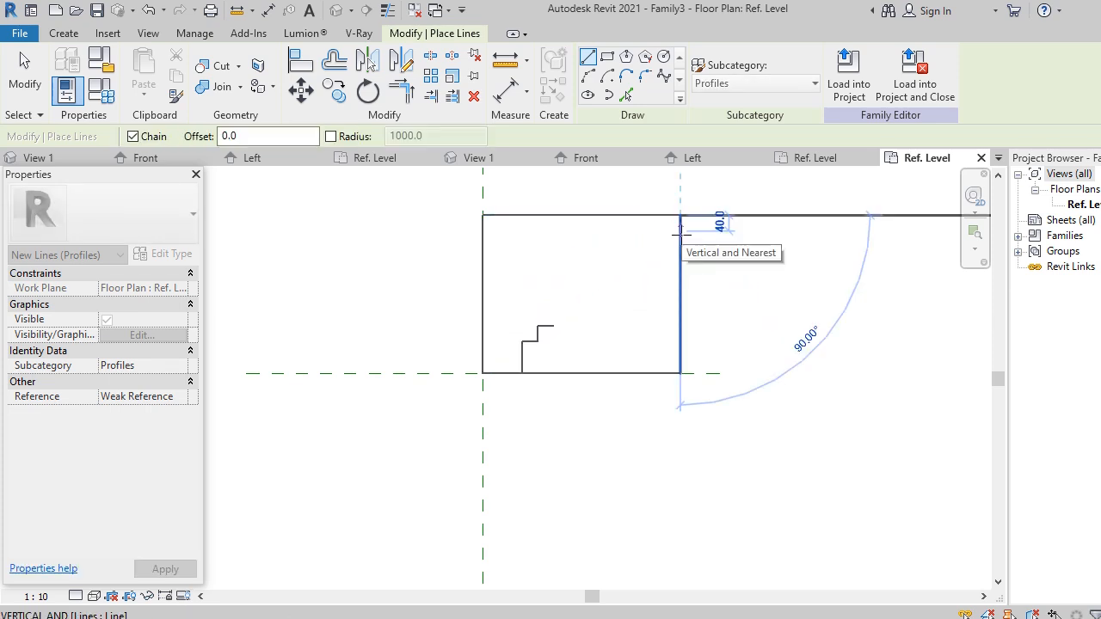
{"action": "left_click", "coordinate": [681, 233]}
{"action": "left_click", "coordinate": [664, 231]}
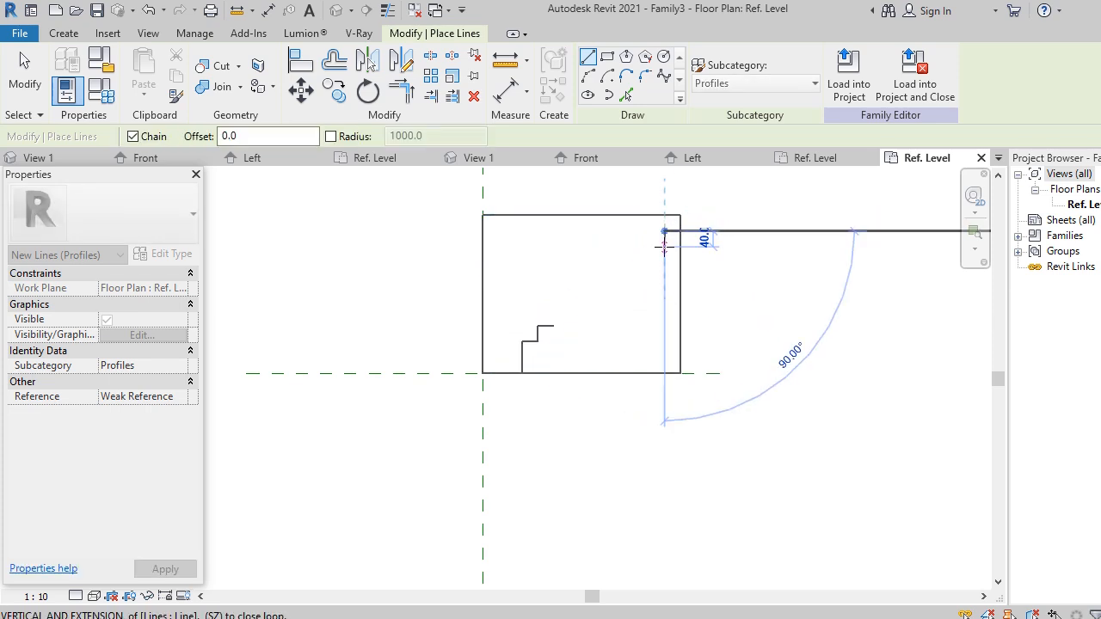
{"action": "left_click", "coordinate": [664, 247]}
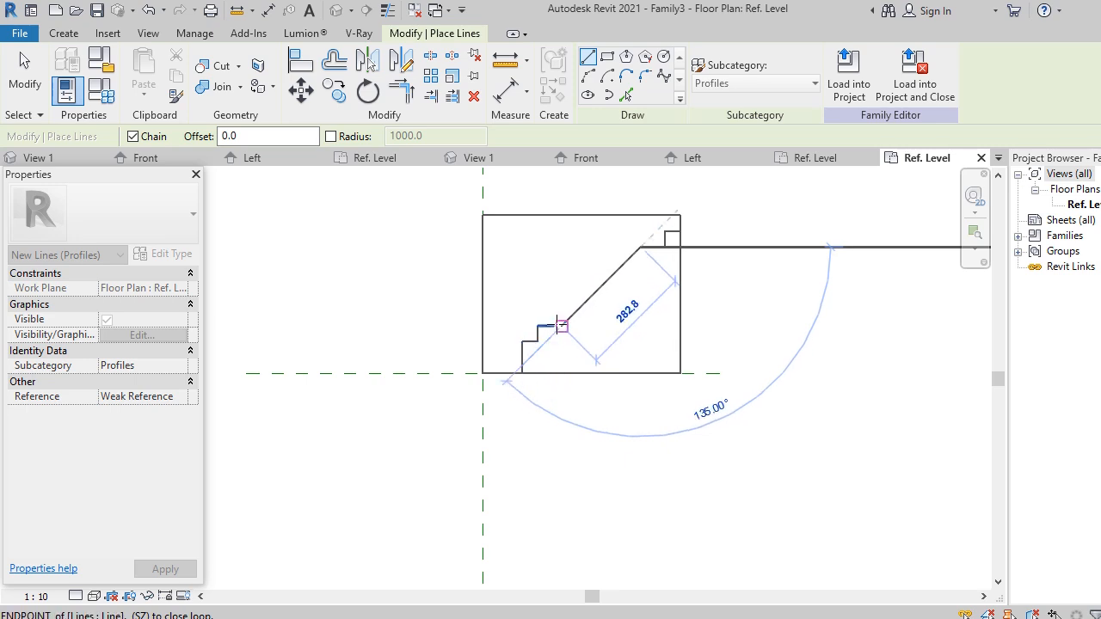
{"action": "left_click", "coordinate": [562, 326]}
{"action": "key", "text": "Escape"}
{"action": "key", "text": "Escape"}
Delete the rectangle's original lower and right edges, leaving only the stepped profile outline.
{"action": "left_click", "coordinate": [633, 374]}
{"action": "key", "text": "Delete"}
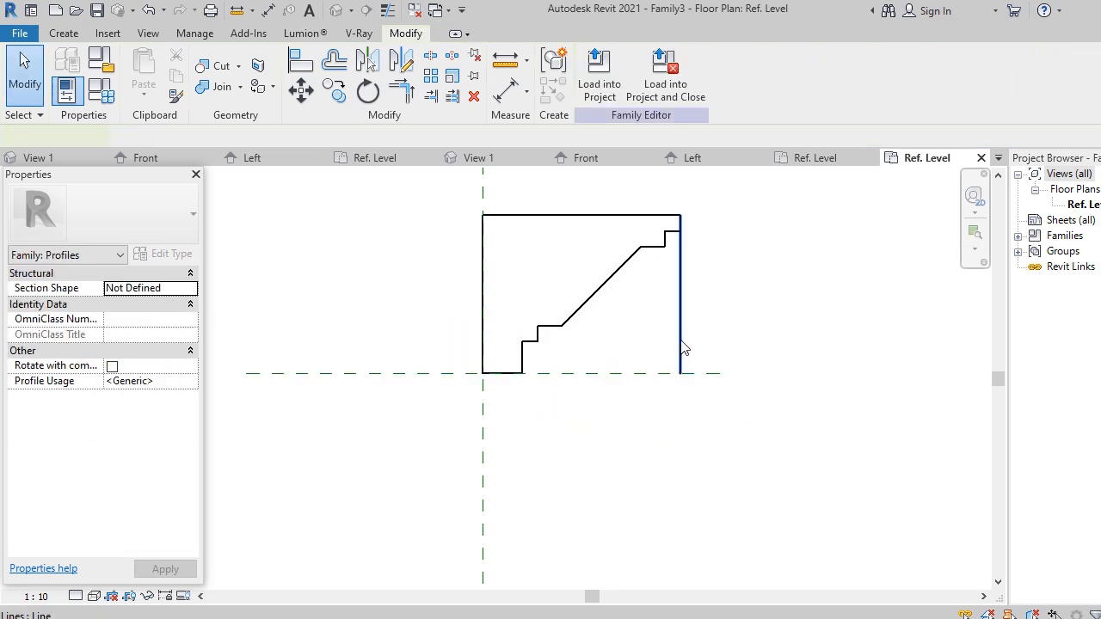
{"action": "left_click", "coordinate": [679, 352]}
{"action": "key", "text": "Delete"}
{"action": "key", "text": "z"}
{"action": "key", "text": "f"}
{"action": "scroll", "coordinate": [584, 407], "scroll_direction": "up", "scroll_amount": 1}
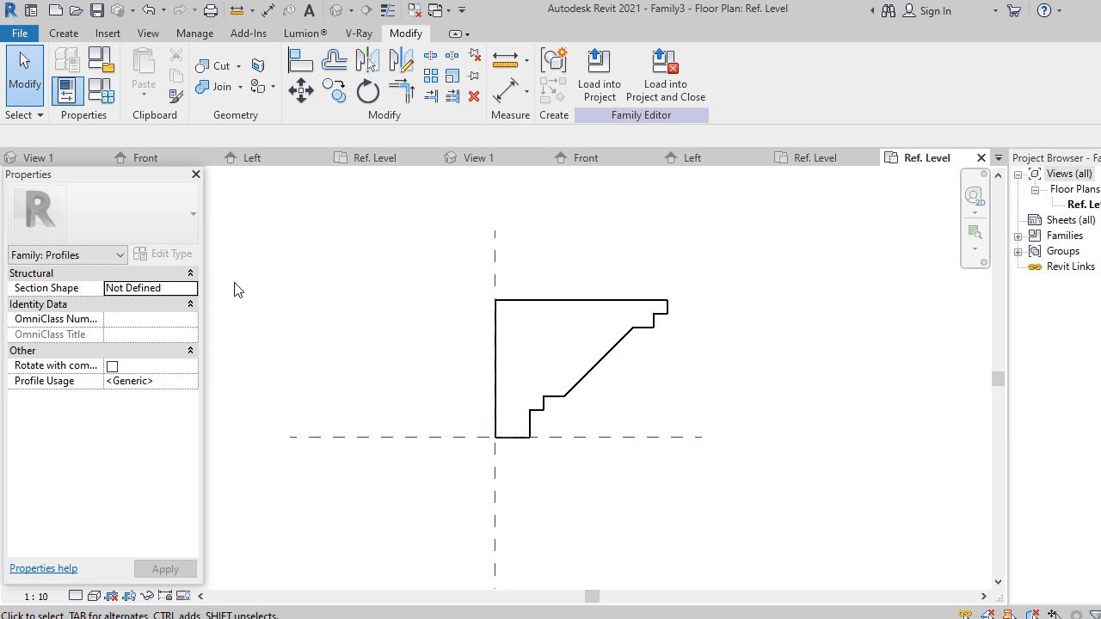
Save the profile as a family file named ssdf in the REVIT FILES folder.
{"action": "left_click", "coordinate": [19, 32]}
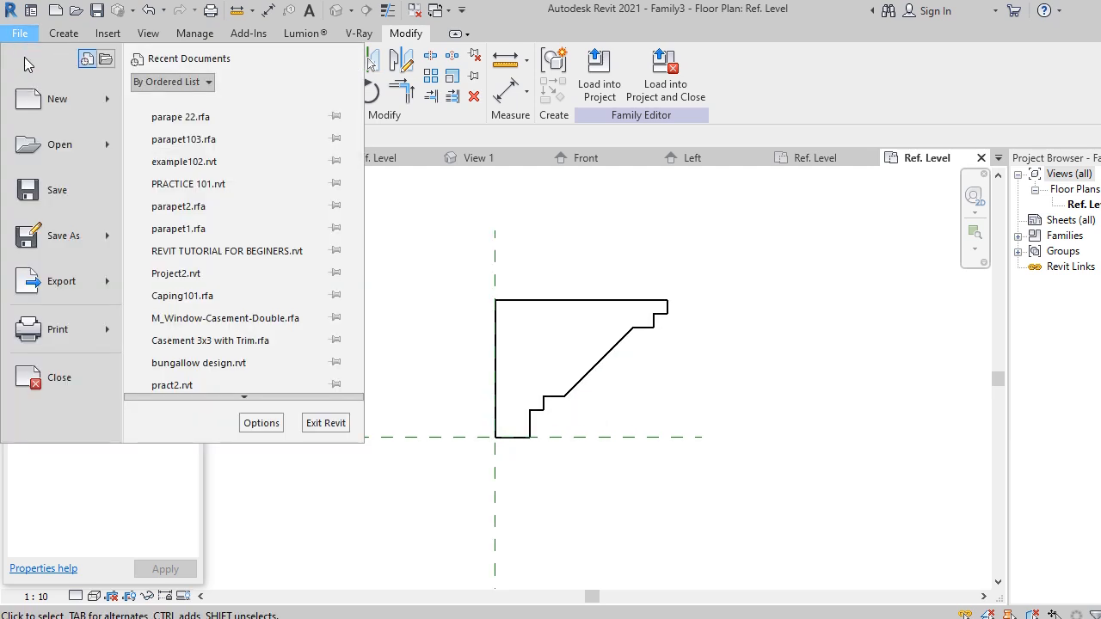
{"action": "mouse_move", "coordinate": [108, 244]}
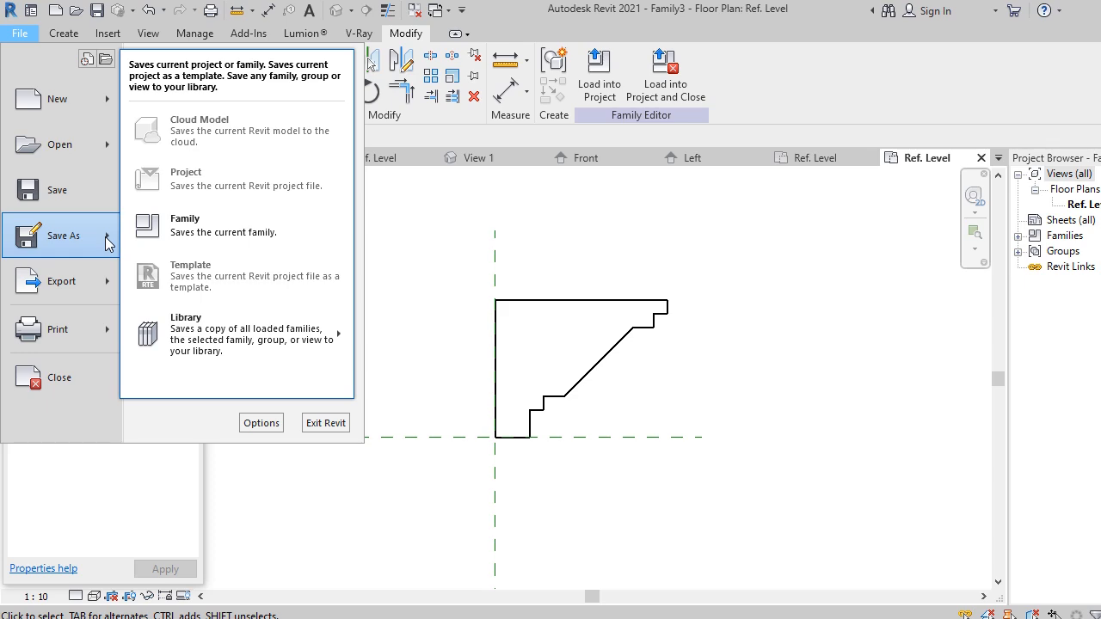
{"action": "left_click", "coordinate": [221, 243]}
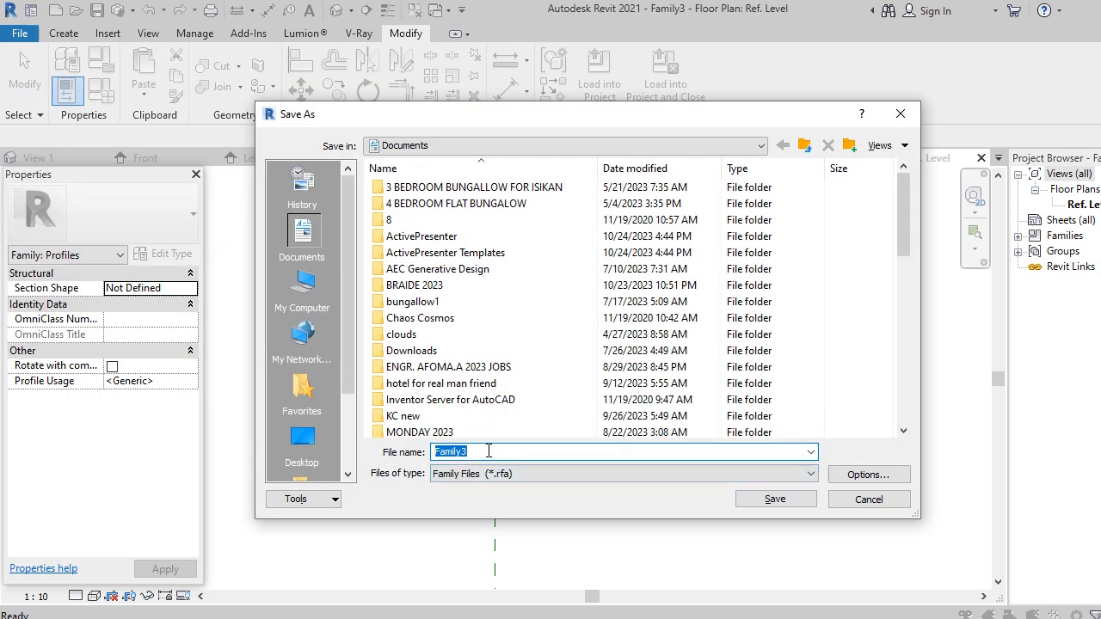
{"action": "type", "text": "ssdf"}
{"action": "scroll", "coordinate": [456, 361], "scroll_direction": "down", "scroll_amount": 4}
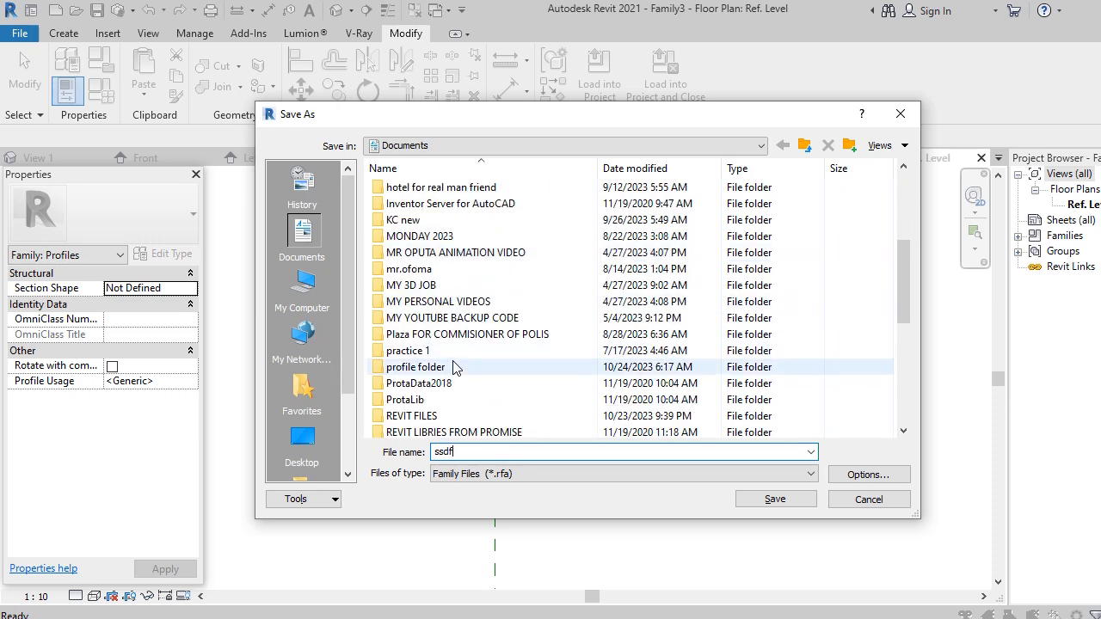
{"action": "left_click", "coordinate": [434, 419]}
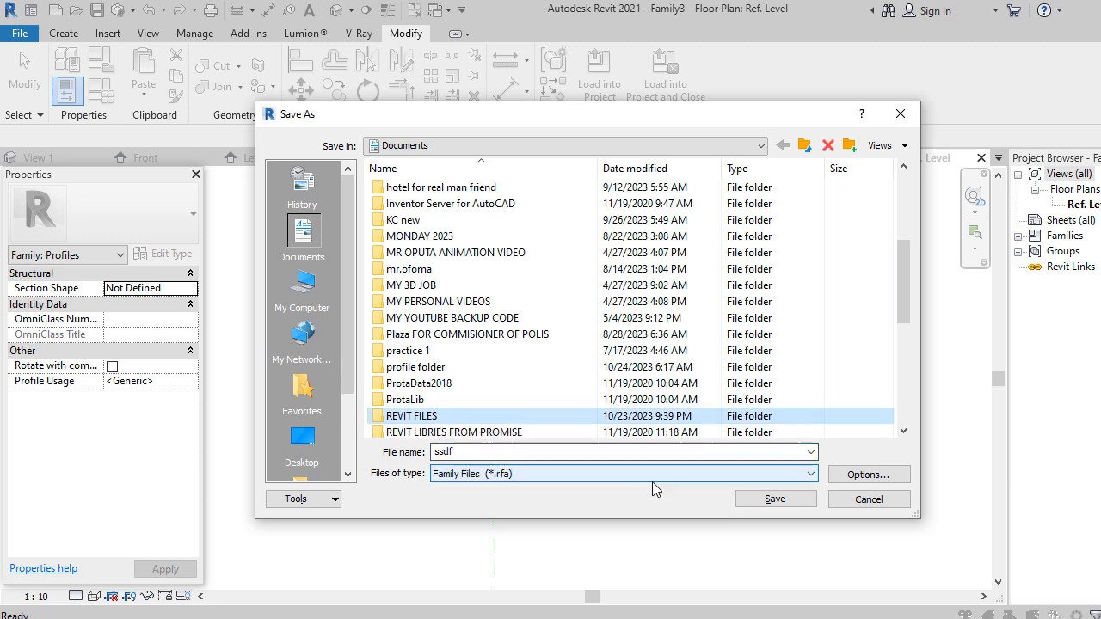
{"action": "left_click", "coordinate": [741, 498]}
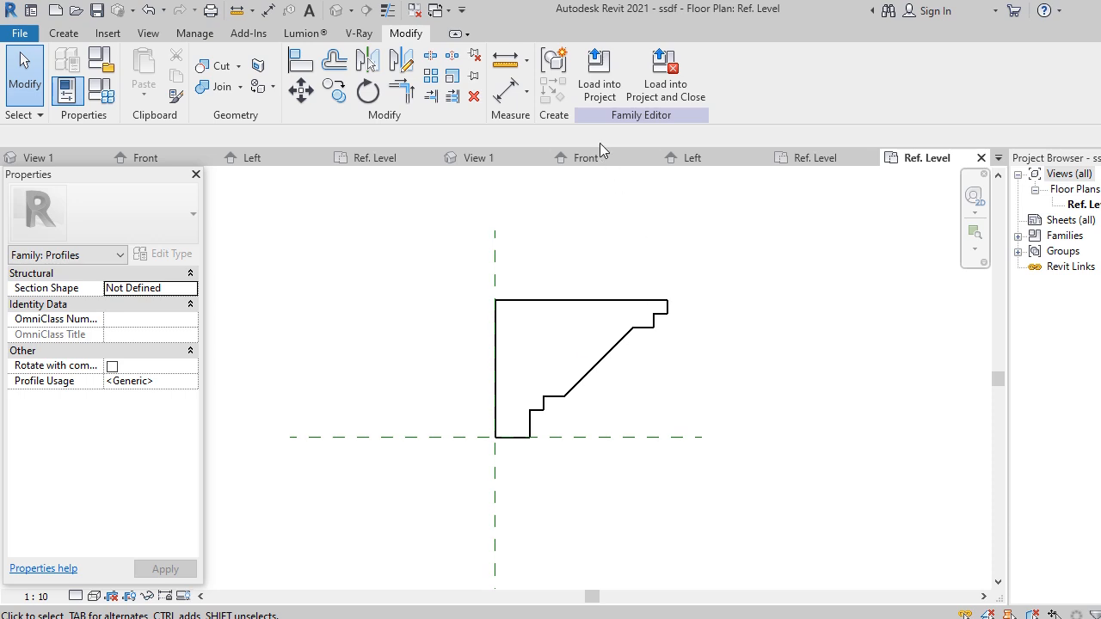
Load the ssdf profile family into the example102.rvt project.
{"action": "left_click", "coordinate": [599, 77]}
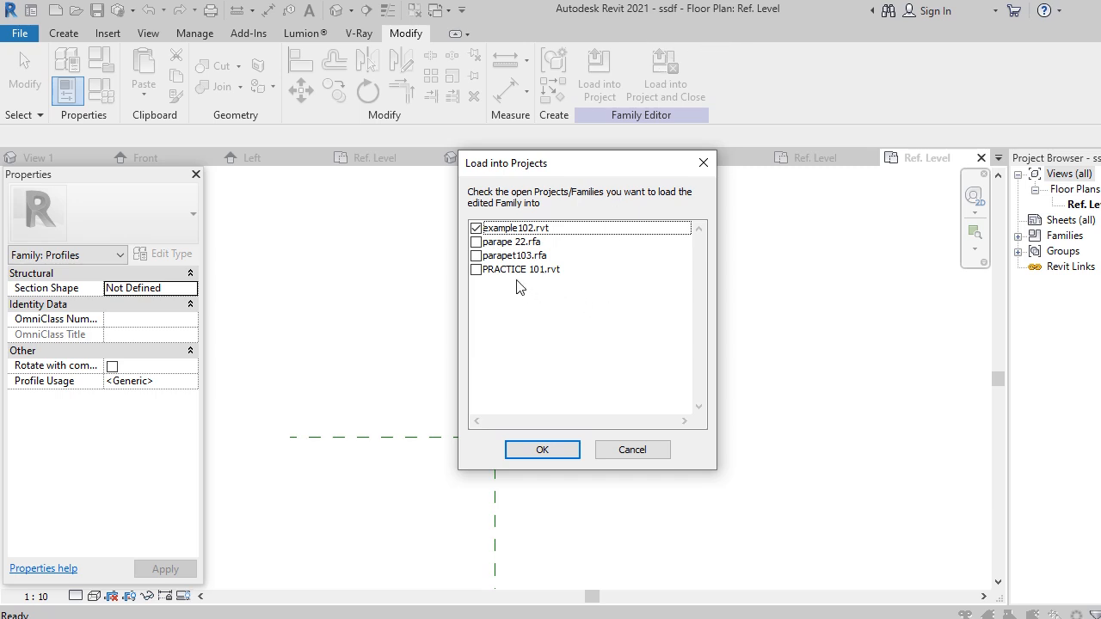
{"action": "left_click", "coordinate": [476, 230]}
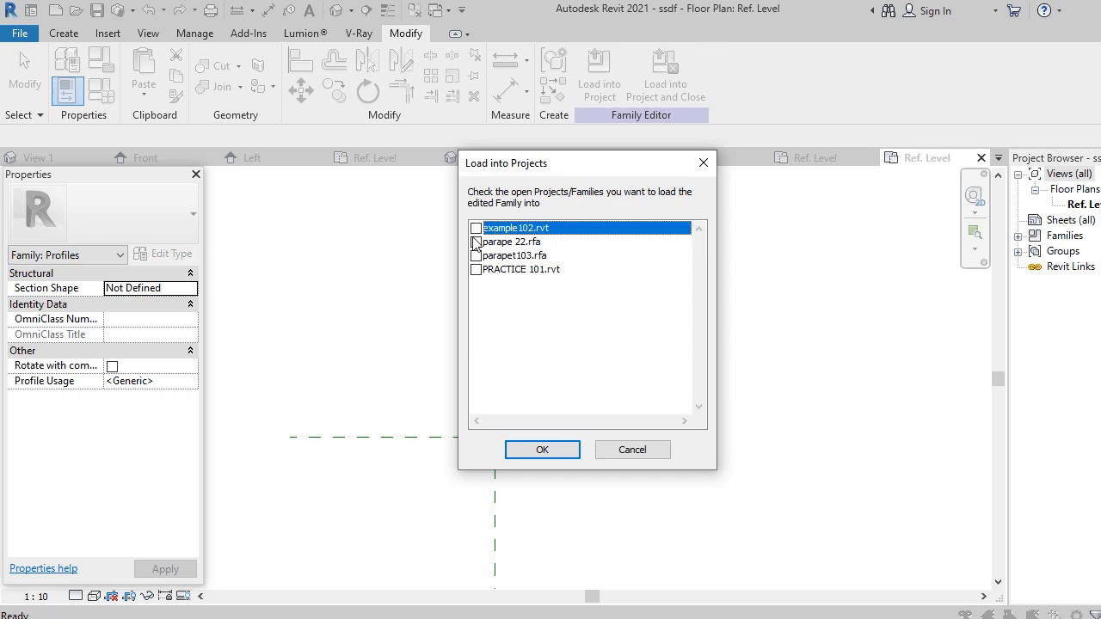
{"action": "left_click", "coordinate": [542, 450]}
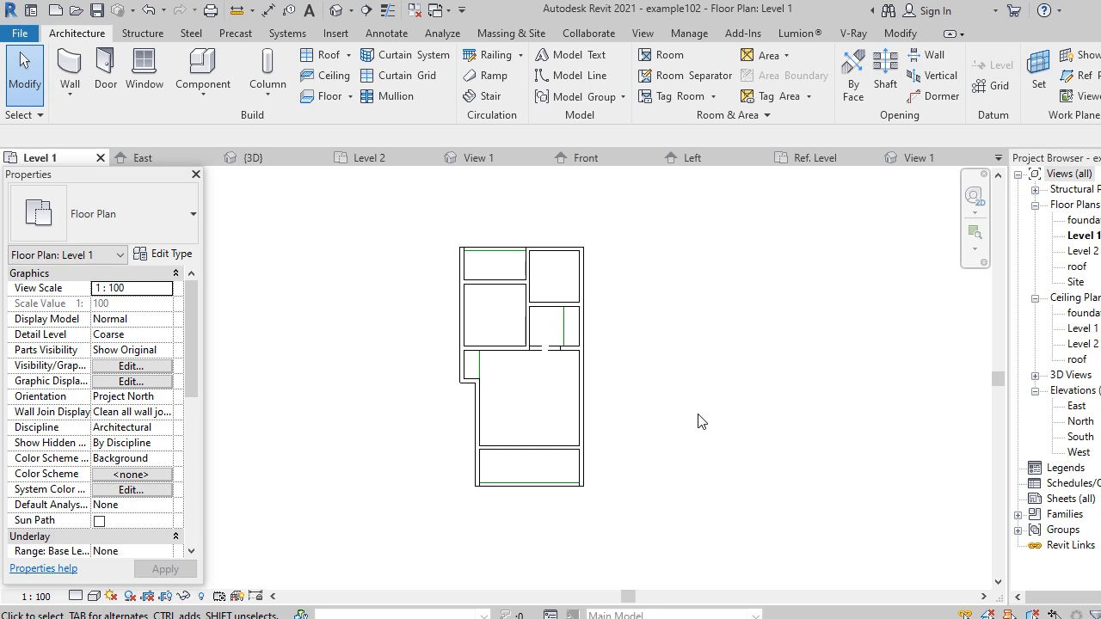
Open the Level 2 floor plan, start an architectural wall and duplicate the parapet wall type as parapet wall 22.
{"action": "double_click", "coordinate": [1092, 251]}
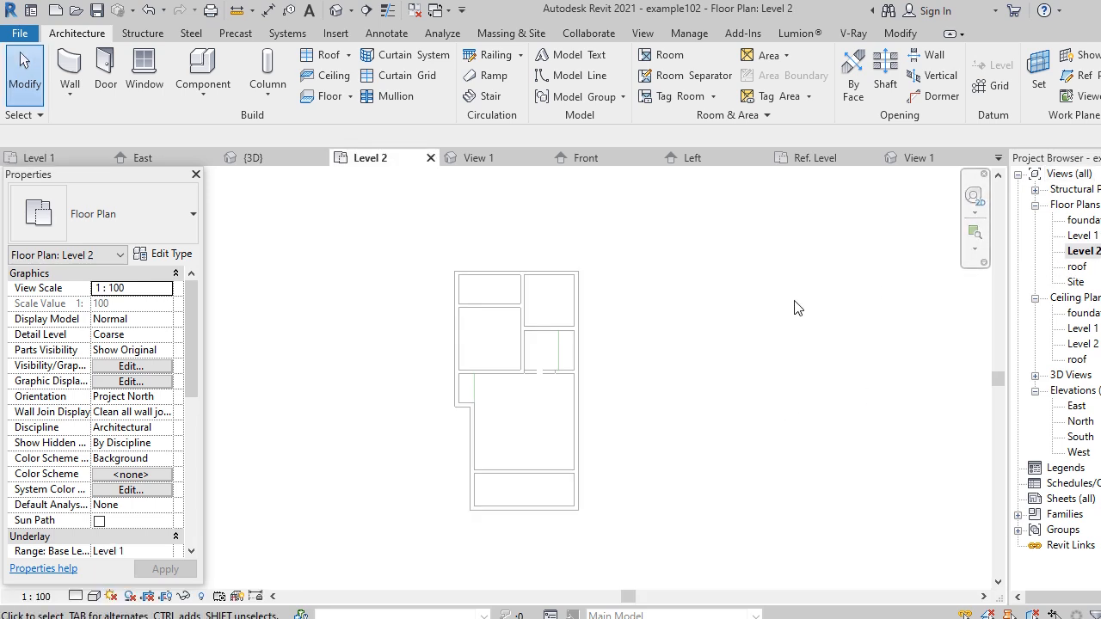
{"action": "scroll", "coordinate": [486, 465], "scroll_direction": "up", "scroll_amount": 1}
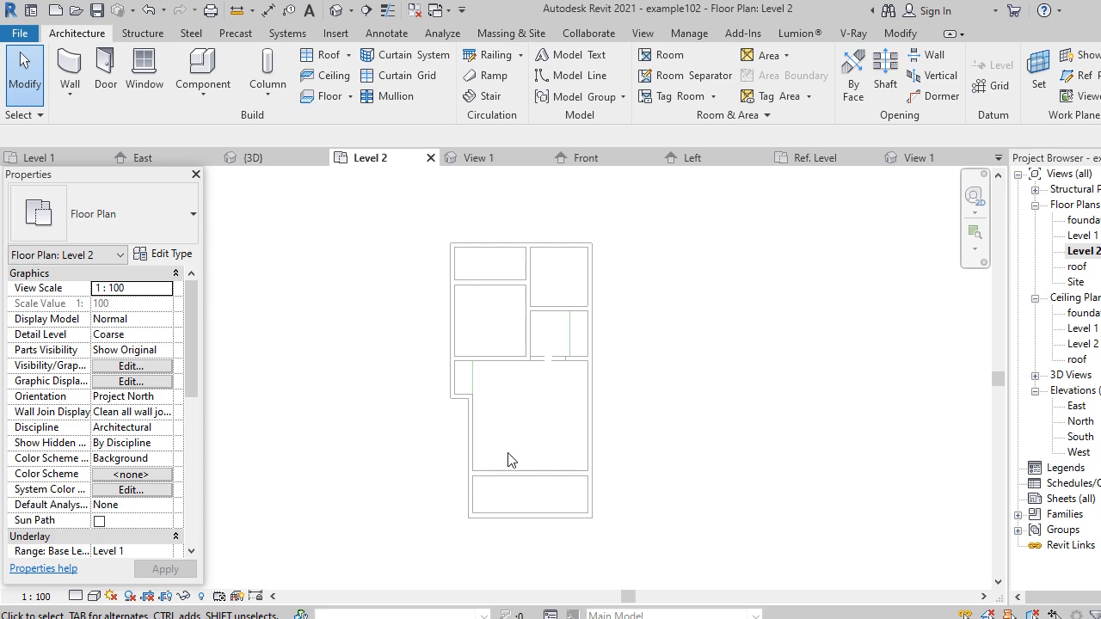
{"action": "left_click", "coordinate": [75, 96]}
{"action": "left_click", "coordinate": [97, 126]}
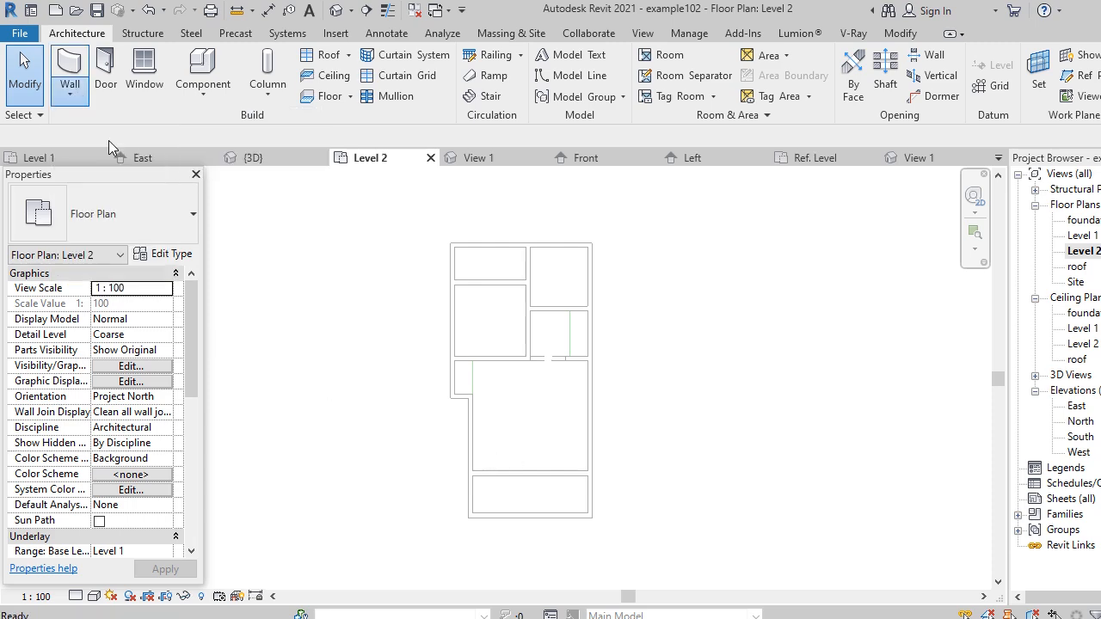
{"action": "left_click", "coordinate": [159, 254]}
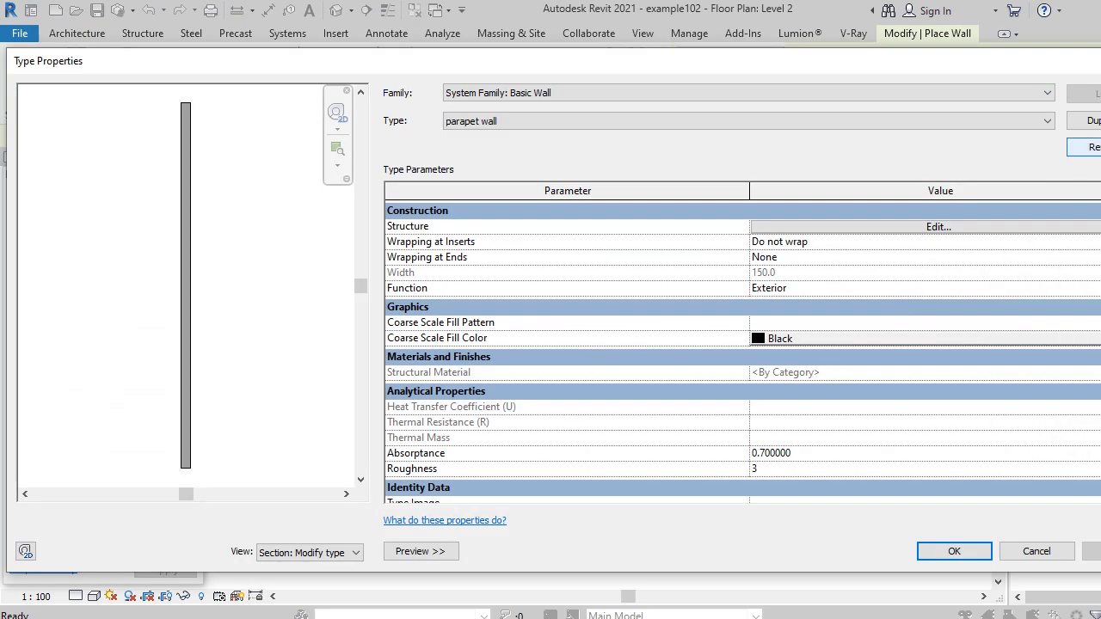
{"action": "left_click", "coordinate": [1086, 120]}
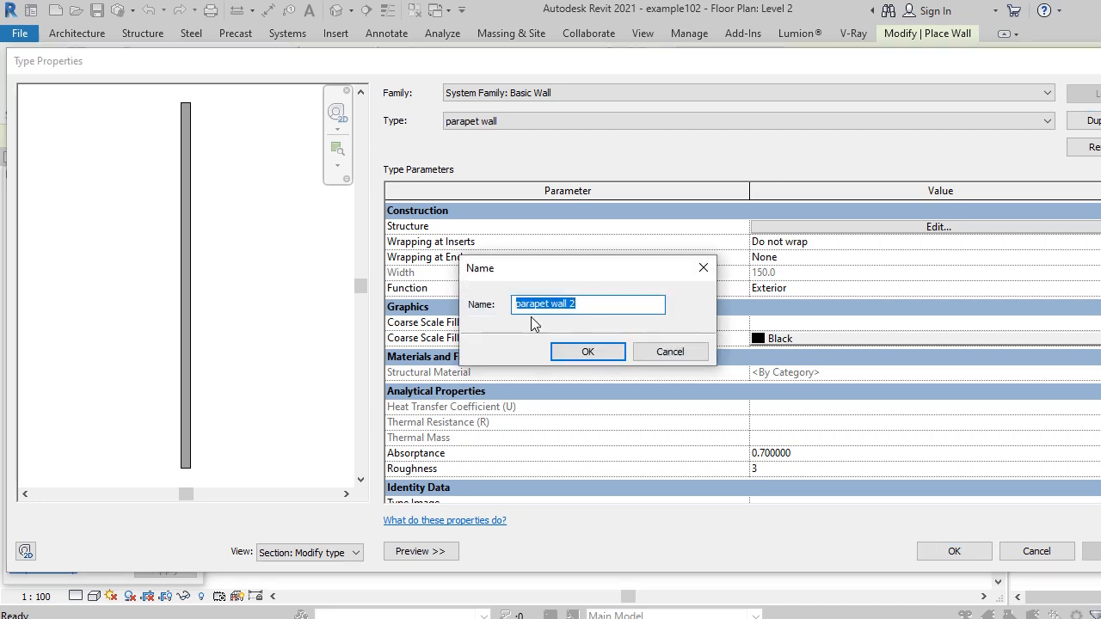
{"action": "left_click", "coordinate": [582, 303]}
{"action": "type", "text": "2"}
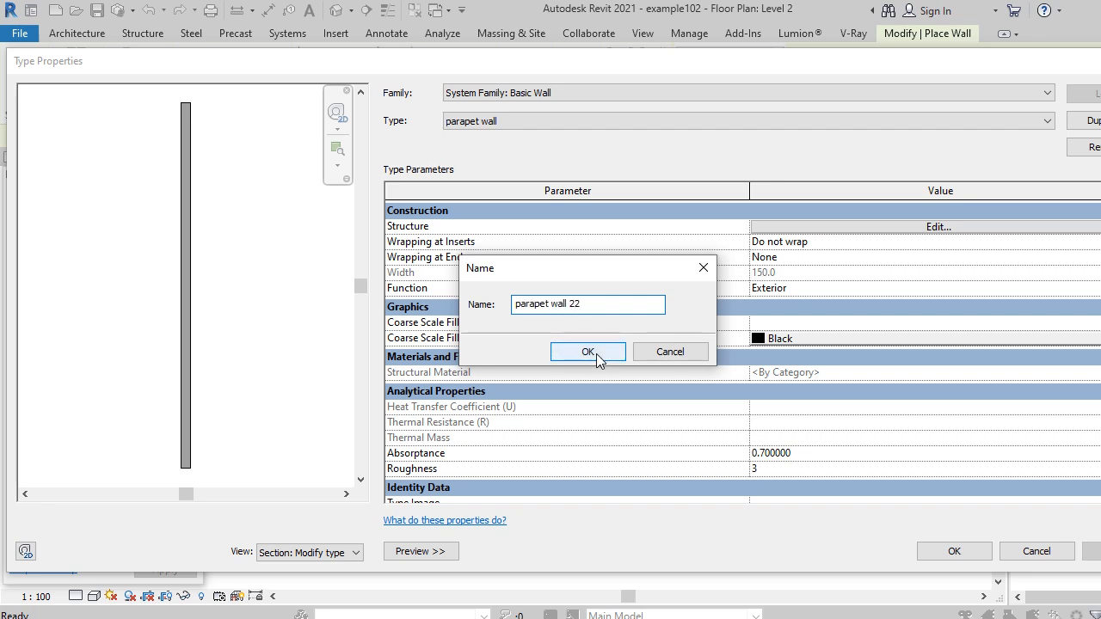
{"action": "left_click", "coordinate": [597, 356]}
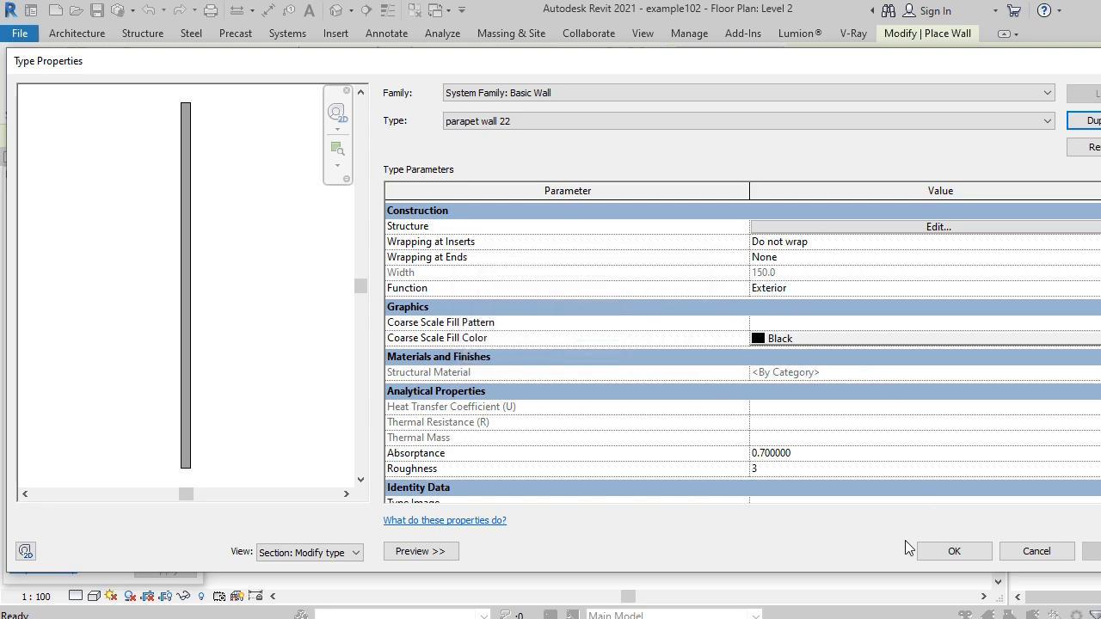
{"action": "left_click", "coordinate": [961, 557]}
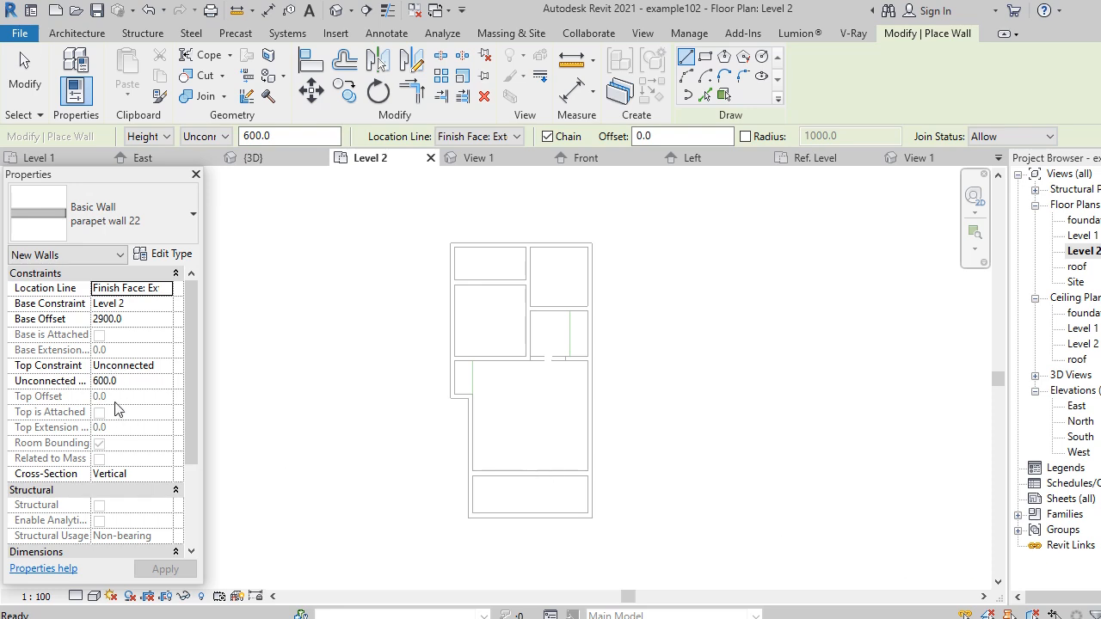
Set the new wall's base offset to 0, its unconnected height to 400 and its location line to Wall Centerline.
{"action": "left_click", "coordinate": [129, 365]}
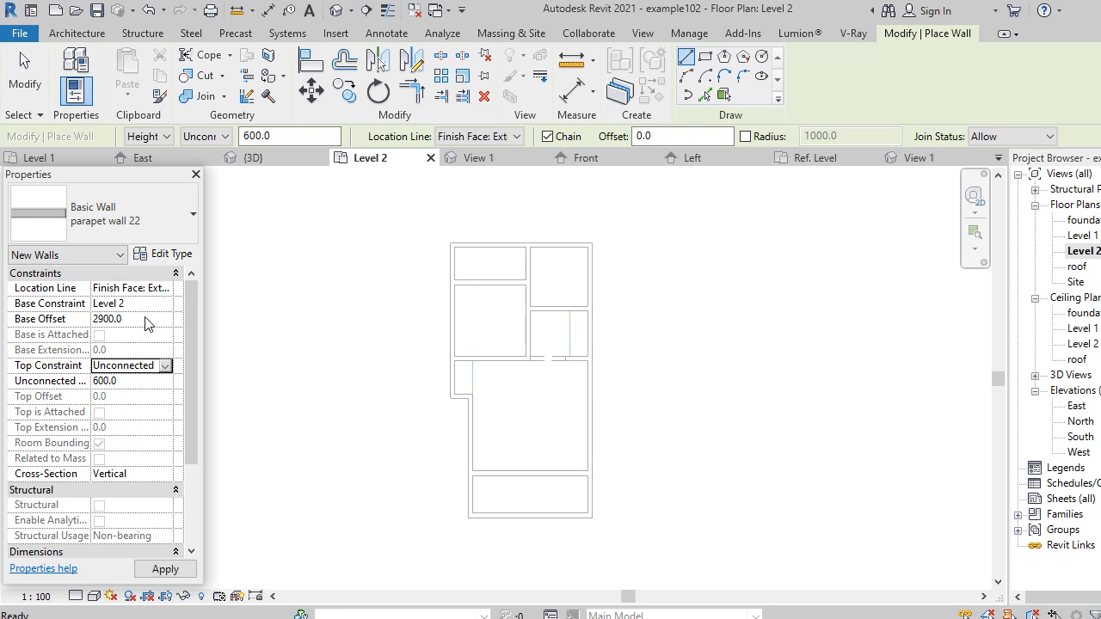
{"action": "left_click", "coordinate": [129, 319]}
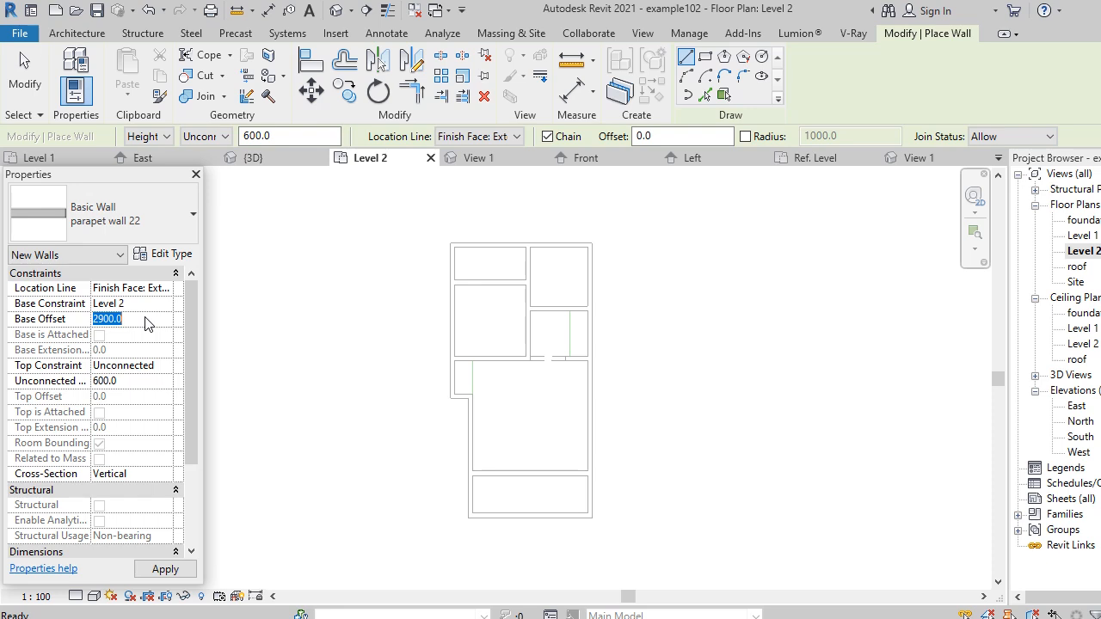
{"action": "type", "text": "0"}
{"action": "left_click", "coordinate": [155, 385]}
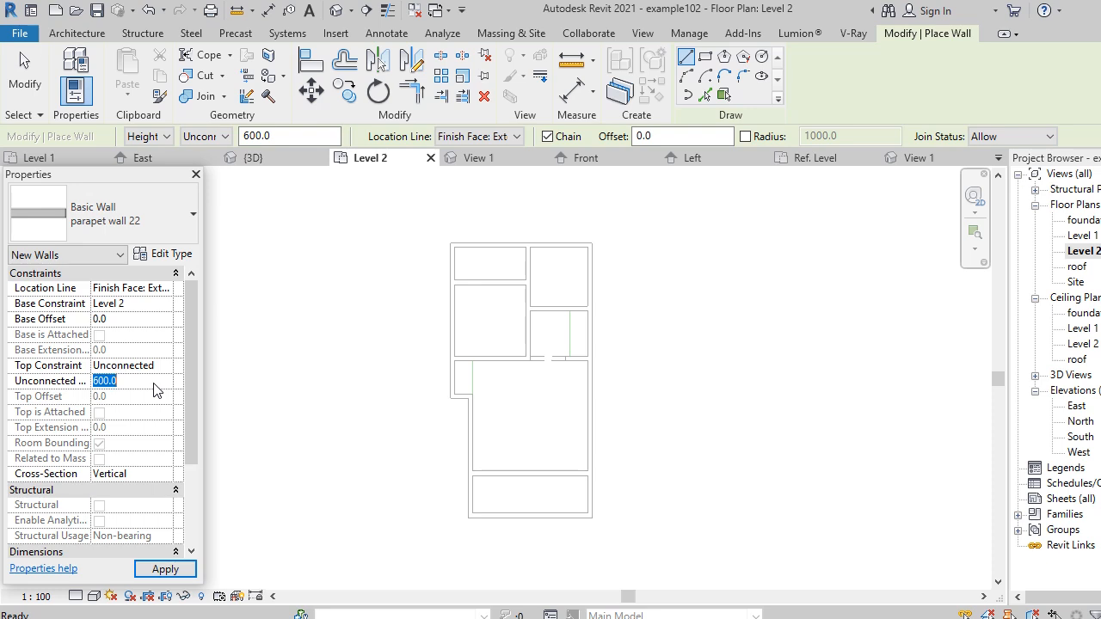
{"action": "type", "text": "400"}
{"action": "key", "text": "Return"}
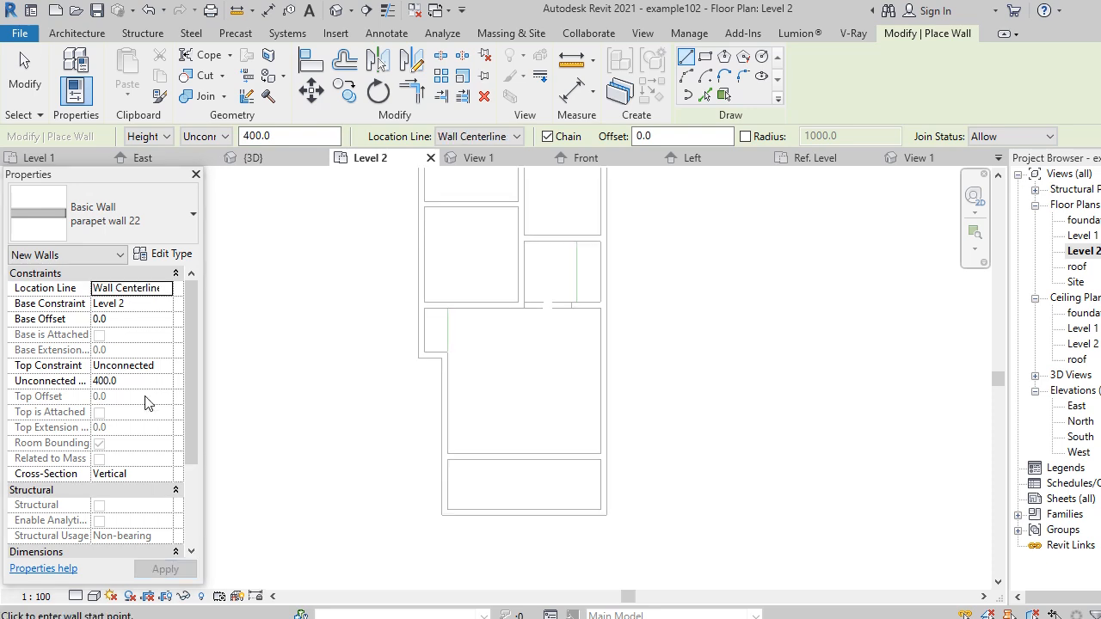
Add a wall sweep with the ssdf profile to the structure of the parapet wall 22 type.
{"action": "left_click", "coordinate": [168, 255]}
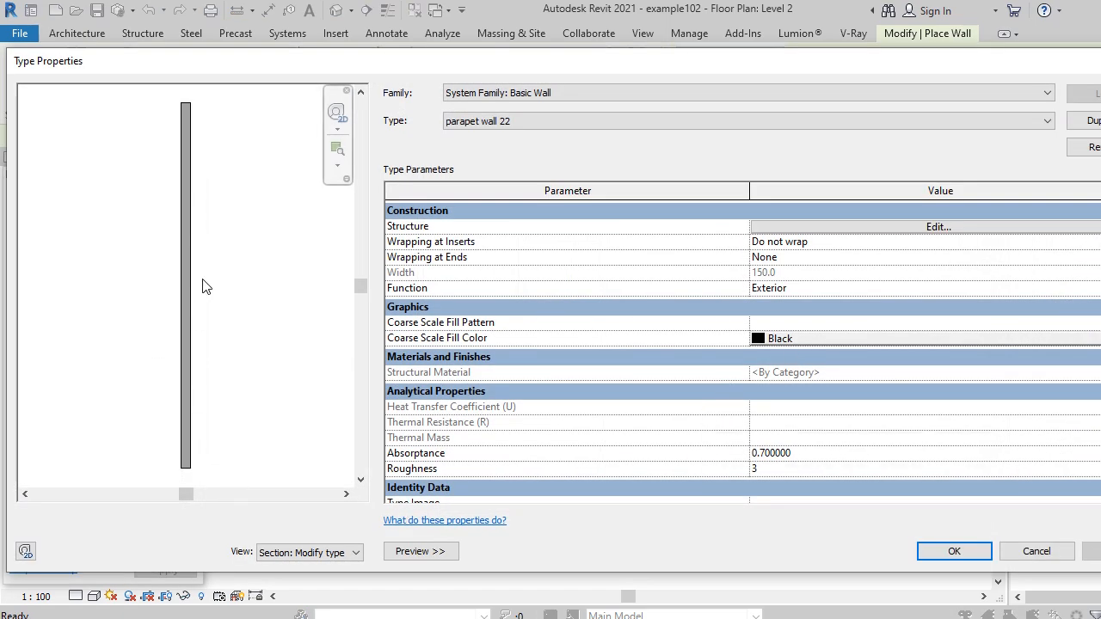
{"action": "left_click", "coordinate": [935, 227]}
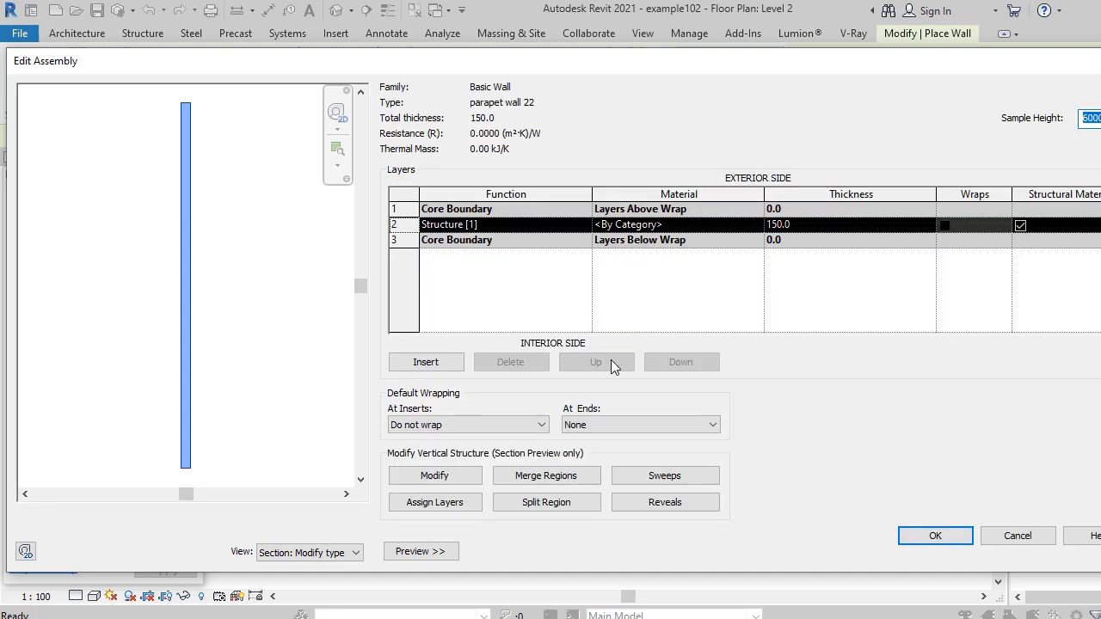
{"action": "left_click", "coordinate": [682, 482]}
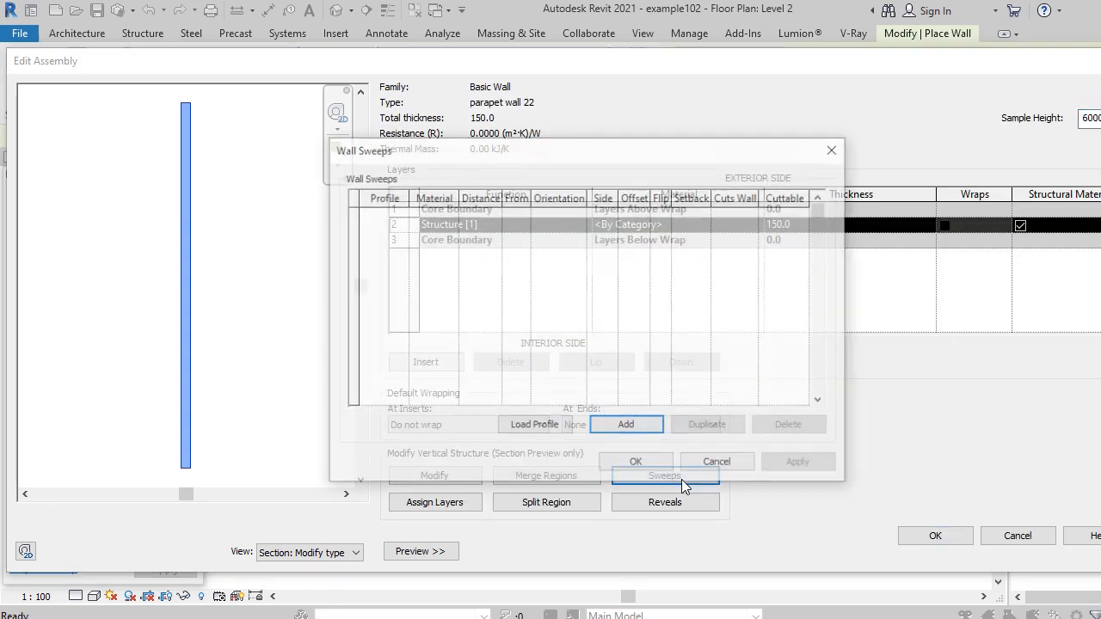
{"action": "left_click", "coordinate": [645, 430]}
{"action": "left_click", "coordinate": [400, 217]}
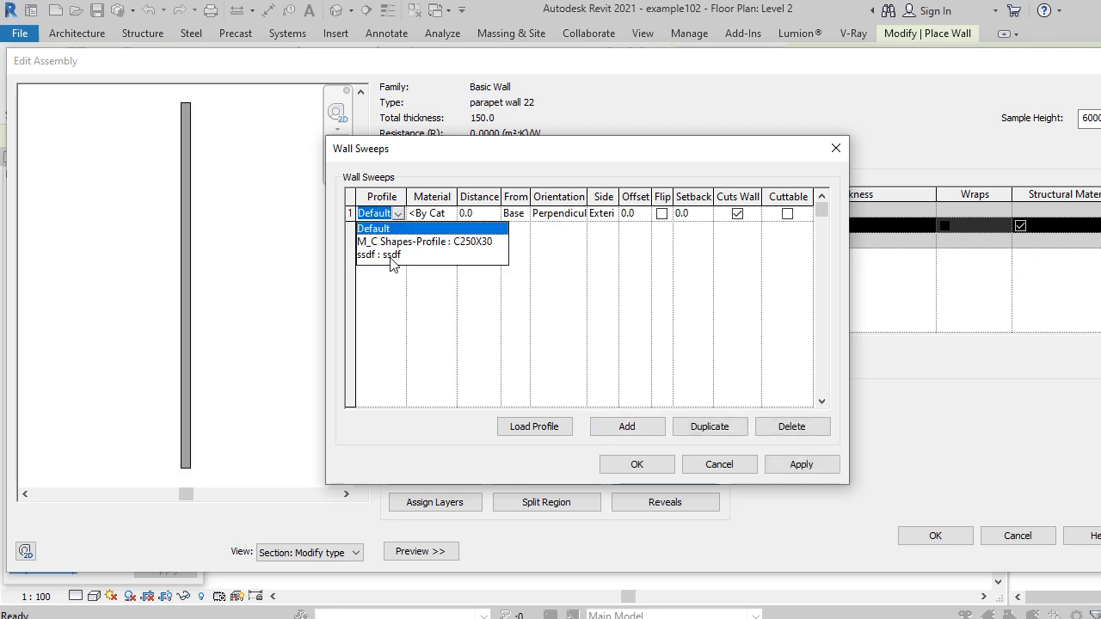
{"action": "left_click", "coordinate": [388, 256]}
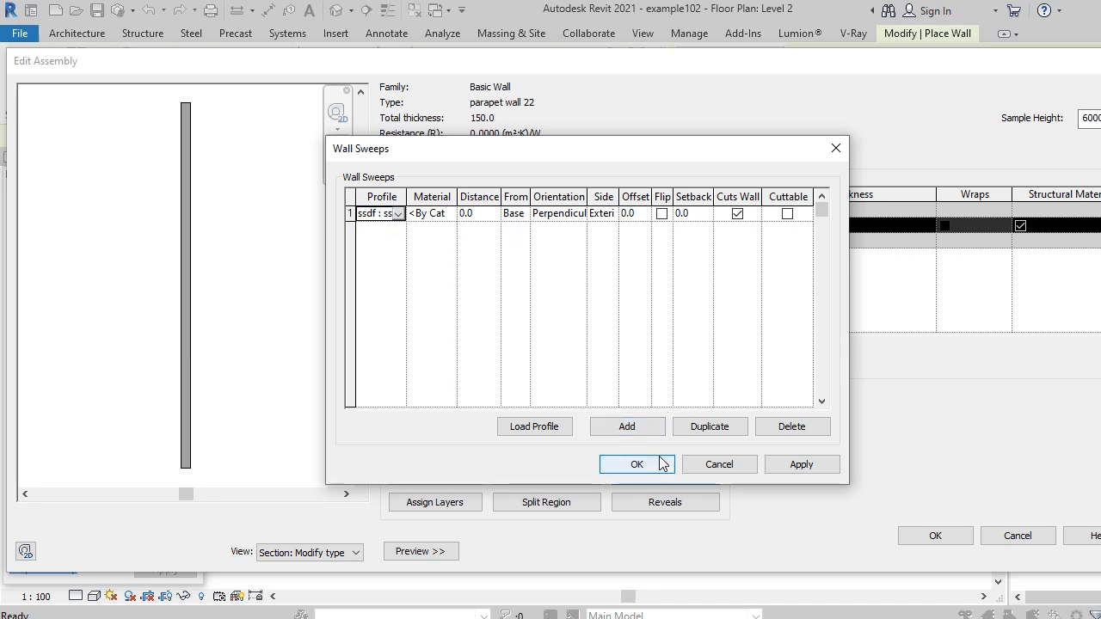
Position the ssdf sweep from the wall's top at a distance of -400 and apply the change.
{"action": "left_click", "coordinate": [517, 216]}
{"action": "left_click", "coordinate": [522, 221]}
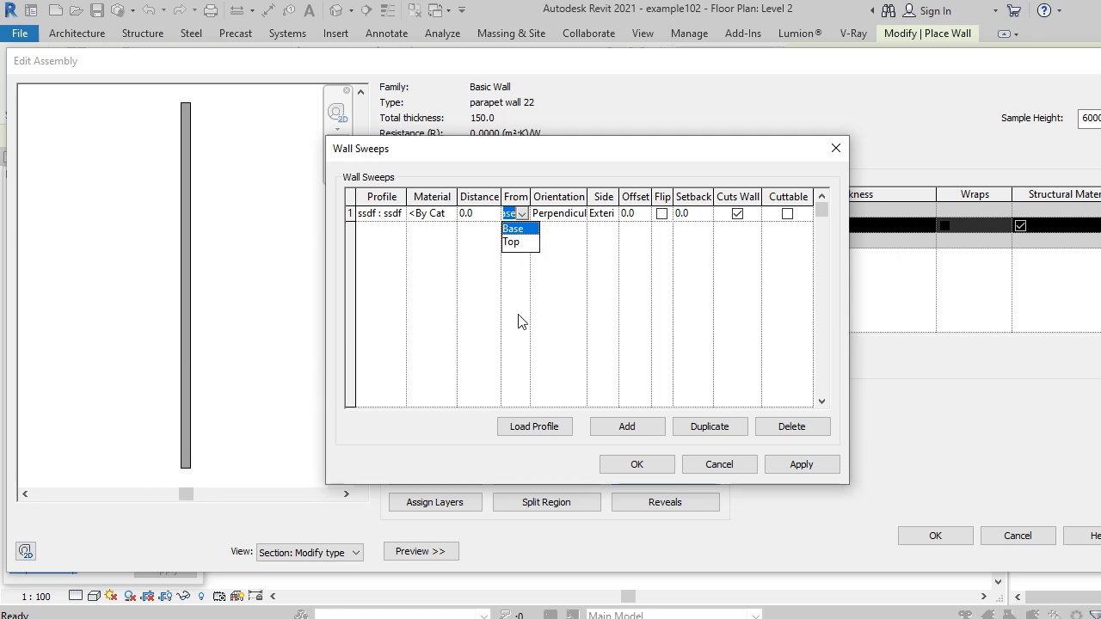
{"action": "left_click", "coordinate": [520, 243]}
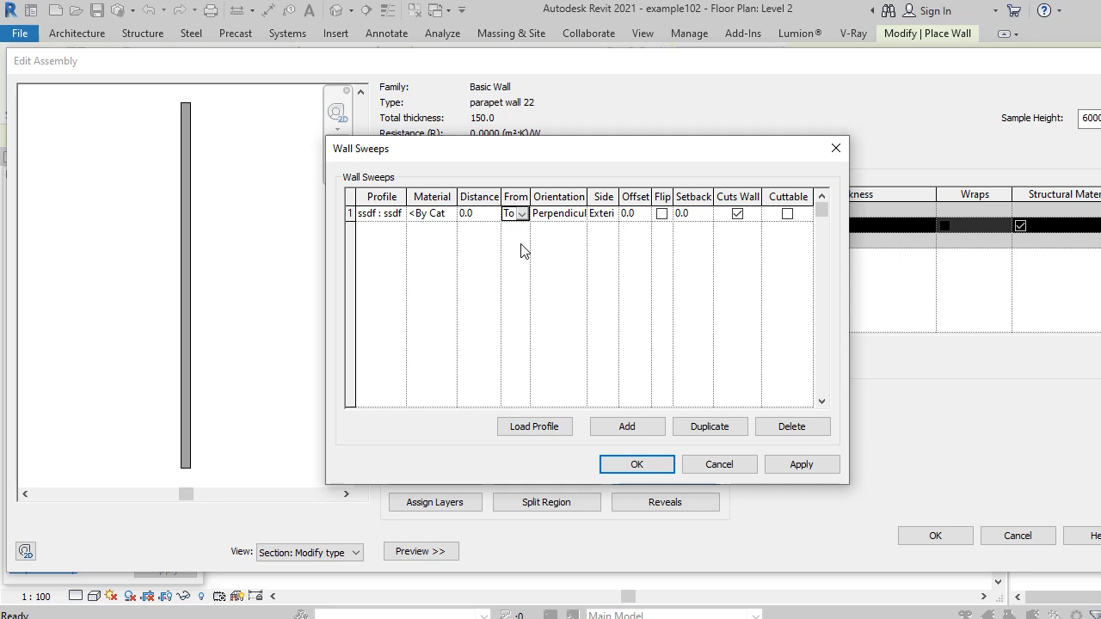
{"action": "left_click", "coordinate": [801, 465]}
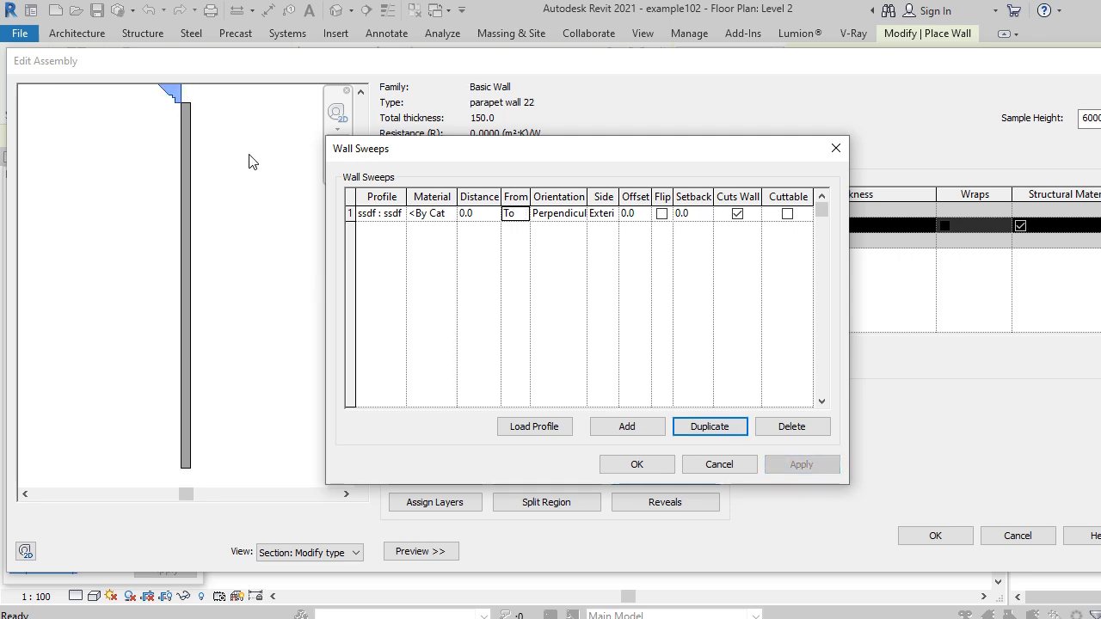
{"action": "left_click", "coordinate": [479, 215]}
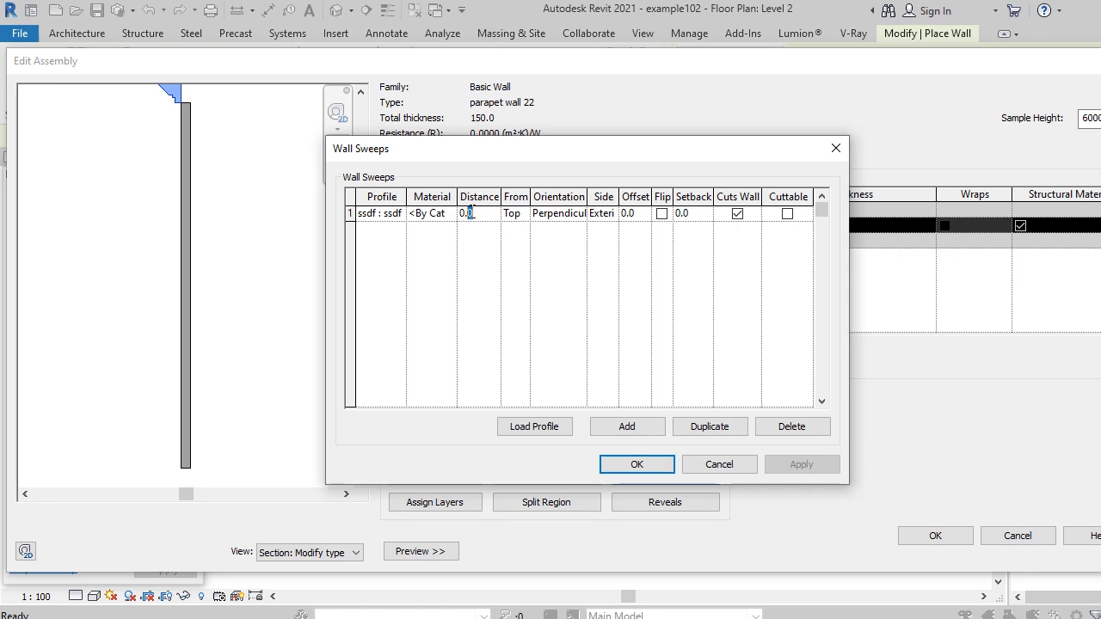
{"action": "double_click", "coordinate": [469, 213]}
{"action": "type", "text": "400"}
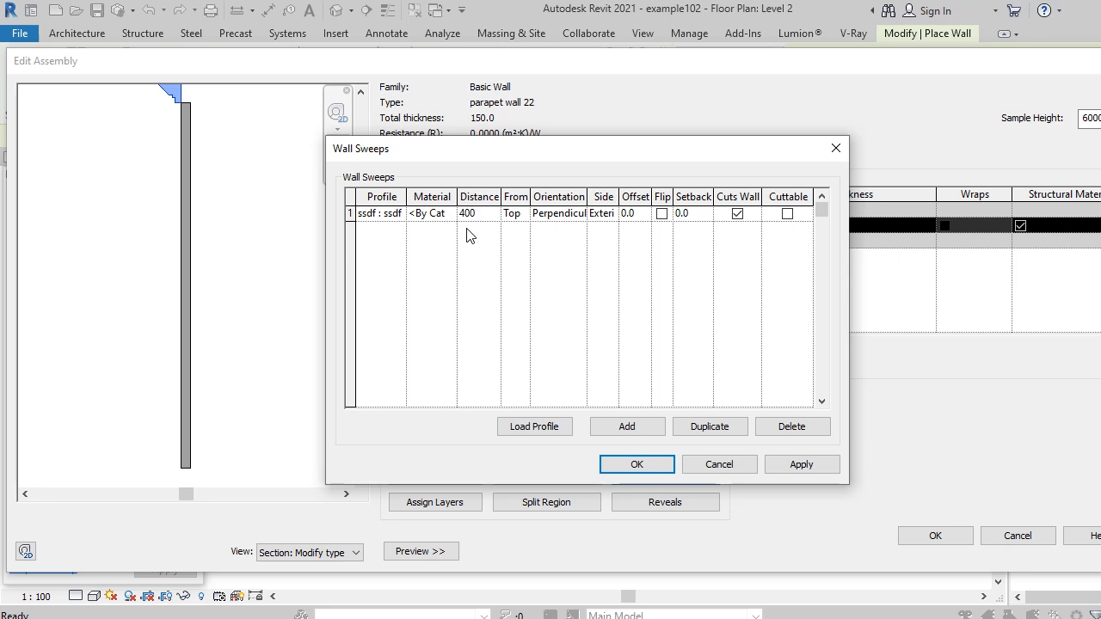
{"action": "type", "text": "-"}
{"action": "left_click", "coordinate": [800, 463]}
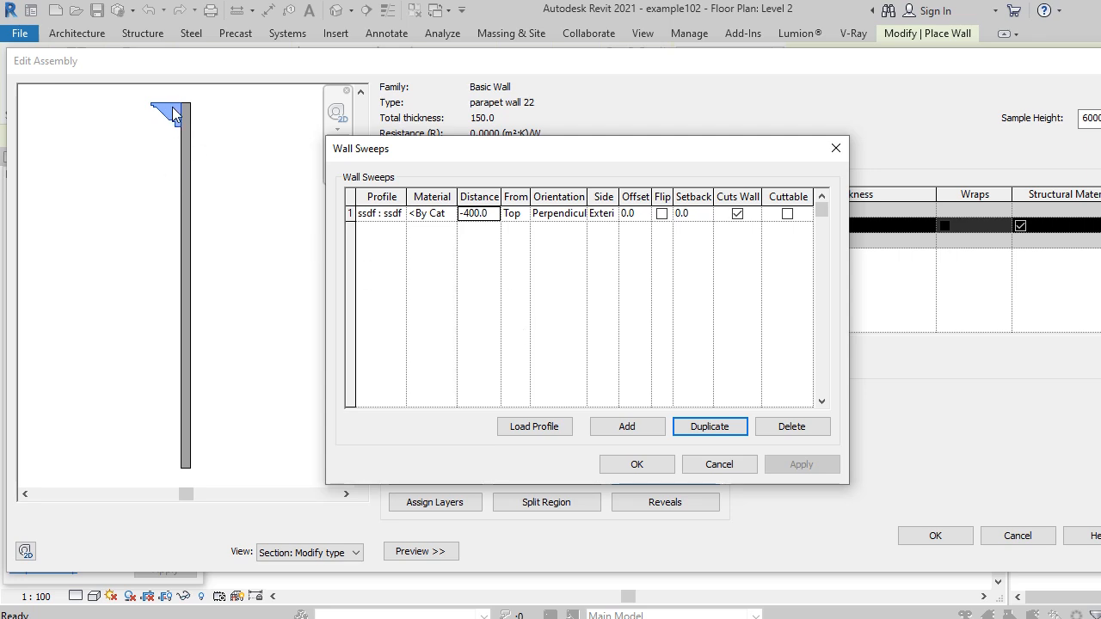
Find and assign the Clad - White material to the sweep, then accept the sweep, assembly and wall type settings.
{"action": "left_click", "coordinate": [451, 216]}
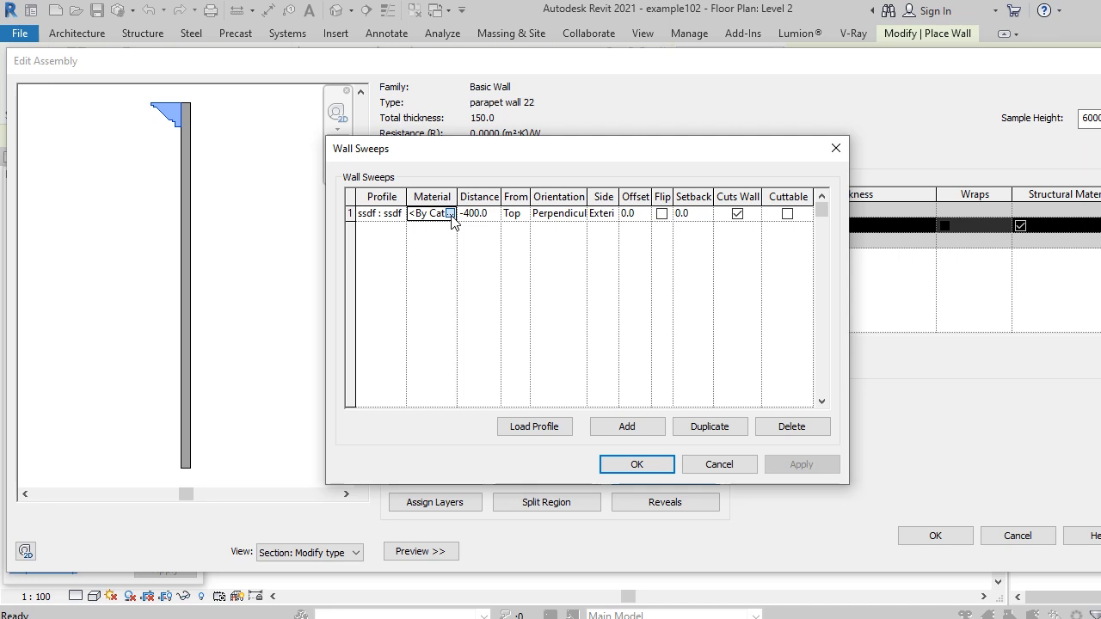
{"action": "left_click", "coordinate": [449, 214]}
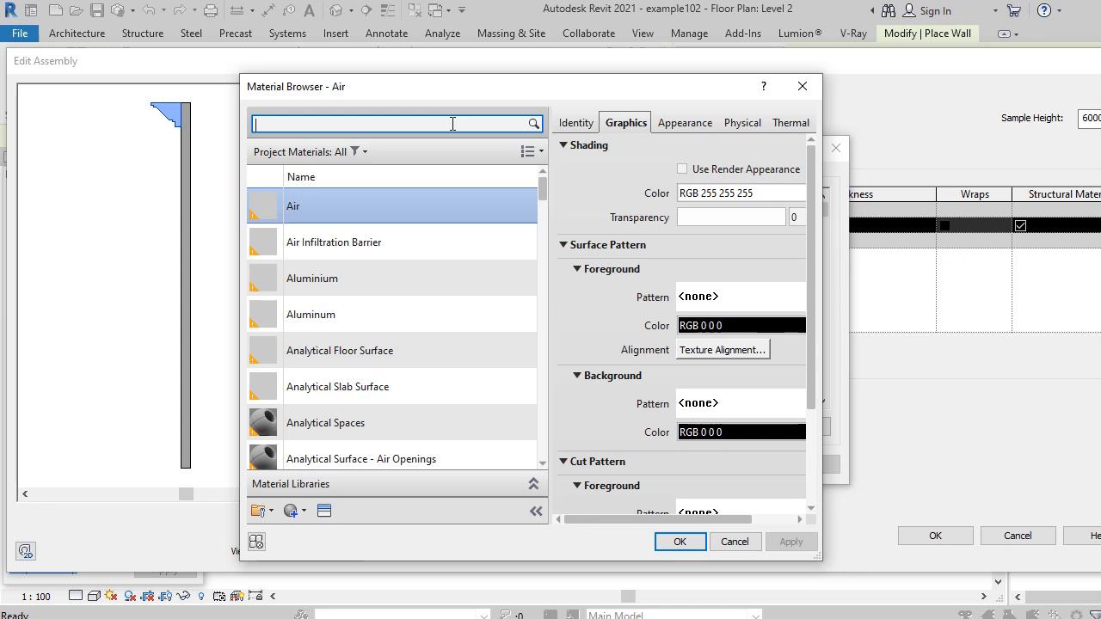
{"action": "type", "text": "te"}
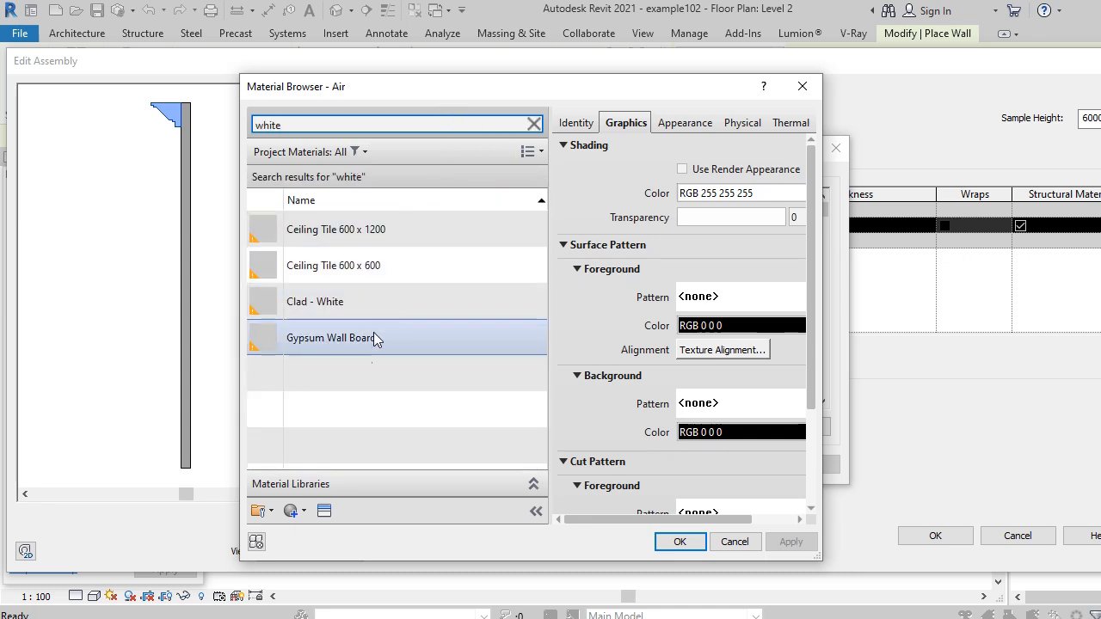
{"action": "left_click", "coordinate": [334, 307]}
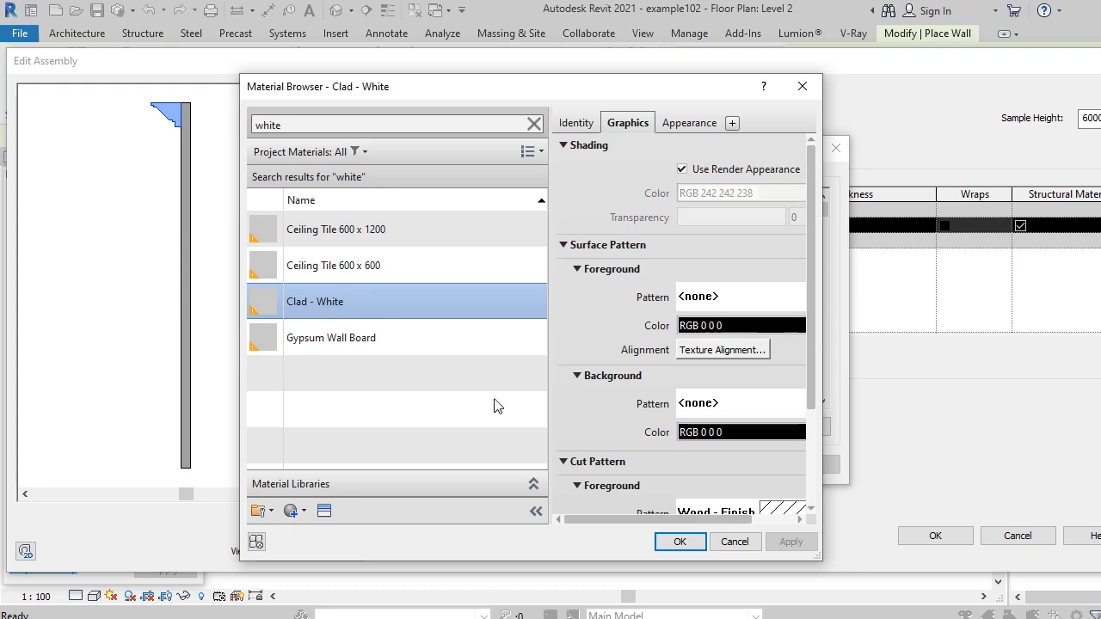
{"action": "left_click", "coordinate": [684, 542]}
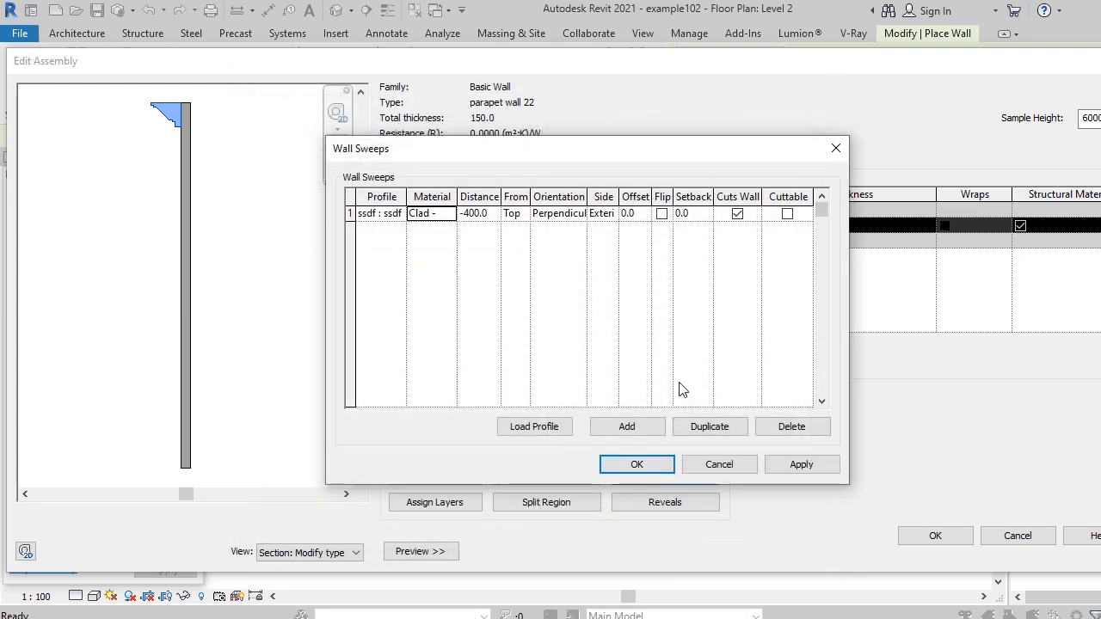
{"action": "left_click", "coordinate": [647, 465]}
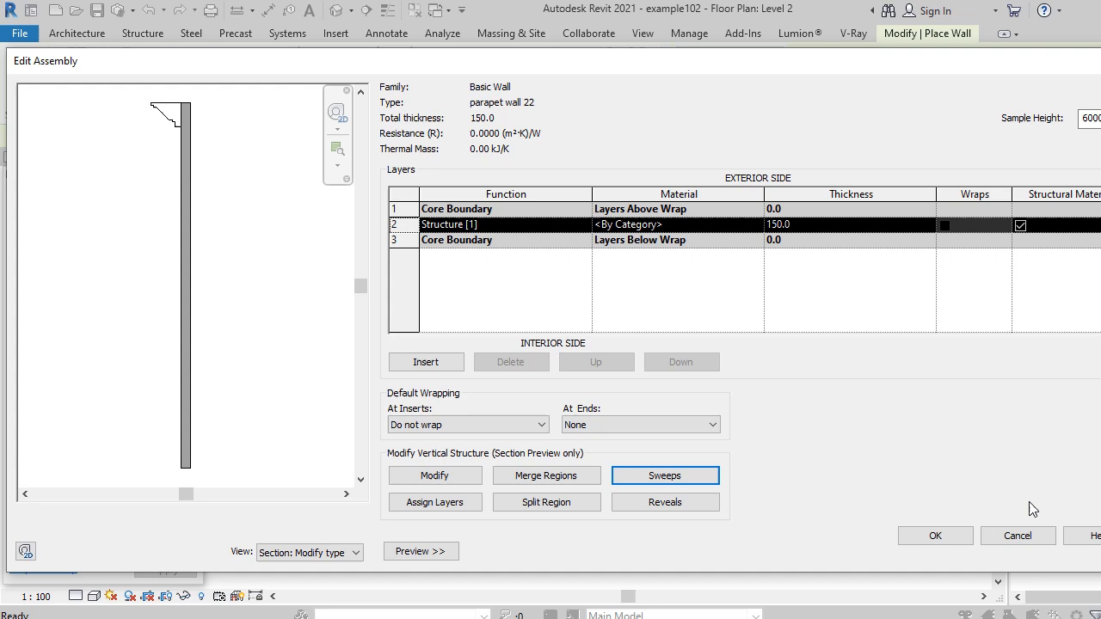
{"action": "left_click", "coordinate": [935, 536]}
{"action": "left_click", "coordinate": [946, 551]}
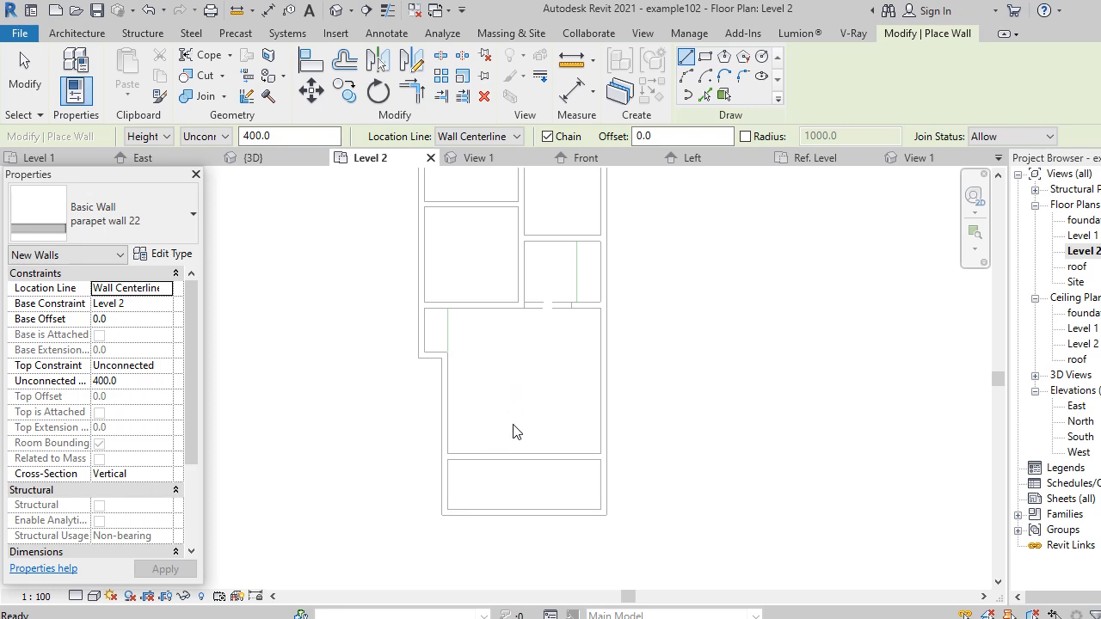
{"action": "scroll", "coordinate": [516, 431], "scroll_direction": "down", "scroll_amount": 2}
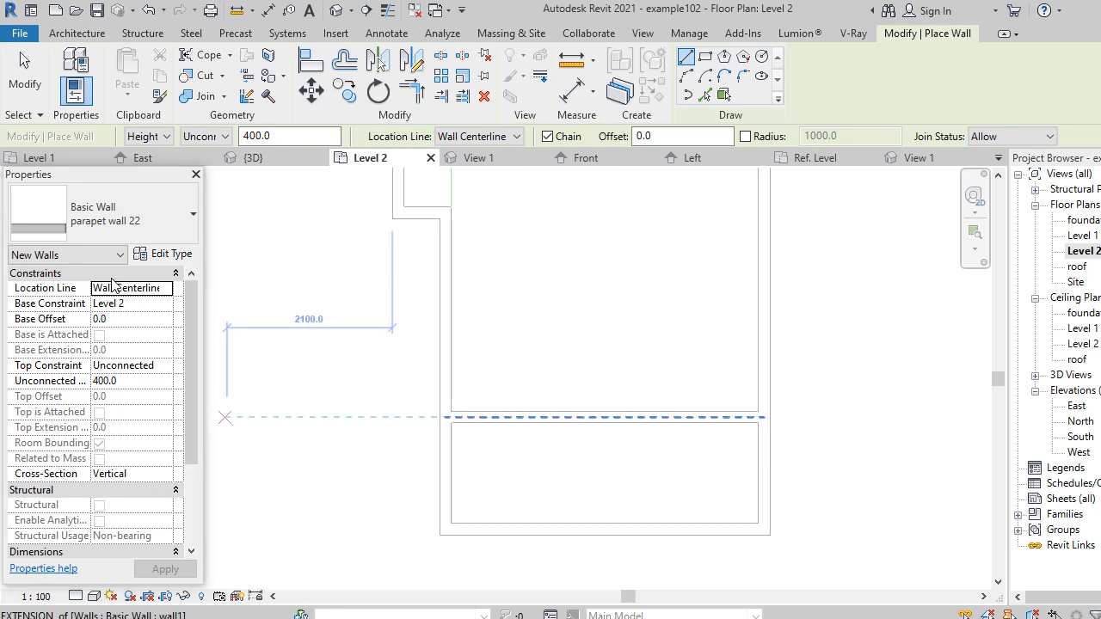
Draw a parapet wall 22 with location line Wall Centerline from the Level 2 plan's lower-left corner up to the notch in the left side.
{"action": "left_click", "coordinate": [166, 291]}
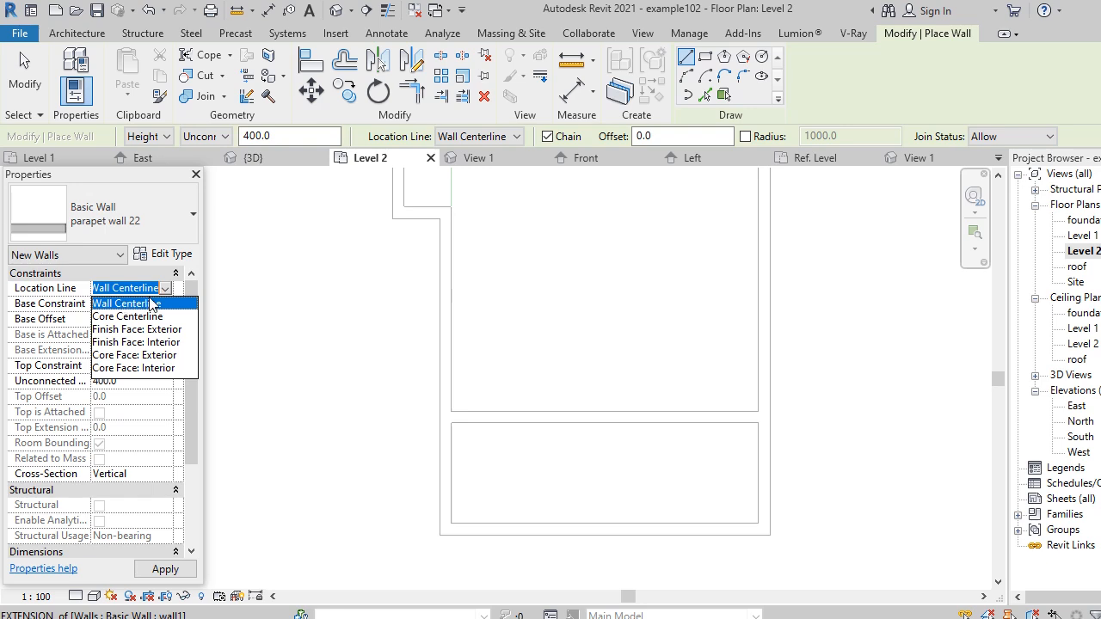
{"action": "left_click", "coordinate": [177, 303]}
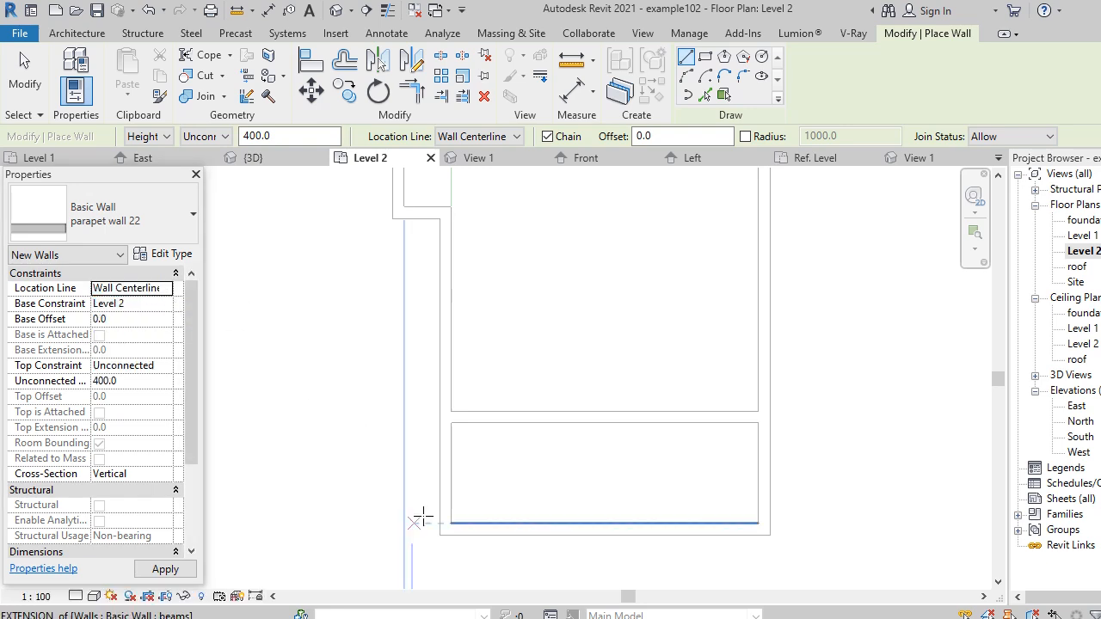
{"action": "scroll", "coordinate": [448, 525], "scroll_direction": "up", "scroll_amount": 2}
{"action": "scroll", "coordinate": [448, 525], "scroll_direction": "up", "scroll_amount": 2}
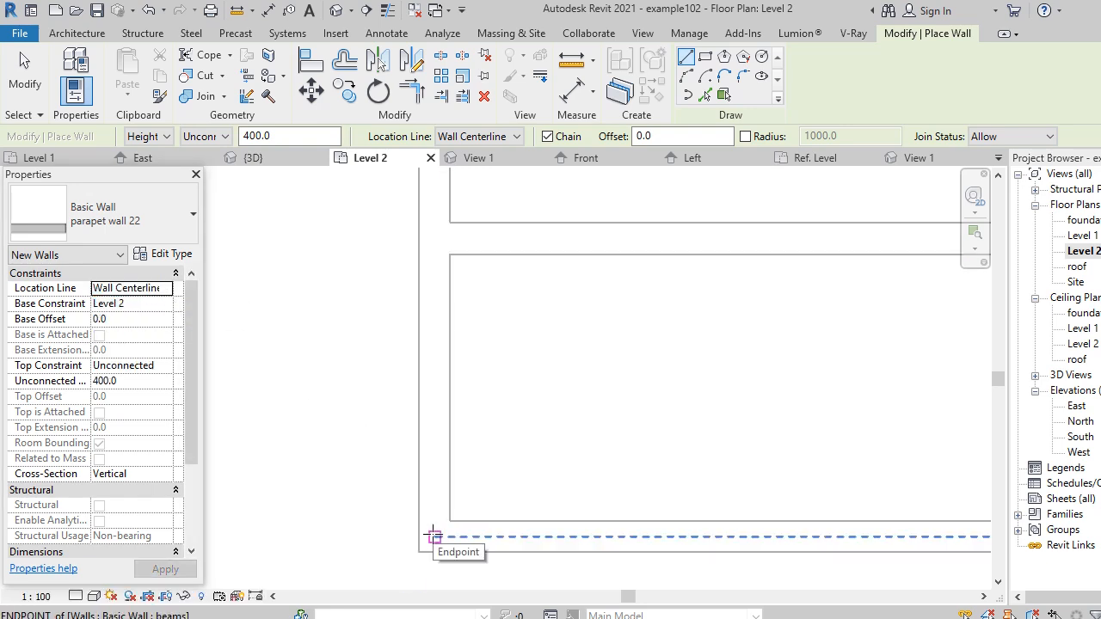
{"action": "scroll", "coordinate": [434, 535], "scroll_direction": "down", "scroll_amount": 1}
{"action": "left_click", "coordinate": [433, 536]}
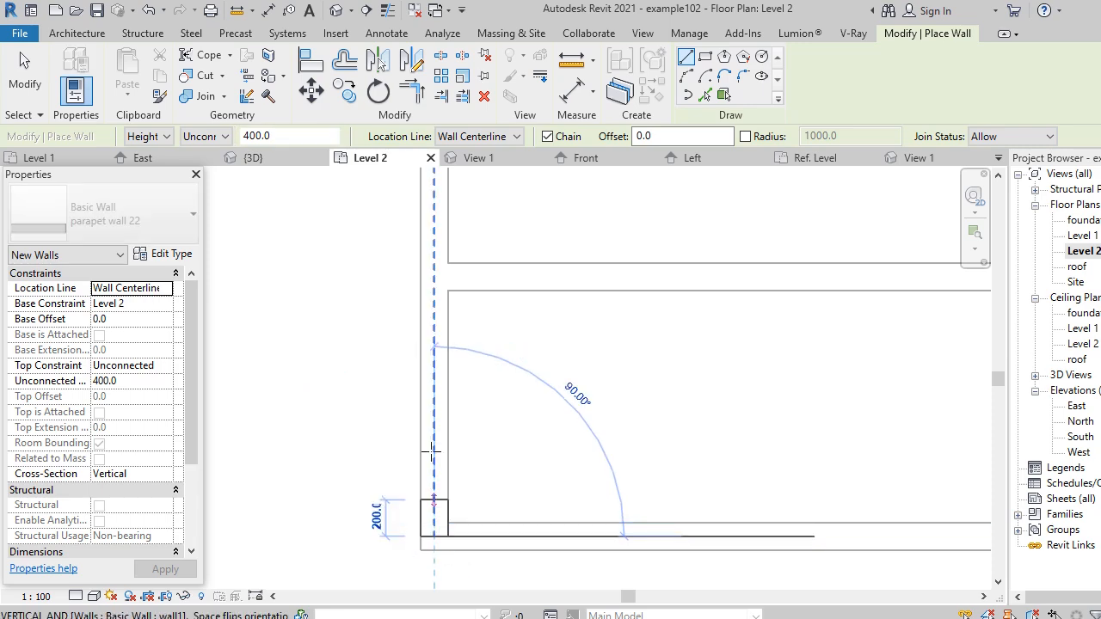
{"action": "scroll", "coordinate": [432, 508], "scroll_direction": "down", "scroll_amount": 4}
{"action": "scroll", "coordinate": [433, 360], "scroll_direction": "up", "scroll_amount": 3}
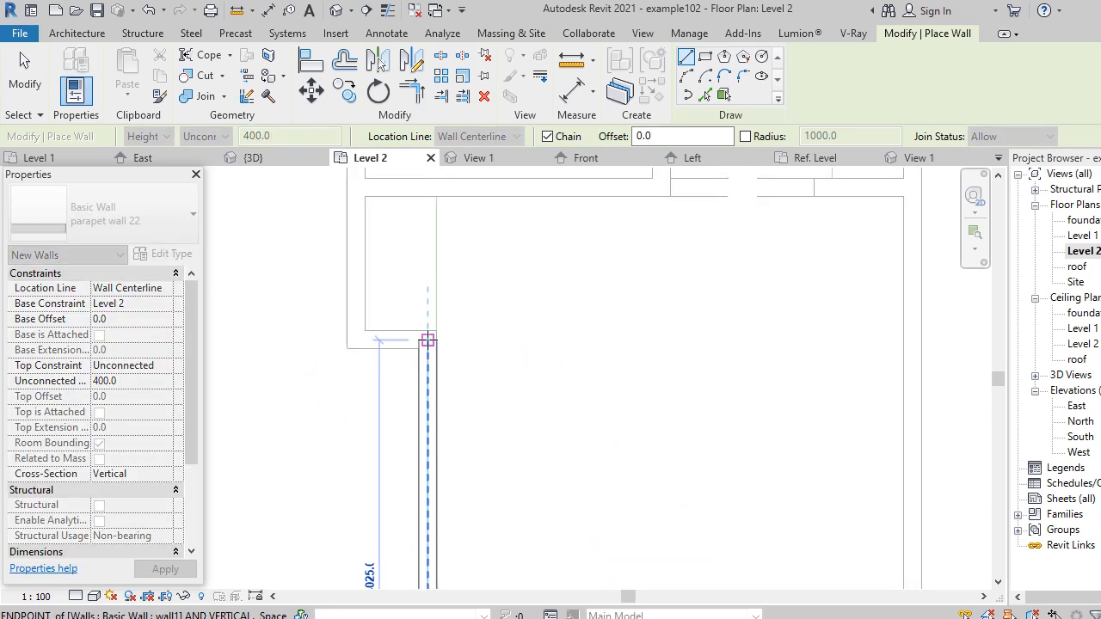
{"action": "left_click", "coordinate": [427, 342]}
Continue the parapet 600 mm left along the notch and up the left outer wall's centreline to the upper-left corner.
{"action": "scroll", "coordinate": [350, 336], "scroll_direction": "up", "scroll_amount": 2}
{"action": "scroll", "coordinate": [352, 333], "scroll_direction": "up", "scroll_amount": 2}
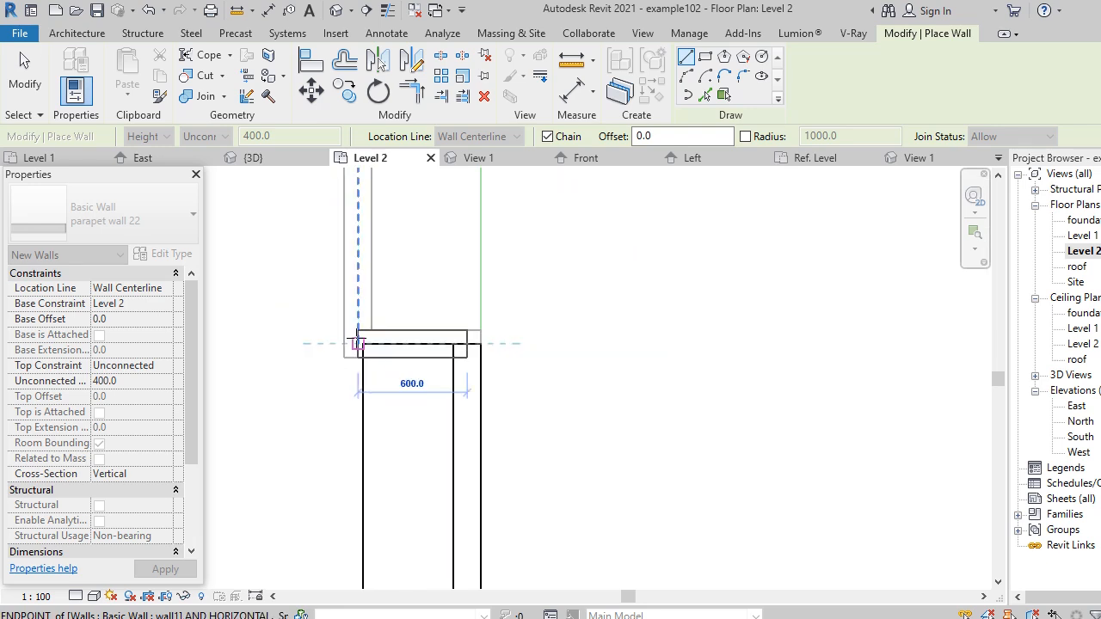
{"action": "left_click", "coordinate": [356, 341]}
{"action": "scroll", "coordinate": [338, 454], "scroll_direction": "down", "scroll_amount": 3}
{"action": "scroll", "coordinate": [336, 479], "scroll_direction": "down", "scroll_amount": 5}
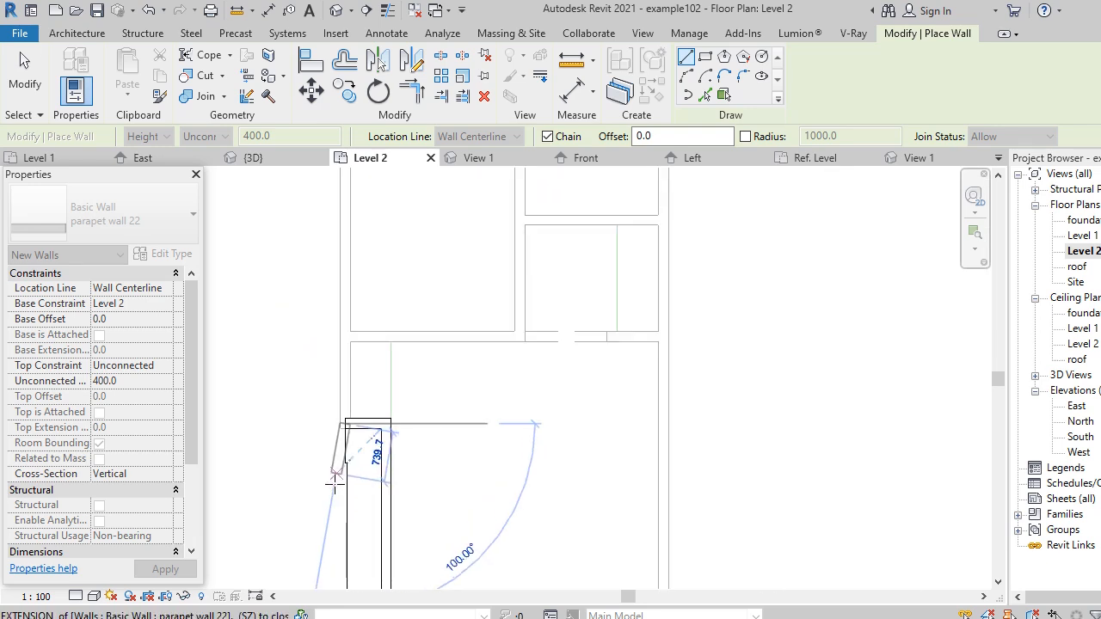
{"action": "scroll", "coordinate": [346, 256], "scroll_direction": "up", "scroll_amount": 3}
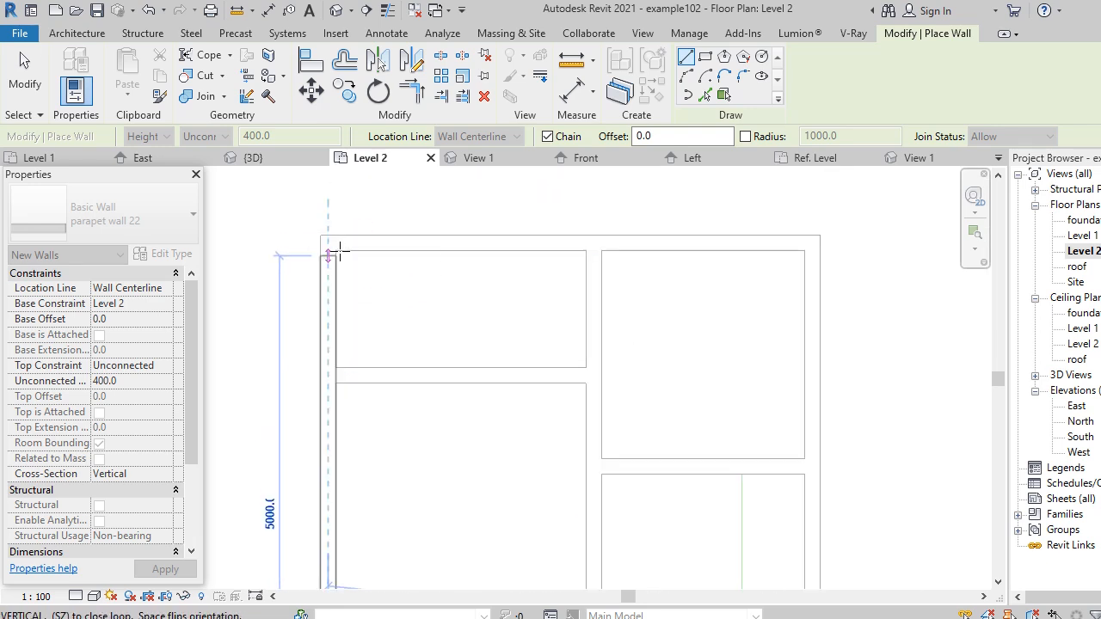
{"action": "left_click", "coordinate": [327, 241]}
Continue the parapet 4650 mm along the upper outer wall and down the right outer wall to the lower-right corner.
{"action": "scroll", "coordinate": [354, 286], "scroll_direction": "up", "scroll_amount": 2}
{"action": "scroll", "coordinate": [297, 294], "scroll_direction": "down", "scroll_amount": 1}
{"action": "scroll", "coordinate": [602, 259], "scroll_direction": "up", "scroll_amount": 2}
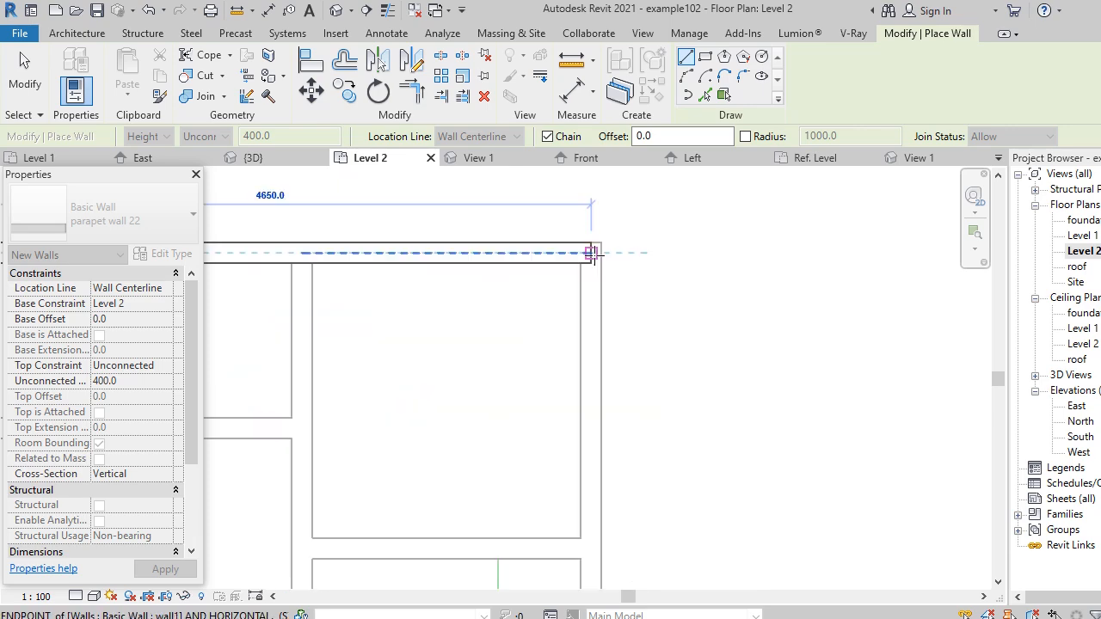
{"action": "left_click", "coordinate": [591, 252]}
{"action": "scroll", "coordinate": [597, 249], "scroll_direction": "down", "scroll_amount": 2}
{"action": "scroll", "coordinate": [596, 448], "scroll_direction": "up", "scroll_amount": 2}
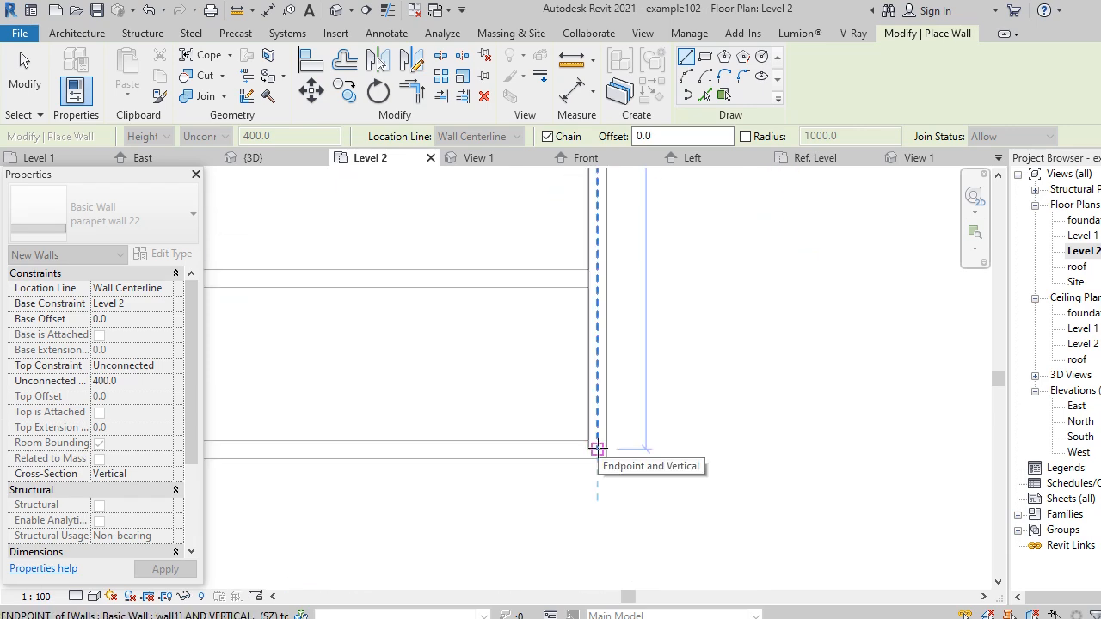
{"action": "left_click", "coordinate": [597, 448]}
Close the parapet loop with a 4050 mm wall along the lower edge back to the starting corner.
{"action": "scroll", "coordinate": [688, 447], "scroll_direction": "down", "scroll_amount": 3}
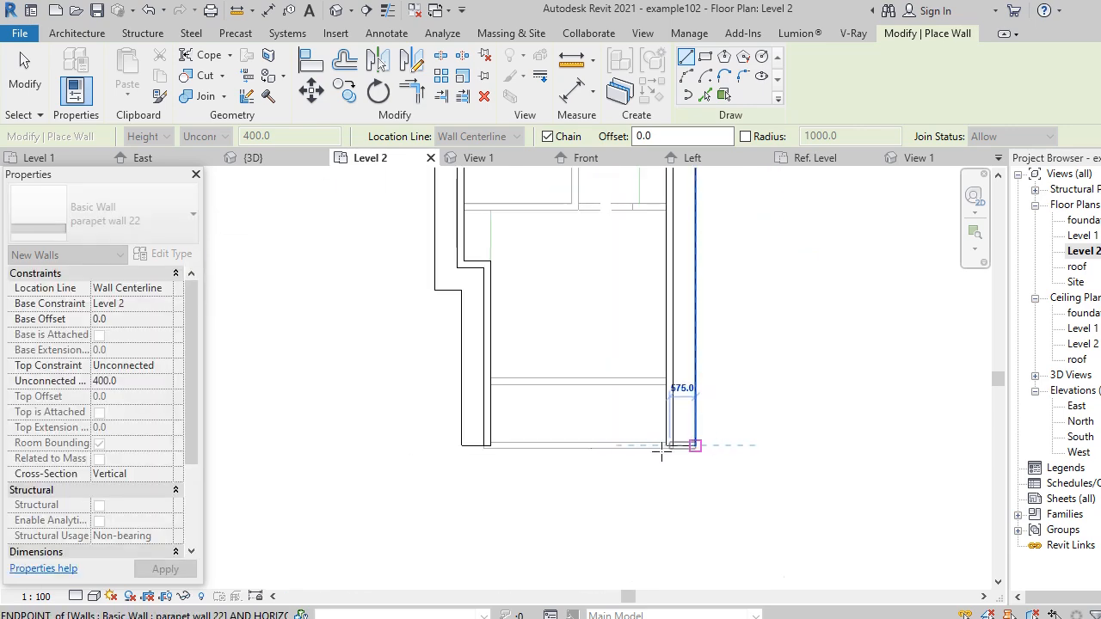
{"action": "scroll", "coordinate": [505, 443], "scroll_direction": "up", "scroll_amount": 3}
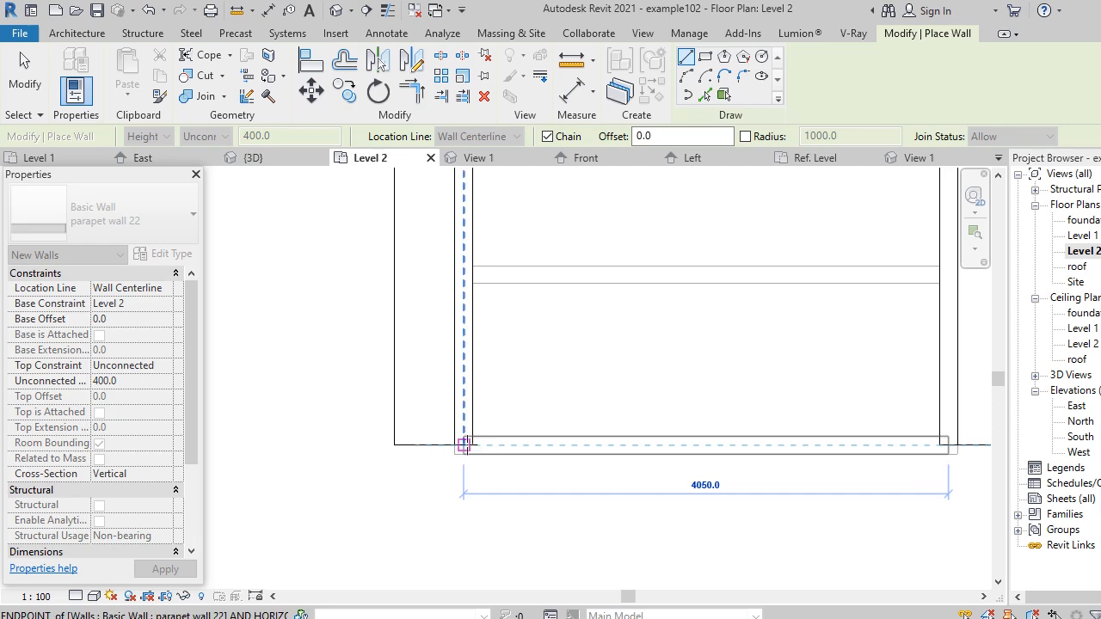
{"action": "left_click", "coordinate": [464, 445]}
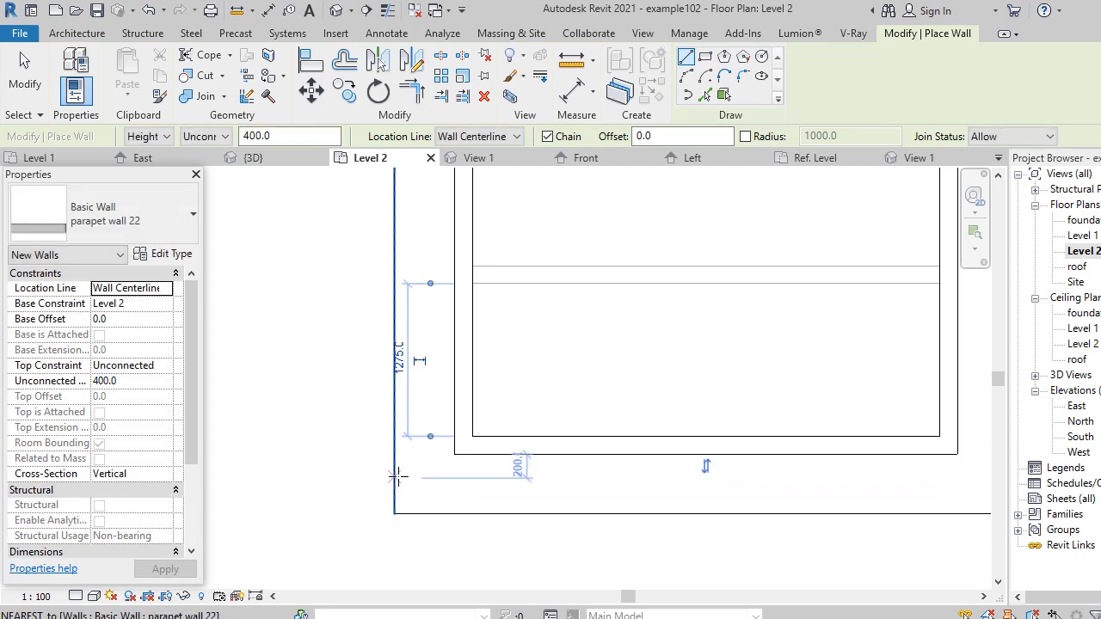
Open the default 3D view, end wall placement and examine the parapet and cornice around the building from several angles.
{"action": "scroll", "coordinate": [522, 462], "scroll_direction": "down", "scroll_amount": 3}
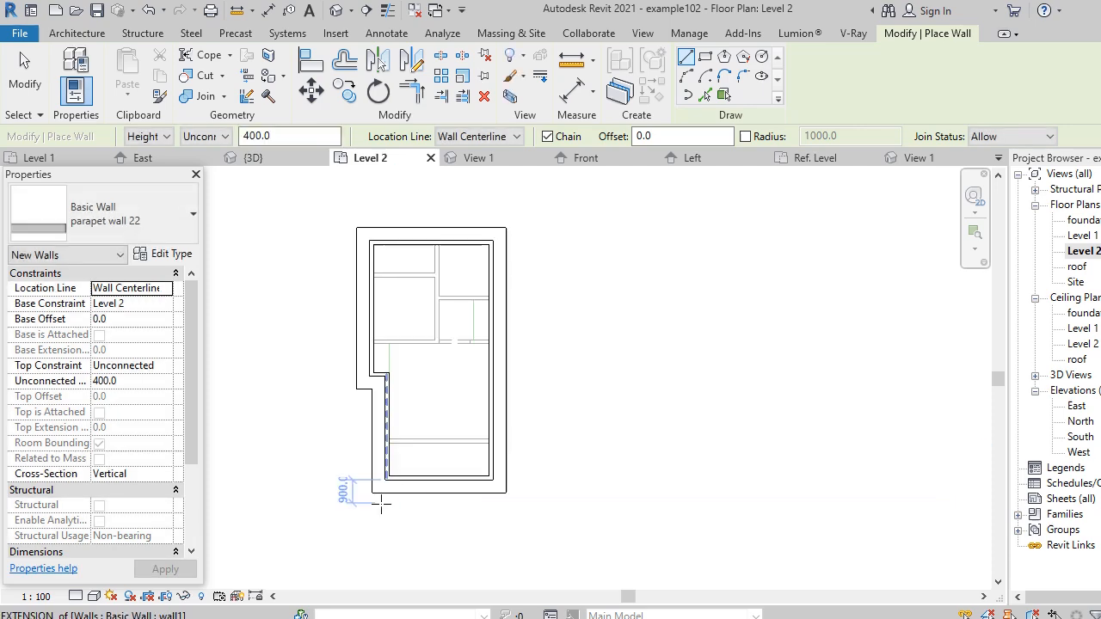
{"action": "left_click", "coordinate": [337, 10]}
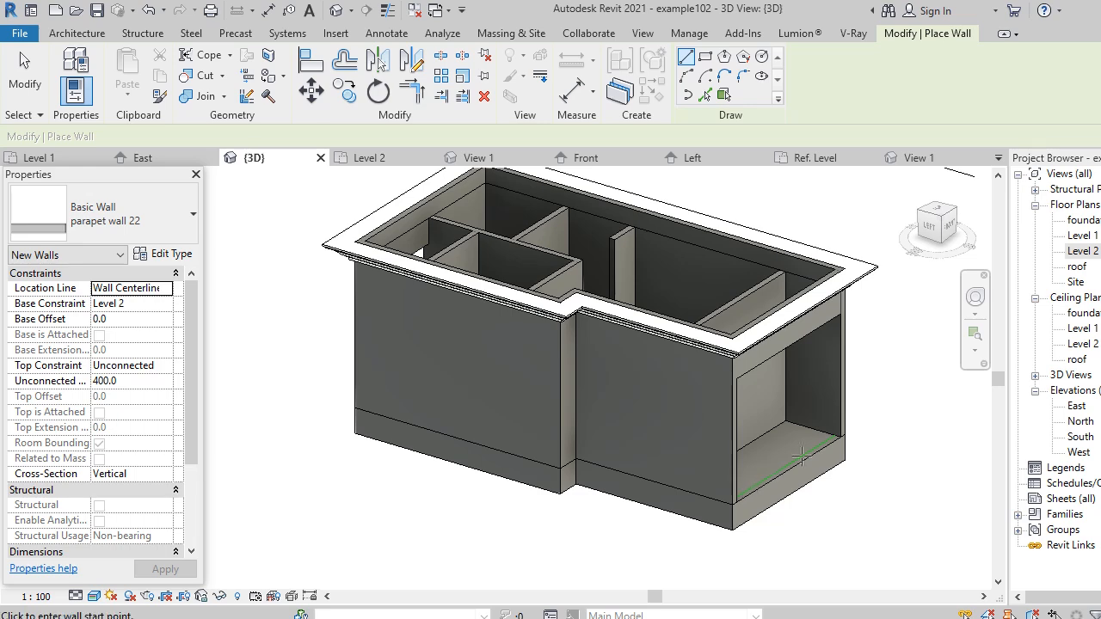
{"action": "scroll", "coordinate": [804, 399], "scroll_direction": "up", "scroll_amount": 2}
{"action": "key", "text": "Escape"}
{"action": "key", "text": "Escape"}
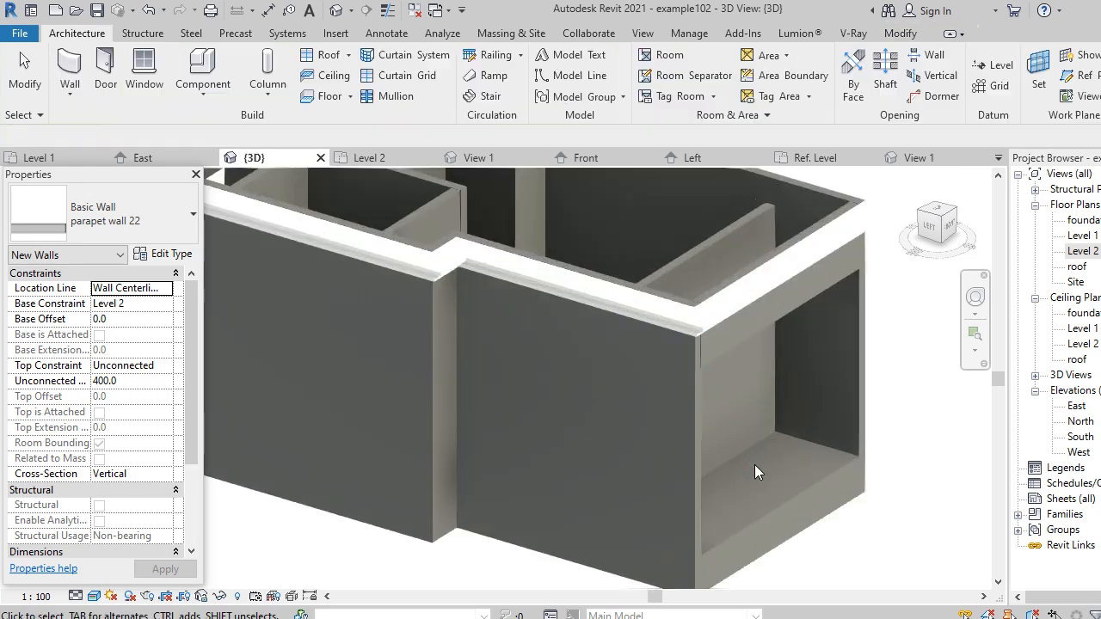
{"action": "middle_click_drag", "start_coordinate": [698, 514], "coordinate": [429, 433], "text": "shift"}
{"action": "scroll", "coordinate": [602, 538], "scroll_direction": "down", "scroll_amount": 5}
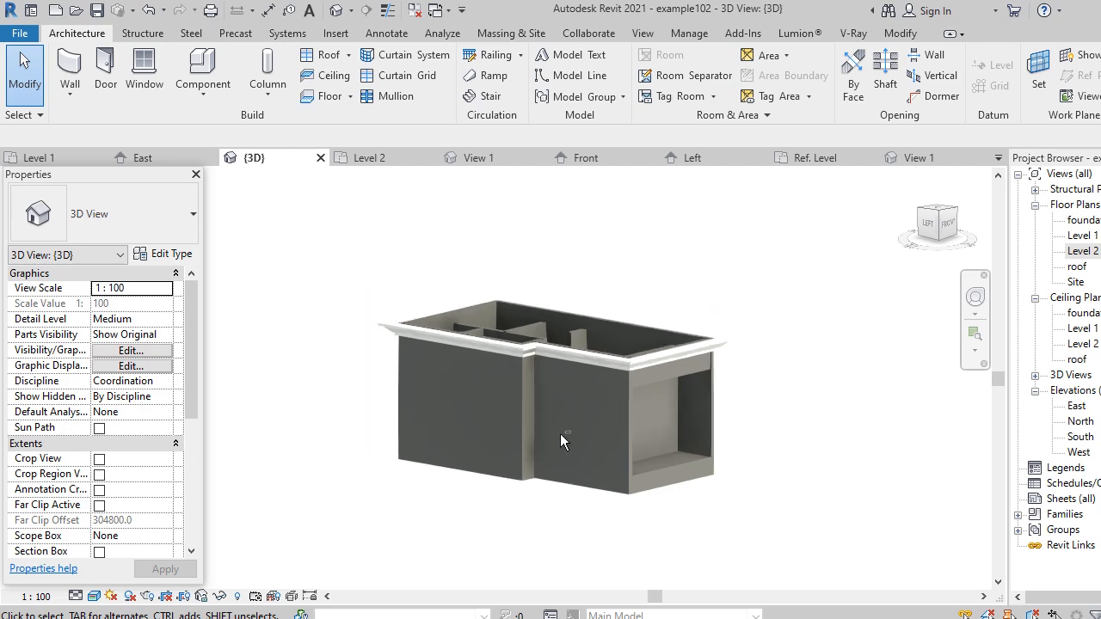
{"action": "middle_click_drag", "start_coordinate": [559, 434], "coordinate": [474, 295], "text": "shift"}
{"action": "scroll", "coordinate": [659, 288], "scroll_direction": "up", "scroll_amount": 5}
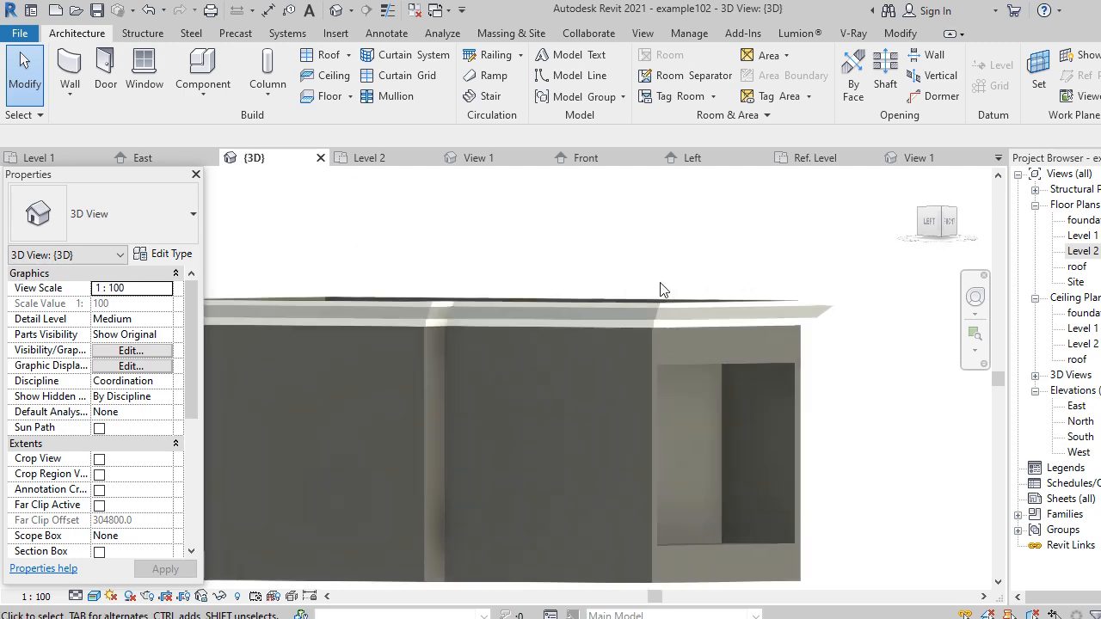
{"action": "scroll", "coordinate": [662, 289], "scroll_direction": "down", "scroll_amount": 6}
{"action": "middle_click_drag", "start_coordinate": [550, 404], "coordinate": [499, 427], "text": "shift"}
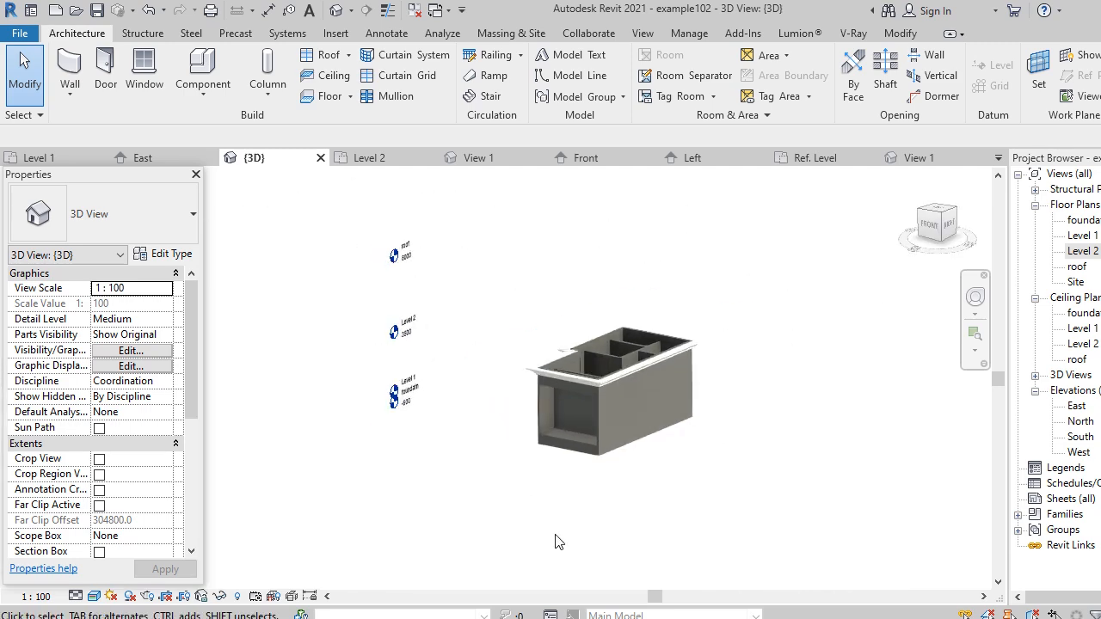
Select all four level markers beside the building and hide these elements in the 3D view.
{"action": "scroll", "coordinate": [557, 529], "scroll_direction": "down", "scroll_amount": 2}
{"action": "scroll", "coordinate": [467, 364], "scroll_direction": "up", "scroll_amount": 2}
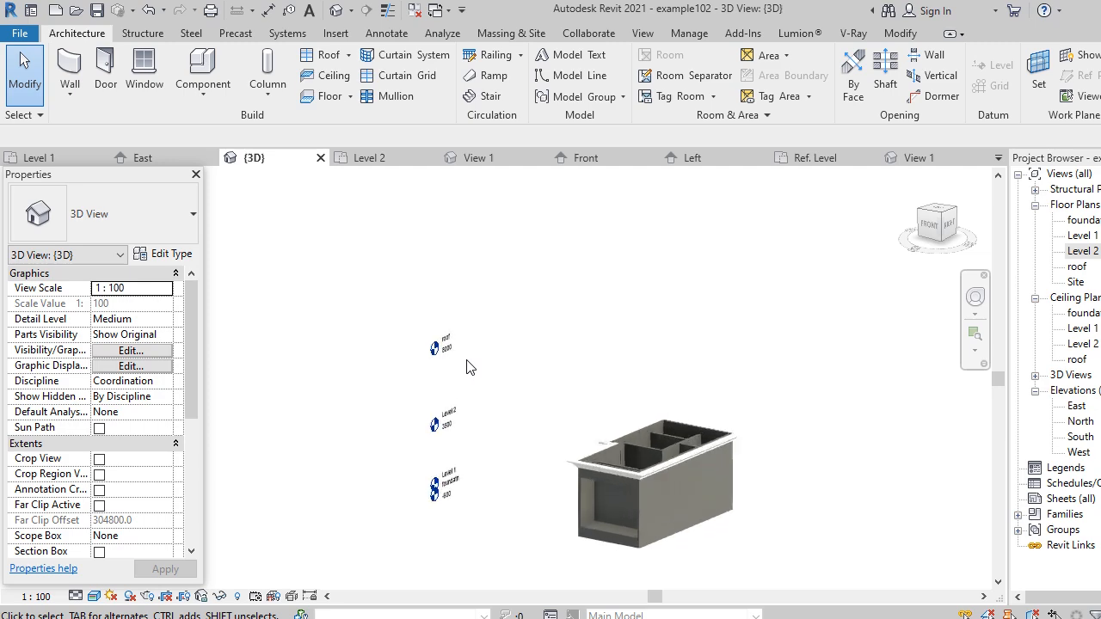
{"action": "left_click_drag", "start_coordinate": [488, 539], "coordinate": [421, 308]}
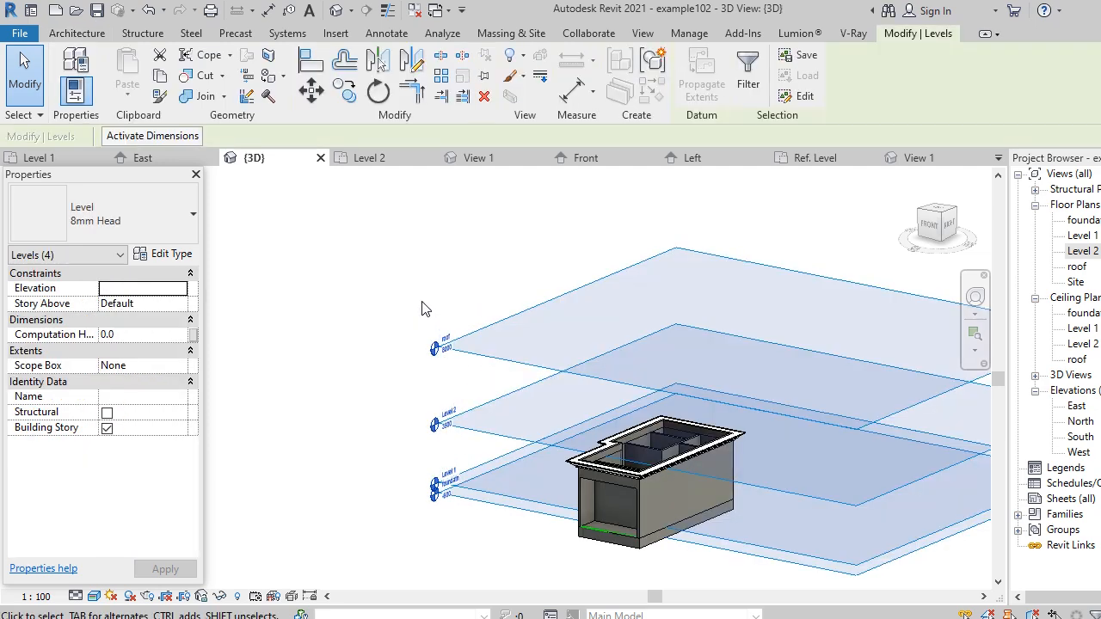
{"action": "scroll", "coordinate": [422, 302], "scroll_direction": "down", "scroll_amount": 2}
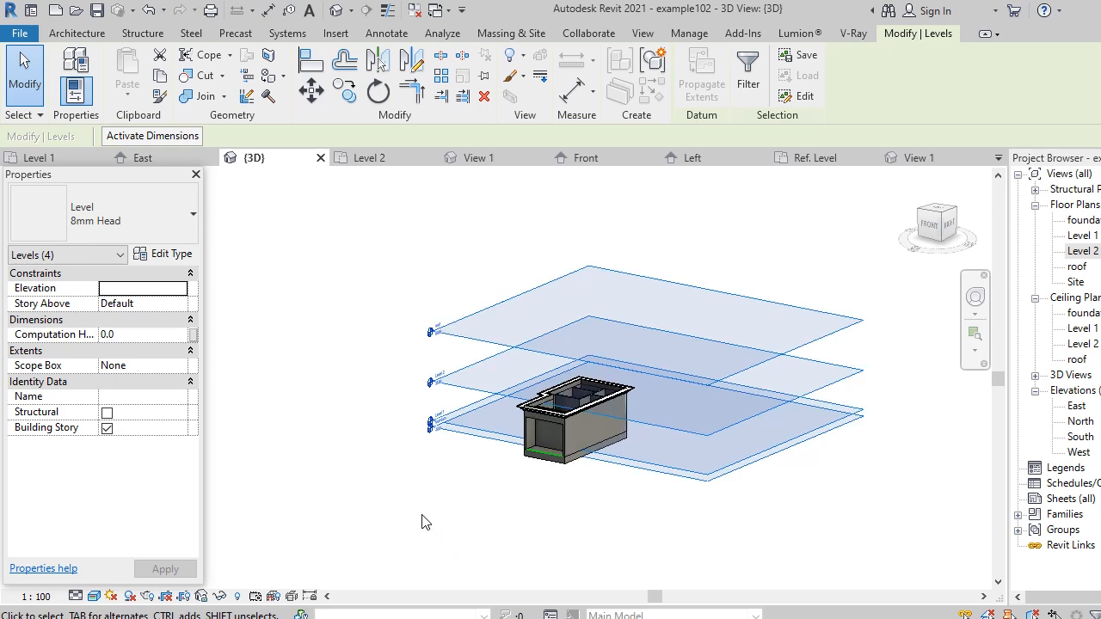
{"action": "right_click", "coordinate": [354, 460]}
{"action": "mouse_move", "coordinate": [439, 281]}
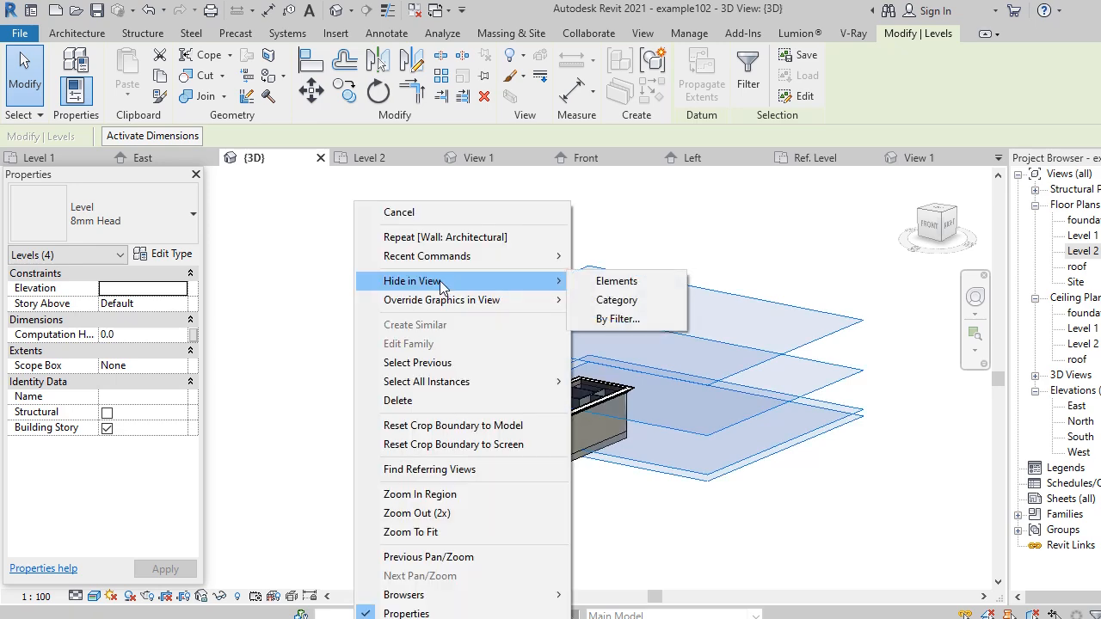
{"action": "left_click", "coordinate": [648, 287]}
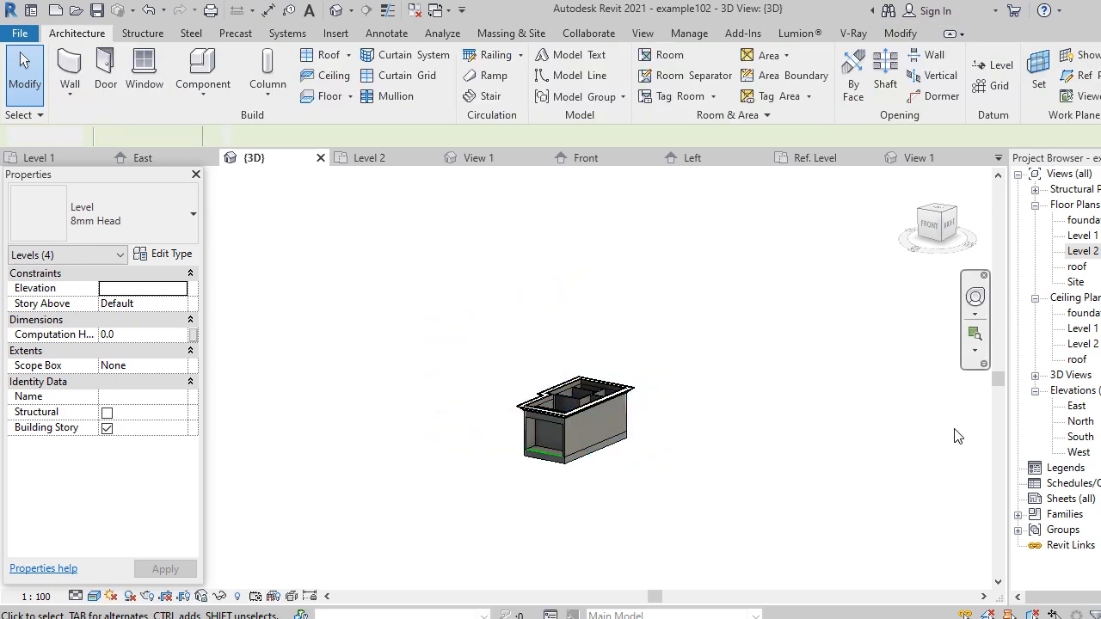
Review the building in 3D, compare the Level 1 and Level 2 floor plans, and return to Level 1.
{"action": "scroll", "coordinate": [593, 473], "scroll_direction": "up", "scroll_amount": 6}
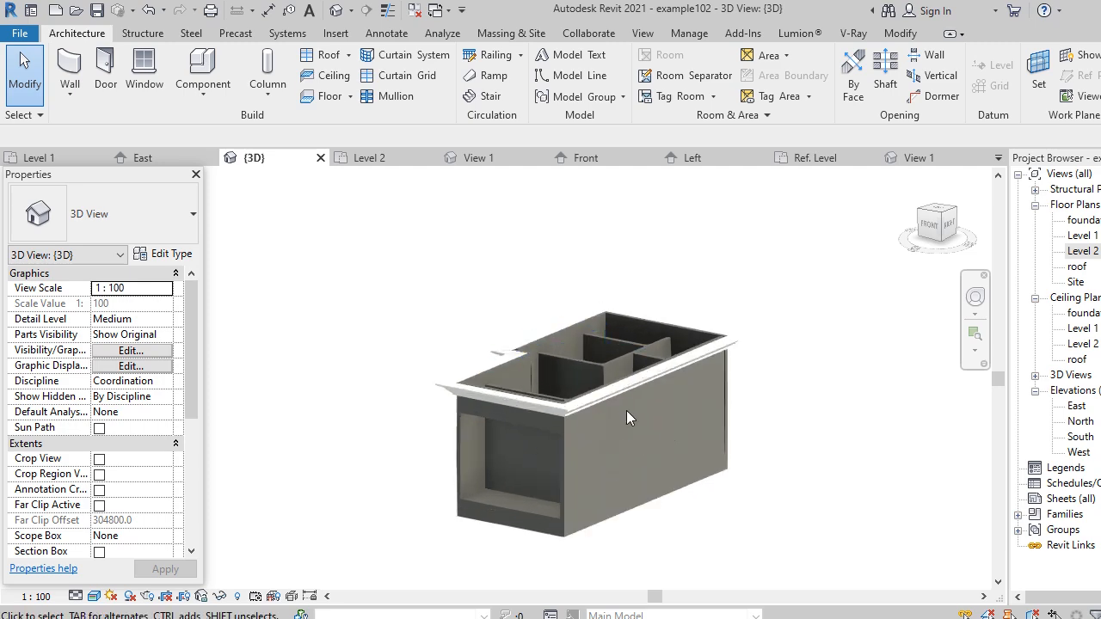
{"action": "scroll", "coordinate": [641, 361], "scroll_direction": "down", "scroll_amount": 5}
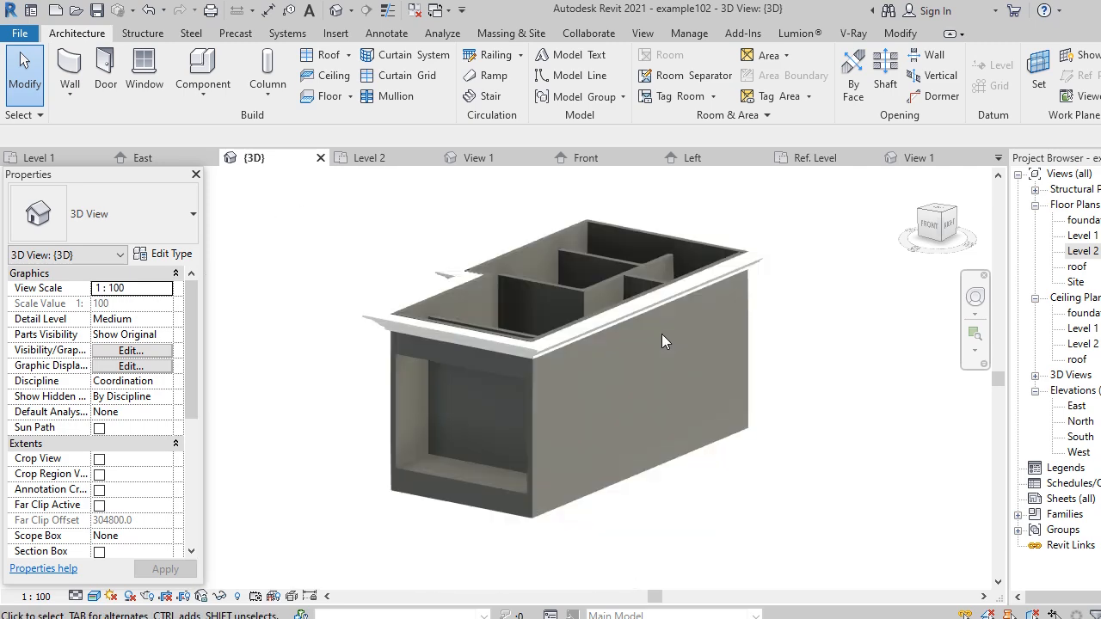
{"action": "middle_click_drag", "start_coordinate": [769, 447], "coordinate": [441, 443], "text": "shift"}
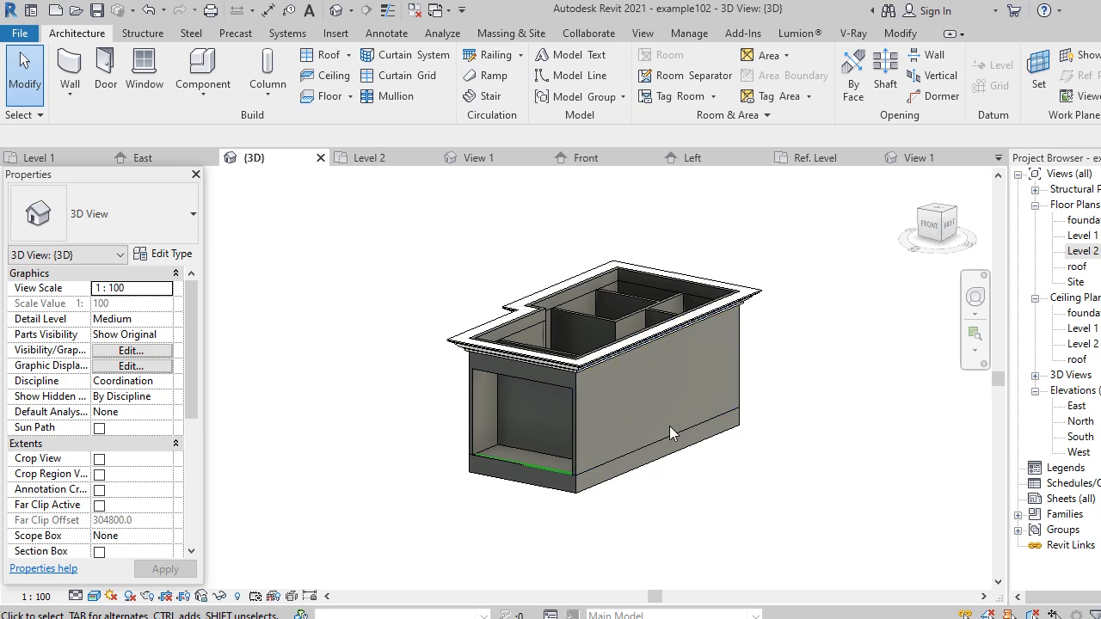
{"action": "double_click", "coordinate": [1082, 236]}
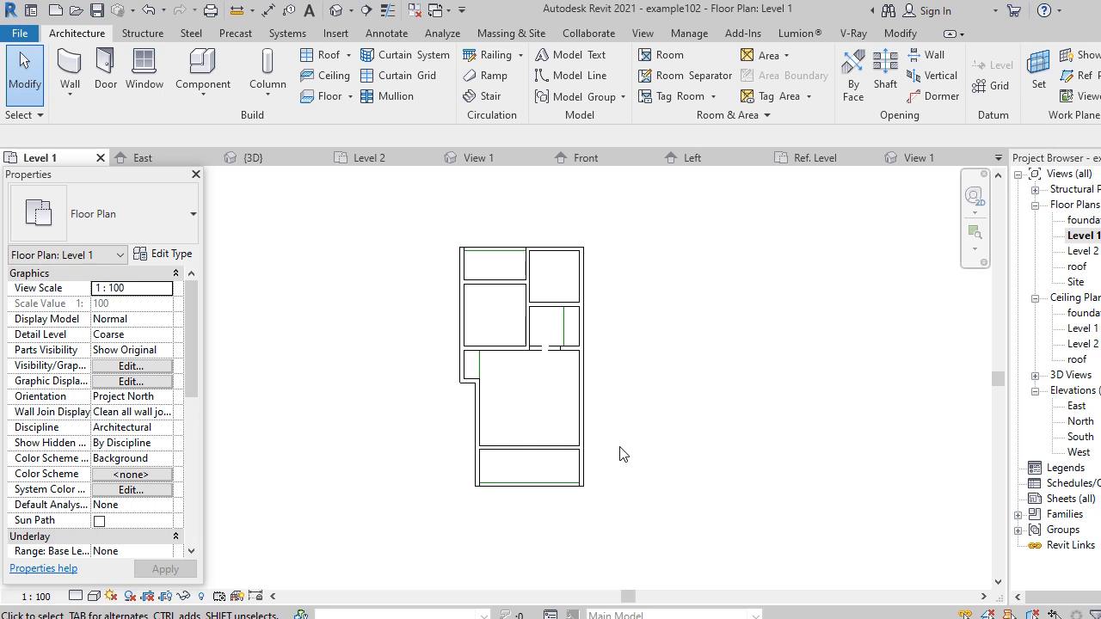
{"action": "scroll", "coordinate": [622, 454], "scroll_direction": "up", "scroll_amount": 1}
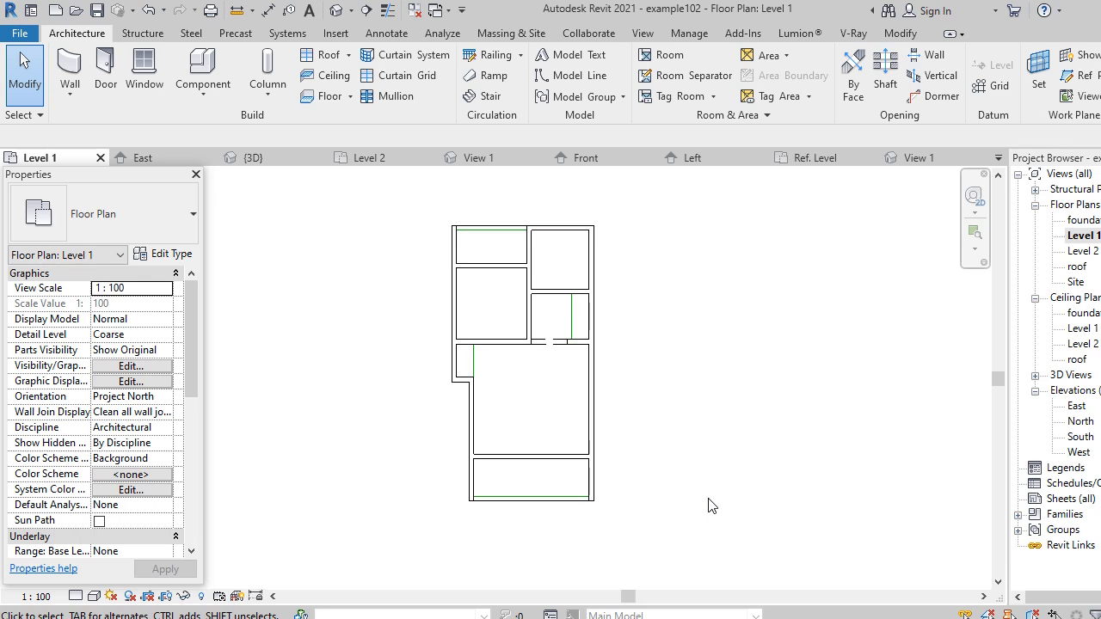
{"action": "double_click", "coordinate": [1088, 251]}
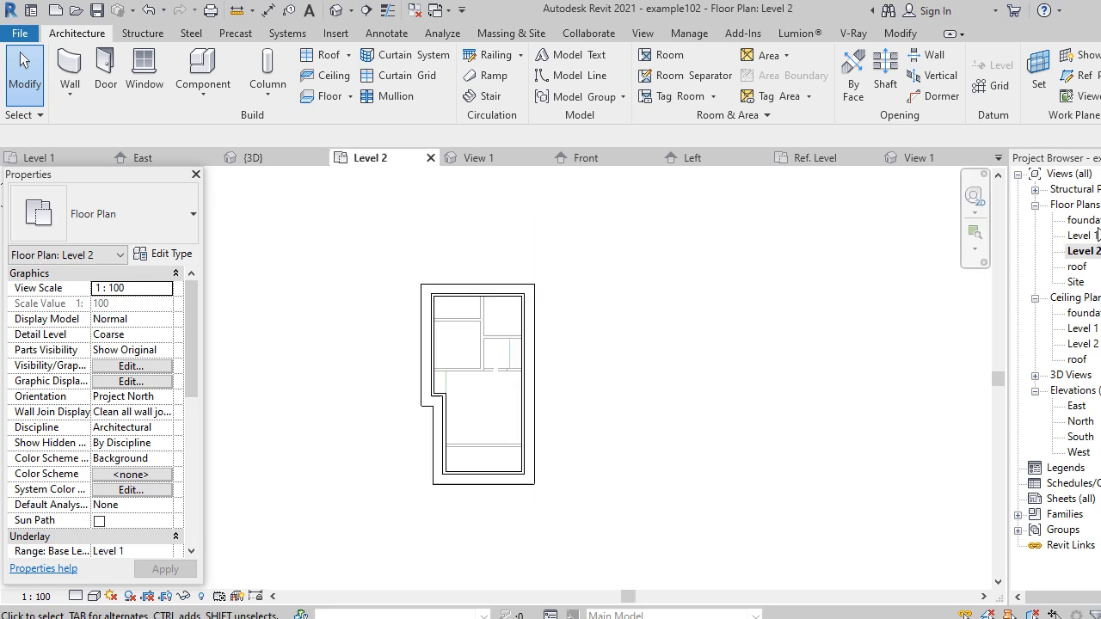
{"action": "double_click", "coordinate": [1082, 235]}
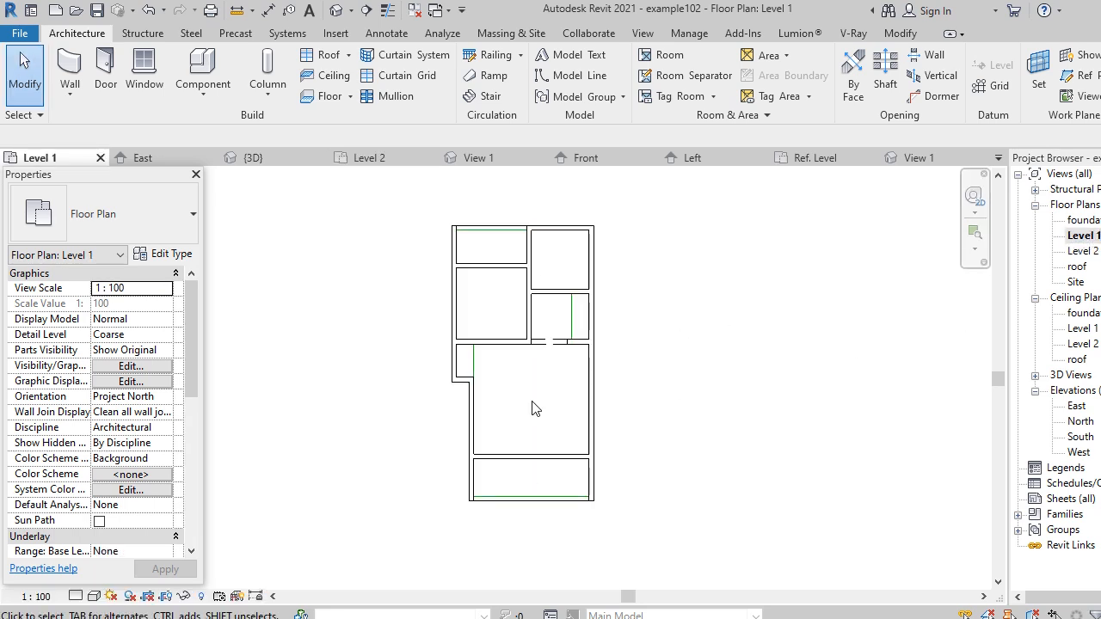
{"action": "scroll", "coordinate": [520, 394], "scroll_direction": "up", "scroll_amount": 2}
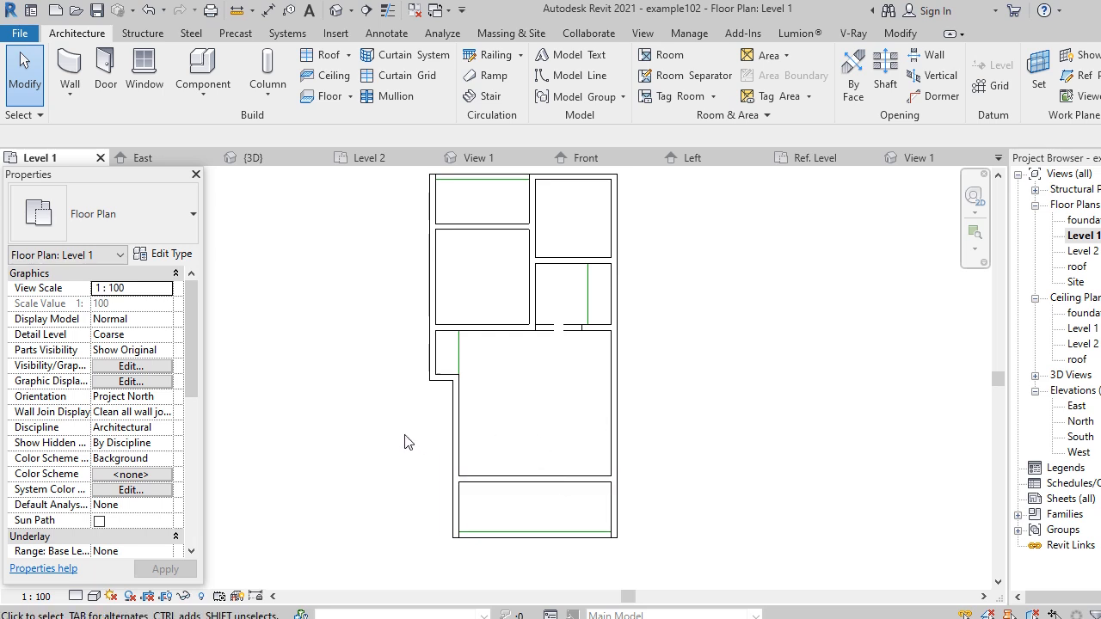
{"action": "scroll", "coordinate": [426, 480], "scroll_direction": "down", "scroll_amount": 1}
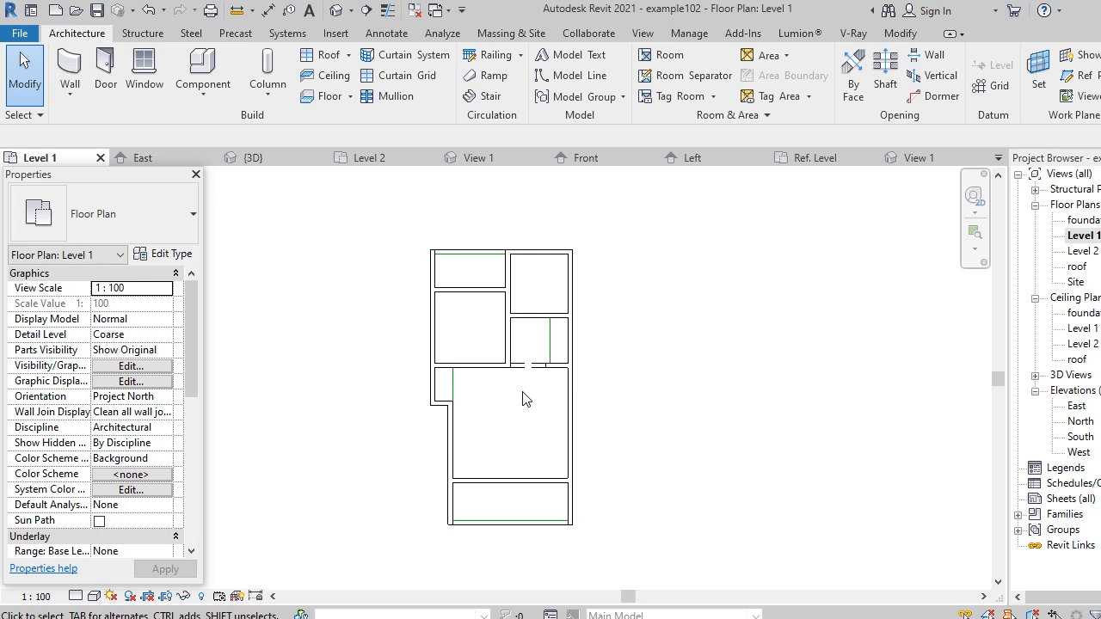
{"action": "scroll", "coordinate": [645, 482], "scroll_direction": "down", "scroll_amount": 3}
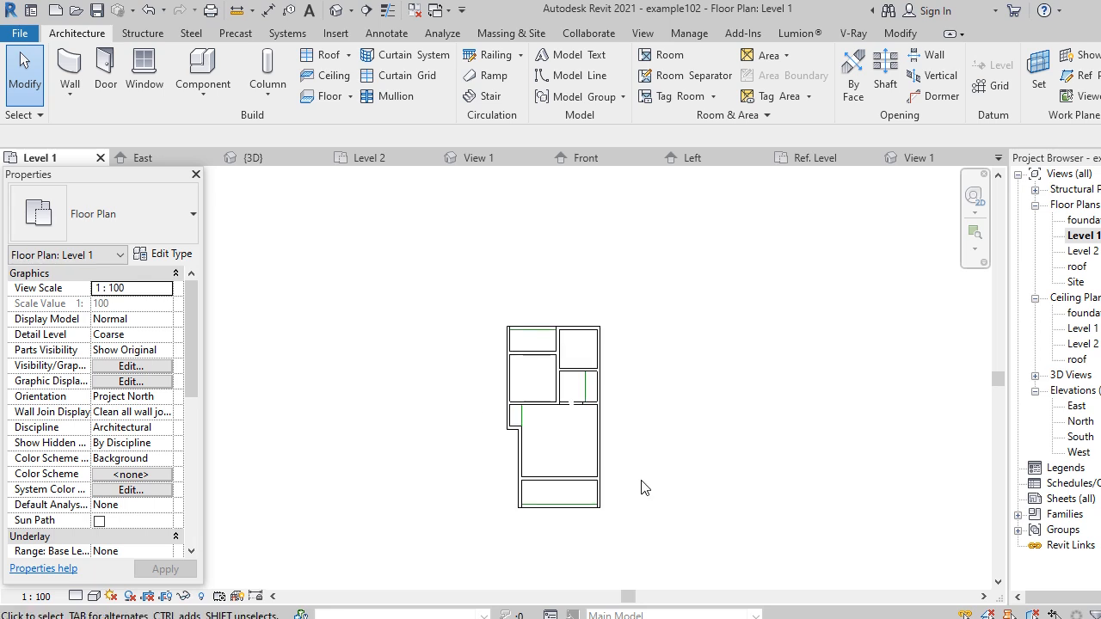
{"action": "scroll", "coordinate": [591, 427], "scroll_direction": "up", "scroll_amount": 2}
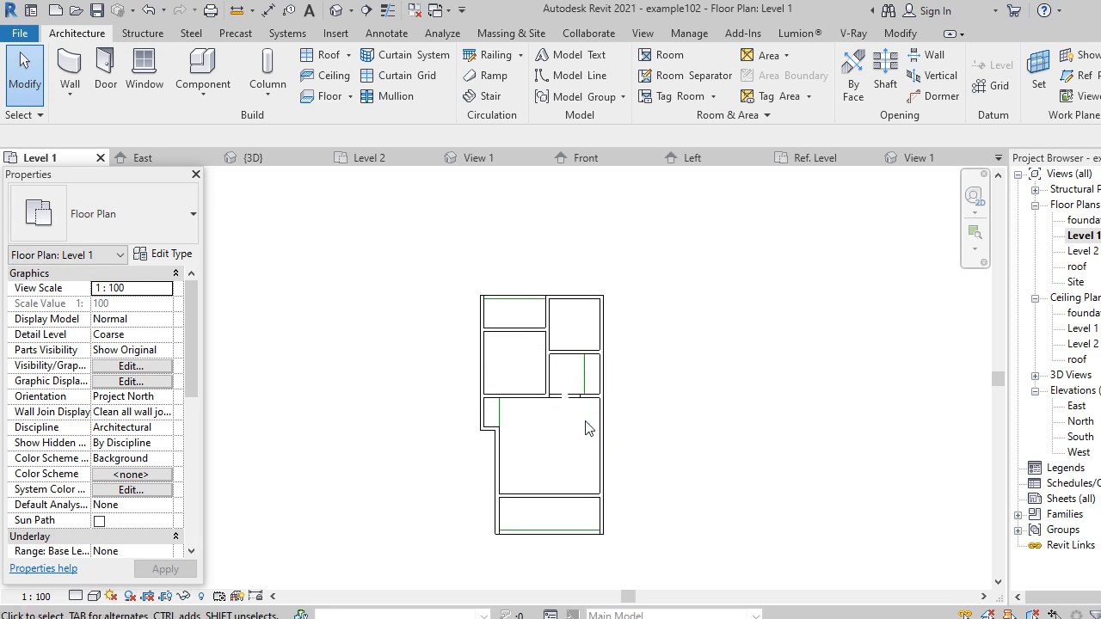
Start placing a door and load the M_Door-Interior-Single-1_Panel-Wood family from the Residential doors folder.
{"action": "left_click", "coordinate": [105, 67]}
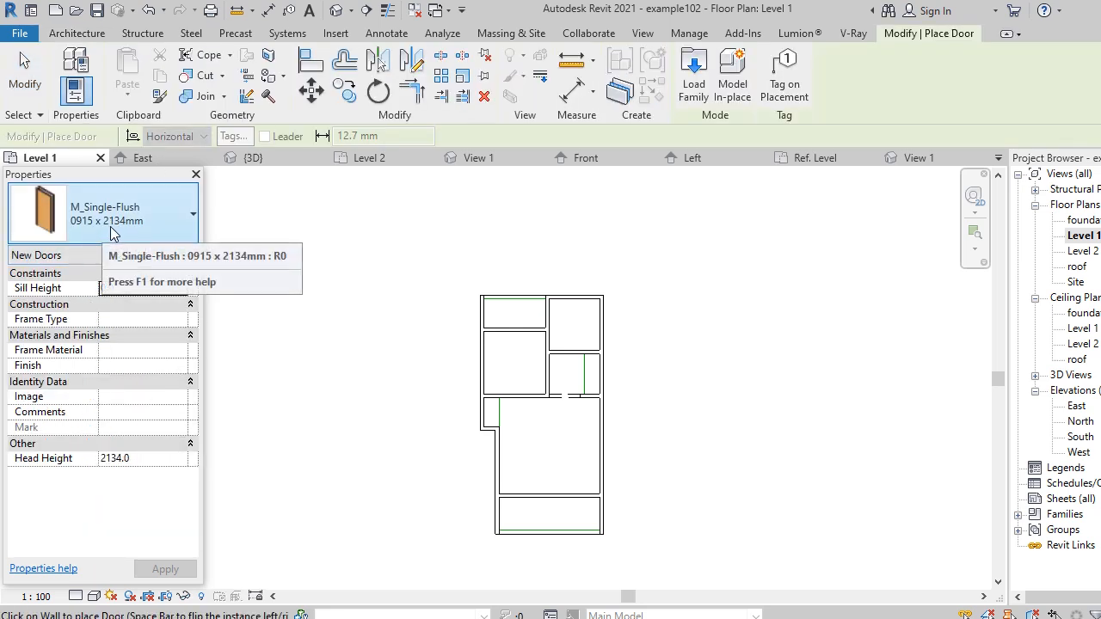
{"action": "left_click", "coordinate": [693, 72]}
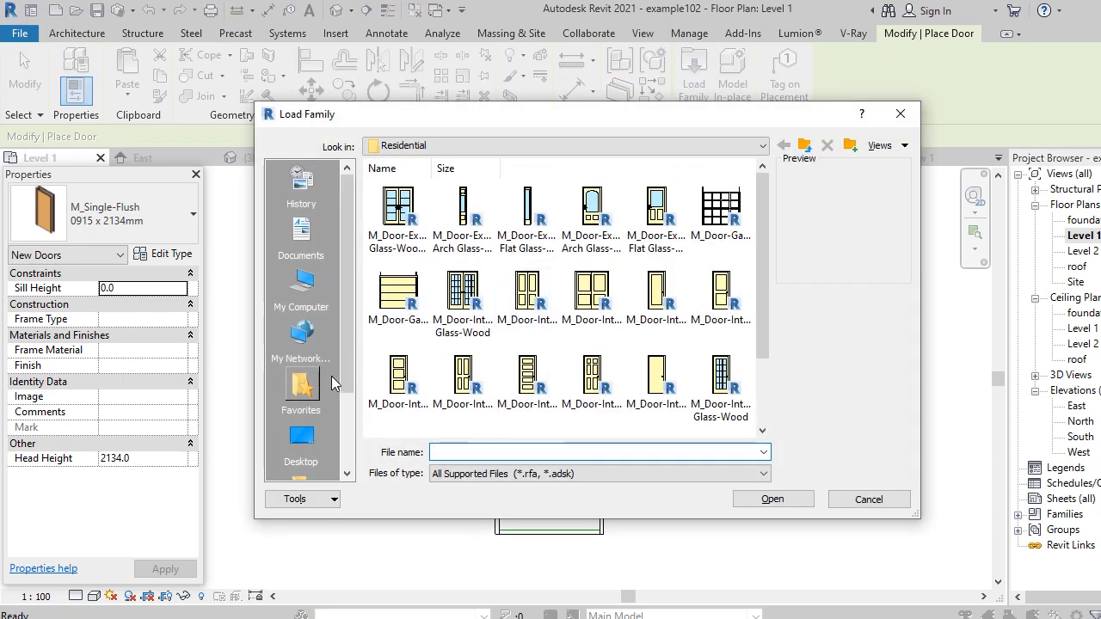
{"action": "left_click", "coordinate": [804, 145]}
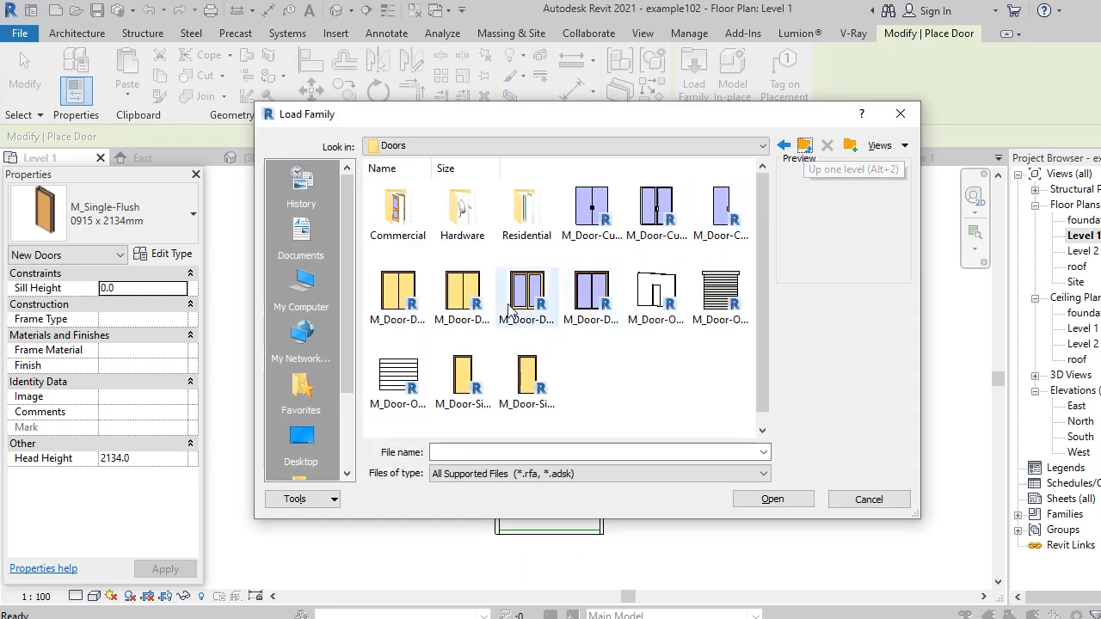
{"action": "double_click", "coordinate": [526, 213]}
{"action": "scroll", "coordinate": [662, 305], "scroll_direction": "down", "scroll_amount": 2}
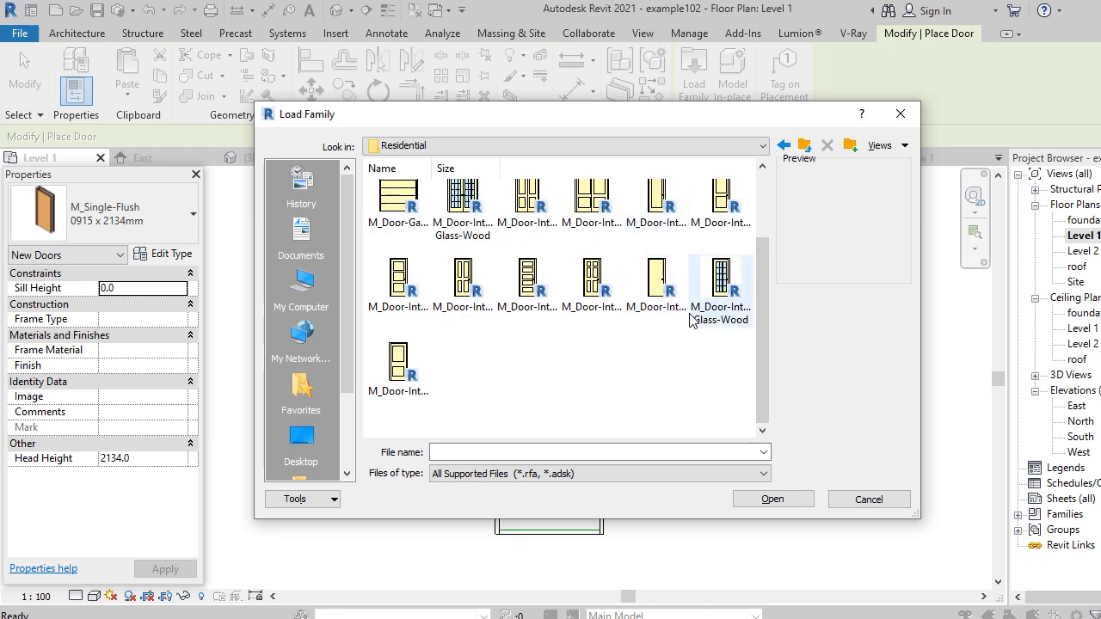
{"action": "scroll", "coordinate": [675, 327], "scroll_direction": "up", "scroll_amount": 1}
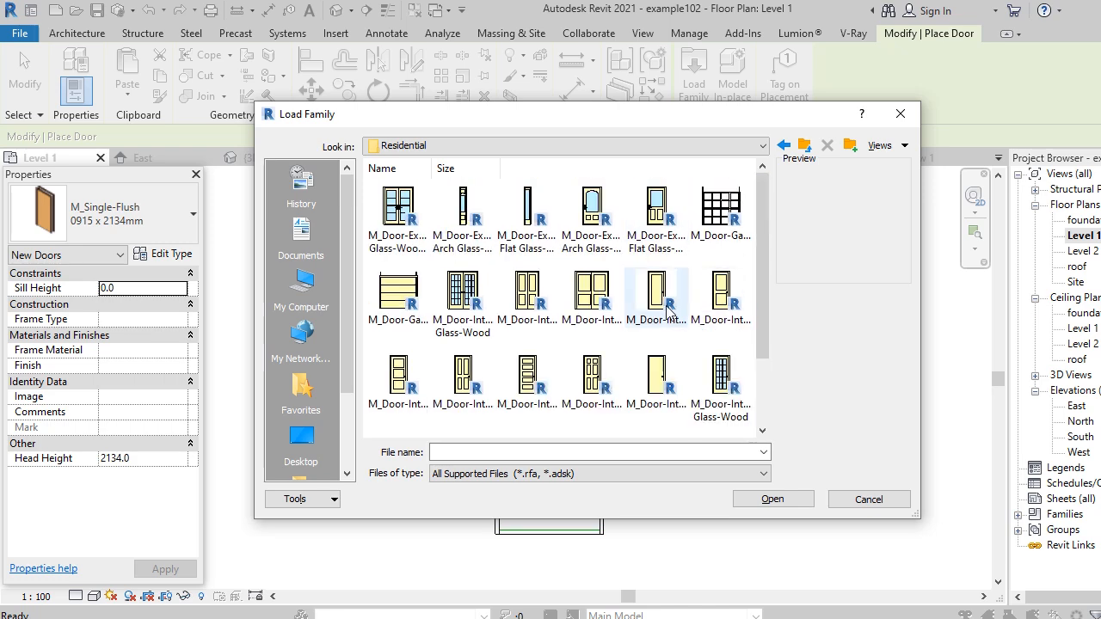
{"action": "left_click", "coordinate": [675, 368]}
{"action": "left_click", "coordinate": [739, 499]}
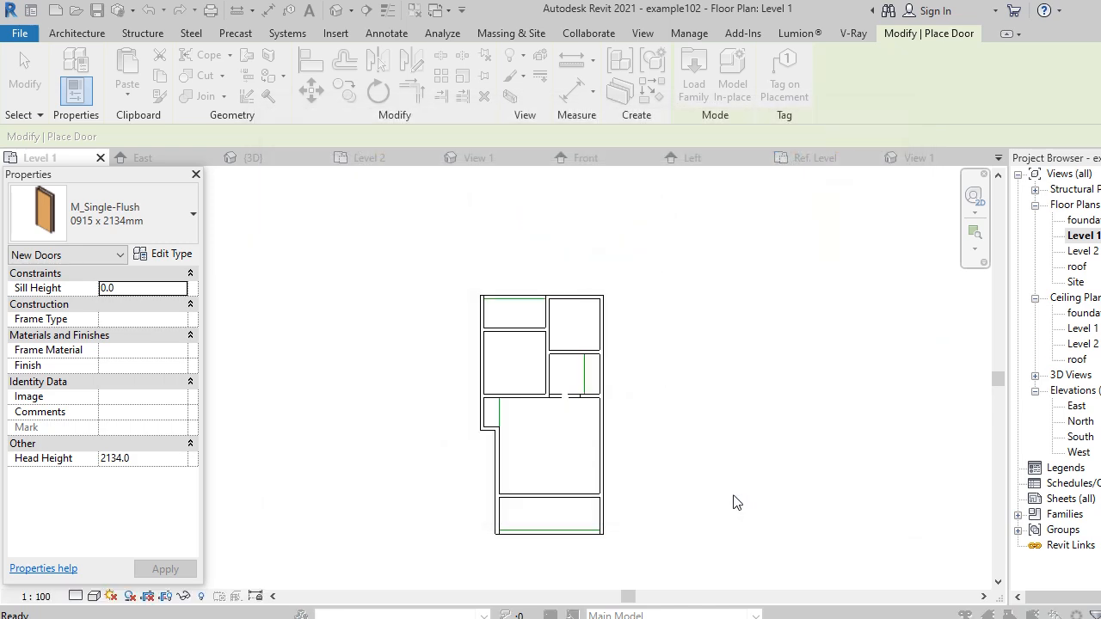
Choose the 900 x 2000mm type of the single-panel wood door to bring into the project.
{"action": "scroll", "coordinate": [628, 455], "scroll_direction": "down", "scroll_amount": 3}
{"action": "scroll", "coordinate": [600, 337], "scroll_direction": "up", "scroll_amount": 3}
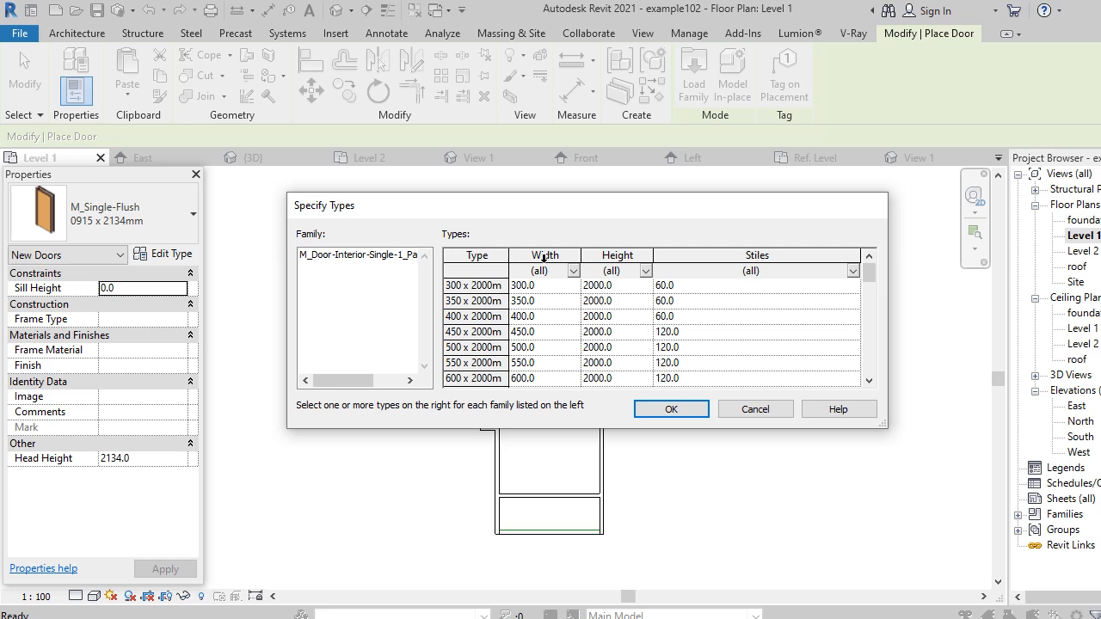
{"action": "scroll", "coordinate": [552, 323], "scroll_direction": "down", "scroll_amount": 2}
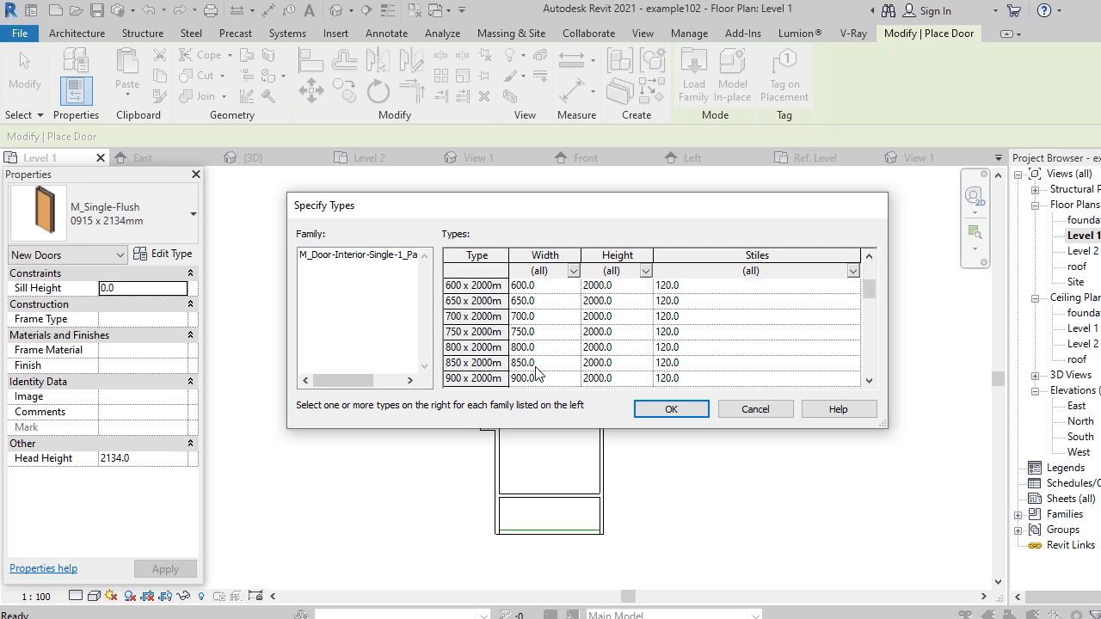
{"action": "left_click", "coordinate": [535, 378]}
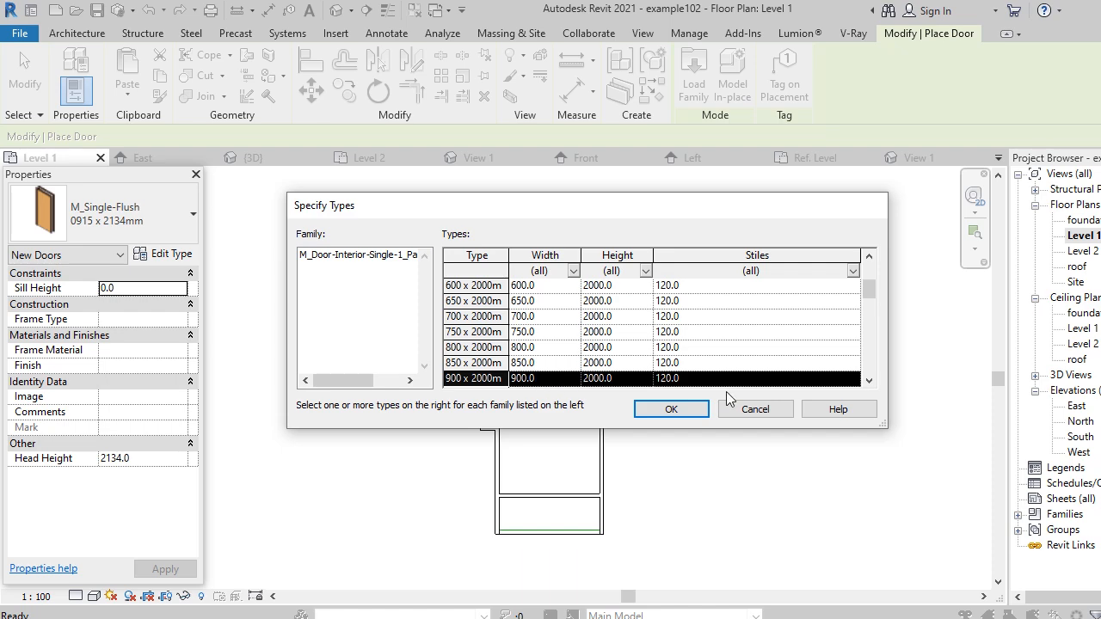
{"action": "left_click", "coordinate": [671, 410]}
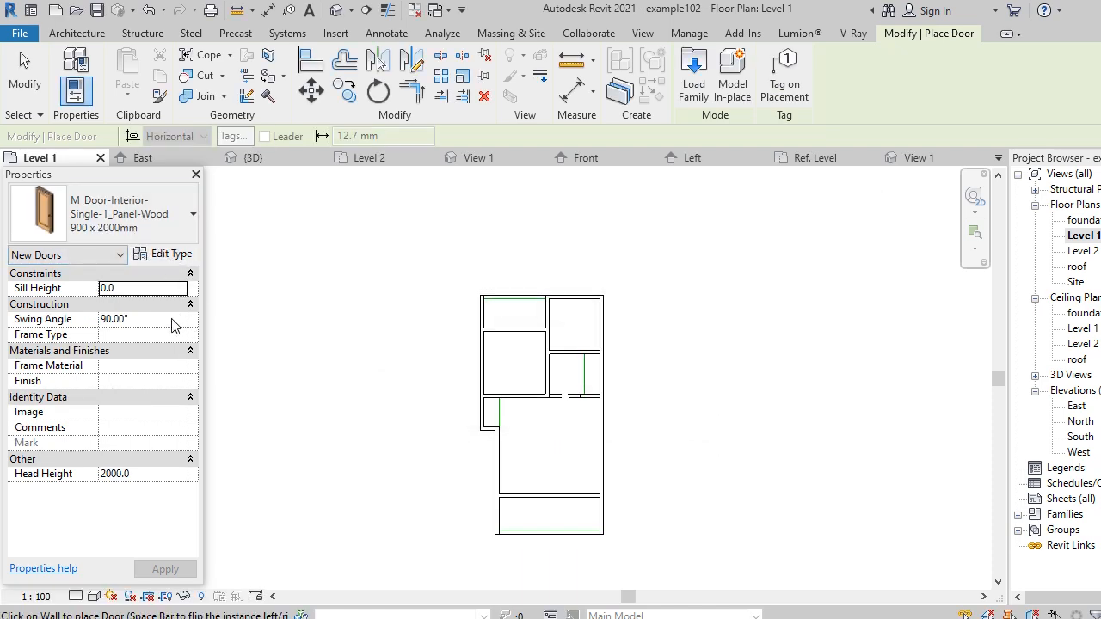
Duplicate the 900 x 2000mm door type as d1 and set its height to 2100 mm.
{"action": "left_click", "coordinate": [167, 256]}
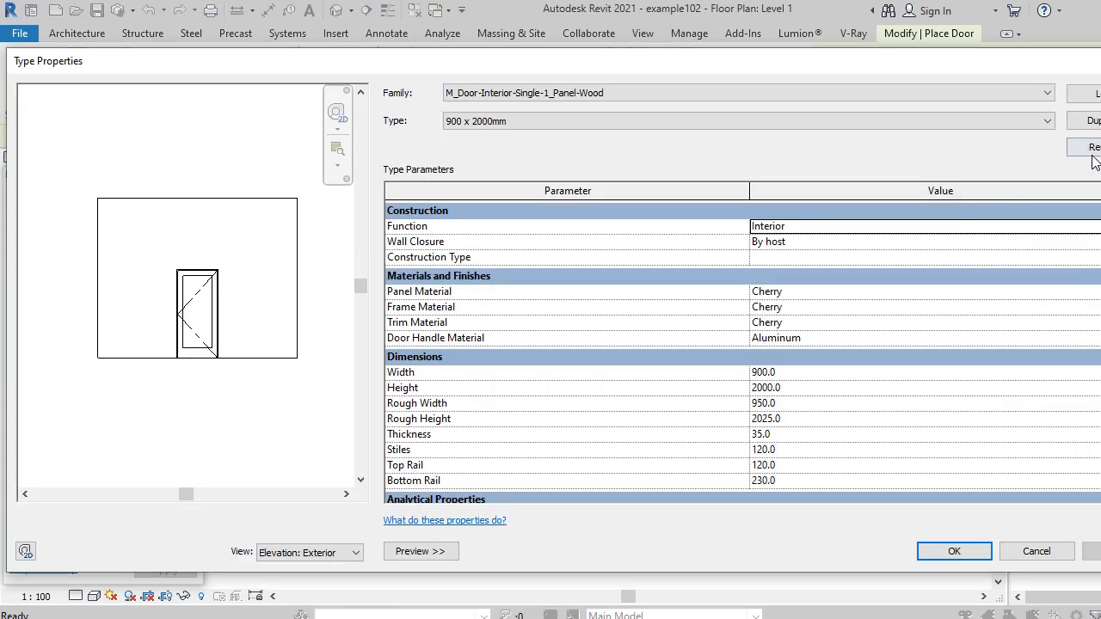
{"action": "left_click", "coordinate": [1089, 120]}
{"action": "type", "text": "d1"}
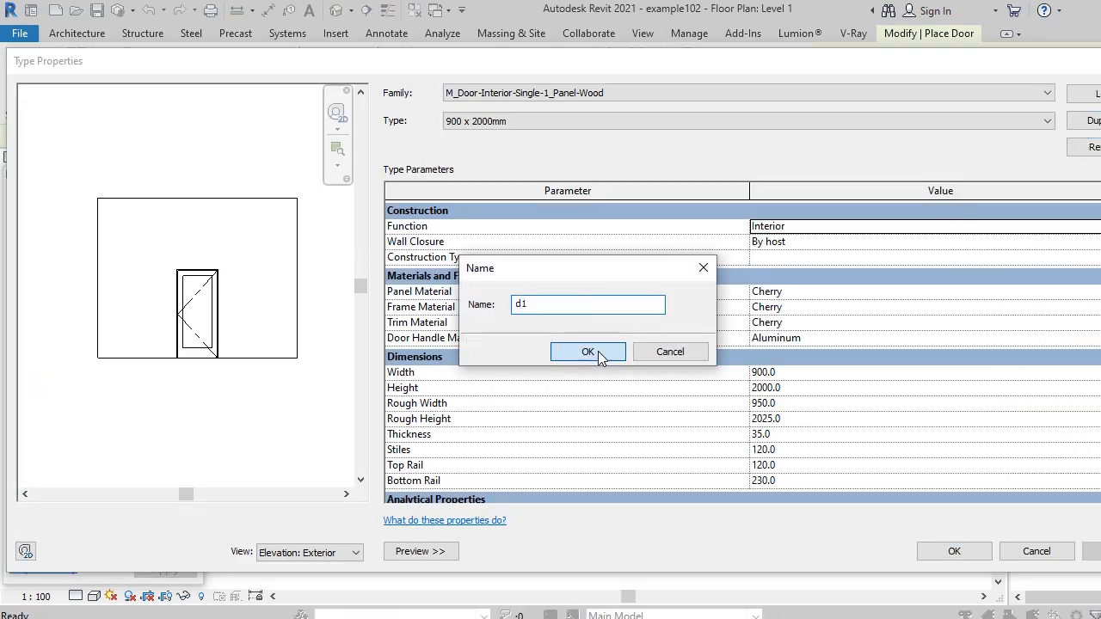
{"action": "left_click", "coordinate": [598, 351]}
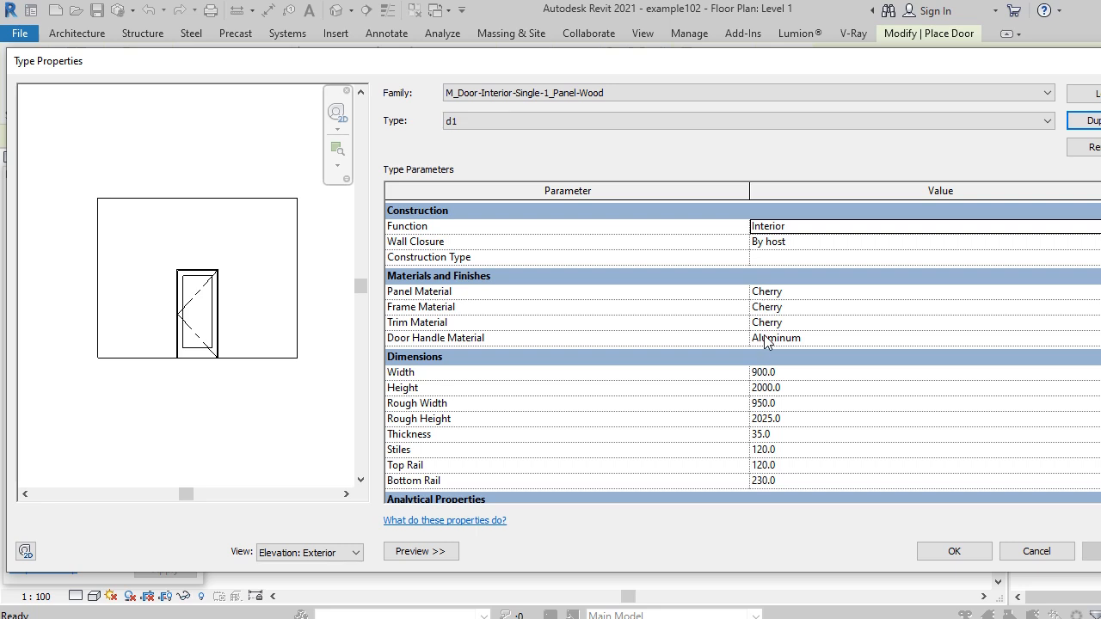
{"action": "scroll", "coordinate": [704, 338], "scroll_direction": "down", "scroll_amount": 1}
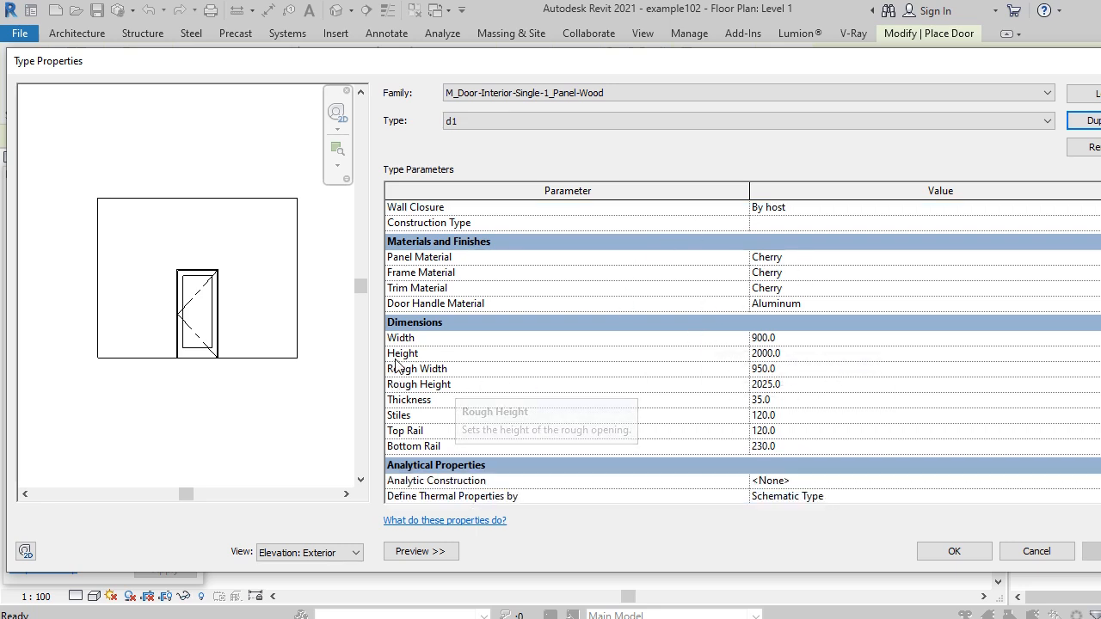
{"action": "left_click", "coordinate": [798, 359]}
{"action": "type", "text": "2"}
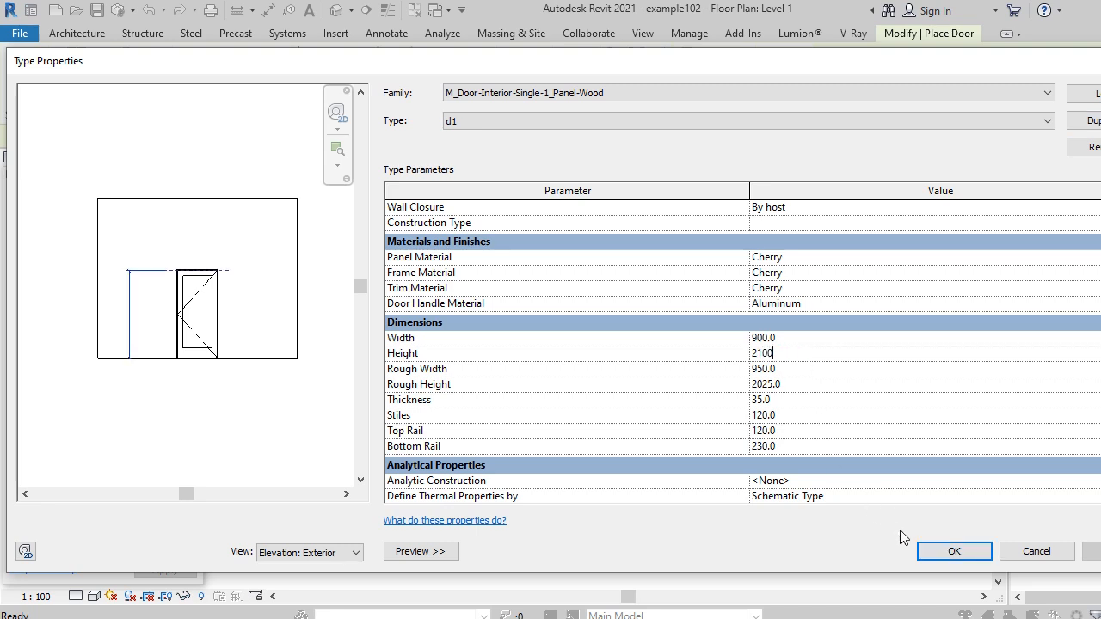
{"action": "left_click", "coordinate": [943, 551]}
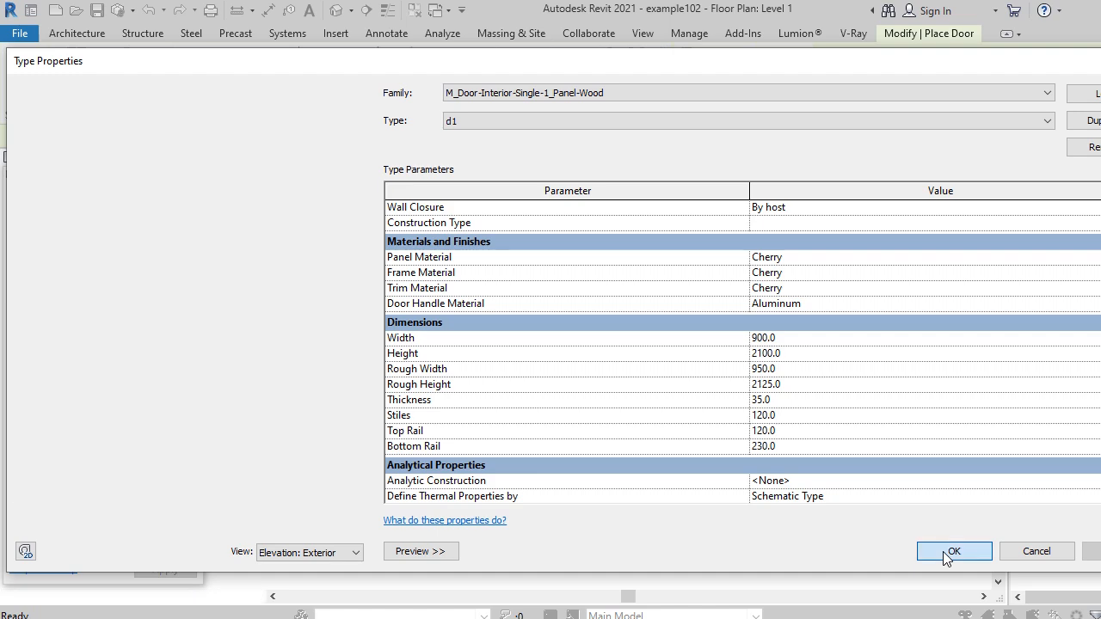
Place a d1 door in the wall between the large room and the lowest room, about 100 mm from the right exterior wall.
{"action": "scroll", "coordinate": [607, 509], "scroll_direction": "up", "scroll_amount": 2}
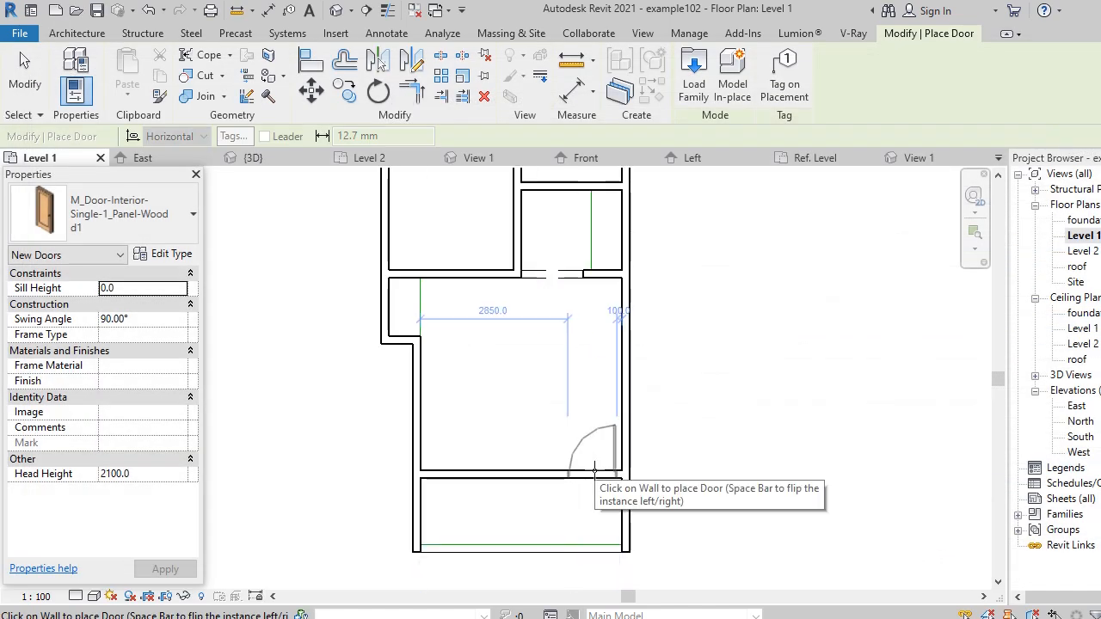
{"action": "left_click", "coordinate": [594, 469]}
{"action": "scroll", "coordinate": [602, 479], "scroll_direction": "down", "scroll_amount": 2}
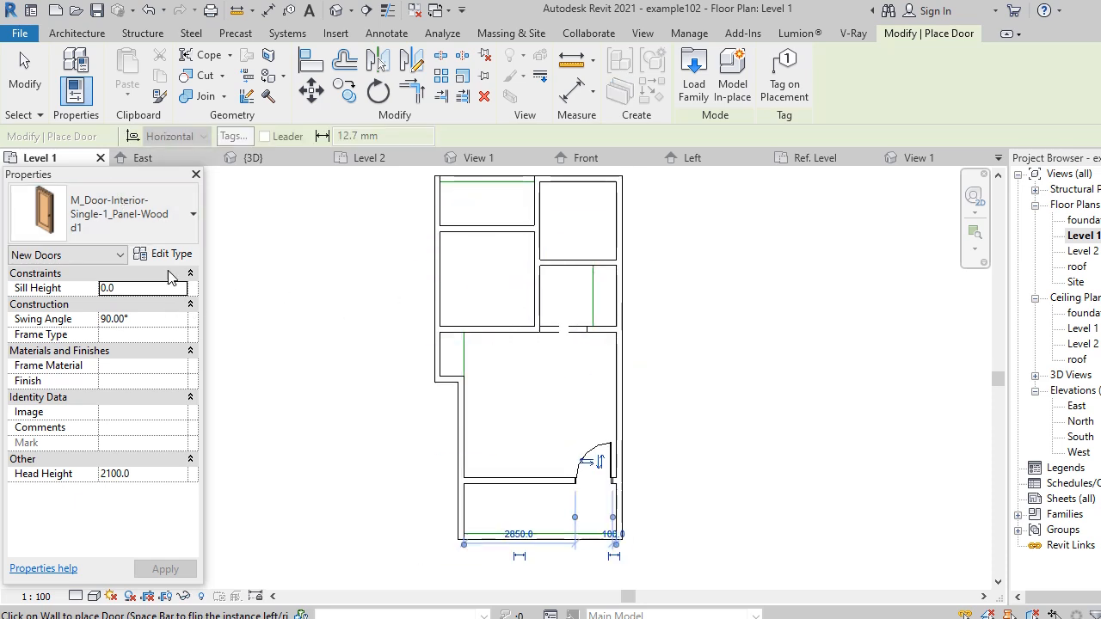
Duplicate door type d1 as d2 and set its width to 750 mm.
{"action": "left_click", "coordinate": [163, 258]}
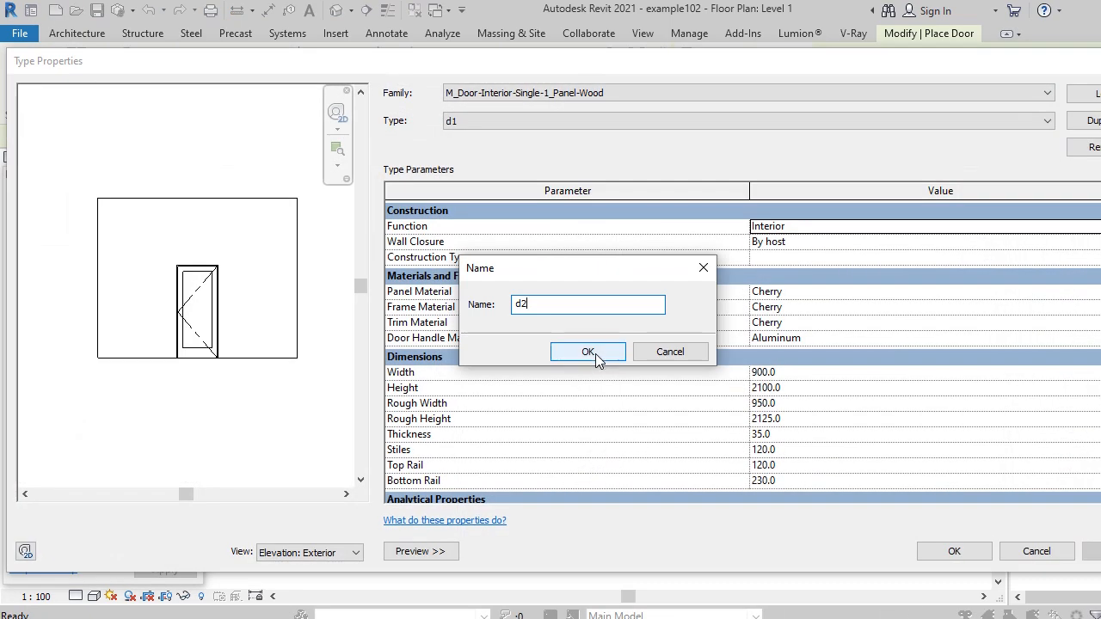
{"action": "left_click", "coordinate": [588, 353]}
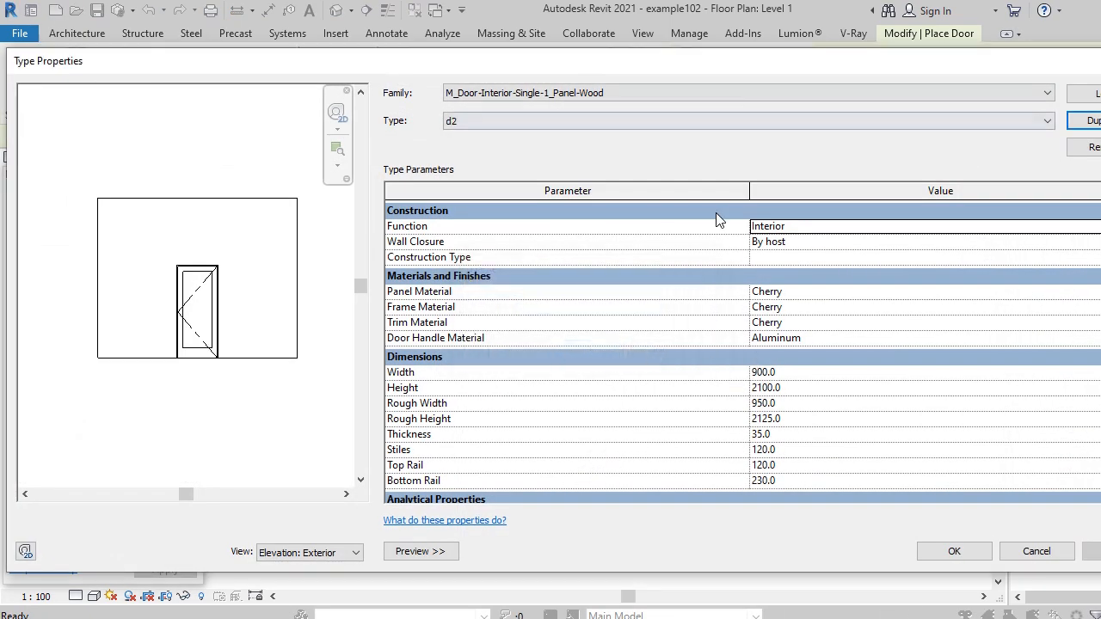
{"action": "left_click", "coordinate": [799, 374]}
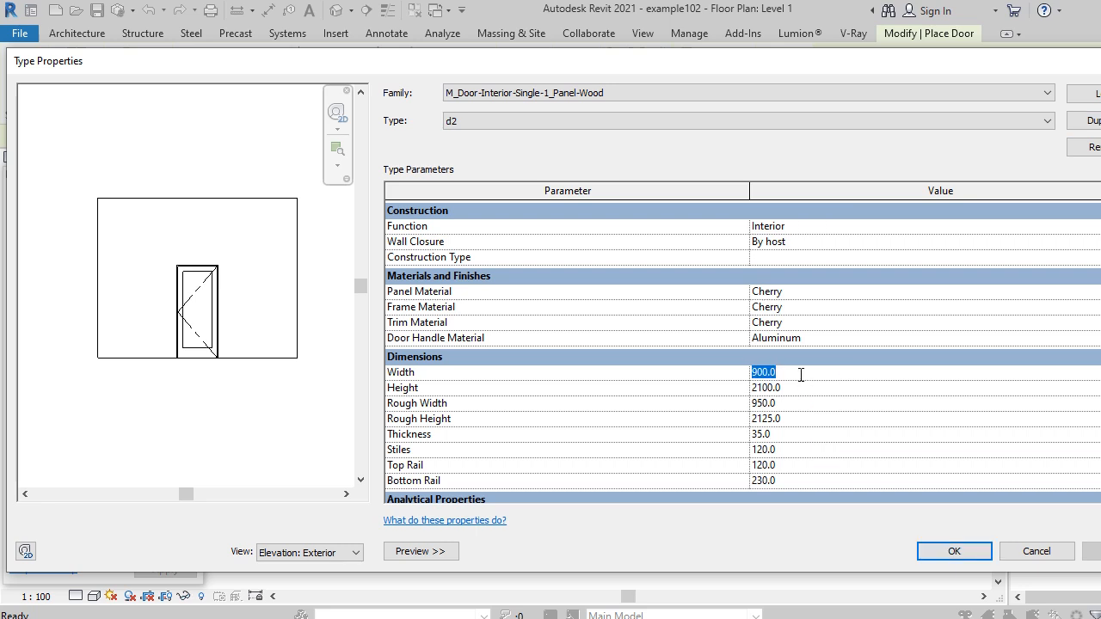
{"action": "type", "text": "750"}
{"action": "left_click", "coordinate": [951, 552]}
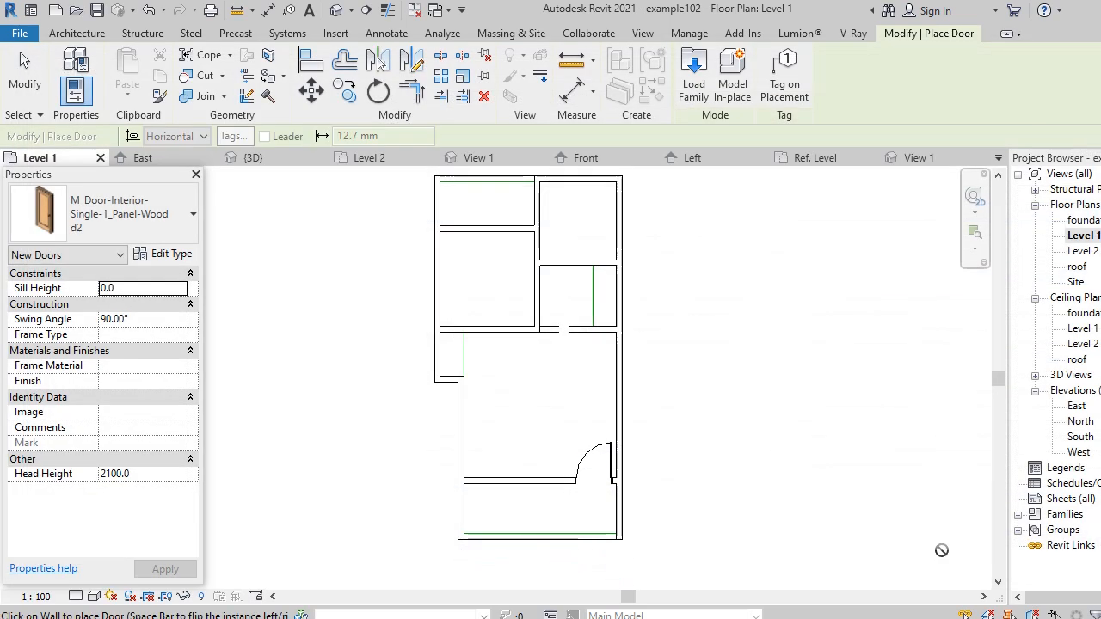
Place d2 doors from the small hall into the room on its left and the room above it.
{"action": "scroll", "coordinate": [530, 312], "scroll_direction": "up", "scroll_amount": 2}
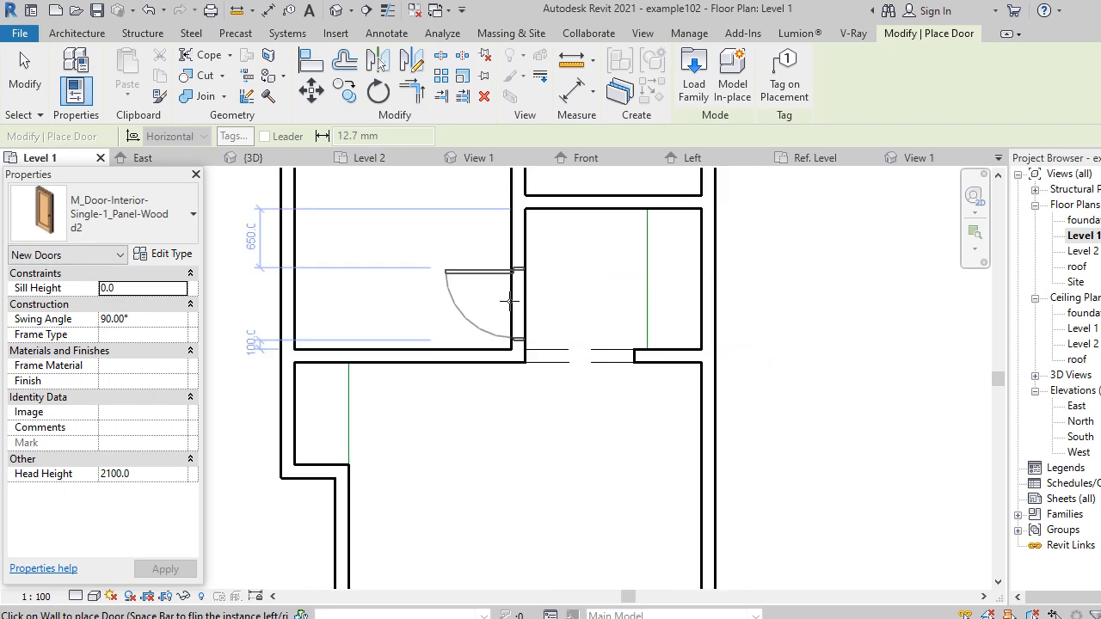
{"action": "left_click", "coordinate": [516, 320]}
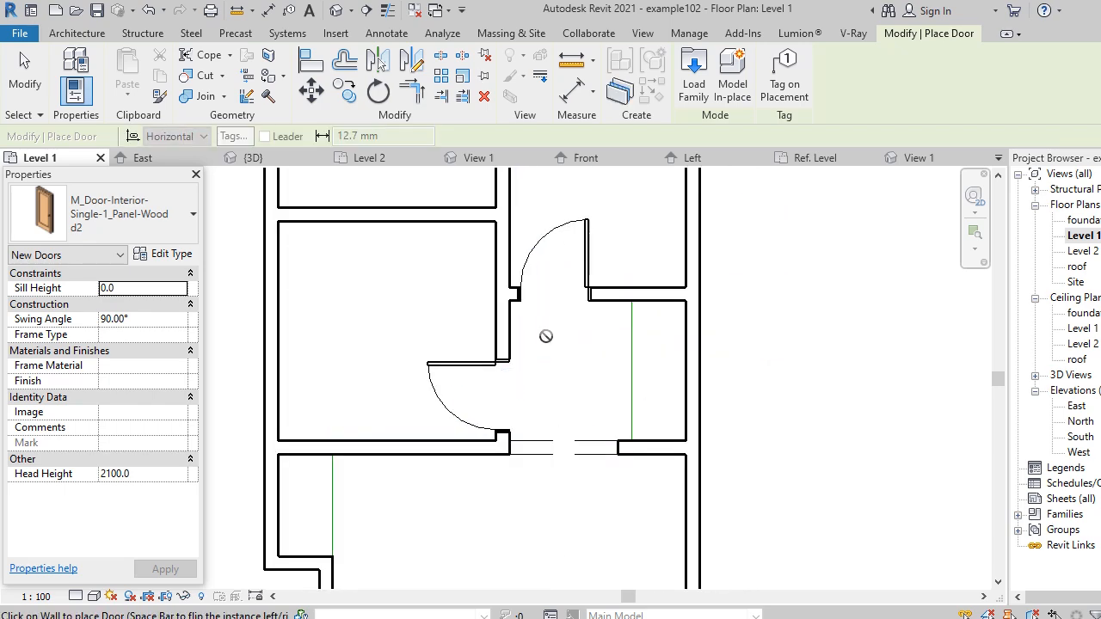
{"action": "key", "text": "Escape"}
Flip the hand of the d2 door between the hall and the left room so it hinges at the lower end.
{"action": "left_click", "coordinate": [460, 370]}
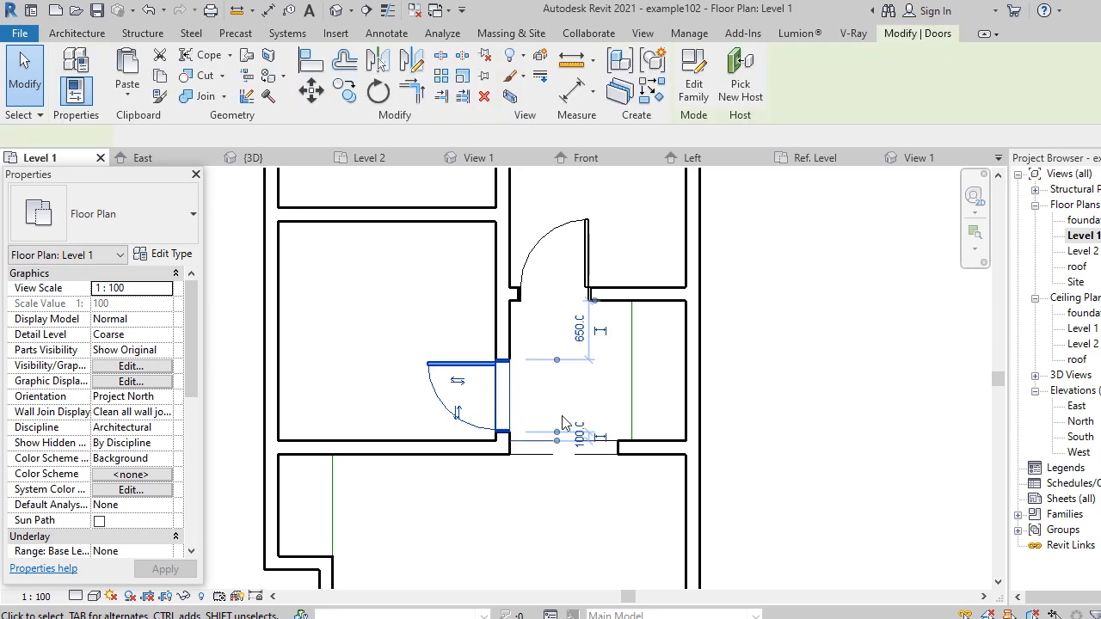
{"action": "left_click", "coordinate": [458, 421]}
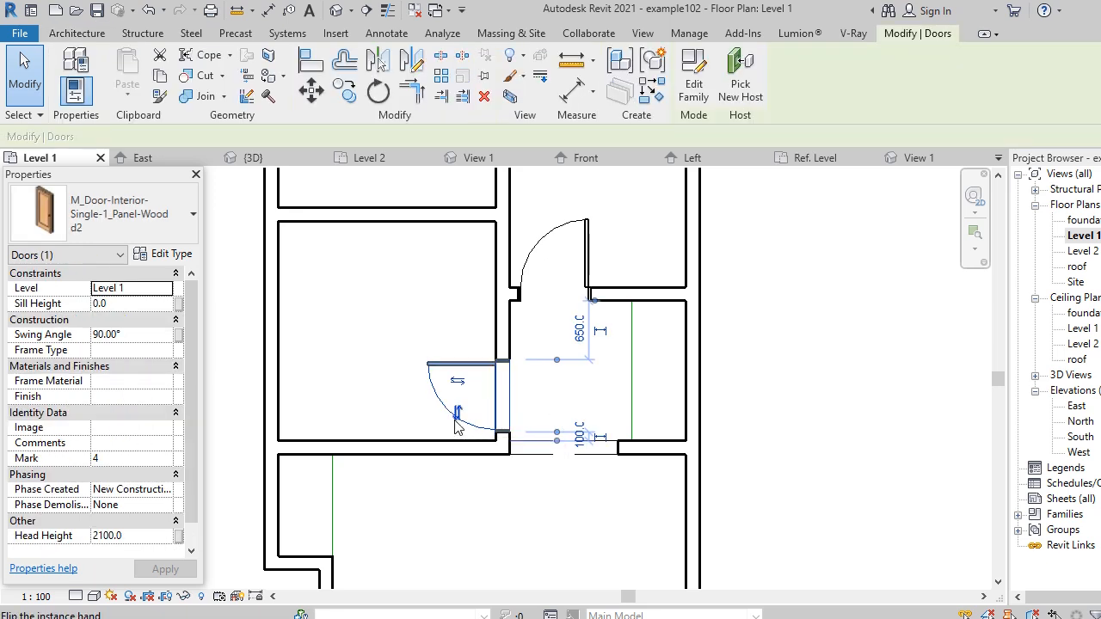
{"action": "scroll", "coordinate": [581, 371], "scroll_direction": "down", "scroll_amount": 4}
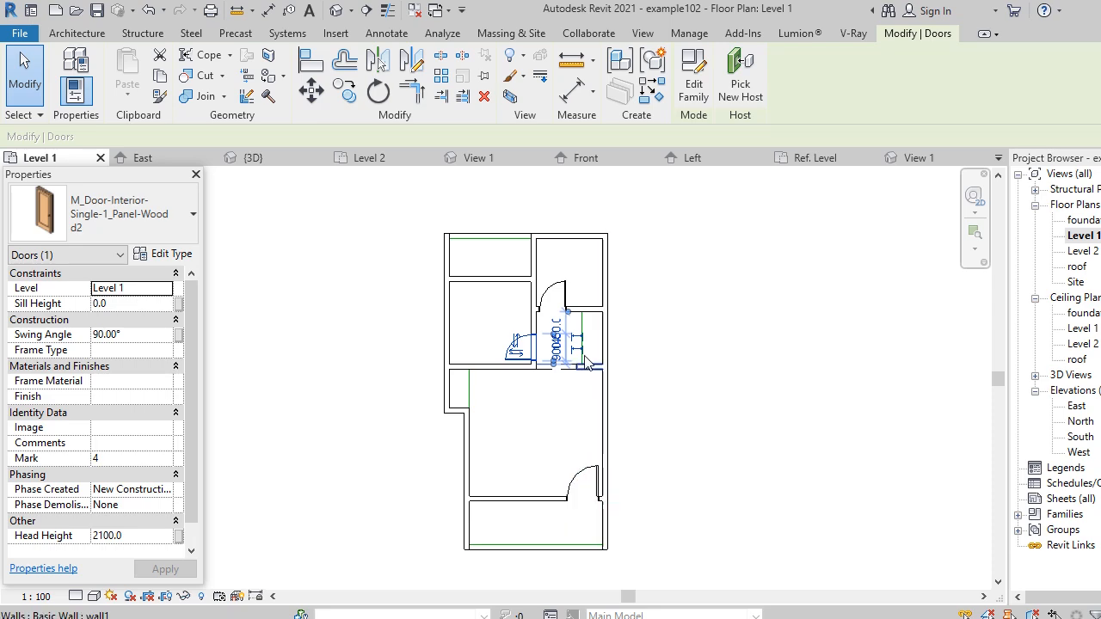
{"action": "scroll", "coordinate": [513, 264], "scroll_direction": "up", "scroll_amount": 2}
{"action": "key", "text": "Escape"}
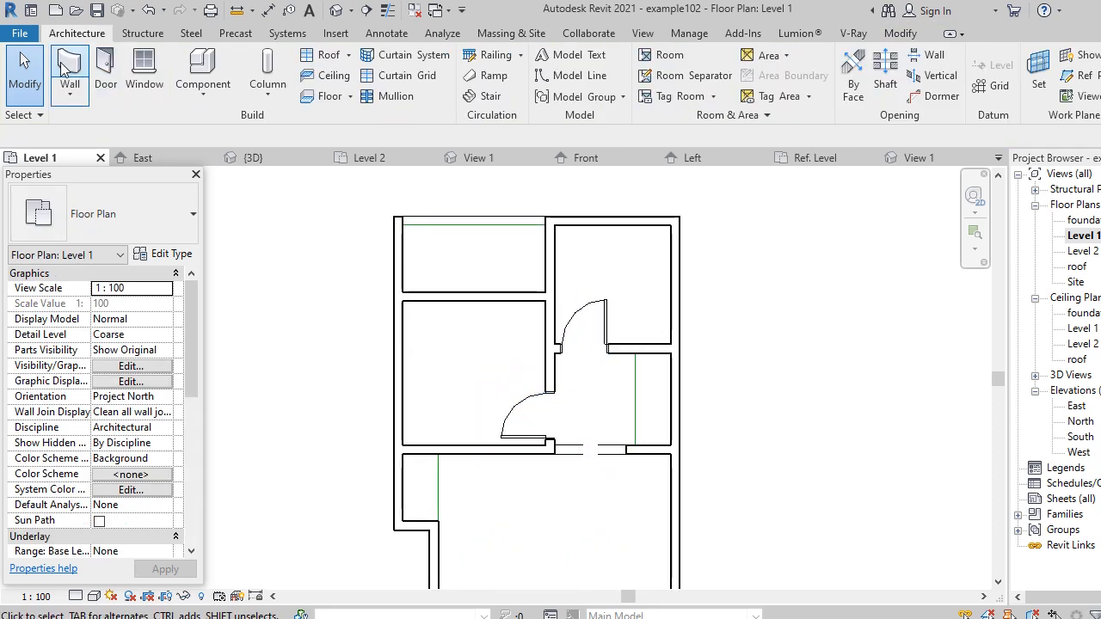
Place another d2 door near the right end of the wall between the left room and the upper-left room.
{"action": "left_click", "coordinate": [105, 73]}
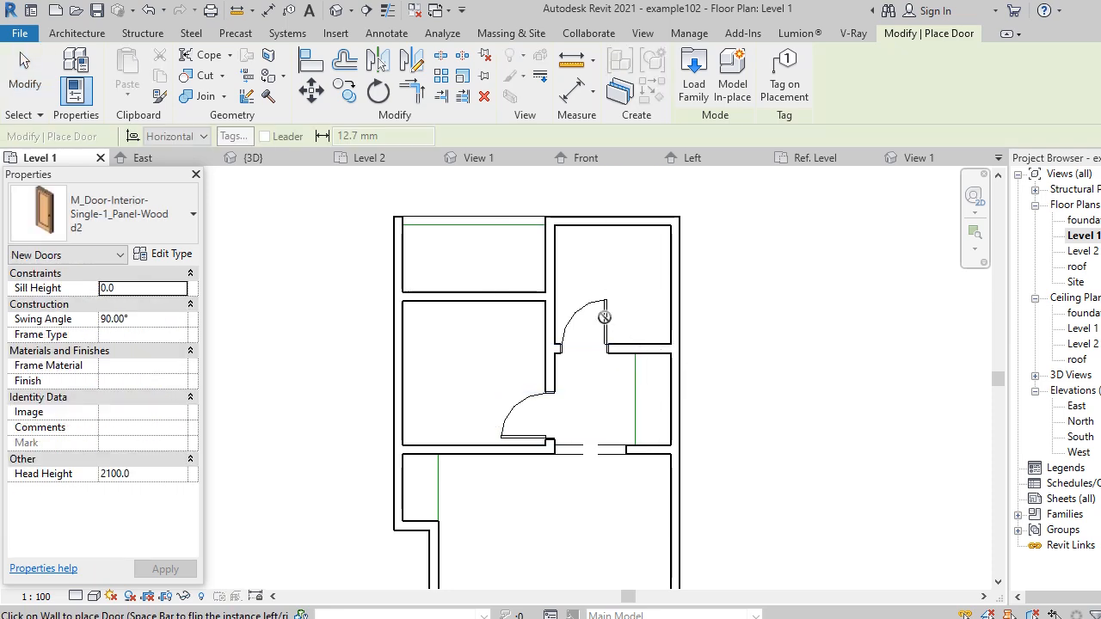
{"action": "scroll", "coordinate": [523, 294], "scroll_direction": "up", "scroll_amount": 1}
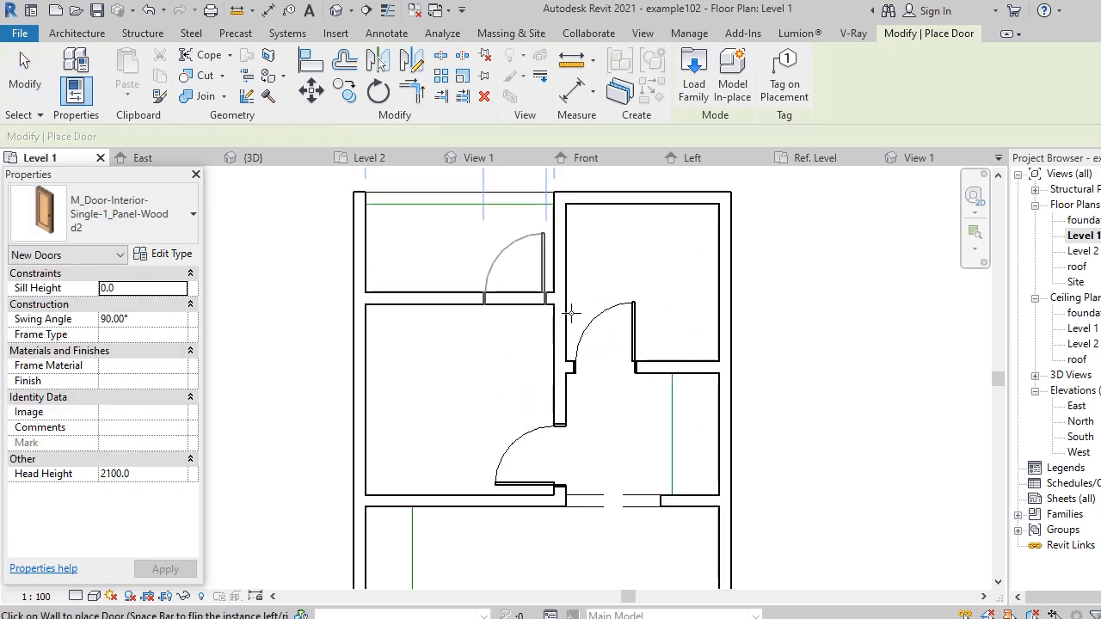
{"action": "left_click", "coordinate": [551, 266]}
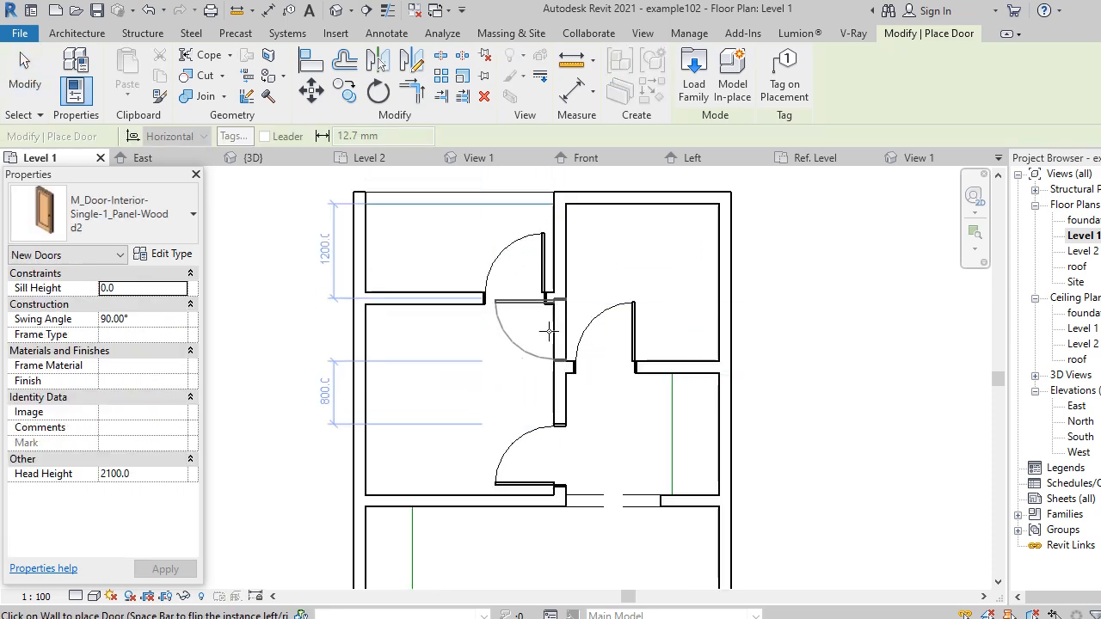
{"action": "key", "text": "Escape"}
{"action": "scroll", "coordinate": [551, 315], "scroll_direction": "down", "scroll_amount": 3}
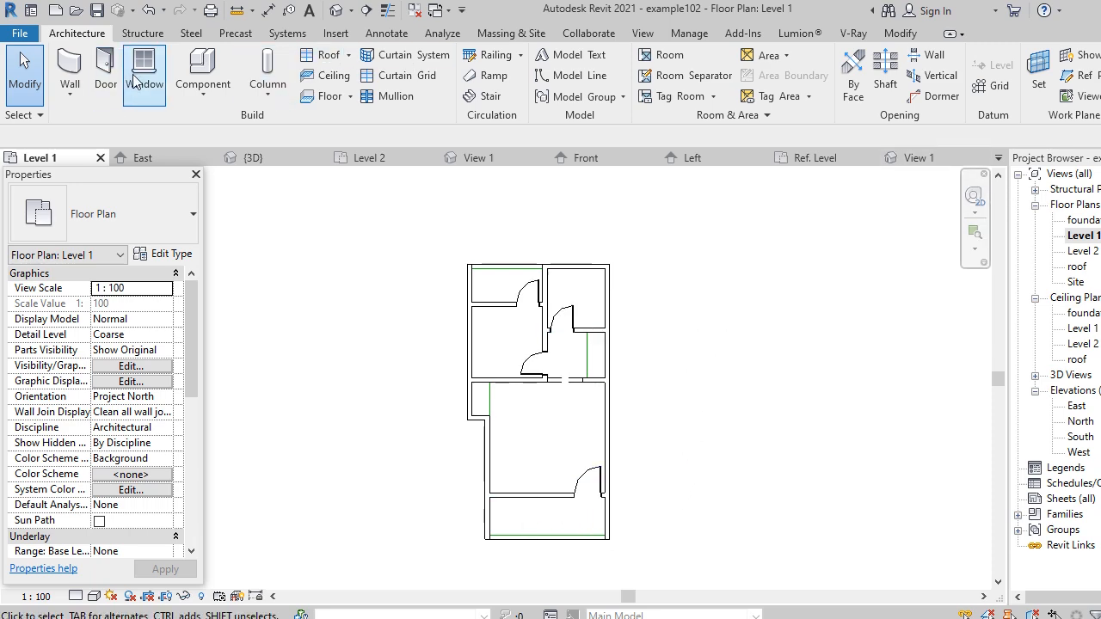
Start placing a window and set the M_Fixed 0406 x 0610mm type's height to 1500 mm and width to 750 mm.
{"action": "left_click", "coordinate": [158, 95]}
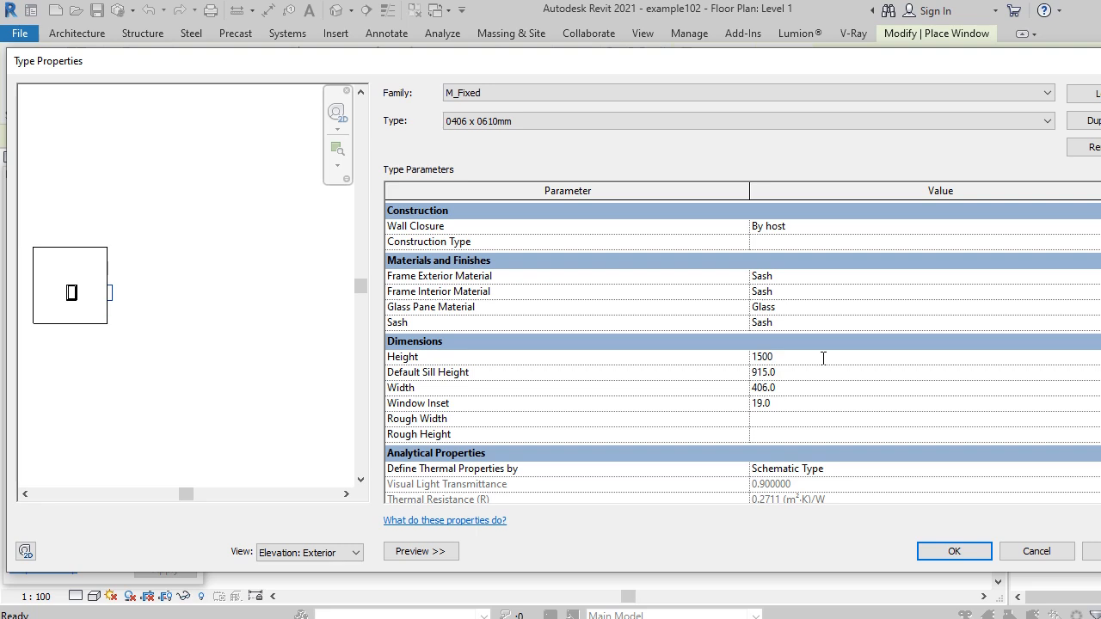
{"action": "left_click", "coordinate": [792, 392]}
{"action": "type", "text": "750"}
{"action": "left_click", "coordinate": [955, 553]}
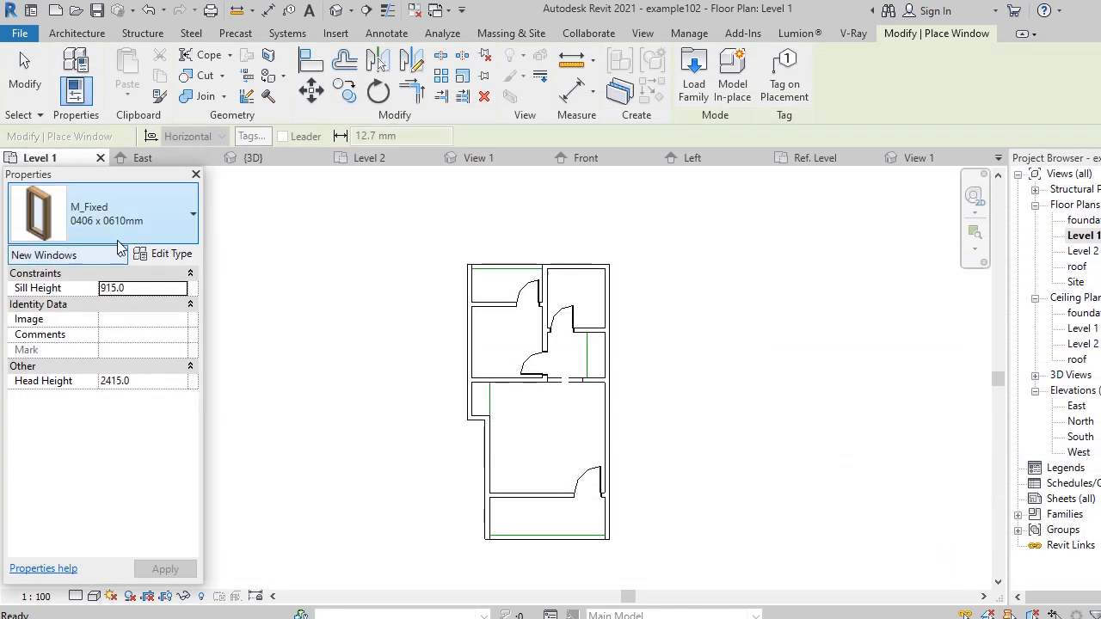
Browse the Windows folder of the metric family library and preview the M_Window-Sliding-Double family without loading it.
{"action": "left_click", "coordinate": [694, 73]}
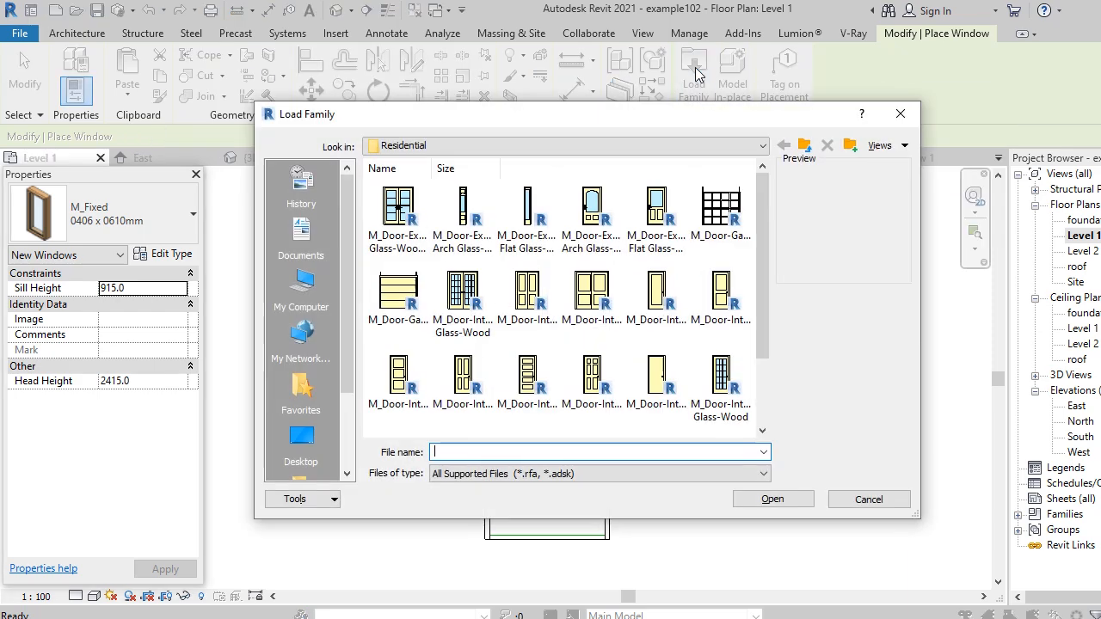
{"action": "left_click", "coordinate": [806, 146]}
{"action": "left_click", "coordinate": [806, 147]}
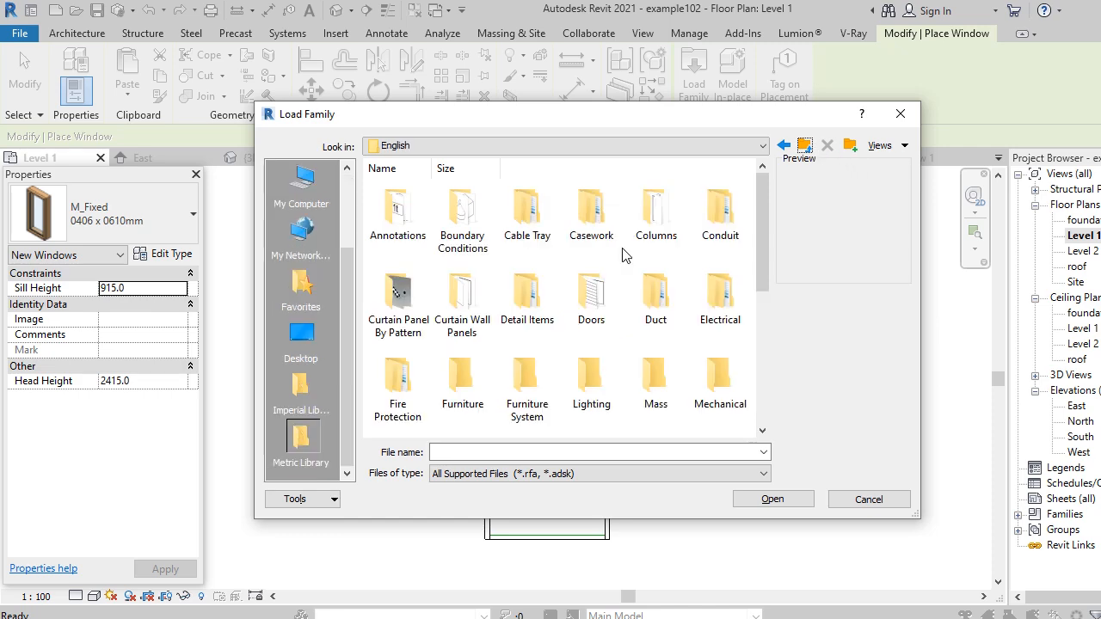
{"action": "scroll", "coordinate": [560, 287], "scroll_direction": "down", "scroll_amount": 5}
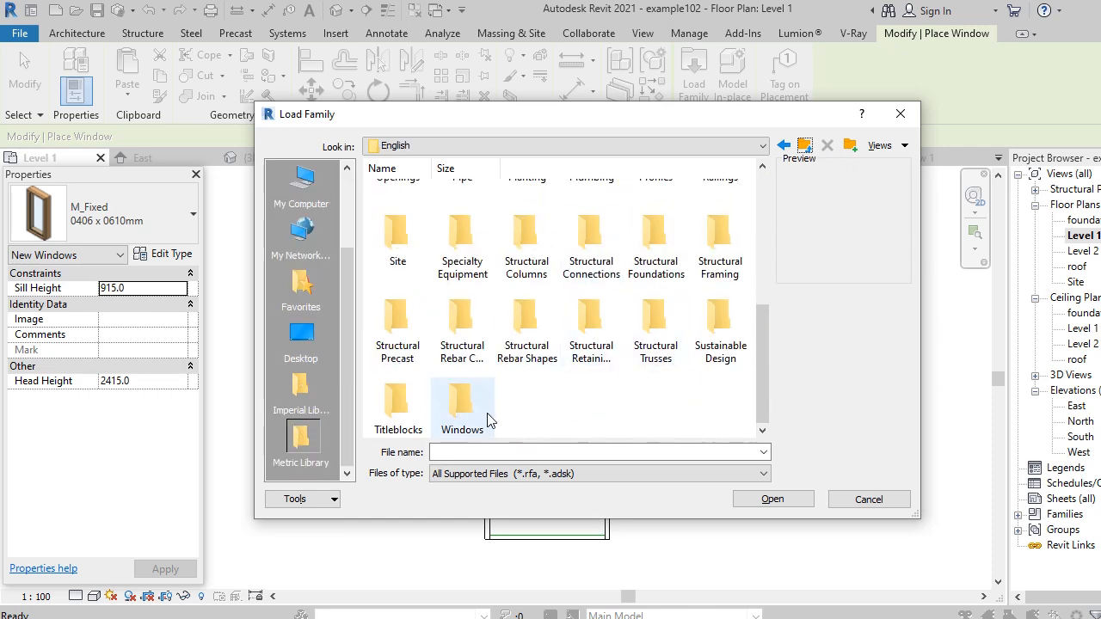
{"action": "double_click", "coordinate": [487, 421]}
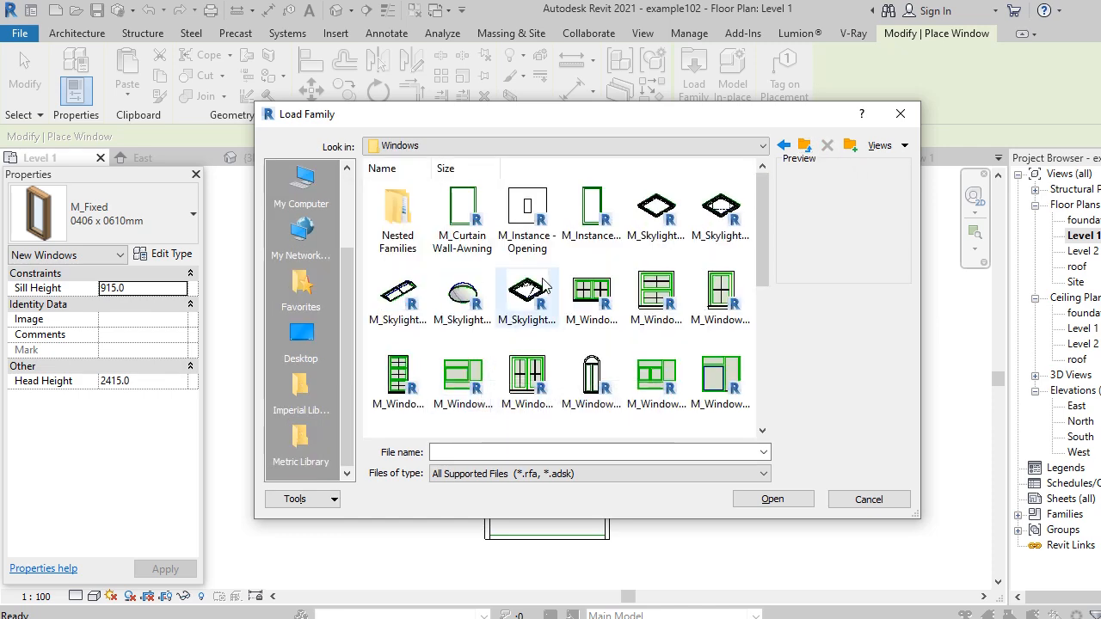
{"action": "scroll", "coordinate": [544, 288], "scroll_direction": "down", "scroll_amount": 6}
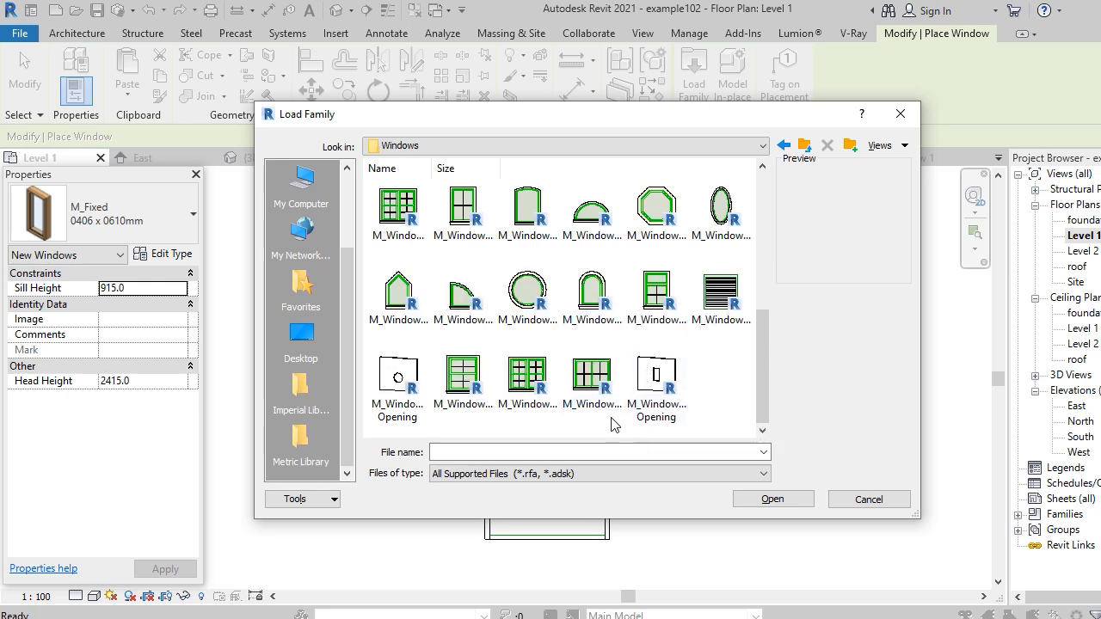
{"action": "left_click", "coordinate": [591, 391]}
{"action": "scroll", "coordinate": [592, 391], "scroll_direction": "up", "scroll_amount": 6}
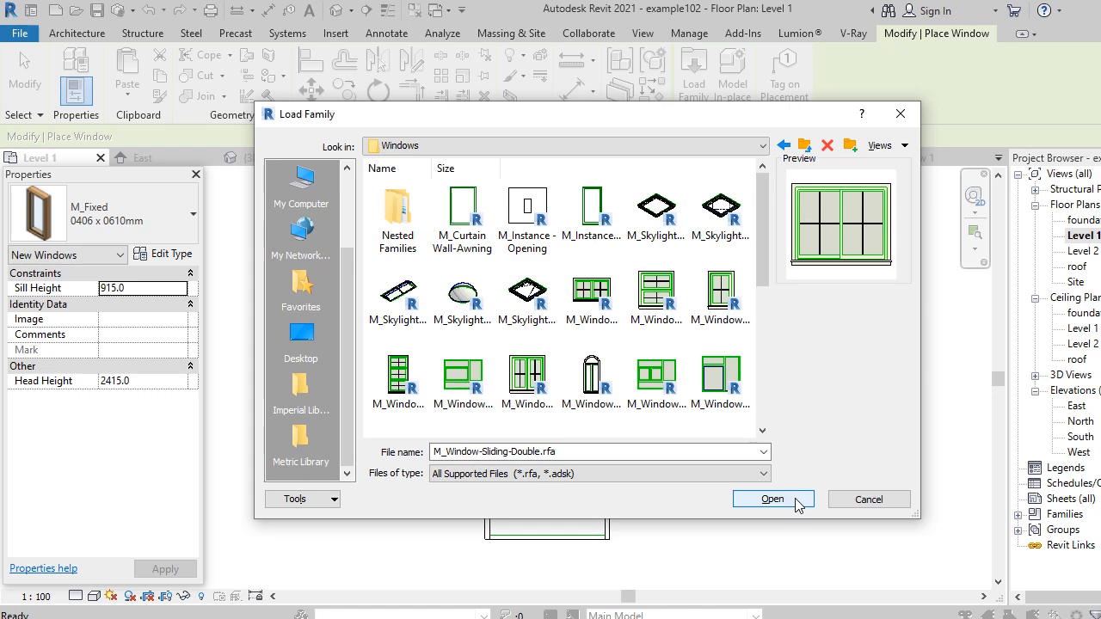
{"action": "left_click", "coordinate": [866, 502]}
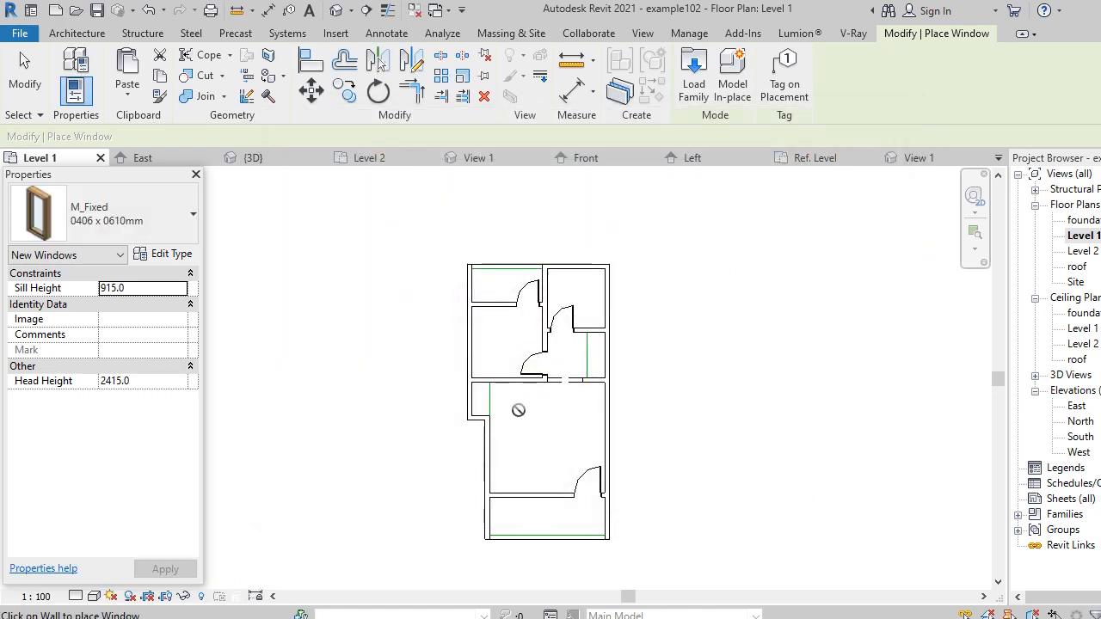
Place an M_Fixed window midway between the wall and door on the main room's lower wall, and two more along its right wall.
{"action": "scroll", "coordinate": [534, 492], "scroll_direction": "up", "scroll_amount": 3}
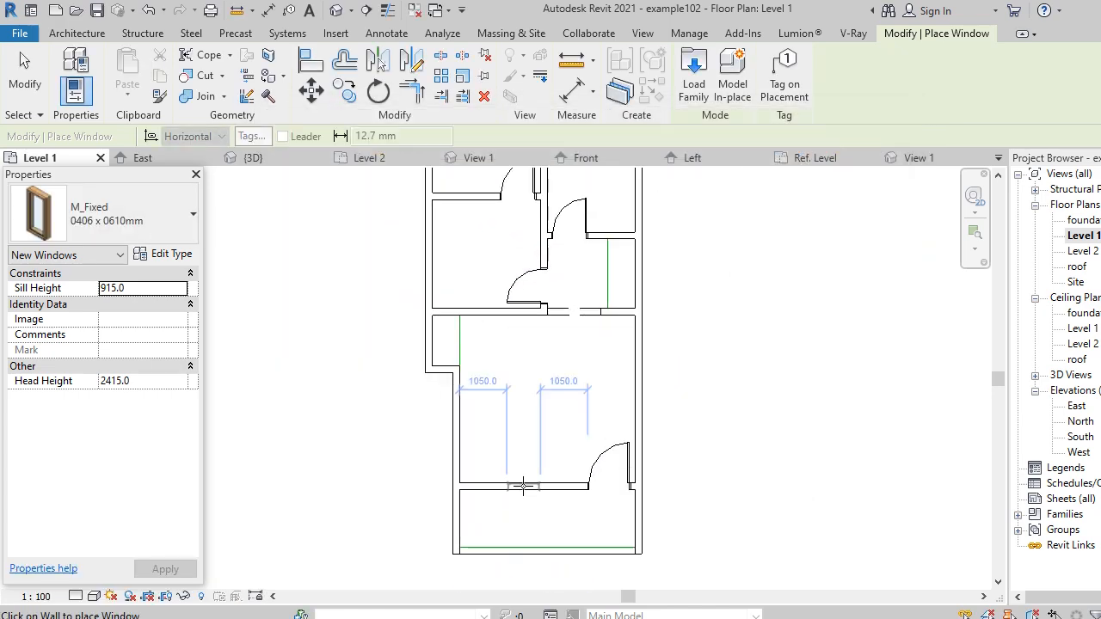
{"action": "left_click", "coordinate": [553, 479]}
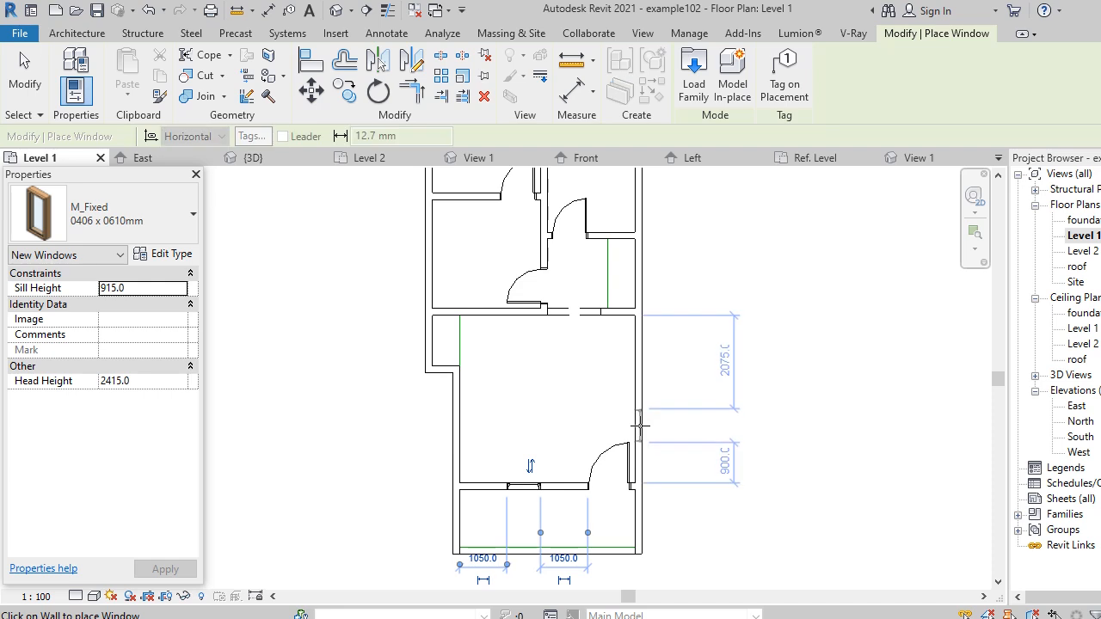
{"action": "left_click", "coordinate": [639, 421]}
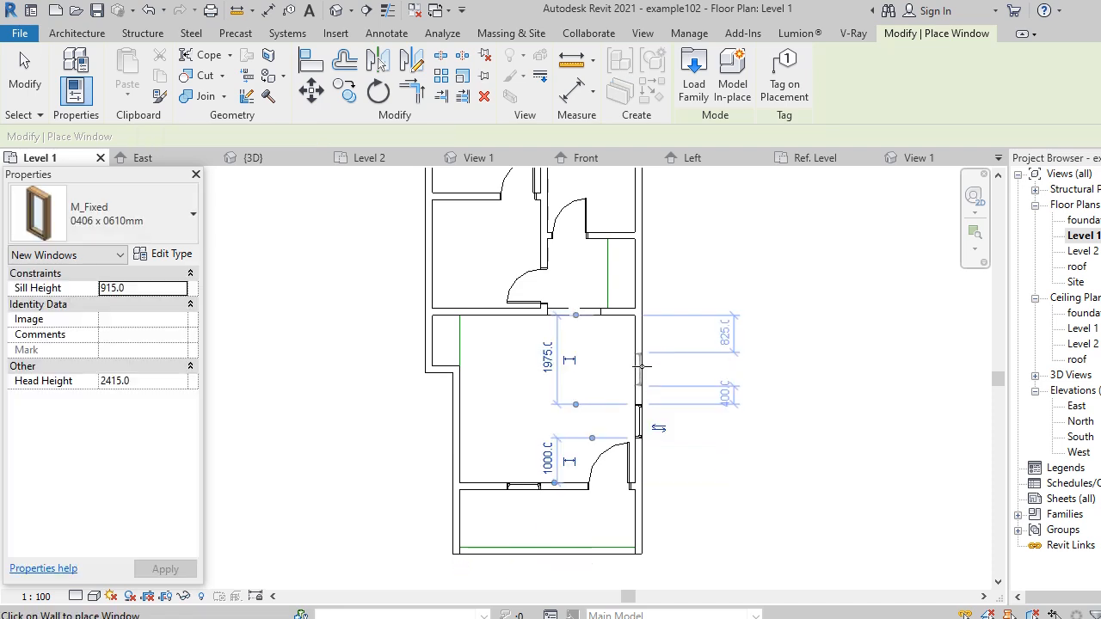
{"action": "left_click", "coordinate": [639, 359]}
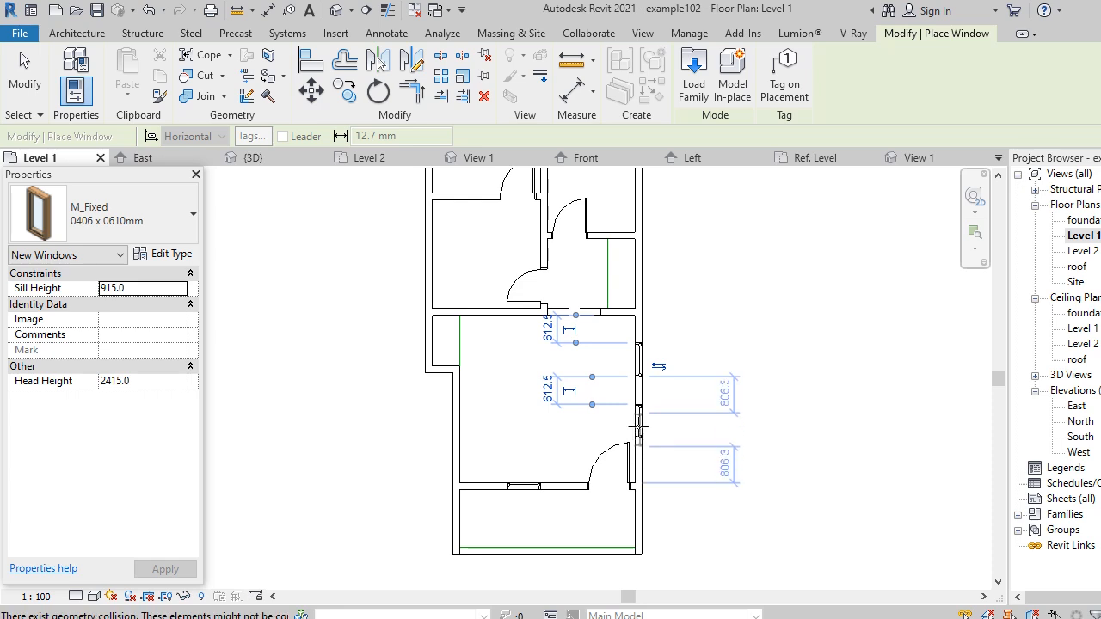
Place a window centred in the outer left wall of the room left of the small hall.
{"action": "scroll", "coordinate": [430, 254], "scroll_direction": "up", "scroll_amount": 3}
{"action": "middle_click_drag", "start_coordinate": [430, 253], "coordinate": [420, 361]}
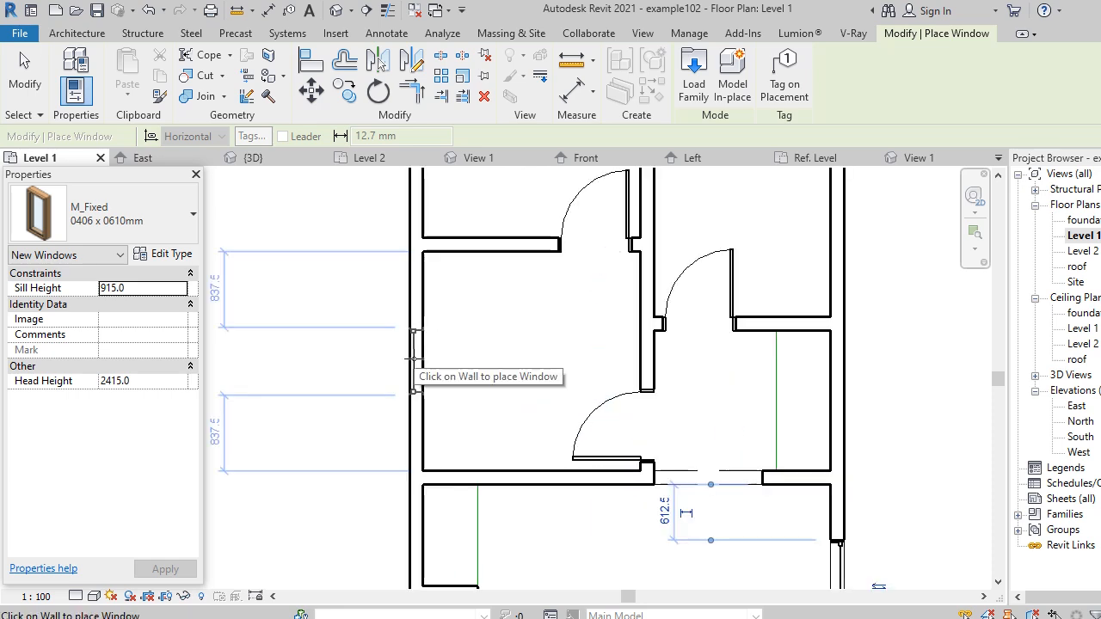
{"action": "left_click", "coordinate": [413, 362]}
Place windows centred in the upper-right room's outer top wall and in the wall between the left room and the upper-left room.
{"action": "scroll", "coordinate": [583, 418], "scroll_direction": "down", "scroll_amount": 2}
{"action": "scroll", "coordinate": [710, 216], "scroll_direction": "up", "scroll_amount": 2}
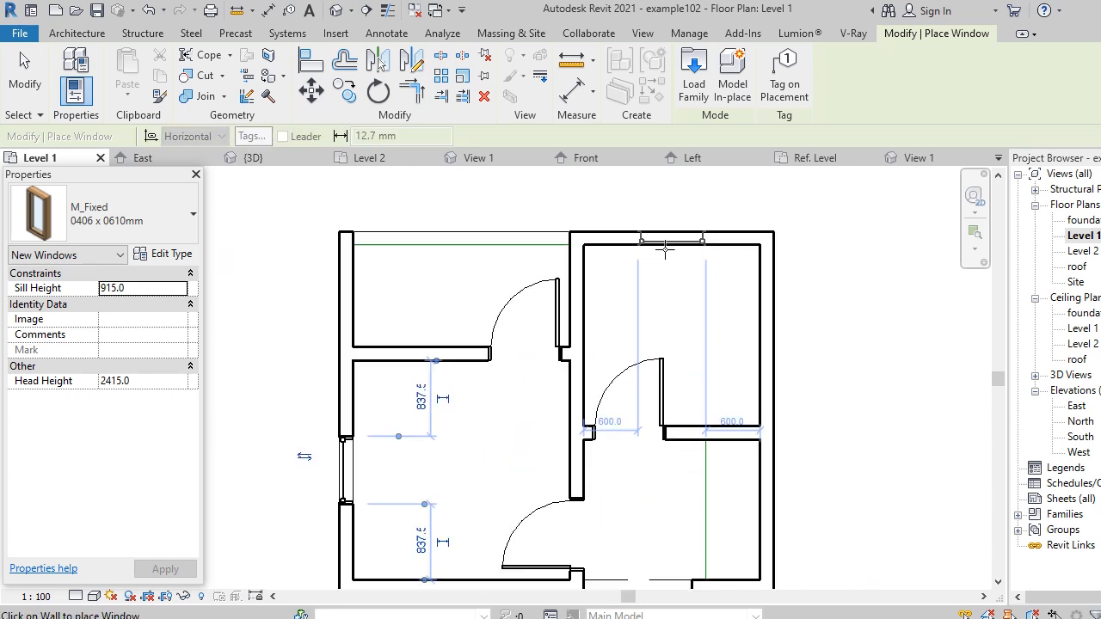
{"action": "left_click", "coordinate": [671, 234]}
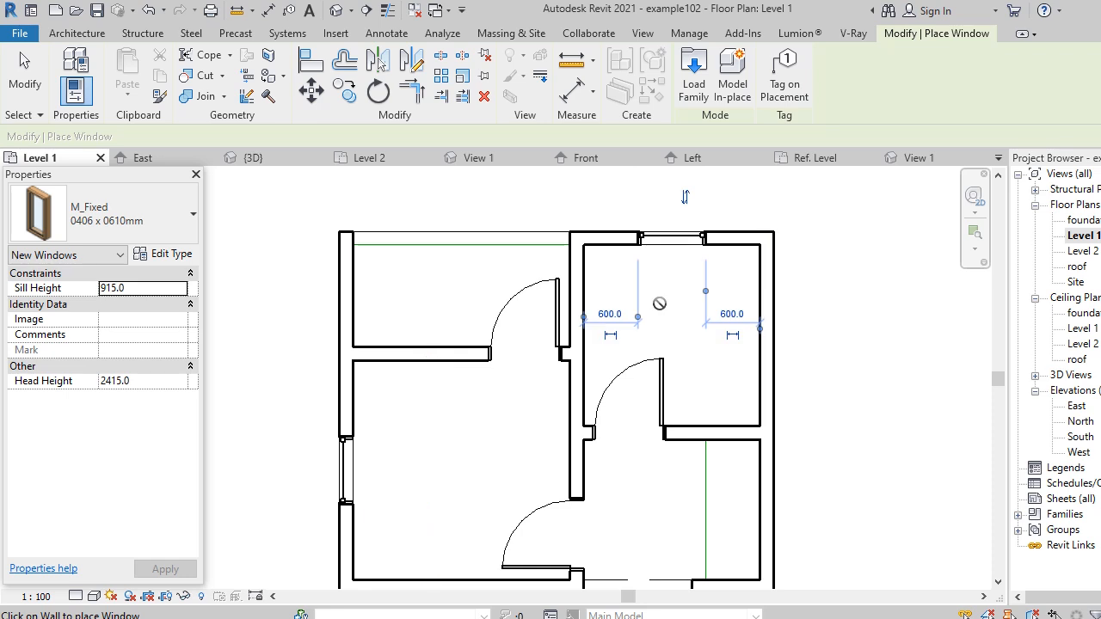
{"action": "scroll", "coordinate": [660, 282], "scroll_direction": "down", "scroll_amount": 2}
{"action": "scroll", "coordinate": [660, 283], "scroll_direction": "up", "scroll_amount": 2}
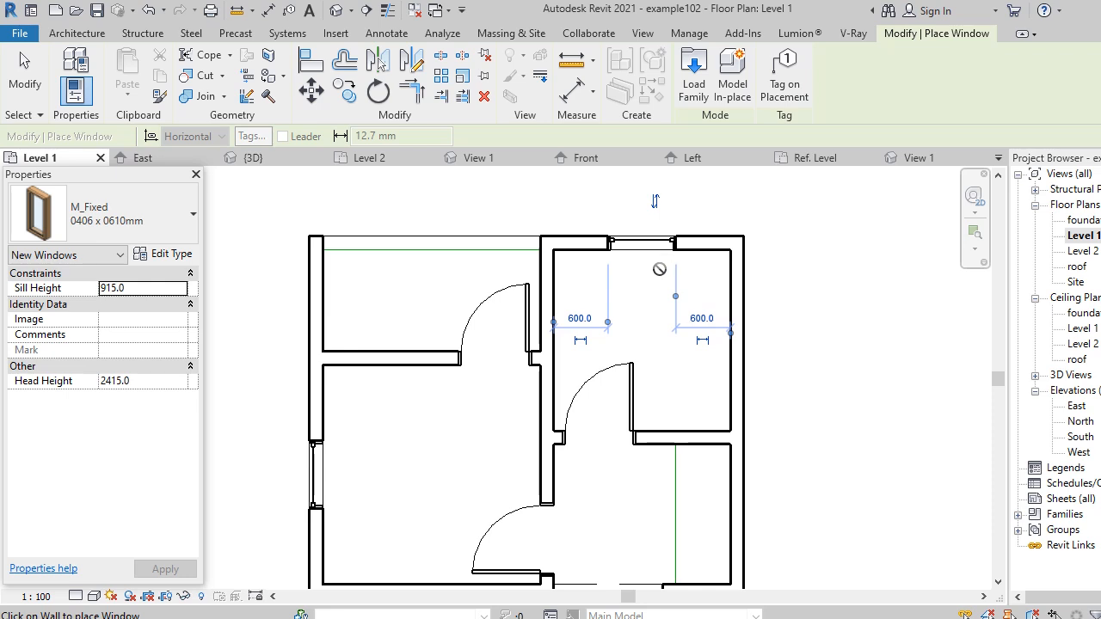
{"action": "scroll", "coordinate": [550, 225], "scroll_direction": "down", "scroll_amount": 3}
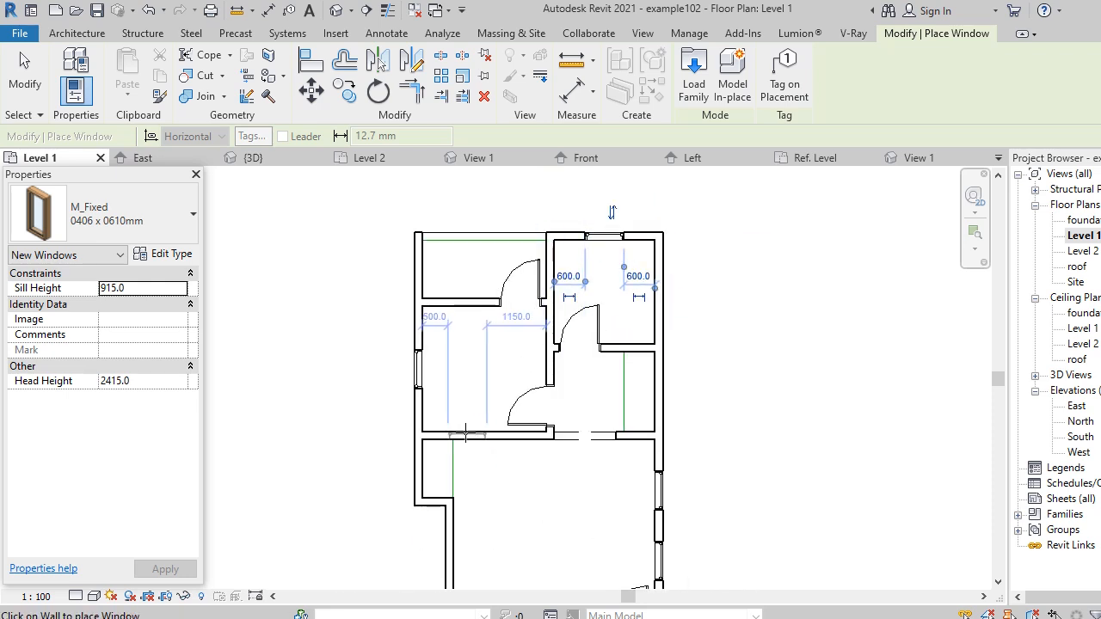
{"action": "scroll", "coordinate": [461, 363], "scroll_direction": "up", "scroll_amount": 2}
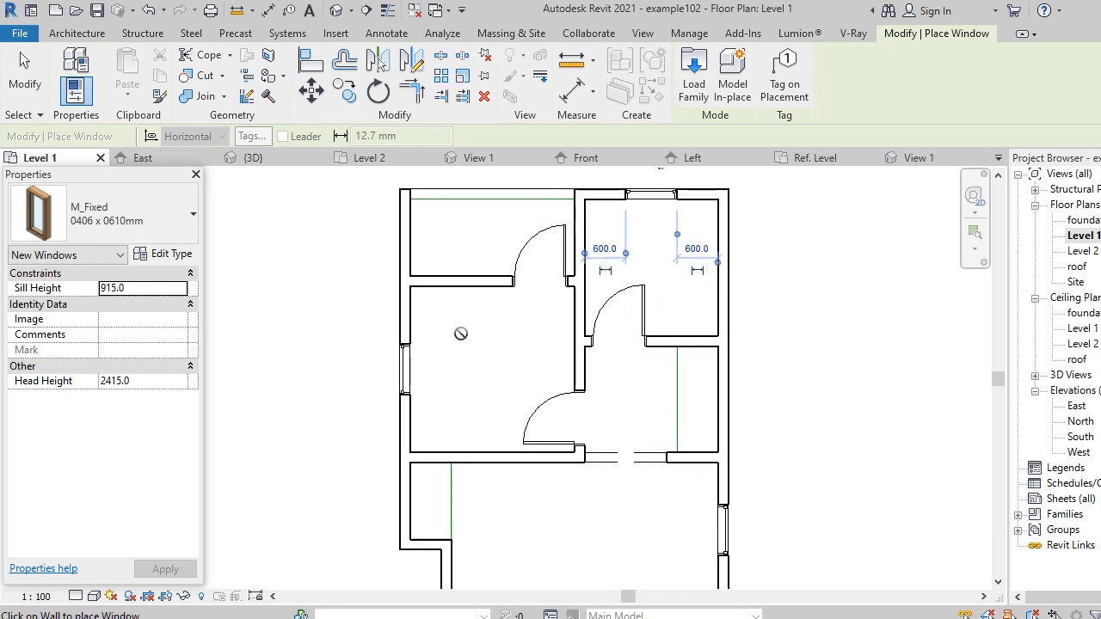
{"action": "left_click", "coordinate": [461, 281]}
{"action": "key", "text": "Escape"}
{"action": "key", "text": "Escape"}
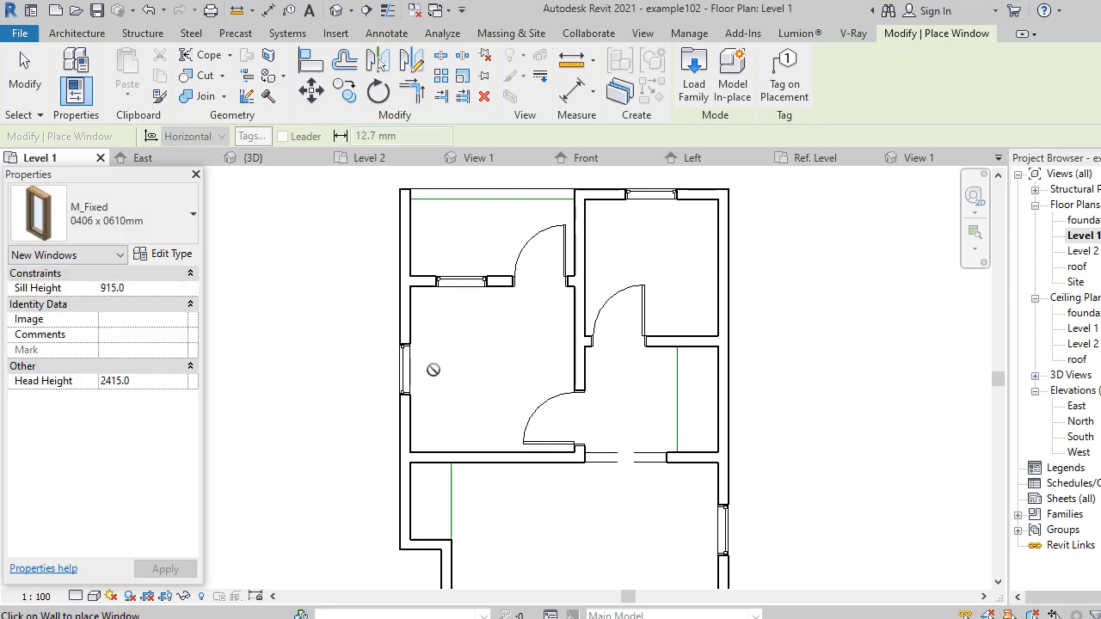
Delete the window in the outer left wall of the room left of the small hall.
{"action": "left_click", "coordinate": [410, 378]}
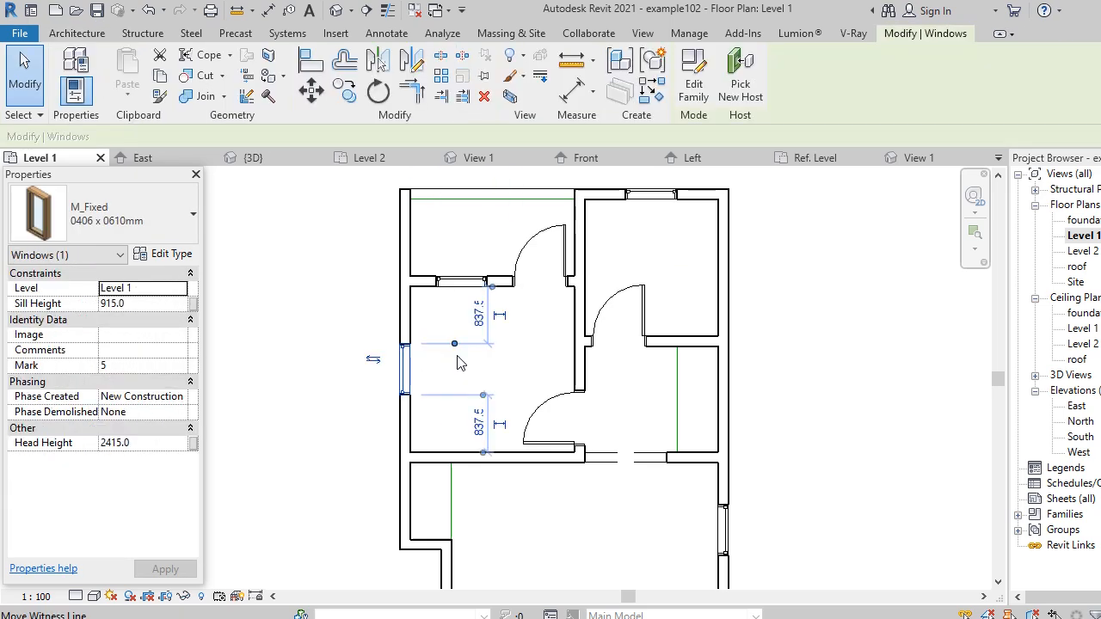
{"action": "key", "text": "Delete"}
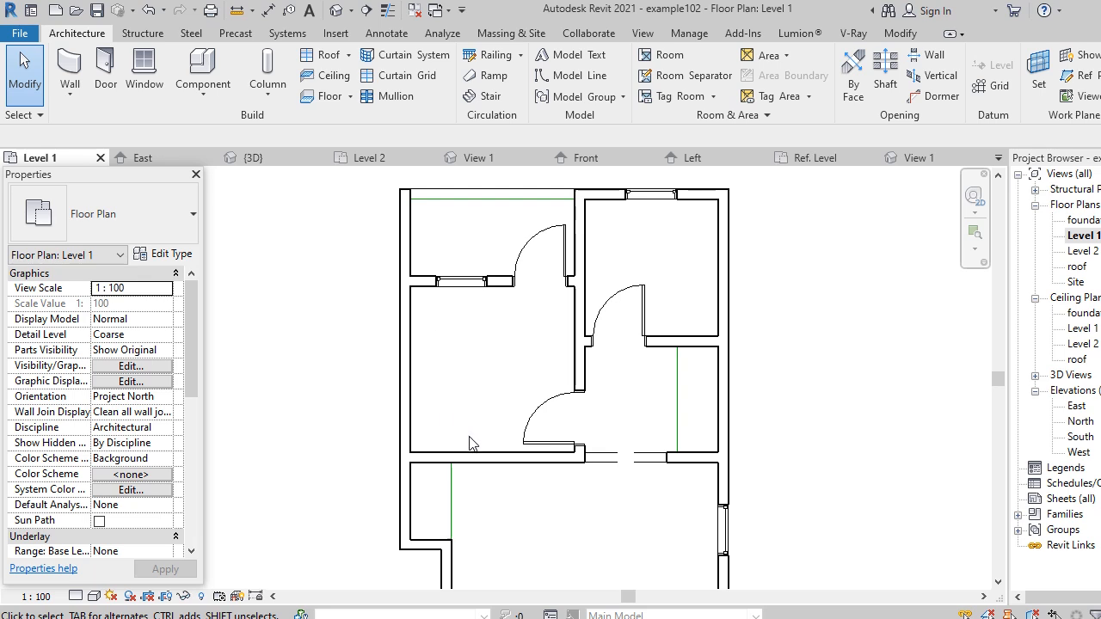
Examine the placed windows on the building's front and right side in the 3D view.
{"action": "scroll", "coordinate": [481, 339], "scroll_direction": "down", "scroll_amount": 4}
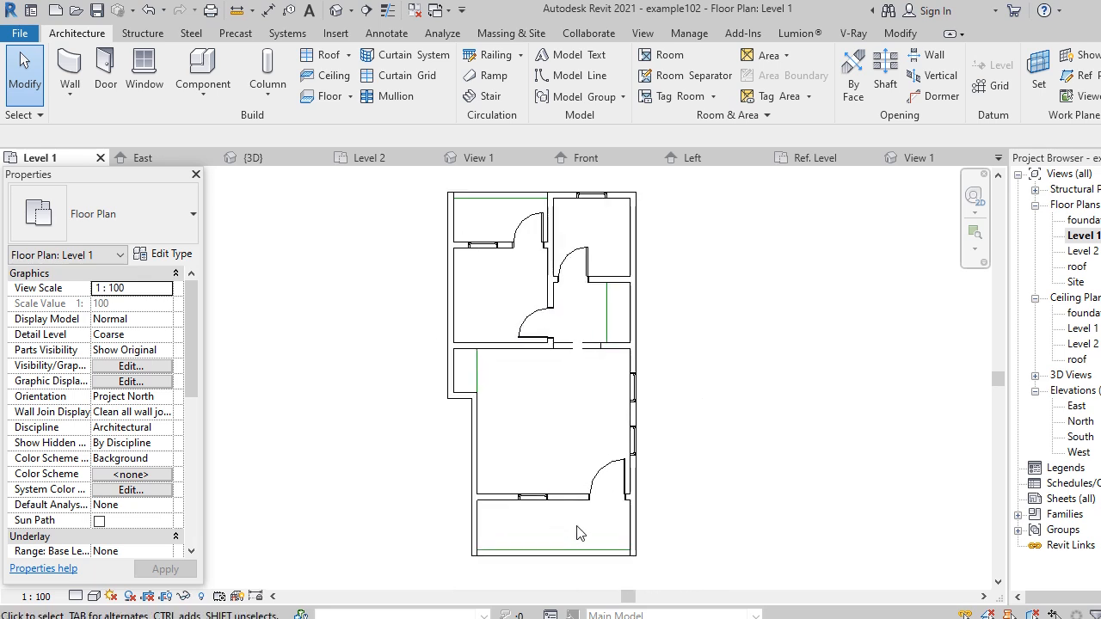
{"action": "left_click", "coordinate": [337, 10]}
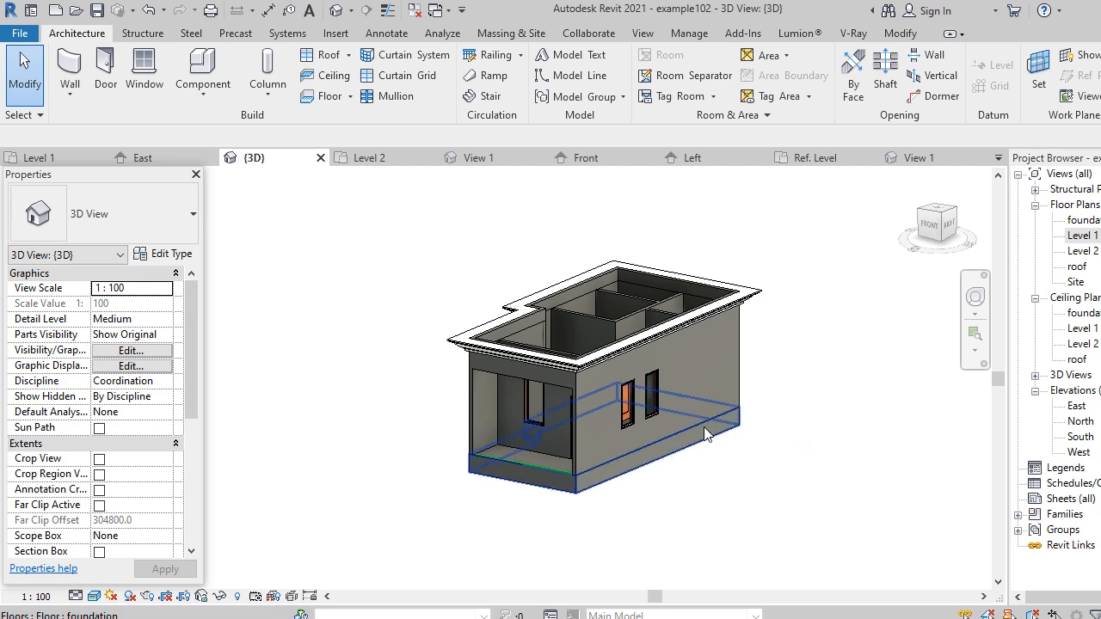
{"action": "scroll", "coordinate": [597, 486], "scroll_direction": "up", "scroll_amount": 3}
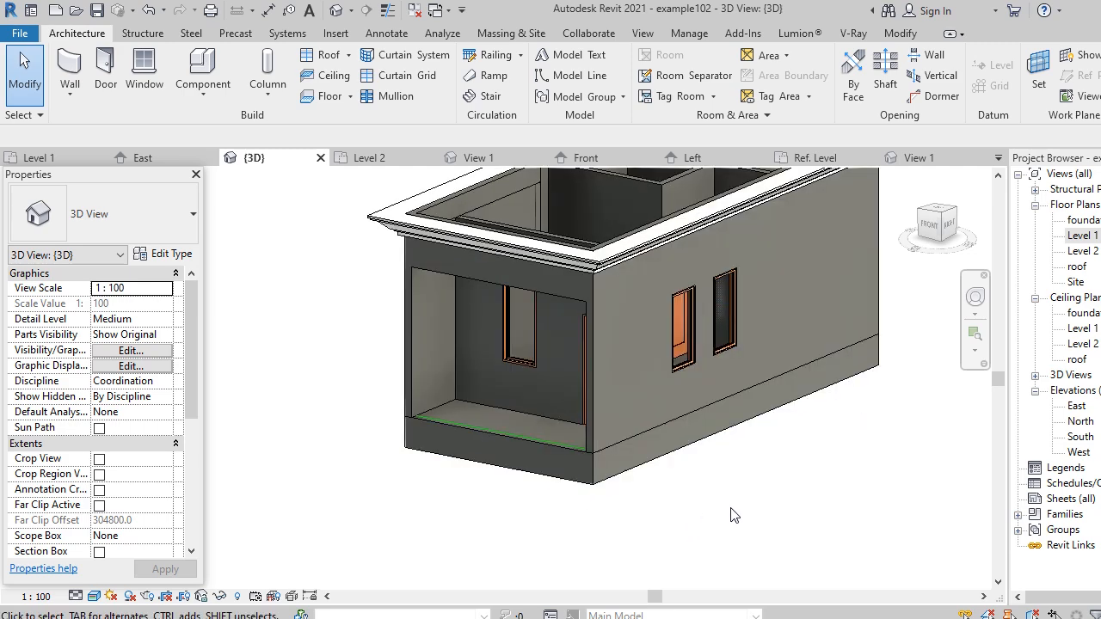
{"action": "middle_click_drag", "start_coordinate": [733, 514], "coordinate": [688, 535], "text": "shift"}
{"action": "scroll", "coordinate": [789, 455], "scroll_direction": "up", "scroll_amount": 3}
{"action": "middle_click_drag", "start_coordinate": [813, 483], "coordinate": [769, 484], "text": "shift"}
{"action": "scroll", "coordinate": [275, 366], "scroll_direction": "up", "scroll_amount": 2}
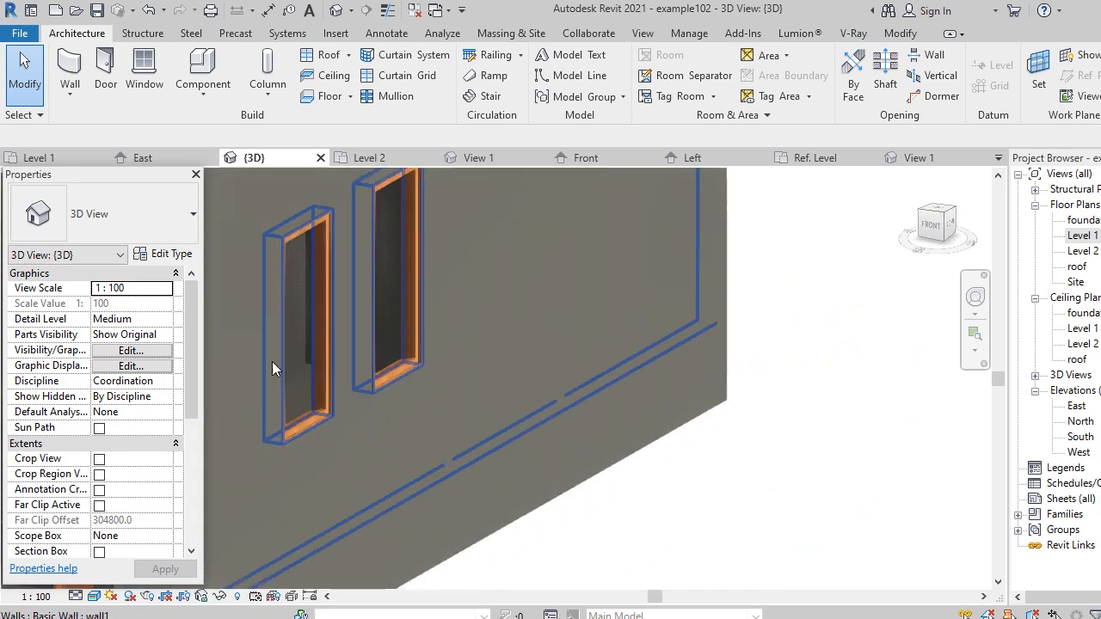
{"action": "scroll", "coordinate": [272, 368], "scroll_direction": "up", "scroll_amount": 1}
{"action": "middle_click_drag", "start_coordinate": [790, 414], "coordinate": [663, 429], "text": "shift"}
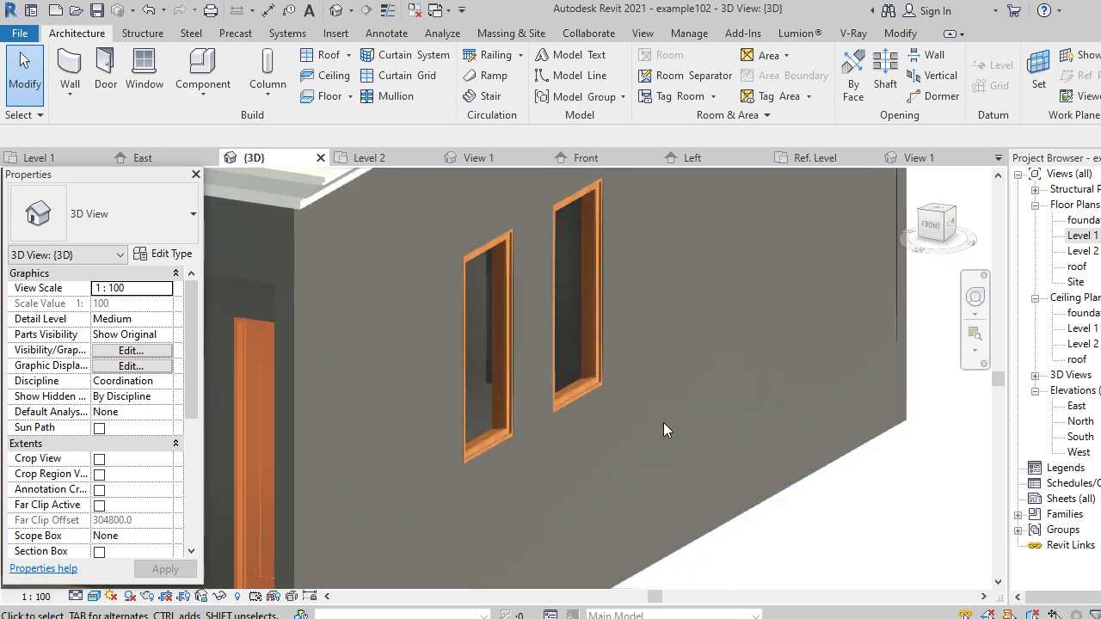
{"action": "scroll", "coordinate": [677, 425], "scroll_direction": "down", "scroll_amount": 5}
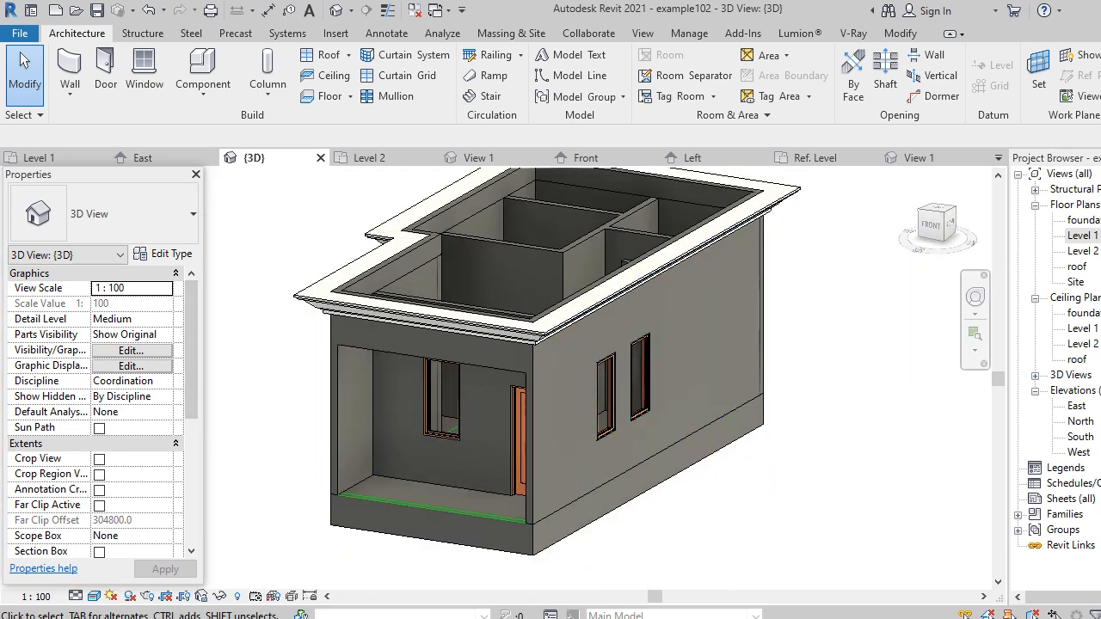
Return to the Level 1 floor plan and add a 2.5mm Arial text note reading LIVING ROOM in the main room.
{"action": "double_click", "coordinate": [1098, 237]}
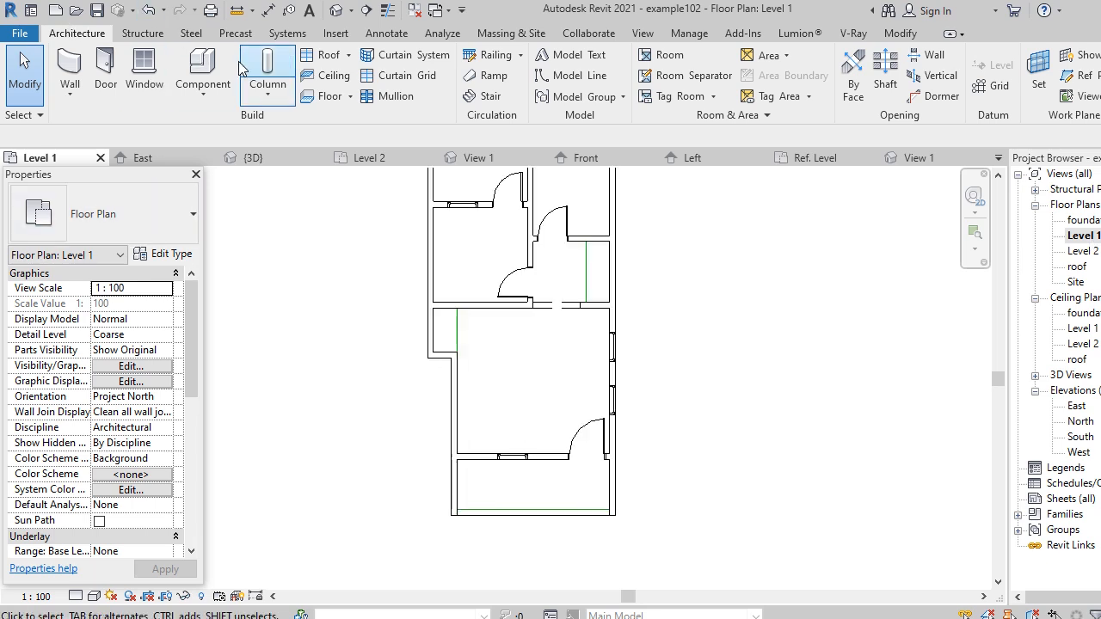
{"action": "scroll", "coordinate": [523, 387], "scroll_direction": "down", "scroll_amount": 2}
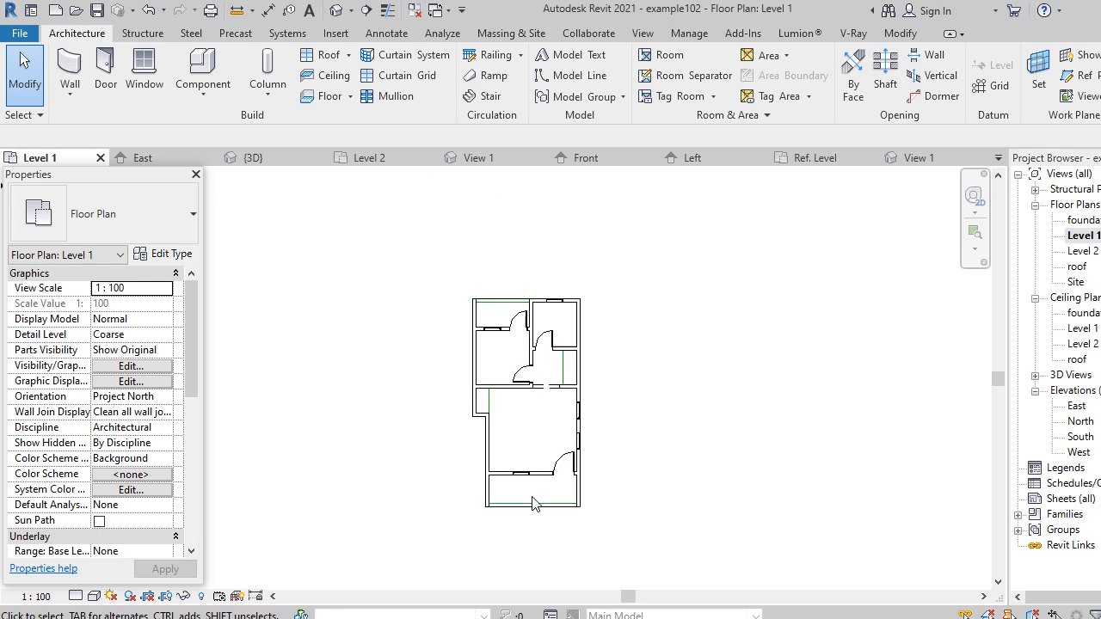
{"action": "scroll", "coordinate": [544, 442], "scroll_direction": "up", "scroll_amount": 1}
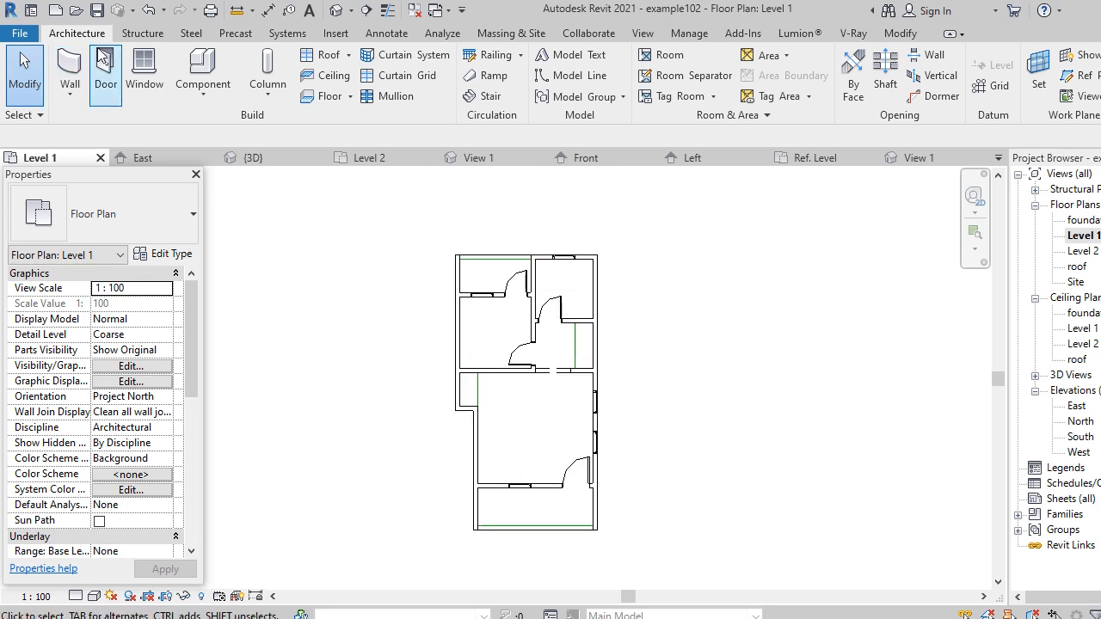
{"action": "left_click", "coordinate": [309, 10]}
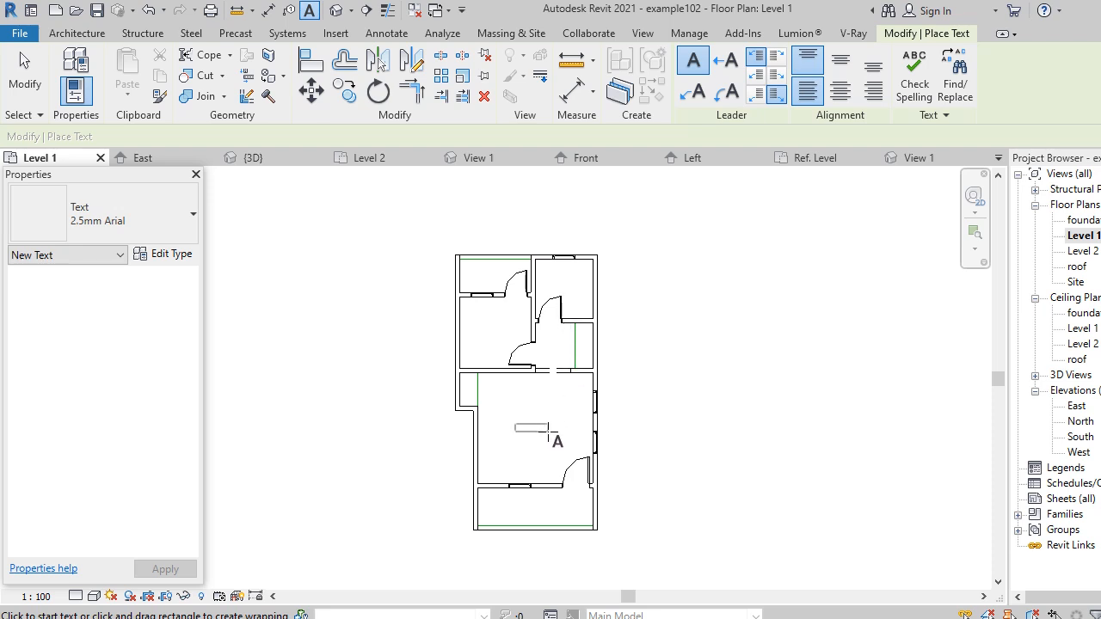
{"action": "left_click_drag", "start_coordinate": [509, 418], "coordinate": [574, 442]}
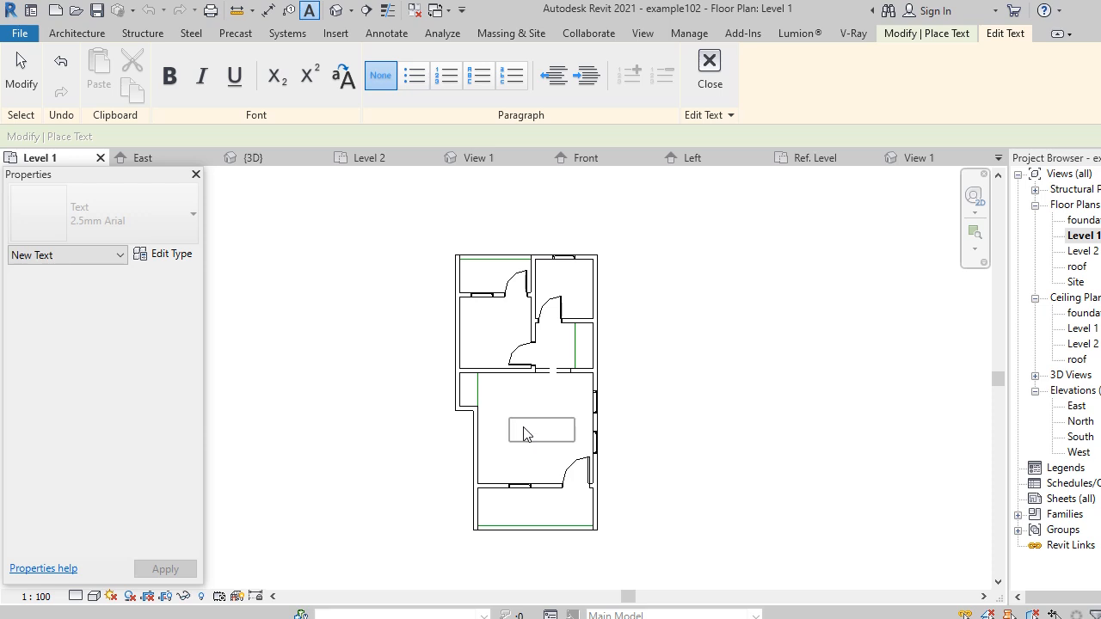
{"action": "type", "text": "LIVING ROOM"}
{"action": "left_click", "coordinate": [622, 438]}
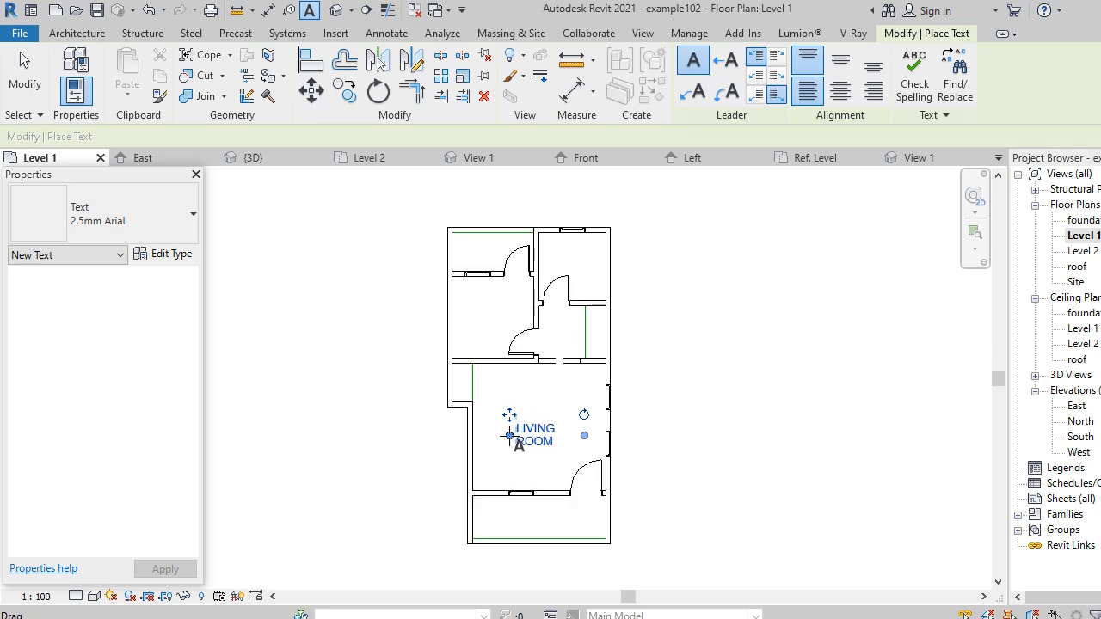
{"action": "key", "text": "Escape"}
Move the LIVING ROOM text note slightly up and to the left, closer to the main room's centre.
{"action": "scroll", "coordinate": [509, 437], "scroll_direction": "up", "scroll_amount": 3}
{"action": "left_click", "coordinate": [604, 469]}
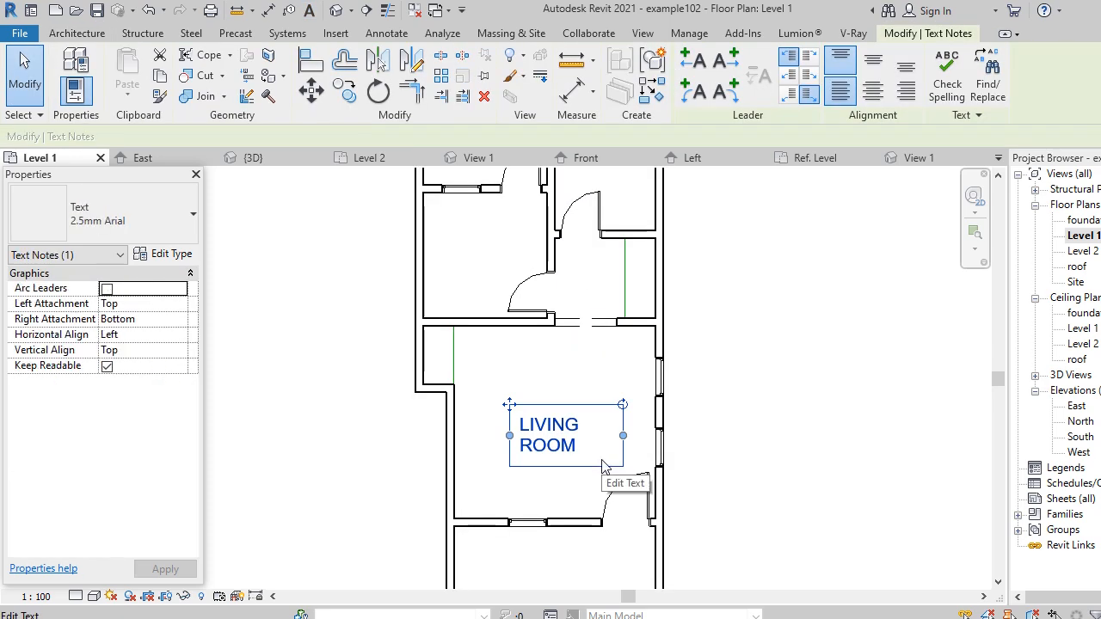
{"action": "mouse_move", "coordinate": [627, 412]}
{"action": "left_mouse_down"}
{"action": "mouse_move", "coordinate": [631, 433]}
{"action": "mouse_move", "coordinate": [600, 483]}
{"action": "mouse_move", "coordinate": [636, 441]}
{"action": "mouse_move", "coordinate": [633, 407]}
{"action": "left_mouse_up"}
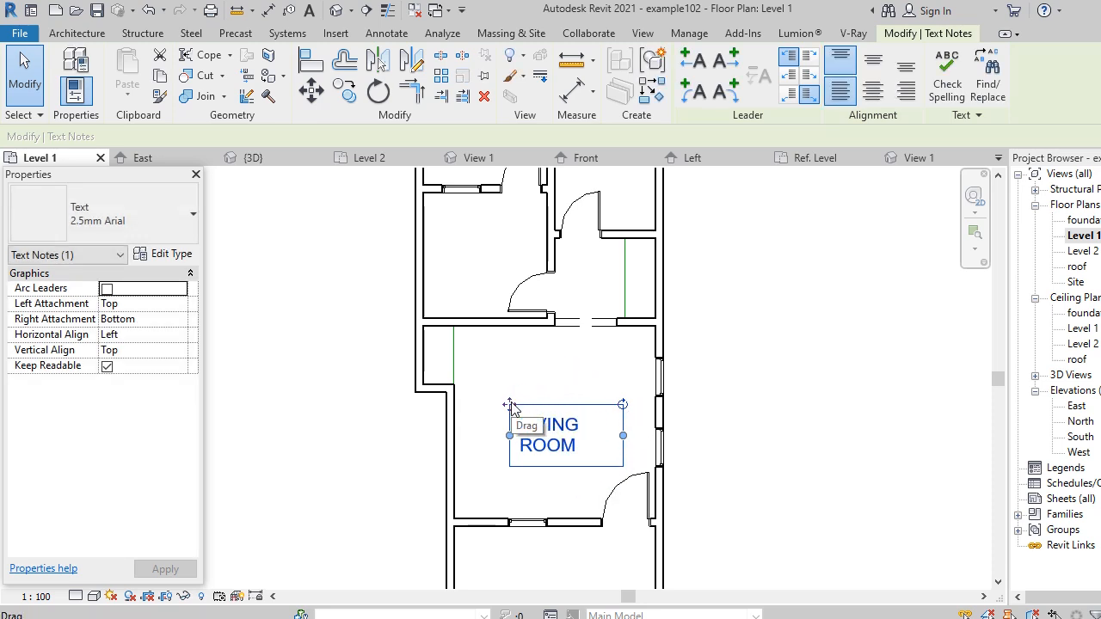
{"action": "left_click_drag", "start_coordinate": [509, 405], "coordinate": [498, 389]}
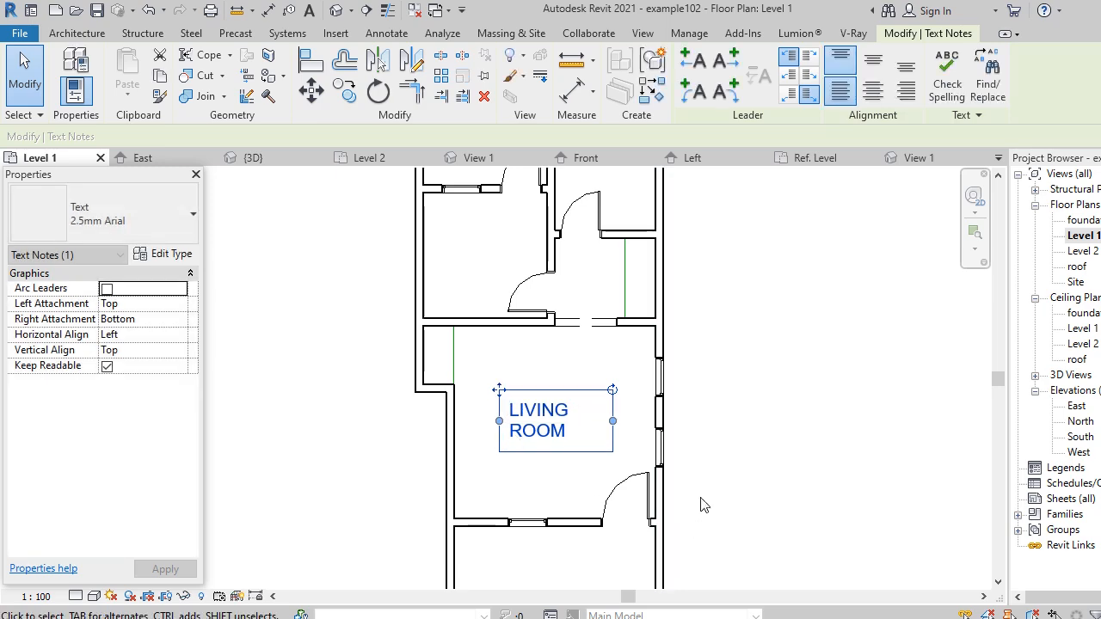
Copy the LIVING ROOM text note straight down into the narrow front room below the living room.
{"action": "key", "text": "Escape"}
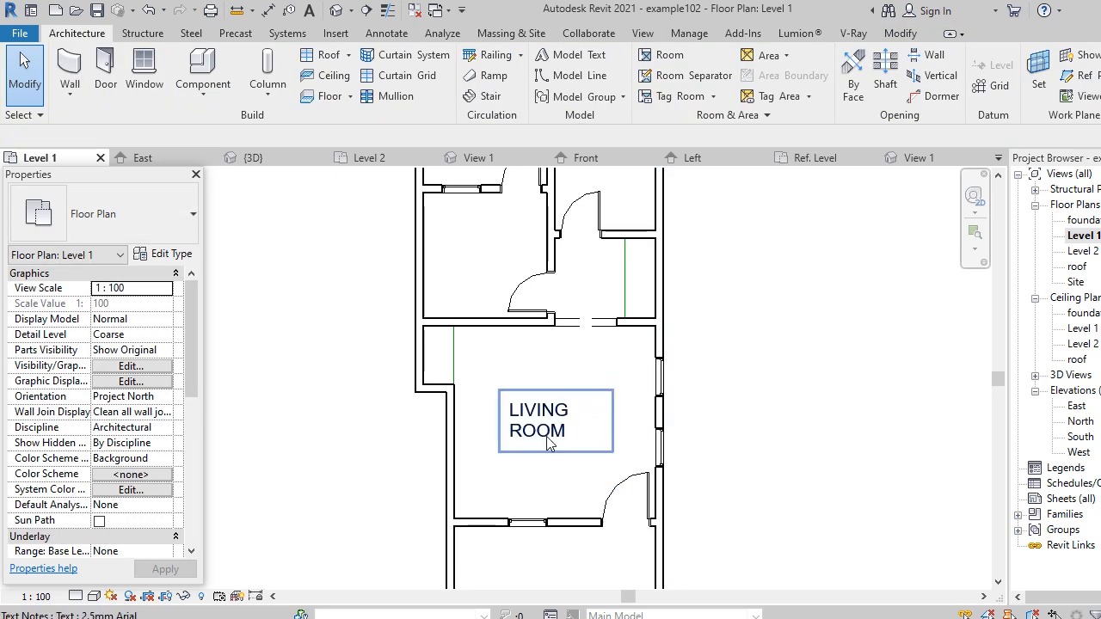
{"action": "left_click", "coordinate": [549, 443]}
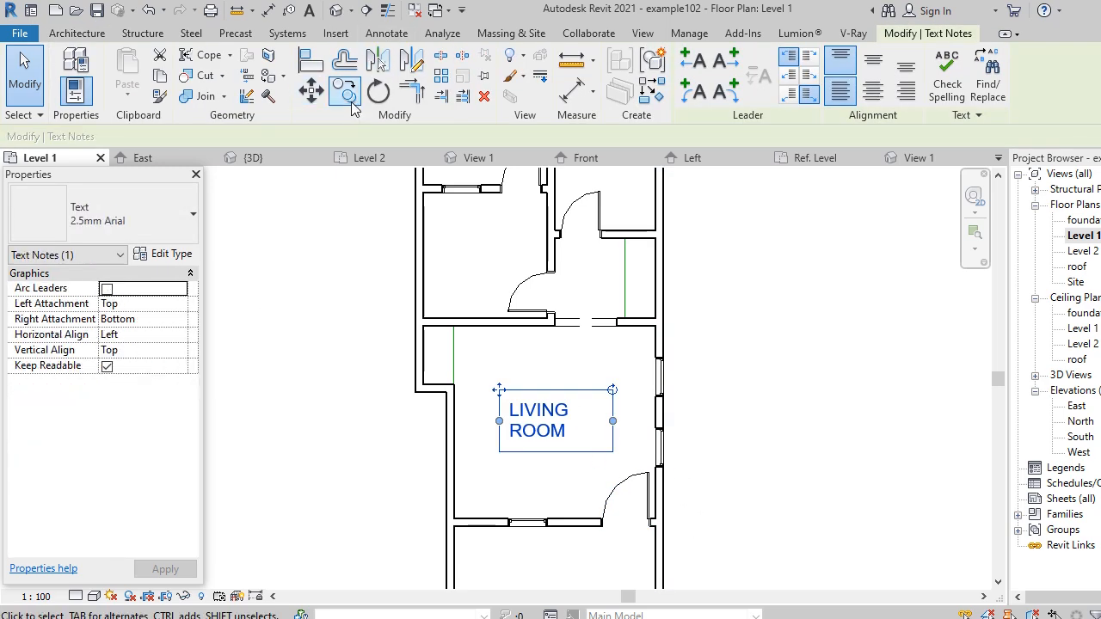
{"action": "left_click", "coordinate": [345, 93]}
{"action": "left_click", "coordinate": [548, 427]}
{"action": "scroll", "coordinate": [550, 430], "scroll_direction": "down", "scroll_amount": 2}
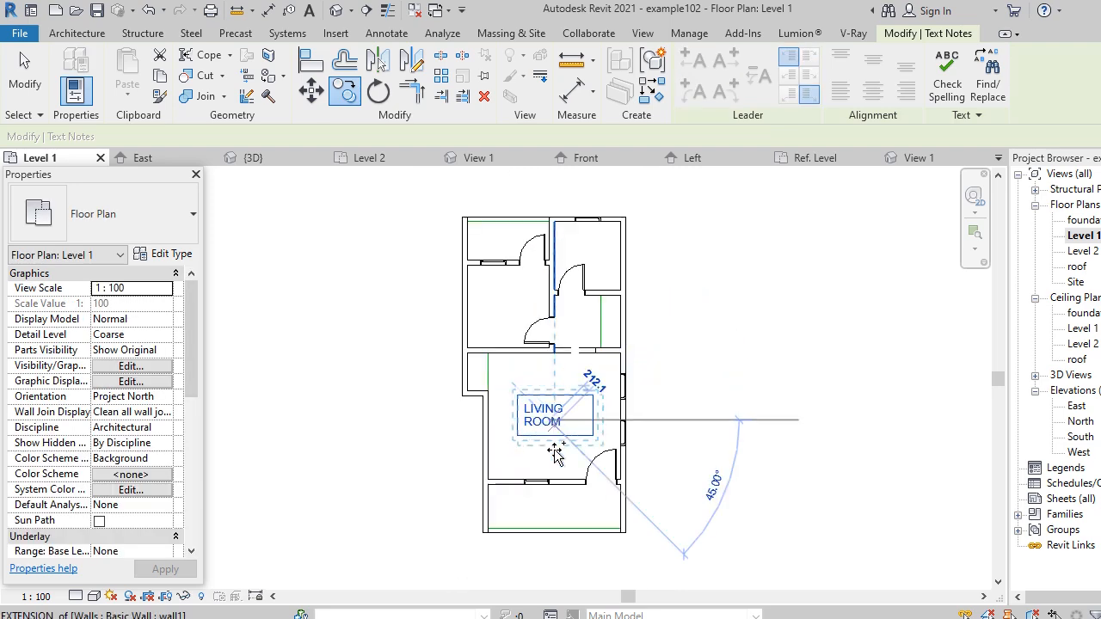
{"action": "left_click", "coordinate": [548, 518]}
{"action": "key", "text": "Escape"}
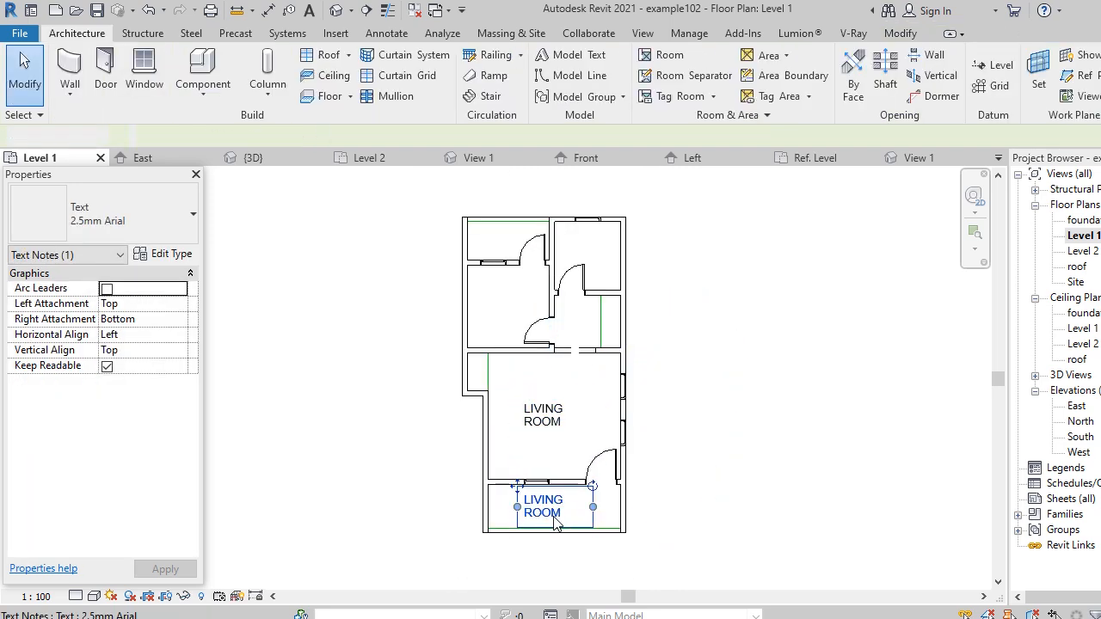
Change the front room's copied text note to ENTR. and shift it slightly down and right towards the room's centre.
{"action": "double_click", "coordinate": [566, 513]}
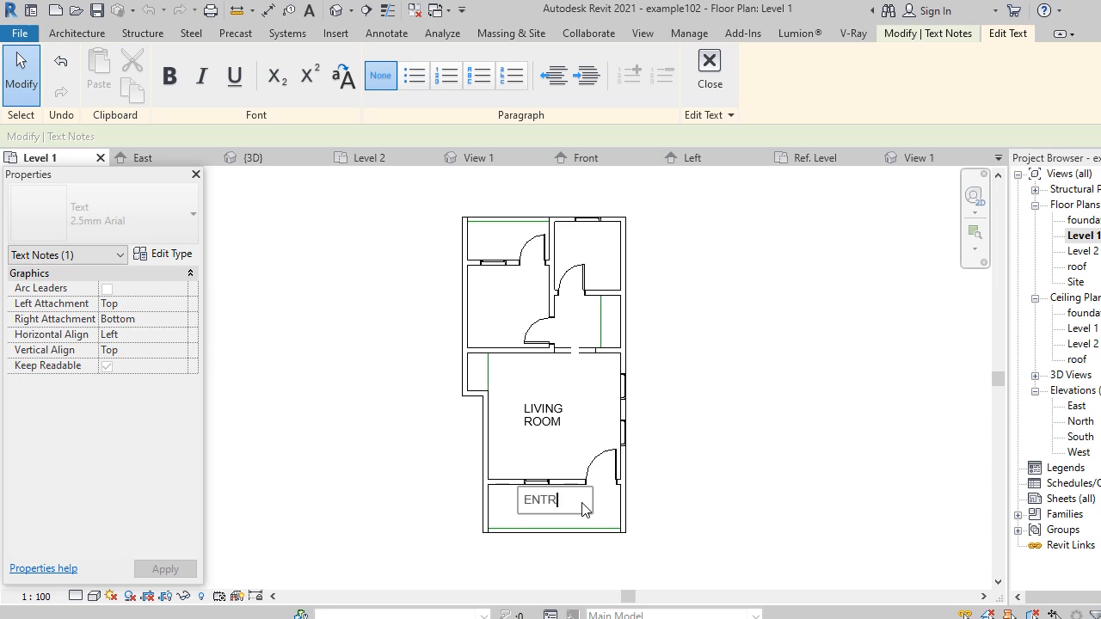
{"action": "key", "text": "Escape"}
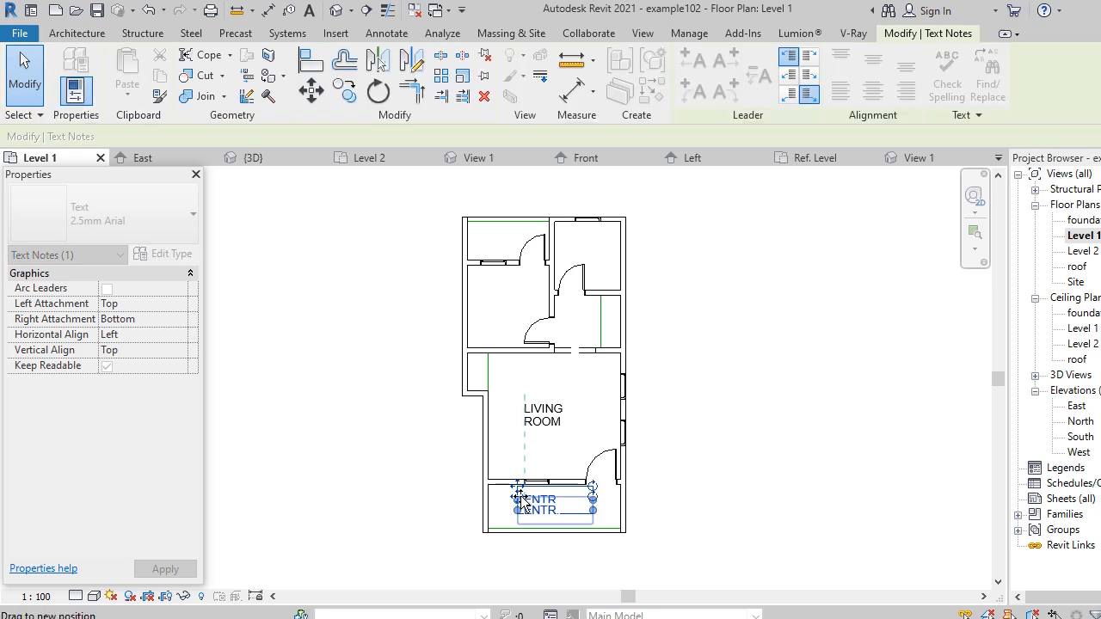
{"action": "left_click_drag", "start_coordinate": [522, 500], "coordinate": [525, 503]}
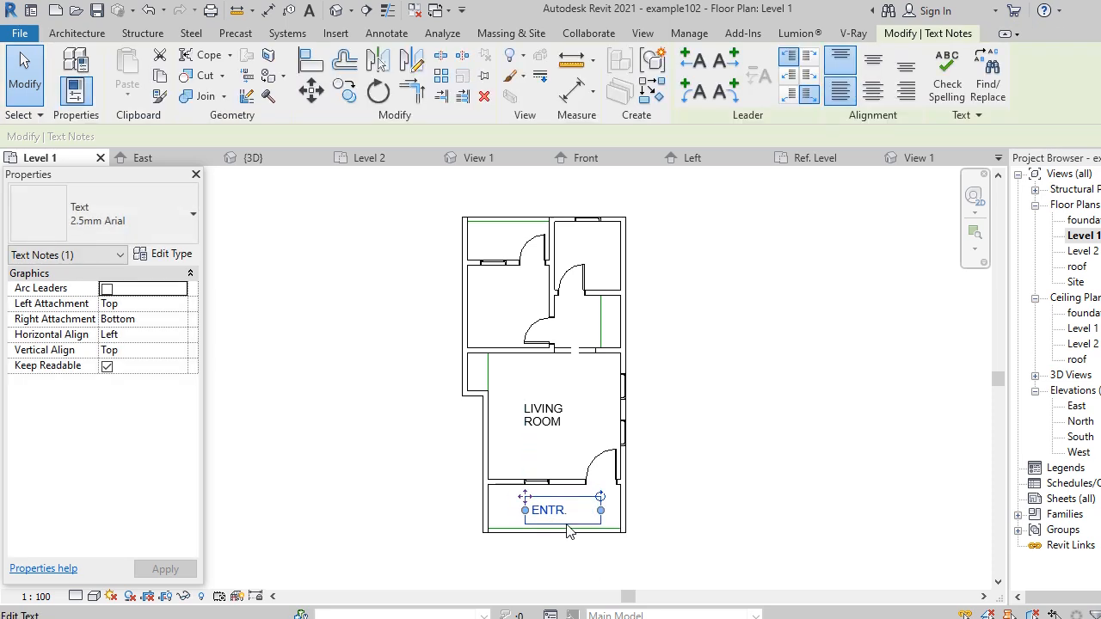
Copy the ENTR. text note into the small hall above the living room and change its text to LOBBY.
{"action": "left_click", "coordinate": [344, 90]}
{"action": "left_click", "coordinate": [506, 498]}
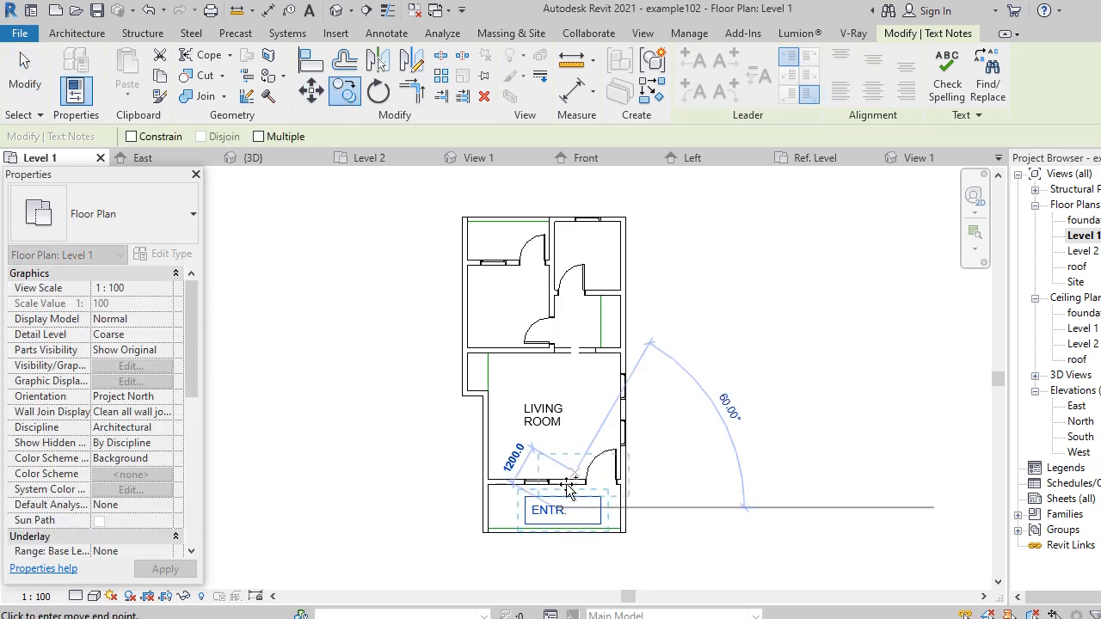
{"action": "left_click", "coordinate": [582, 332]}
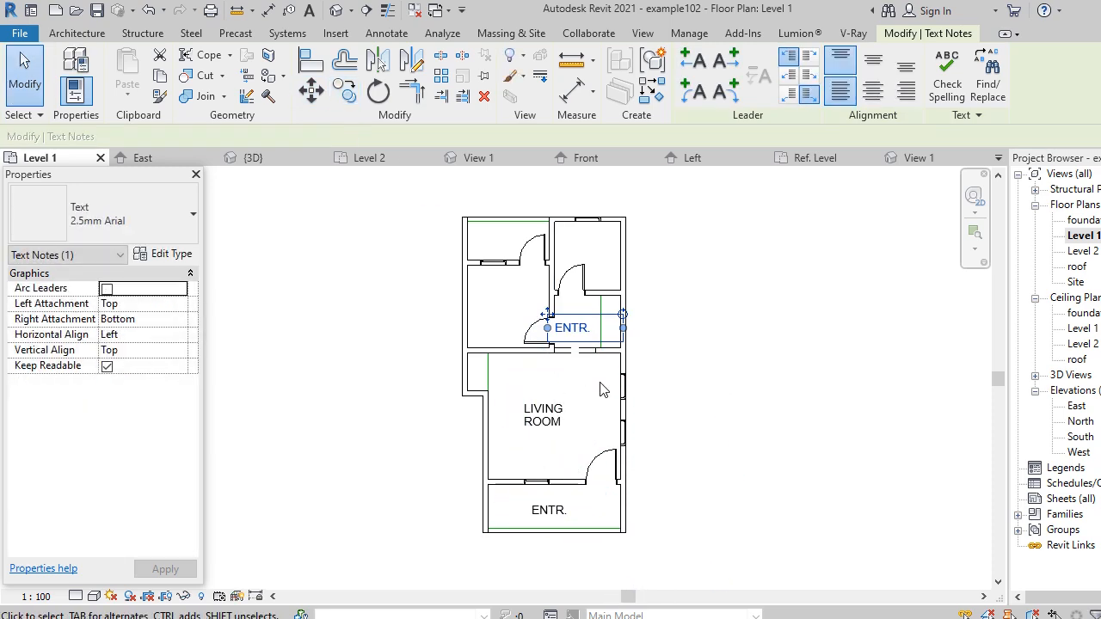
{"action": "double_click", "coordinate": [590, 333]}
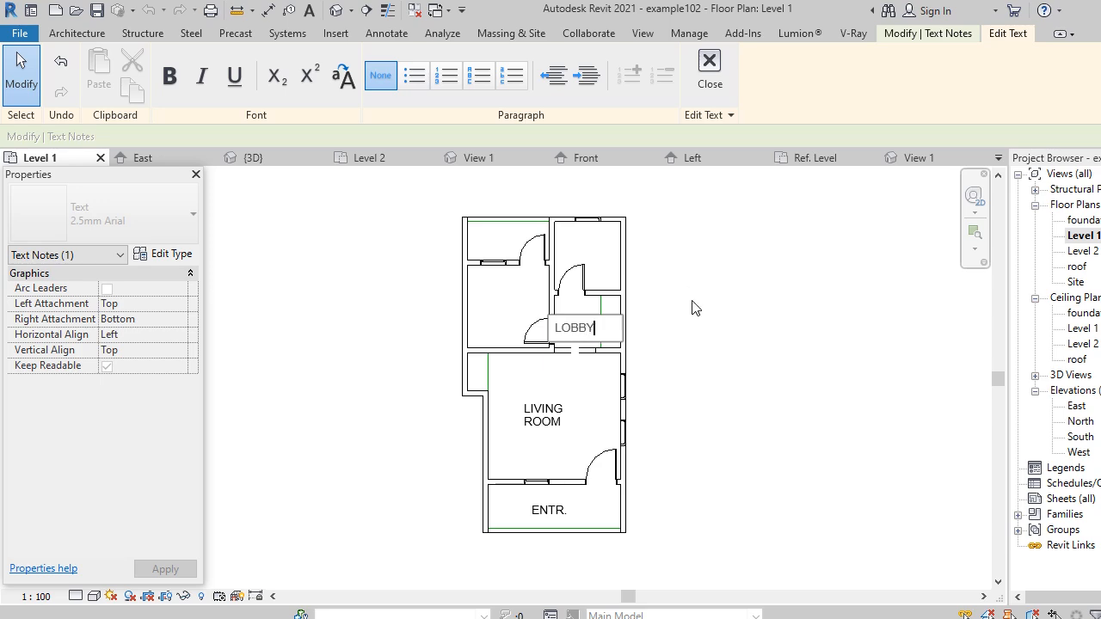
{"action": "left_click", "coordinate": [700, 385]}
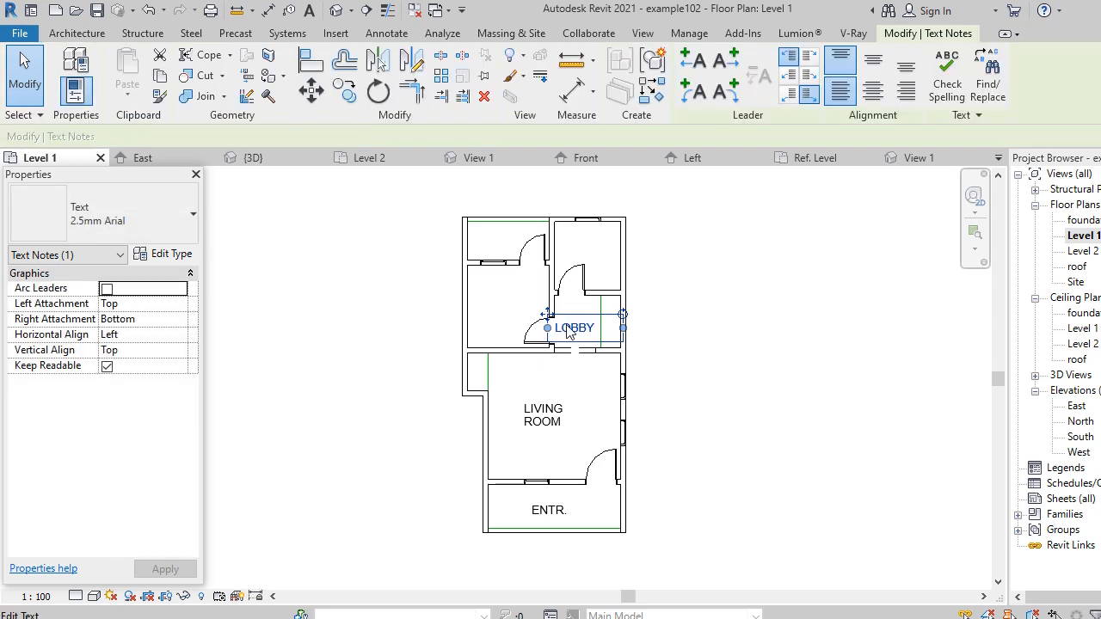
Label the remaining spaces KITCHEN, BALCONY and TOI, plus WR and SHELF as vertical text, using copied text notes.
{"action": "key", "text": "Escape"}
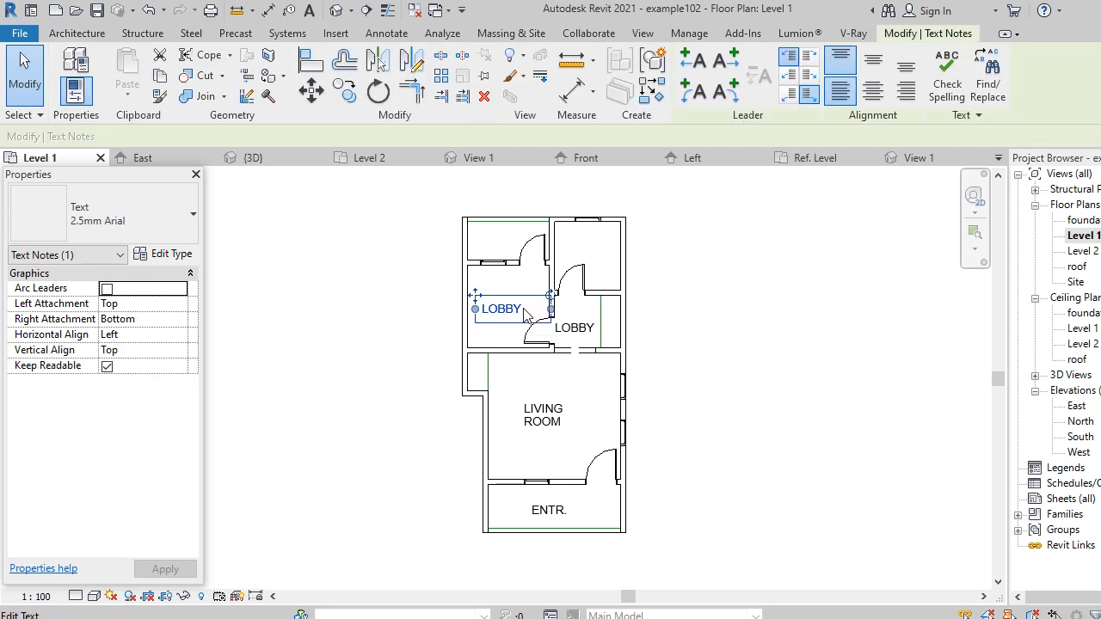
{"action": "double_click", "coordinate": [526, 315]}
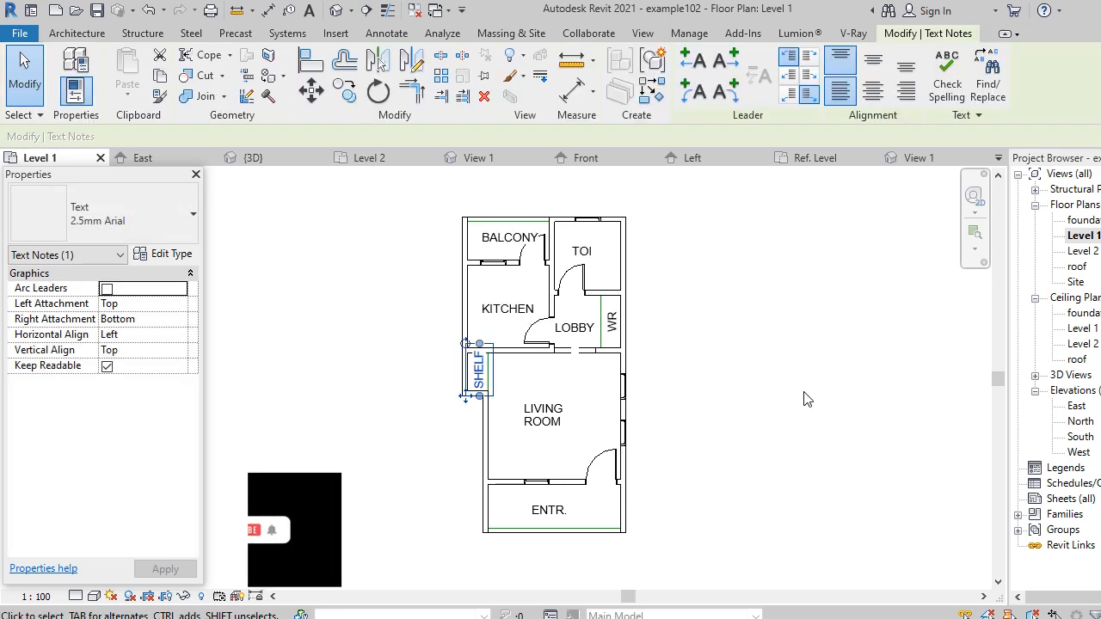
{"action": "left_click", "coordinate": [805, 395]}
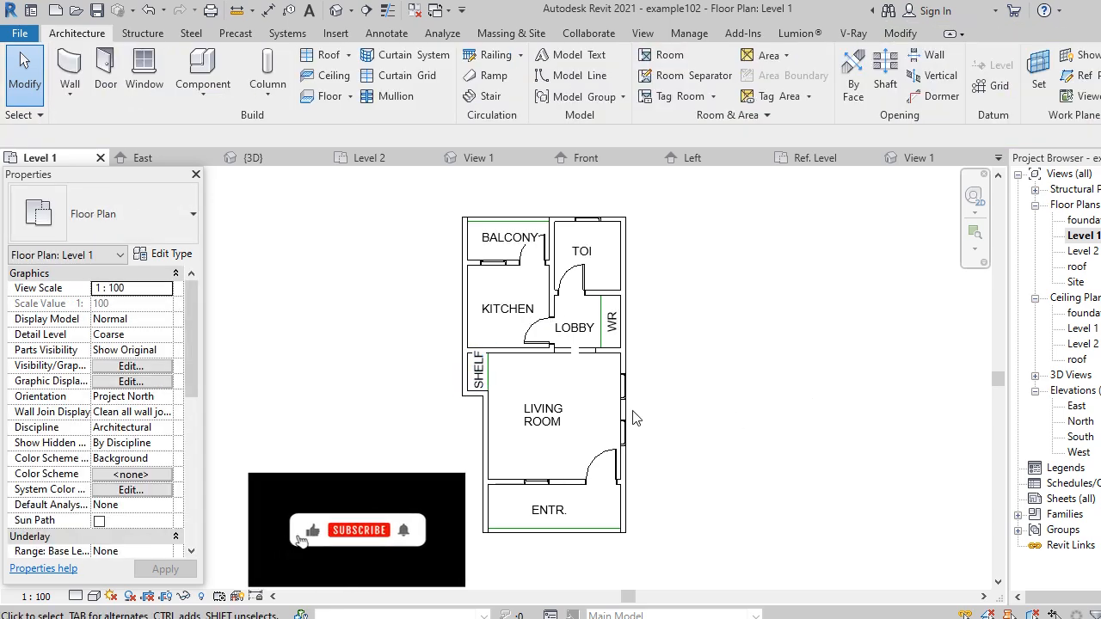
Shorten the vertical SHELF text note in the living room's recess to SHLF.
{"action": "scroll", "coordinate": [510, 372], "scroll_direction": "up", "scroll_amount": 5}
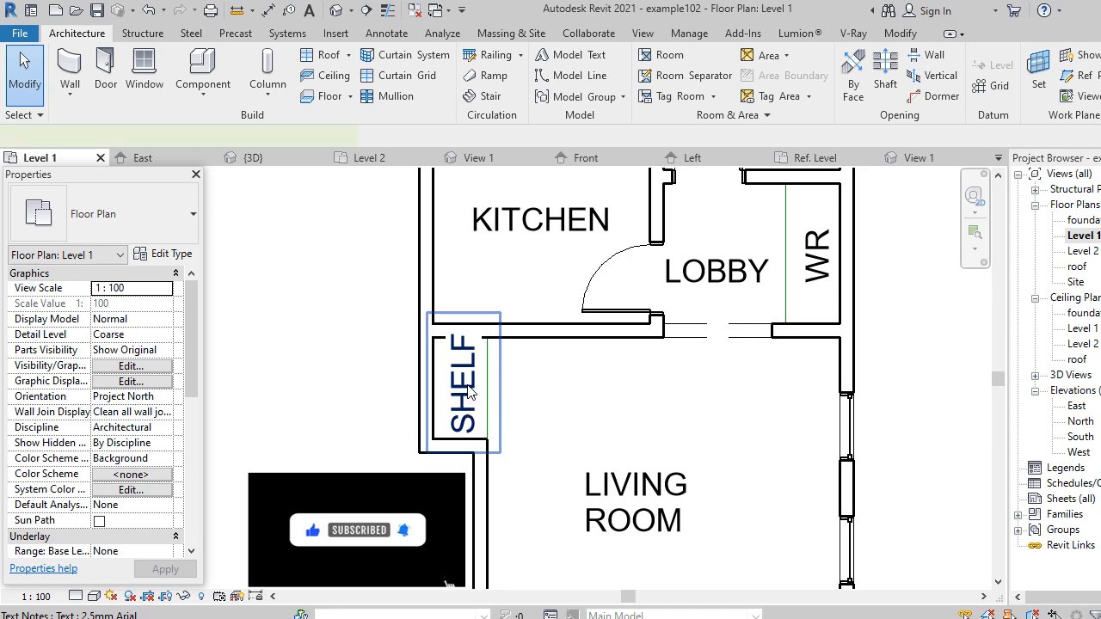
{"action": "left_click", "coordinate": [469, 391]}
{"action": "left_click", "coordinate": [482, 396]}
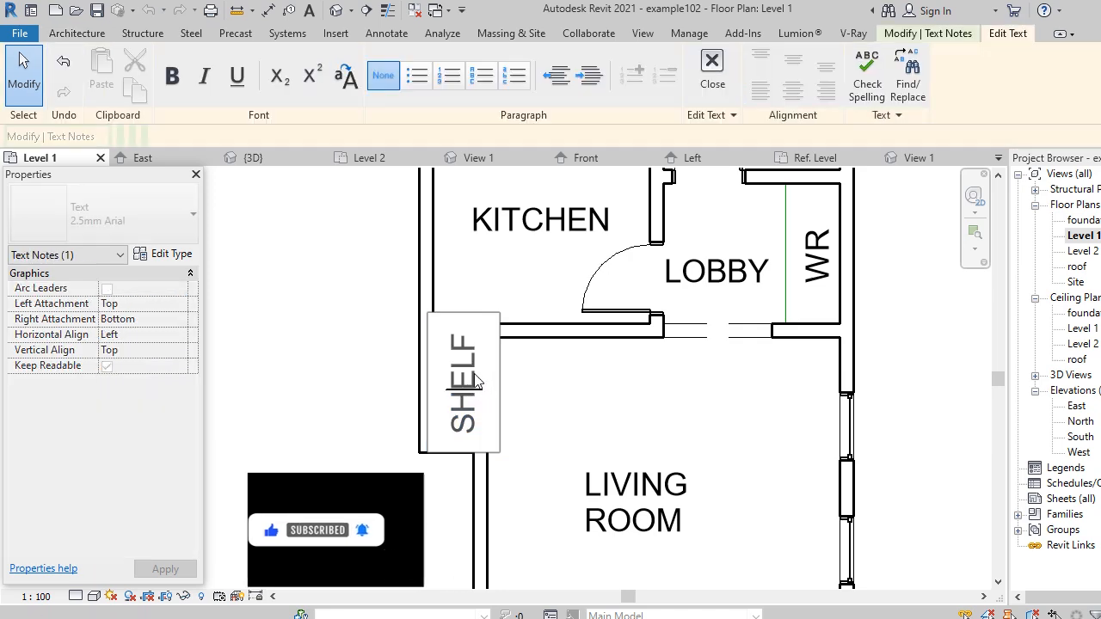
{"action": "left_click", "coordinate": [599, 396]}
{"action": "left_click", "coordinate": [586, 397]}
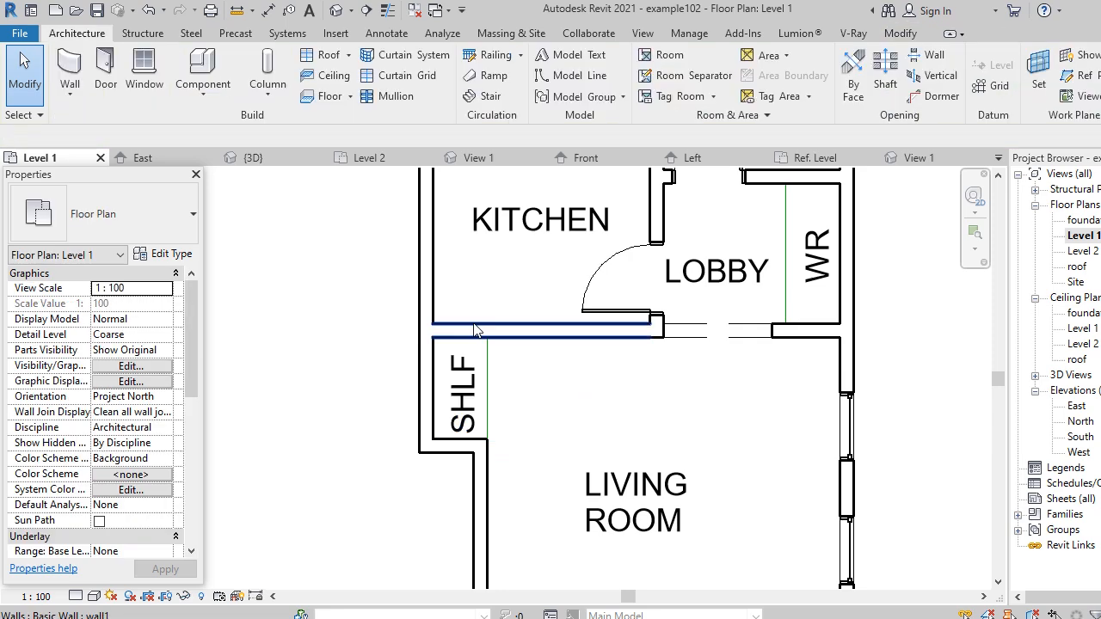
Place an aligned dimension across the inside width of the ENTR. room, using Wall faces and individual references.
{"action": "scroll", "coordinate": [475, 329], "scroll_direction": "down", "scroll_amount": 4}
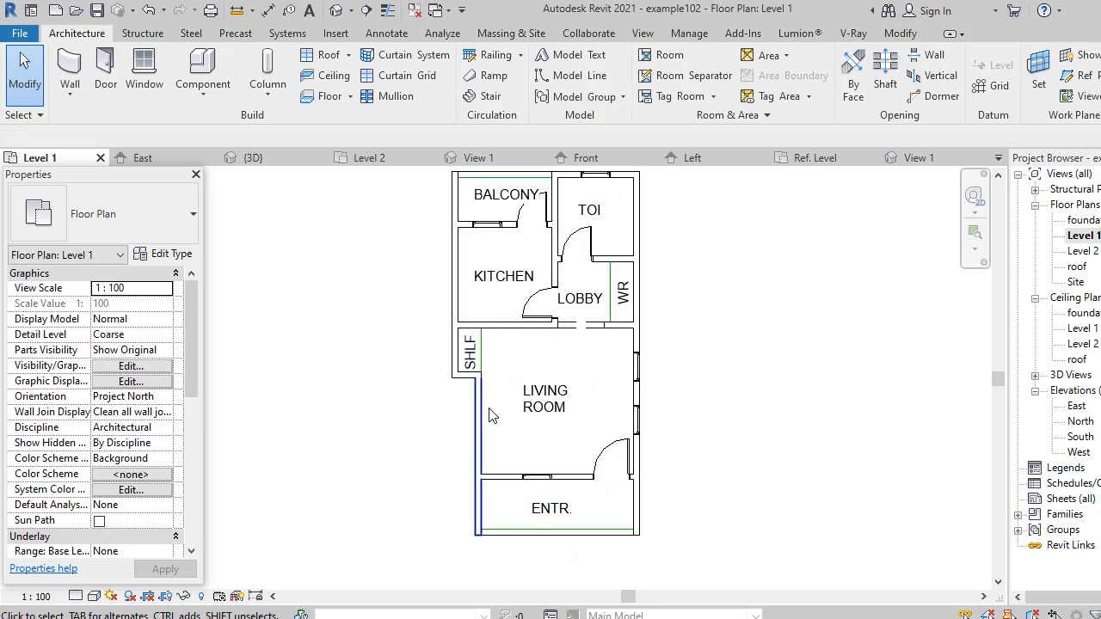
{"action": "scroll", "coordinate": [477, 410], "scroll_direction": "down", "scroll_amount": 2}
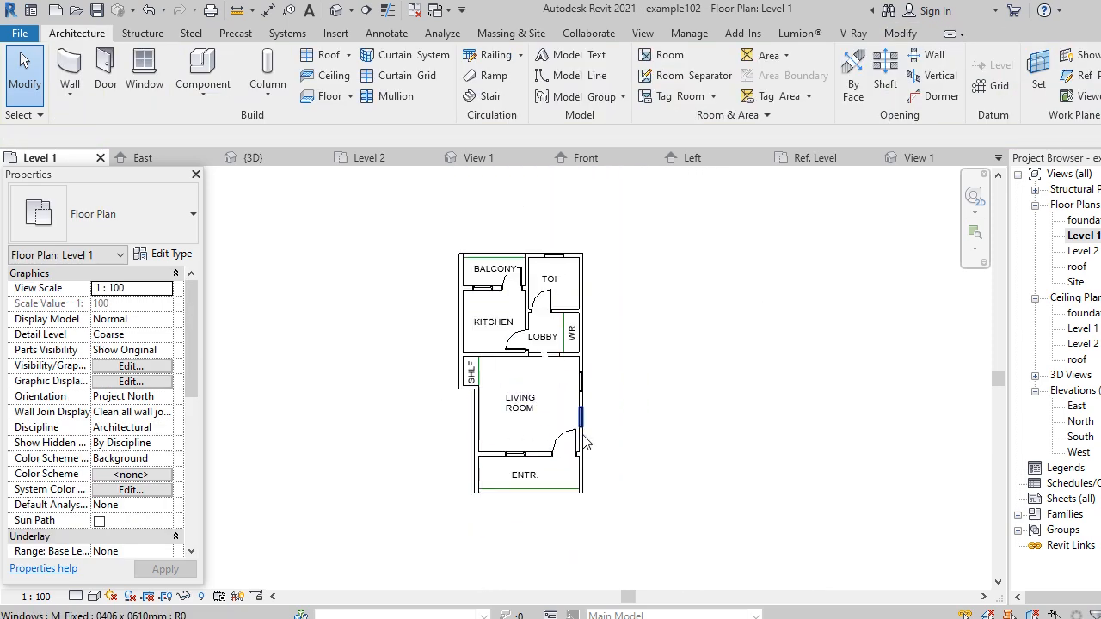
{"action": "scroll", "coordinate": [626, 364], "scroll_direction": "up", "scroll_amount": 1}
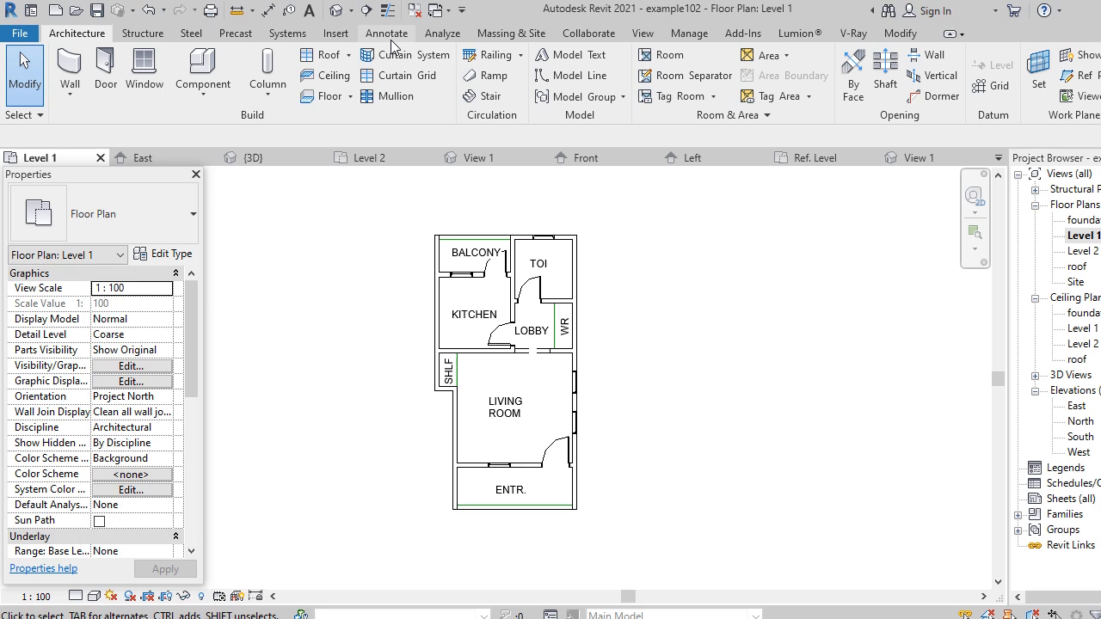
{"action": "left_click", "coordinate": [267, 11]}
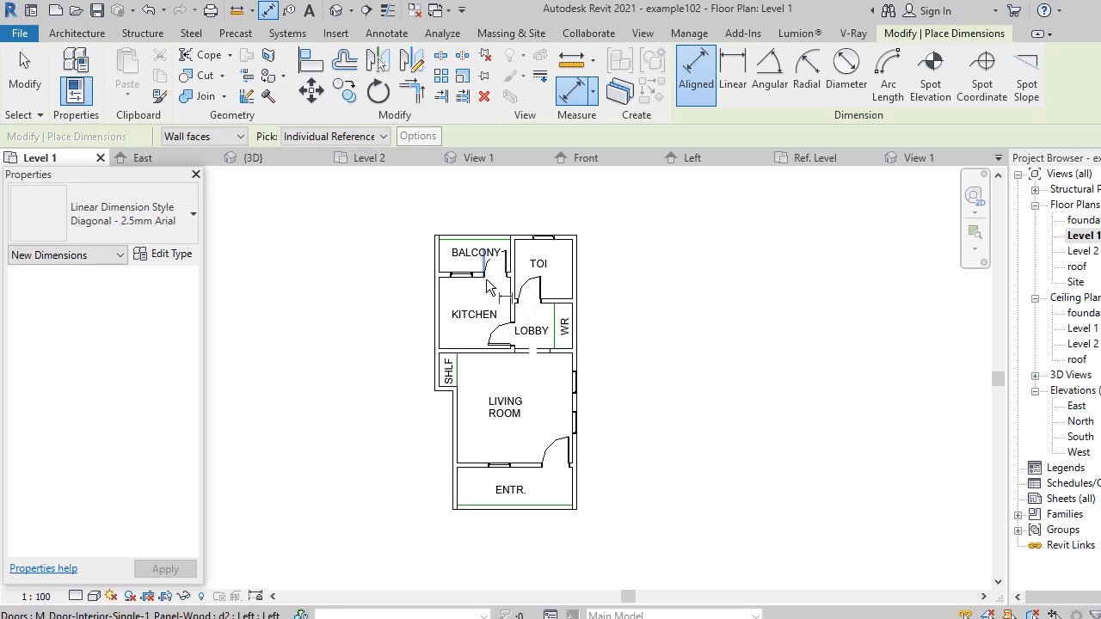
{"action": "scroll", "coordinate": [464, 271], "scroll_direction": "up", "scroll_amount": 2}
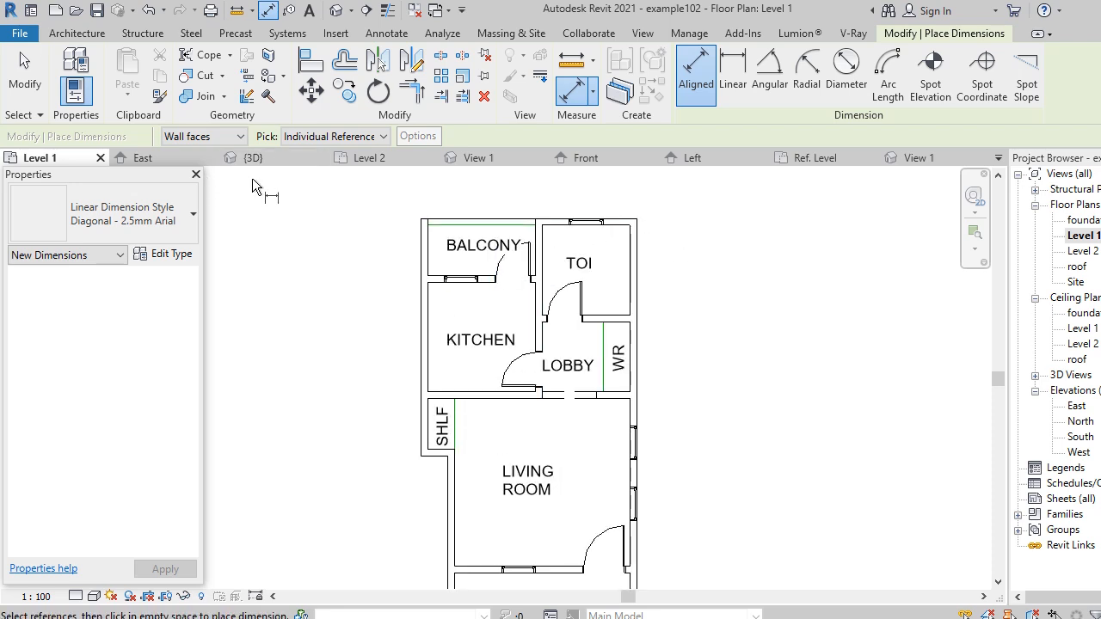
{"action": "left_click", "coordinate": [233, 137]}
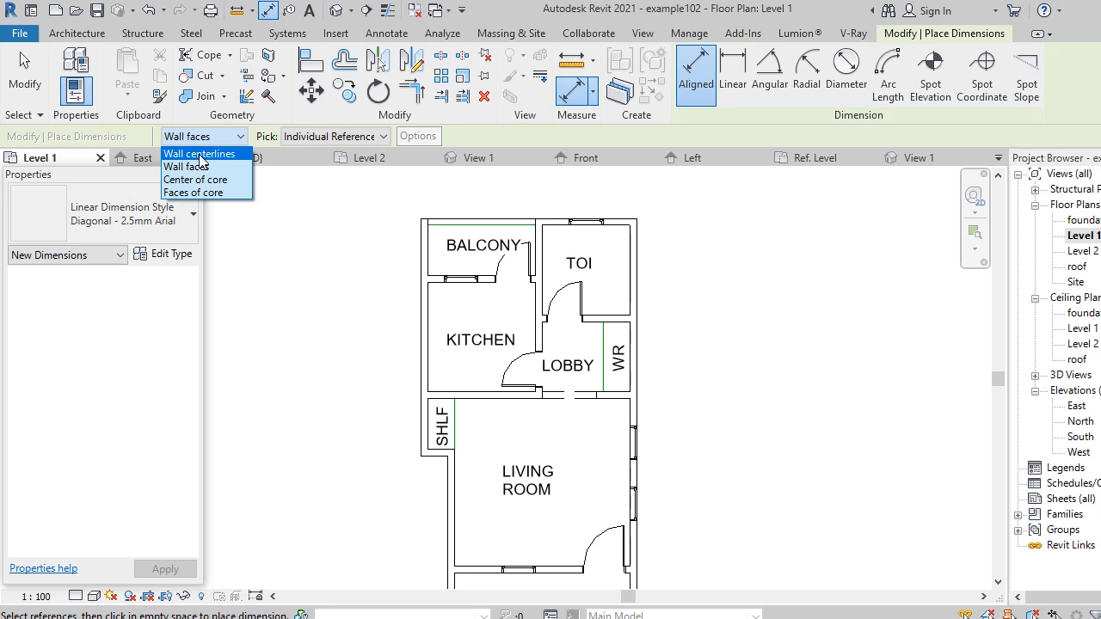
{"action": "left_click", "coordinate": [196, 168]}
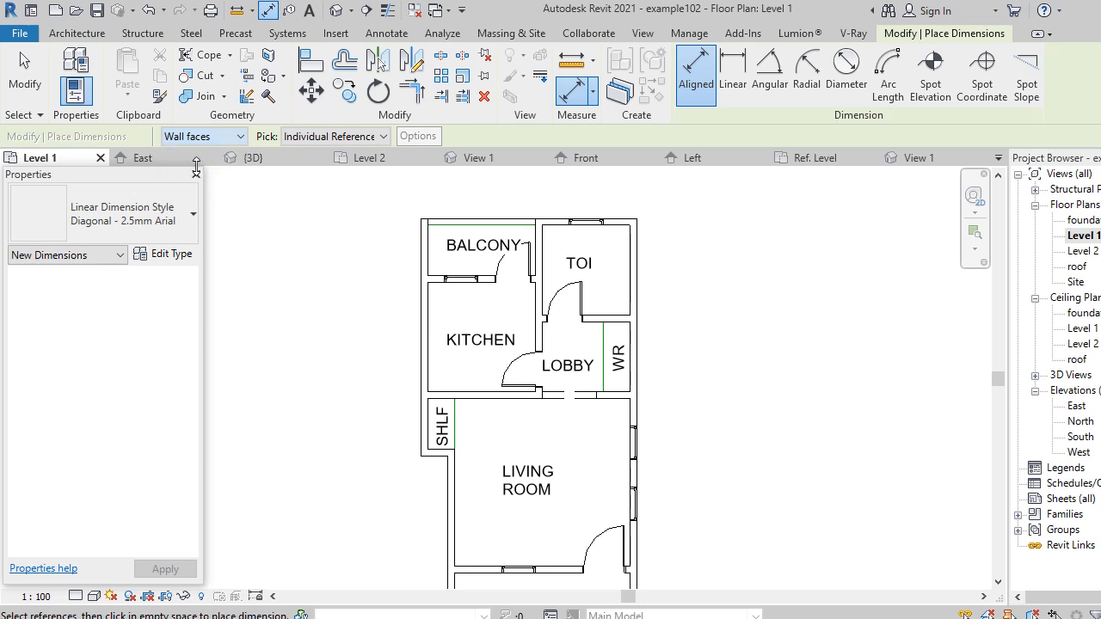
{"action": "scroll", "coordinate": [469, 326], "scroll_direction": "down", "scroll_amount": 3}
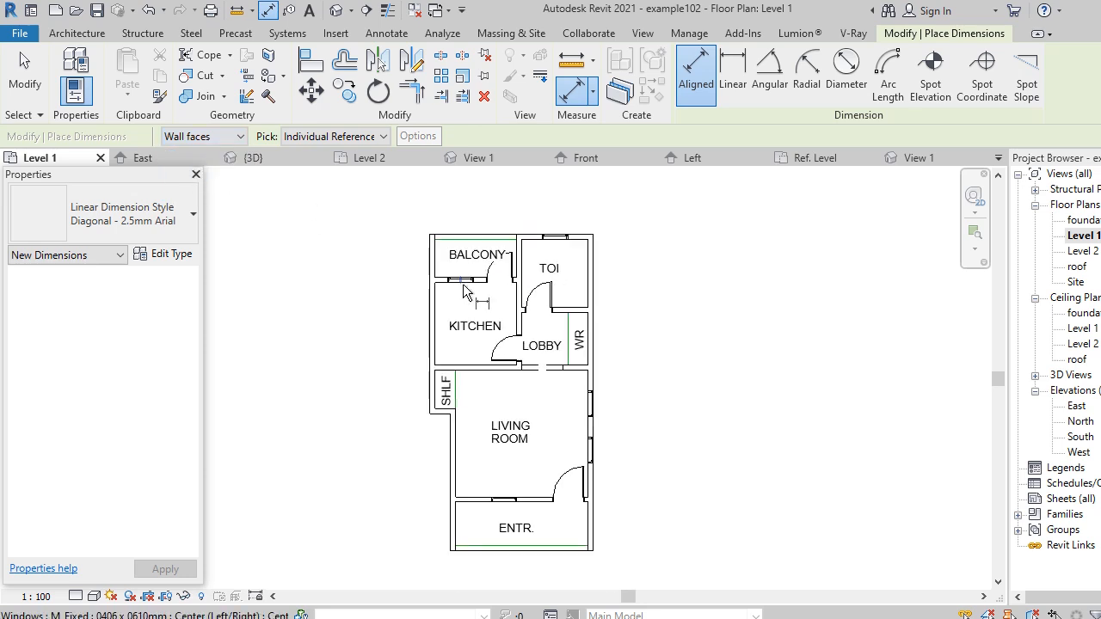
{"action": "scroll", "coordinate": [517, 507], "scroll_direction": "up", "scroll_amount": 2}
{"action": "scroll", "coordinate": [520, 523], "scroll_direction": "up", "scroll_amount": 3}
{"action": "left_click", "coordinate": [375, 469]}
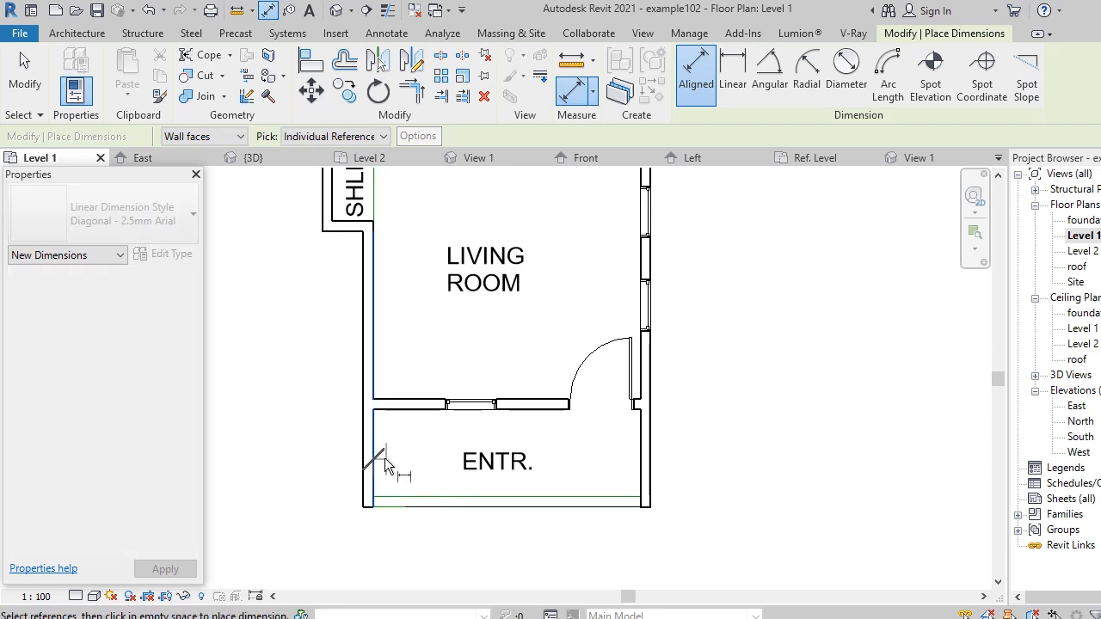
{"action": "left_click", "coordinate": [637, 475]}
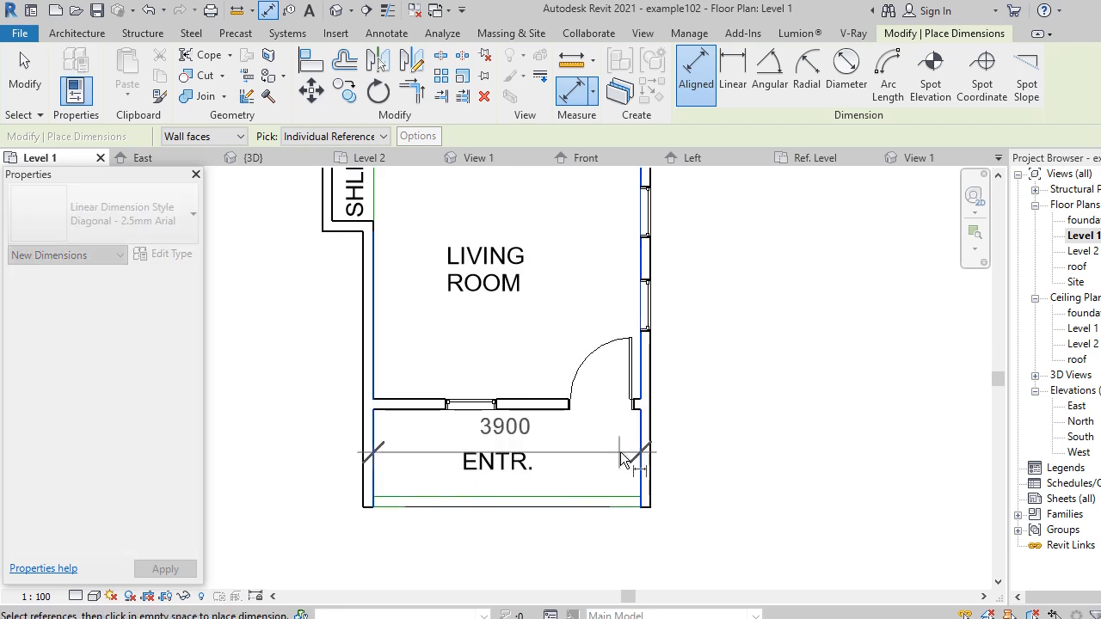
{"action": "left_click", "coordinate": [626, 452]}
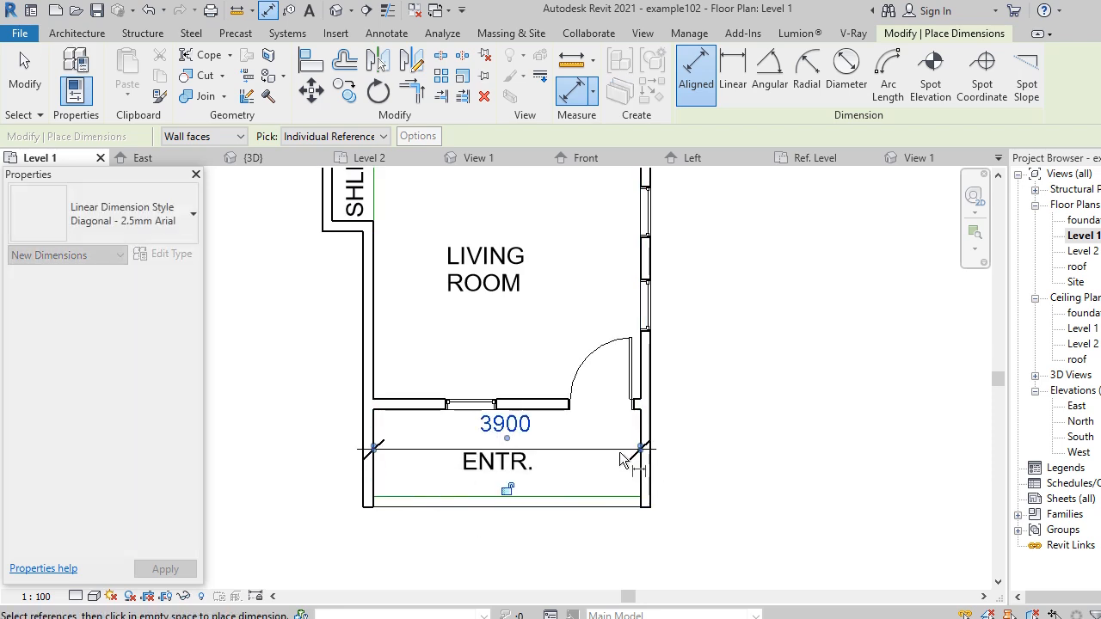
Dimension the ENTR. room's depth from the line at its front edge to the living room wall's face.
{"action": "scroll", "coordinate": [442, 471], "scroll_direction": "down", "scroll_amount": 2}
{"action": "scroll", "coordinate": [442, 466], "scroll_direction": "up", "scroll_amount": 3}
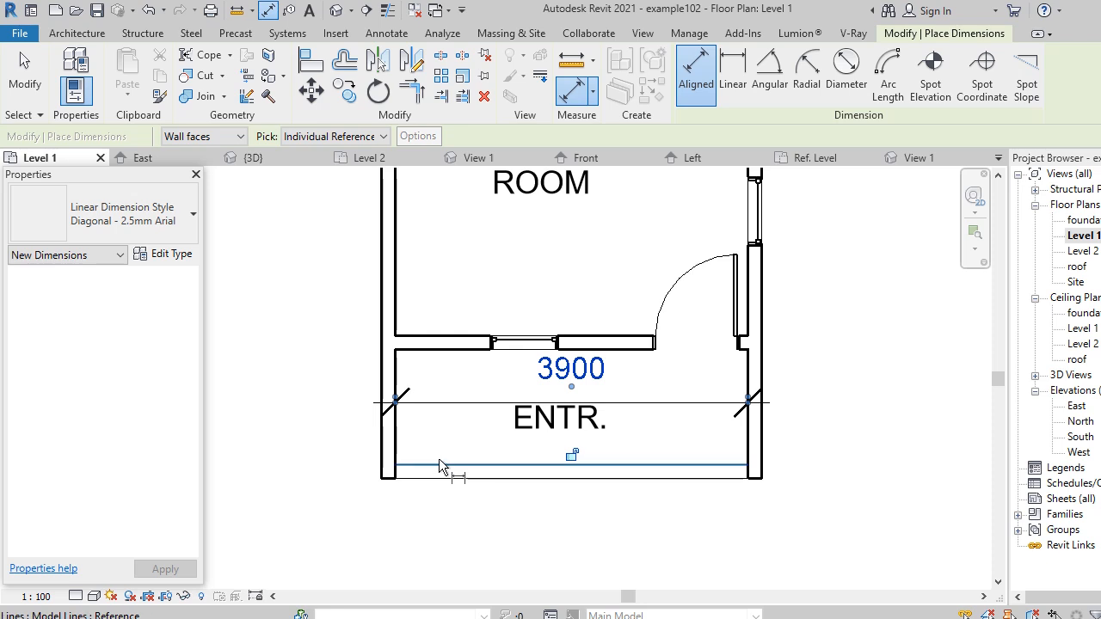
{"action": "left_click", "coordinate": [438, 463]}
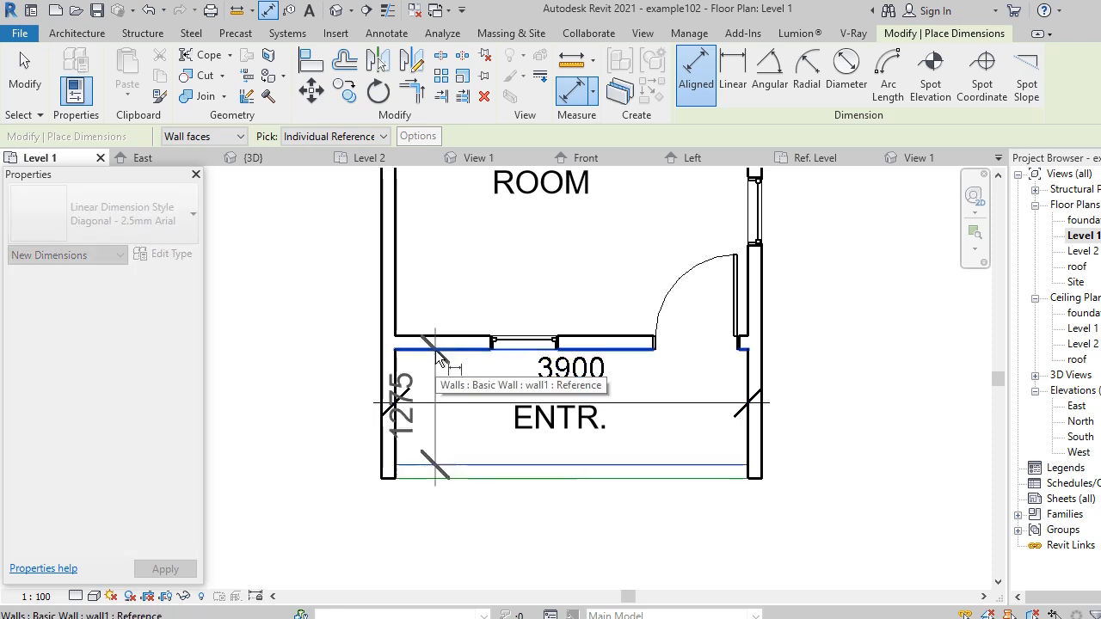
{"action": "left_click", "coordinate": [435, 350]}
{"action": "left_click", "coordinate": [461, 369]}
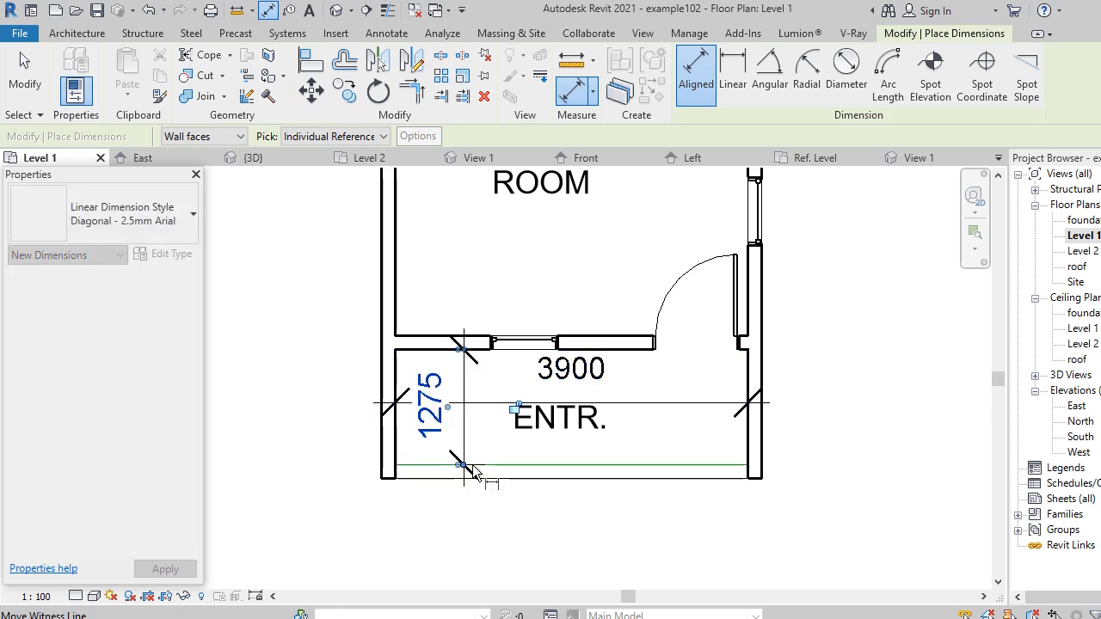
Dimension the inside widths of the KITCHEN and TOI rooms between their opposite wall faces.
{"action": "scroll", "coordinate": [472, 464], "scroll_direction": "down", "scroll_amount": 3}
{"action": "scroll", "coordinate": [472, 478], "scroll_direction": "down", "scroll_amount": 1}
{"action": "scroll", "coordinate": [463, 286], "scroll_direction": "up", "scroll_amount": 3}
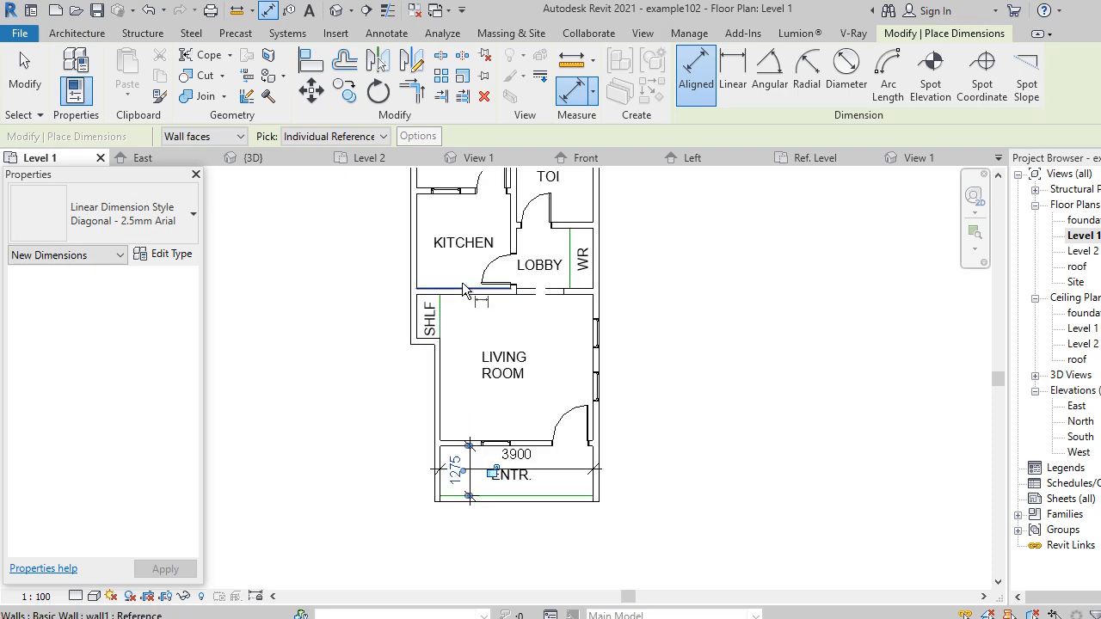
{"action": "scroll", "coordinate": [462, 393], "scroll_direction": "down", "scroll_amount": 3}
{"action": "scroll", "coordinate": [445, 265], "scroll_direction": "up", "scroll_amount": 3}
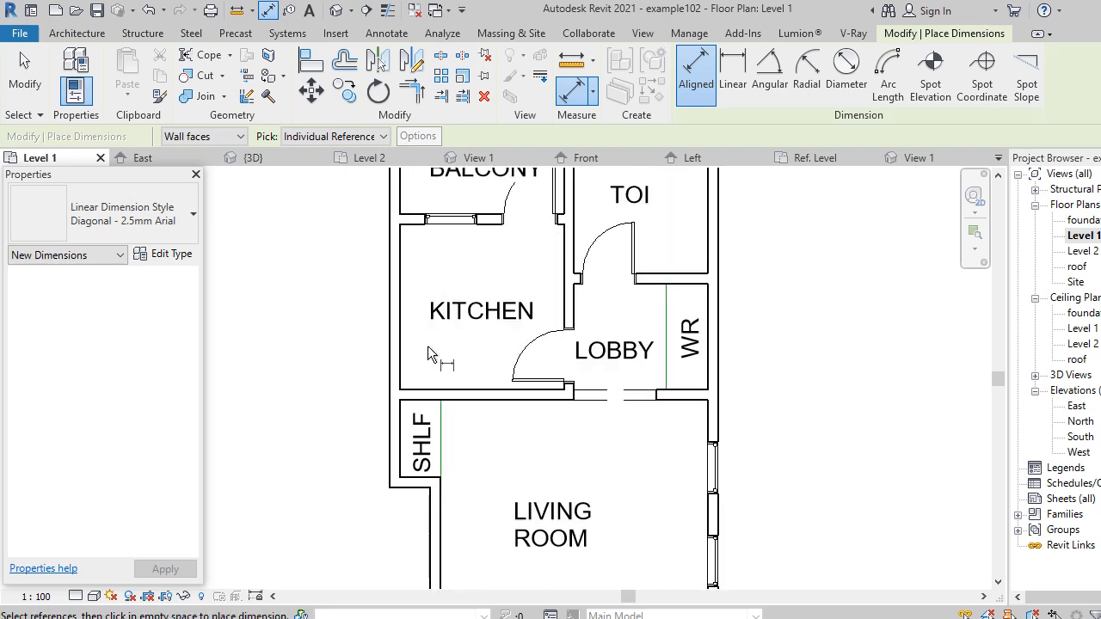
{"action": "left_click", "coordinate": [404, 268]}
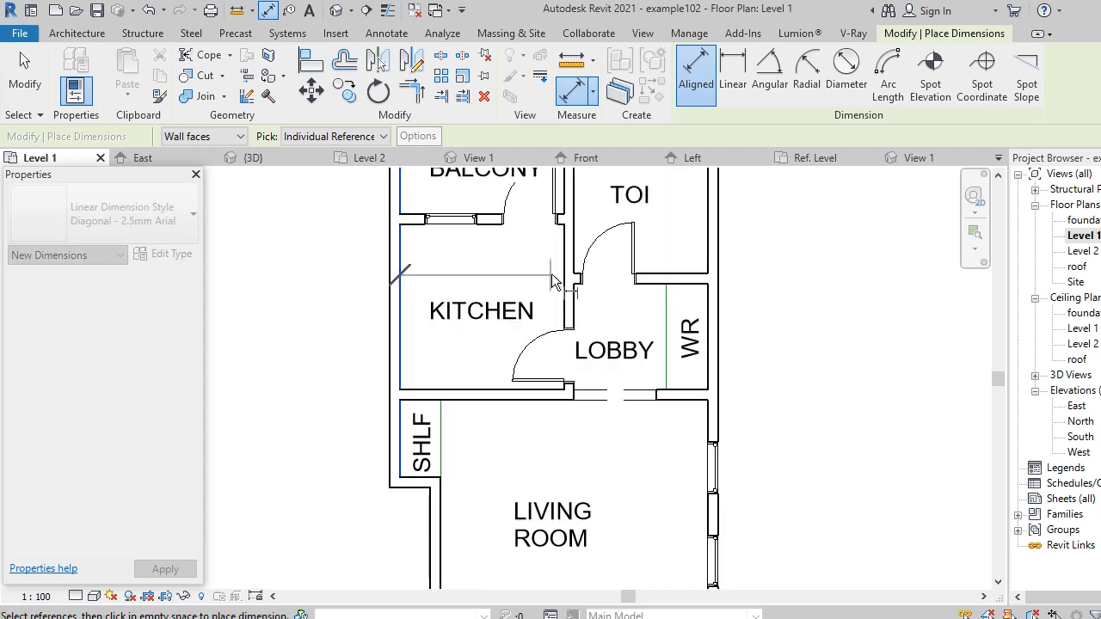
Place one continuous dimension across the LOBBY and WR widths, referencing both side wall faces and the line between the spaces.
{"action": "left_click", "coordinate": [614, 364]}
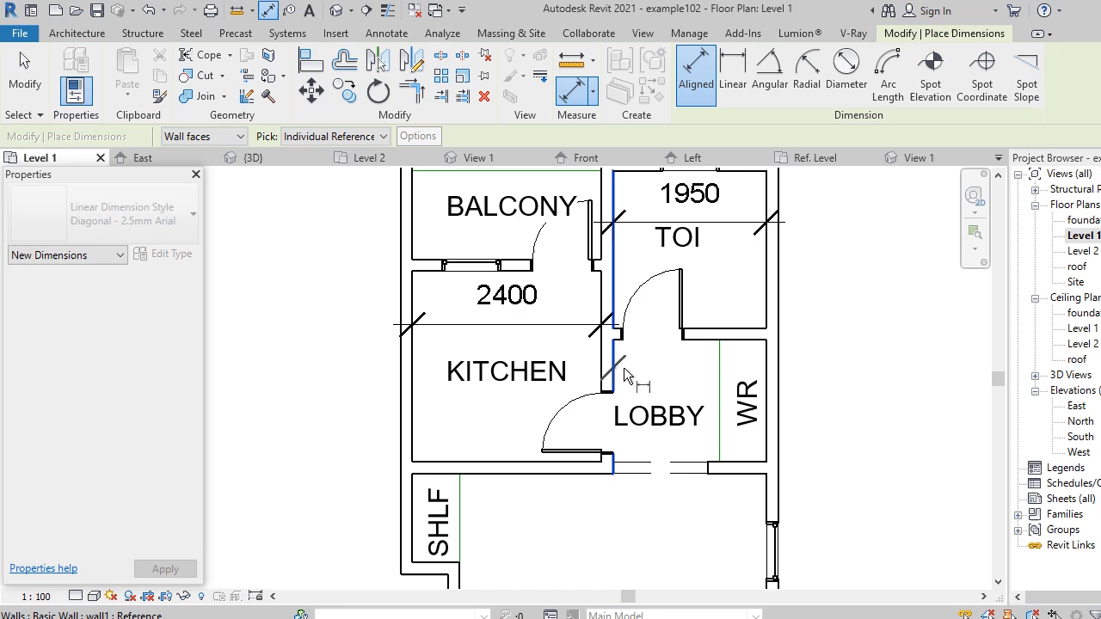
{"action": "left_click", "coordinate": [720, 364]}
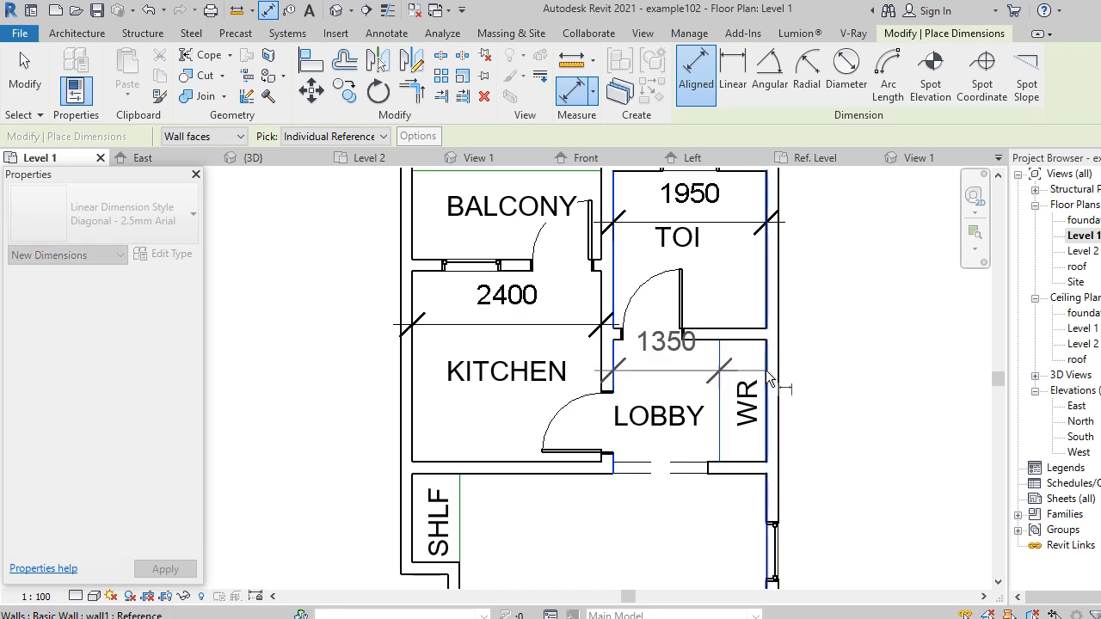
{"action": "left_click", "coordinate": [764, 371]}
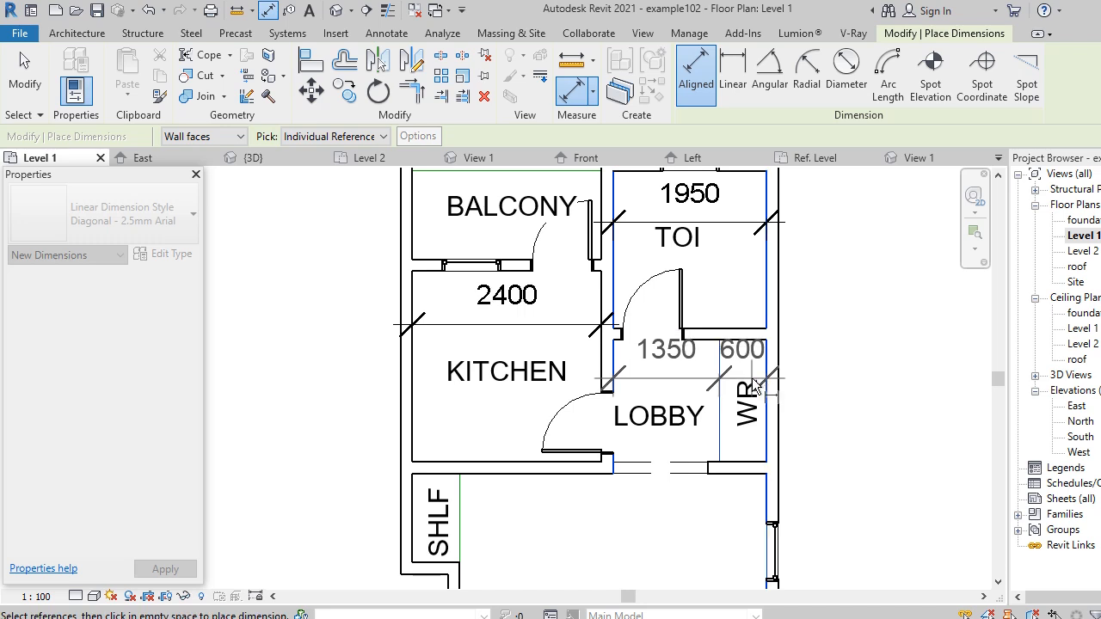
{"action": "left_click", "coordinate": [753, 387]}
Dimension the KITCHEN's inside depth from the living room wall's face to the balcony wall's face.
{"action": "scroll", "coordinate": [724, 469], "scroll_direction": "down", "scroll_amount": 3}
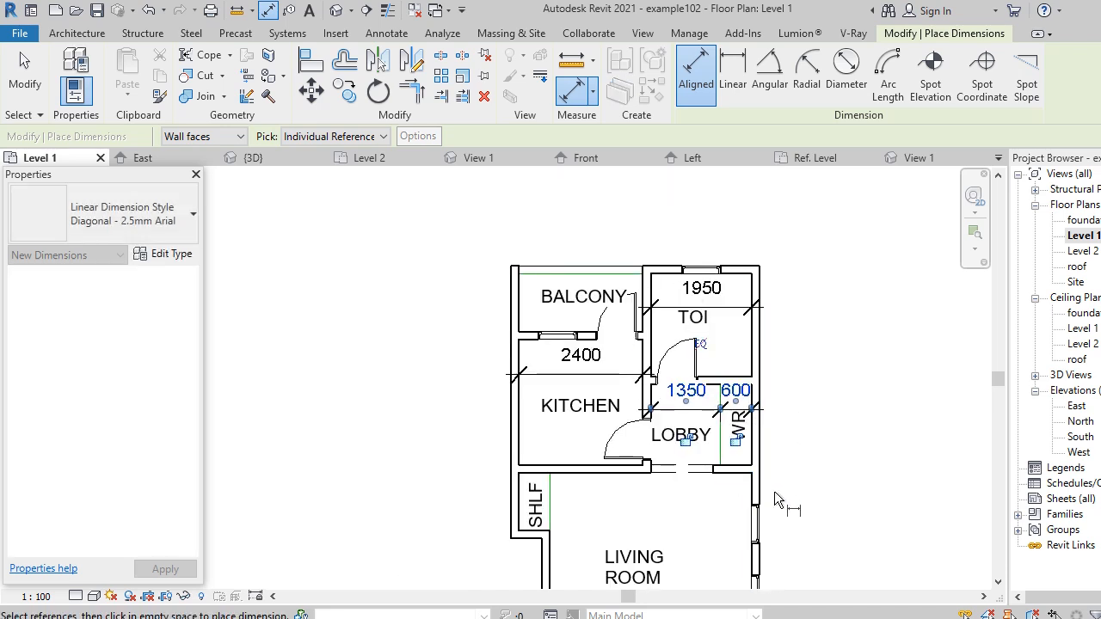
{"action": "scroll", "coordinate": [557, 441], "scroll_direction": "up", "scroll_amount": 2}
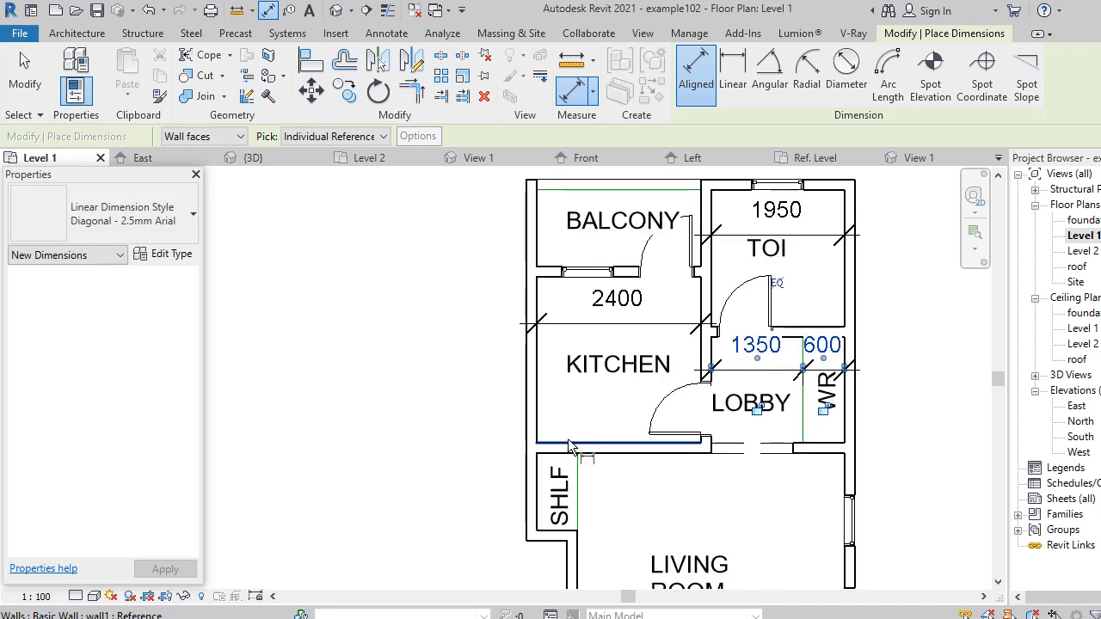
{"action": "left_click", "coordinate": [567, 440]}
{"action": "left_click", "coordinate": [571, 275]}
{"action": "left_click", "coordinate": [576, 303]}
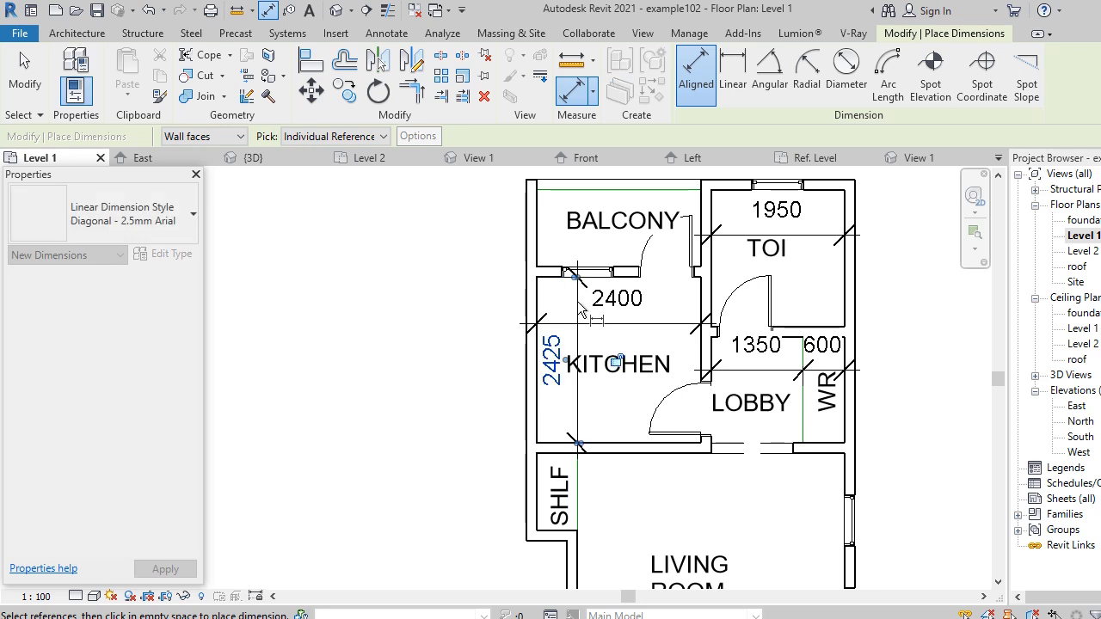
Dimension the BALCONY's depth from the kitchen wall's face to the inner line at its outer edge.
{"action": "left_click", "coordinate": [551, 242]}
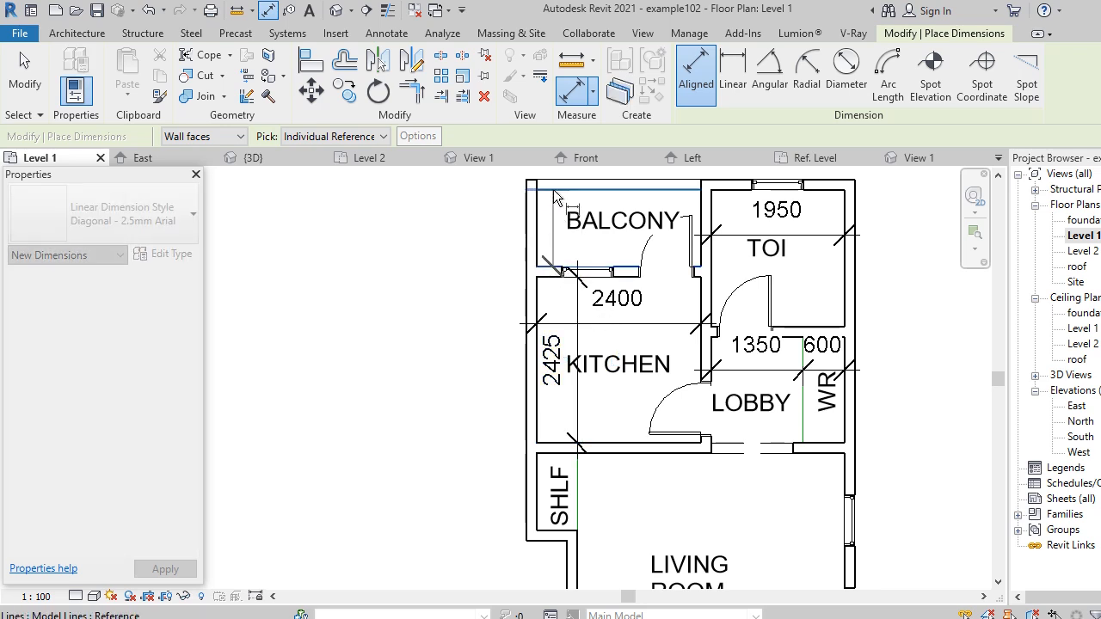
{"action": "left_click", "coordinate": [556, 188]}
{"action": "left_click", "coordinate": [551, 225]}
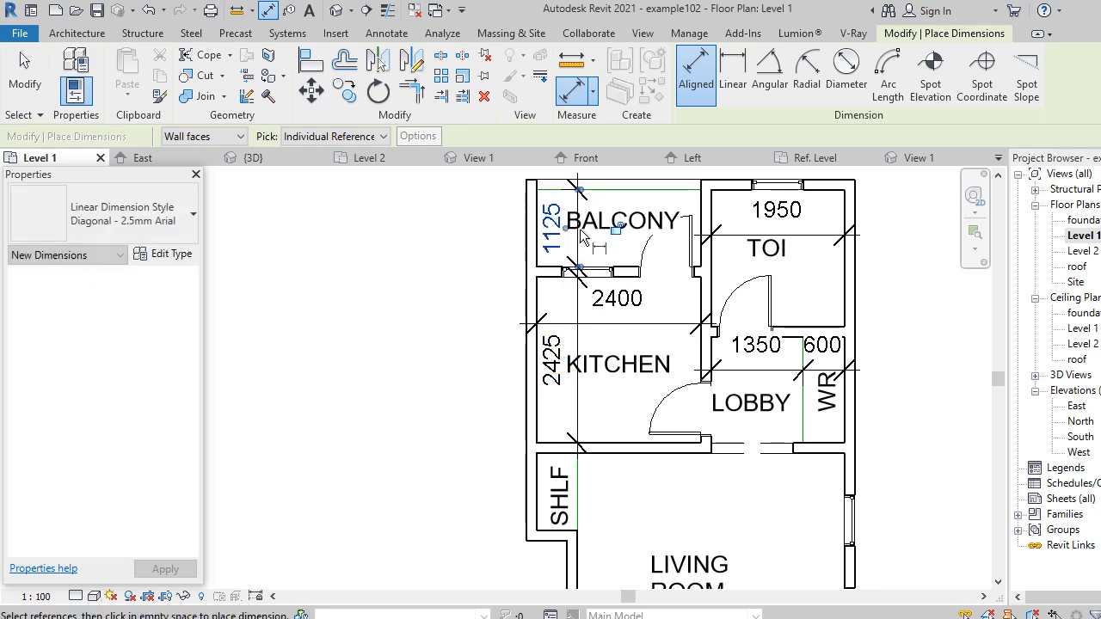
Dimension the LIVING ROOM's inside depth from the ENTR. wall's face to the kitchen wall's face, in line with the ENTR. depth dimension.
{"action": "scroll", "coordinate": [607, 250], "scroll_direction": "down", "scroll_amount": 2}
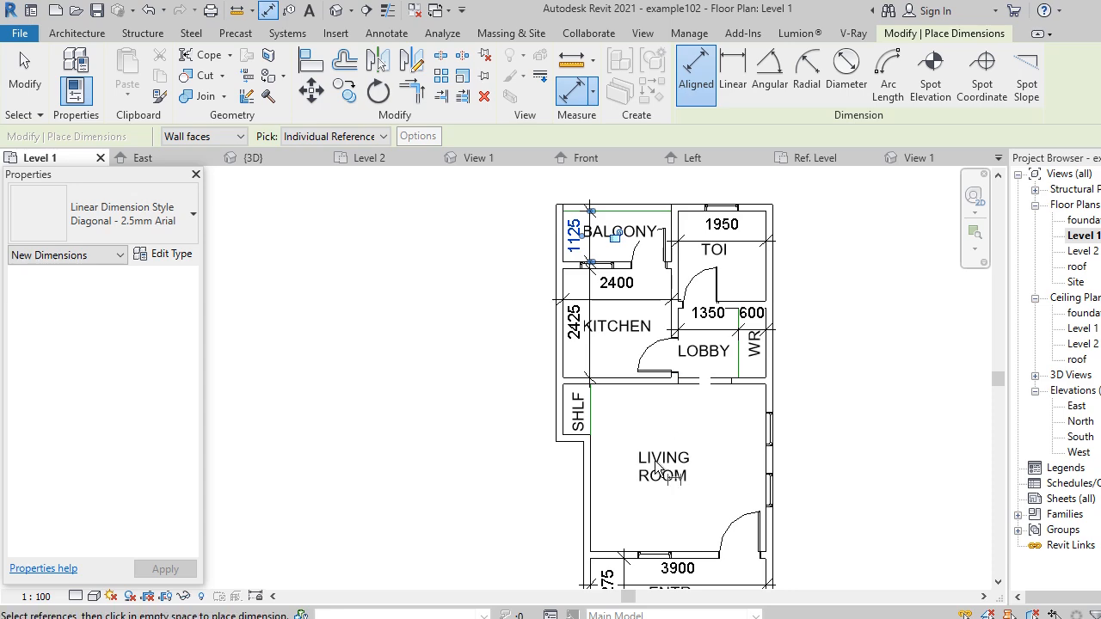
{"action": "scroll", "coordinate": [634, 420], "scroll_direction": "down", "scroll_amount": 2}
{"action": "scroll", "coordinate": [628, 533], "scroll_direction": "up", "scroll_amount": 3}
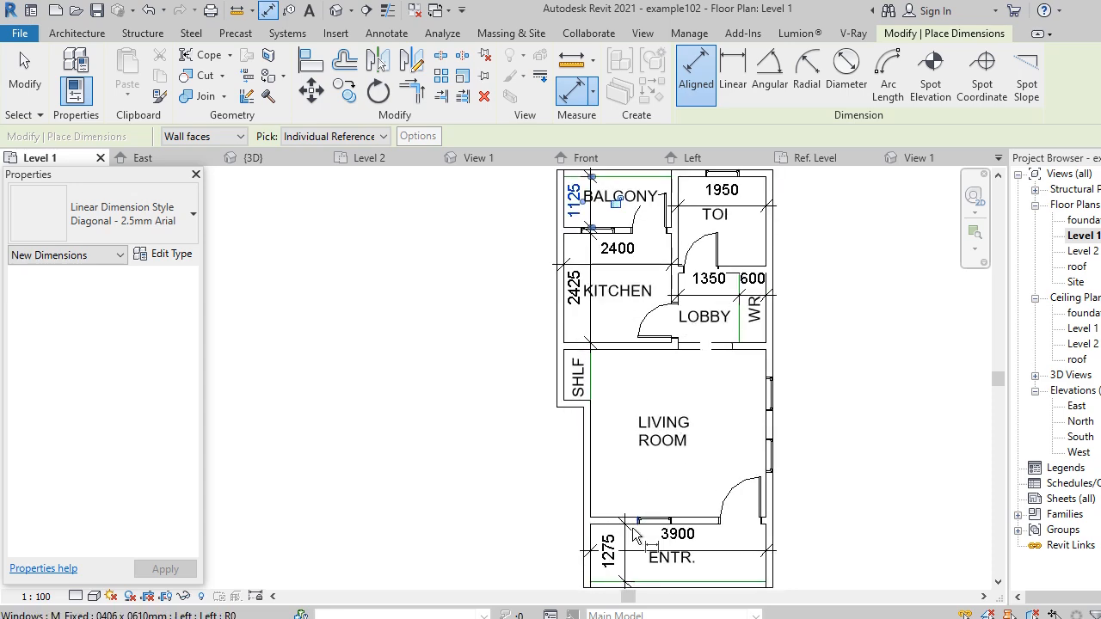
{"action": "scroll", "coordinate": [627, 530], "scroll_direction": "up", "scroll_amount": 2}
{"action": "left_click", "coordinate": [596, 512]}
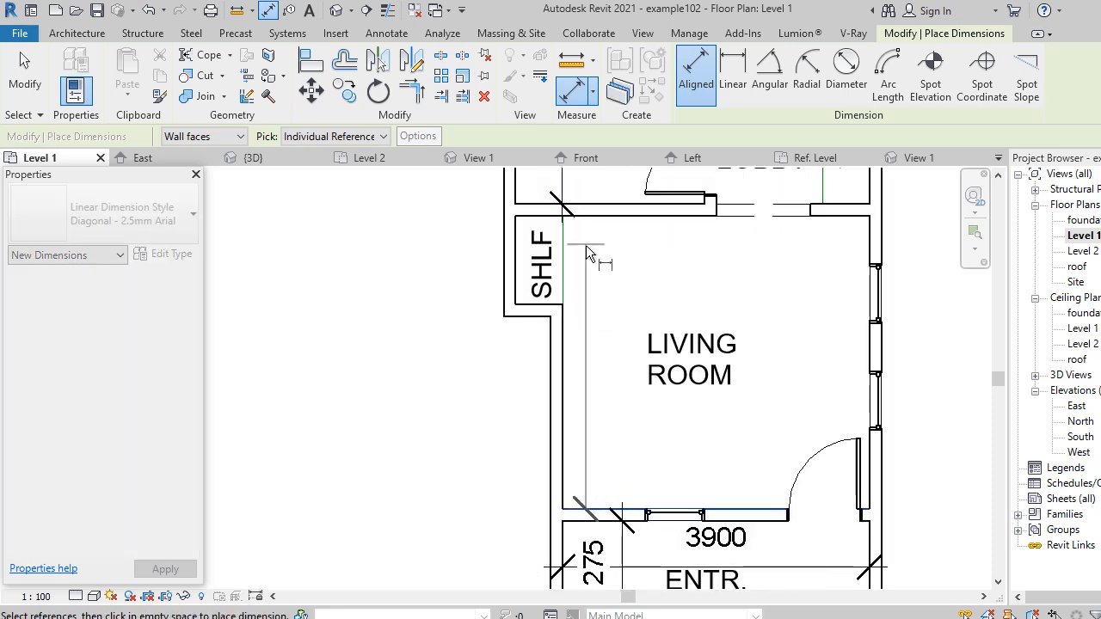
{"action": "left_click", "coordinate": [595, 214]}
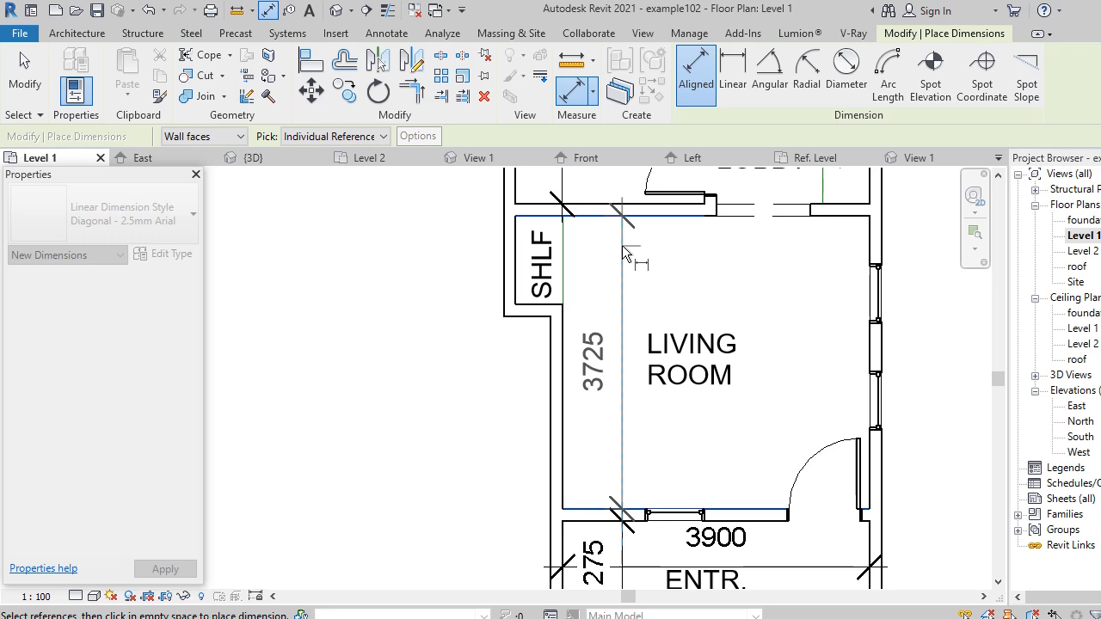
{"action": "left_click", "coordinate": [622, 245]}
Dimension the LIVING ROOM's inside width between its side wall faces, placing the dimension line below the room label.
{"action": "scroll", "coordinate": [592, 392], "scroll_direction": "down", "scroll_amount": 2}
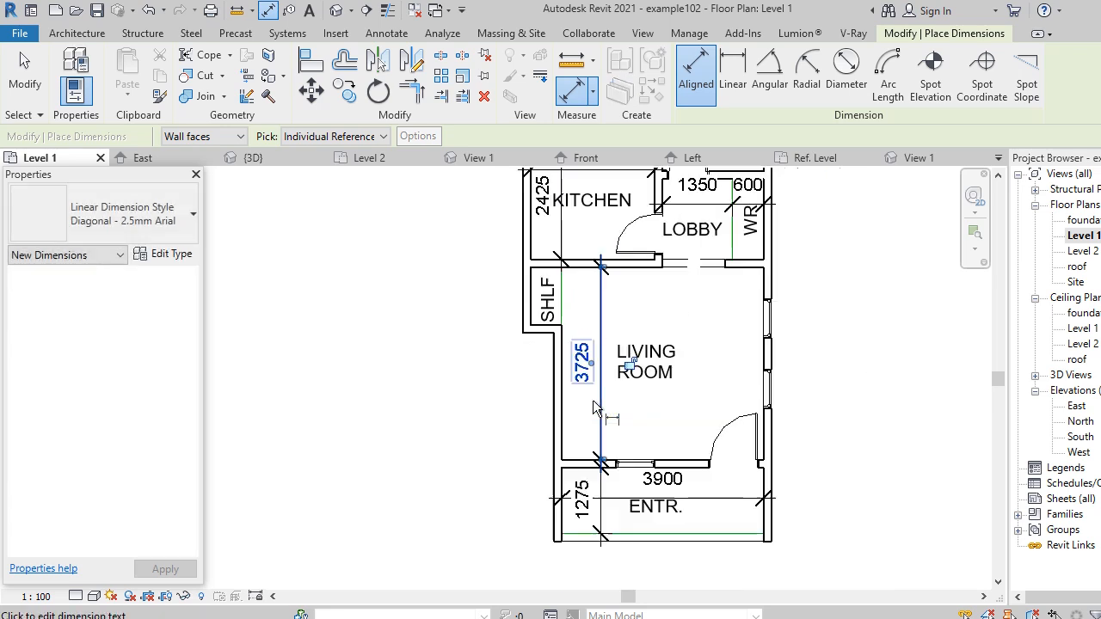
{"action": "scroll", "coordinate": [552, 412], "scroll_direction": "up", "scroll_amount": 2}
{"action": "left_click", "coordinate": [549, 384]}
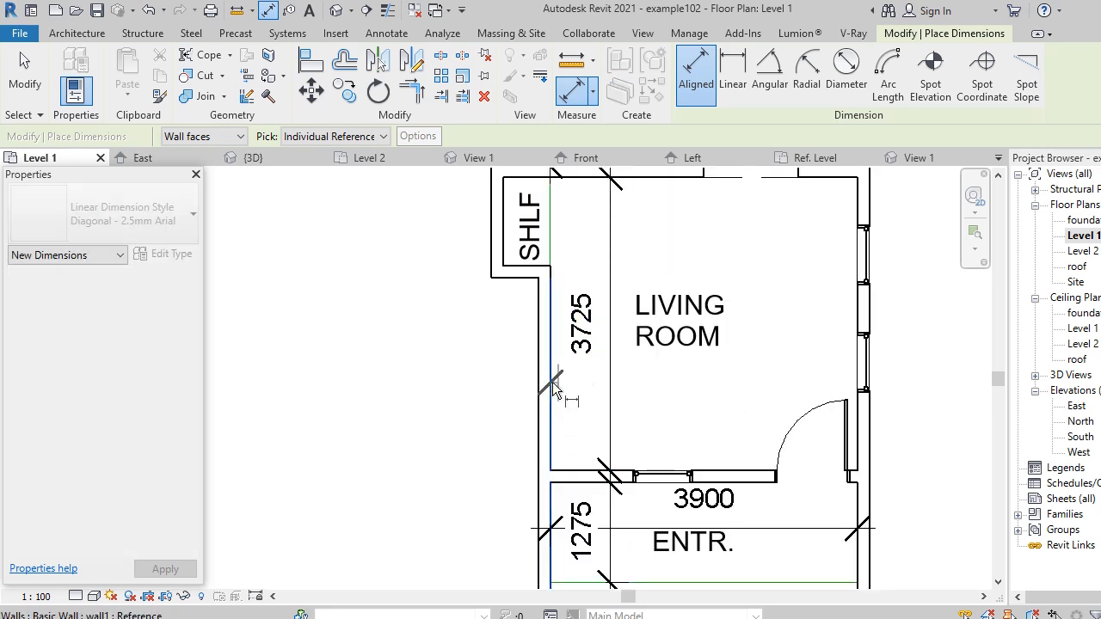
{"action": "left_click", "coordinate": [857, 375]}
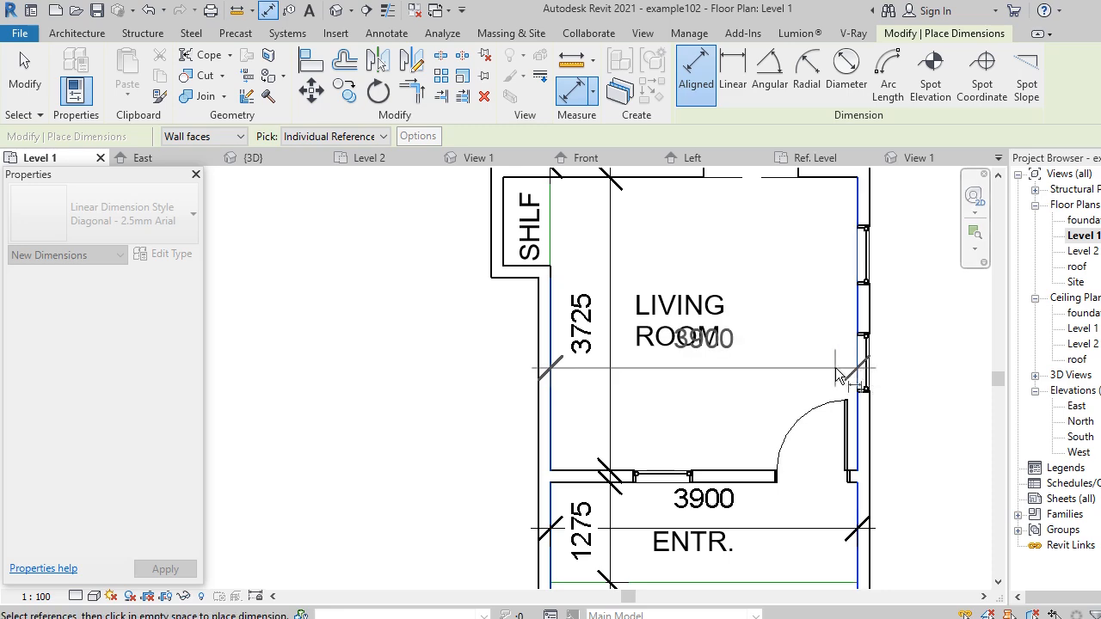
{"action": "left_click", "coordinate": [746, 411]}
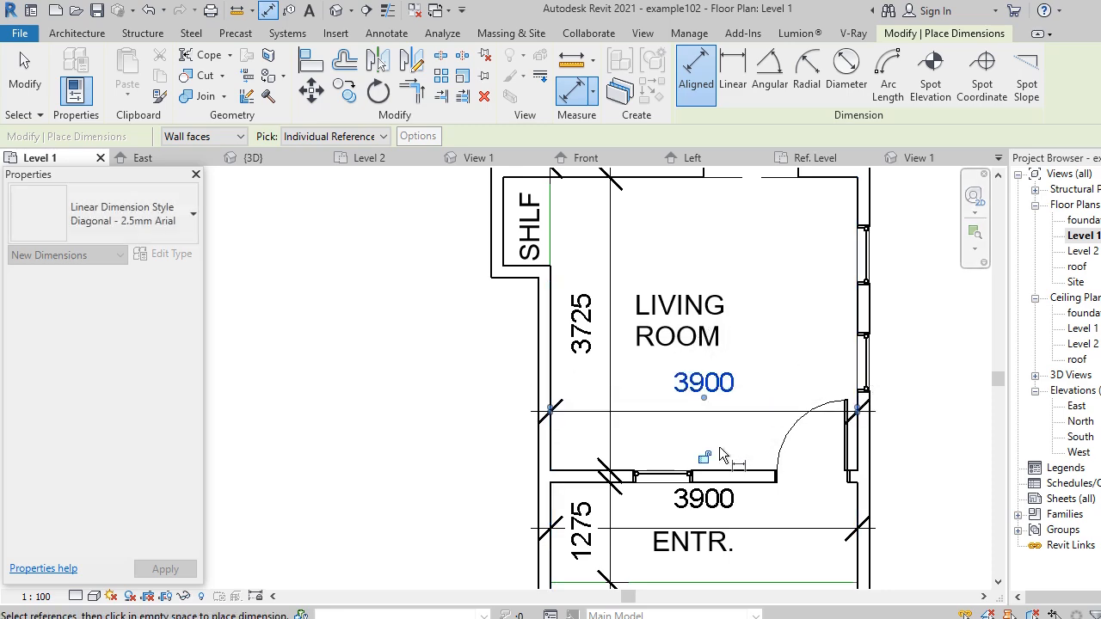
Dimension the TOI room's inside depth from the exterior wall's inner face to the face of the wall it shares with the LOBBY.
{"action": "scroll", "coordinate": [723, 443], "scroll_direction": "down", "scroll_amount": 3}
{"action": "scroll", "coordinate": [773, 230], "scroll_direction": "up", "scroll_amount": 2}
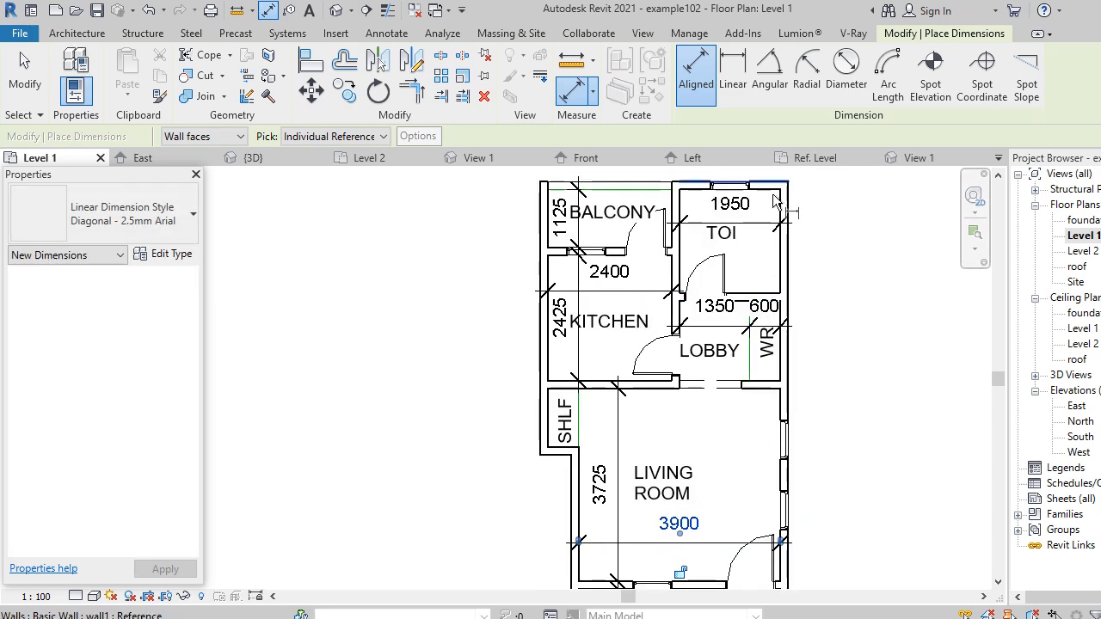
{"action": "scroll", "coordinate": [776, 204], "scroll_direction": "up", "scroll_amount": 1}
{"action": "left_click", "coordinate": [771, 196]}
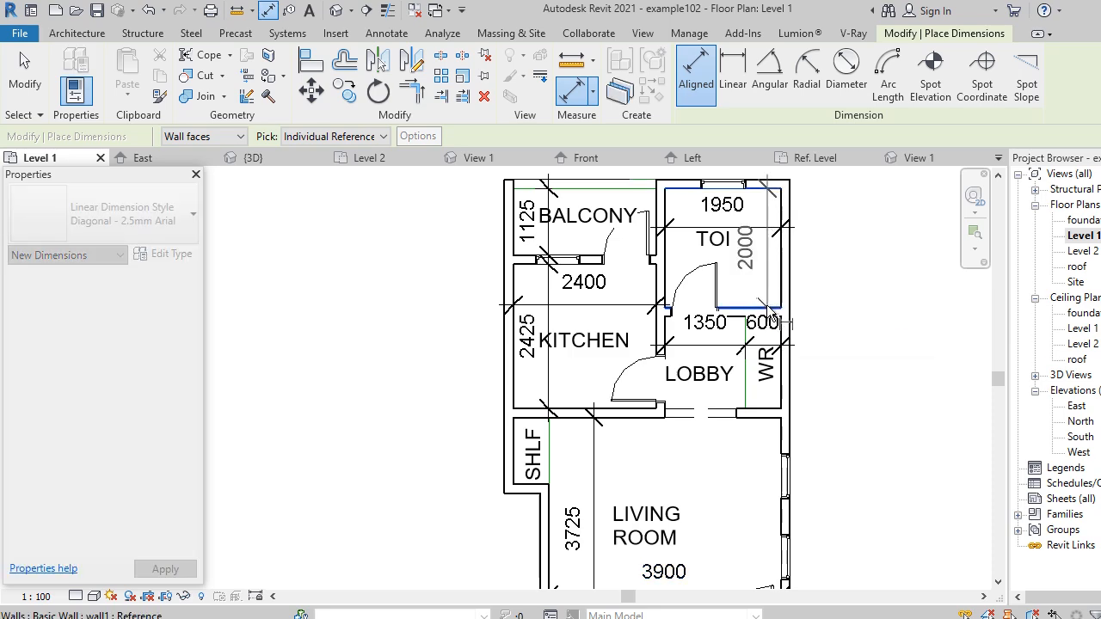
{"action": "left_click", "coordinate": [768, 310]}
{"action": "left_click", "coordinate": [766, 275]}
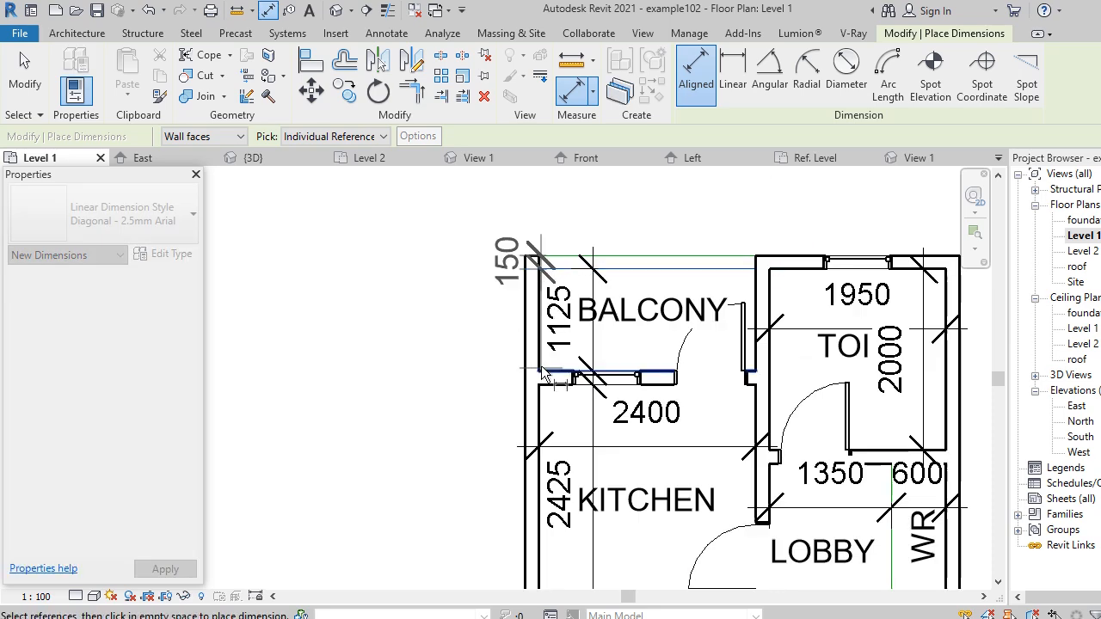
Start a chained depth dimension at the balcony's outer edge, referencing its edge lines and both faces of the walls bounding the KITCHEN.
{"action": "scroll", "coordinate": [544, 372], "scroll_direction": "up", "scroll_amount": 1}
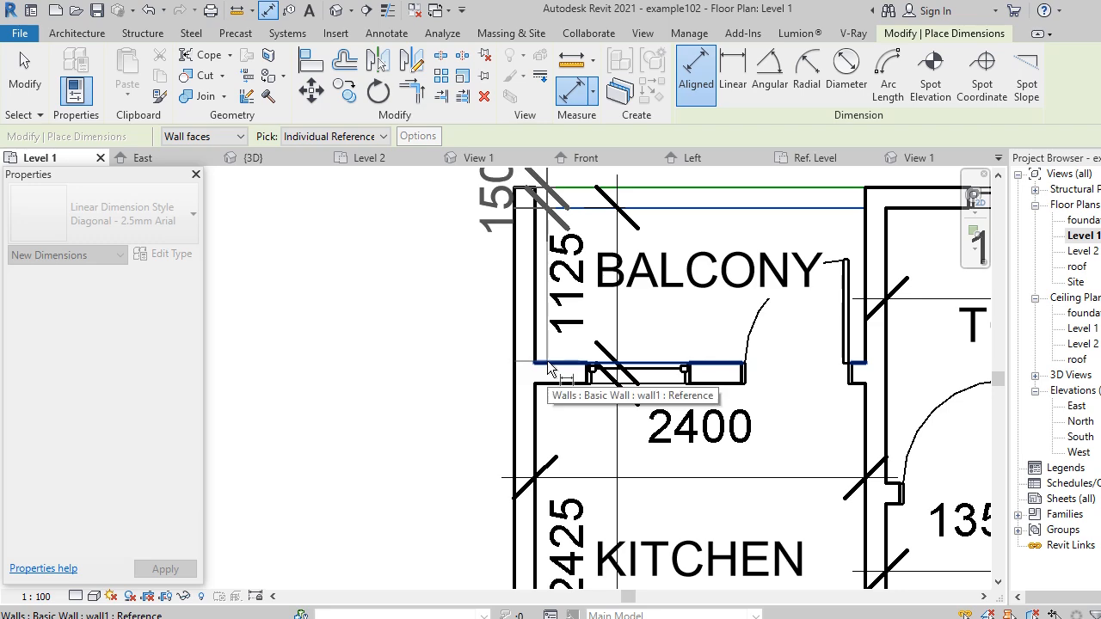
{"action": "scroll", "coordinate": [548, 370], "scroll_direction": "down", "scroll_amount": 1}
{"action": "left_click", "coordinate": [549, 383]}
{"action": "scroll", "coordinate": [549, 378], "scroll_direction": "down", "scroll_amount": 2}
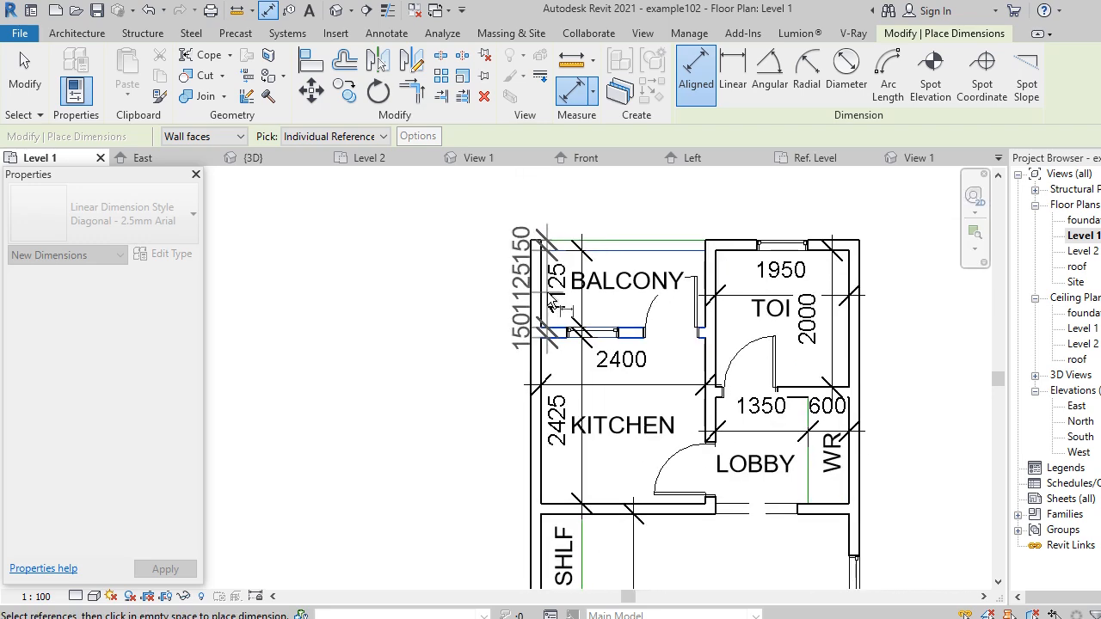
{"action": "scroll", "coordinate": [553, 307], "scroll_direction": "down", "scroll_amount": 1}
{"action": "scroll", "coordinate": [548, 482], "scroll_direction": "up", "scroll_amount": 3}
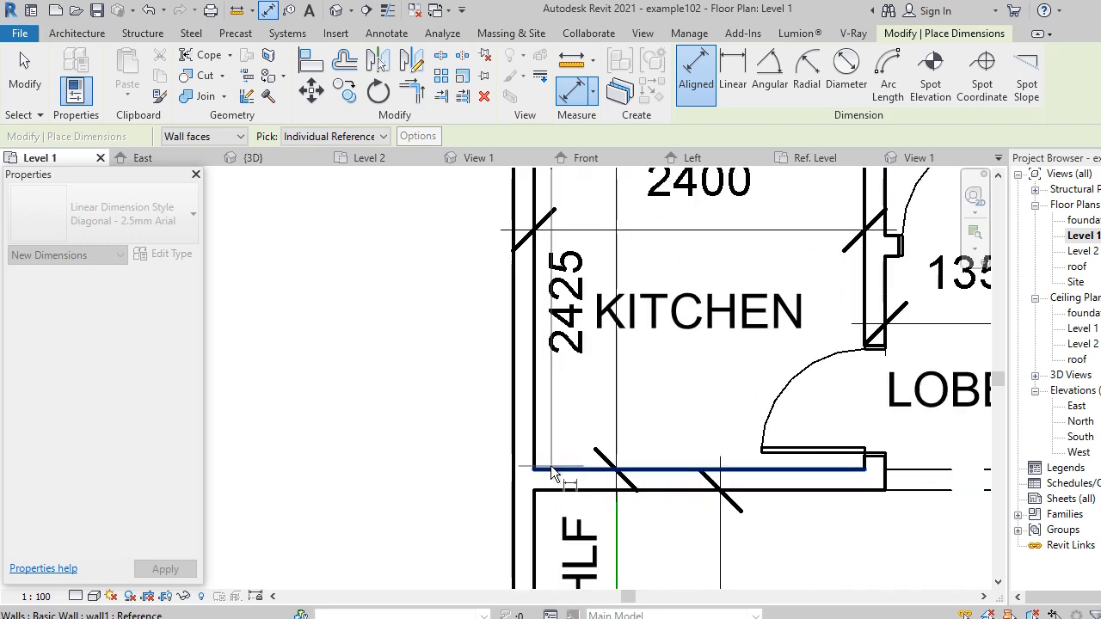
{"action": "left_click", "coordinate": [552, 470]}
{"action": "scroll", "coordinate": [529, 330], "scroll_direction": "down", "scroll_amount": 1}
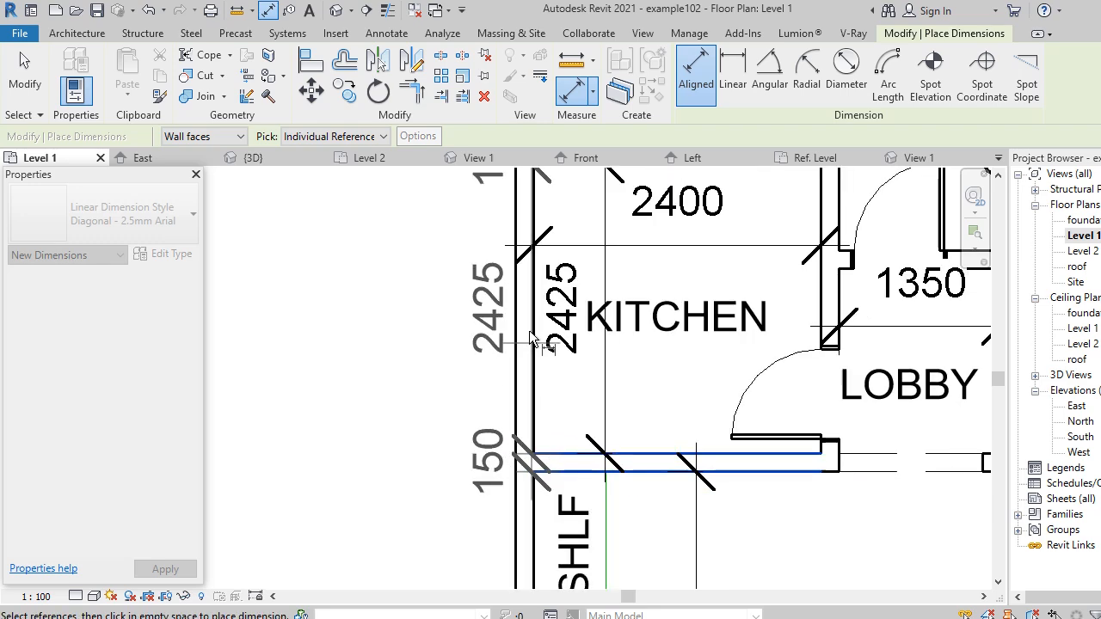
Continue the chain through the shelf recess wall, ENTR. wall faces and front edge lines, and place it outside the building's recessed side.
{"action": "scroll", "coordinate": [529, 330], "scroll_direction": "down", "scroll_amount": 3}
{"action": "scroll", "coordinate": [563, 491], "scroll_direction": "up", "scroll_amount": 4}
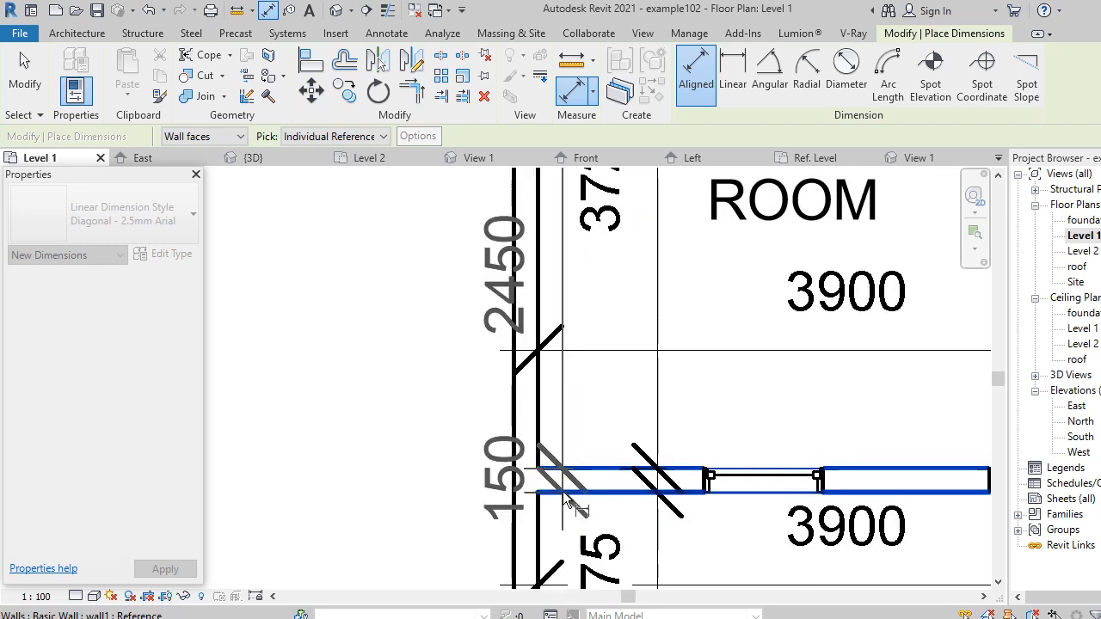
{"action": "left_click", "coordinate": [563, 491]}
{"action": "scroll", "coordinate": [542, 376], "scroll_direction": "down", "scroll_amount": 3}
{"action": "scroll", "coordinate": [552, 513], "scroll_direction": "up", "scroll_amount": 3}
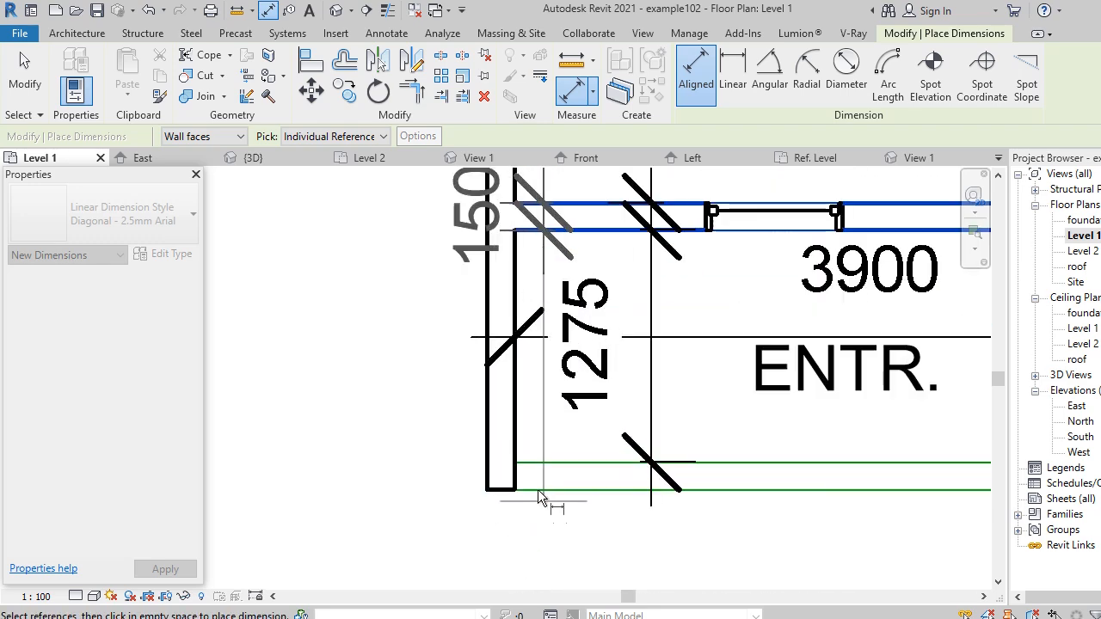
{"action": "left_click", "coordinate": [540, 487]}
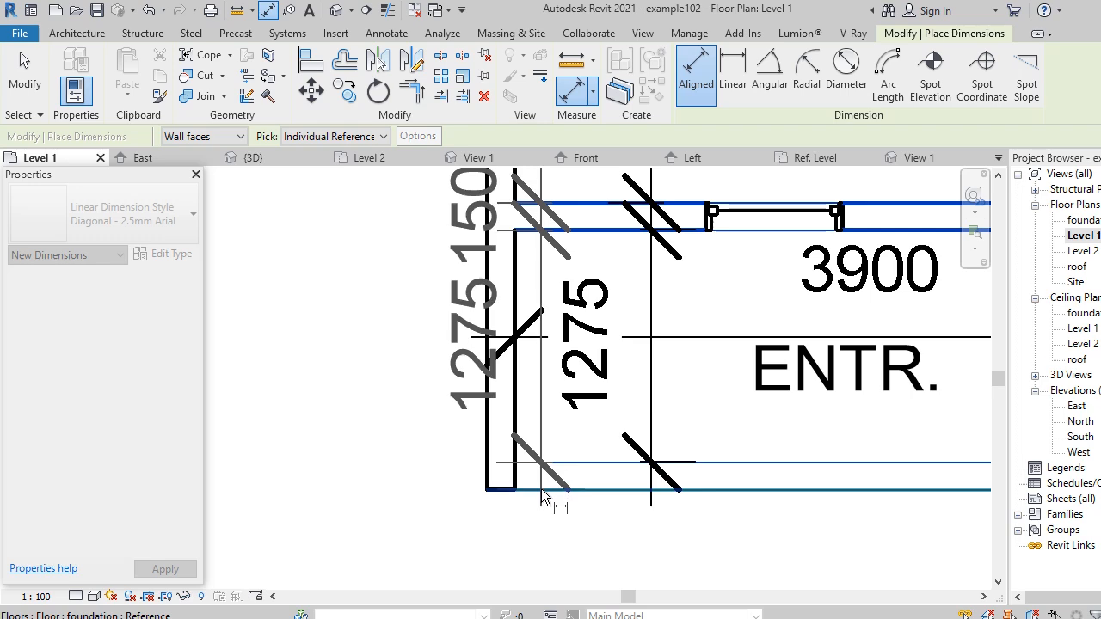
{"action": "left_click", "coordinate": [541, 490]}
{"action": "scroll", "coordinate": [550, 505], "scroll_direction": "down", "scroll_amount": 3}
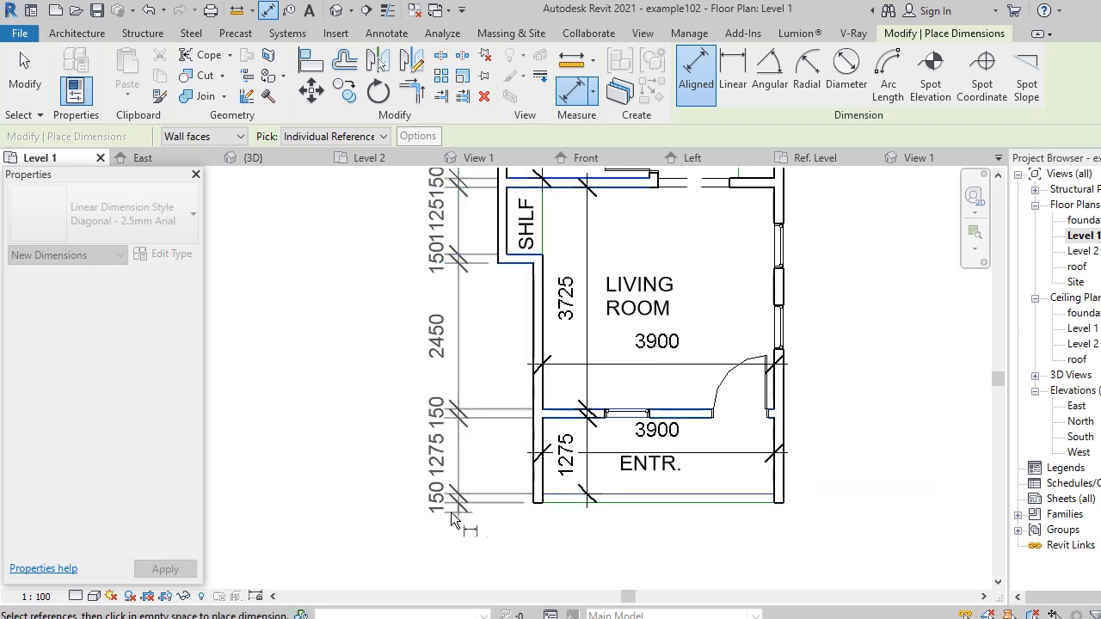
{"action": "left_click", "coordinate": [429, 511]}
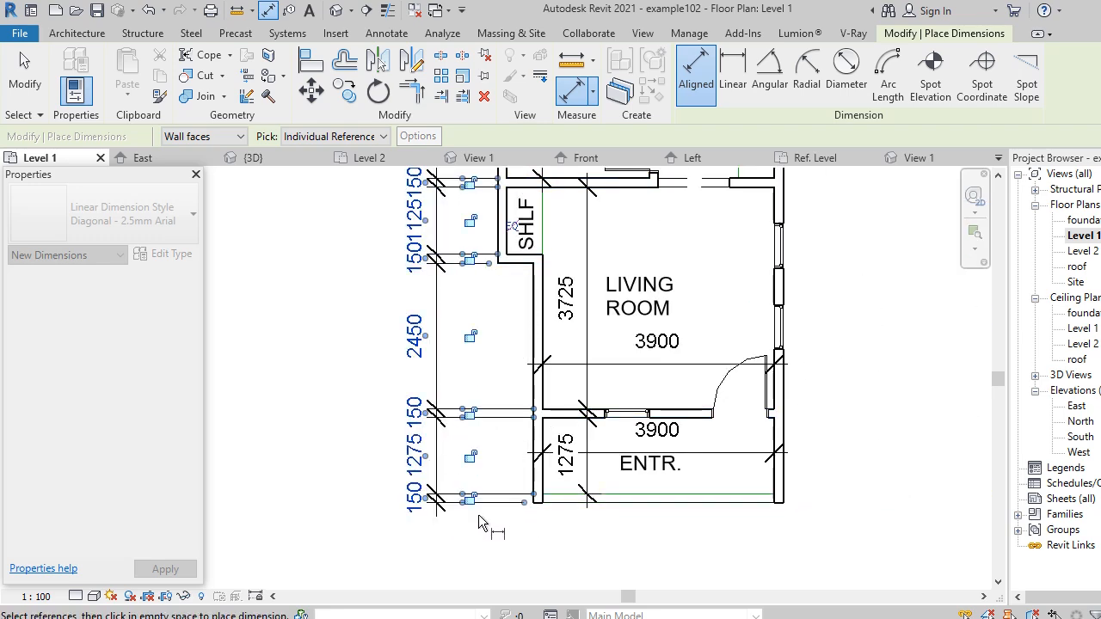
Dimension the building's overall depth between the side wall's end faces at the balcony and entrance, placing it outside the chained dimension.
{"action": "scroll", "coordinate": [540, 344], "scroll_direction": "down", "scroll_amount": 4}
{"action": "scroll", "coordinate": [588, 357], "scroll_direction": "up", "scroll_amount": 5}
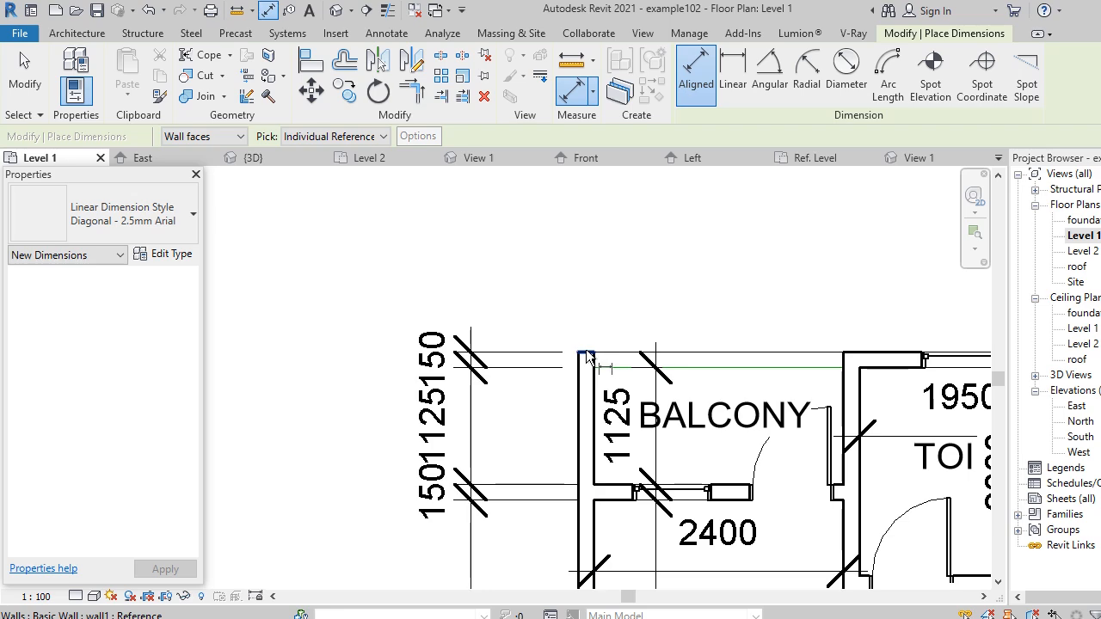
{"action": "scroll", "coordinate": [581, 320], "scroll_direction": "down", "scroll_amount": 5}
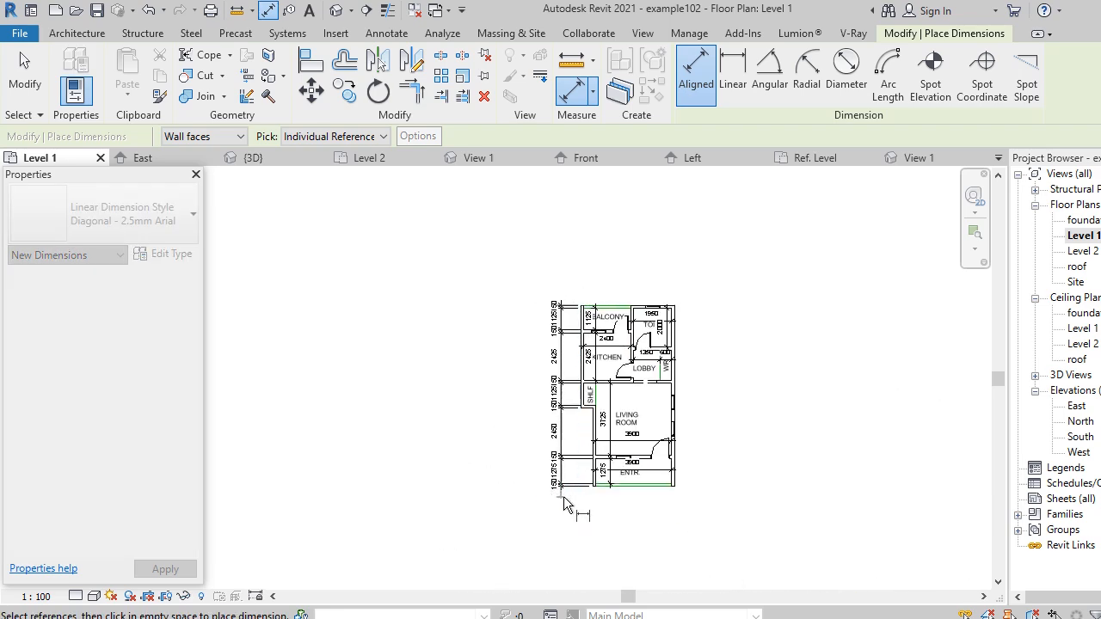
{"action": "scroll", "coordinate": [564, 505], "scroll_direction": "up", "scroll_amount": 8}
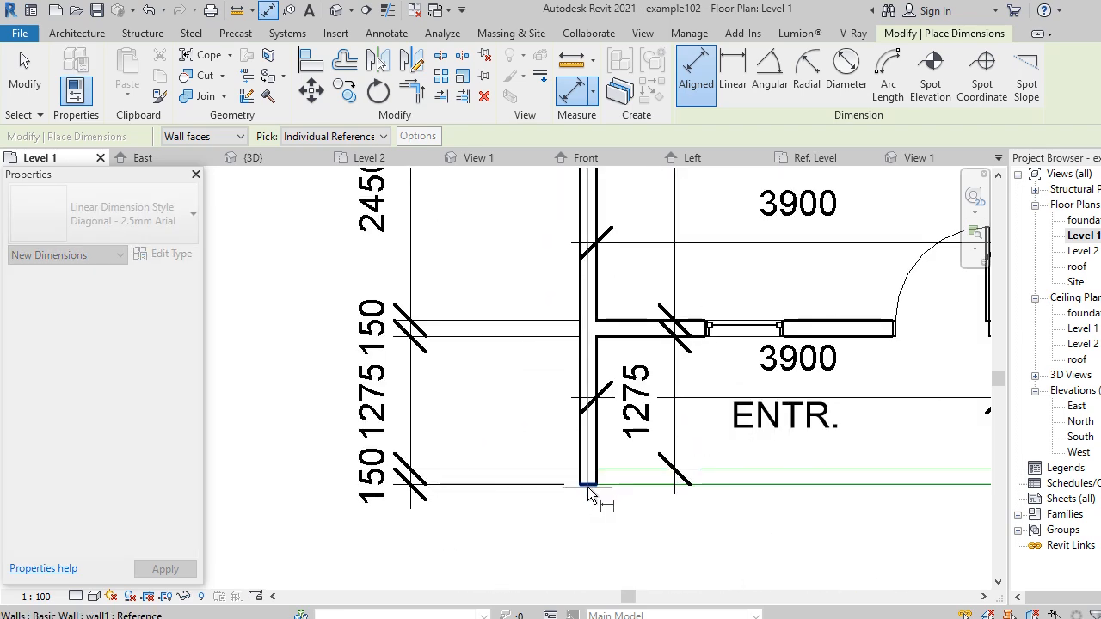
{"action": "scroll", "coordinate": [587, 486], "scroll_direction": "down", "scroll_amount": 4}
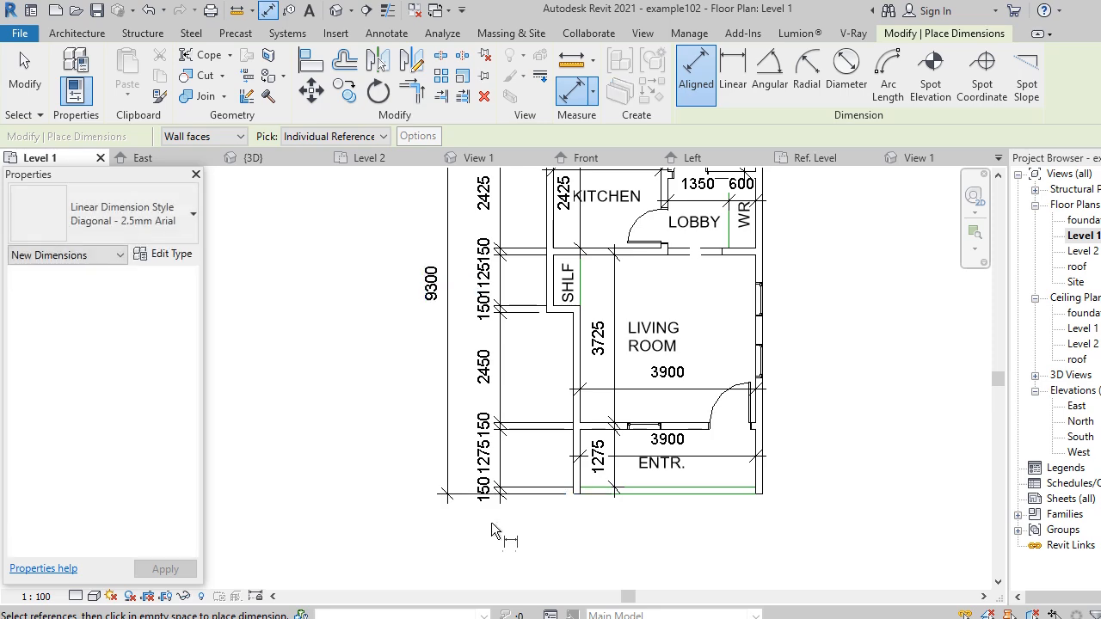
Start a chained width dimension at the balcony end, referencing both faces of the balcony's side wall and of the wall between BALCONY and TOI.
{"action": "scroll", "coordinate": [493, 524], "scroll_direction": "down", "scroll_amount": 2}
{"action": "scroll", "coordinate": [561, 220], "scroll_direction": "up", "scroll_amount": 5}
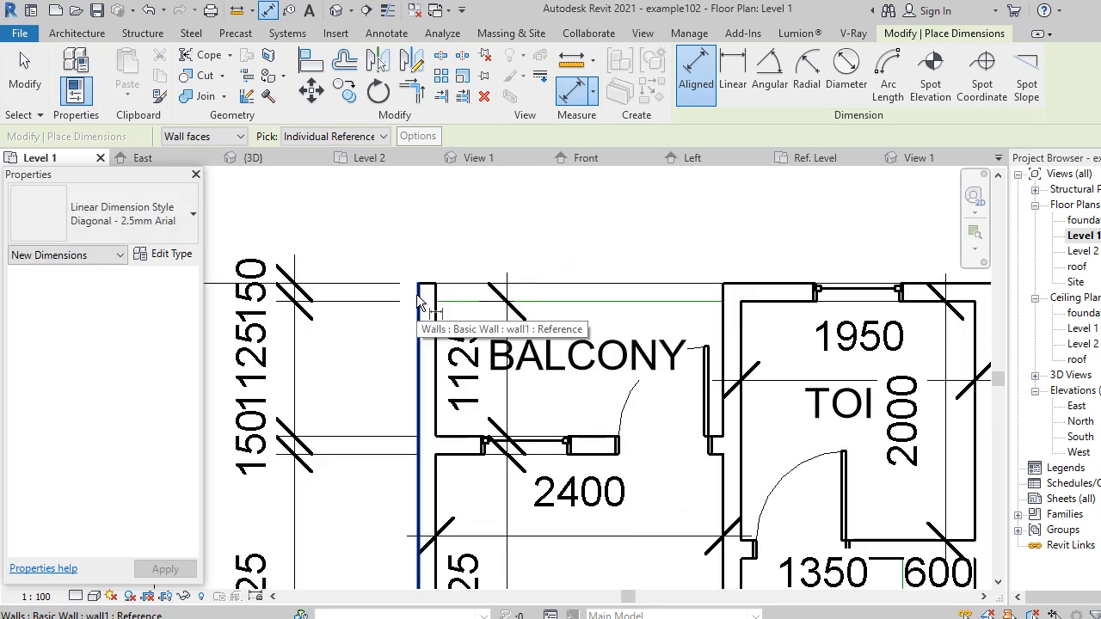
{"action": "left_click", "coordinate": [420, 303]}
{"action": "left_click", "coordinate": [437, 305]}
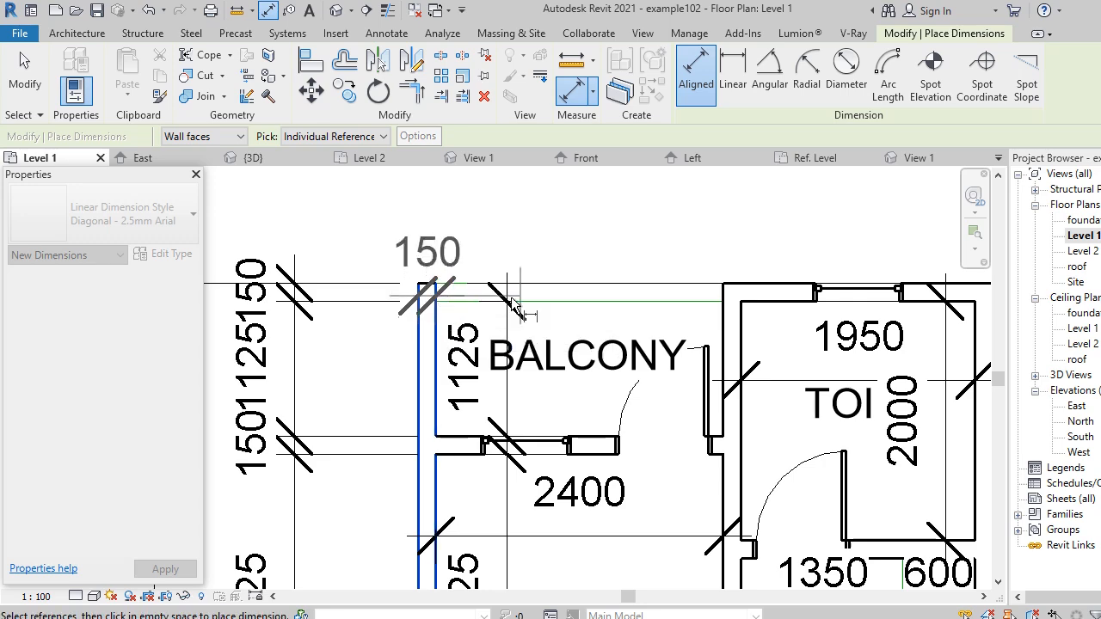
{"action": "left_click", "coordinate": [723, 317]}
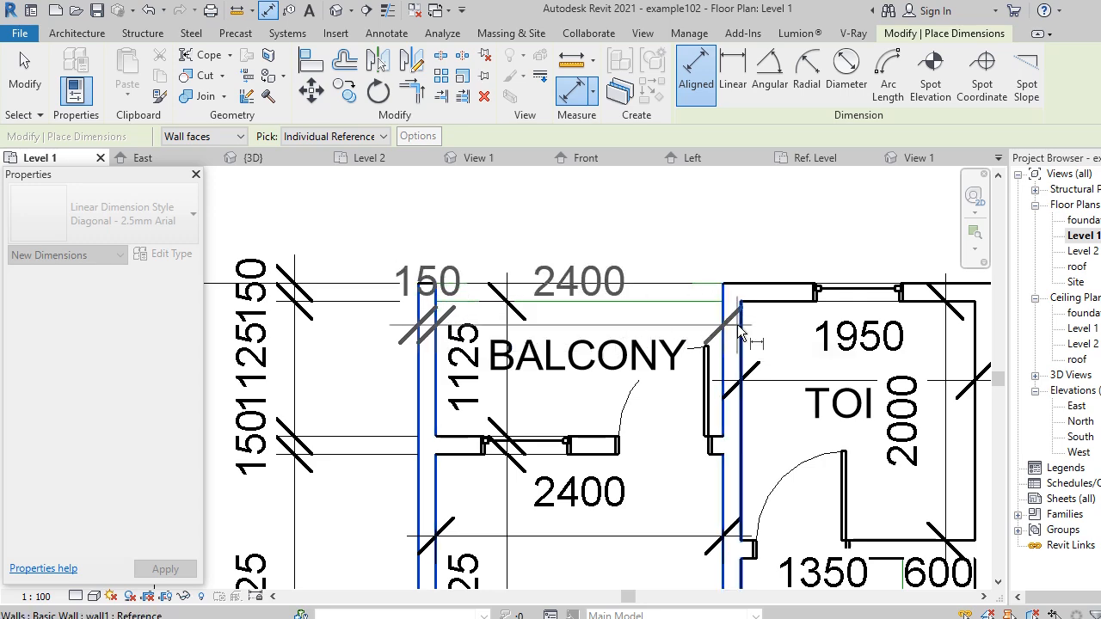
{"action": "left_click", "coordinate": [742, 321]}
{"action": "scroll", "coordinate": [520, 261], "scroll_direction": "down", "scroll_amount": 1}
{"action": "scroll", "coordinate": [520, 261], "scroll_direction": "down", "scroll_amount": 1}
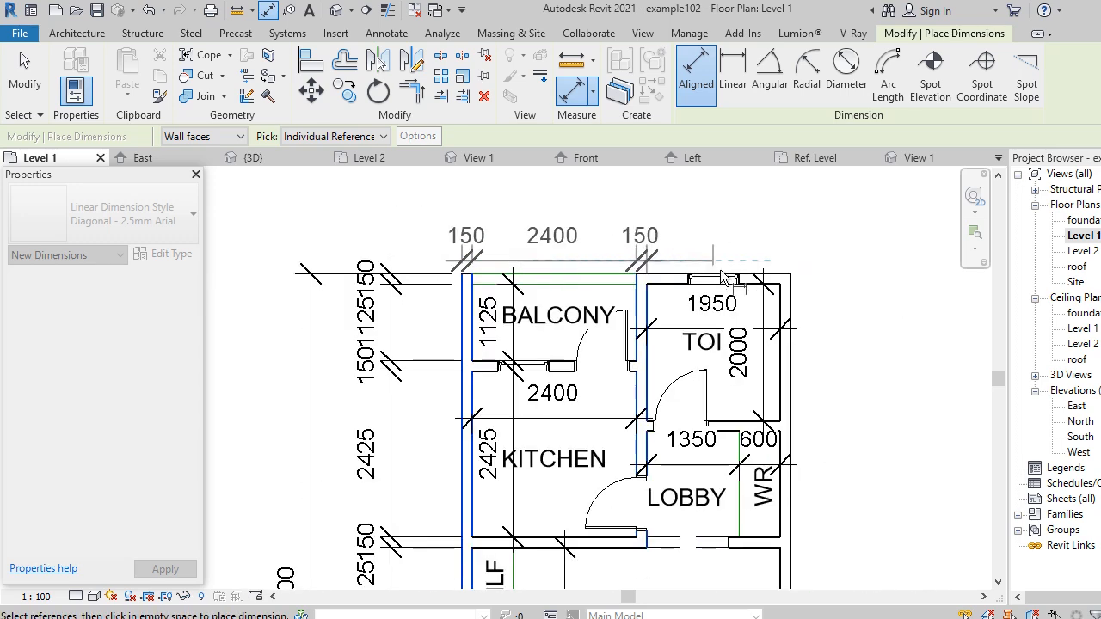
Continue the chain through both faces of the TOI's exterior side wall, place it outside the balcony end, and finish dimensioning.
{"action": "scroll", "coordinate": [783, 302], "scroll_direction": "up", "scroll_amount": 4}
{"action": "left_click", "coordinate": [780, 308]}
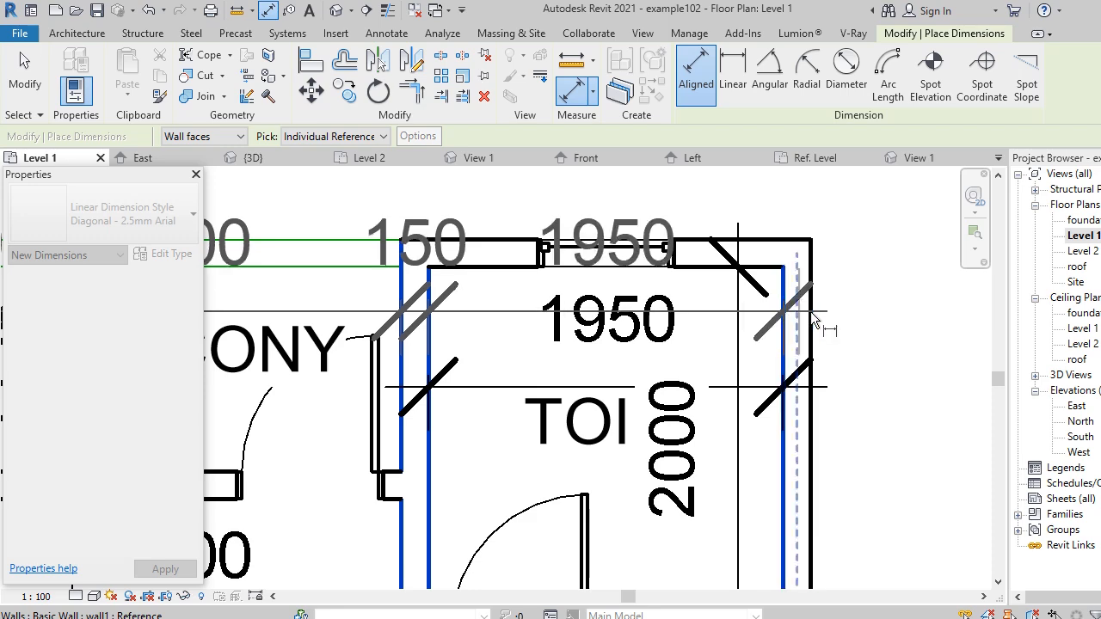
{"action": "left_click", "coordinate": [810, 311]}
{"action": "scroll", "coordinate": [810, 312], "scroll_direction": "down", "scroll_amount": 2}
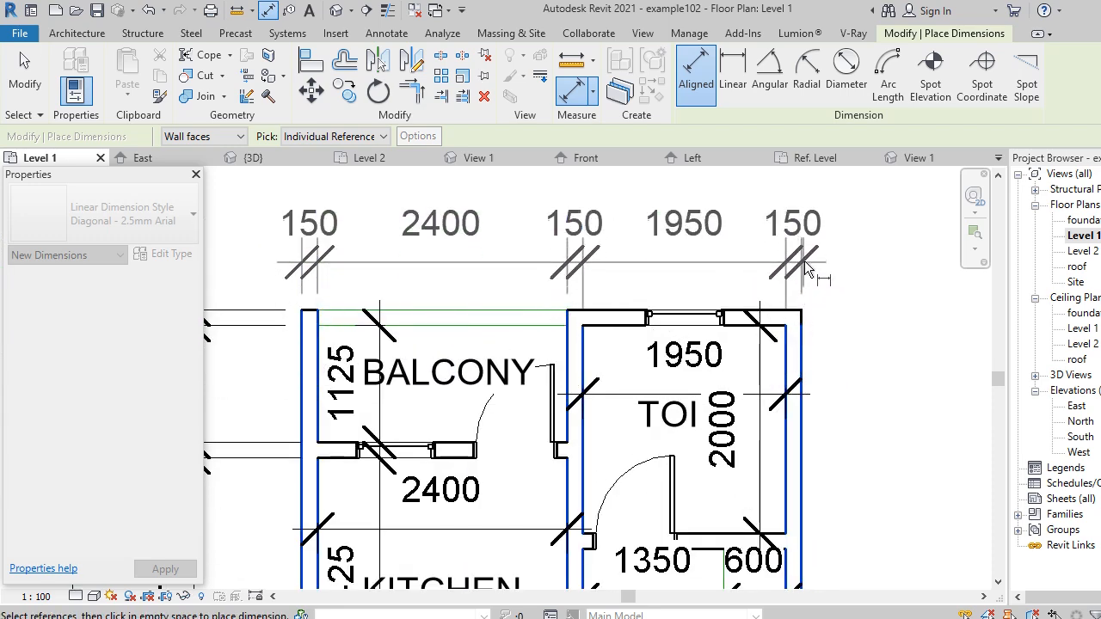
{"action": "left_click", "coordinate": [810, 242]}
{"action": "scroll", "coordinate": [404, 478], "scroll_direction": "down", "scroll_amount": 5}
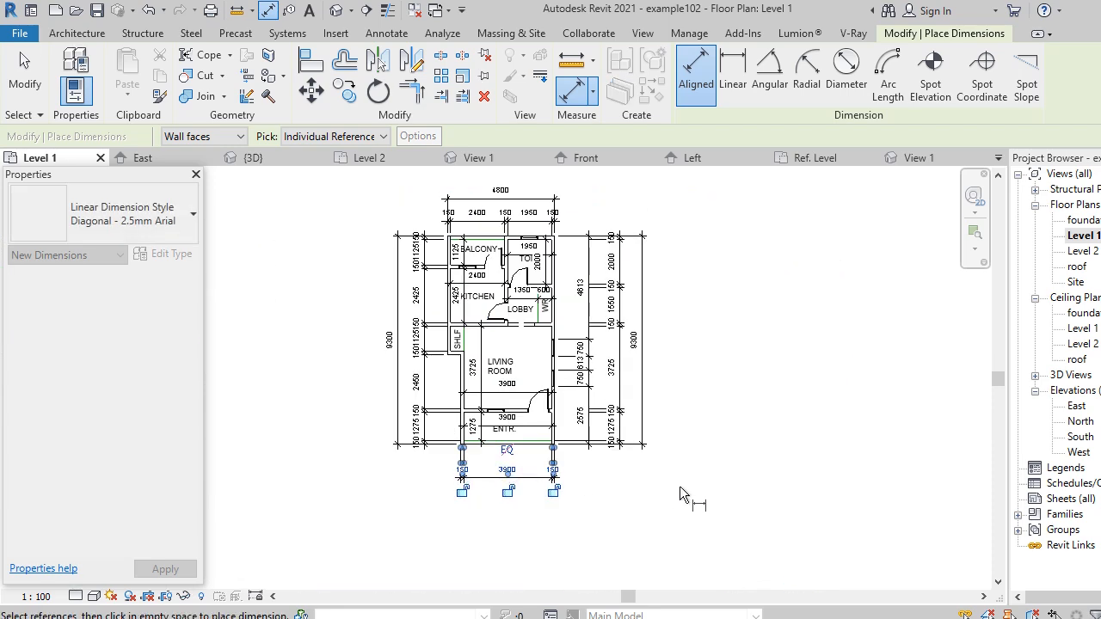
{"action": "scroll", "coordinate": [688, 486], "scroll_direction": "down", "scroll_amount": 3}
{"action": "scroll", "coordinate": [581, 421], "scroll_direction": "up", "scroll_amount": 3}
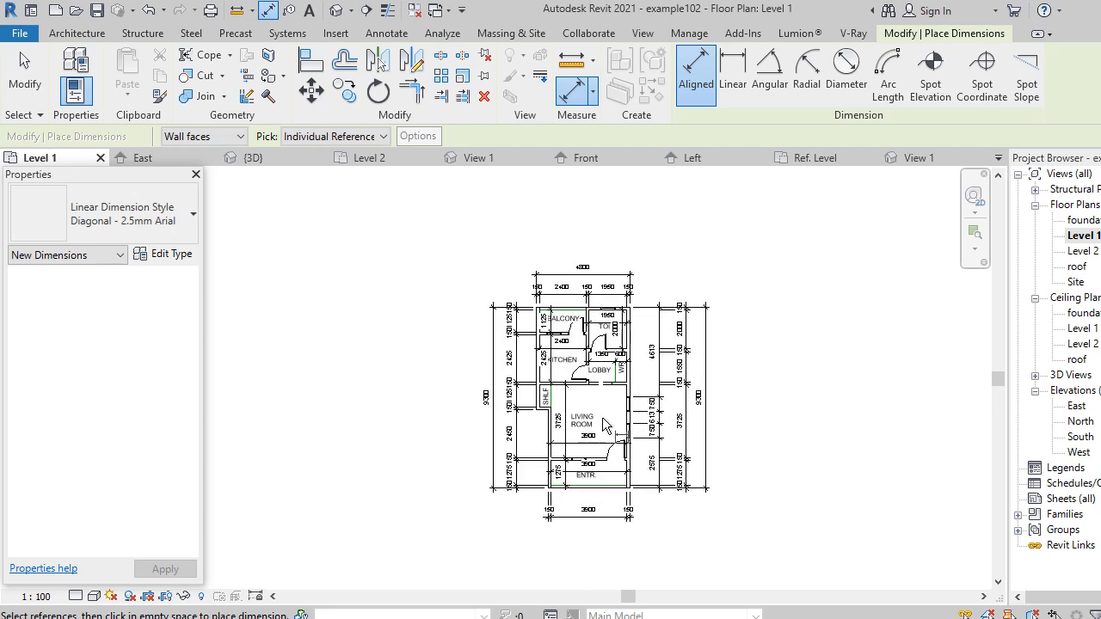
{"action": "key", "text": "Escape"}
{"action": "key", "text": "Escape"}
{"action": "scroll", "coordinate": [482, 396], "scroll_direction": "up", "scroll_amount": 2}
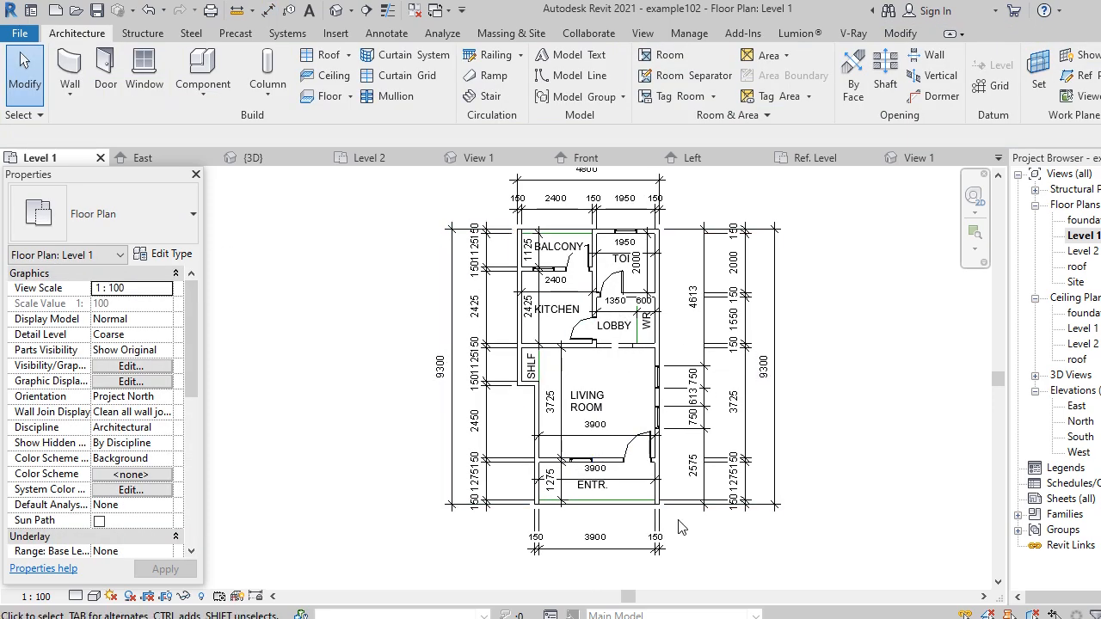
{"action": "scroll", "coordinate": [551, 503], "scroll_direction": "down", "scroll_amount": 2}
{"action": "scroll", "coordinate": [606, 361], "scroll_direction": "up", "scroll_amount": 2}
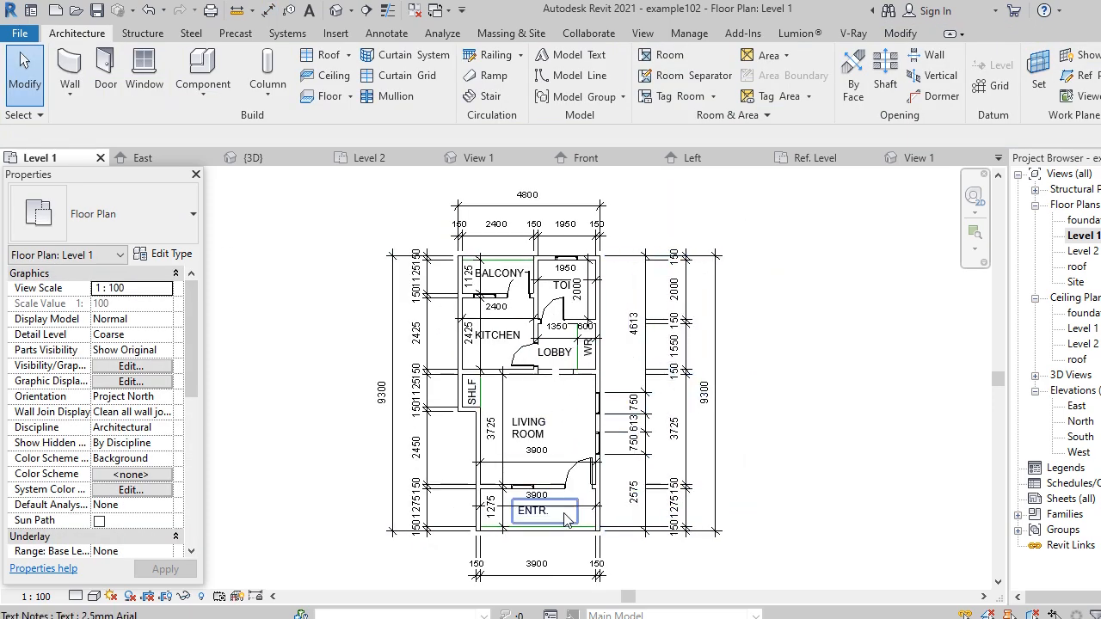
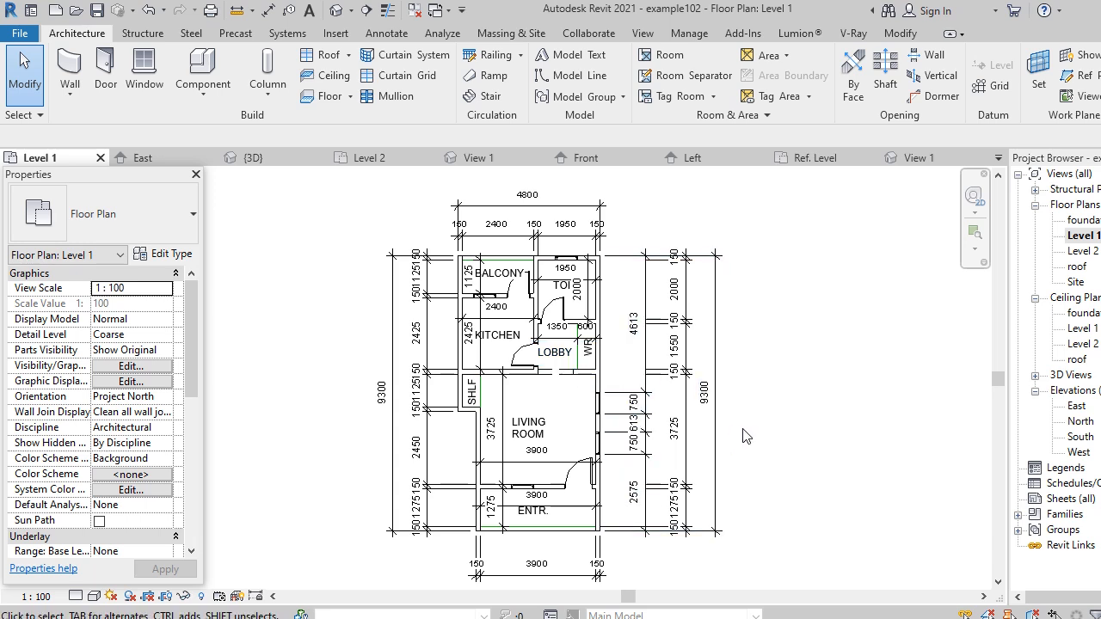
Duplicate the Level 1 floor plan view without its detailing and rename the copy Level 1 presentation.
{"action": "right_click", "coordinate": [1081, 237]}
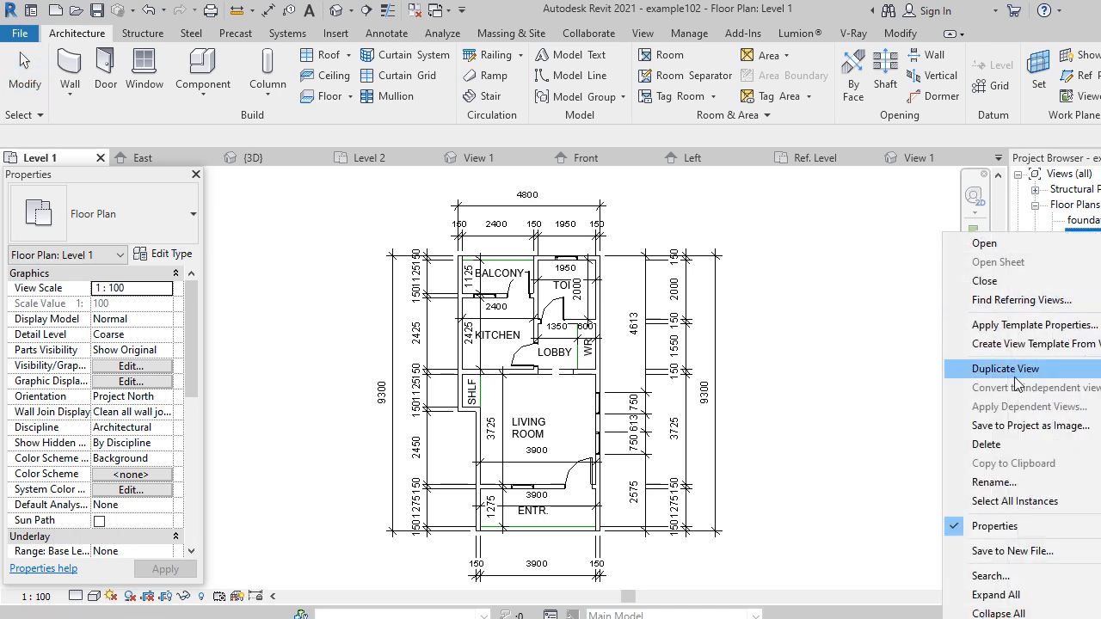
{"action": "mouse_move", "coordinate": [1020, 378]}
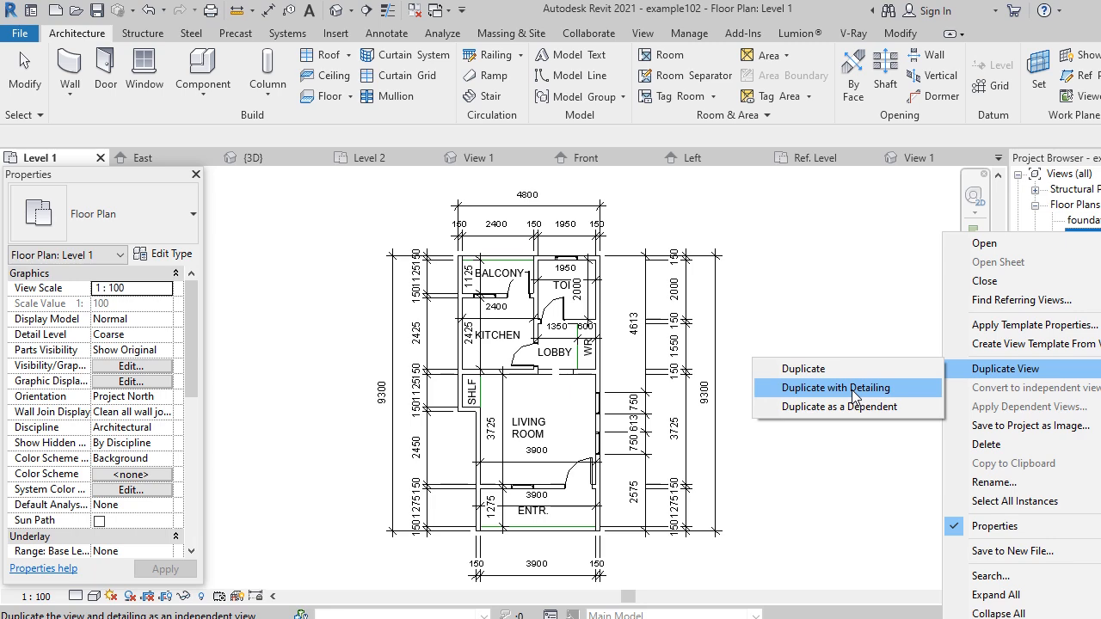
{"action": "left_click", "coordinate": [804, 370]}
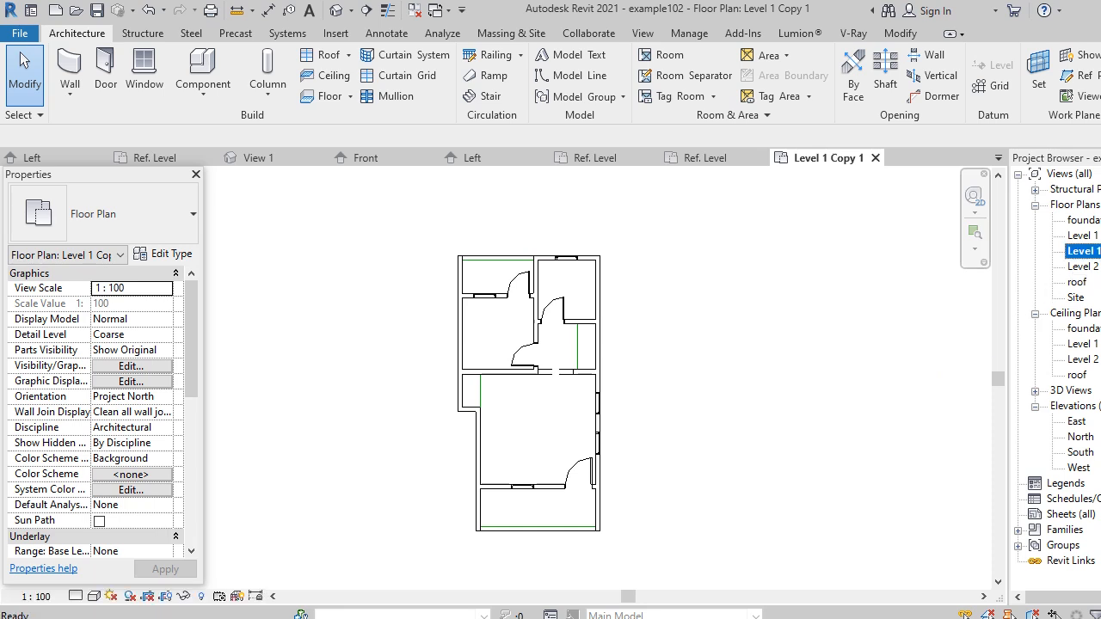
{"action": "right_click", "coordinate": [1082, 250]}
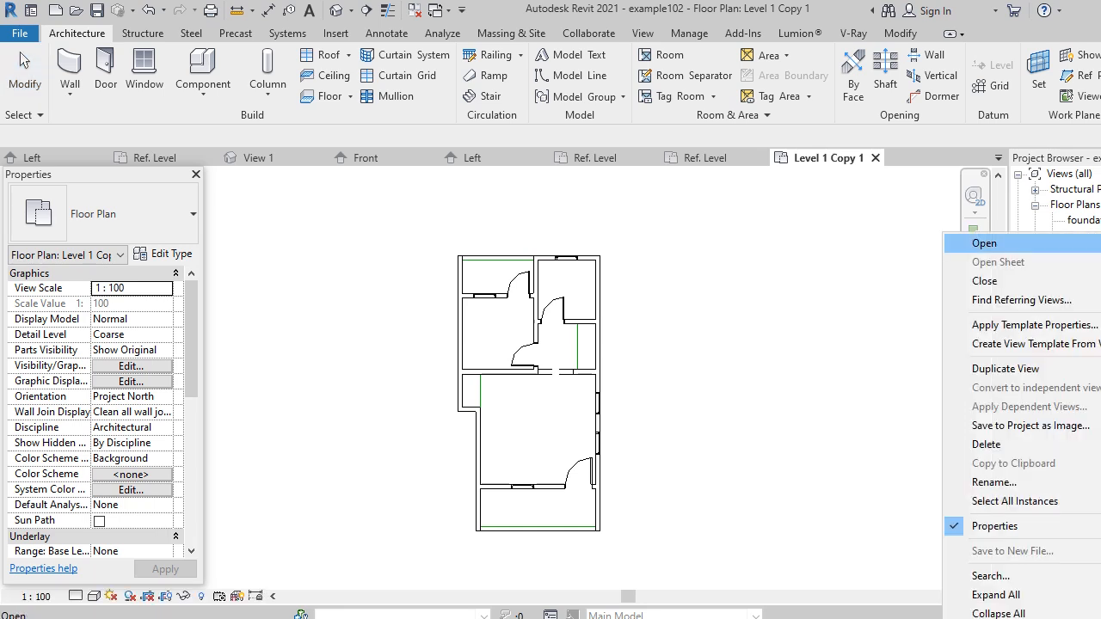
{"action": "left_click", "coordinate": [998, 482]}
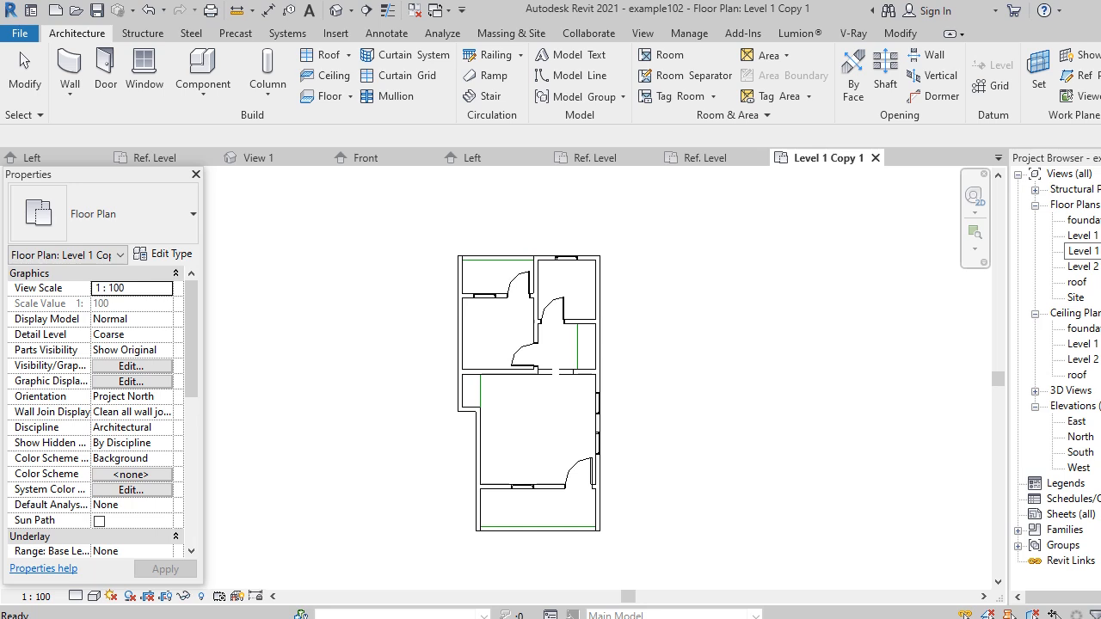
{"action": "key", "text": "Return"}
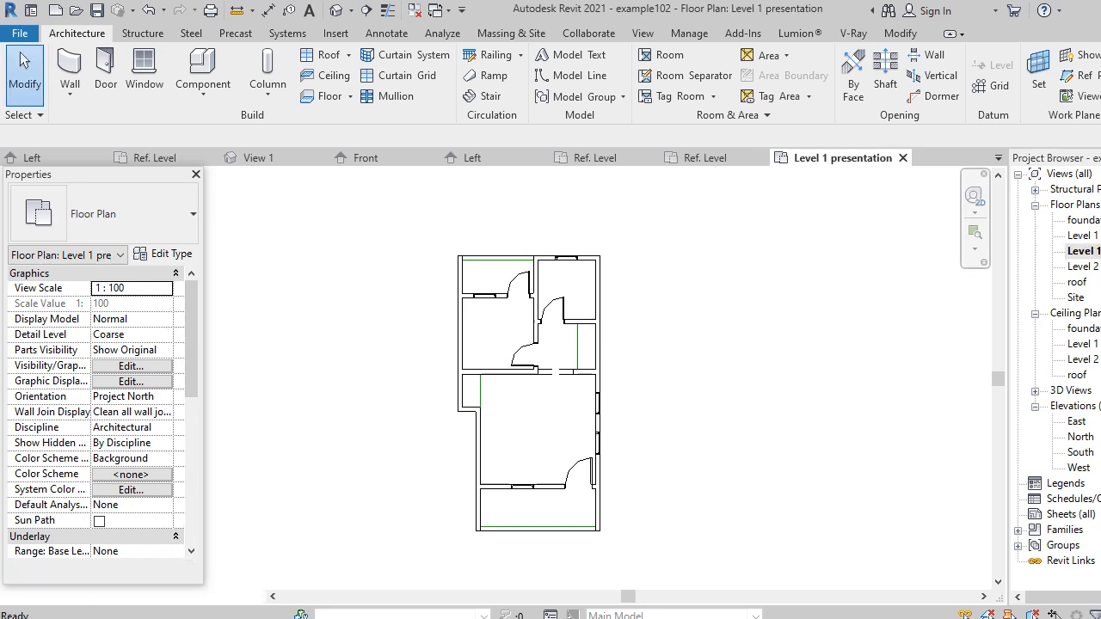
Create a view template named "presentation graphics" from the Level 1 presentation floor plan, keeping its view properties.
{"action": "right_click", "coordinate": [1081, 250]}
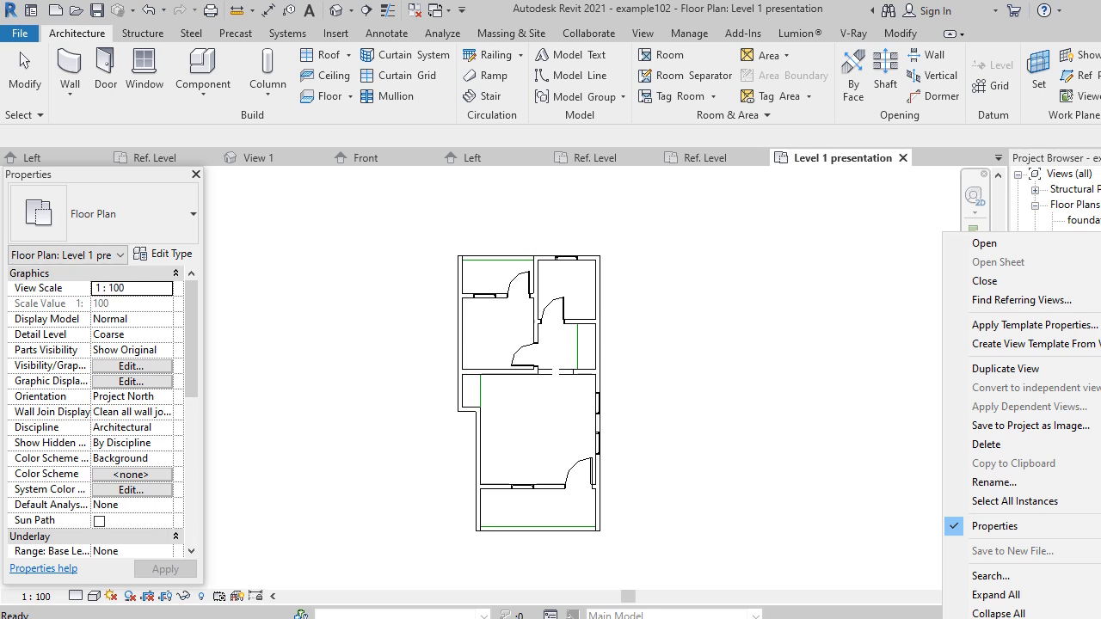
{"action": "left_click", "coordinate": [1073, 351]}
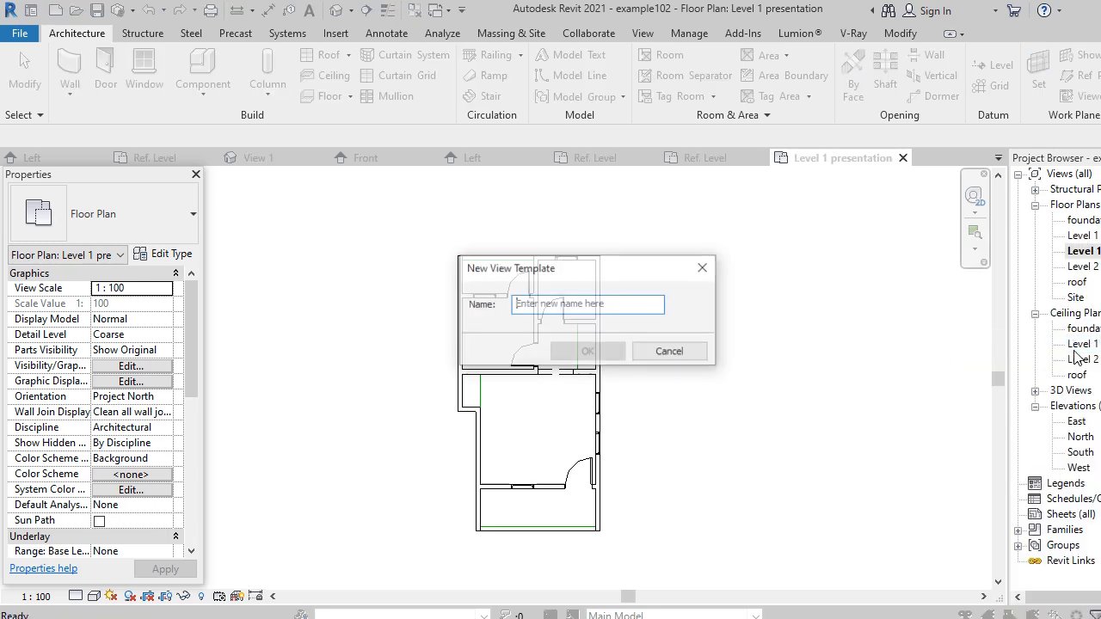
{"action": "left_click", "coordinate": [617, 308]}
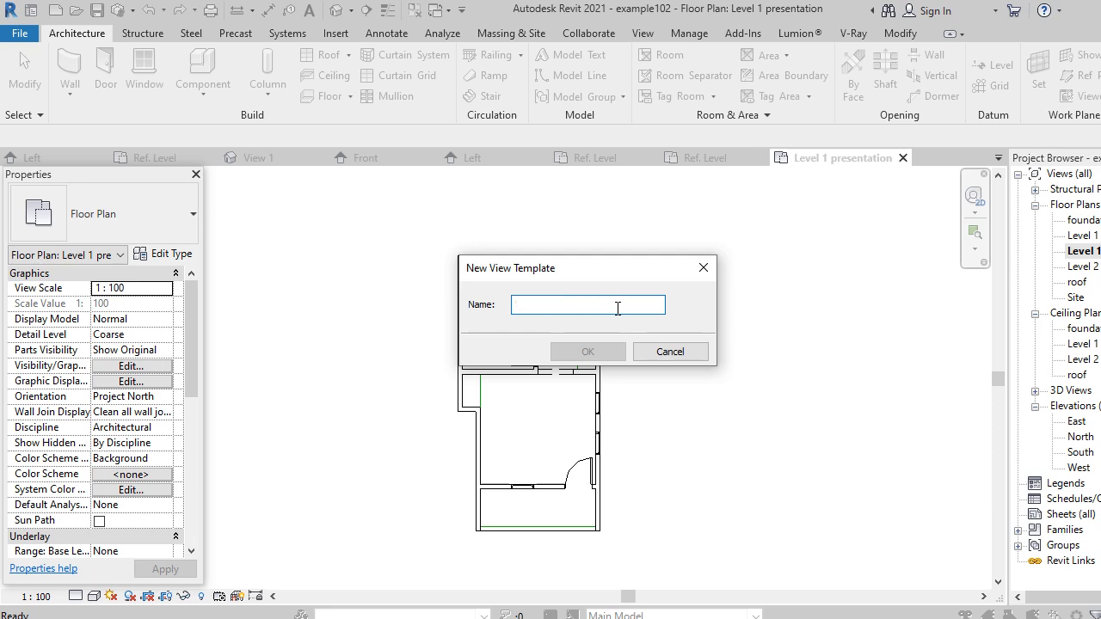
{"action": "type", "text": "presenta"}
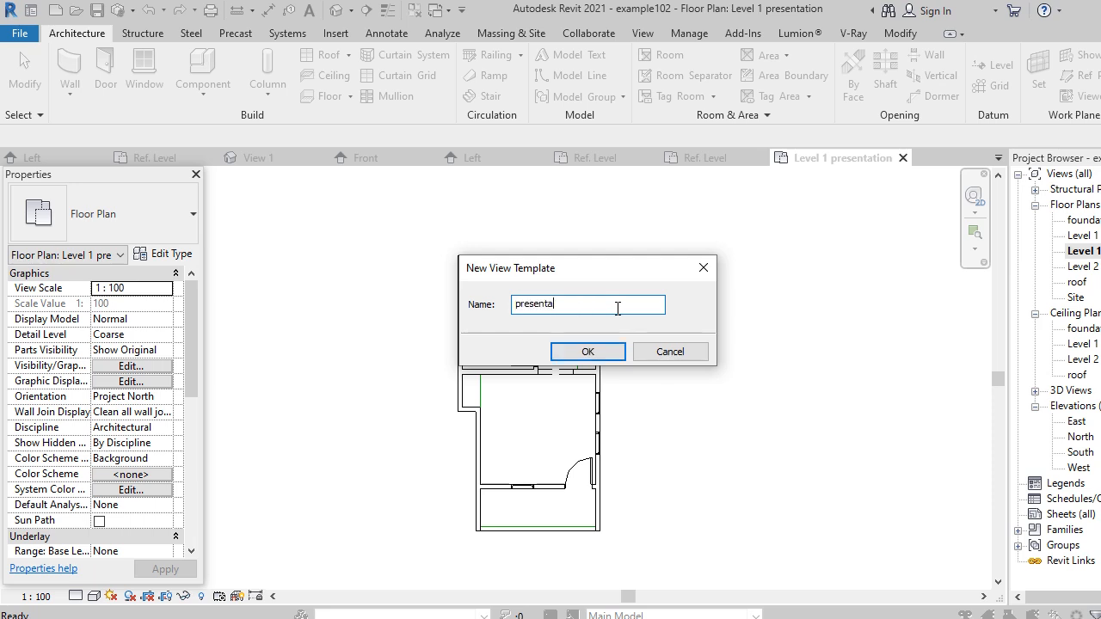
{"action": "type", "text": "tion graphics"}
{"action": "left_click", "coordinate": [588, 350]}
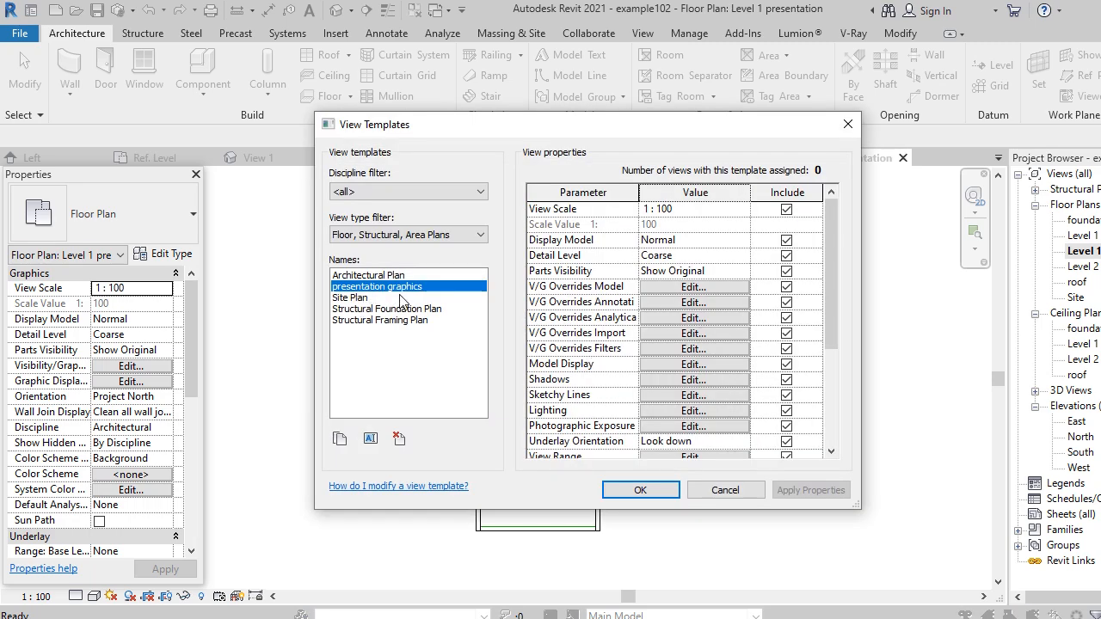
{"action": "left_click", "coordinate": [639, 490]}
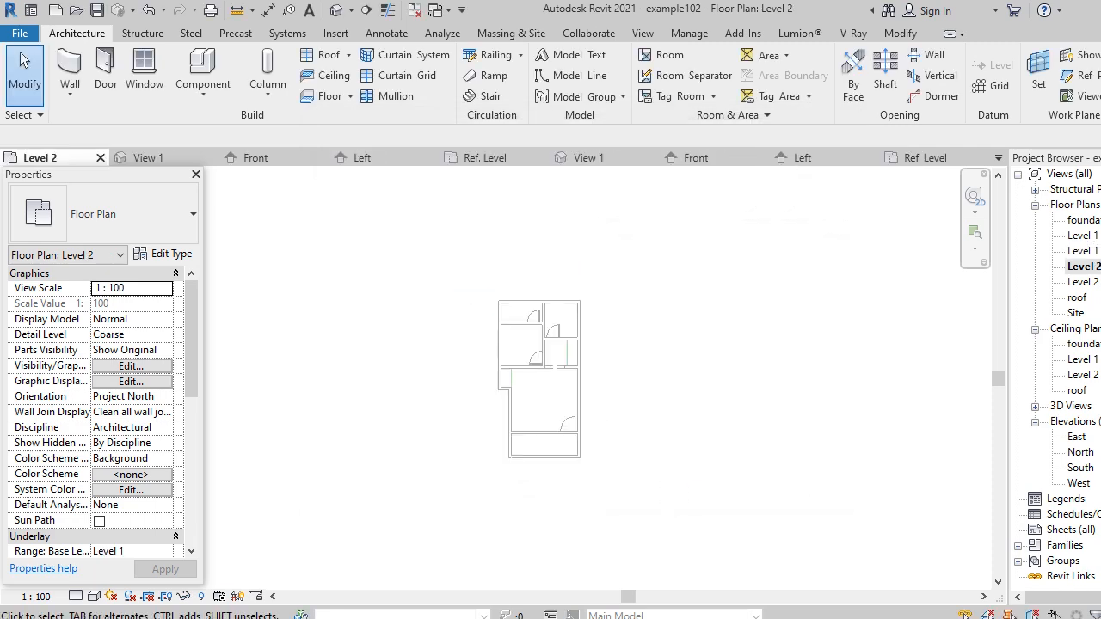
Return from the Level 2 plan to the Level 1 presentation floor plan.
{"action": "double_click", "coordinate": [1083, 236]}
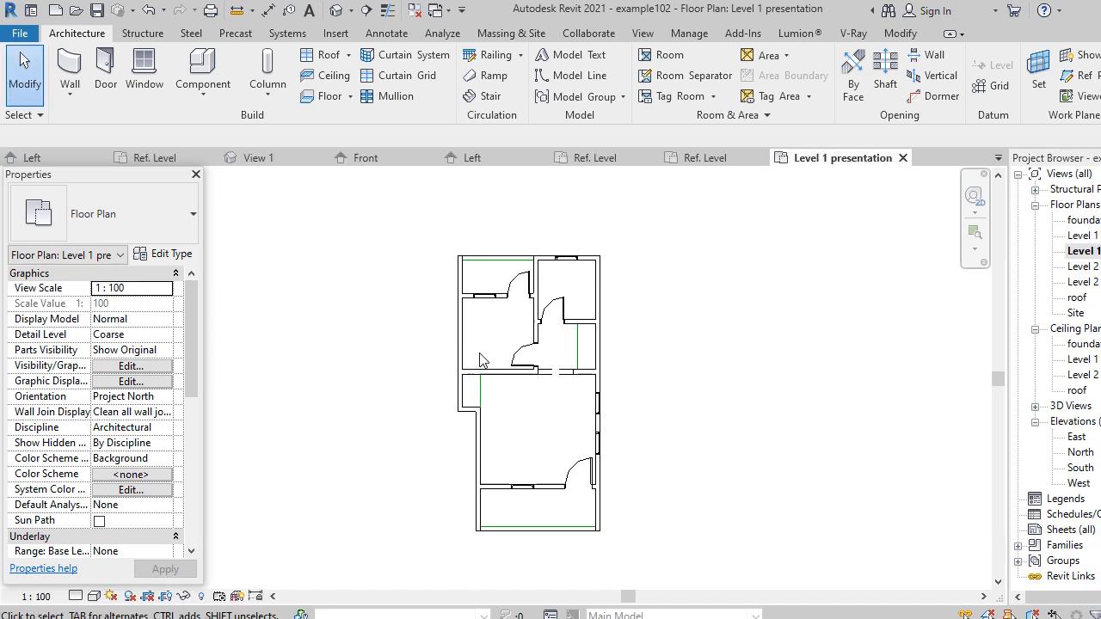
{"action": "double_click", "coordinate": [1094, 267]}
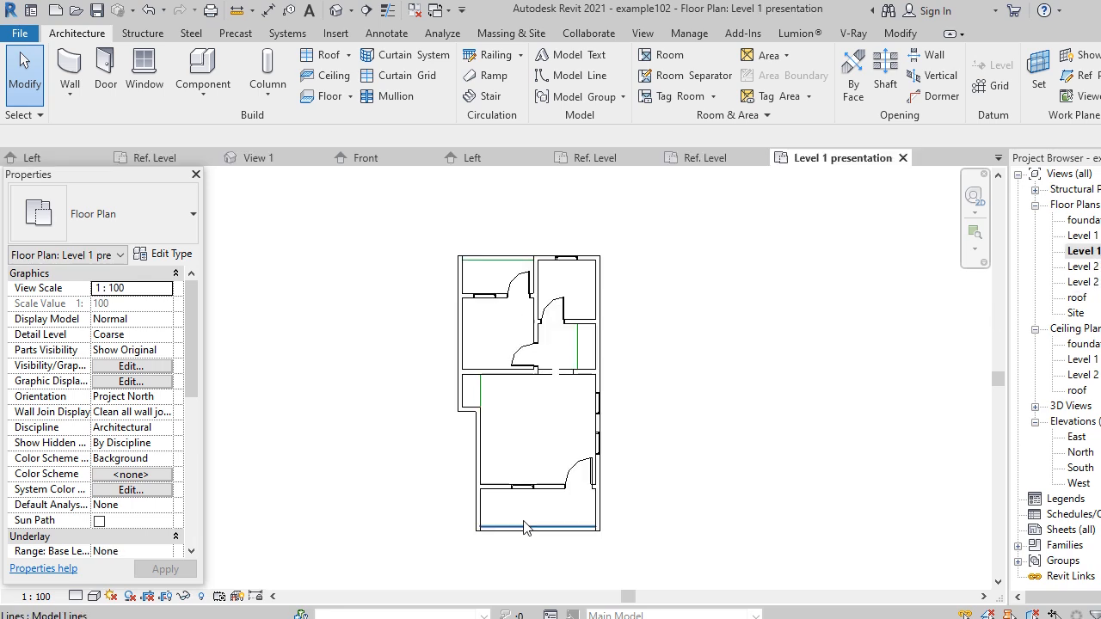
{"action": "scroll", "coordinate": [524, 518], "scroll_direction": "up", "scroll_amount": 2}
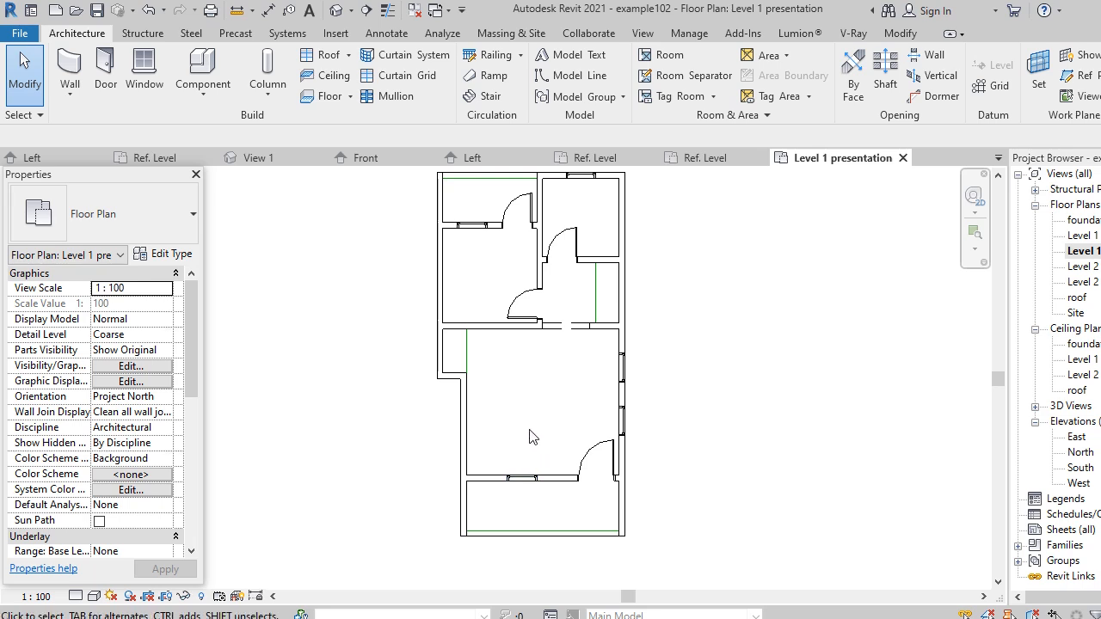
{"action": "scroll", "coordinate": [485, 448], "scroll_direction": "down", "scroll_amount": 1}
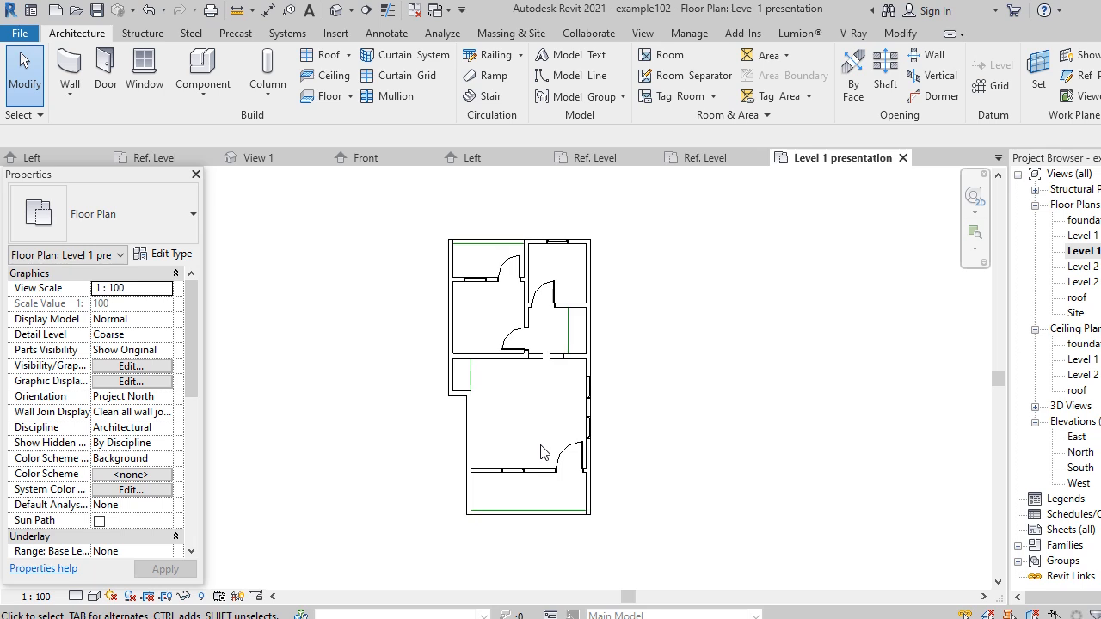
{"action": "scroll", "coordinate": [538, 444], "scroll_direction": "up", "scroll_amount": 1}
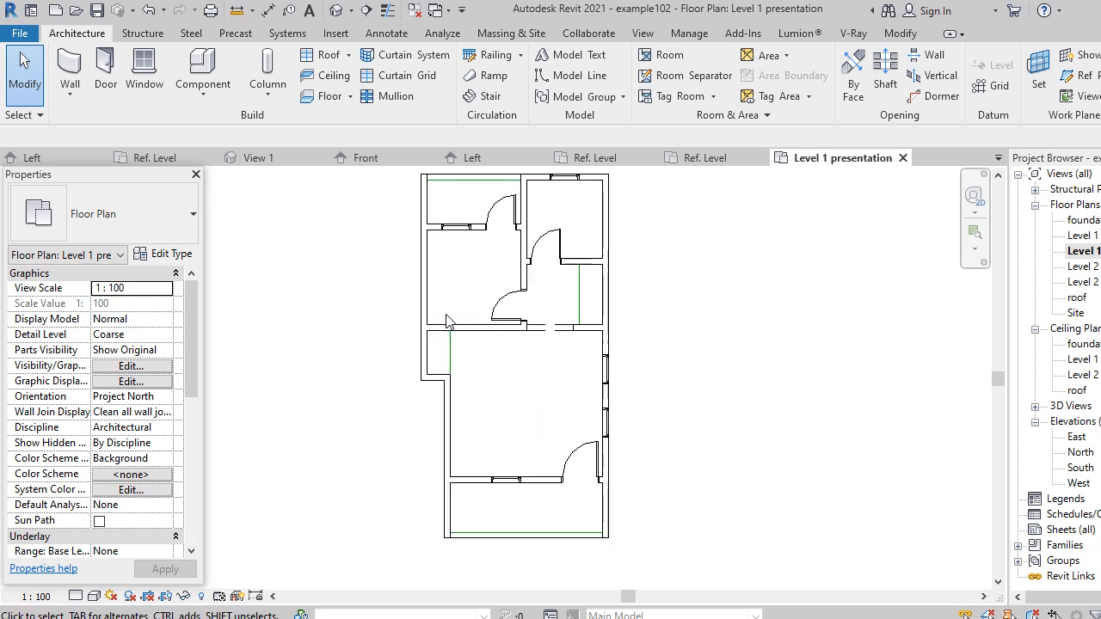
Start placing a component and browse the family library in list view to the Beds folder under Furniture.
{"action": "left_click", "coordinate": [203, 95]}
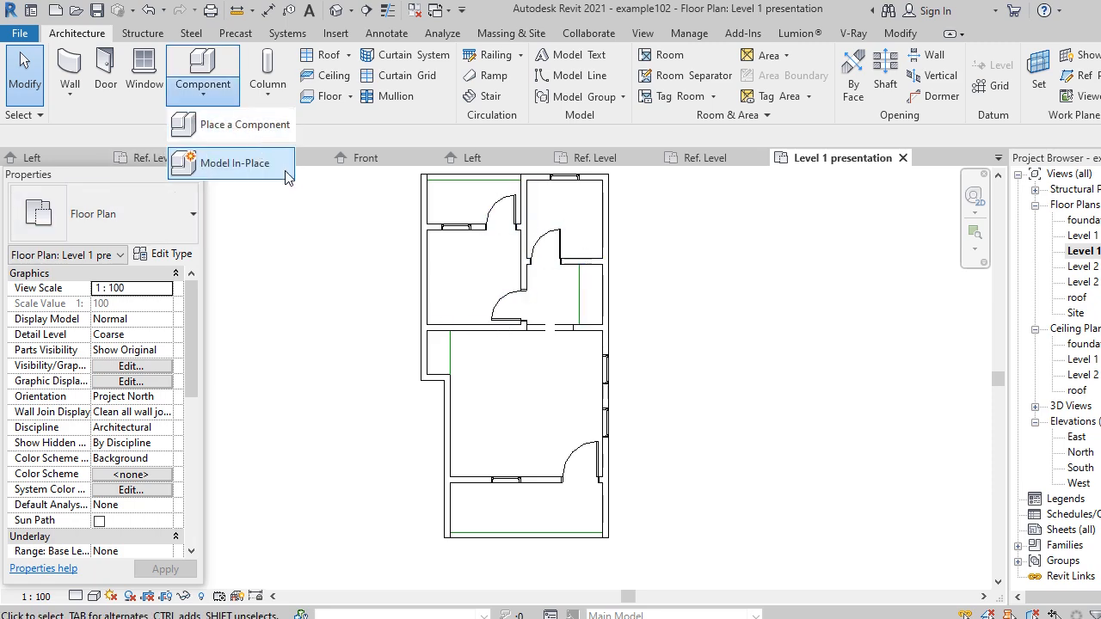
{"action": "left_click", "coordinate": [232, 126]}
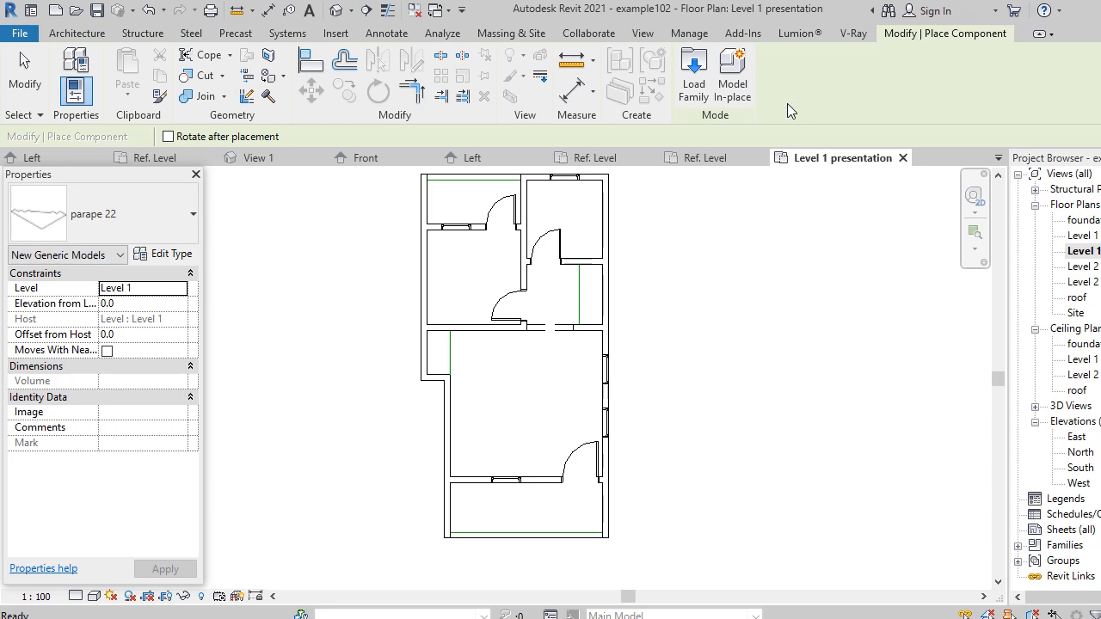
{"action": "left_click", "coordinate": [693, 78]}
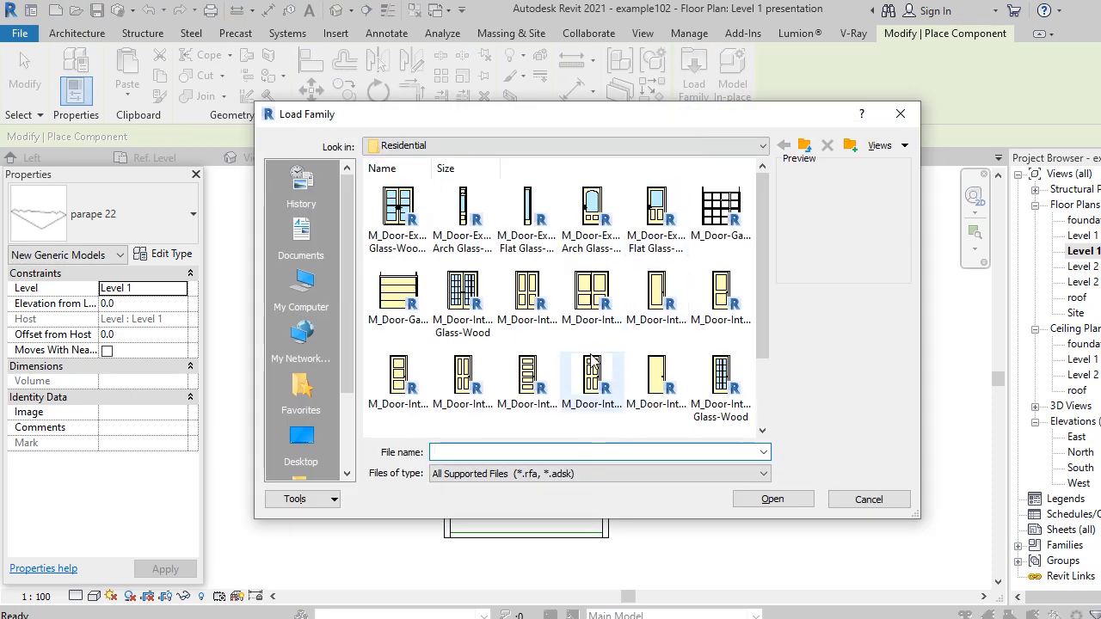
{"action": "left_click", "coordinate": [805, 146]}
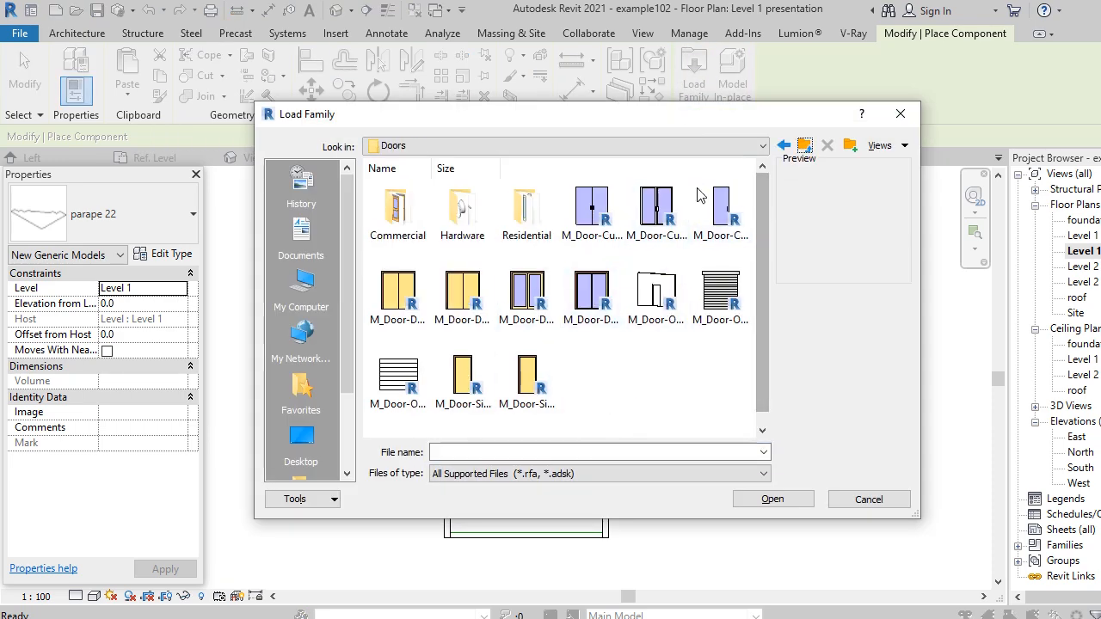
{"action": "left_click", "coordinate": [804, 146]}
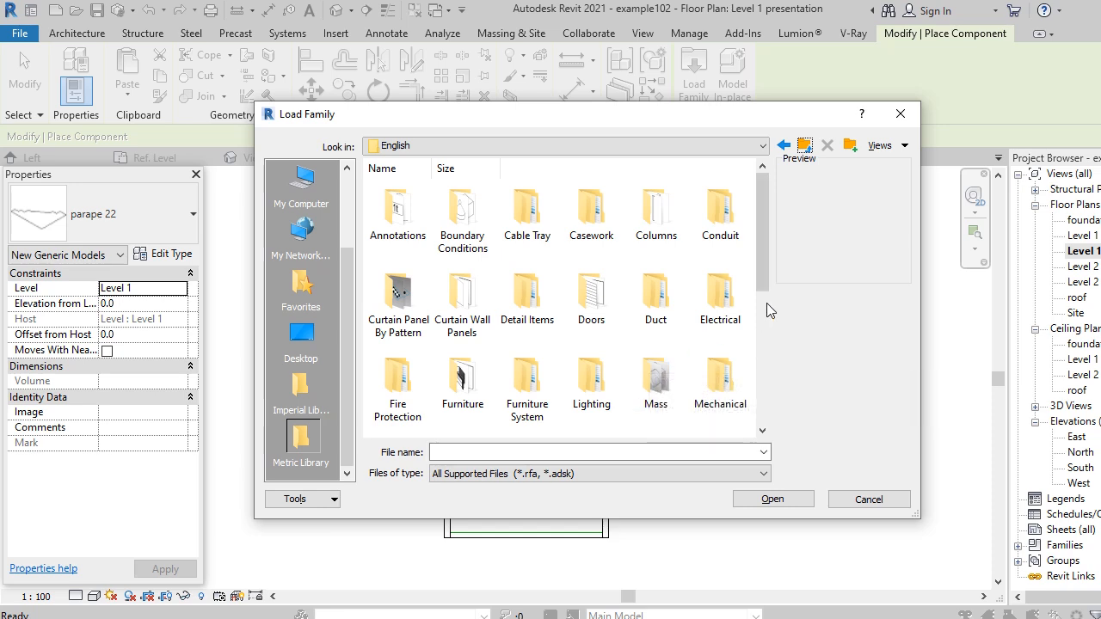
{"action": "left_click", "coordinate": [884, 145]}
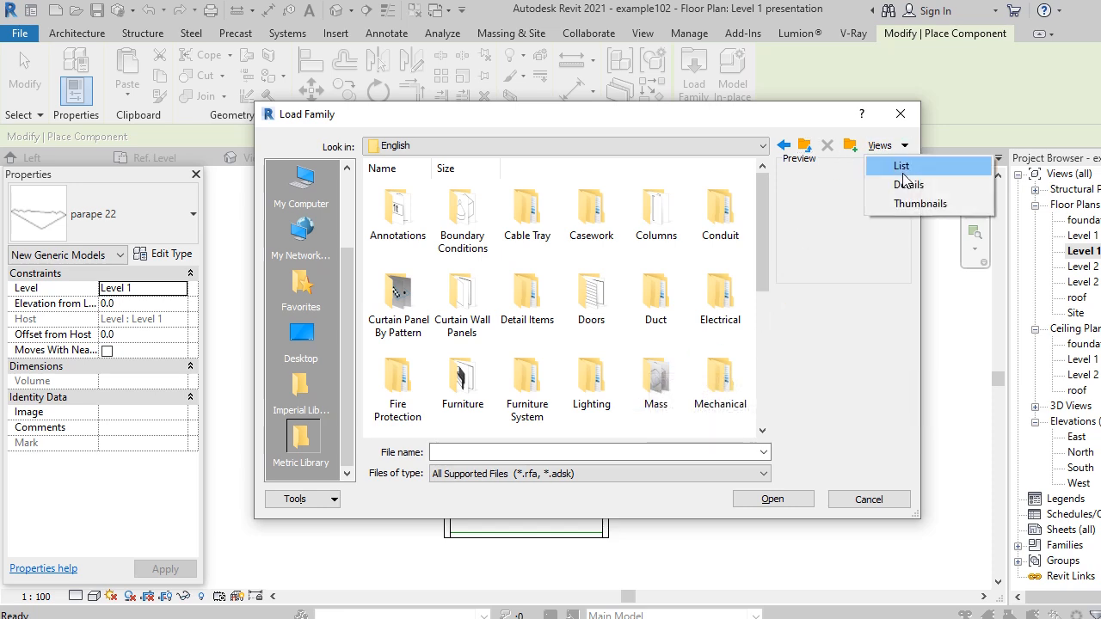
{"action": "left_click", "coordinate": [899, 166]}
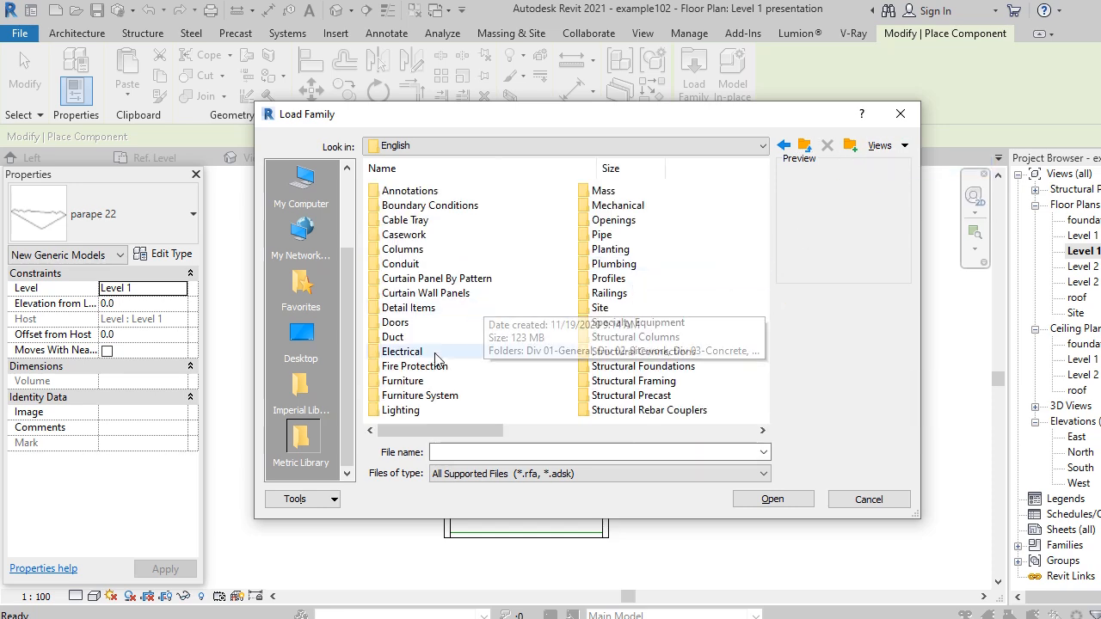
{"action": "double_click", "coordinate": [415, 384]}
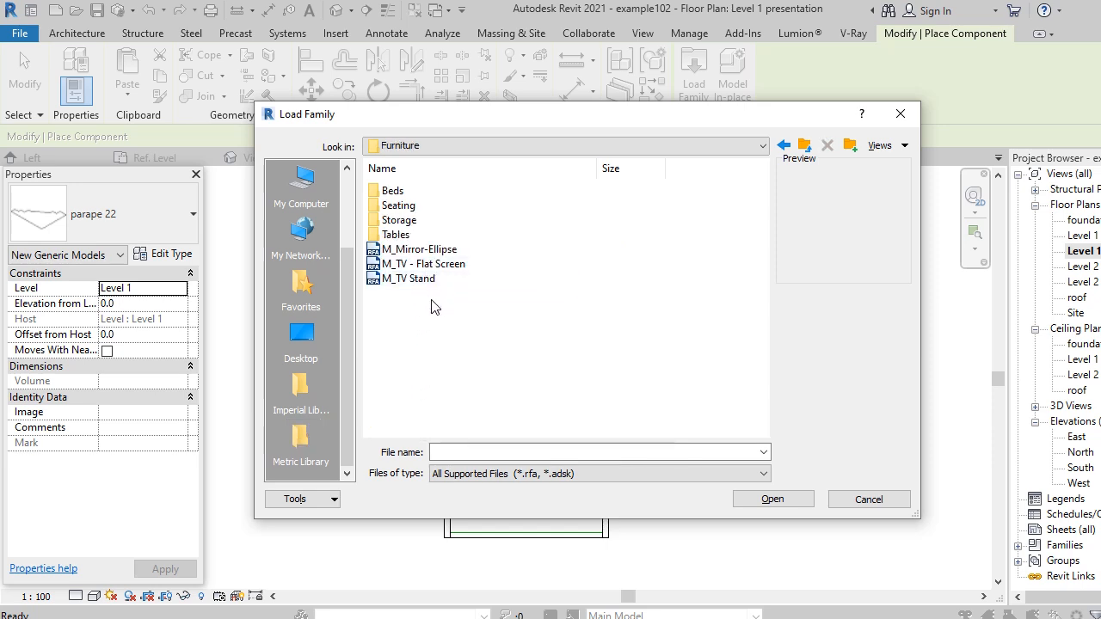
{"action": "left_click", "coordinate": [423, 280]}
{"action": "double_click", "coordinate": [394, 191]}
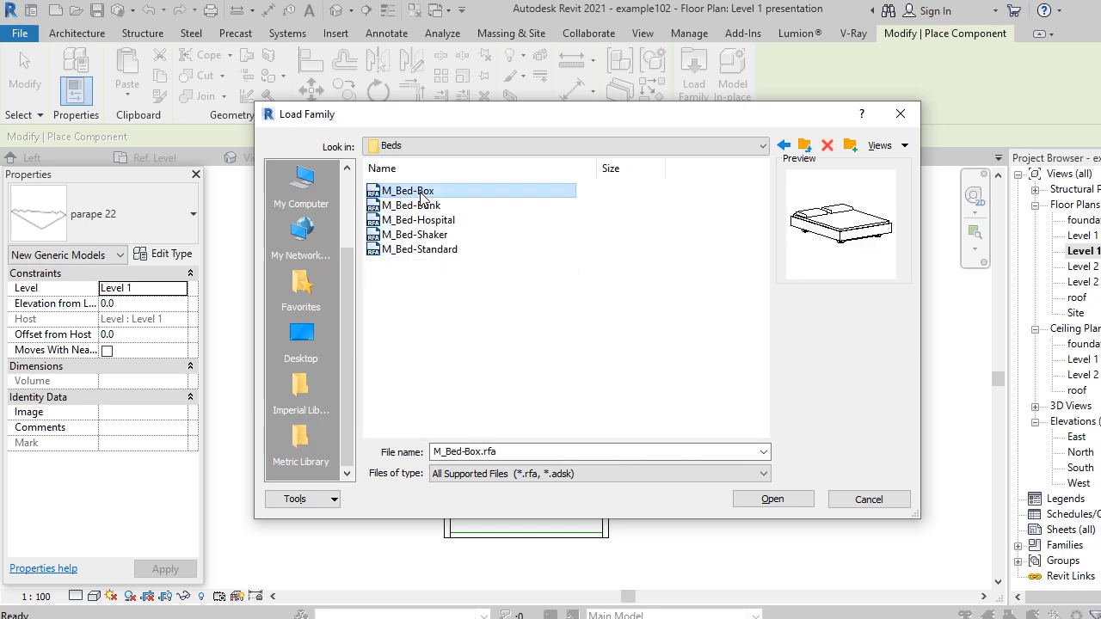
Show the bed families as thumbnails and load M_Bed-Standard into the project.
{"action": "left_click", "coordinate": [905, 145]}
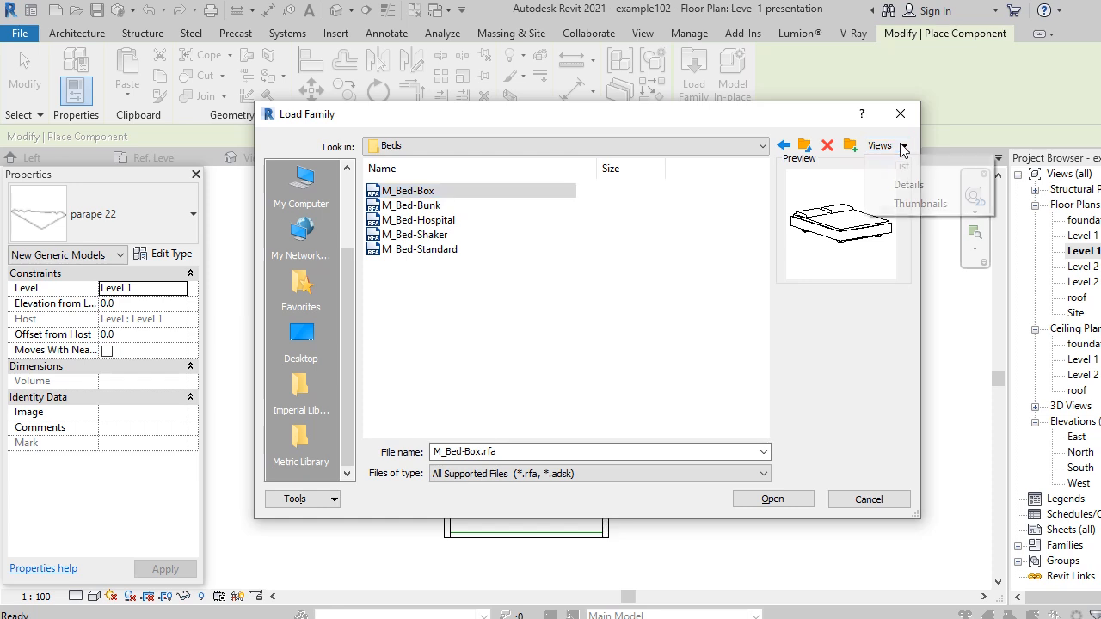
{"action": "left_click", "coordinate": [926, 202]}
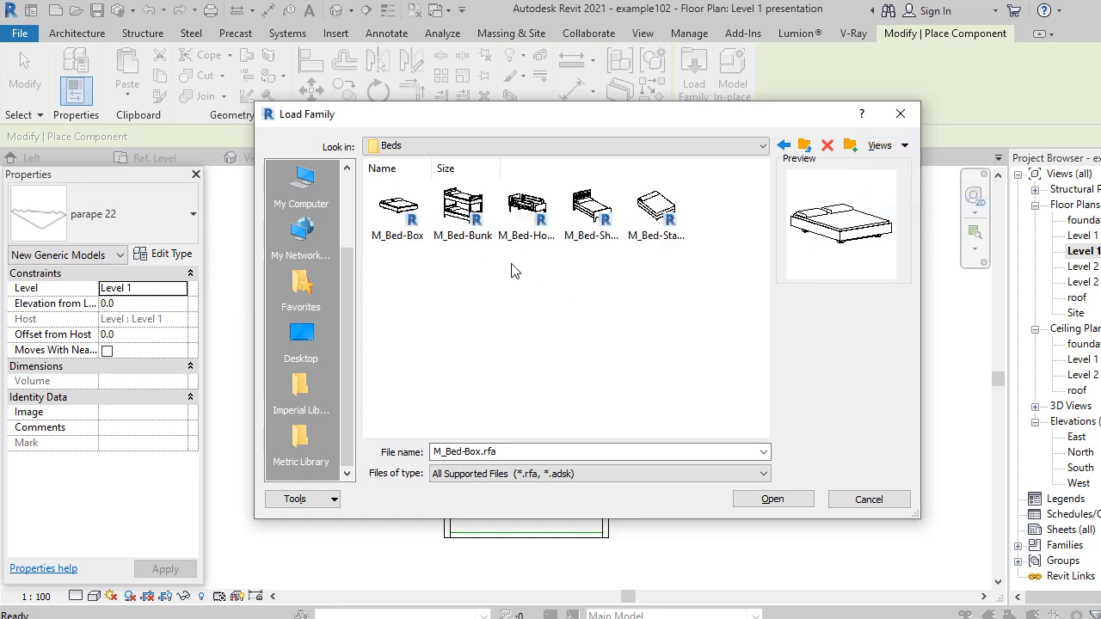
{"action": "left_click", "coordinate": [465, 211]}
{"action": "left_click", "coordinate": [658, 208]}
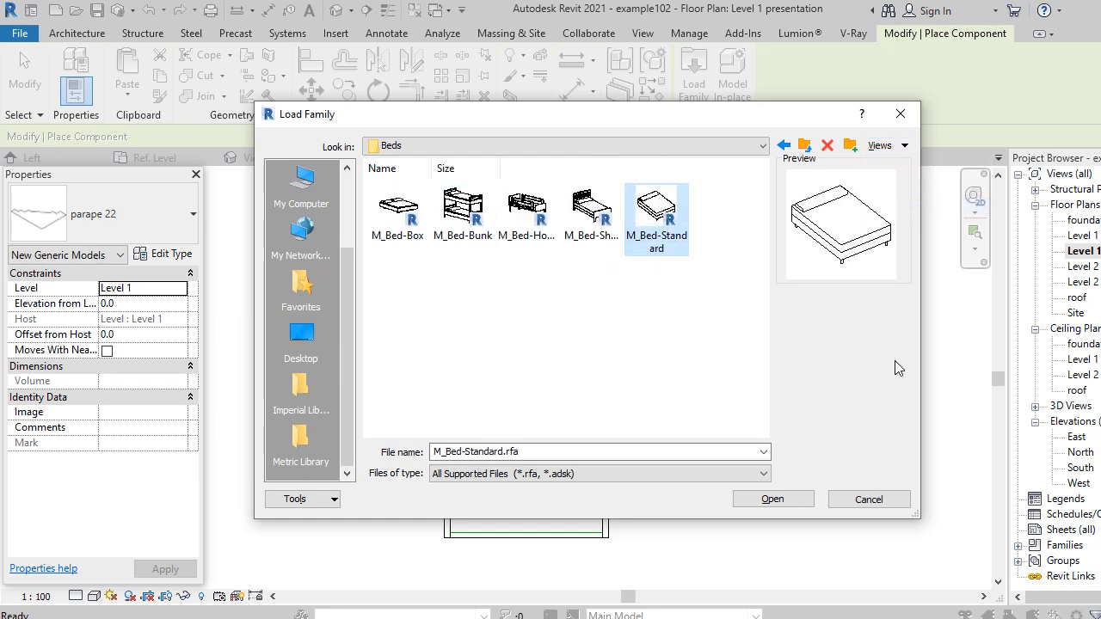
{"action": "left_click", "coordinate": [773, 499]}
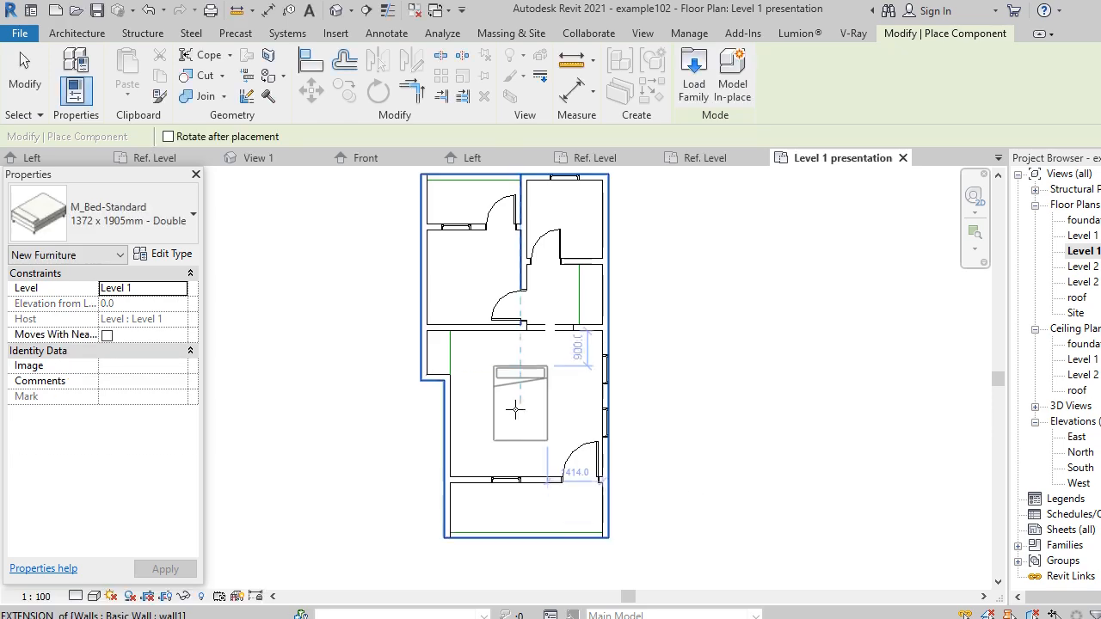
Place one 1372 x 1905mm - Double bed in the large room beside the balcony and finish placing components.
{"action": "left_click", "coordinate": [503, 426]}
{"action": "key", "text": "Escape"}
{"action": "key", "text": "Escape"}
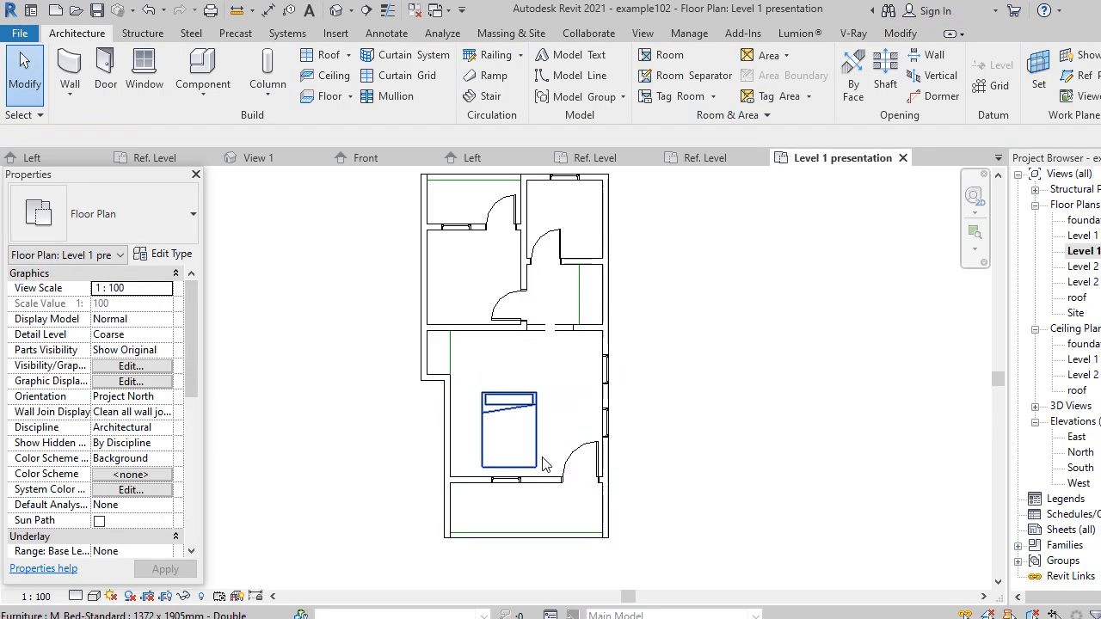
Rotate the double bed about its center so its head faces the balcony wall.
{"action": "left_click", "coordinate": [534, 463]}
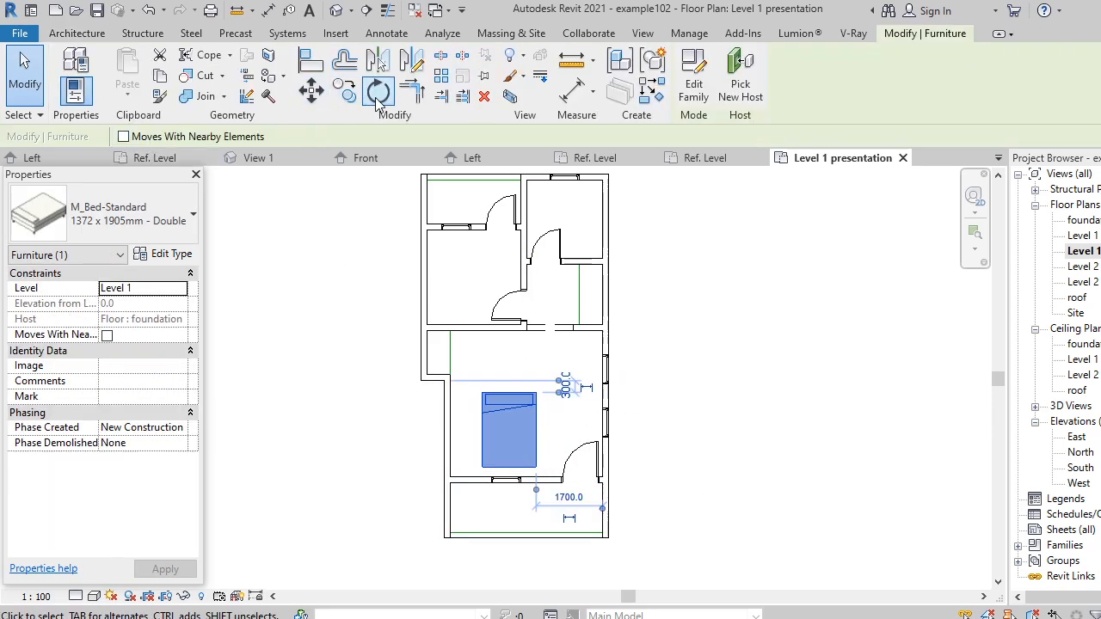
{"action": "left_click", "coordinate": [379, 91]}
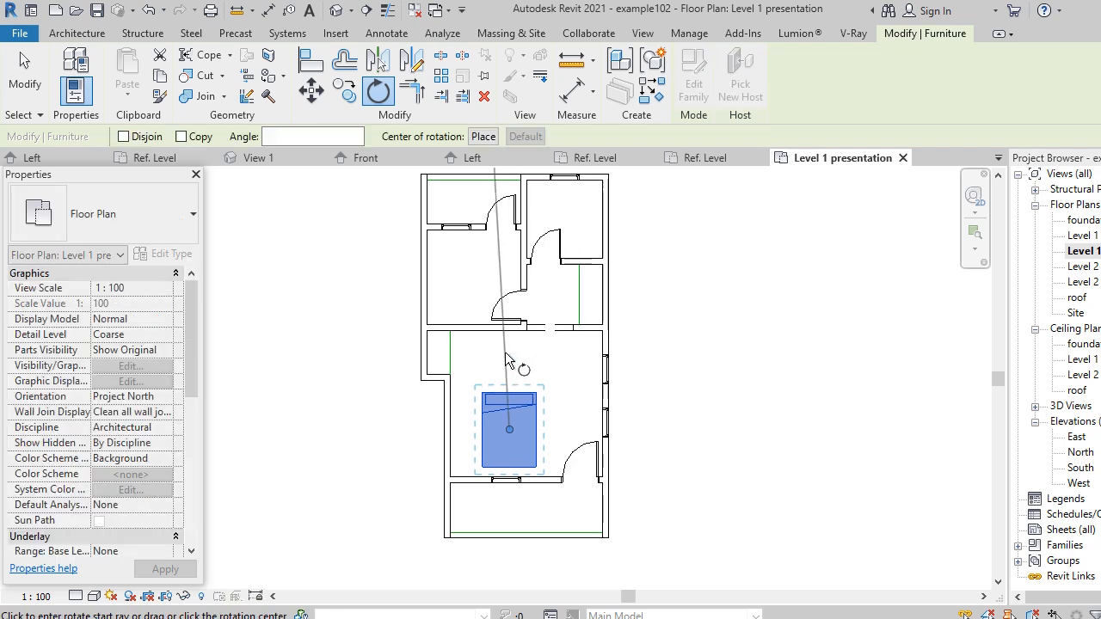
{"action": "left_click", "coordinate": [508, 239]}
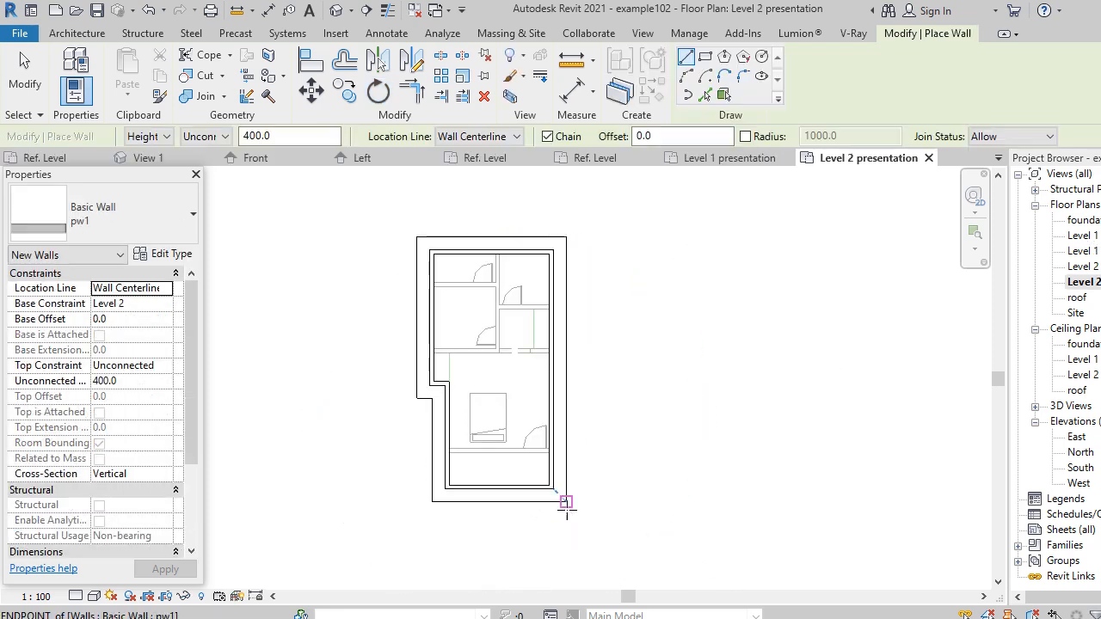
End the pw1 wall placement on Level 2 and examine the building's outer walls in the 3D view.
{"action": "key", "text": "Escape"}
{"action": "key", "text": "Escape"}
{"action": "scroll", "coordinate": [622, 502], "scroll_direction": "down", "scroll_amount": 2}
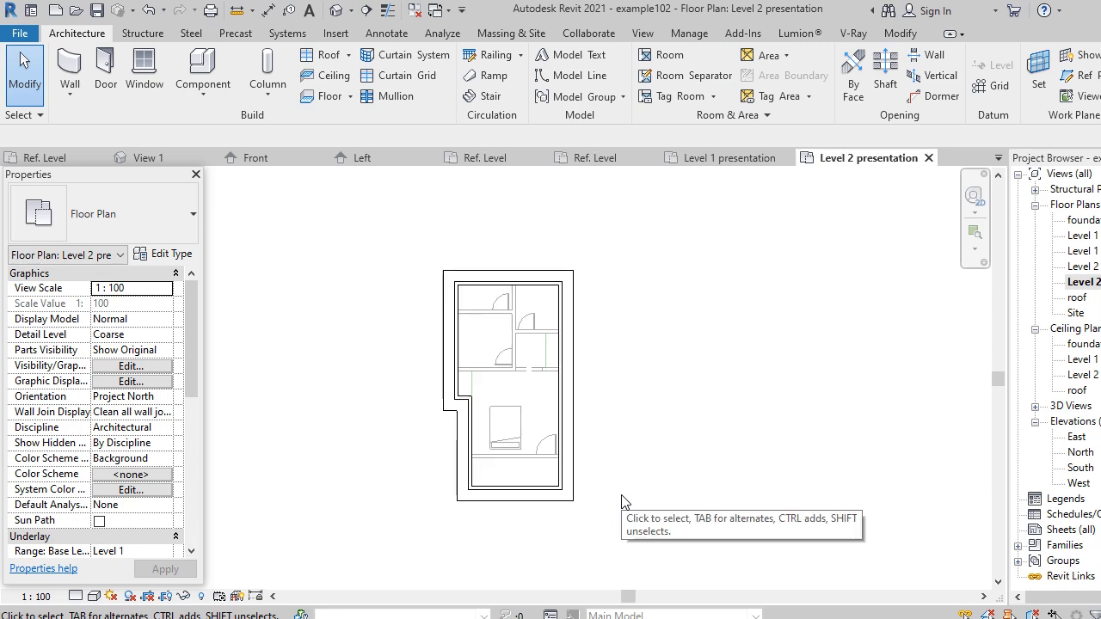
{"action": "left_click", "coordinate": [336, 10]}
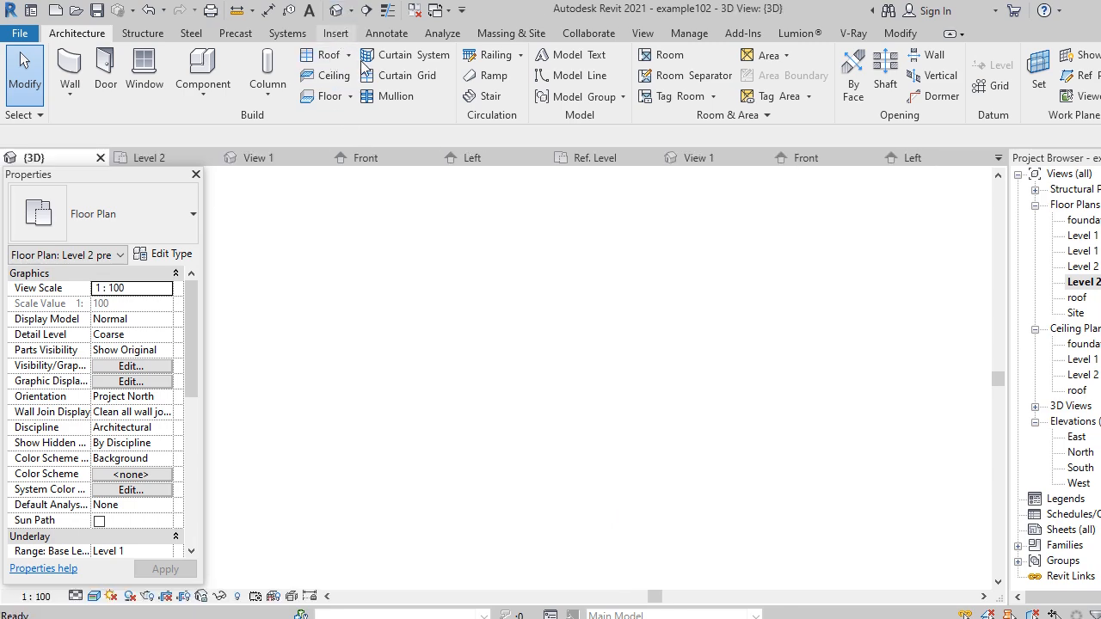
{"action": "scroll", "coordinate": [688, 428], "scroll_direction": "down", "scroll_amount": 2}
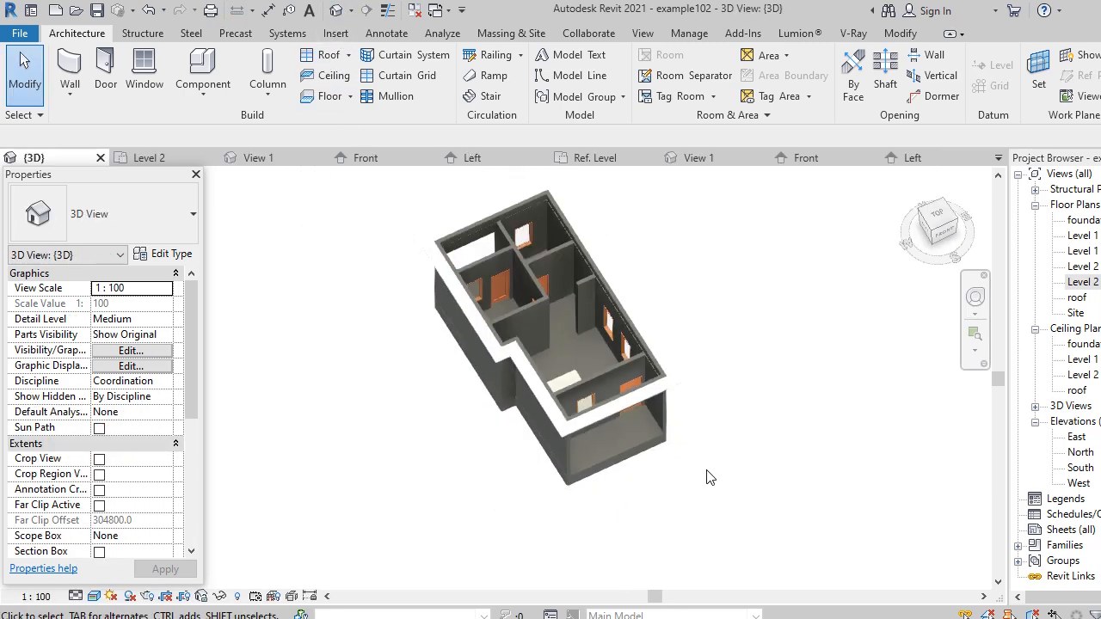
{"action": "middle_click_drag", "start_coordinate": [712, 479], "coordinate": [866, 536], "text": "shift"}
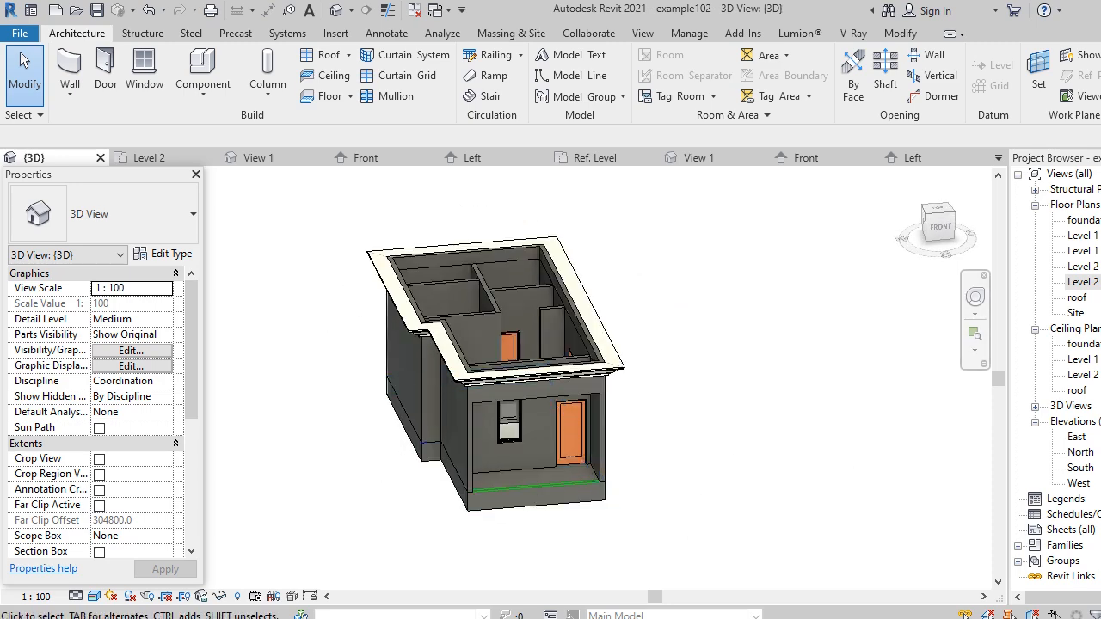
Start a roof by footprint in the Level 2 presentation plan and duplicate the Generic - 400mm type as "roof1".
{"action": "double_click", "coordinate": [1084, 282]}
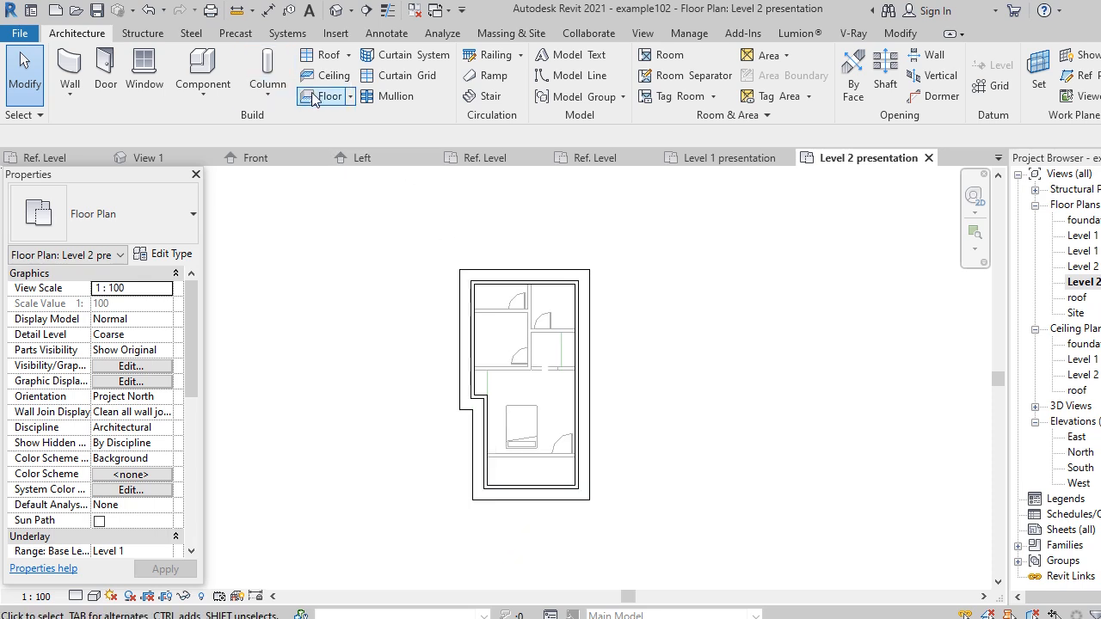
{"action": "left_click", "coordinate": [347, 56]}
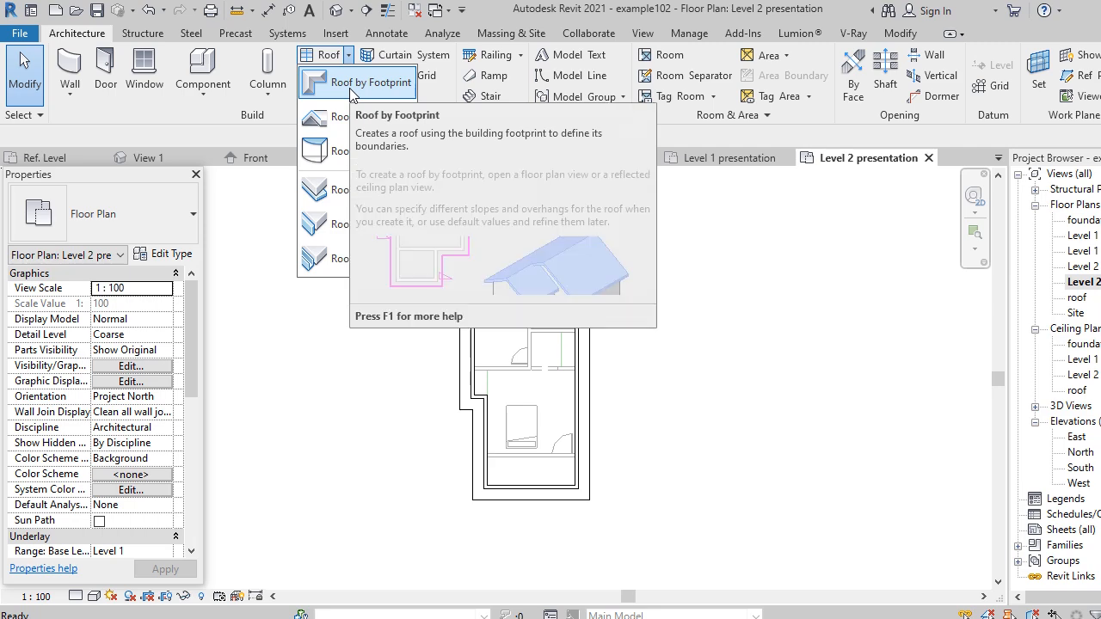
{"action": "left_click", "coordinate": [353, 86]}
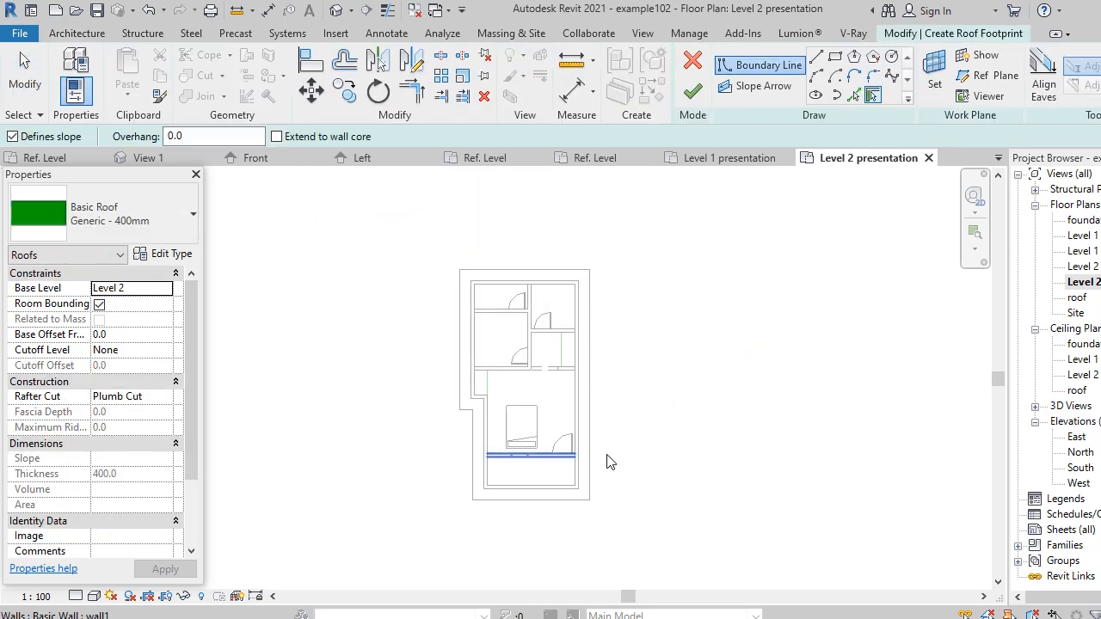
{"action": "left_click", "coordinate": [165, 254]}
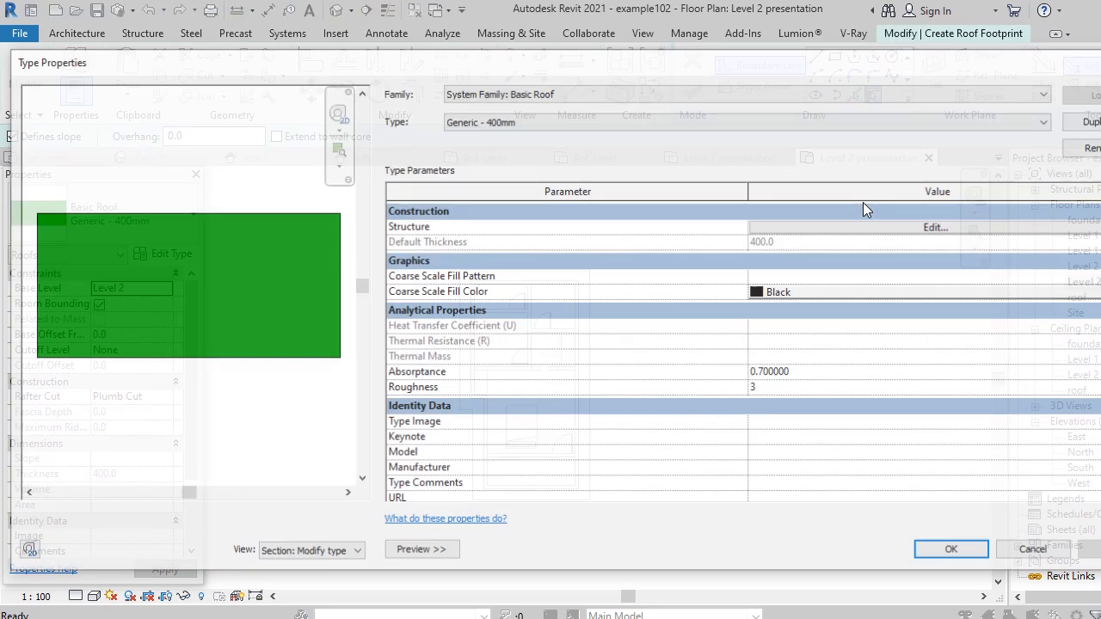
{"action": "left_click", "coordinate": [1086, 120]}
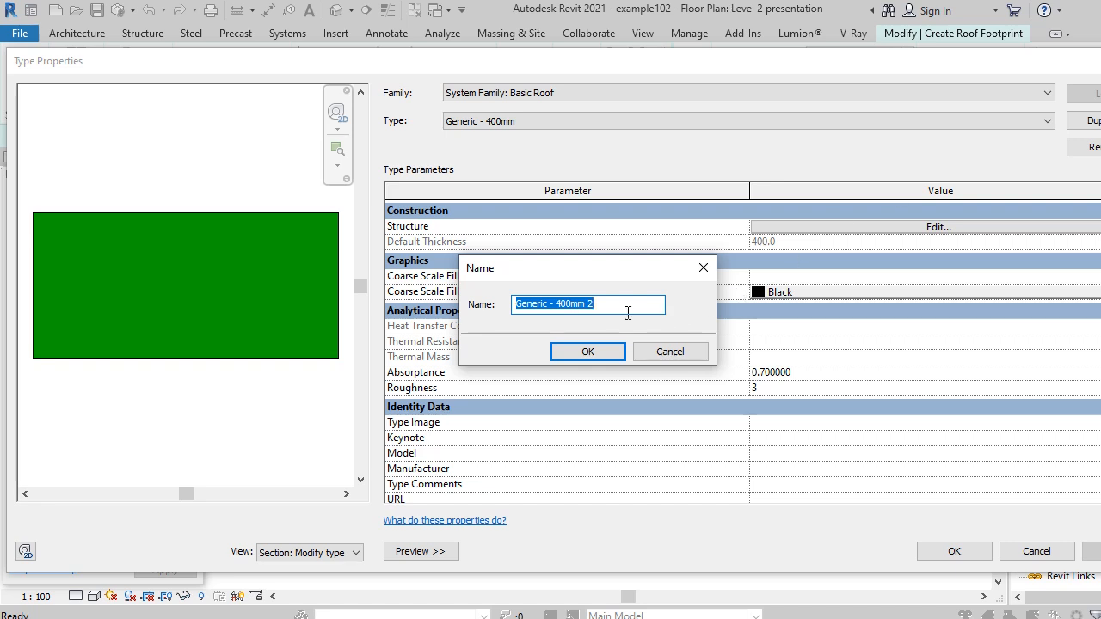
{"action": "type", "text": "roof1"}
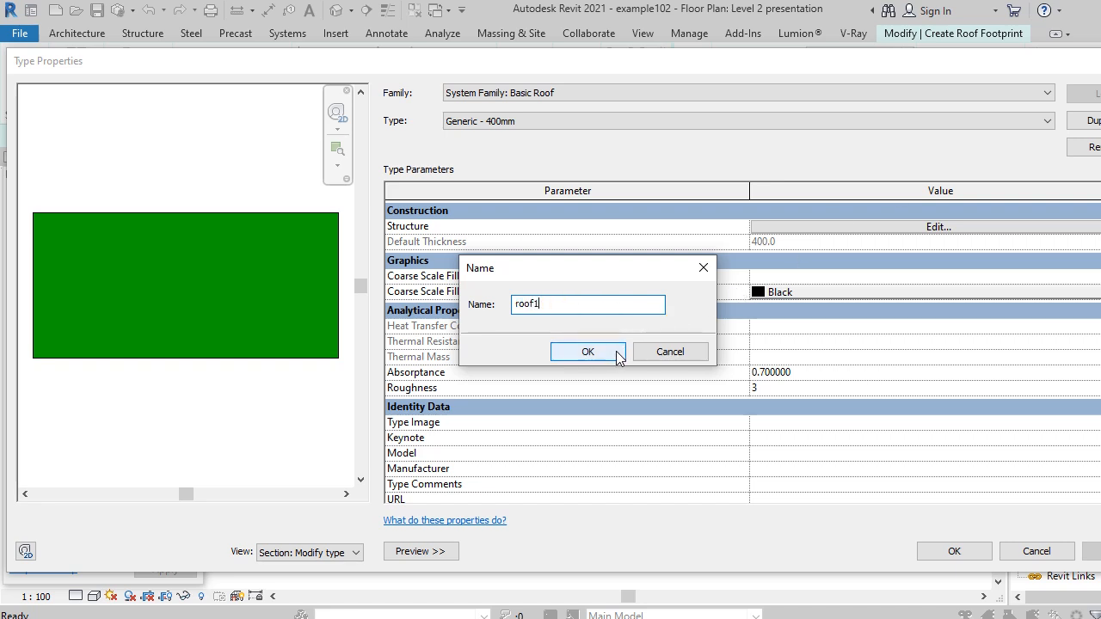
{"action": "left_click", "coordinate": [603, 355]}
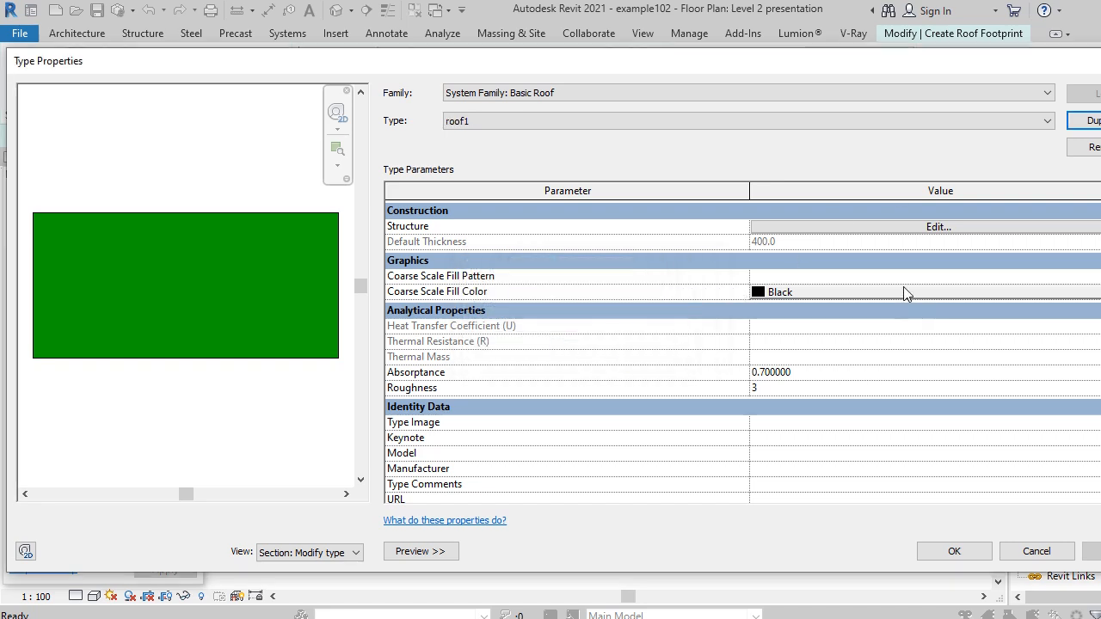
Set the roof1 structure layer's thickness to 10 mm and accept the type properties.
{"action": "left_click", "coordinate": [937, 227]}
{"action": "left_click", "coordinate": [815, 224]}
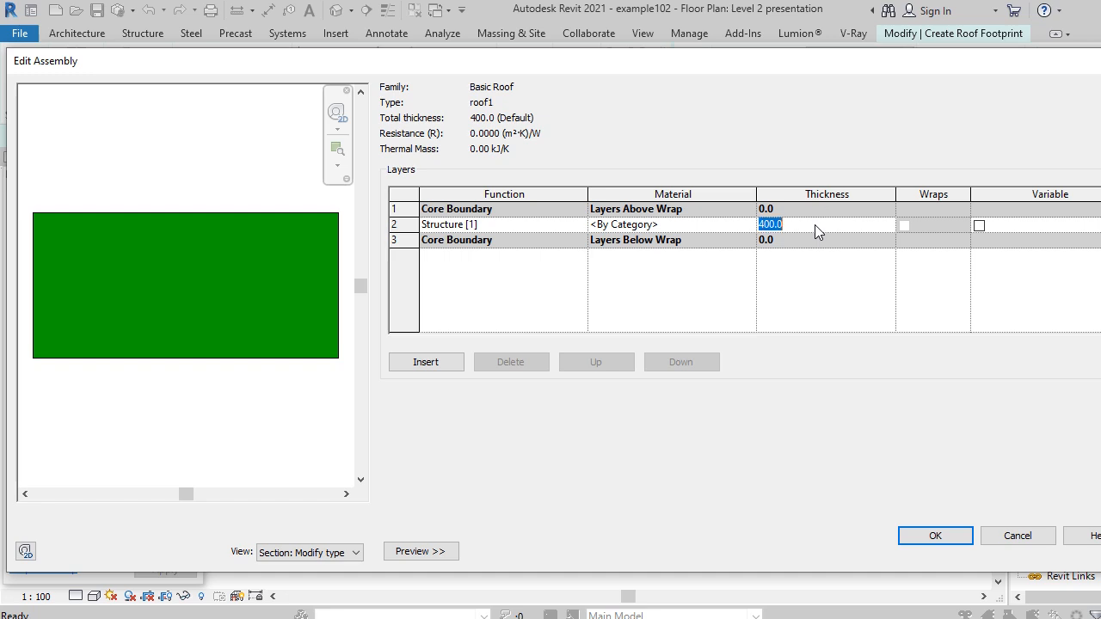
{"action": "type", "text": "10"}
{"action": "left_click", "coordinate": [935, 538]}
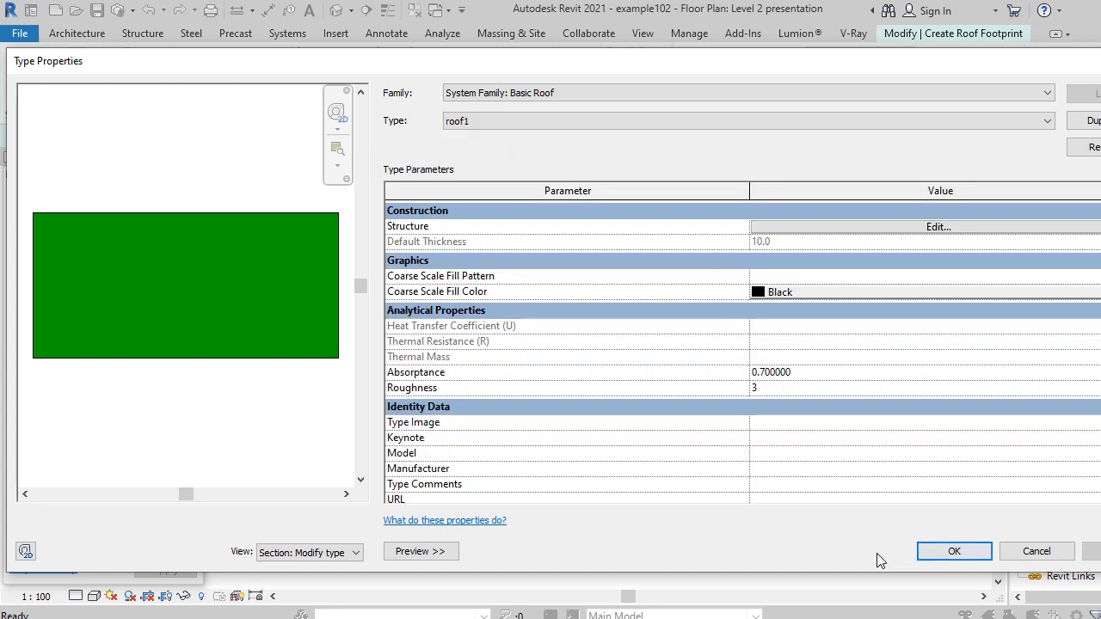
{"action": "left_click", "coordinate": [954, 553]}
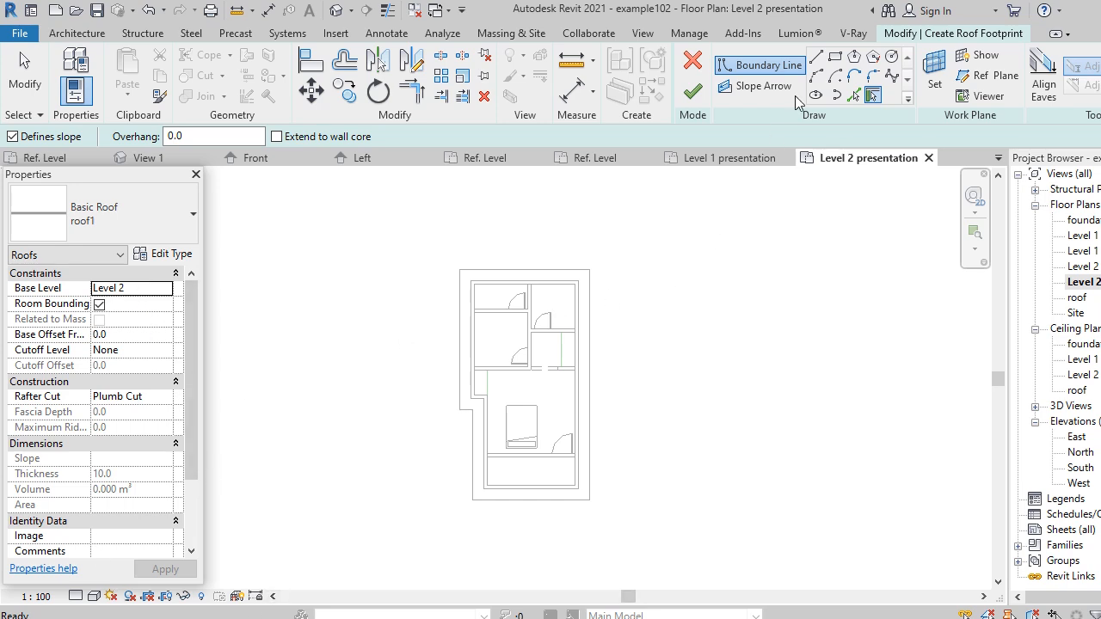
Start the roof boundary with straight lines from the front-left outer wall corner up to the wall step and 600 mm across the jog.
{"action": "left_click", "coordinate": [815, 59]}
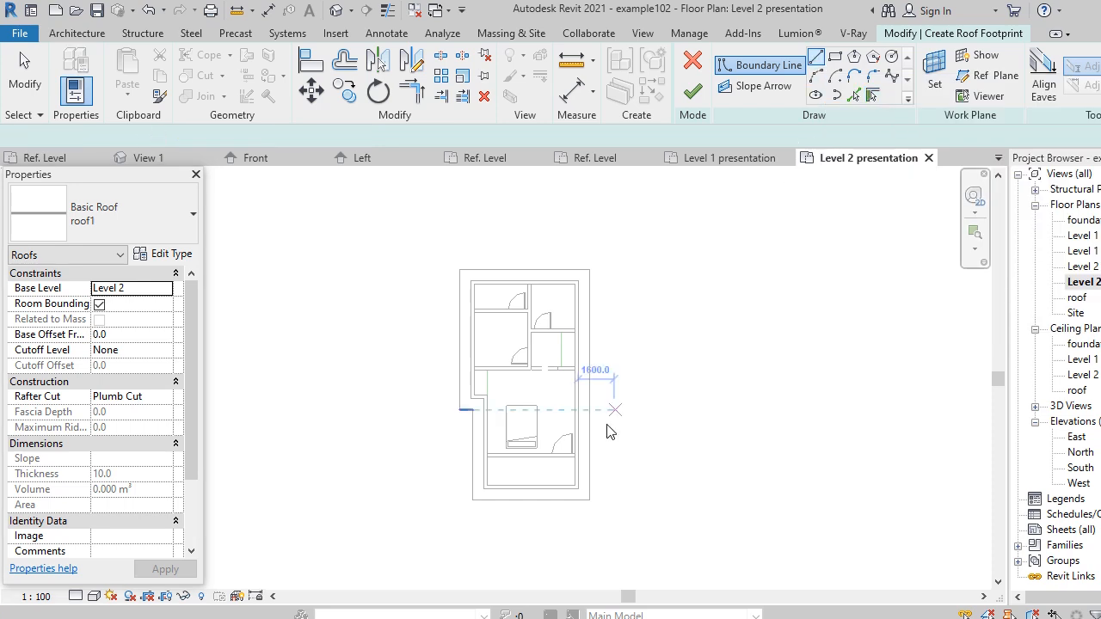
{"action": "scroll", "coordinate": [477, 497], "scroll_direction": "up", "scroll_amount": 5}
{"action": "left_click", "coordinate": [461, 492]}
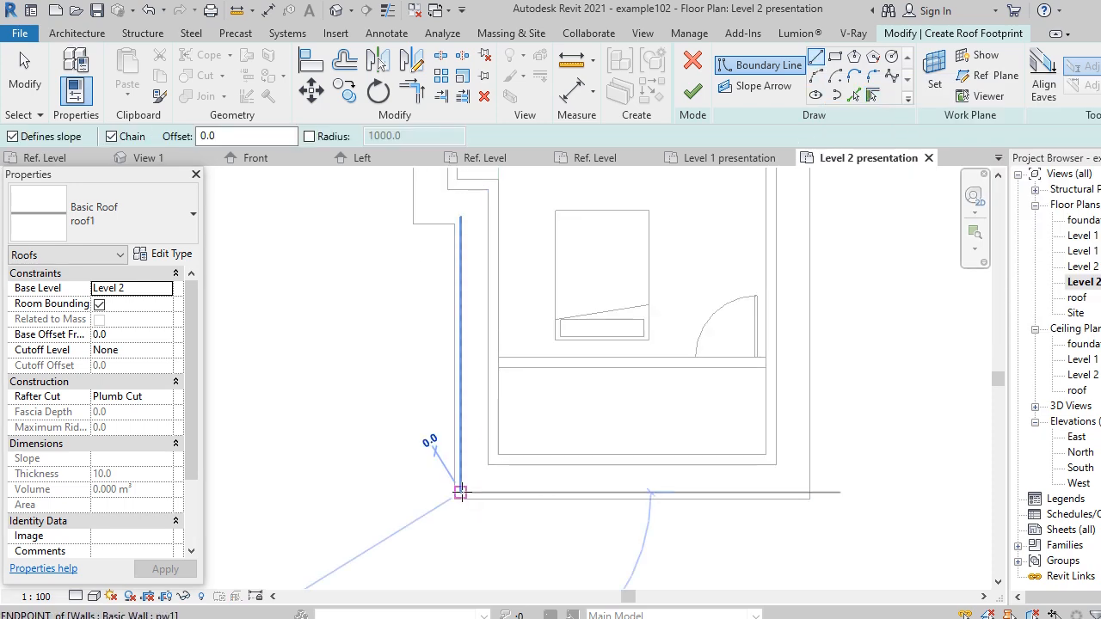
{"action": "scroll", "coordinate": [461, 347], "scroll_direction": "up", "scroll_amount": 2}
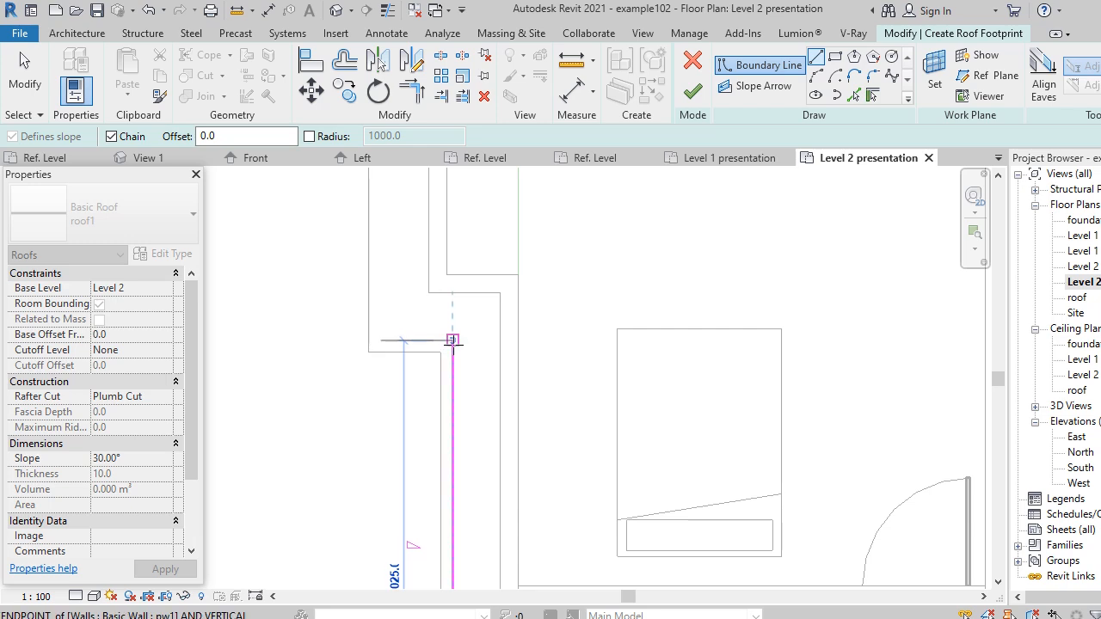
{"action": "left_click", "coordinate": [453, 340]}
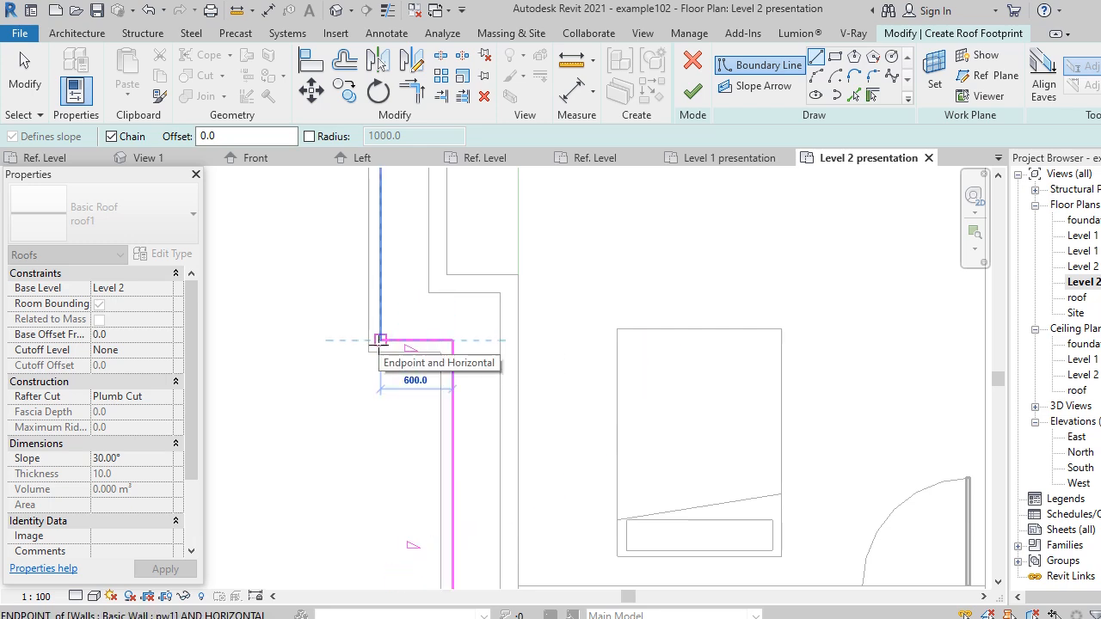
{"action": "left_click", "coordinate": [379, 340]}
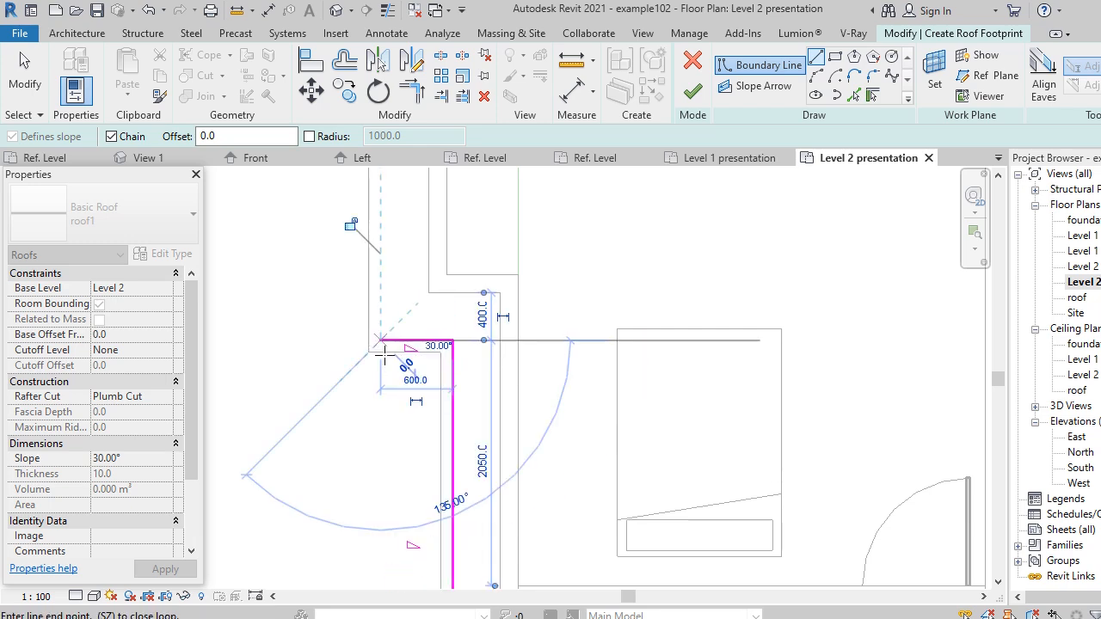
Continue the roof boundary 6075 mm along the left outer wall to the rear corner and 5600 mm along the rear wall.
{"action": "scroll", "coordinate": [374, 438], "scroll_direction": "down", "scroll_amount": 3}
{"action": "scroll", "coordinate": [376, 440], "scroll_direction": "down", "scroll_amount": 3}
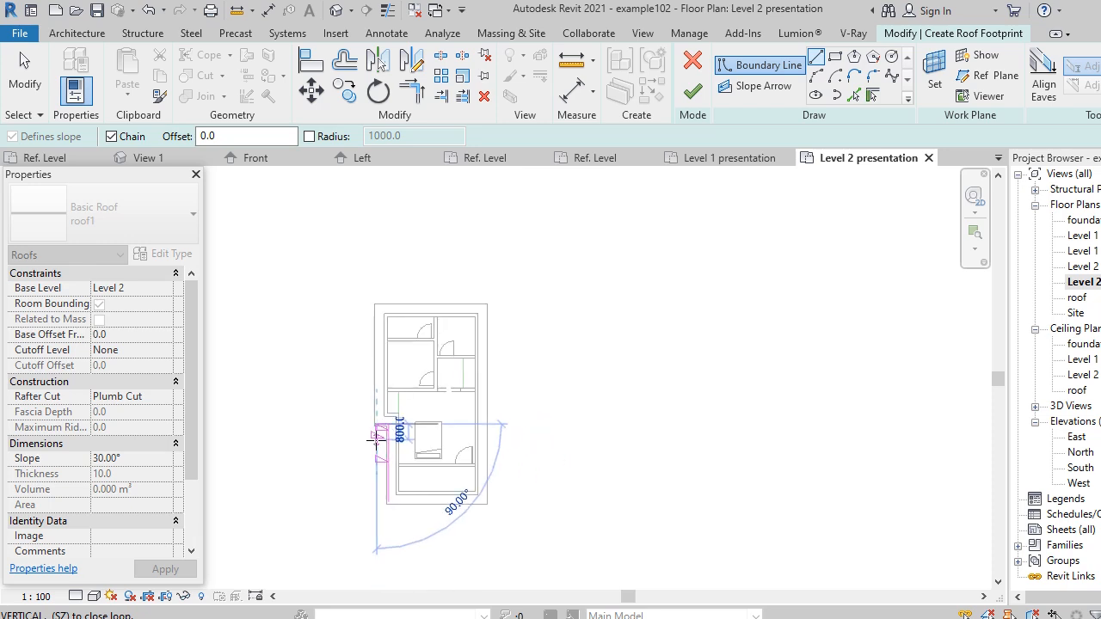
{"action": "scroll", "coordinate": [378, 229], "scroll_direction": "up", "scroll_amount": 5}
{"action": "scroll", "coordinate": [365, 289], "scroll_direction": "up", "scroll_amount": 2}
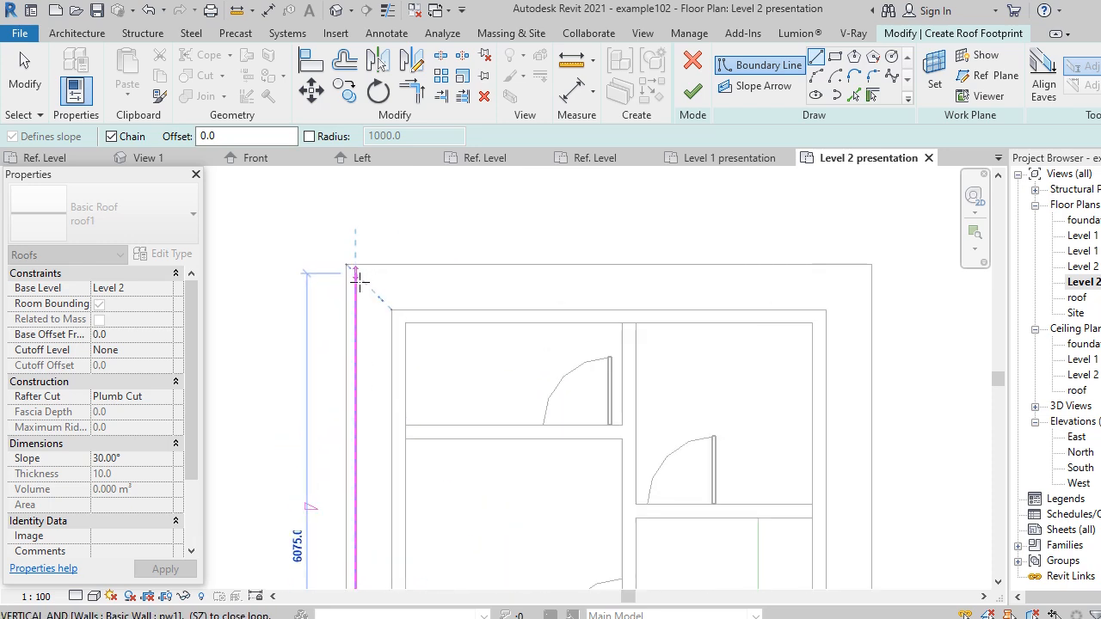
{"action": "left_click", "coordinate": [356, 272]}
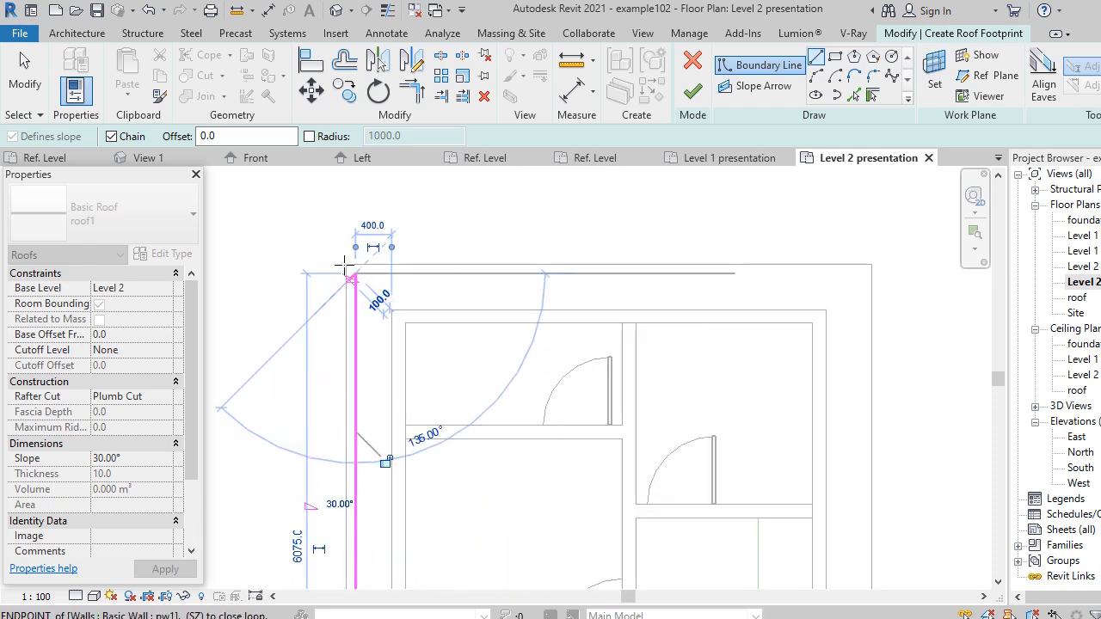
{"action": "scroll", "coordinate": [331, 264], "scroll_direction": "down", "scroll_amount": 3}
{"action": "scroll", "coordinate": [632, 269], "scroll_direction": "up", "scroll_amount": 2}
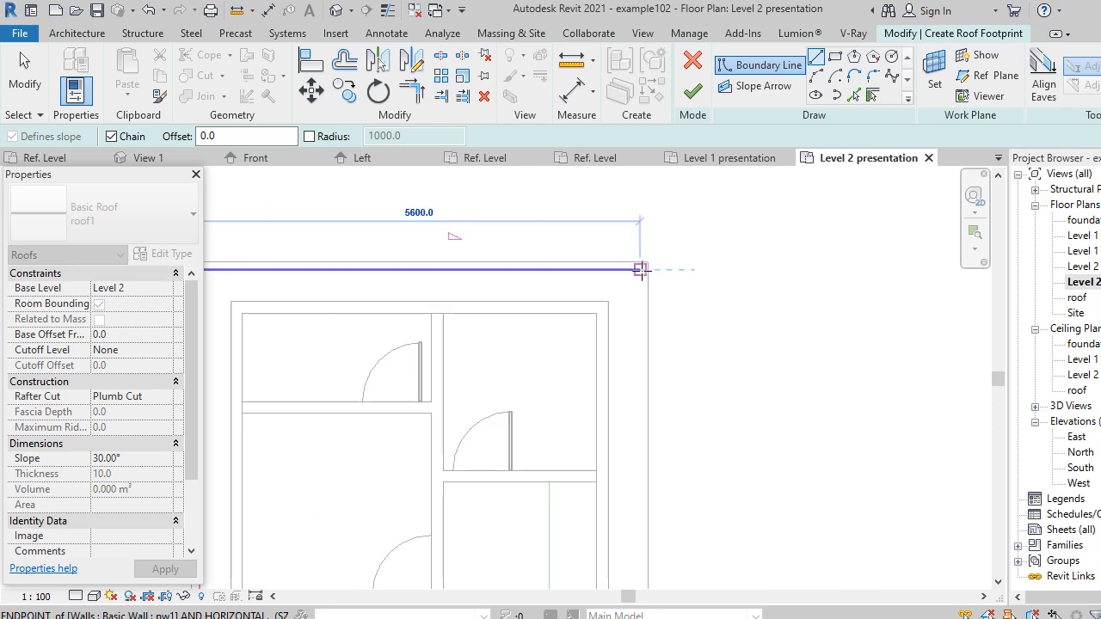
{"action": "left_click", "coordinate": [640, 269]}
Close the roof boundary down the right outer wall and 5000 mm along the front wall back to the starting corner.
{"action": "scroll", "coordinate": [643, 206], "scroll_direction": "down", "scroll_amount": 3}
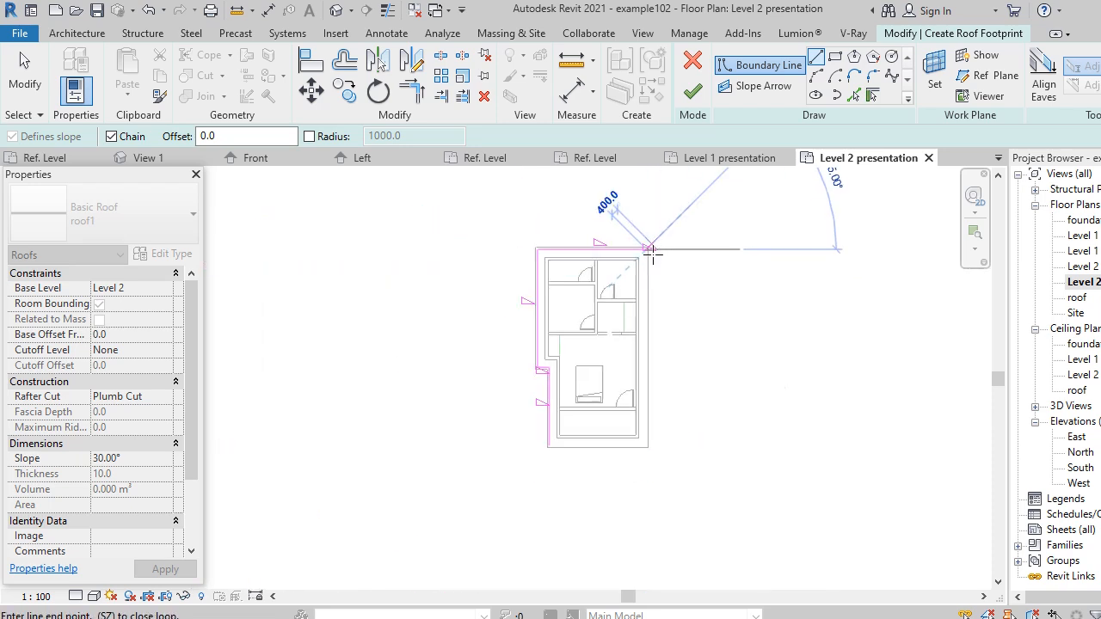
{"action": "scroll", "coordinate": [656, 407], "scroll_direction": "up", "scroll_amount": 1}
{"action": "scroll", "coordinate": [641, 467], "scroll_direction": "up", "scroll_amount": 3}
{"action": "left_click", "coordinate": [643, 458]}
{"action": "left_click", "coordinate": [250, 456]}
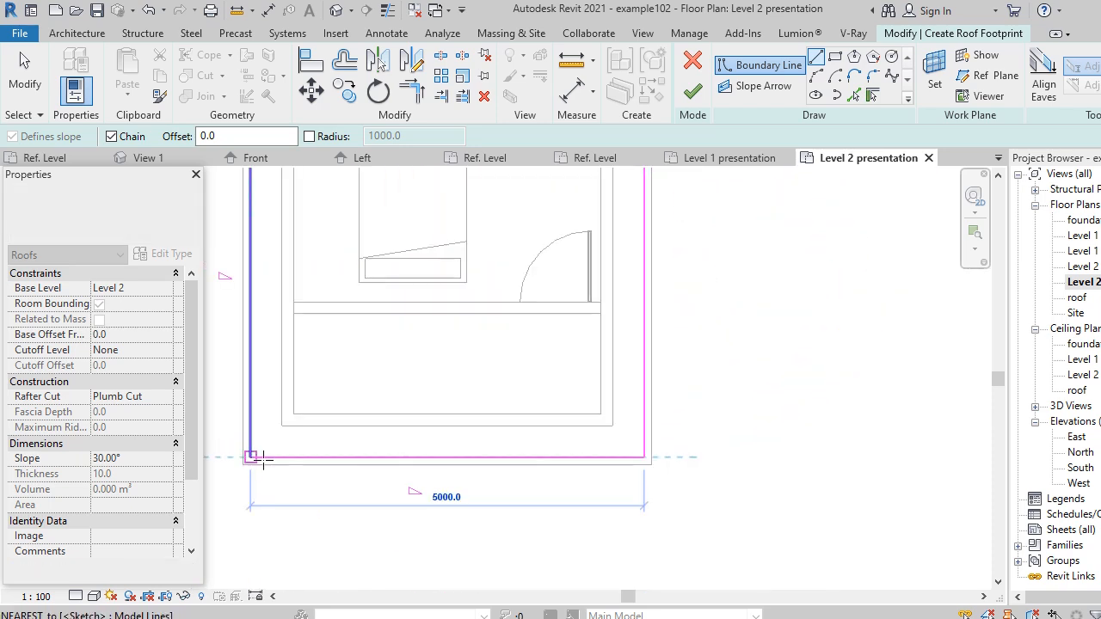
{"action": "scroll", "coordinate": [485, 493], "scroll_direction": "down", "scroll_amount": 4}
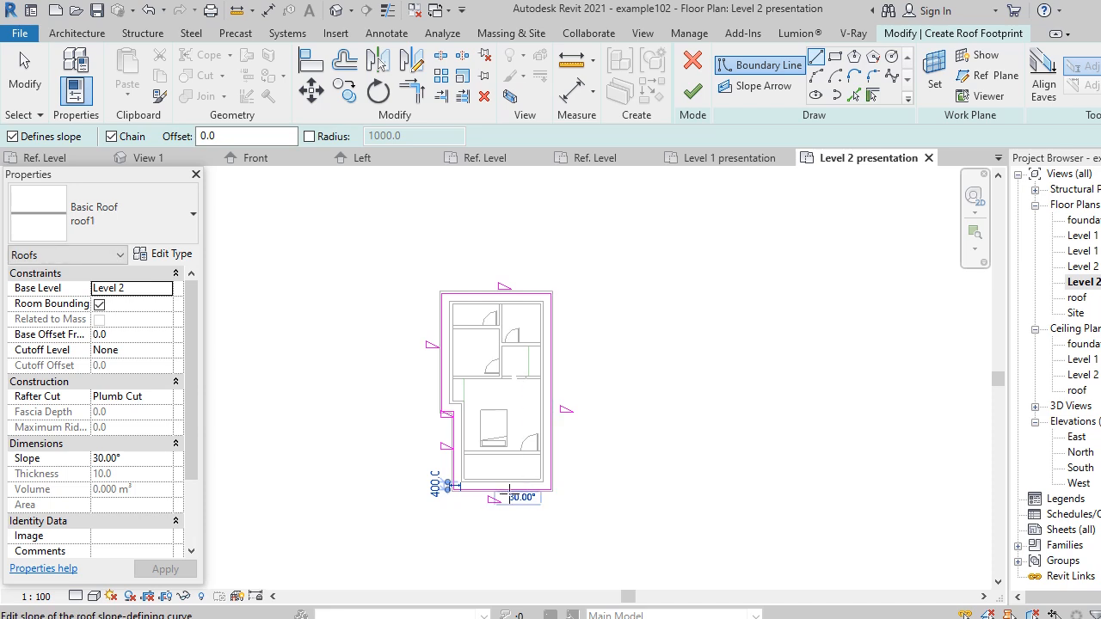
Set the roof slope to 45° and apply it.
{"action": "scroll", "coordinate": [504, 500], "scroll_direction": "up", "scroll_amount": 2}
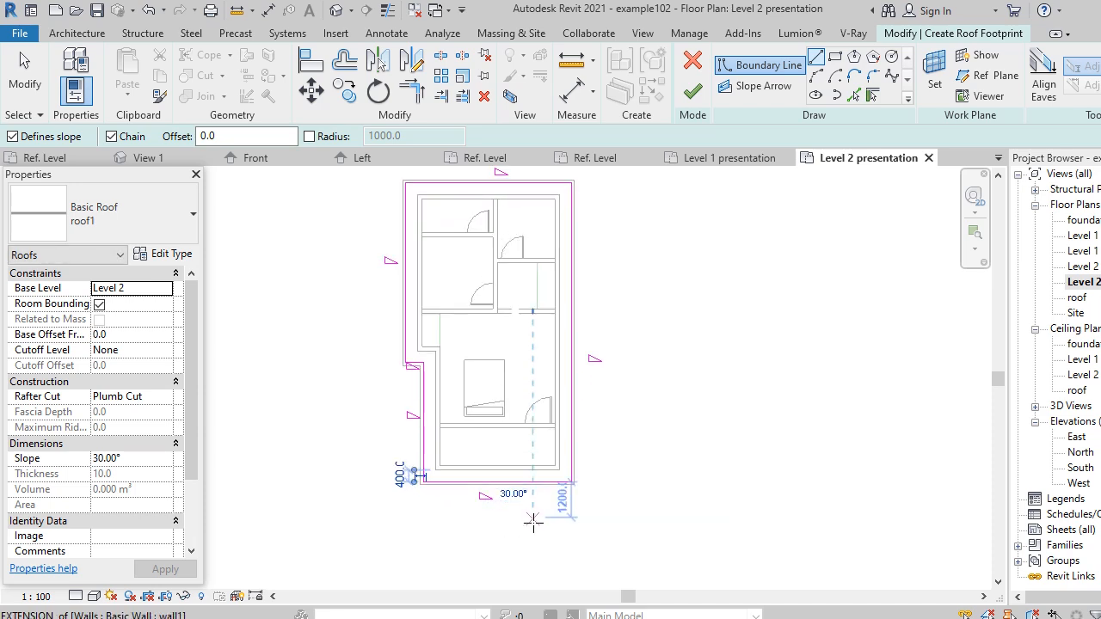
{"action": "scroll", "coordinate": [533, 507], "scroll_direction": "down", "scroll_amount": 2}
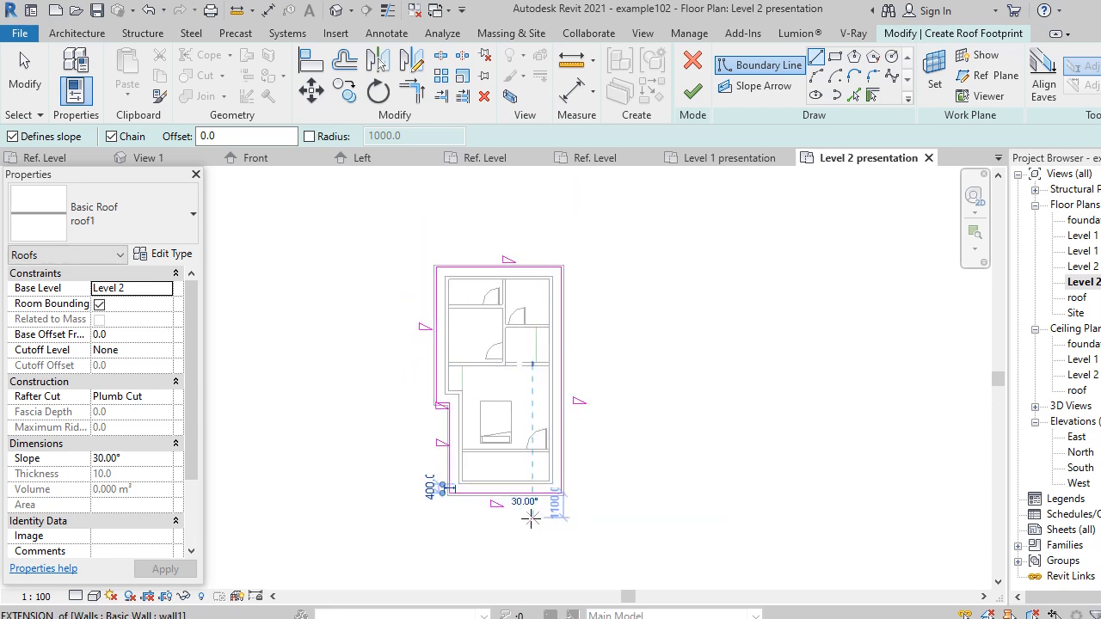
{"action": "scroll", "coordinate": [525, 508], "scroll_direction": "up", "scroll_amount": 2}
{"action": "scroll", "coordinate": [525, 509], "scroll_direction": "up", "scroll_amount": 2}
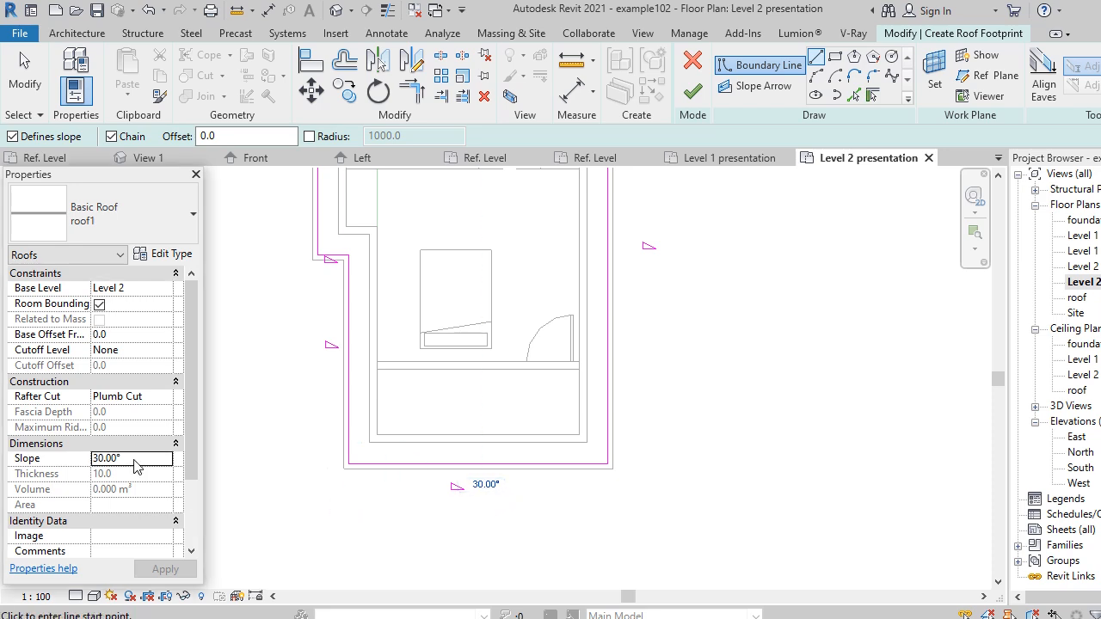
{"action": "left_click", "coordinate": [133, 460]}
{"action": "type", "text": "45"}
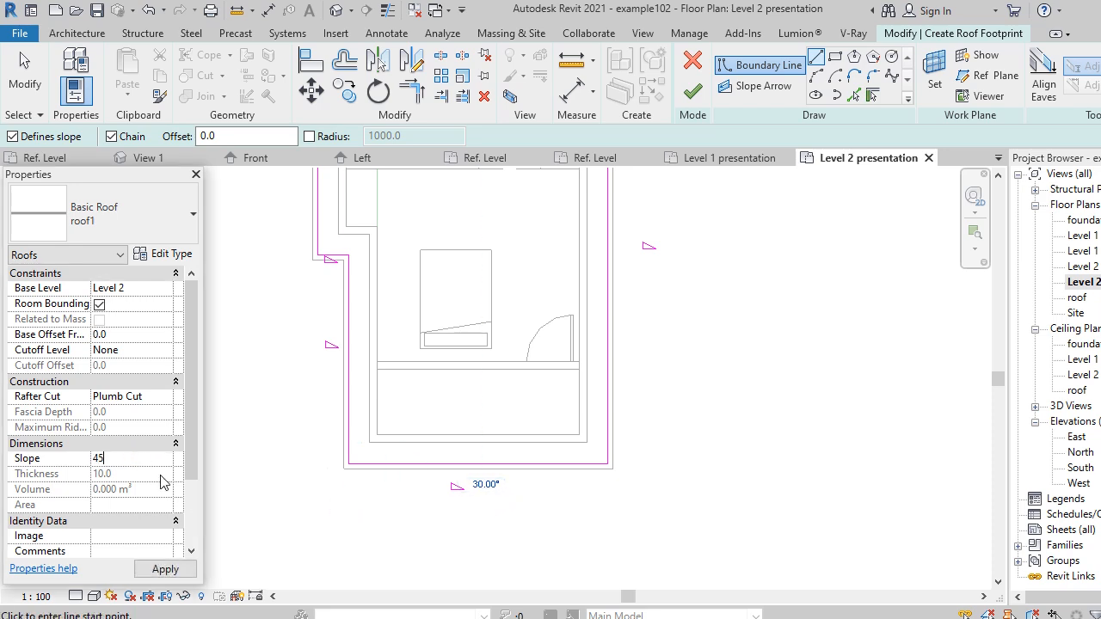
{"action": "left_click", "coordinate": [172, 569]}
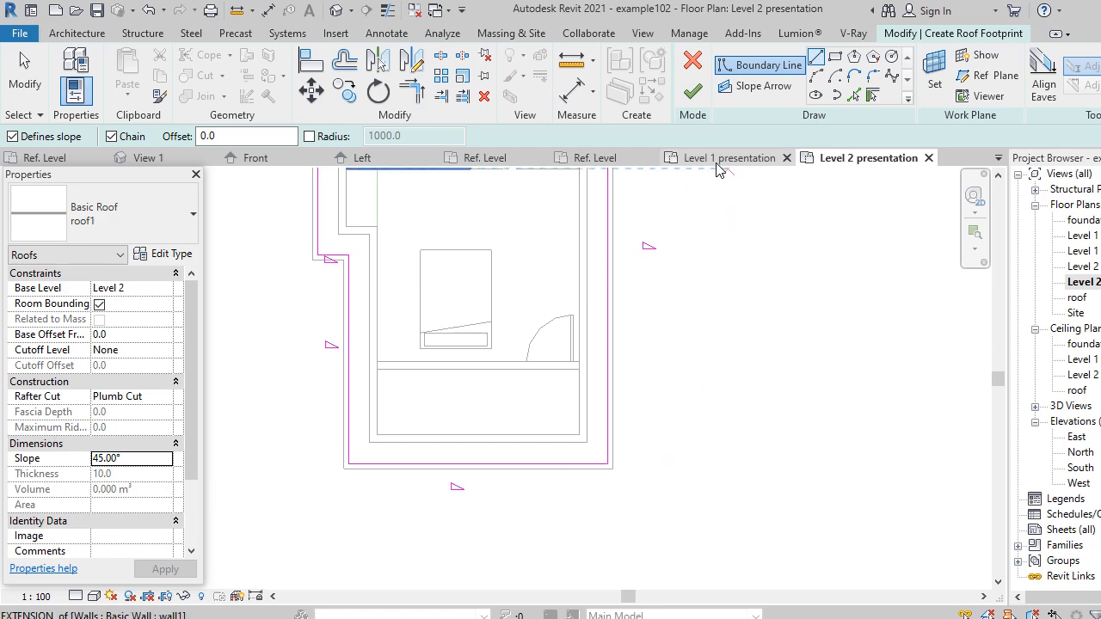
Finish the roof footprint and attach the highlighted walls to the roof.
{"action": "left_click", "coordinate": [698, 91]}
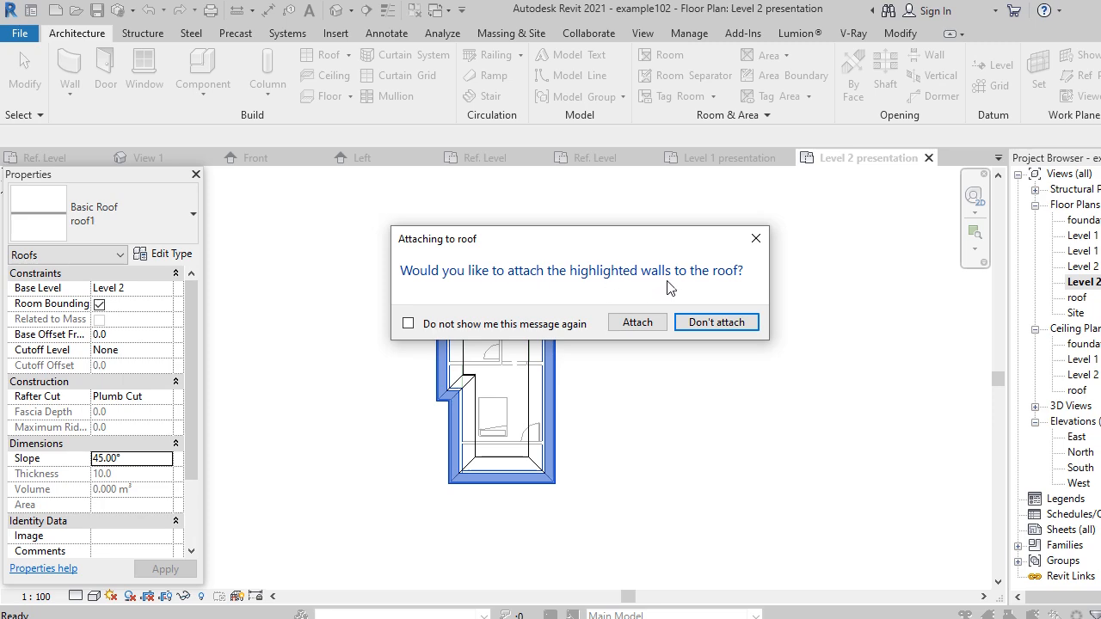
{"action": "left_click", "coordinate": [652, 325]}
{"action": "scroll", "coordinate": [687, 349], "scroll_direction": "up", "scroll_amount": 3}
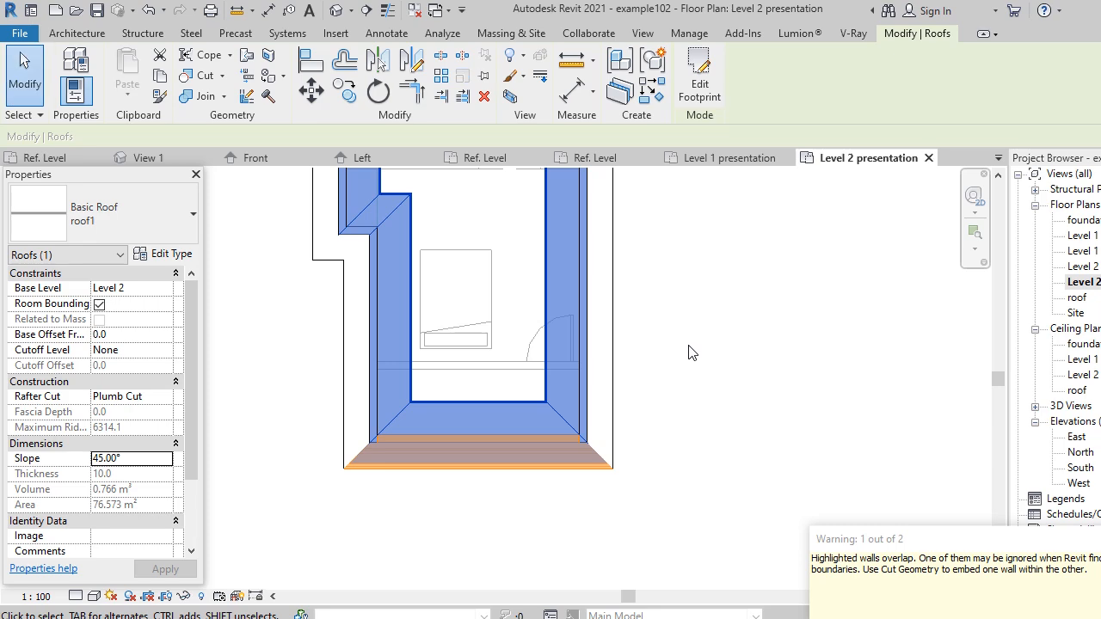
{"action": "scroll", "coordinate": [636, 471], "scroll_direction": "down", "scroll_amount": 5}
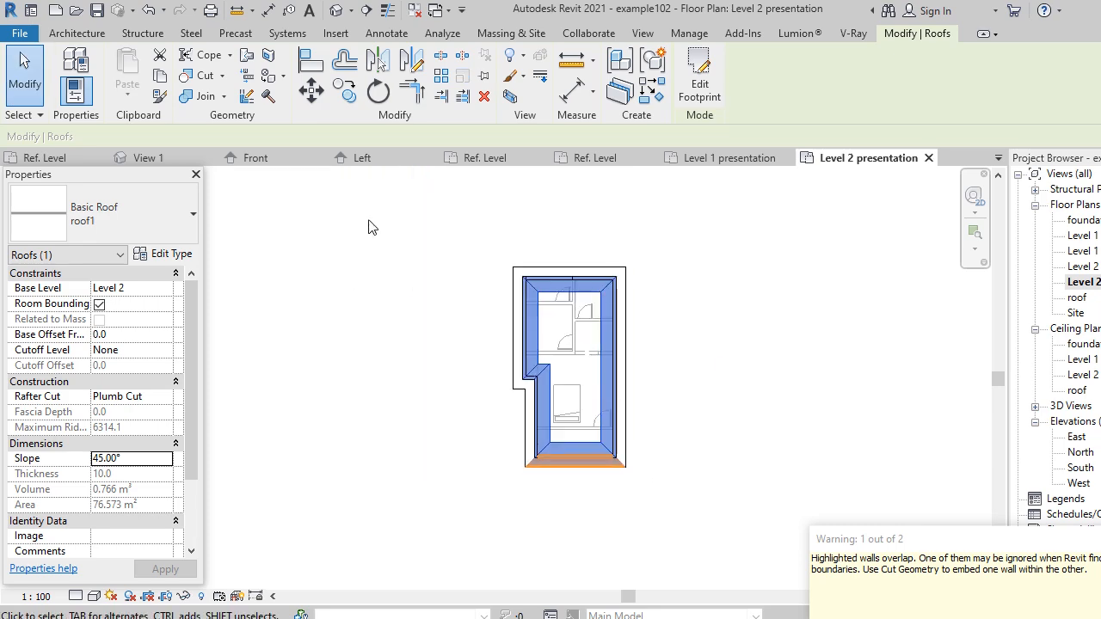
In the front-facing 3D view, move the roof up about 386 mm so its eave meets the upper edge of the pw1 wall.
{"action": "left_click", "coordinate": [337, 10]}
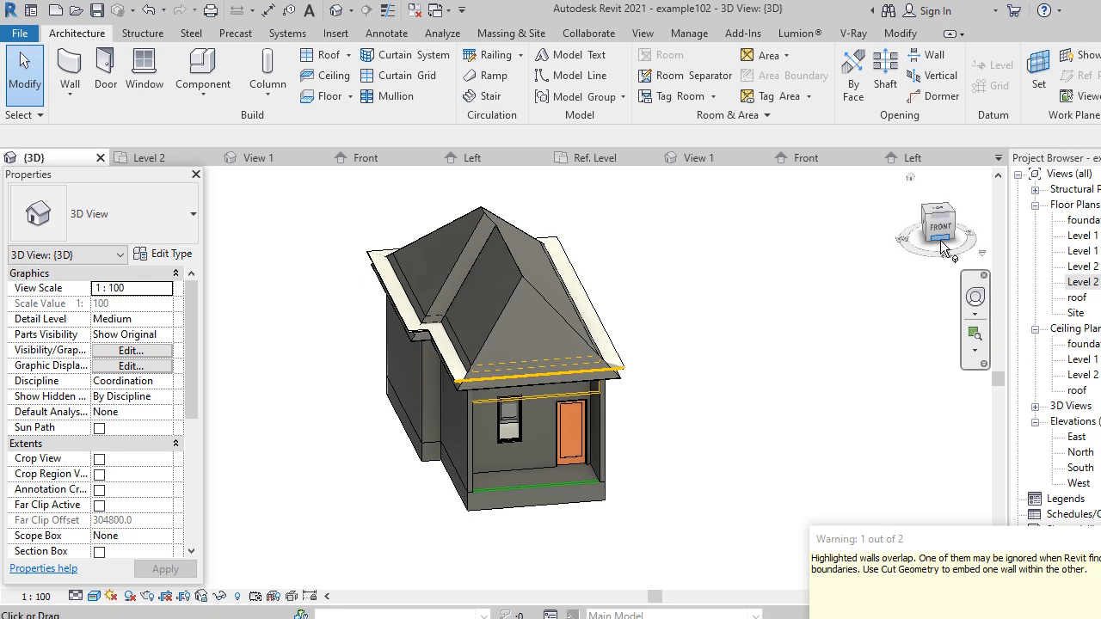
{"action": "left_click", "coordinate": [940, 230]}
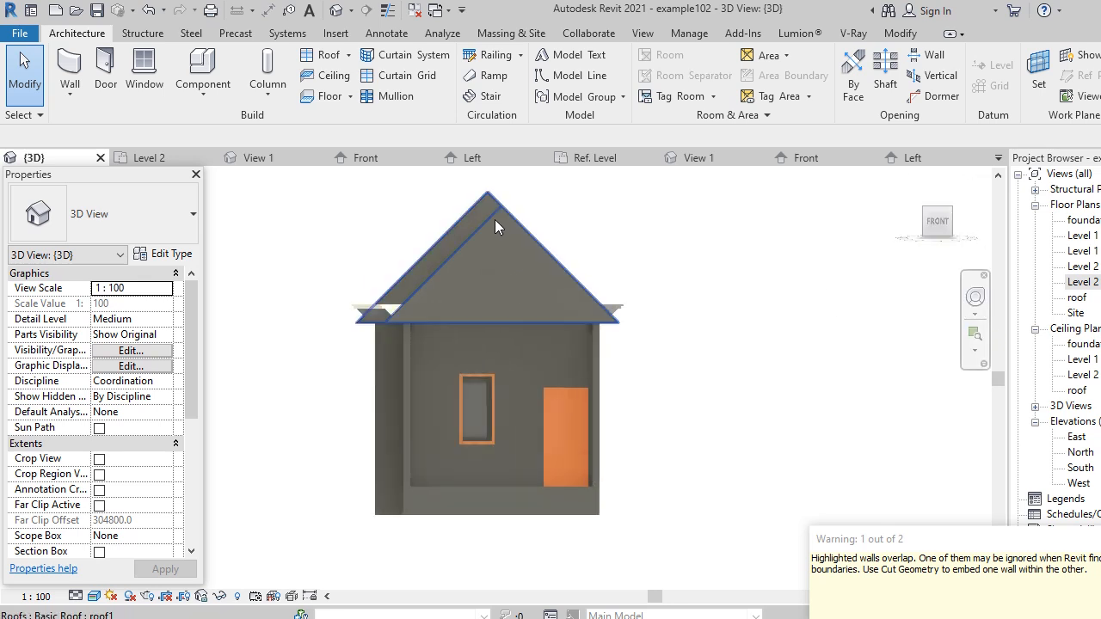
{"action": "left_click", "coordinate": [495, 215]}
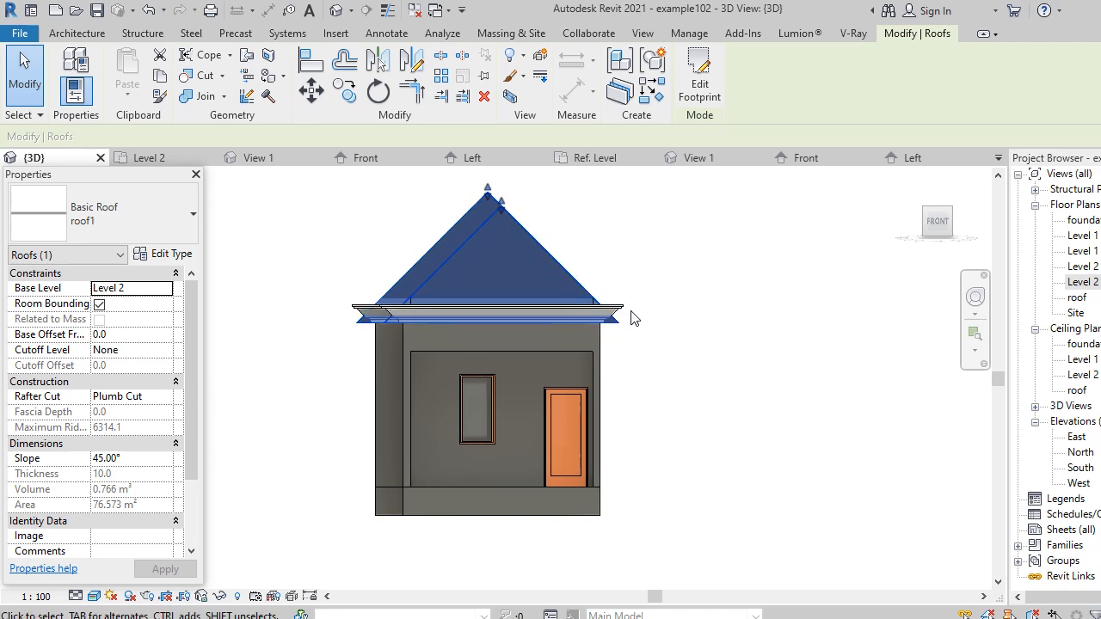
{"action": "scroll", "coordinate": [540, 448], "scroll_direction": "up", "scroll_amount": 3}
{"action": "scroll", "coordinate": [534, 461], "scroll_direction": "down", "scroll_amount": 2}
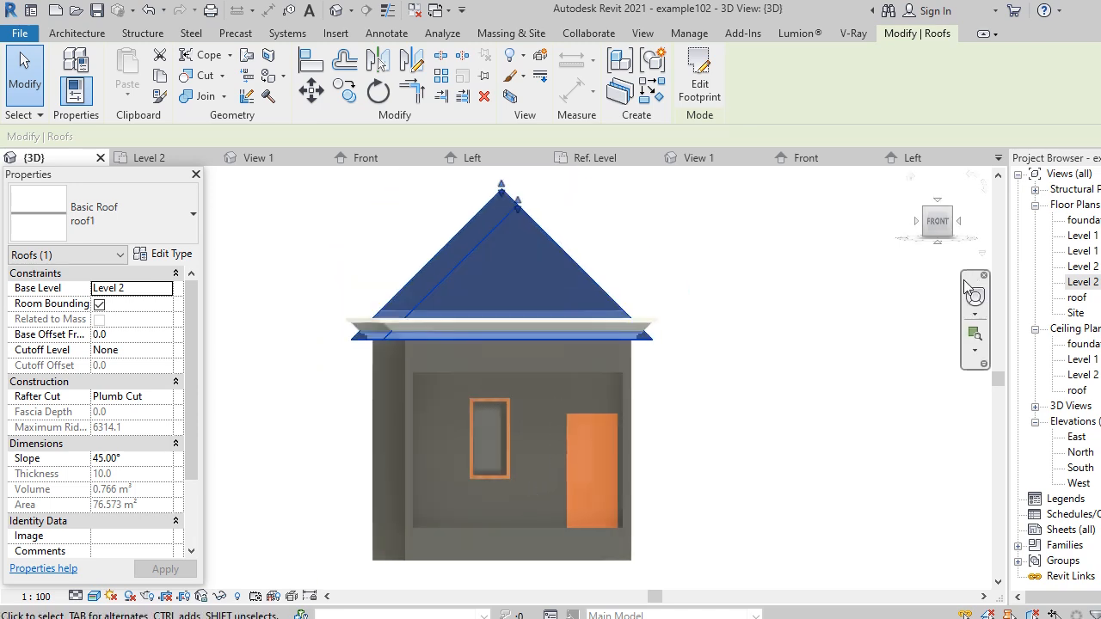
{"action": "left_click", "coordinate": [937, 222]}
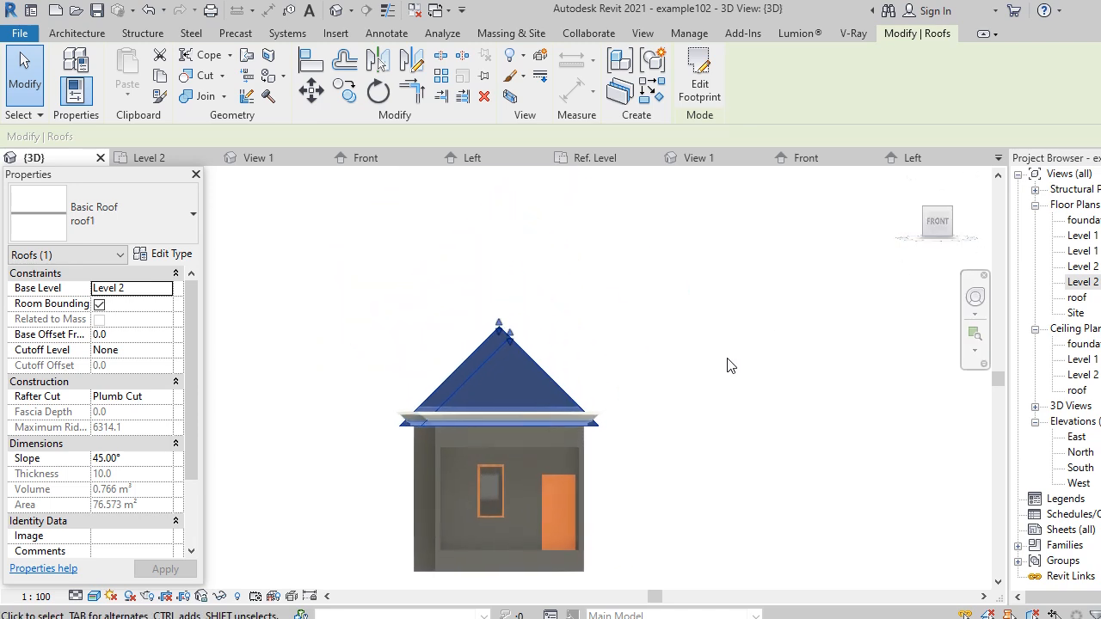
{"action": "scroll", "coordinate": [412, 468], "scroll_direction": "up", "scroll_amount": 2}
{"action": "scroll", "coordinate": [412, 462], "scroll_direction": "up", "scroll_amount": 2}
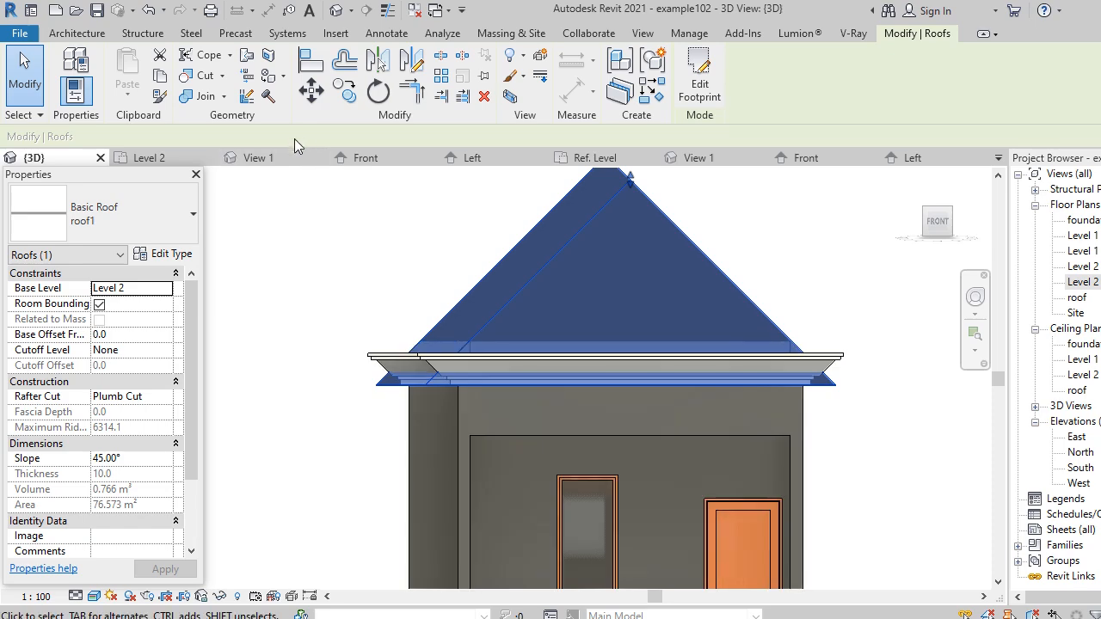
{"action": "left_click", "coordinate": [312, 92]}
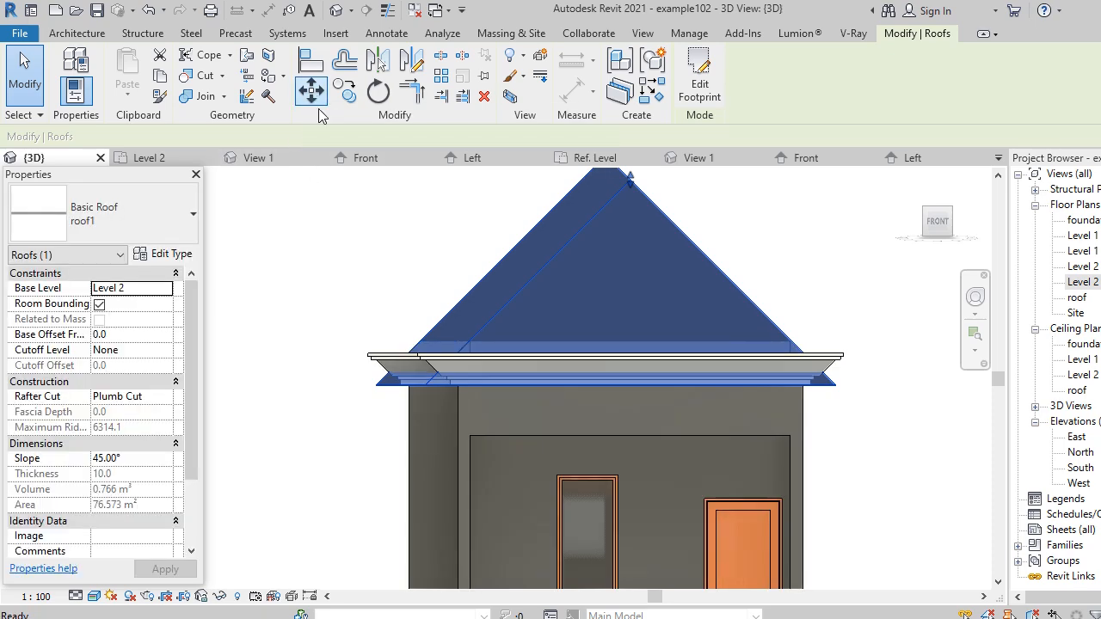
{"action": "left_click", "coordinate": [376, 389]}
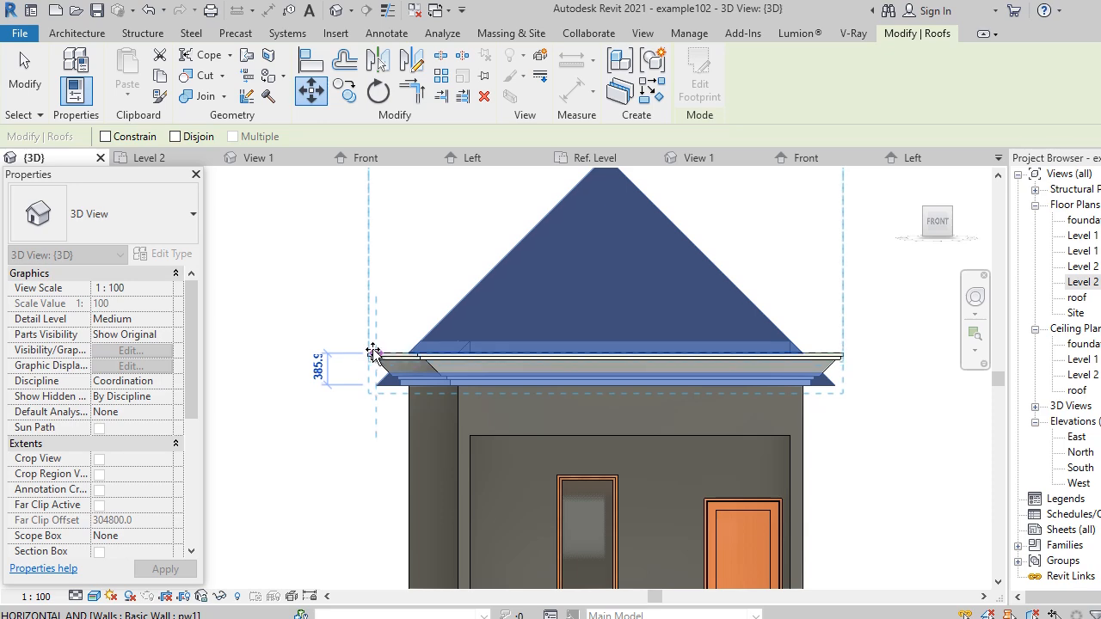
{"action": "left_click", "coordinate": [376, 356]}
{"action": "scroll", "coordinate": [361, 430], "scroll_direction": "down", "scroll_amount": 4}
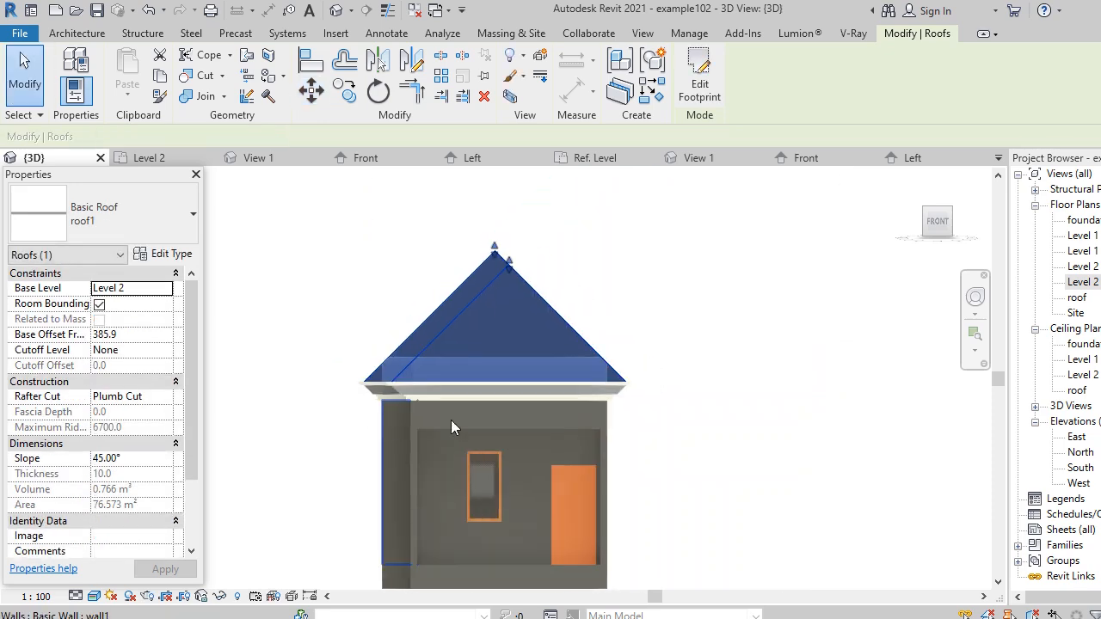
{"action": "middle_click_drag", "start_coordinate": [640, 379], "coordinate": [697, 447], "text": "shift"}
{"action": "left_click", "coordinate": [696, 447]}
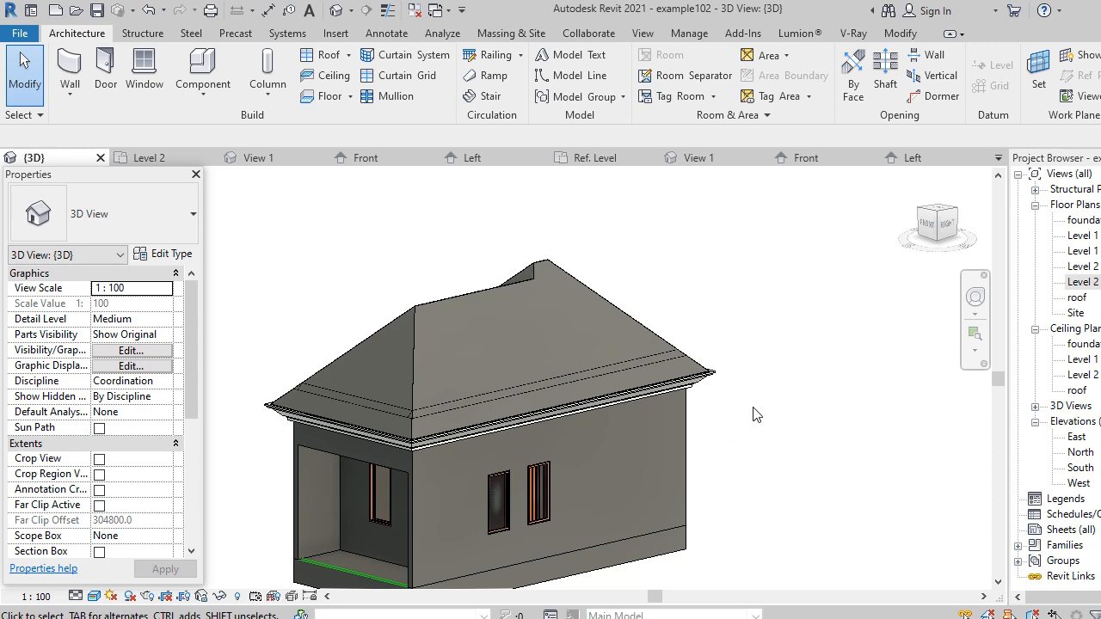
In the structure of the roof's type roof1, search the materials for "roof" and choose Roofing, Tile for the Structure layer.
{"action": "scroll", "coordinate": [777, 331], "scroll_direction": "down", "scroll_amount": 4}
{"action": "scroll", "coordinate": [754, 426], "scroll_direction": "up", "scroll_amount": 3}
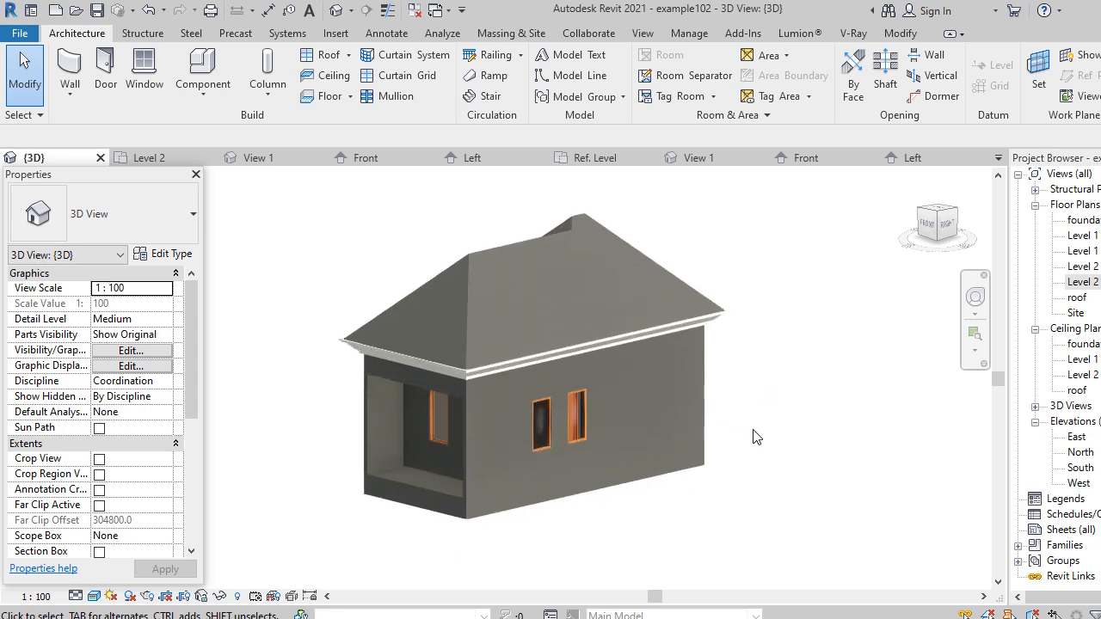
{"action": "left_click", "coordinate": [467, 261]}
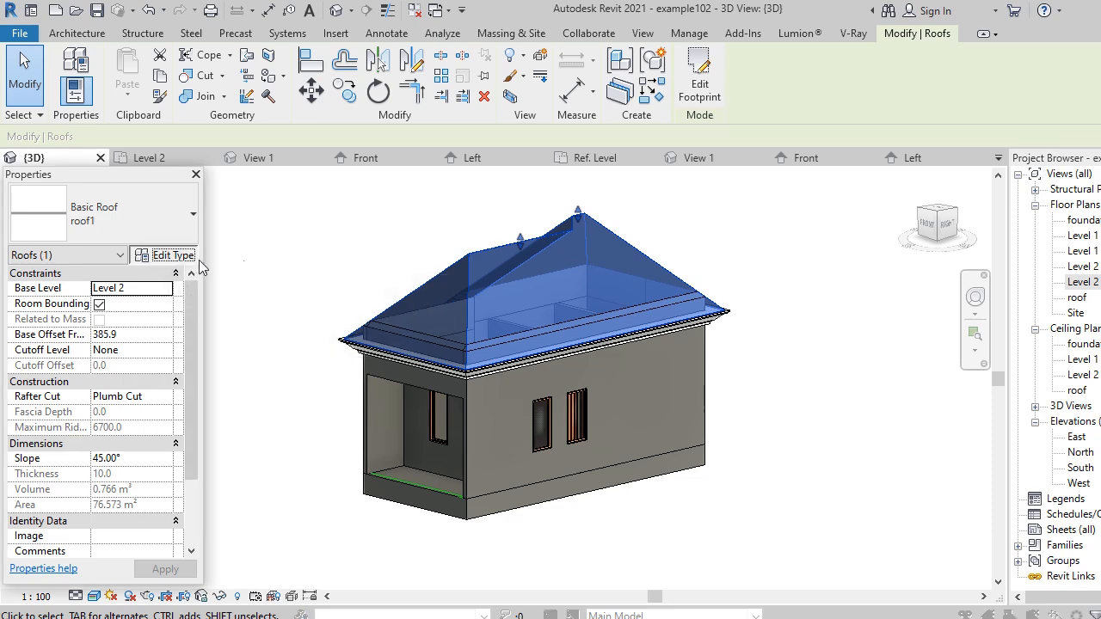
{"action": "left_click", "coordinate": [172, 256]}
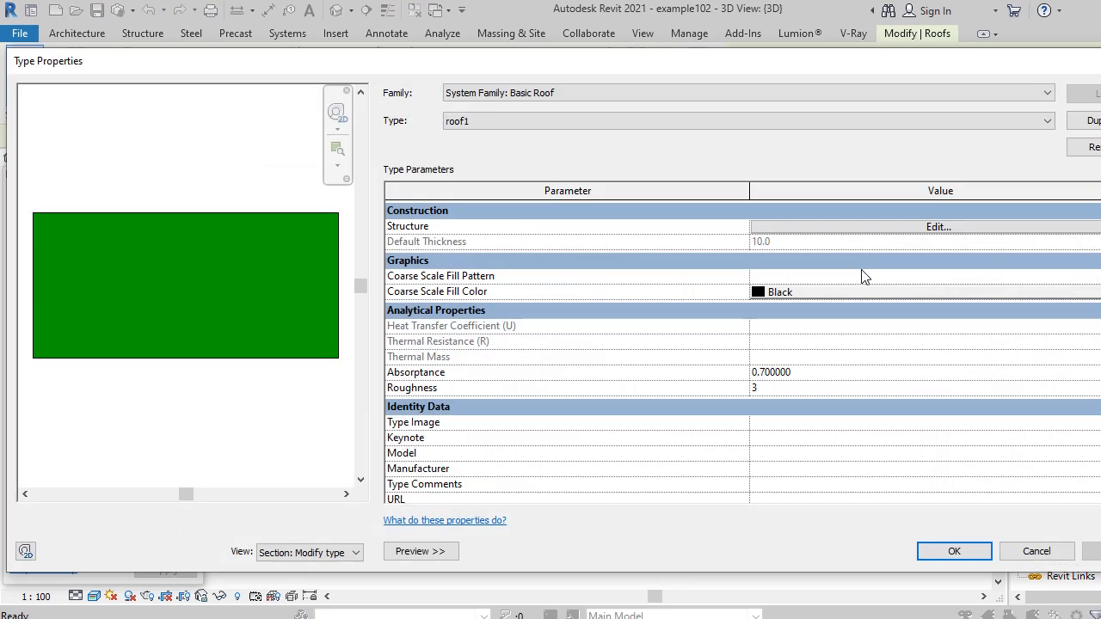
{"action": "left_click", "coordinate": [937, 227]}
{"action": "left_click", "coordinate": [746, 226]}
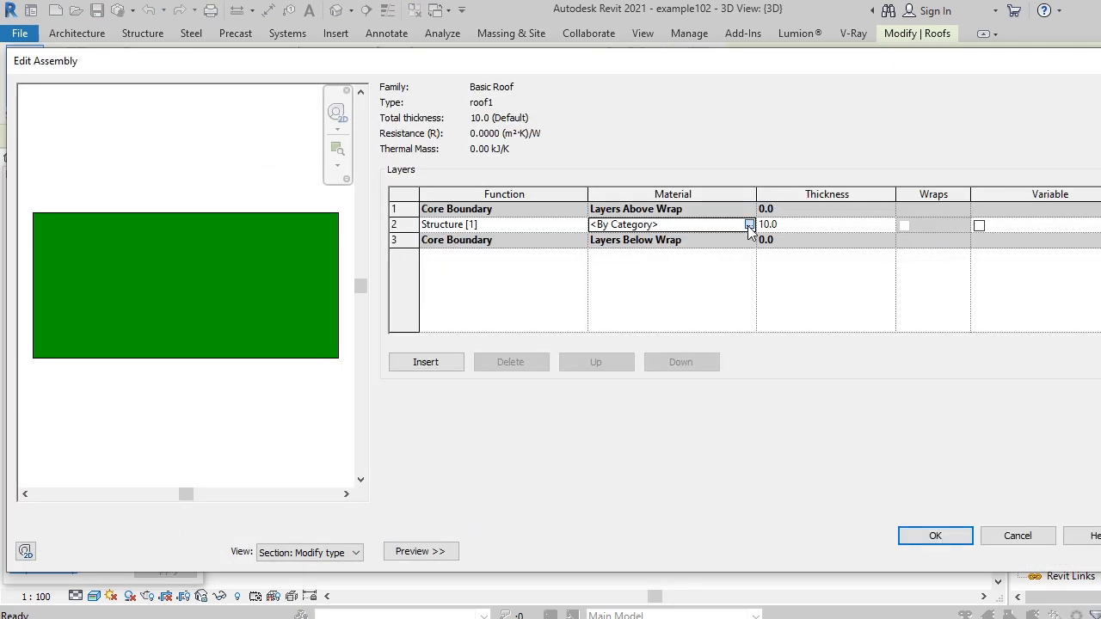
{"action": "left_click", "coordinate": [747, 226]}
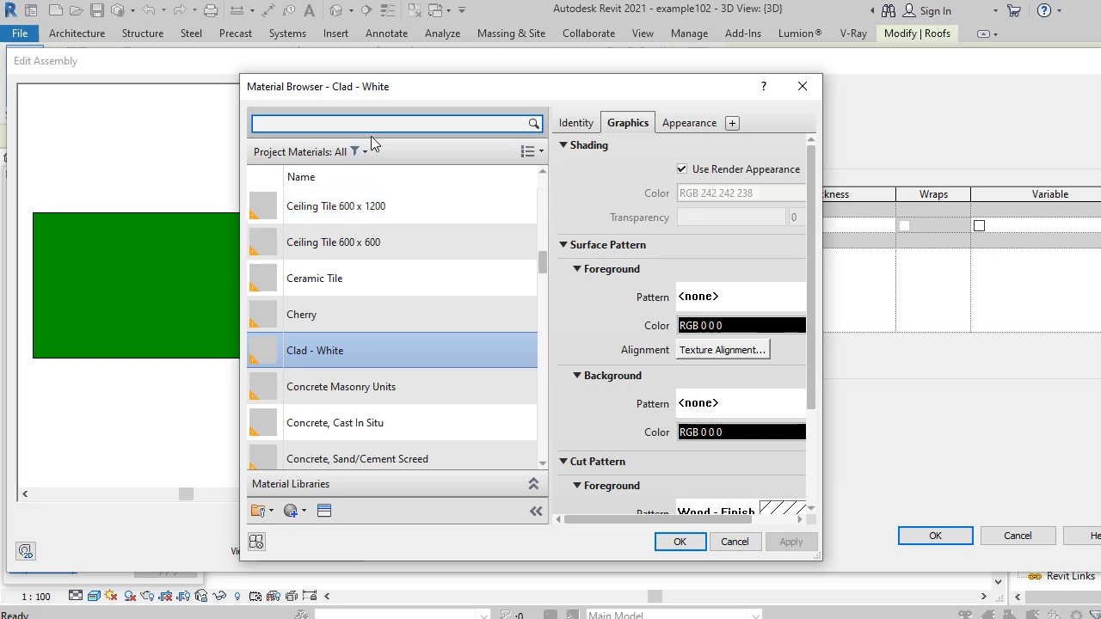
{"action": "type", "text": "ro"}
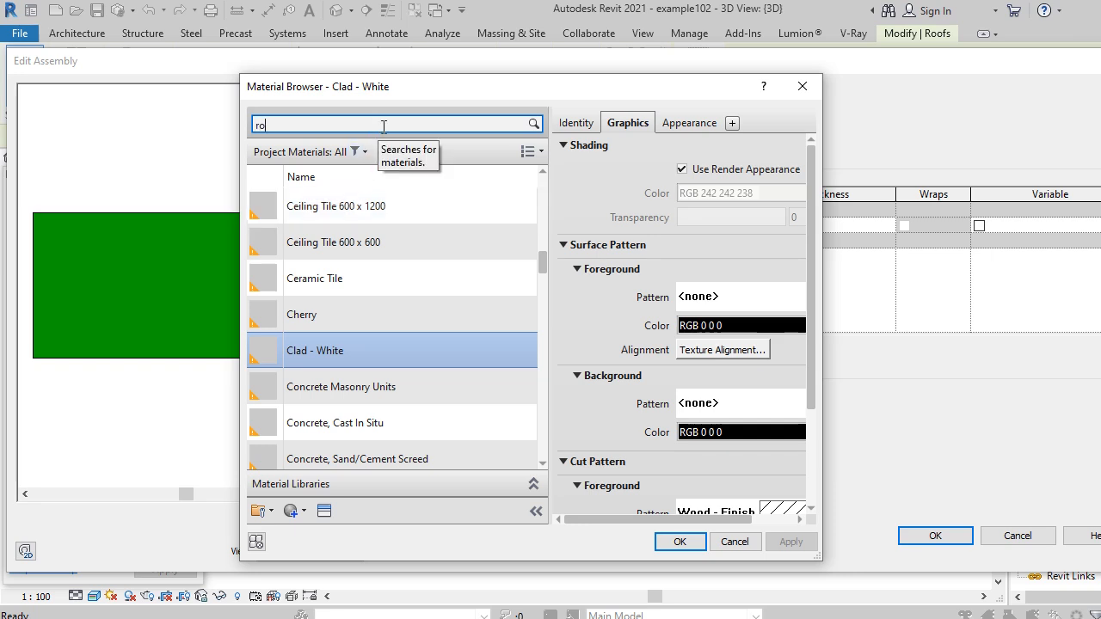
{"action": "type", "text": "of"}
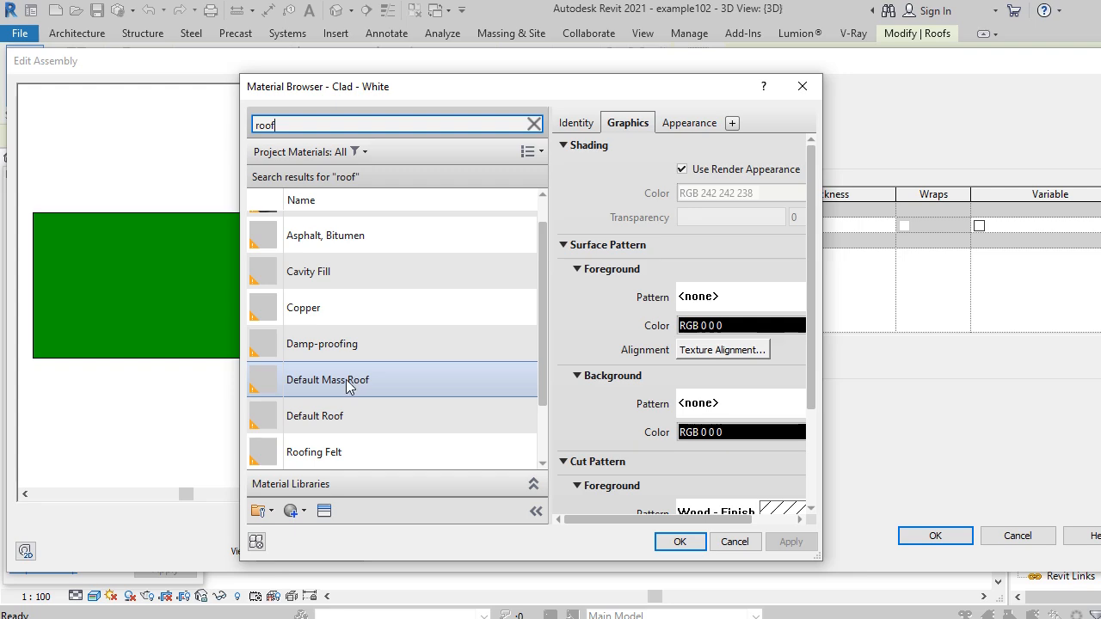
{"action": "scroll", "coordinate": [352, 396], "scroll_direction": "down", "scroll_amount": 2}
{"action": "left_click", "coordinate": [375, 453]}
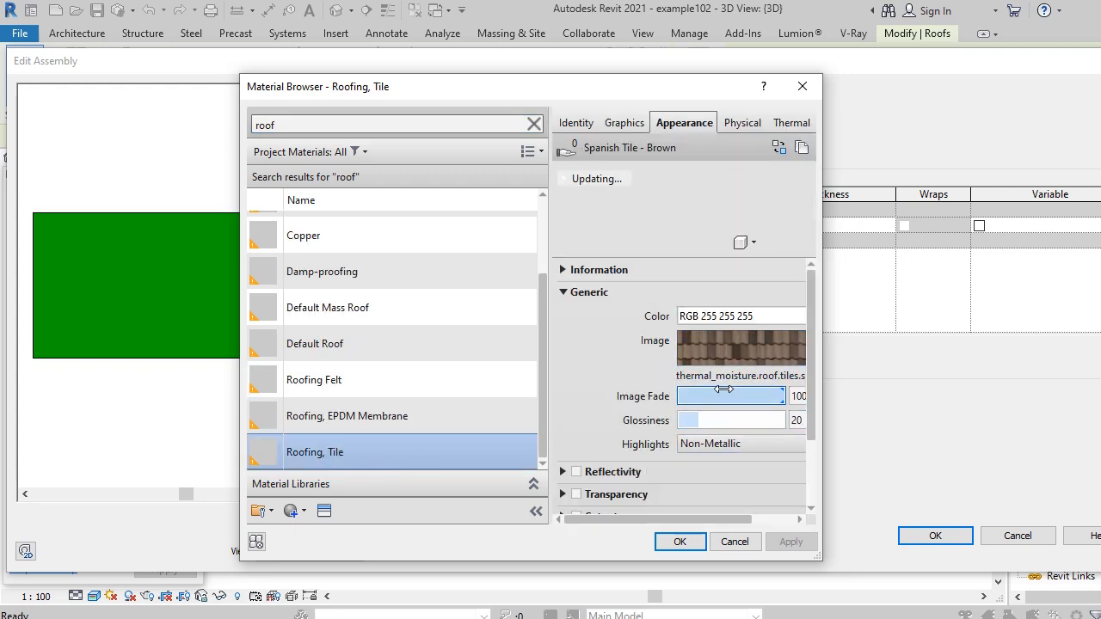
{"action": "left_click", "coordinate": [725, 379]}
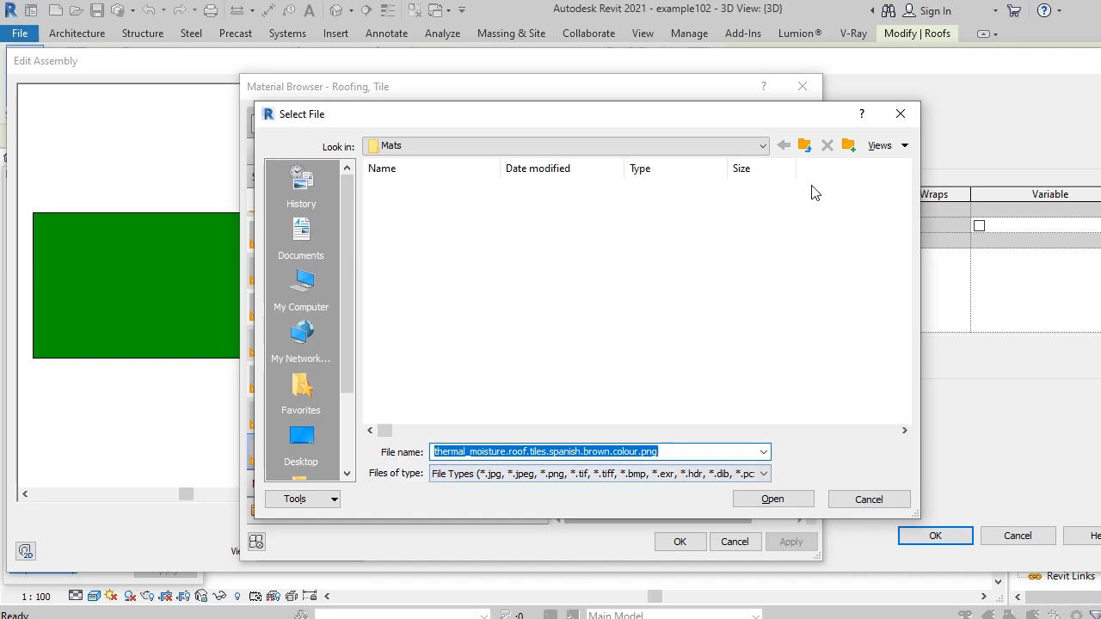
{"action": "left_click", "coordinate": [879, 145]}
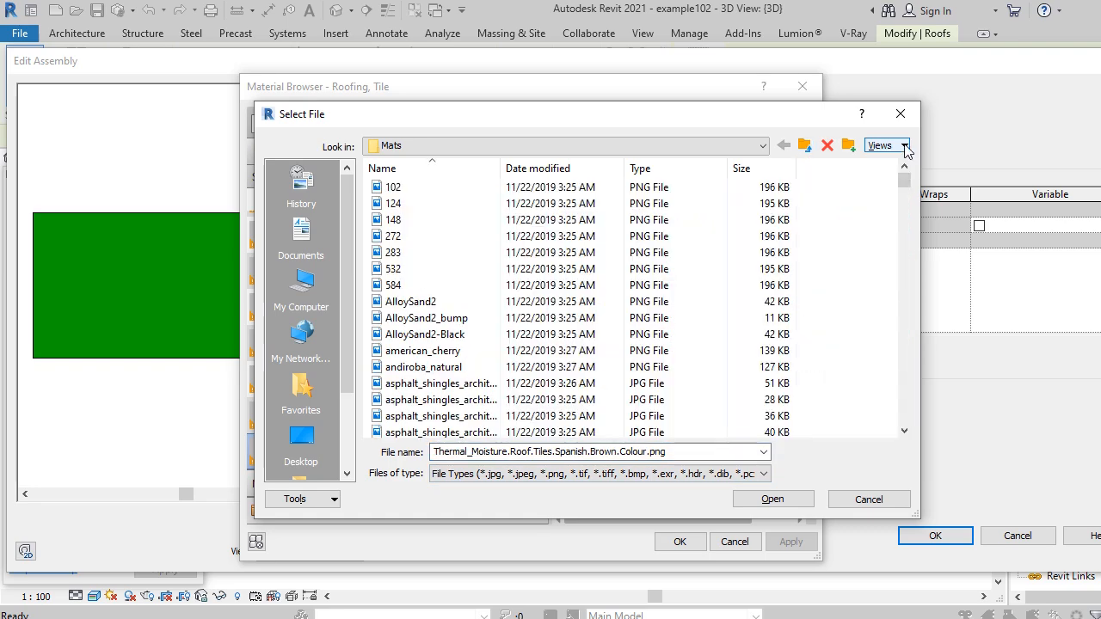
{"action": "left_click", "coordinate": [904, 145]}
{"action": "left_click", "coordinate": [915, 203]}
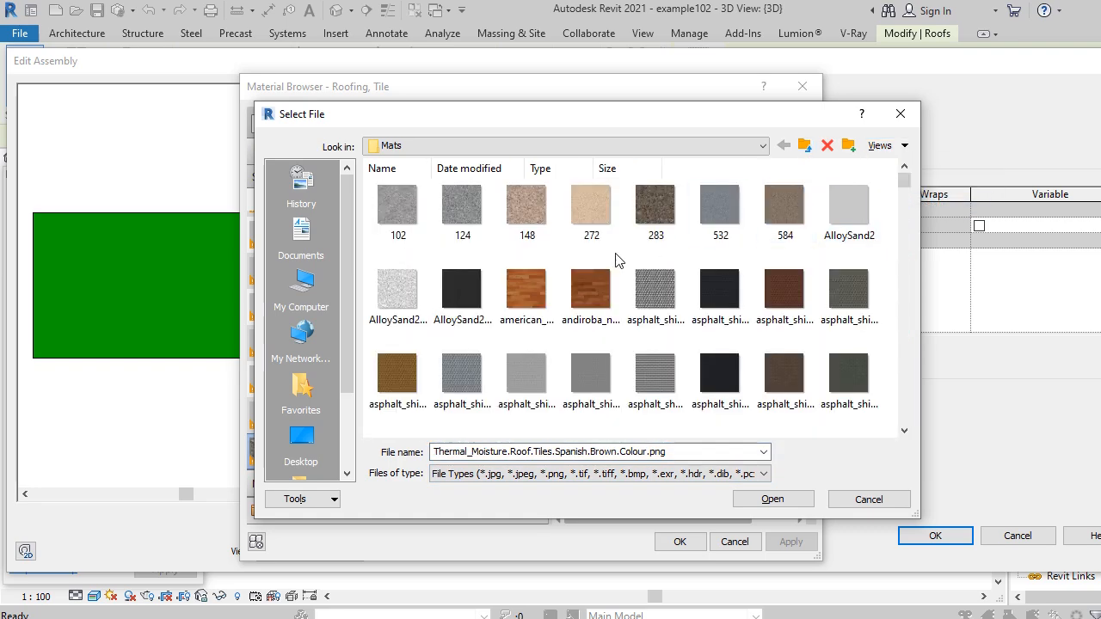
{"action": "scroll", "coordinate": [637, 309], "scroll_direction": "down", "scroll_amount": 10}
{"action": "scroll", "coordinate": [641, 318], "scroll_direction": "down", "scroll_amount": 5}
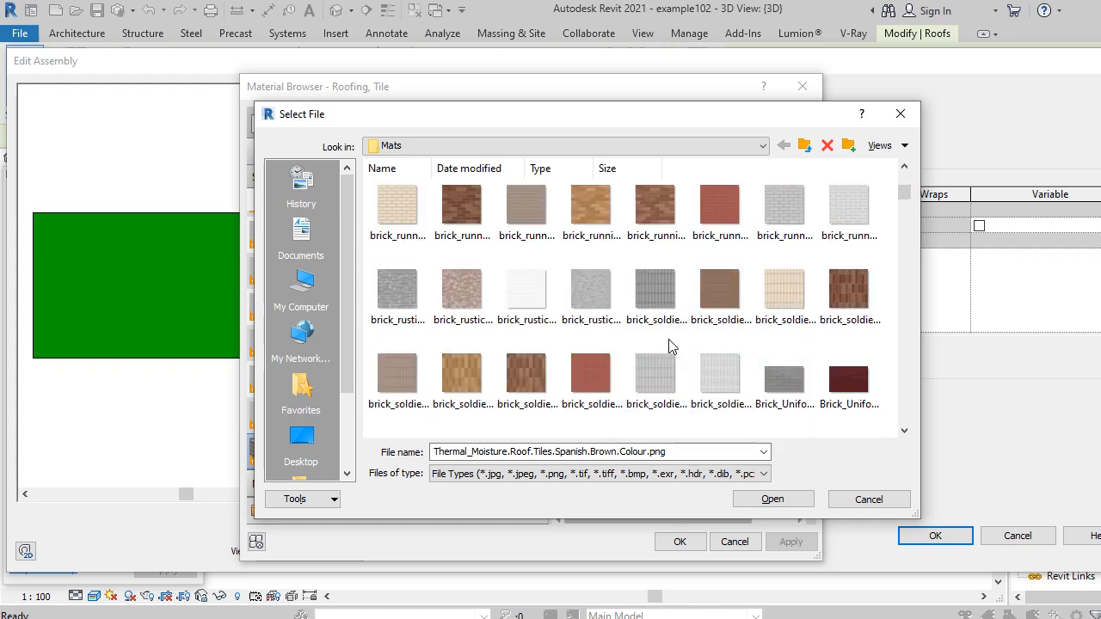
{"action": "scroll", "coordinate": [674, 339], "scroll_direction": "down", "scroll_amount": 5}
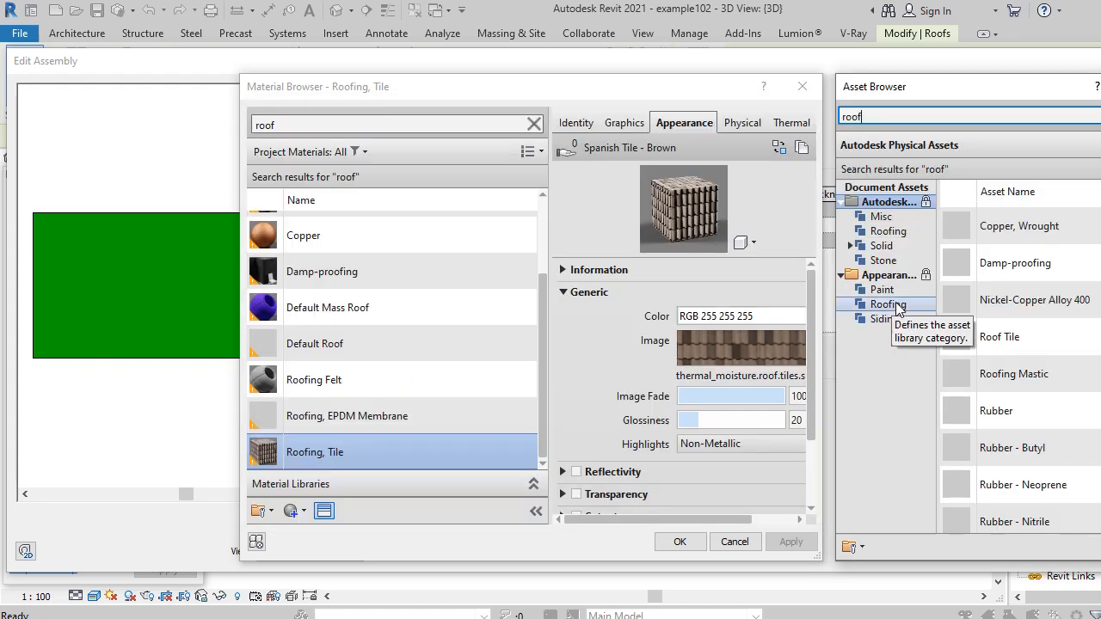
Replace the appearance asset of Roofing, Tile with Shake - Weathered from the Roofing appearance library.
{"action": "left_click", "coordinate": [894, 304]}
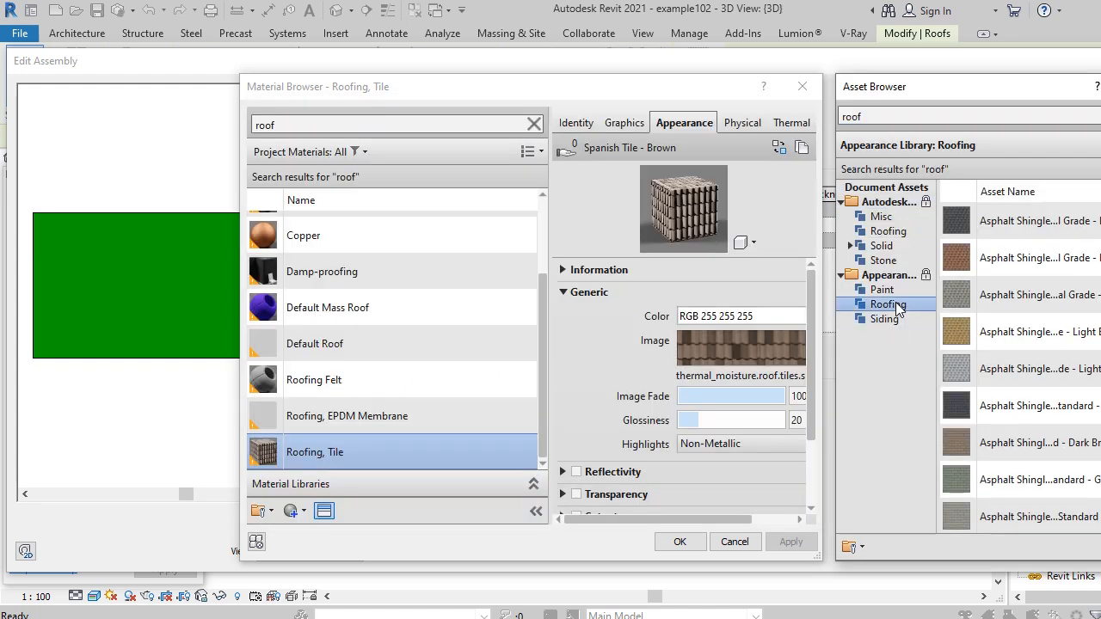
{"action": "scroll", "coordinate": [1002, 387], "scroll_direction": "down", "scroll_amount": 2}
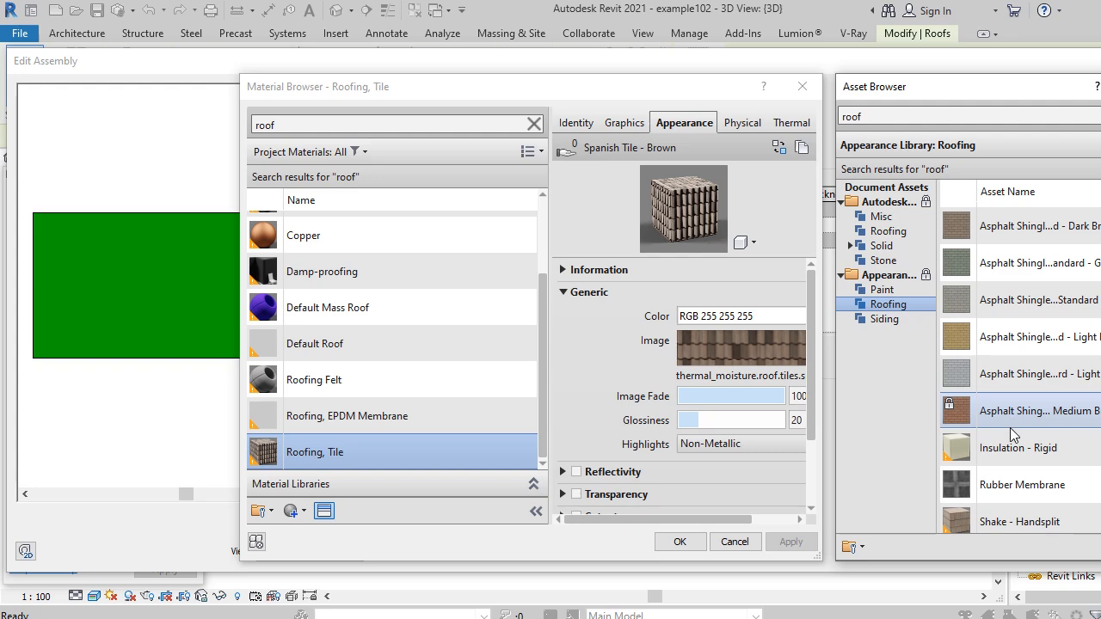
{"action": "scroll", "coordinate": [1014, 437], "scroll_direction": "down", "scroll_amount": 3}
{"action": "scroll", "coordinate": [1022, 459], "scroll_direction": "up", "scroll_amount": 1}
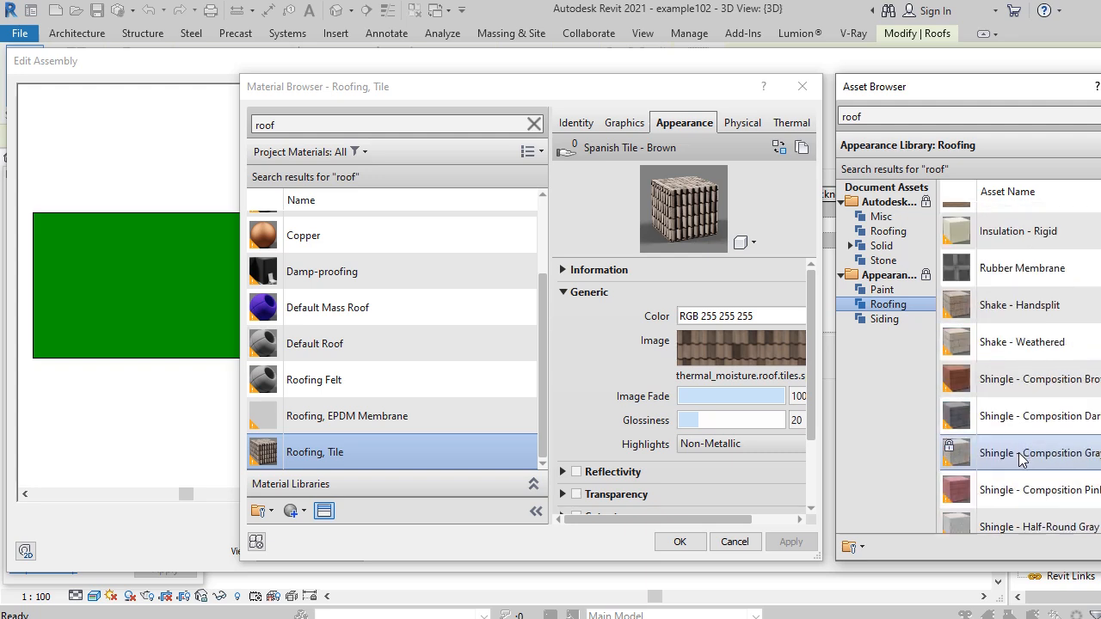
{"action": "scroll", "coordinate": [1022, 459], "scroll_direction": "down", "scroll_amount": 1}
{"action": "scroll", "coordinate": [1013, 357], "scroll_direction": "up", "scroll_amount": 1}
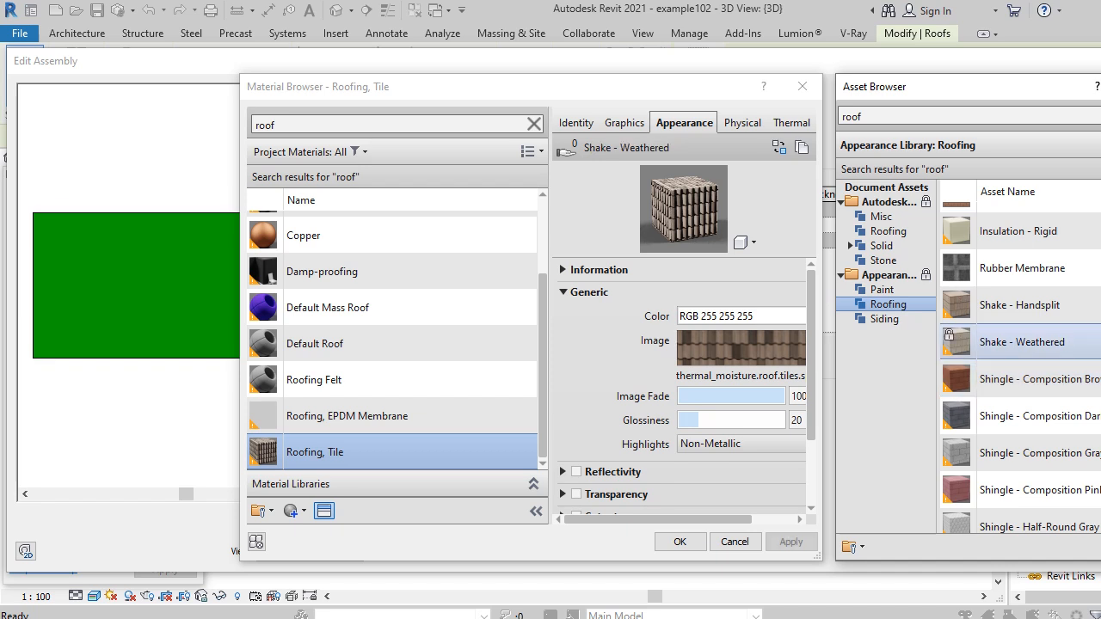
Use brick_bump.jpg as the appearance image of Roofing, Tile, apply the material to roof1, and deselect the roof.
{"action": "left_click", "coordinate": [762, 377]}
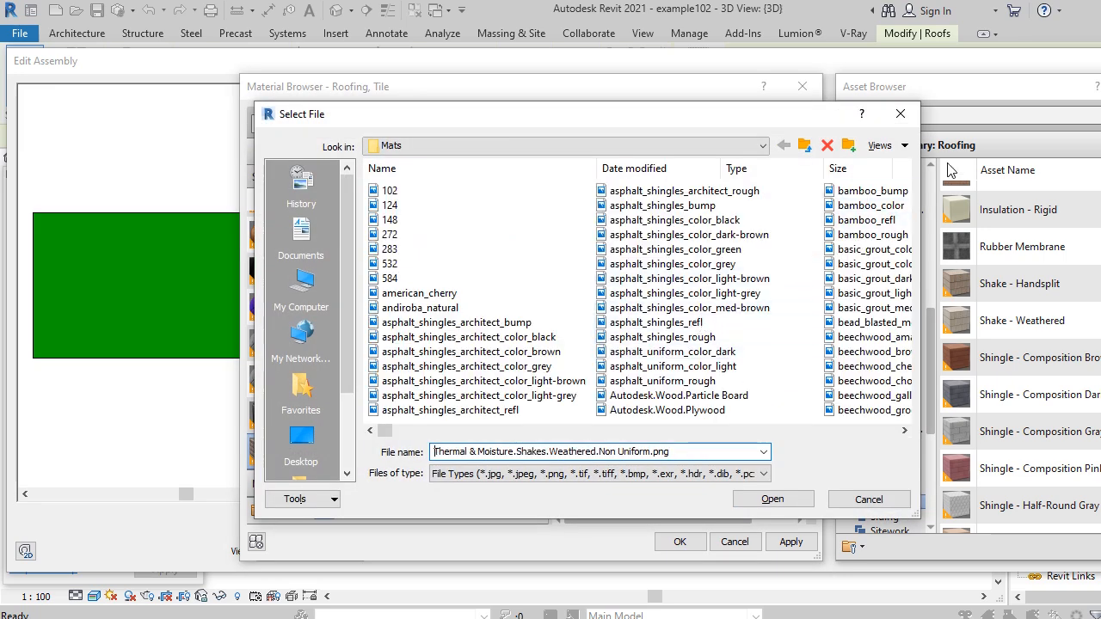
{"action": "left_click", "coordinate": [903, 146]}
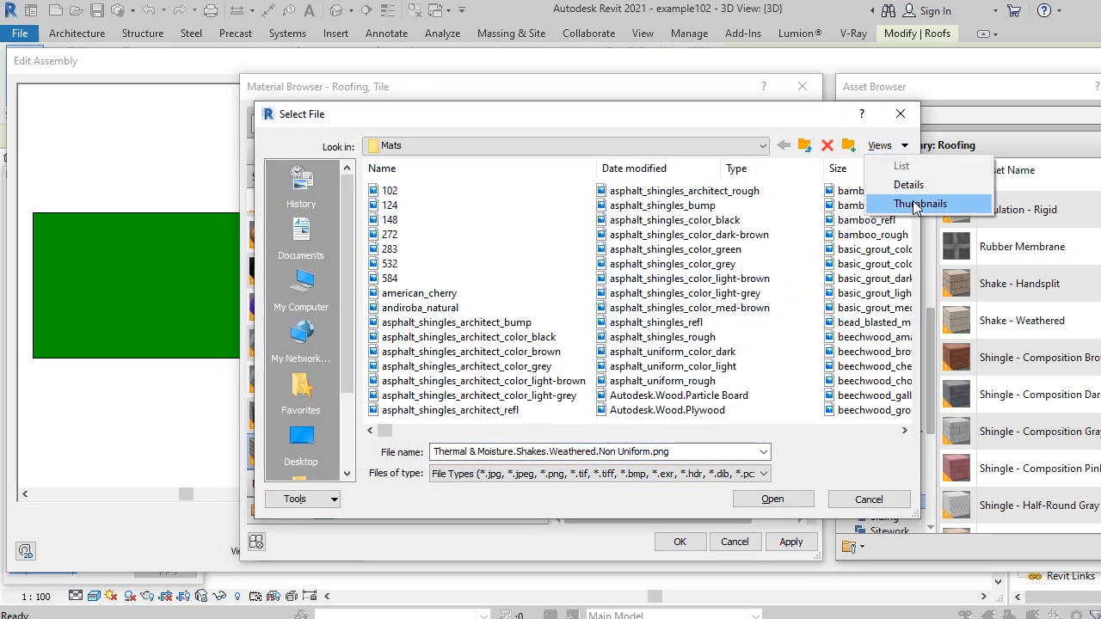
{"action": "left_click", "coordinate": [918, 204]}
{"action": "left_click", "coordinate": [849, 361]}
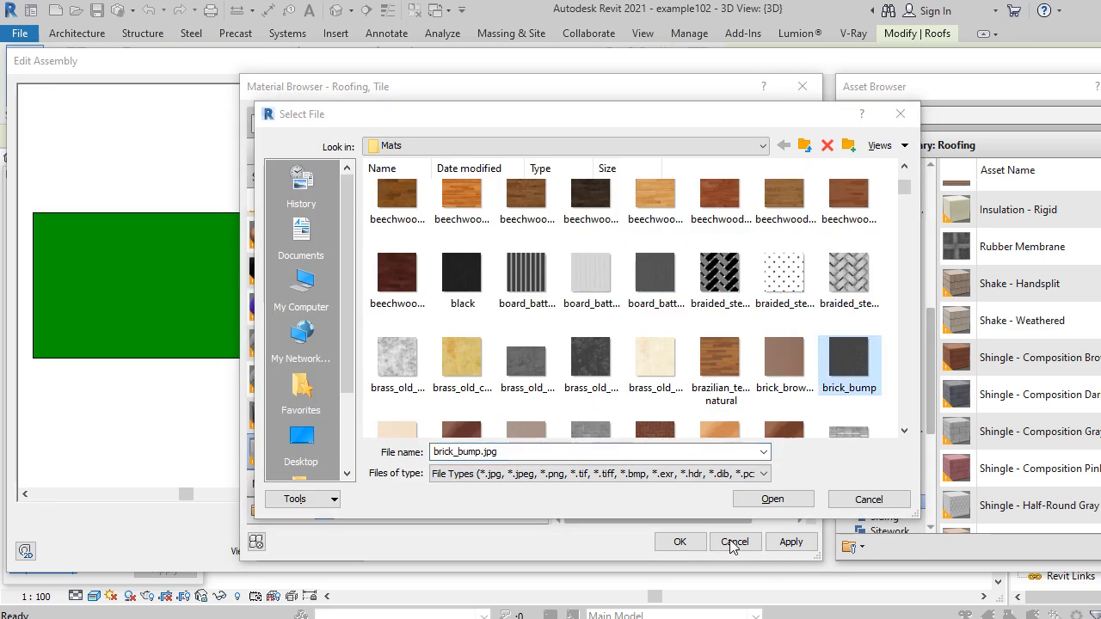
{"action": "left_click", "coordinate": [771, 498]}
{"action": "left_click", "coordinate": [671, 547]}
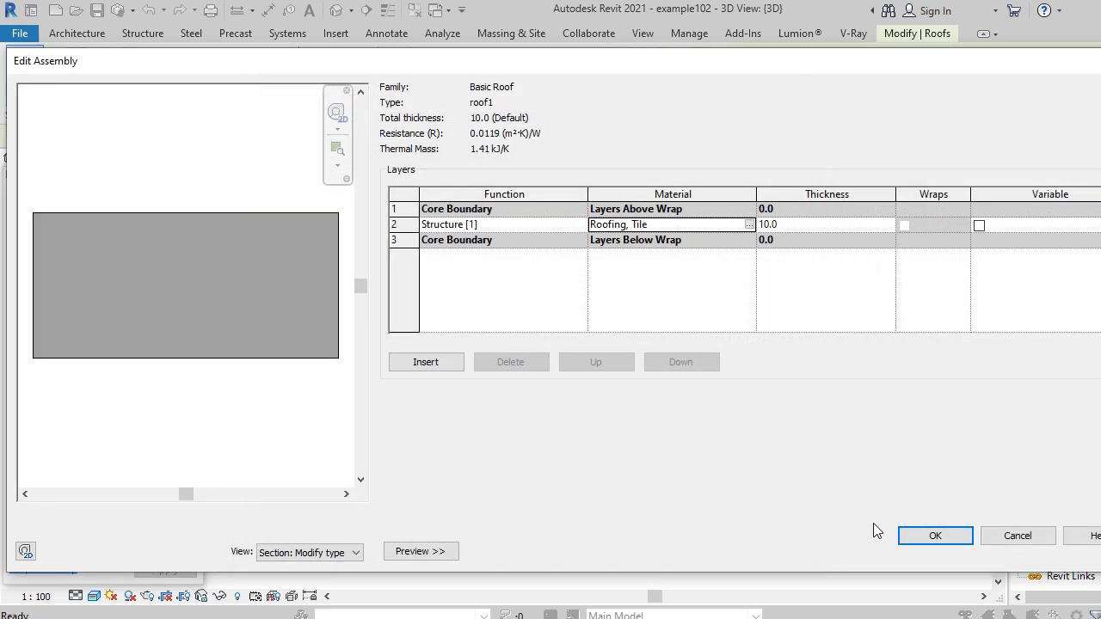
{"action": "left_click", "coordinate": [931, 535]}
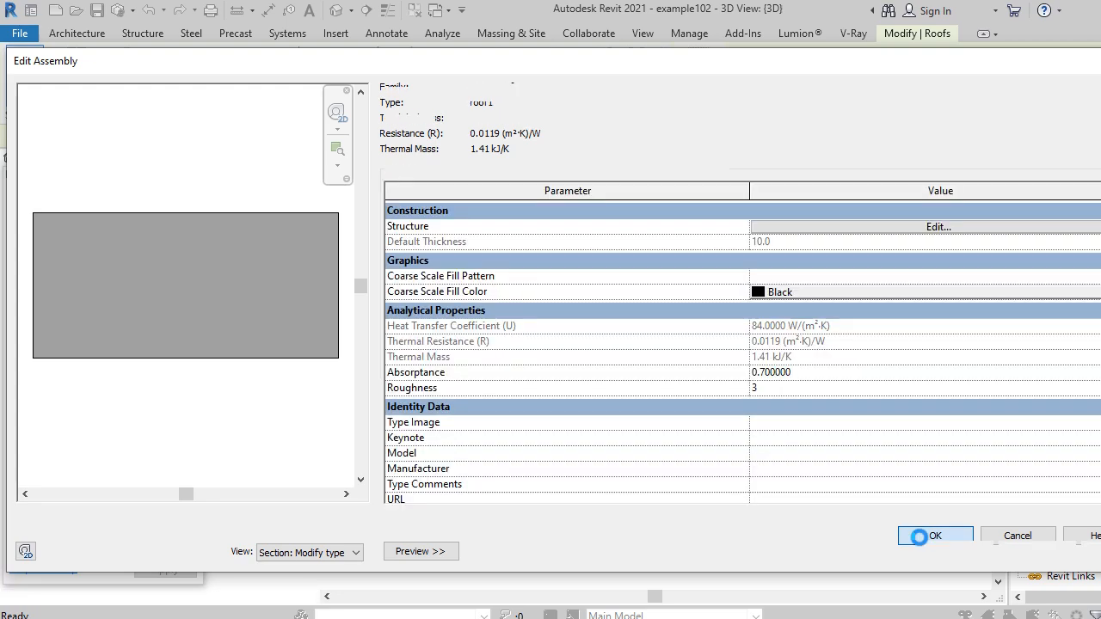
{"action": "left_click", "coordinate": [953, 551]}
{"action": "key", "text": "Escape"}
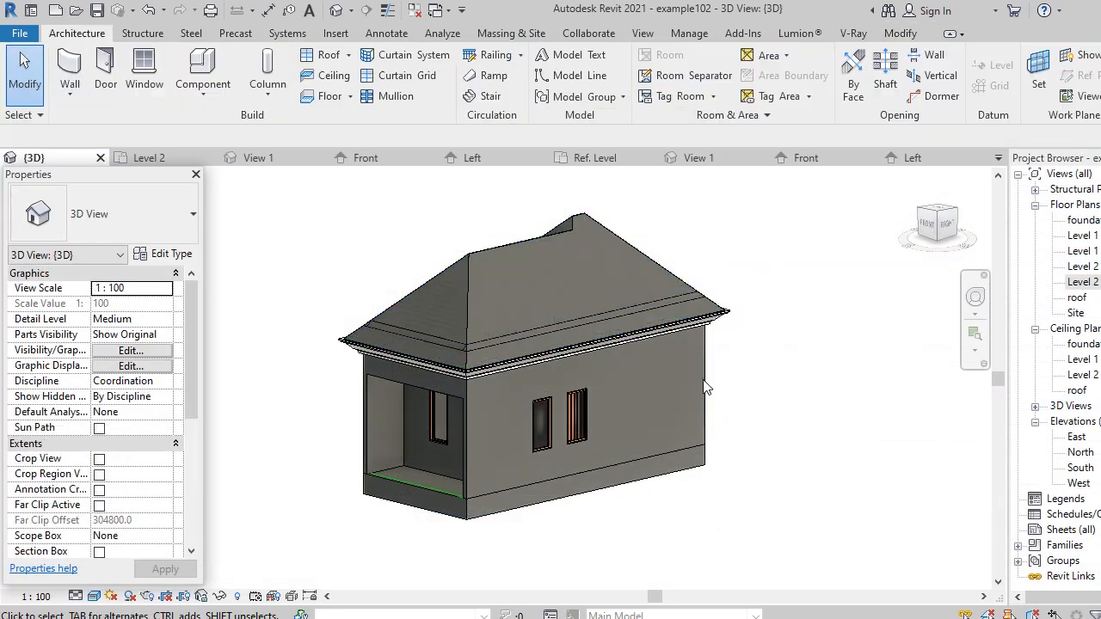
Examine the roof's new texture up close and look at the building from another side in the 3D view.
{"action": "scroll", "coordinate": [544, 359], "scroll_direction": "up", "scroll_amount": 3}
{"action": "scroll", "coordinate": [573, 281], "scroll_direction": "up", "scroll_amount": 2}
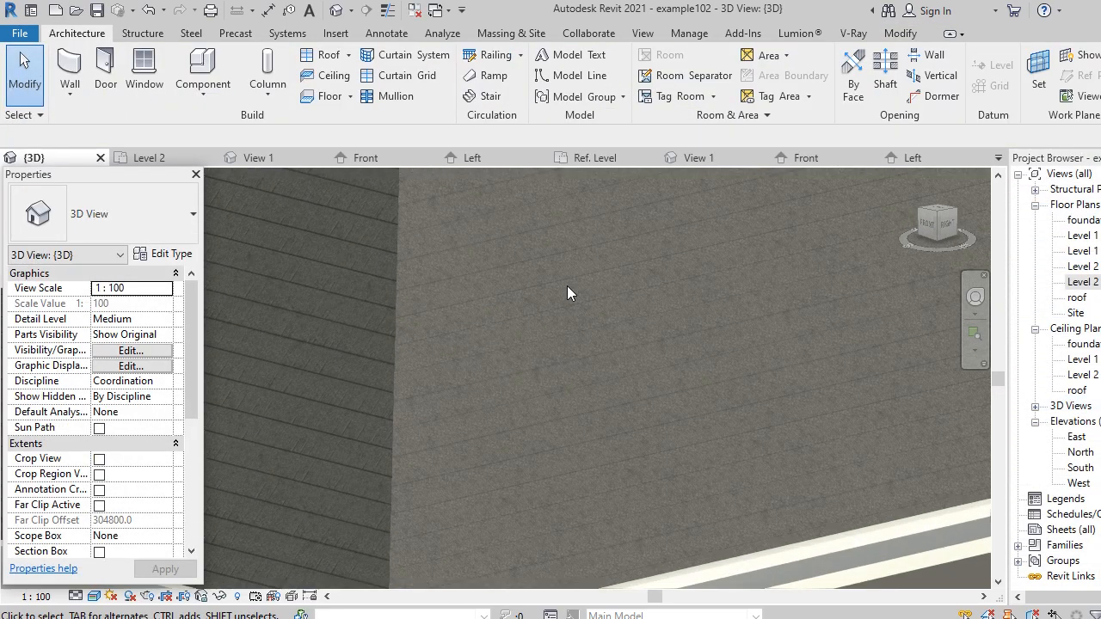
{"action": "scroll", "coordinate": [558, 301], "scroll_direction": "down", "scroll_amount": 5}
{"action": "scroll", "coordinate": [770, 338], "scroll_direction": "down", "scroll_amount": 1}
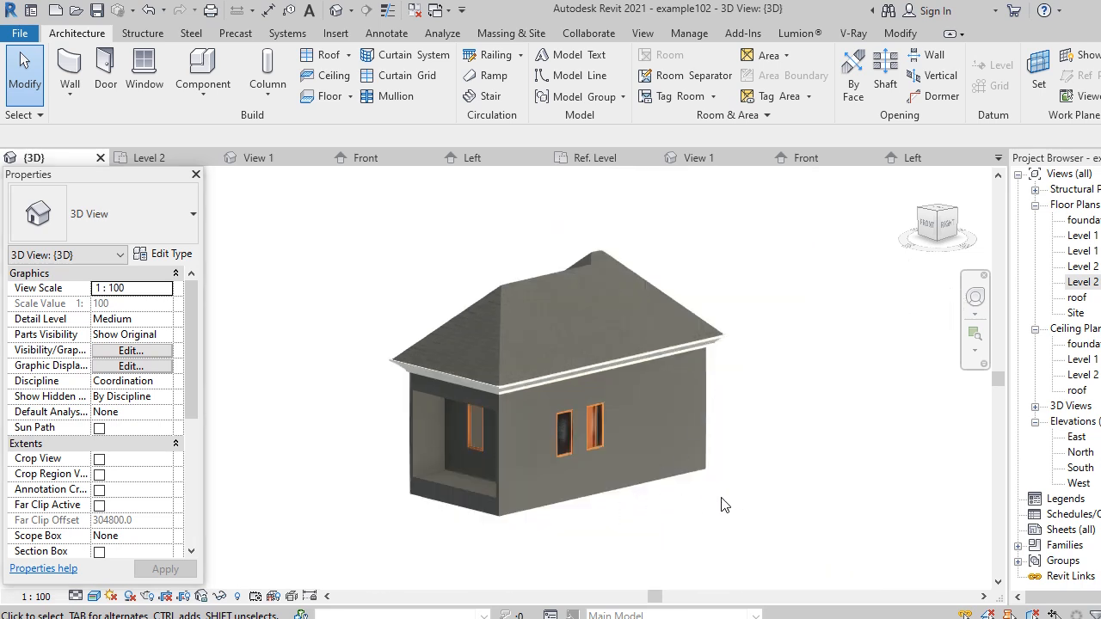
{"action": "middle_click_drag", "start_coordinate": [675, 510], "coordinate": [944, 497], "text": "shift"}
{"action": "scroll", "coordinate": [591, 399], "scroll_direction": "up", "scroll_amount": 4}
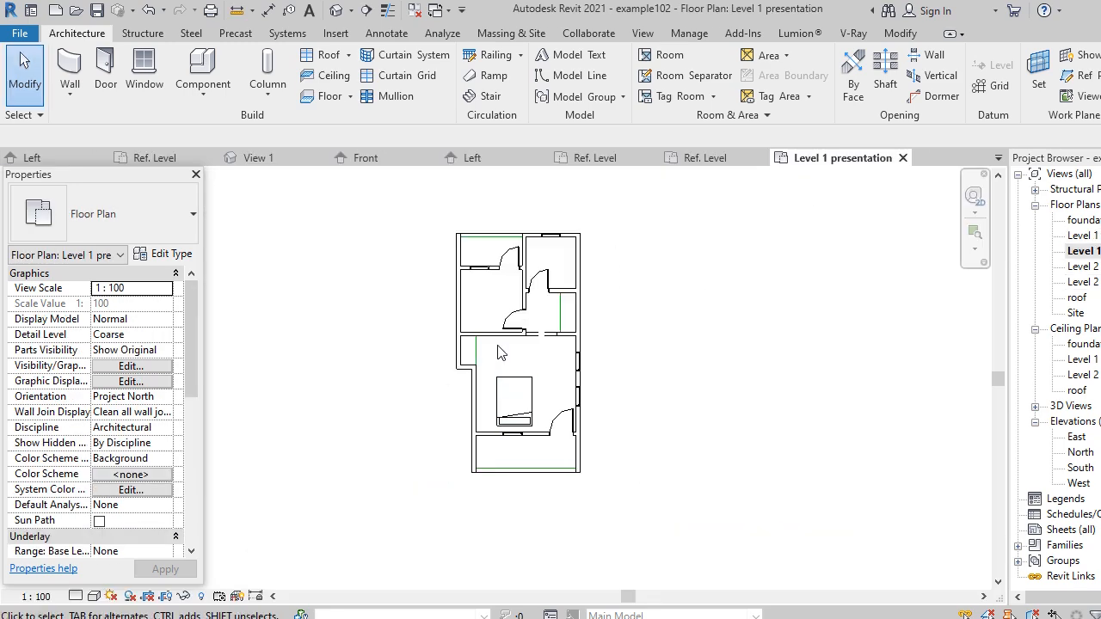
Start a floor in the Level 1 presentation plan and duplicate the foundation floor type as intelock.
{"action": "scroll", "coordinate": [481, 295], "scroll_direction": "up", "scroll_amount": 2}
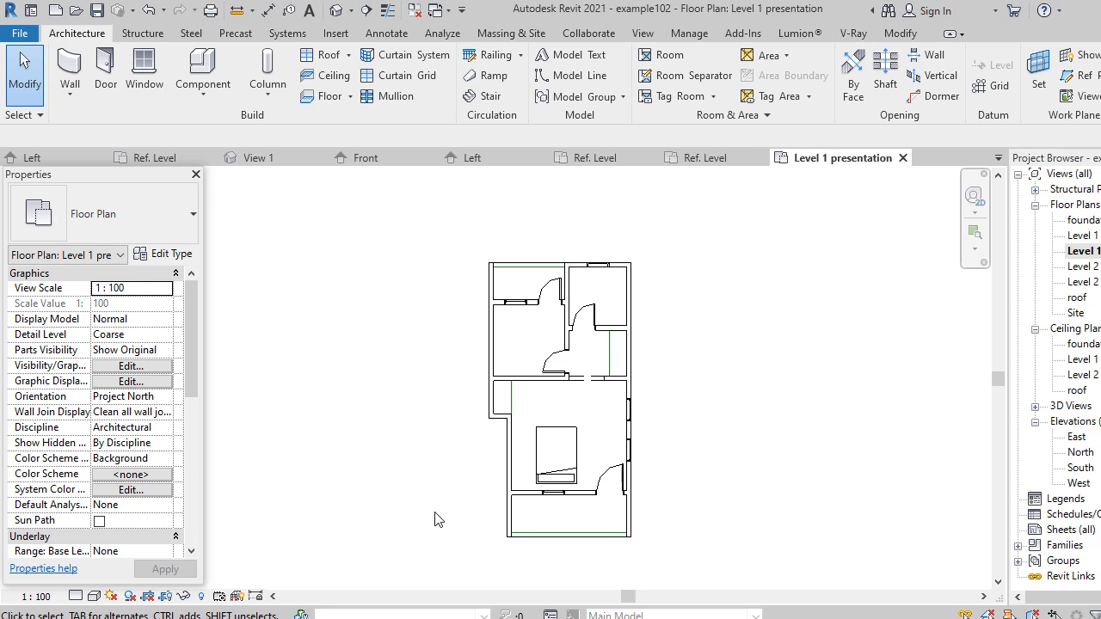
{"action": "left_click", "coordinate": [350, 95]}
{"action": "left_click", "coordinate": [337, 122]}
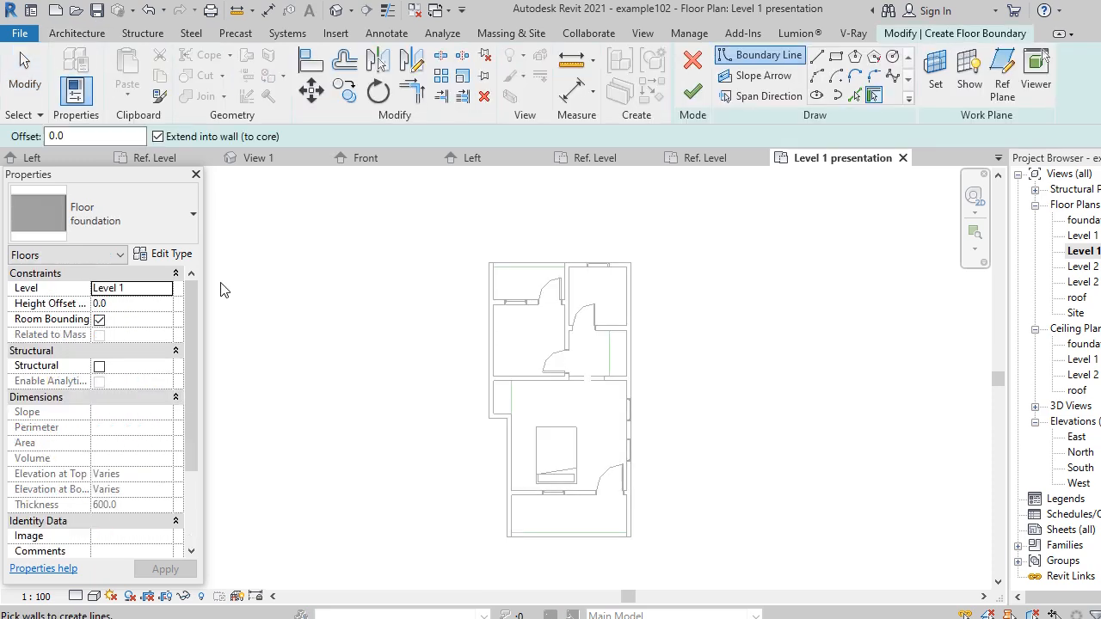
{"action": "left_click", "coordinate": [161, 256]}
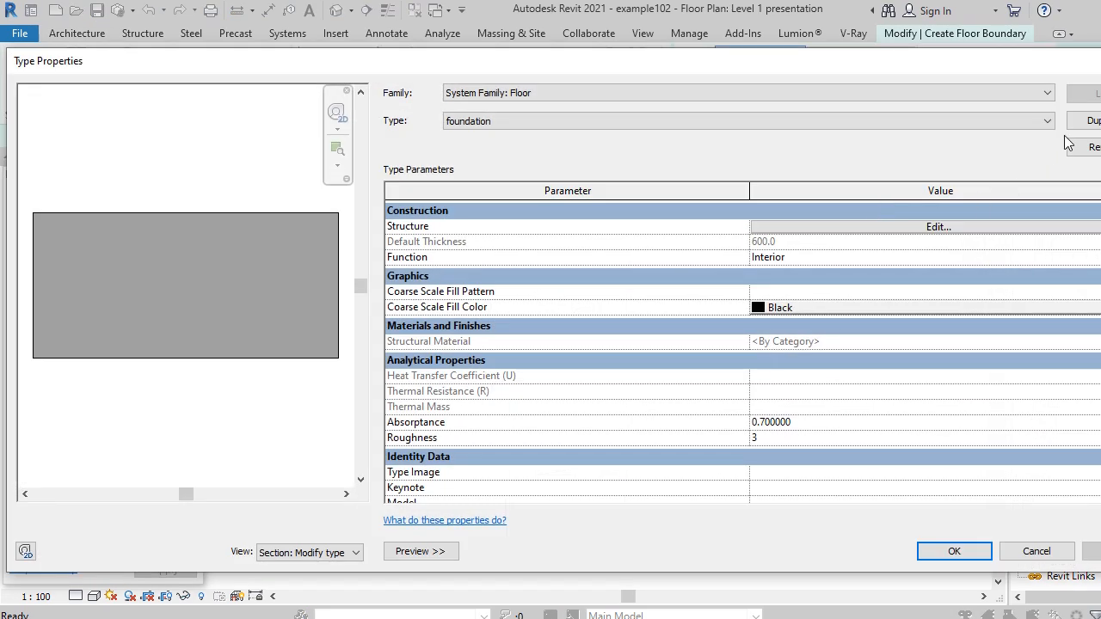
{"action": "left_click", "coordinate": [1085, 121]}
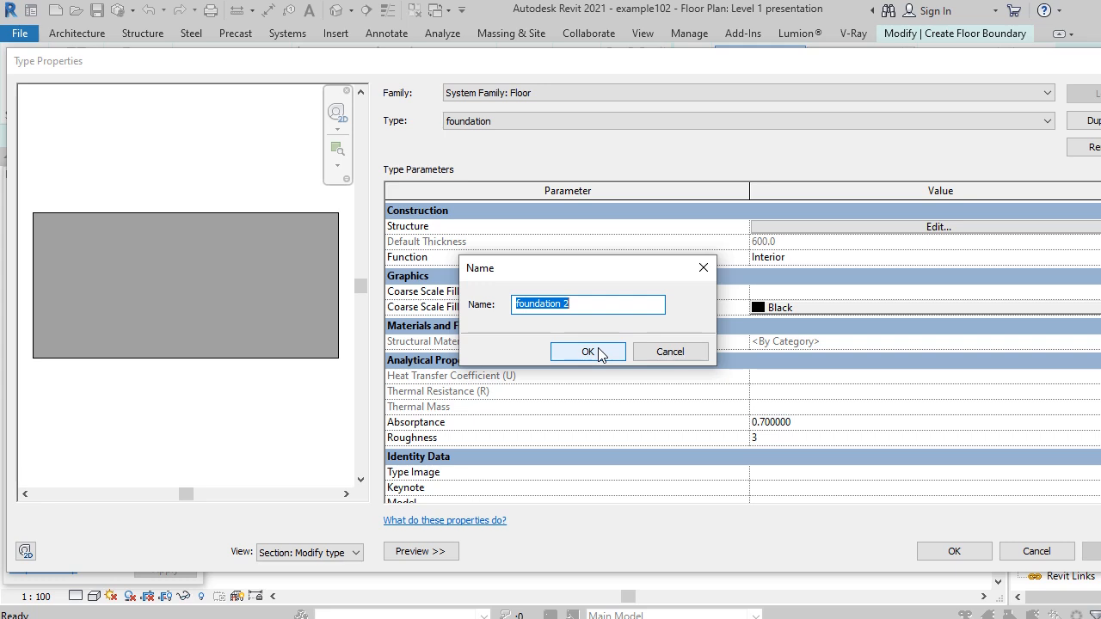
{"action": "type", "text": "intelock"}
{"action": "left_click", "coordinate": [588, 352]}
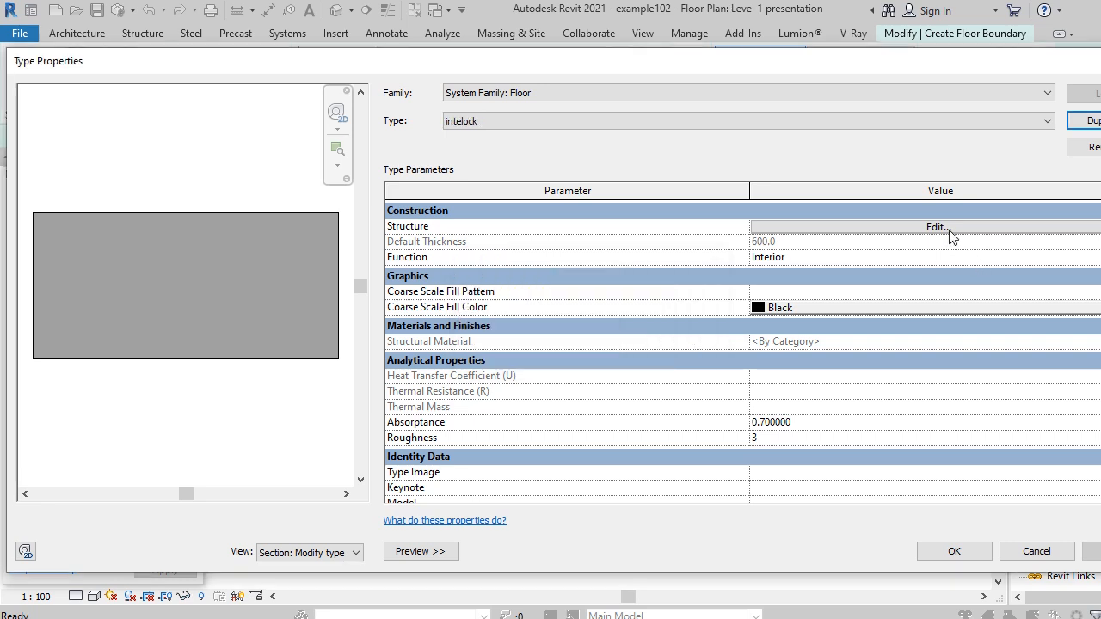
Set the Structure layer thickness of the intelock floor type to 10 mm and confirm the type.
{"action": "left_click", "coordinate": [937, 227]}
{"action": "left_click", "coordinate": [801, 229]}
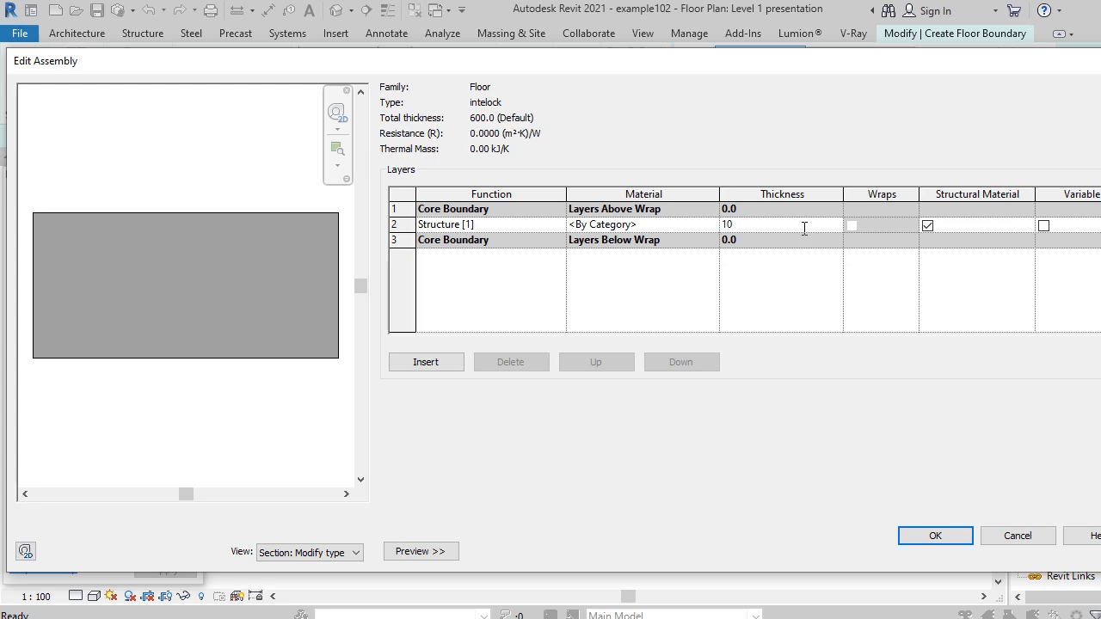
{"action": "key", "text": "Return"}
{"action": "key", "text": "Return"}
Sketch a rectangular floor boundary enclosing the whole building with a margin on all sides.
{"action": "left_click", "coordinate": [835, 56]}
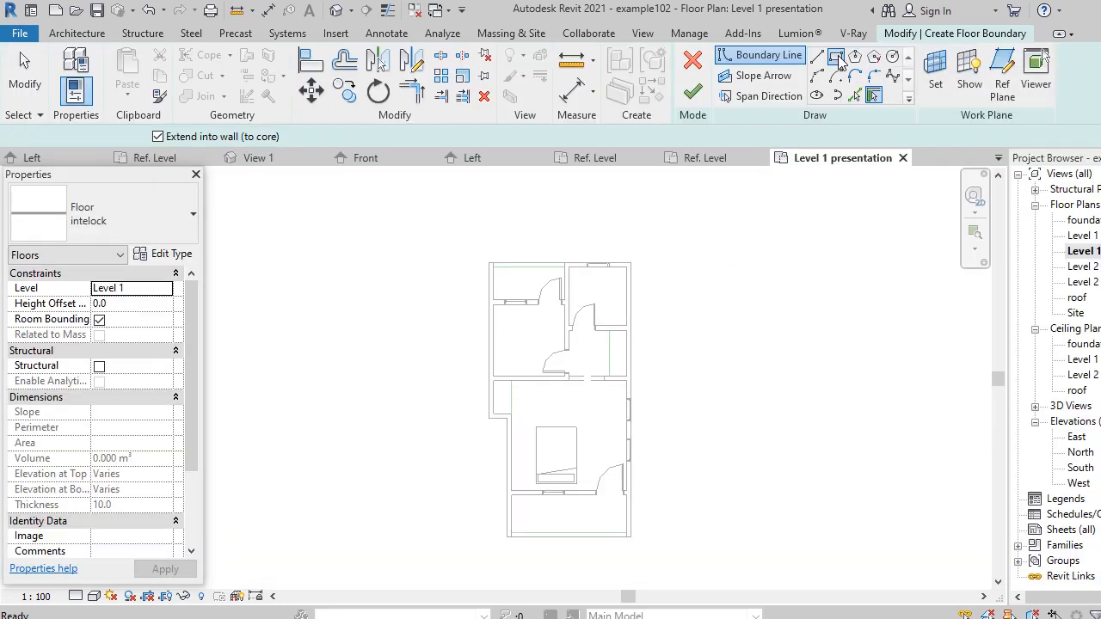
{"action": "left_click", "coordinate": [399, 204]}
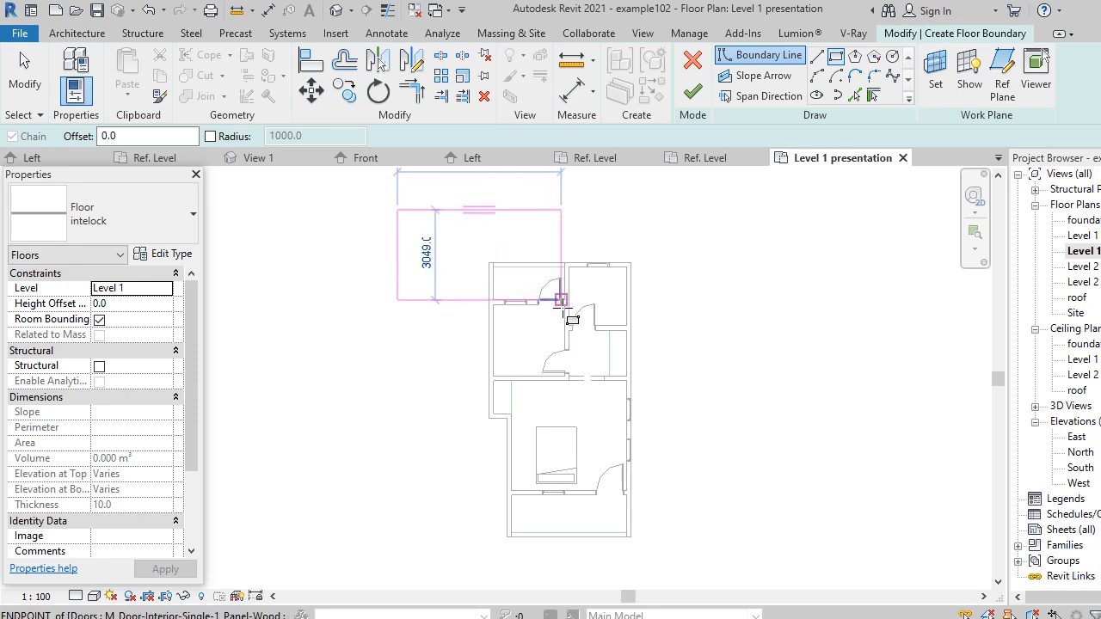
{"action": "scroll", "coordinate": [602, 311], "scroll_direction": "down", "scroll_amount": 2}
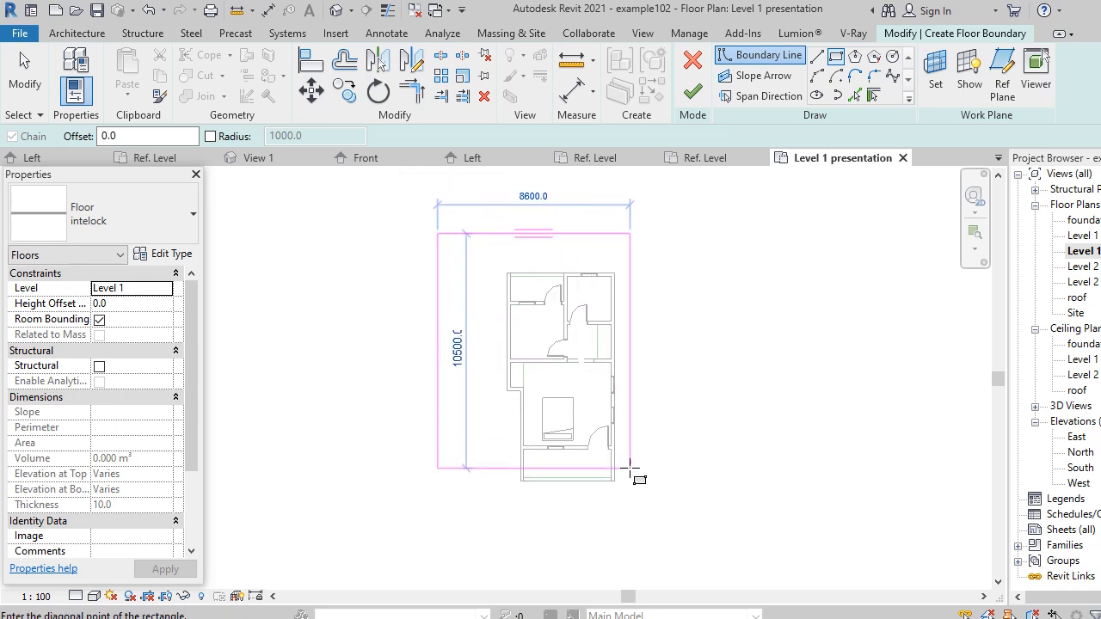
{"action": "left_click", "coordinate": [667, 540]}
{"action": "key", "text": "Escape"}
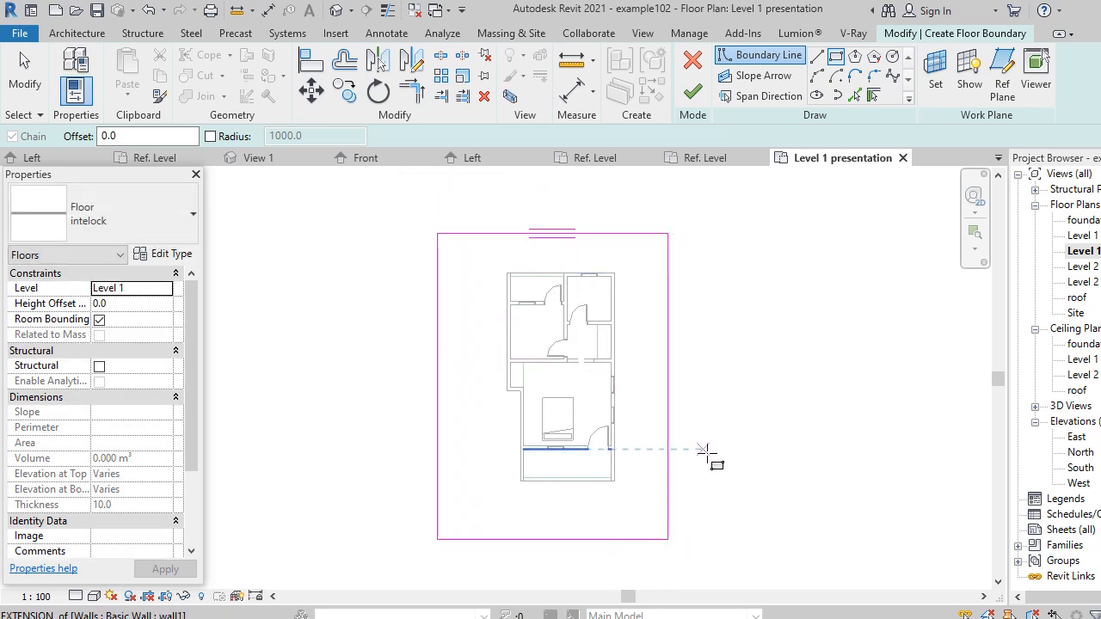
Enlarge the boundary, moving its east edge about 4000 mm outward, and finish the intelock floor.
{"action": "left_click", "coordinate": [673, 442]}
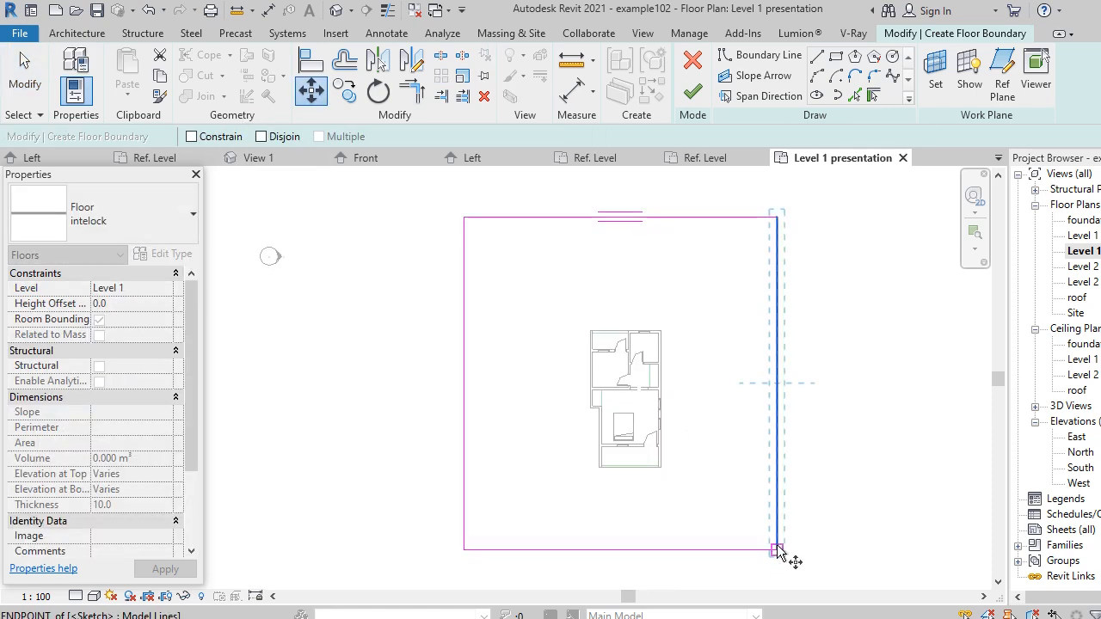
{"action": "left_click", "coordinate": [777, 549]}
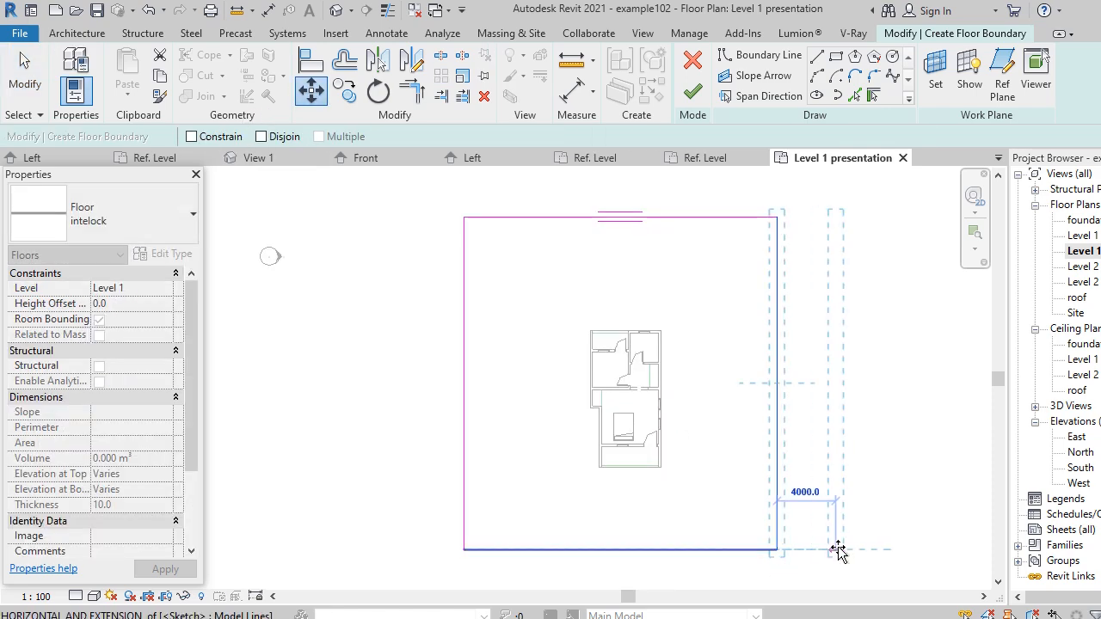
{"action": "left_click", "coordinate": [839, 551]}
{"action": "left_click", "coordinate": [716, 270]}
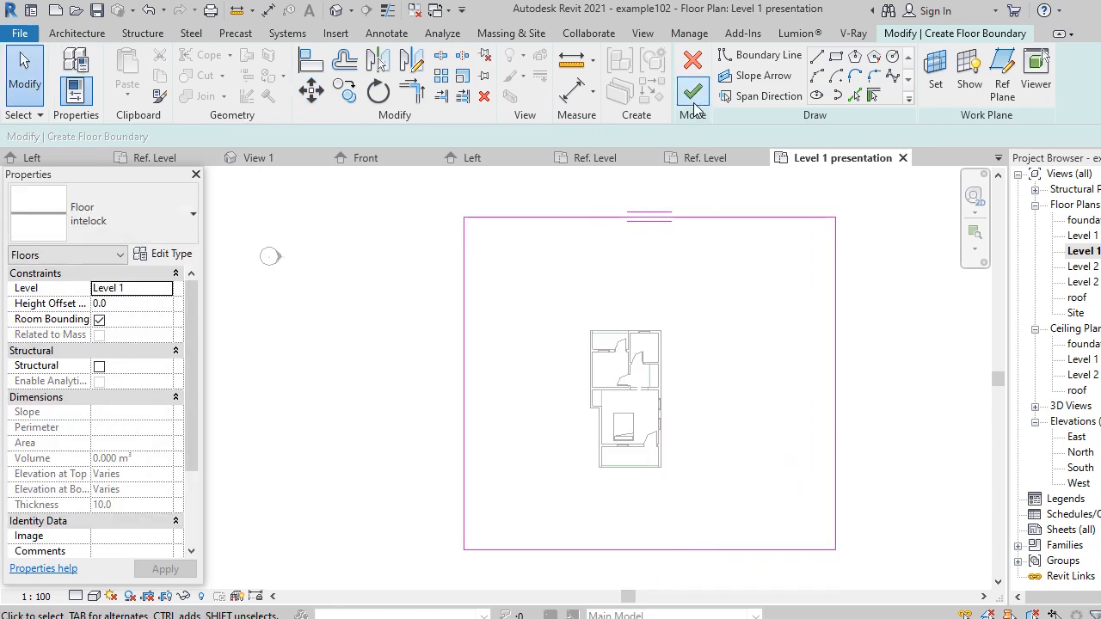
{"action": "left_click", "coordinate": [694, 93]}
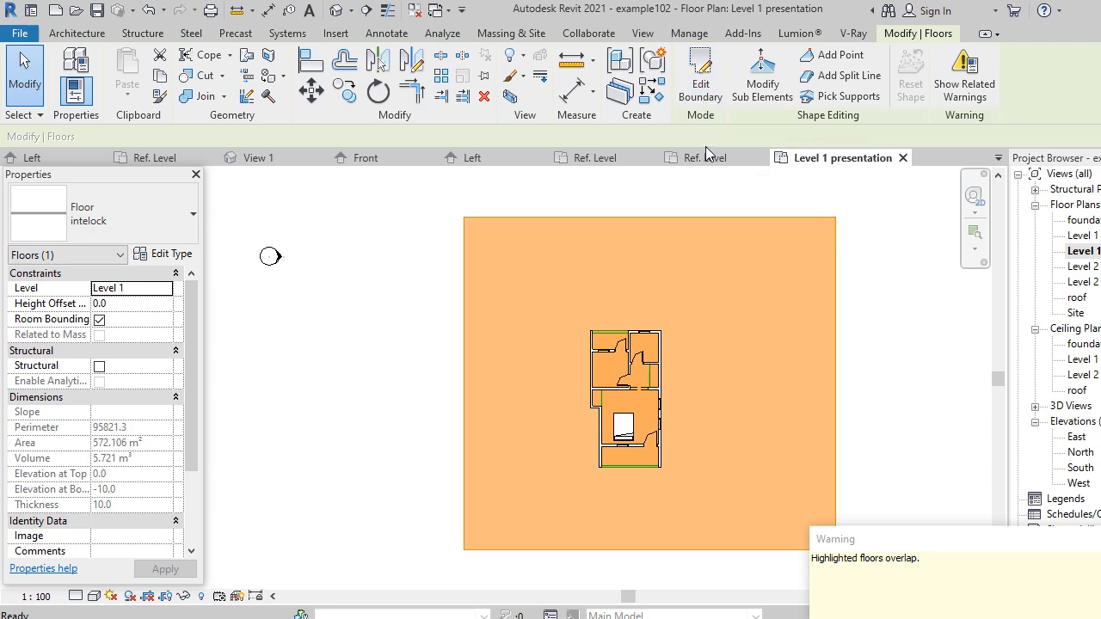
Show the building in the 3D view and set the intelock floor's level to foundatn.
{"action": "left_click", "coordinate": [336, 11]}
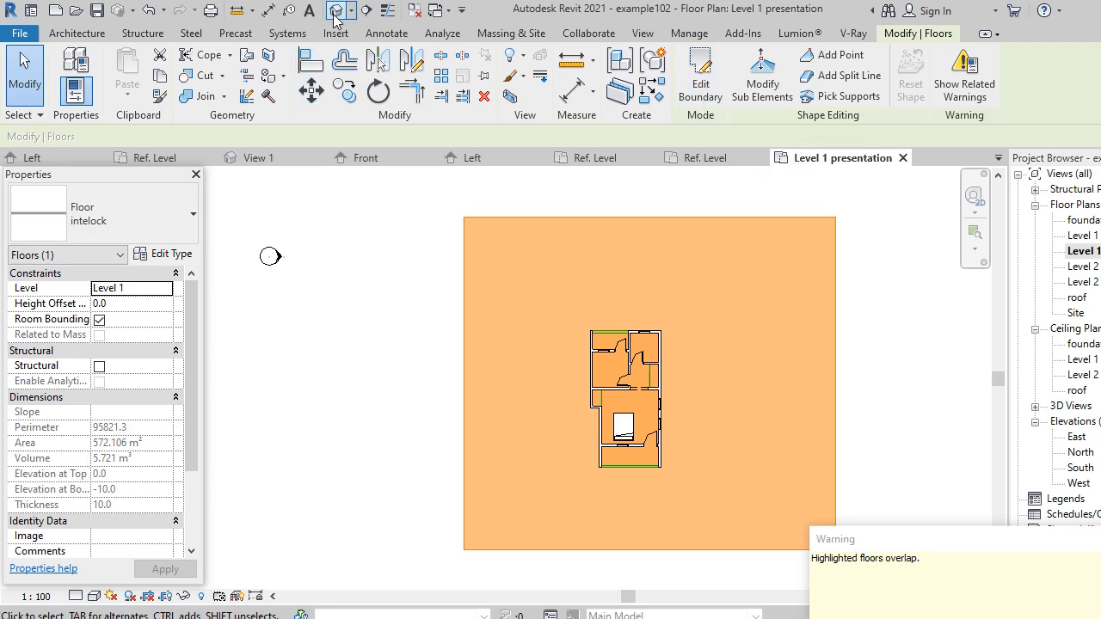
{"action": "key", "text": "Escape"}
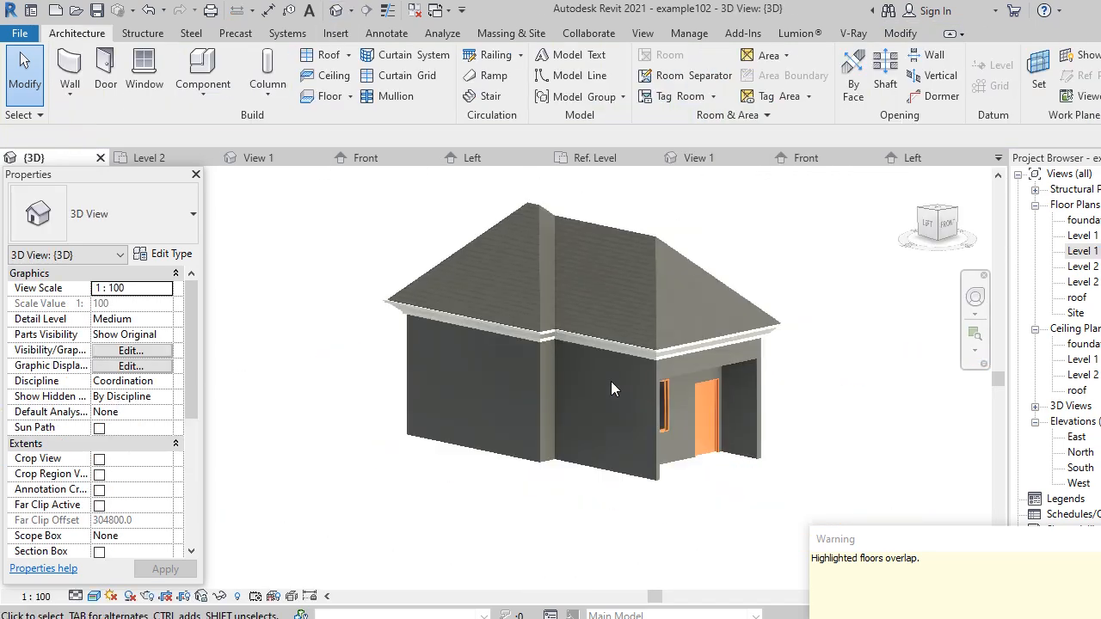
{"action": "middle_click_drag", "start_coordinate": [734, 390], "coordinate": [799, 517], "text": "shift"}
{"action": "scroll", "coordinate": [516, 333], "scroll_direction": "down", "scroll_amount": 3}
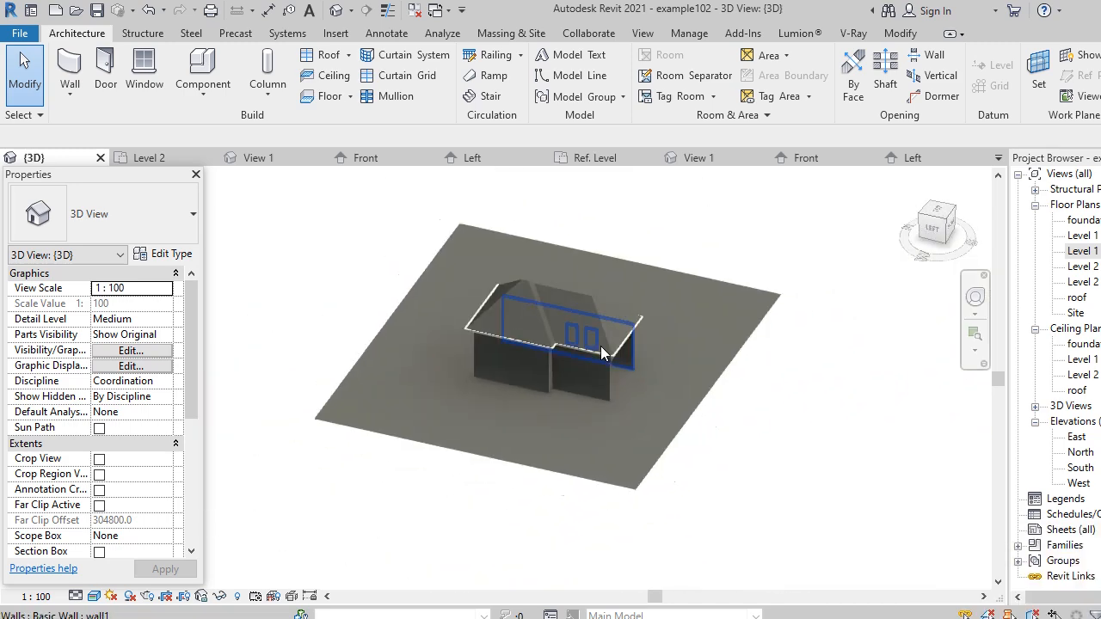
{"action": "scroll", "coordinate": [648, 457], "scroll_direction": "up", "scroll_amount": 2}
{"action": "scroll", "coordinate": [656, 493], "scroll_direction": "up", "scroll_amount": 3}
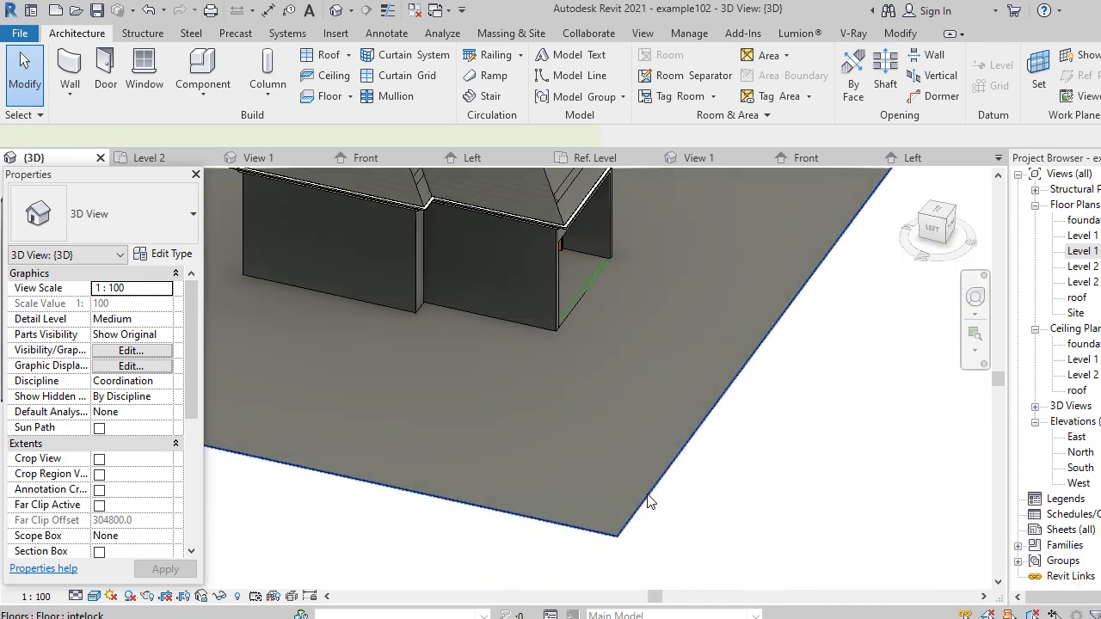
{"action": "left_click", "coordinate": [657, 491]}
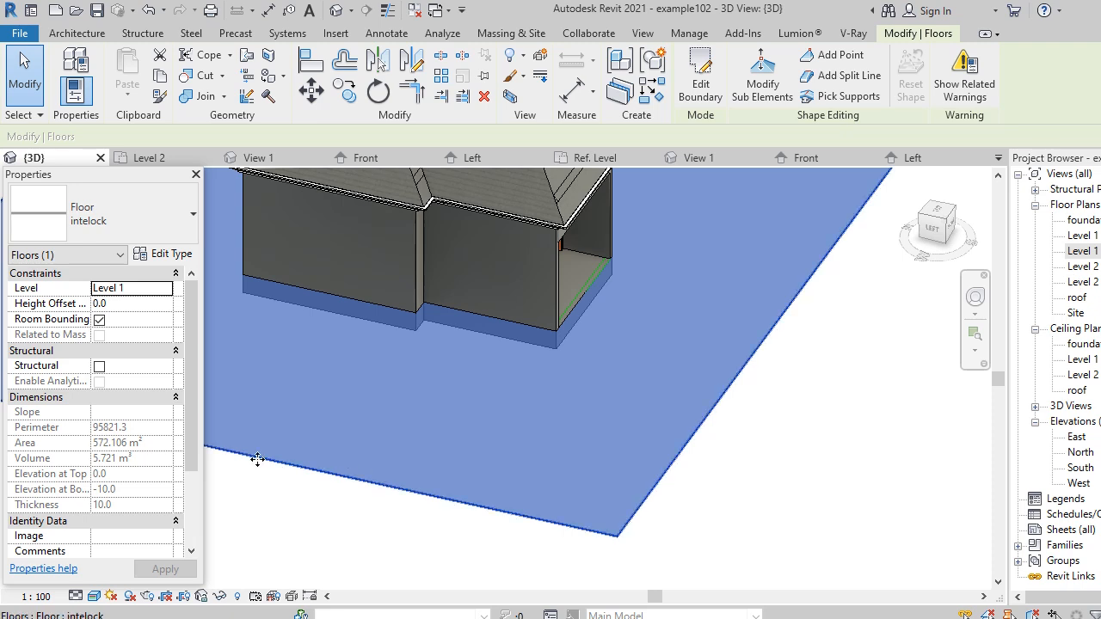
{"action": "left_click", "coordinate": [164, 292]}
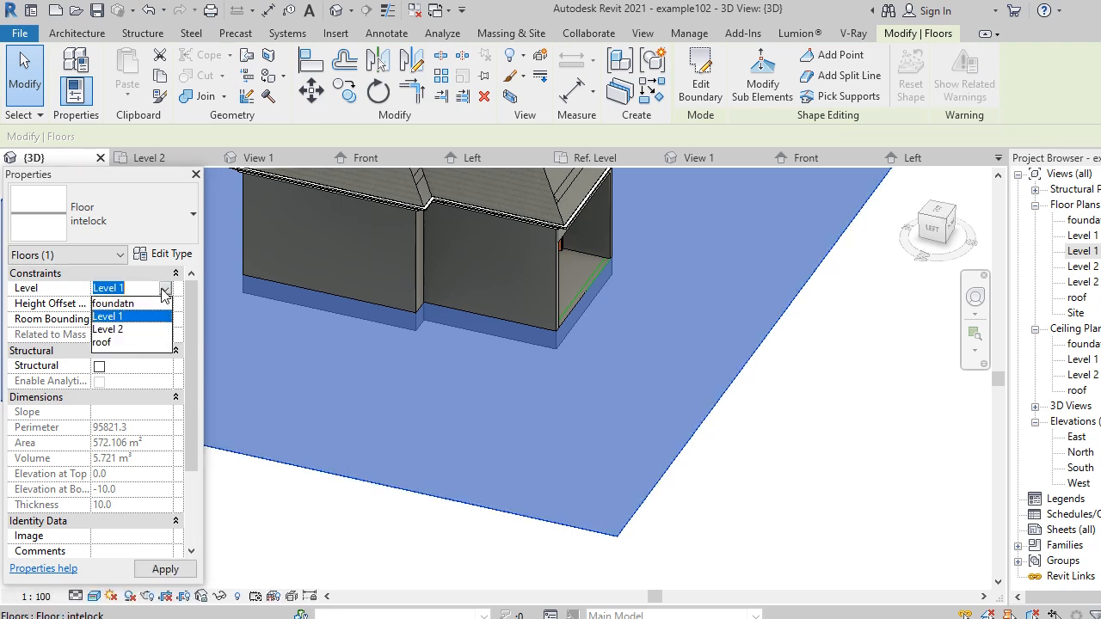
{"action": "left_click", "coordinate": [112, 302]}
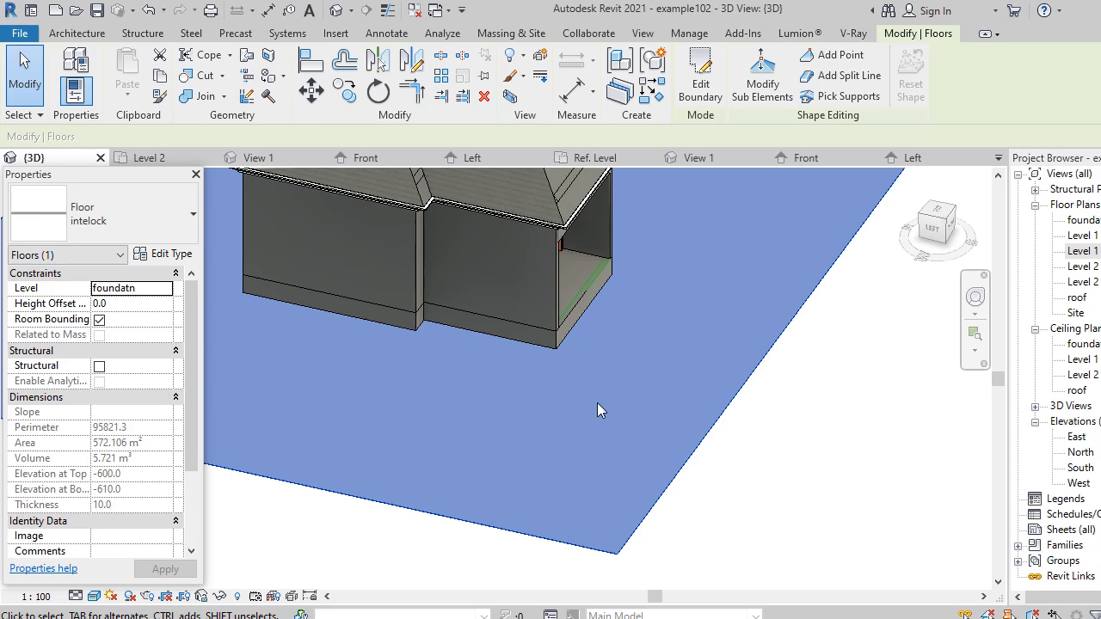
Open the Structure layer's material in the intelock floor type, with Roofing, Tile selected, and bring up the asset library.
{"action": "scroll", "coordinate": [495, 326], "scroll_direction": "up", "scroll_amount": 2}
{"action": "scroll", "coordinate": [684, 436], "scroll_direction": "down", "scroll_amount": 1}
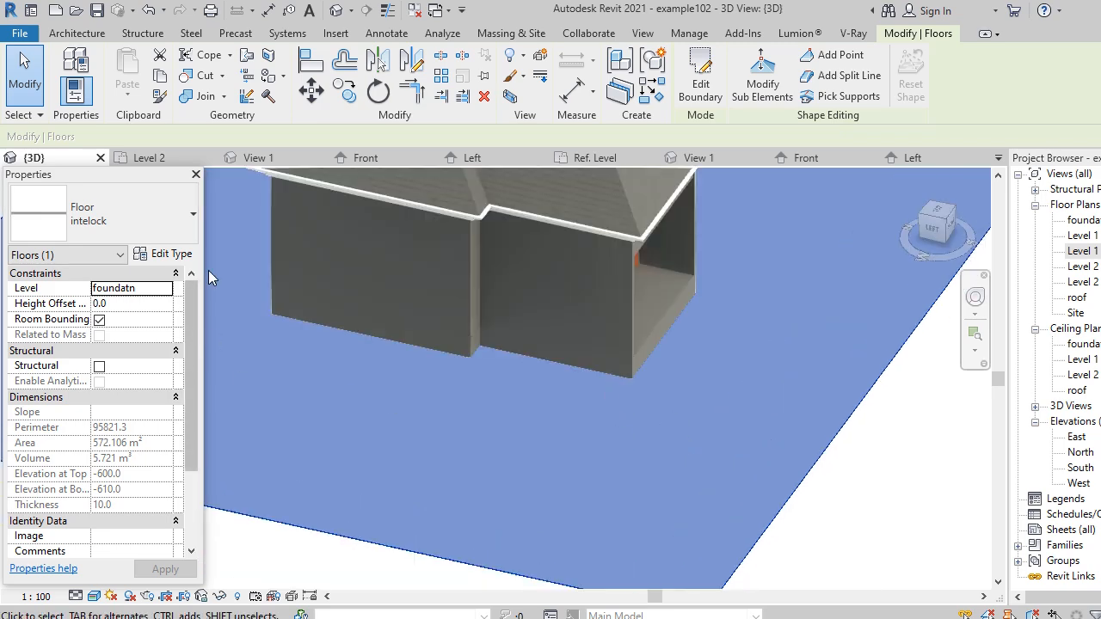
{"action": "left_click", "coordinate": [171, 257]}
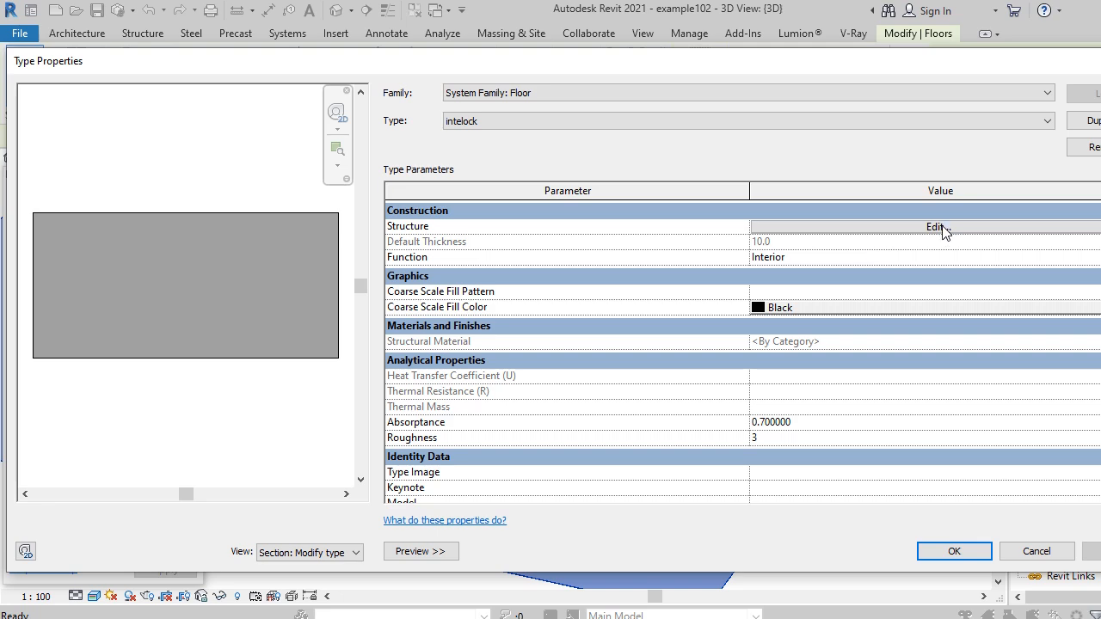
{"action": "left_click", "coordinate": [937, 227]}
{"action": "left_click", "coordinate": [710, 223]}
{"action": "left_click", "coordinate": [713, 225]}
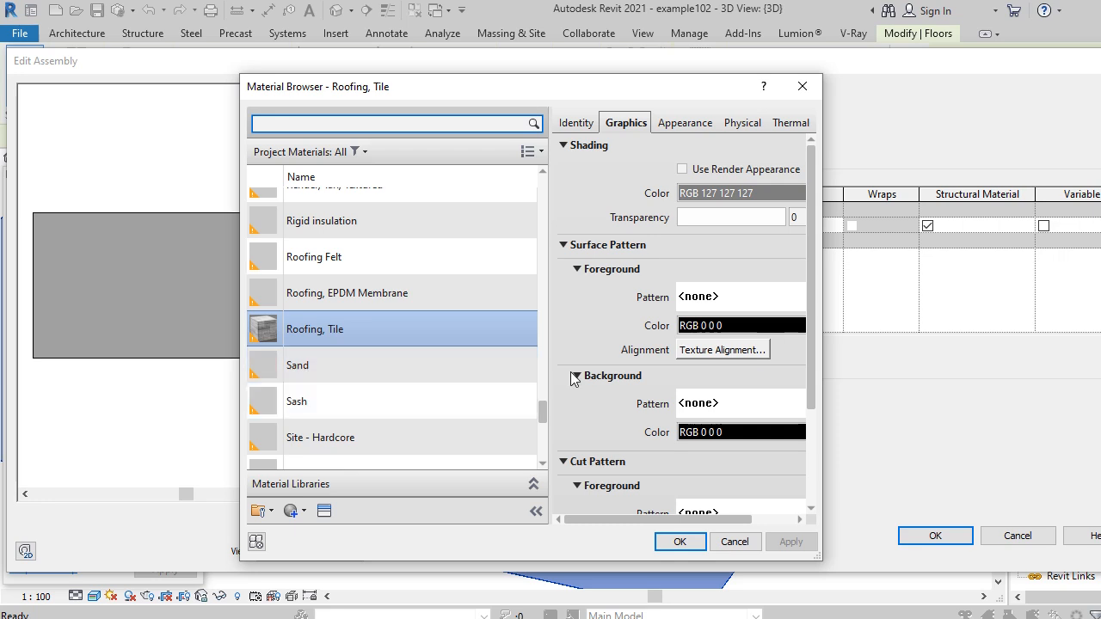
{"action": "left_click", "coordinate": [324, 510]}
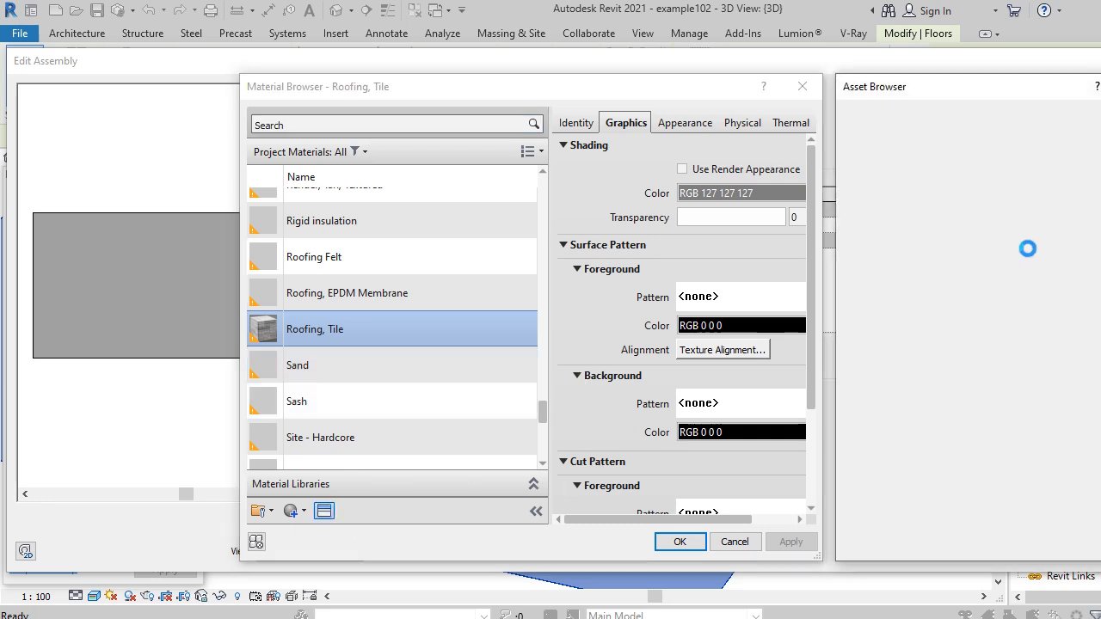
Search the assets for interlock, apply the Pavers - Interlocking appearance to Roofing, Tile, and confirm the intelock floor type.
{"action": "double_click", "coordinate": [885, 195]}
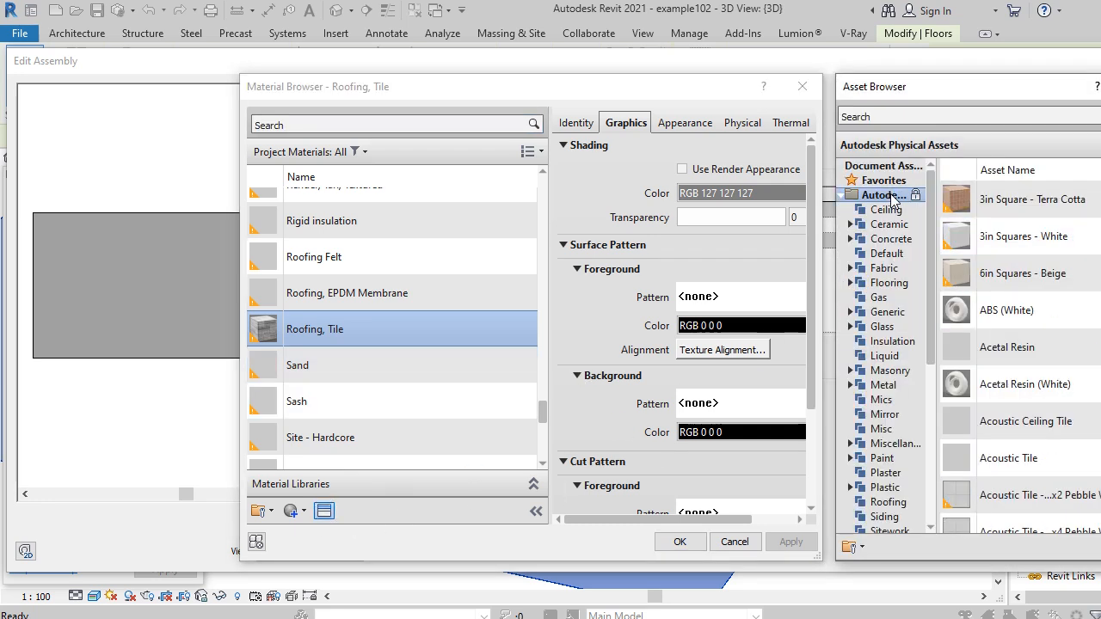
{"action": "left_click", "coordinate": [939, 114]}
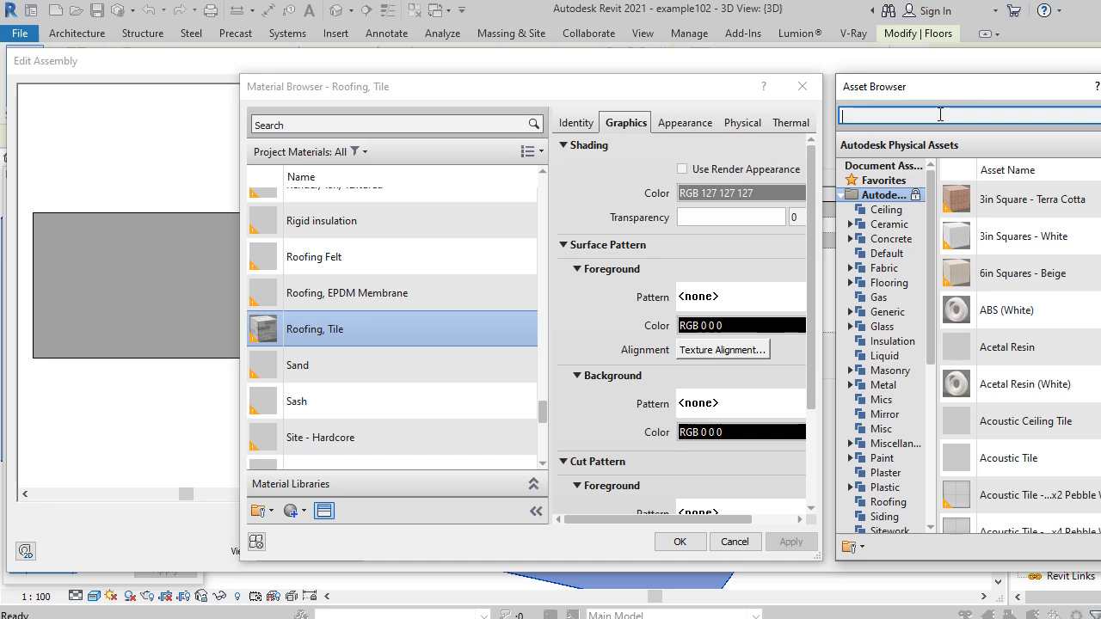
{"action": "type", "text": "interlock"}
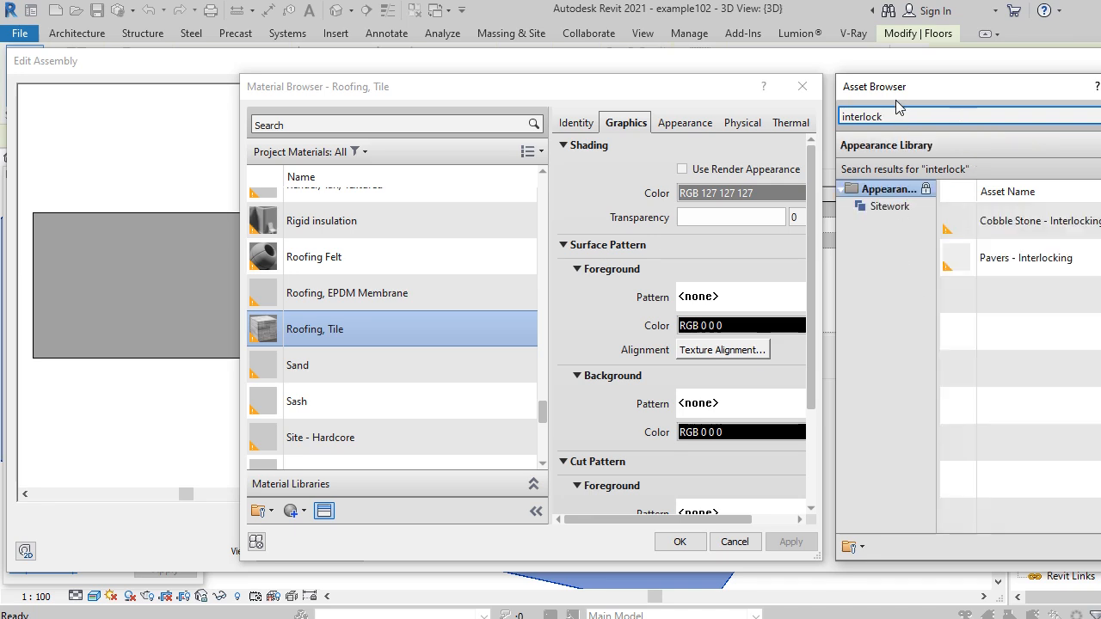
{"action": "left_click", "coordinate": [1027, 258]}
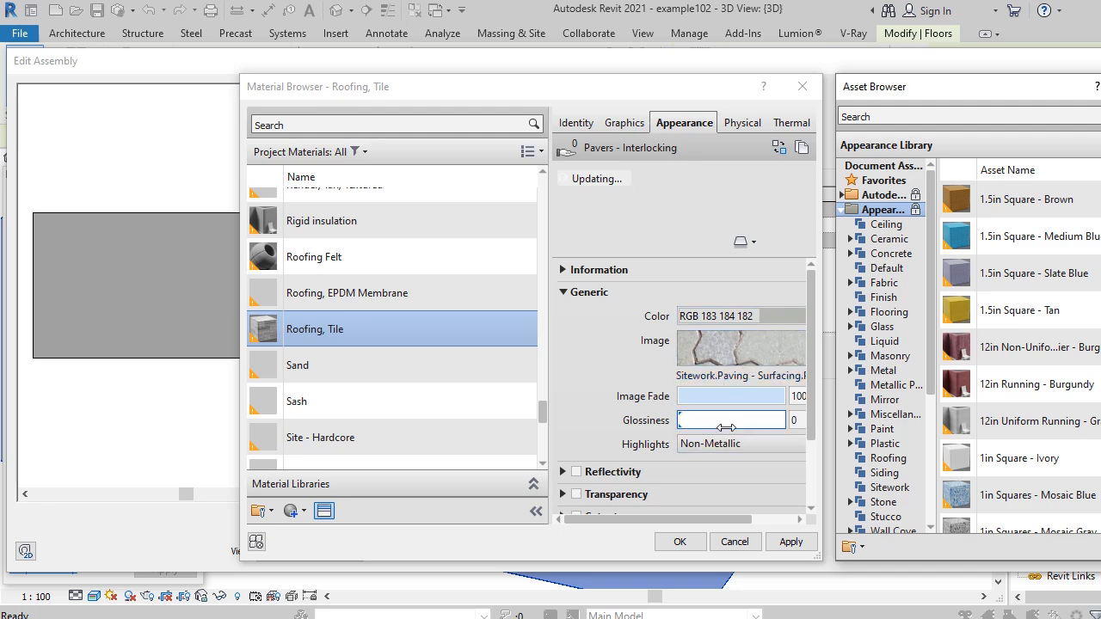
{"action": "left_click", "coordinate": [679, 542]}
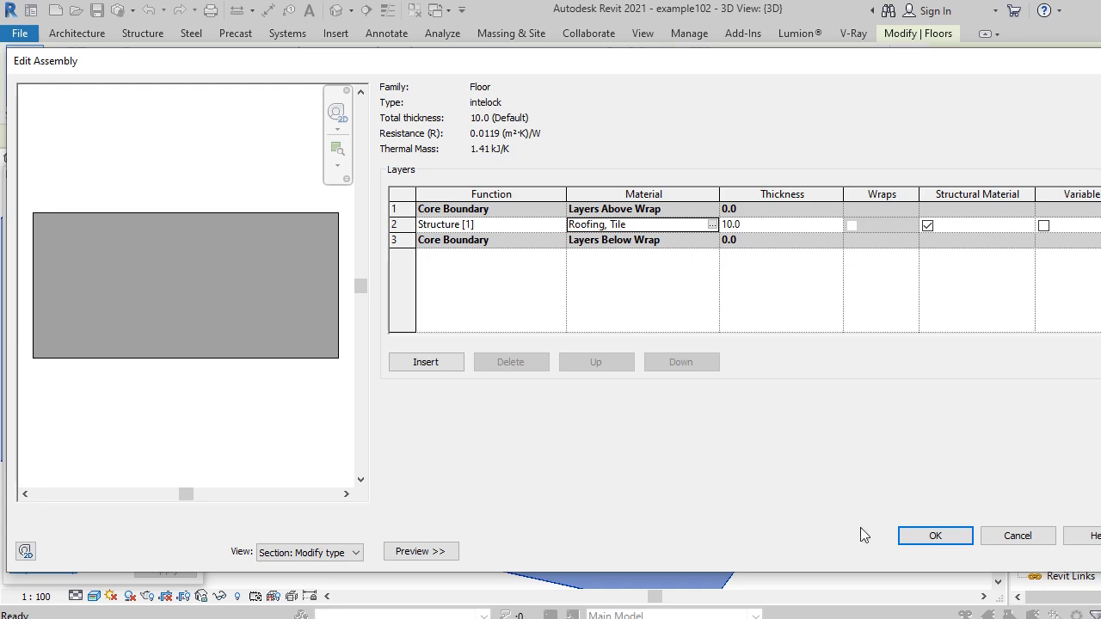
{"action": "left_click", "coordinate": [940, 539]}
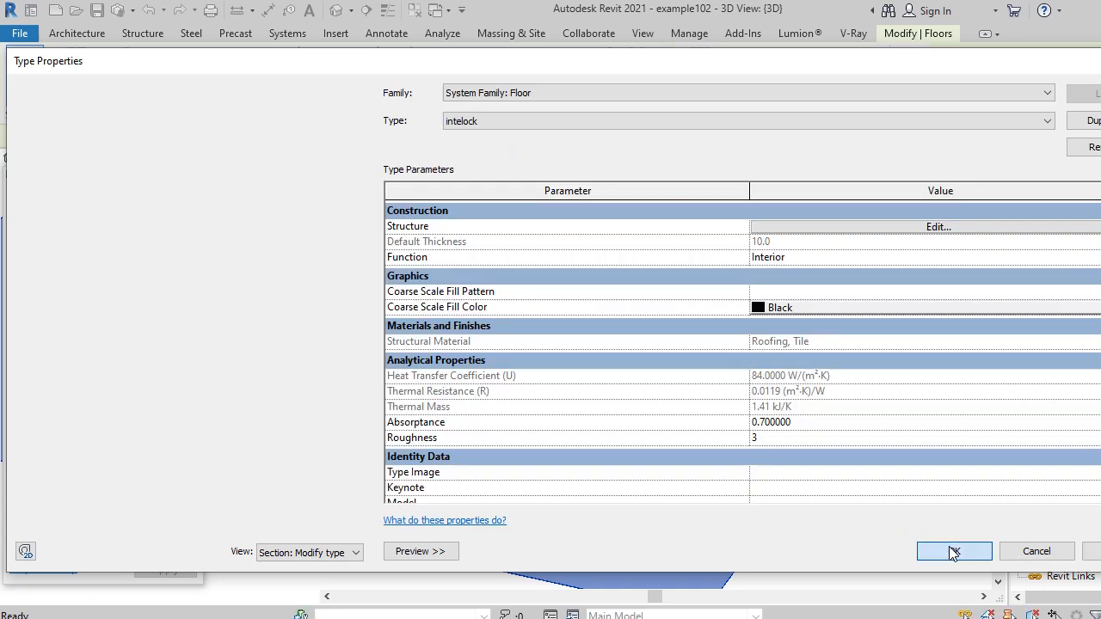
{"action": "left_click", "coordinate": [950, 552]}
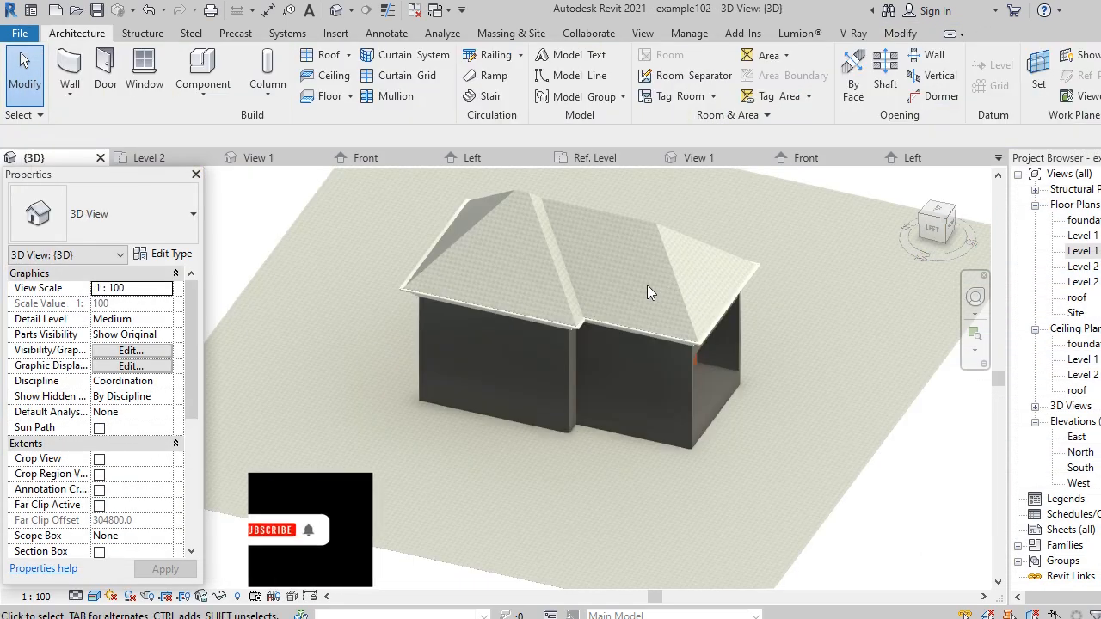
Examine the roof texture and the paving around the building up close in the 3D view.
{"action": "scroll", "coordinate": [647, 284], "scroll_direction": "up", "scroll_amount": 2}
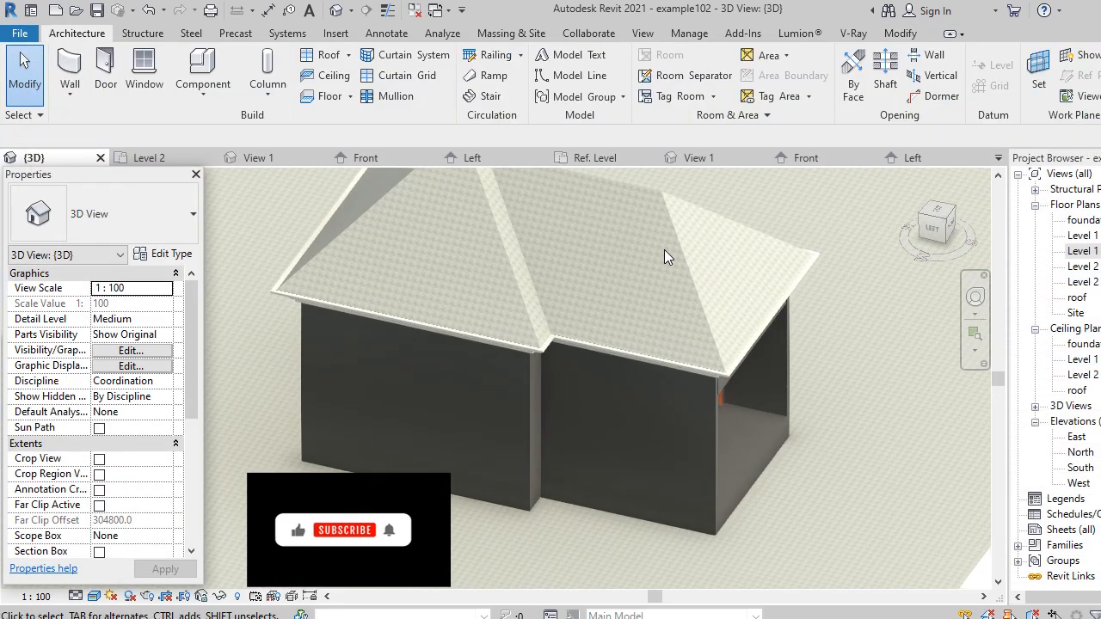
{"action": "left_click", "coordinate": [672, 225]}
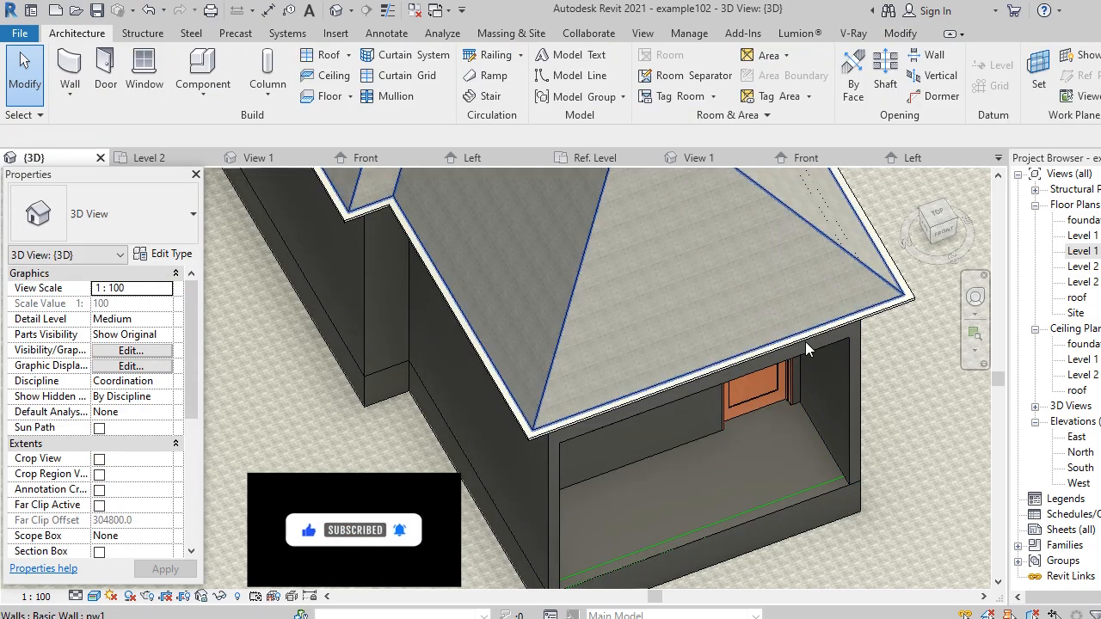
{"action": "scroll", "coordinate": [732, 487], "scroll_direction": "up", "scroll_amount": 1}
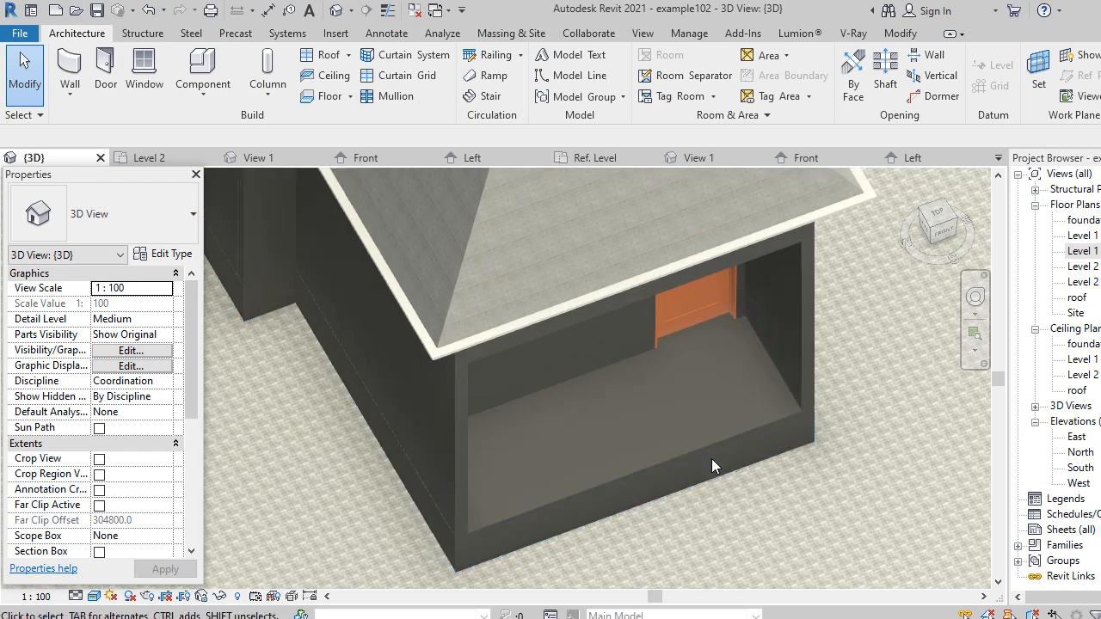
{"action": "scroll", "coordinate": [483, 379], "scroll_direction": "down", "scroll_amount": 1}
{"action": "scroll", "coordinate": [483, 380], "scroll_direction": "down", "scroll_amount": 1}
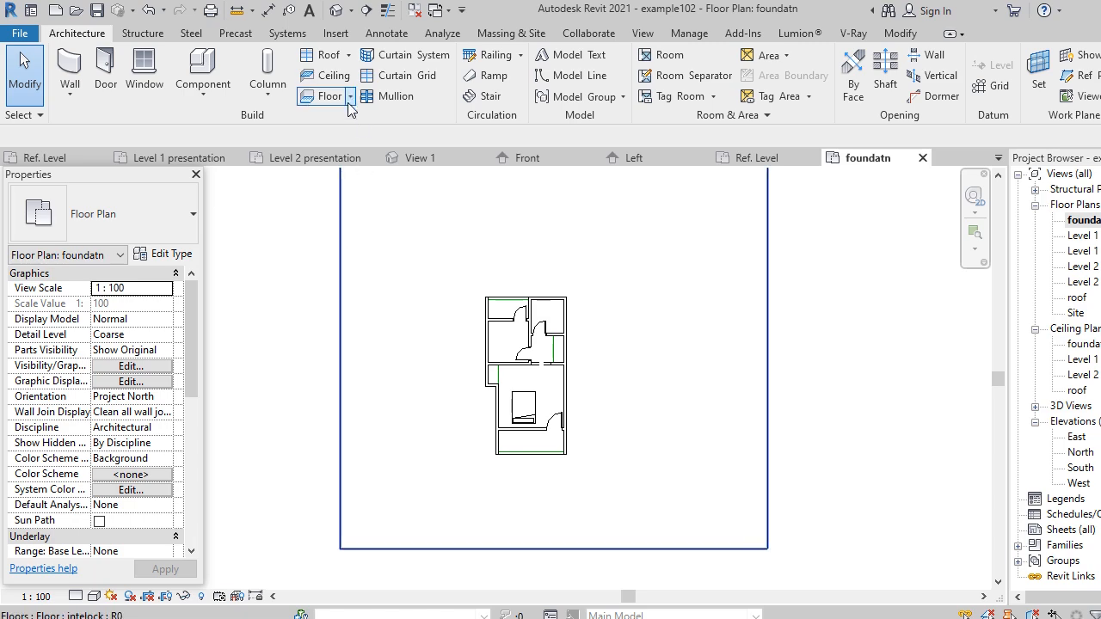
Start a stair in the foundatn floor plan and duplicate the 190mm max riser 250mm going type as stairs.
{"action": "left_click", "coordinate": [487, 96]}
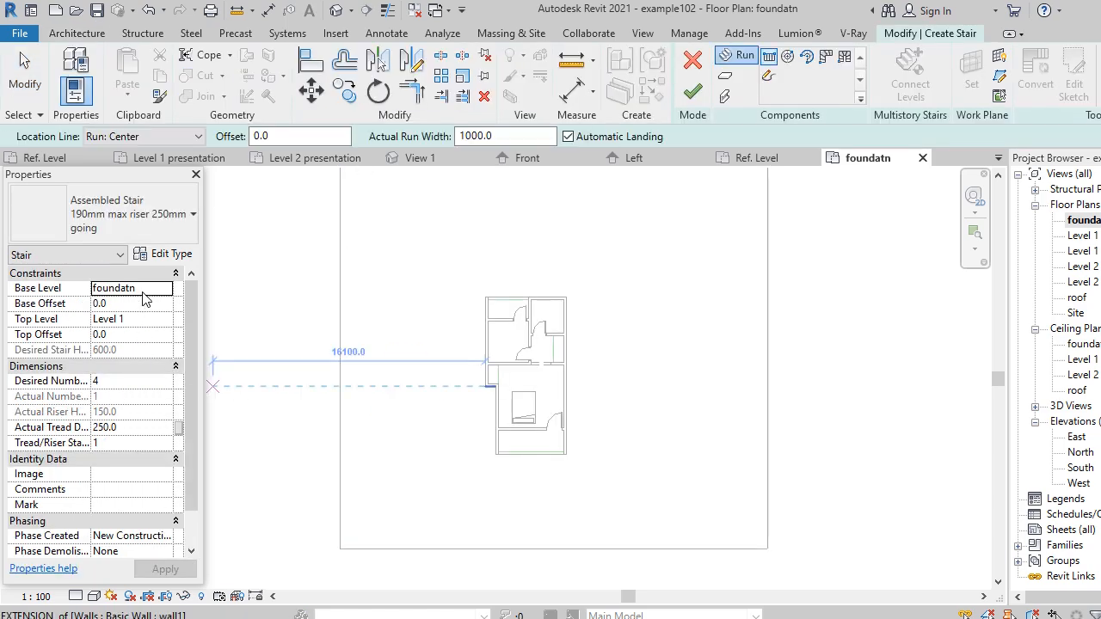
{"action": "left_click", "coordinate": [166, 255]}
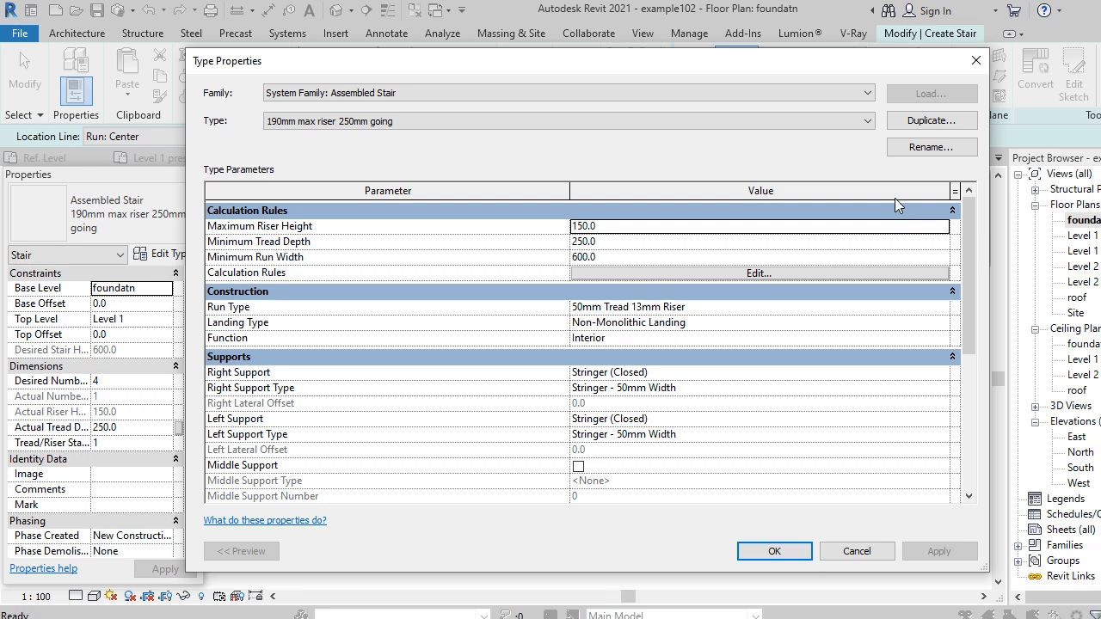
{"action": "left_click", "coordinate": [924, 122]}
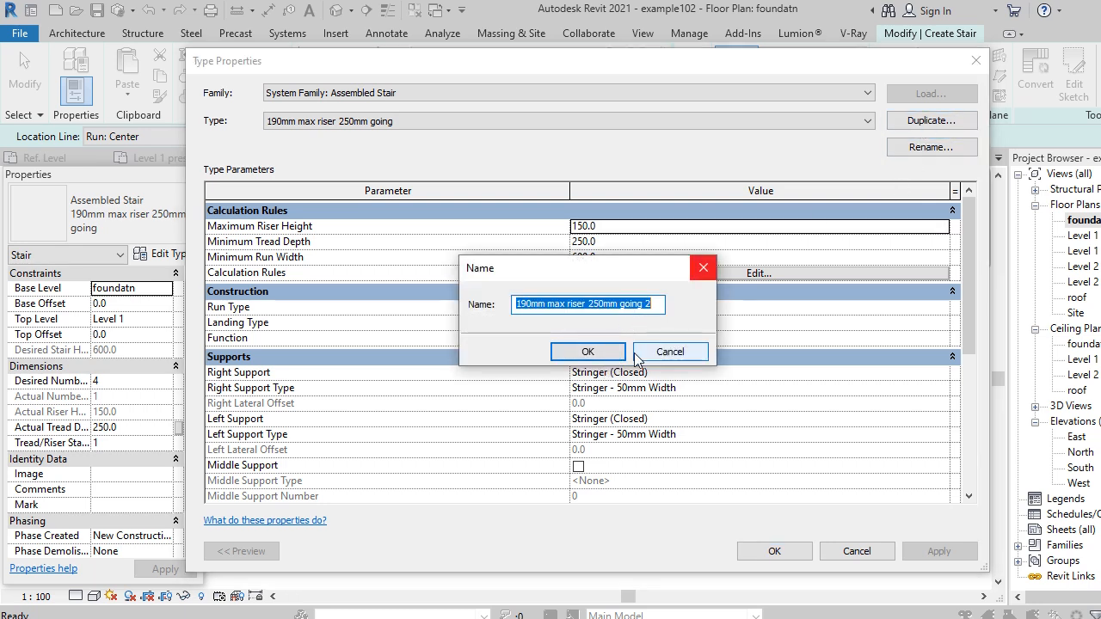
{"action": "type", "text": "sta"}
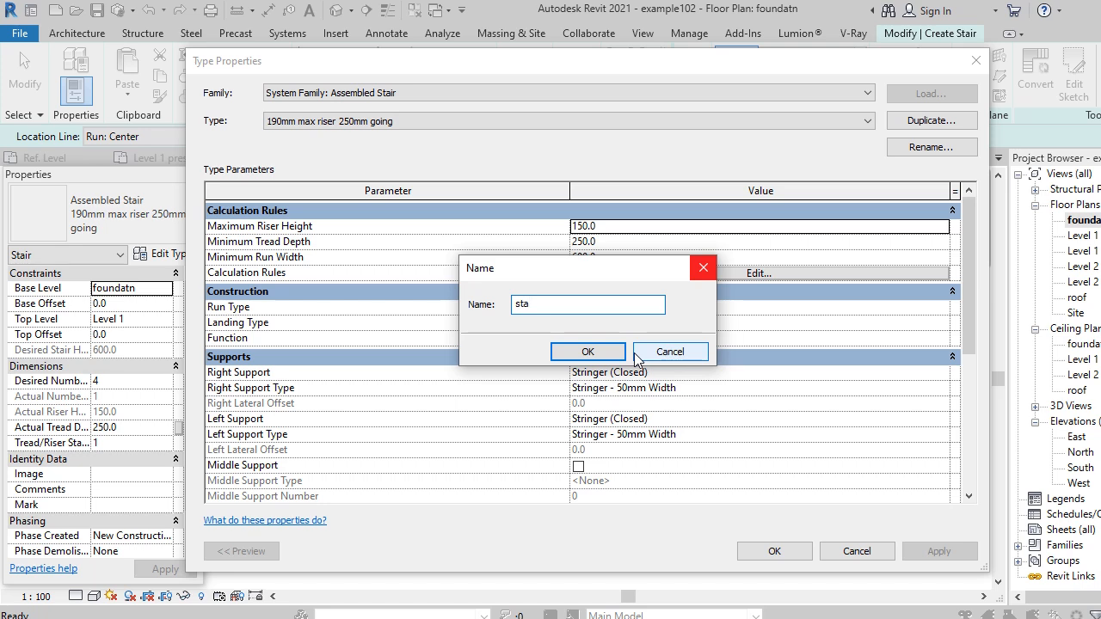
{"action": "type", "text": "irs"}
{"action": "key", "text": "Return"}
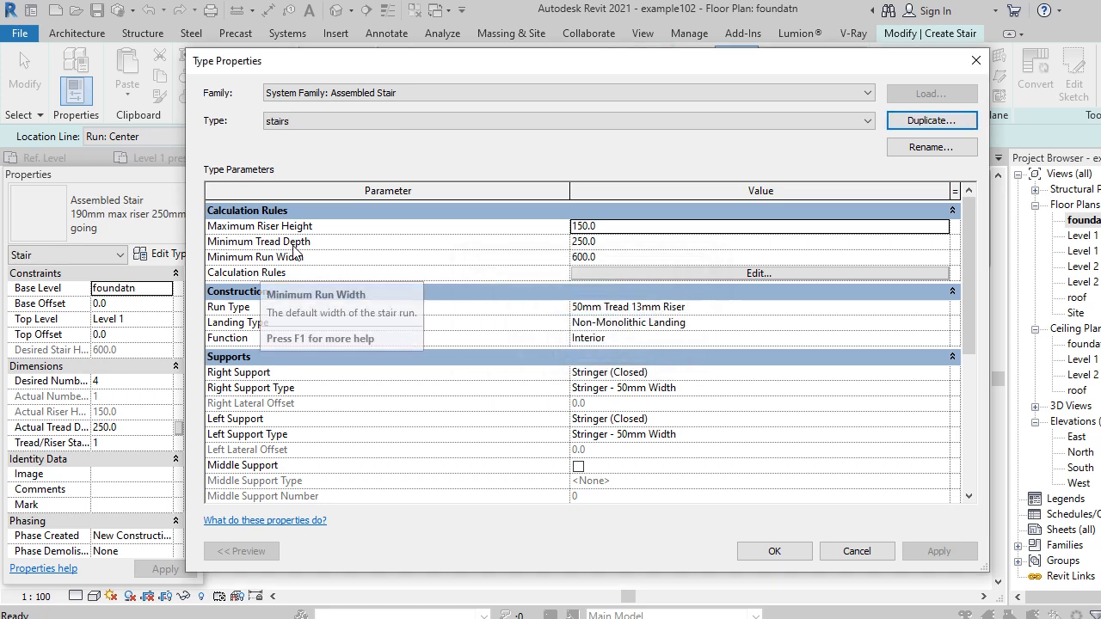
Set the minimum tread depth of the new stairs type to 300 mm and confirm the type properties.
{"action": "left_click", "coordinate": [608, 243]}
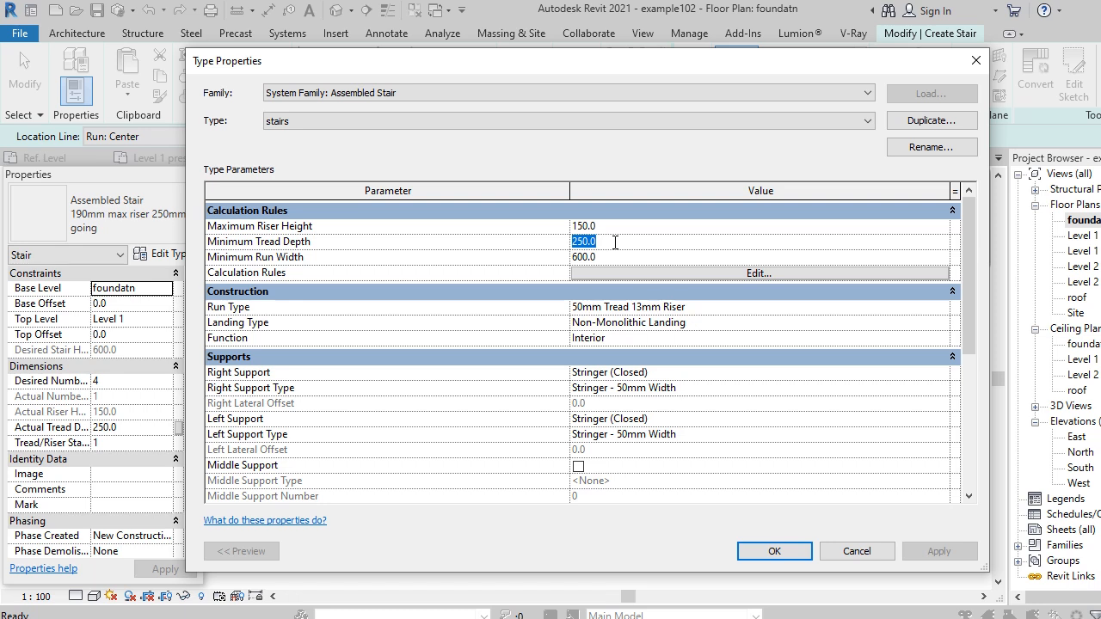
{"action": "type", "text": "300"}
{"action": "scroll", "coordinate": [669, 273], "scroll_direction": "down", "scroll_amount": 3}
{"action": "left_click", "coordinate": [773, 552]}
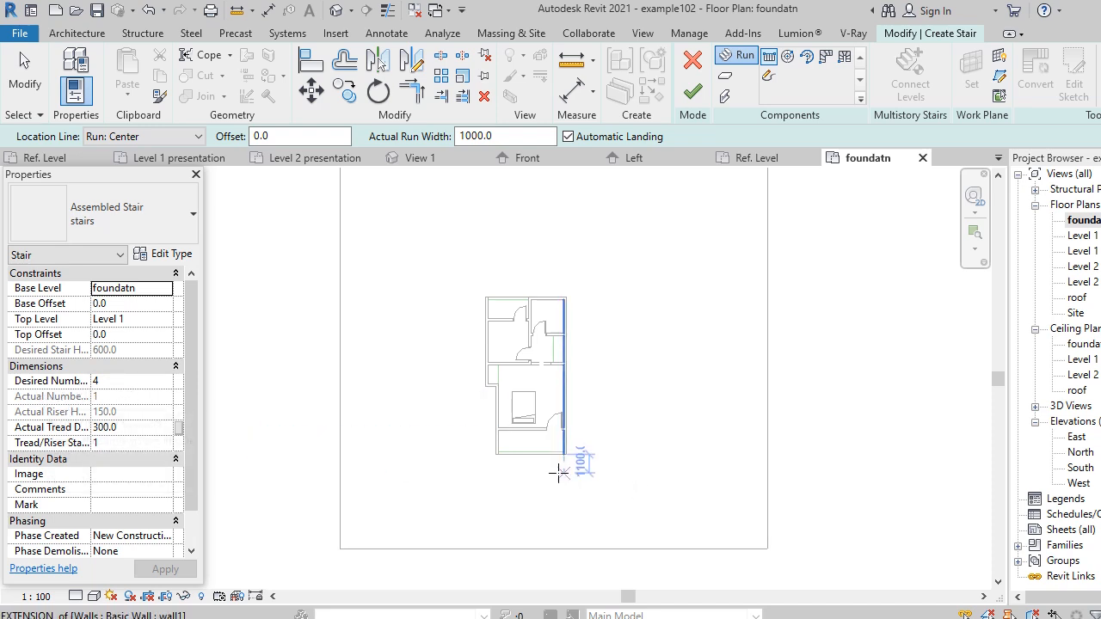
Draw a straight 1000 mm wide stair run with four risers outward from the porch's front edge, aligned with the door opening.
{"action": "scroll", "coordinate": [552, 464], "scroll_direction": "up", "scroll_amount": 5}
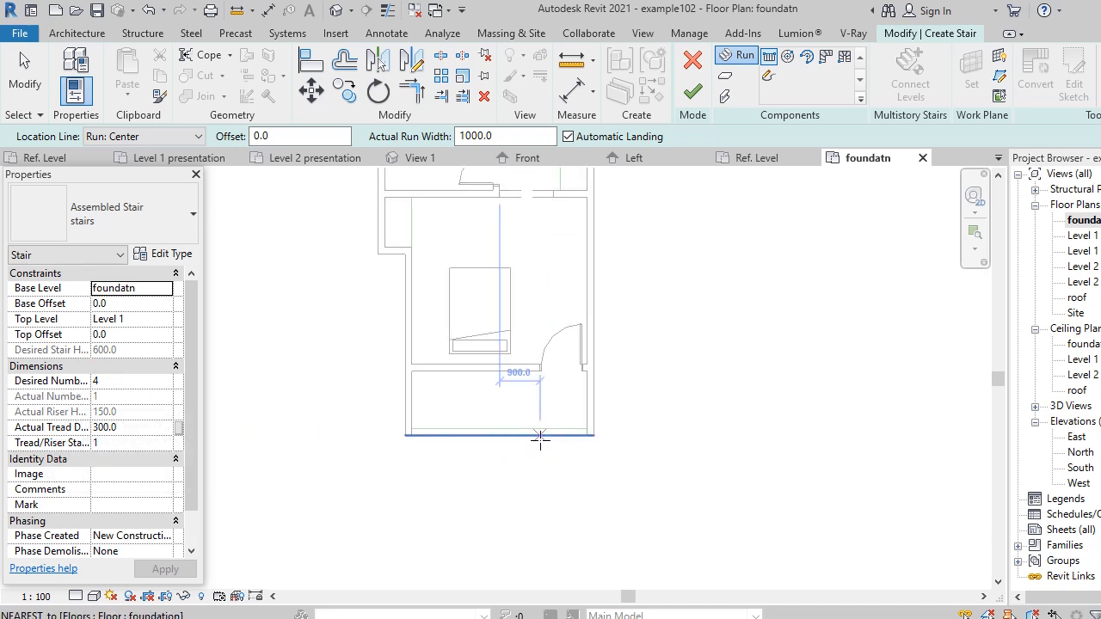
{"action": "left_click", "coordinate": [539, 438]}
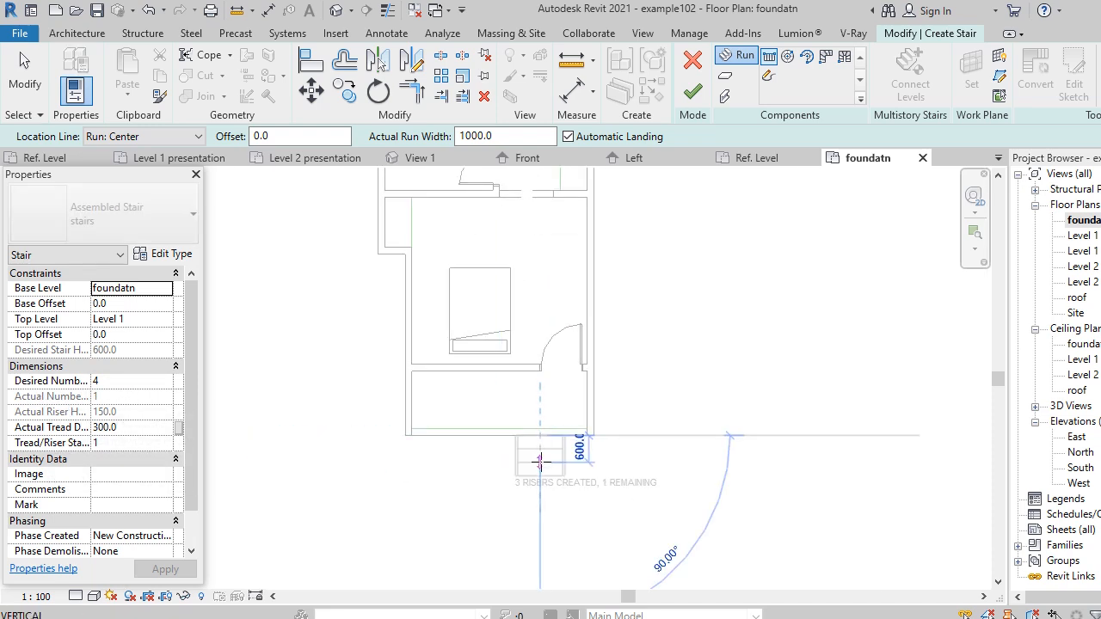
{"action": "left_click", "coordinate": [540, 516]}
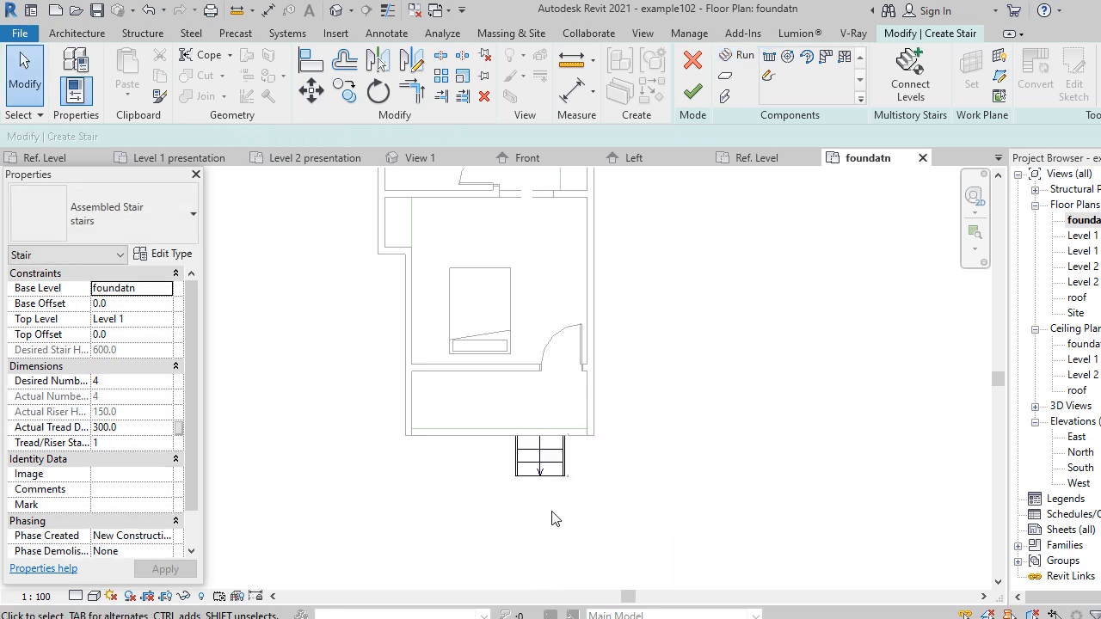
Stretch both sides of the stair run to about 1950 mm wide, reaching the porch's side wall, and finish the stair.
{"action": "left_click", "coordinate": [563, 478]}
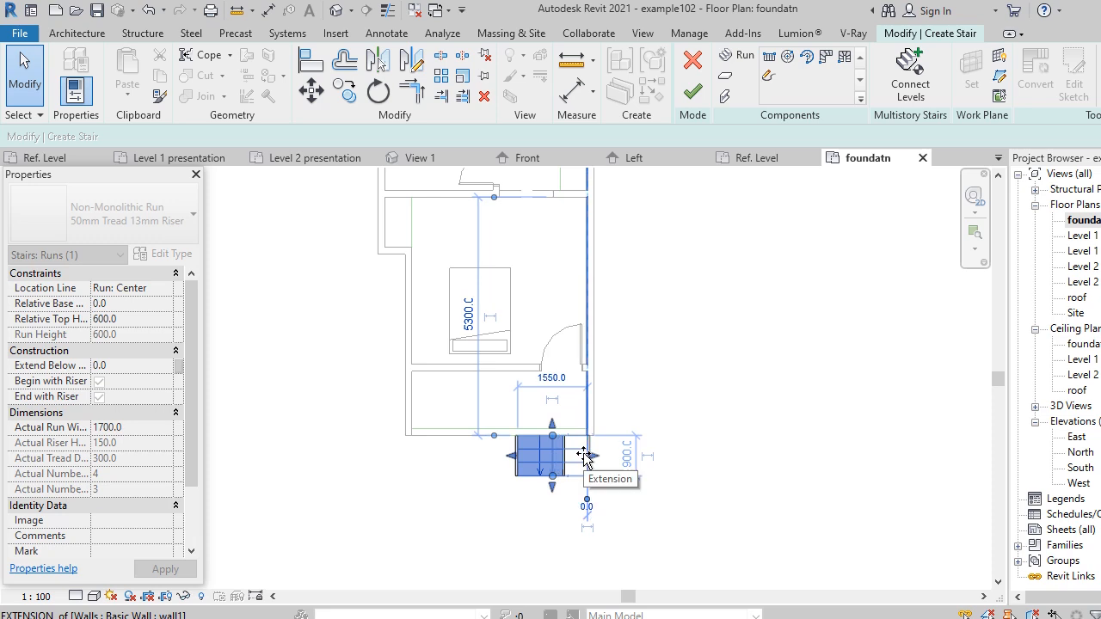
{"action": "left_click_drag", "start_coordinate": [584, 454], "coordinate": [584, 454]}
{"action": "left_click_drag", "start_coordinate": [513, 461], "coordinate": [506, 458]}
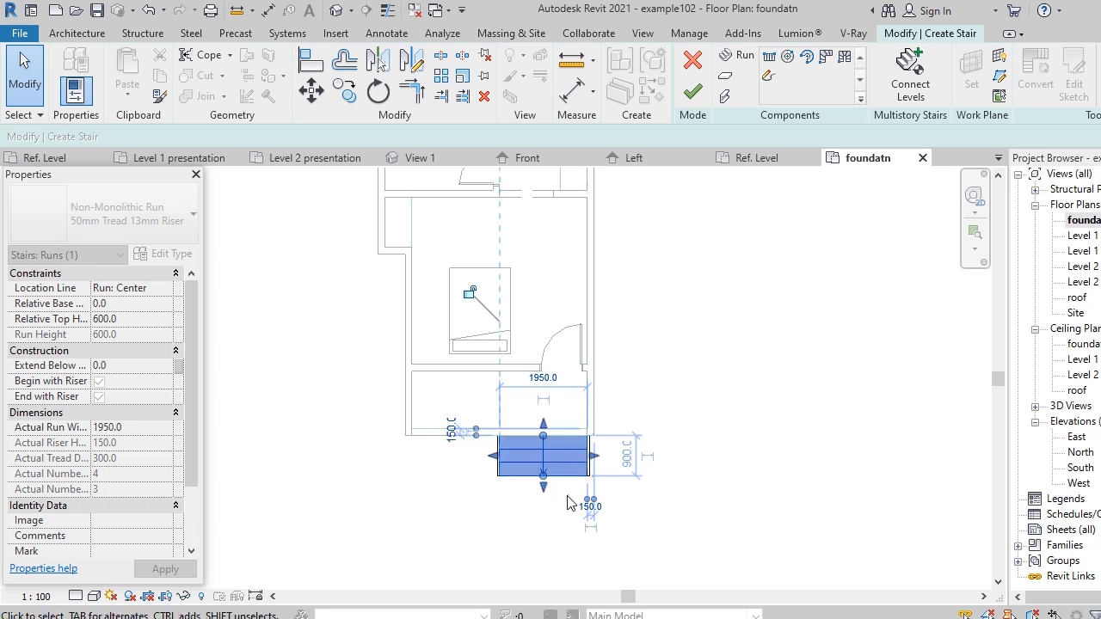
{"action": "left_click", "coordinate": [664, 362]}
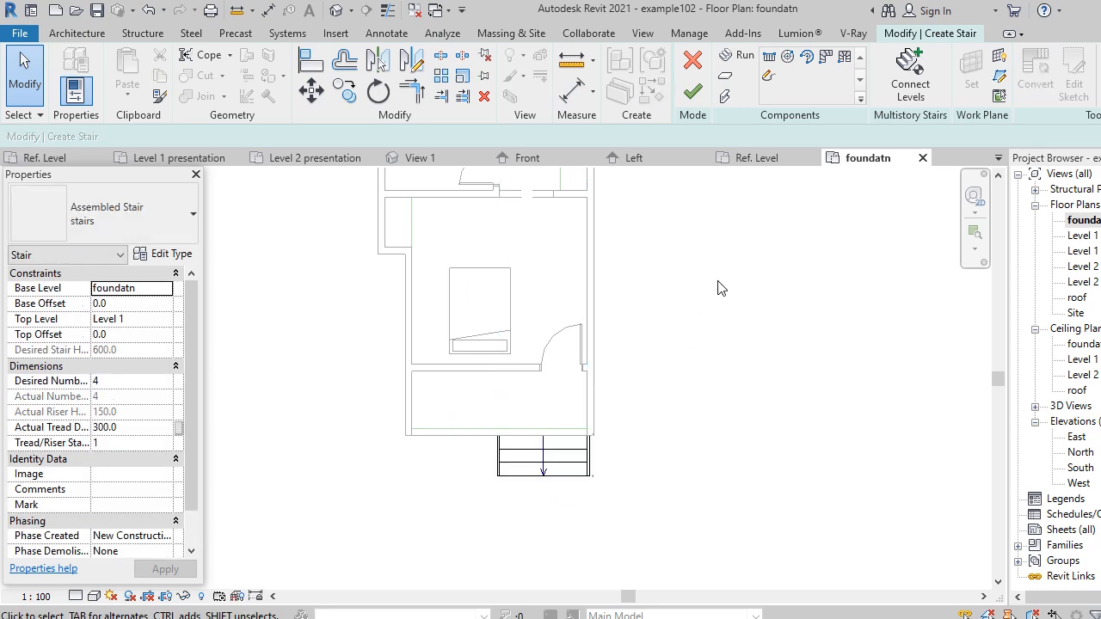
{"action": "left_click", "coordinate": [694, 94]}
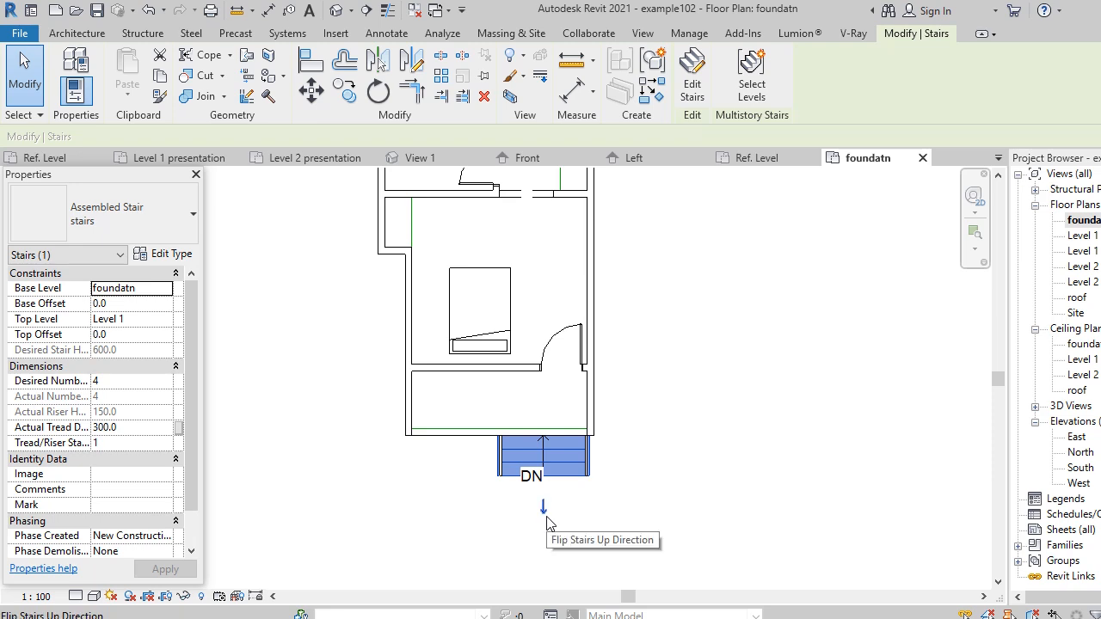
Flip the stair's up direction and inspect the entrance stair in the 3D view.
{"action": "left_click", "coordinate": [546, 519]}
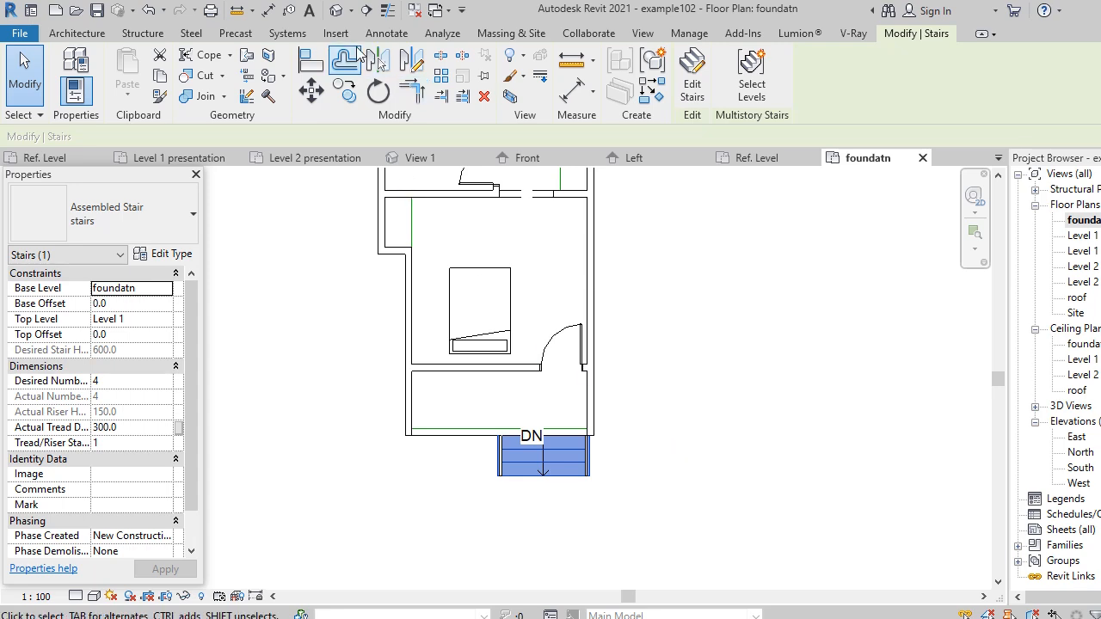
{"action": "left_click", "coordinate": [336, 10]}
{"action": "key", "text": "Escape"}
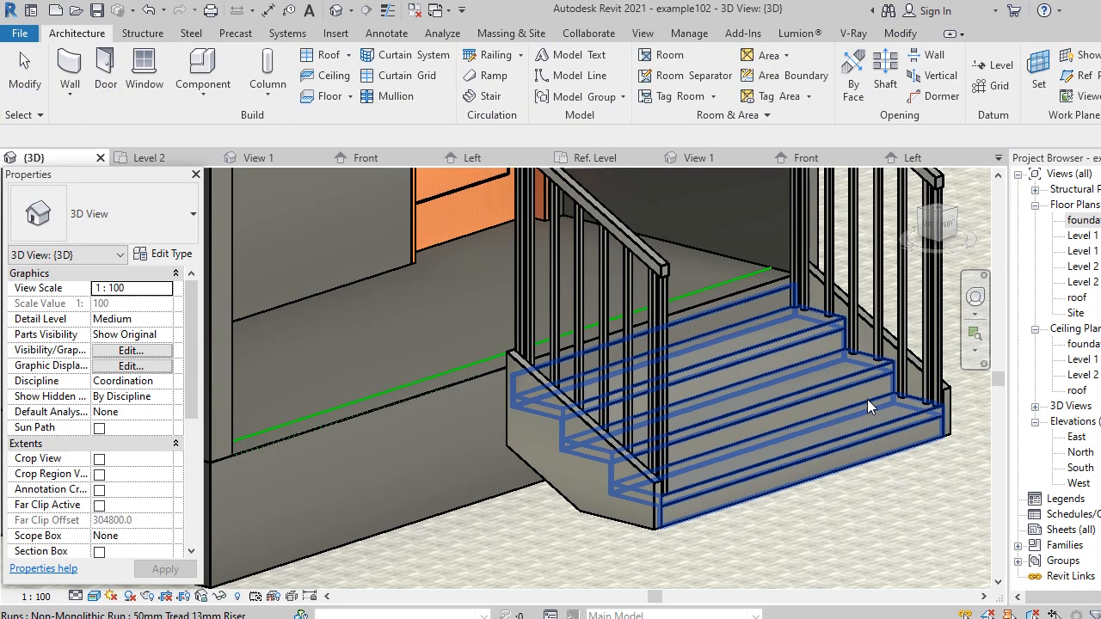
{"action": "scroll", "coordinate": [462, 312], "scroll_direction": "down", "scroll_amount": 2}
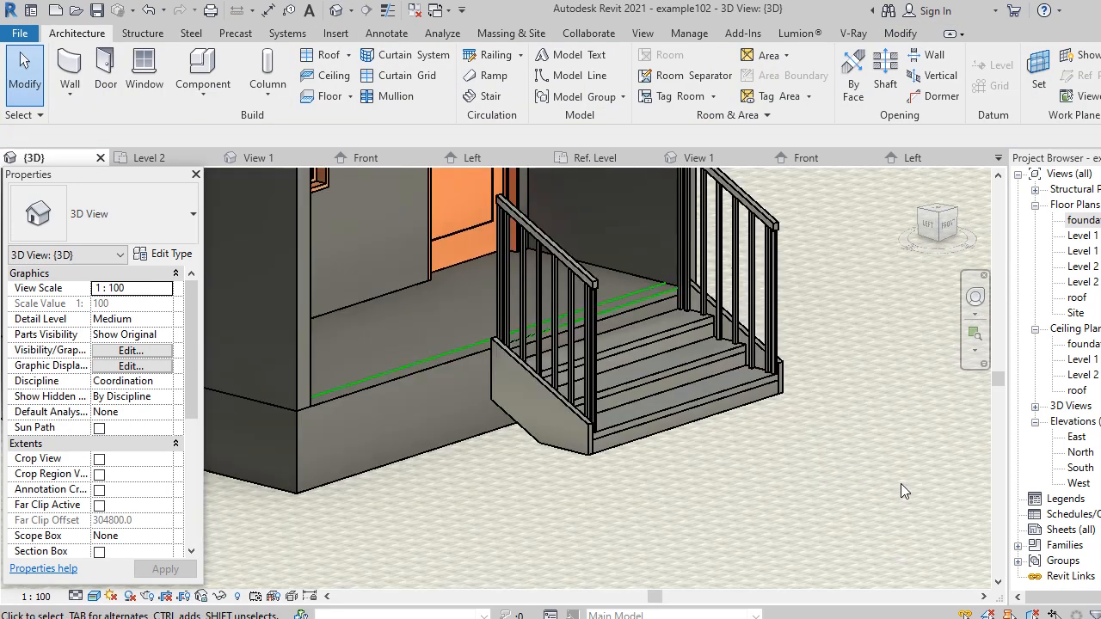
{"action": "scroll", "coordinate": [630, 471], "scroll_direction": "up", "scroll_amount": 3}
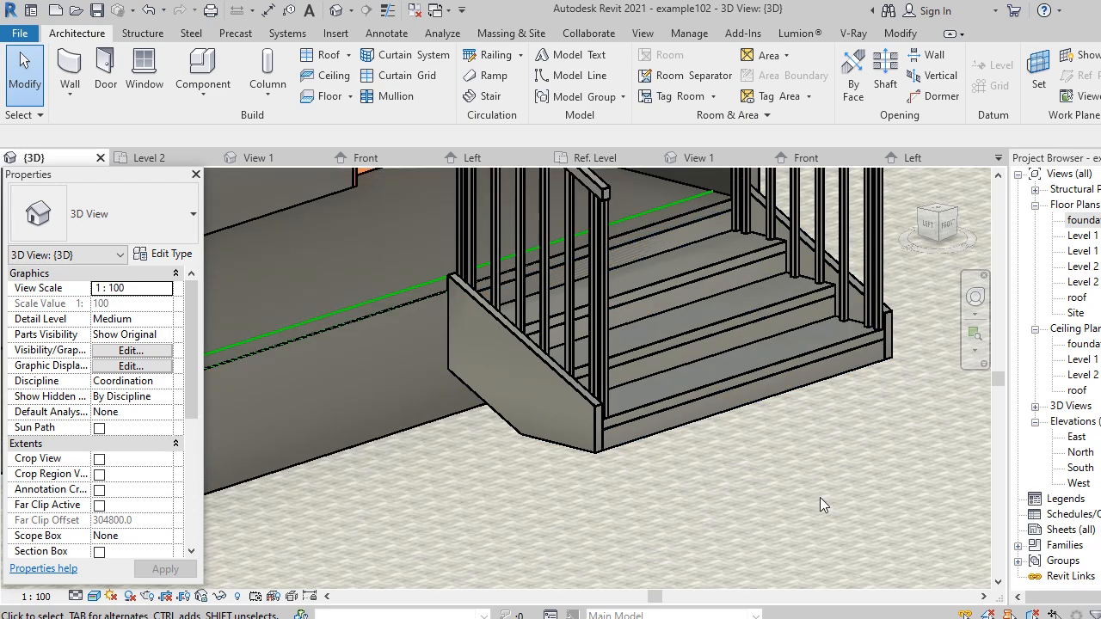
Change the entrance stair's type to the Cast-In-Place Monolithic Stair and check its shape.
{"action": "left_click", "coordinate": [729, 396]}
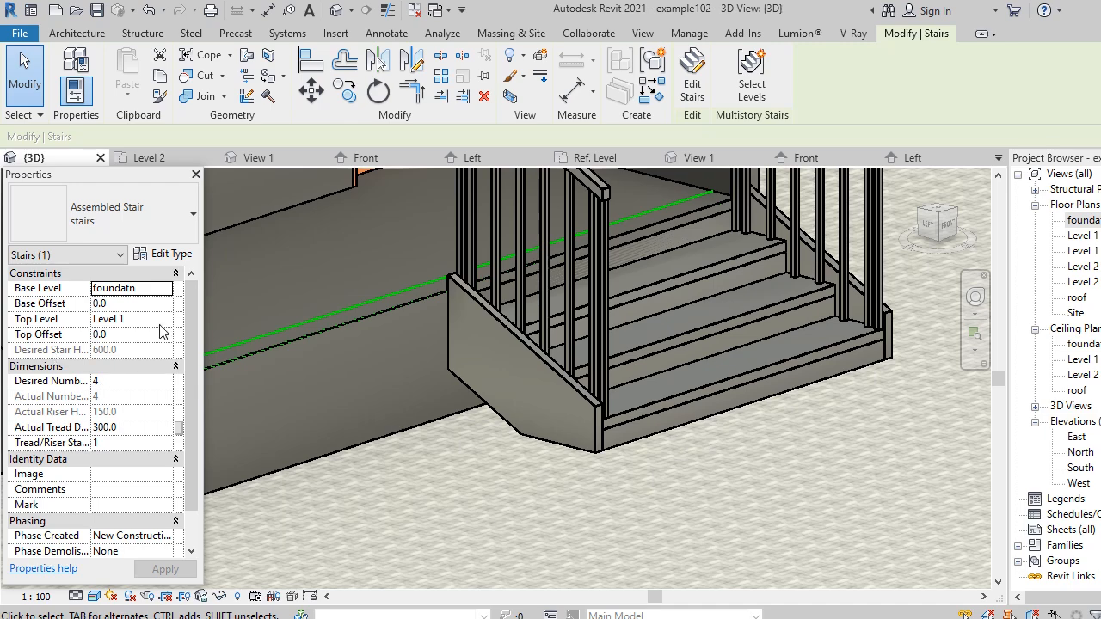
{"action": "key", "text": "Escape"}
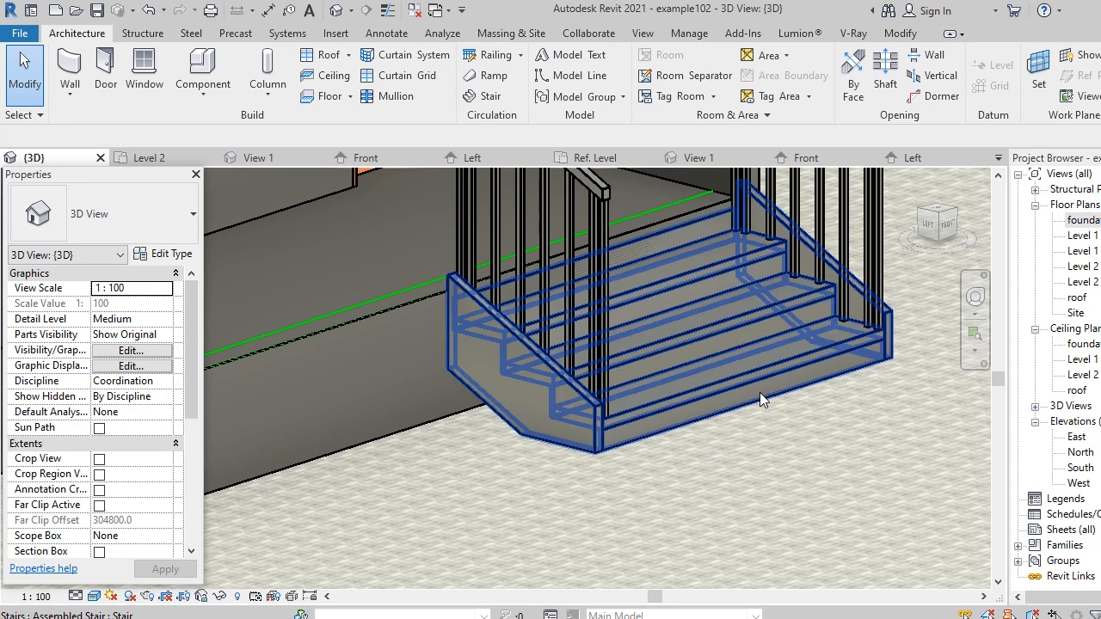
{"action": "left_click", "coordinate": [739, 397]}
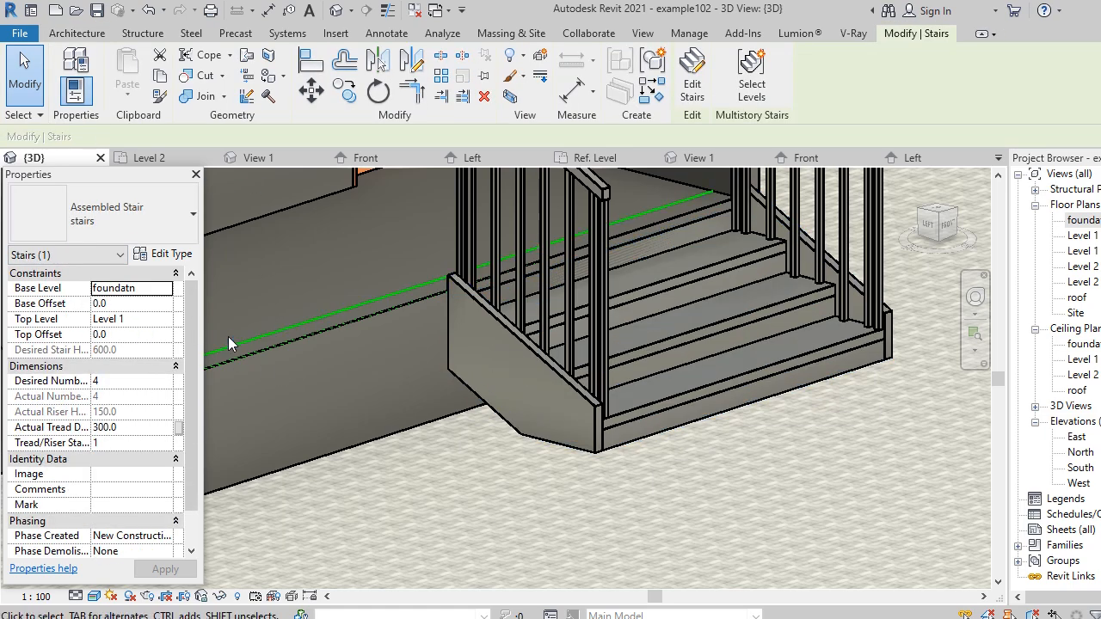
{"action": "left_click", "coordinate": [113, 239]}
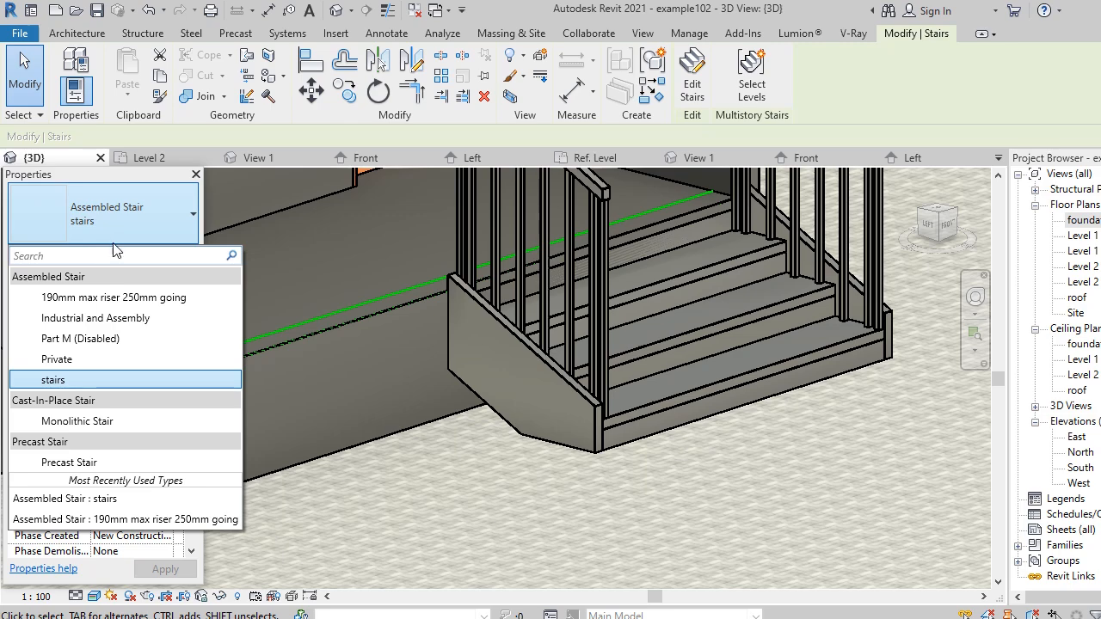
{"action": "left_click", "coordinate": [109, 420]}
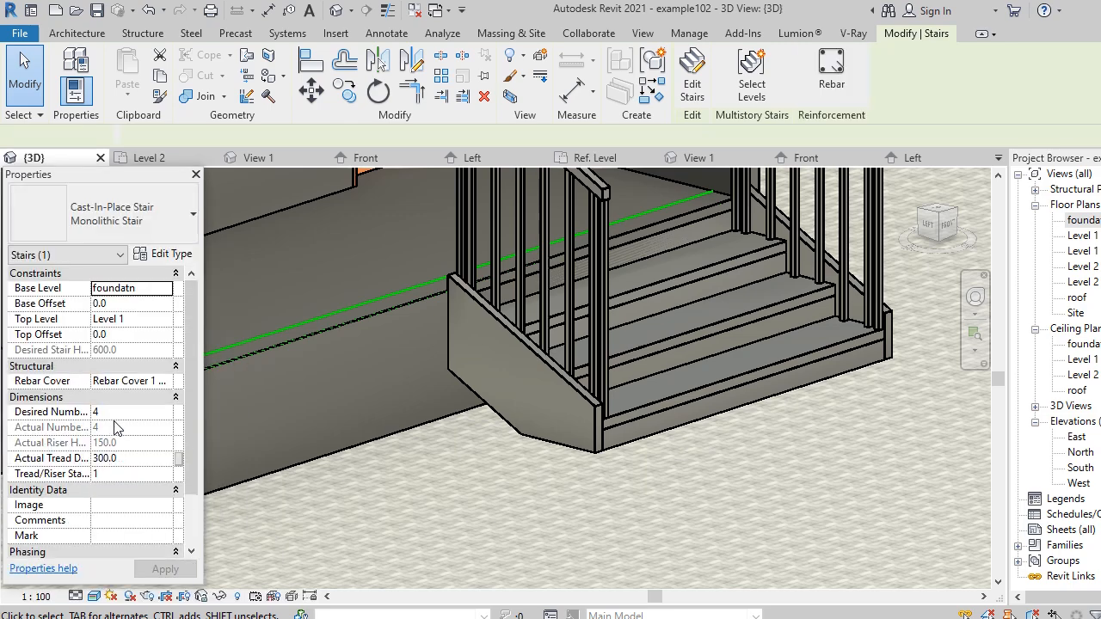
{"action": "scroll", "coordinate": [693, 482], "scroll_direction": "down", "scroll_amount": 2}
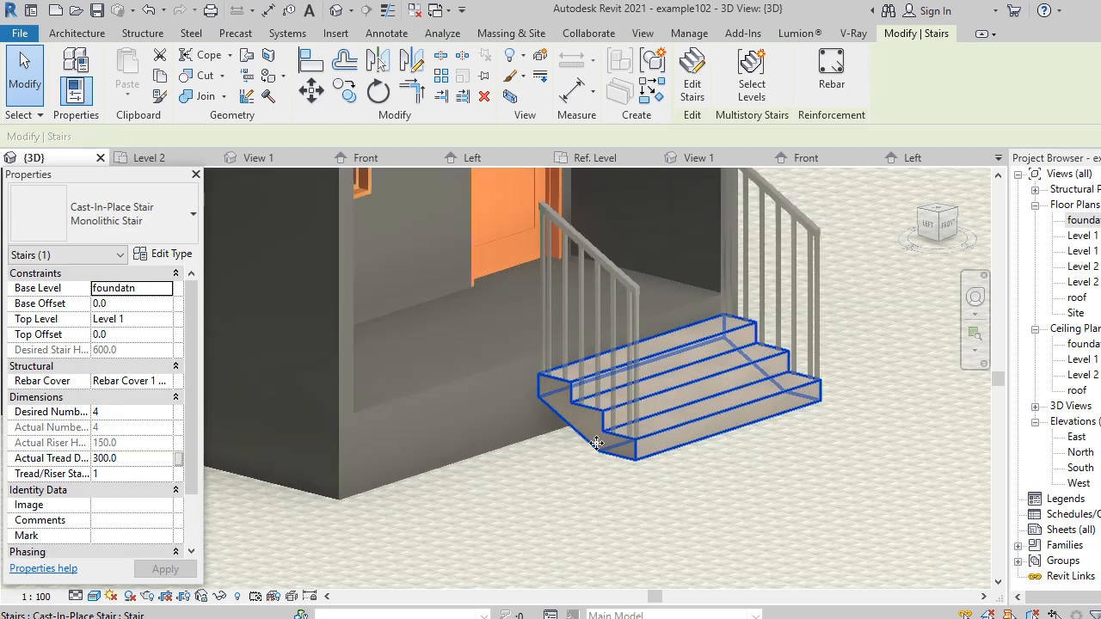
{"action": "scroll", "coordinate": [592, 441], "scroll_direction": "up", "scroll_amount": 3}
{"action": "scroll", "coordinate": [597, 509], "scroll_direction": "down", "scroll_amount": 2}
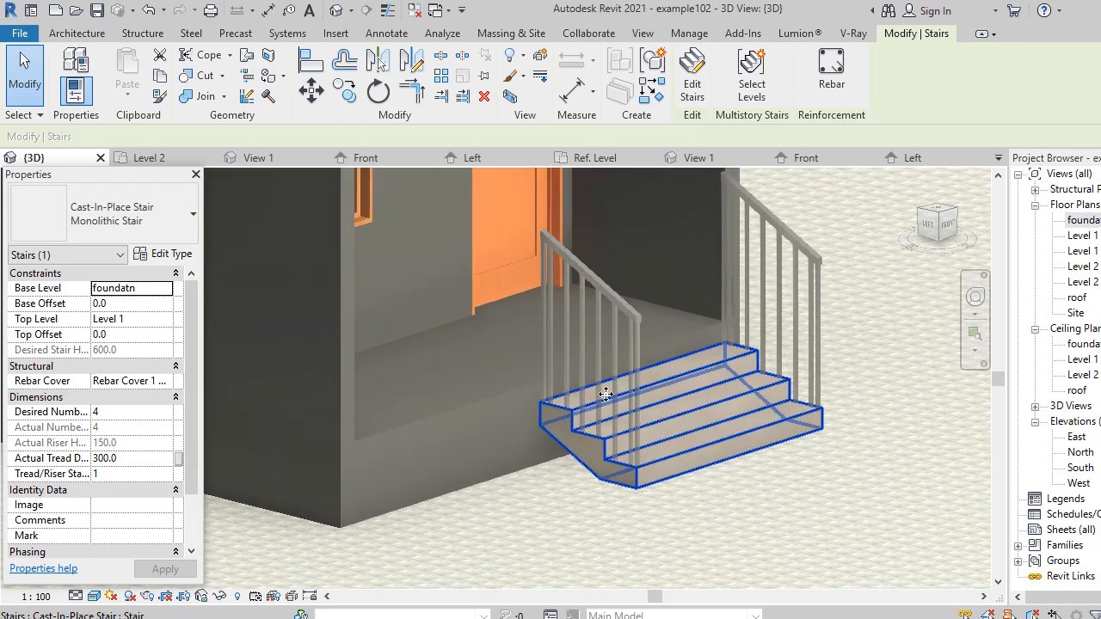
Change both railings of the entrance stair to the Glass Panel - Bottom Fill type.
{"action": "left_click", "coordinate": [621, 314]}
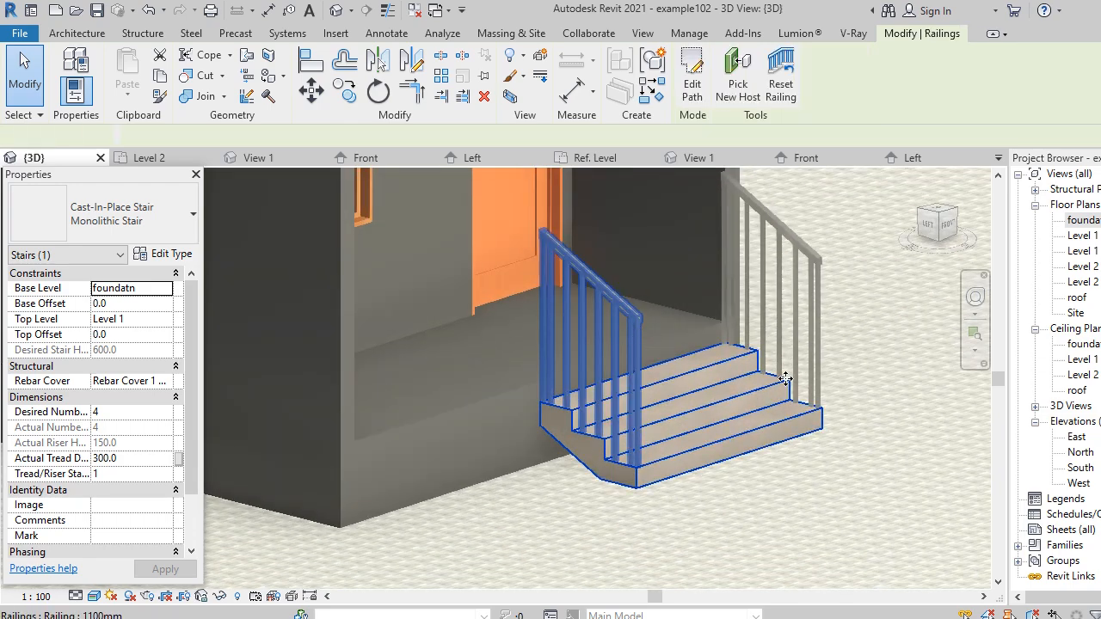
{"action": "left_click", "coordinate": [119, 229]}
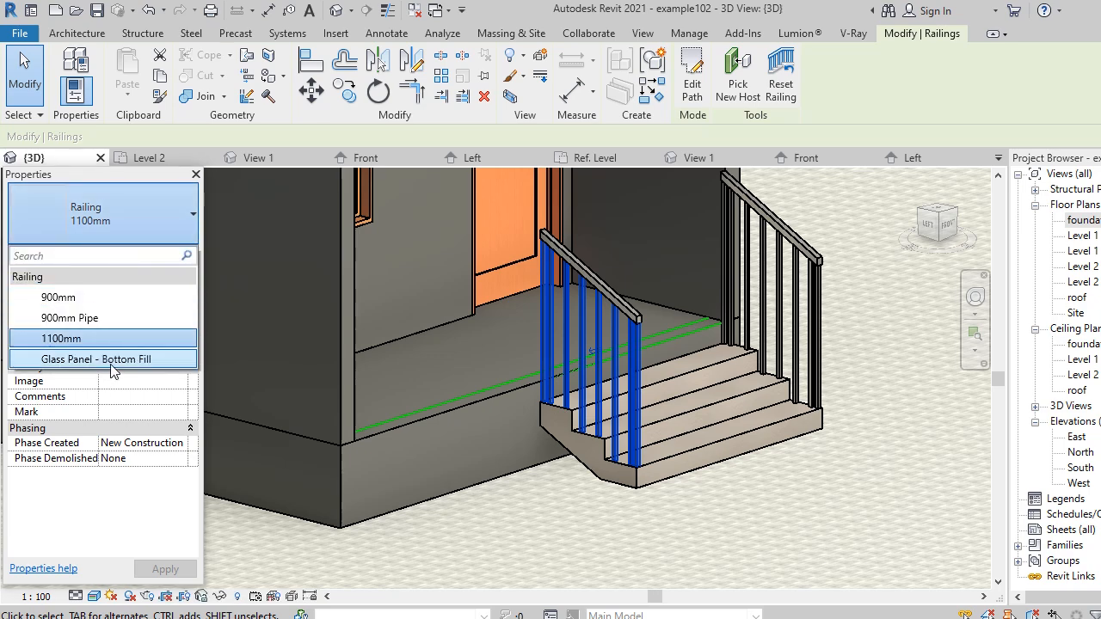
{"action": "left_click", "coordinate": [110, 359]}
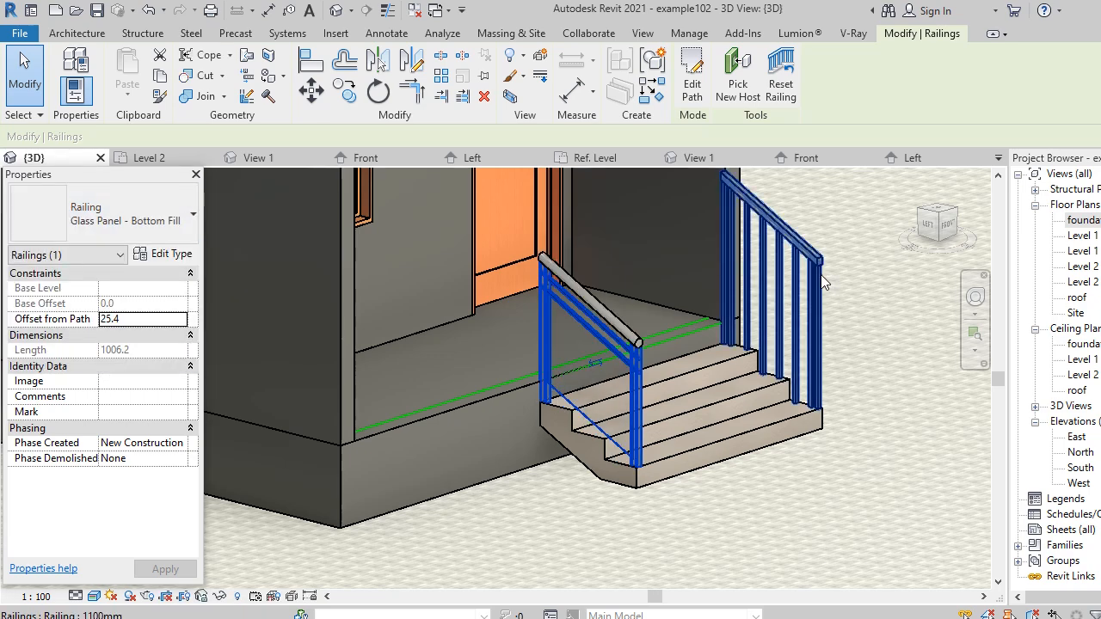
{"action": "left_click", "coordinate": [807, 286]}
{"action": "left_click", "coordinate": [129, 224]}
{"action": "left_click", "coordinate": [125, 360]}
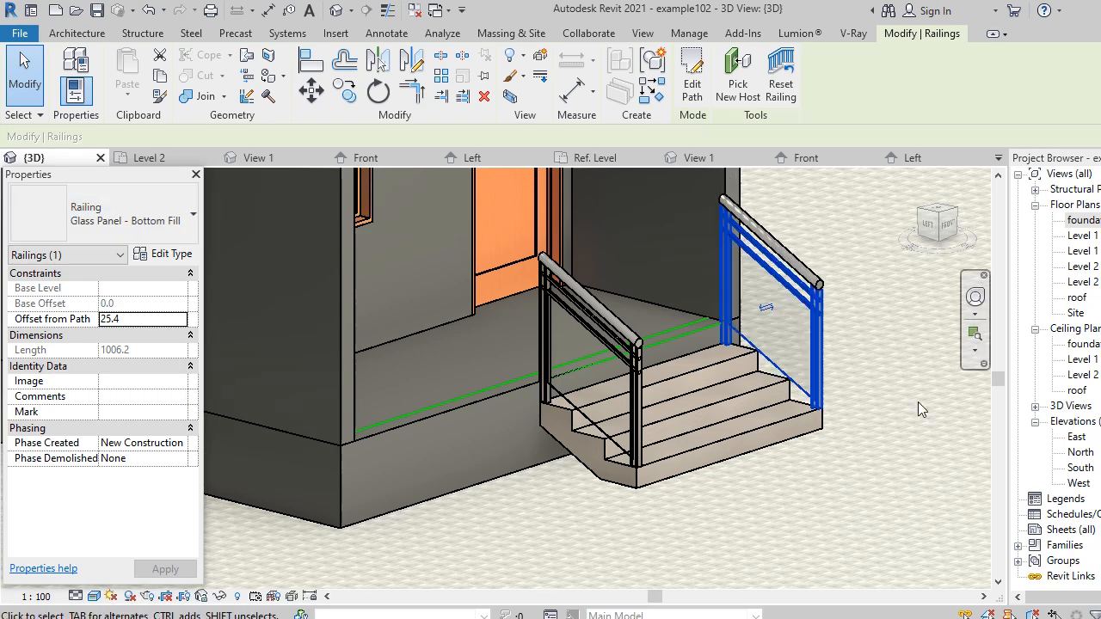
{"action": "left_click", "coordinate": [845, 409]}
{"action": "scroll", "coordinate": [525, 447], "scroll_direction": "down", "scroll_amount": 2}
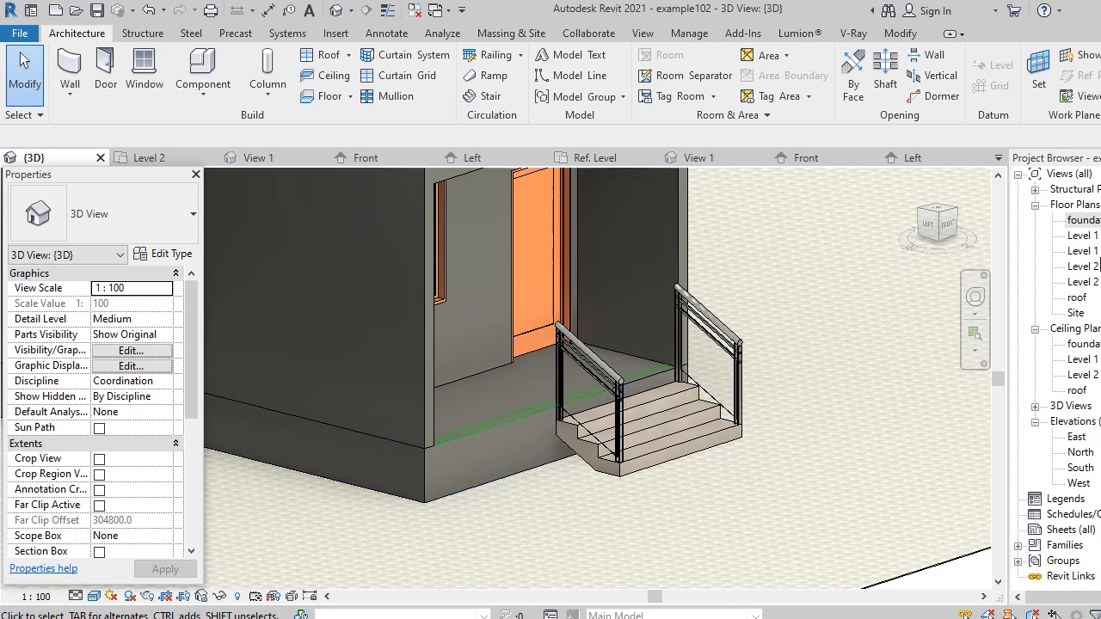
In the Level 1 presentation plan, sketch a railing path about 2015 mm long on the porch's front edge, from the wall to the stair.
{"action": "double_click", "coordinate": [1084, 251]}
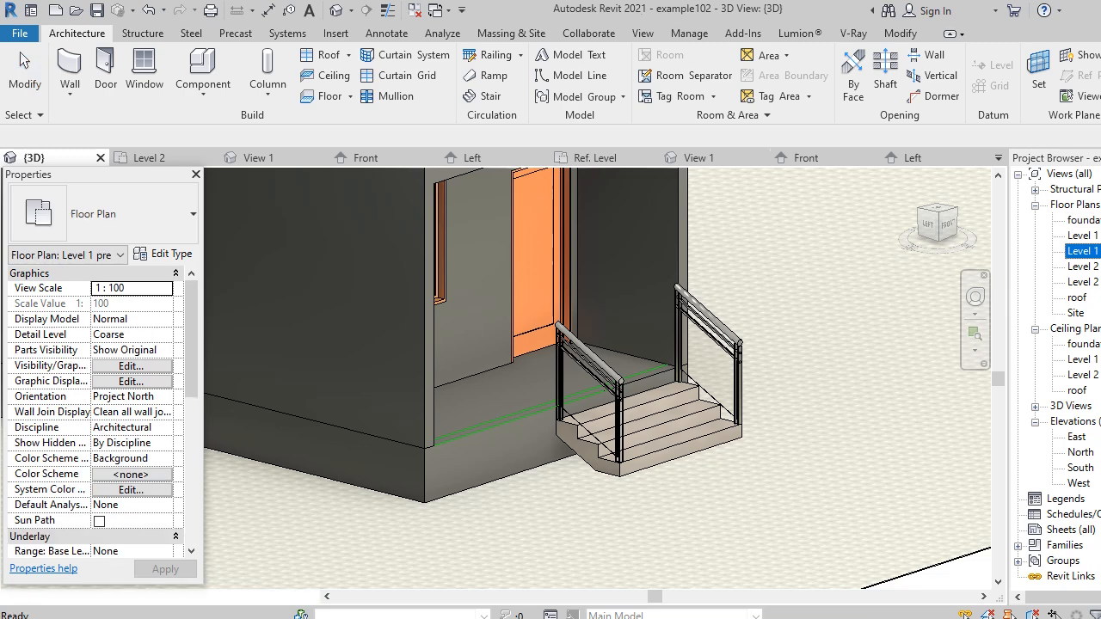
{"action": "scroll", "coordinate": [739, 390], "scroll_direction": "down", "scroll_amount": 3}
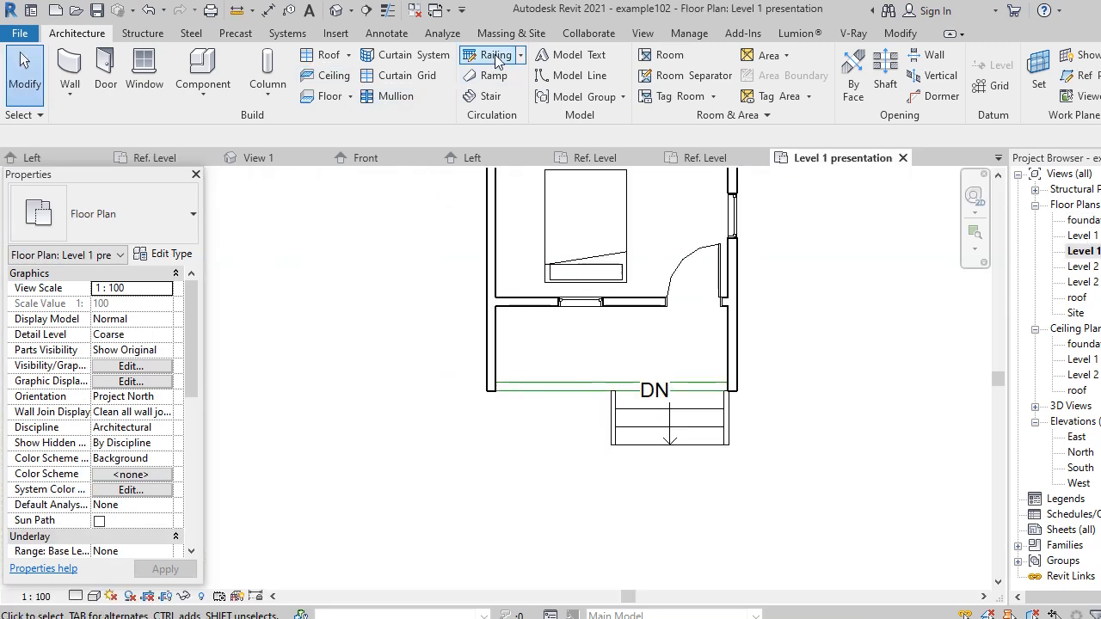
{"action": "left_click", "coordinate": [521, 55]}
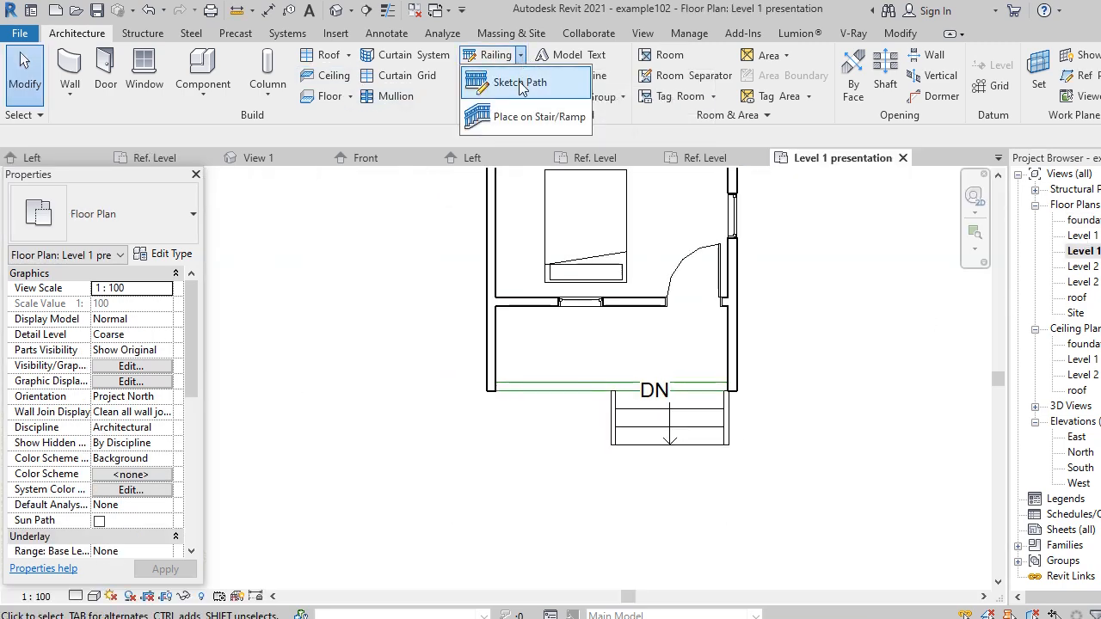
{"action": "left_click", "coordinate": [521, 82]}
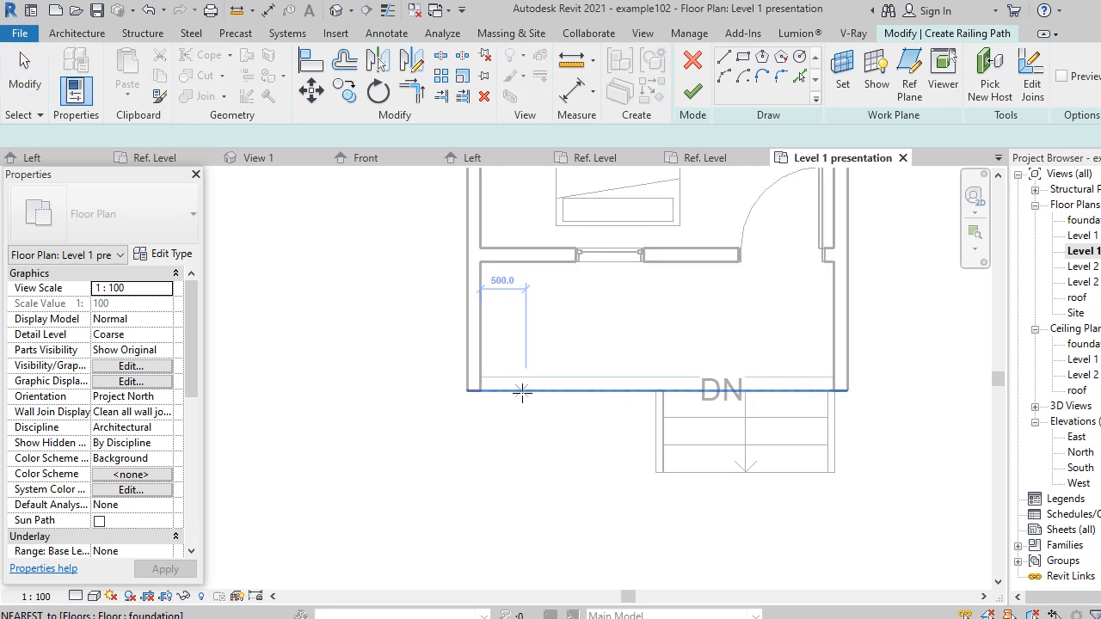
{"action": "scroll", "coordinate": [495, 387], "scroll_direction": "up", "scroll_amount": 5}
{"action": "left_click", "coordinate": [447, 388]}
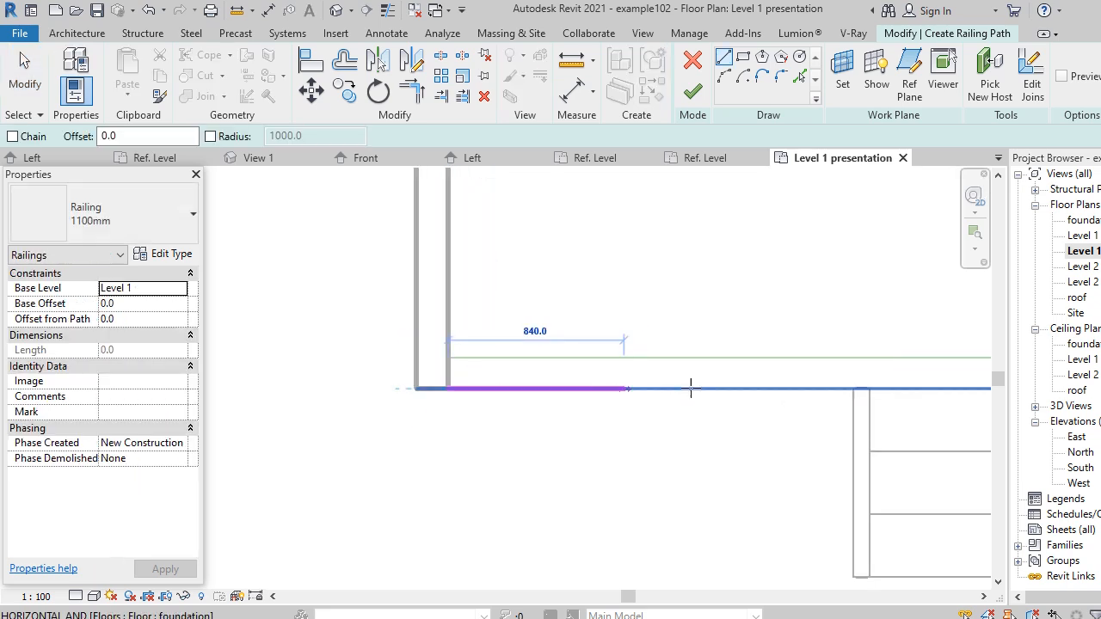
{"action": "left_click", "coordinate": [868, 387]}
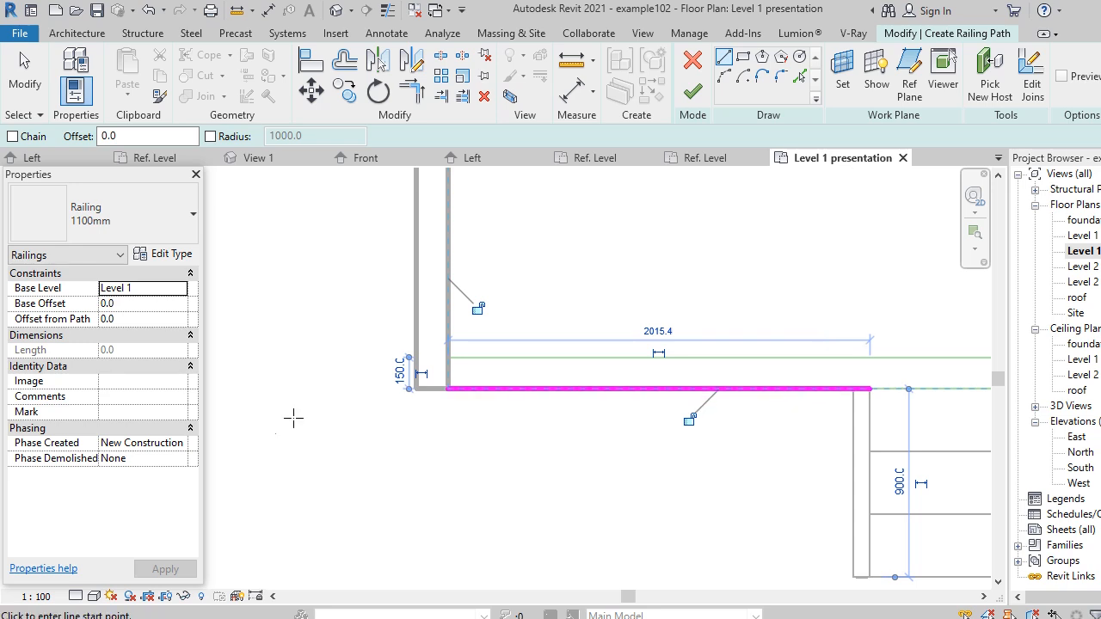
{"action": "key", "text": "Escape"}
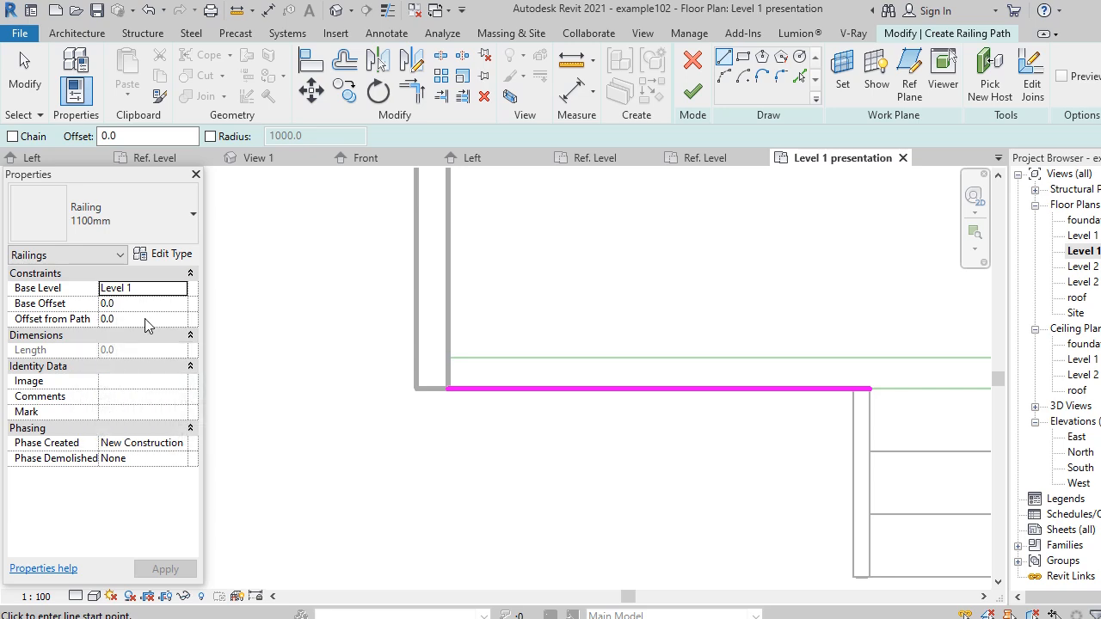
Edit the top rail height of the 1100mm railing type and finish the porch railing.
{"action": "left_click", "coordinate": [176, 260]}
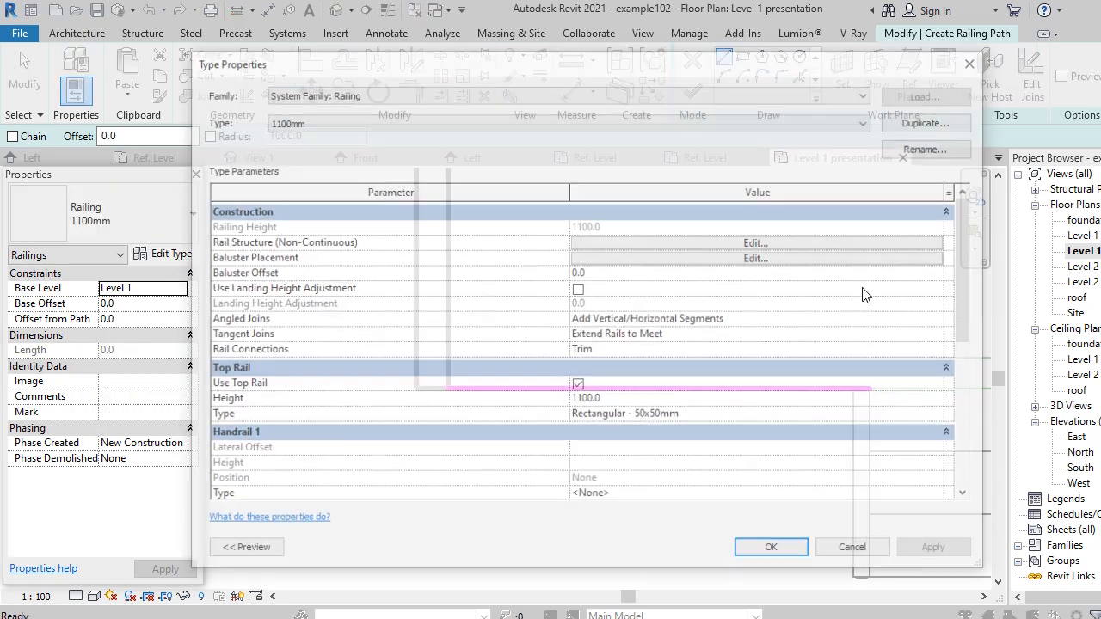
{"action": "left_click", "coordinate": [617, 401]}
{"action": "type", "text": "1"}
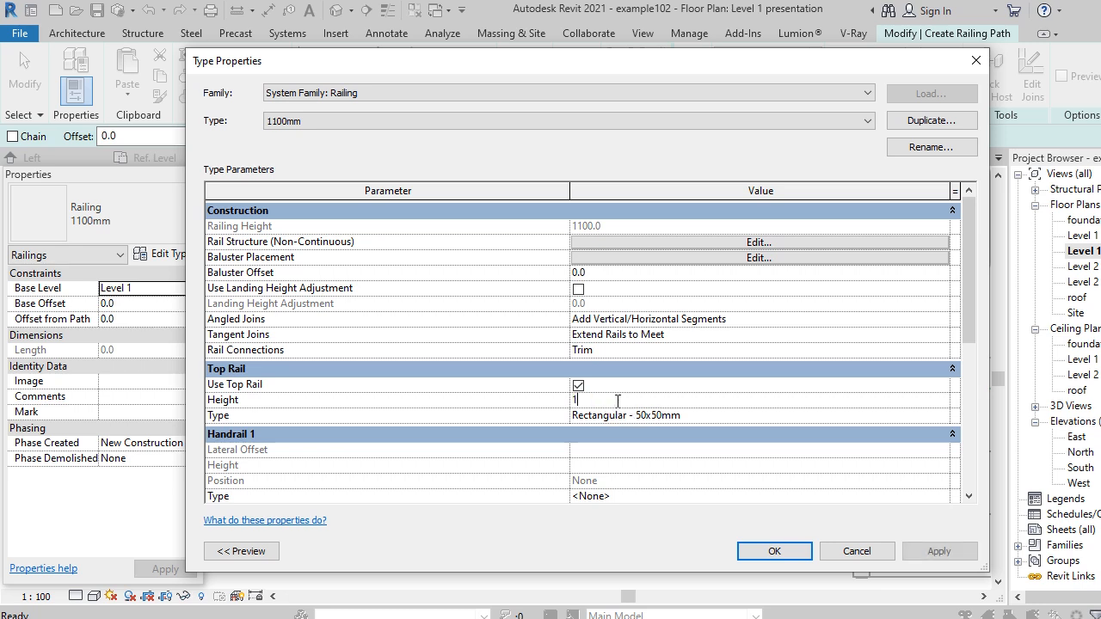
{"action": "left_click", "coordinate": [771, 551]}
{"action": "left_click", "coordinate": [693, 86]}
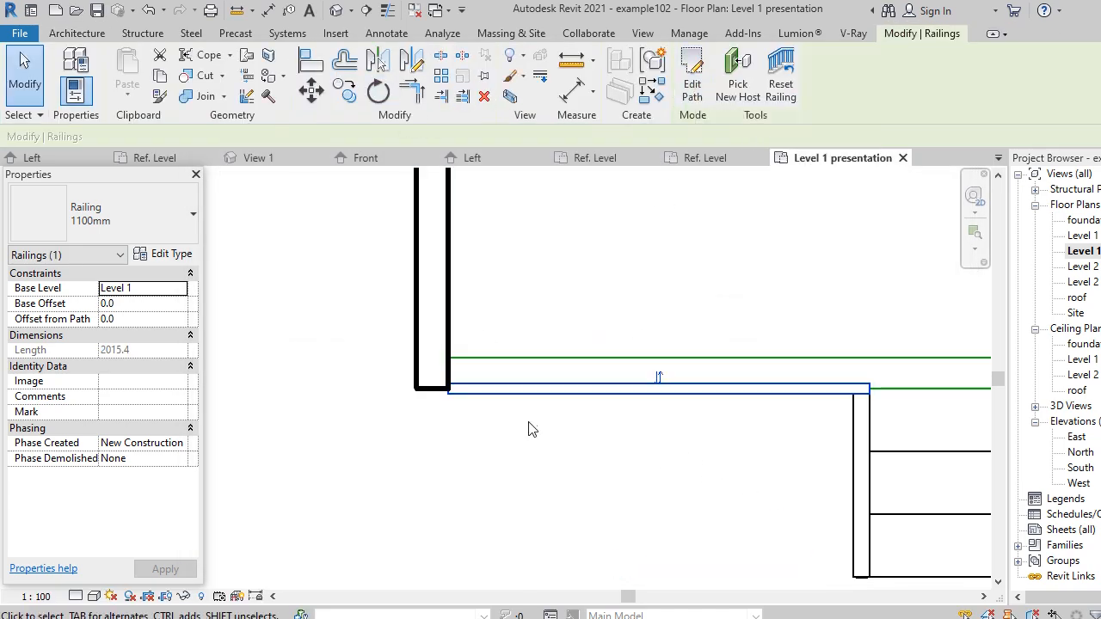
Move the porch railing from its outer end corner to the wall's outer corner so it lies flush with the wall end.
{"action": "scroll", "coordinate": [440, 403], "scroll_direction": "up", "scroll_amount": 2}
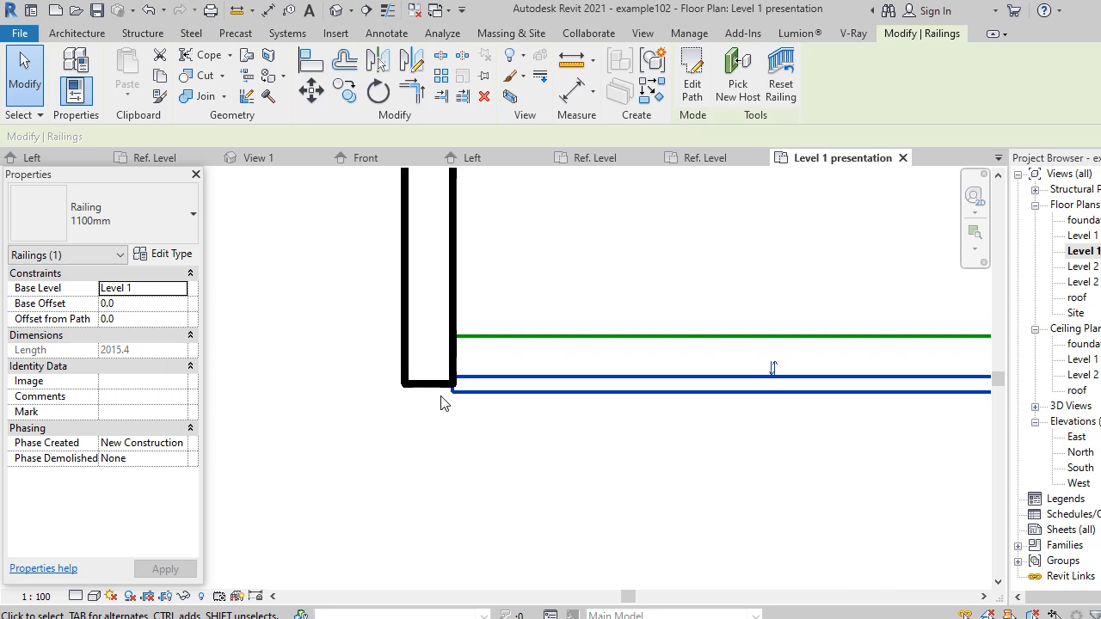
{"action": "scroll", "coordinate": [447, 398], "scroll_direction": "up", "scroll_amount": 1}
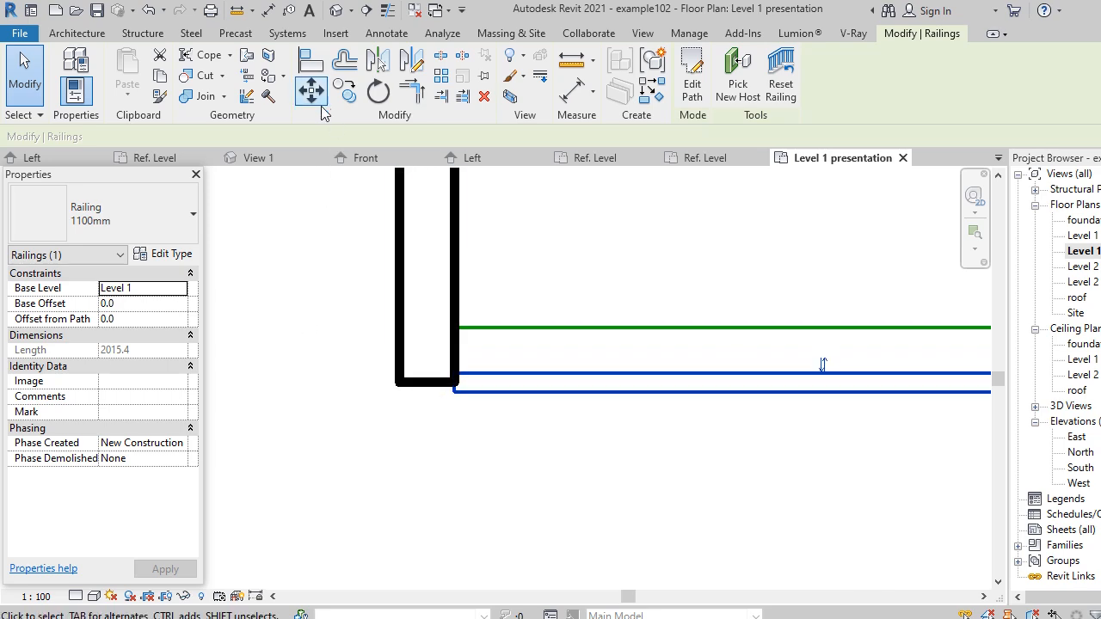
{"action": "left_click", "coordinate": [311, 89]}
{"action": "left_click", "coordinate": [455, 394]}
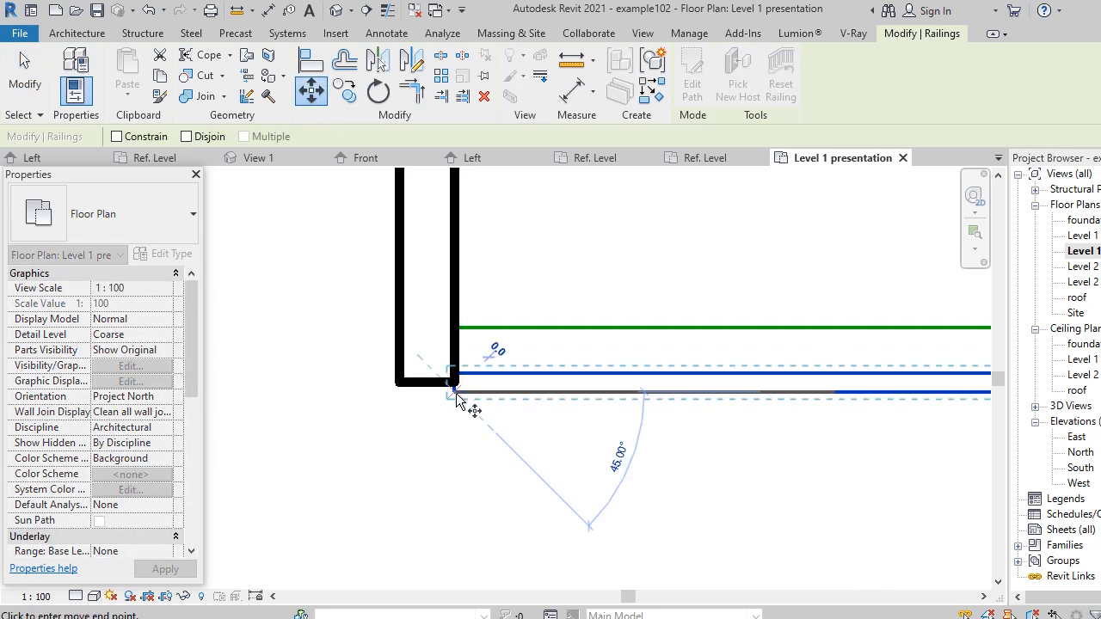
{"action": "left_click", "coordinate": [455, 383]}
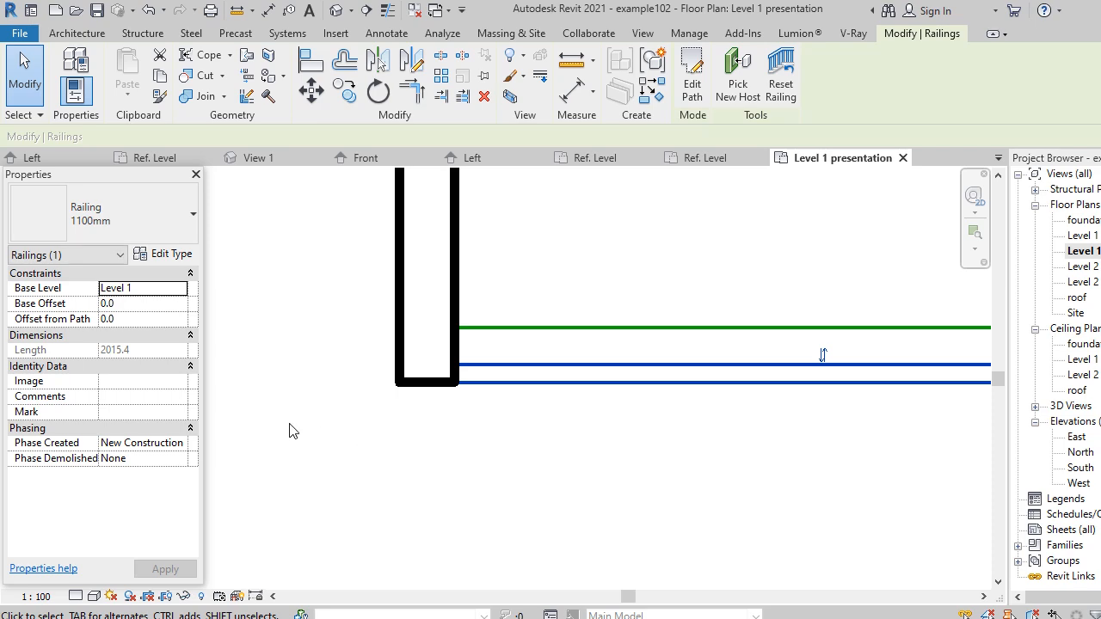
{"action": "scroll", "coordinate": [292, 431], "scroll_direction": "down", "scroll_amount": 4}
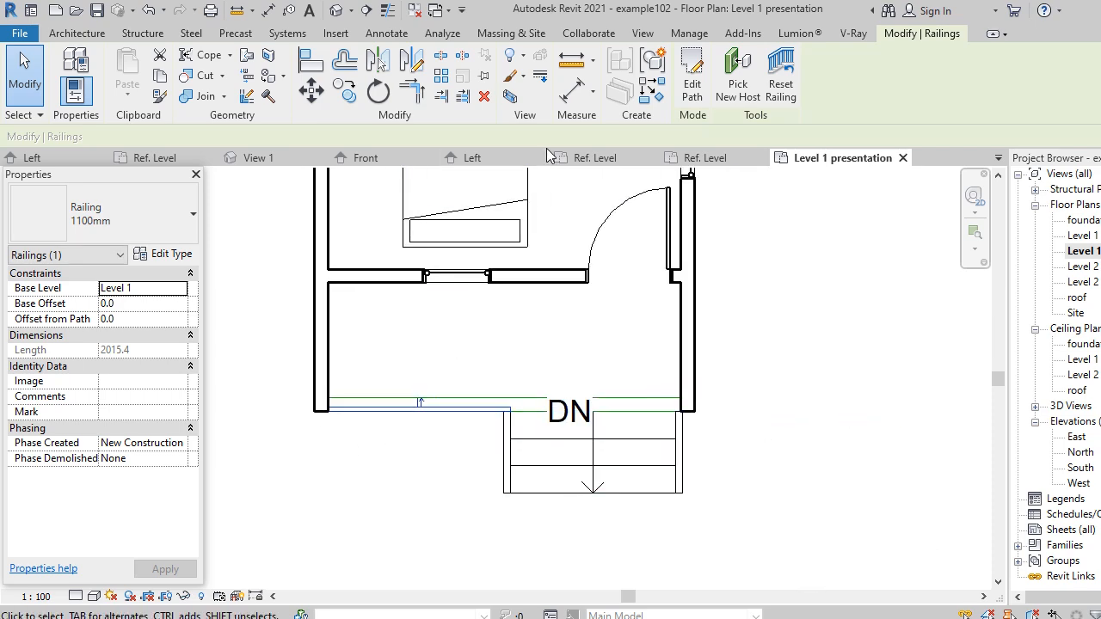
In the 3D view, change the porch railing to the Glass Panel - Bottom Fill type and check the entrance and building exterior.
{"action": "left_click", "coordinate": [336, 11]}
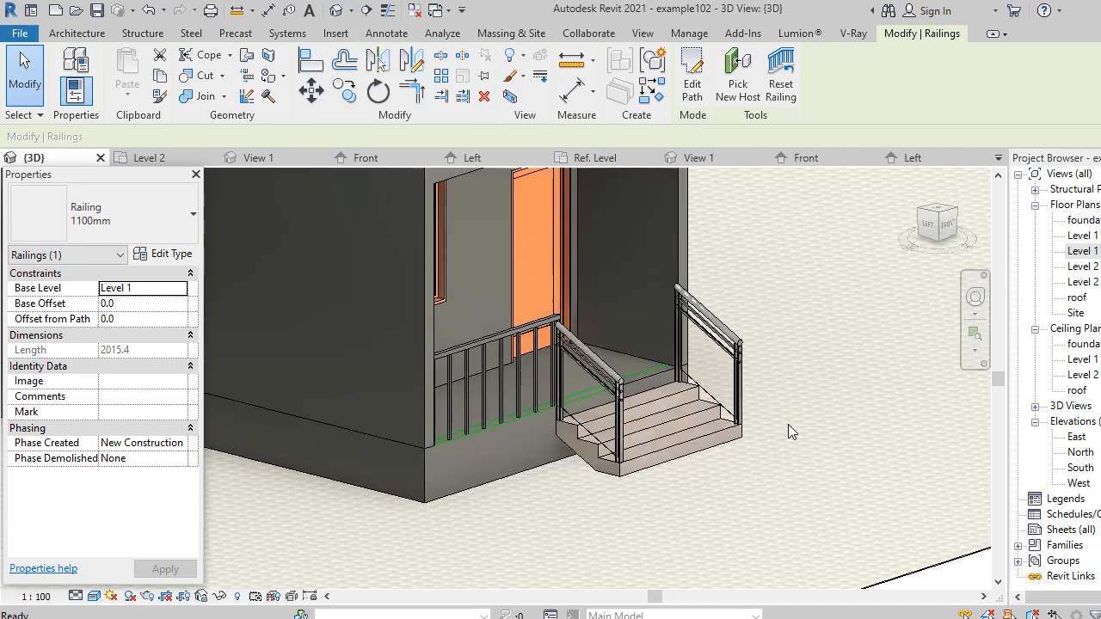
{"action": "left_click", "coordinate": [788, 424]}
{"action": "scroll", "coordinate": [495, 387], "scroll_direction": "up", "scroll_amount": 3}
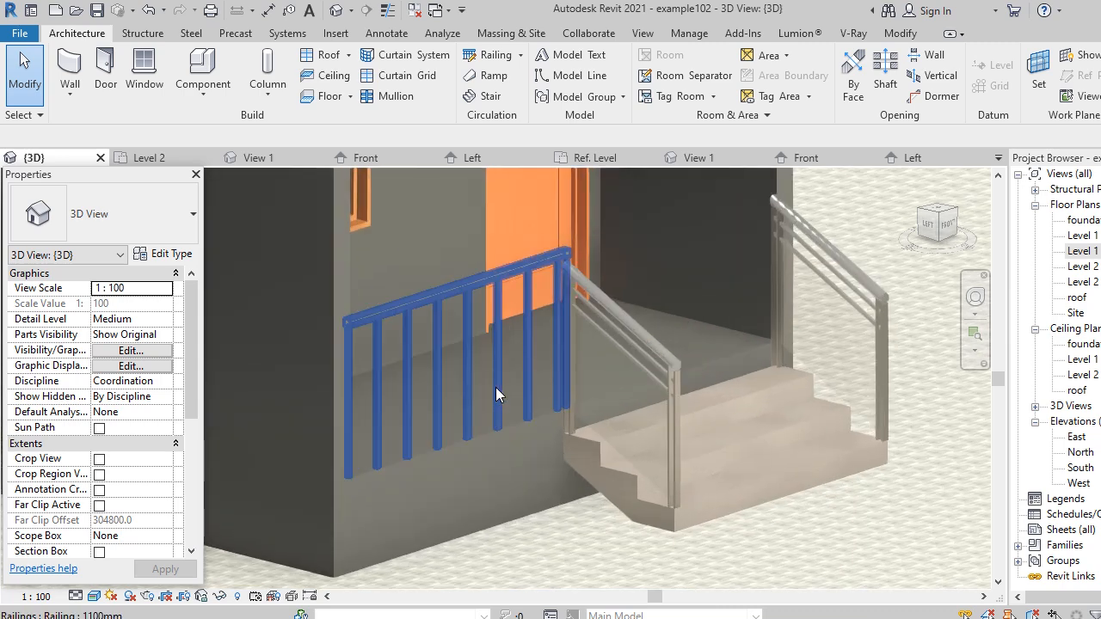
{"action": "left_click", "coordinate": [435, 295]}
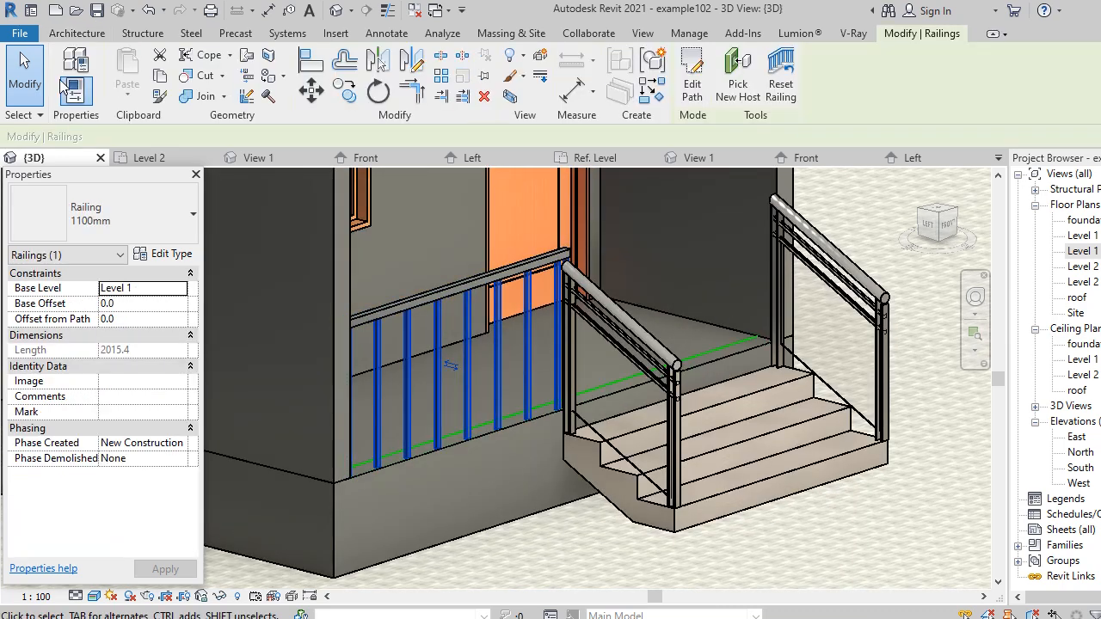
{"action": "left_click", "coordinate": [130, 226]}
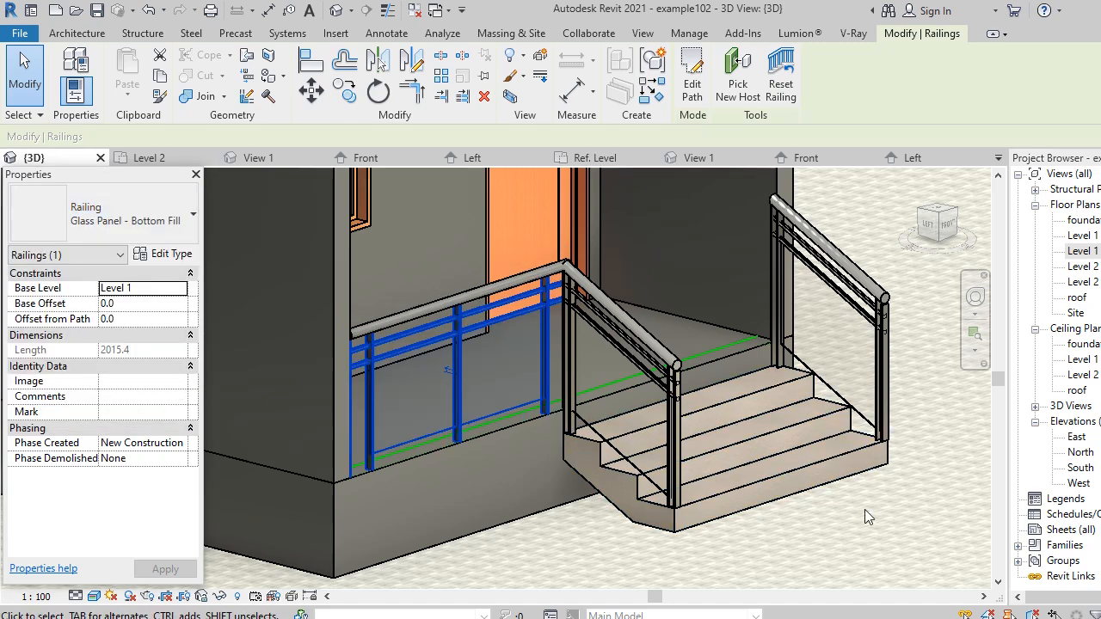
{"action": "left_click", "coordinate": [947, 502]}
{"action": "scroll", "coordinate": [540, 478], "scroll_direction": "down", "scroll_amount": 2}
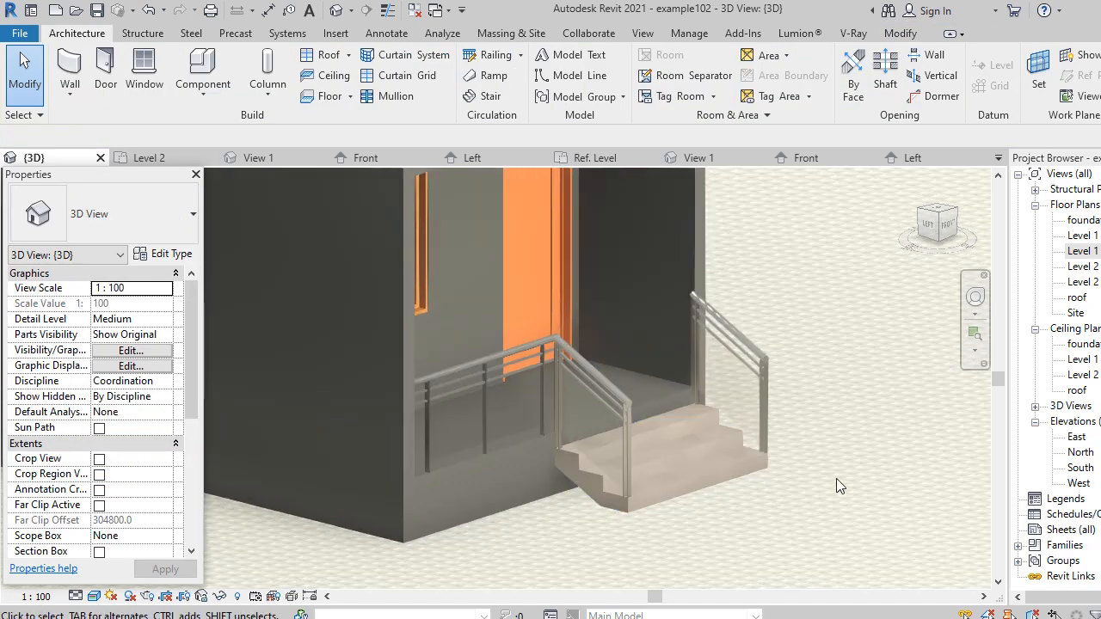
{"action": "middle_click_drag", "start_coordinate": [874, 495], "coordinate": [828, 492], "text": "shift"}
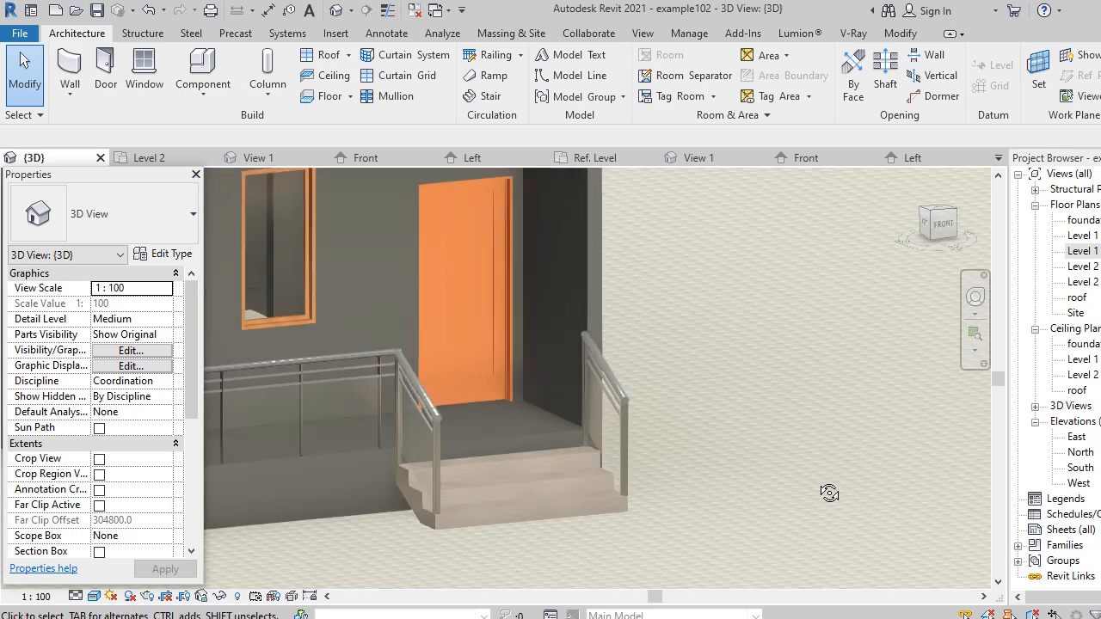
{"action": "scroll", "coordinate": [500, 487], "scroll_direction": "down", "scroll_amount": 2}
{"action": "middle_click_drag", "start_coordinate": [501, 488], "coordinate": [860, 537], "text": "shift"}
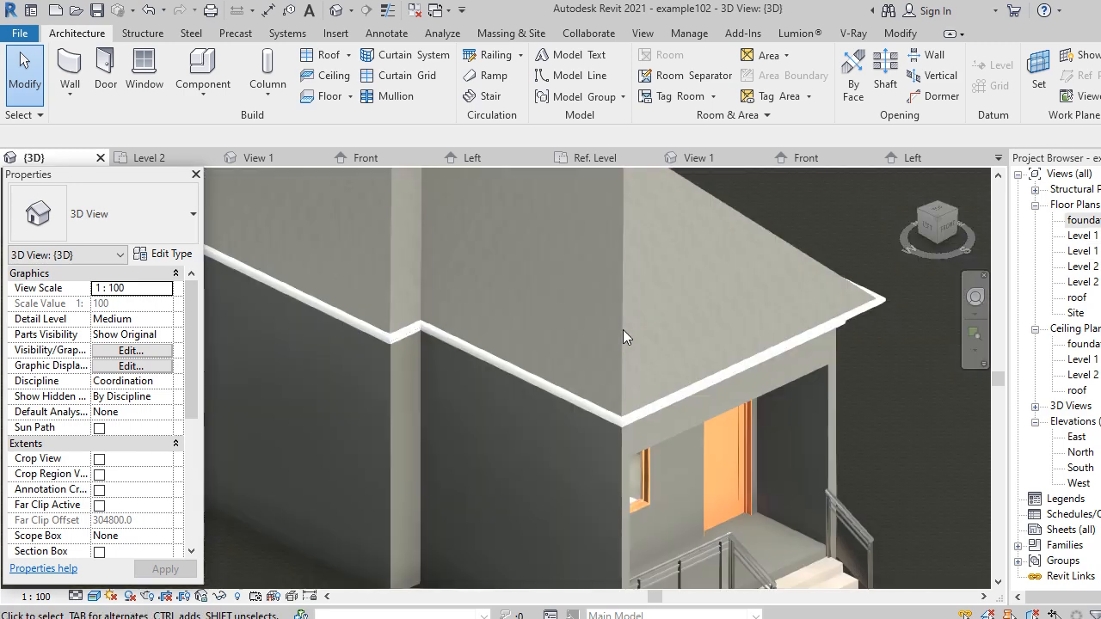
{"action": "scroll", "coordinate": [626, 332], "scroll_direction": "down", "scroll_amount": 3}
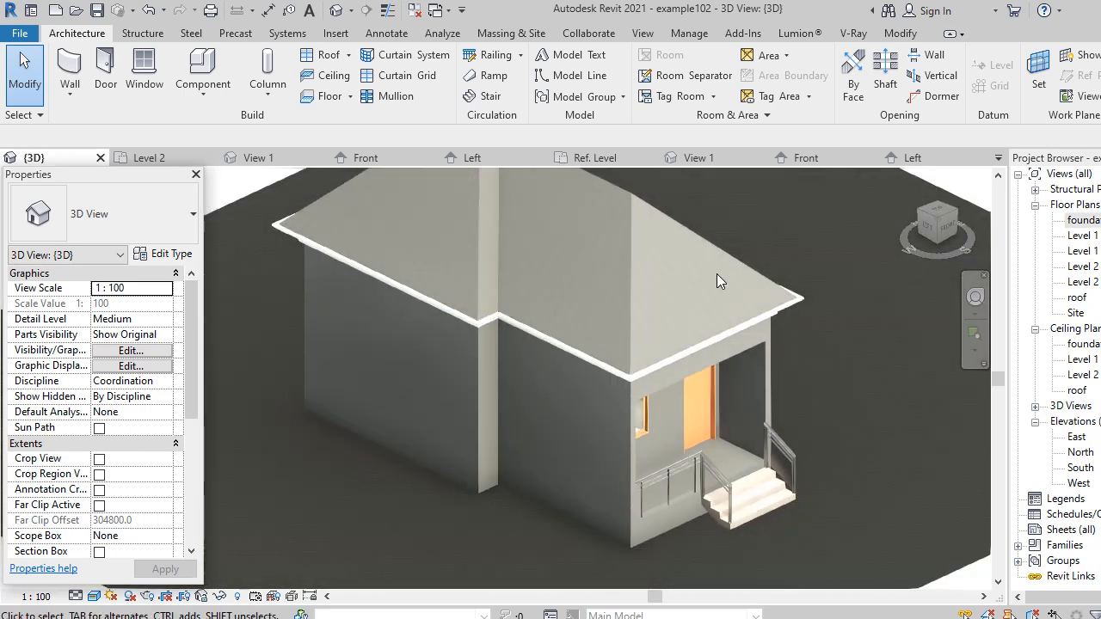
In the Level 1 presentation floor plan, place a perspective camera off the front-left corner of the site, aimed diagonally across the house.
{"action": "scroll", "coordinate": [725, 294], "scroll_direction": "down", "scroll_amount": 2}
{"action": "scroll", "coordinate": [741, 456], "scroll_direction": "up", "scroll_amount": 1}
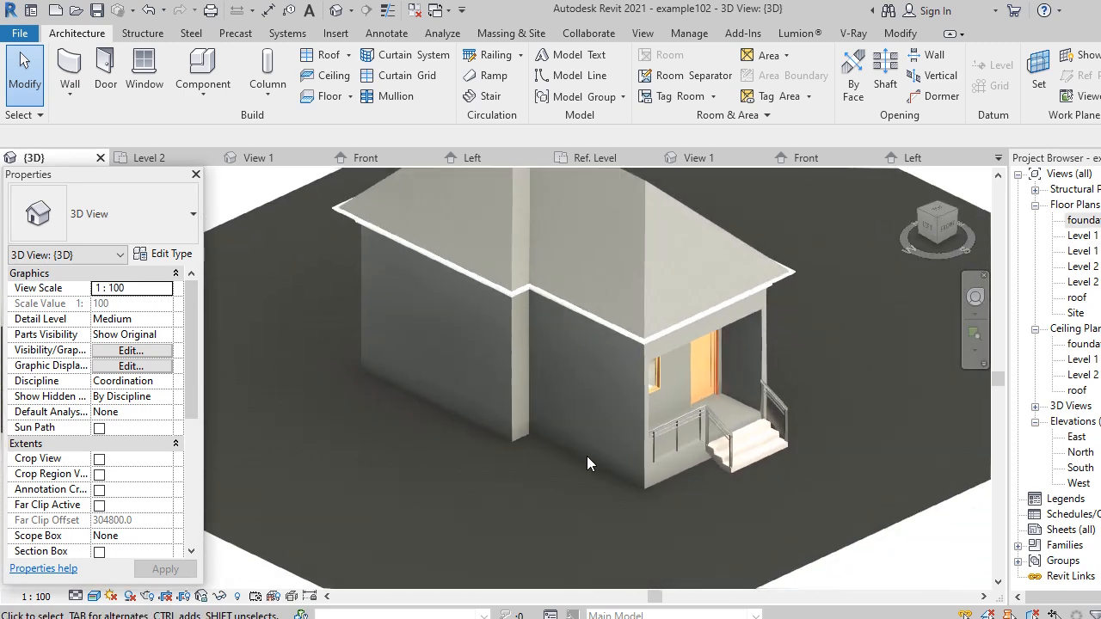
{"action": "scroll", "coordinate": [487, 491], "scroll_direction": "down", "scroll_amount": 3}
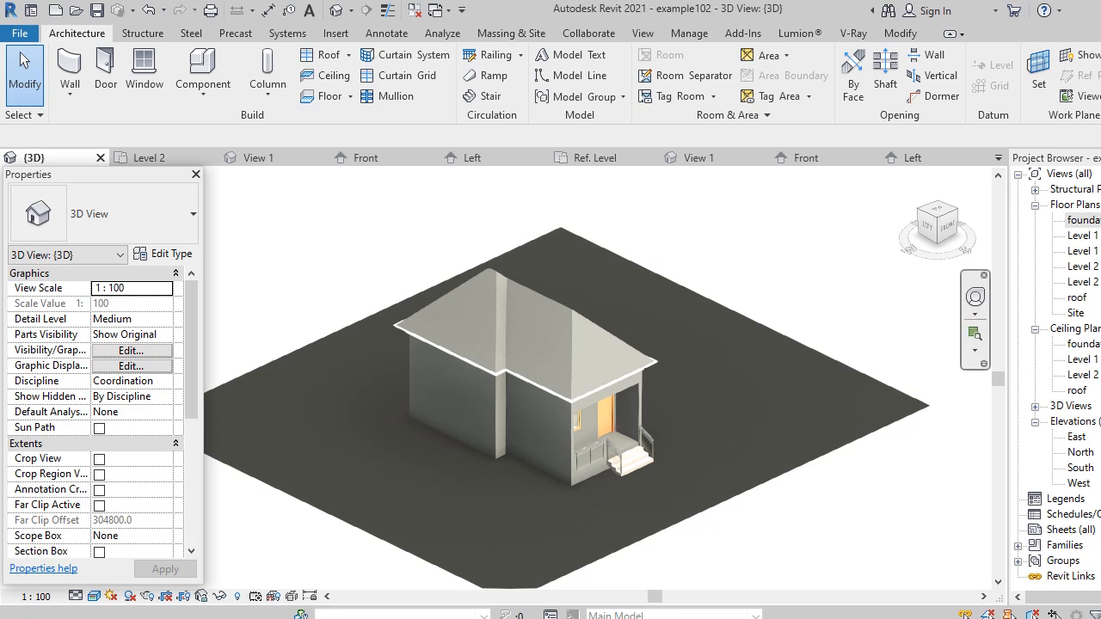
{"action": "double_click", "coordinate": [1094, 236]}
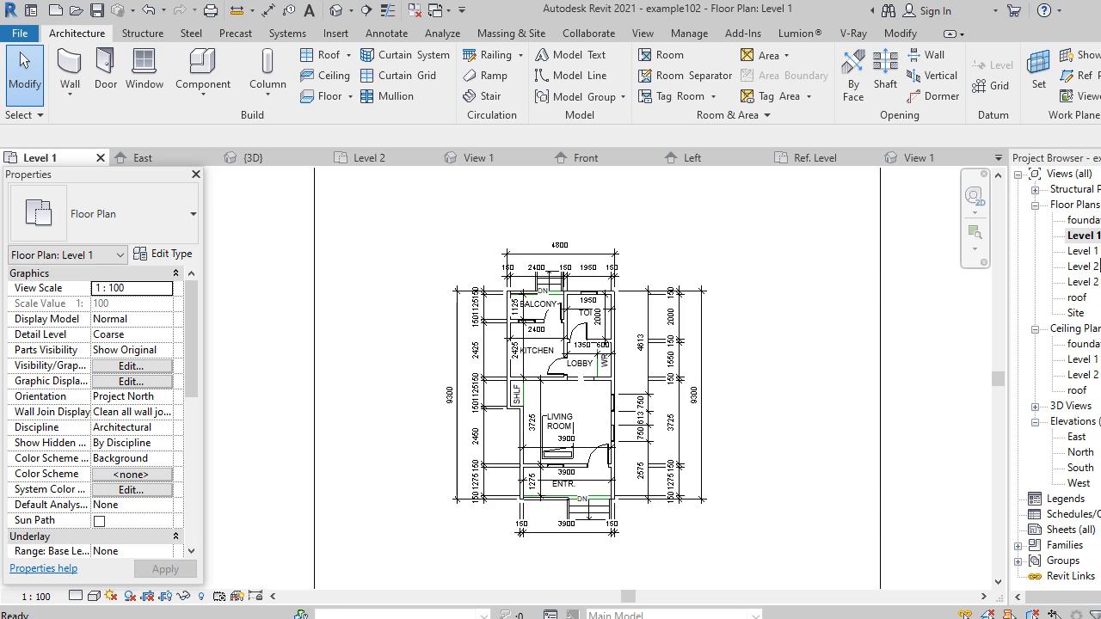
{"action": "double_click", "coordinate": [1084, 251]}
{"action": "scroll", "coordinate": [544, 368], "scroll_direction": "down", "scroll_amount": 4}
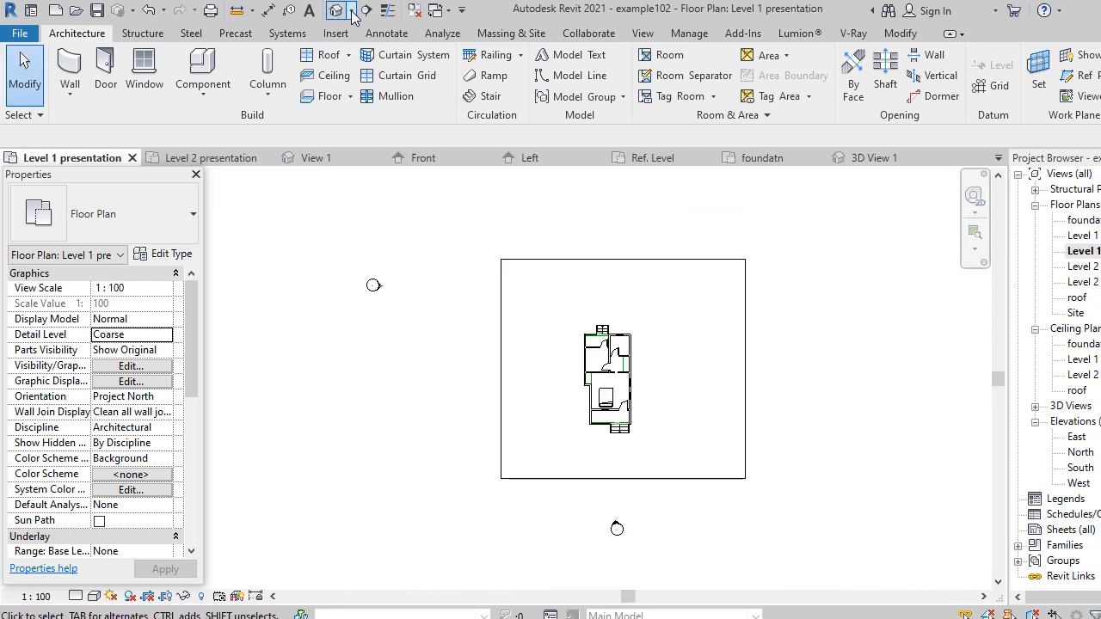
{"action": "left_click", "coordinate": [351, 11]}
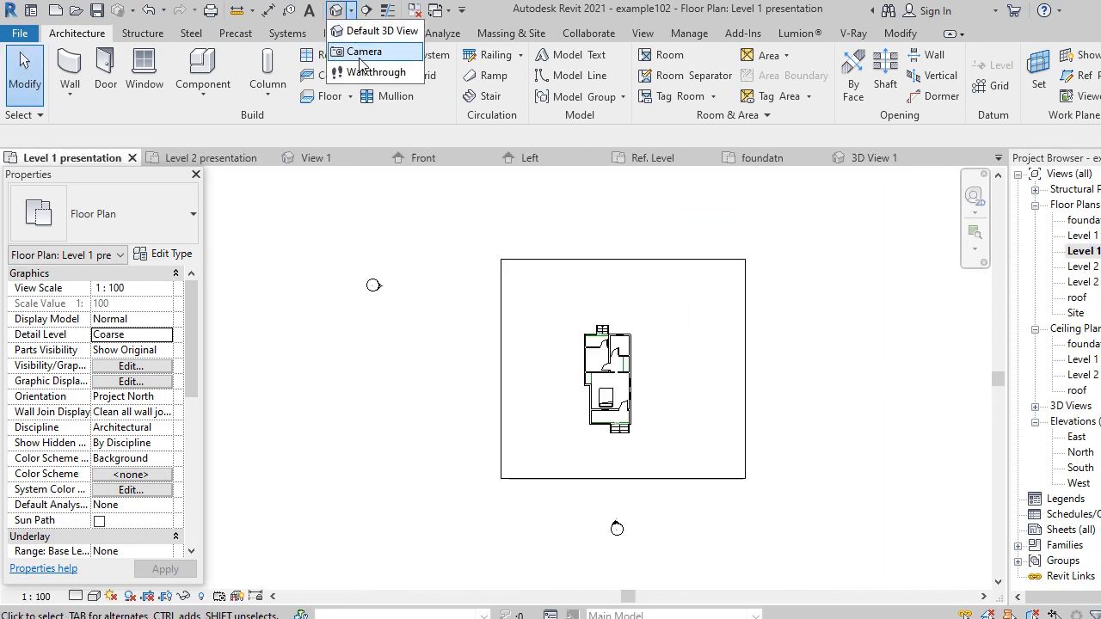
{"action": "left_click", "coordinate": [364, 51]}
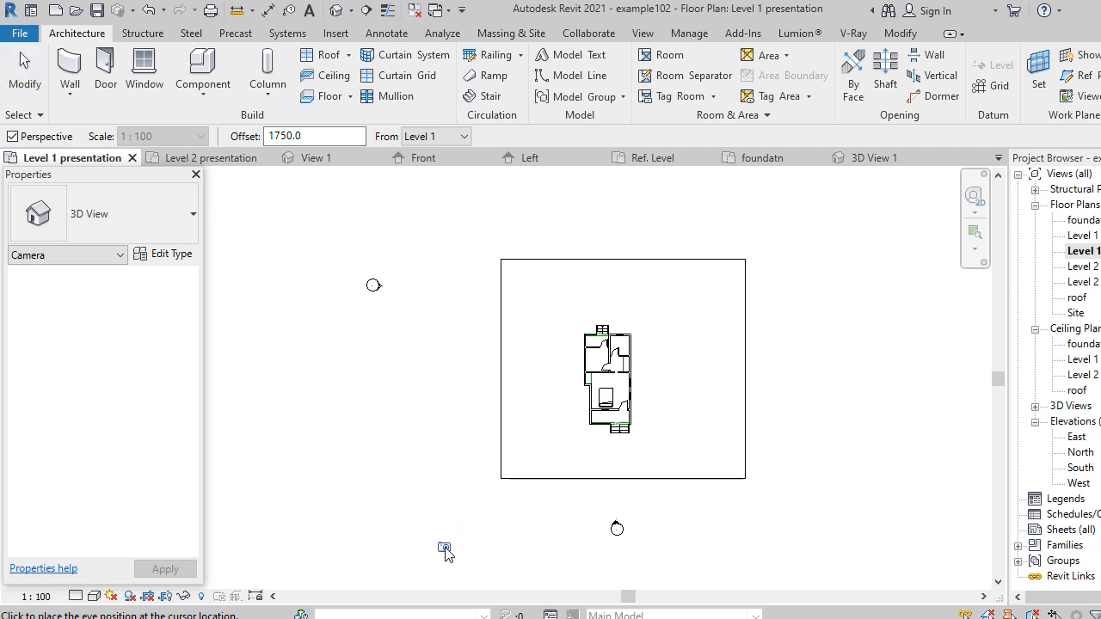
{"action": "left_click", "coordinate": [727, 180]}
Set the new camera view's visual style to Realistic.
{"action": "left_click", "coordinate": [95, 596]}
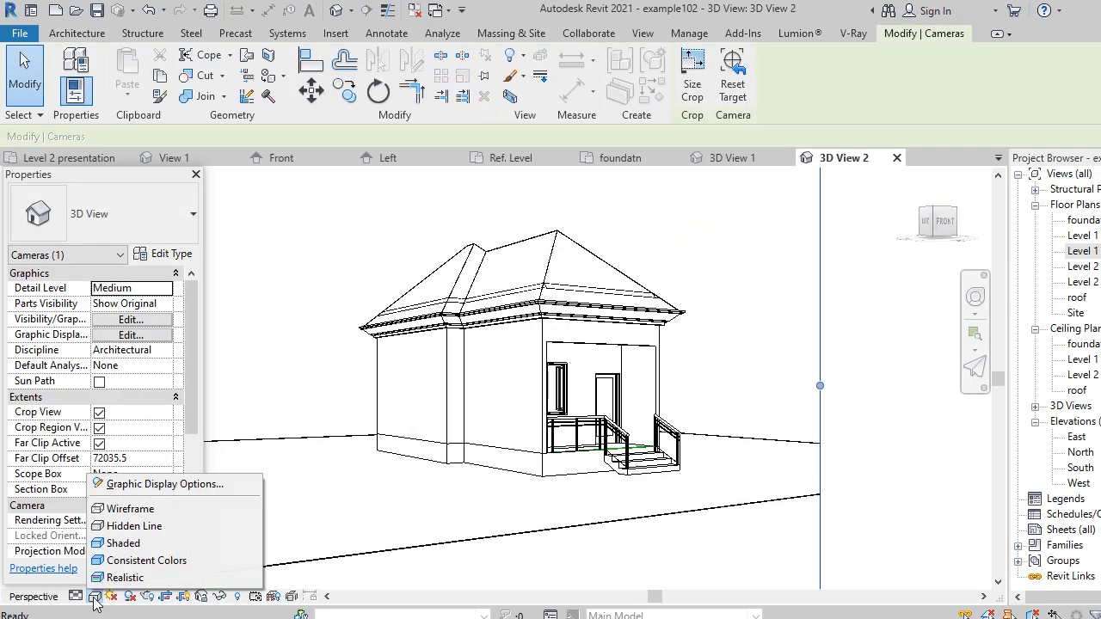
{"action": "left_click", "coordinate": [129, 578]}
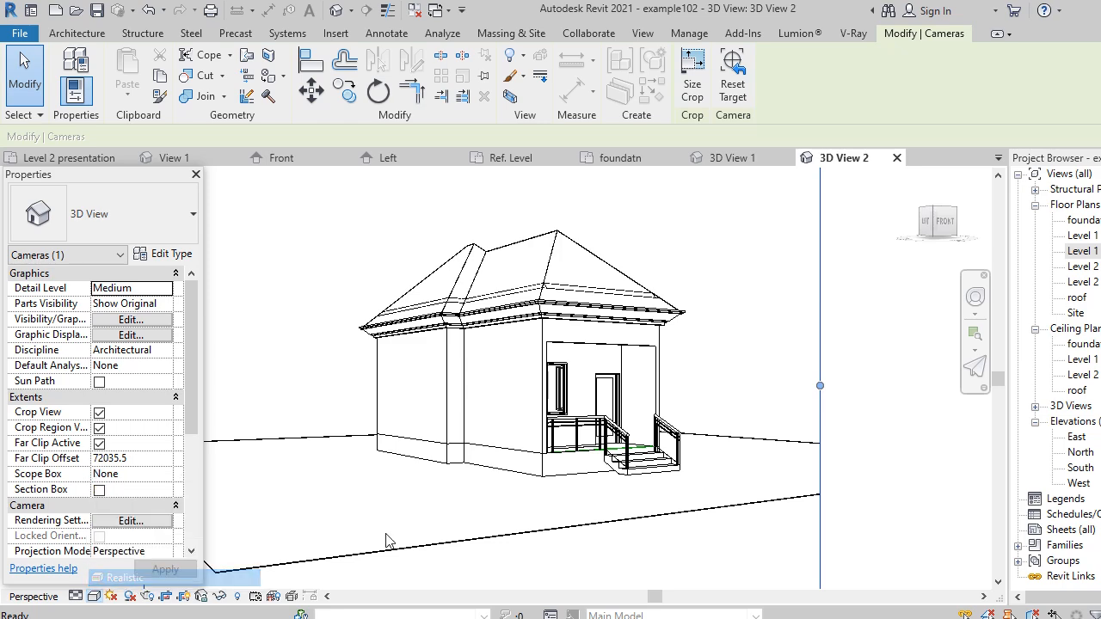
{"action": "scroll", "coordinate": [457, 425], "scroll_direction": "up", "scroll_amount": 4}
{"action": "scroll", "coordinate": [464, 419], "scroll_direction": "down", "scroll_amount": 2}
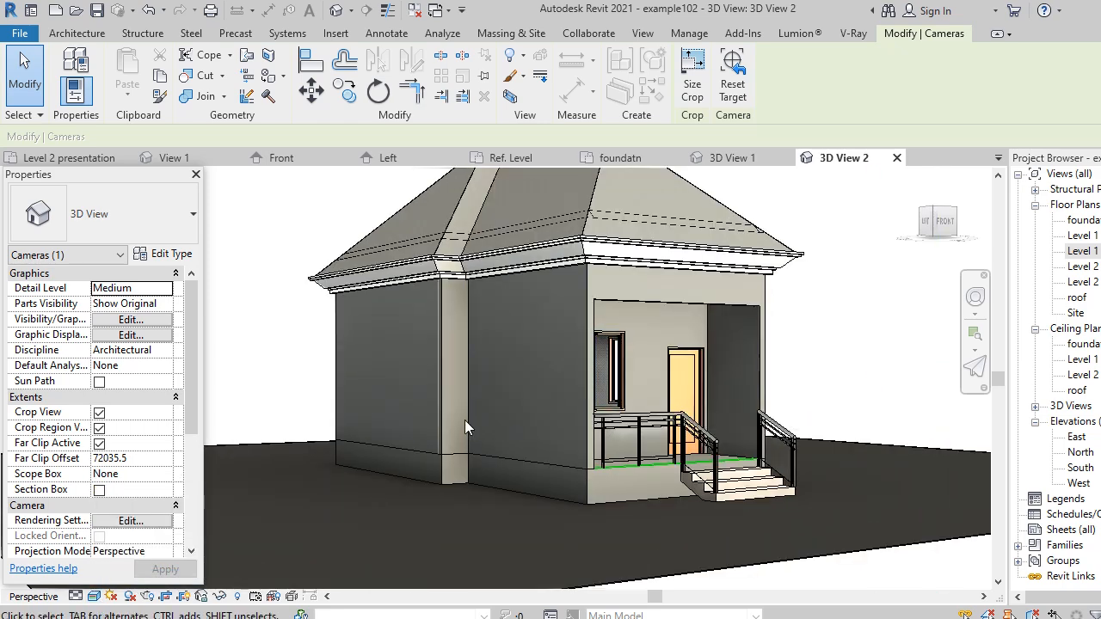
Examine the house's entrance steps and how far the surrounding intelock floor extends within the camera view.
{"action": "scroll", "coordinate": [619, 477], "scroll_direction": "up", "scroll_amount": 3}
{"action": "scroll", "coordinate": [712, 489], "scroll_direction": "down", "scroll_amount": 3}
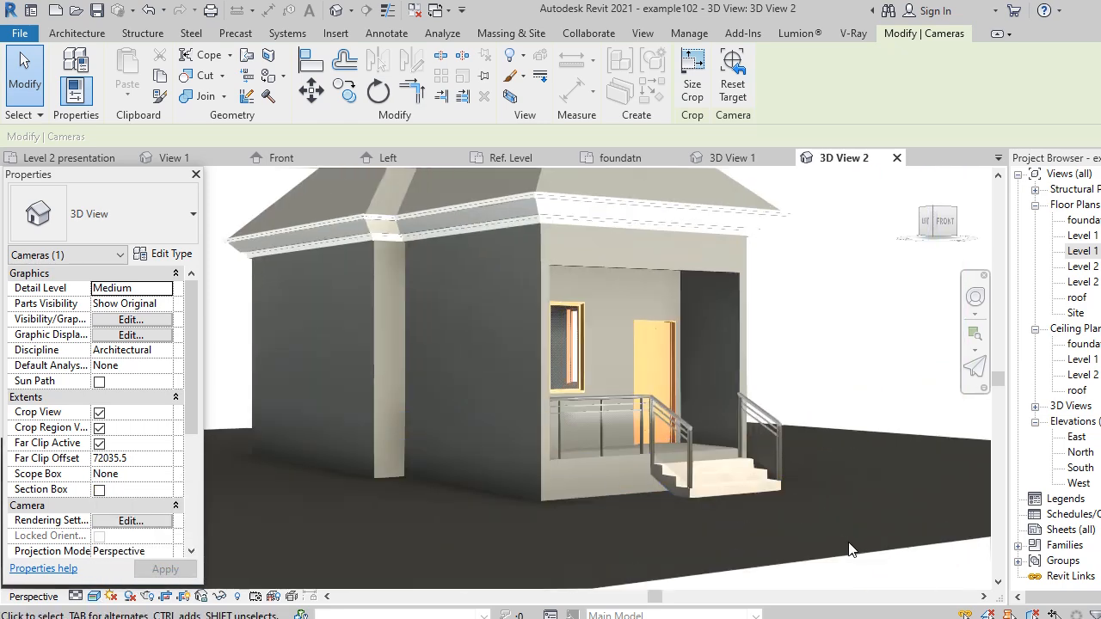
{"action": "scroll", "coordinate": [800, 537], "scroll_direction": "up", "scroll_amount": 4}
{"action": "scroll", "coordinate": [731, 487], "scroll_direction": "up", "scroll_amount": 1}
{"action": "scroll", "coordinate": [731, 486], "scroll_direction": "up", "scroll_amount": 1}
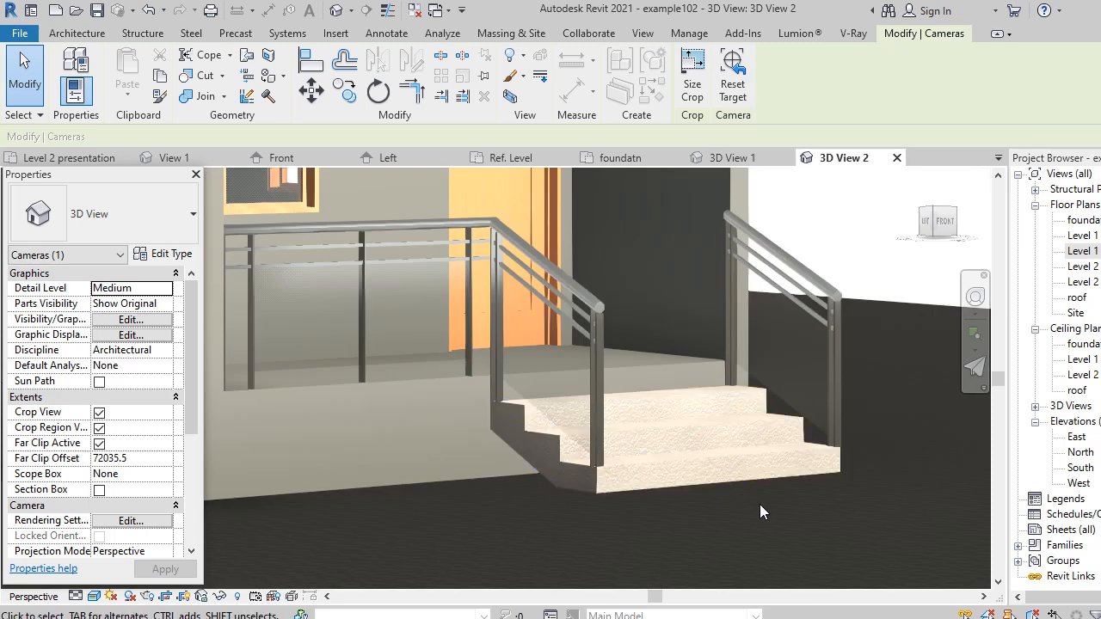
{"action": "scroll", "coordinate": [760, 504], "scroll_direction": "down", "scroll_amount": 4}
{"action": "left_click", "coordinate": [621, 502]}
{"action": "scroll", "coordinate": [610, 512], "scroll_direction": "down", "scroll_amount": 3}
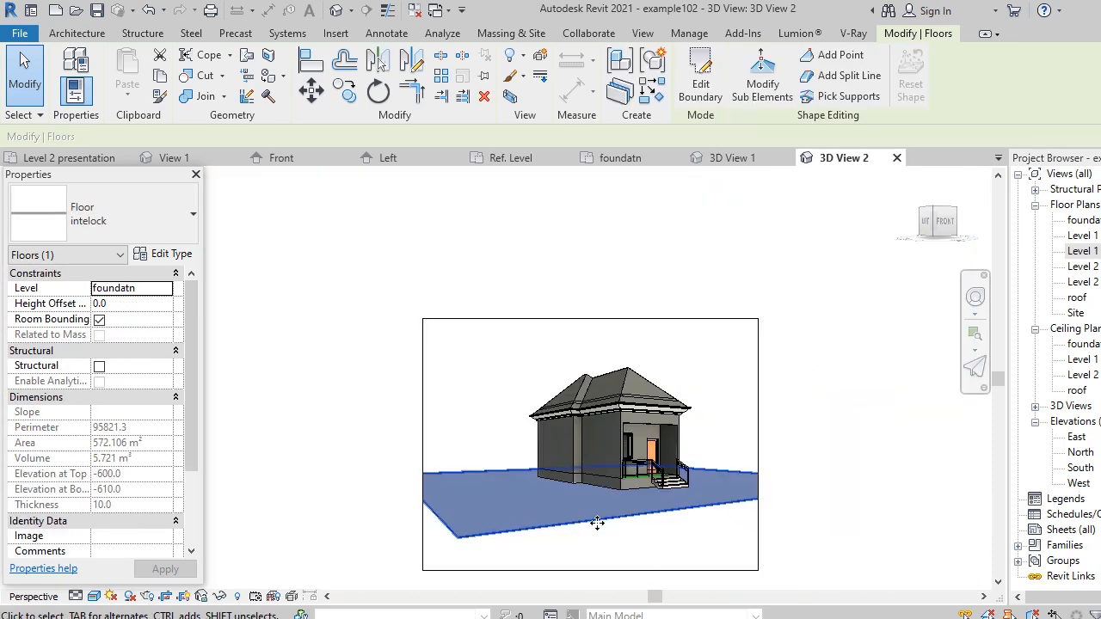
{"action": "scroll", "coordinate": [606, 521], "scroll_direction": "up", "scroll_amount": 1}
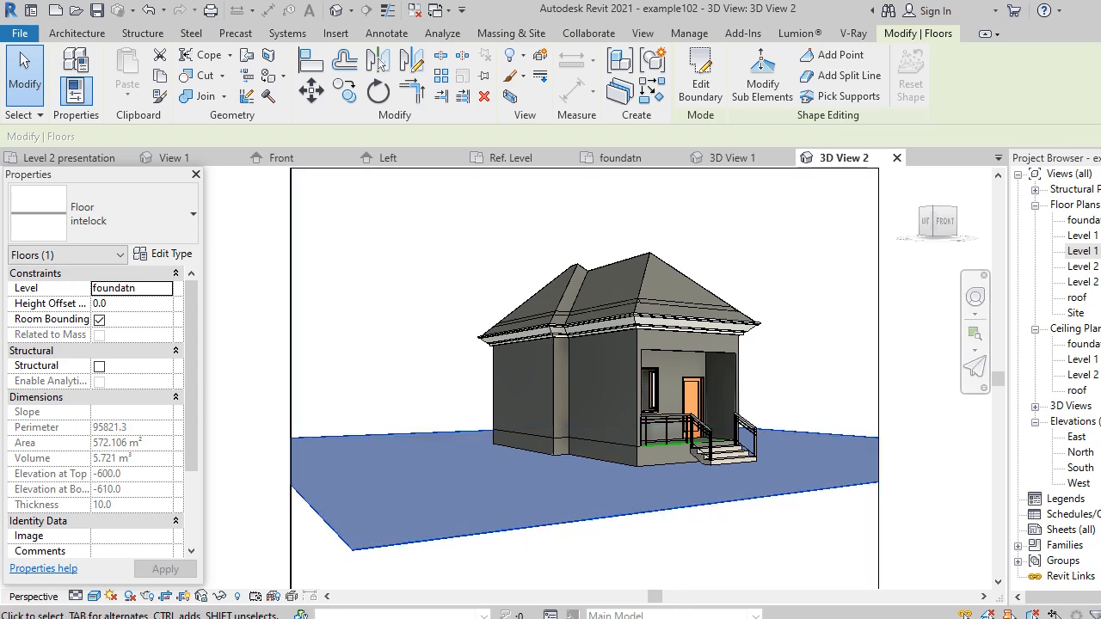
{"action": "left_click", "coordinate": [732, 583]}
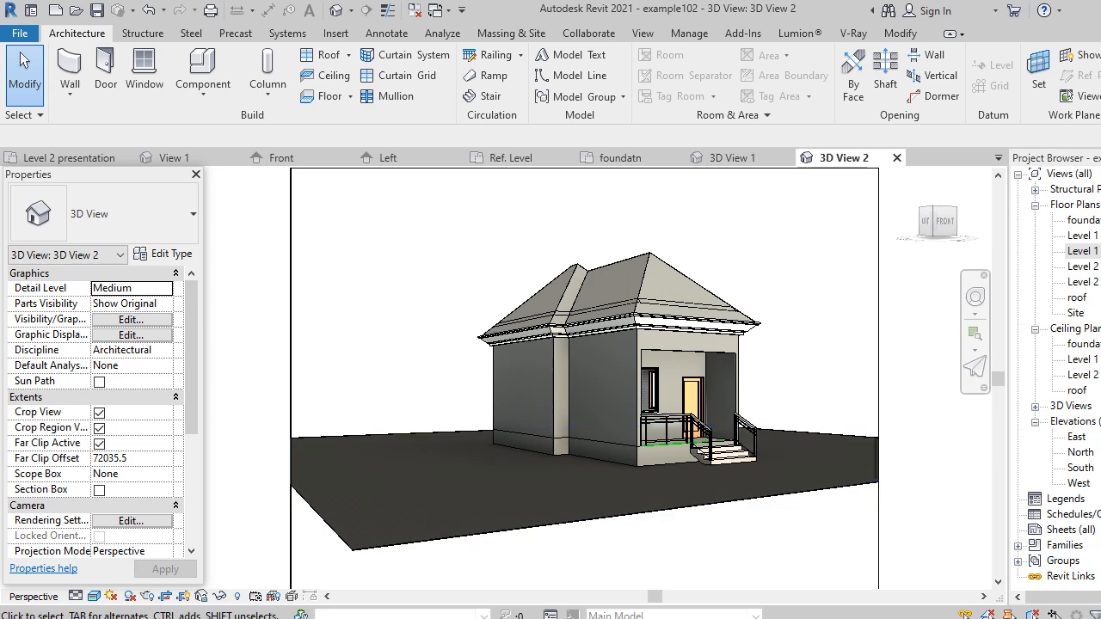
Edit the intelock floor's boundary in the Level 1 presentation plan, moving its front edge outward to about 17580 mm from the house.
{"action": "double_click", "coordinate": [1083, 251]}
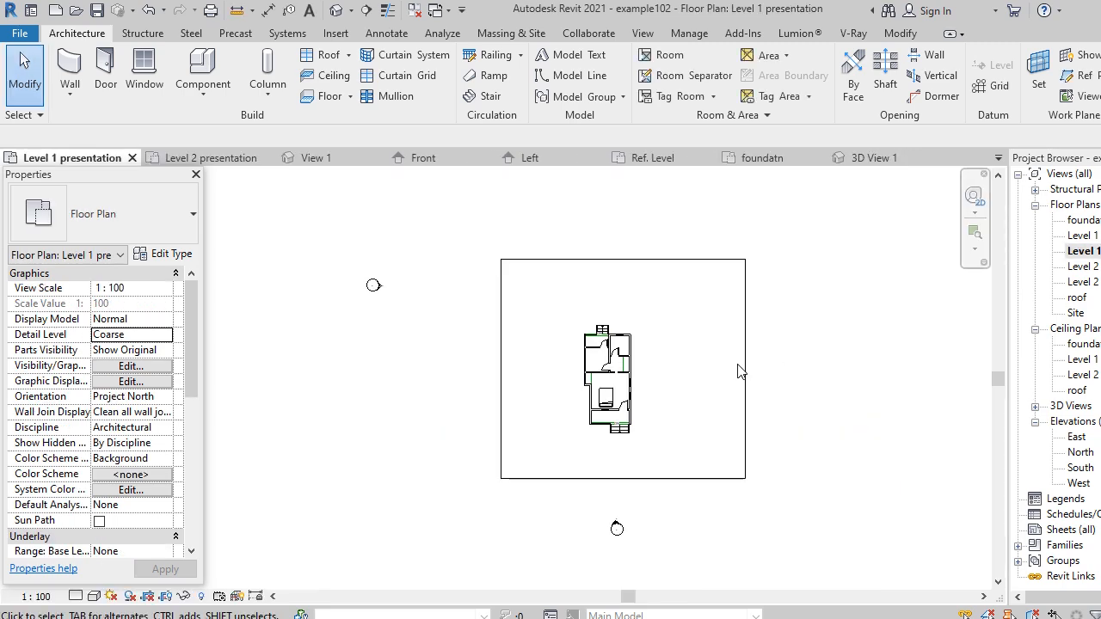
{"action": "left_click", "coordinate": [679, 480]}
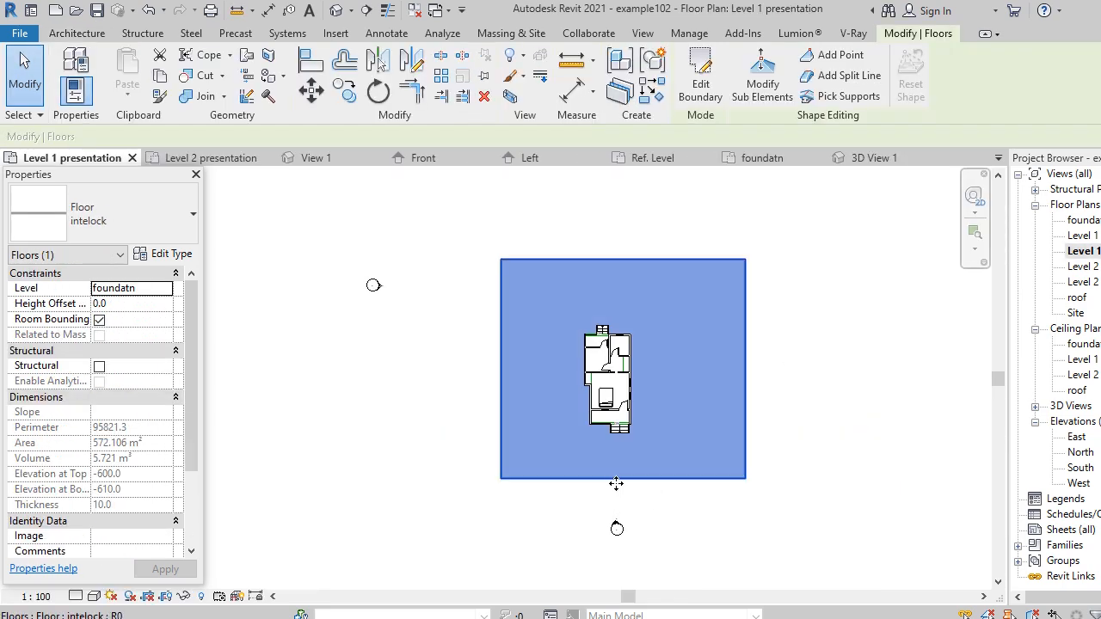
{"action": "left_click", "coordinate": [700, 84]}
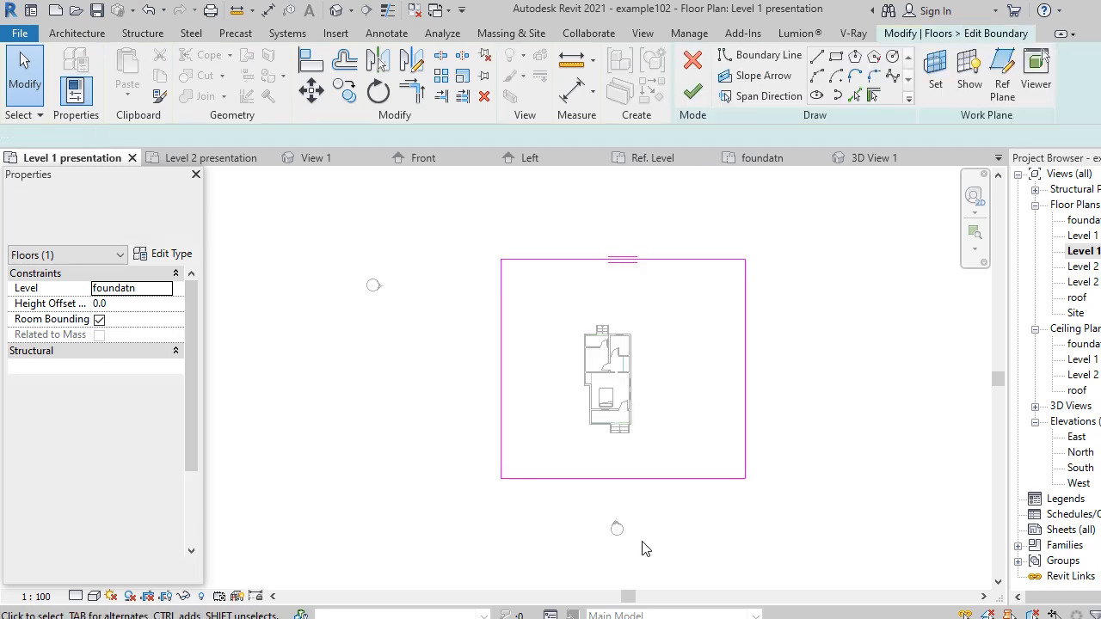
{"action": "left_click", "coordinate": [632, 479]}
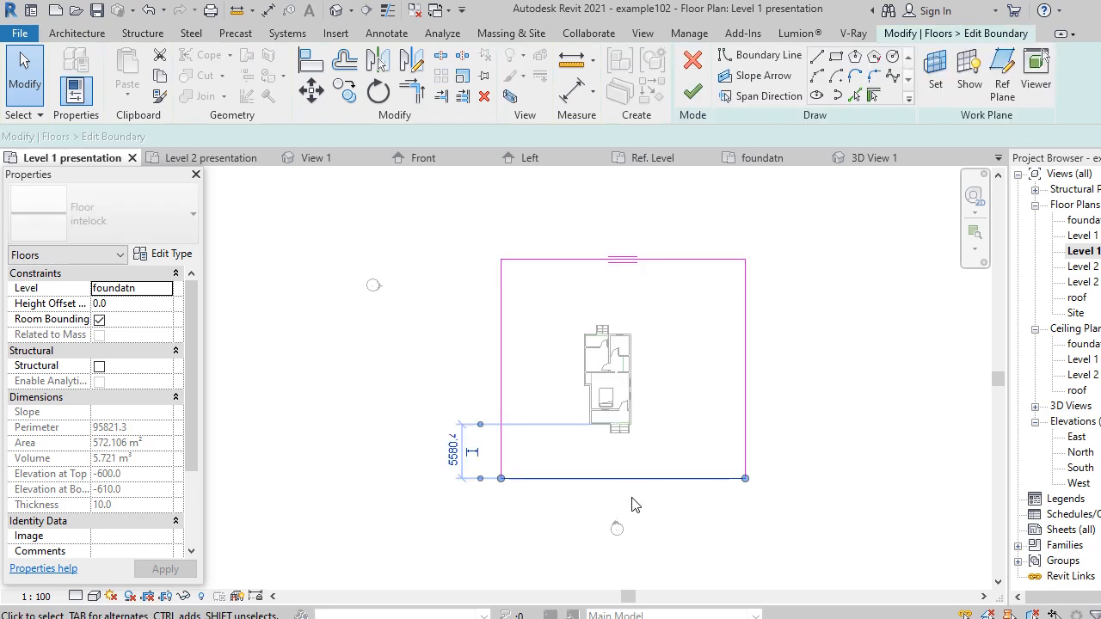
{"action": "left_click", "coordinate": [312, 91]}
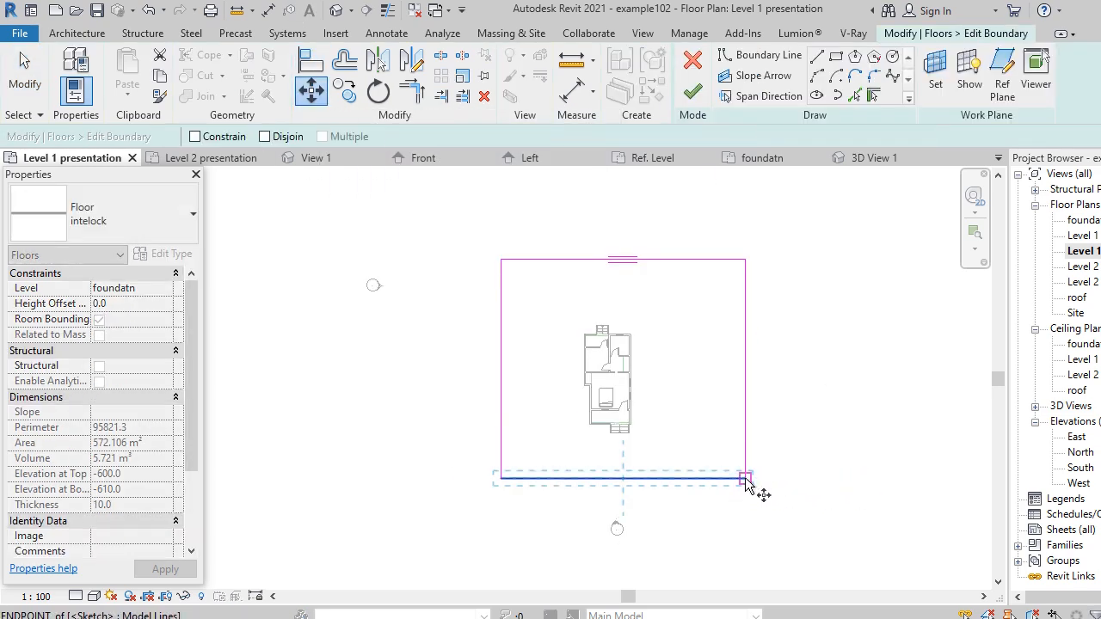
{"action": "scroll", "coordinate": [745, 478], "scroll_direction": "down", "scroll_amount": 1}
{"action": "left_click", "coordinate": [746, 565]}
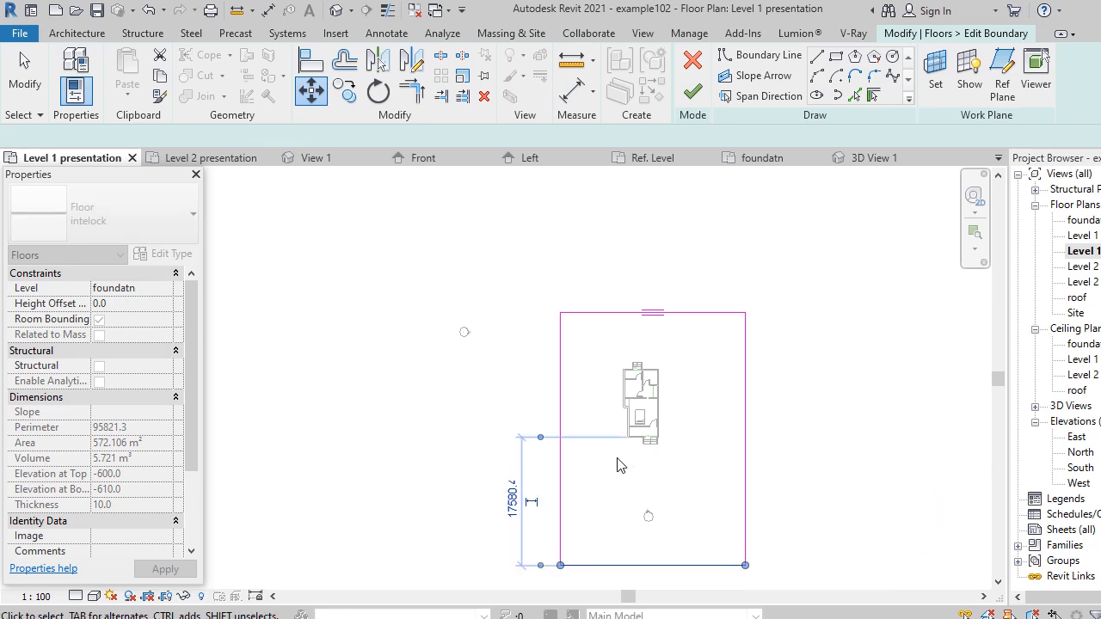
Move the floor boundary's left edge outward to about 25203 mm from the house, and move its right edge farther outward.
{"action": "left_click", "coordinate": [560, 430]}
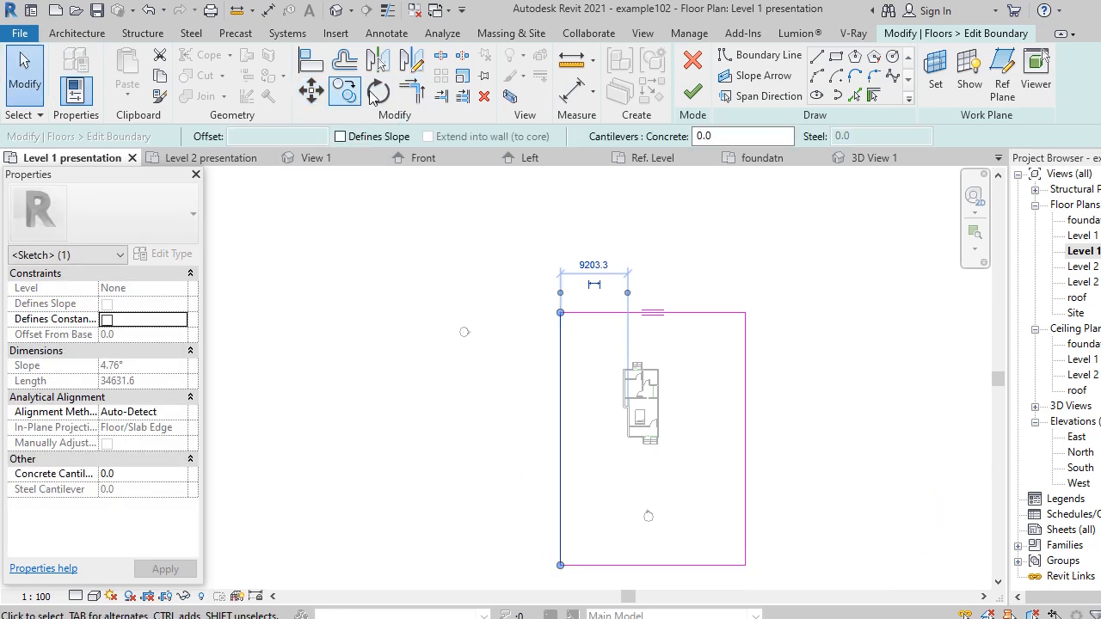
{"action": "left_click", "coordinate": [312, 91]}
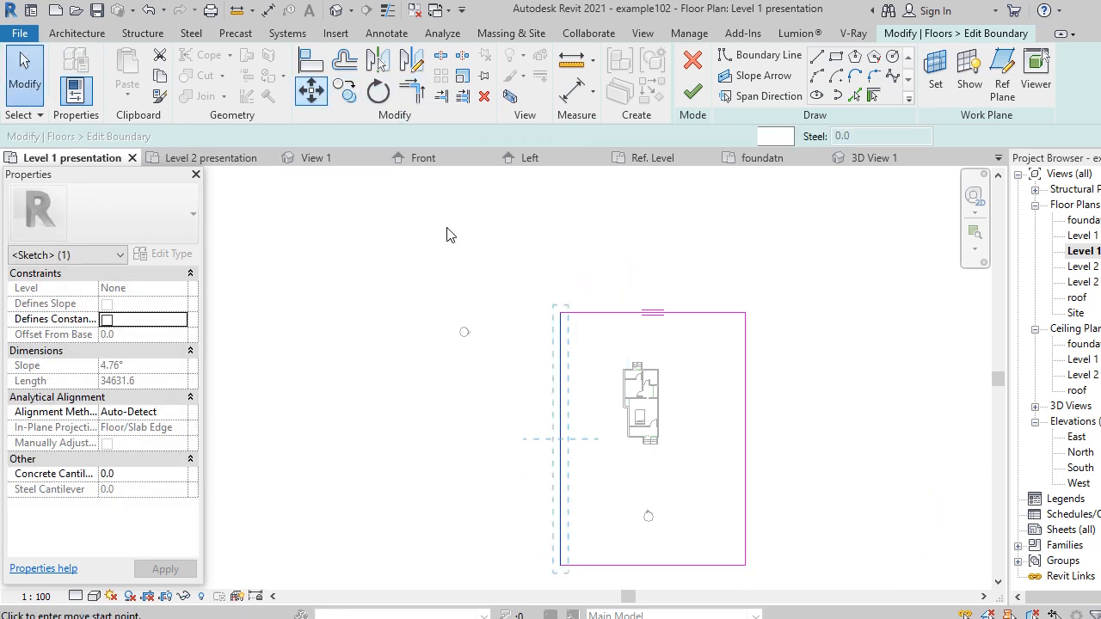
{"action": "left_click", "coordinate": [559, 565]}
{"action": "left_click", "coordinate": [442, 565]}
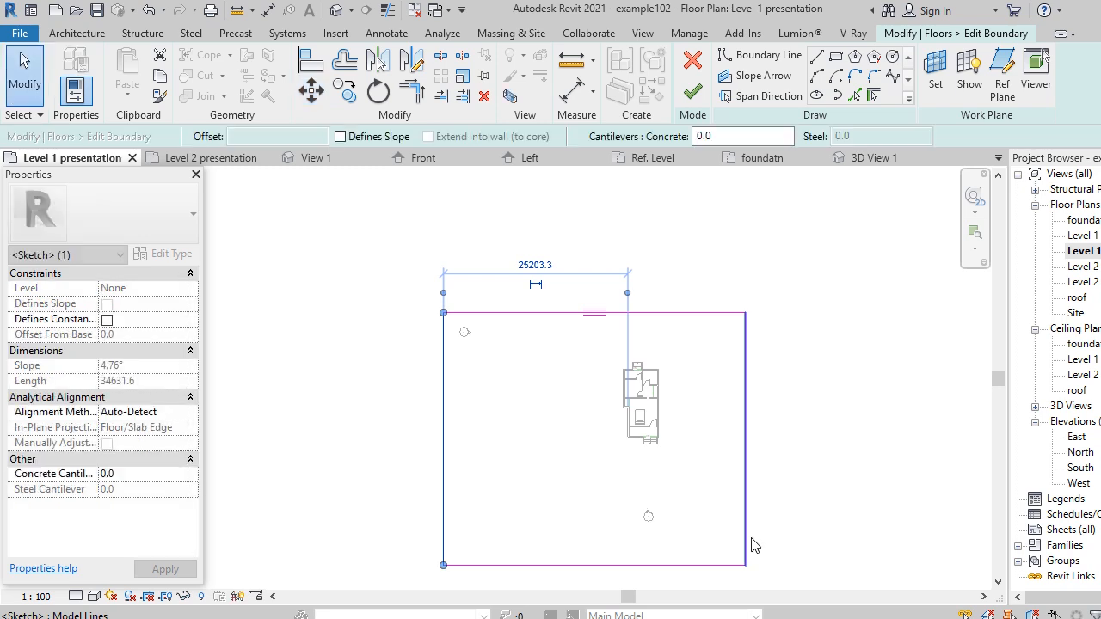
{"action": "left_click", "coordinate": [320, 100]}
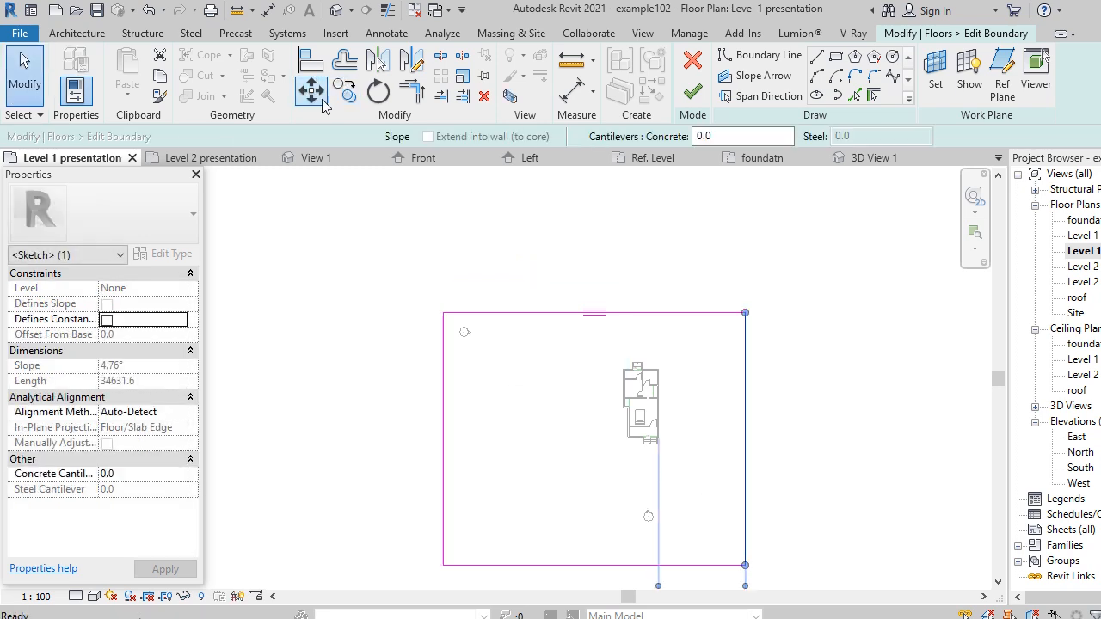
{"action": "left_click", "coordinate": [746, 565]}
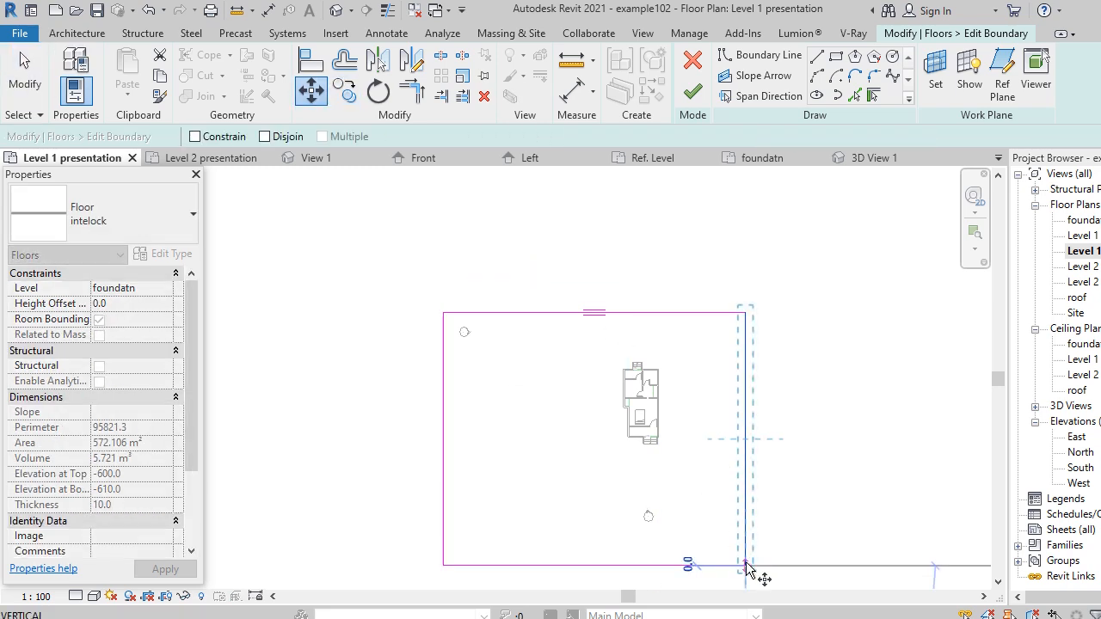
{"action": "left_click", "coordinate": [826, 565]}
Move the floor boundary's back edge outward to about 19706 mm from the house and finish the boundary edit.
{"action": "left_click", "coordinate": [735, 314]}
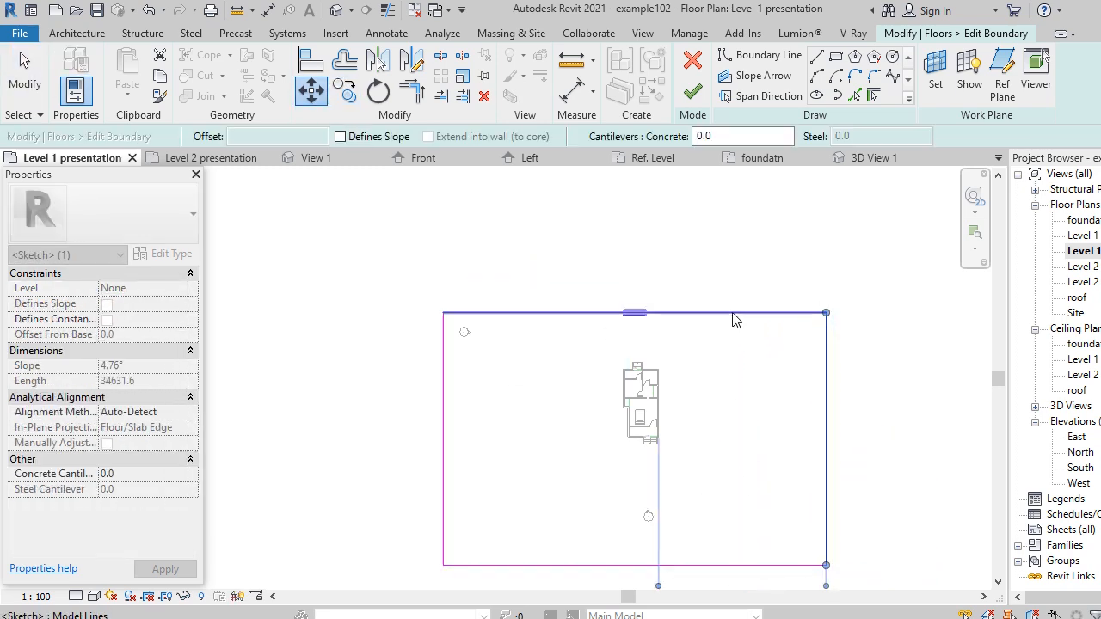
{"action": "left_click", "coordinate": [311, 89]}
{"action": "left_click", "coordinate": [833, 310]}
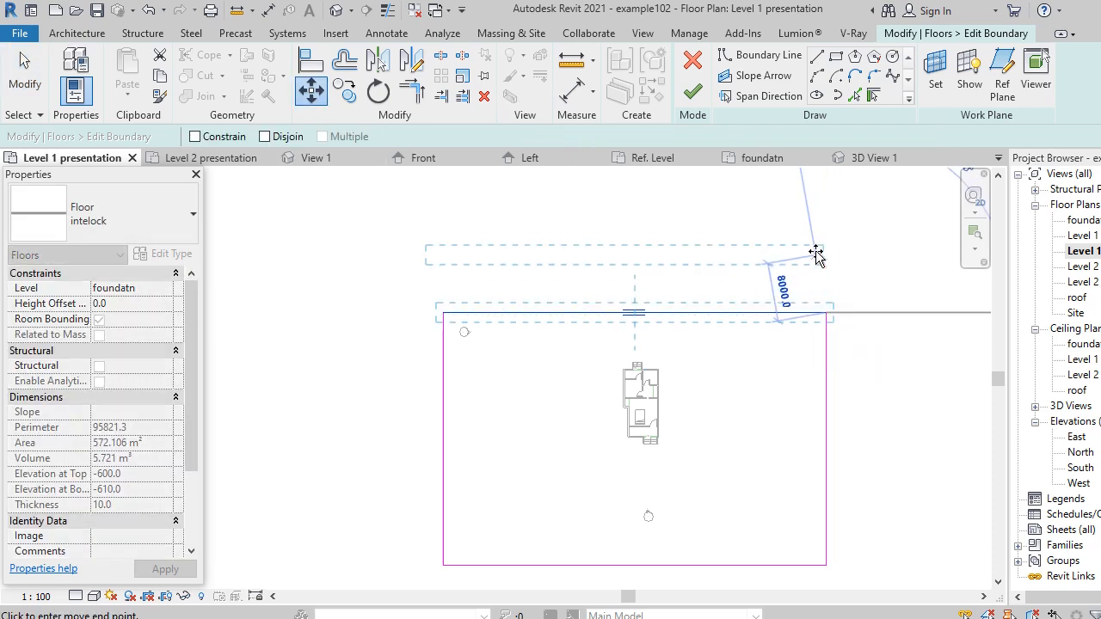
{"action": "left_click", "coordinate": [817, 226]}
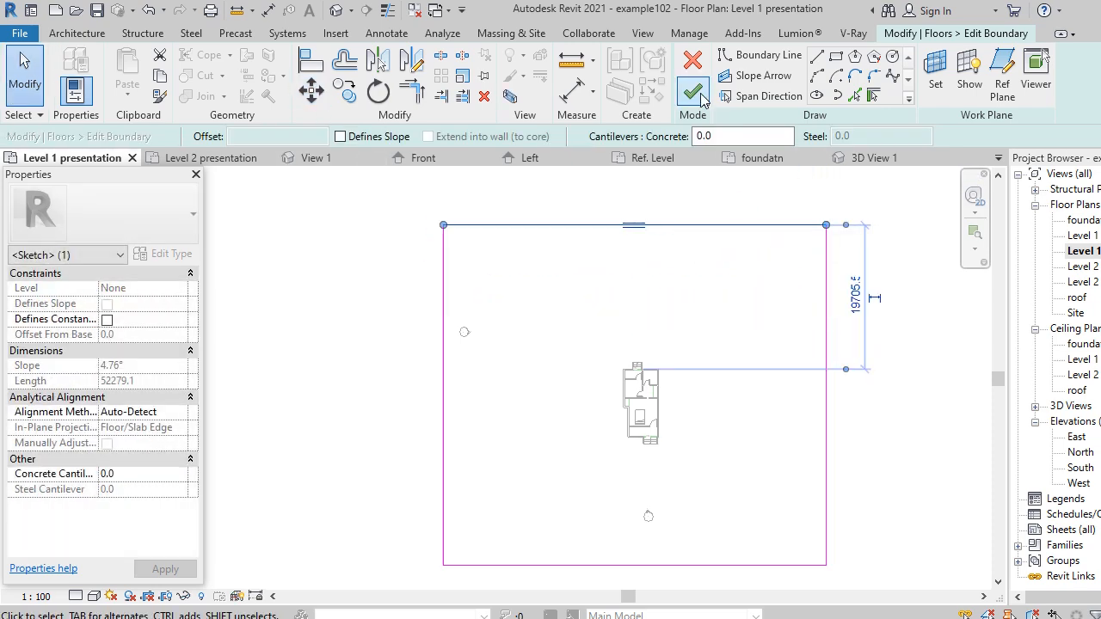
{"action": "left_click", "coordinate": [693, 92]}
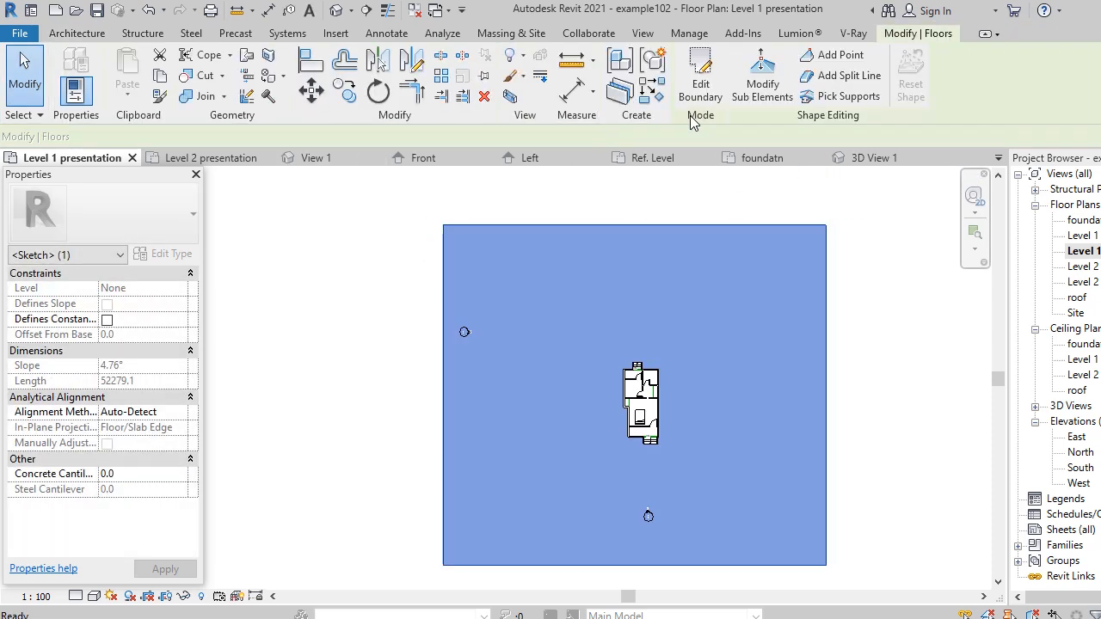
{"action": "left_click", "coordinate": [914, 345]}
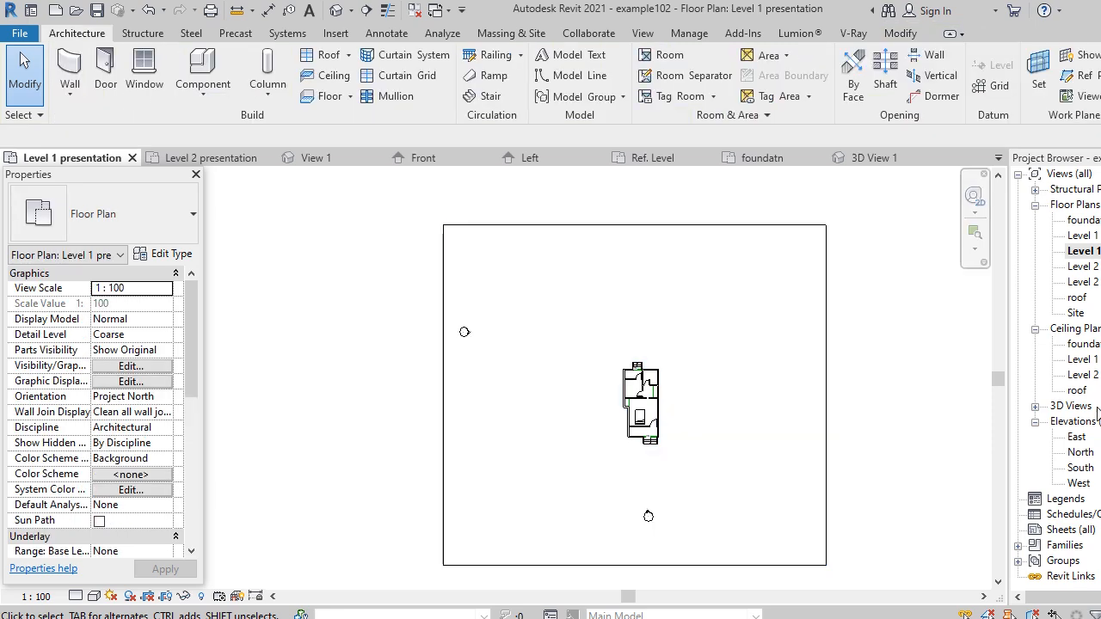
Open 3D View 2 and examine the enlarged intelock floor around the house from the camera's viewpoint.
{"action": "left_click", "coordinate": [1035, 406]}
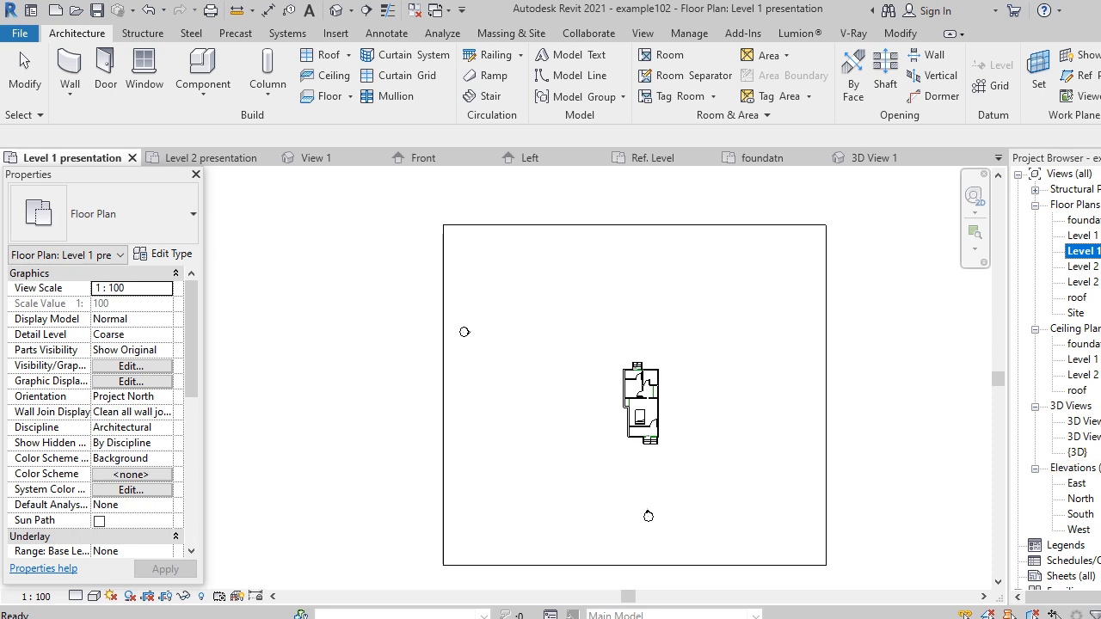
{"action": "double_click", "coordinate": [1081, 436]}
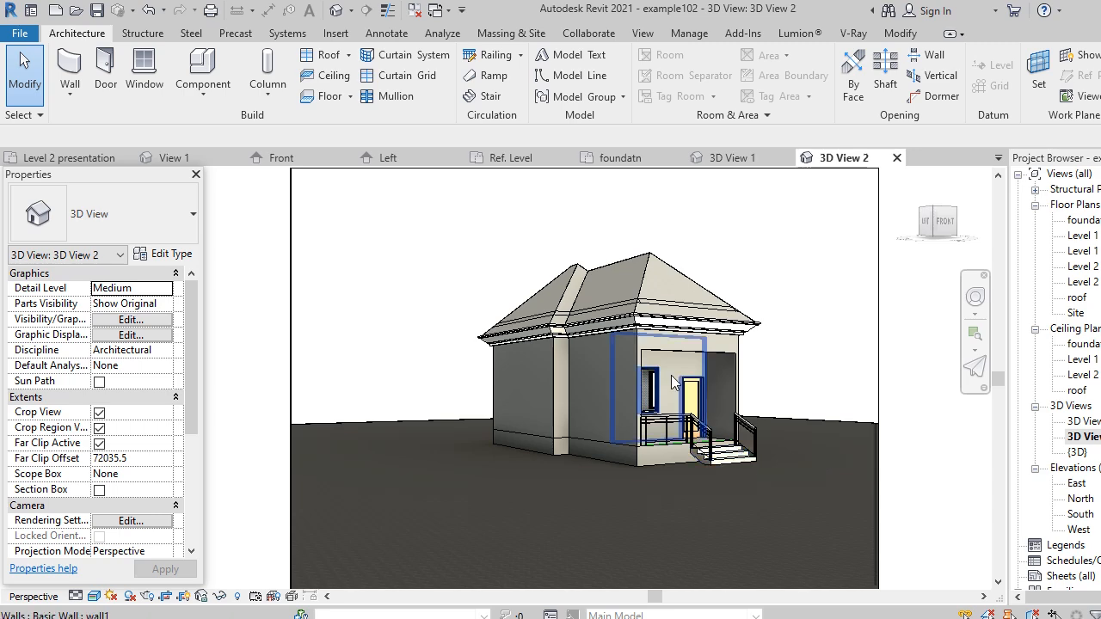
{"action": "scroll", "coordinate": [697, 482], "scroll_direction": "up", "scroll_amount": 3}
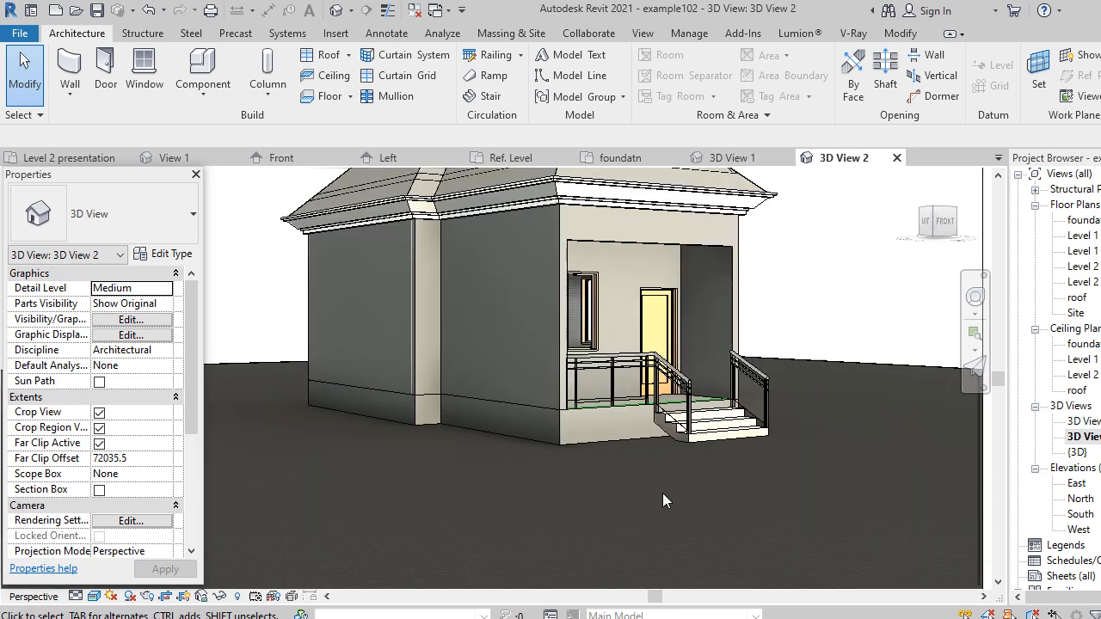
{"action": "scroll", "coordinate": [660, 488], "scroll_direction": "down", "scroll_amount": 3}
{"action": "scroll", "coordinate": [714, 482], "scroll_direction": "up", "scroll_amount": 2}
{"action": "middle_click_drag", "start_coordinate": [714, 482], "coordinate": [723, 419], "text": "shift"}
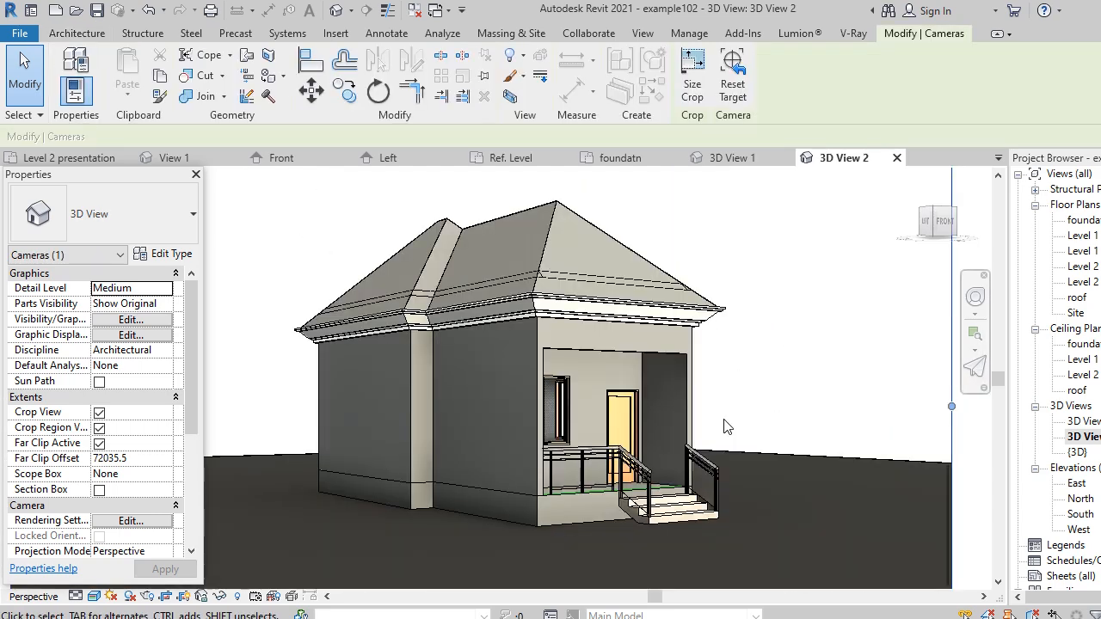
{"action": "key", "text": "Escape"}
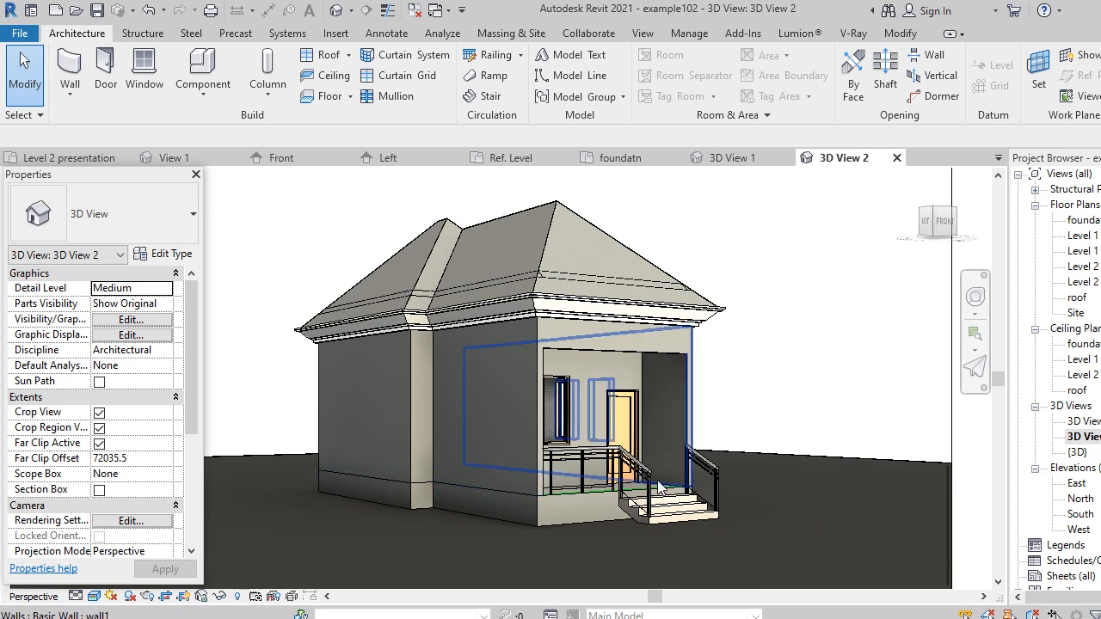
Tighten 3D View 2's crop region around the house by pulling in its top, left and right edges.
{"action": "scroll", "coordinate": [718, 471], "scroll_direction": "up", "scroll_amount": 3}
{"action": "scroll", "coordinate": [758, 463], "scroll_direction": "down", "scroll_amount": 1}
{"action": "scroll", "coordinate": [753, 474], "scroll_direction": "down", "scroll_amount": 2}
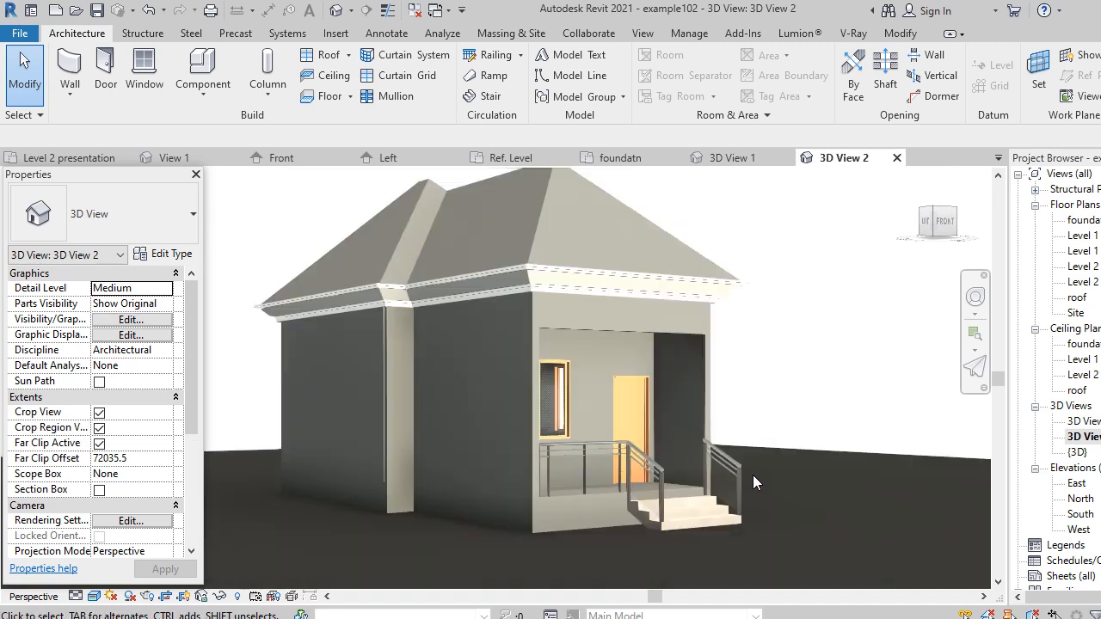
{"action": "scroll", "coordinate": [656, 376], "scroll_direction": "down", "scroll_amount": 2}
{"action": "scroll", "coordinate": [666, 404], "scroll_direction": "down", "scroll_amount": 3}
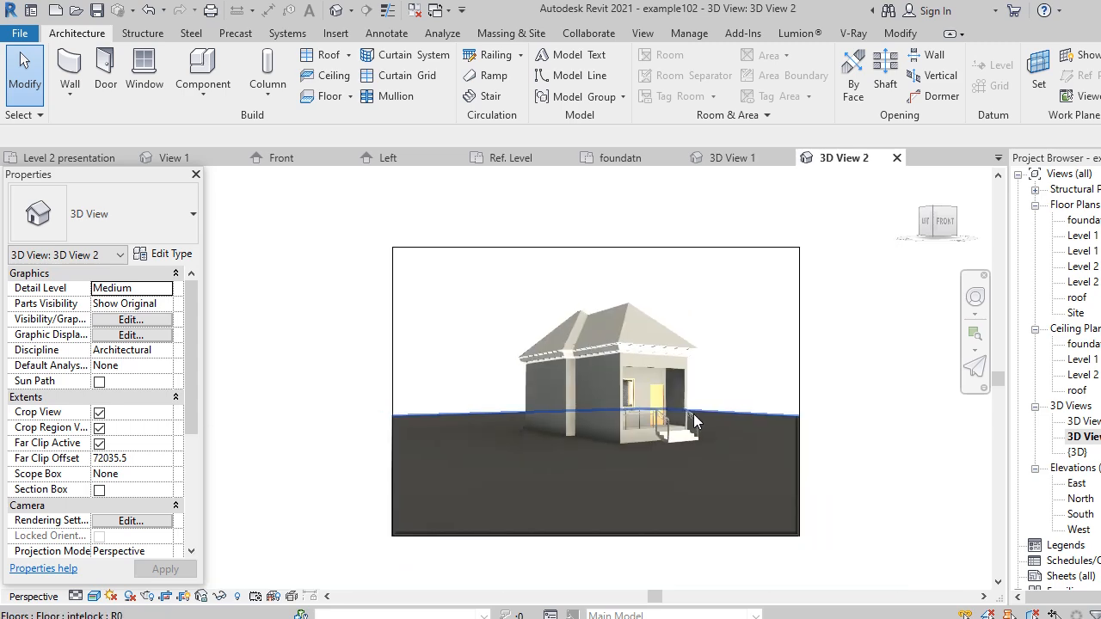
{"action": "left_click", "coordinate": [684, 270]}
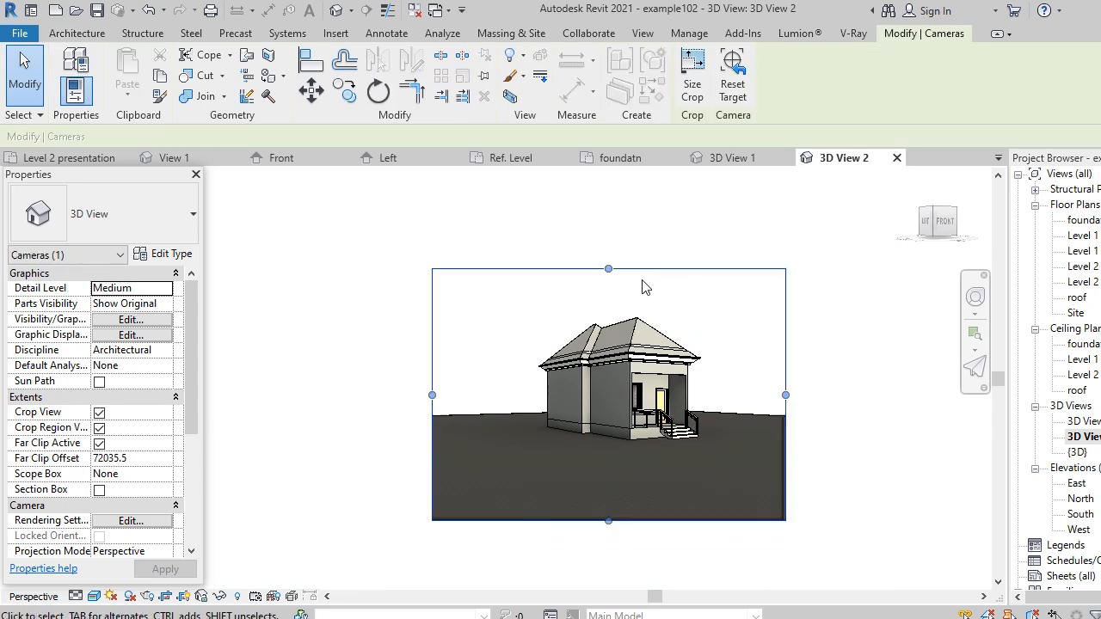
{"action": "left_click_drag", "start_coordinate": [609, 270], "coordinate": [609, 277]}
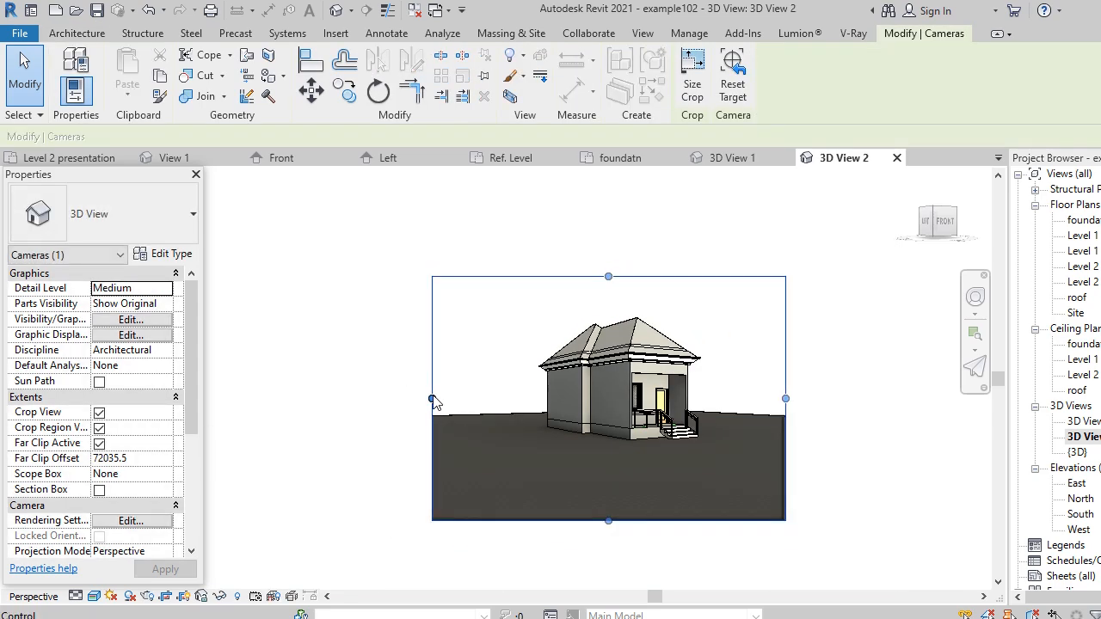
{"action": "left_click_drag", "start_coordinate": [433, 399], "coordinate": [477, 398]}
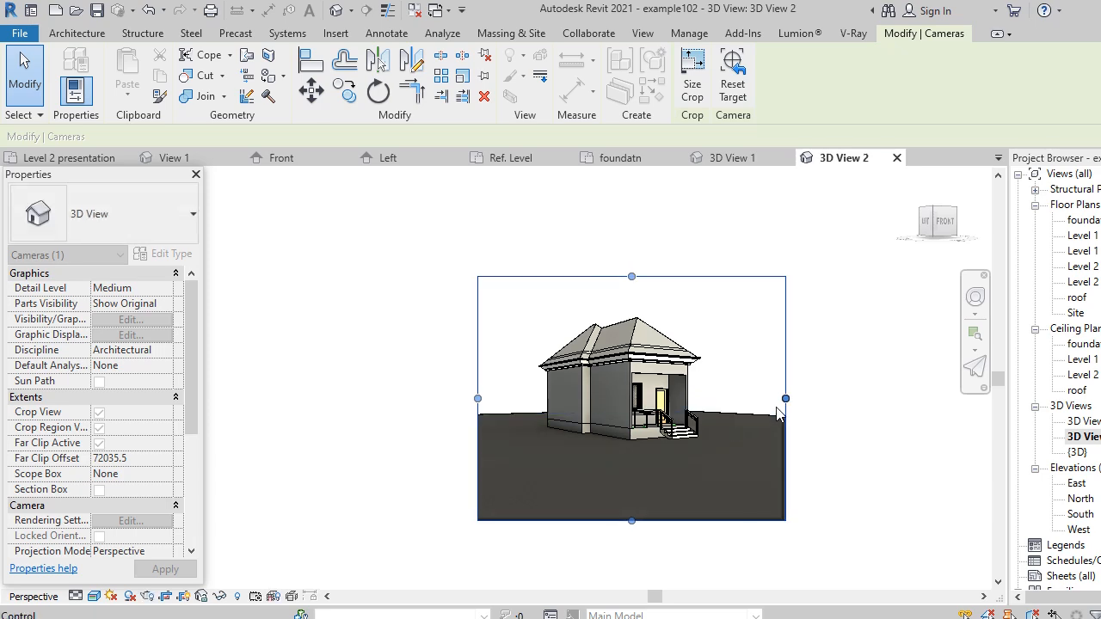
{"action": "left_click_drag", "start_coordinate": [785, 399], "coordinate": [751, 400]}
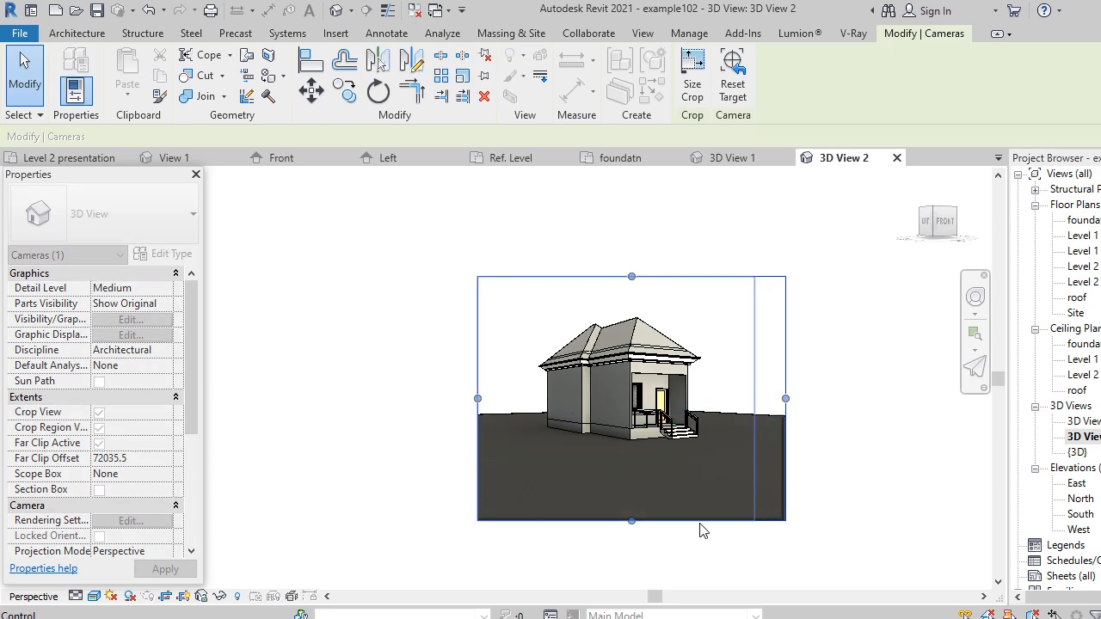
Raise the crop region's bottom edge closer to the house and move its right edge slightly outward.
{"action": "left_click_drag", "start_coordinate": [615, 521], "coordinate": [616, 503]}
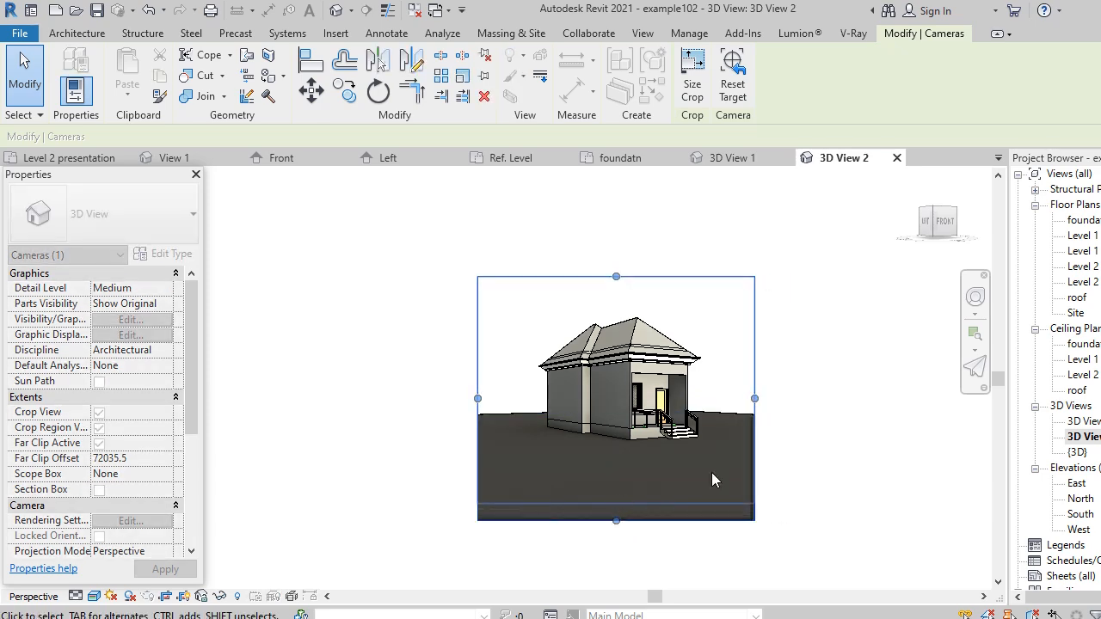
{"action": "left_click_drag", "start_coordinate": [754, 399], "coordinate": [772, 391]}
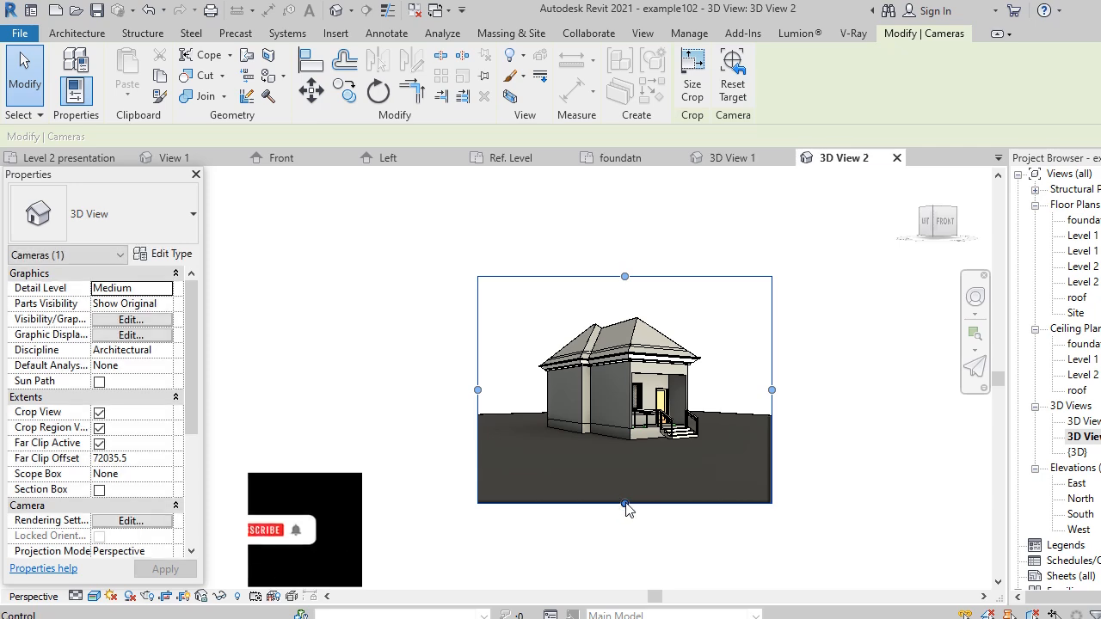
{"action": "left_click_drag", "start_coordinate": [626, 506], "coordinate": [626, 477]}
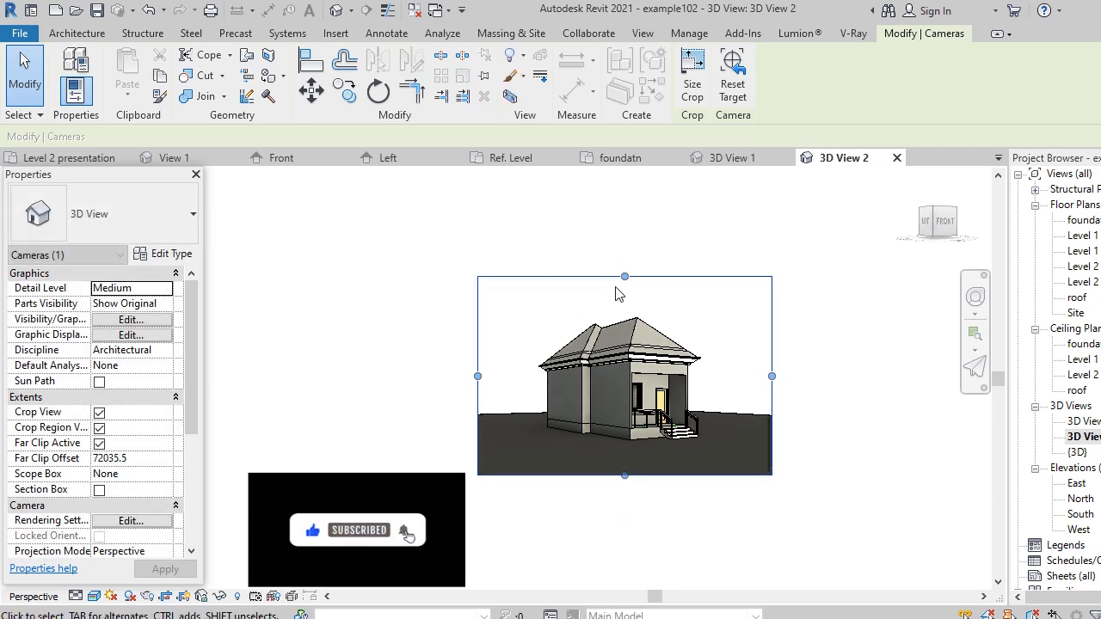
{"action": "left_click", "coordinate": [658, 295]}
Set the background of 3D View 2 to Gradient in its graphic display options.
{"action": "scroll", "coordinate": [769, 387], "scroll_direction": "up", "scroll_amount": 3}
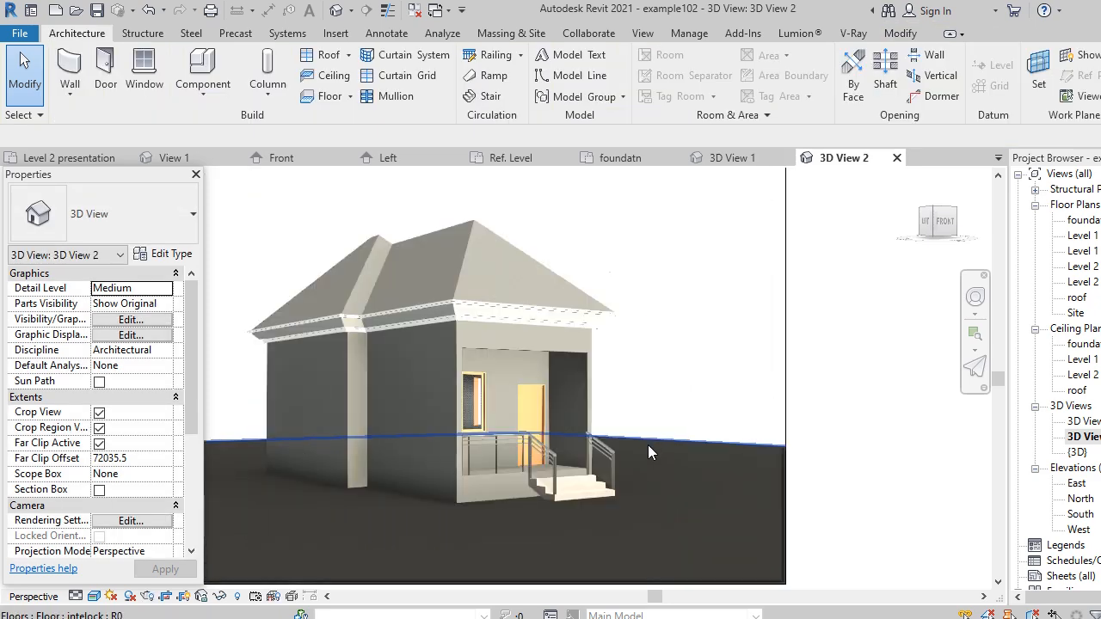
{"action": "scroll", "coordinate": [647, 445], "scroll_direction": "up", "scroll_amount": 3}
{"action": "scroll", "coordinate": [780, 405], "scroll_direction": "down", "scroll_amount": 1}
{"action": "scroll", "coordinate": [708, 448], "scroll_direction": "down", "scroll_amount": 4}
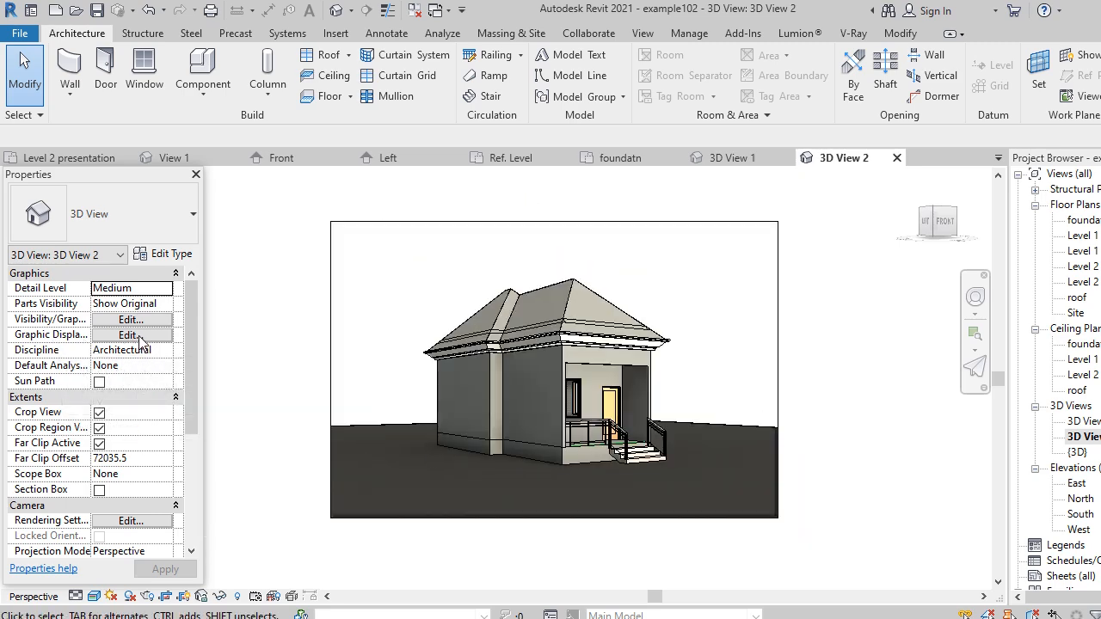
{"action": "left_click", "coordinate": [130, 335]}
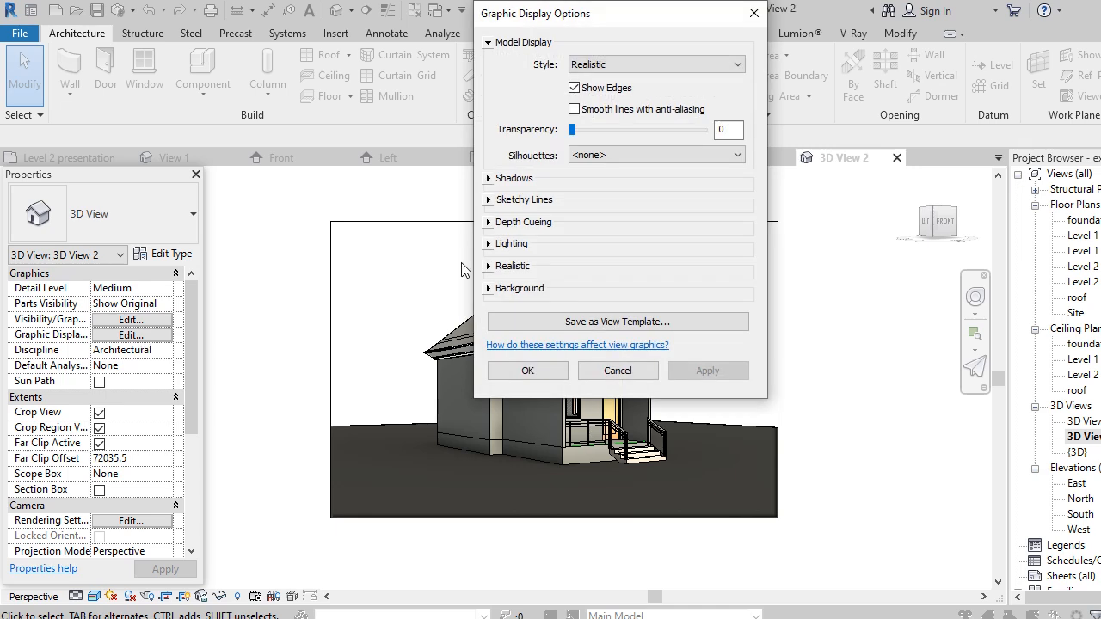
{"action": "left_click", "coordinate": [490, 289]}
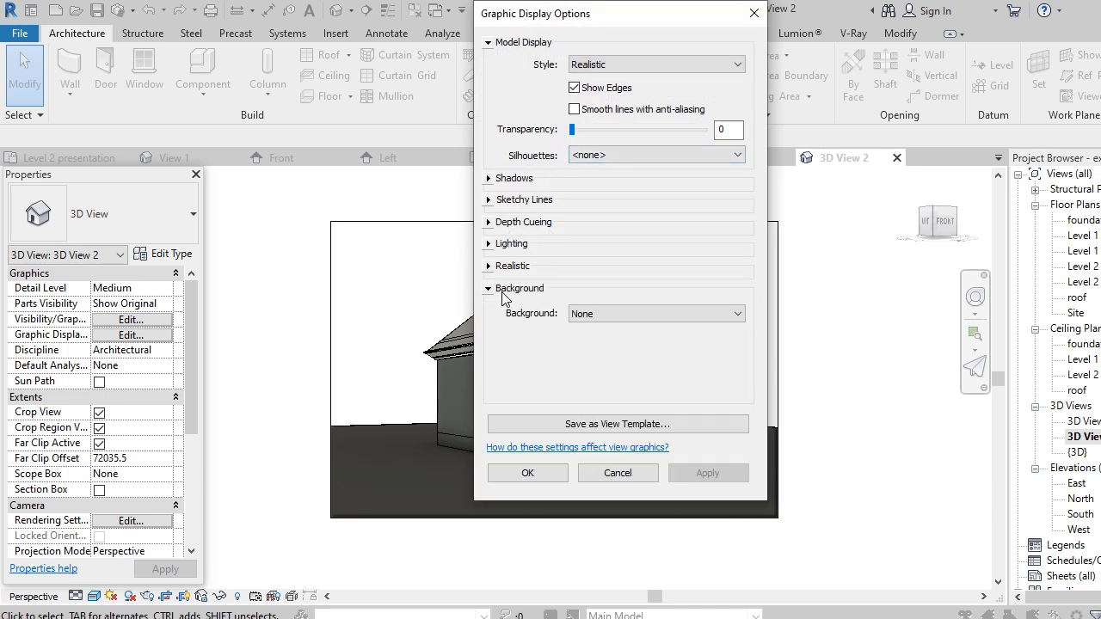
{"action": "left_click", "coordinate": [710, 313]}
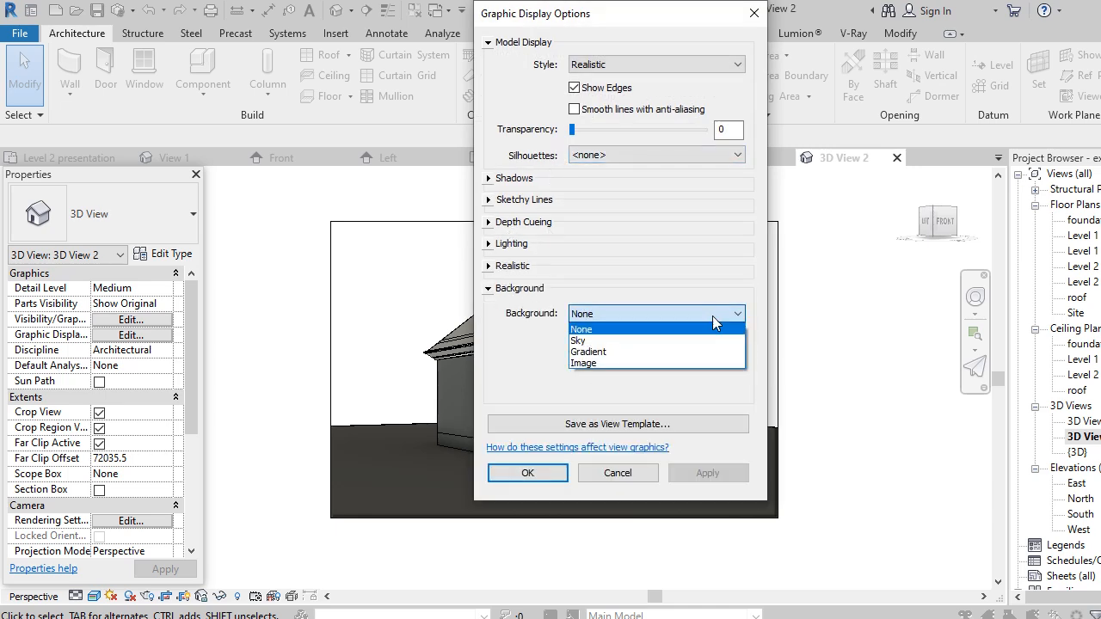
{"action": "left_click", "coordinate": [622, 349]}
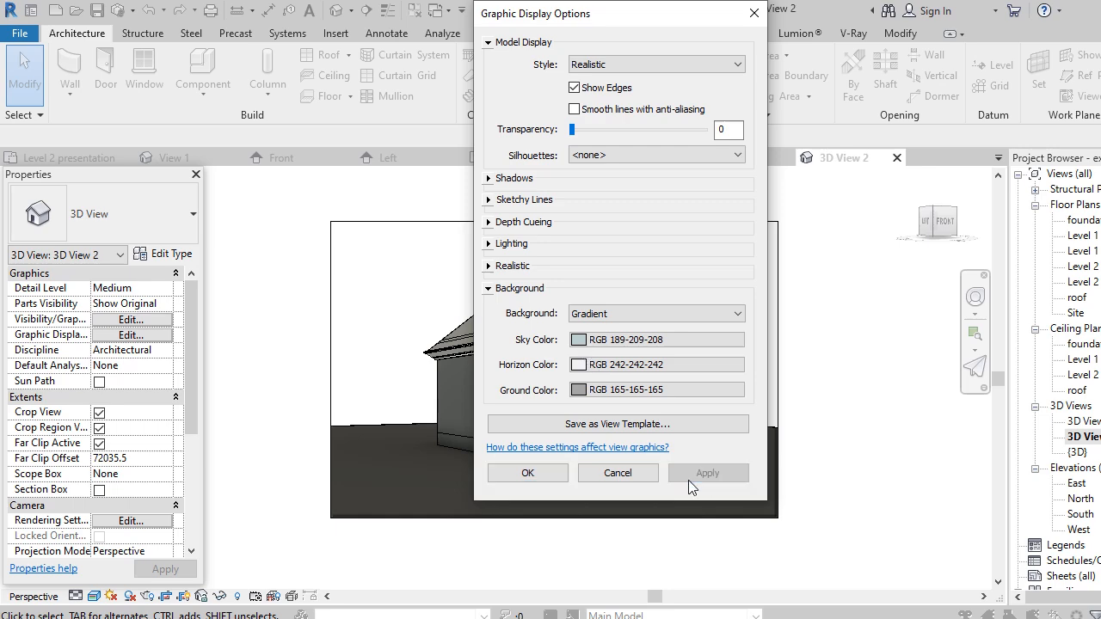
{"action": "left_click", "coordinate": [532, 474]}
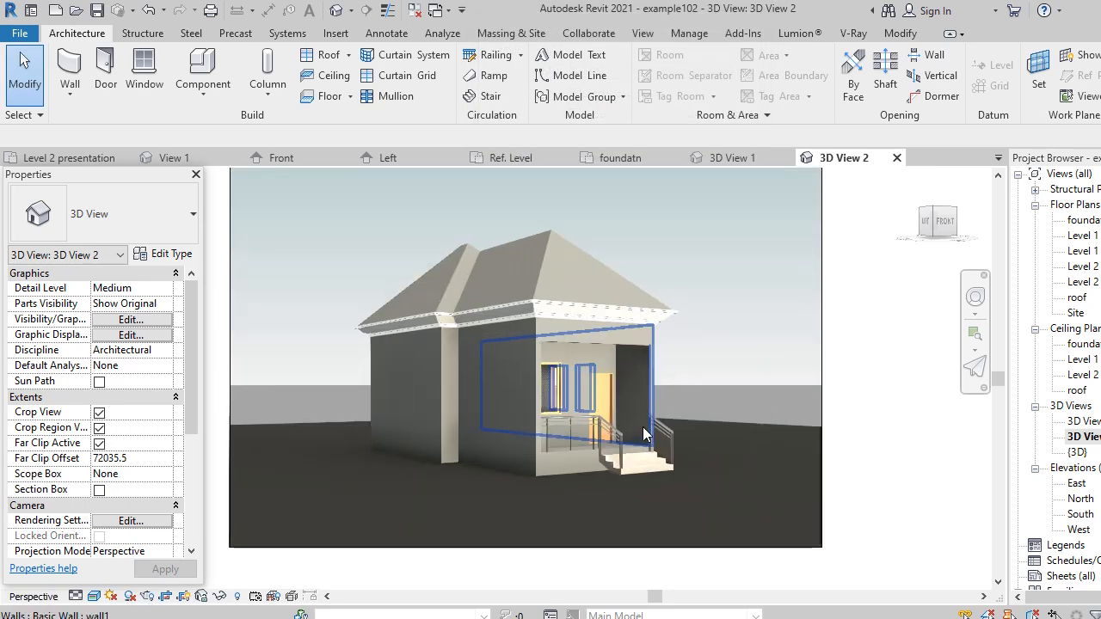
Inspect the house against the gradient background and open the Level 1 presentation floor plan.
{"action": "scroll", "coordinate": [616, 494], "scroll_direction": "up", "scroll_amount": 5}
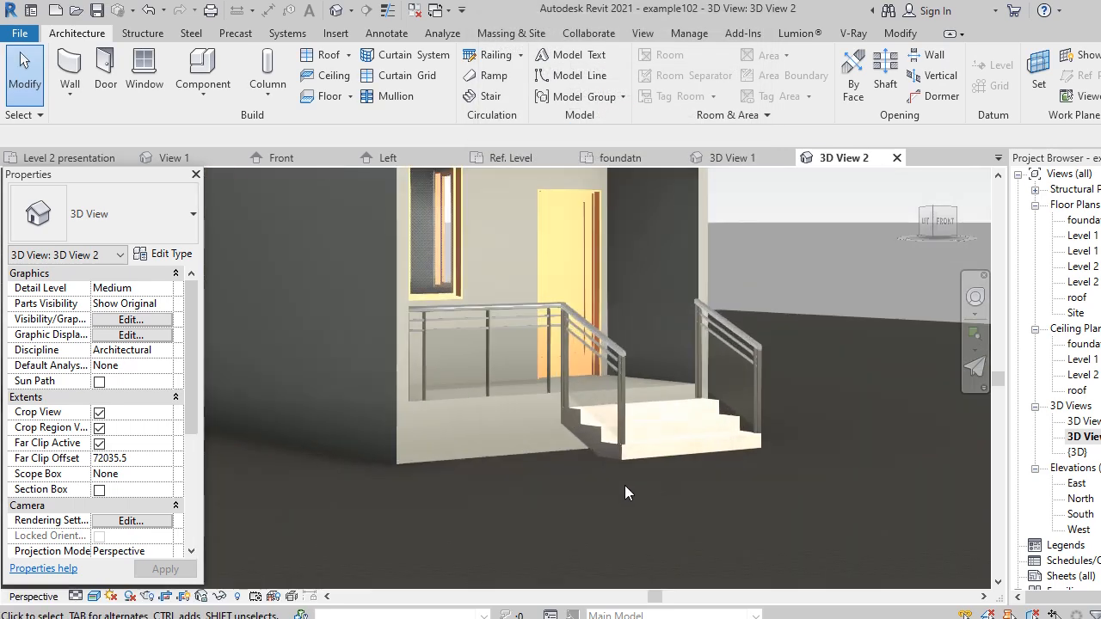
{"action": "scroll", "coordinate": [716, 475], "scroll_direction": "down", "scroll_amount": 5}
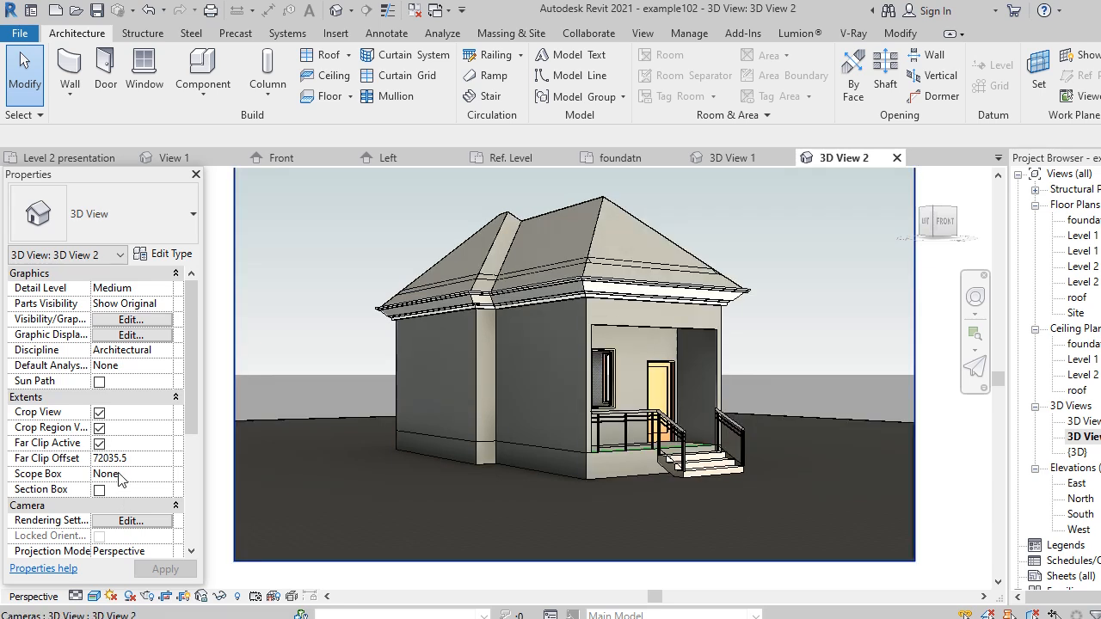
{"action": "scroll", "coordinate": [460, 575], "scroll_direction": "down", "scroll_amount": 2}
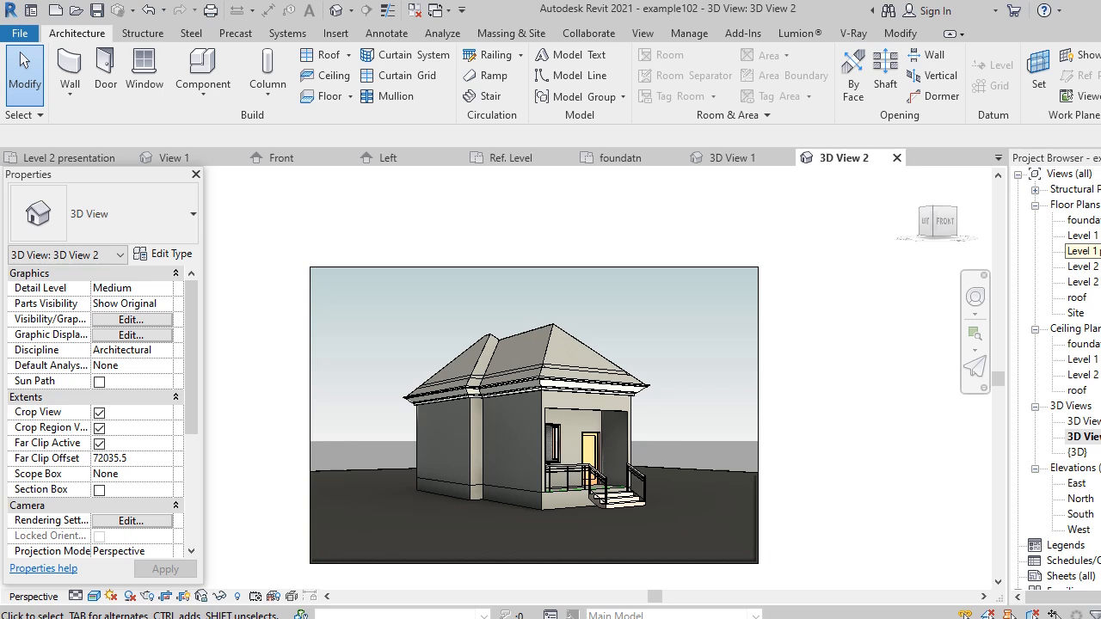
{"action": "double_click", "coordinate": [1083, 251]}
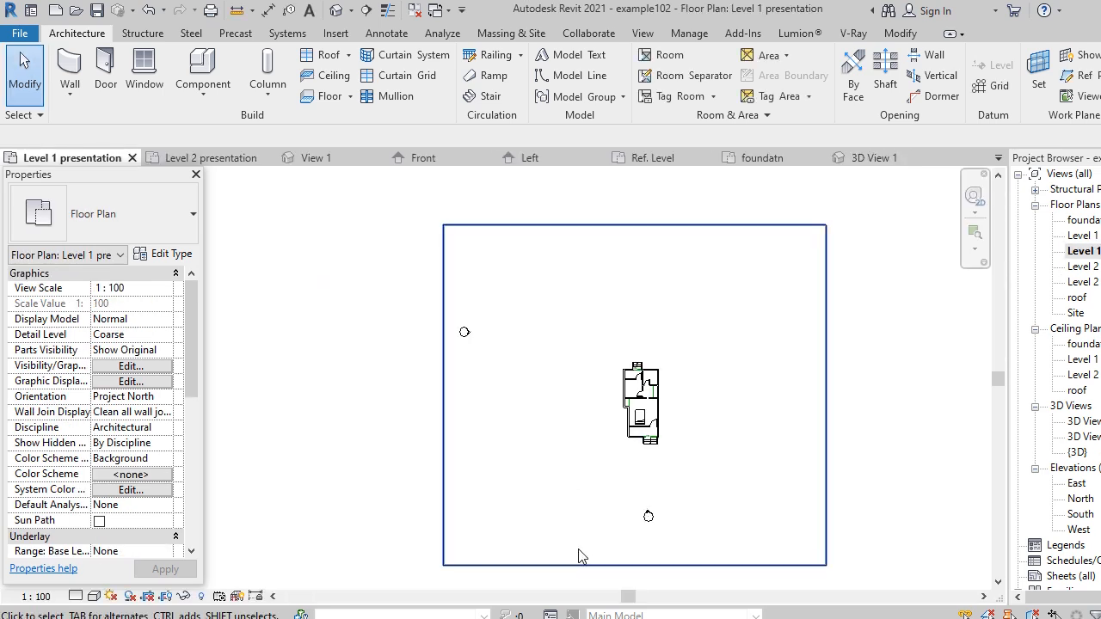
{"action": "scroll", "coordinate": [643, 479], "scroll_direction": "up", "scroll_amount": 5}
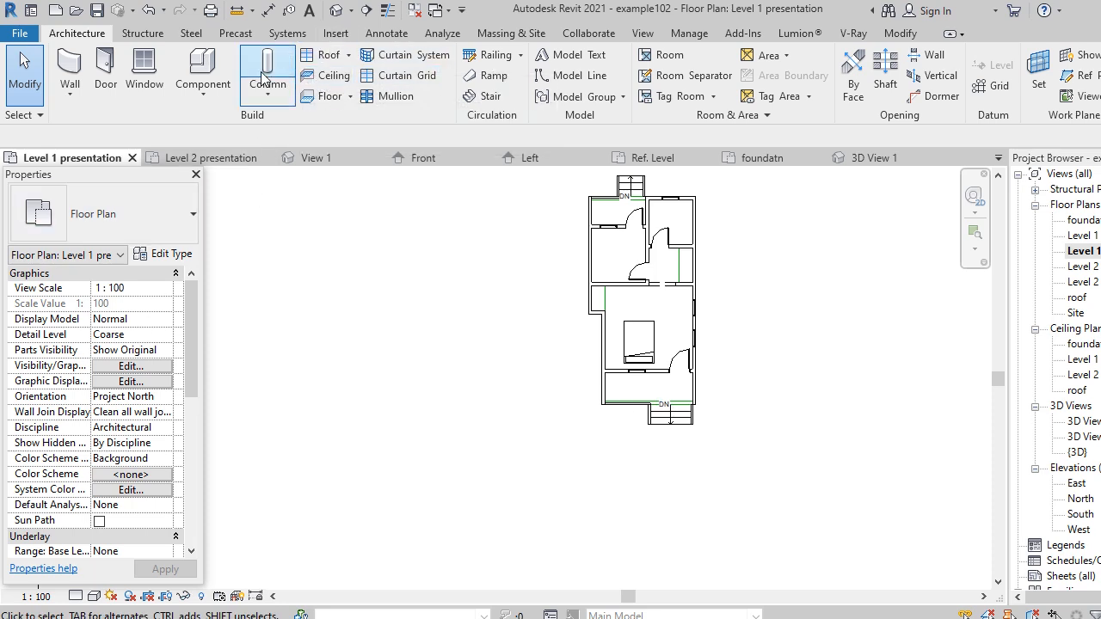
Start placing a component and browse the Metric Library's English families to the Planting folder, with the files shown as a list.
{"action": "left_click", "coordinate": [202, 95]}
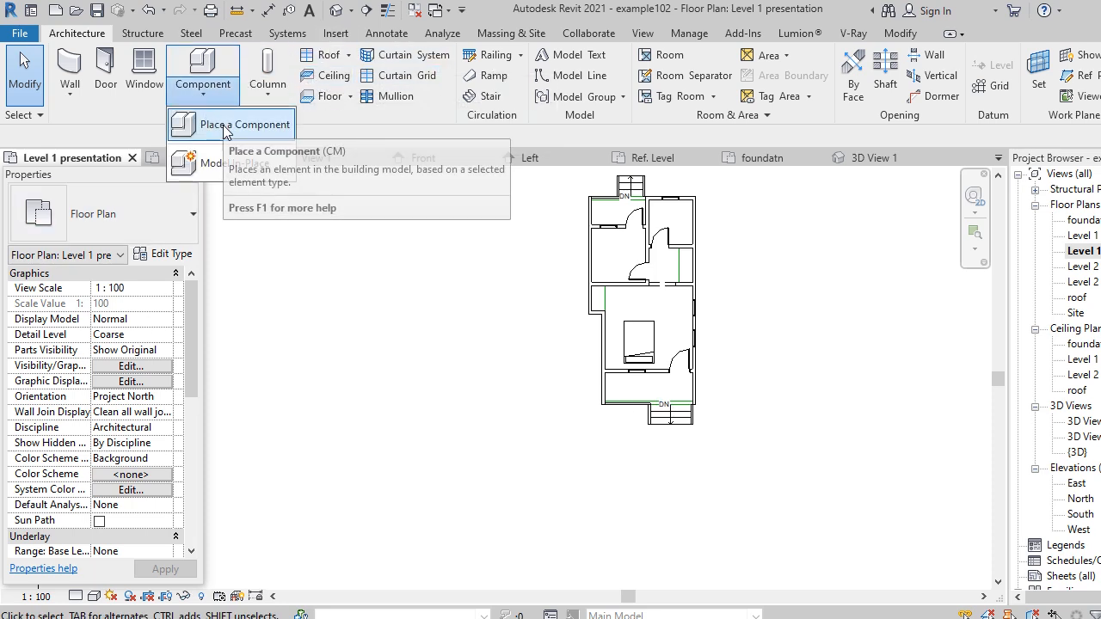
{"action": "left_click", "coordinate": [211, 124]}
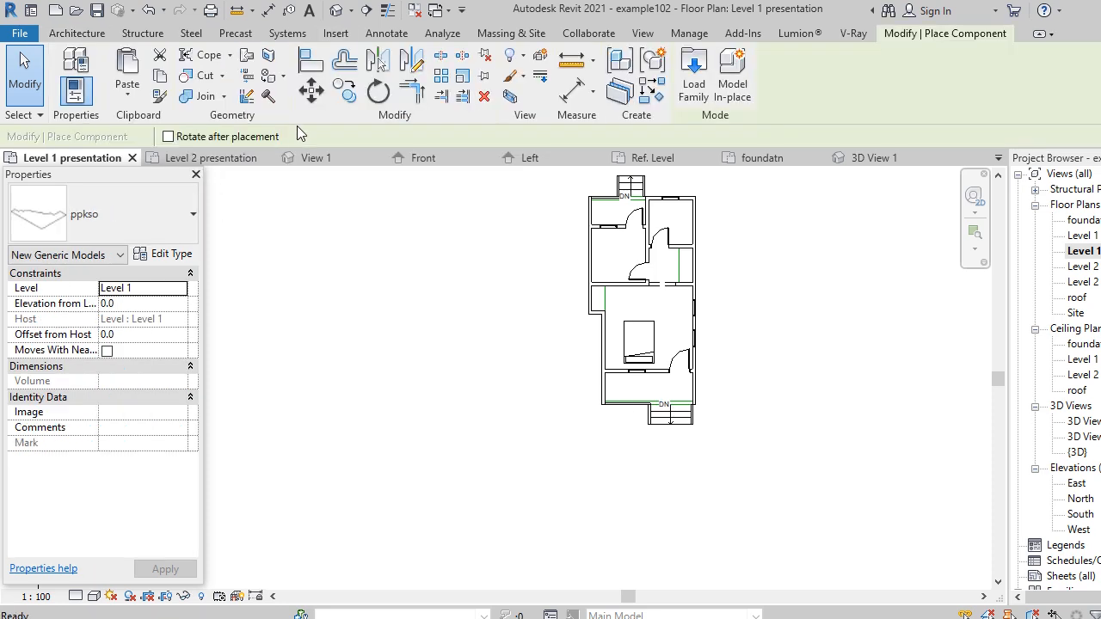
{"action": "left_click", "coordinate": [690, 71]}
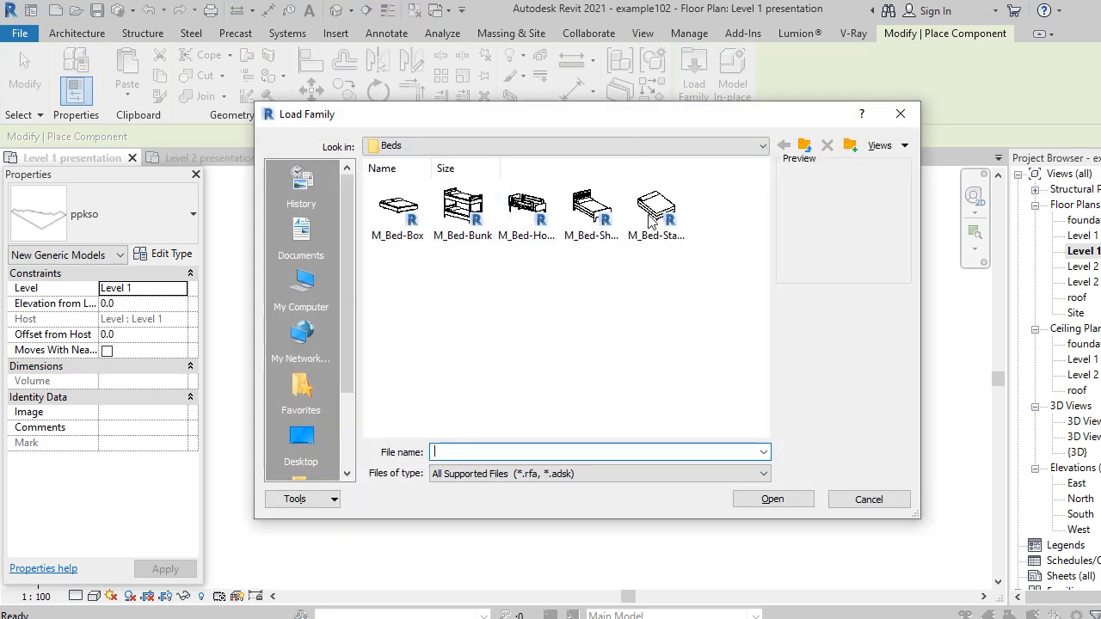
{"action": "left_click", "coordinate": [803, 148]}
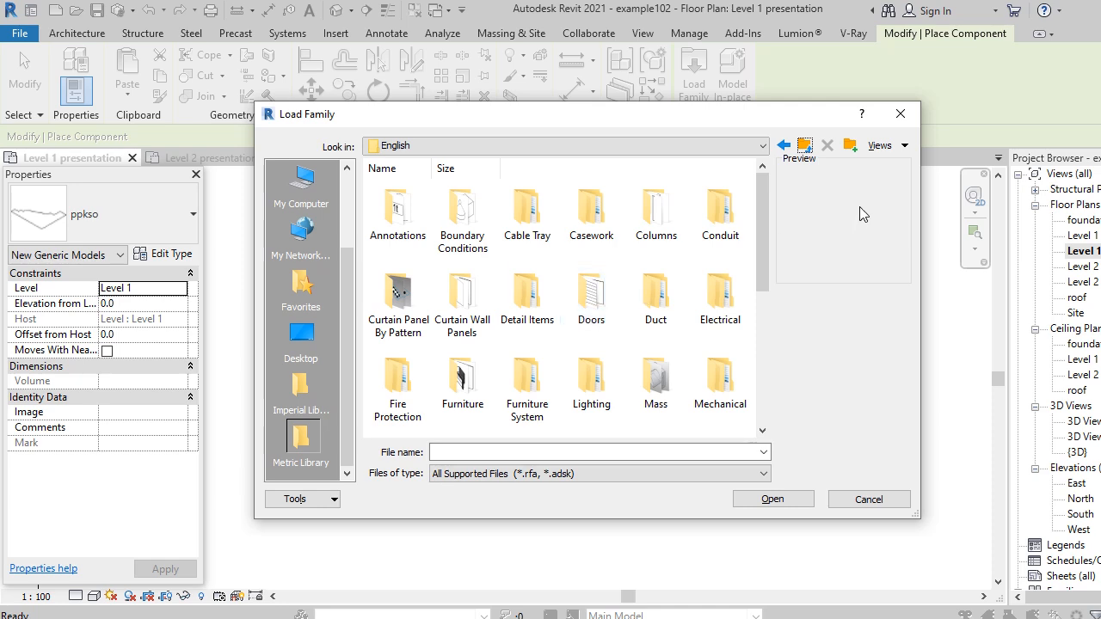
{"action": "left_click", "coordinate": [877, 145]}
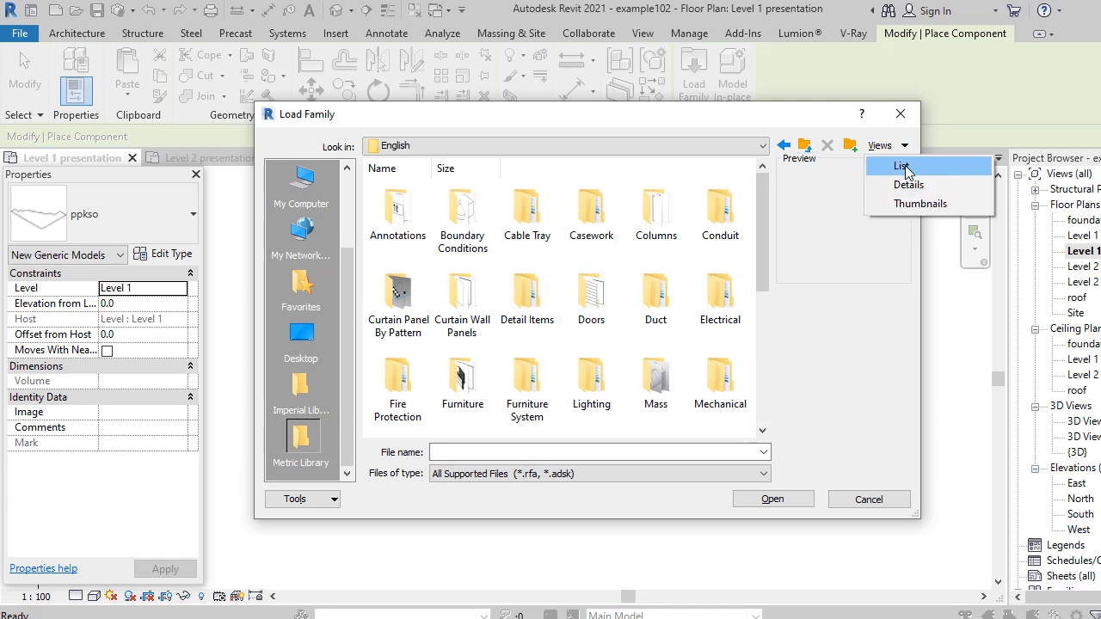
{"action": "left_click", "coordinate": [903, 167]}
{"action": "scroll", "coordinate": [404, 251], "scroll_direction": "down", "scroll_amount": 3}
{"action": "double_click", "coordinate": [406, 251]}
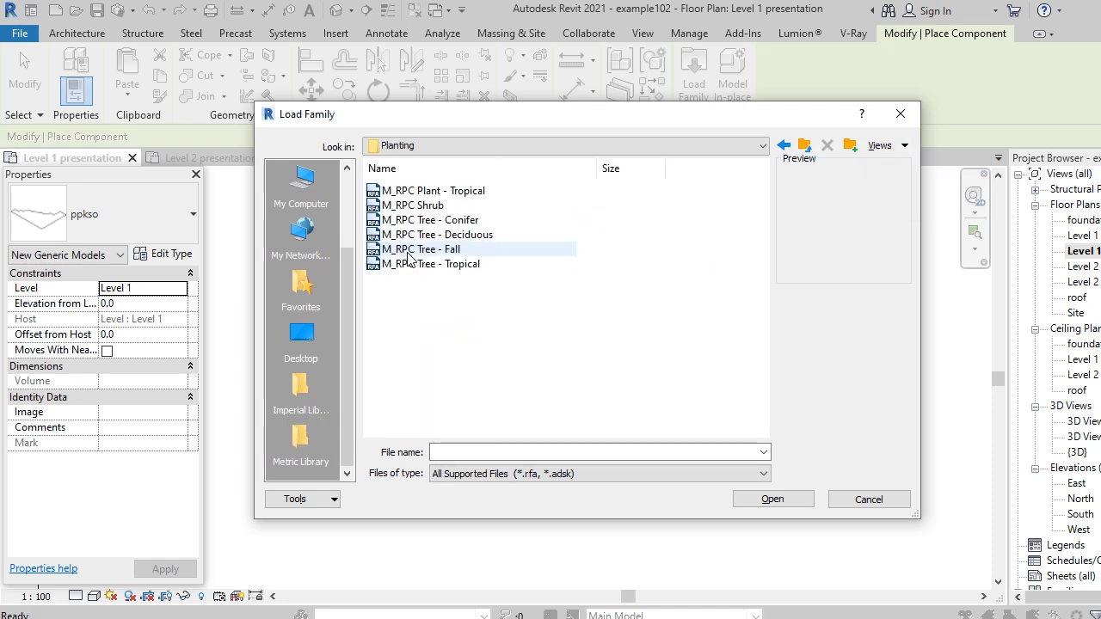
Show the planting families as thumbnails and load M_RPC Tree - Fall.
{"action": "left_click", "coordinate": [905, 148]}
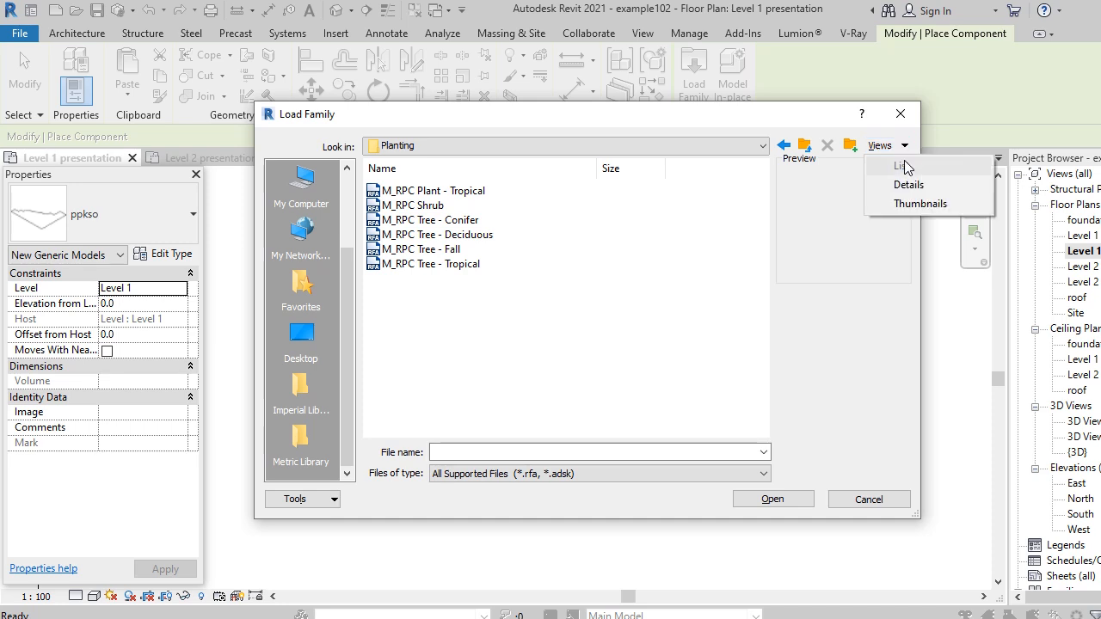
{"action": "left_click", "coordinate": [903, 203]}
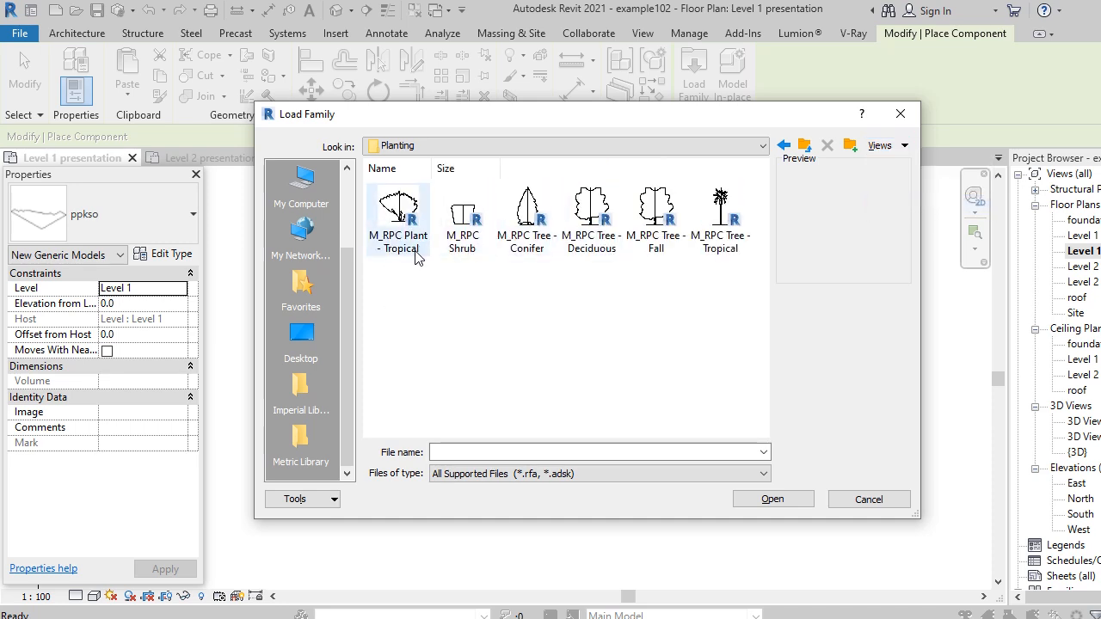
{"action": "left_click", "coordinate": [398, 225]}
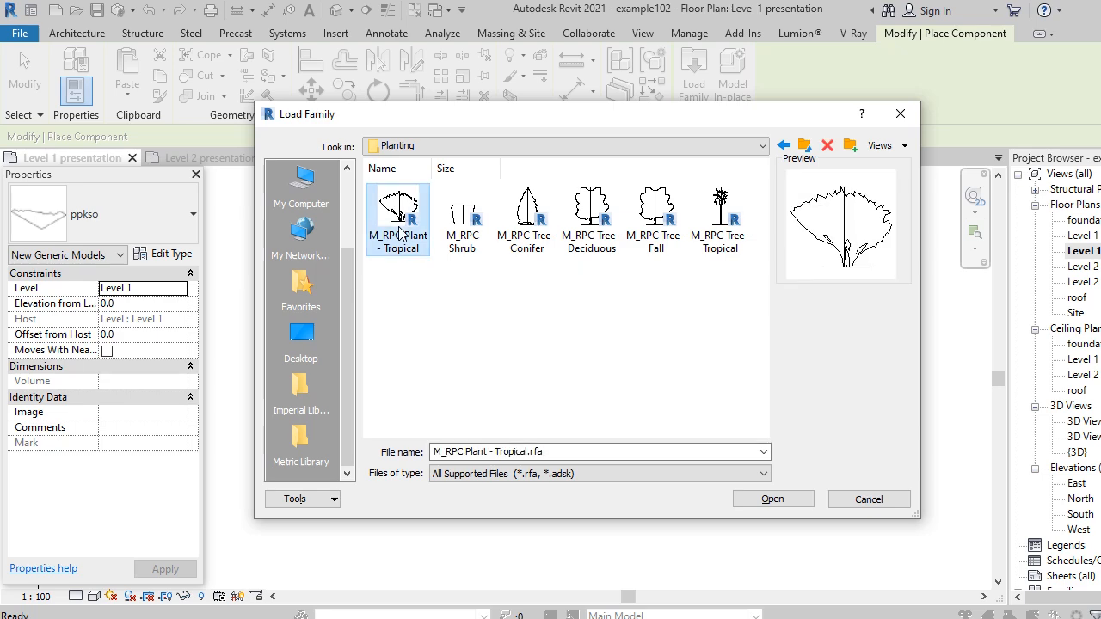
{"action": "left_click", "coordinate": [656, 215]}
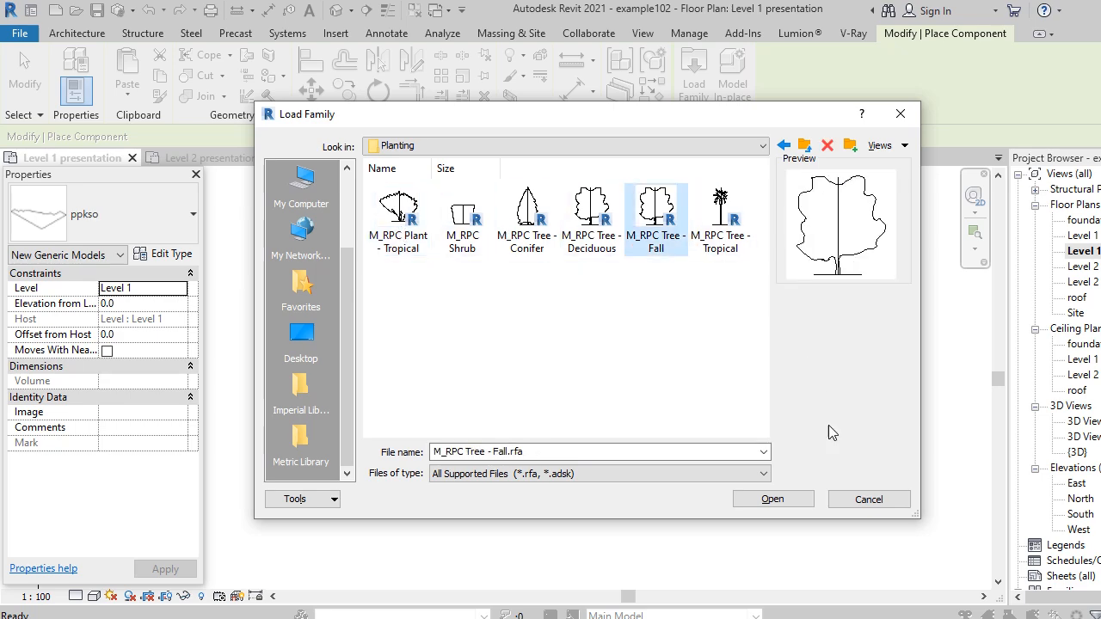
{"action": "left_click", "coordinate": [773, 501]}
Place one Scarlet Oak - 12.5 Meters tree to the left of the house, about 8600 mm horizontally from its wall.
{"action": "scroll", "coordinate": [534, 361], "scroll_direction": "down", "scroll_amount": 2}
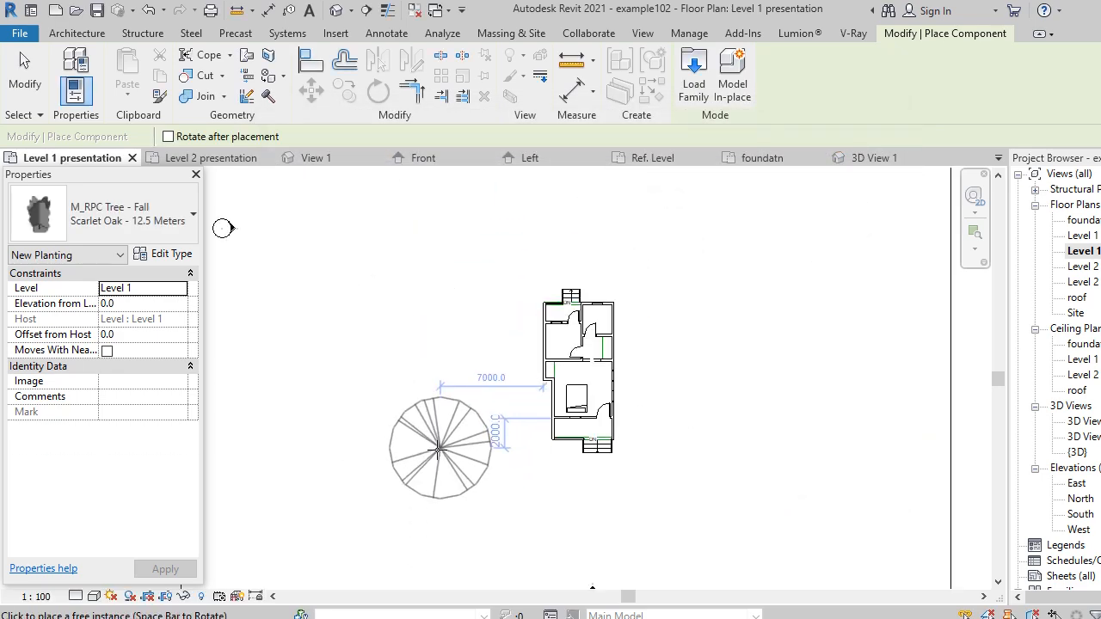
{"action": "left_click", "coordinate": [425, 419]}
{"action": "key", "text": "Escape"}
{"action": "key", "text": "Escape"}
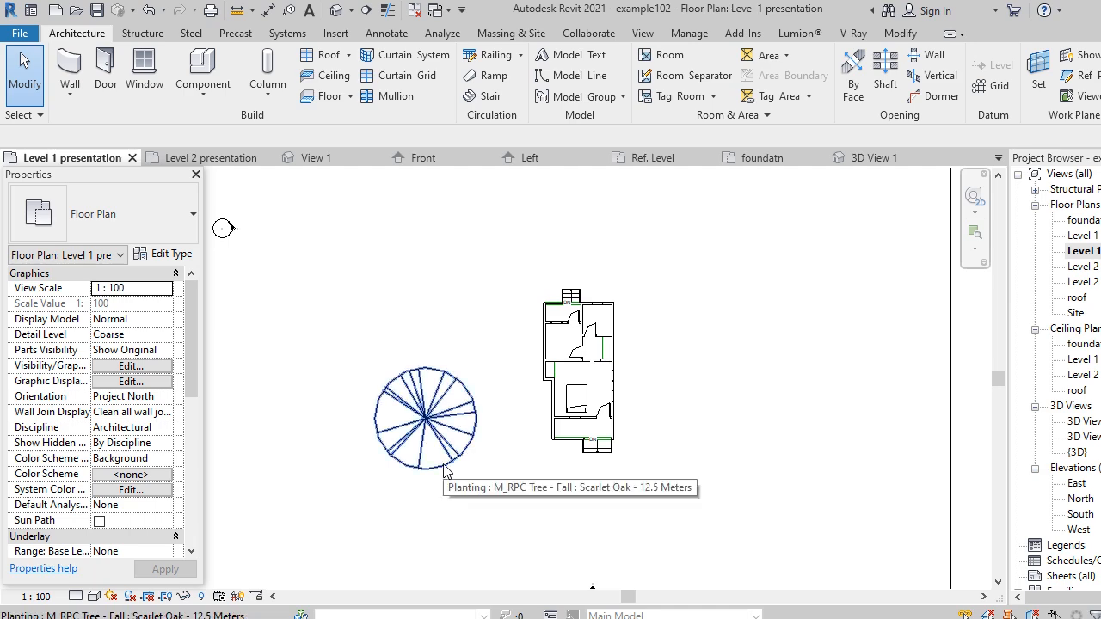
Change the placed tree type's render appearance from the Fall Trees library to Lombardy Poplar [Fall].
{"action": "left_click", "coordinate": [445, 470]}
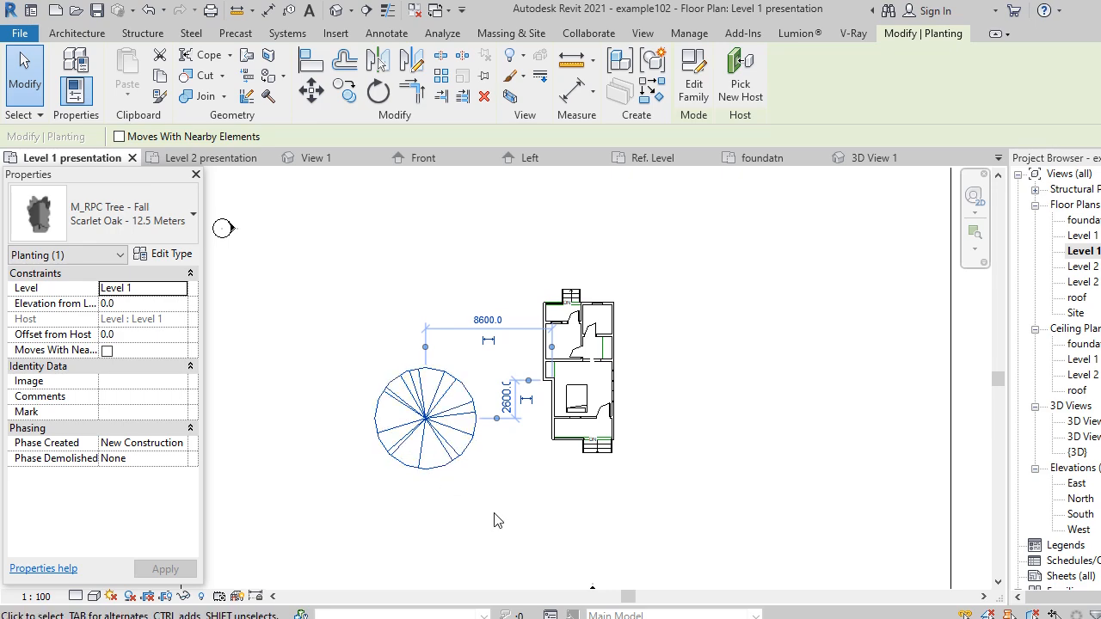
{"action": "left_click", "coordinate": [165, 256]}
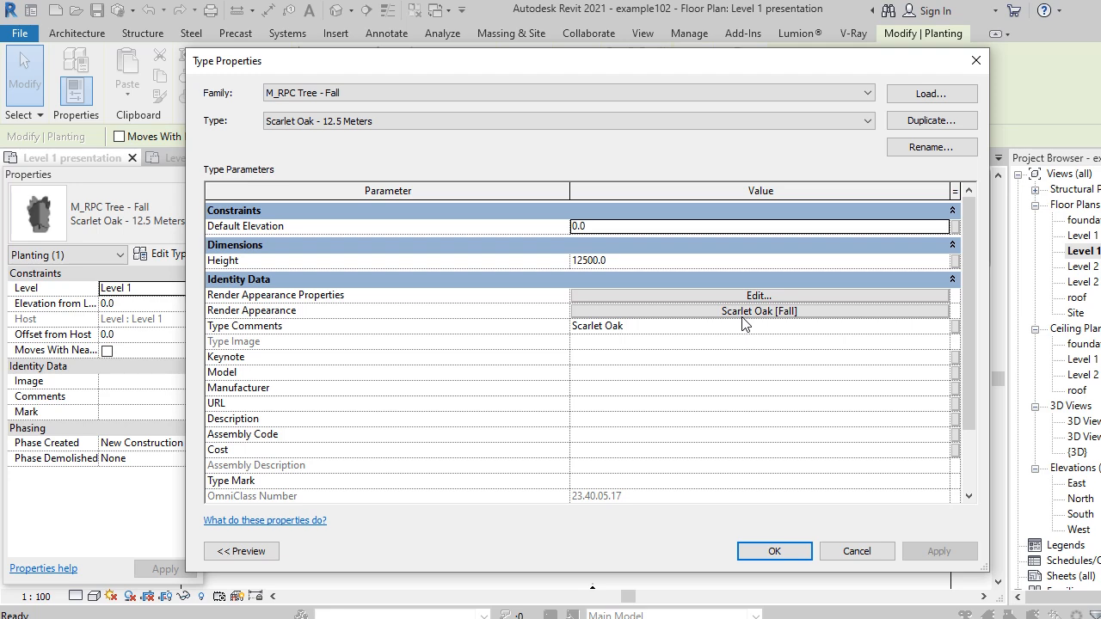
{"action": "left_click", "coordinate": [916, 311]}
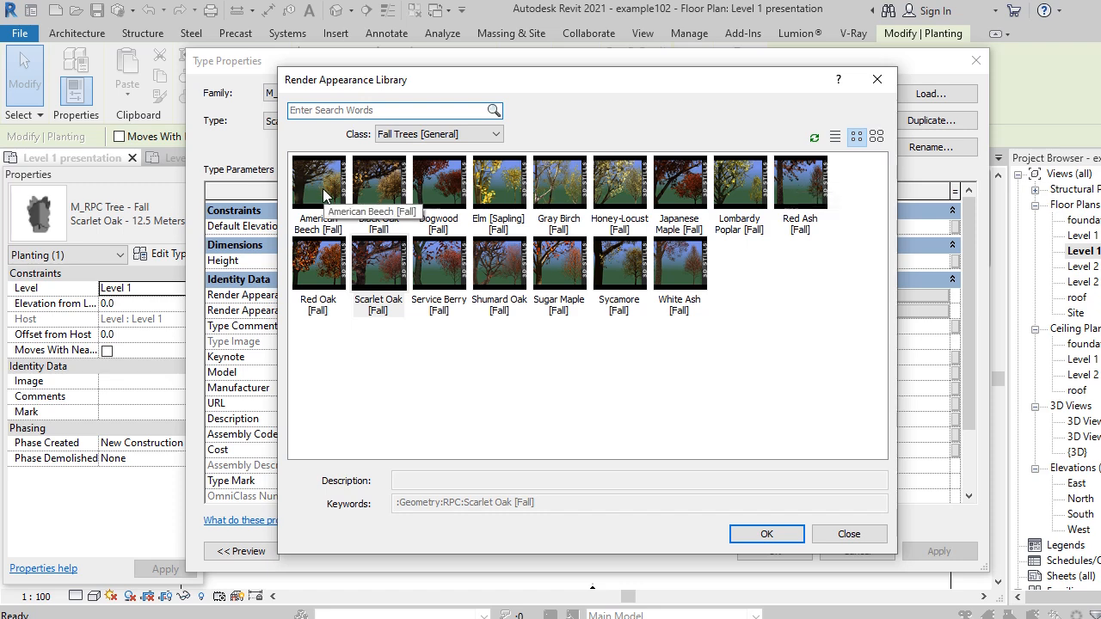
{"action": "left_click", "coordinate": [740, 192]}
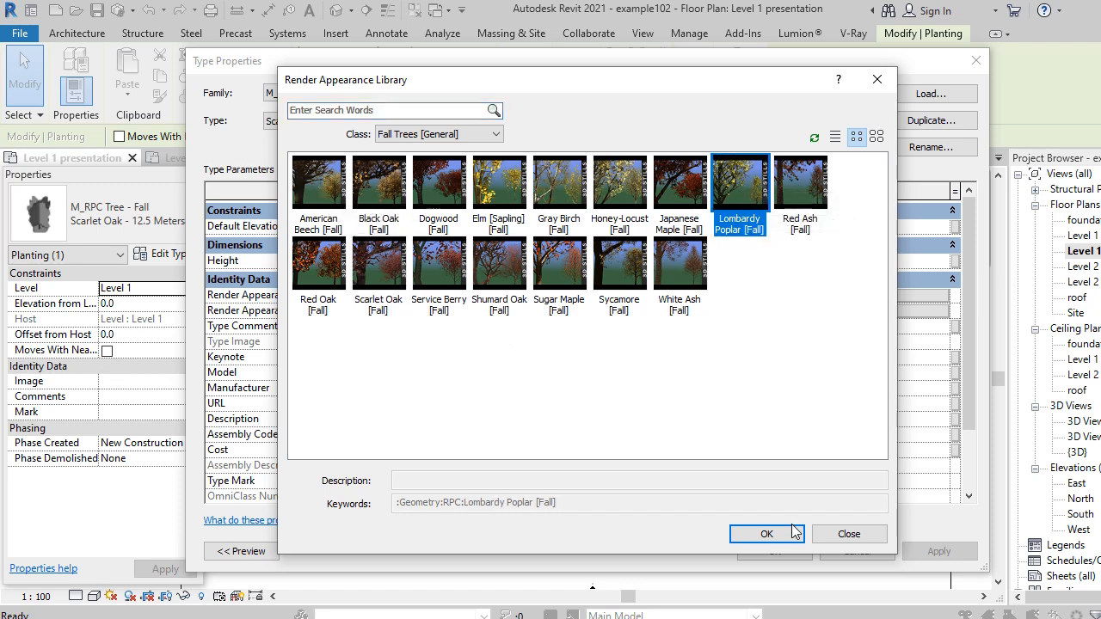
{"action": "left_click", "coordinate": [767, 534]}
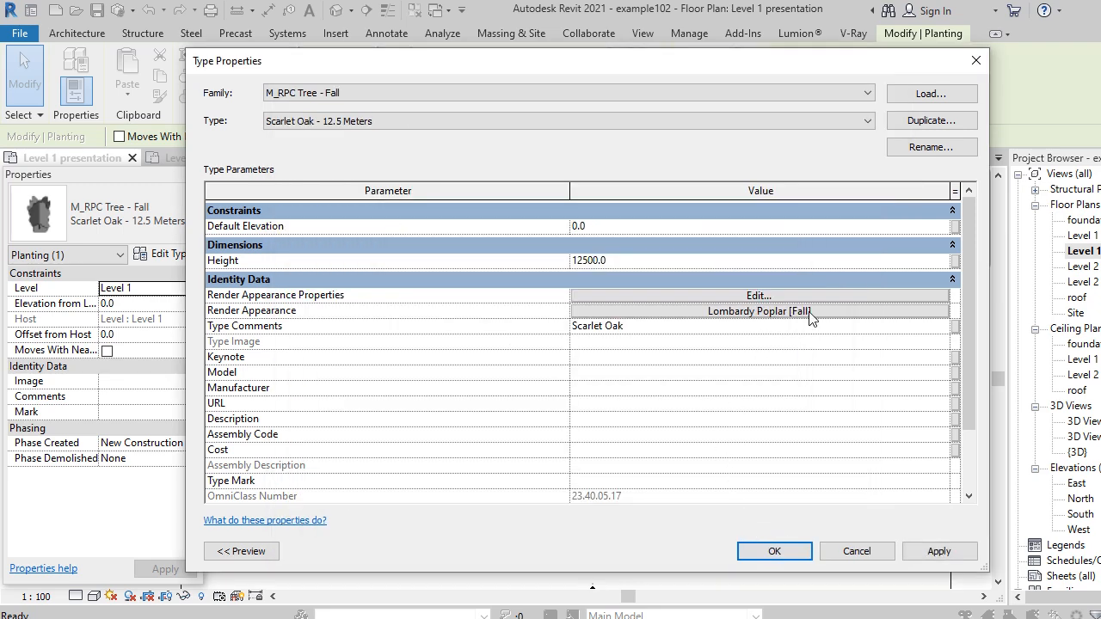
{"action": "left_click", "coordinate": [778, 553]}
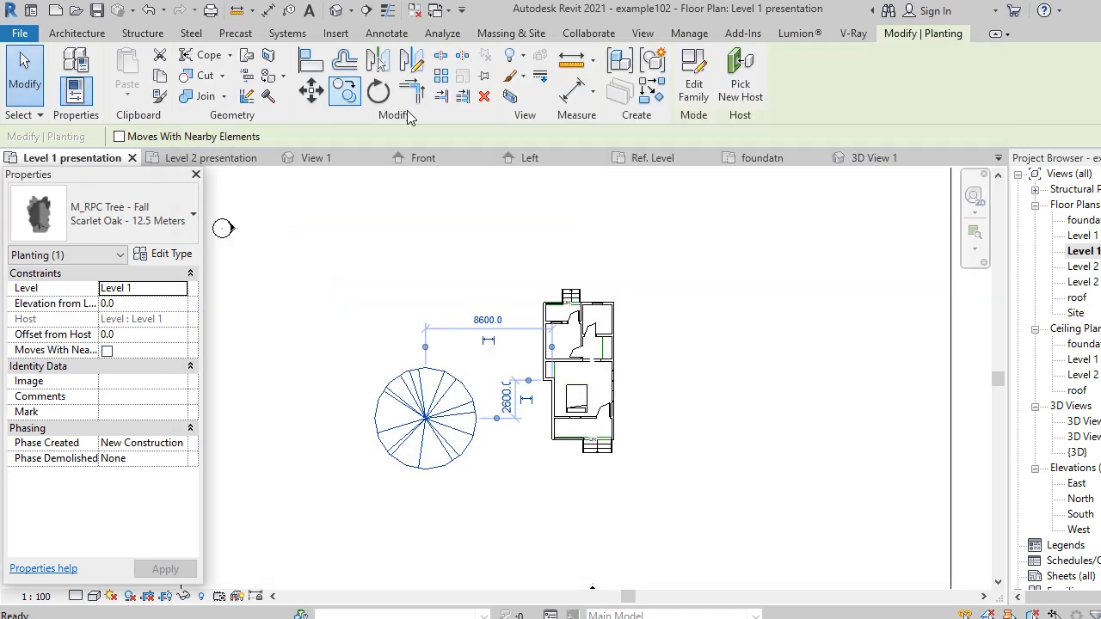
Inspect the tree beside the house in the default 3D view and in the 3D View 2 camera view.
{"action": "left_click", "coordinate": [334, 12]}
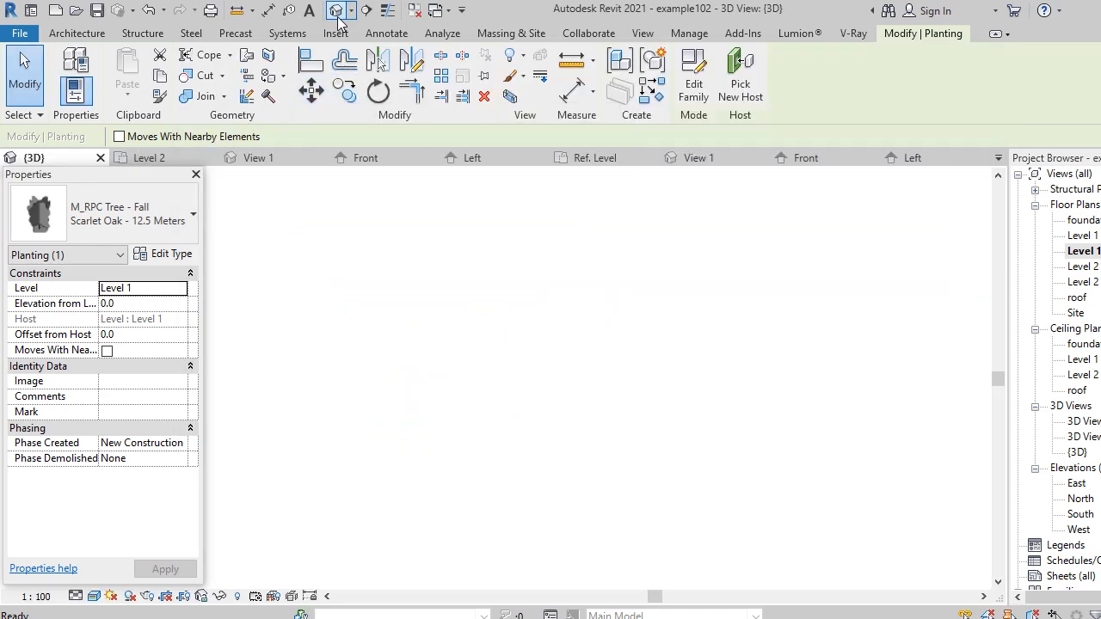
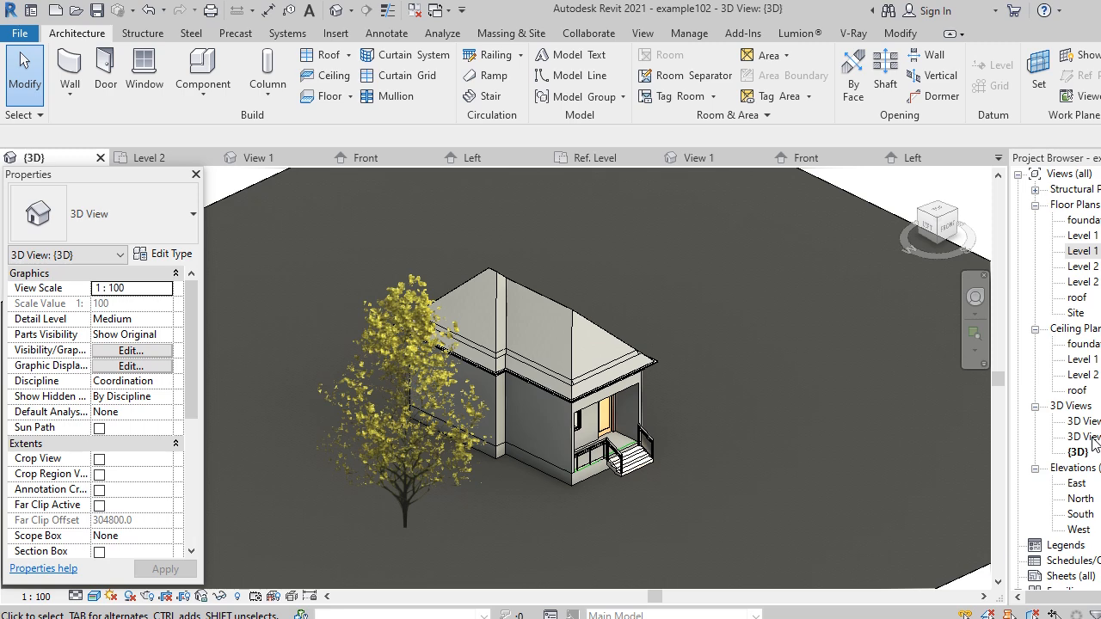
{"action": "double_click", "coordinate": [1091, 437]}
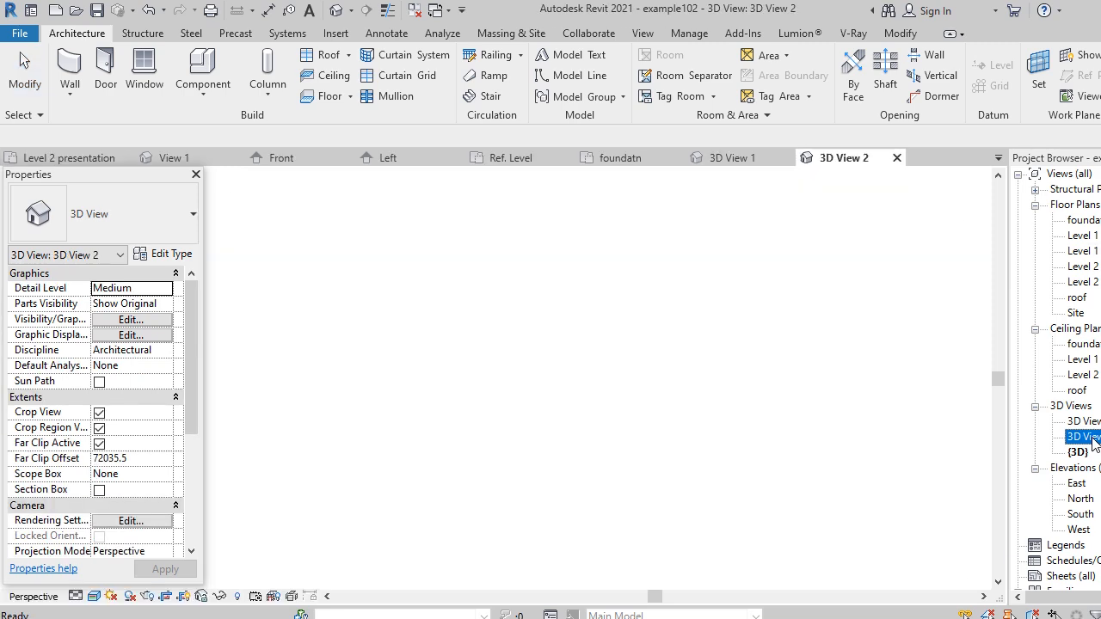
{"action": "scroll", "coordinate": [396, 404], "scroll_direction": "down", "scroll_amount": 2}
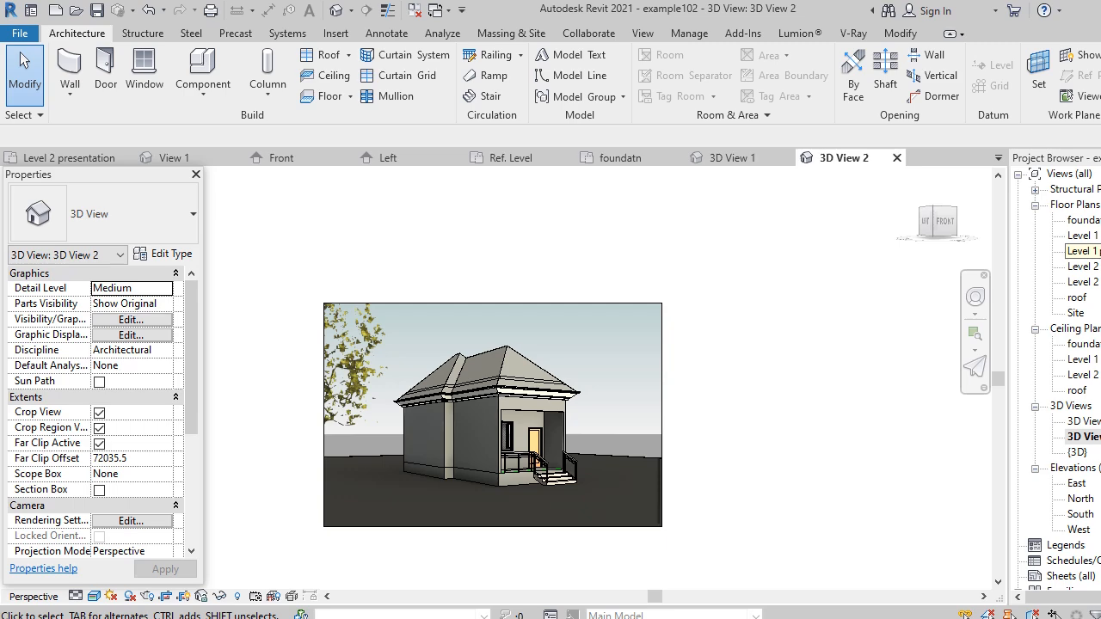
In the Level 1 presentation floor plan, copy the tree about 7900 mm upward, beside the house's upper-left corner.
{"action": "double_click", "coordinate": [1082, 250]}
{"action": "left_click", "coordinate": [471, 424]}
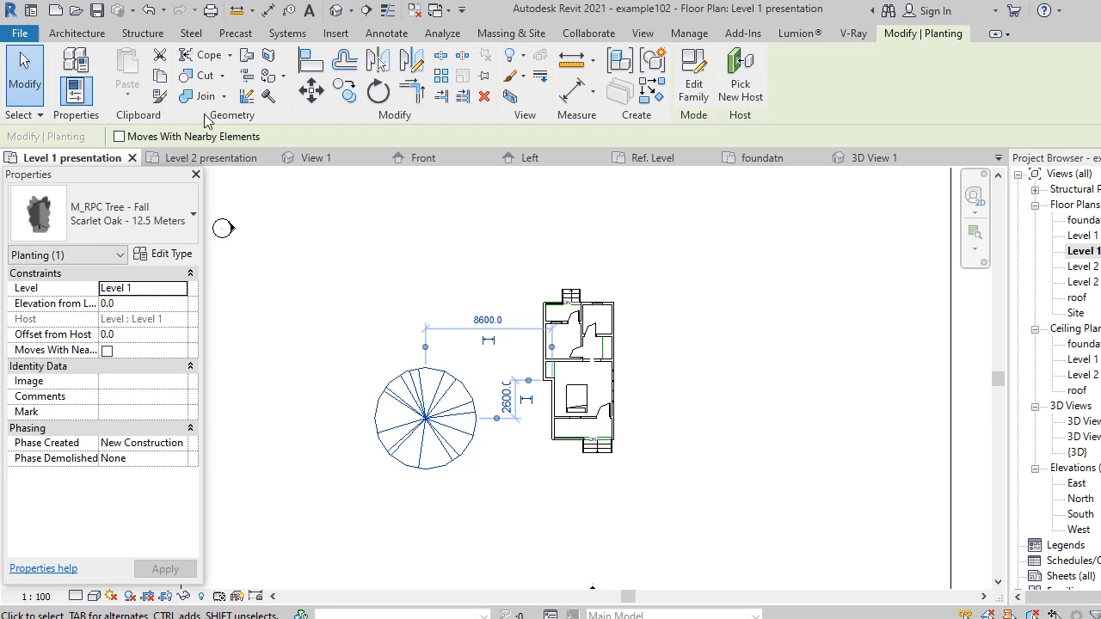
{"action": "left_click", "coordinate": [343, 91]}
{"action": "left_click", "coordinate": [426, 419]}
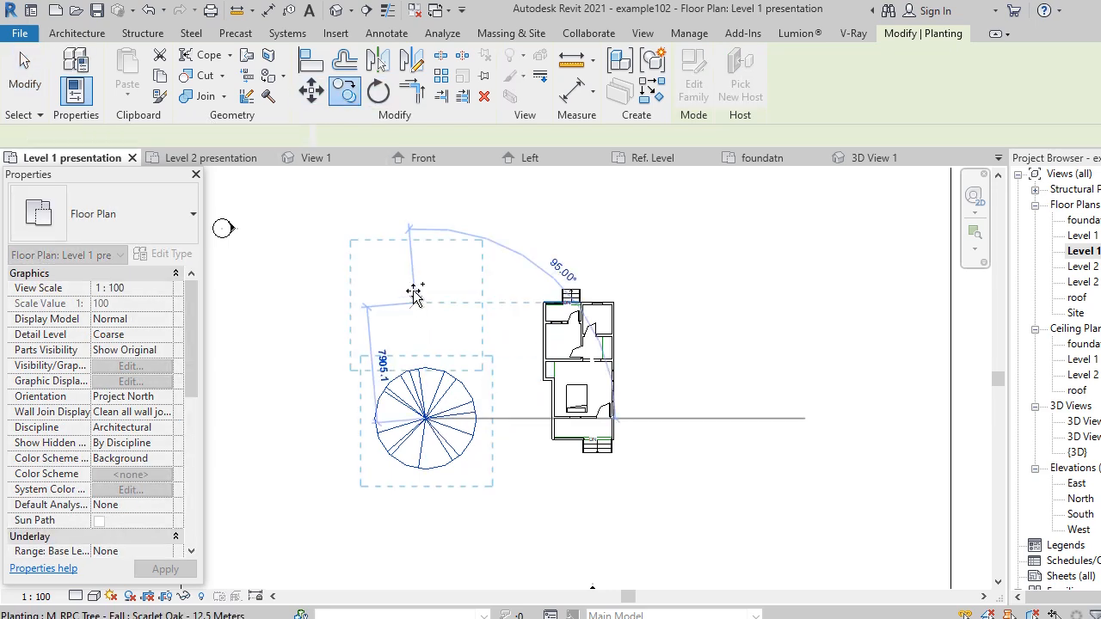
{"action": "left_click", "coordinate": [416, 301]}
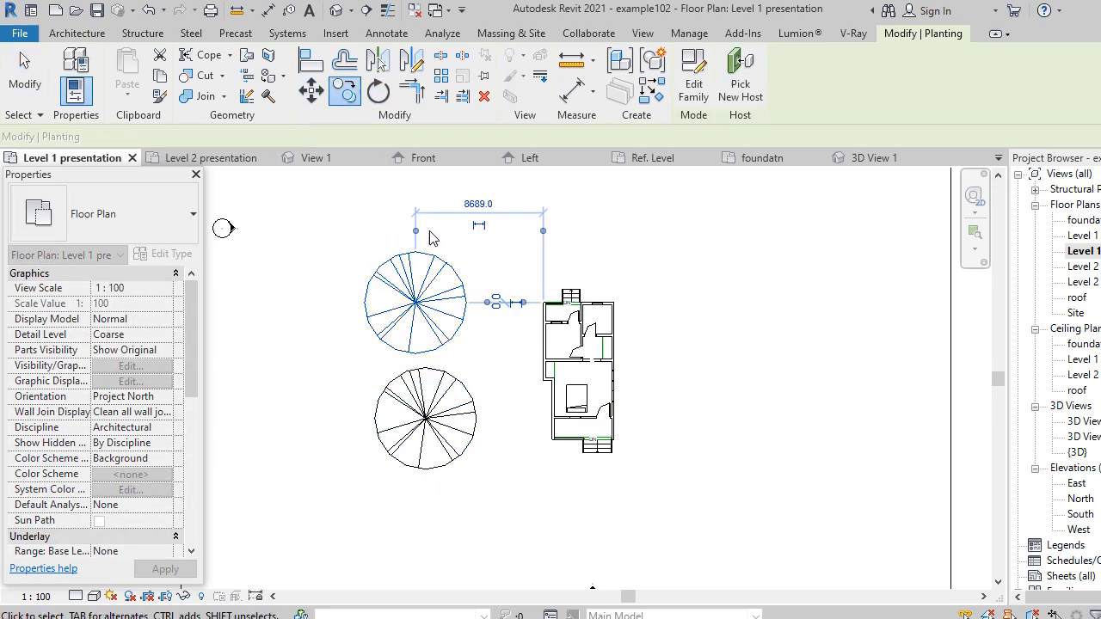
Make multiple copies of the upper tree: a row of three above the house, starting 10000 mm up, and two to the house's right.
{"action": "left_click", "coordinate": [345, 91]}
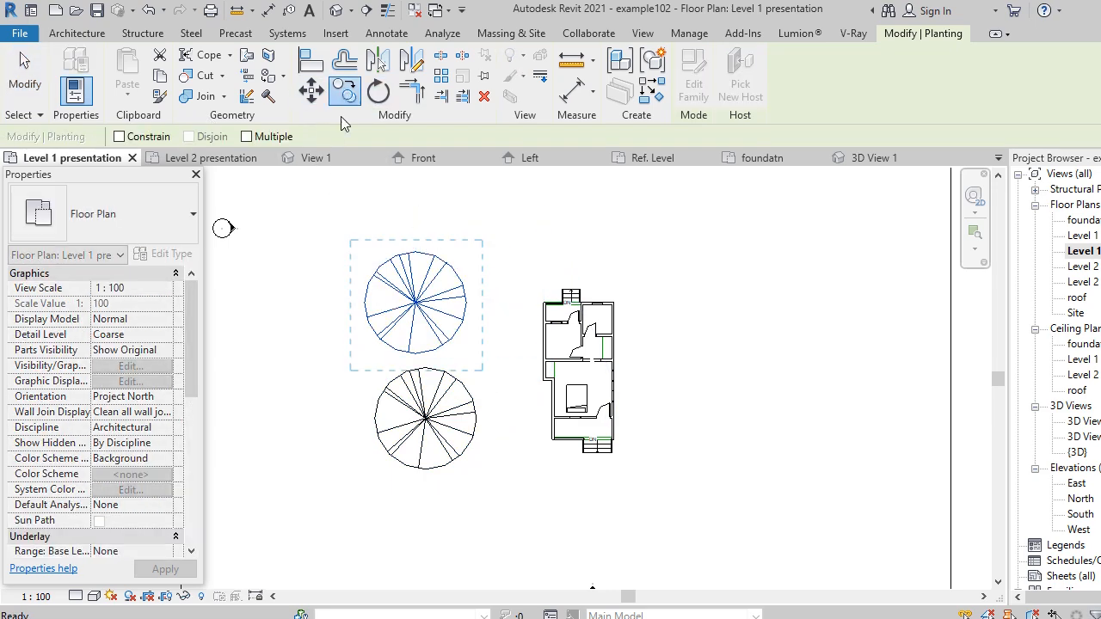
{"action": "left_click", "coordinate": [247, 136]}
{"action": "scroll", "coordinate": [434, 361], "scroll_direction": "down", "scroll_amount": 1}
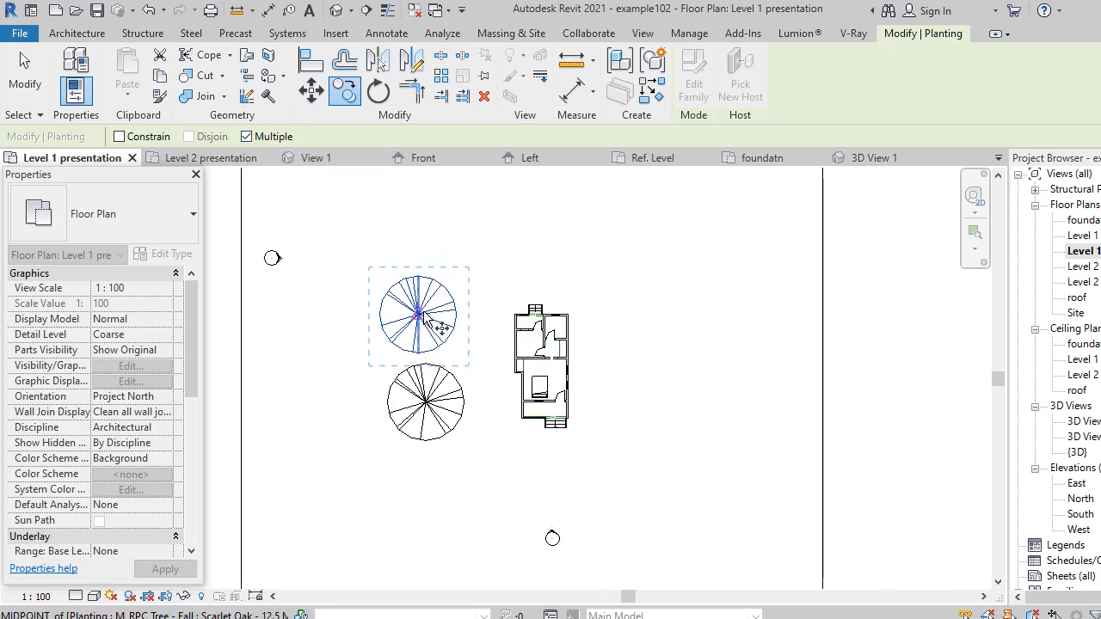
{"action": "left_click", "coordinate": [417, 315]}
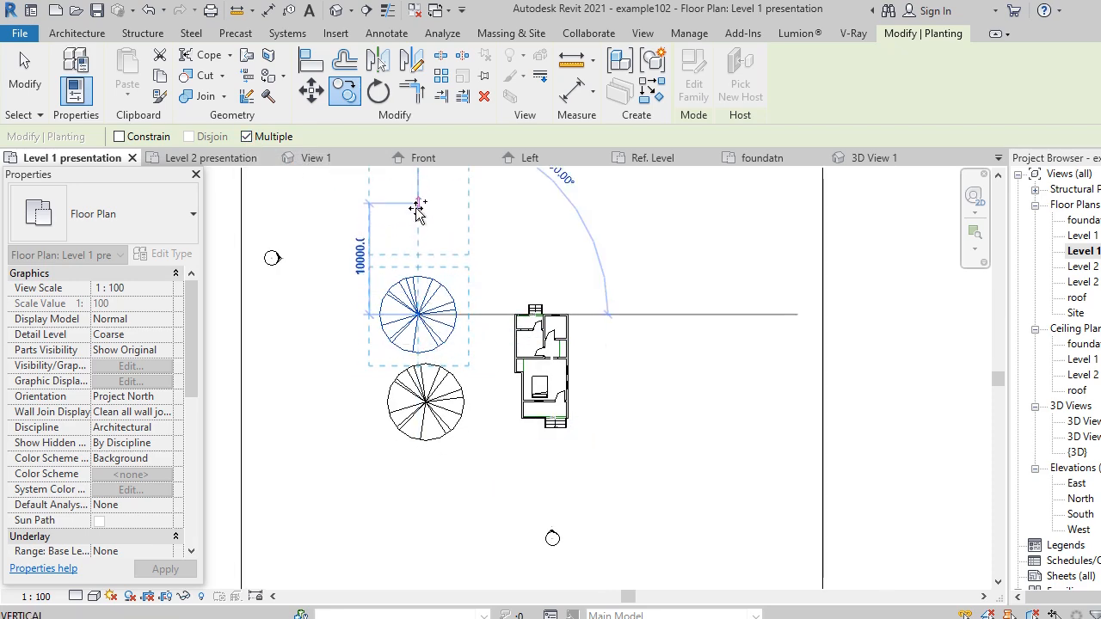
{"action": "left_click", "coordinate": [418, 204]}
{"action": "left_click", "coordinate": [586, 207]}
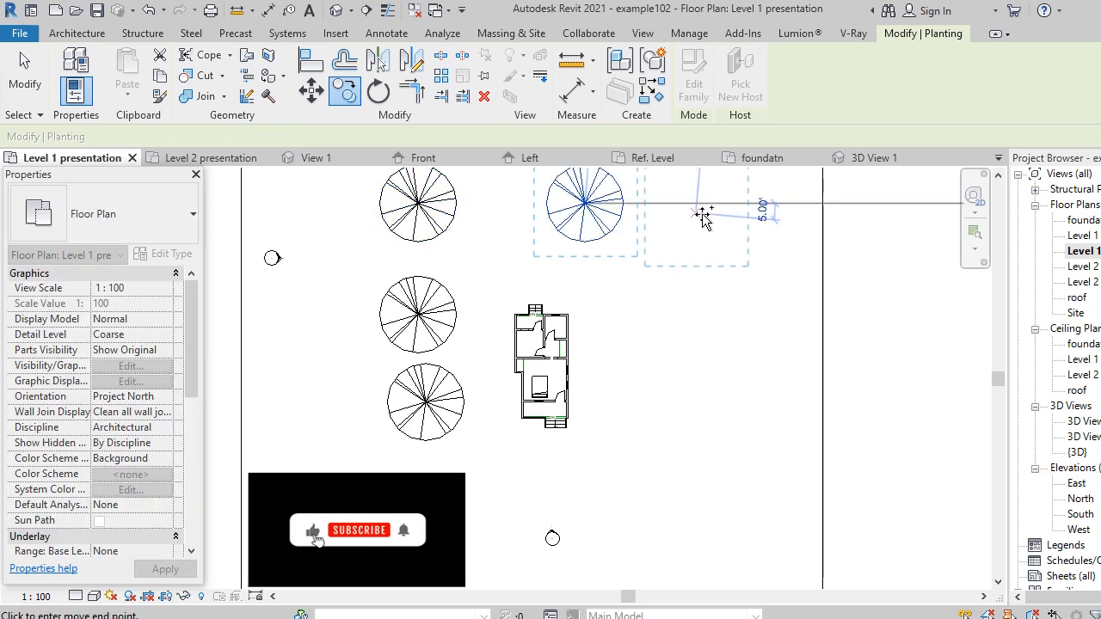
{"action": "left_click", "coordinate": [719, 209]}
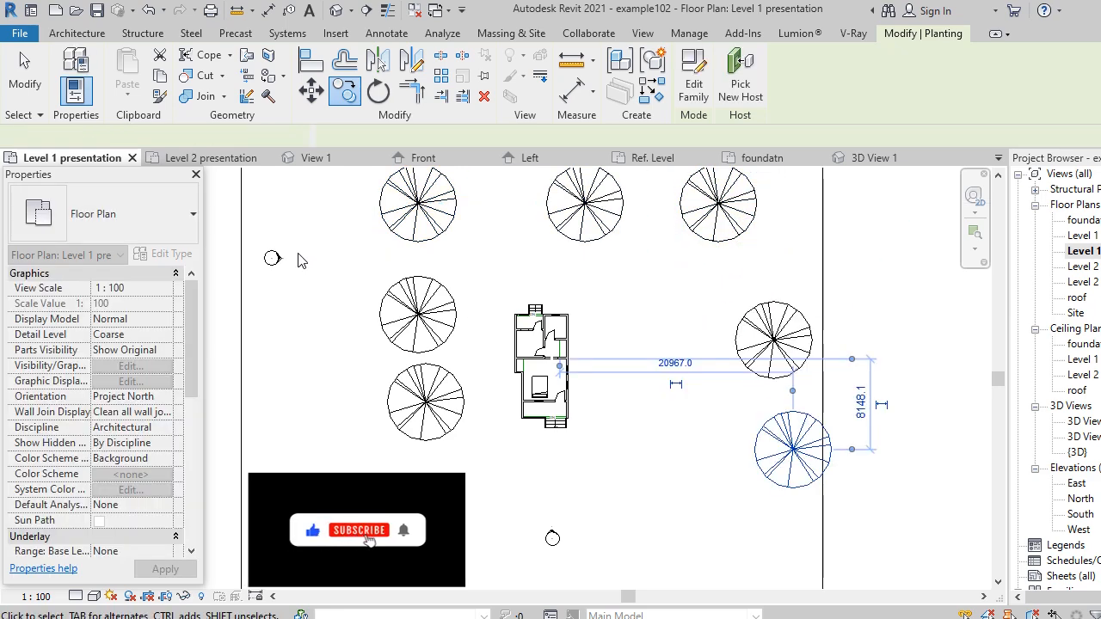
{"action": "key", "text": "Escape"}
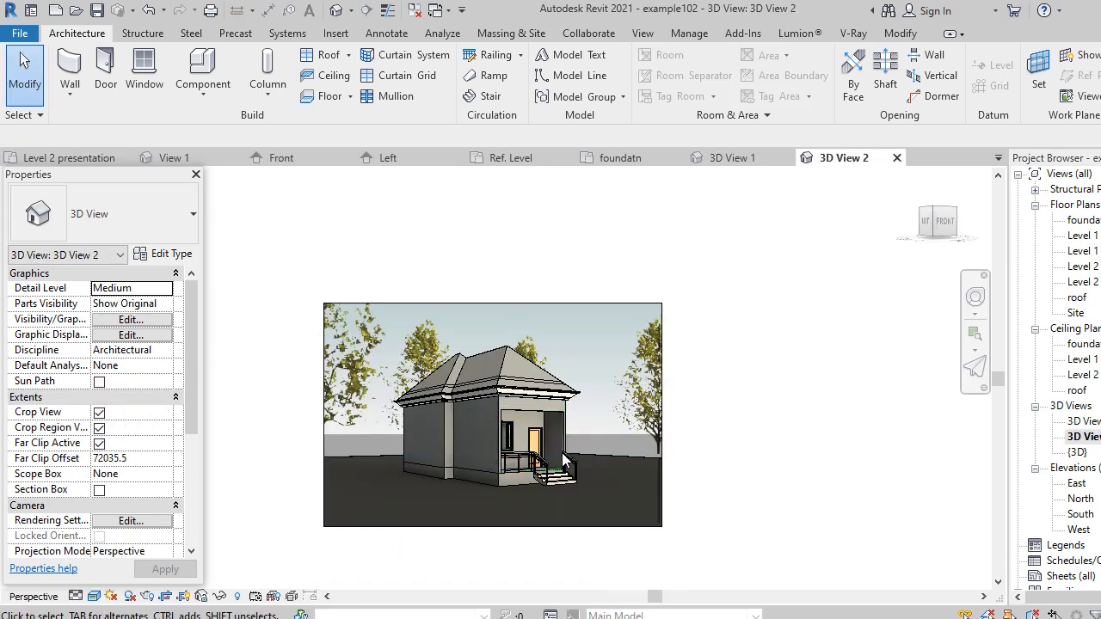
In the 3D View 2 camera view, set the level of the tree right of the house to foundatn.
{"action": "scroll", "coordinate": [396, 404], "scroll_direction": "up", "scroll_amount": 2}
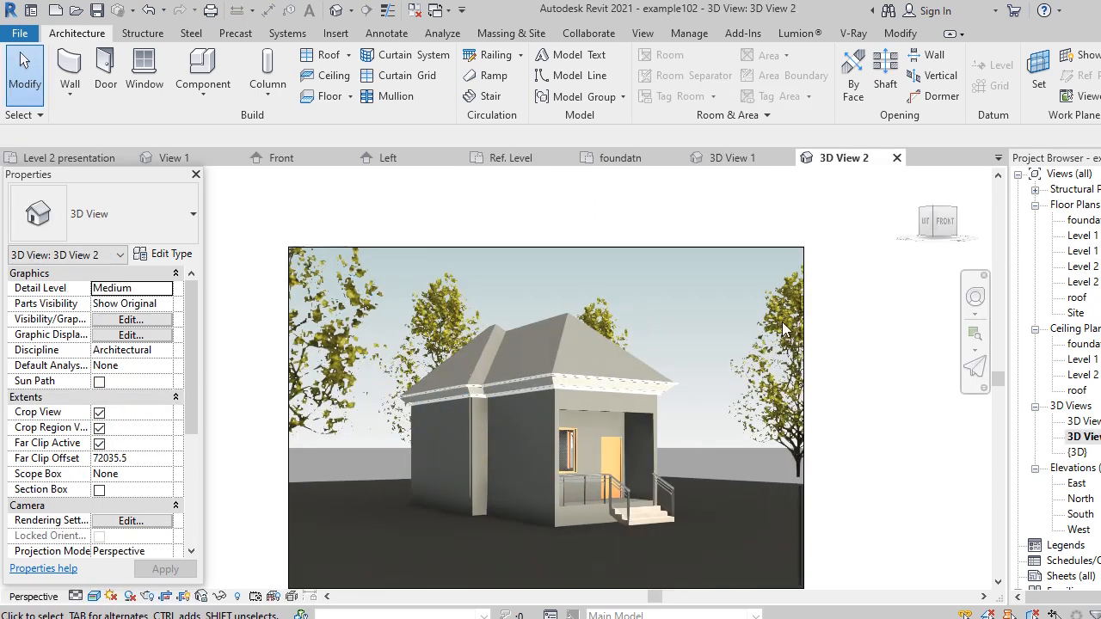
{"action": "left_click", "coordinate": [798, 472]}
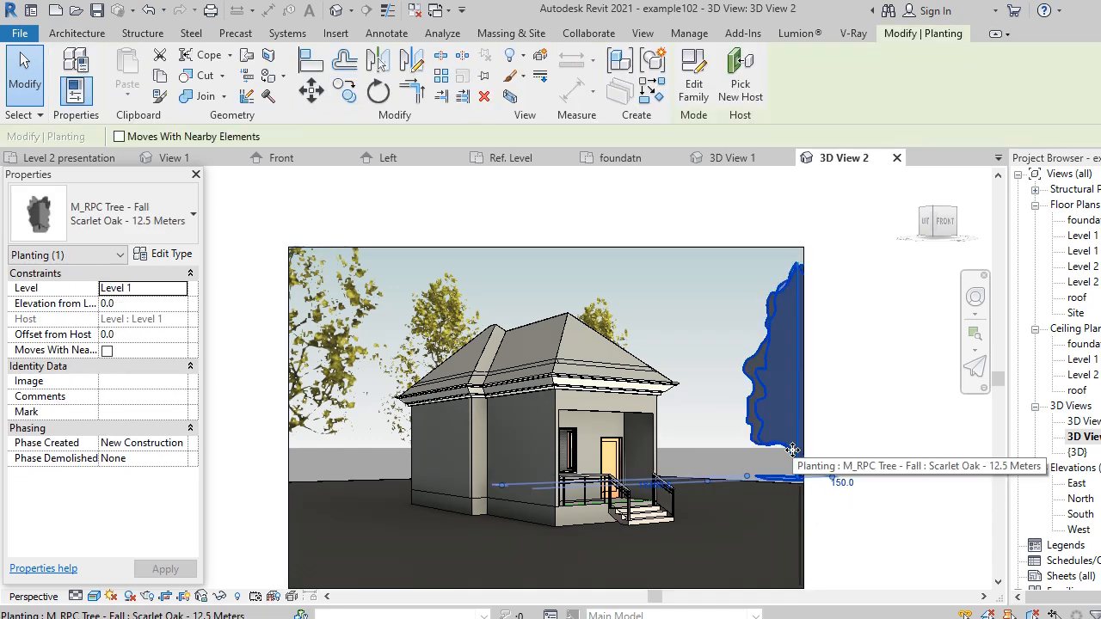
{"action": "left_click", "coordinate": [179, 289]}
{"action": "left_click", "coordinate": [129, 304]}
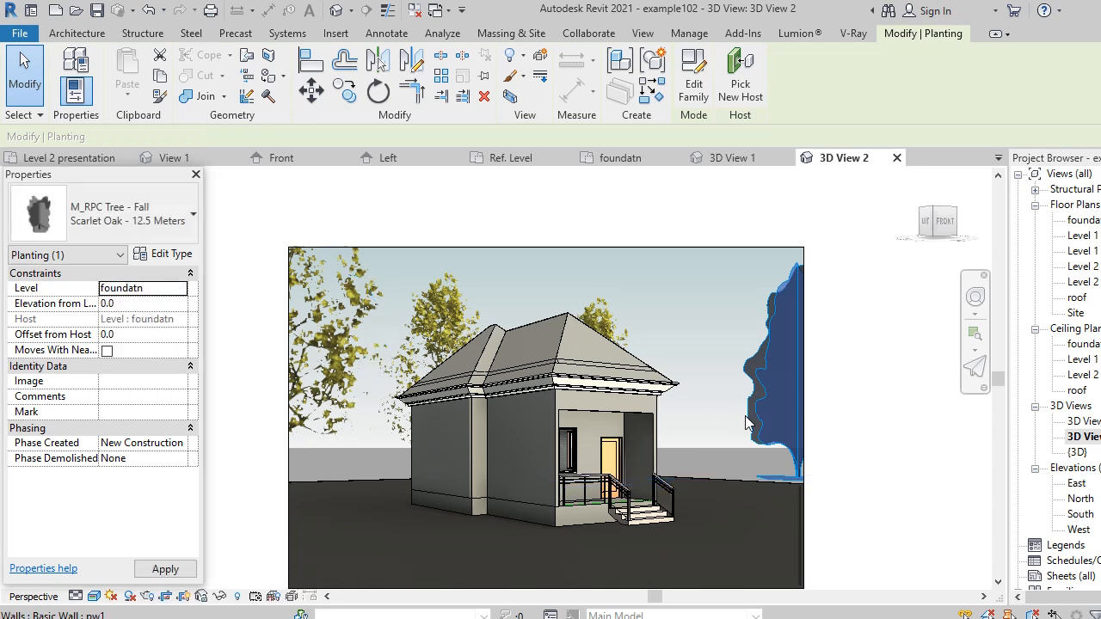
Select all instances of the tree type, apply foundatn as their level, and clear the selection.
{"action": "right_click", "coordinate": [771, 447]}
{"action": "mouse_move", "coordinate": [879, 391]}
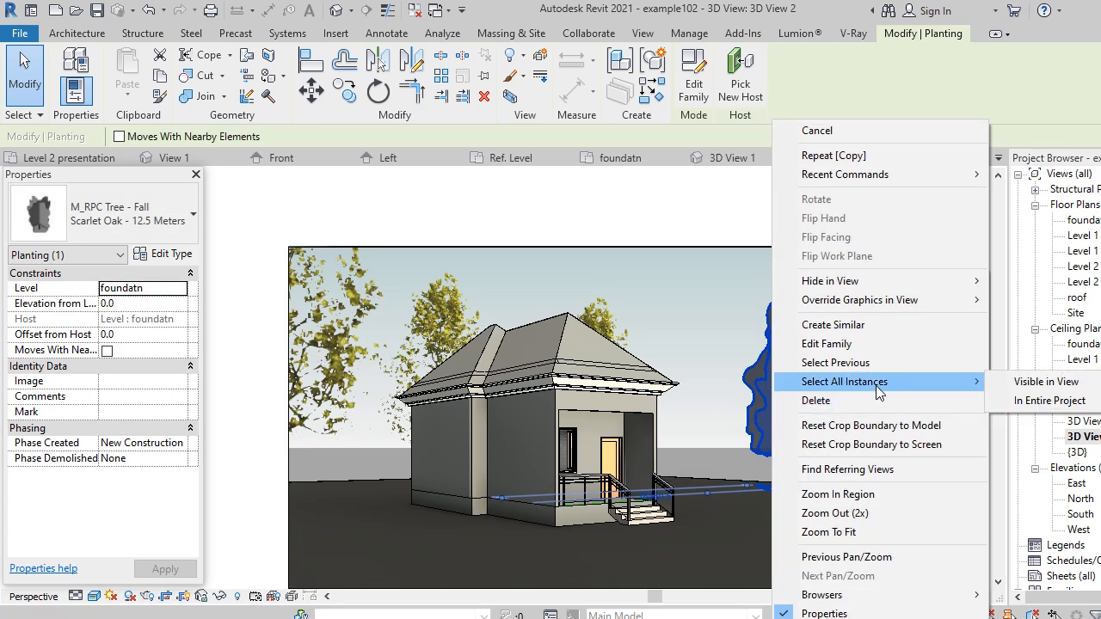
{"action": "left_click", "coordinate": [1038, 389]}
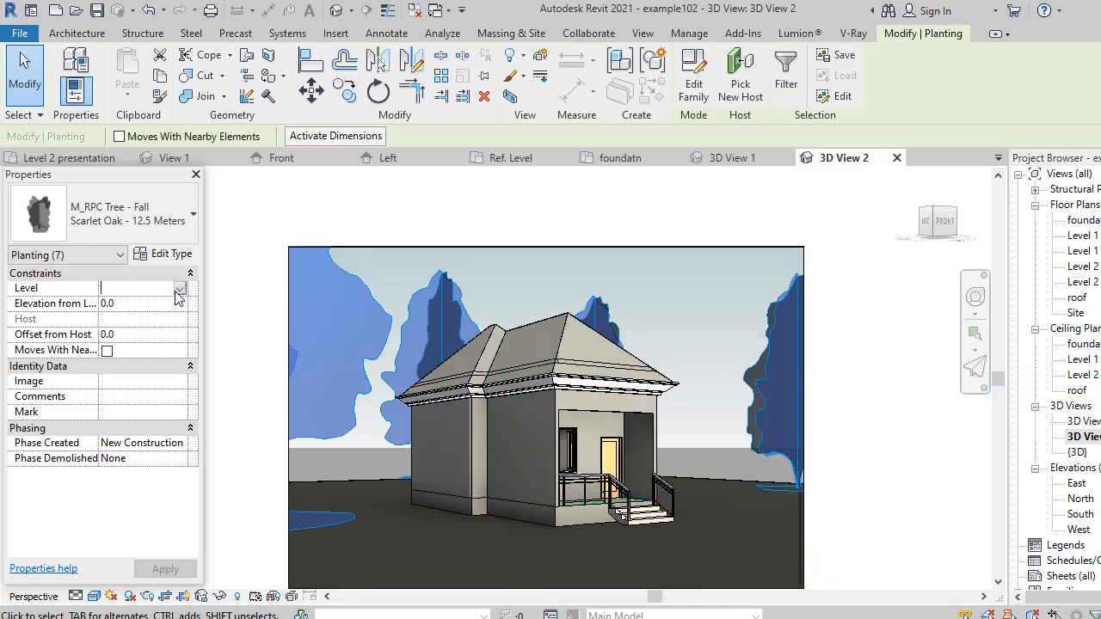
{"action": "left_click", "coordinate": [179, 289]}
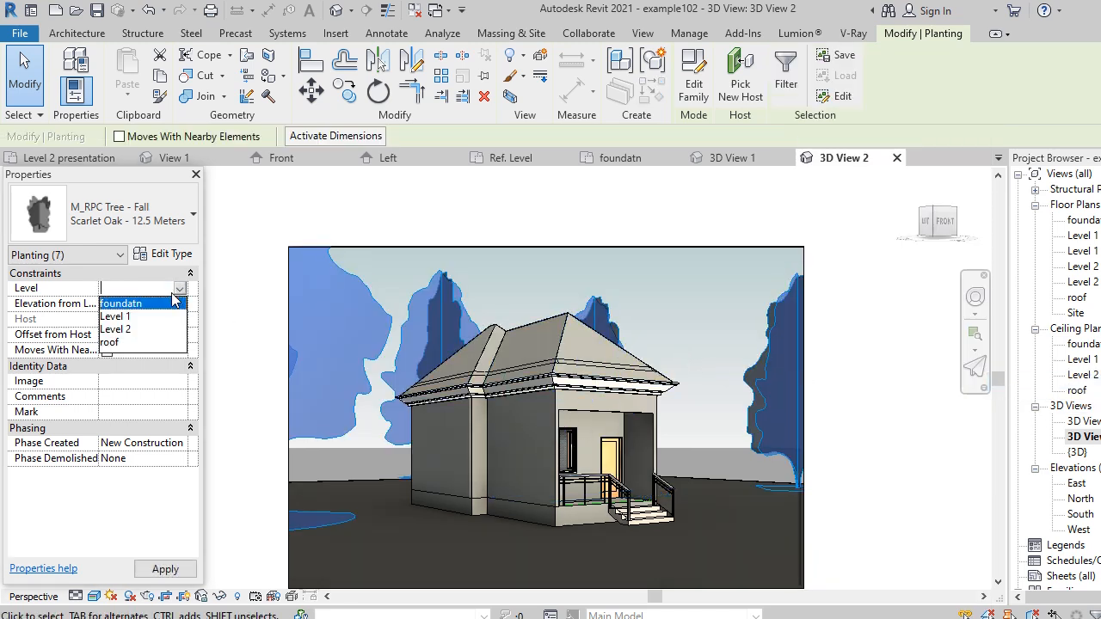
{"action": "left_click", "coordinate": [119, 306]}
{"action": "left_click", "coordinate": [164, 569]}
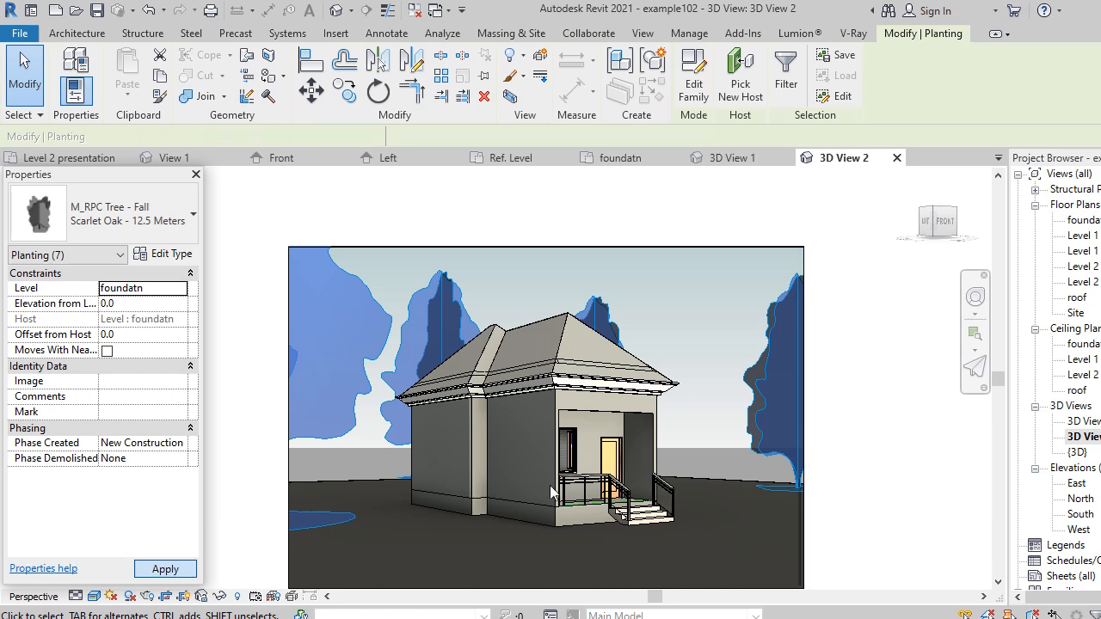
{"action": "left_click", "coordinate": [919, 454]}
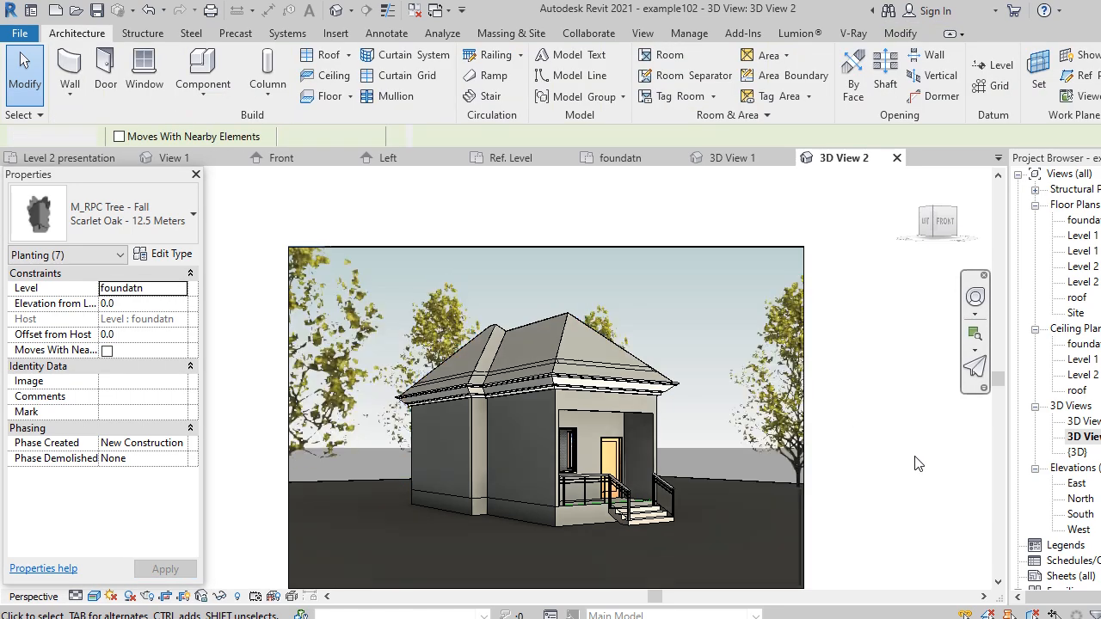
Open the foundatn floor plan and load the RM_Car_Honda_01 family from the Entourage folder for component placement.
{"action": "scroll", "coordinate": [640, 496], "scroll_direction": "up", "scroll_amount": 1}
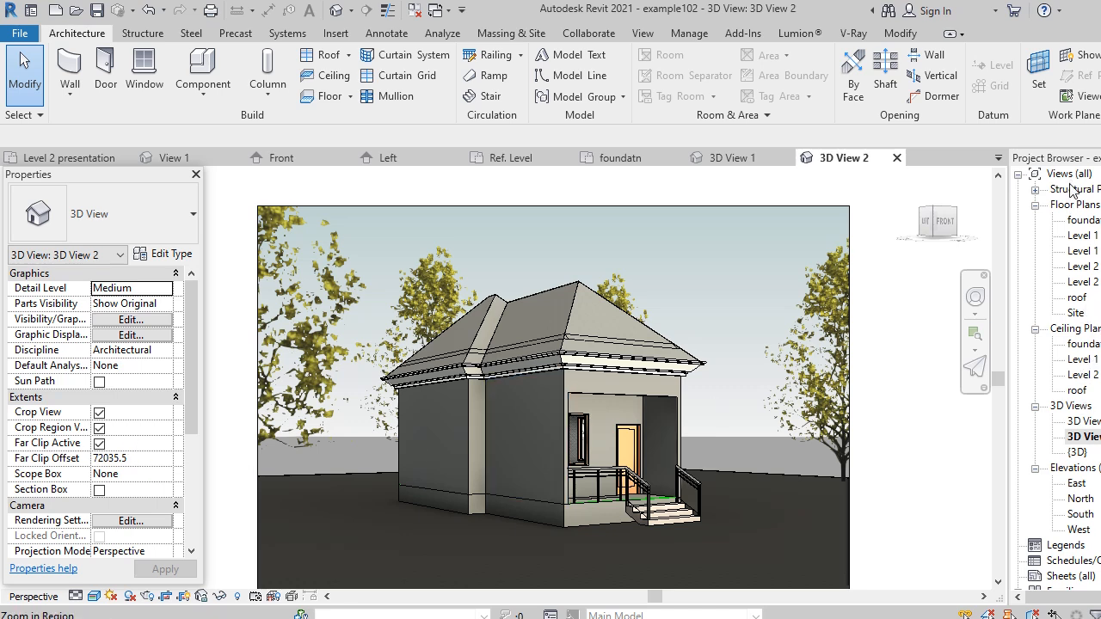
{"action": "double_click", "coordinate": [1090, 221]}
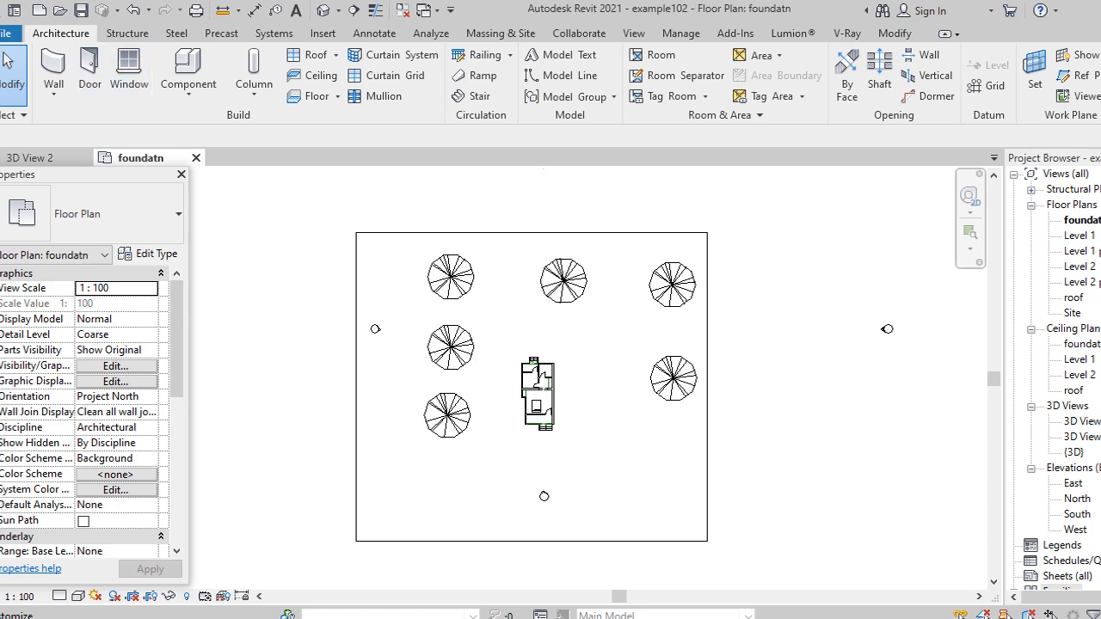
{"action": "left_click", "coordinate": [190, 95]}
{"action": "left_click", "coordinate": [220, 125]}
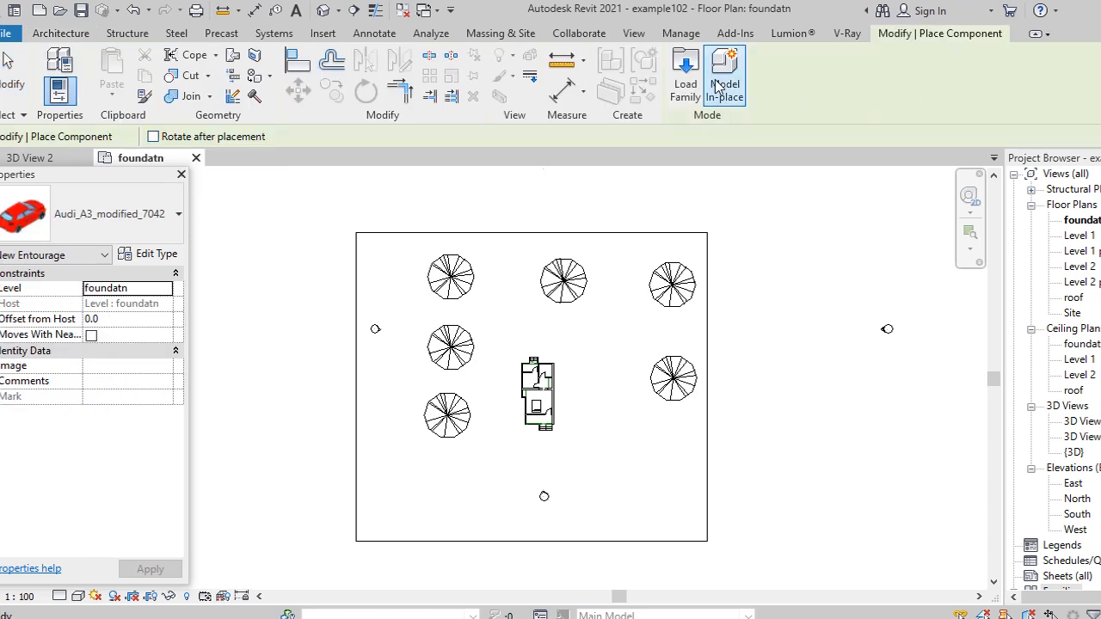
{"action": "left_click", "coordinate": [686, 71]}
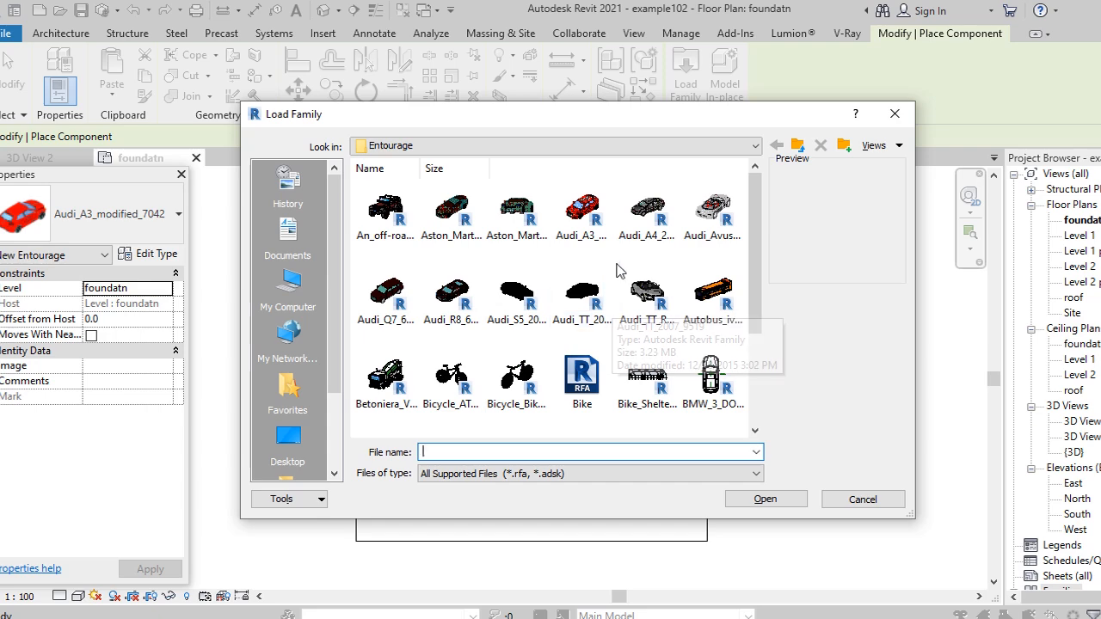
{"action": "scroll", "coordinate": [534, 262], "scroll_direction": "down", "scroll_amount": 2}
{"action": "scroll", "coordinate": [560, 275], "scroll_direction": "up", "scroll_amount": 2}
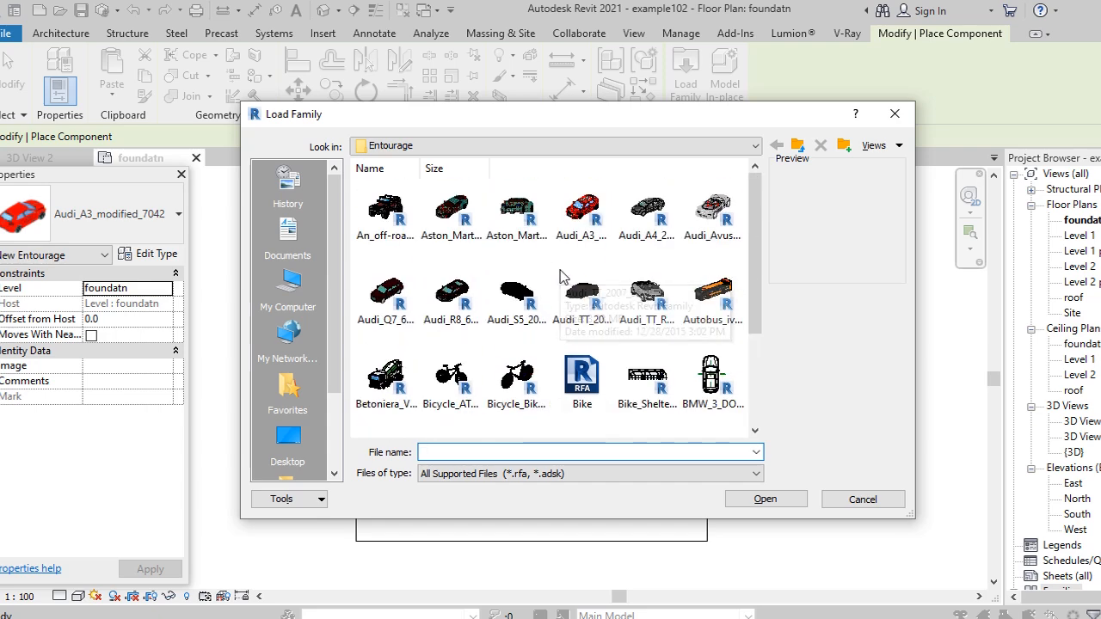
{"action": "scroll", "coordinate": [645, 280], "scroll_direction": "down", "scroll_amount": 2}
{"action": "scroll", "coordinate": [653, 297], "scroll_direction": "up", "scroll_amount": 2}
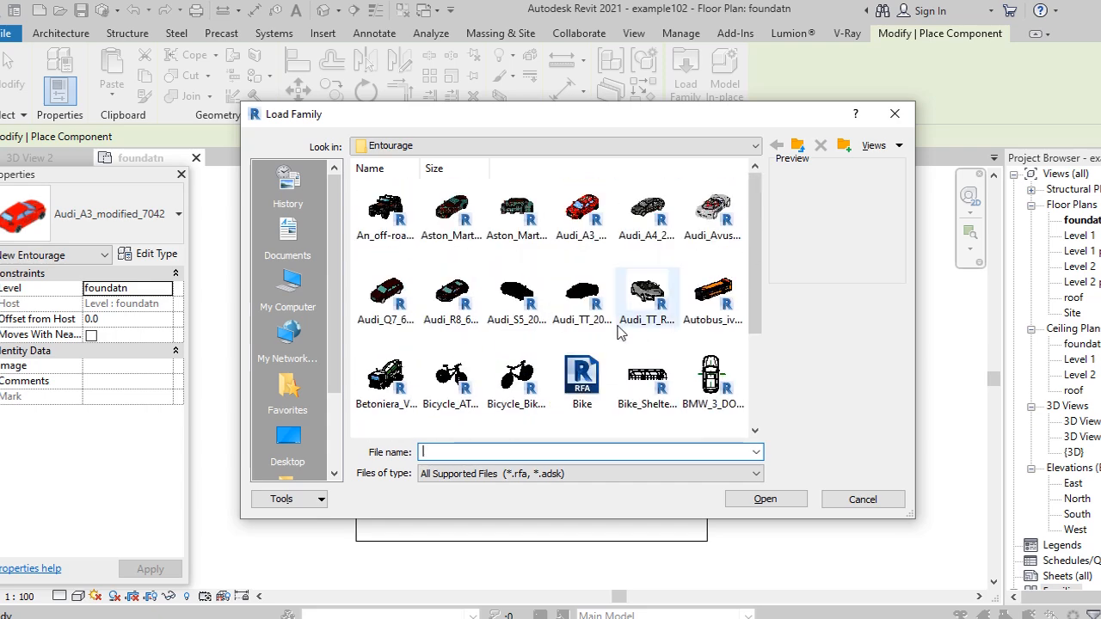
{"action": "scroll", "coordinate": [624, 334], "scroll_direction": "down", "scroll_amount": 2}
{"action": "left_click", "coordinate": [531, 397]}
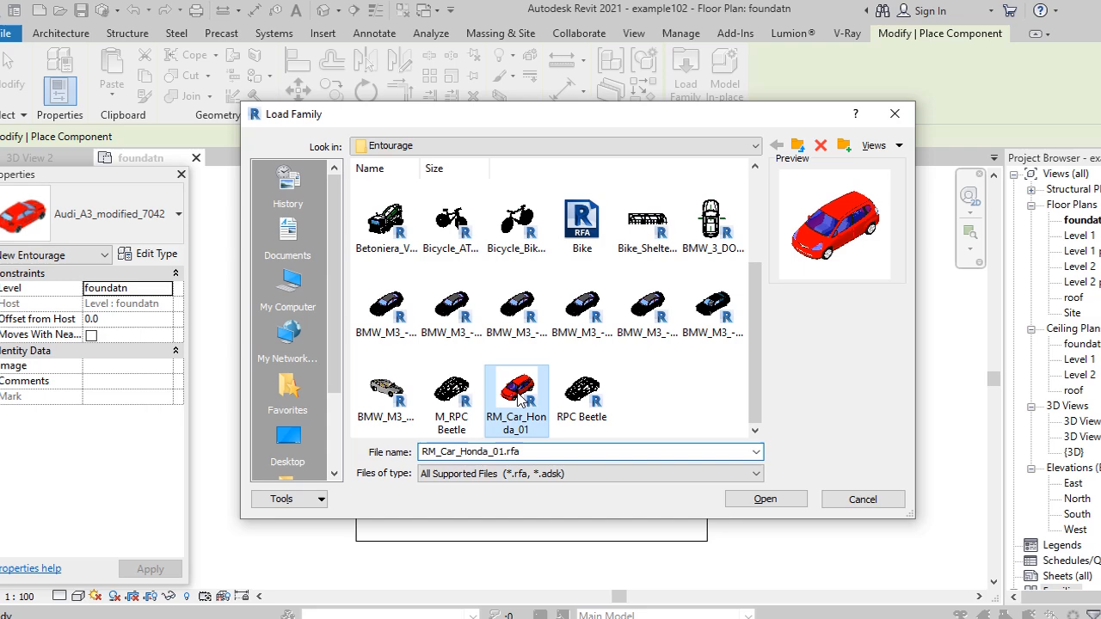
{"action": "left_click", "coordinate": [765, 500]}
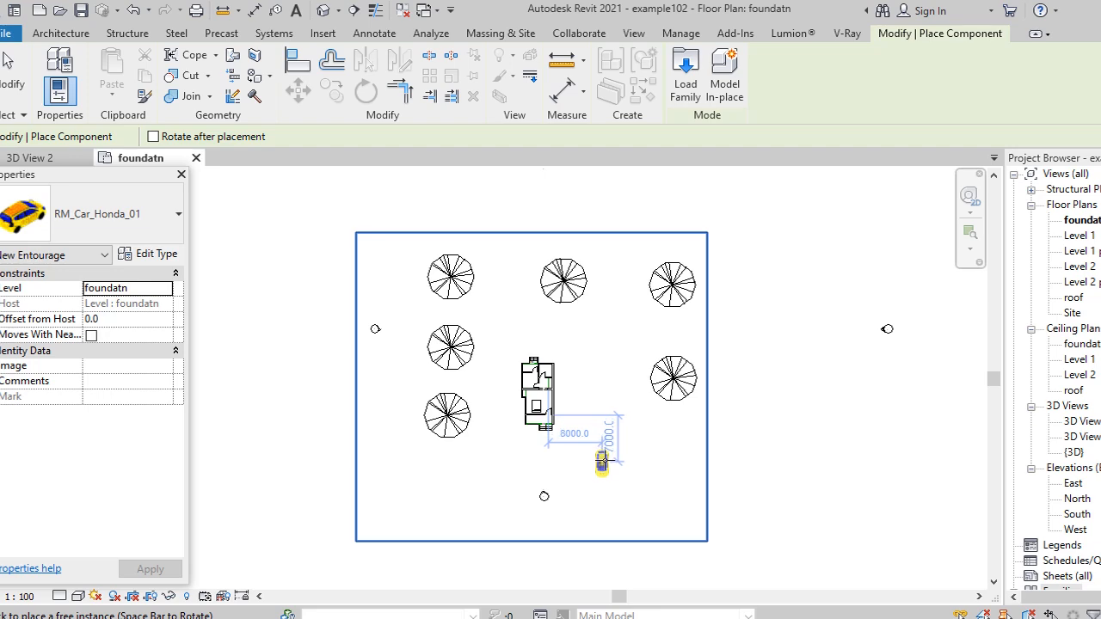
Place the RM_Car_Honda_01 car in front of the house, to the left of its entrance steps, and end placement.
{"action": "scroll", "coordinate": [598, 454], "scroll_direction": "up", "scroll_amount": 1}
{"action": "scroll", "coordinate": [584, 449], "scroll_direction": "up", "scroll_amount": 1}
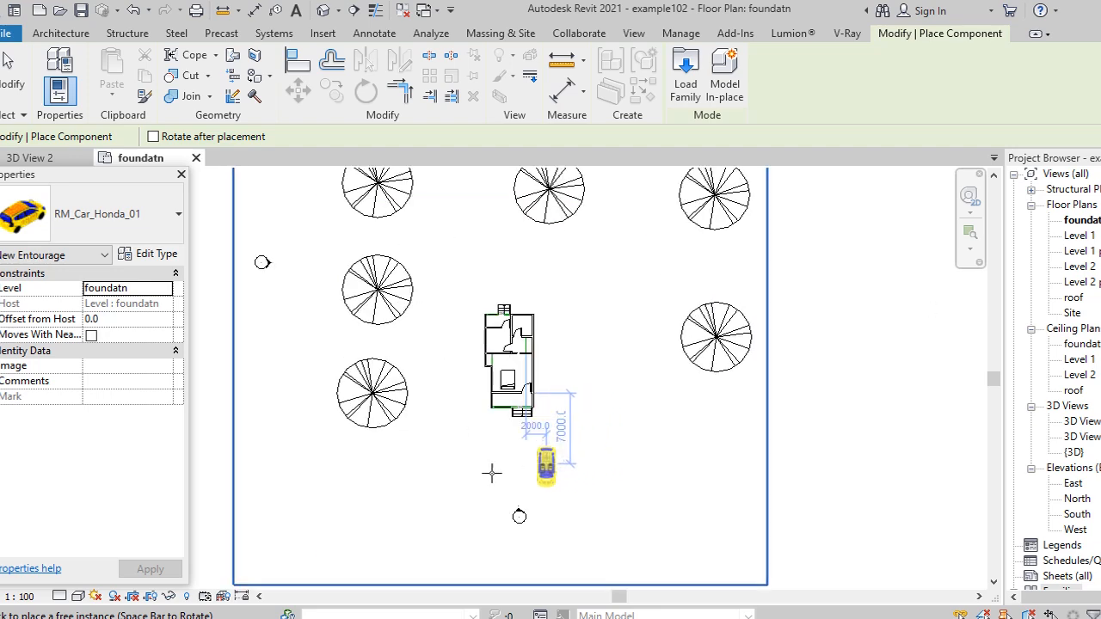
{"action": "left_click", "coordinate": [443, 446]}
{"action": "key", "text": "Escape"}
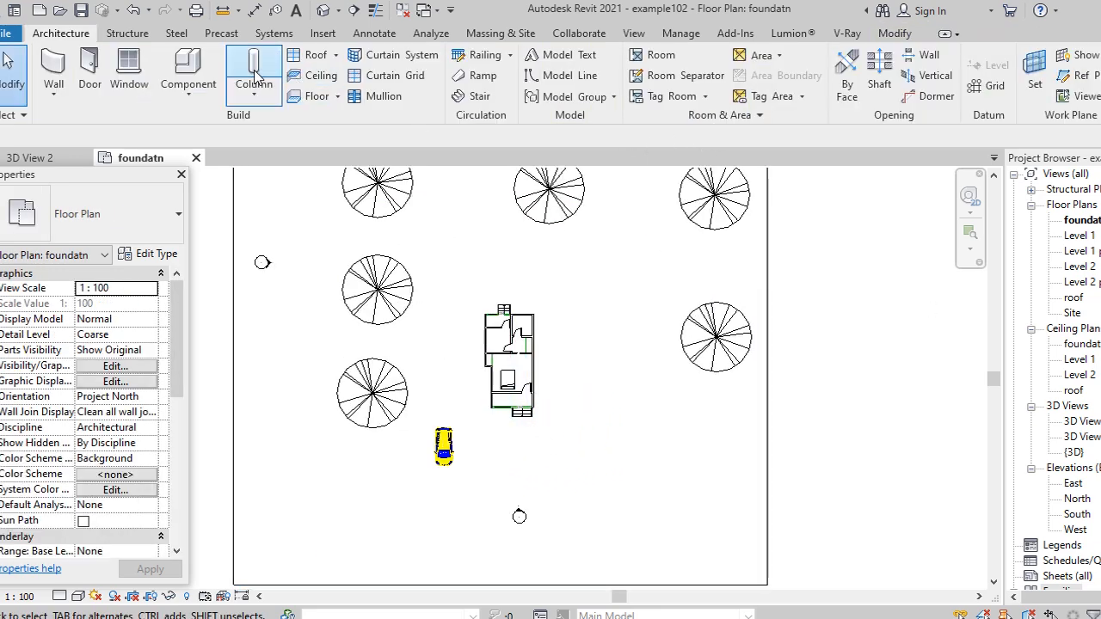
Start placing a component and load the Audi_A3_modified_7042 family from the Entourage folder.
{"action": "left_click", "coordinate": [196, 94]}
{"action": "left_click", "coordinate": [229, 125]}
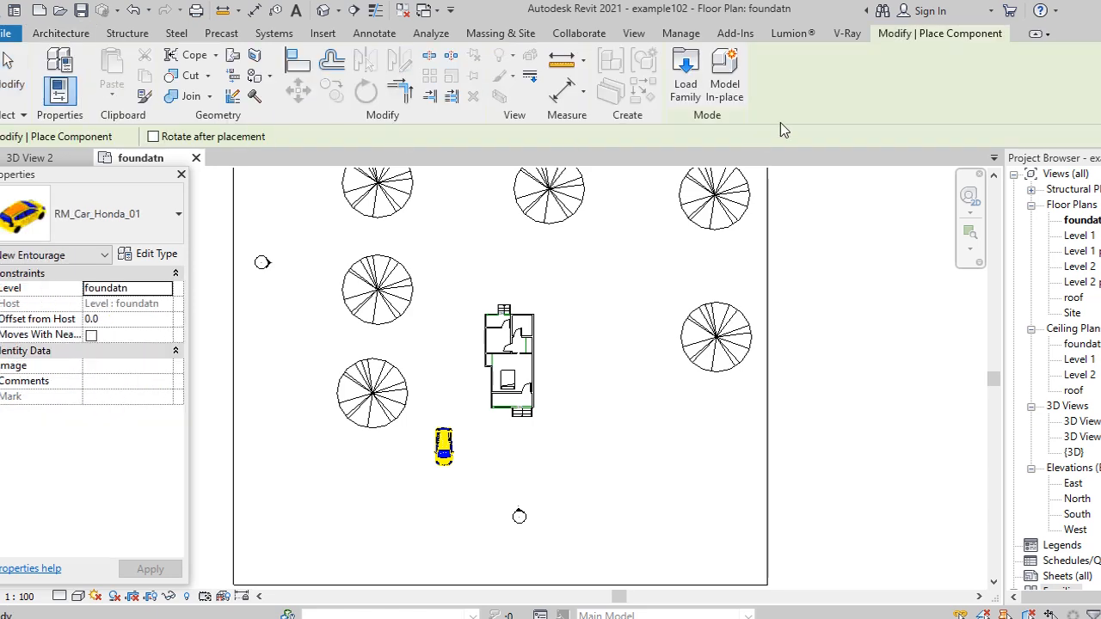
{"action": "left_click", "coordinate": [683, 73]}
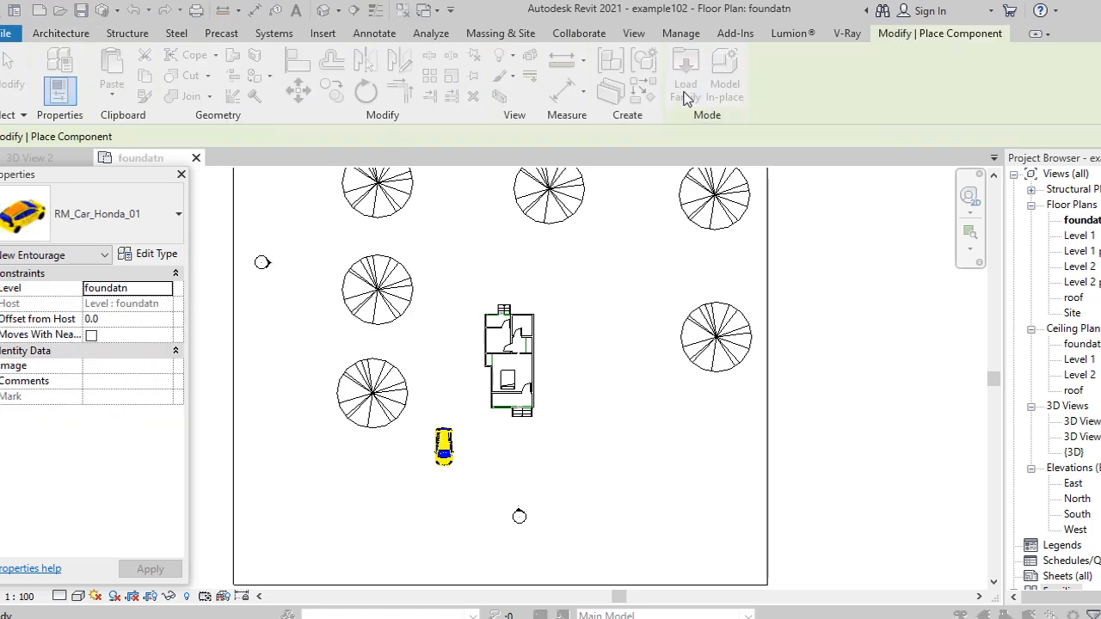
{"action": "left_click", "coordinate": [581, 217]}
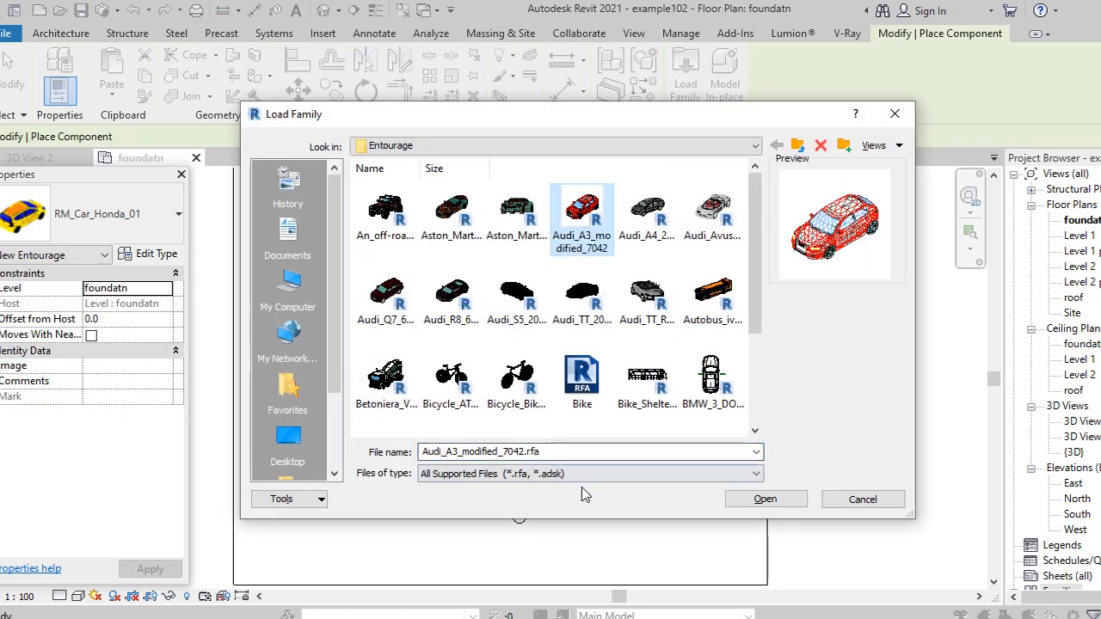
{"action": "left_click", "coordinate": [765, 499]}
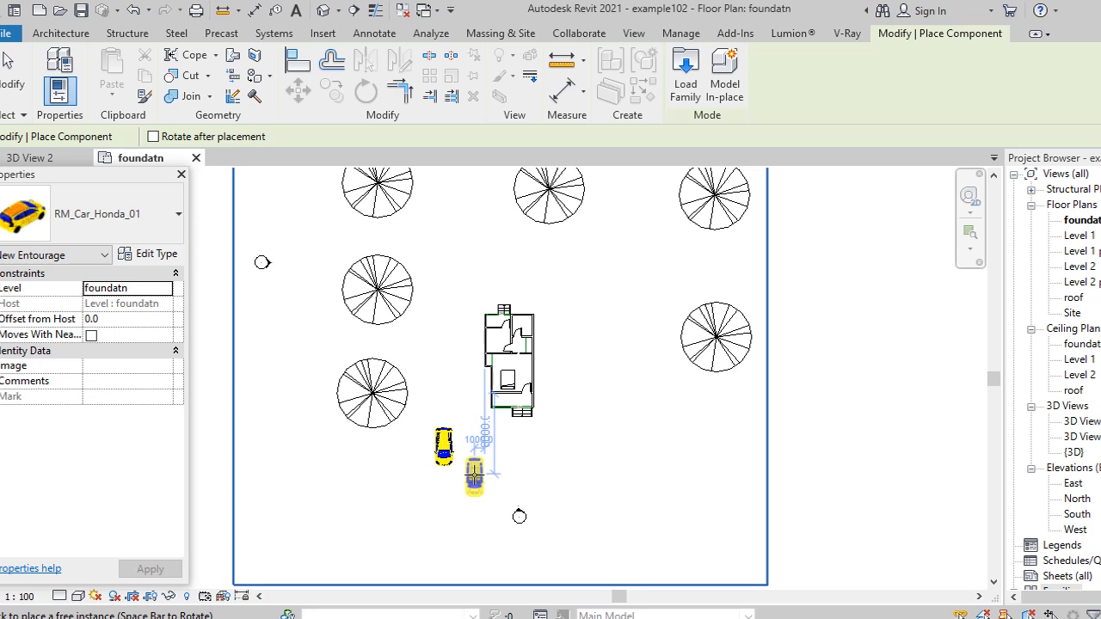
Switch the component type to Audi_A3_modified_7042 and place one car to the left of the yellow car.
{"action": "left_click", "coordinate": [120, 215]}
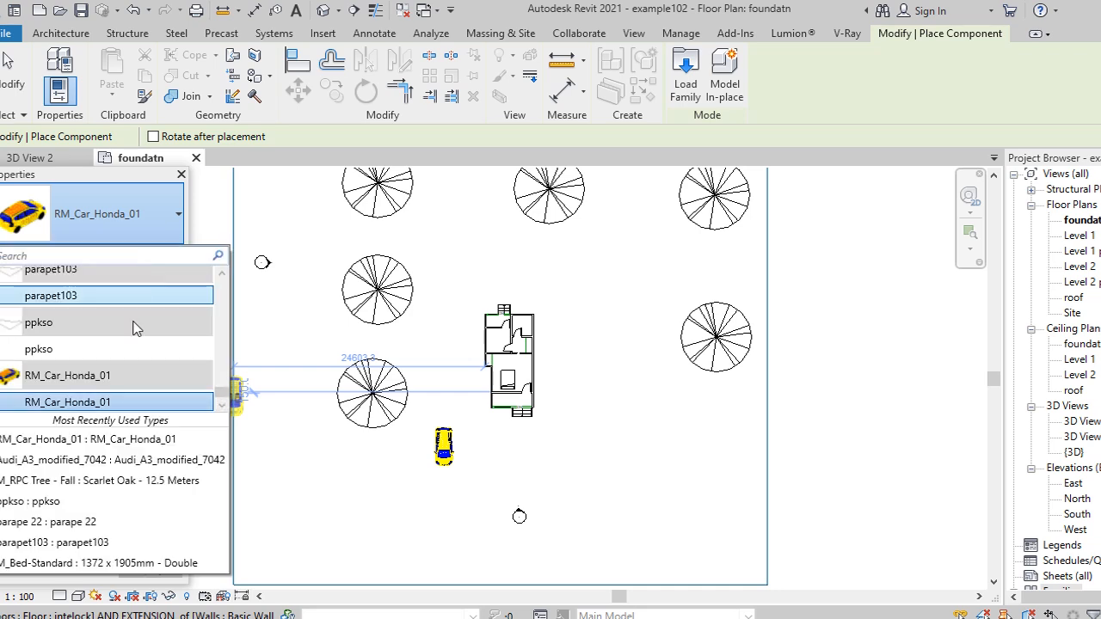
{"action": "scroll", "coordinate": [65, 407], "scroll_direction": "up", "scroll_amount": 1}
{"action": "scroll", "coordinate": [85, 354], "scroll_direction": "down", "scroll_amount": 1}
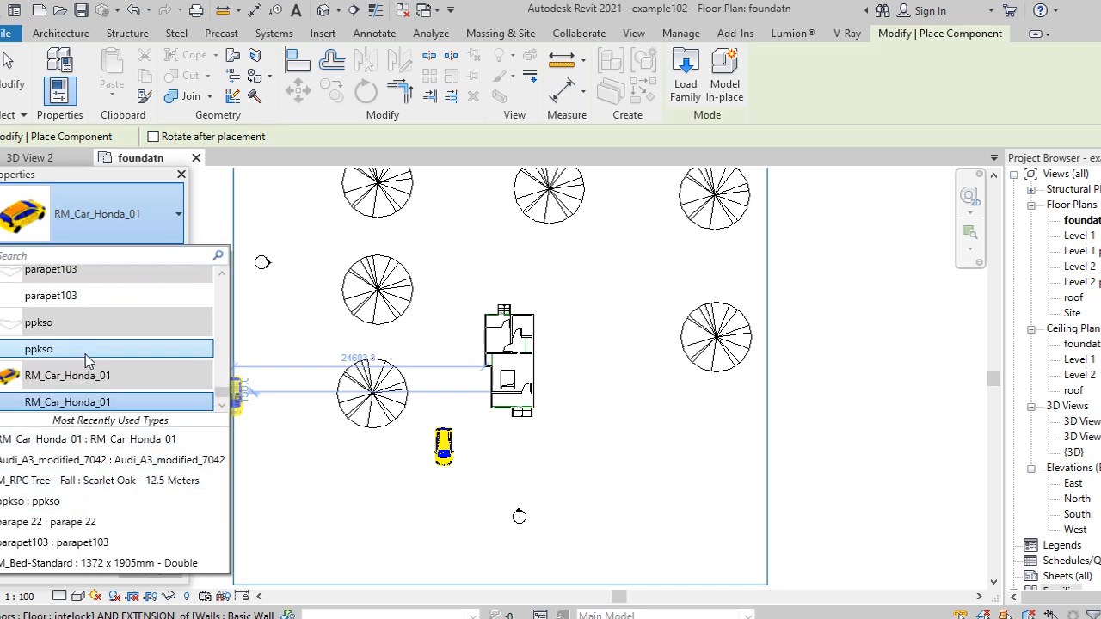
{"action": "scroll", "coordinate": [86, 356], "scroll_direction": "up", "scroll_amount": 4}
{"action": "scroll", "coordinate": [86, 355], "scroll_direction": "up", "scroll_amount": 5}
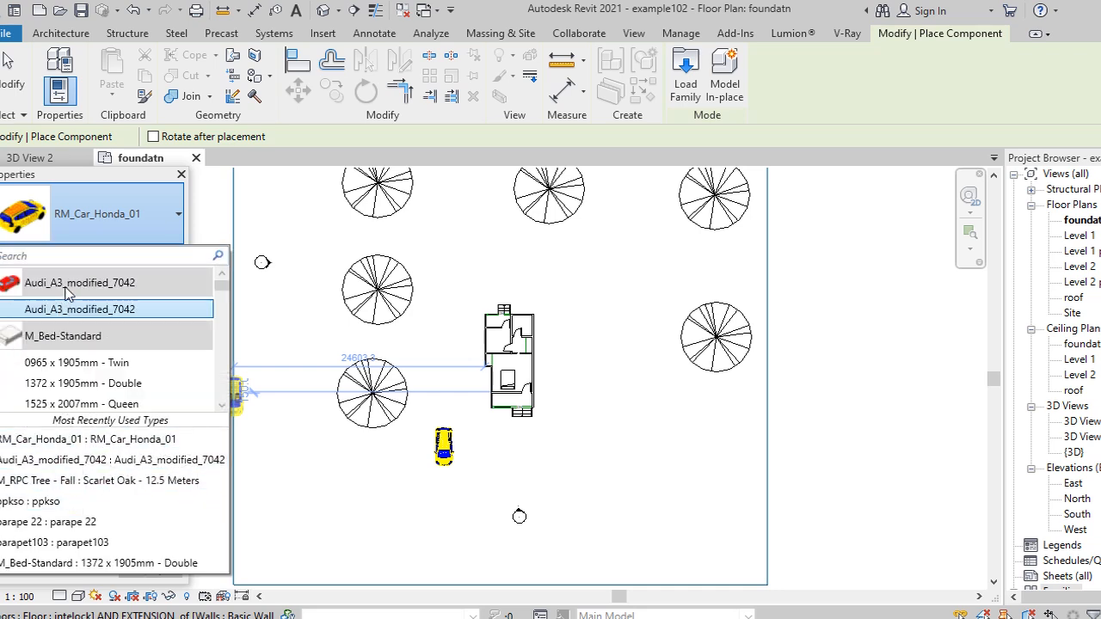
{"action": "left_click", "coordinate": [69, 311]}
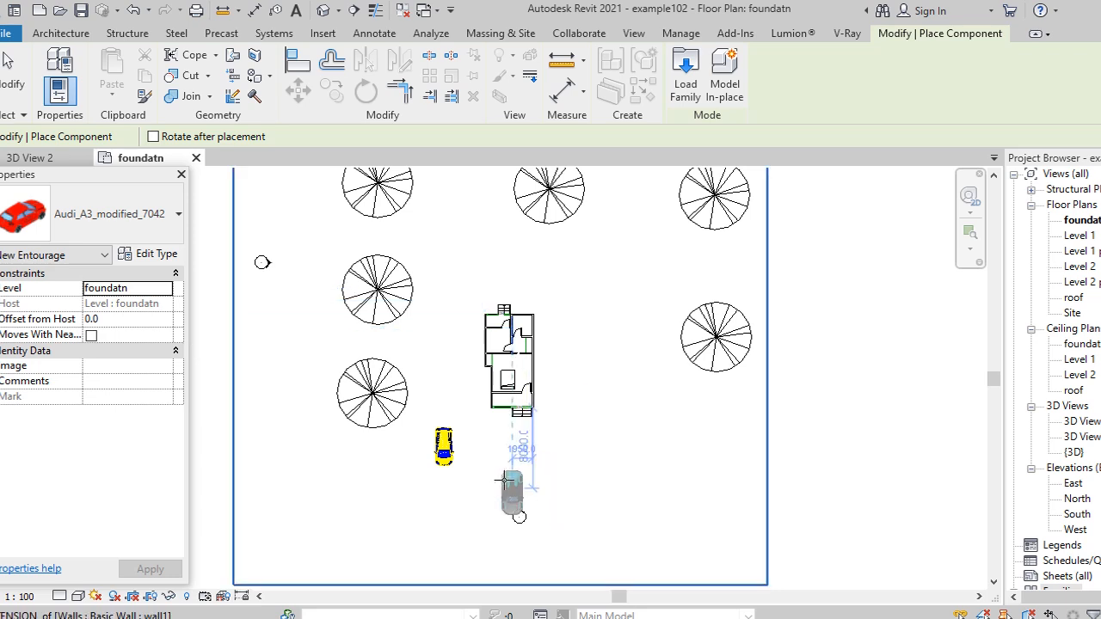
{"action": "scroll", "coordinate": [486, 454], "scroll_direction": "up", "scroll_amount": 3}
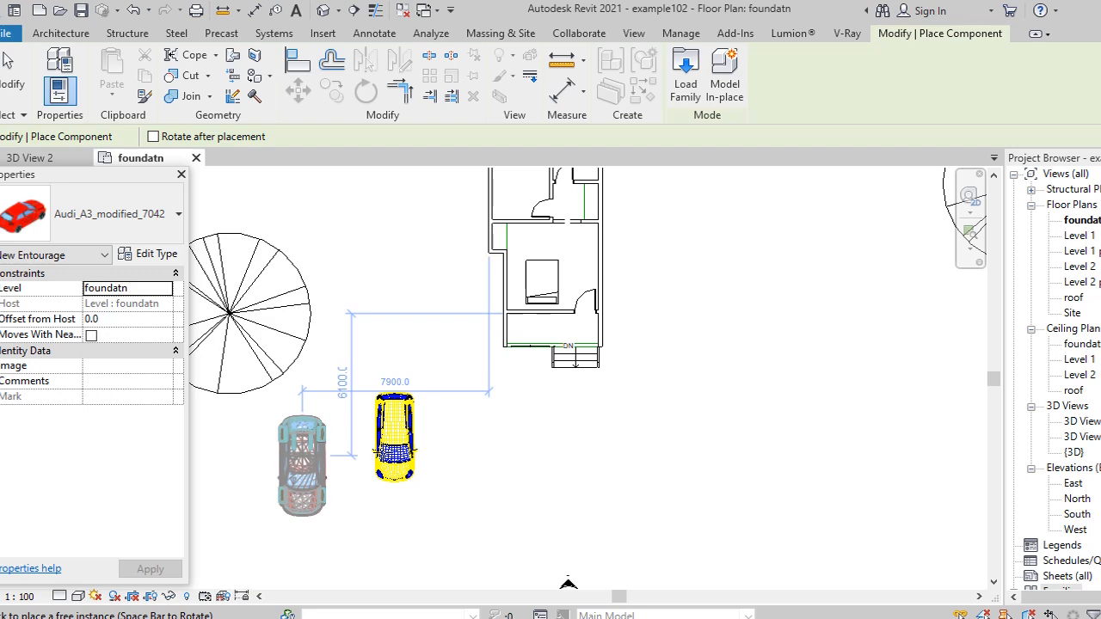
{"action": "left_click", "coordinate": [301, 457]}
{"action": "key", "text": "Escape"}
Select the three trees left of the house and nudge them a few steps farther left.
{"action": "scroll", "coordinate": [467, 438], "scroll_direction": "down", "scroll_amount": 2}
{"action": "left_click", "coordinate": [330, 384]}
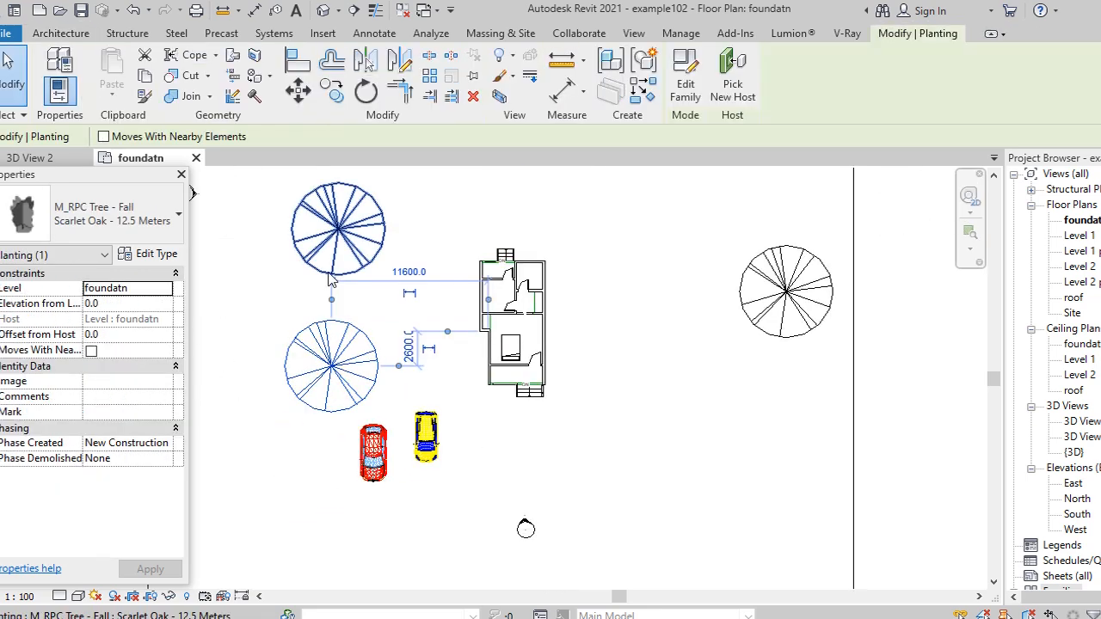
{"action": "scroll", "coordinate": [432, 406], "scroll_direction": "down", "scroll_amount": 3}
{"action": "left_click", "coordinate": [397, 341], "text": "ctrl"}
{"action": "left_click", "coordinate": [397, 291], "text": "ctrl"}
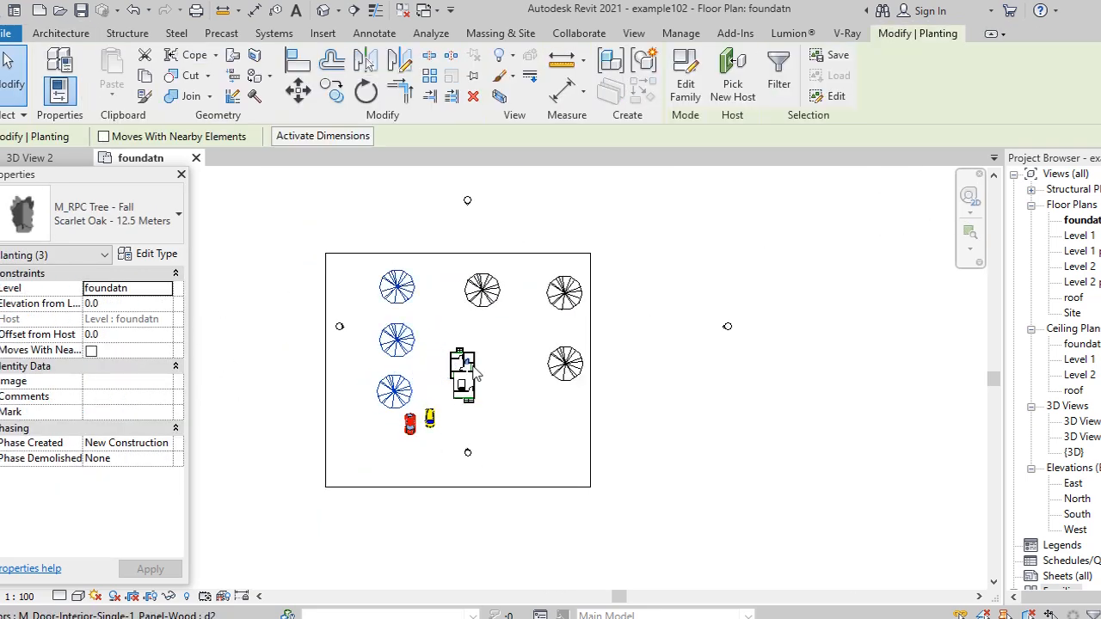
{"action": "key", "text": "Left"}
{"action": "key", "text": "Left"}
{"action": "key", "text": "Left"}
{"action": "key", "text": "Left"}
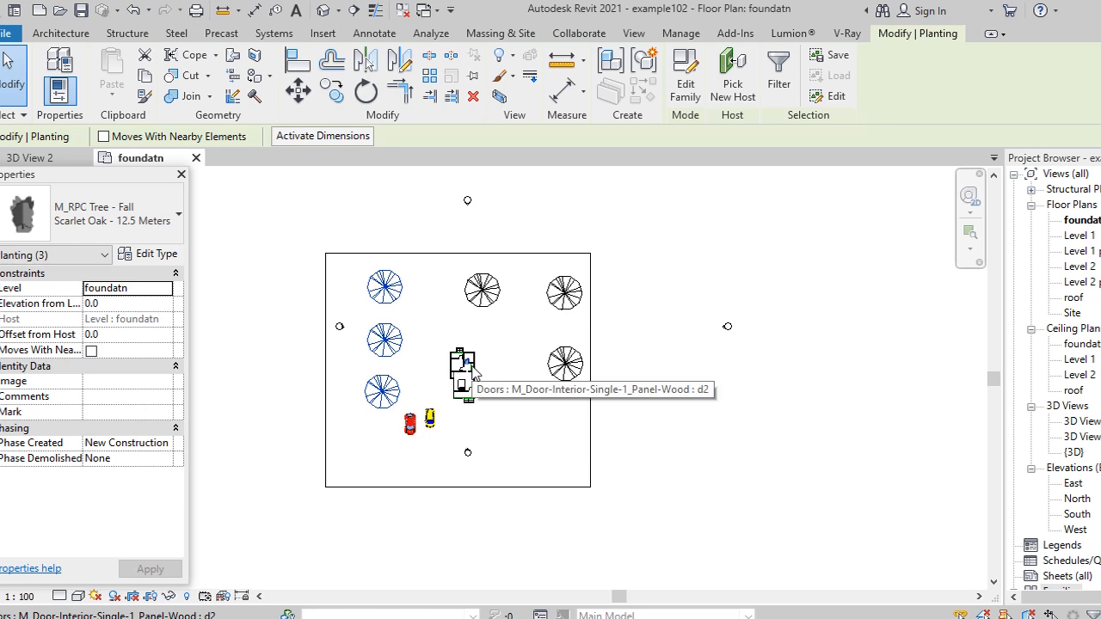
Shift the two trees on the right side of the ground slightly toward the house and open the 3D View 2 camera view.
{"action": "left_click", "coordinate": [567, 378]}
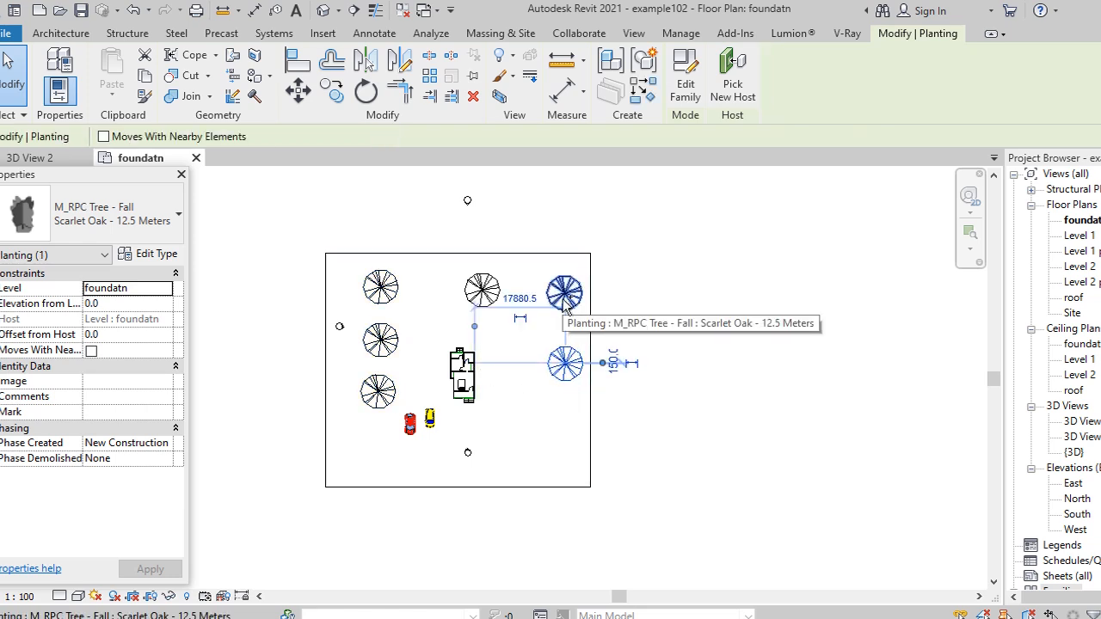
{"action": "left_click", "coordinate": [565, 305], "text": "ctrl"}
{"action": "left_click", "coordinate": [610, 332]}
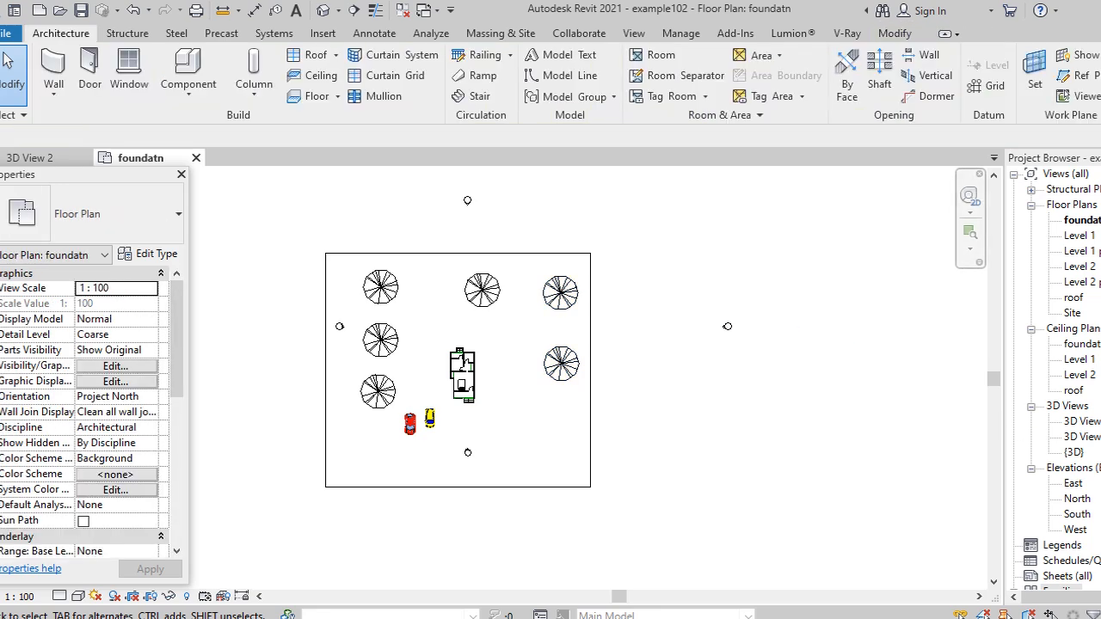
{"action": "double_click", "coordinate": [1084, 437]}
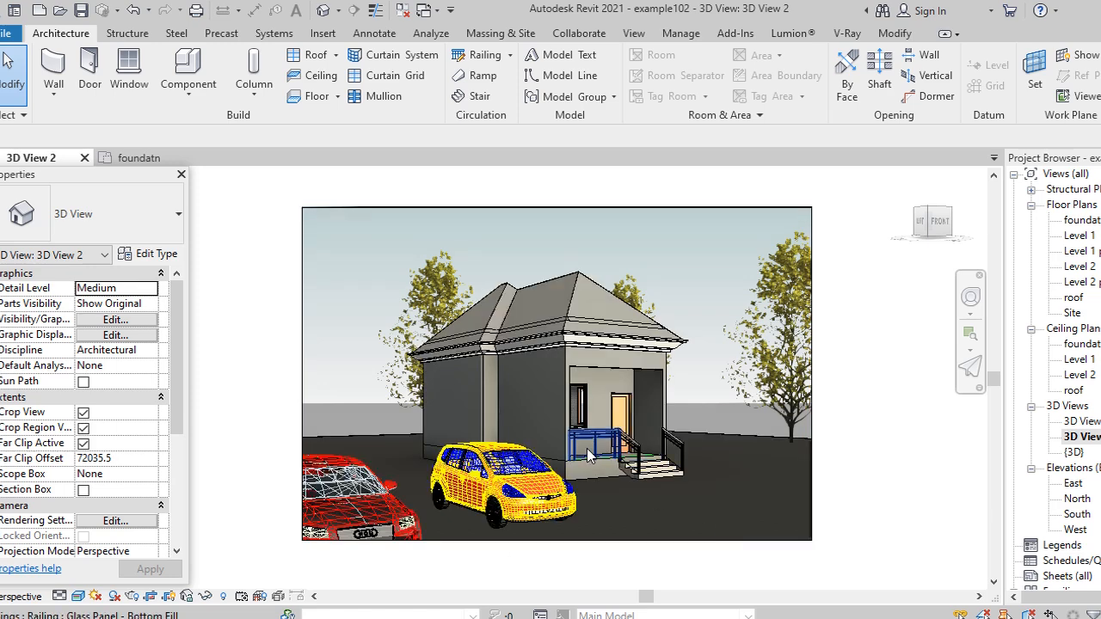
{"action": "scroll", "coordinate": [578, 460], "scroll_direction": "down", "scroll_amount": 3}
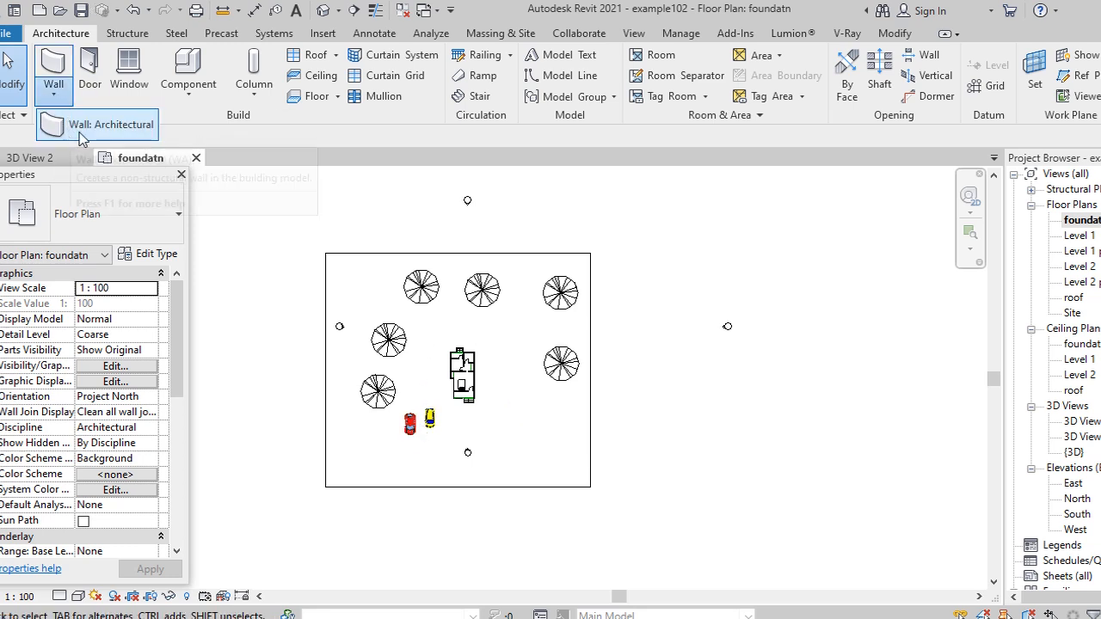
Start an architectural wall in the foundatn plan and duplicate the pw1 wall type as fence.
{"action": "key", "text": "w"}
{"action": "key", "text": "a"}
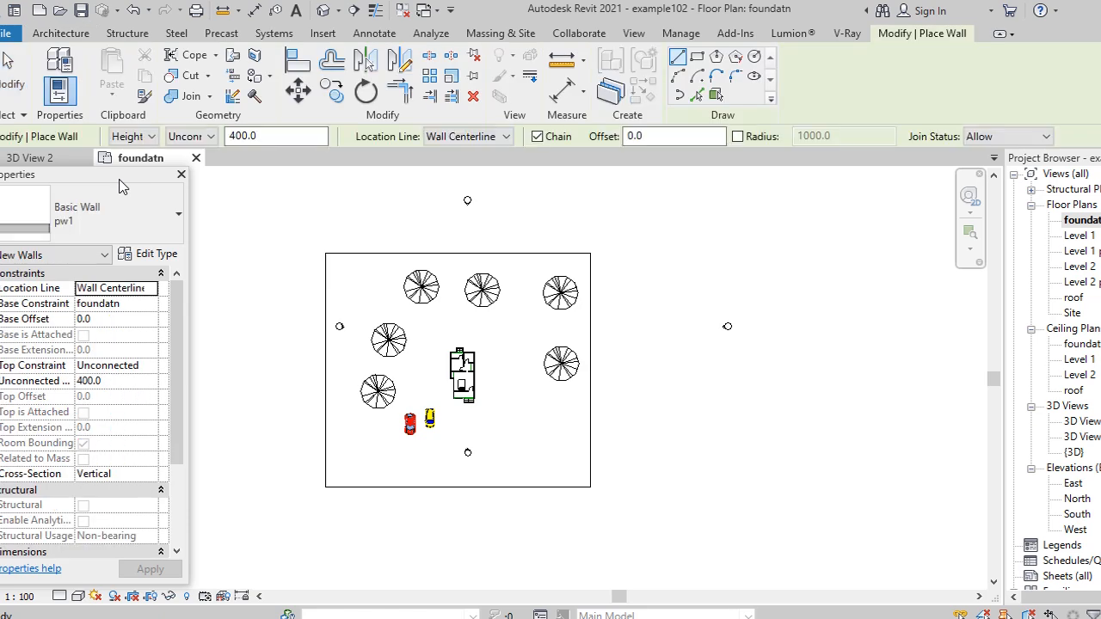
{"action": "left_click", "coordinate": [153, 257]}
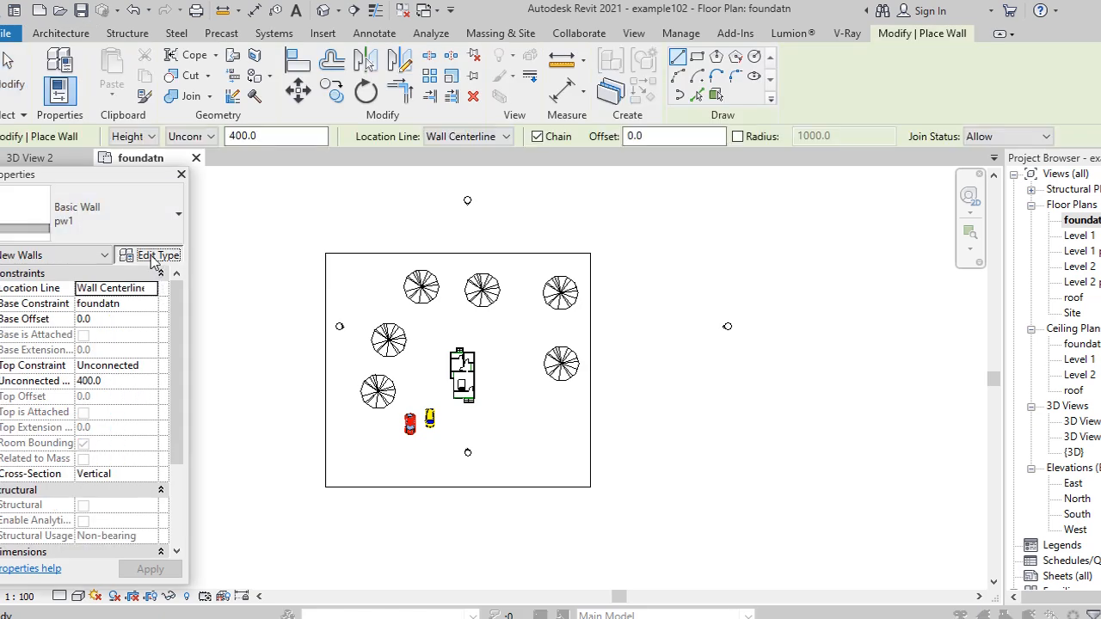
{"action": "left_click", "coordinate": [925, 122]}
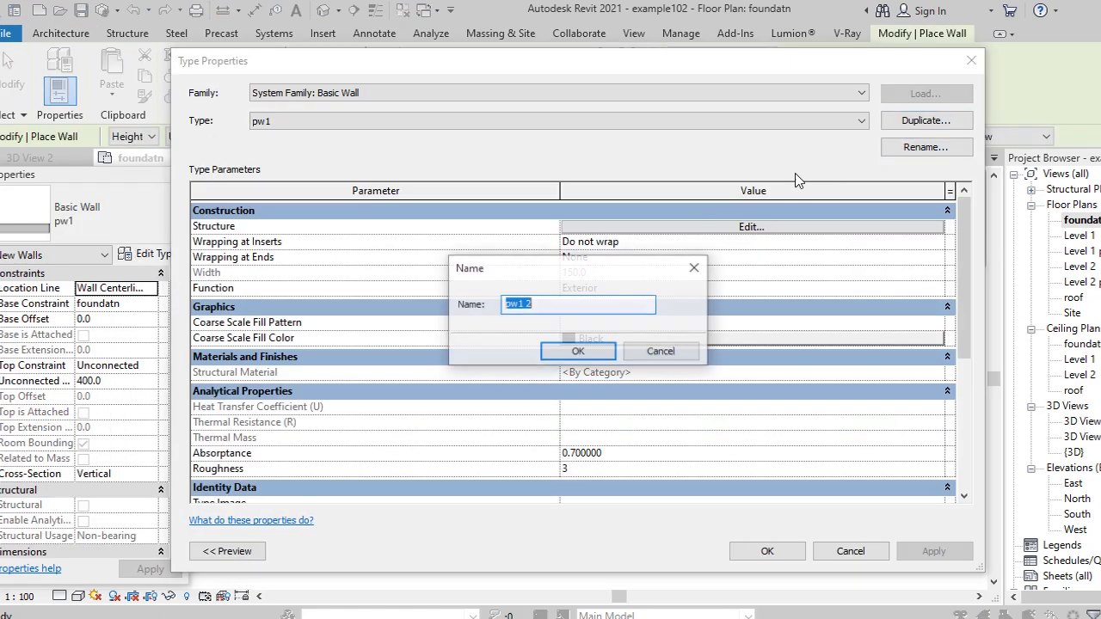
{"action": "type", "text": "f"}
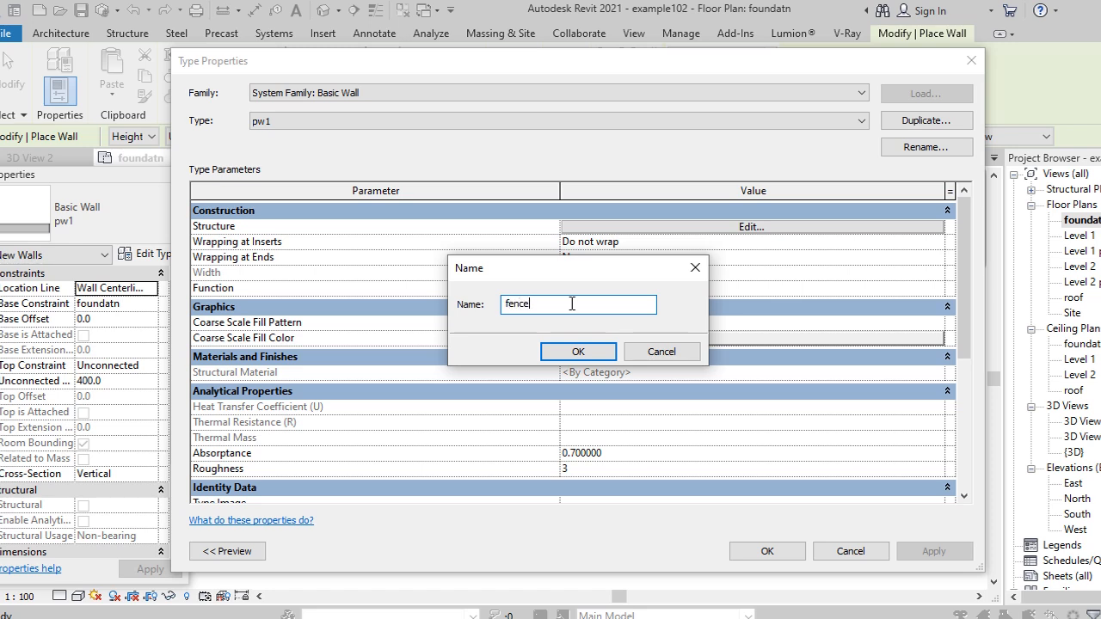
{"action": "type", "text": "ence"}
{"action": "left_click", "coordinate": [578, 351]}
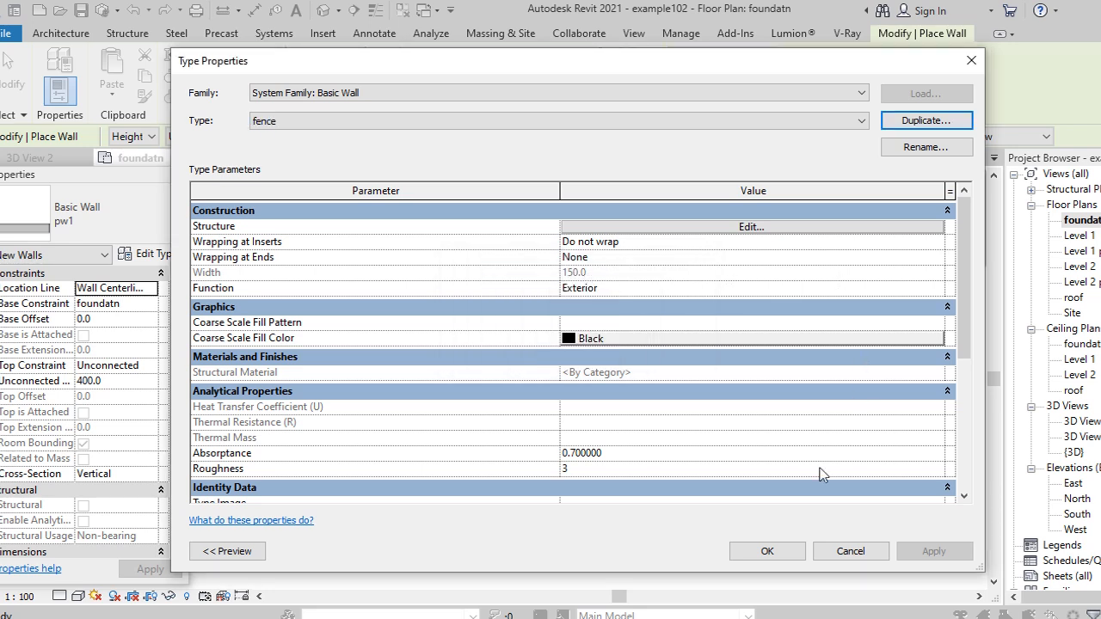
{"action": "left_click", "coordinate": [768, 552]}
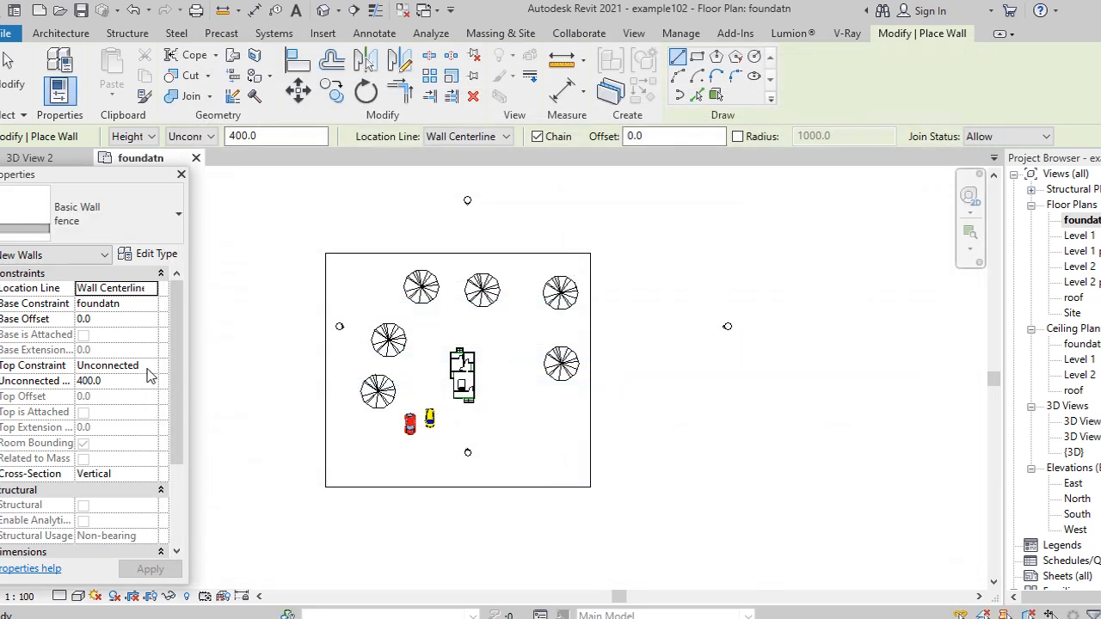
Draw three connected fence walls 1000 mm high around the house: left about 18000 mm long, across the back, and right about 22000 mm.
{"action": "left_click", "coordinate": [145, 384]}
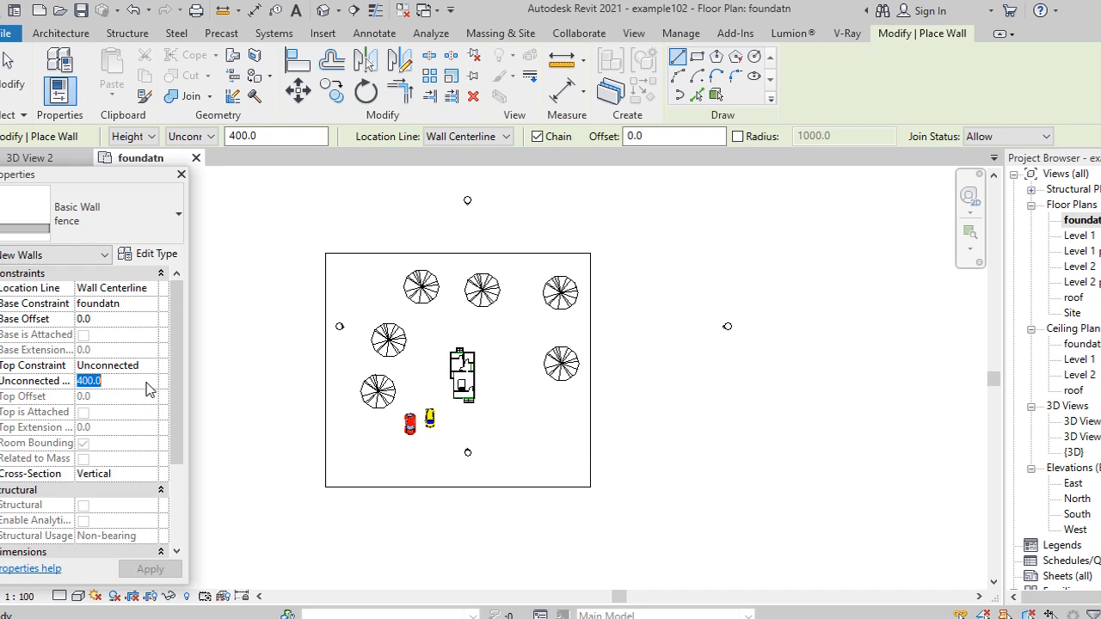
{"action": "type", "text": "1000"}
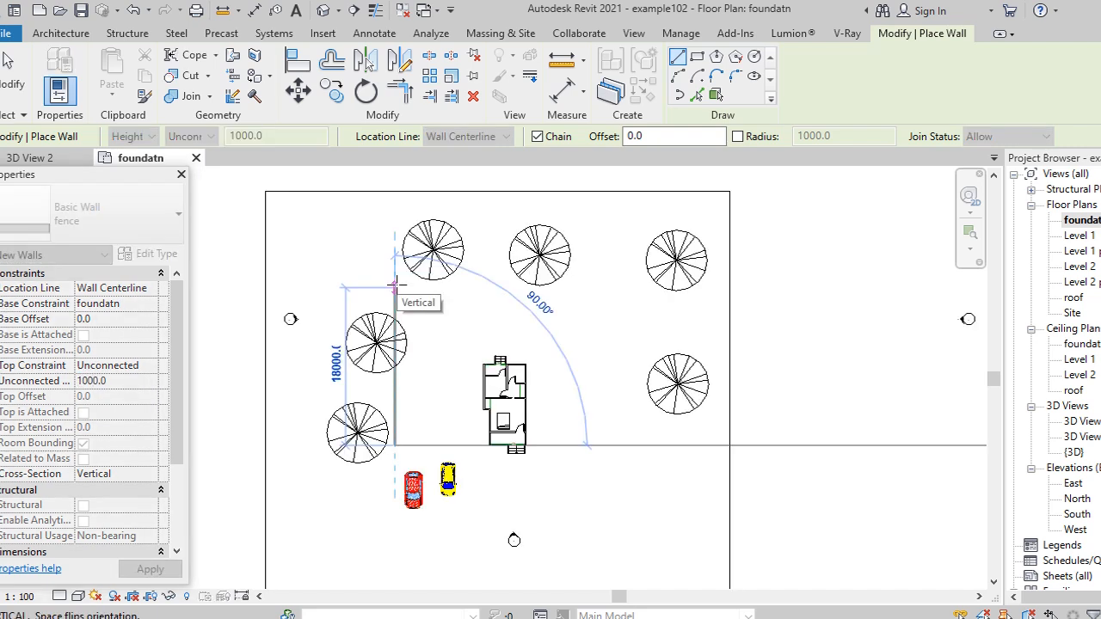
{"action": "left_click", "coordinate": [395, 289]}
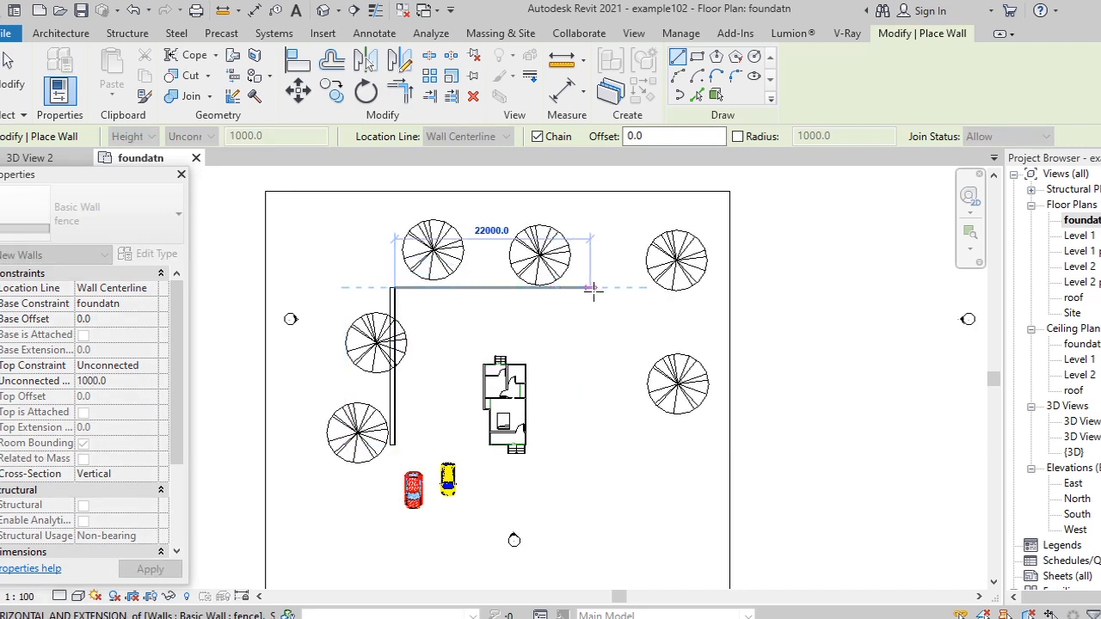
{"action": "left_click", "coordinate": [643, 288]}
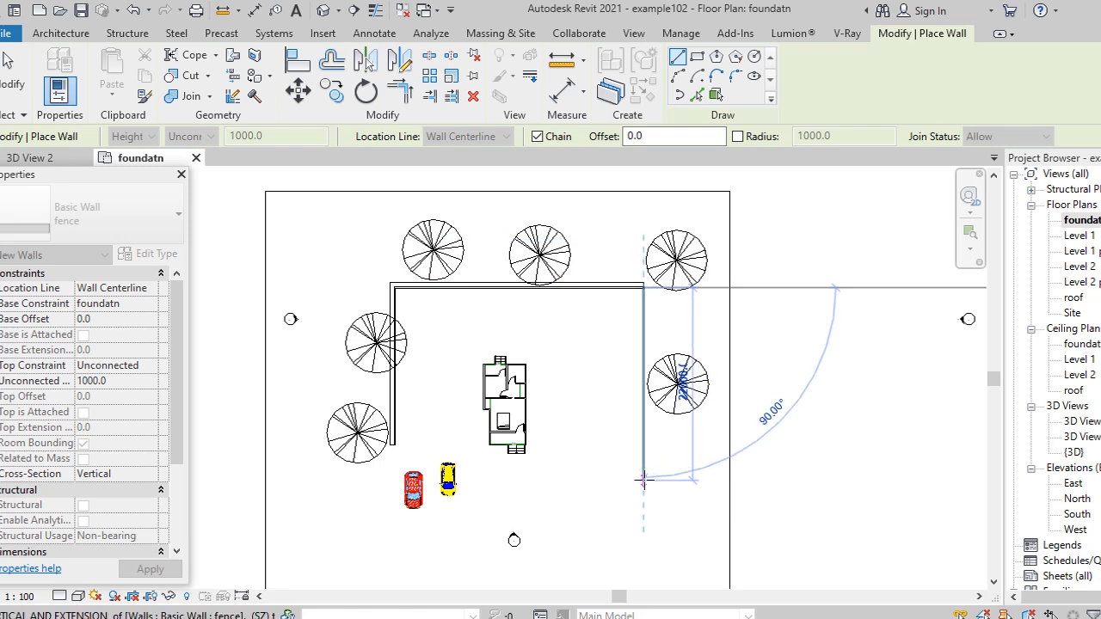
{"action": "left_click", "coordinate": [643, 480]}
{"action": "key", "text": "Escape"}
{"action": "key", "text": "Escape"}
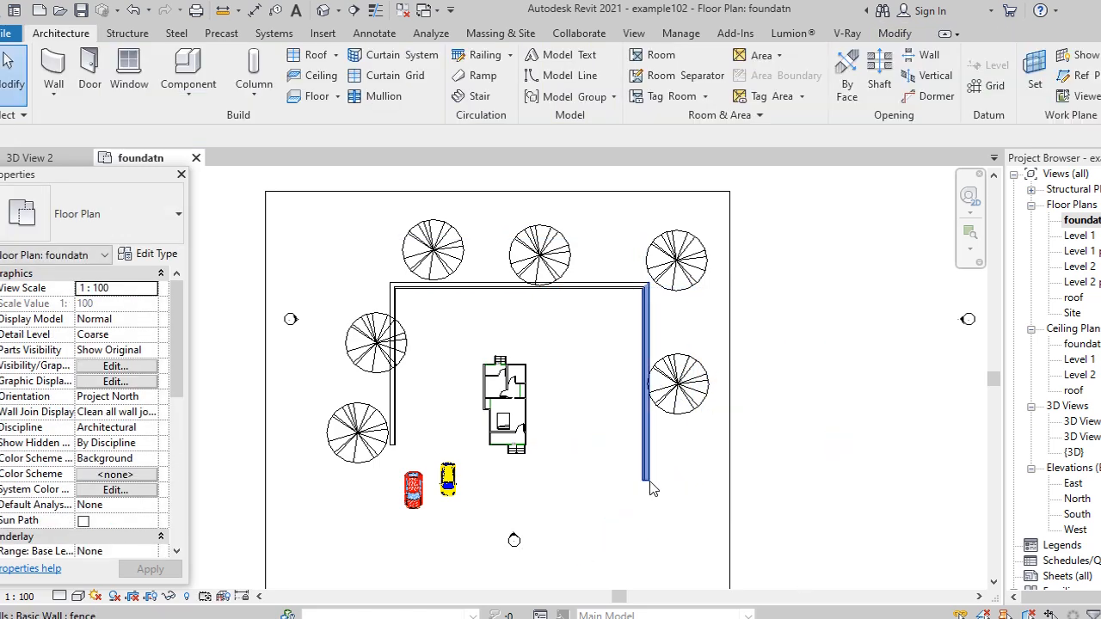
Open the default 3D view and examine the fence walls and the two cars beside the house.
{"action": "scroll", "coordinate": [629, 514], "scroll_direction": "up", "scroll_amount": 1}
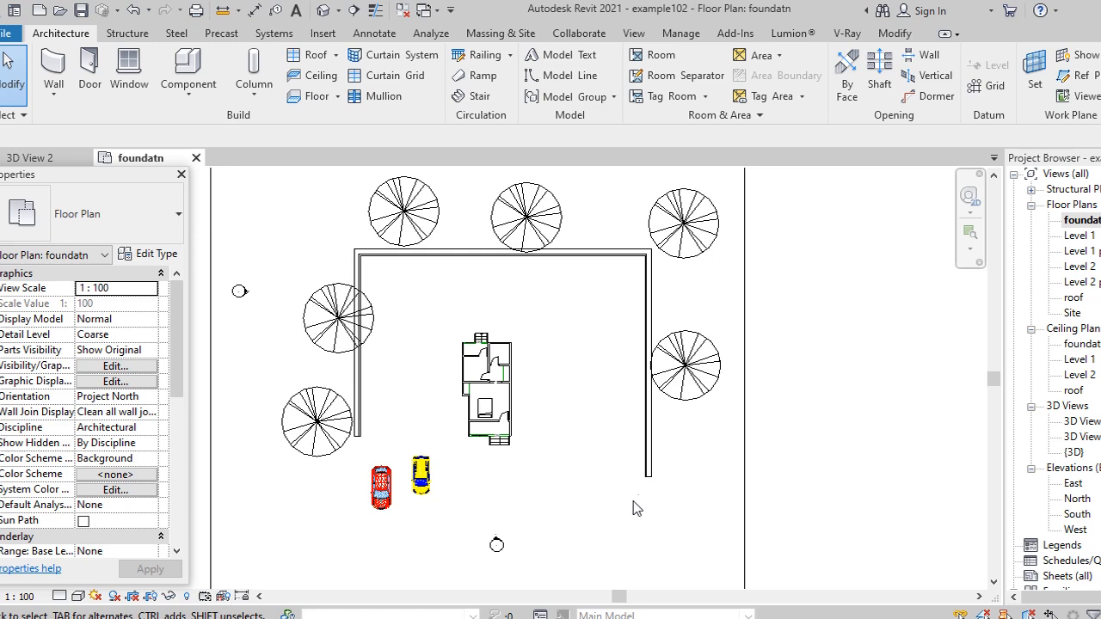
{"action": "scroll", "coordinate": [649, 475], "scroll_direction": "up", "scroll_amount": 1}
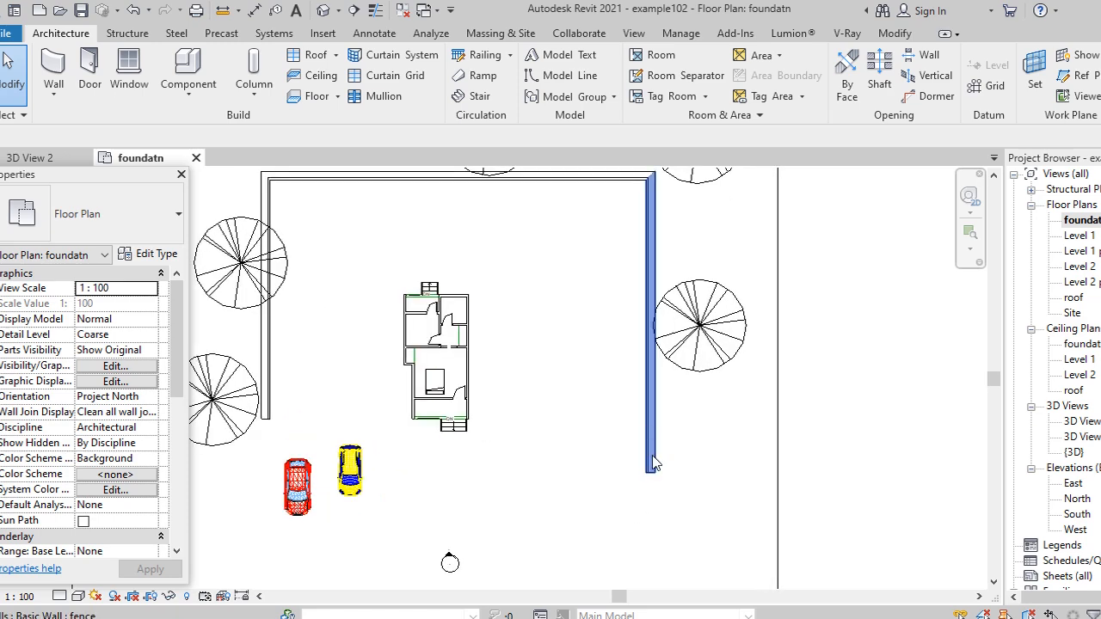
{"action": "scroll", "coordinate": [652, 464], "scroll_direction": "down", "scroll_amount": 1}
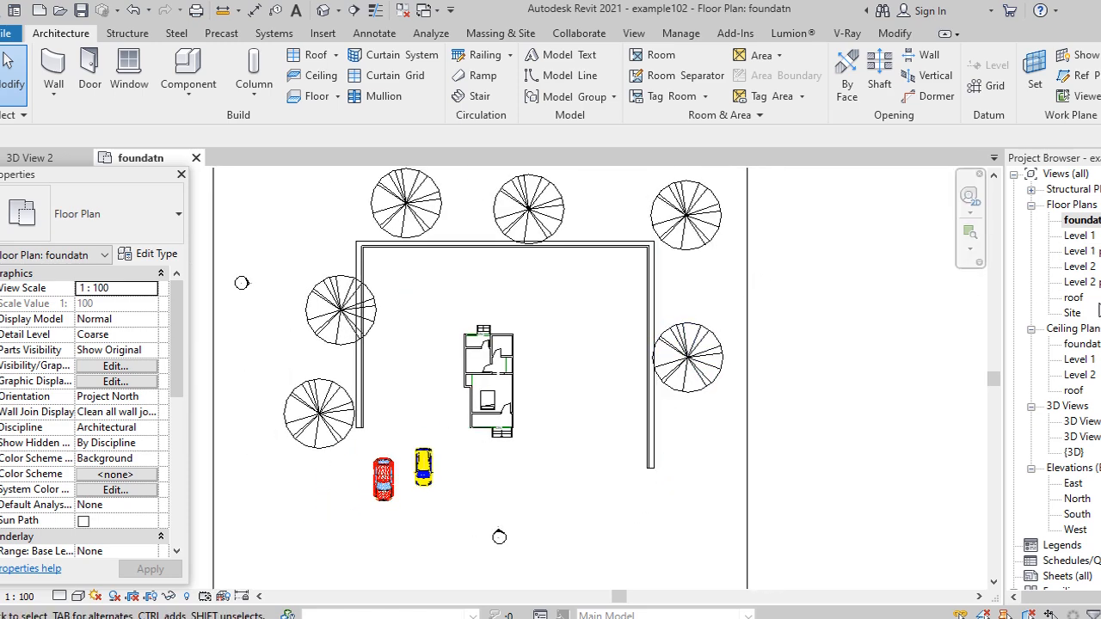
{"action": "left_click", "coordinate": [324, 10]}
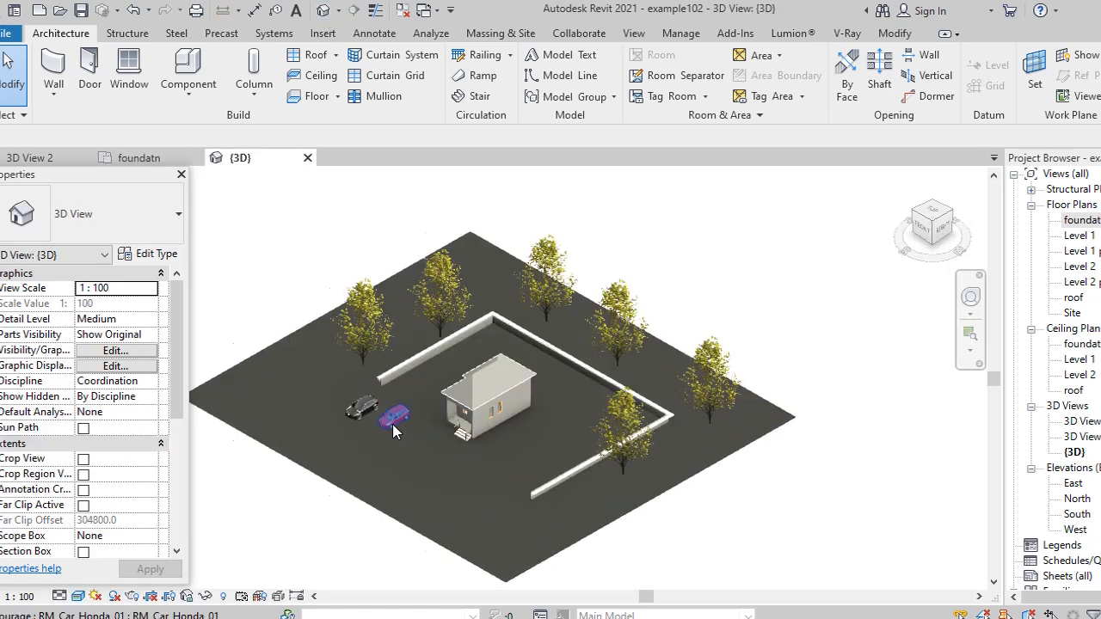
{"action": "scroll", "coordinate": [346, 400], "scroll_direction": "up", "scroll_amount": 5}
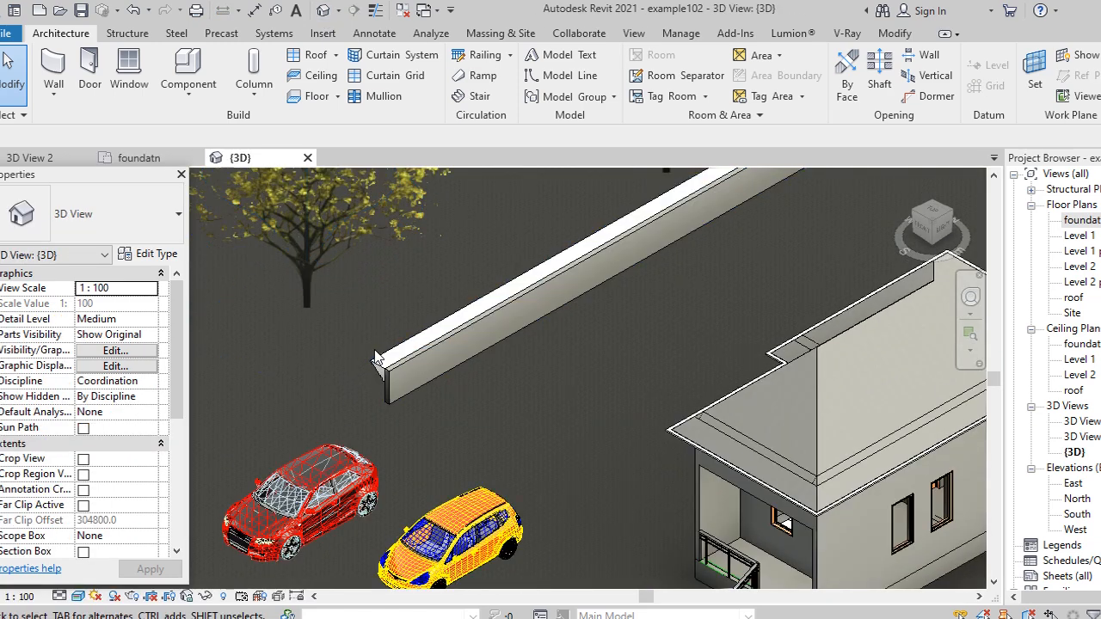
{"action": "scroll", "coordinate": [420, 322], "scroll_direction": "down", "scroll_amount": 3}
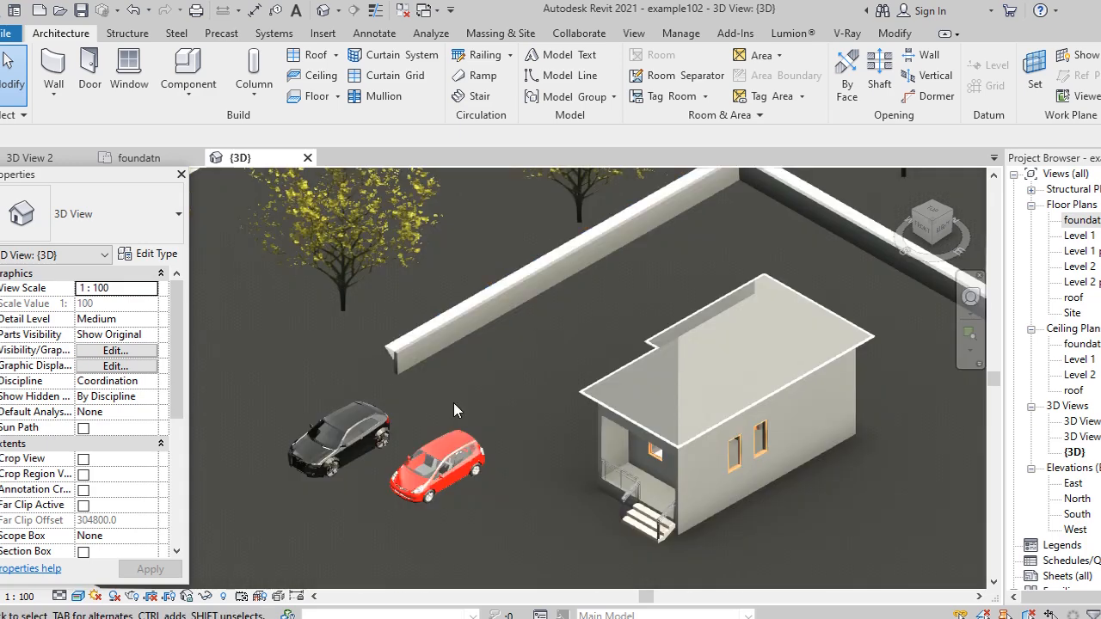
Open the structure of the fence wall type from the fence segment near the cars and preview it in section.
{"action": "scroll", "coordinate": [468, 472], "scroll_direction": "up", "scroll_amount": 2}
{"action": "middle_click_drag", "start_coordinate": [513, 471], "coordinate": [580, 311], "text": "shift"}
{"action": "scroll", "coordinate": [582, 307], "scroll_direction": "down", "scroll_amount": 4}
{"action": "scroll", "coordinate": [593, 437], "scroll_direction": "up", "scroll_amount": 6}
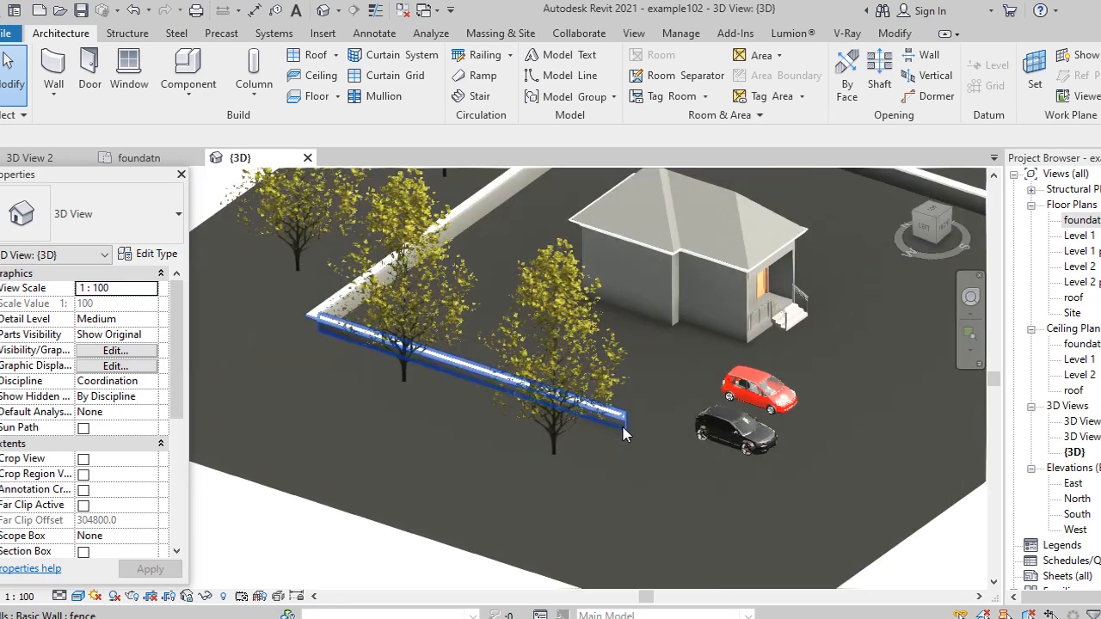
{"action": "scroll", "coordinate": [628, 430], "scroll_direction": "down", "scroll_amount": 1}
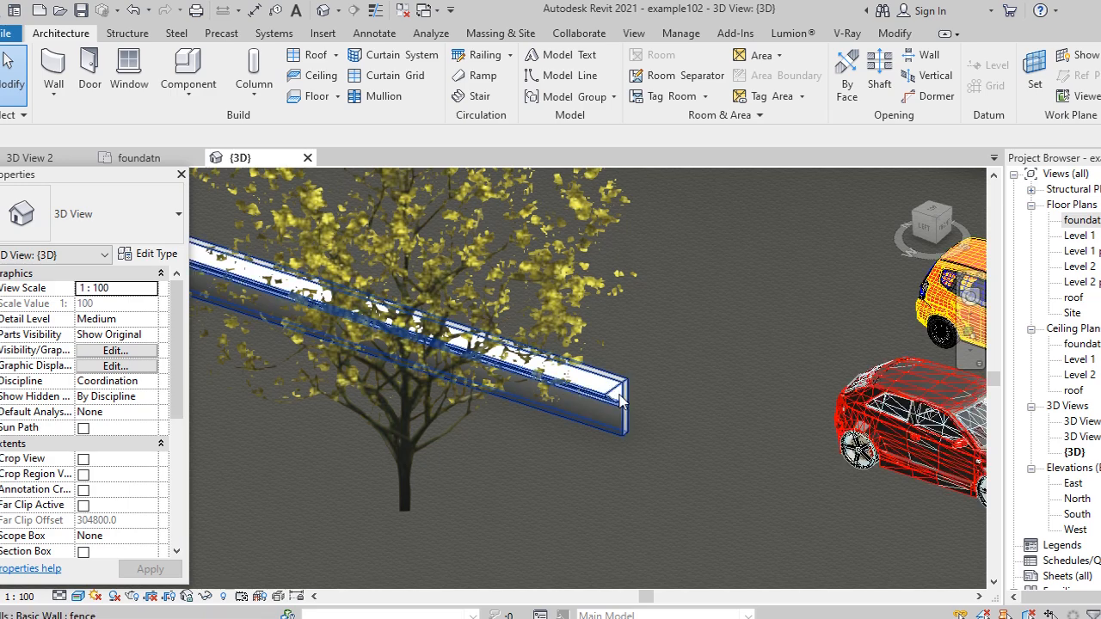
{"action": "scroll", "coordinate": [654, 437], "scroll_direction": "up", "scroll_amount": 3}
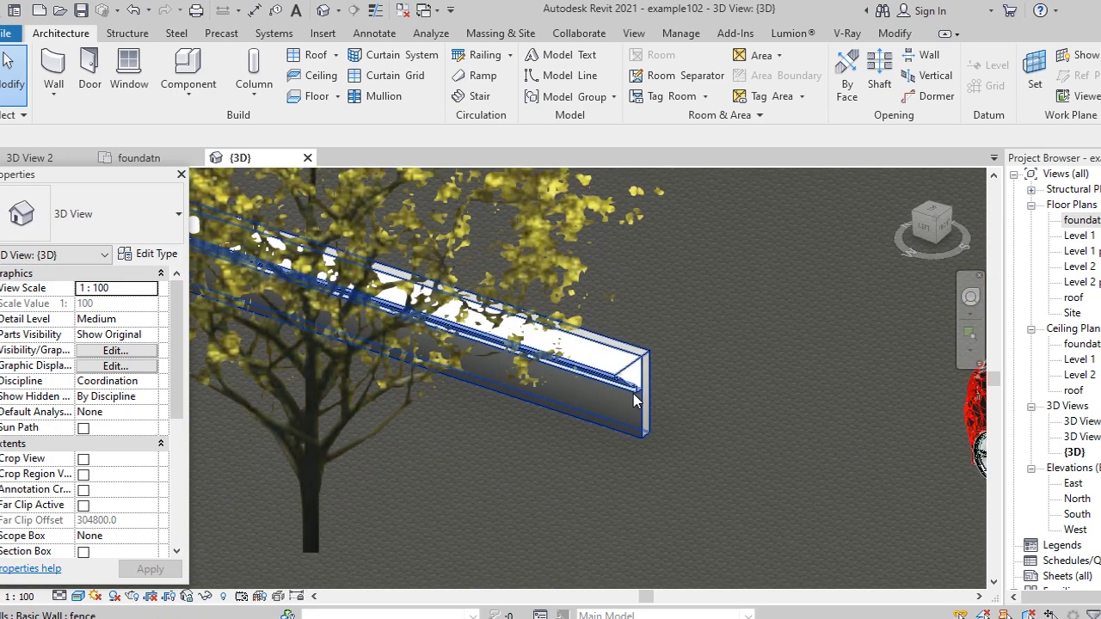
{"action": "scroll", "coordinate": [637, 436], "scroll_direction": "down", "scroll_amount": 3}
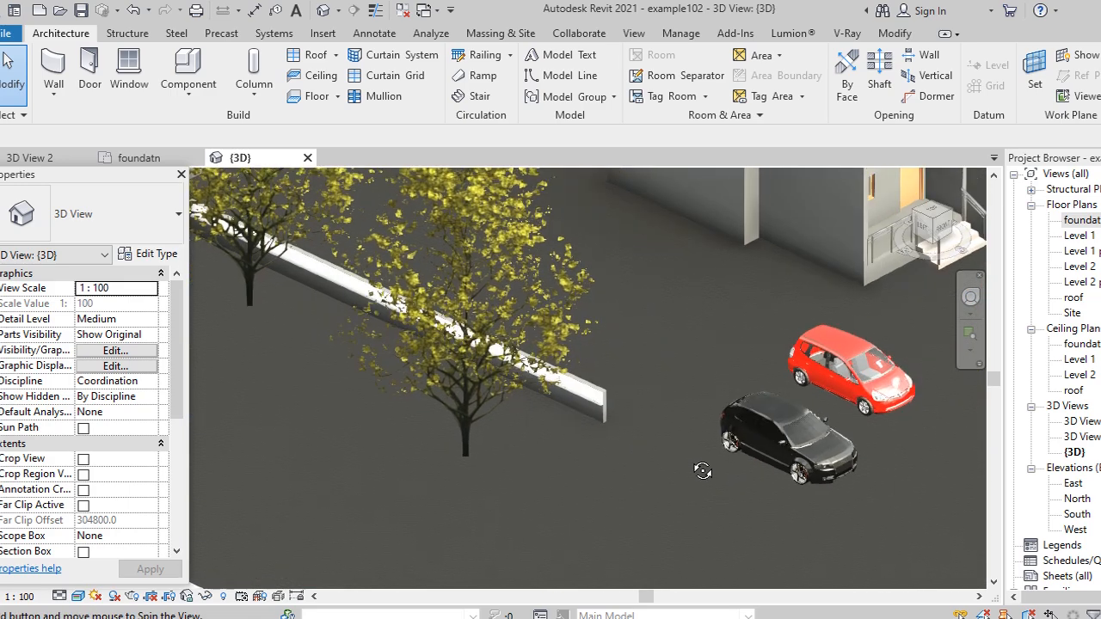
{"action": "scroll", "coordinate": [510, 397], "scroll_direction": "up", "scroll_amount": 2}
{"action": "scroll", "coordinate": [510, 397], "scroll_direction": "up", "scroll_amount": 3}
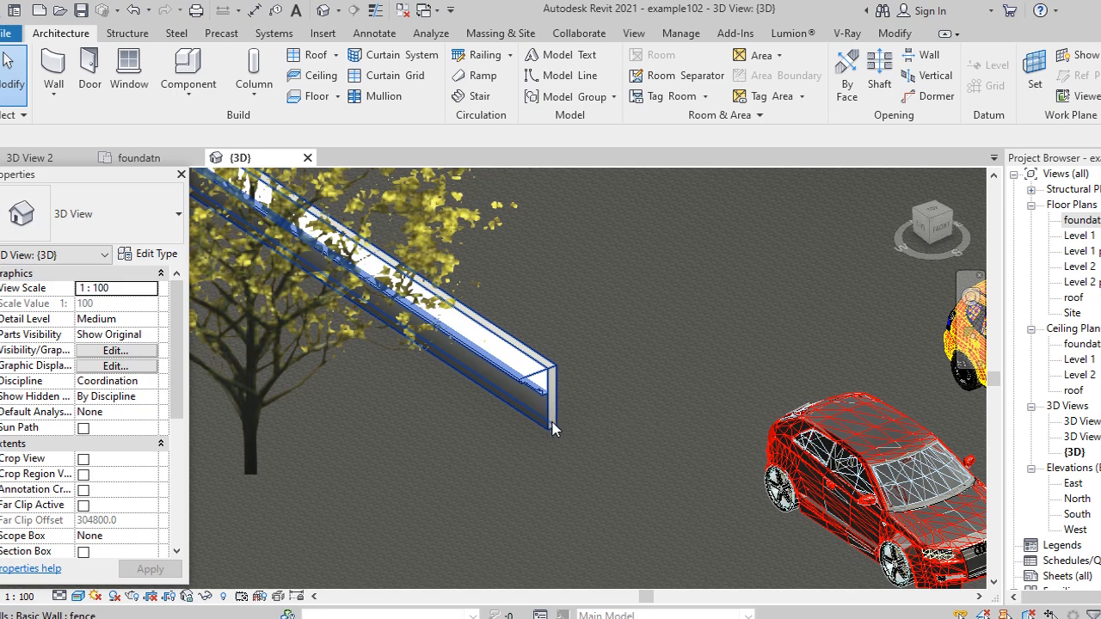
{"action": "left_click", "coordinate": [555, 427]}
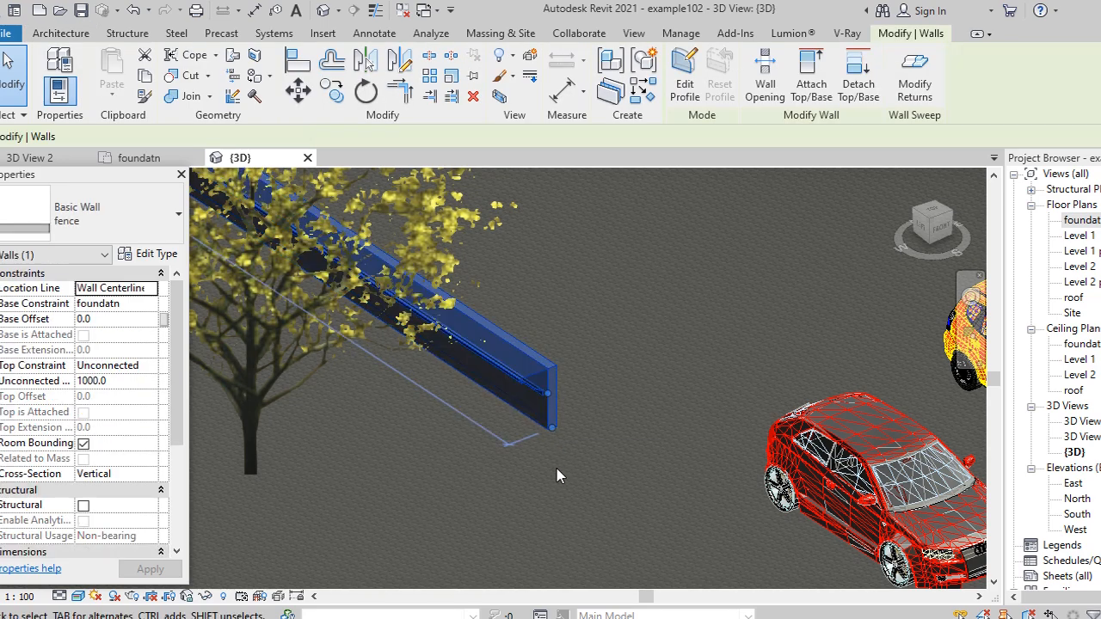
{"action": "left_click", "coordinate": [145, 254]}
{"action": "left_click", "coordinate": [751, 227]}
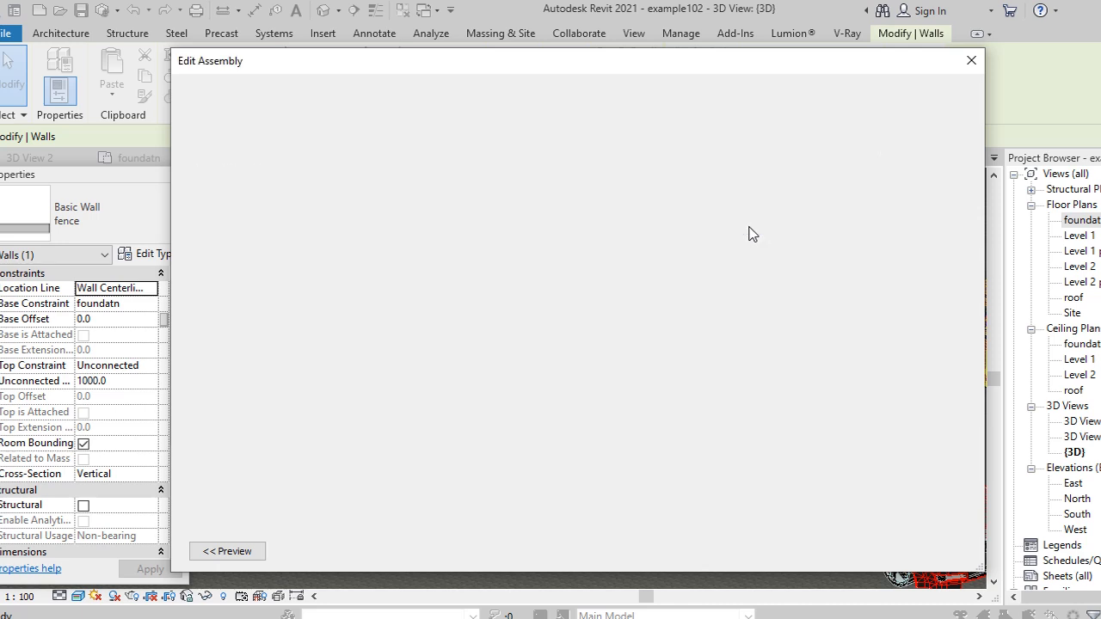
{"action": "left_click", "coordinate": [217, 553]}
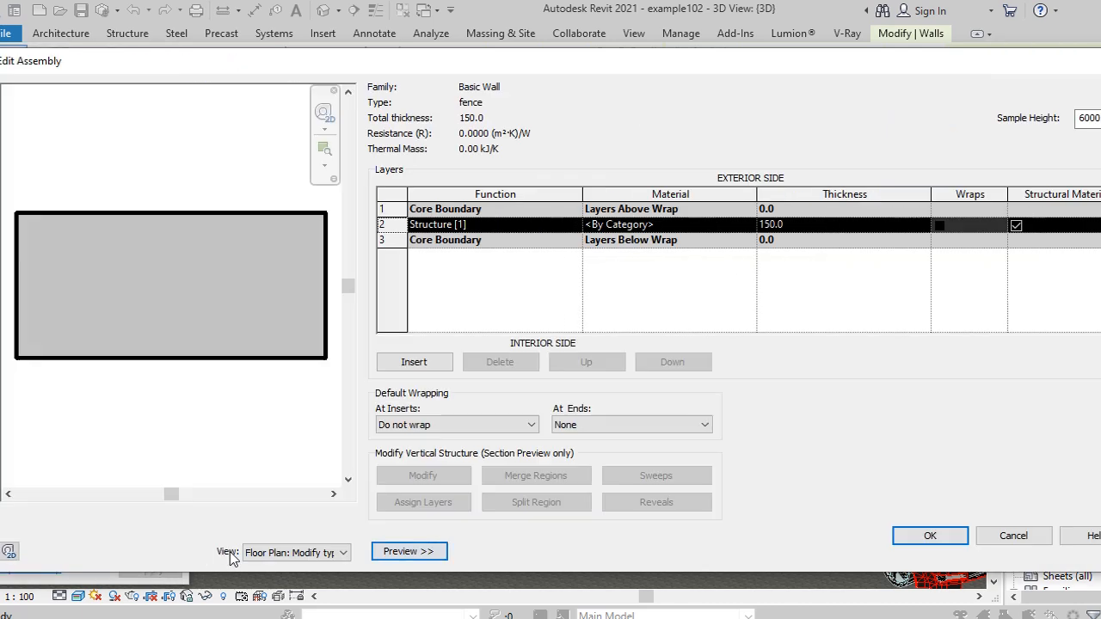
{"action": "left_click", "coordinate": [334, 553]}
{"action": "left_click", "coordinate": [312, 580]}
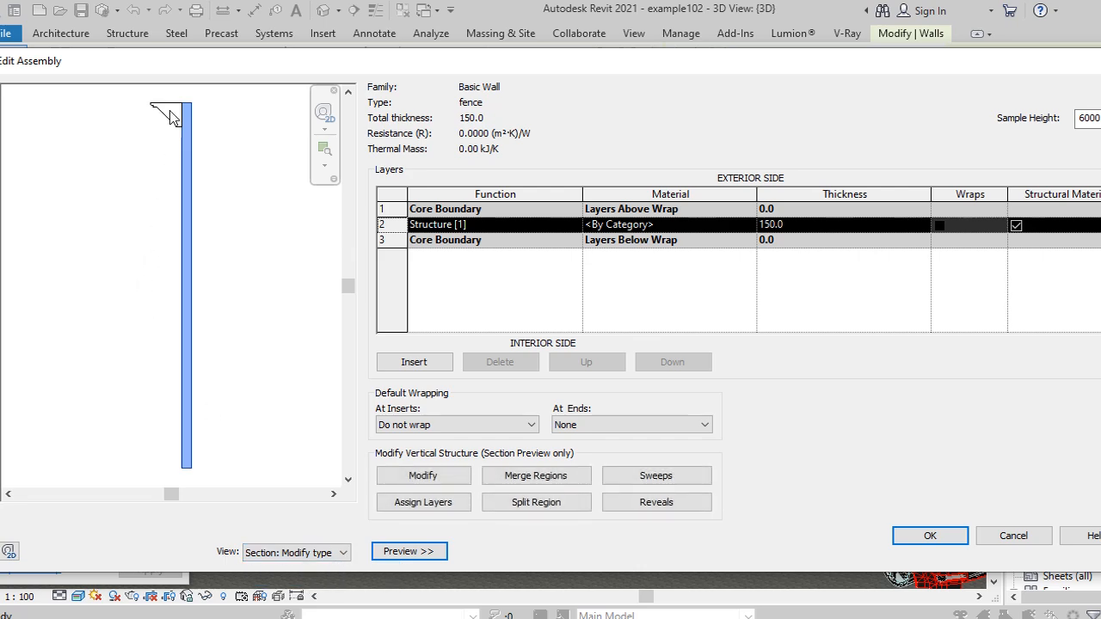
Delete the ssdf wall sweep from the fence wall type and apply the change to the model.
{"action": "left_click", "coordinate": [680, 478]}
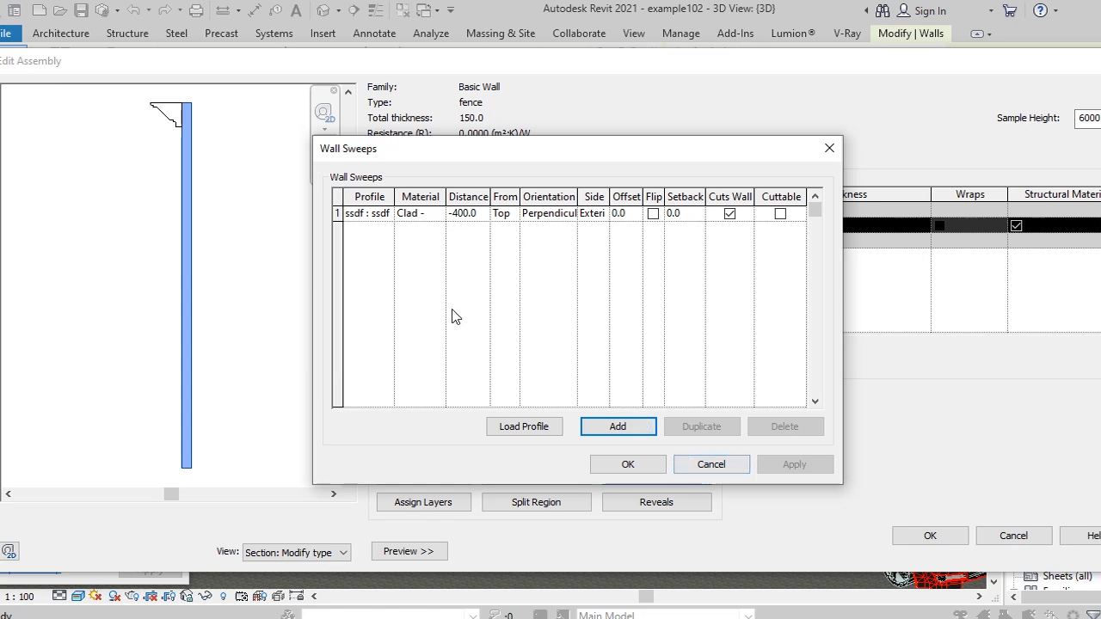
{"action": "left_click", "coordinate": [382, 219]}
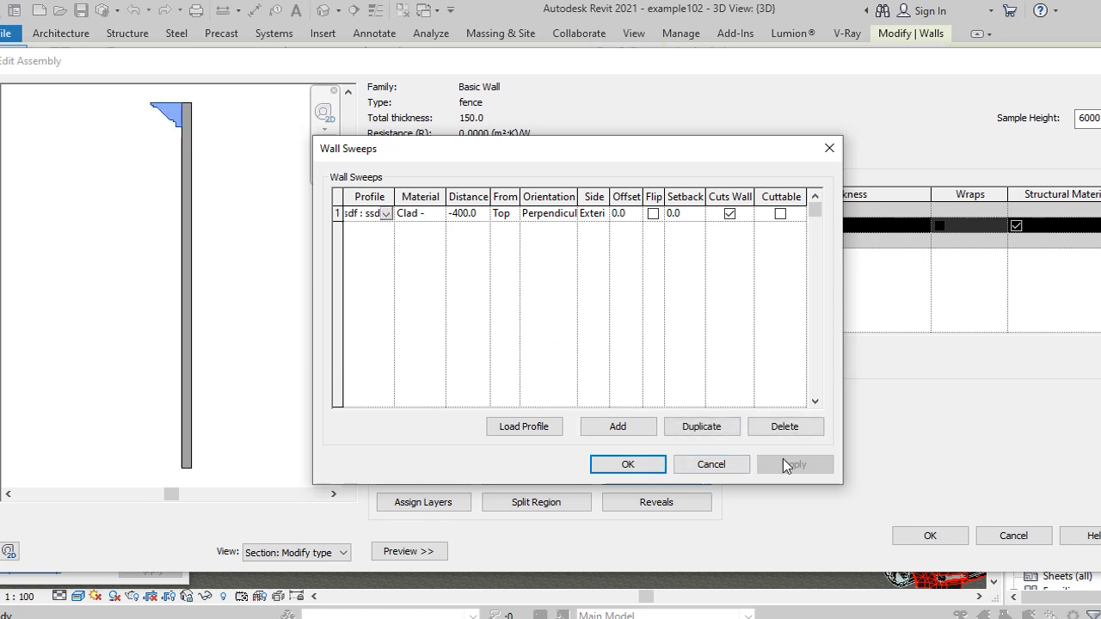
{"action": "left_click", "coordinate": [790, 428]}
{"action": "left_click", "coordinate": [793, 466]}
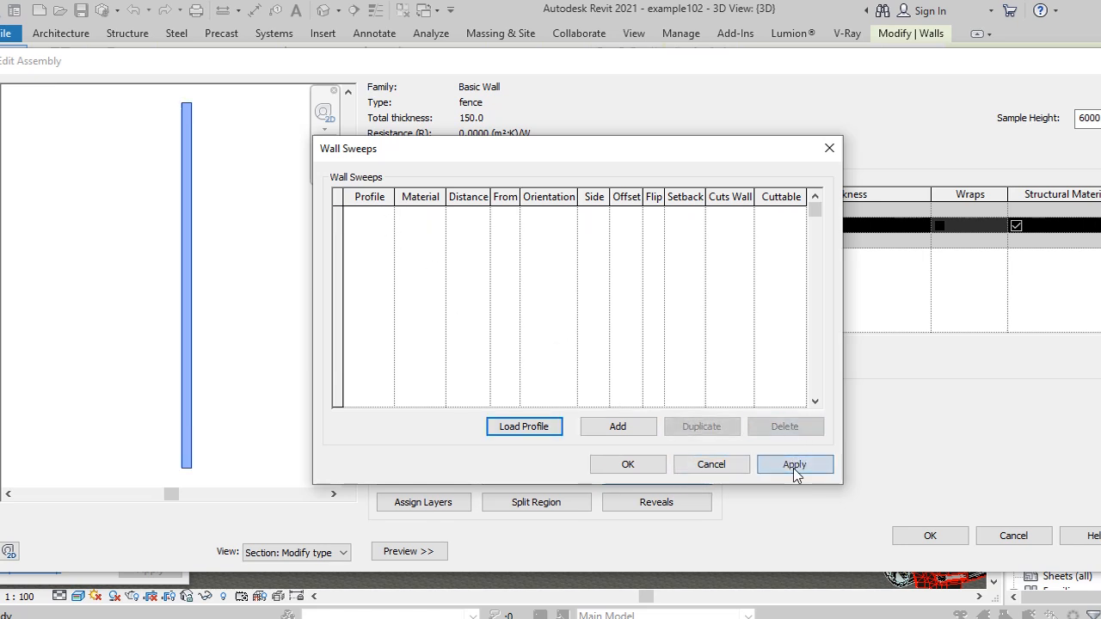
{"action": "left_click", "coordinate": [628, 464]}
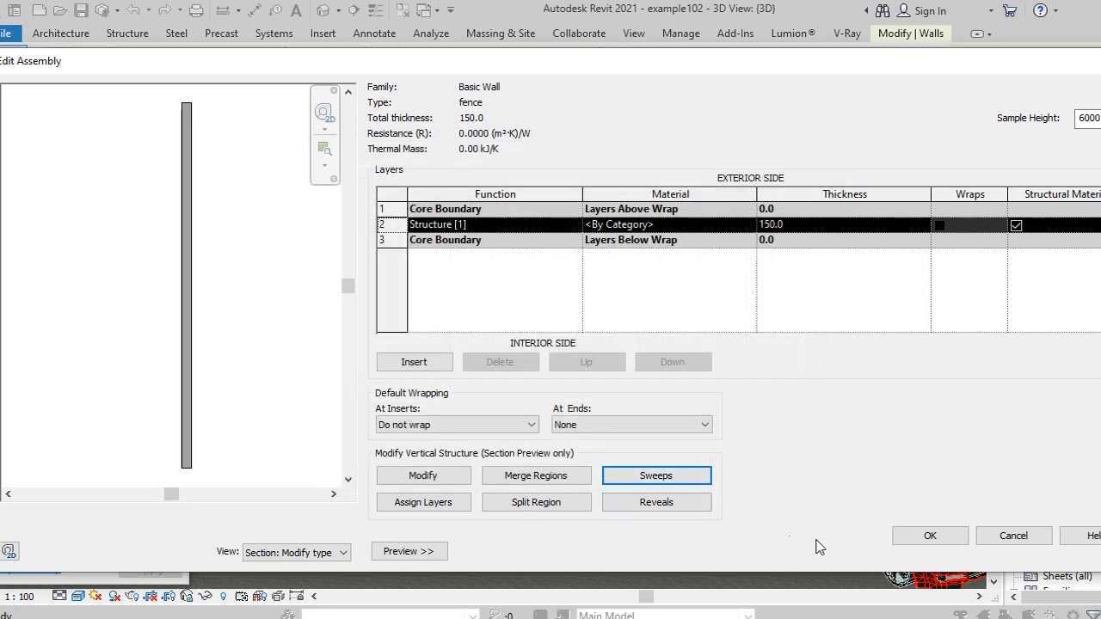
{"action": "left_click", "coordinate": [941, 542]}
{"action": "left_click", "coordinate": [942, 552]}
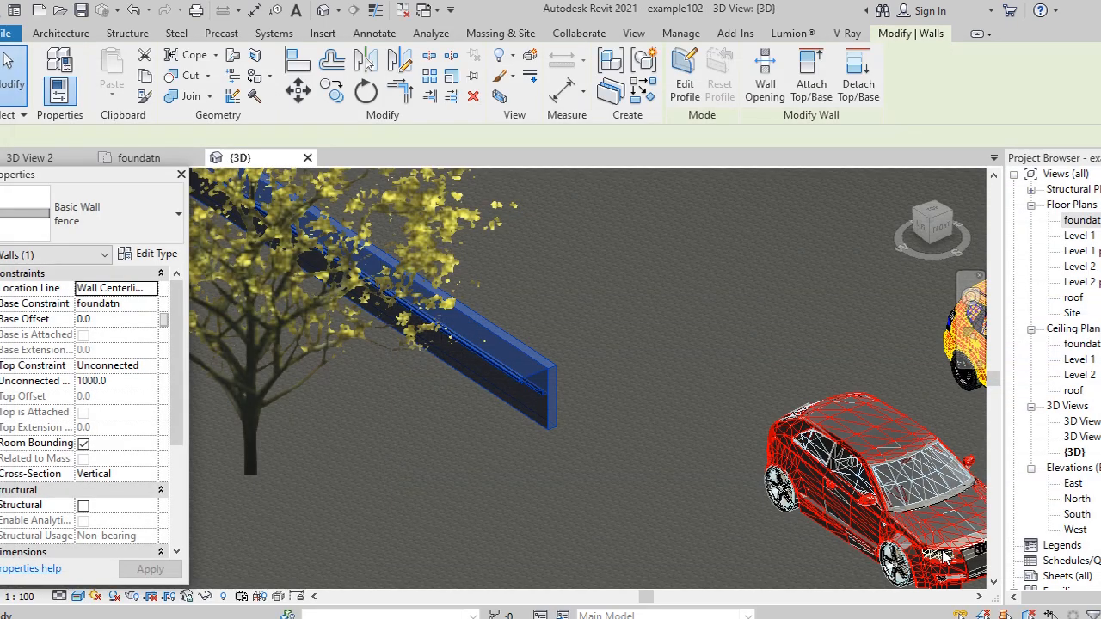
{"action": "key", "text": "Escape"}
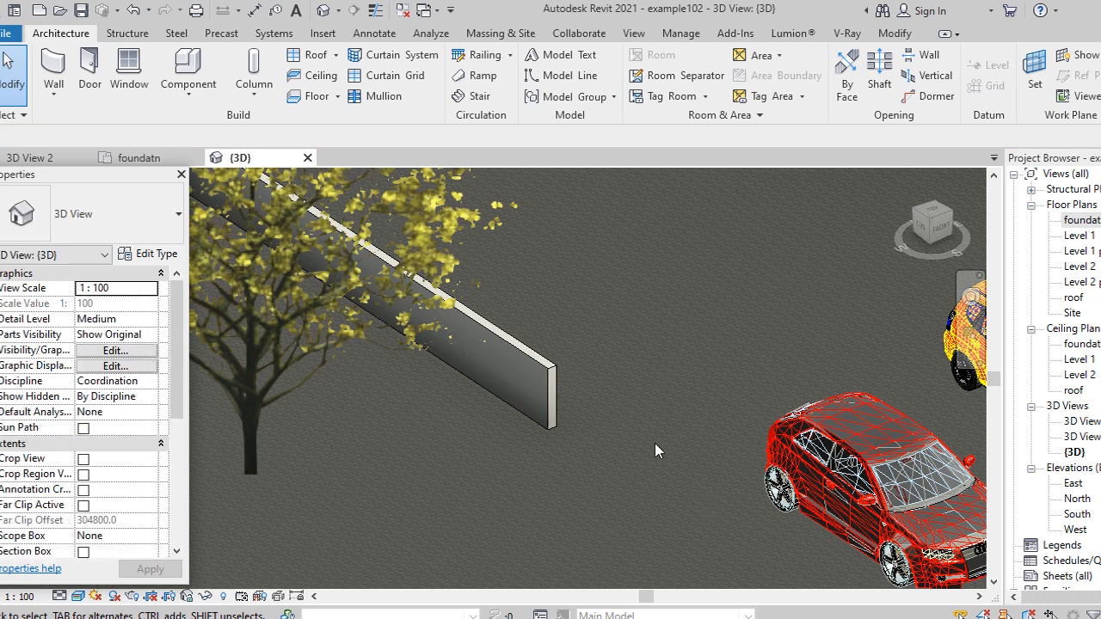
Examine the fence around the house in the default 3D view and the scene in the 3D View 2 camera view.
{"action": "scroll", "coordinate": [652, 439], "scroll_direction": "down", "scroll_amount": 5}
{"action": "scroll", "coordinate": [694, 441], "scroll_direction": "down", "scroll_amount": 3}
{"action": "scroll", "coordinate": [613, 428], "scroll_direction": "up", "scroll_amount": 2}
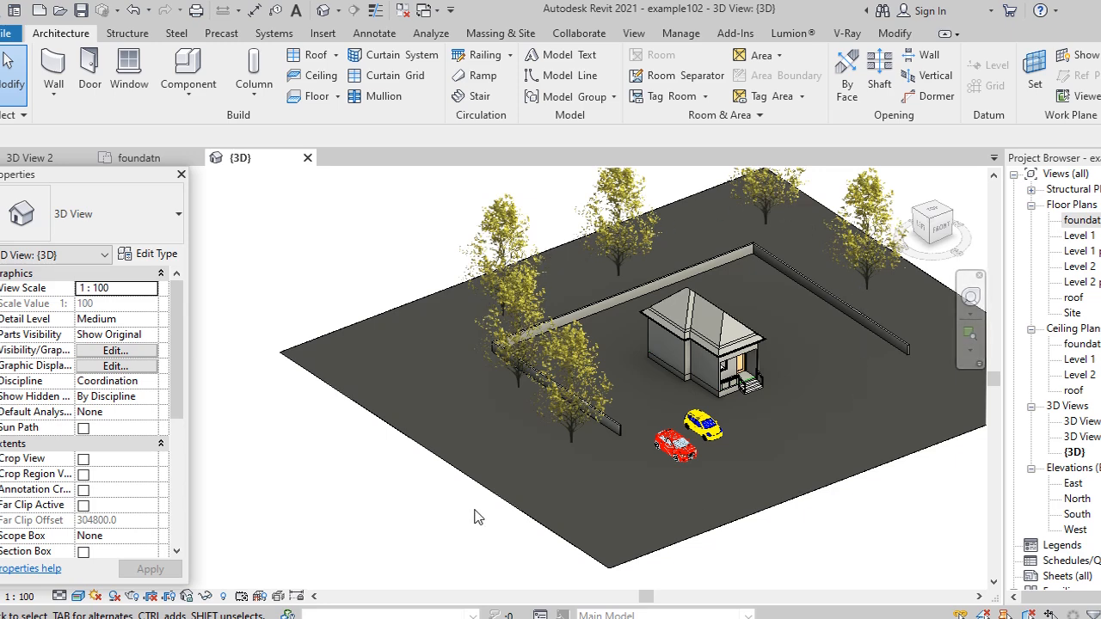
{"action": "scroll", "coordinate": [775, 421], "scroll_direction": "up", "scroll_amount": 3}
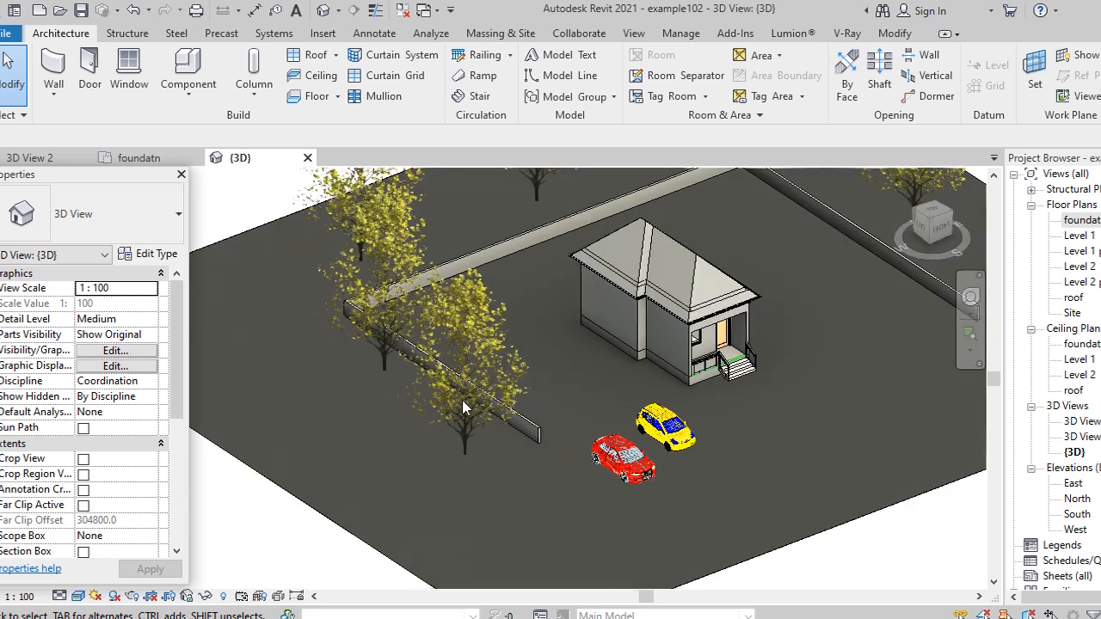
{"action": "scroll", "coordinate": [461, 401], "scroll_direction": "down", "scroll_amount": 2}
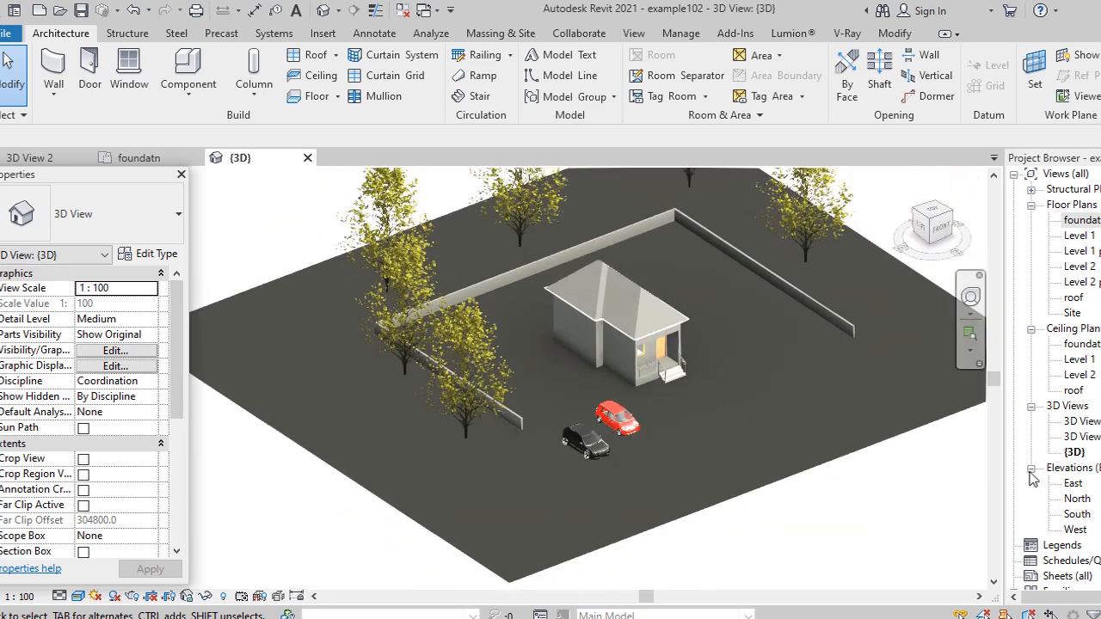
{"action": "double_click", "coordinate": [1090, 438]}
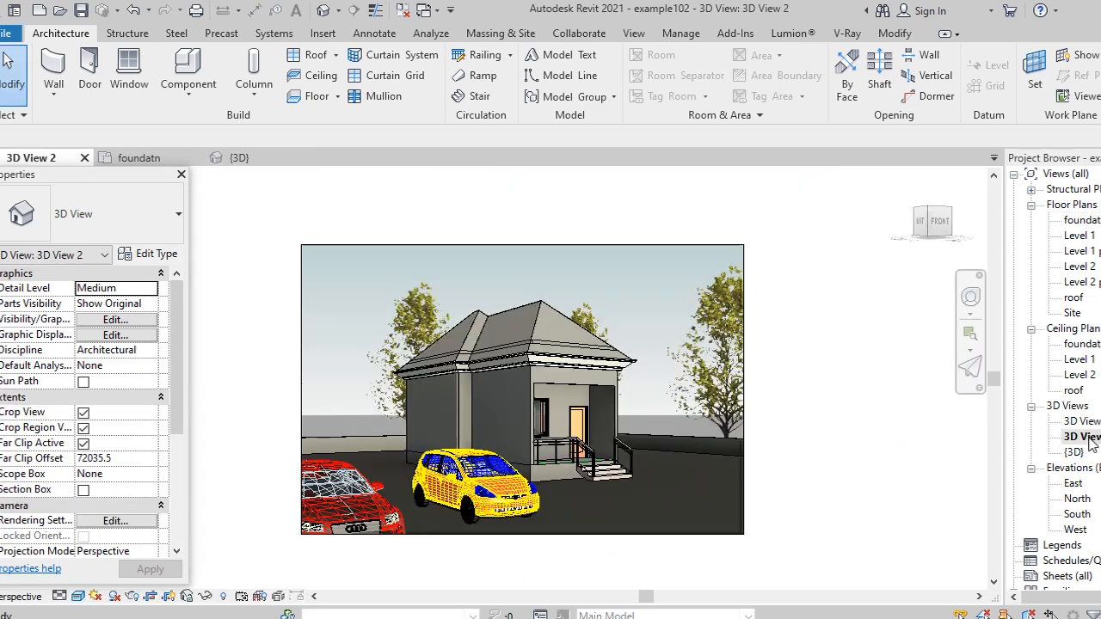
{"action": "scroll", "coordinate": [698, 491], "scroll_direction": "up", "scroll_amount": 3}
{"action": "scroll", "coordinate": [693, 465], "scroll_direction": "down", "scroll_amount": 3}
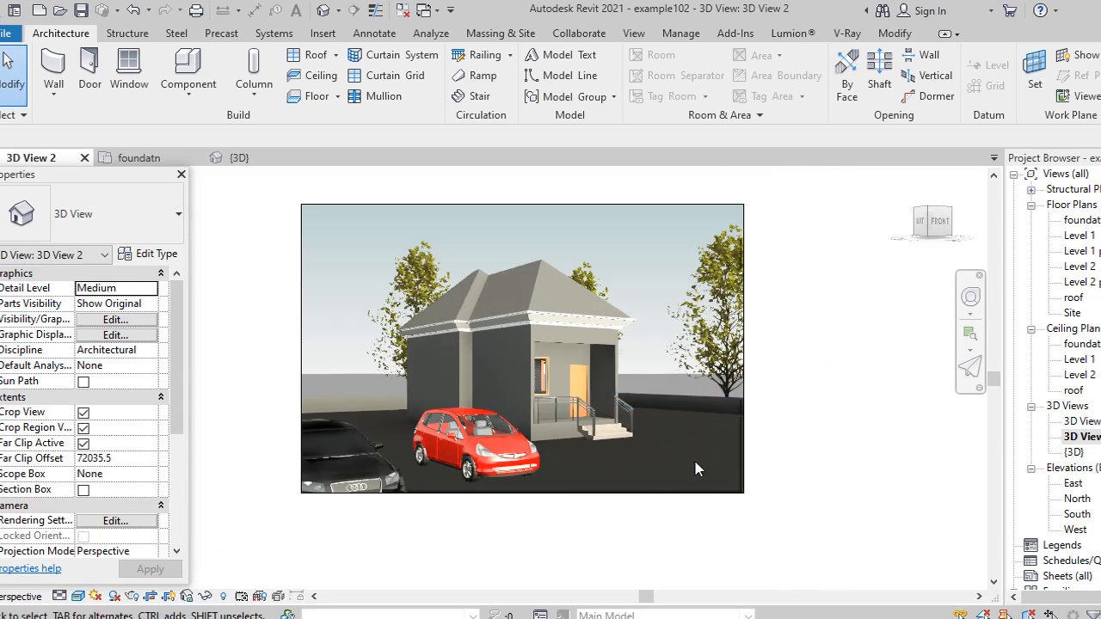
{"action": "scroll", "coordinate": [739, 495], "scroll_direction": "up", "scroll_amount": 2}
{"action": "scroll", "coordinate": [809, 497], "scroll_direction": "down", "scroll_amount": 3}
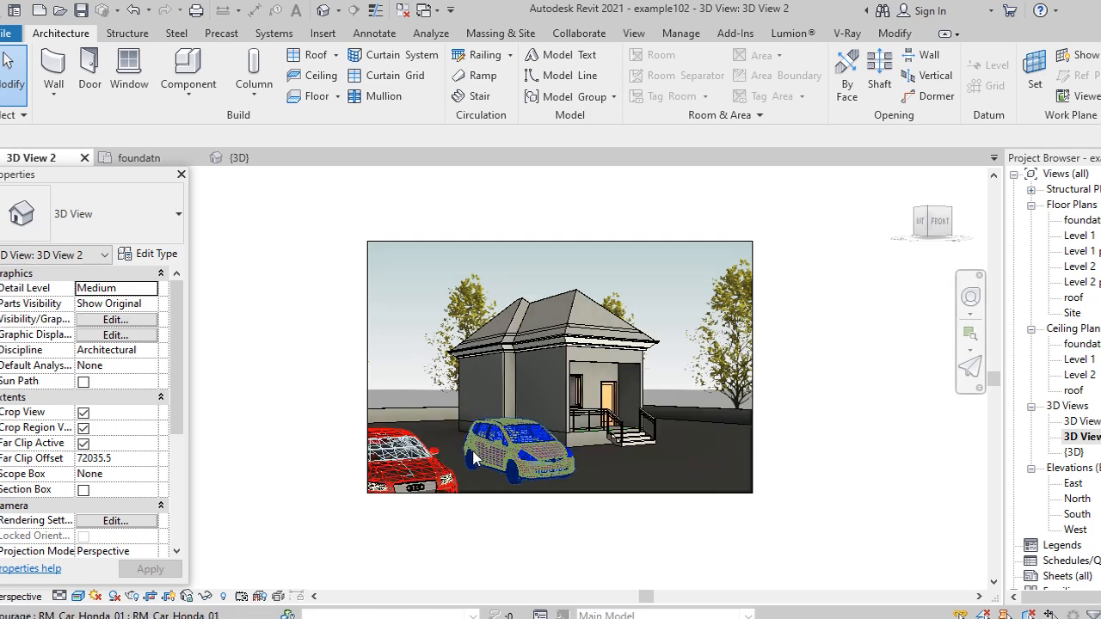
{"action": "scroll", "coordinate": [509, 378], "scroll_direction": "up", "scroll_amount": 2}
{"action": "scroll", "coordinate": [496, 395], "scroll_direction": "up", "scroll_amount": 2}
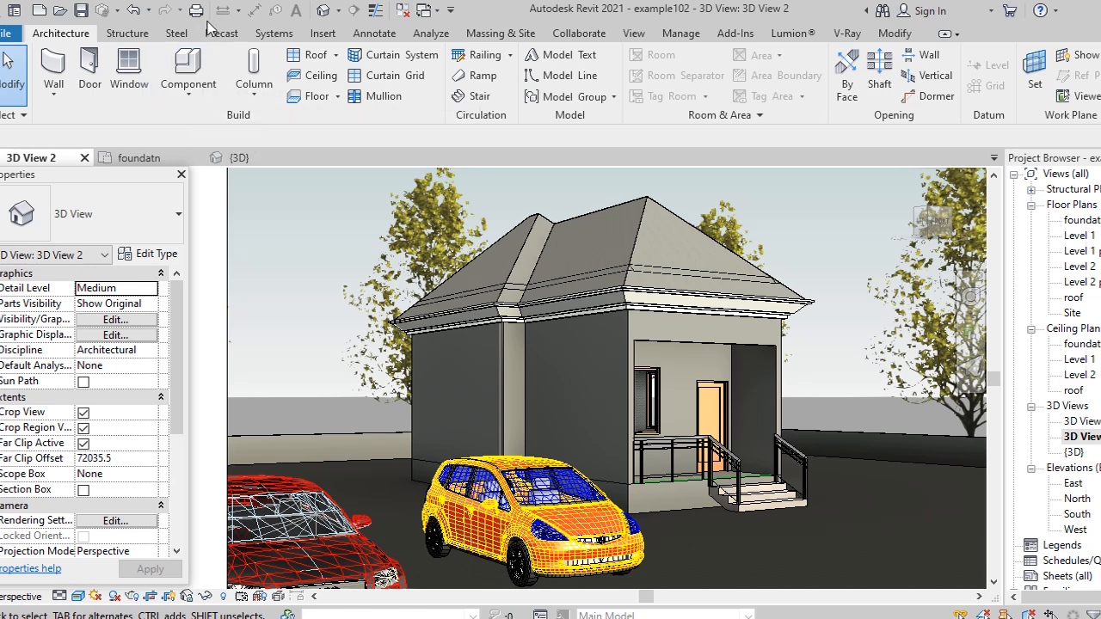
Open the structure of the wall1 type from the narrow house wall in the default 3D view.
{"action": "left_click", "coordinate": [324, 10]}
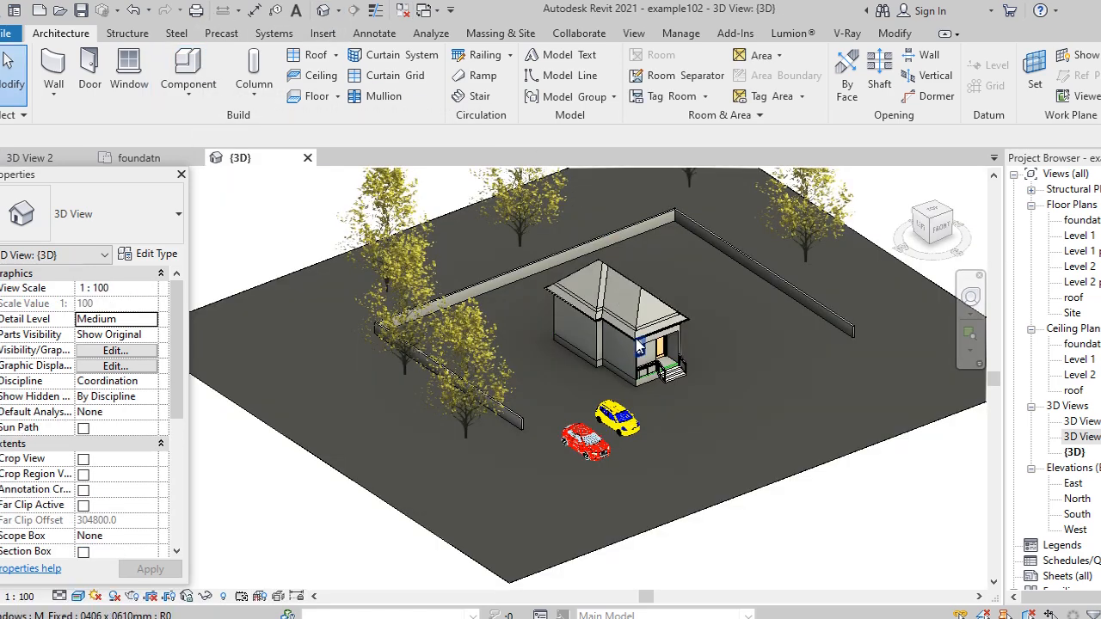
{"action": "scroll", "coordinate": [654, 400], "scroll_direction": "up", "scroll_amount": 5}
{"action": "middle_click_drag", "start_coordinate": [670, 429], "coordinate": [696, 413], "text": "shift"}
{"action": "scroll", "coordinate": [577, 320], "scroll_direction": "up", "scroll_amount": 5}
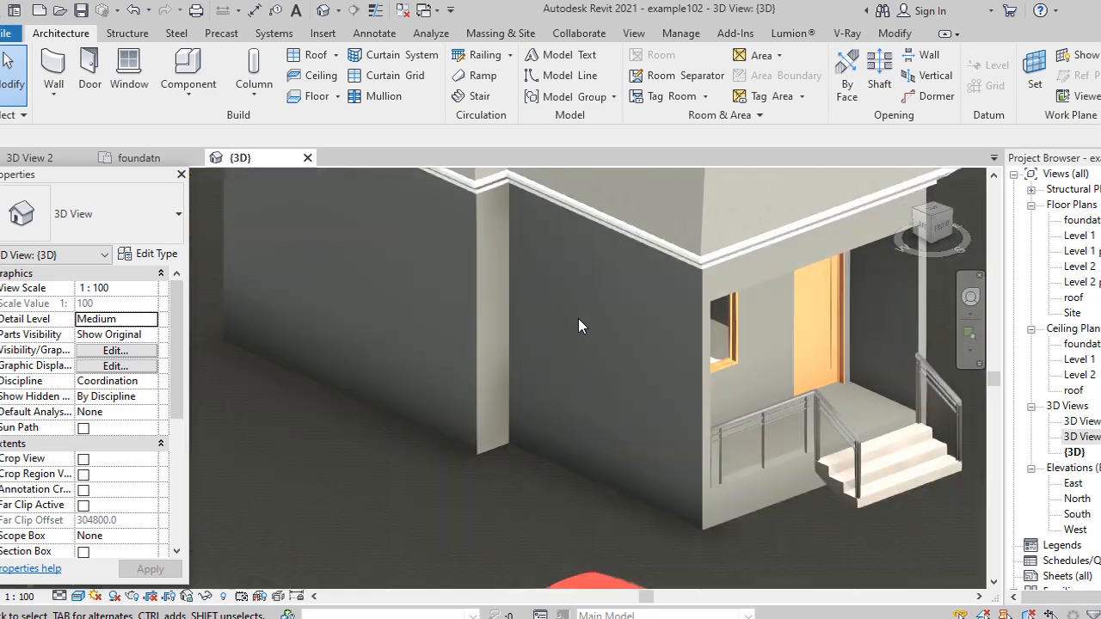
{"action": "left_click", "coordinate": [494, 348]}
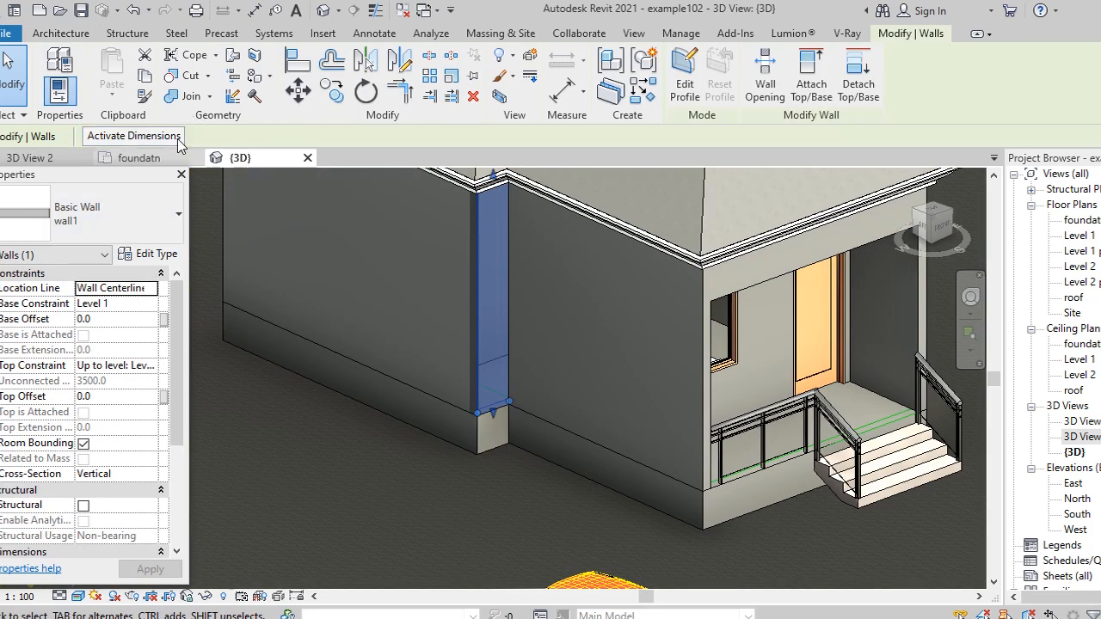
{"action": "left_click", "coordinate": [148, 254]}
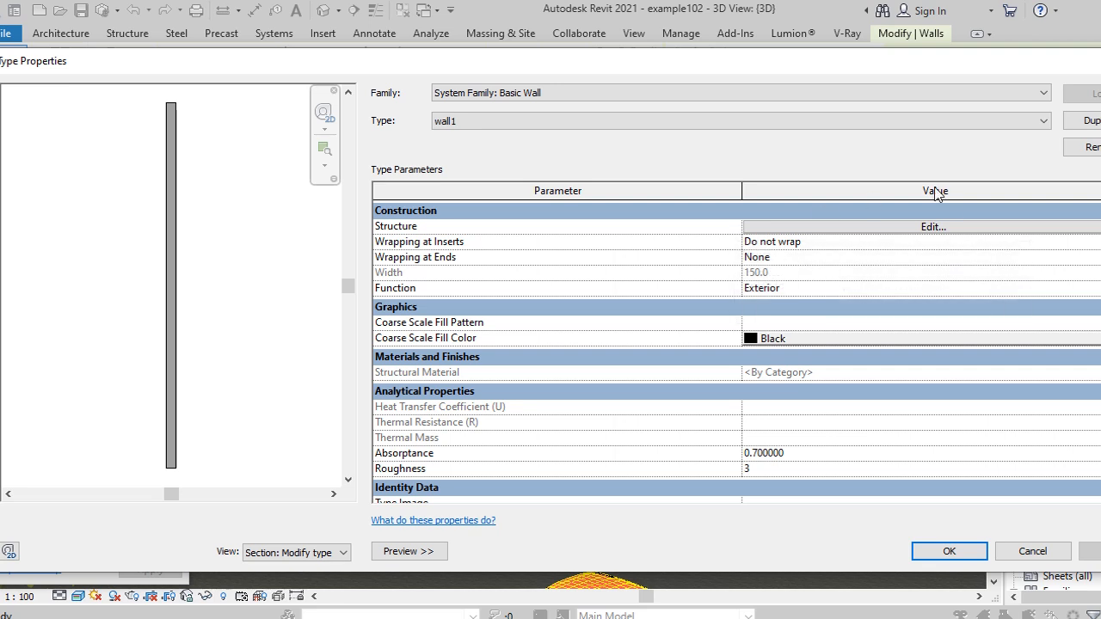
{"action": "left_click", "coordinate": [932, 228]}
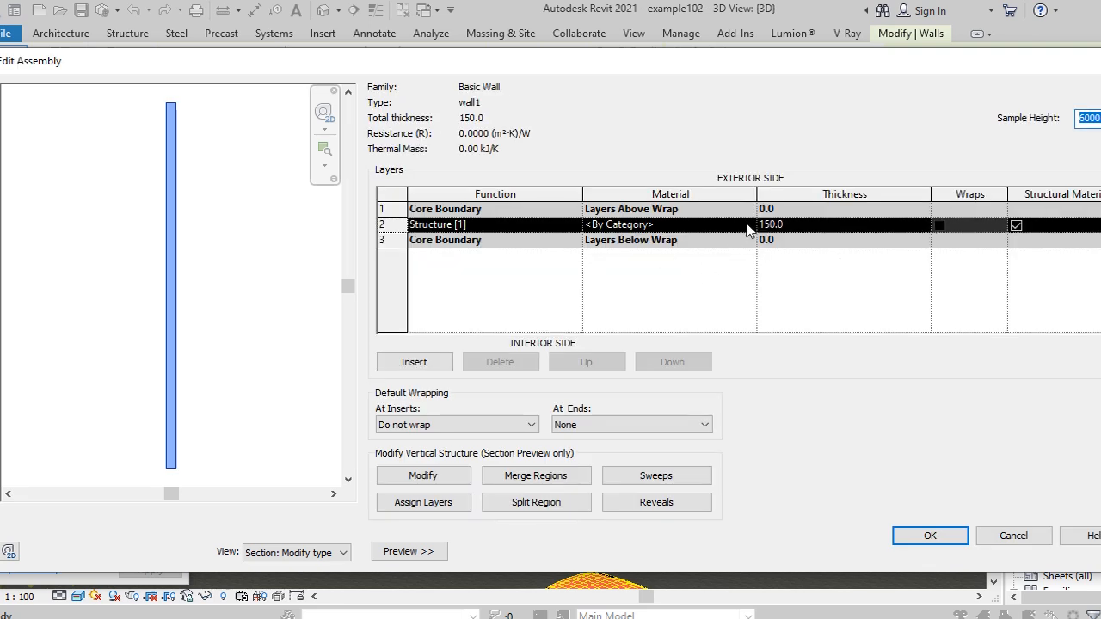
Assign the Laminate, Ivory, Matte material to the Structure [1] layer of the wall1 type.
{"action": "left_click", "coordinate": [747, 228]}
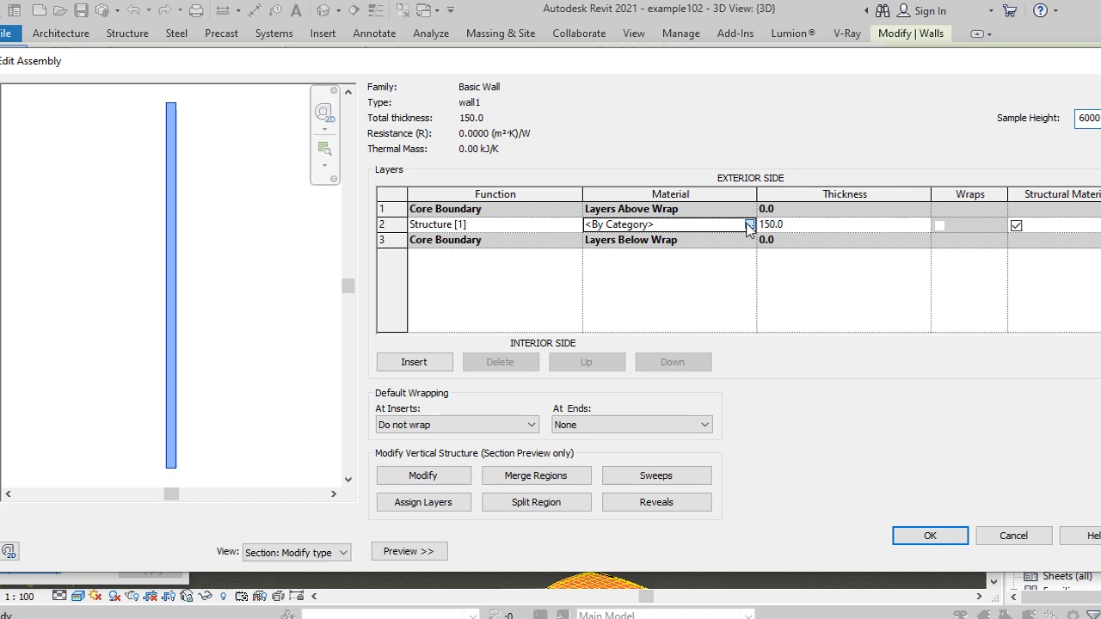
{"action": "left_click", "coordinate": [749, 225]}
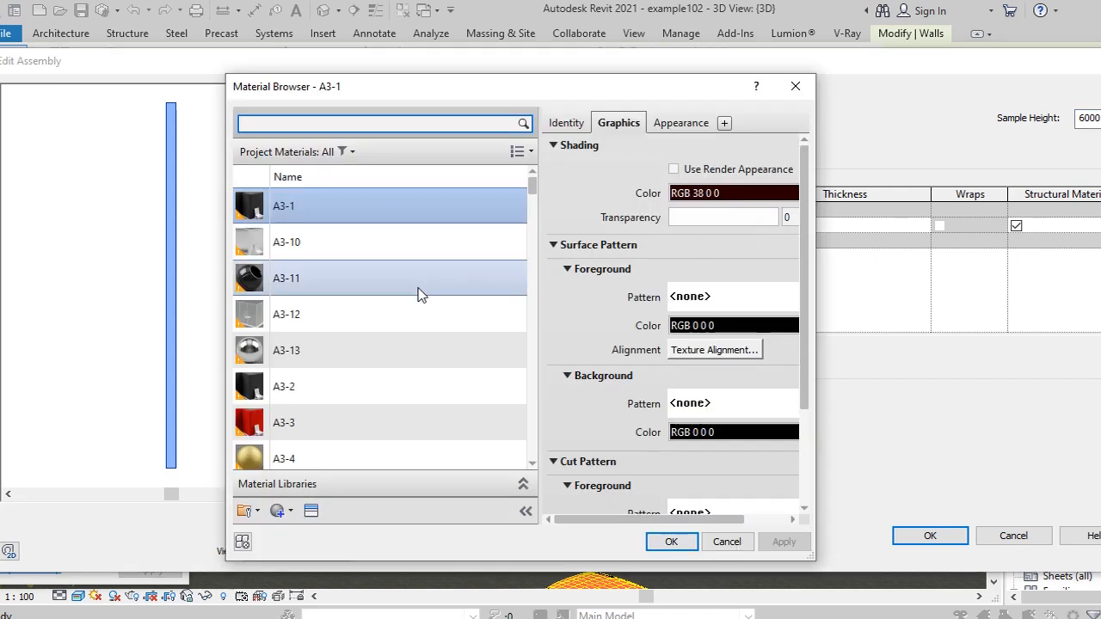
{"action": "scroll", "coordinate": [421, 293], "scroll_direction": "down", "scroll_amount": 4}
{"action": "scroll", "coordinate": [392, 324], "scroll_direction": "up", "scroll_amount": 1}
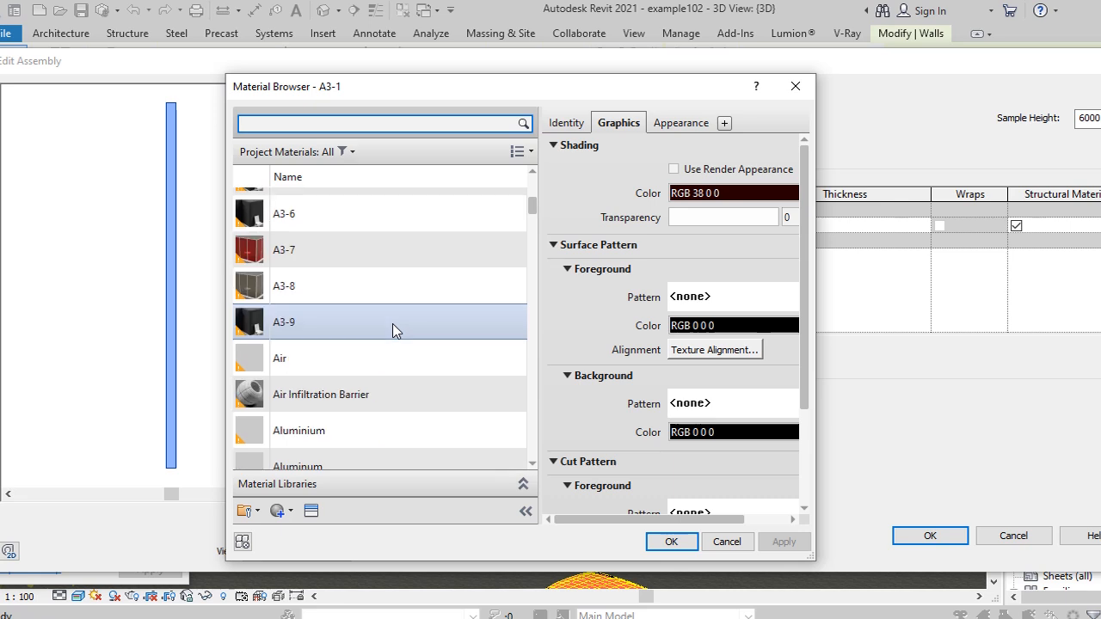
{"action": "scroll", "coordinate": [392, 318], "scroll_direction": "down", "scroll_amount": 3}
{"action": "scroll", "coordinate": [395, 326], "scroll_direction": "down", "scroll_amount": 15}
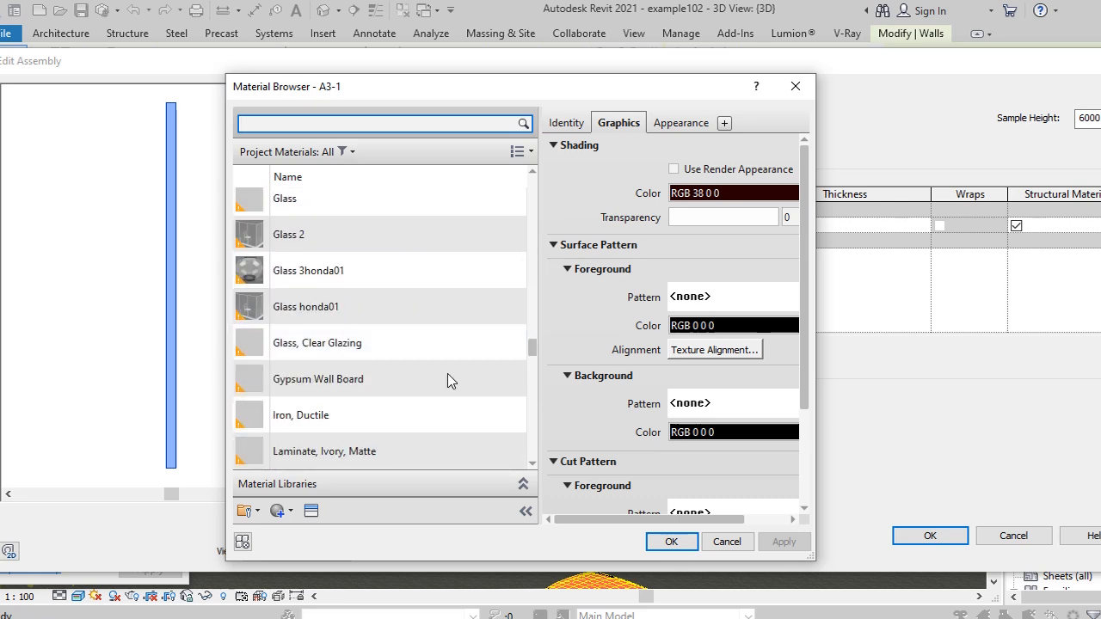
{"action": "left_click", "coordinate": [344, 418]}
{"action": "left_click", "coordinate": [343, 460]}
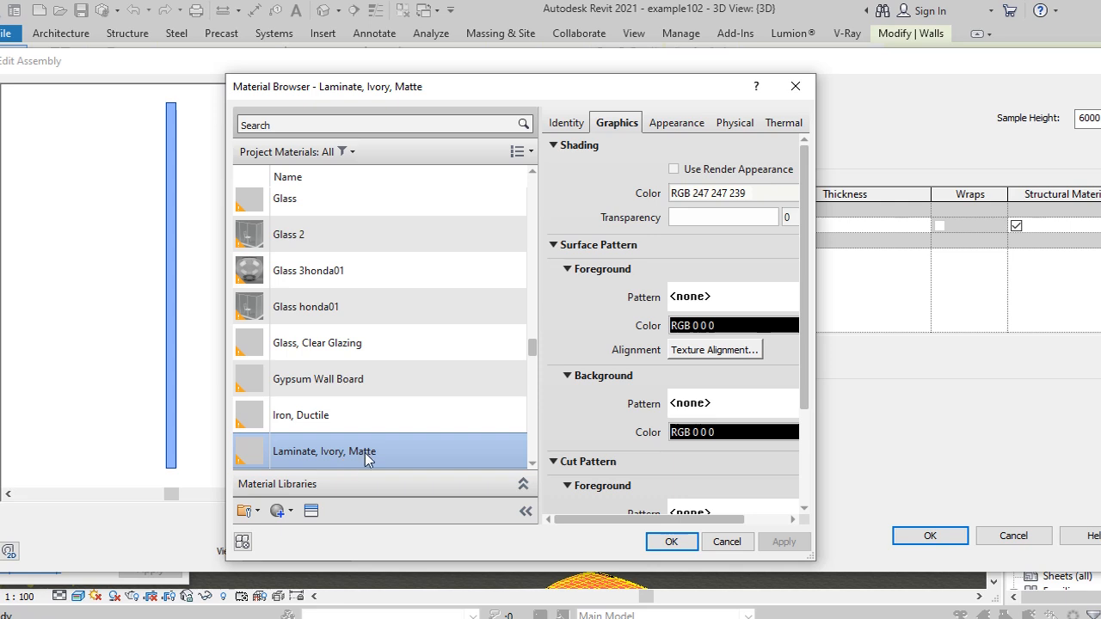
{"action": "left_click", "coordinate": [677, 125]}
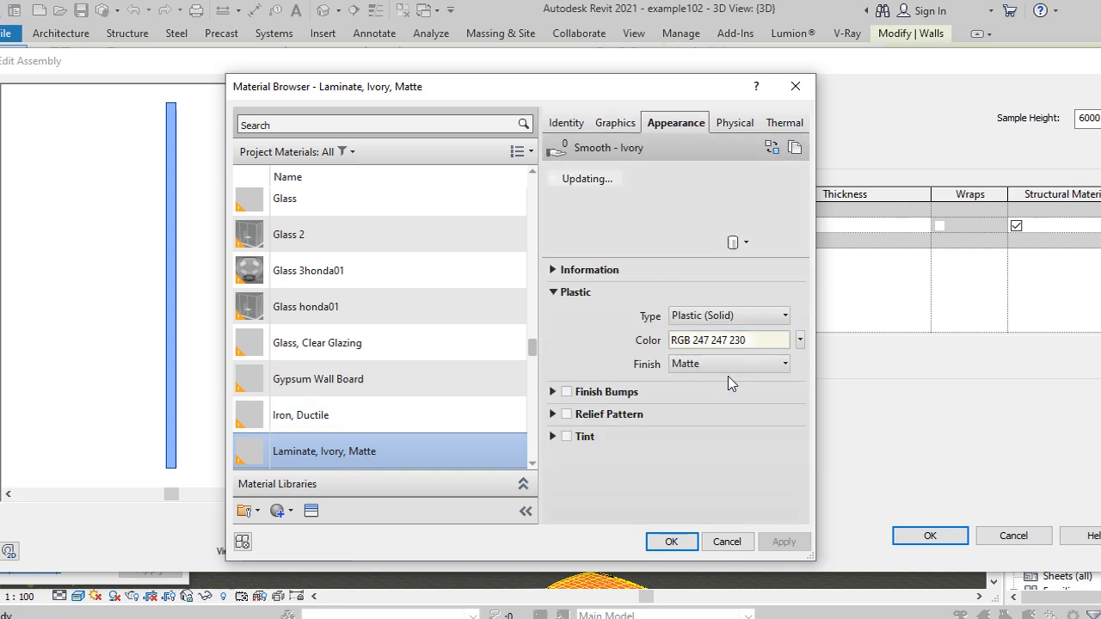
{"action": "left_click", "coordinate": [686, 544]}
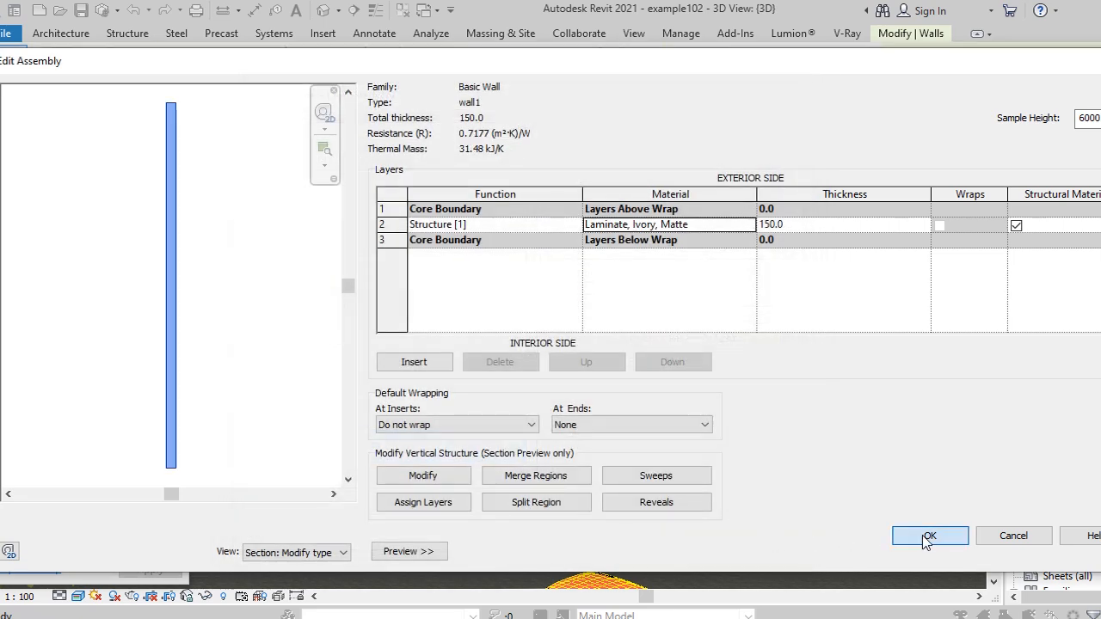
{"action": "left_click", "coordinate": [929, 536]}
{"action": "left_click", "coordinate": [946, 548]}
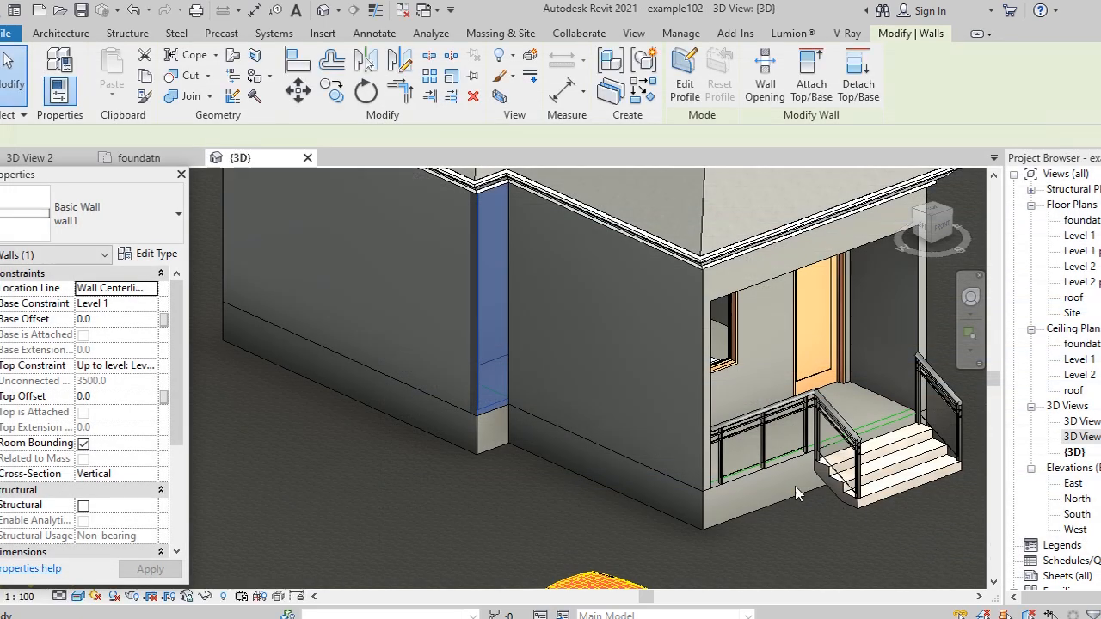
Open the layer structure of the foundation floor type from the base of the house.
{"action": "left_click", "coordinate": [622, 471]}
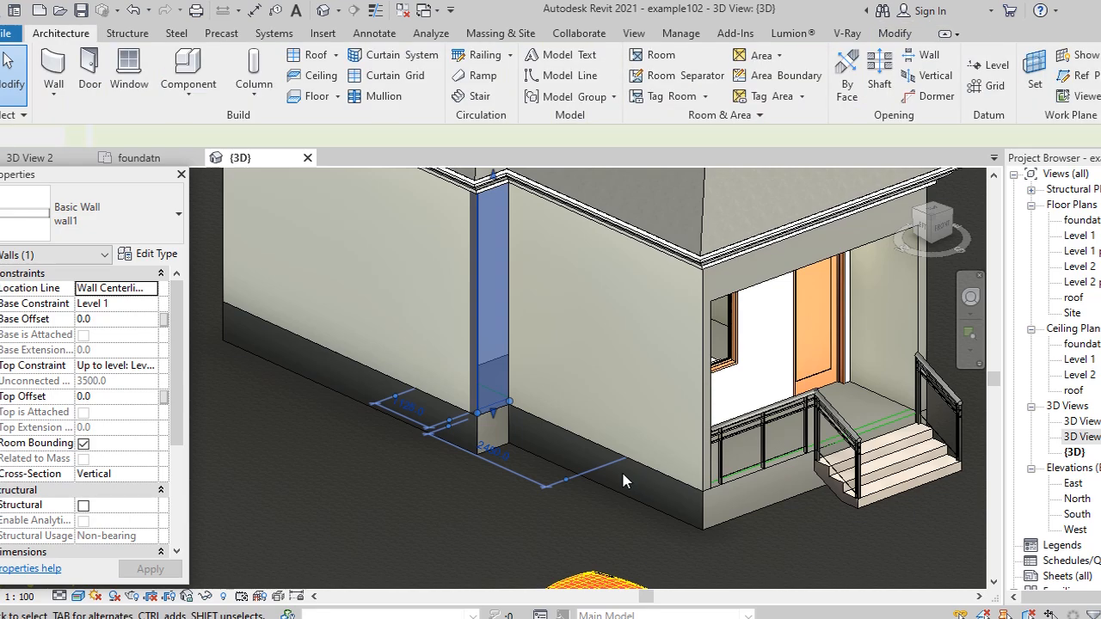
{"action": "scroll", "coordinate": [499, 368], "scroll_direction": "down", "scroll_amount": 5}
{"action": "scroll", "coordinate": [496, 453], "scroll_direction": "up", "scroll_amount": 4}
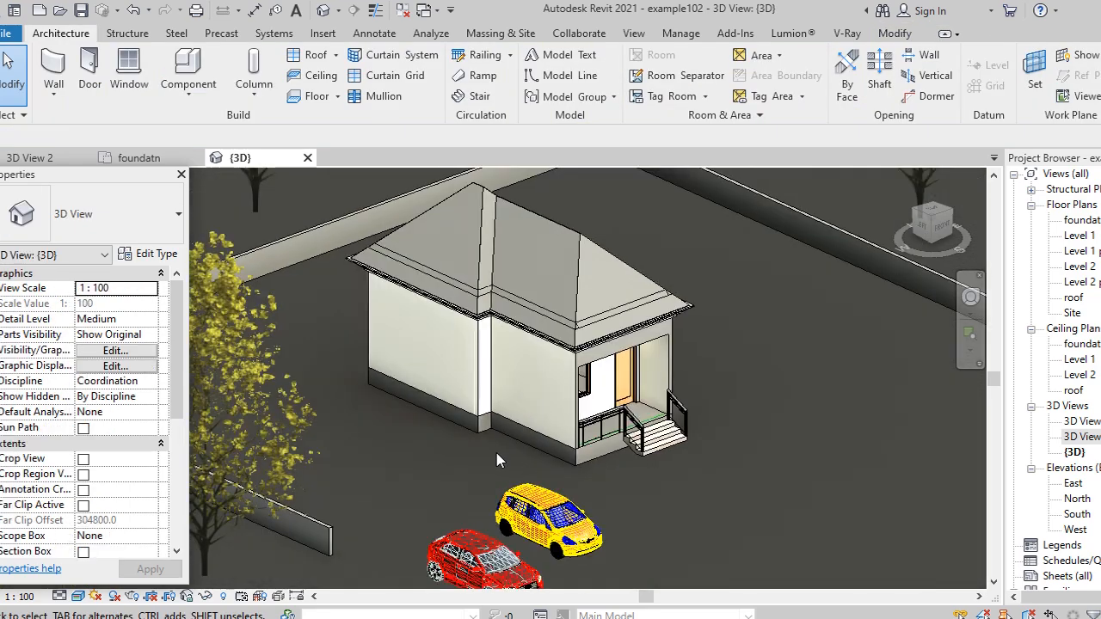
{"action": "scroll", "coordinate": [447, 443], "scroll_direction": "up", "scroll_amount": 4}
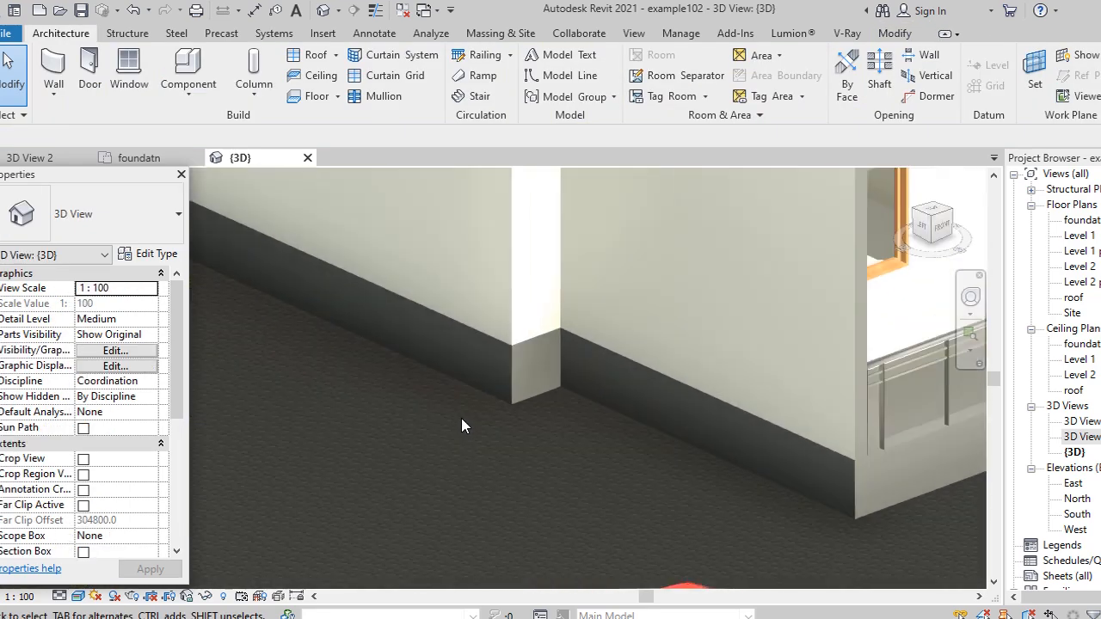
{"action": "left_click", "coordinate": [512, 383]}
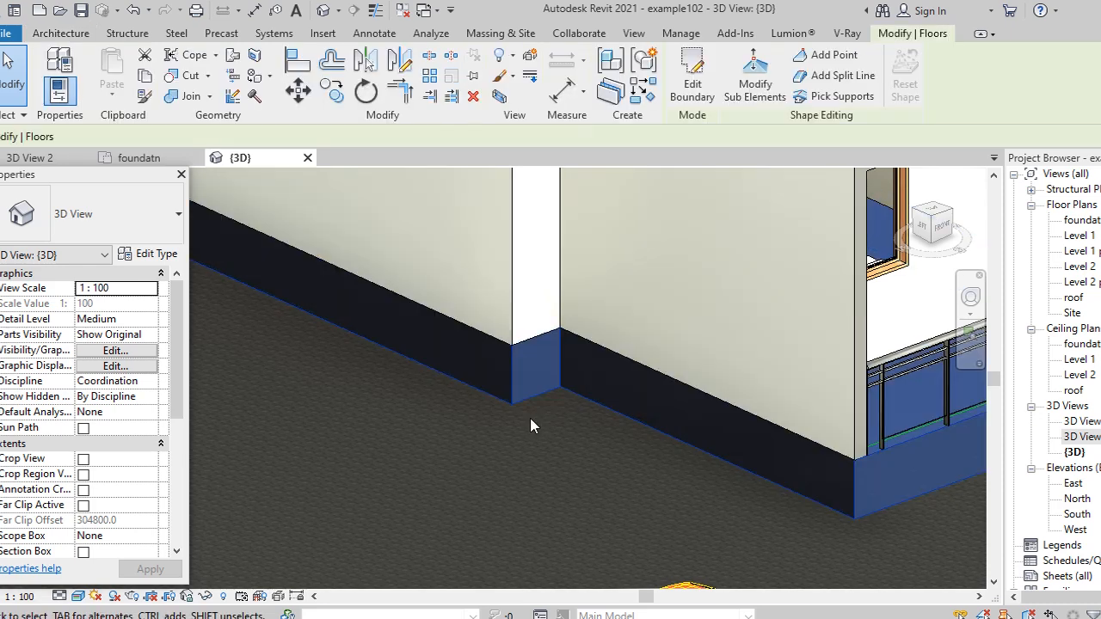
{"action": "left_click", "coordinate": [153, 257]}
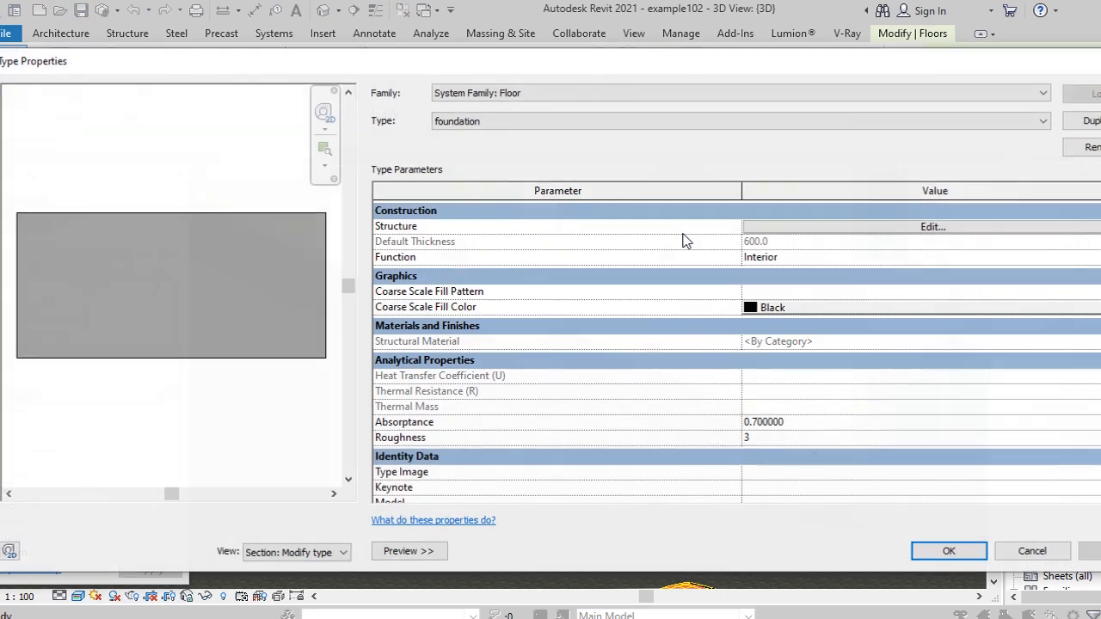
{"action": "left_click", "coordinate": [933, 227]}
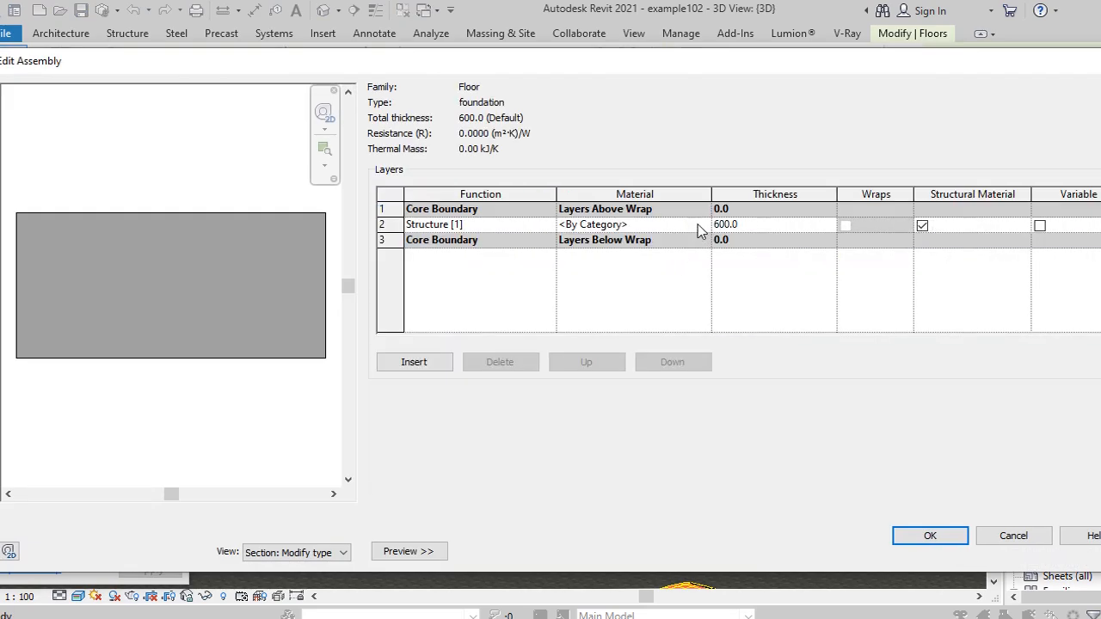
Find the Brick, Common material and assign it to the Structure [1] layer of the foundation type.
{"action": "left_click", "coordinate": [701, 225]}
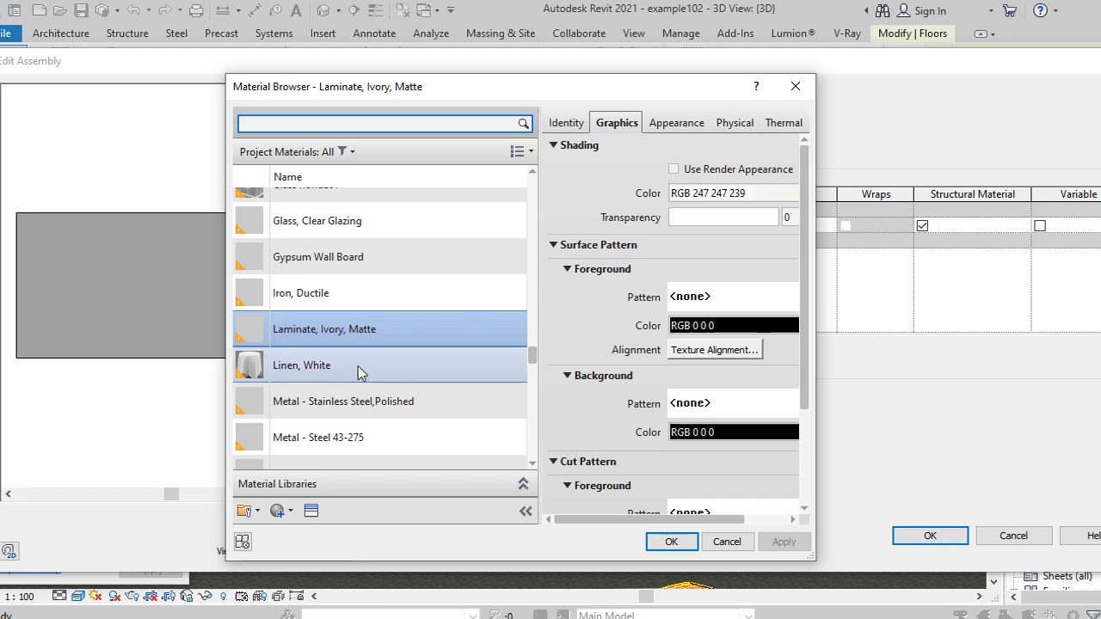
{"action": "scroll", "coordinate": [384, 322], "scroll_direction": "down", "scroll_amount": 3}
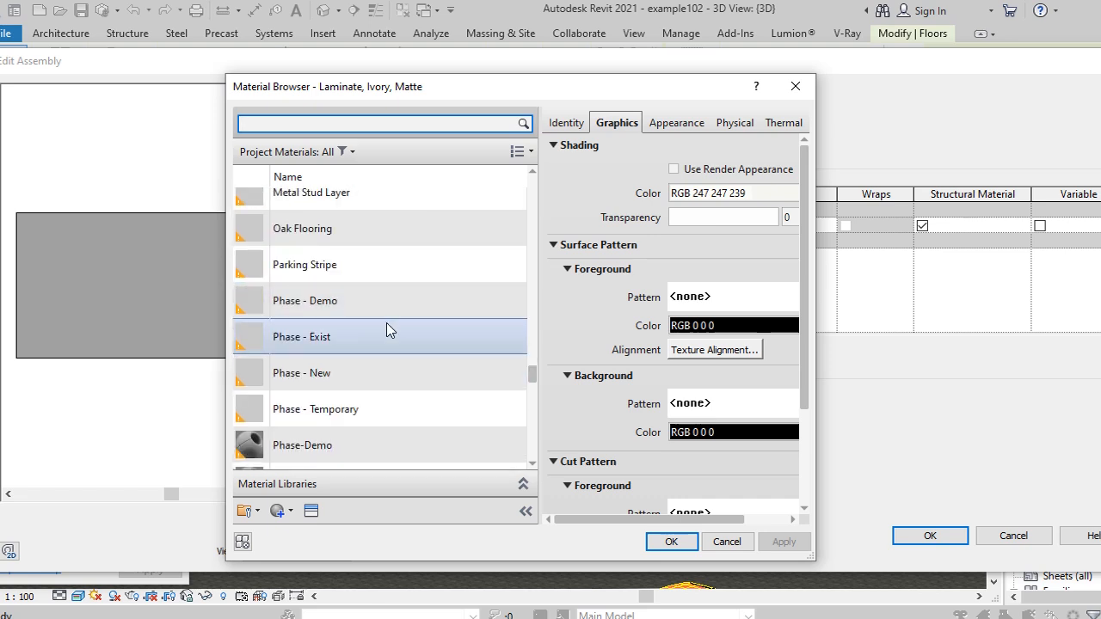
{"action": "scroll", "coordinate": [384, 367], "scroll_direction": "down", "scroll_amount": 2}
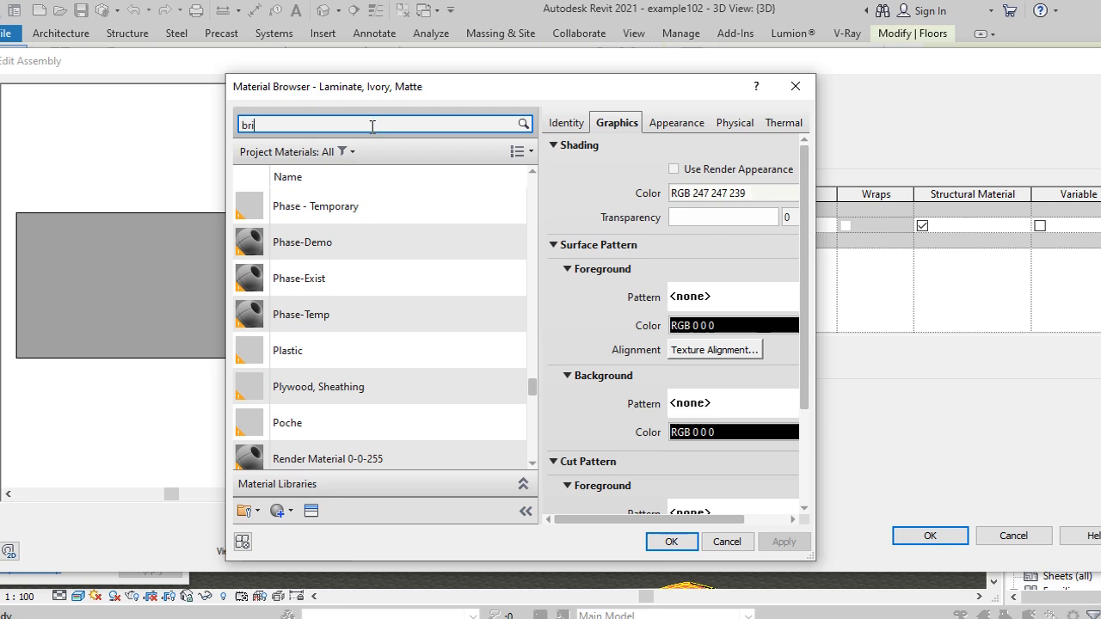
{"action": "type", "text": "ck"}
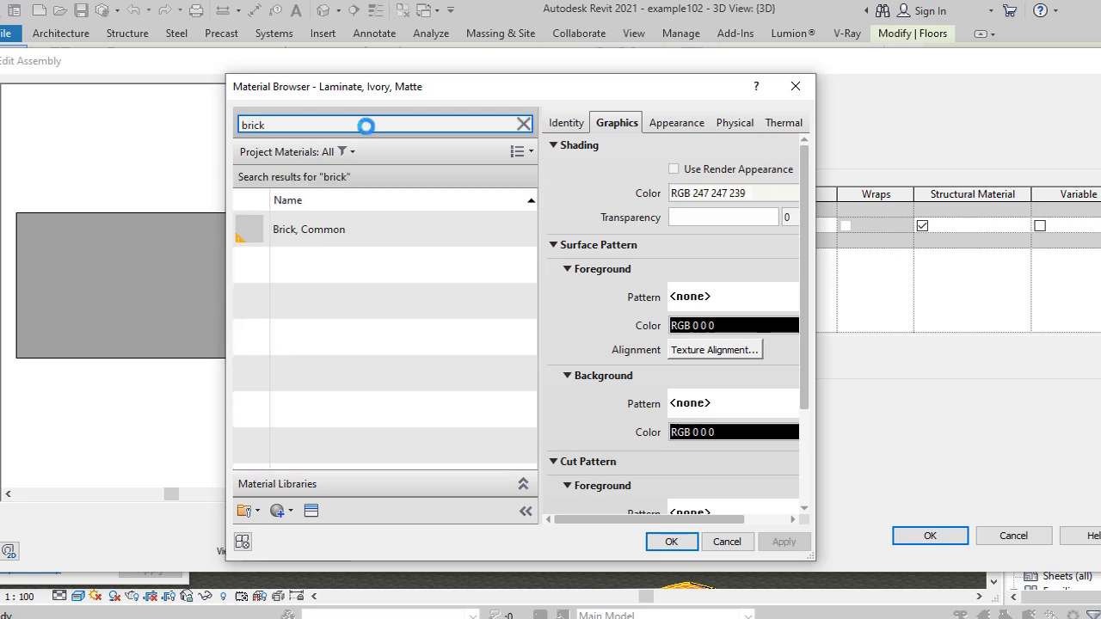
{"action": "left_click", "coordinate": [355, 231]}
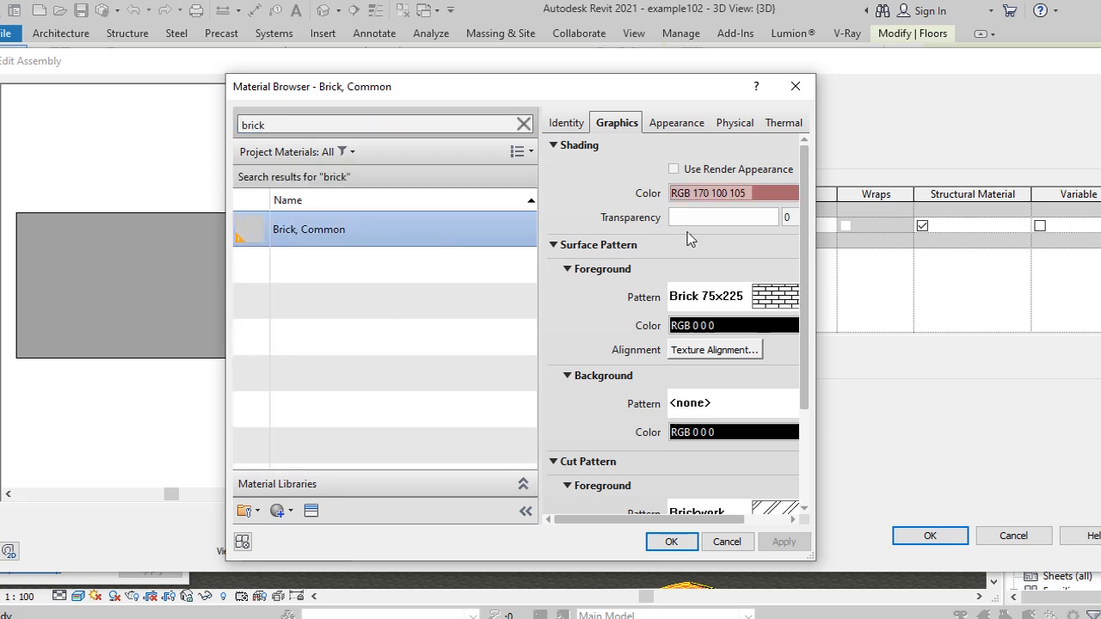
{"action": "left_click", "coordinate": [688, 126]}
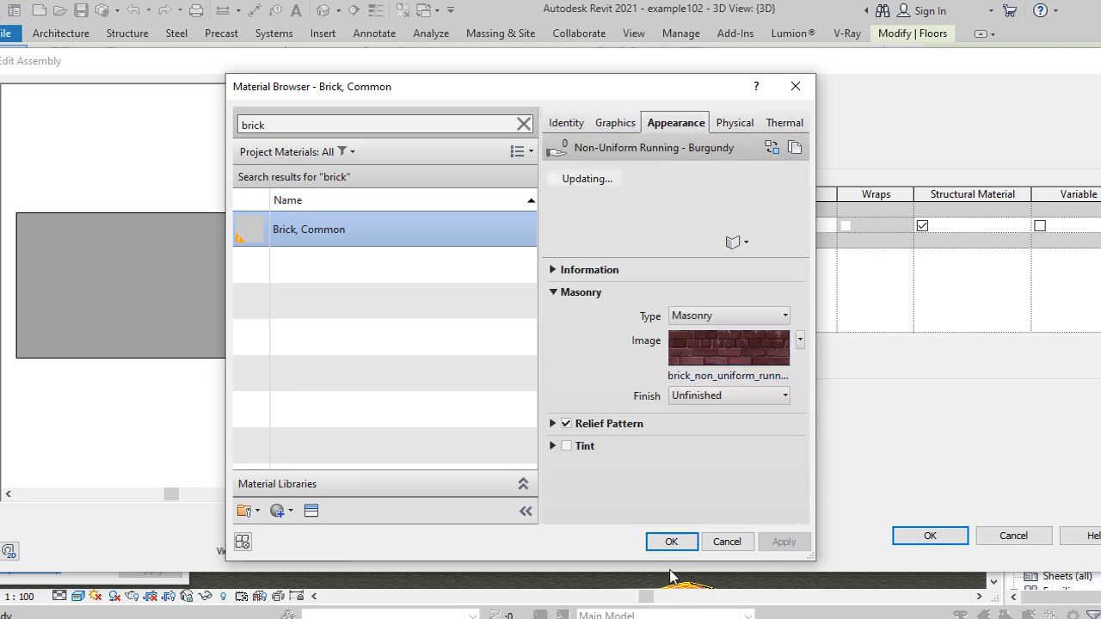
{"action": "left_click", "coordinate": [670, 542]}
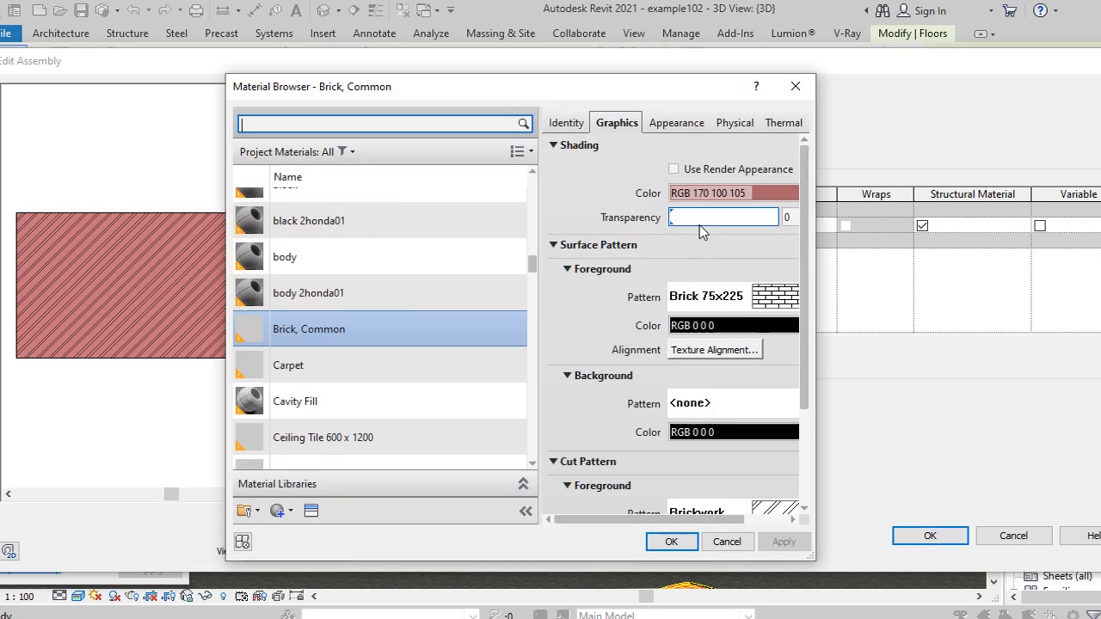
Set the sample width of the Brick, Common appearance image to 2000 mm and apply the foundation type changes to the model.
{"action": "left_click", "coordinate": [676, 123]}
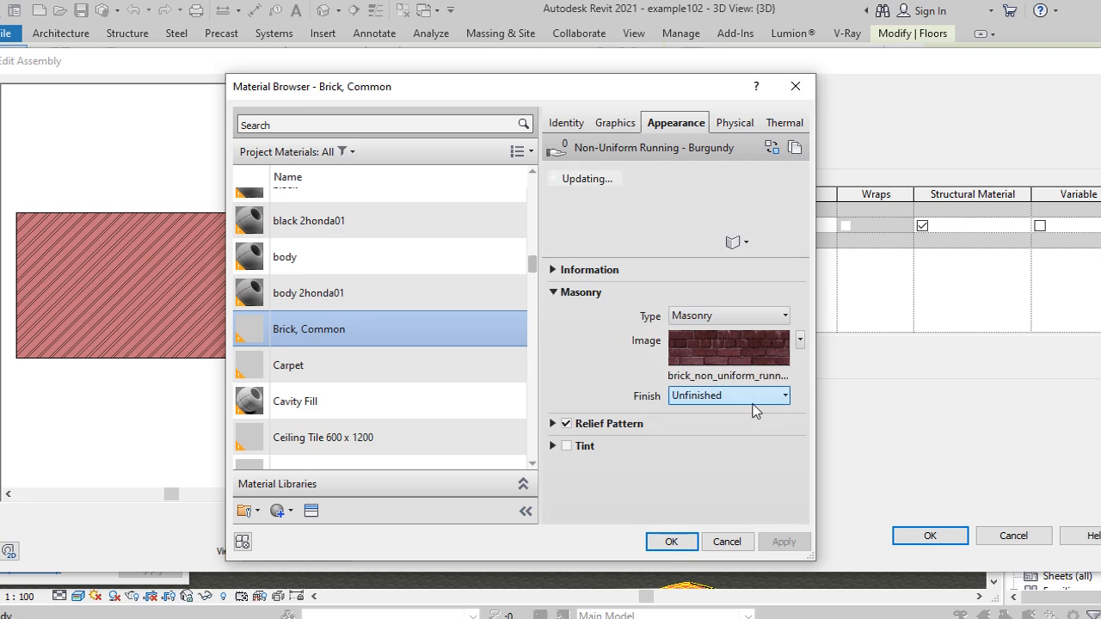
{"action": "left_click", "coordinate": [736, 355]}
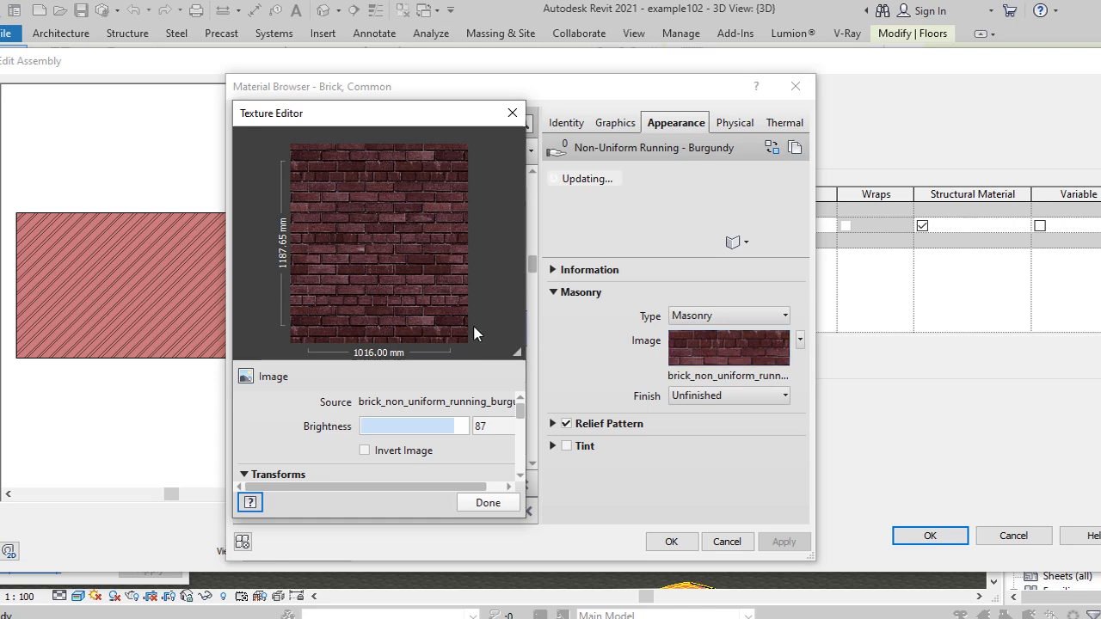
{"action": "scroll", "coordinate": [435, 447], "scroll_direction": "down", "scroll_amount": 4}
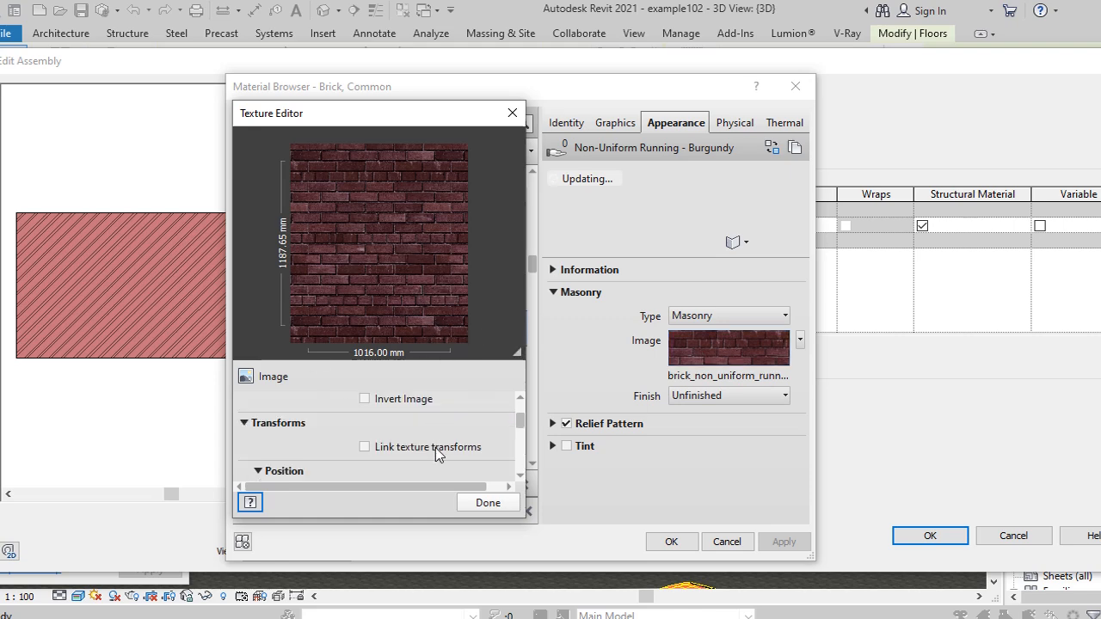
{"action": "scroll", "coordinate": [437, 432], "scroll_direction": "down", "scroll_amount": 3}
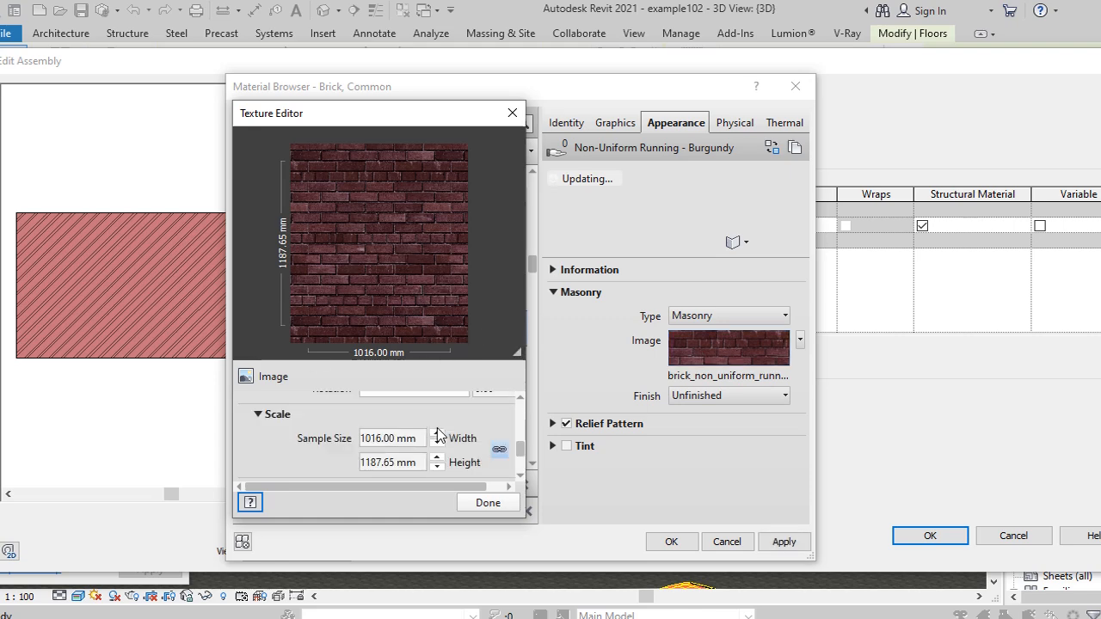
{"action": "left_click", "coordinate": [386, 440]}
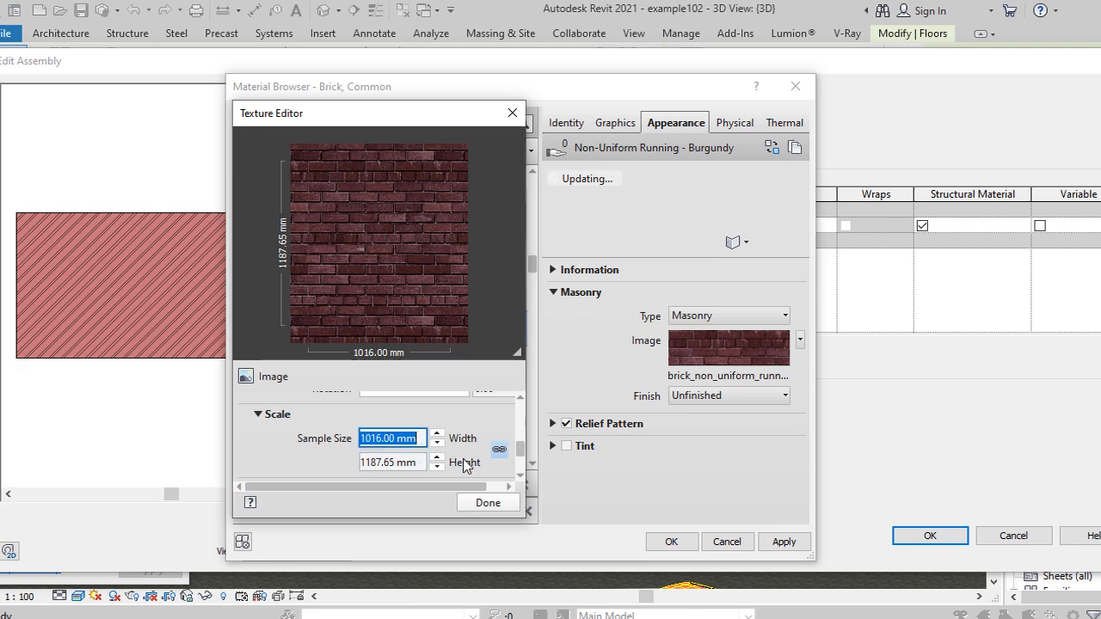
{"action": "type", "text": "2"}
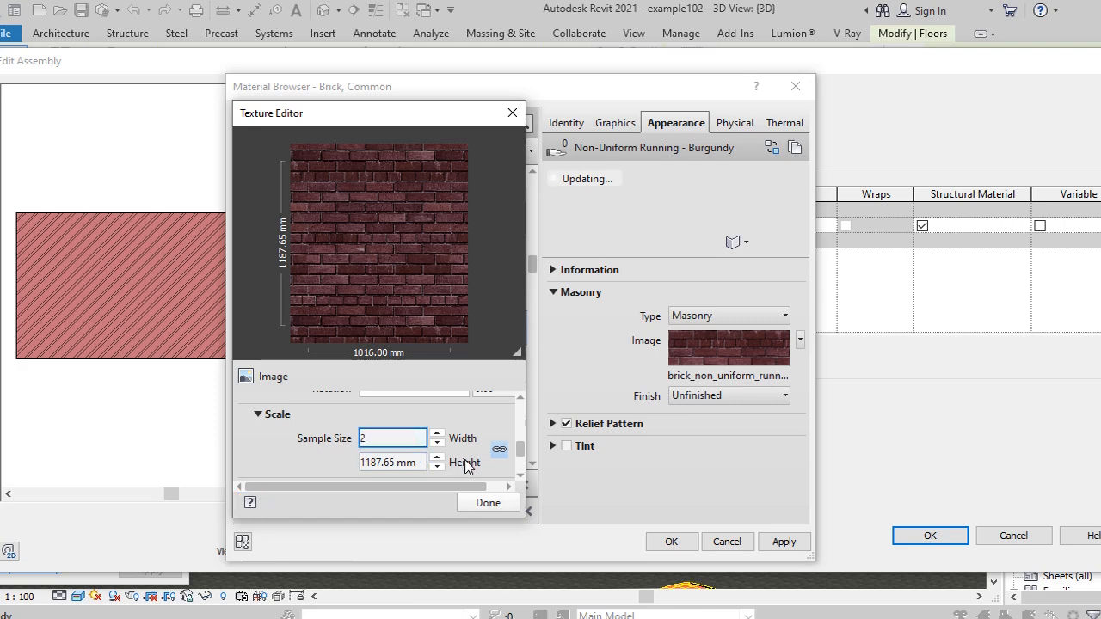
{"action": "type", "text": "000"}
{"action": "scroll", "coordinate": [482, 451], "scroll_direction": "down", "scroll_amount": 1}
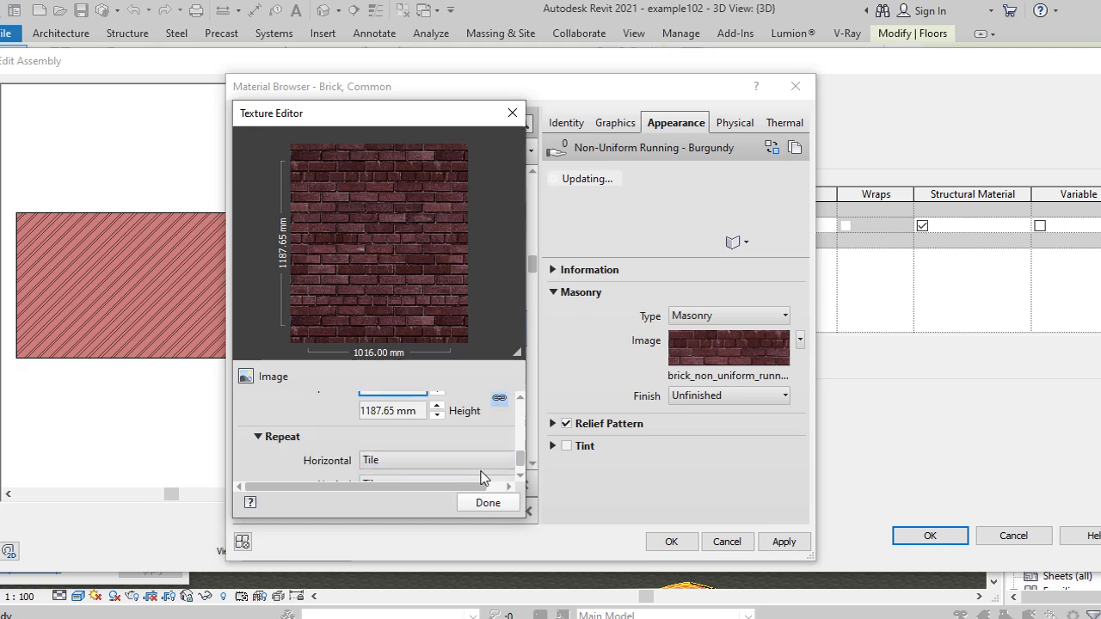
{"action": "scroll", "coordinate": [463, 454], "scroll_direction": "up", "scroll_amount": 1}
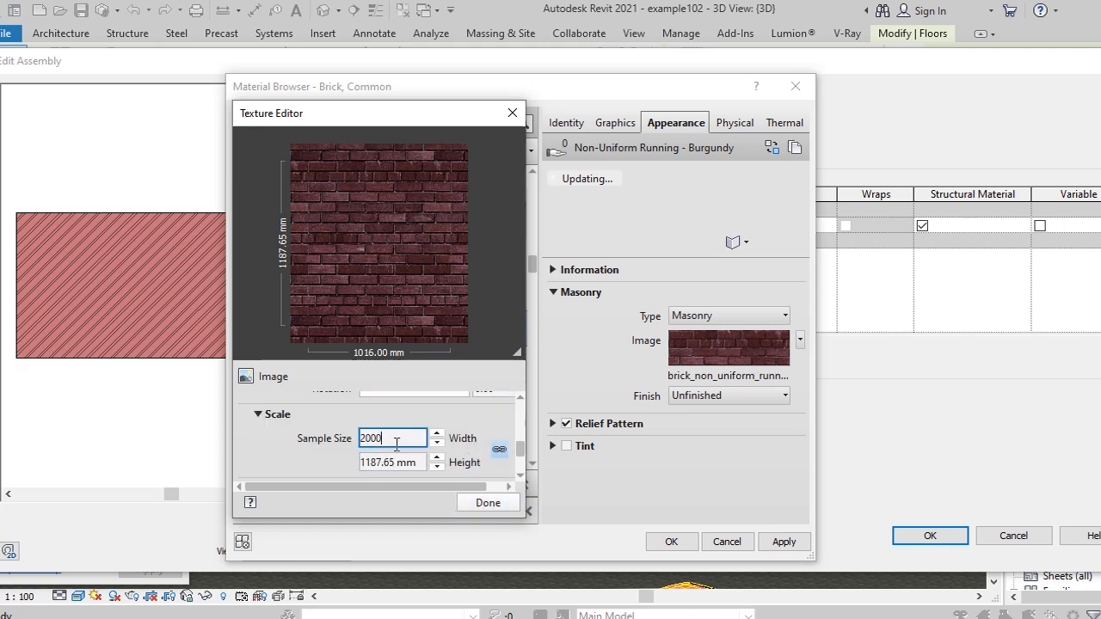
{"action": "left_click", "coordinate": [485, 505]}
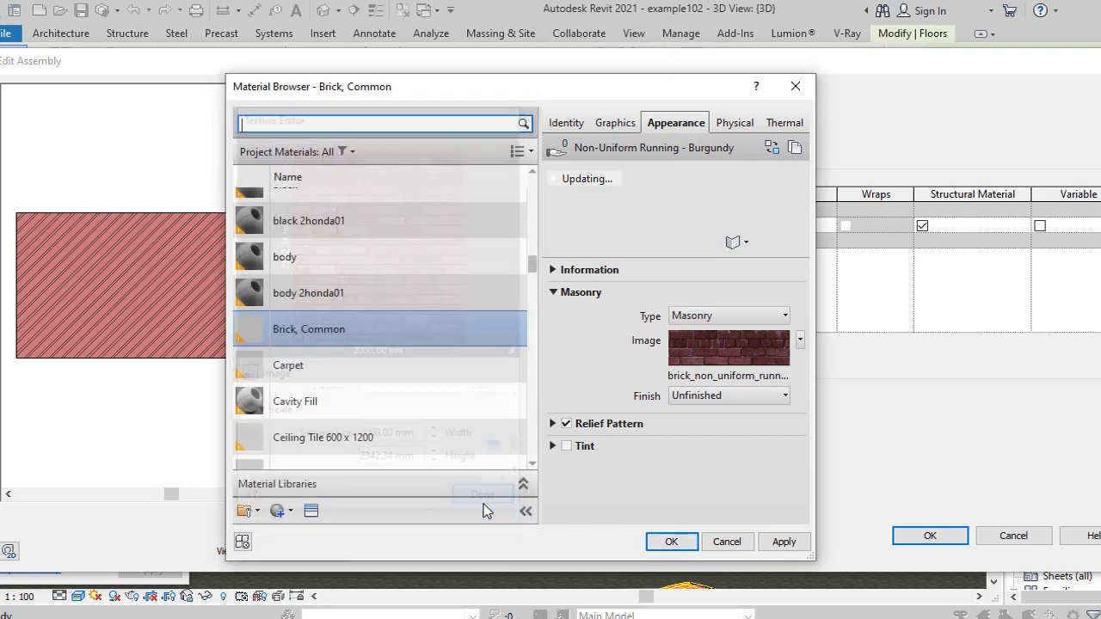
{"action": "left_click", "coordinate": [683, 541]}
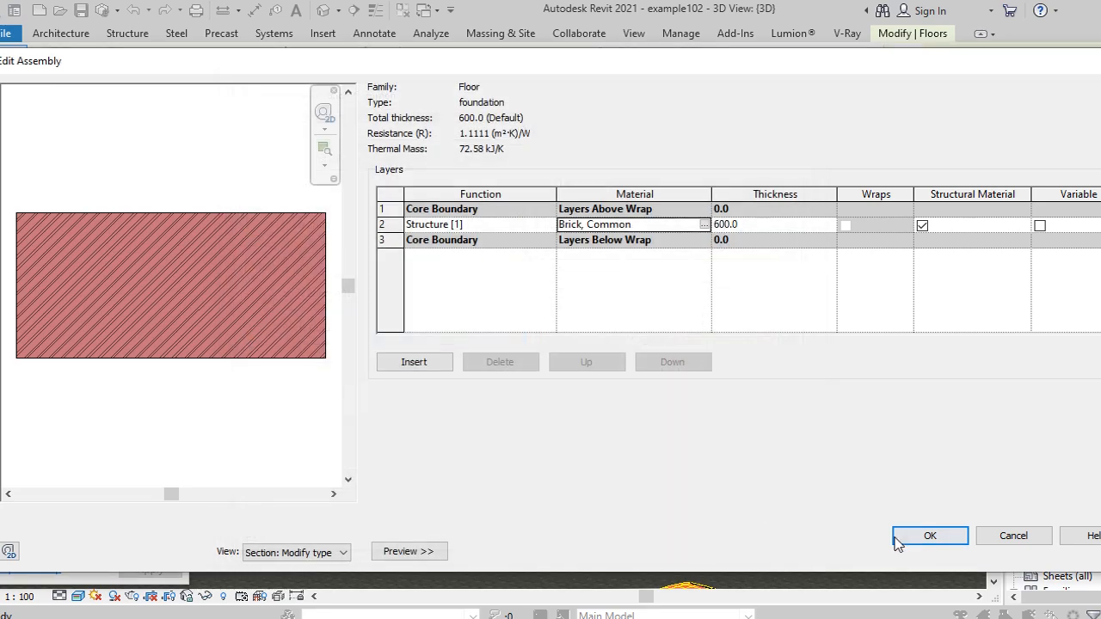
{"action": "left_click", "coordinate": [906, 534]}
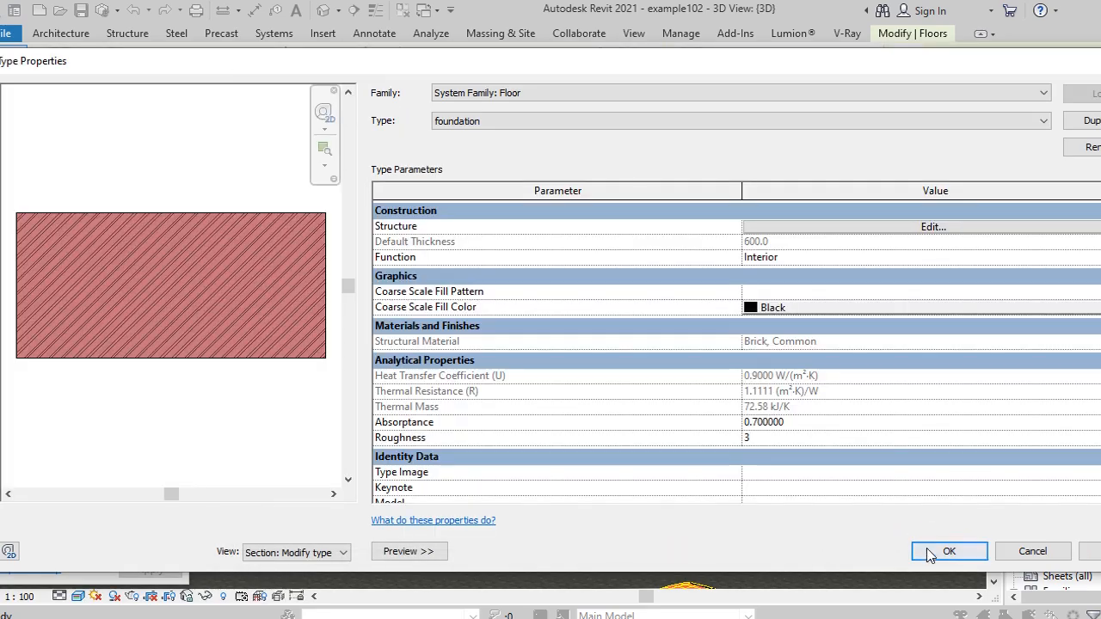
{"action": "left_click", "coordinate": [928, 549]}
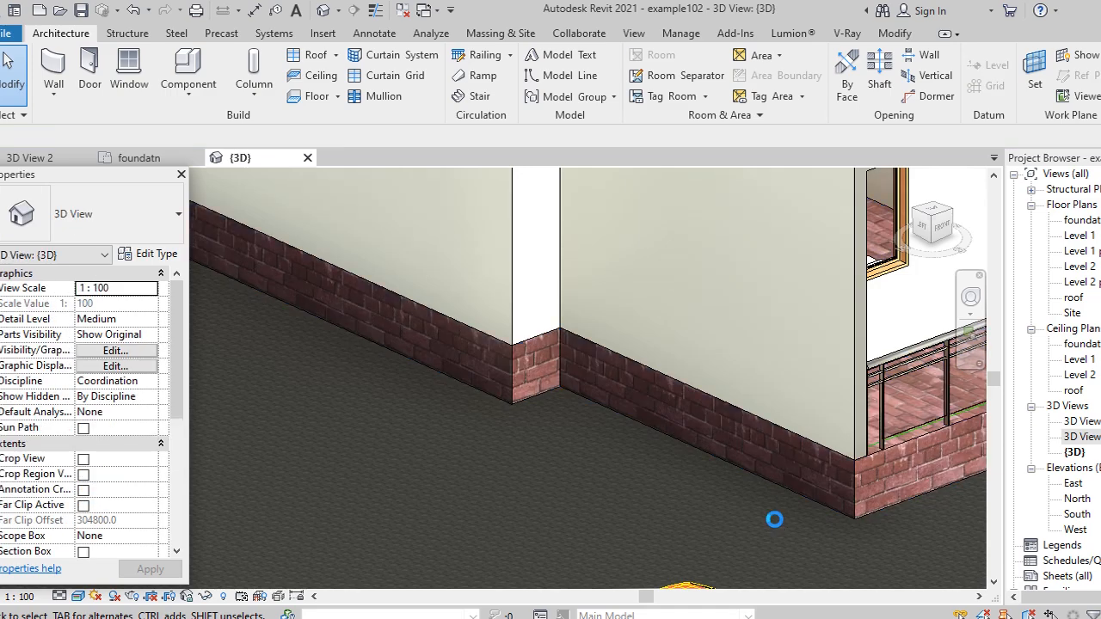
Start the Paint tool and choose the red A3-3 material from the project materials.
{"action": "scroll", "coordinate": [485, 395], "scroll_direction": "down", "scroll_amount": 4}
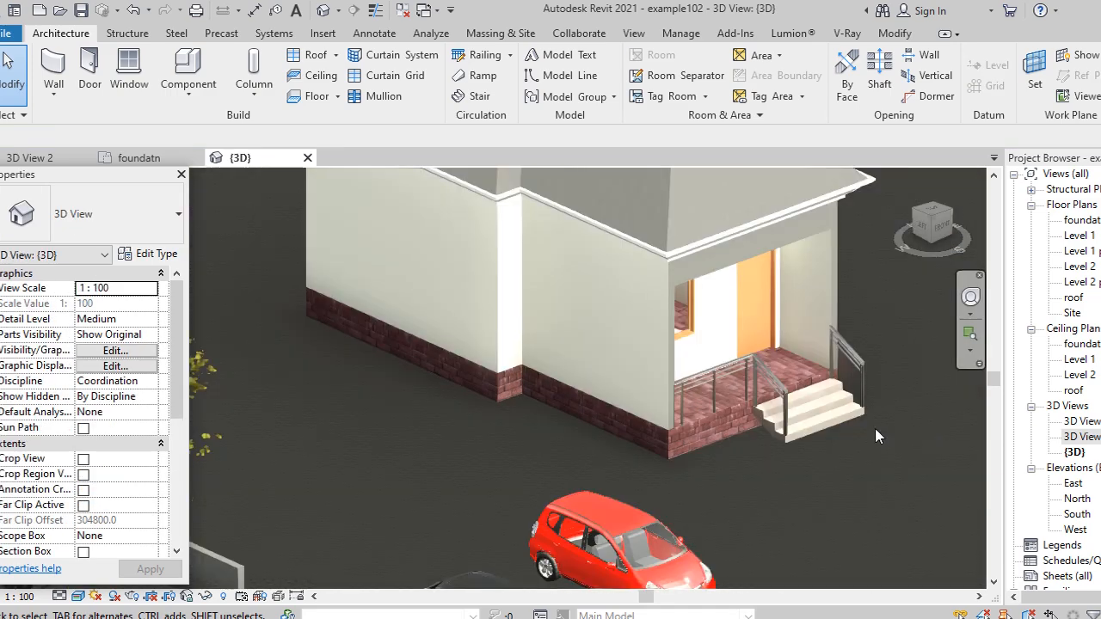
{"action": "scroll", "coordinate": [604, 451], "scroll_direction": "down", "scroll_amount": 3}
{"action": "middle_click_drag", "start_coordinate": [604, 450], "coordinate": [806, 465], "text": "shift"}
{"action": "scroll", "coordinate": [806, 465], "scroll_direction": "up", "scroll_amount": 1}
{"action": "scroll", "coordinate": [640, 387], "scroll_direction": "up", "scroll_amount": 3}
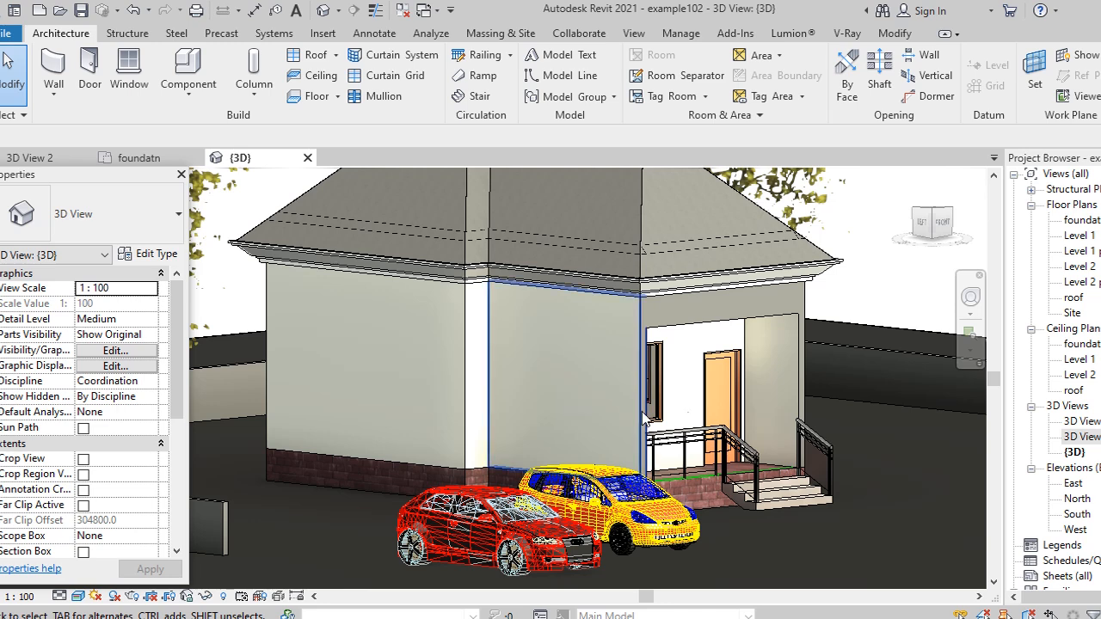
{"action": "scroll", "coordinate": [771, 378], "scroll_direction": "up", "scroll_amount": 2}
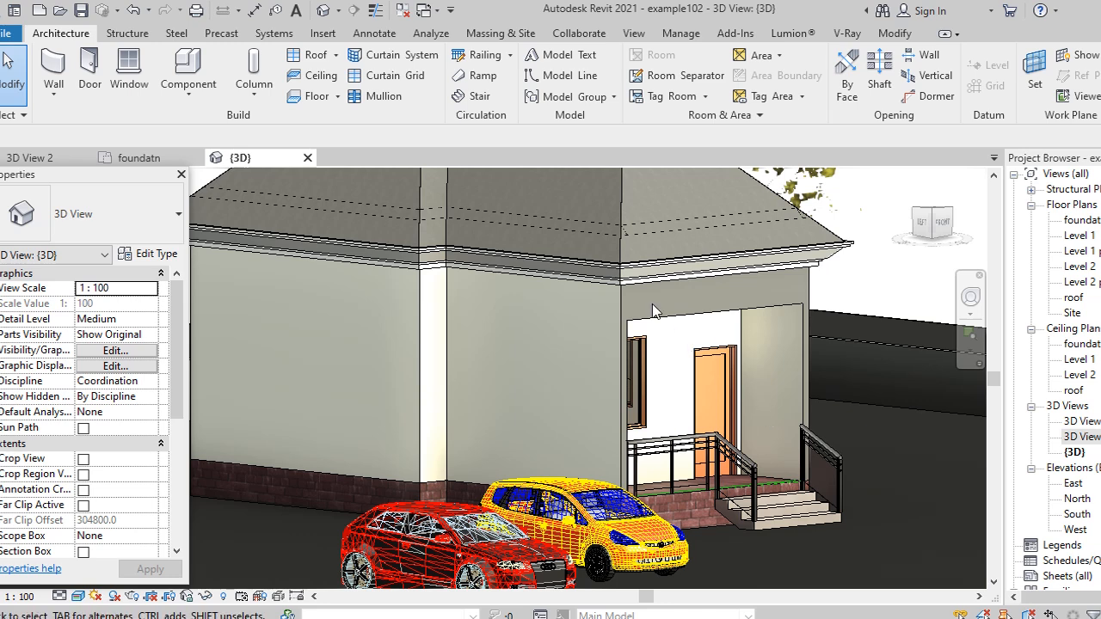
{"action": "left_click", "coordinate": [894, 34]}
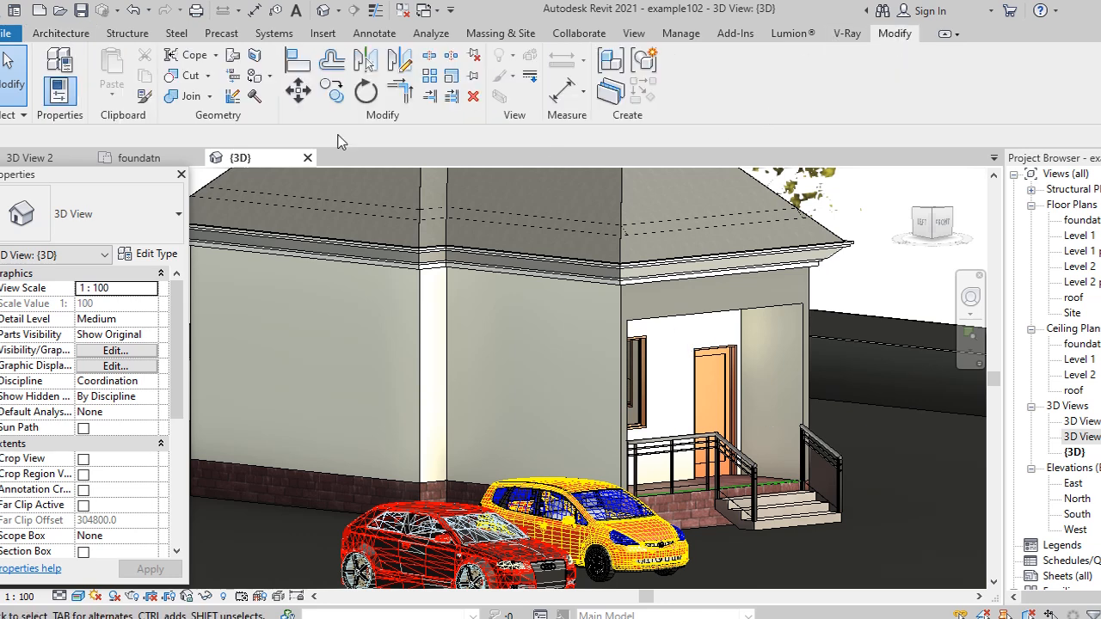
{"action": "left_click", "coordinate": [271, 80]}
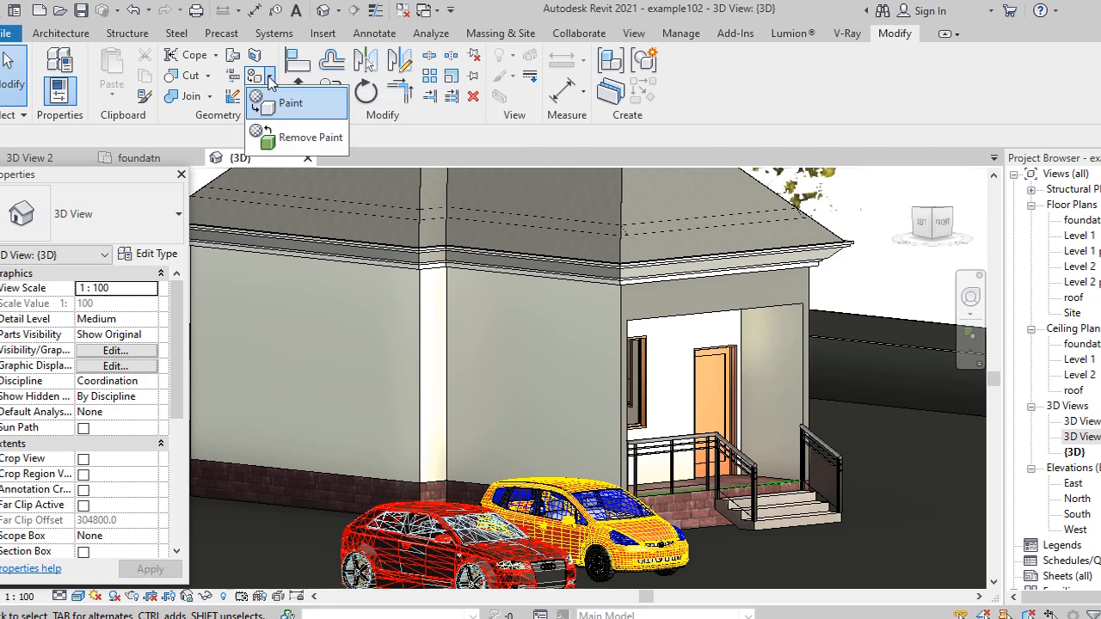
{"action": "left_click", "coordinate": [288, 102]}
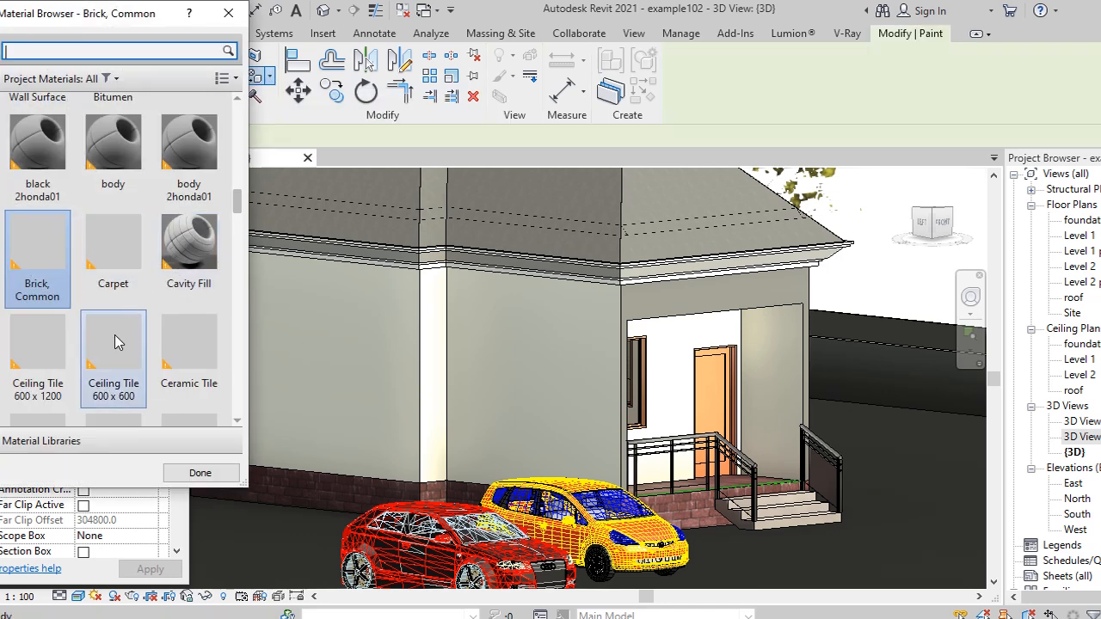
{"action": "scroll", "coordinate": [116, 331], "scroll_direction": "down", "scroll_amount": 10}
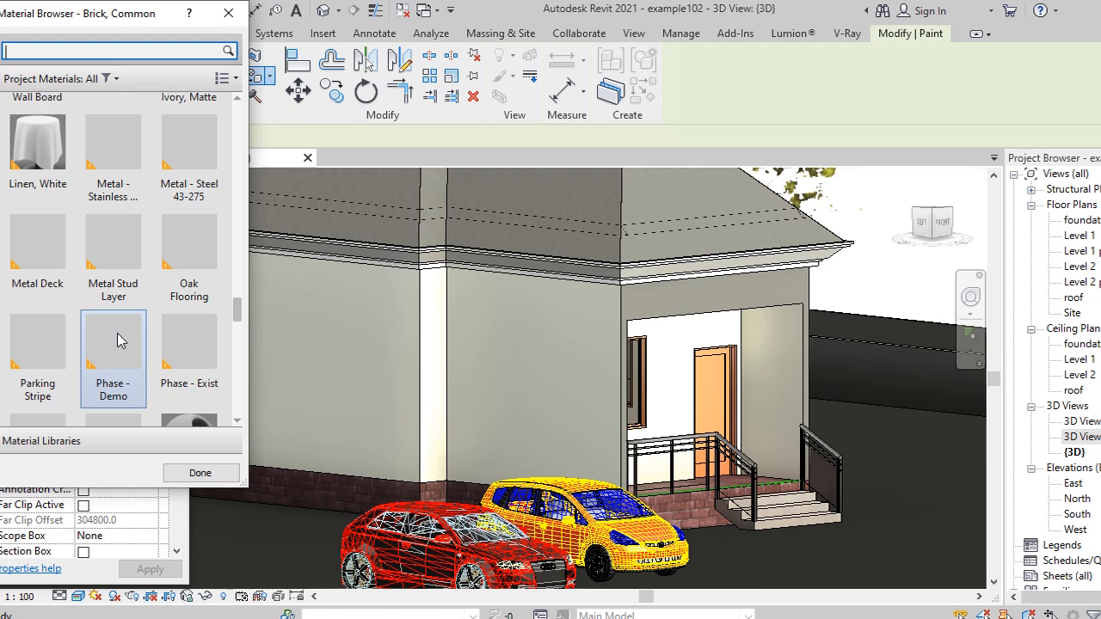
{"action": "scroll", "coordinate": [117, 332], "scroll_direction": "up", "scroll_amount": 2}
{"action": "scroll", "coordinate": [117, 331], "scroll_direction": "down", "scroll_amount": 10}
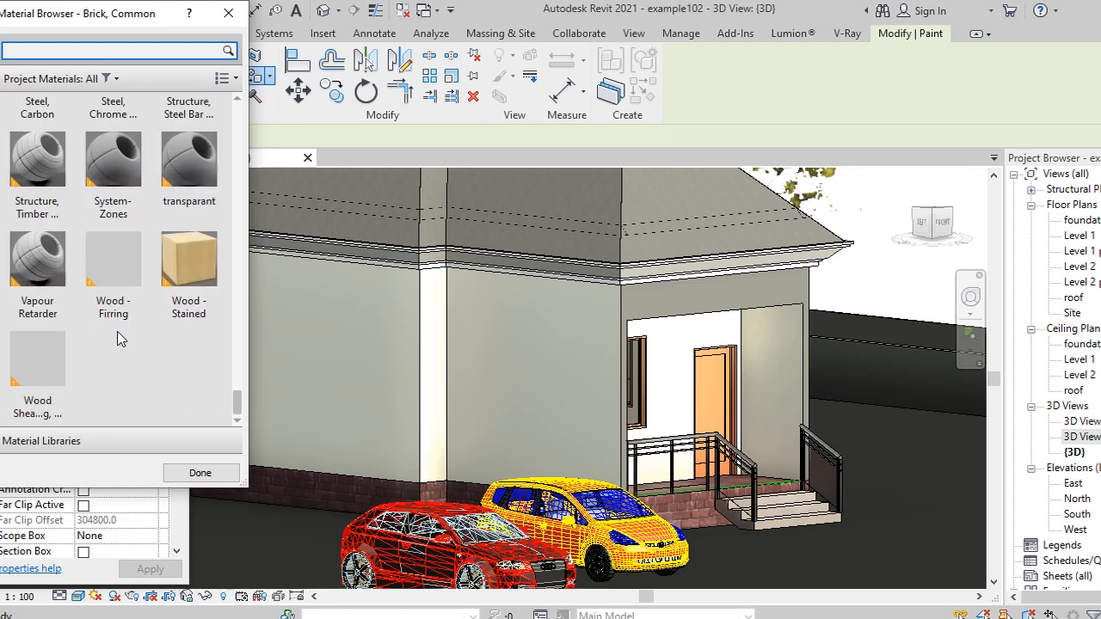
{"action": "scroll", "coordinate": [118, 330], "scroll_direction": "up", "scroll_amount": 15}
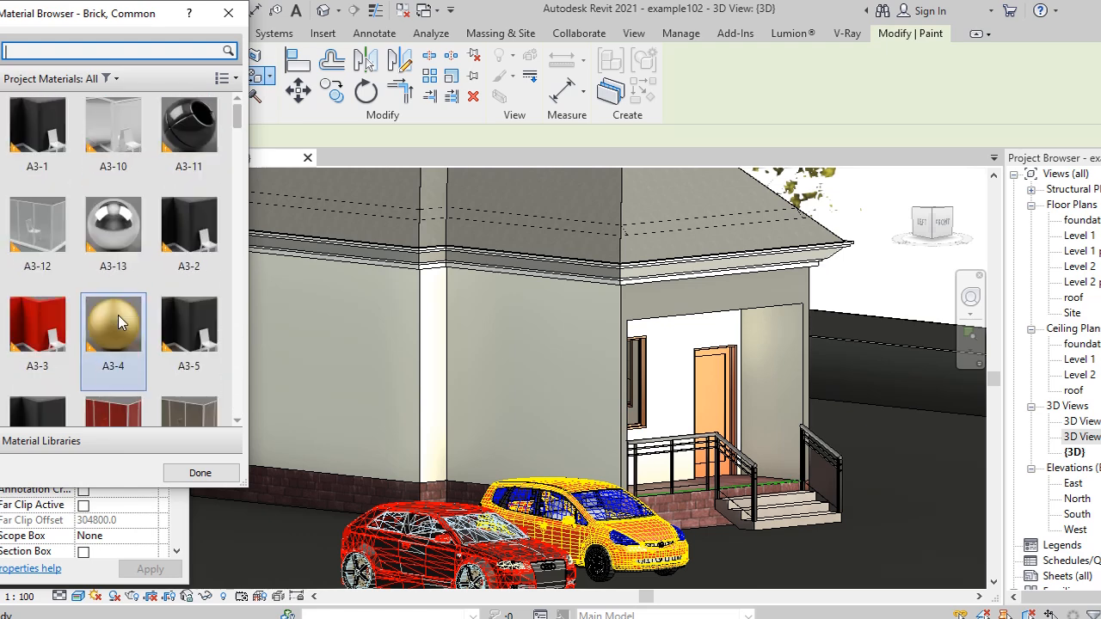
{"action": "left_click", "coordinate": [37, 320]}
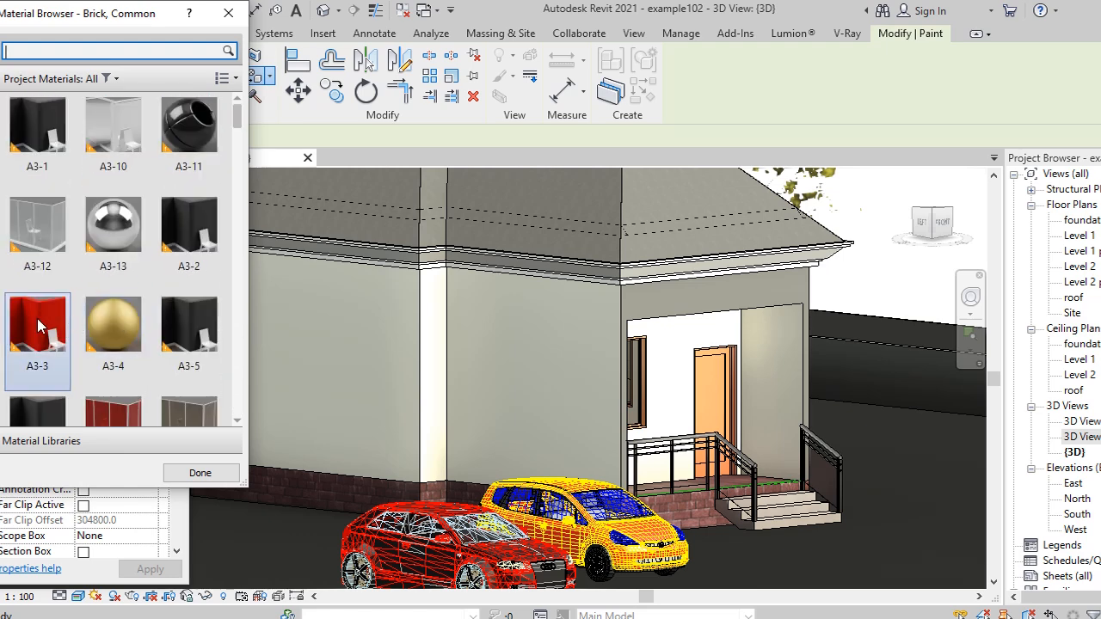
Paint the inner side wall beside the door and the door wall of the front porch with A3-3.
{"action": "left_click", "coordinate": [774, 371]}
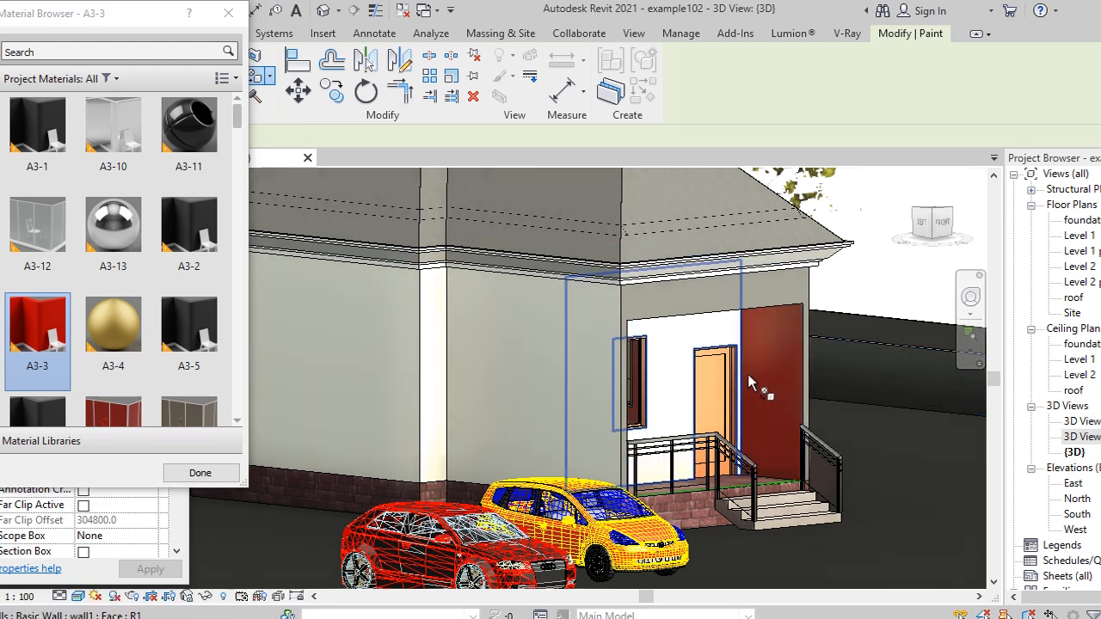
{"action": "scroll", "coordinate": [757, 382], "scroll_direction": "up", "scroll_amount": 2}
{"action": "scroll", "coordinate": [713, 319], "scroll_direction": "up", "scroll_amount": 3}
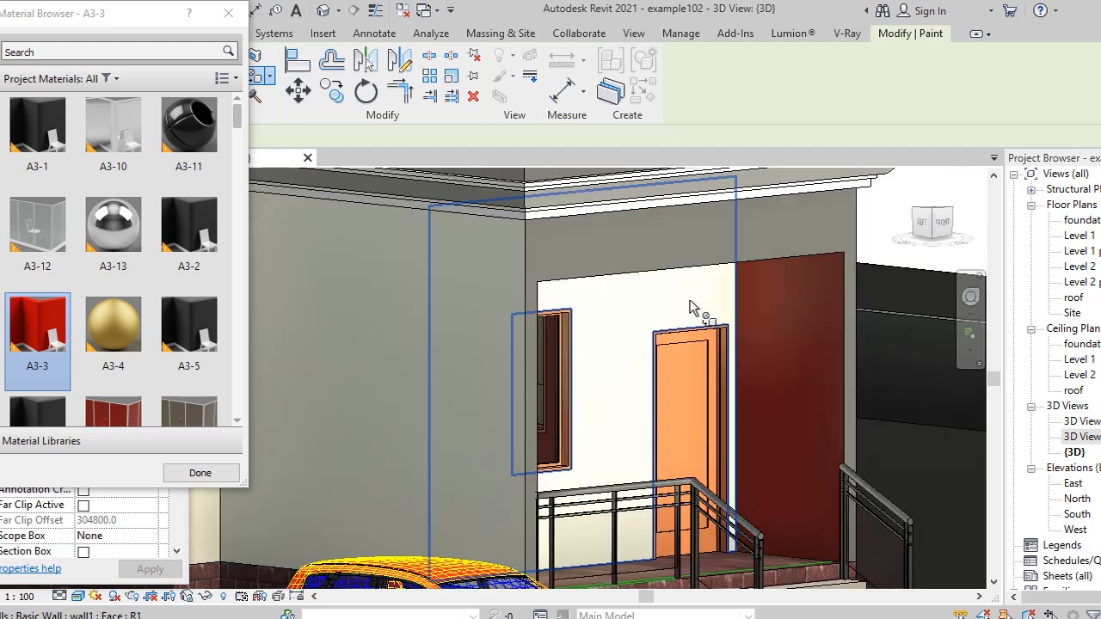
{"action": "left_click", "coordinate": [707, 309]}
{"action": "scroll", "coordinate": [737, 312], "scroll_direction": "down", "scroll_amount": 3}
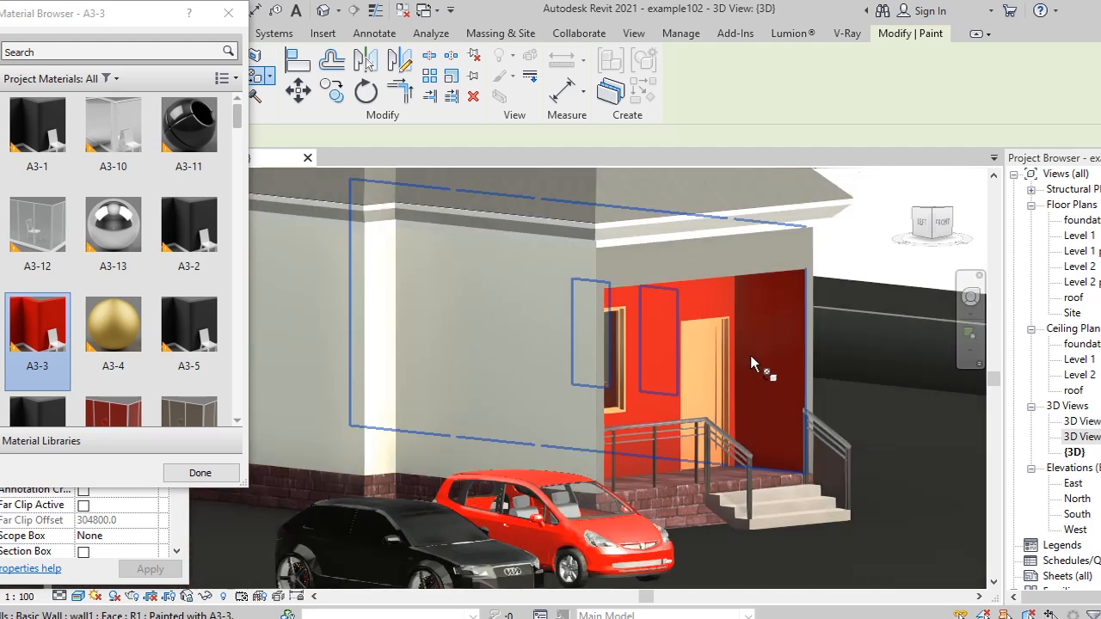
Paint the opposite inner side wall of the front porch, behind the railing, with A3-3.
{"action": "scroll", "coordinate": [756, 385], "scroll_direction": "up", "scroll_amount": 2}
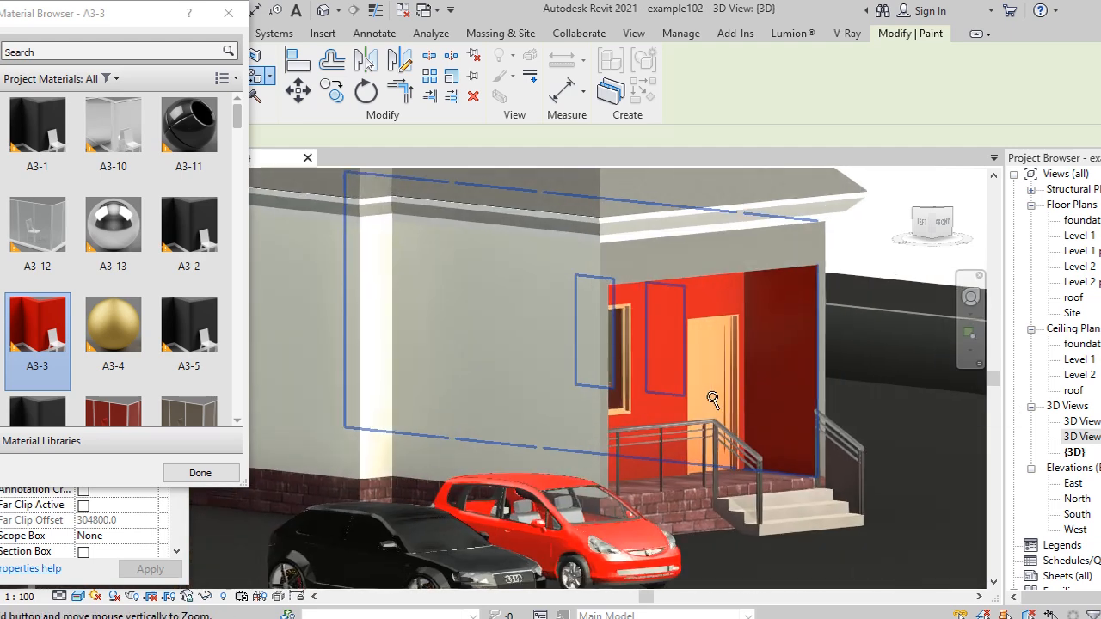
{"action": "mouse_move", "coordinate": [774, 398]}
{"action": "middle_mouse_down", "text": "shift"}
{"action": "mouse_move", "coordinate": [695, 432]}
{"action": "mouse_move", "coordinate": [734, 422]}
{"action": "middle_mouse_up", "text": "shift"}
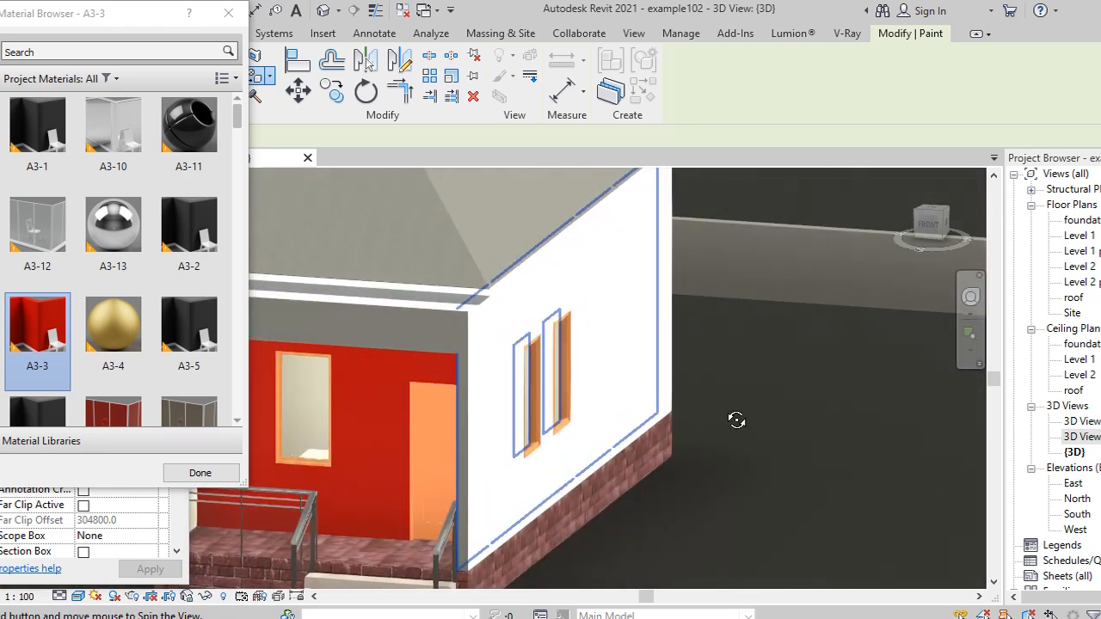
{"action": "scroll", "coordinate": [765, 410], "scroll_direction": "down", "scroll_amount": 5}
{"action": "scroll", "coordinate": [766, 423], "scroll_direction": "up", "scroll_amount": 5}
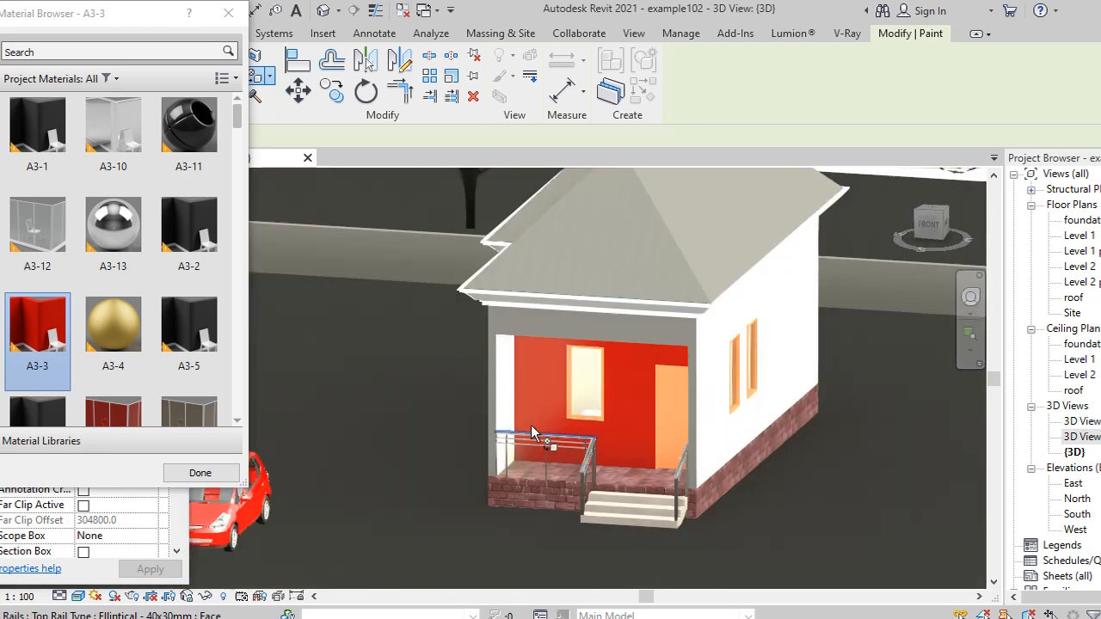
{"action": "scroll", "coordinate": [517, 427], "scroll_direction": "up", "scroll_amount": 3}
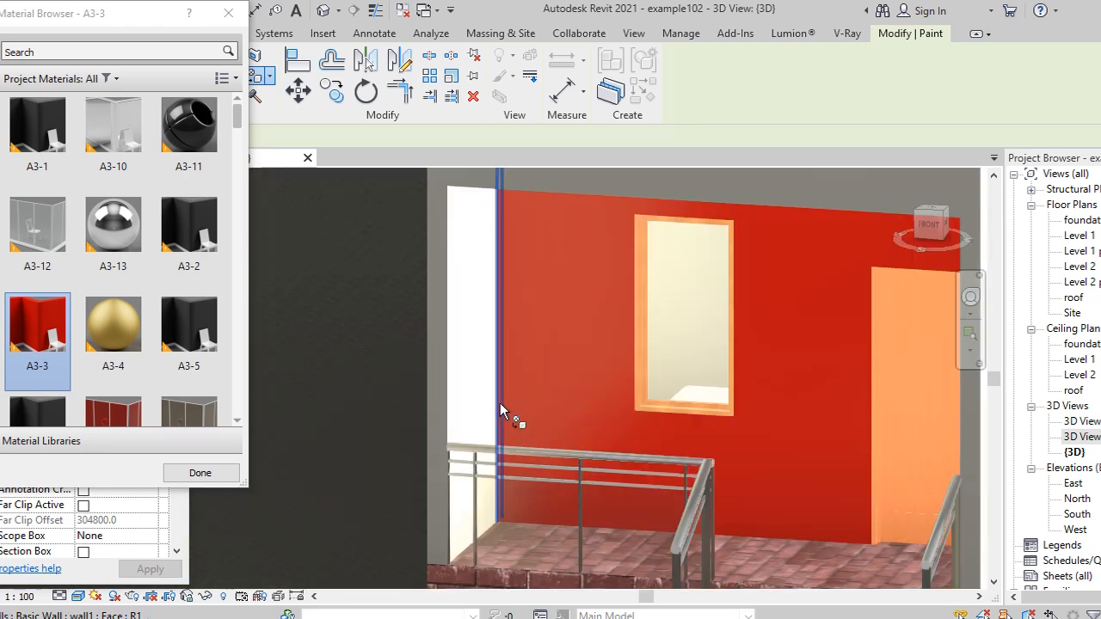
{"action": "left_click", "coordinate": [474, 361]}
{"action": "scroll", "coordinate": [696, 344], "scroll_direction": "down", "scroll_amount": 5}
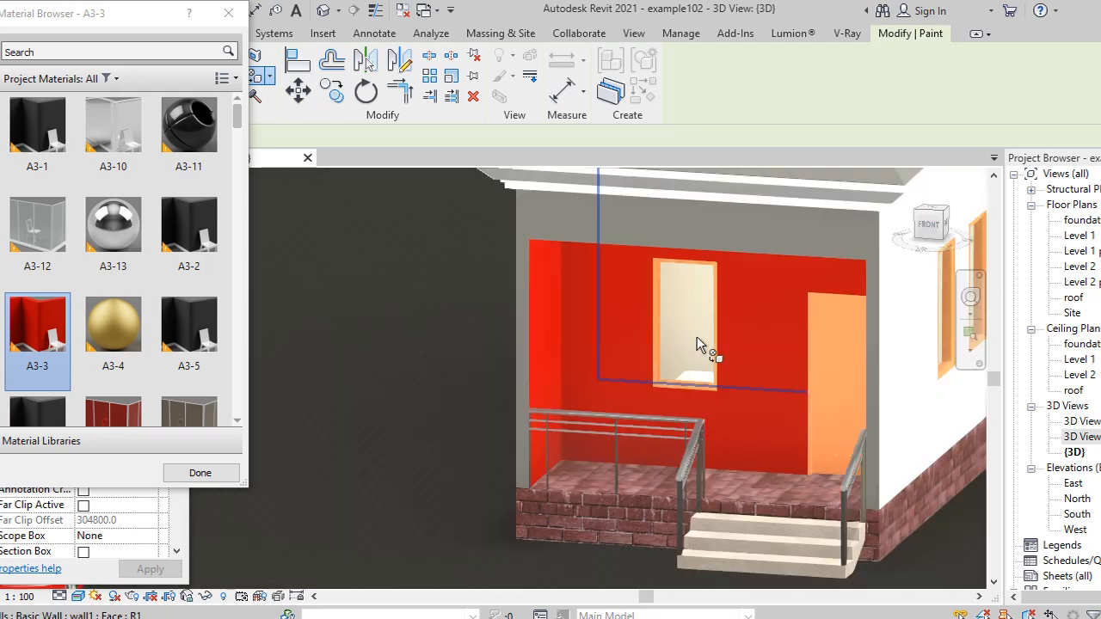
Paint the door and window wall of the porch at the back of the house with A3-3.
{"action": "middle_click_drag", "start_coordinate": [684, 469], "coordinate": [1075, 486], "text": "shift"}
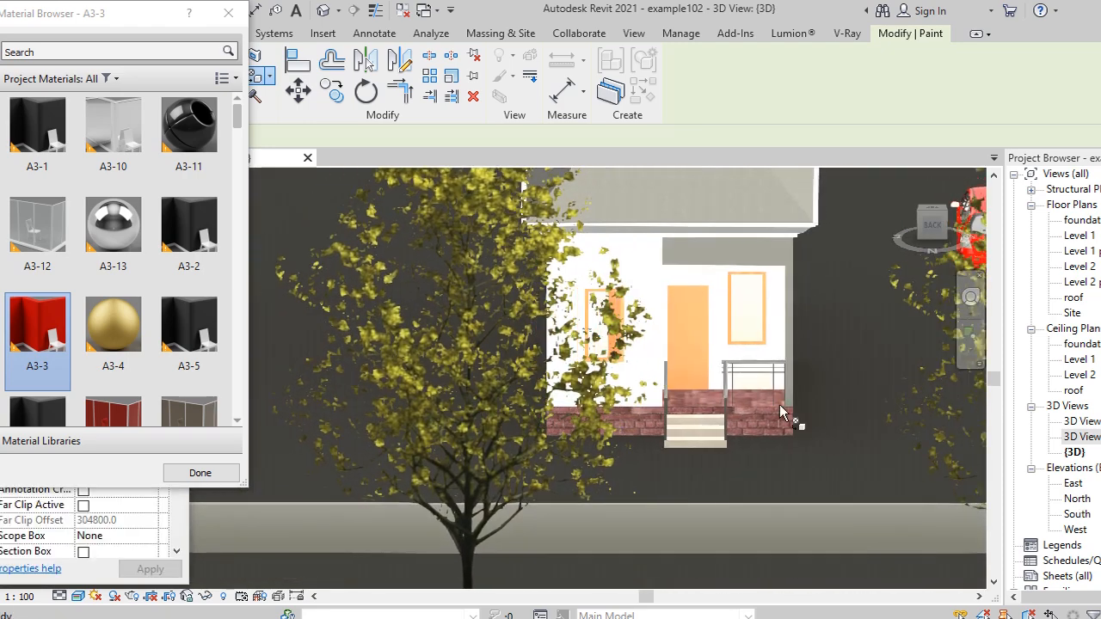
{"action": "scroll", "coordinate": [697, 312], "scroll_direction": "up", "scroll_amount": 1}
{"action": "scroll", "coordinate": [697, 312], "scroll_direction": "up", "scroll_amount": 2}
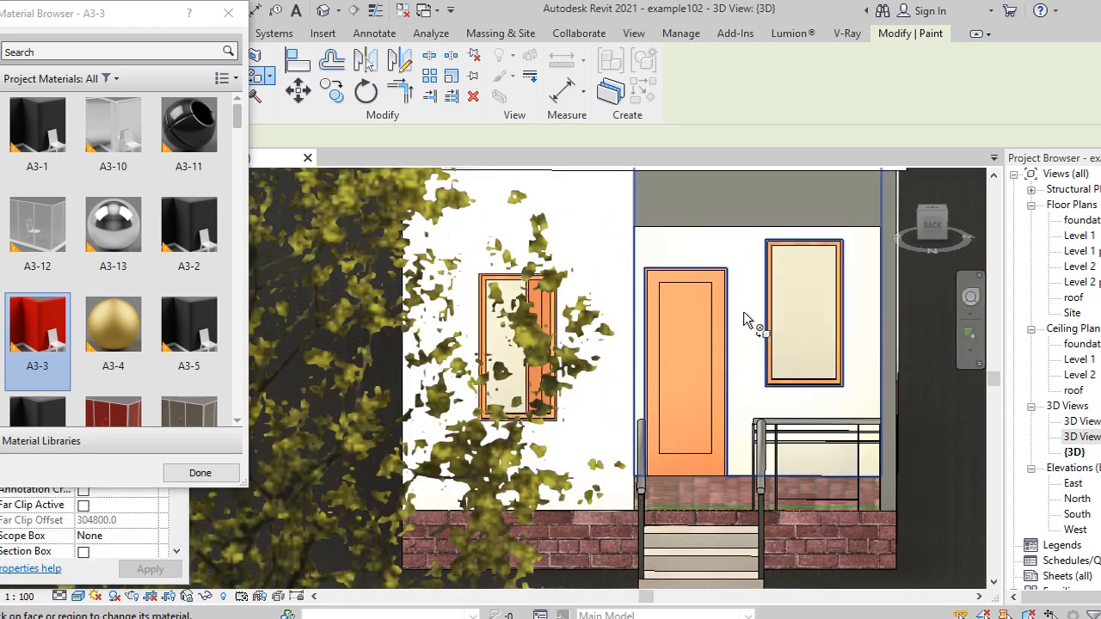
{"action": "left_click", "coordinate": [745, 320]}
Paint the inner side wall beside the back porch door with A3-3 and finish painting.
{"action": "mouse_move", "coordinate": [754, 370]}
{"action": "middle_mouse_down", "text": "shift"}
{"action": "mouse_move", "coordinate": [680, 398]}
{"action": "mouse_move", "coordinate": [540, 392]}
{"action": "middle_mouse_up", "text": "shift"}
{"action": "scroll", "coordinate": [518, 327], "scroll_direction": "up", "scroll_amount": 2}
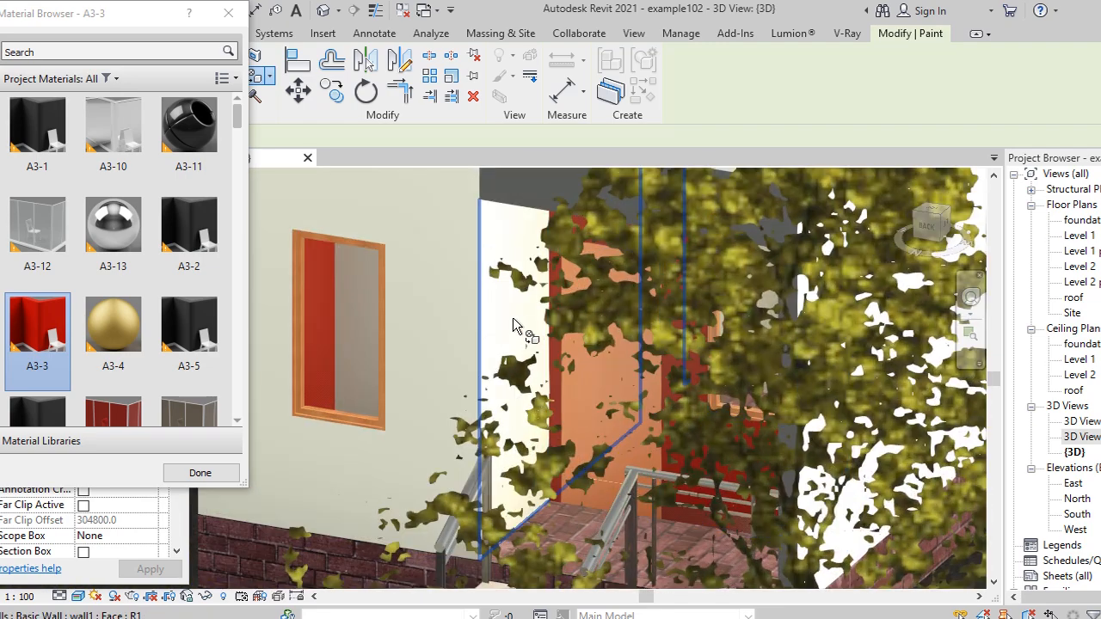
{"action": "left_click", "coordinate": [514, 325]}
{"action": "middle_click_drag", "start_coordinate": [560, 365], "coordinate": [638, 393], "text": "shift"}
{"action": "scroll", "coordinate": [493, 381], "scroll_direction": "down", "scroll_amount": 3}
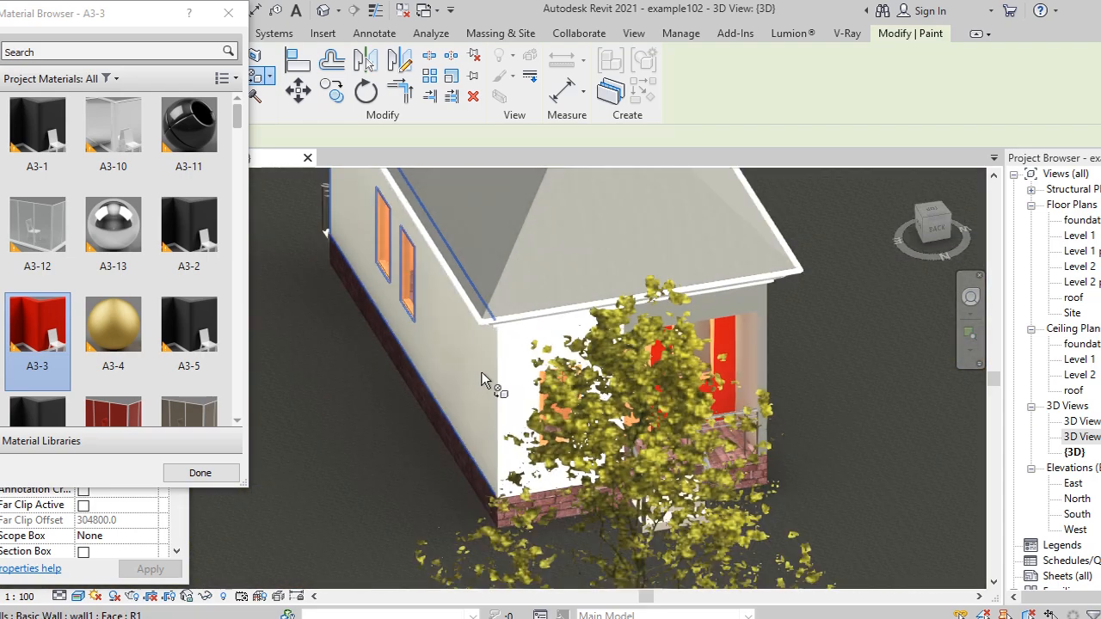
{"action": "scroll", "coordinate": [744, 392], "scroll_direction": "up", "scroll_amount": 2}
{"action": "mouse_move", "coordinate": [745, 393]}
{"action": "middle_mouse_down", "text": "shift"}
{"action": "mouse_move", "coordinate": [587, 445]}
{"action": "mouse_move", "coordinate": [482, 398]}
{"action": "middle_mouse_up", "text": "shift"}
{"action": "key", "text": "Escape"}
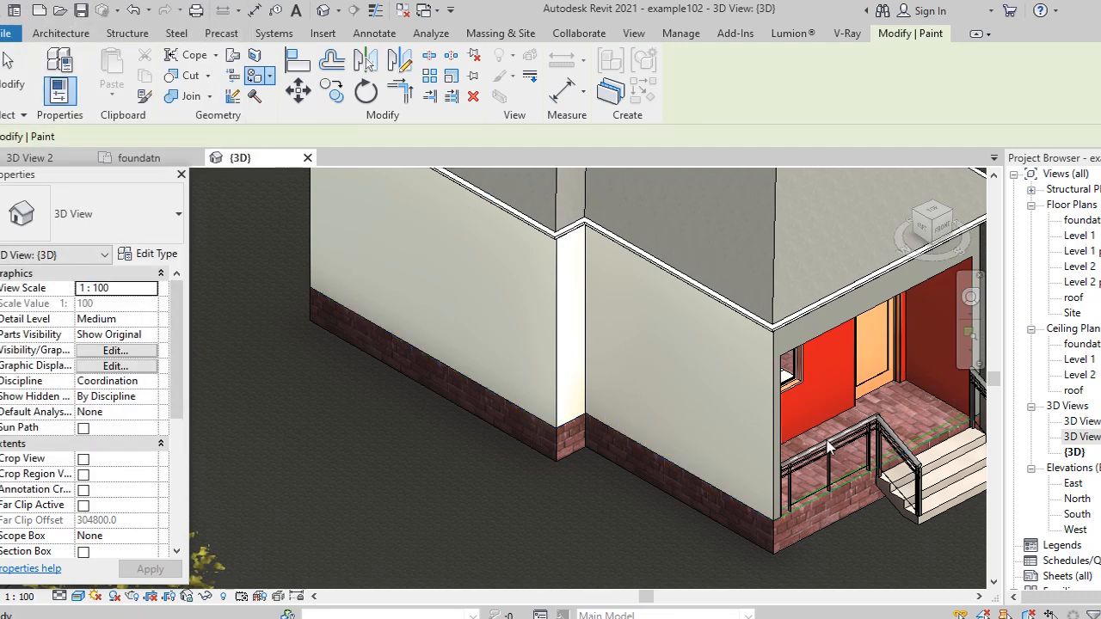
{"action": "key", "text": "Escape"}
Open the layer structure of the roof1 type from the roof of the house.
{"action": "scroll", "coordinate": [565, 369], "scroll_direction": "down", "scroll_amount": 4}
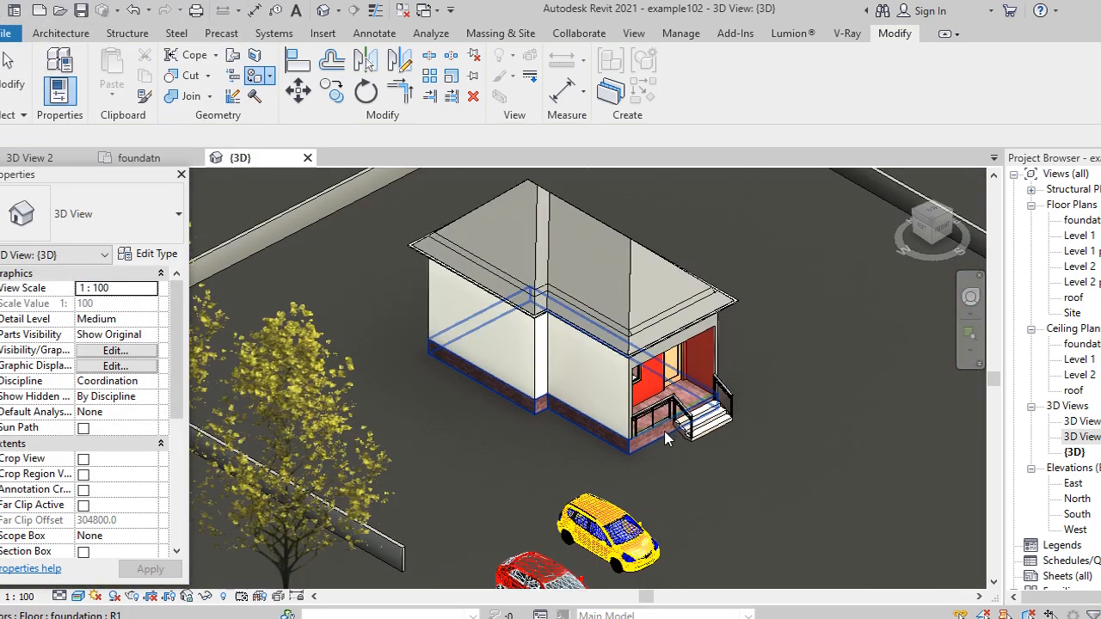
{"action": "middle_click_drag", "start_coordinate": [676, 436], "coordinate": [693, 372], "text": "shift"}
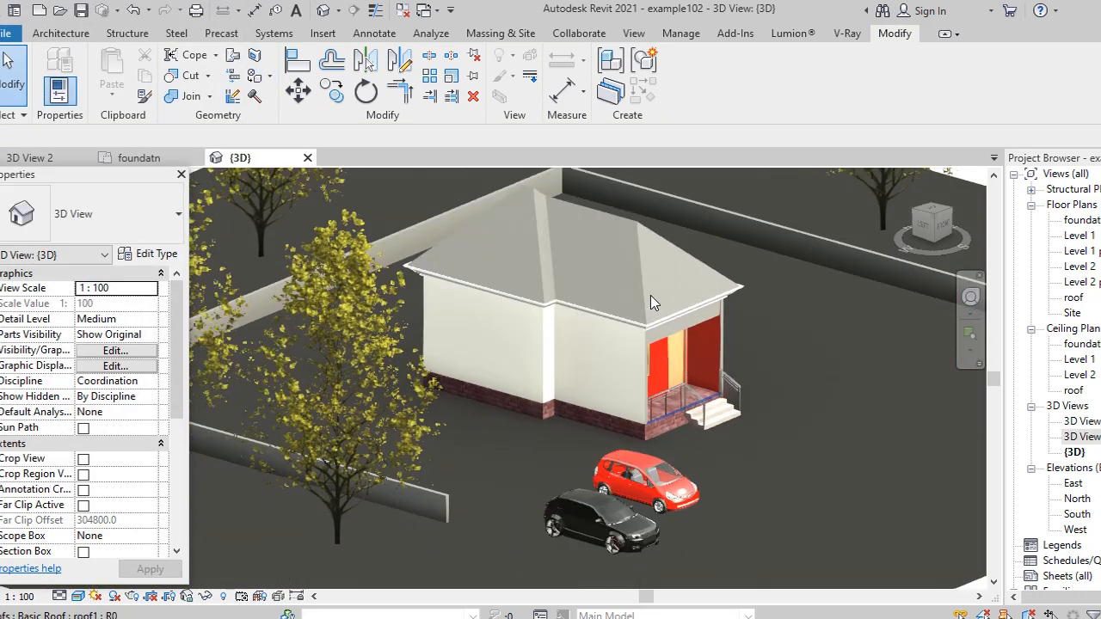
{"action": "scroll", "coordinate": [654, 275], "scroll_direction": "up", "scroll_amount": 3}
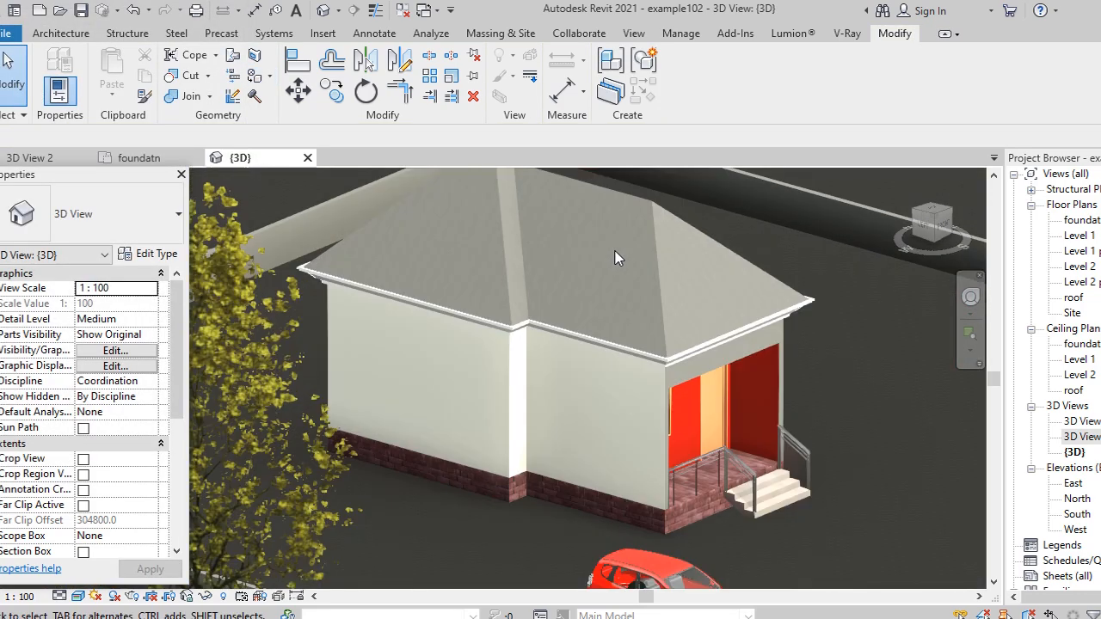
{"action": "left_click", "coordinate": [658, 226]}
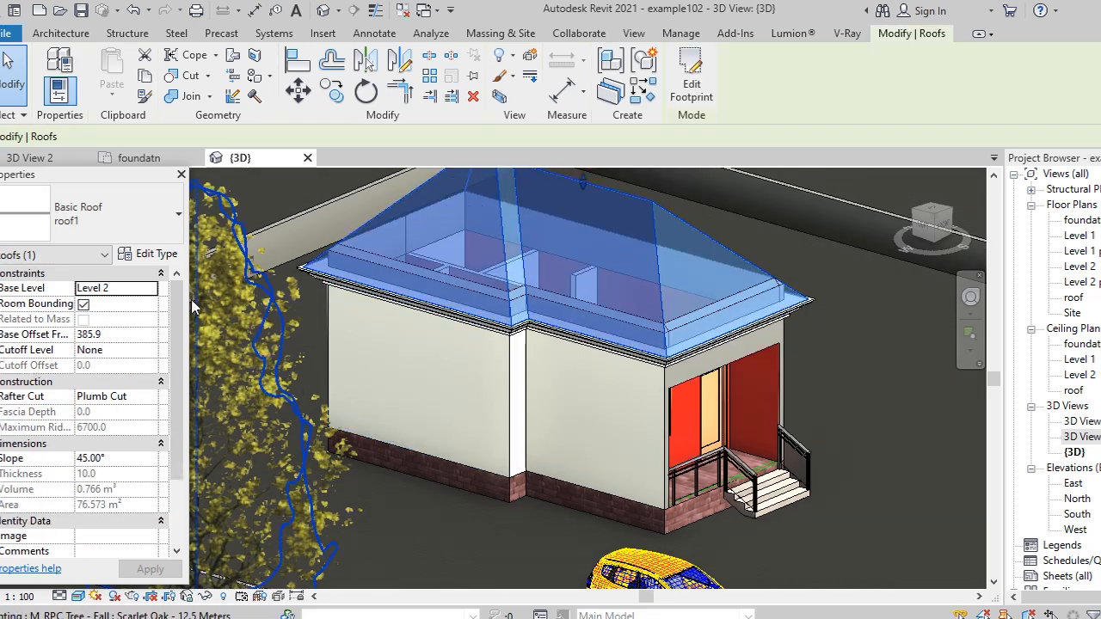
{"action": "left_click", "coordinate": [151, 255]}
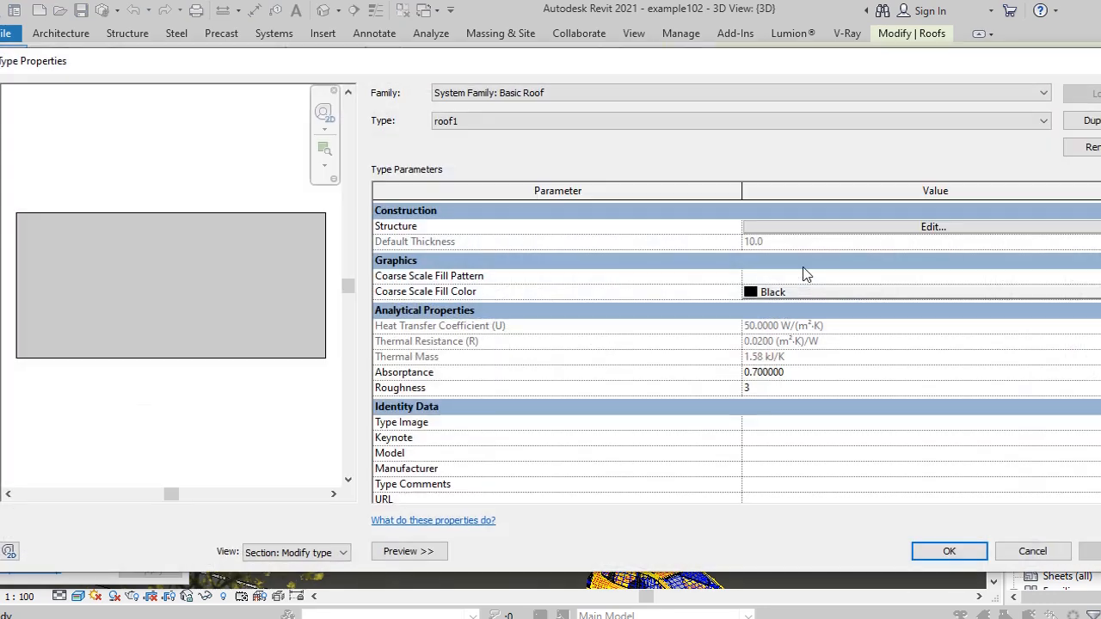
{"action": "left_click", "coordinate": [929, 227]}
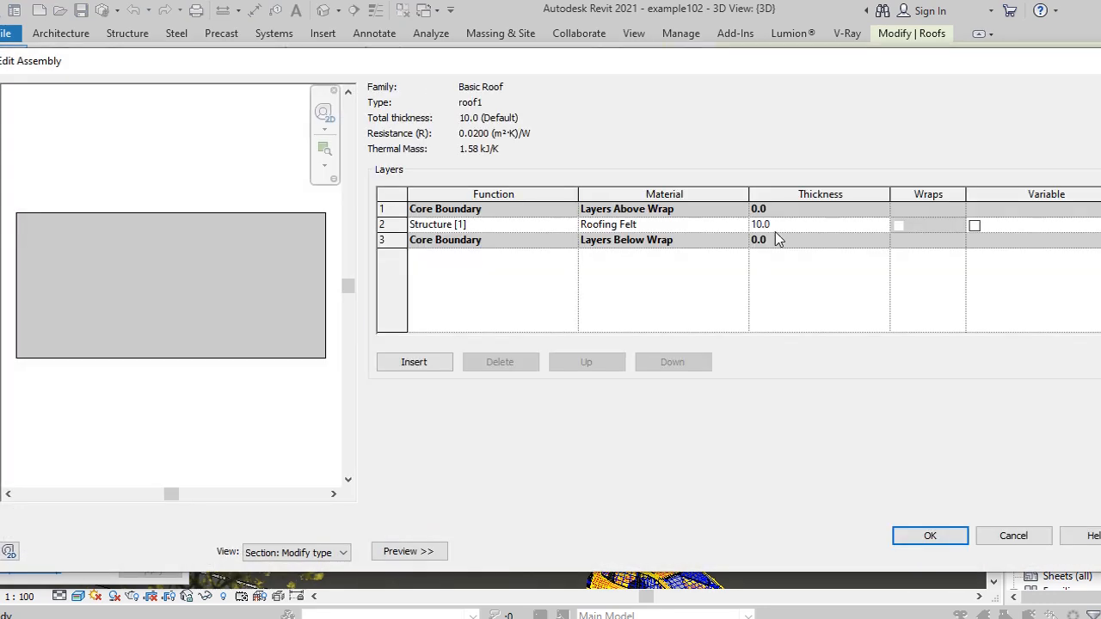
Choose Softwood, Lumber as the structure layer's material and replace its appearance image with Thermal_Moisture.Roof.Tiles.Spanish.png.
{"action": "left_click", "coordinate": [740, 227]}
{"action": "left_click", "coordinate": [742, 224]}
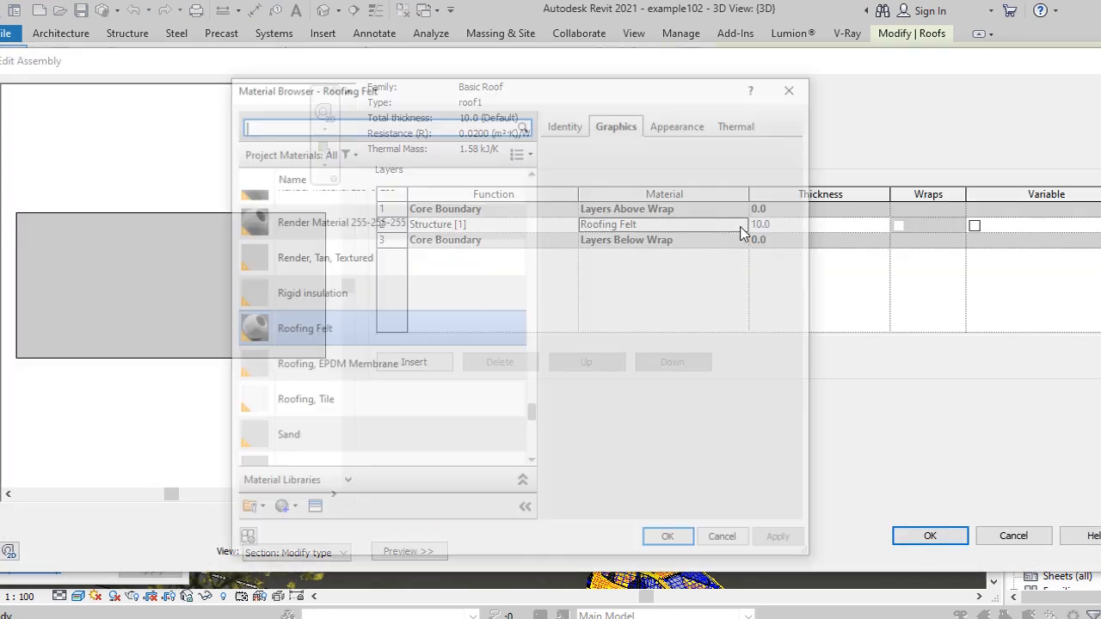
{"action": "left_click", "coordinate": [684, 123]}
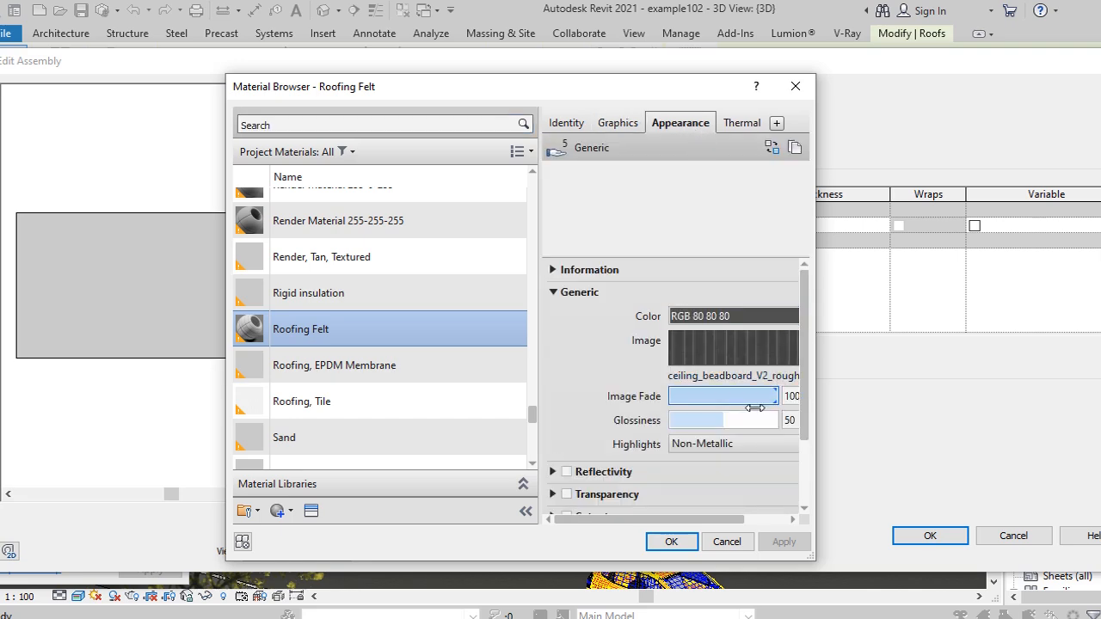
{"action": "left_click", "coordinate": [733, 376]}
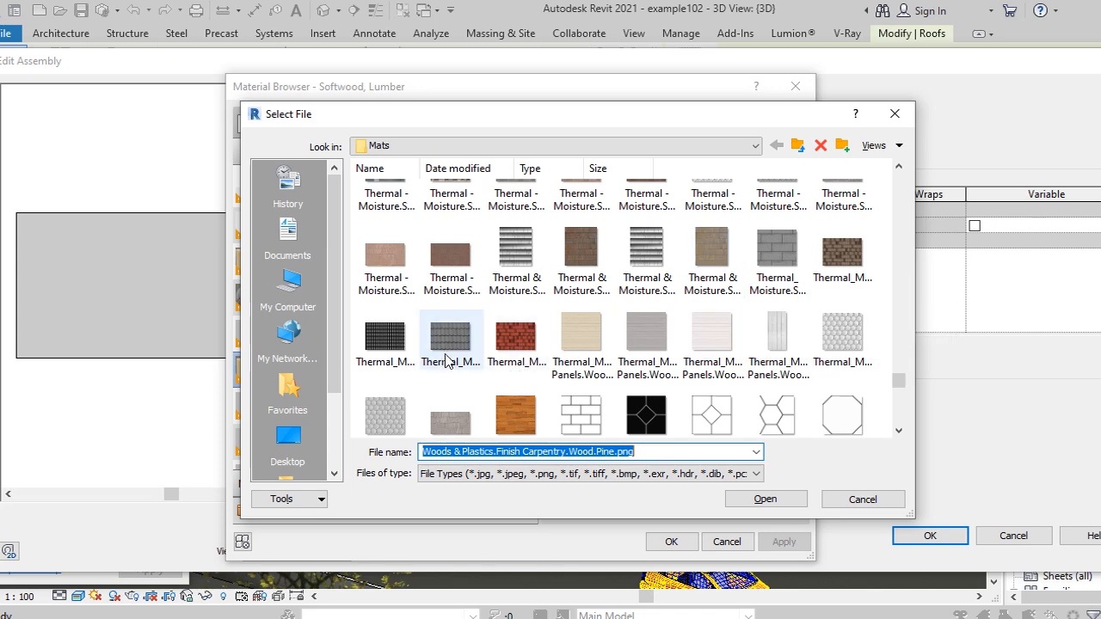
{"action": "left_click", "coordinate": [446, 348]}
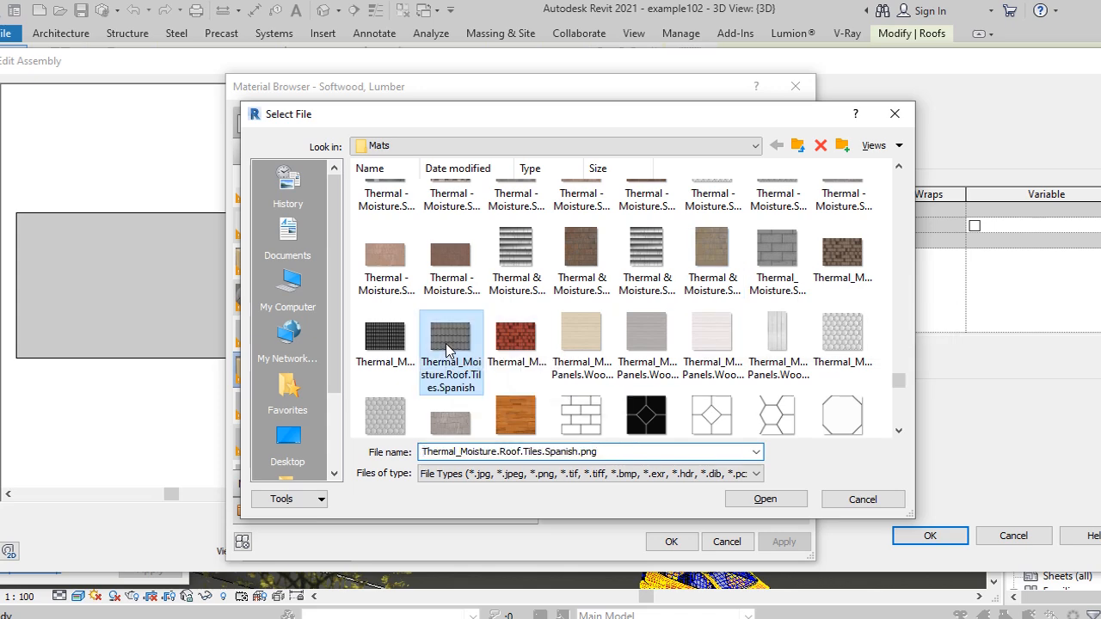
{"action": "left_click", "coordinate": [777, 505]}
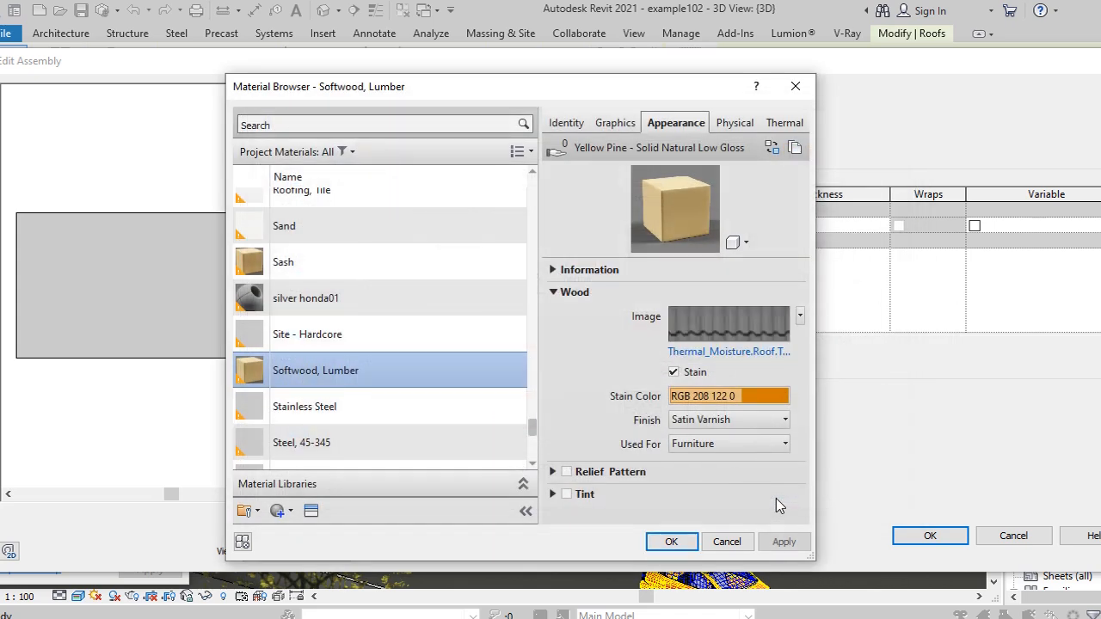
Set the roof tile texture's sample width to 2500 mm and apply the Softwood, Lumber material to the roof1 type.
{"action": "left_click", "coordinate": [718, 328]}
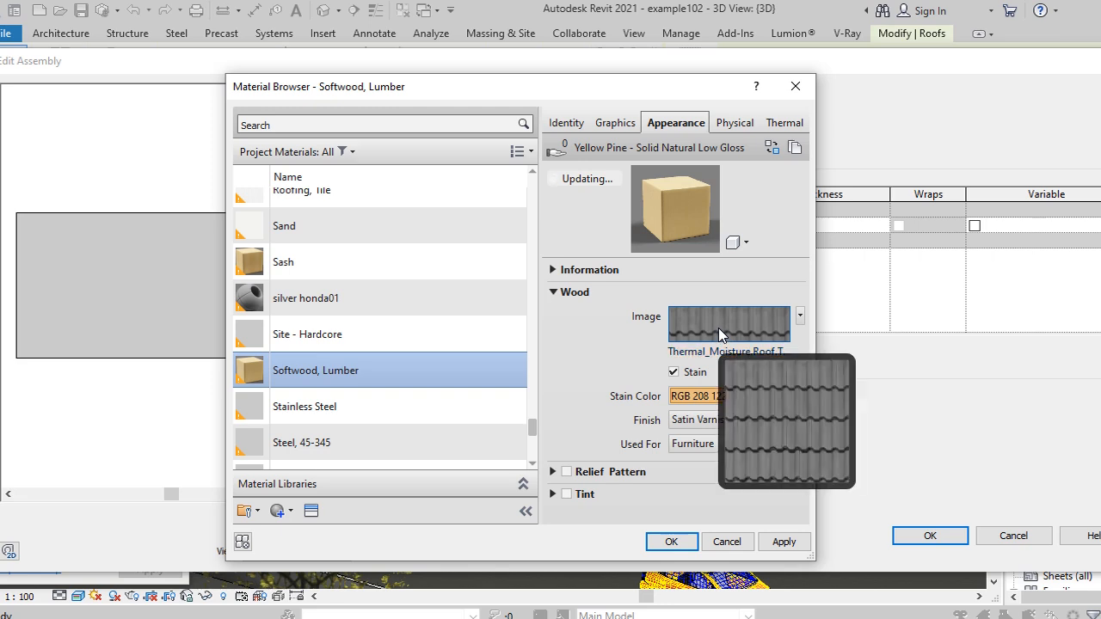
{"action": "scroll", "coordinate": [426, 452], "scroll_direction": "down", "scroll_amount": 5}
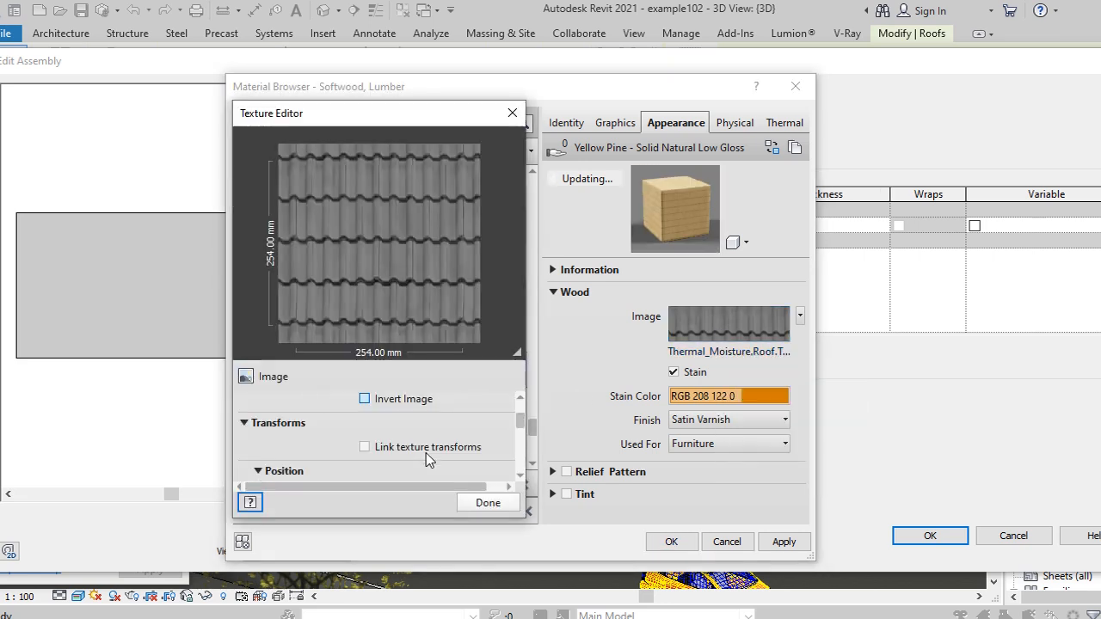
{"action": "scroll", "coordinate": [430, 454], "scroll_direction": "up", "scroll_amount": 1}
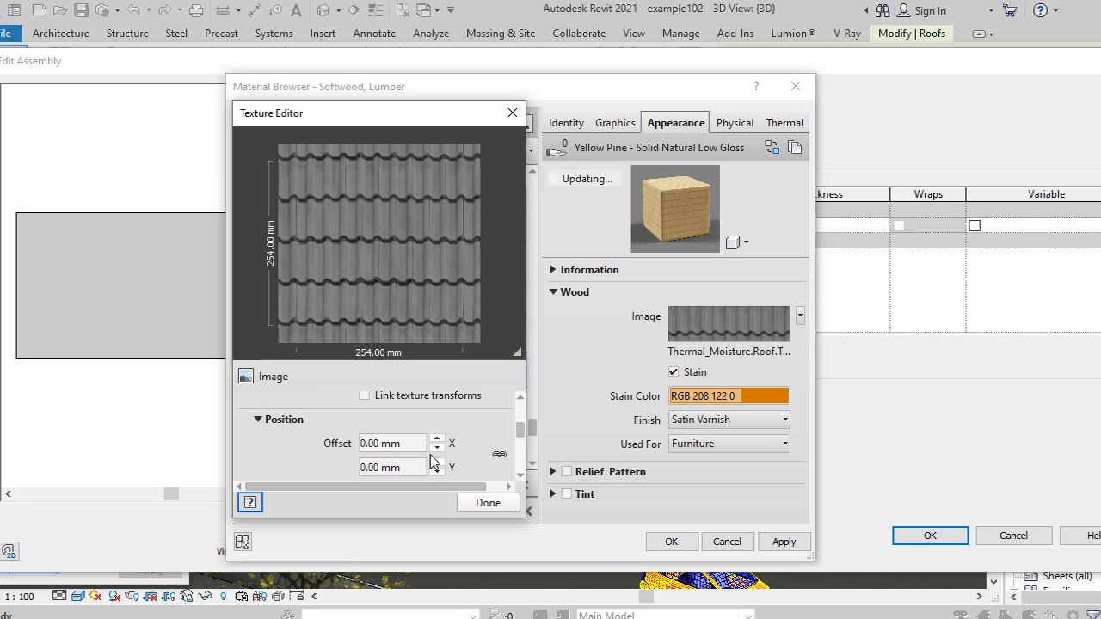
{"action": "scroll", "coordinate": [430, 454], "scroll_direction": "down", "scroll_amount": 3}
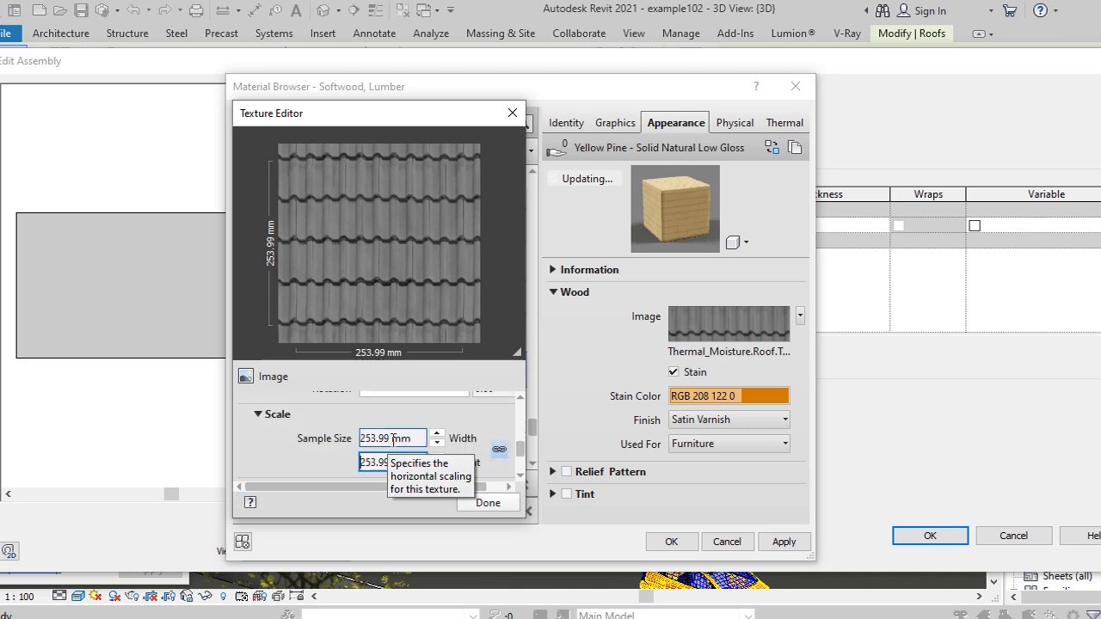
{"action": "double_click", "coordinate": [391, 439]}
{"action": "type", "text": "2"}
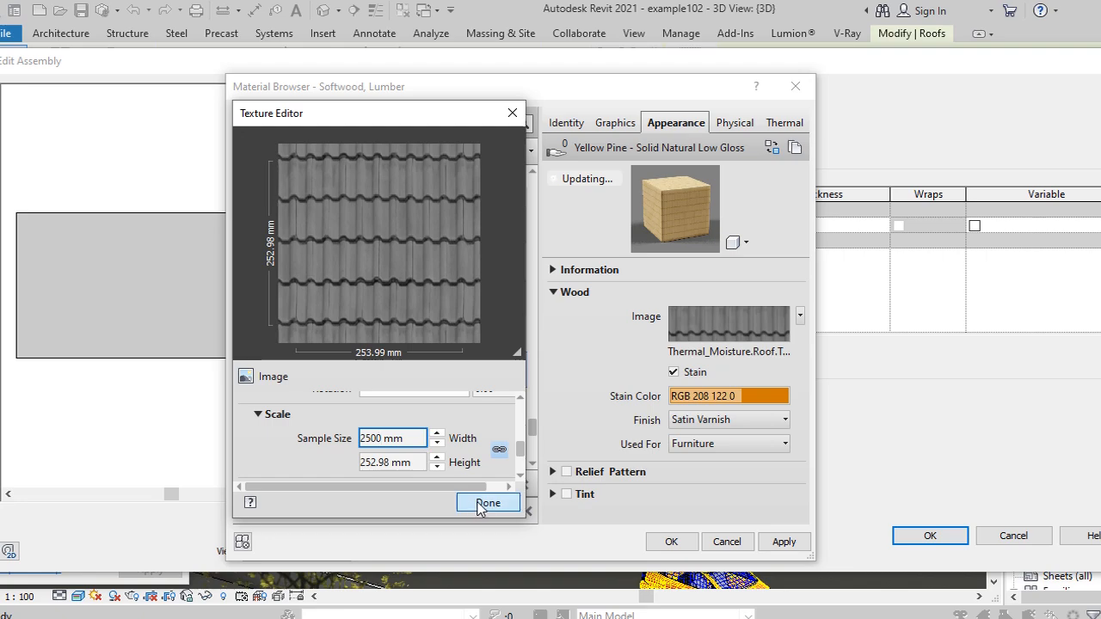
{"action": "left_click", "coordinate": [486, 504]}
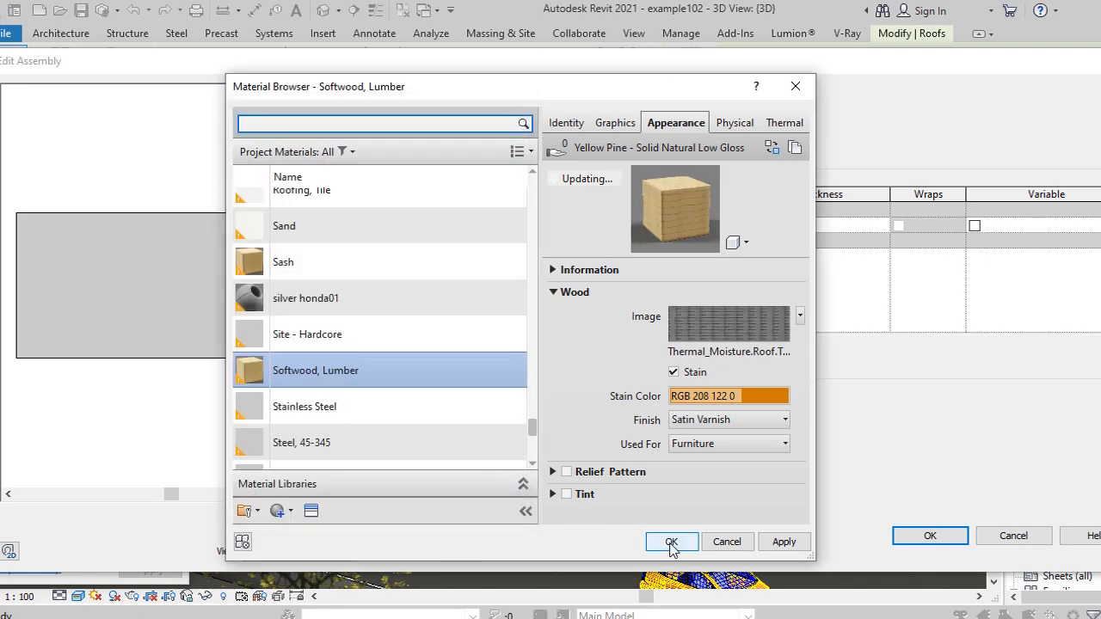
{"action": "left_click", "coordinate": [671, 545]}
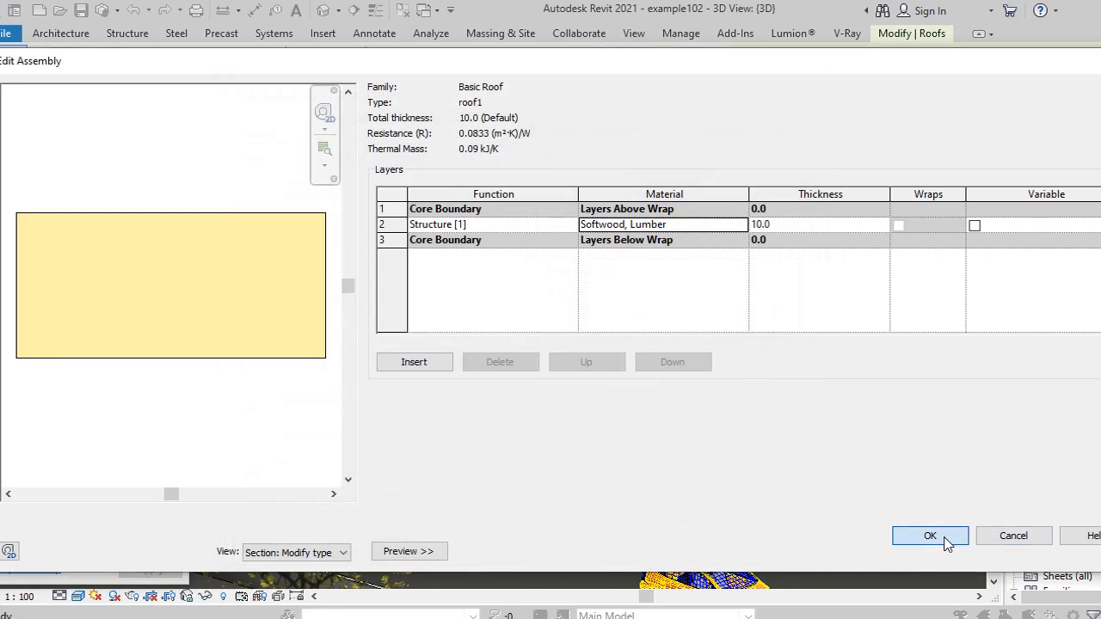
{"action": "left_click", "coordinate": [944, 537]}
{"action": "left_click", "coordinate": [949, 549]}
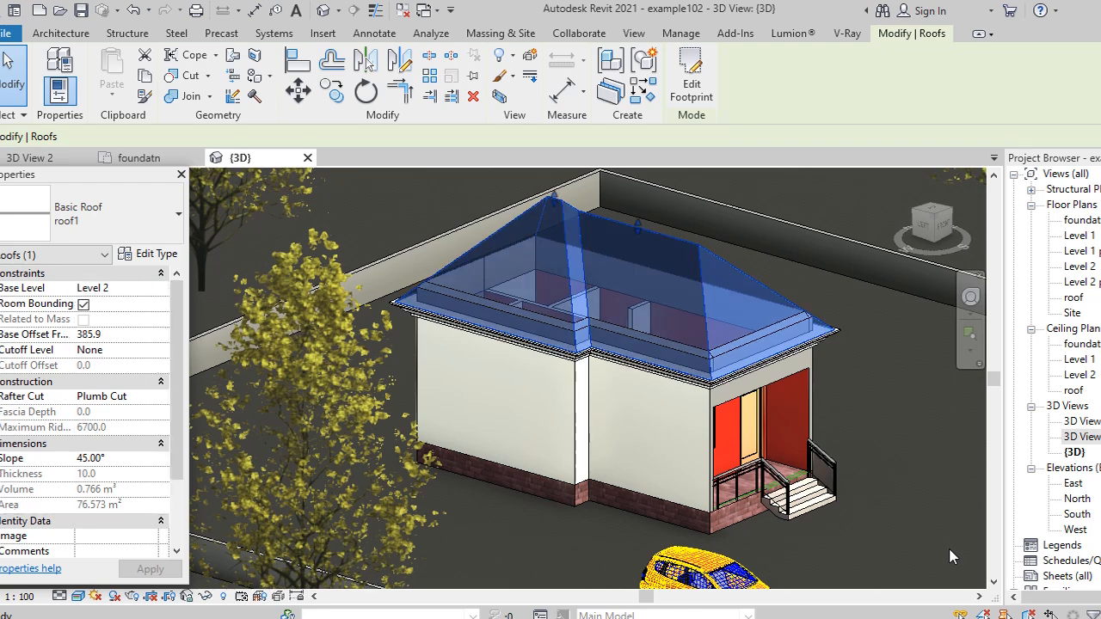
{"action": "key", "text": "Escape"}
Reopen the appearance settings of the Softwood, Lumber material from the roof1 type's structure layer.
{"action": "scroll", "coordinate": [626, 270], "scroll_direction": "up", "scroll_amount": 3}
{"action": "scroll", "coordinate": [754, 344], "scroll_direction": "down", "scroll_amount": 2}
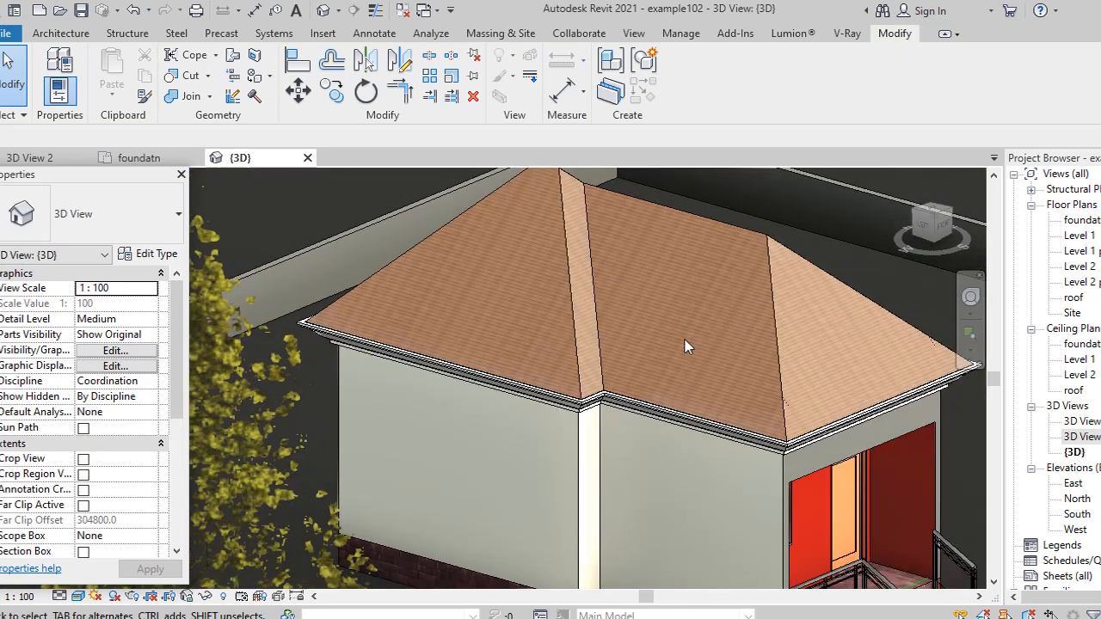
{"action": "scroll", "coordinate": [629, 335], "scroll_direction": "up", "scroll_amount": 3}
{"action": "scroll", "coordinate": [743, 334], "scroll_direction": "down", "scroll_amount": 2}
{"action": "scroll", "coordinate": [781, 263], "scroll_direction": "up", "scroll_amount": 4}
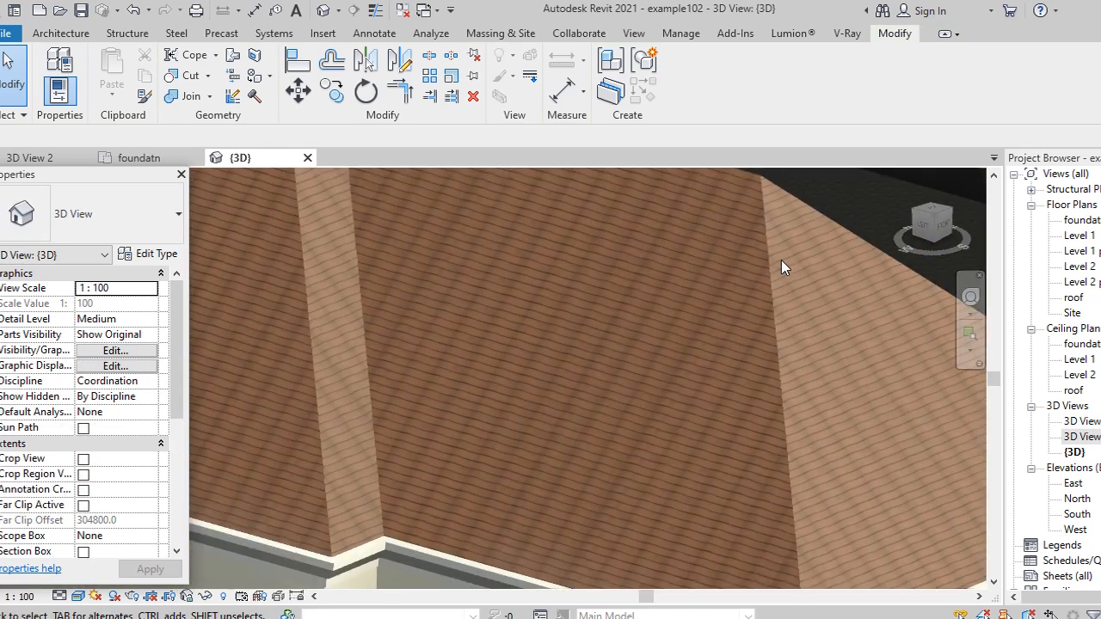
{"action": "left_click", "coordinate": [762, 275]}
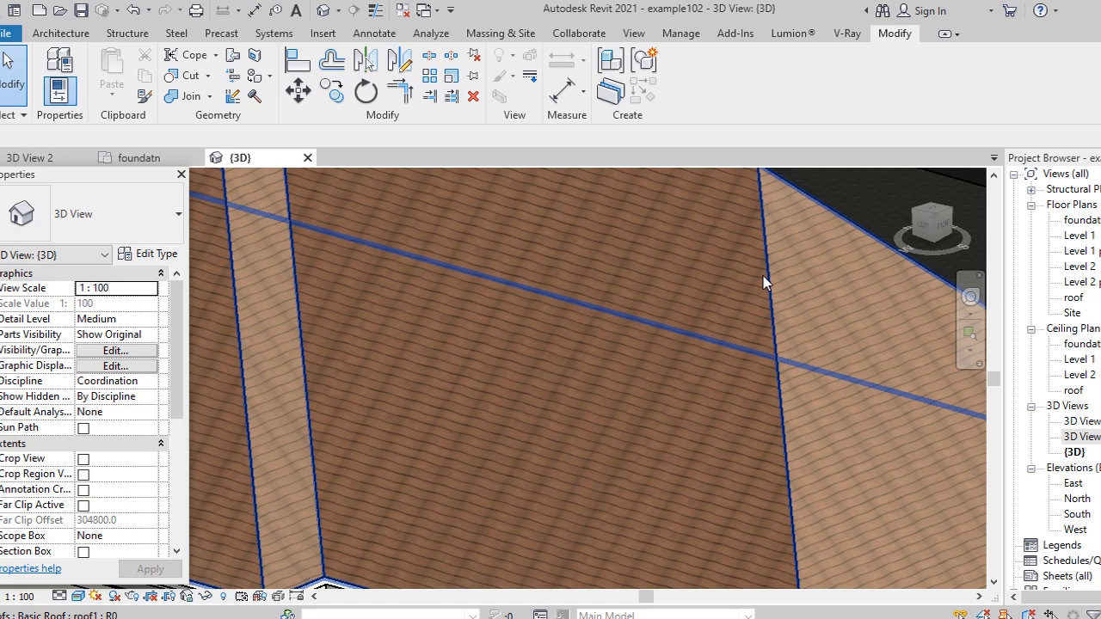
{"action": "left_click", "coordinate": [768, 277]}
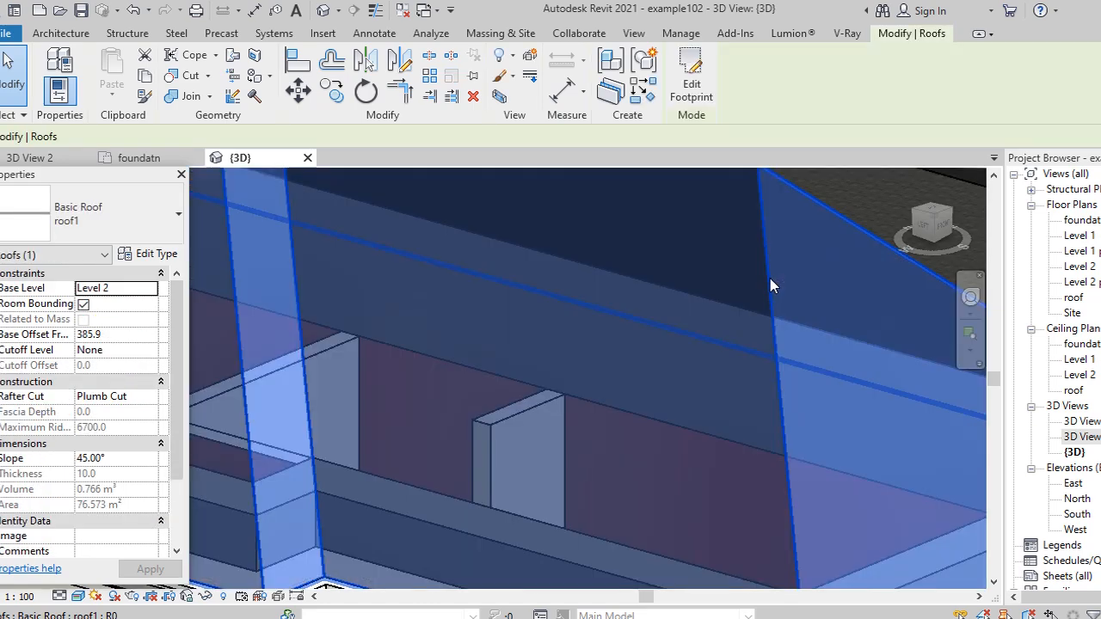
{"action": "left_click", "coordinate": [156, 256]}
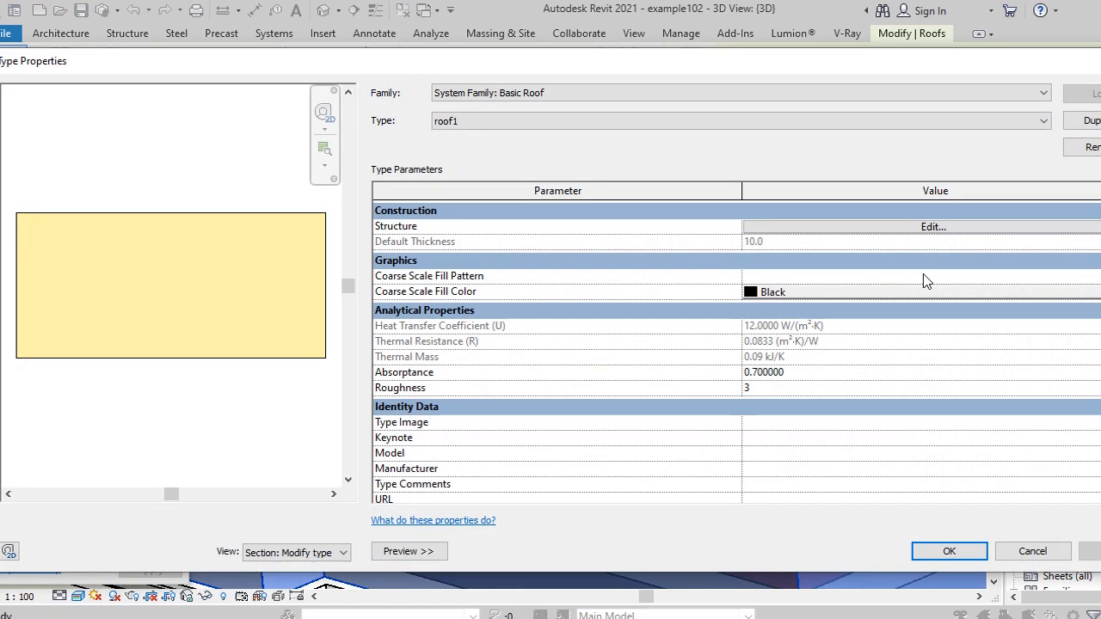
{"action": "left_click", "coordinate": [924, 229]}
{"action": "left_click", "coordinate": [731, 226]}
{"action": "left_click", "coordinate": [738, 226]}
{"action": "left_click", "coordinate": [667, 126]}
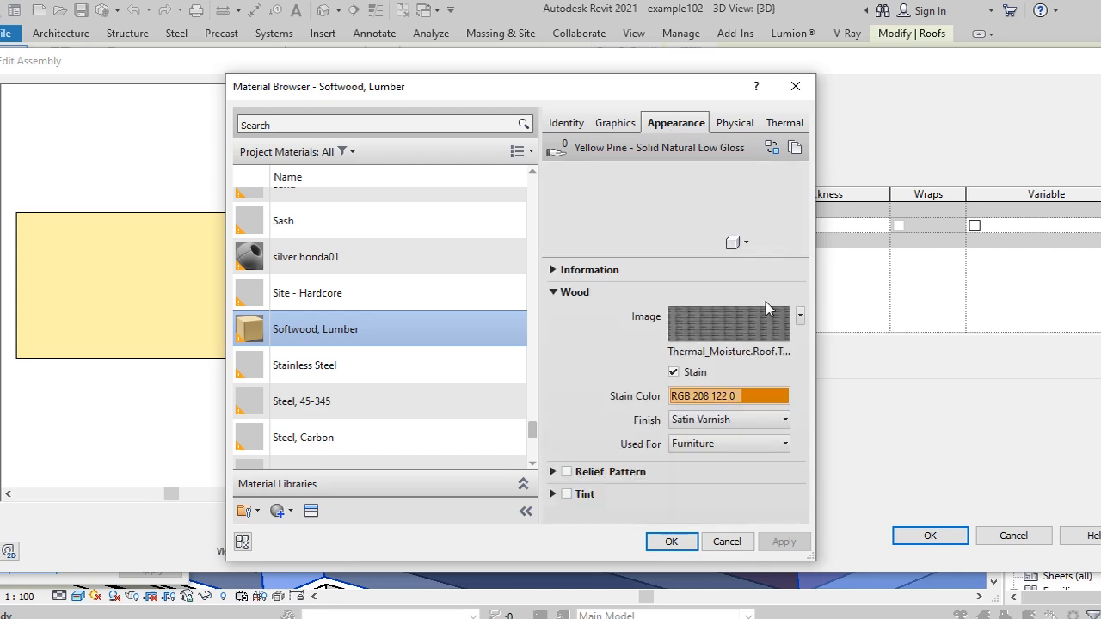
Set the stain color of the Softwood, Lumber material to dark grey, RGB 77 77 77.
{"action": "left_click", "coordinate": [750, 406]}
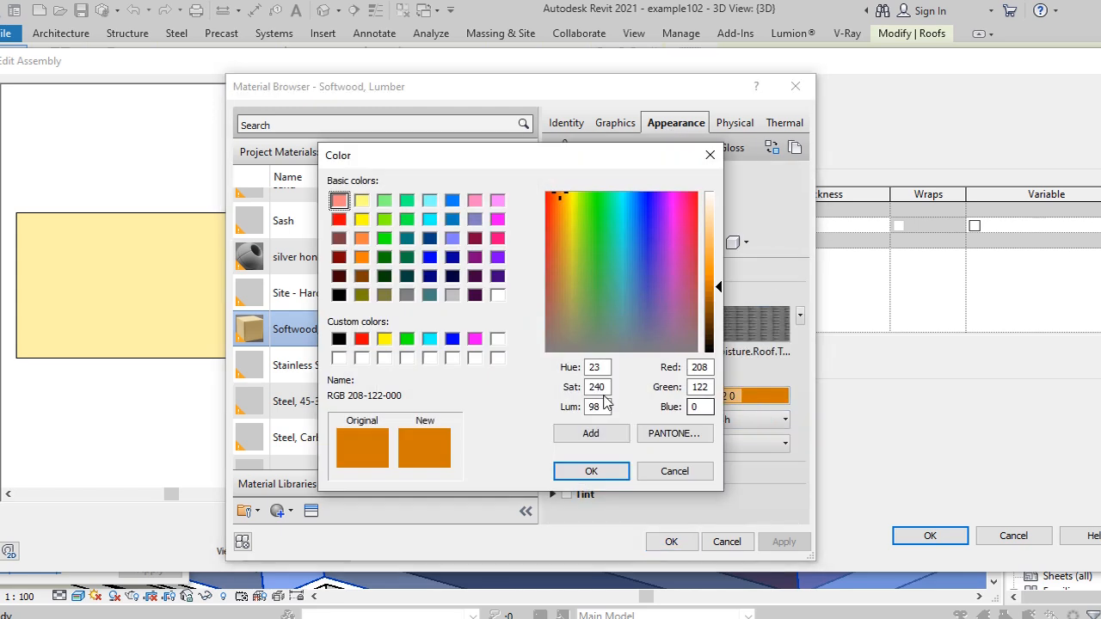
{"action": "left_click", "coordinate": [497, 358]}
{"action": "left_click_drag", "start_coordinate": [719, 217], "coordinate": [718, 307]}
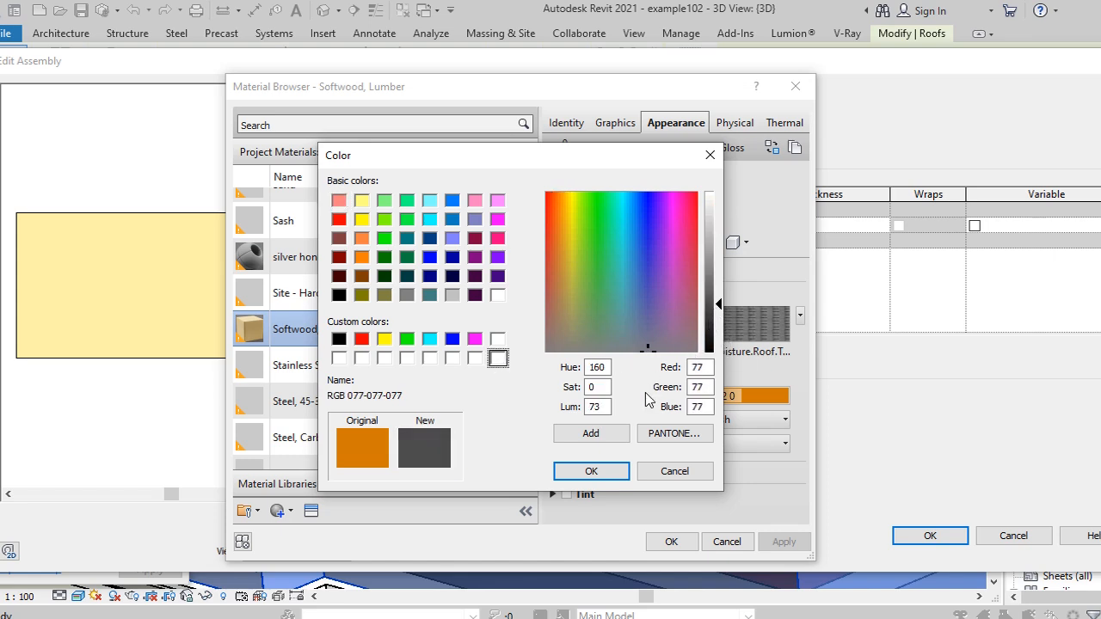
{"action": "left_click", "coordinate": [593, 472]}
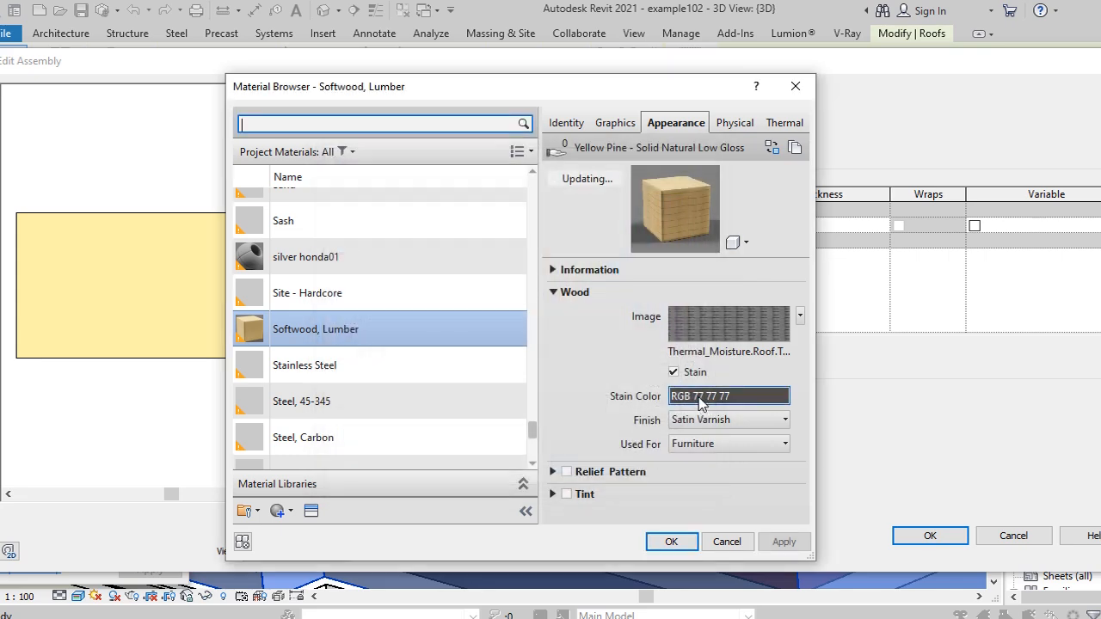
Set the tile texture's sample width to 2000 mm and apply the material changes to the roof.
{"action": "left_click", "coordinate": [737, 341]}
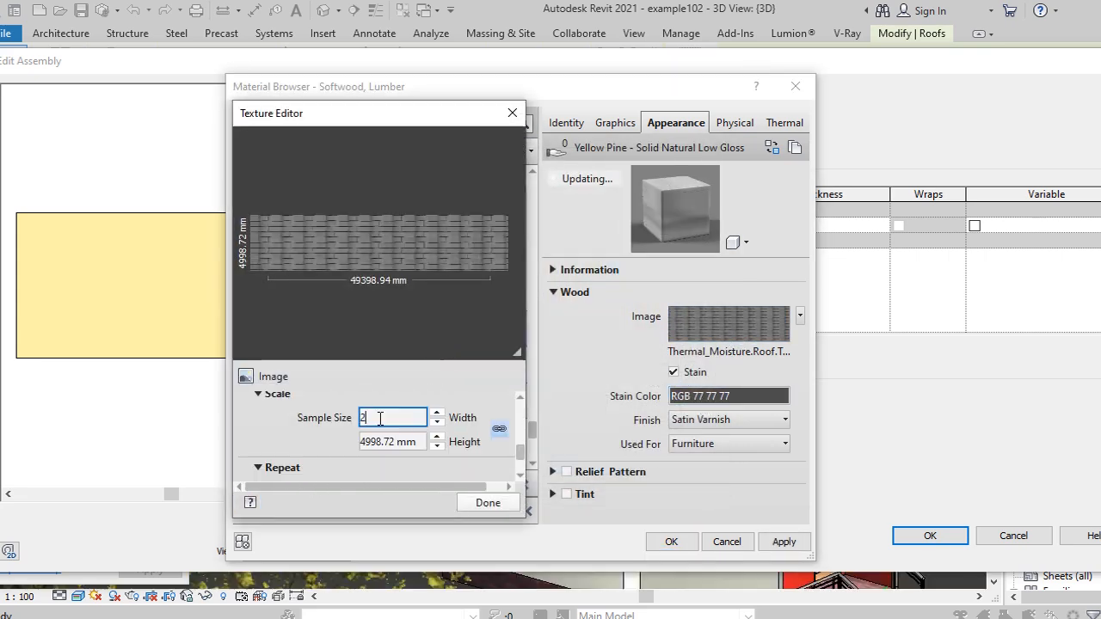
{"action": "type", "text": "000"}
{"action": "left_click", "coordinate": [467, 508]}
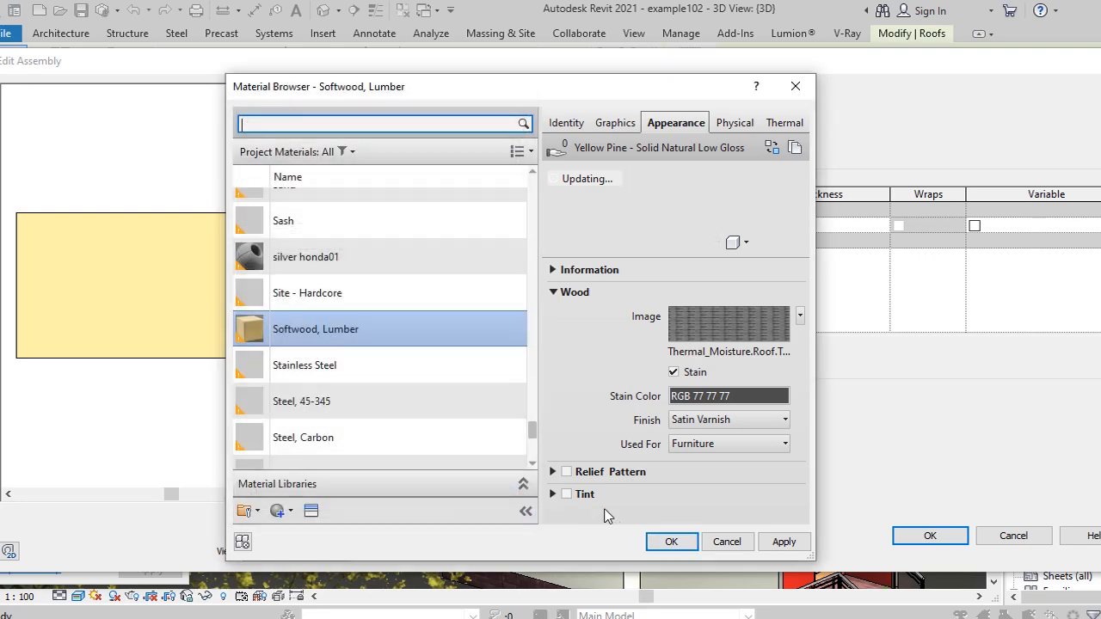
{"action": "left_click", "coordinate": [662, 541]}
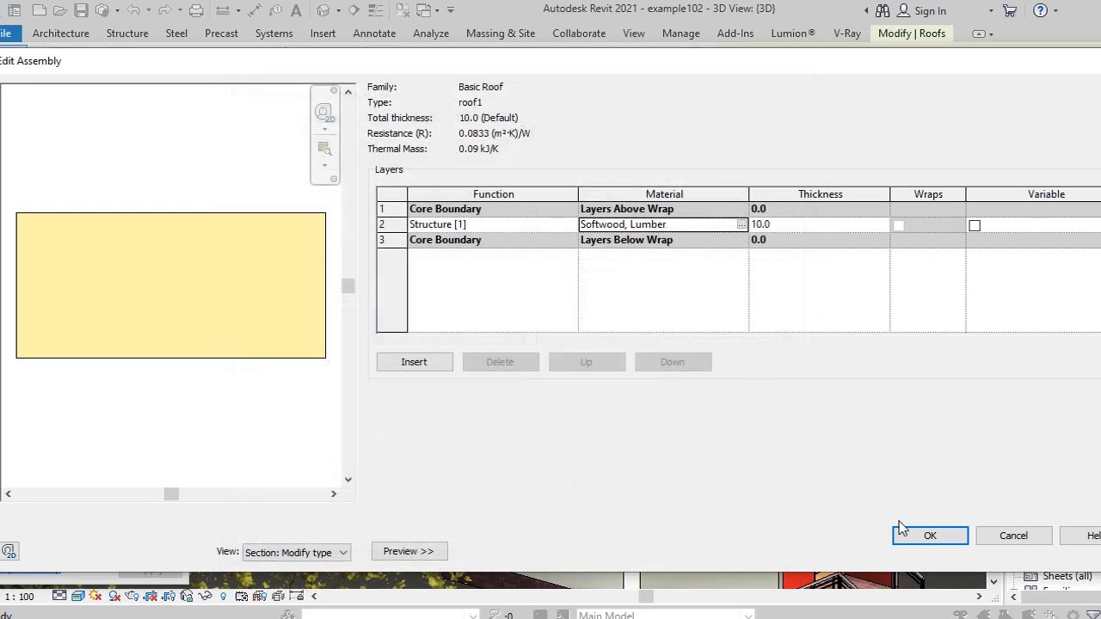
{"action": "left_click", "coordinate": [923, 536]}
{"action": "left_click", "coordinate": [932, 547]}
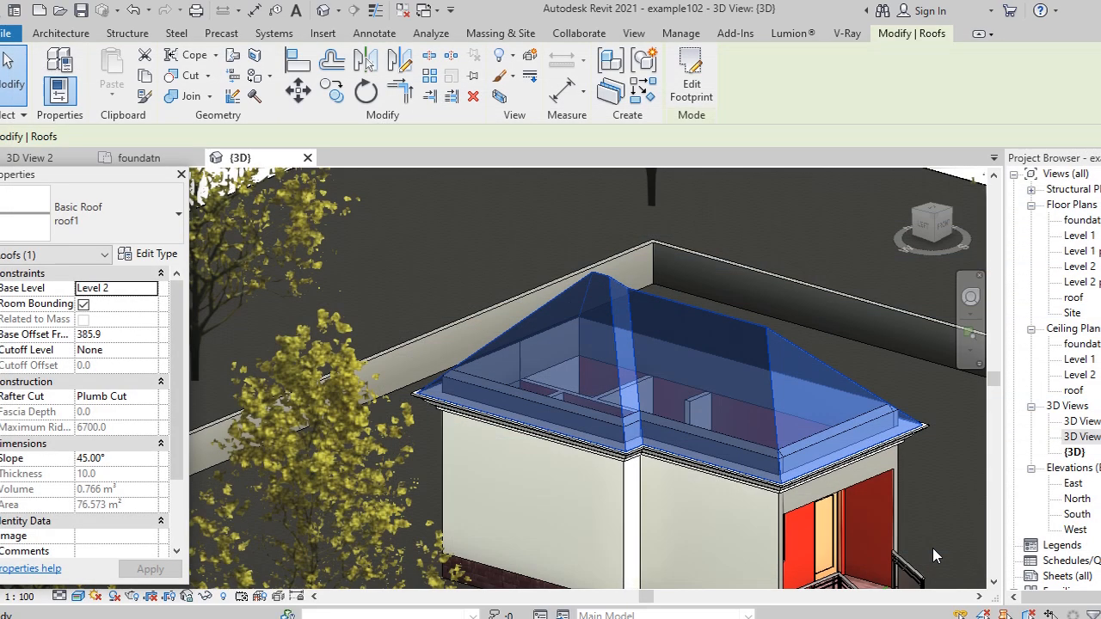
{"action": "left_click", "coordinate": [932, 547]}
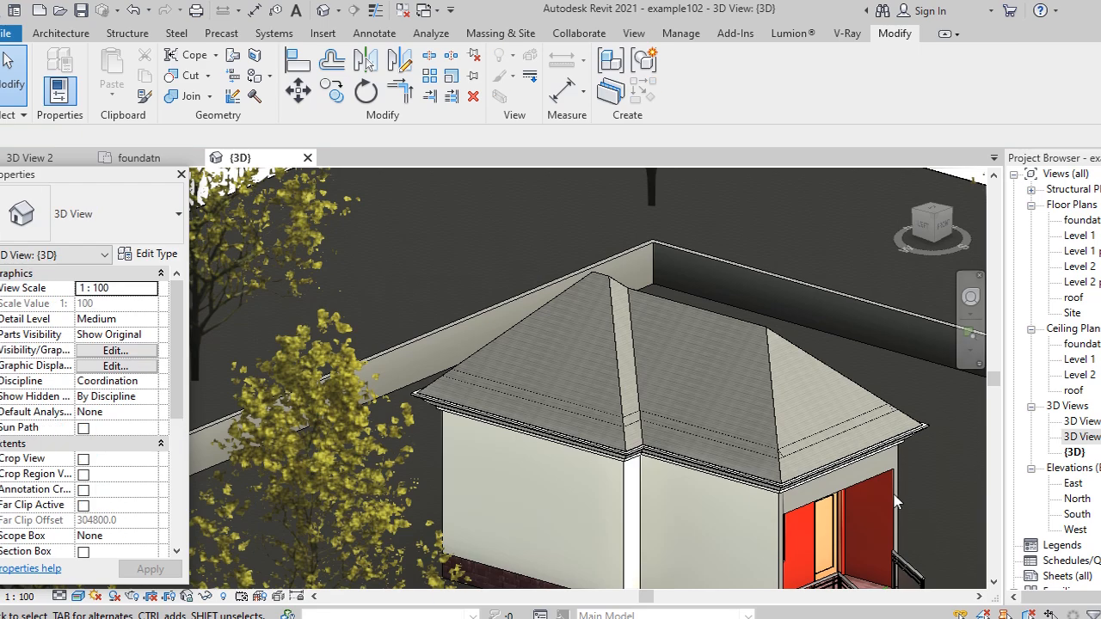
Examine the roof tile texture up close and the house with its surroundings from another angle.
{"action": "scroll", "coordinate": [632, 383], "scroll_direction": "up", "scroll_amount": 6}
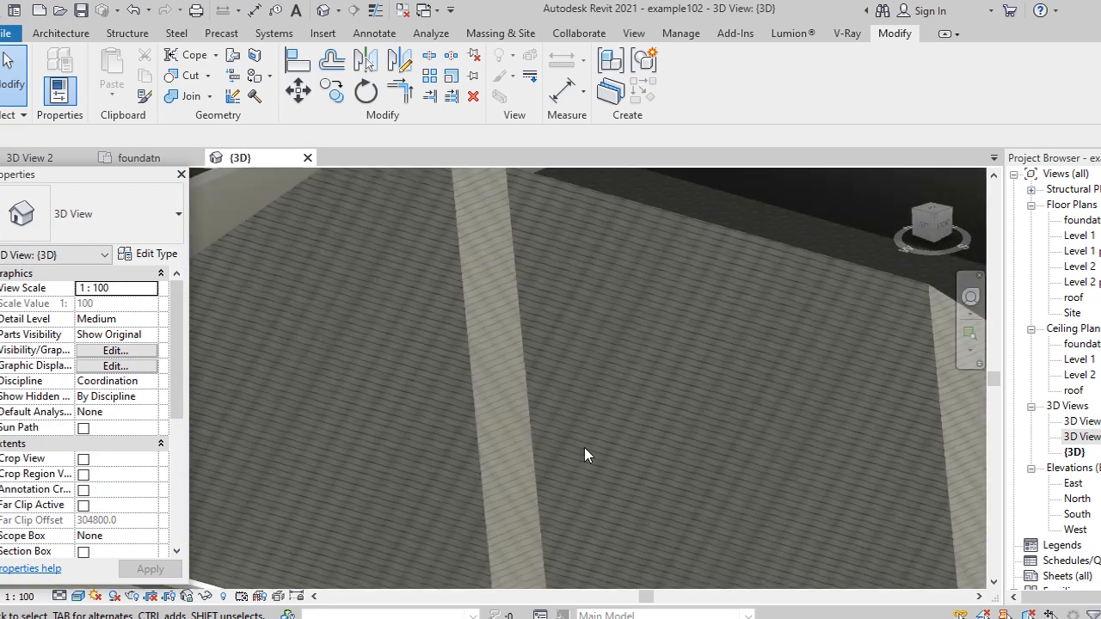
{"action": "scroll", "coordinate": [489, 463], "scroll_direction": "down", "scroll_amount": 8}
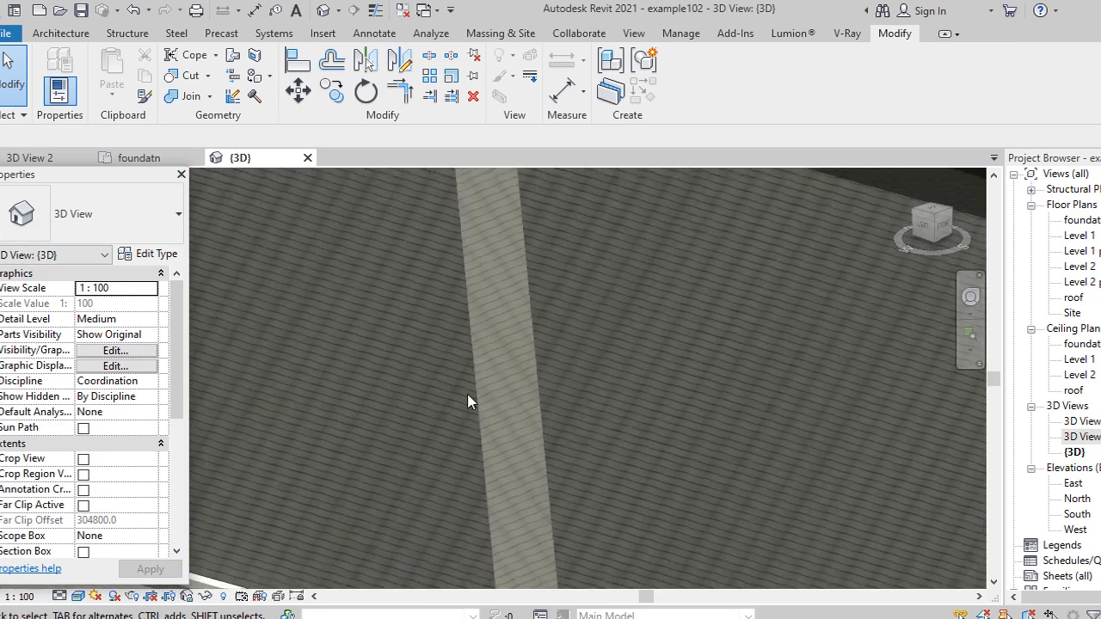
{"action": "scroll", "coordinate": [454, 400], "scroll_direction": "down", "scroll_amount": 6}
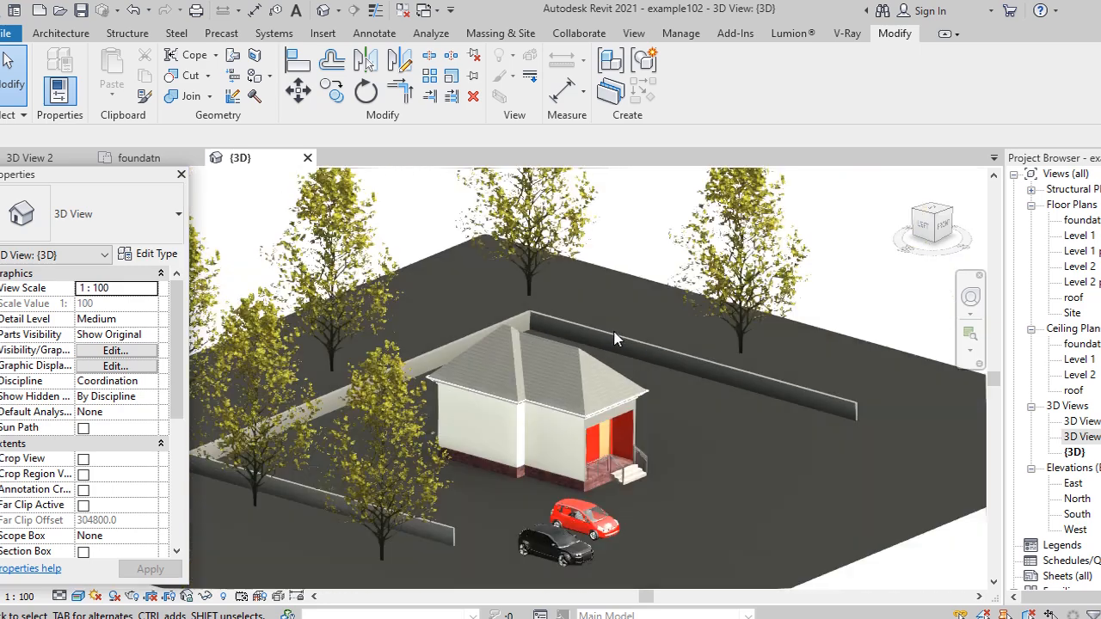
{"action": "scroll", "coordinate": [490, 536], "scroll_direction": "up", "scroll_amount": 2}
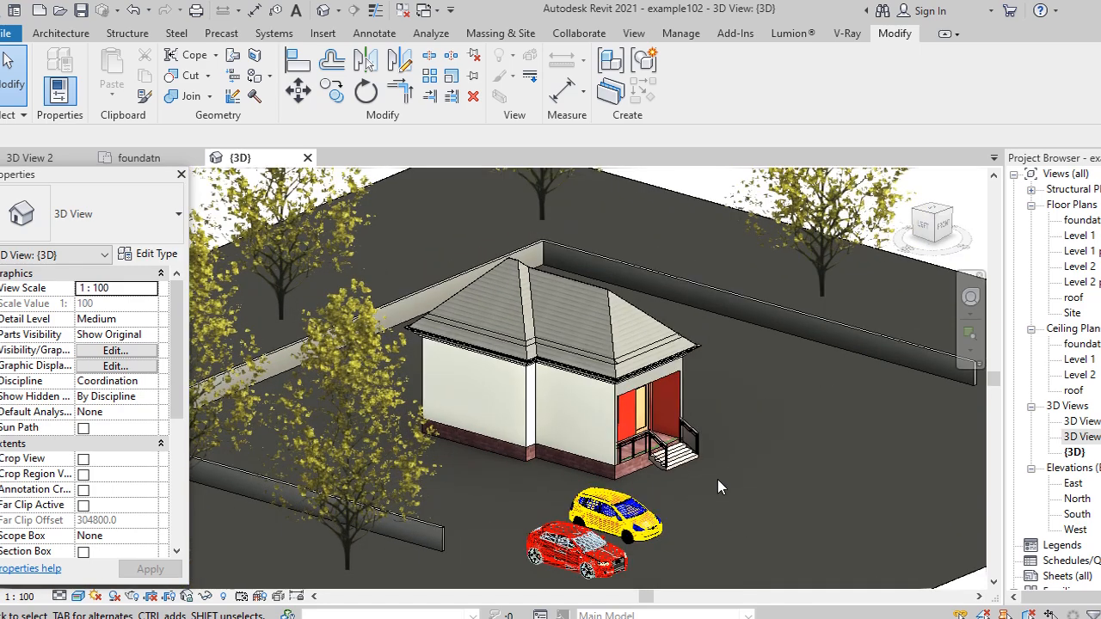
{"action": "middle_click_drag", "start_coordinate": [735, 479], "coordinate": [476, 413], "text": "shift"}
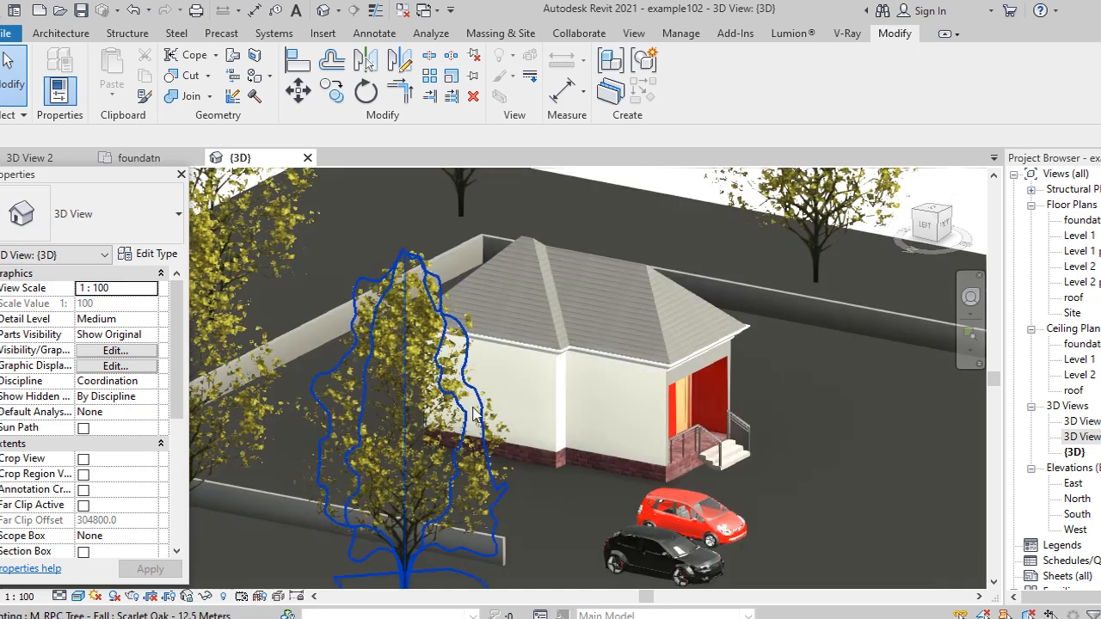
{"action": "scroll", "coordinate": [476, 413], "scroll_direction": "up", "scroll_amount": 1}
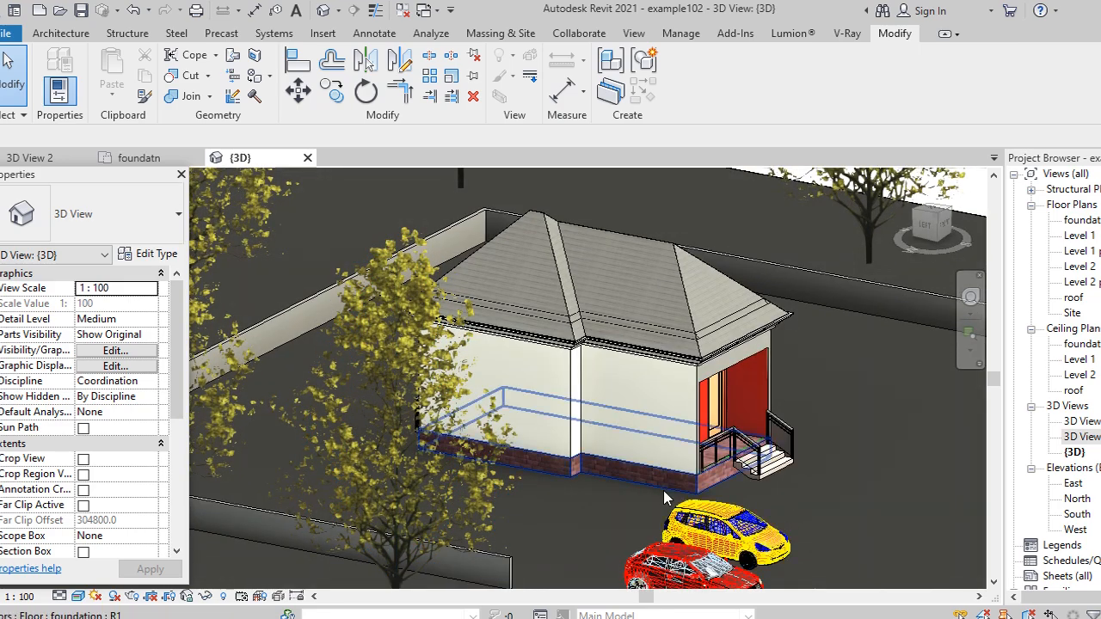
{"action": "scroll", "coordinate": [663, 490], "scroll_direction": "down", "scroll_amount": 2}
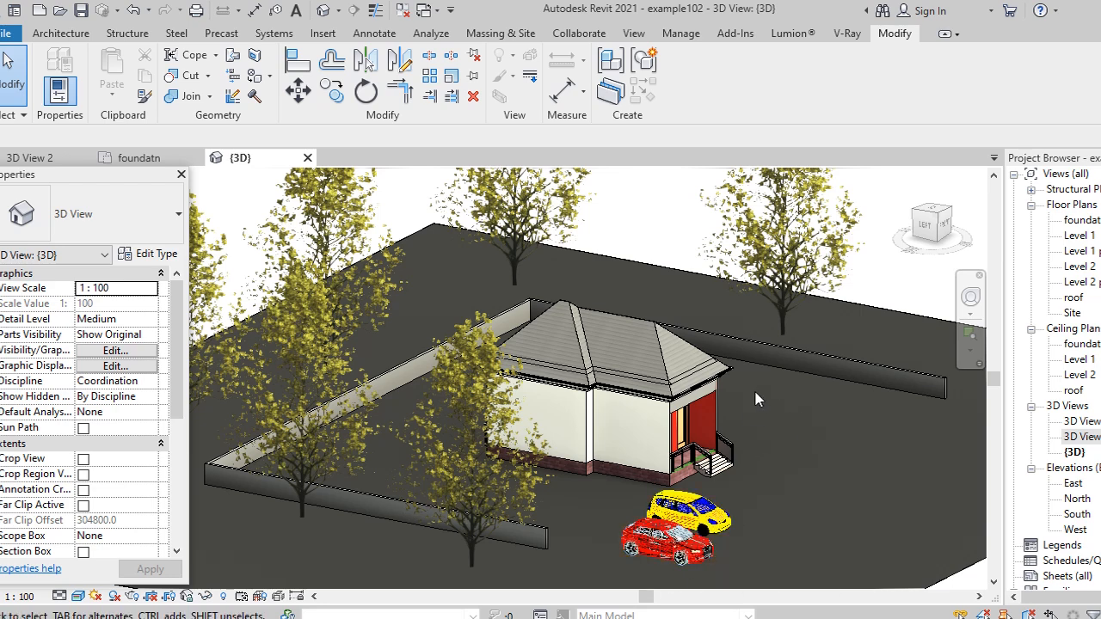
In the foundatn floor plan, move the red car to the opposite side of the house, about 4940 mm from the side fence.
{"action": "double_click", "coordinate": [1087, 226]}
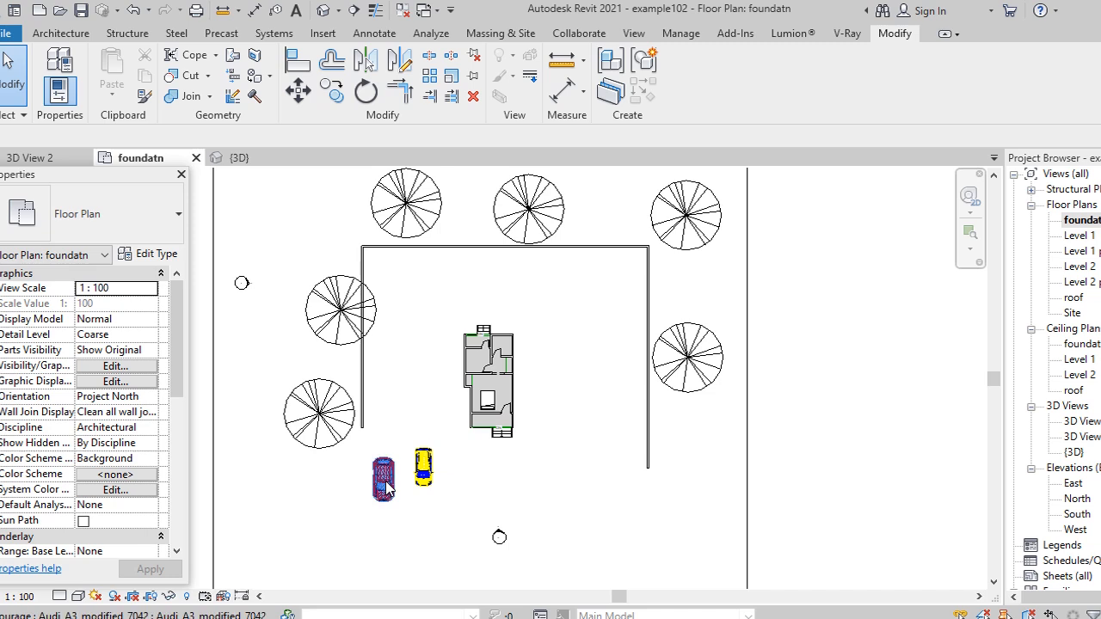
{"action": "left_click", "coordinate": [384, 481]}
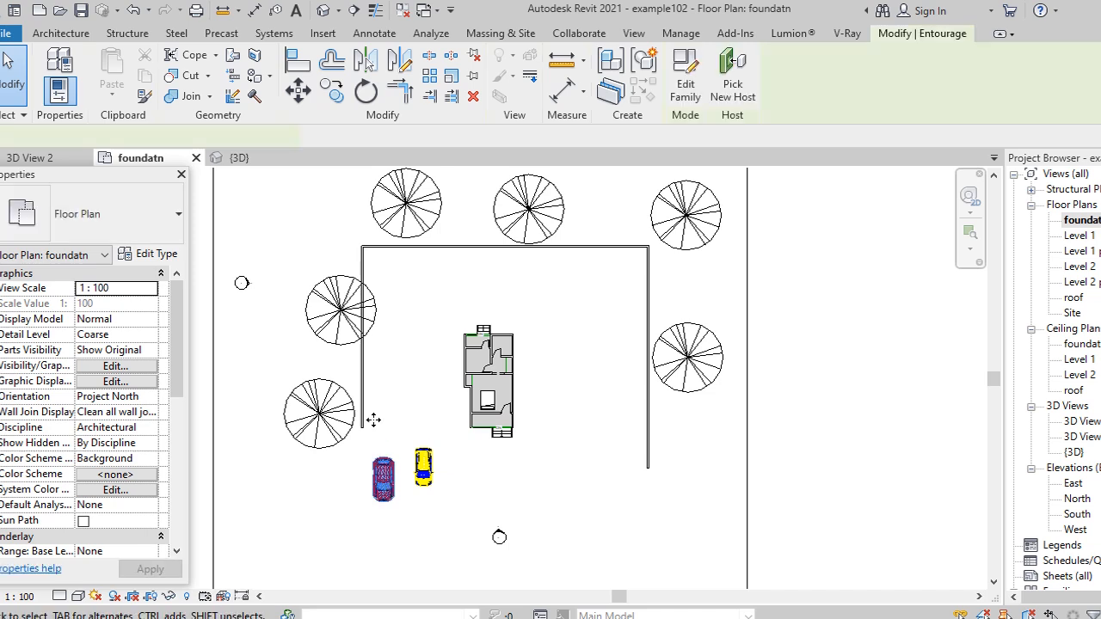
{"action": "left_click", "coordinate": [300, 91]}
{"action": "left_click", "coordinate": [404, 478]}
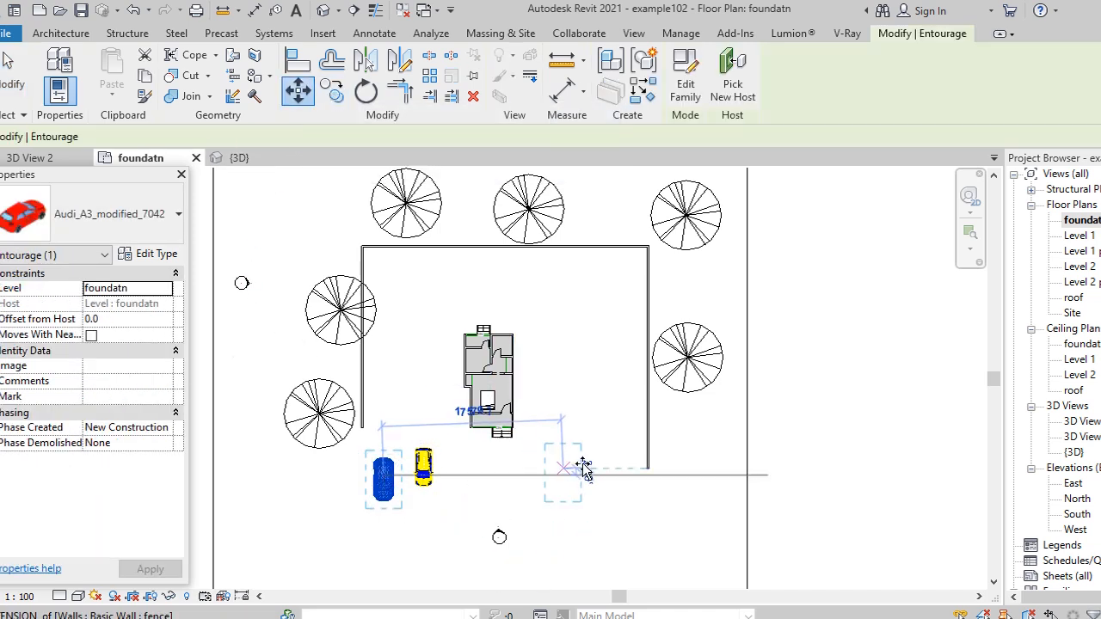
{"action": "left_click", "coordinate": [618, 455]}
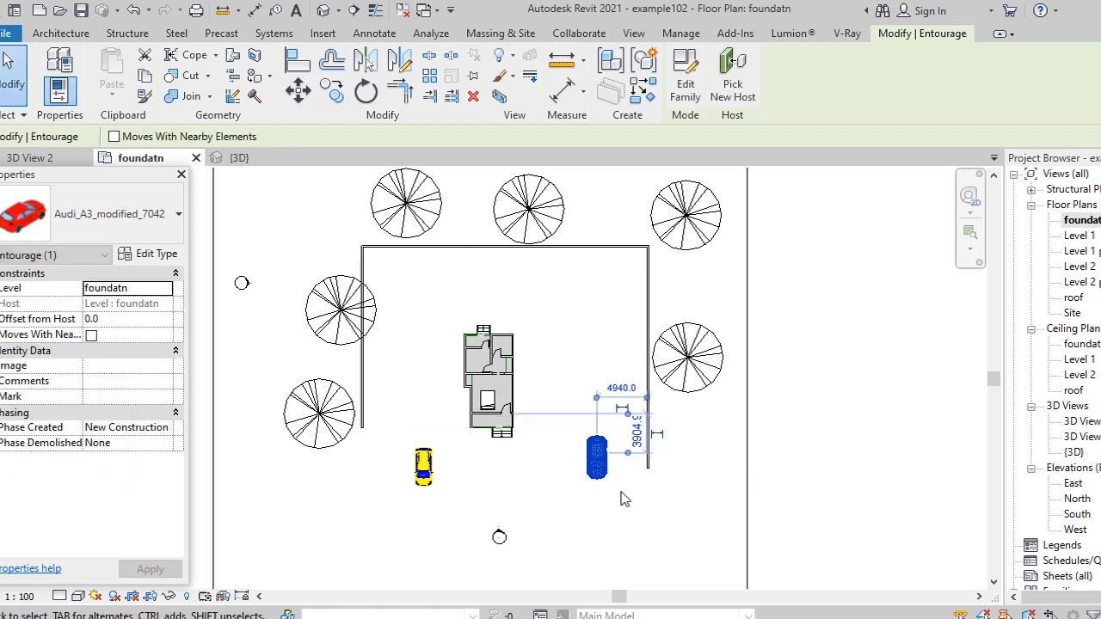
Rotate the red car a quarter turn about its centre so it lies crosswise to the side fence.
{"action": "left_click", "coordinate": [365, 92]}
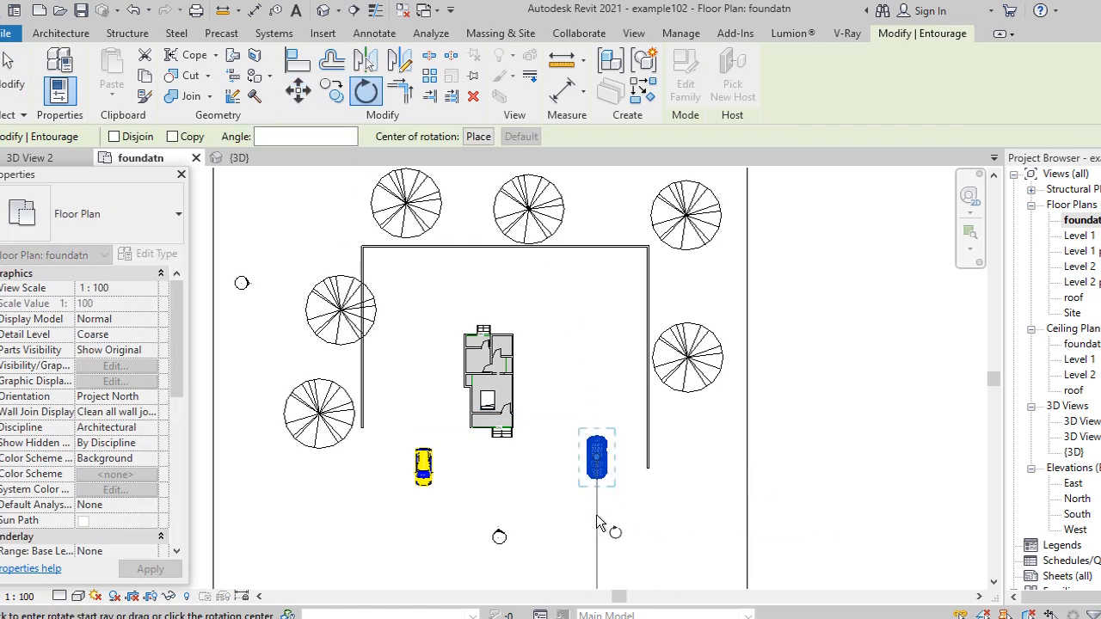
{"action": "left_click", "coordinate": [595, 516]}
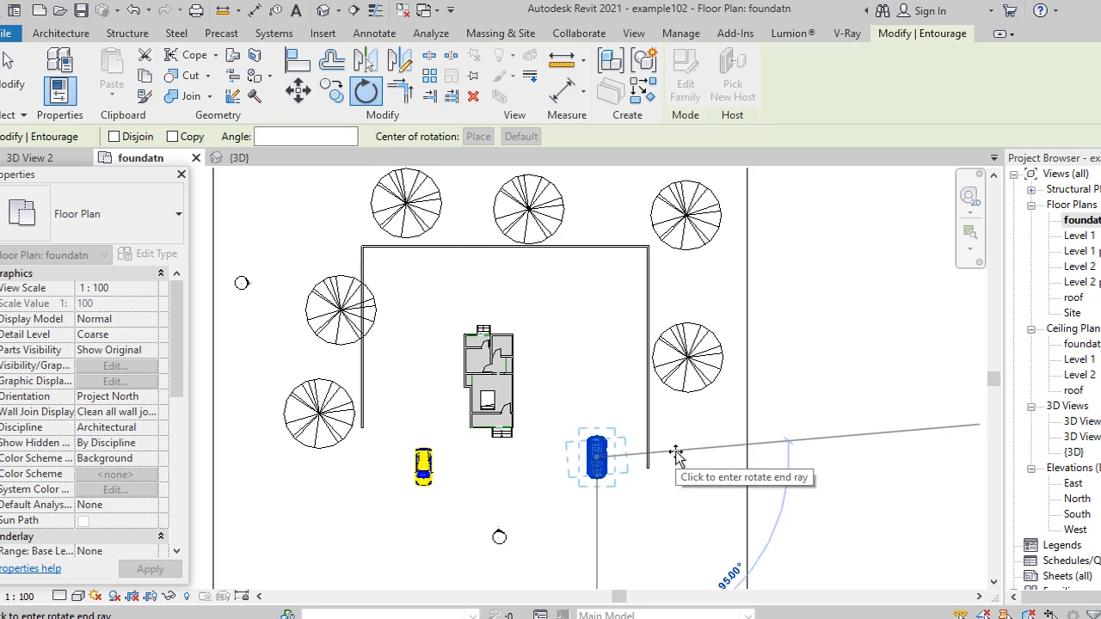
{"action": "key", "text": "Escape"}
{"action": "left_click", "coordinate": [697, 480]}
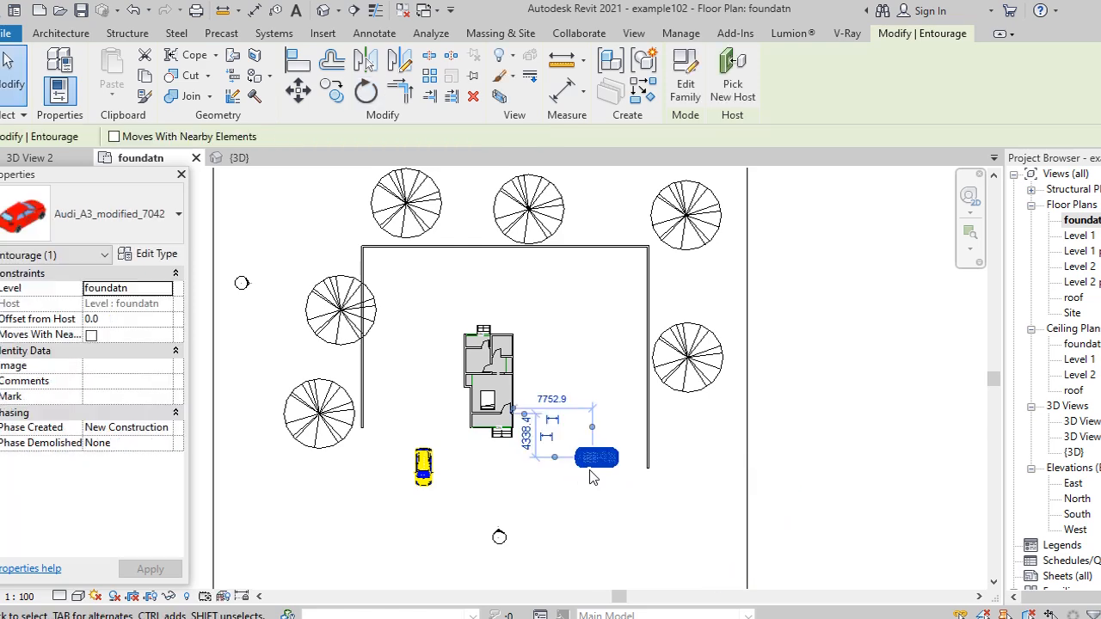
Move the red car farther back beside the house and nudge it up to the side fence, about 10550 mm from the house wall.
{"action": "left_click", "coordinate": [298, 91]}
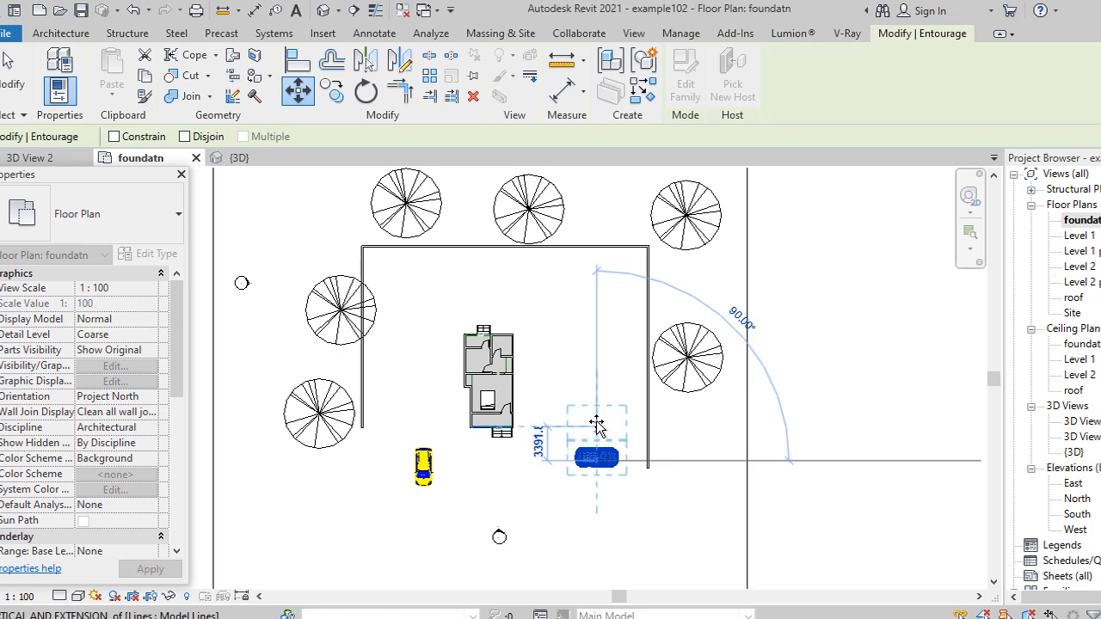
{"action": "left_click", "coordinate": [596, 414]}
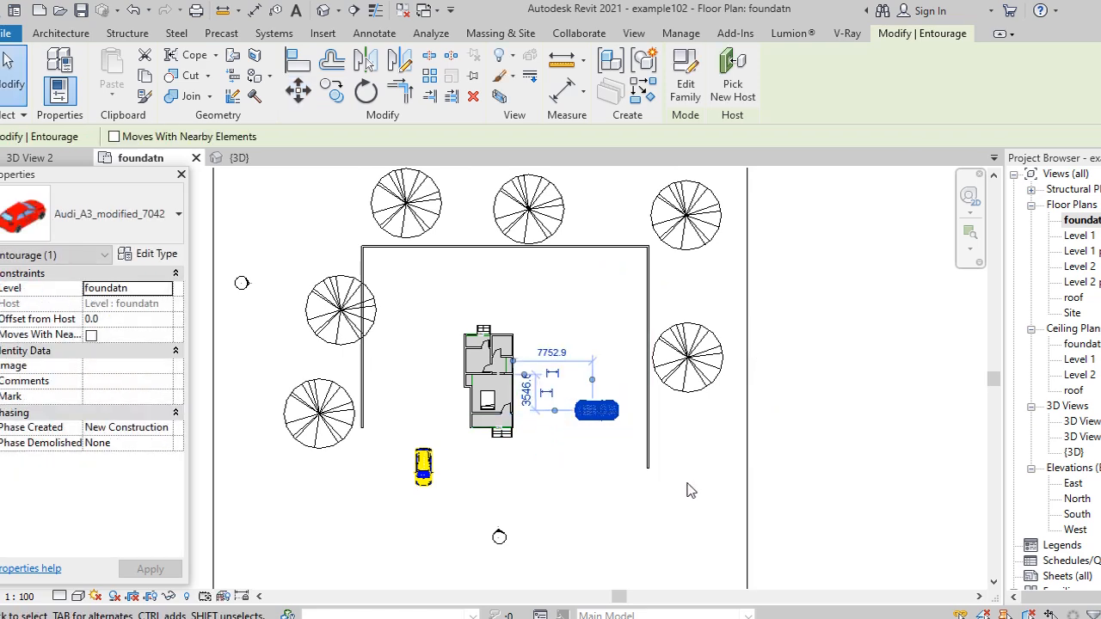
{"action": "key", "text": "Right"}
{"action": "key", "text": "Right"}
{"action": "key", "text": "Right"}
{"action": "key", "text": "Right"}
{"action": "key", "text": "Right"}
{"action": "key", "text": "Right"}
{"action": "key", "text": "Right"}
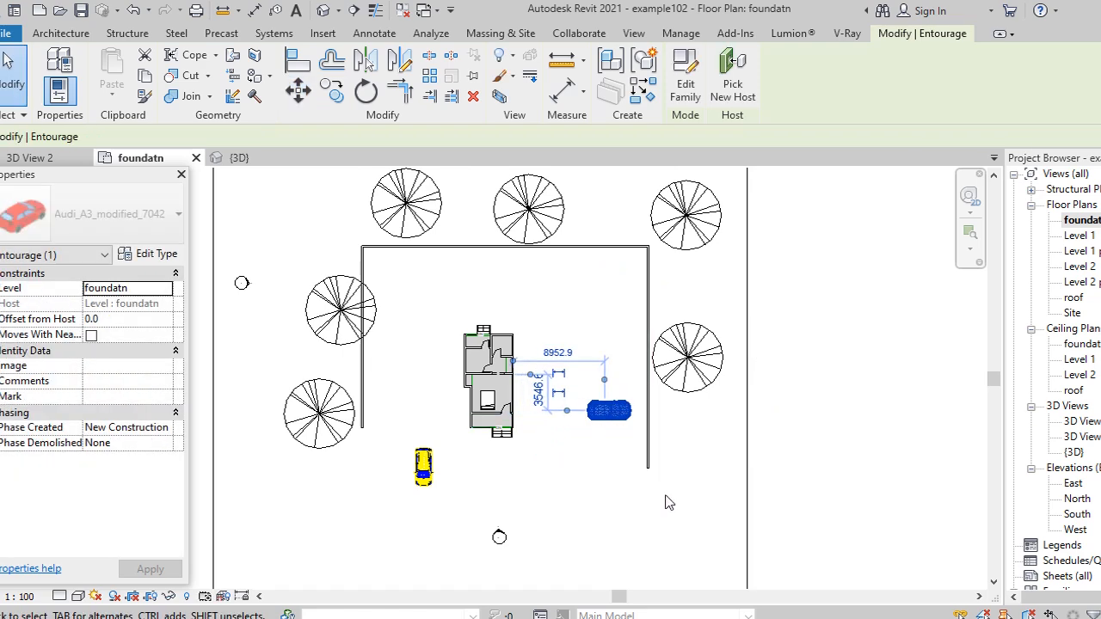
{"action": "key", "text": "Up"}
{"action": "key", "text": "Up"}
{"action": "key", "text": "Up"}
{"action": "key", "text": "Up"}
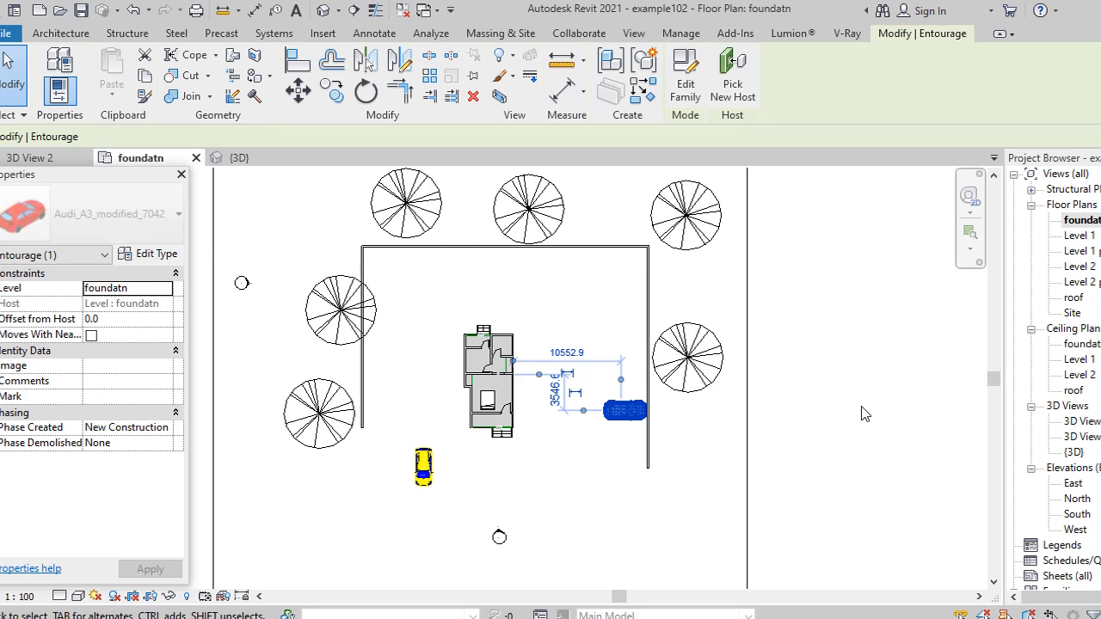
{"action": "key", "text": "Up"}
{"action": "key", "text": "Up"}
{"action": "key", "text": "Up"}
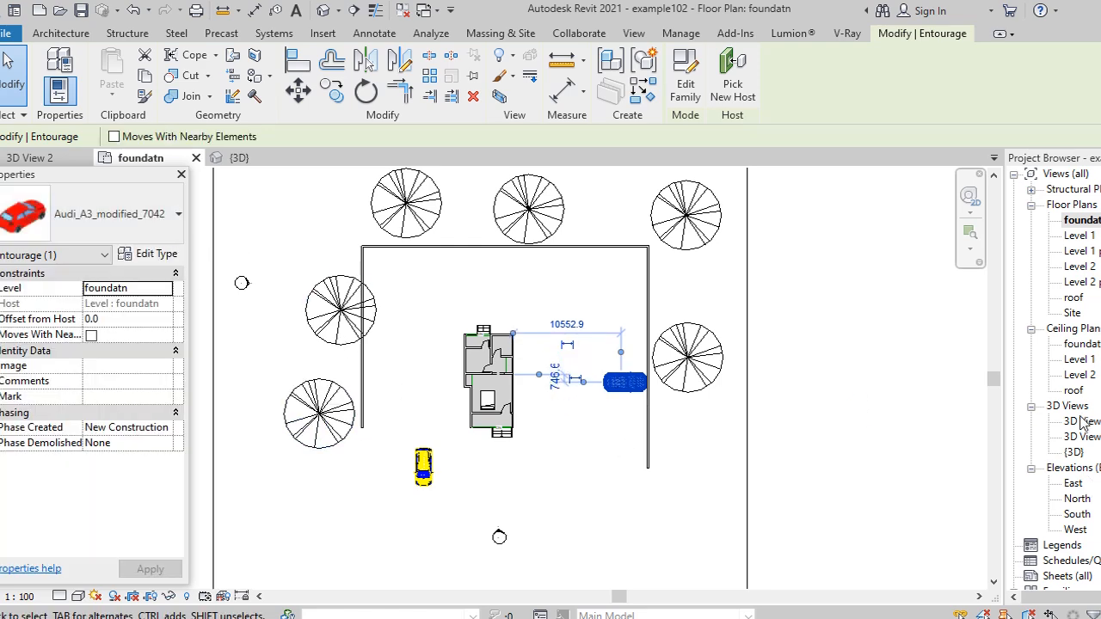
Check the red car's placement beside the house in the 3D View 2 perspective camera view.
{"action": "double_click", "coordinate": [1096, 437]}
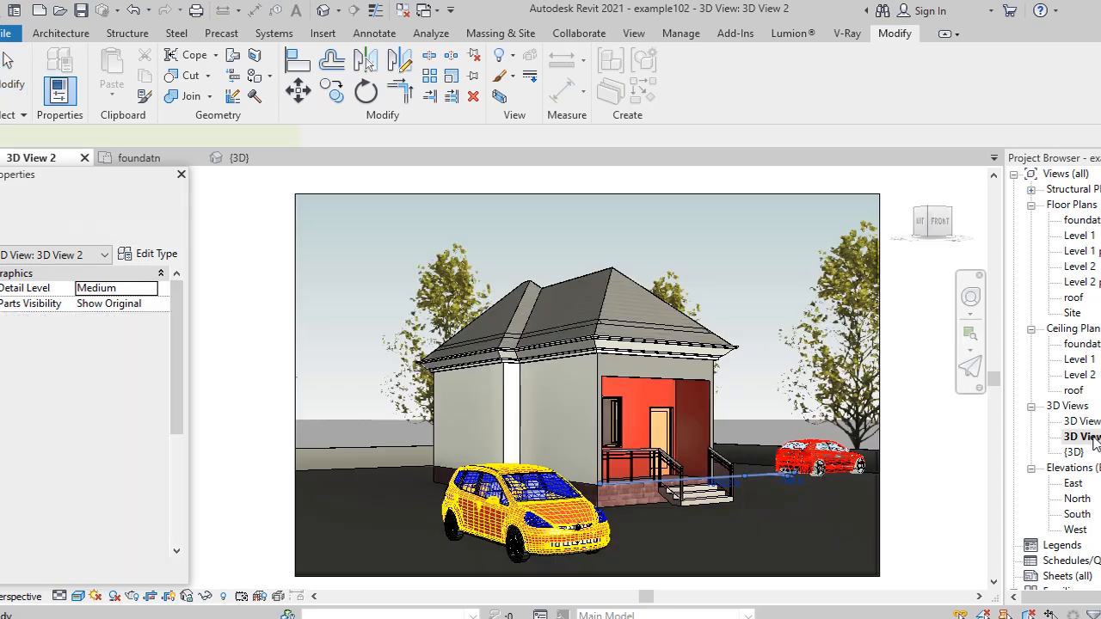
{"action": "left_click", "coordinate": [902, 585]}
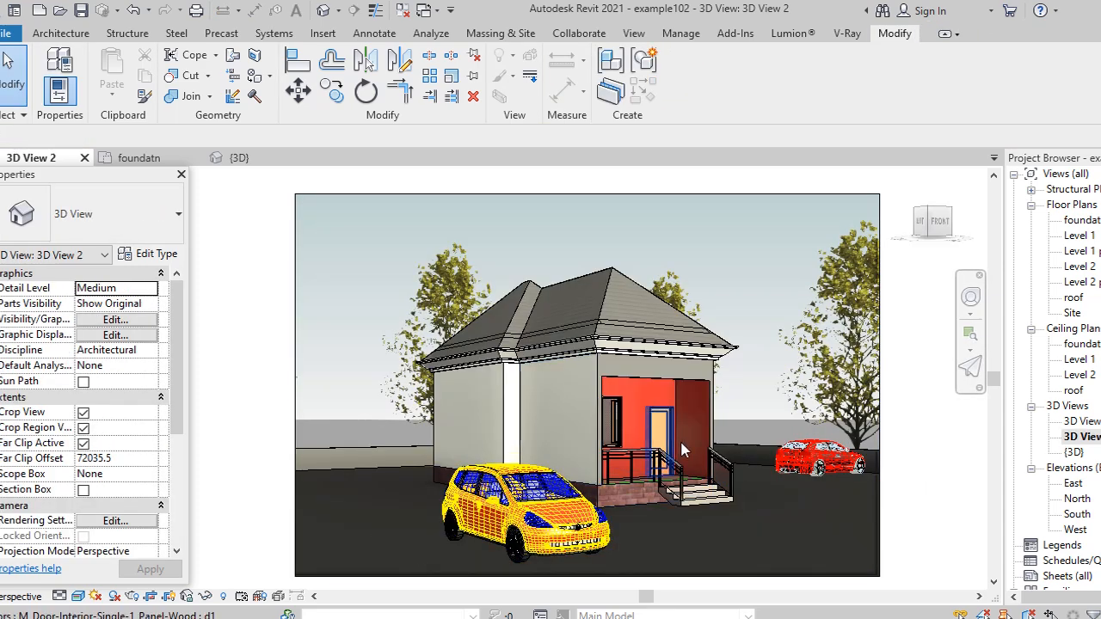
{"action": "scroll", "coordinate": [648, 424], "scroll_direction": "up", "scroll_amount": 2}
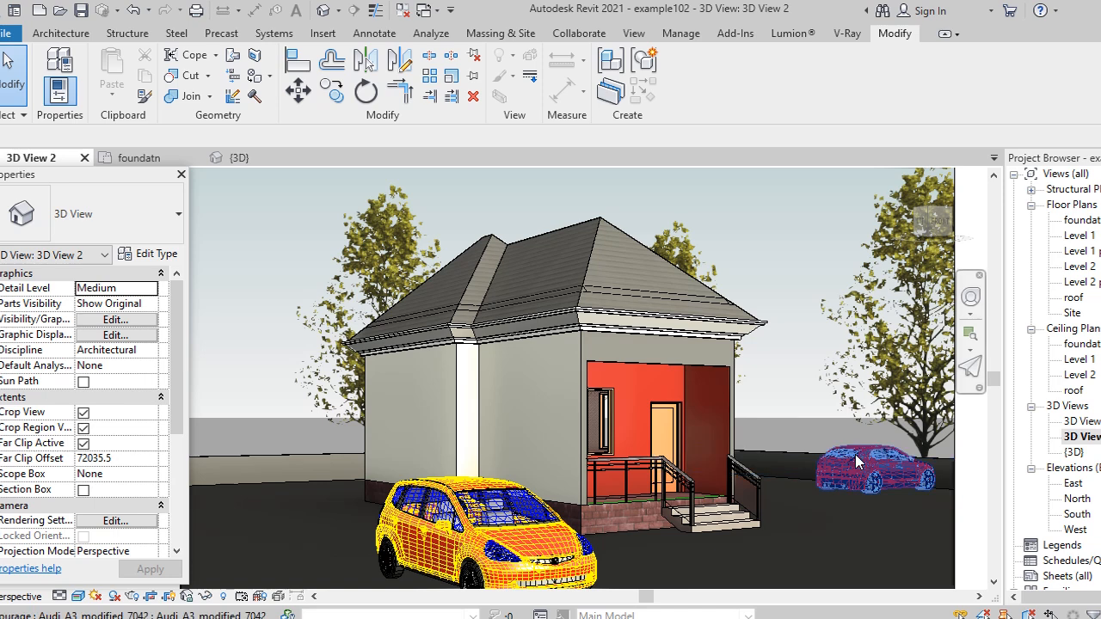
{"action": "scroll", "coordinate": [661, 421], "scroll_direction": "down", "scroll_amount": 2}
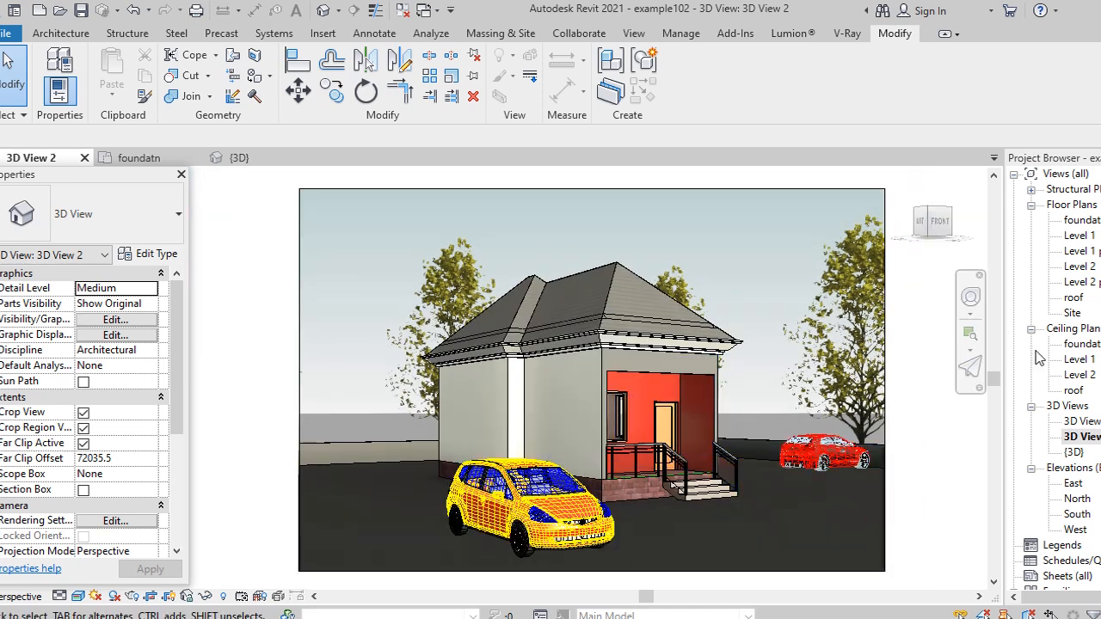
In the Level 1 floor plan, create a building section line across the living room, extending past the dimensions on both sides of the house.
{"action": "double_click", "coordinate": [1082, 236]}
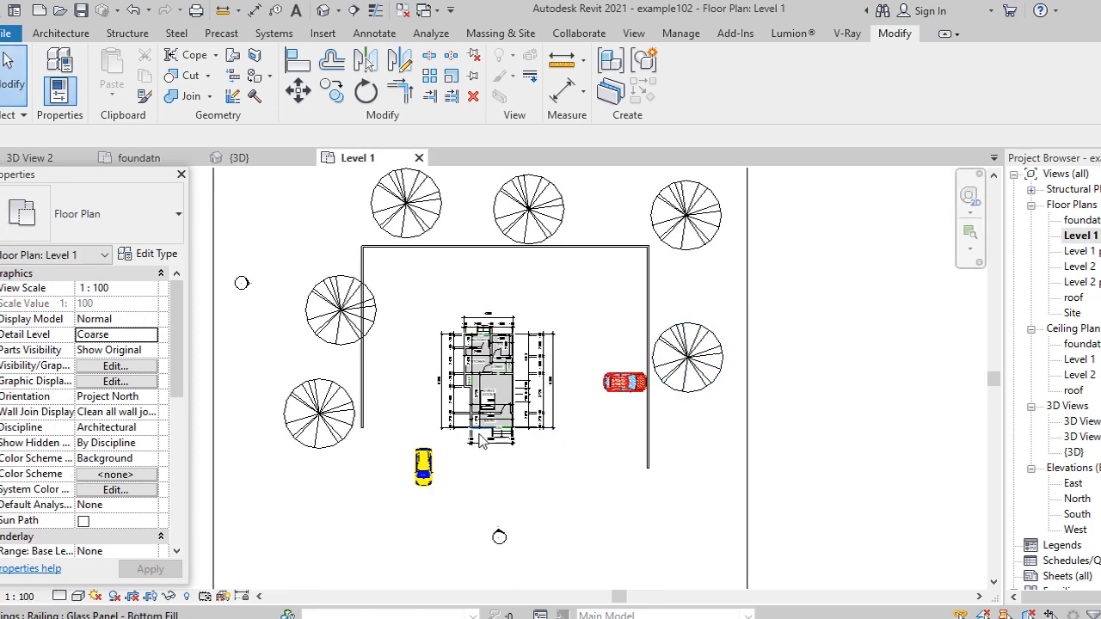
{"action": "scroll", "coordinate": [465, 404], "scroll_direction": "up", "scroll_amount": 5}
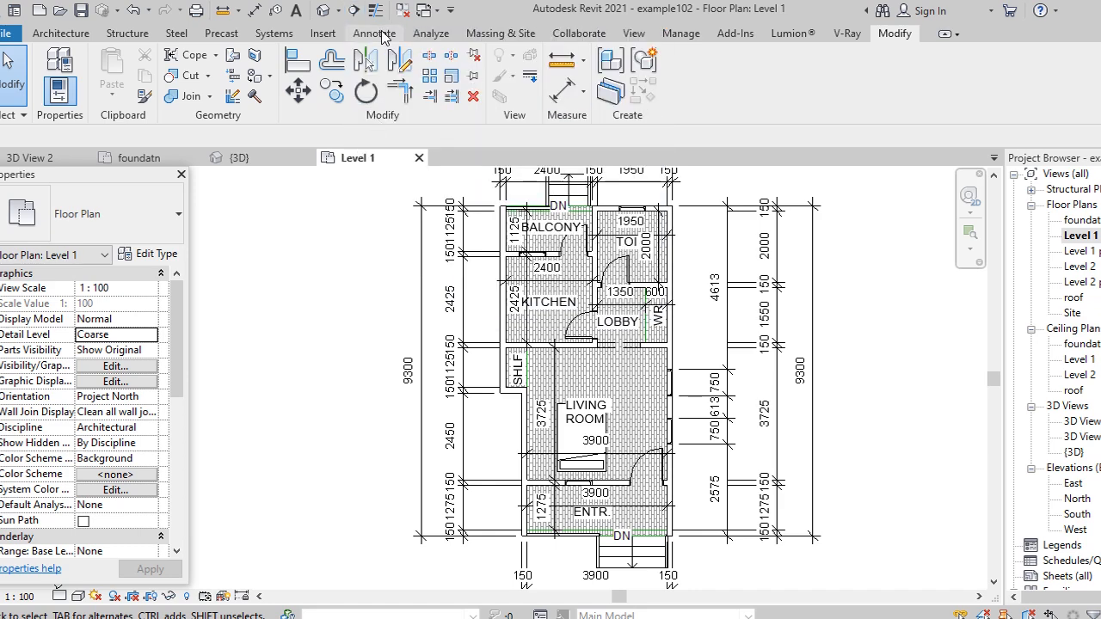
{"action": "left_click", "coordinate": [375, 33]}
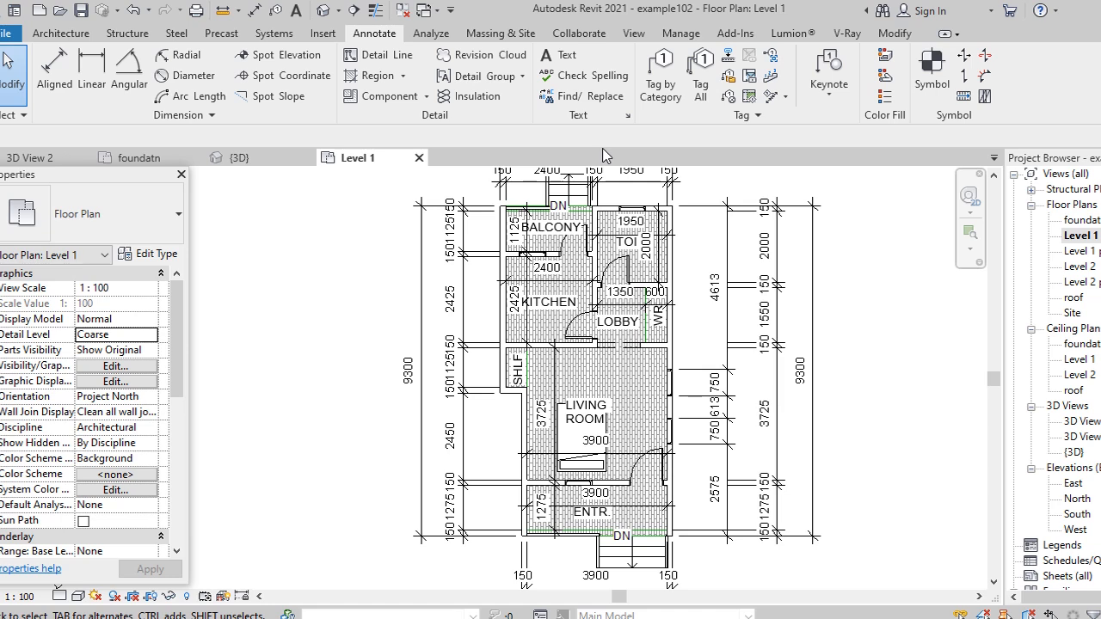
{"action": "left_click", "coordinate": [634, 32]}
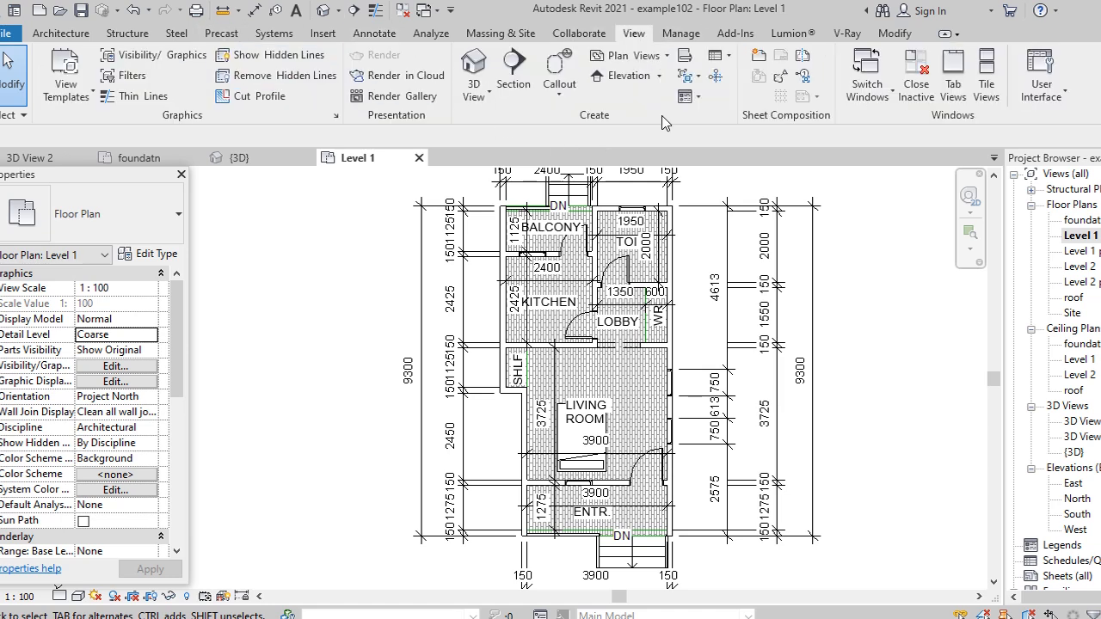
{"action": "left_click", "coordinate": [469, 73]}
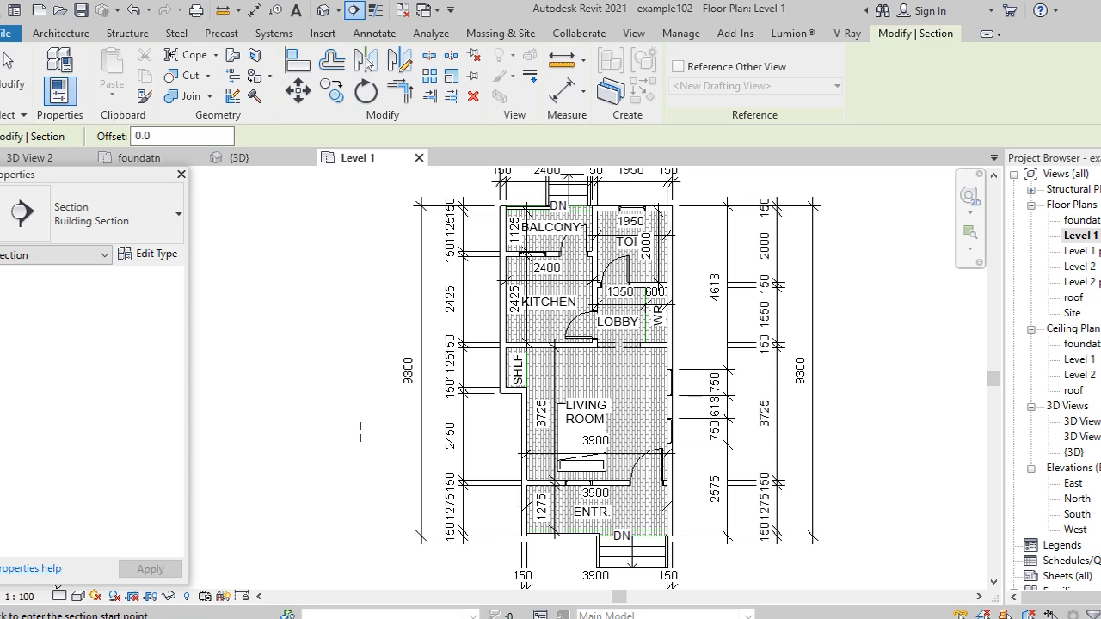
{"action": "left_click", "coordinate": [375, 438]}
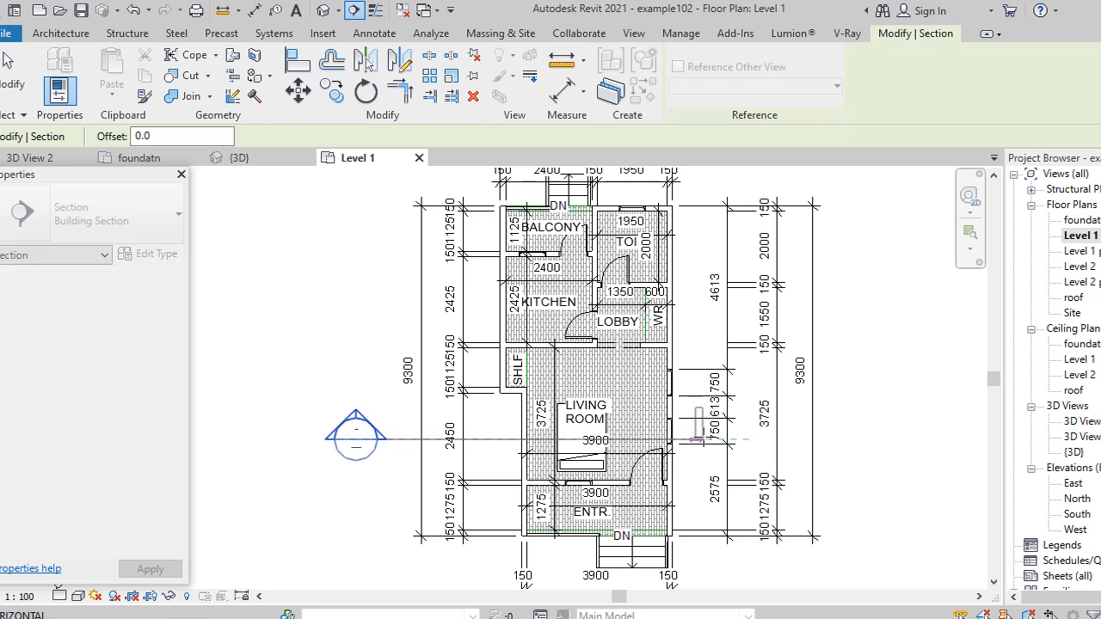
{"action": "left_click", "coordinate": [768, 440]}
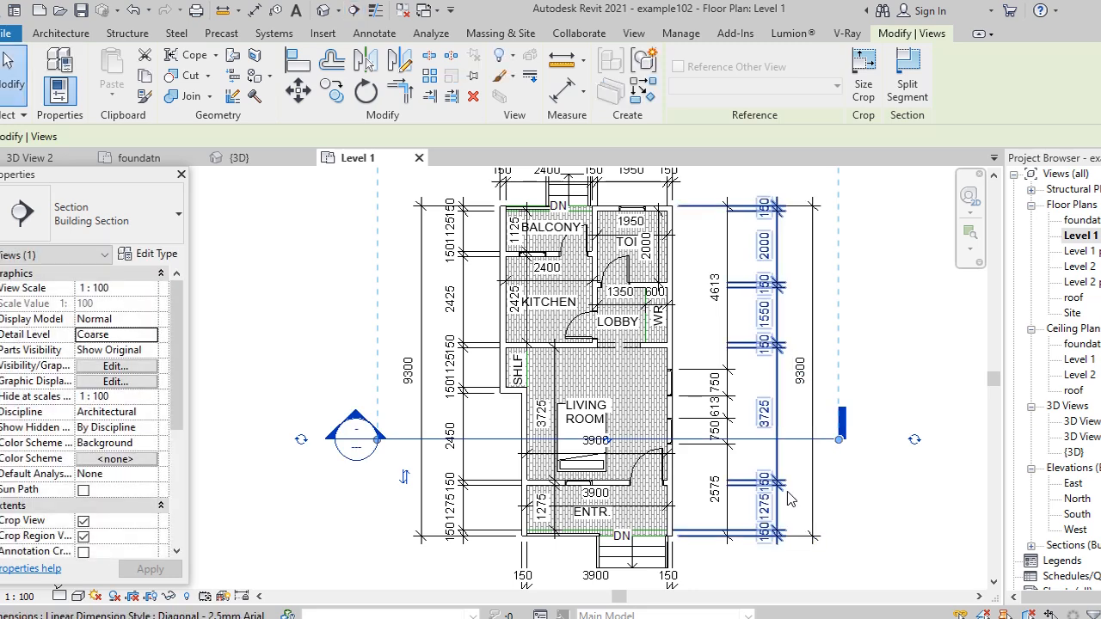
Examine the building section's line, view direction and extents around the house on the Level 1 plan.
{"action": "scroll", "coordinate": [799, 469], "scroll_direction": "down", "scroll_amount": 2}
{"action": "scroll", "coordinate": [800, 468], "scroll_direction": "down", "scroll_amount": 2}
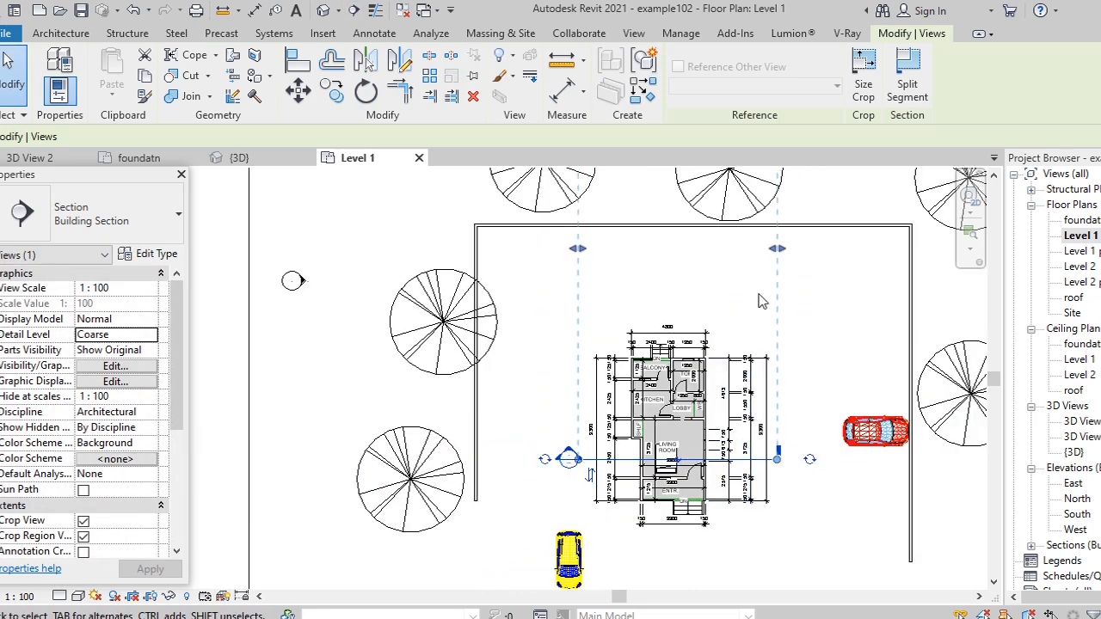
{"action": "scroll", "coordinate": [594, 455], "scroll_direction": "down", "scroll_amount": 2}
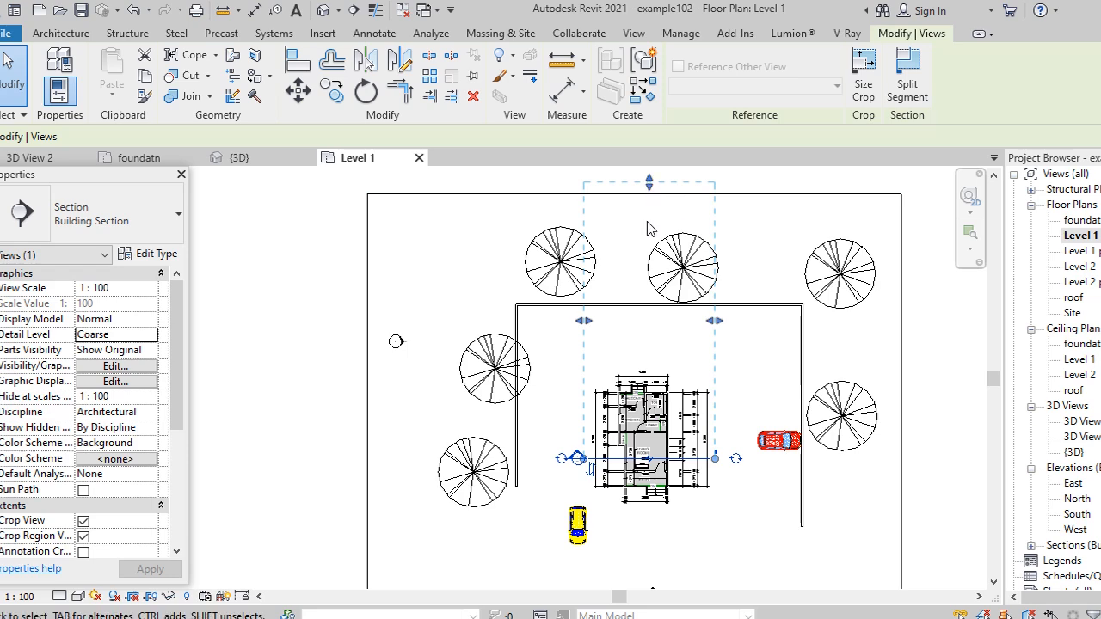
{"action": "scroll", "coordinate": [610, 478], "scroll_direction": "up", "scroll_amount": 4}
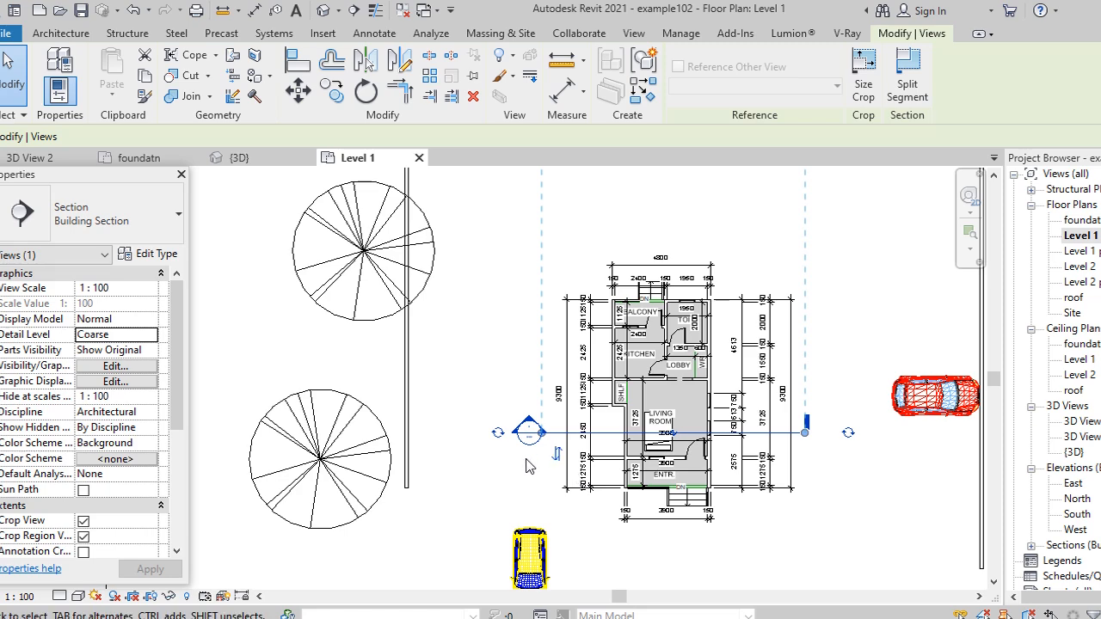
{"action": "scroll", "coordinate": [529, 432], "scroll_direction": "up", "scroll_amount": 2}
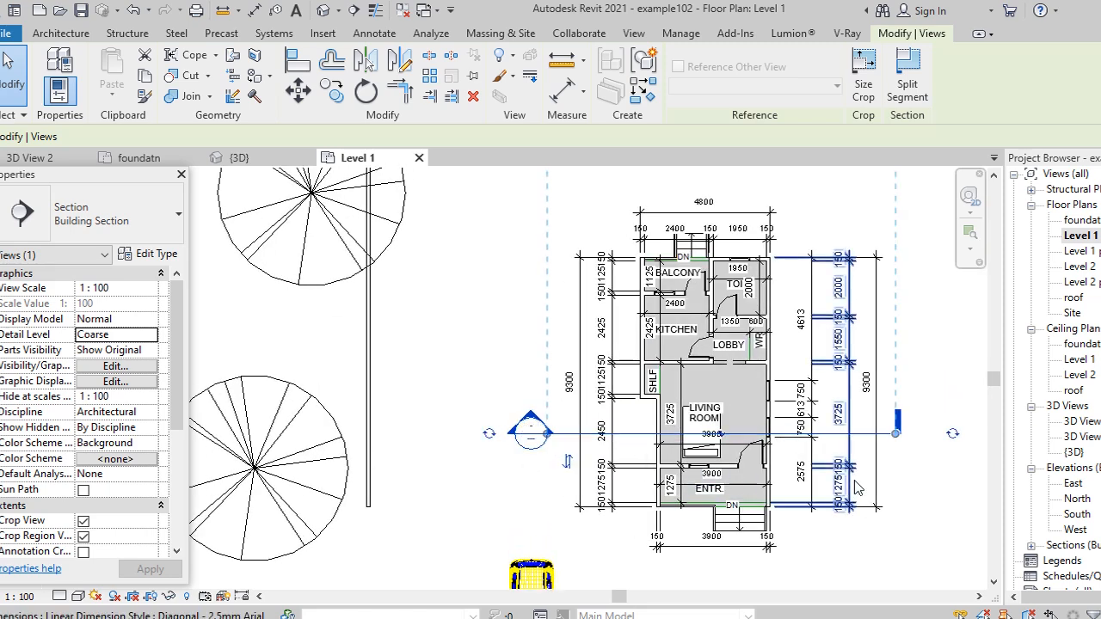
{"action": "scroll", "coordinate": [529, 415], "scroll_direction": "up", "scroll_amount": 2}
{"action": "left_click", "coordinate": [583, 468]}
{"action": "scroll", "coordinate": [583, 468], "scroll_direction": "down", "scroll_amount": 5}
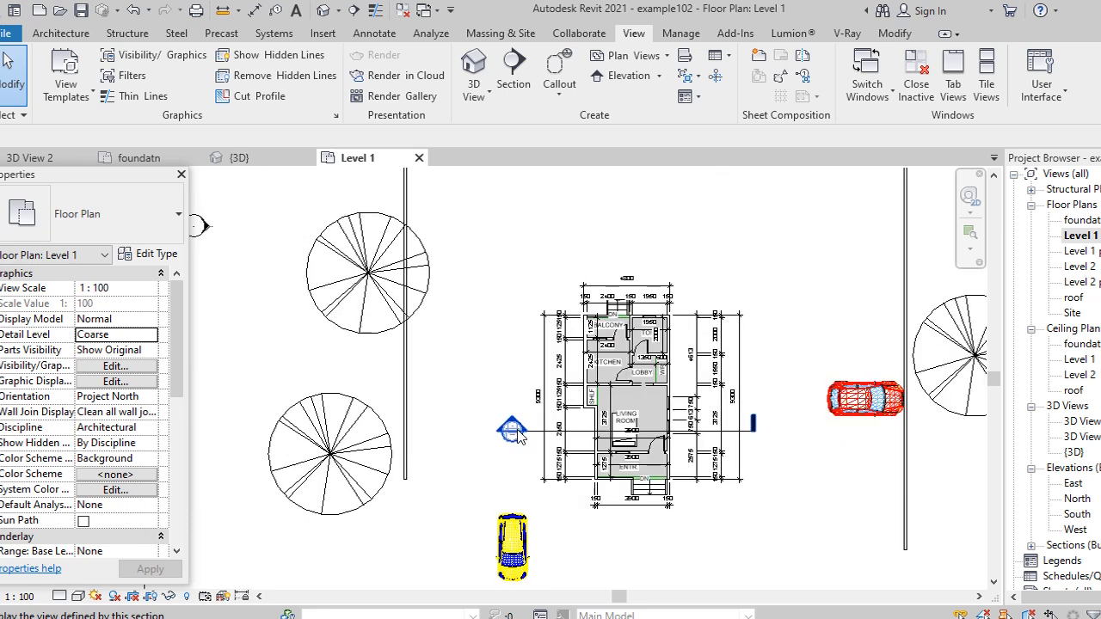
{"action": "scroll", "coordinate": [514, 439], "scroll_direction": "up", "scroll_amount": 5}
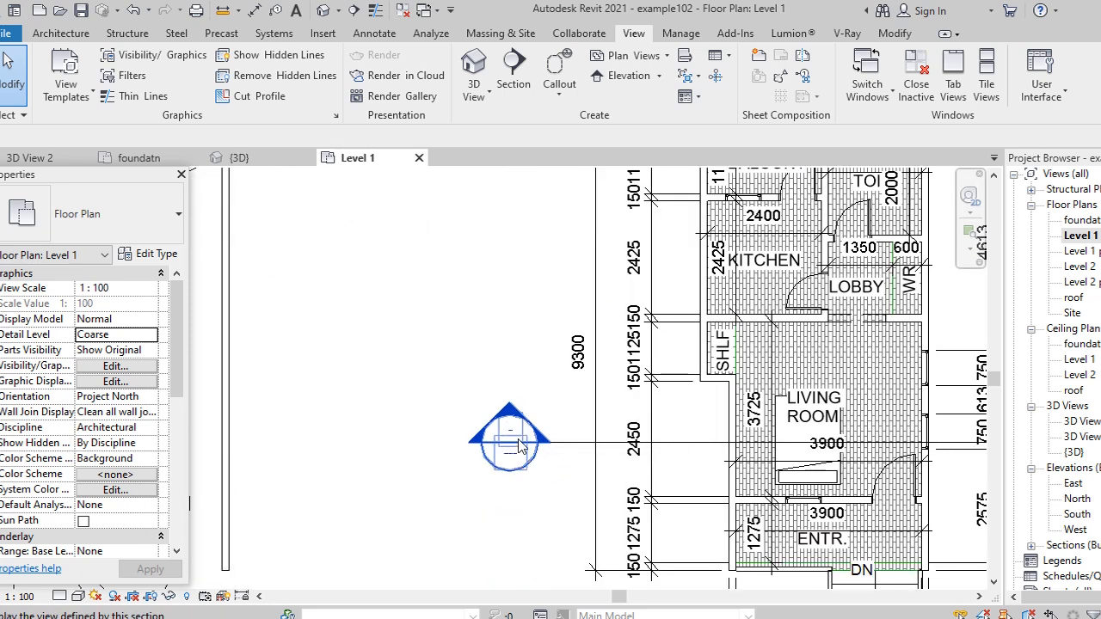
Open the building section's view, set its visual style to Realistic and inspect the cut through the house.
{"action": "double_click", "coordinate": [510, 414]}
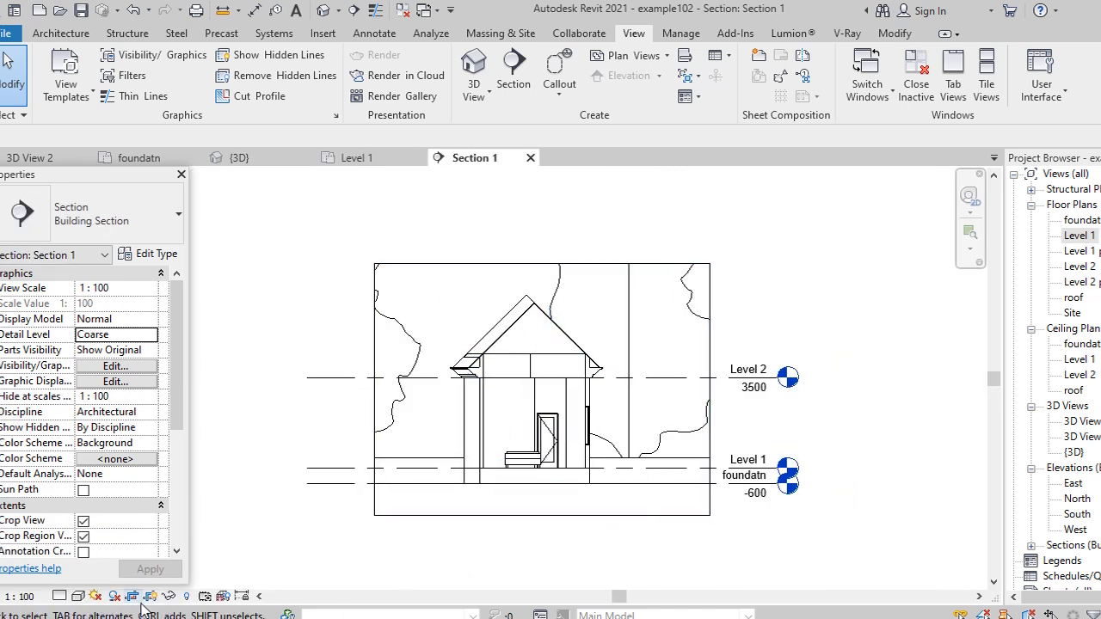
{"action": "left_click", "coordinate": [78, 596]}
{"action": "left_click", "coordinate": [108, 576]}
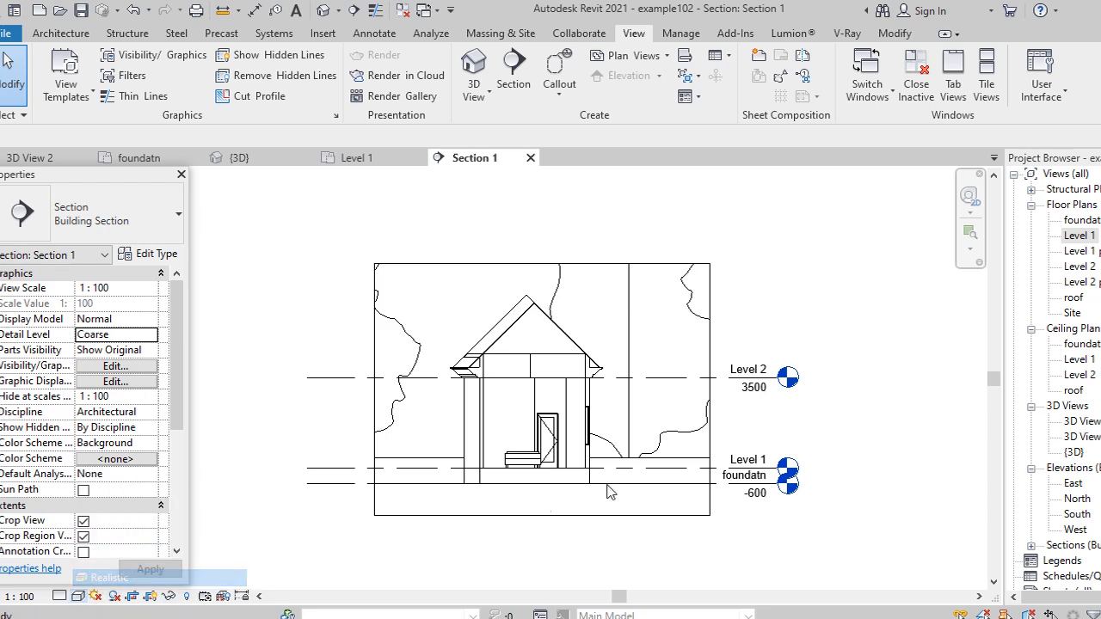
{"action": "scroll", "coordinate": [516, 421], "scroll_direction": "up", "scroll_amount": 4}
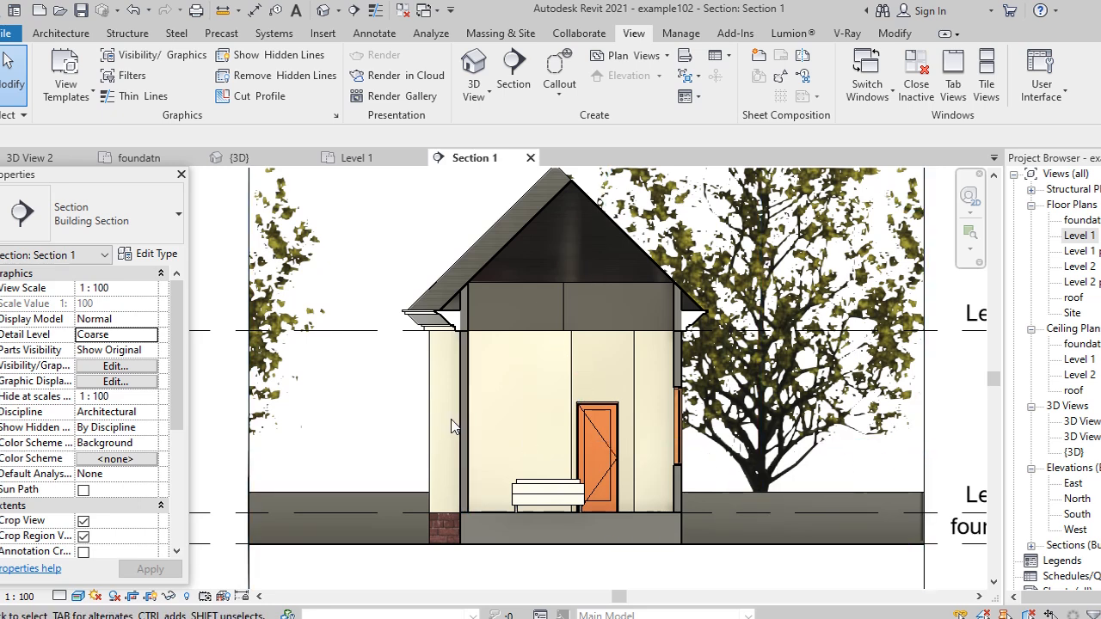
{"action": "scroll", "coordinate": [699, 415], "scroll_direction": "down", "scroll_amount": 3}
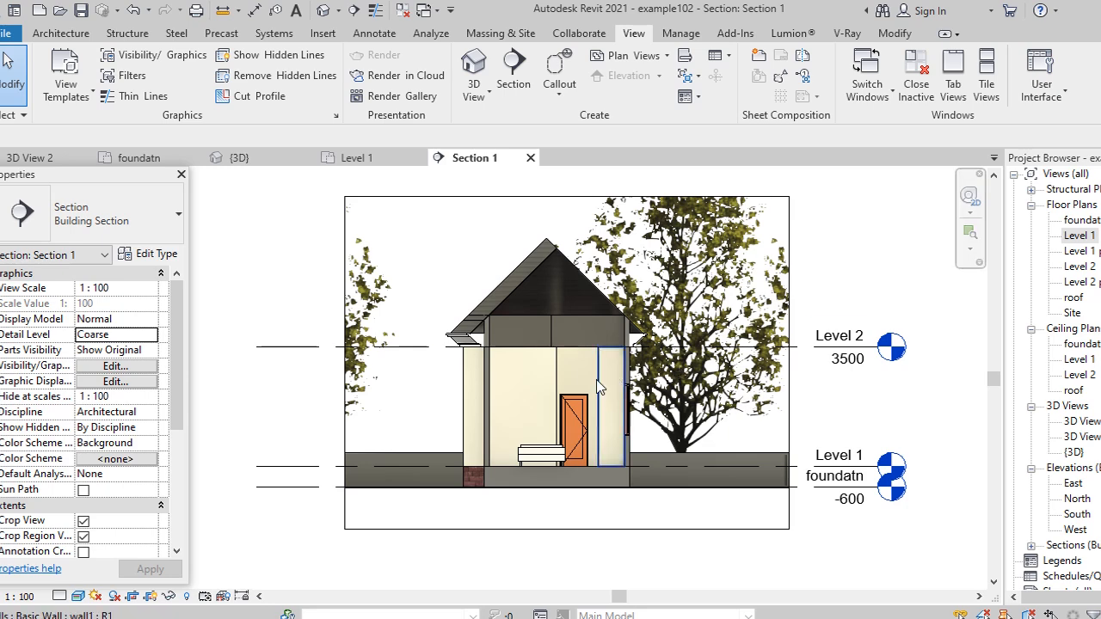
In the Level 1 ceiling plan, sketch a Compound Ceiling Plain boundary from the porch's front-left inner corner along the wall and its recess.
{"action": "double_click", "coordinate": [1079, 236]}
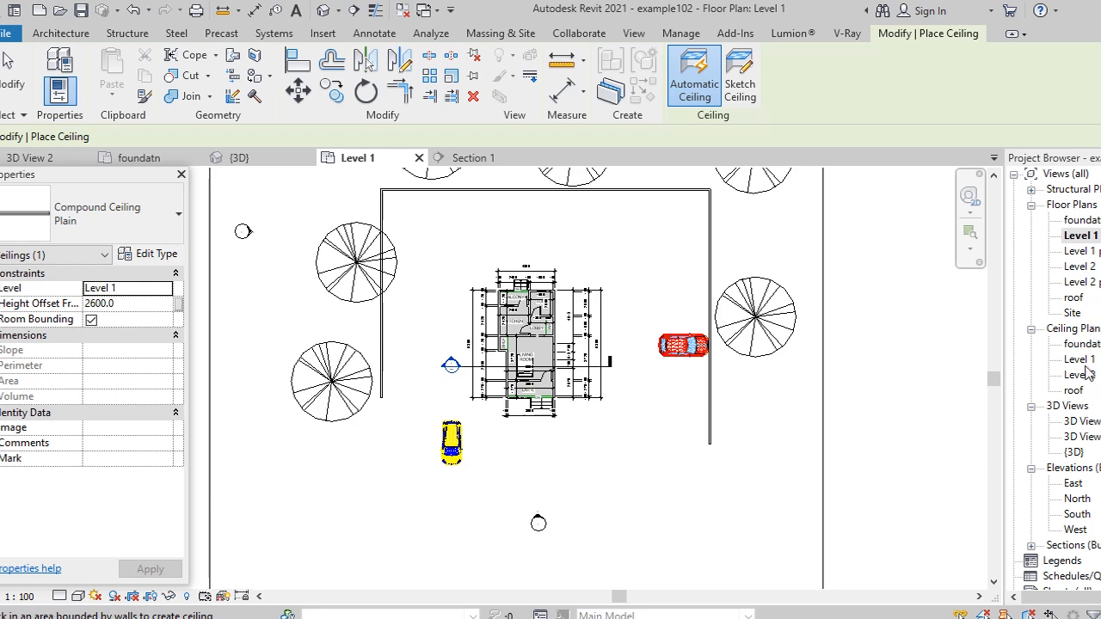
{"action": "double_click", "coordinate": [1082, 362]}
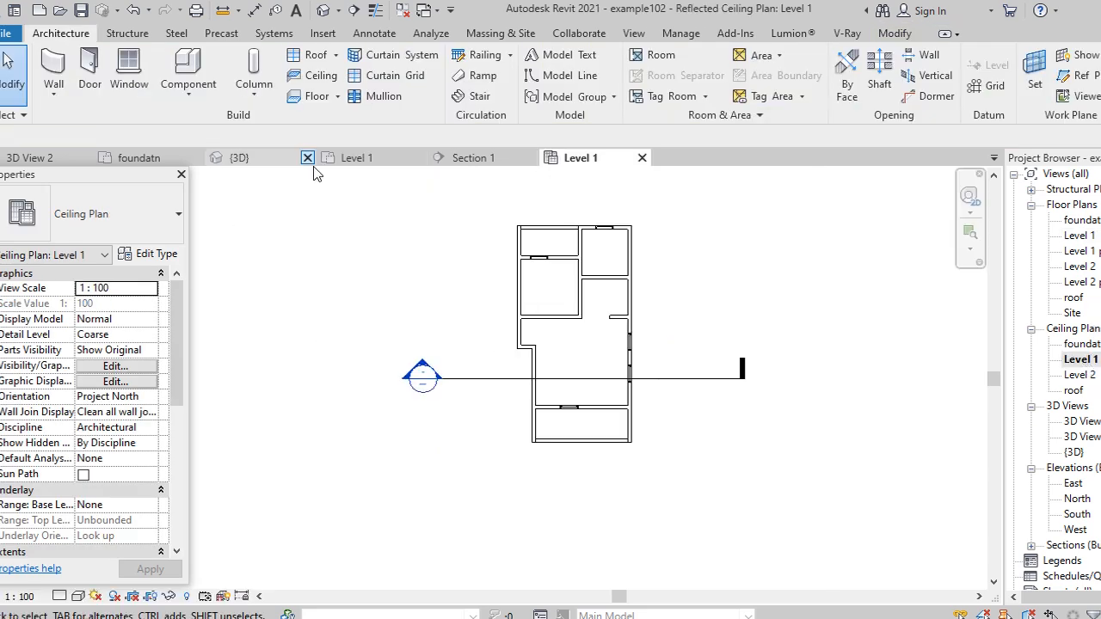
{"action": "left_click", "coordinate": [316, 76]}
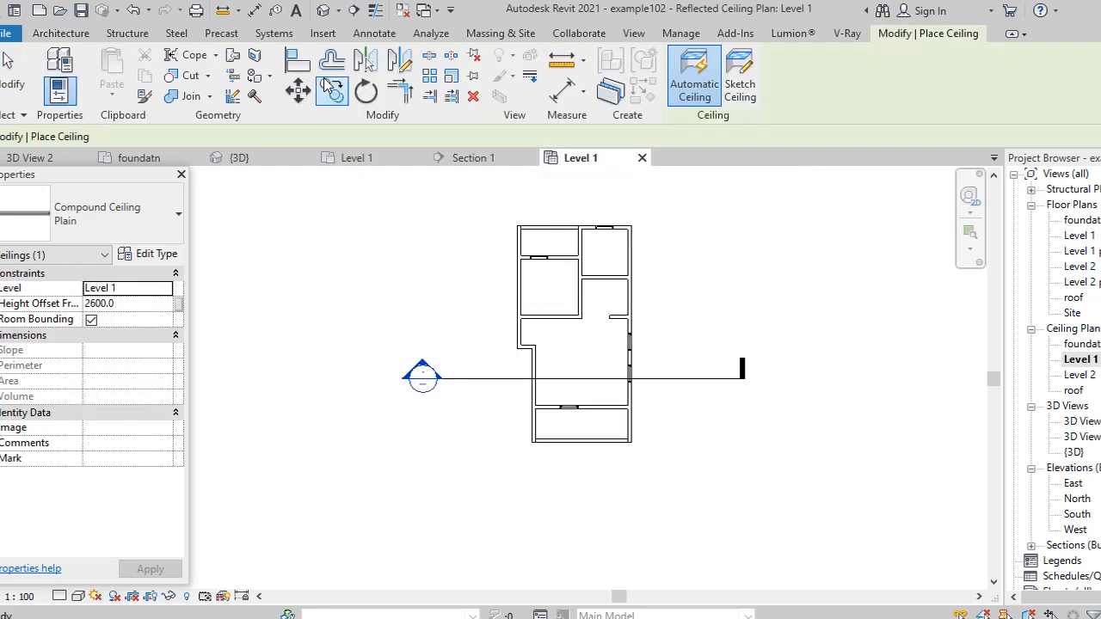
{"action": "left_click", "coordinate": [740, 78]}
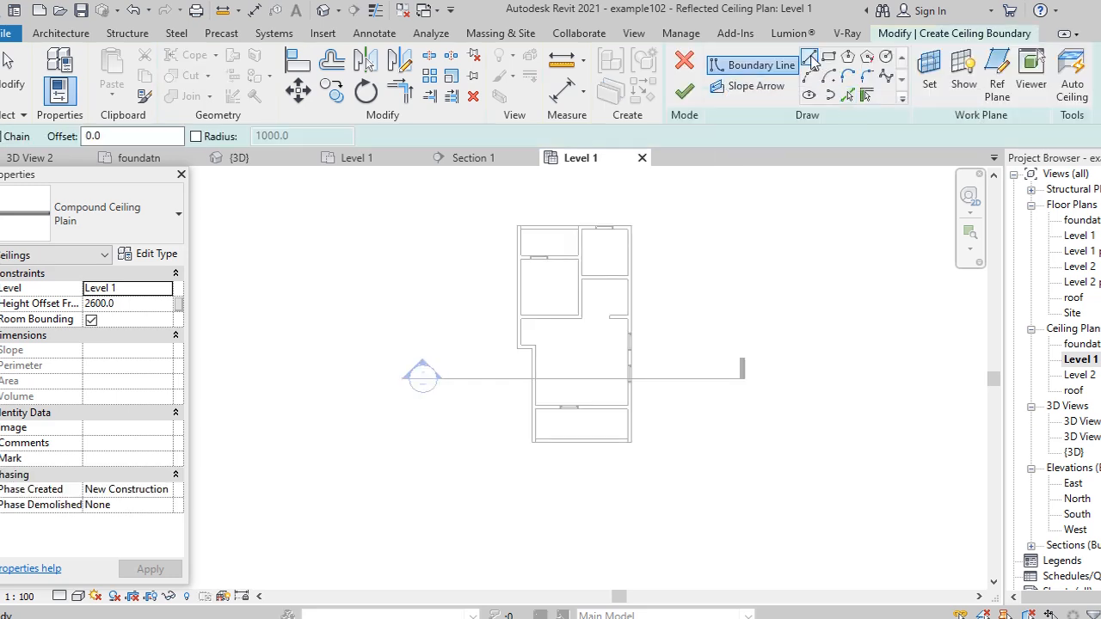
{"action": "scroll", "coordinate": [528, 442], "scroll_direction": "up", "scroll_amount": 3}
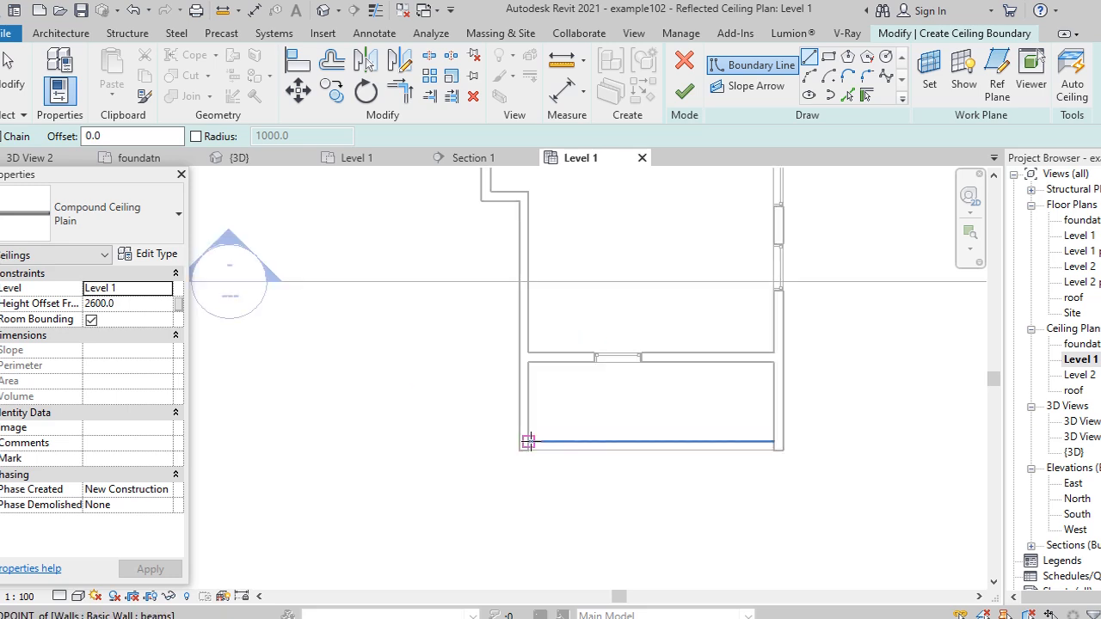
{"action": "left_click", "coordinate": [530, 441]}
{"action": "scroll", "coordinate": [529, 432], "scroll_direction": "down", "scroll_amount": 2}
{"action": "scroll", "coordinate": [529, 314], "scroll_direction": "up", "scroll_amount": 2}
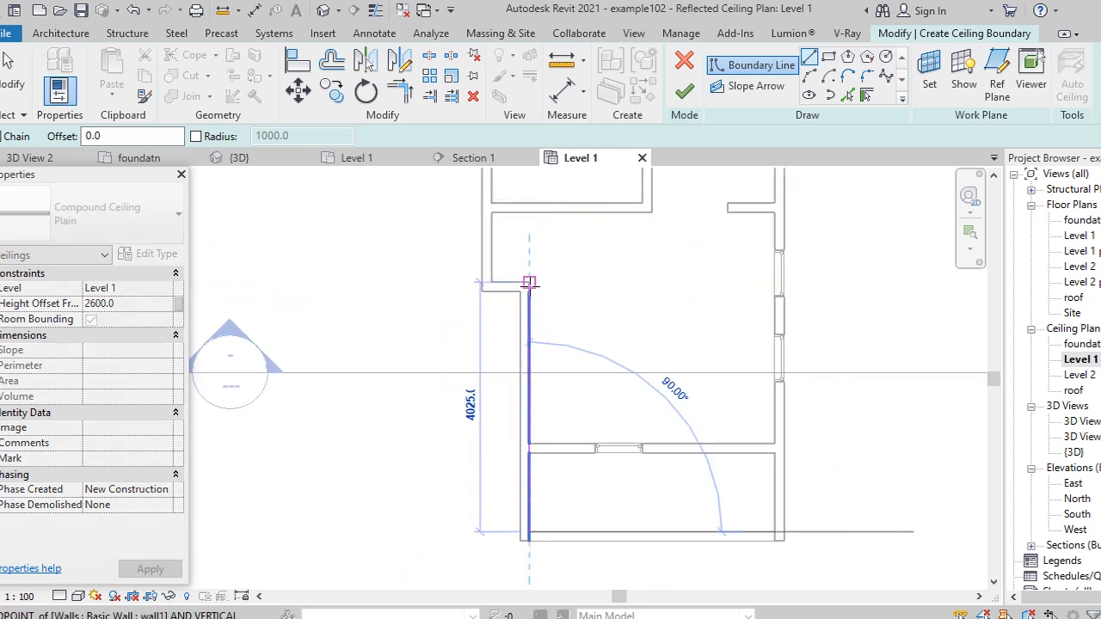
{"action": "left_click", "coordinate": [530, 283]}
{"action": "left_click", "coordinate": [488, 283]}
{"action": "scroll", "coordinate": [486, 348], "scroll_direction": "down", "scroll_amount": 2}
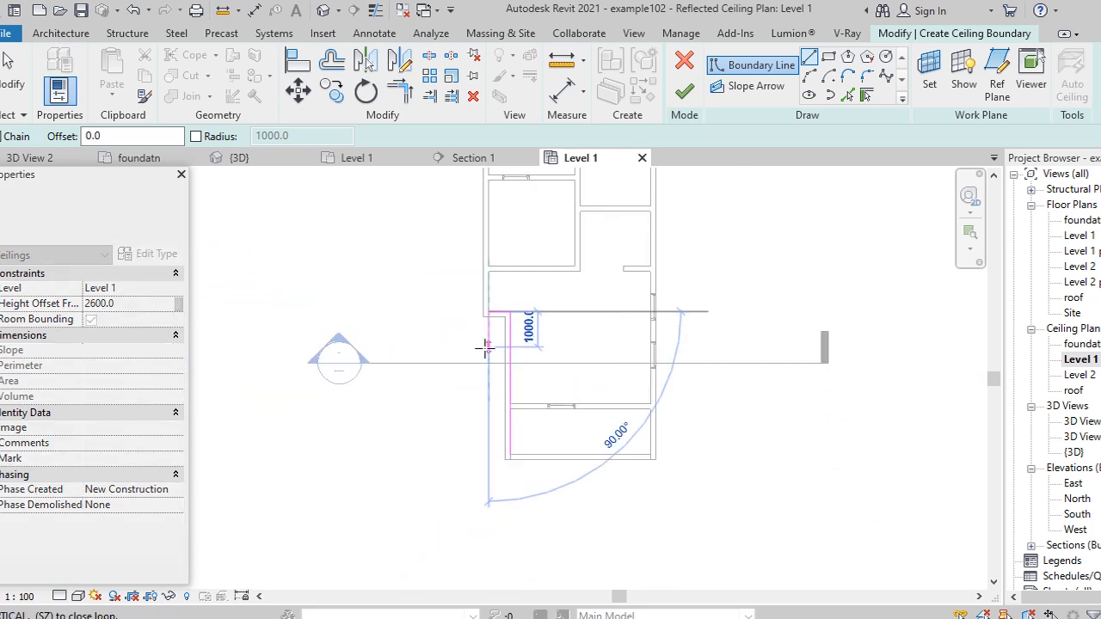
Continue the ceiling boundary along the inner faces of the remaining outer walls, close the loop and finish the ceiling.
{"action": "scroll", "coordinate": [491, 283], "scroll_direction": "down", "scroll_amount": 2}
{"action": "scroll", "coordinate": [491, 270], "scroll_direction": "up", "scroll_amount": 3}
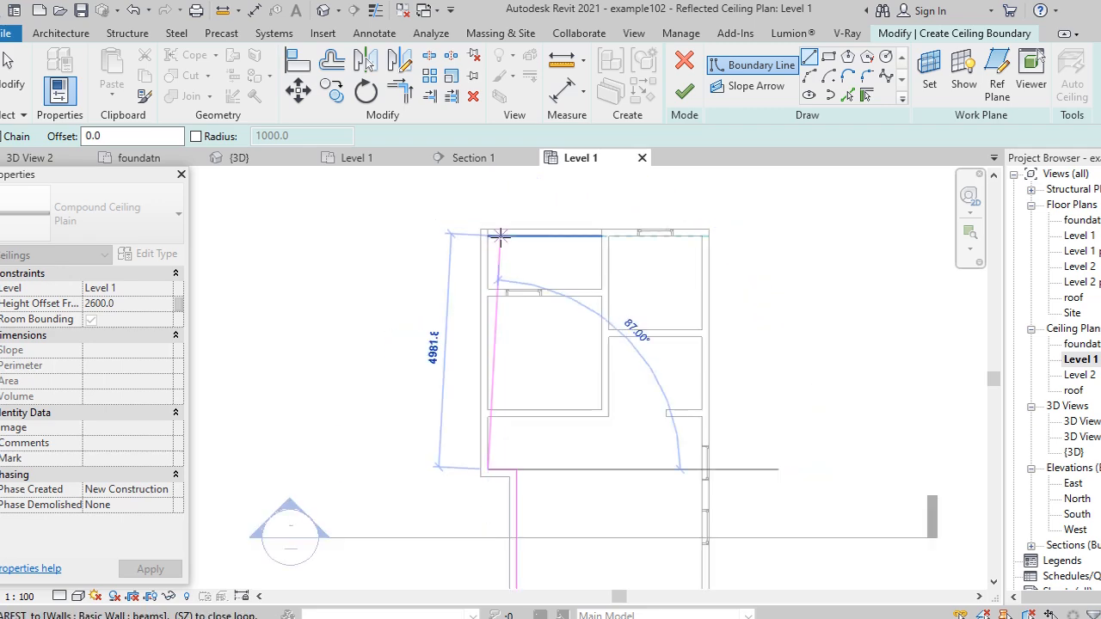
{"action": "scroll", "coordinate": [494, 236], "scroll_direction": "up", "scroll_amount": 2}
{"action": "left_click", "coordinate": [481, 227]}
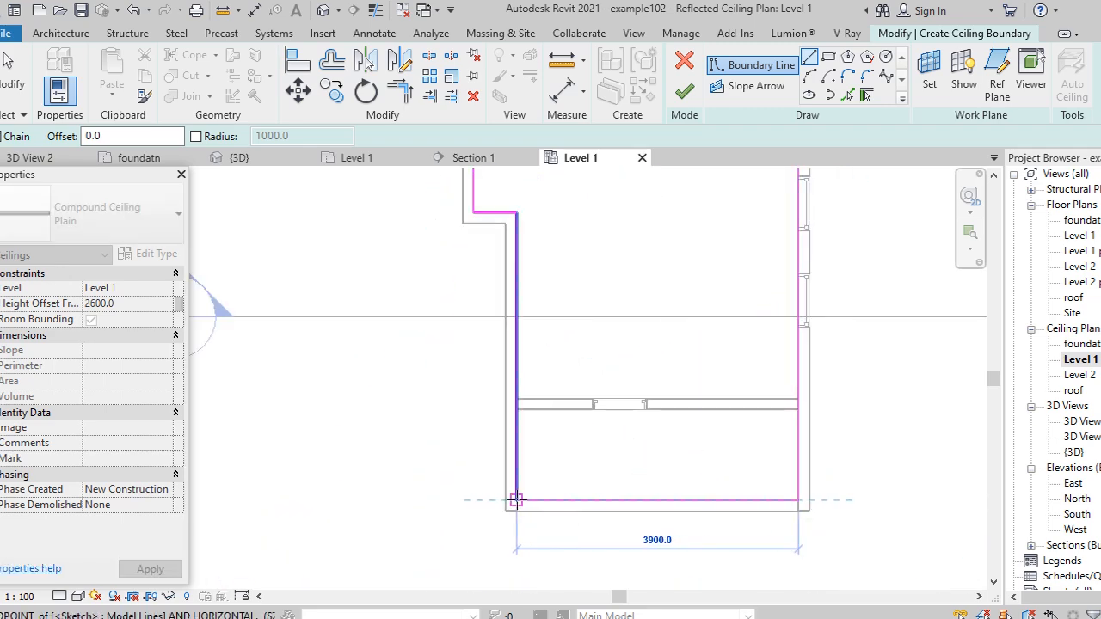
{"action": "left_click", "coordinate": [517, 502]}
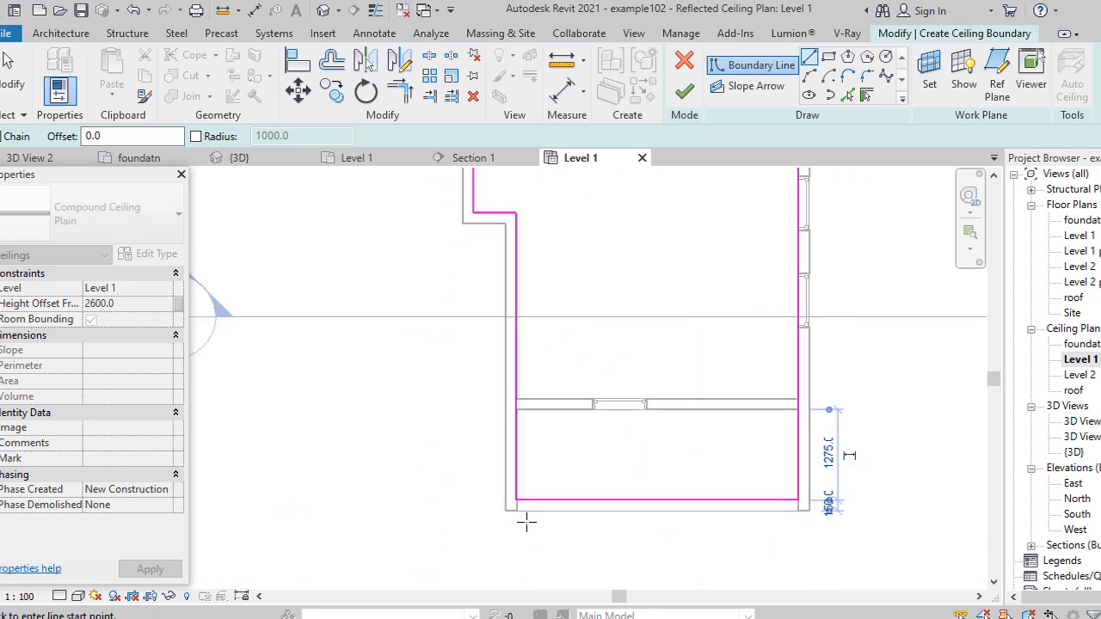
{"action": "scroll", "coordinate": [526, 522], "scroll_direction": "down", "scroll_amount": 2}
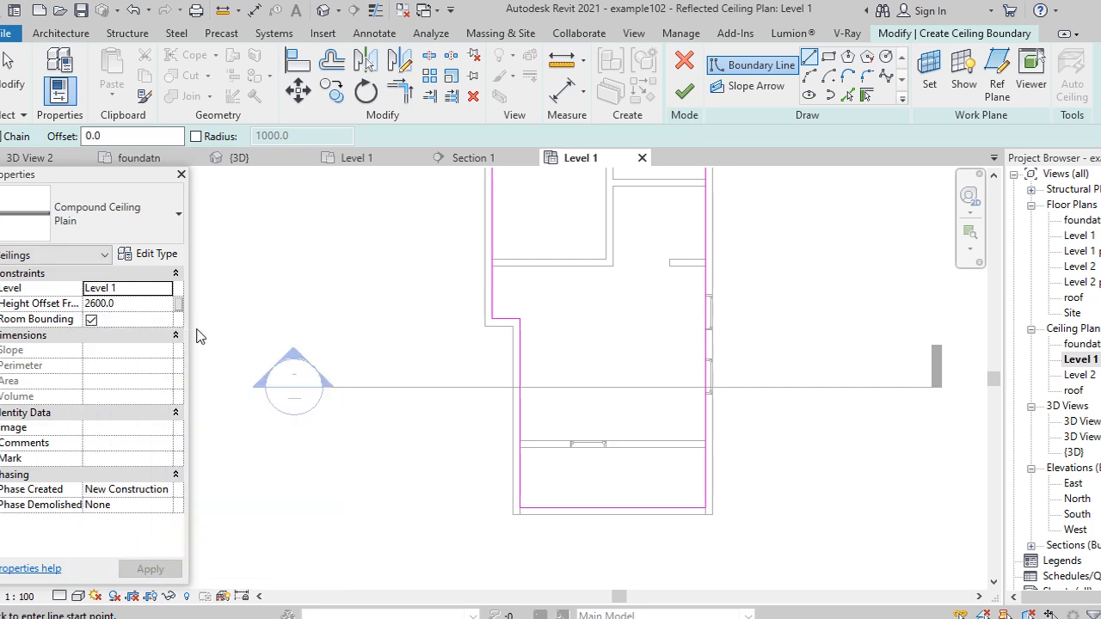
{"action": "left_click", "coordinate": [684, 91]}
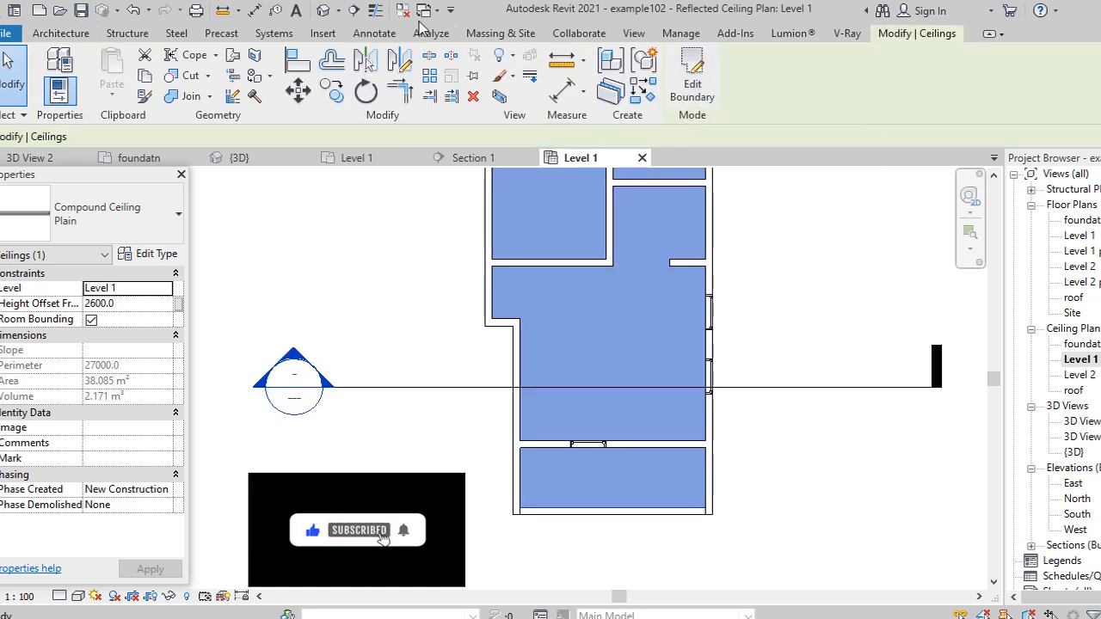
In the default 3D view, select the ceiling over the porch and set its height offset from level to 2800.
{"action": "left_click", "coordinate": [323, 10]}
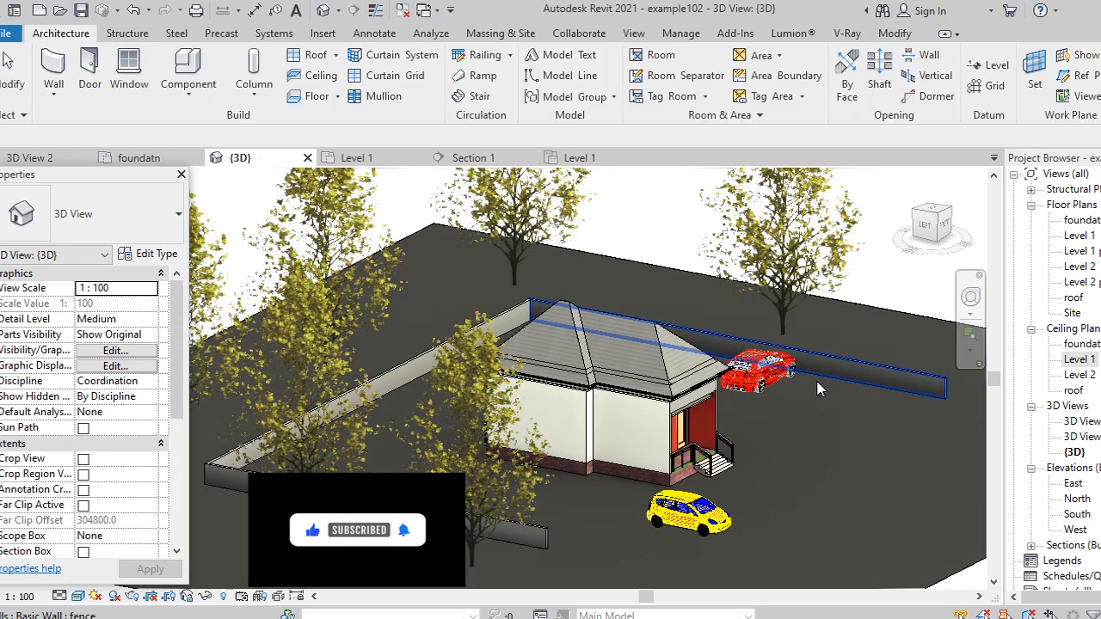
{"action": "middle_click_drag", "start_coordinate": [817, 439], "coordinate": [726, 413], "text": "shift"}
{"action": "scroll", "coordinate": [718, 404], "scroll_direction": "up", "scroll_amount": 8}
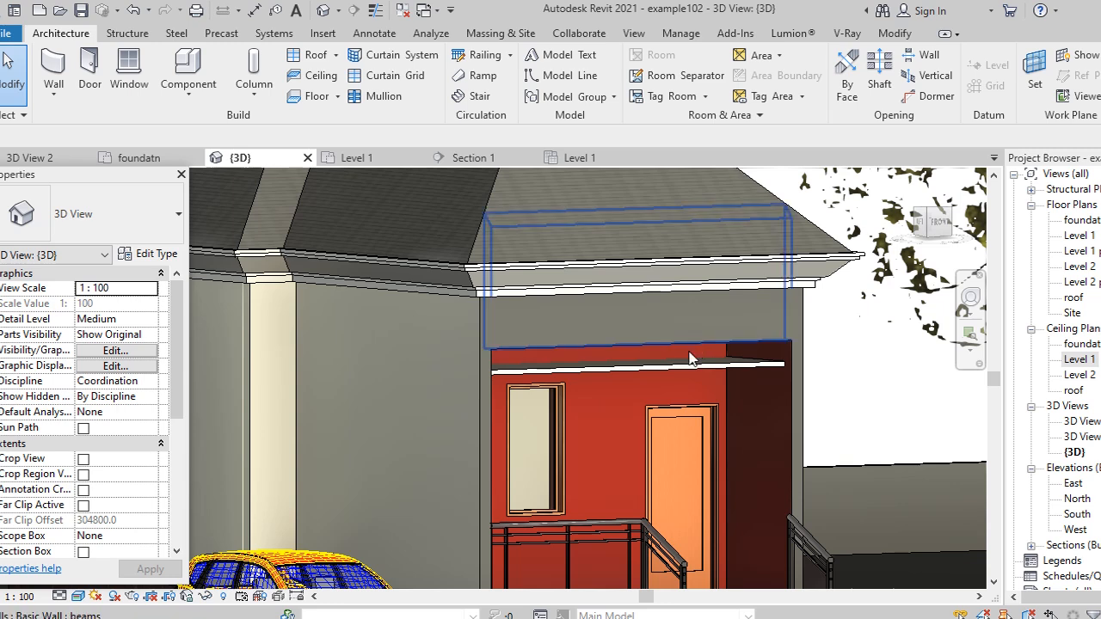
{"action": "left_click", "coordinate": [657, 364]}
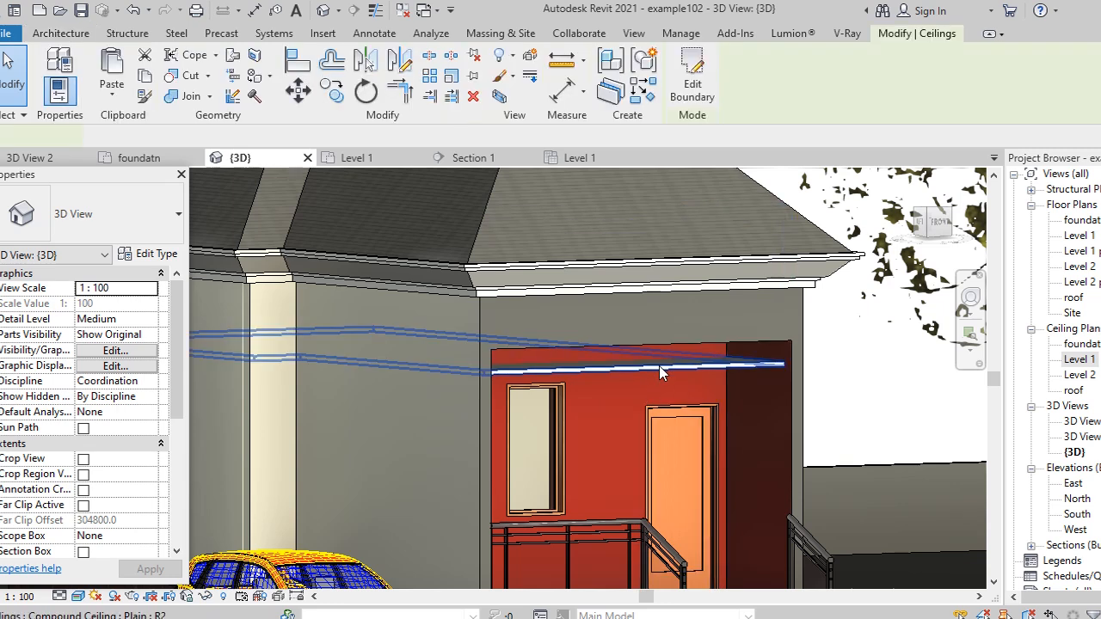
{"action": "left_click", "coordinate": [143, 306]}
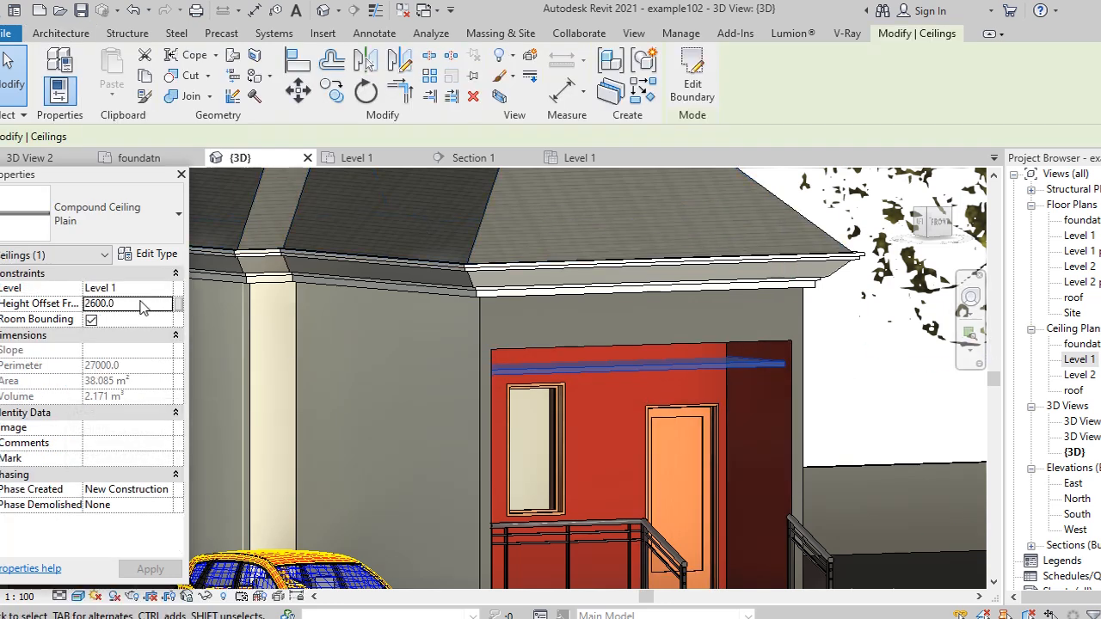
{"action": "type", "text": "2"}
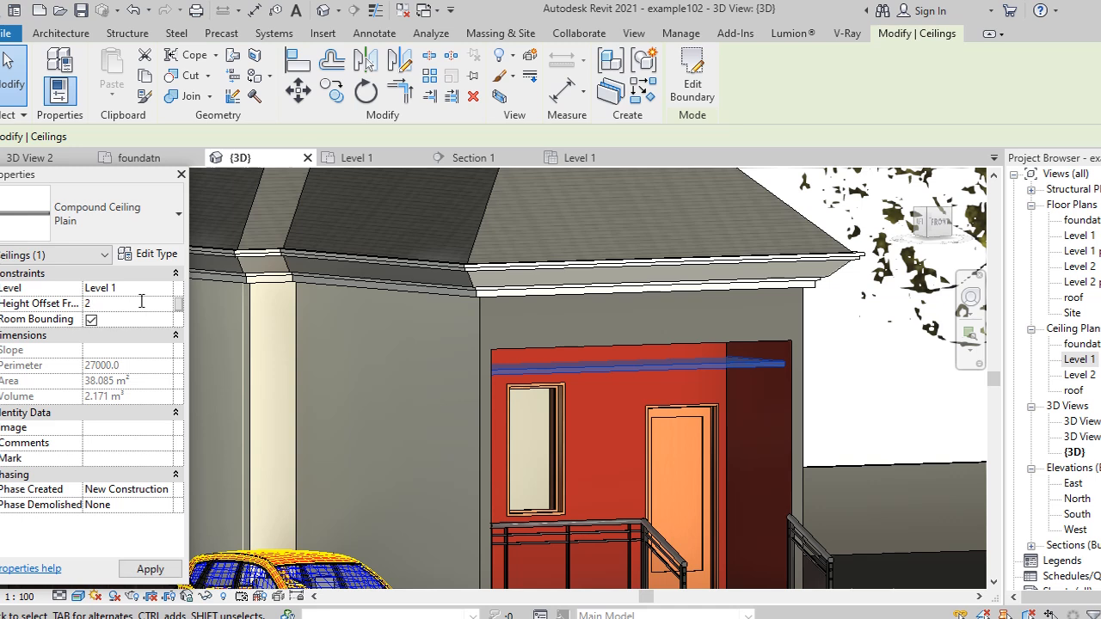
{"action": "type", "text": "800"}
{"action": "left_click", "coordinate": [156, 570]}
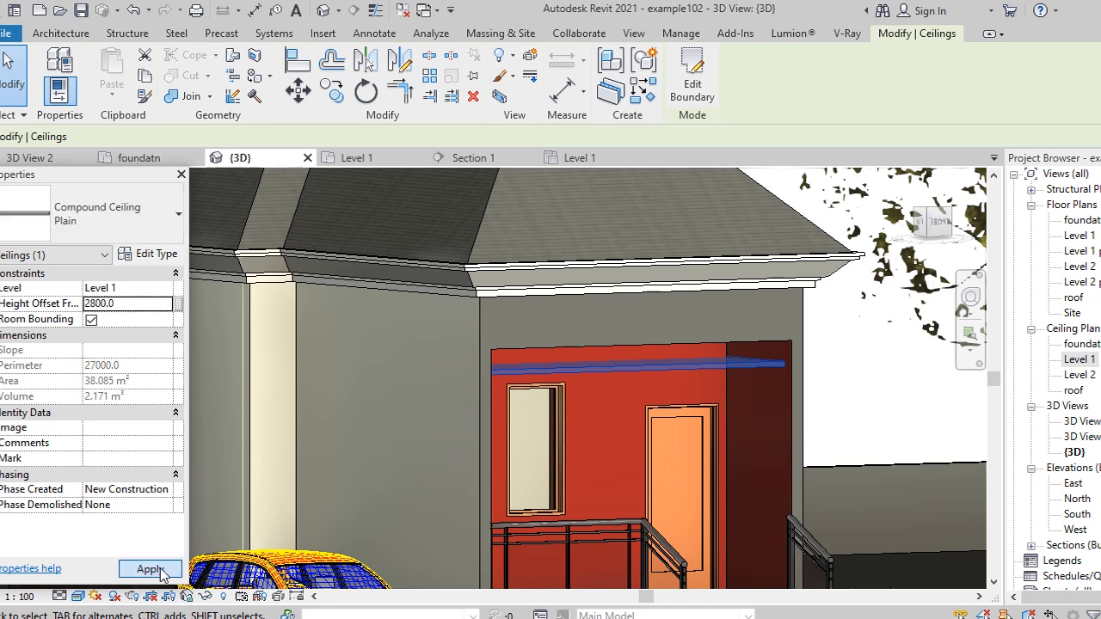
Set the ceiling's height offset from level to 2900 and deselect the ceiling.
{"action": "left_click", "coordinate": [129, 303]}
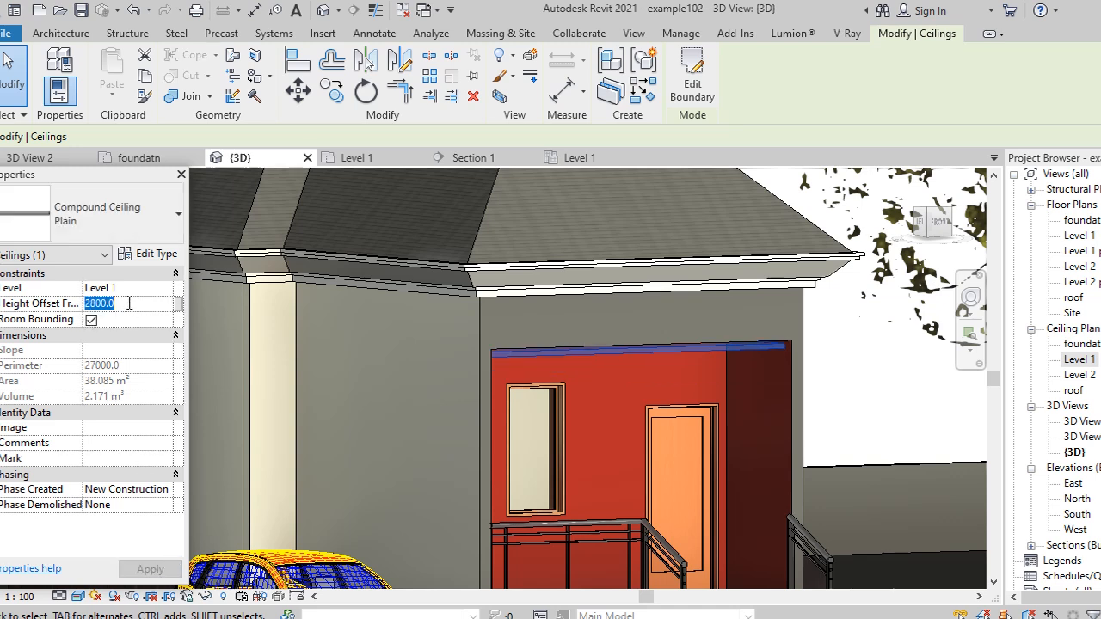
{"action": "type", "text": "2"}
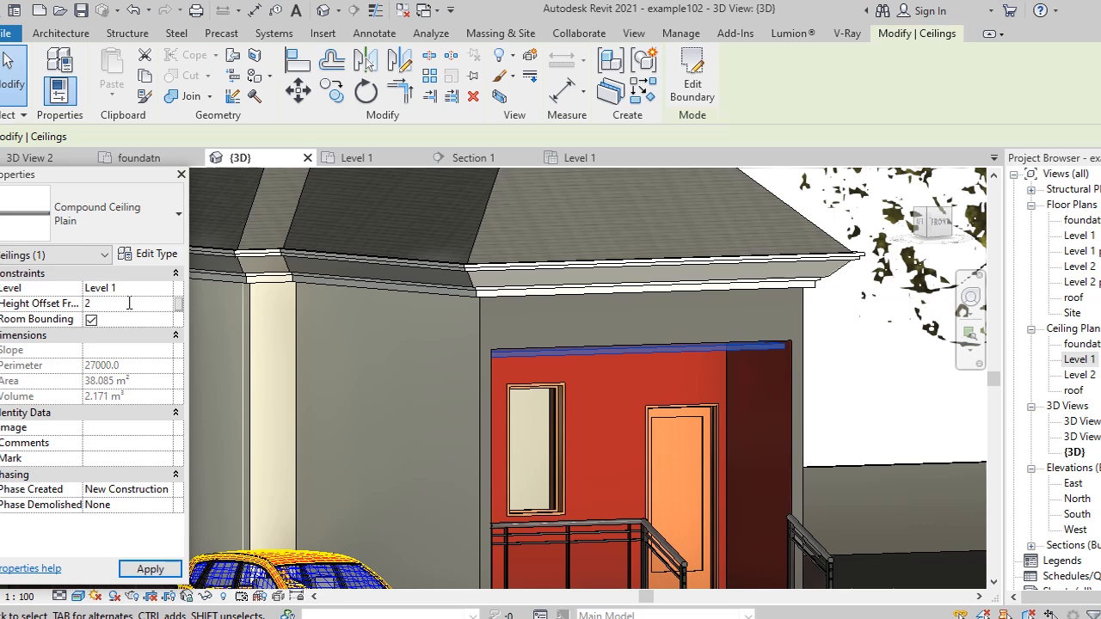
{"action": "left_click", "coordinate": [165, 573]}
{"action": "scroll", "coordinate": [570, 397], "scroll_direction": "down", "scroll_amount": 2}
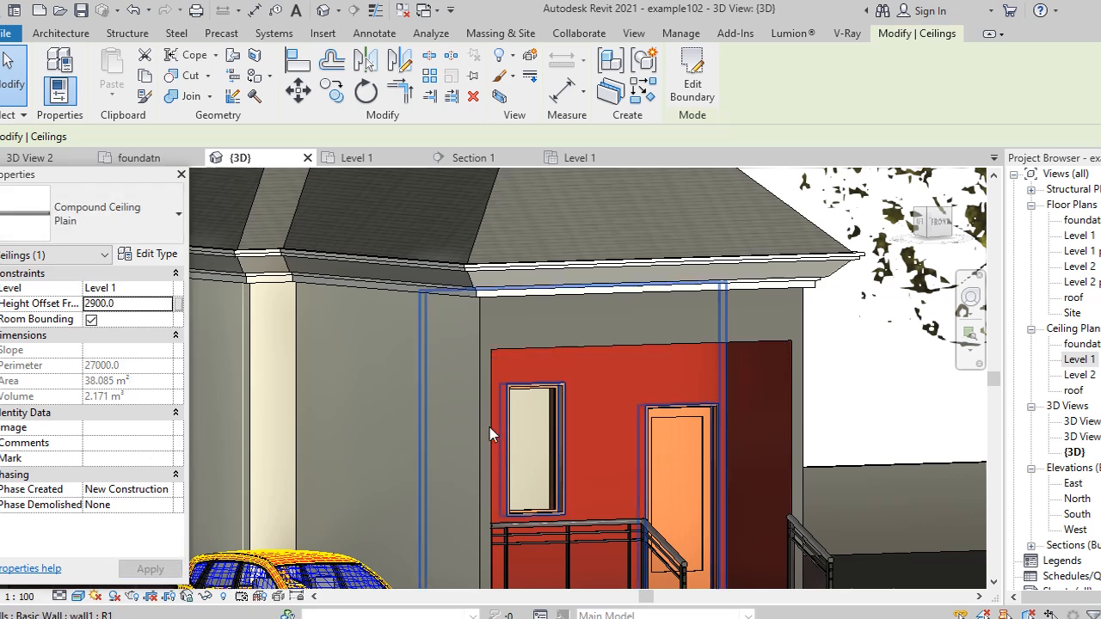
{"action": "key", "text": "Escape"}
{"action": "scroll", "coordinate": [580, 426], "scroll_direction": "down", "scroll_amount": 5}
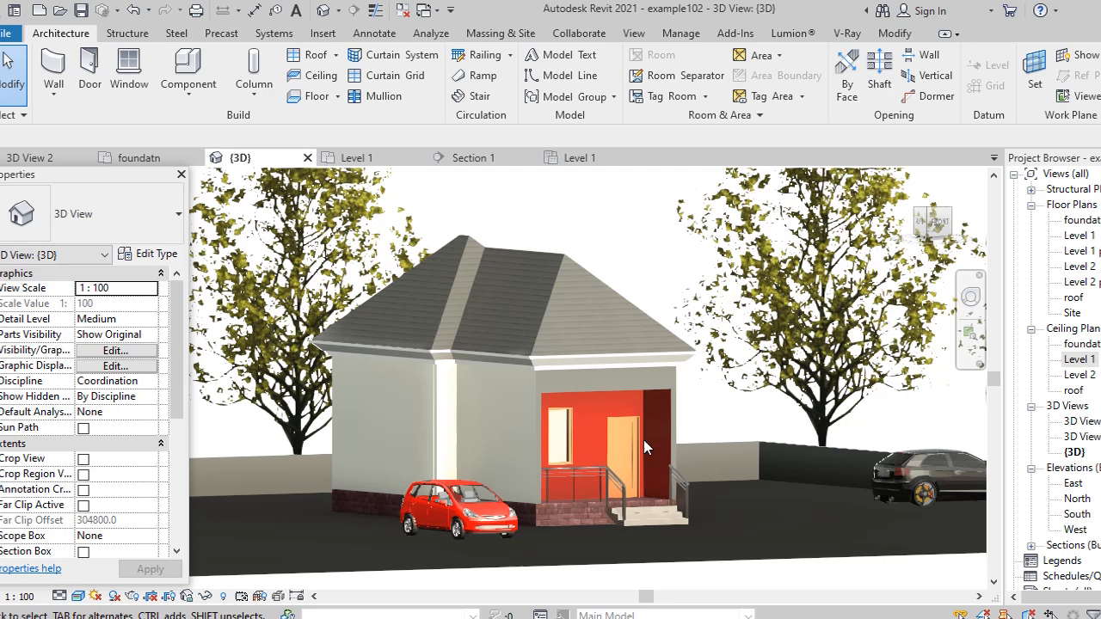
Load the flower vase.0001 component family from the Plantings folder.
{"action": "middle_click_drag", "start_coordinate": [643, 439], "coordinate": [726, 416], "text": "shift"}
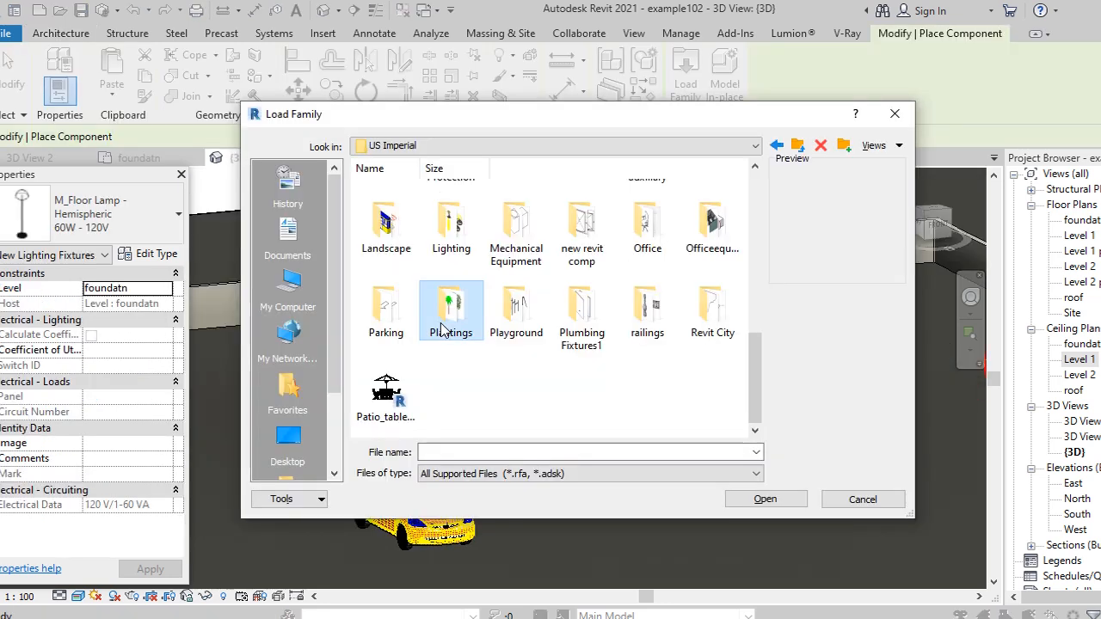
{"action": "double_click", "coordinate": [450, 325]}
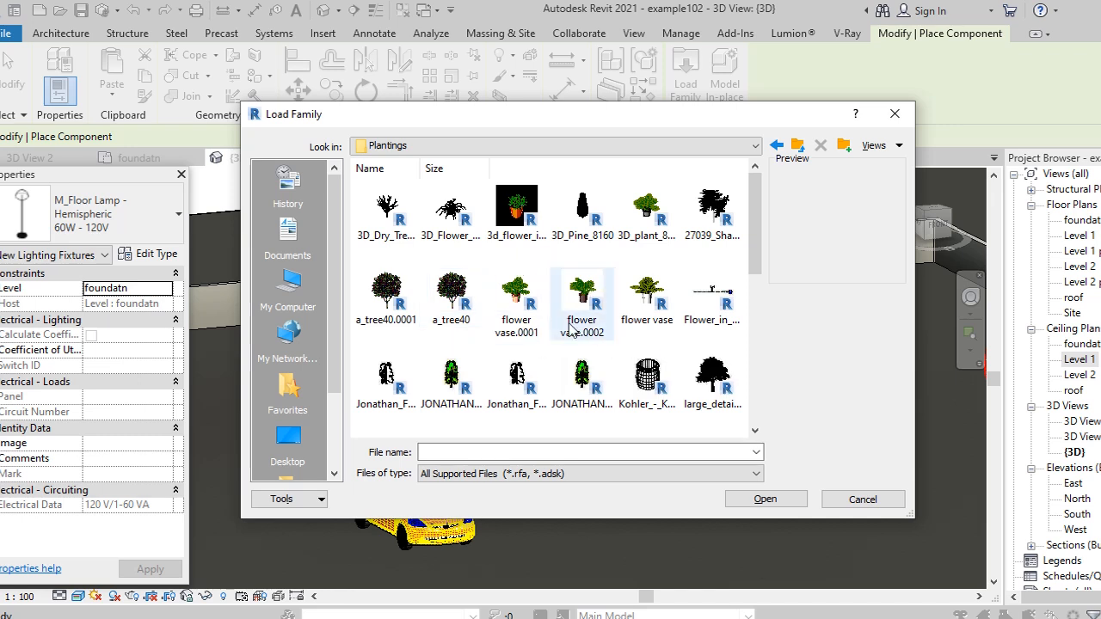
{"action": "left_click", "coordinate": [526, 318]}
{"action": "left_click", "coordinate": [764, 499]}
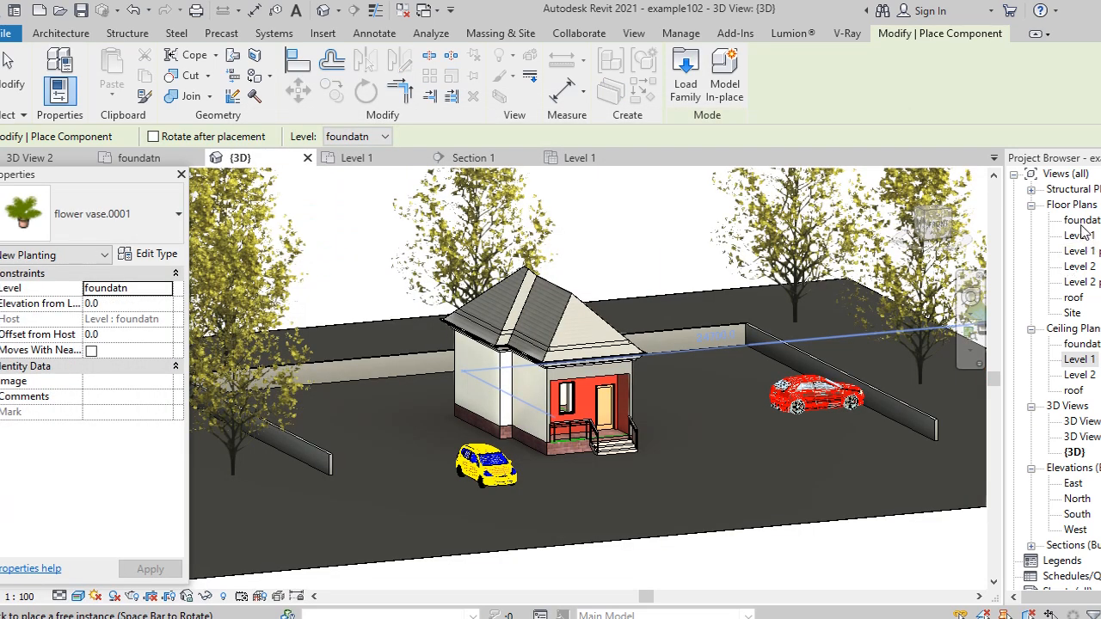
In the foundatn floor plan, place two flower vase.0001 plants, one on each side of the front entrance steps.
{"action": "double_click", "coordinate": [1081, 221]}
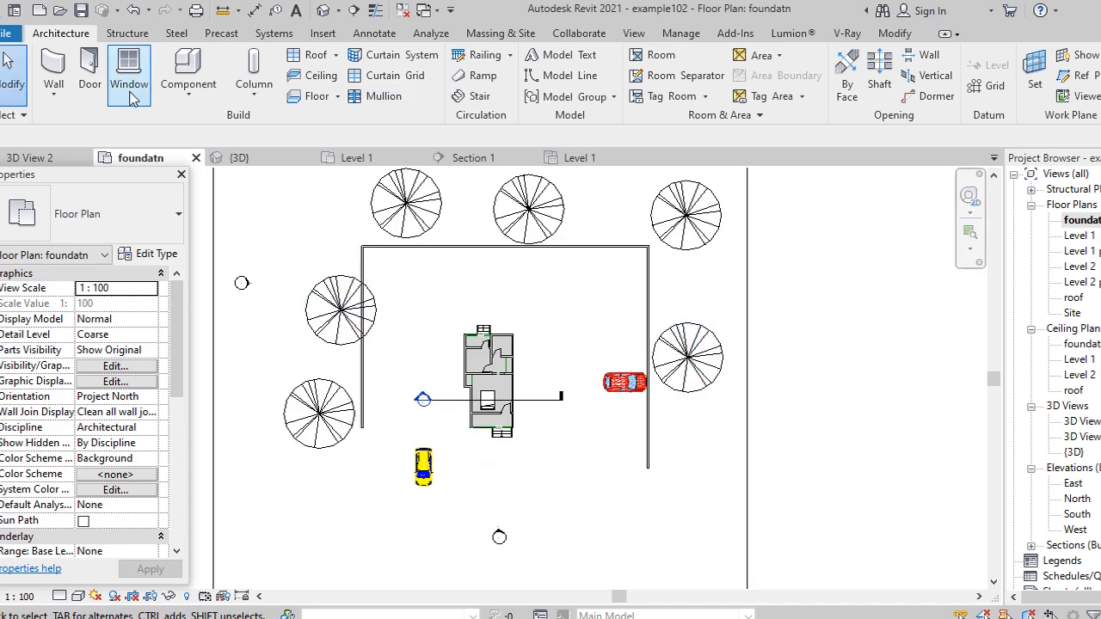
{"action": "left_click", "coordinate": [187, 71]}
{"action": "scroll", "coordinate": [465, 423], "scroll_direction": "up", "scroll_amount": 5}
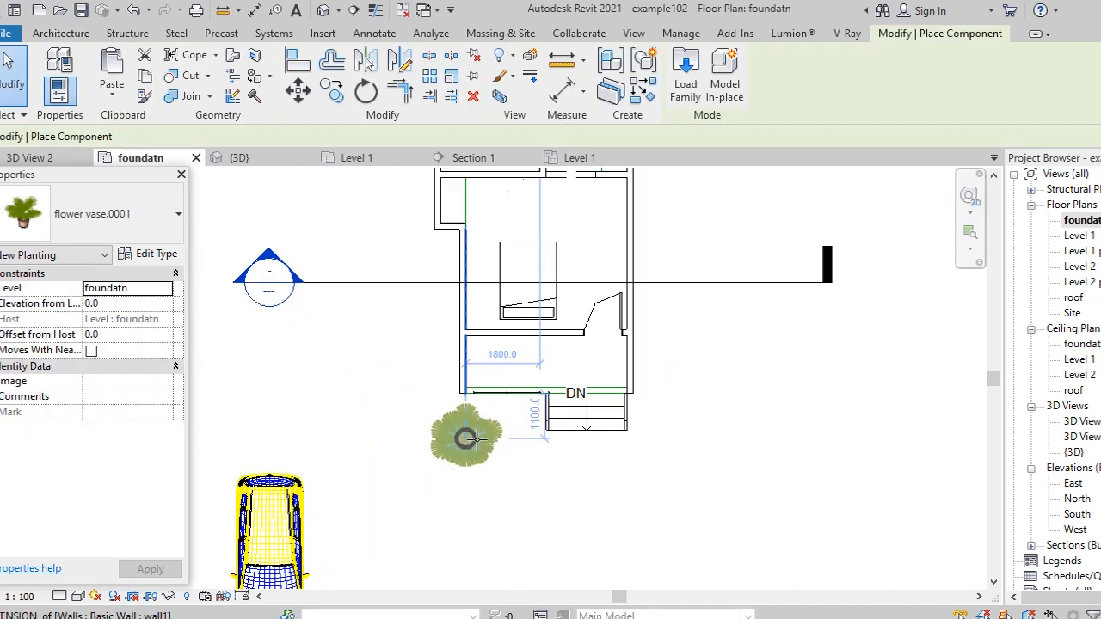
{"action": "left_click", "coordinate": [456, 413]}
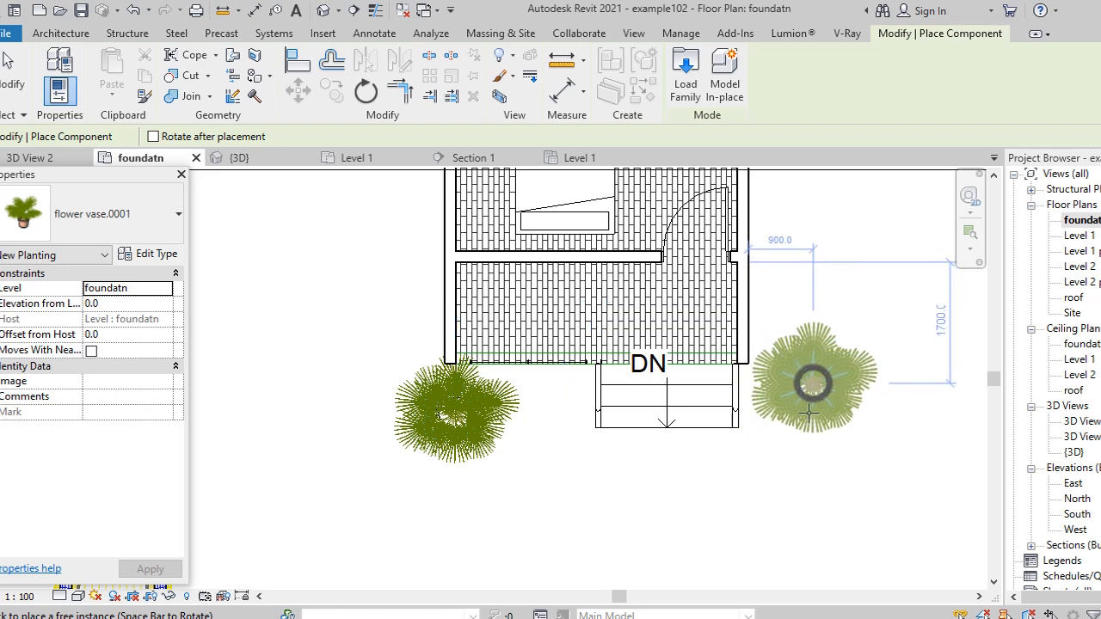
{"action": "left_click", "coordinate": [814, 379]}
{"action": "key", "text": "Escape"}
{"action": "key", "text": "Escape"}
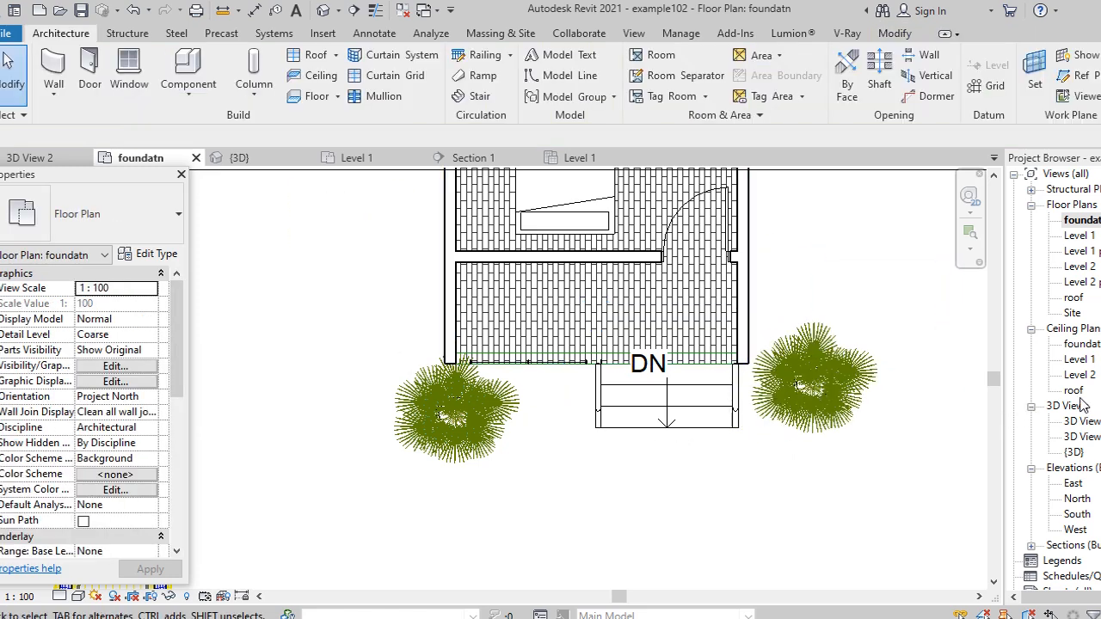
Check the flower vases beside the entrance steps in the 3D View 2 perspective.
{"action": "double_click", "coordinate": [1087, 438]}
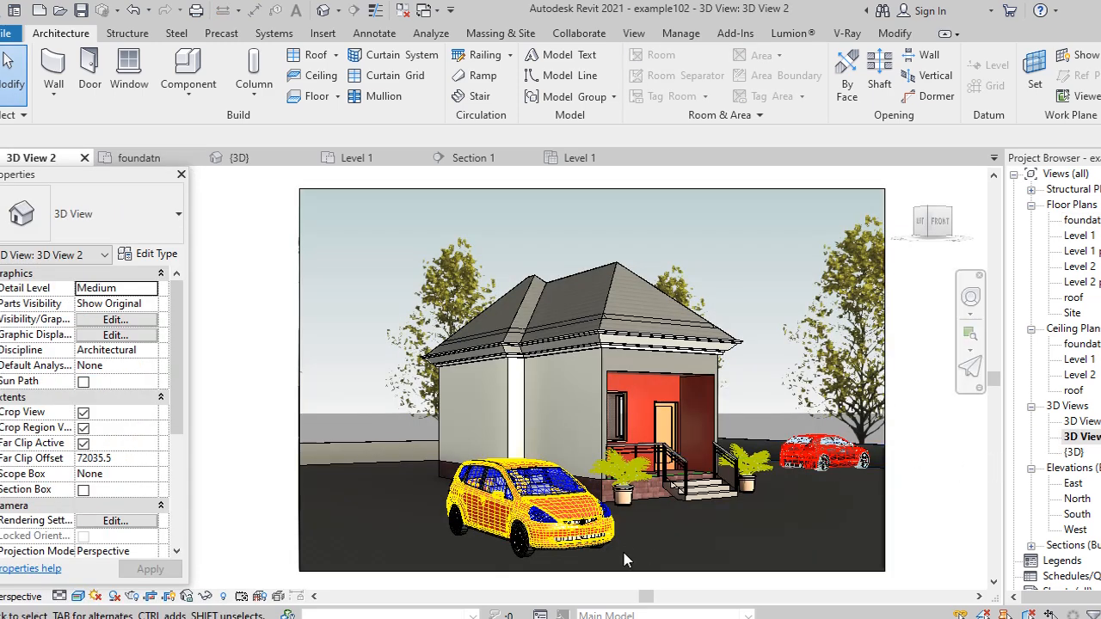
{"action": "scroll", "coordinate": [635, 523], "scroll_direction": "up", "scroll_amount": 3}
{"action": "scroll", "coordinate": [632, 519], "scroll_direction": "up", "scroll_amount": 3}
{"action": "scroll", "coordinate": [690, 499], "scroll_direction": "down", "scroll_amount": 4}
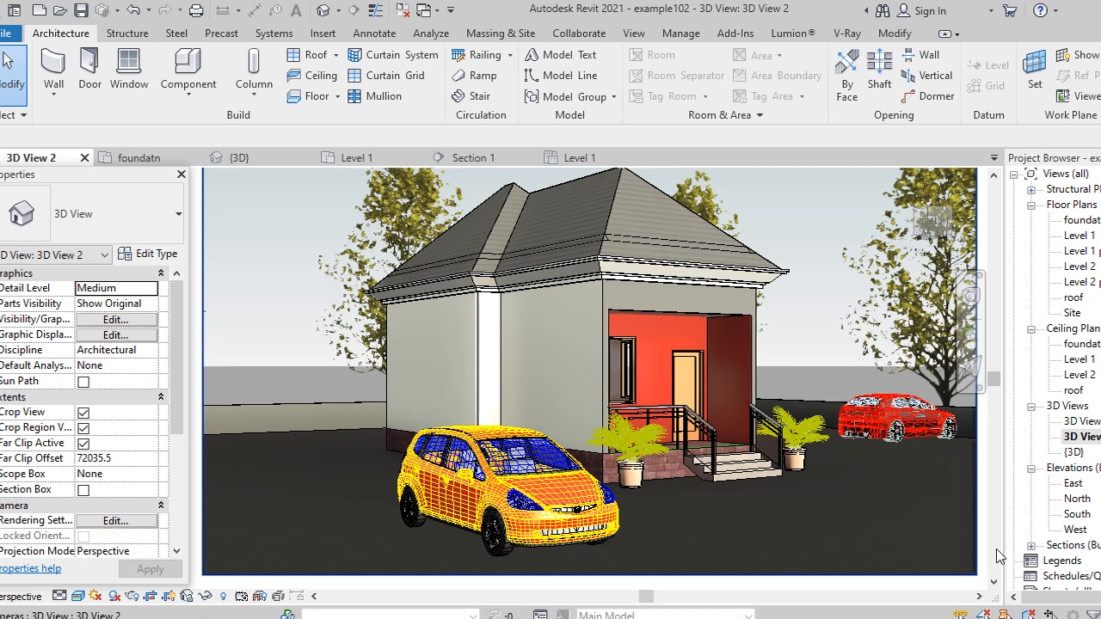
{"action": "scroll", "coordinate": [757, 427], "scroll_direction": "down", "scroll_amount": 5}
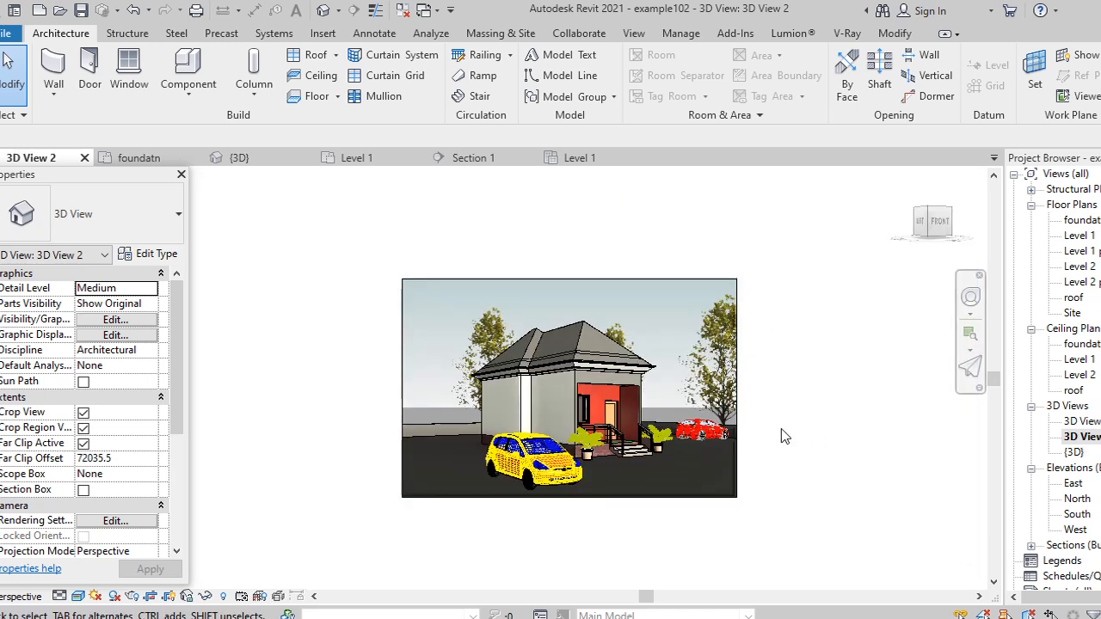
Tighten the crop region of the 3D View 2 perspective on all four sides around the house, cars and trees.
{"action": "scroll", "coordinate": [813, 448], "scroll_direction": "up", "scroll_amount": 1}
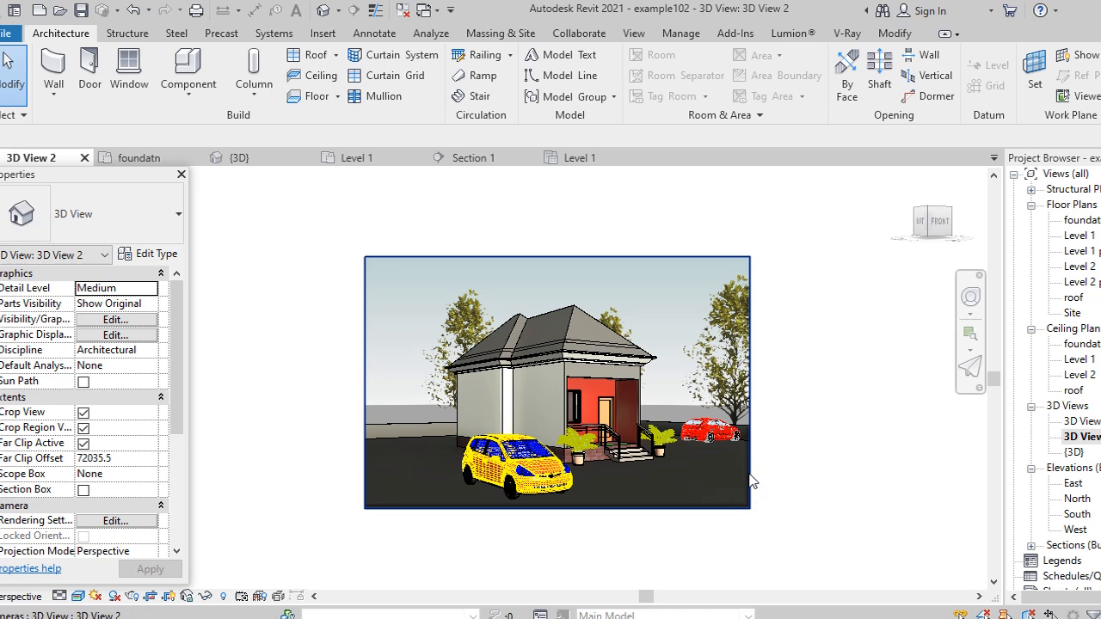
{"action": "left_click", "coordinate": [363, 399]}
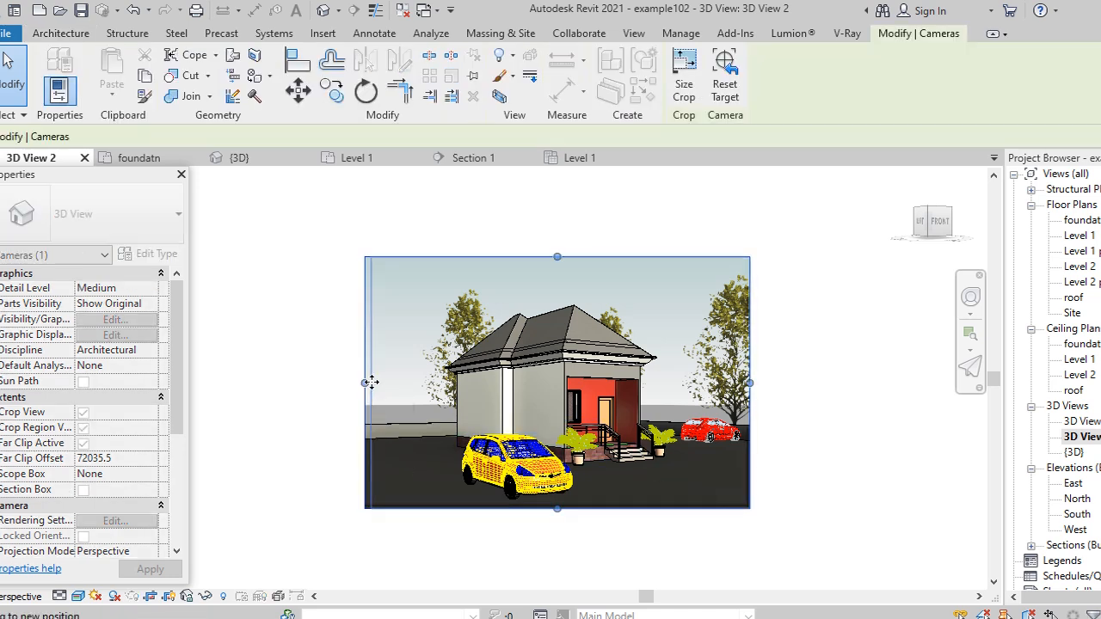
{"action": "left_click_drag", "start_coordinate": [371, 382], "coordinate": [399, 384]}
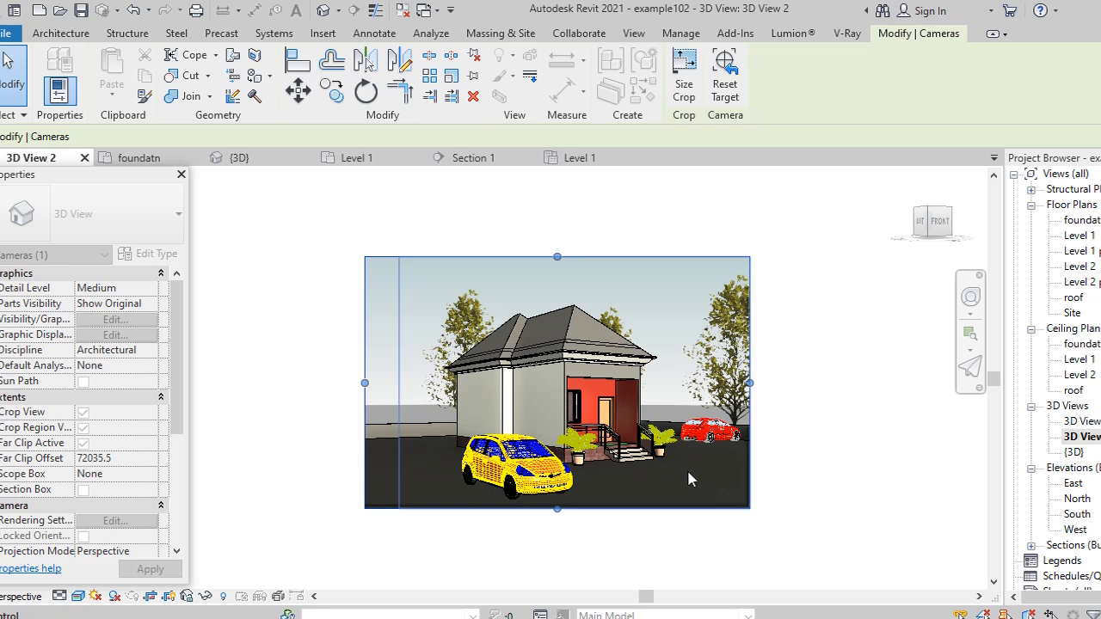
{"action": "left_click_drag", "start_coordinate": [749, 384], "coordinate": [729, 384]}
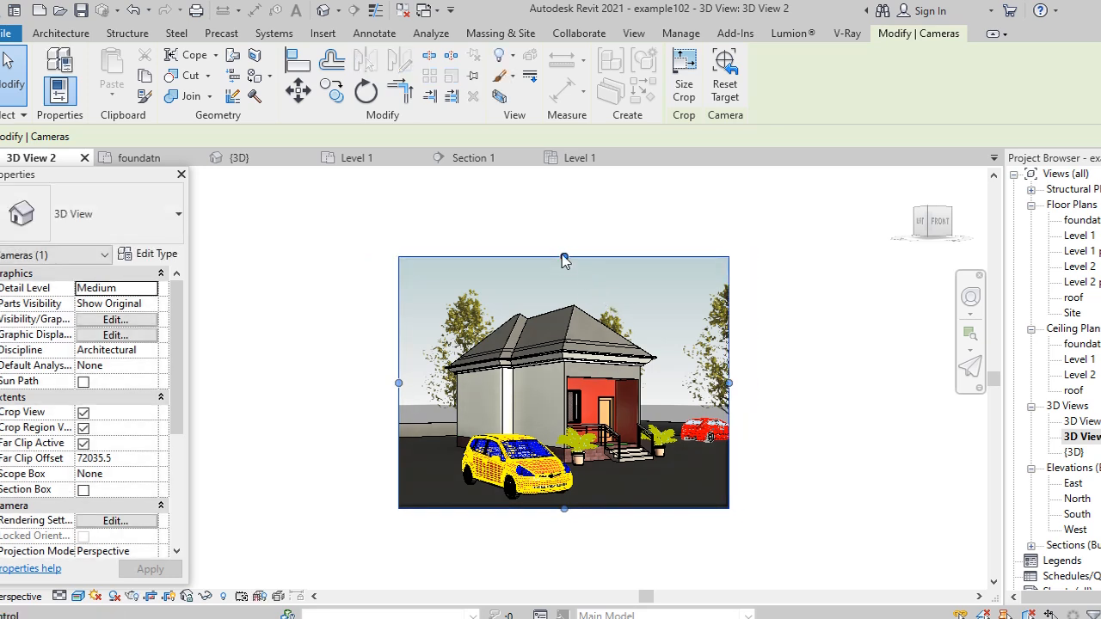
{"action": "left_click_drag", "start_coordinate": [564, 258], "coordinate": [566, 272]}
{"action": "left_click_drag", "start_coordinate": [564, 509], "coordinate": [564, 503]}
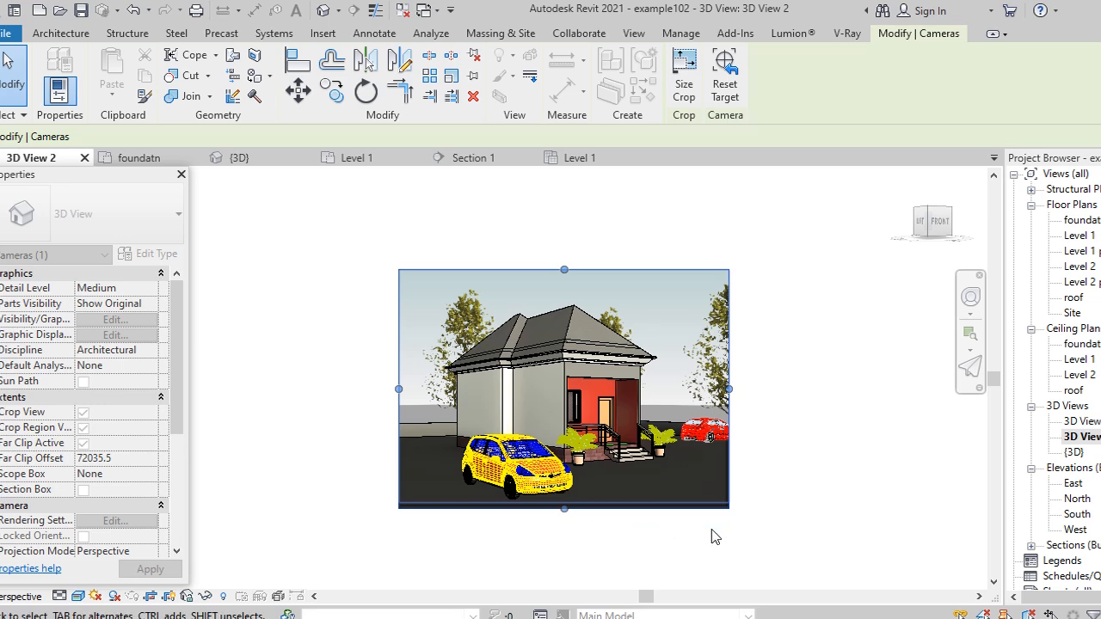
{"action": "left_click", "coordinate": [801, 500]}
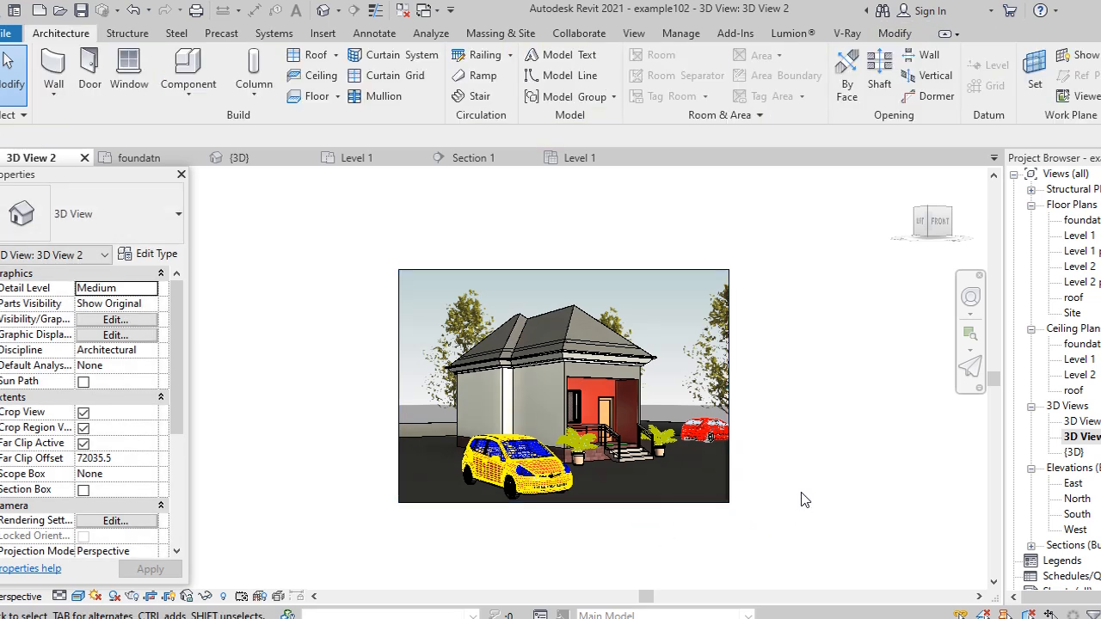
{"action": "scroll", "coordinate": [794, 457], "scroll_direction": "up", "scroll_amount": 1}
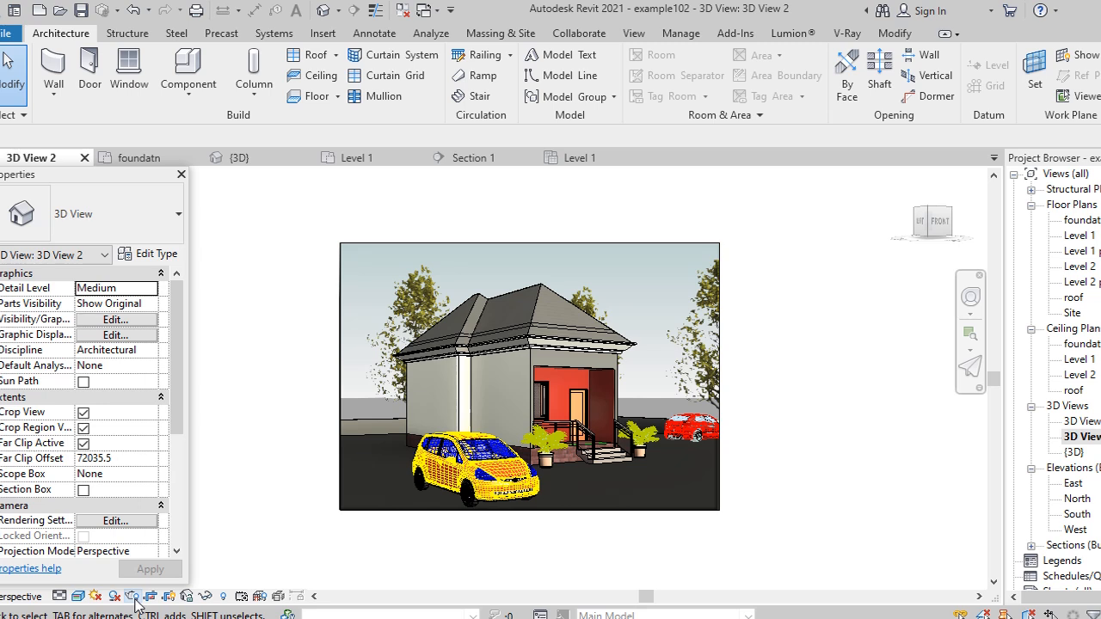
Open the rendering settings and set the quality to Medium with printer resolution at 150 DPI.
{"action": "left_click", "coordinate": [635, 37]}
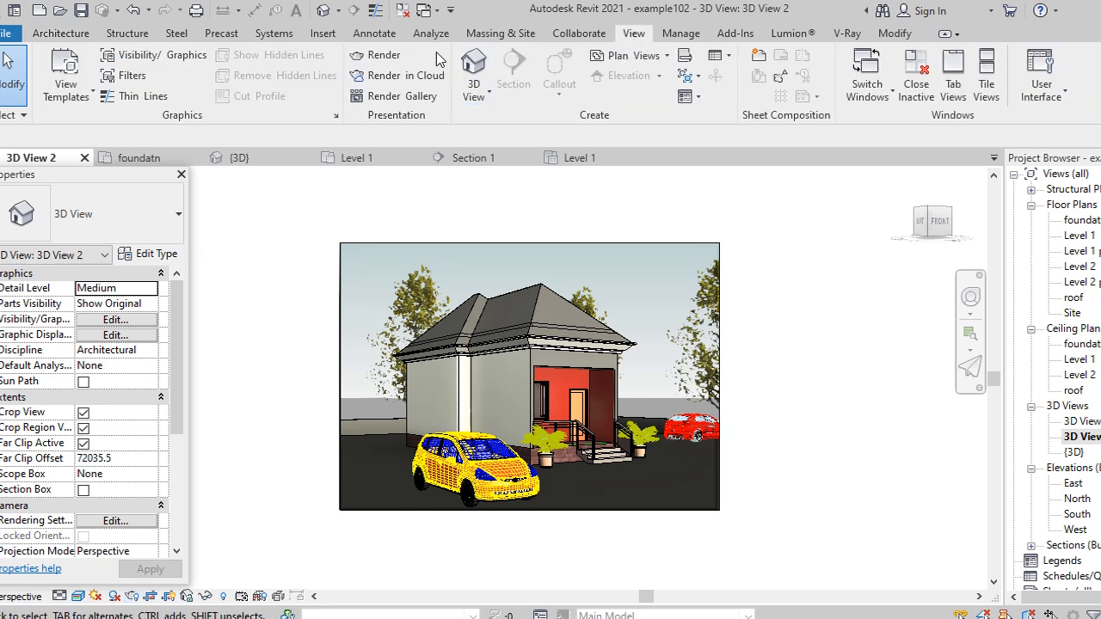
{"action": "left_click", "coordinate": [382, 56]}
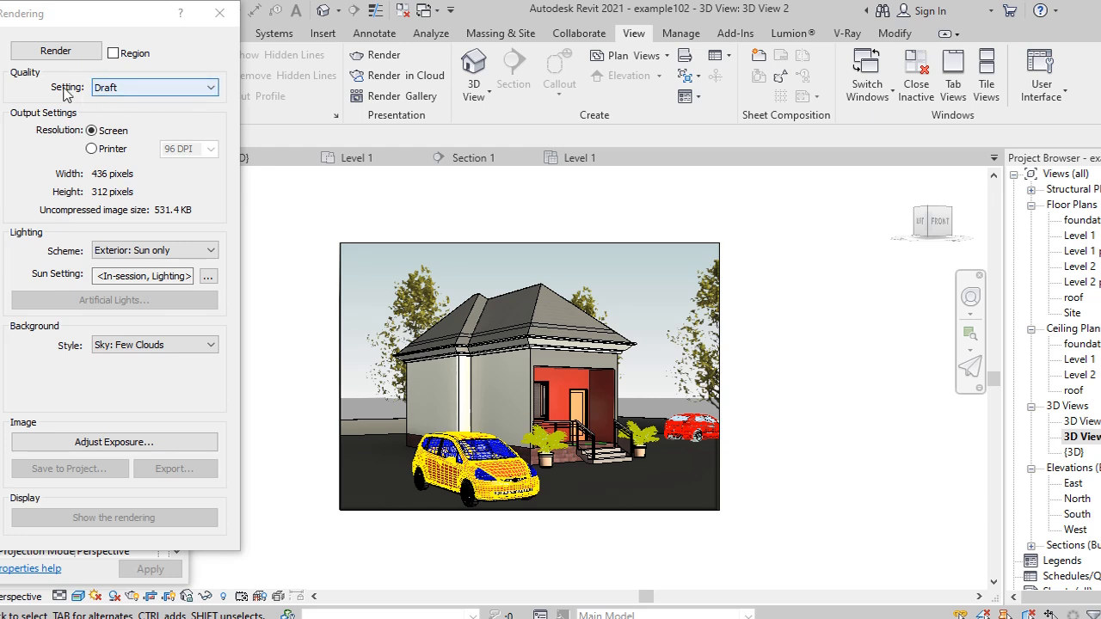
{"action": "left_click", "coordinate": [207, 89]}
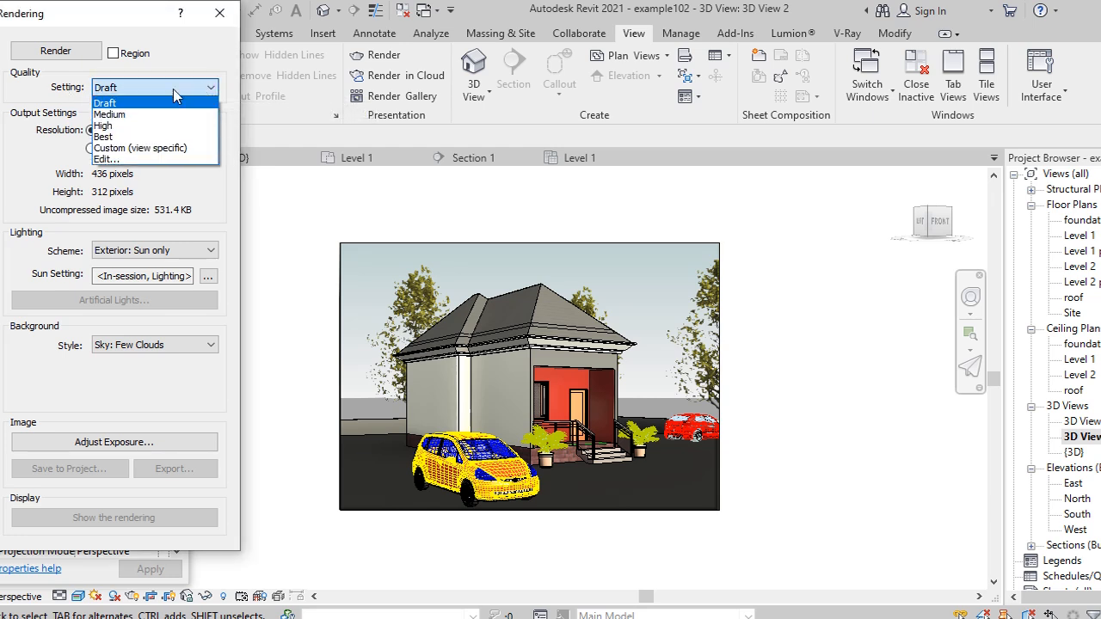
{"action": "left_click", "coordinate": [126, 115]}
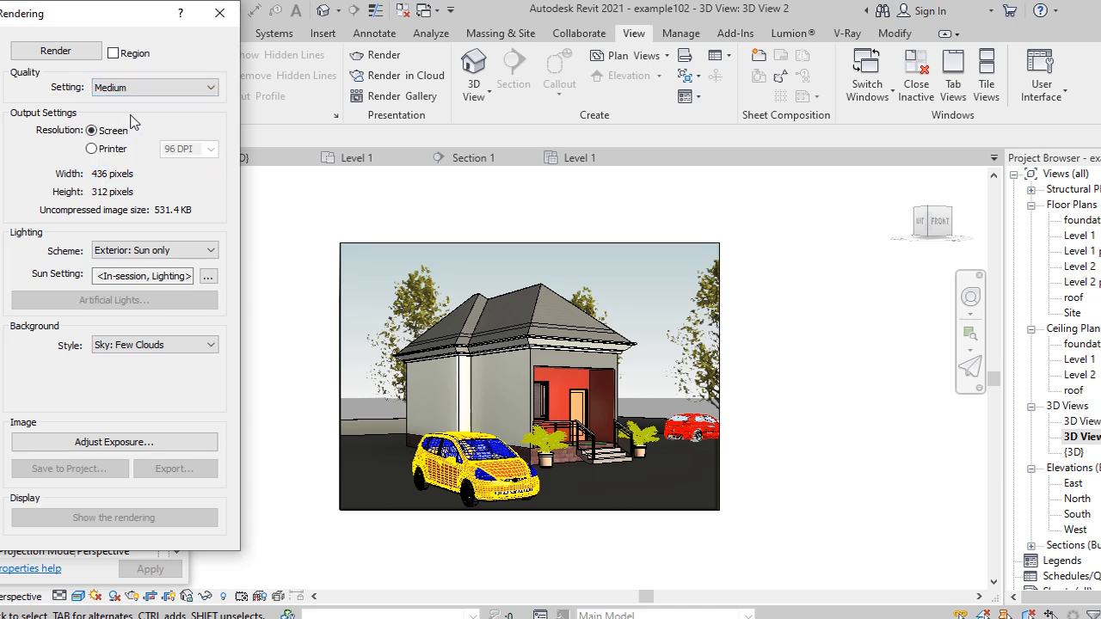
{"action": "left_click", "coordinate": [92, 149]}
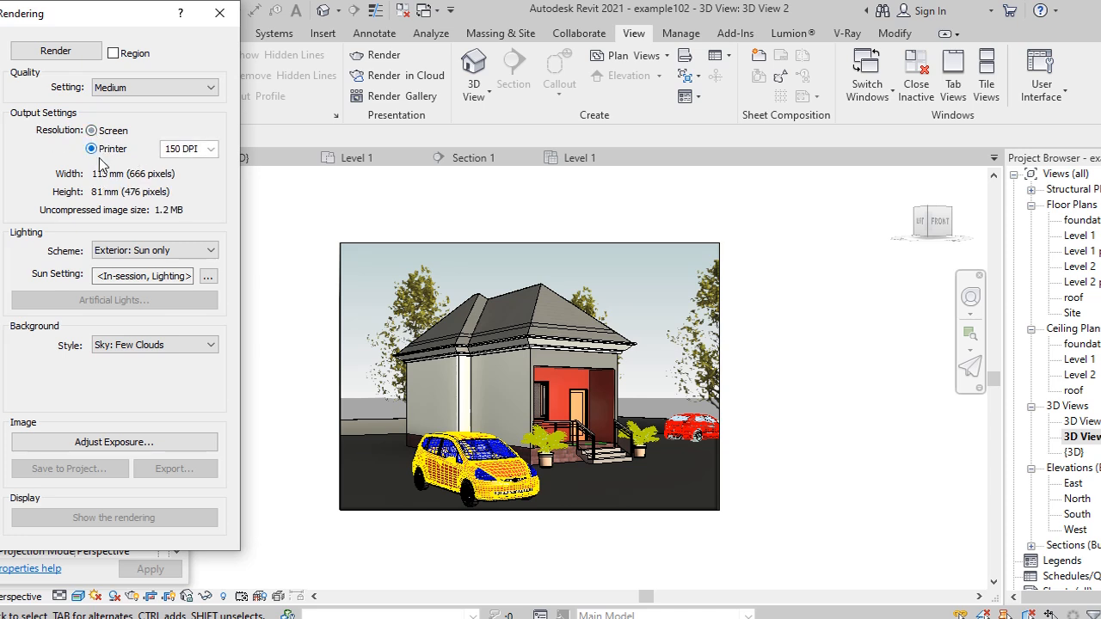
{"action": "left_click", "coordinate": [211, 151]}
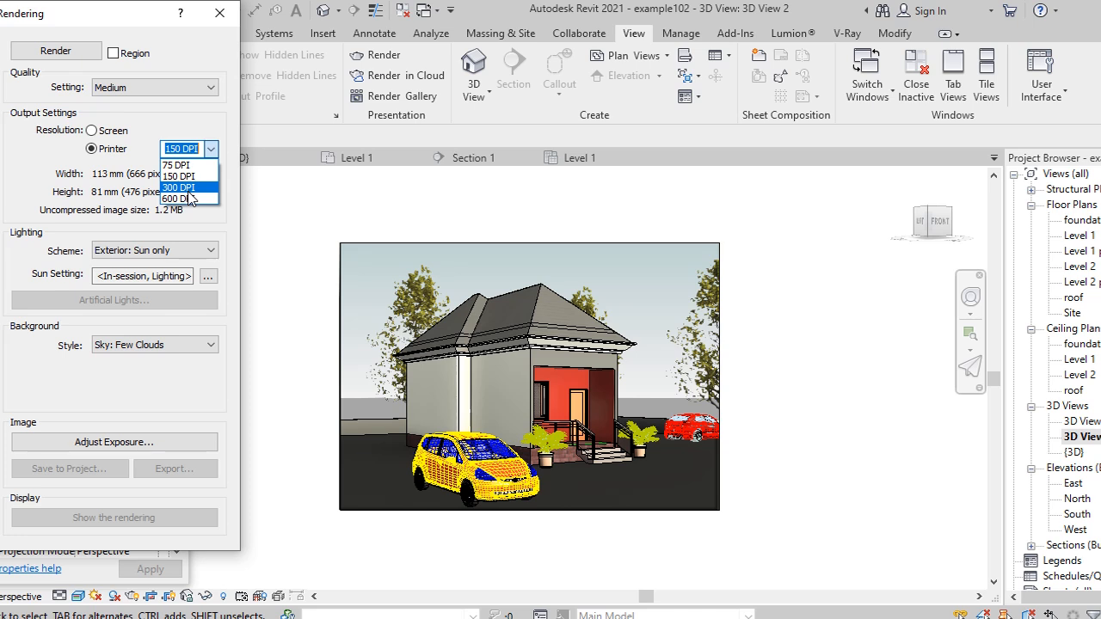
{"action": "left_click", "coordinate": [210, 151]}
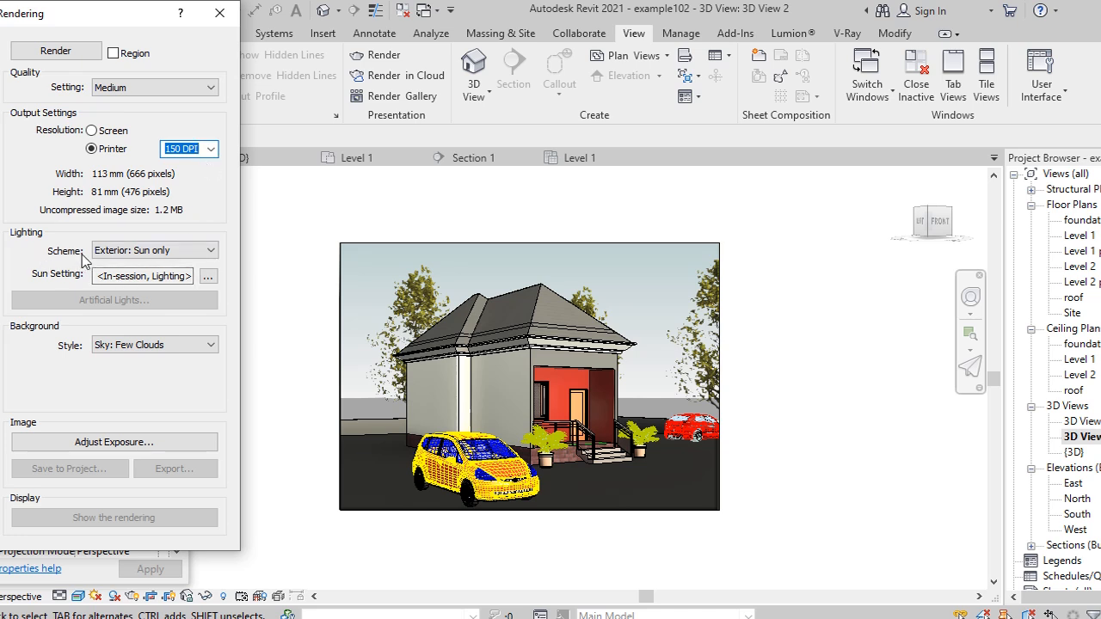
Use the Exterior: Sun only lighting scheme with the Sunlight from Top Right sun preset for the rendering.
{"action": "left_click", "coordinate": [211, 251]}
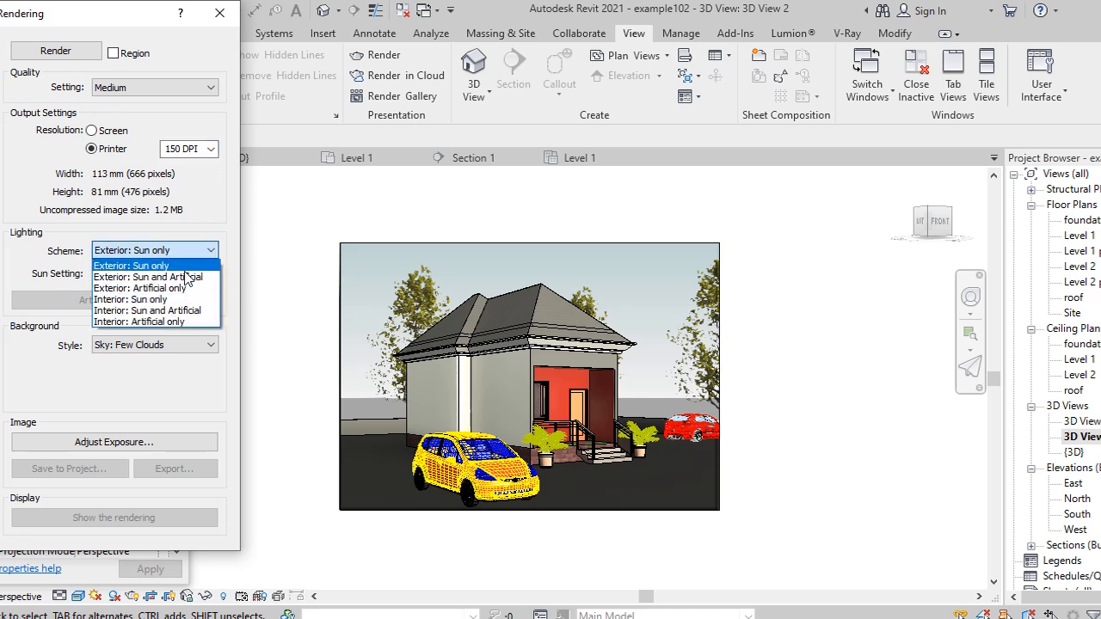
{"action": "left_click", "coordinate": [186, 267]}
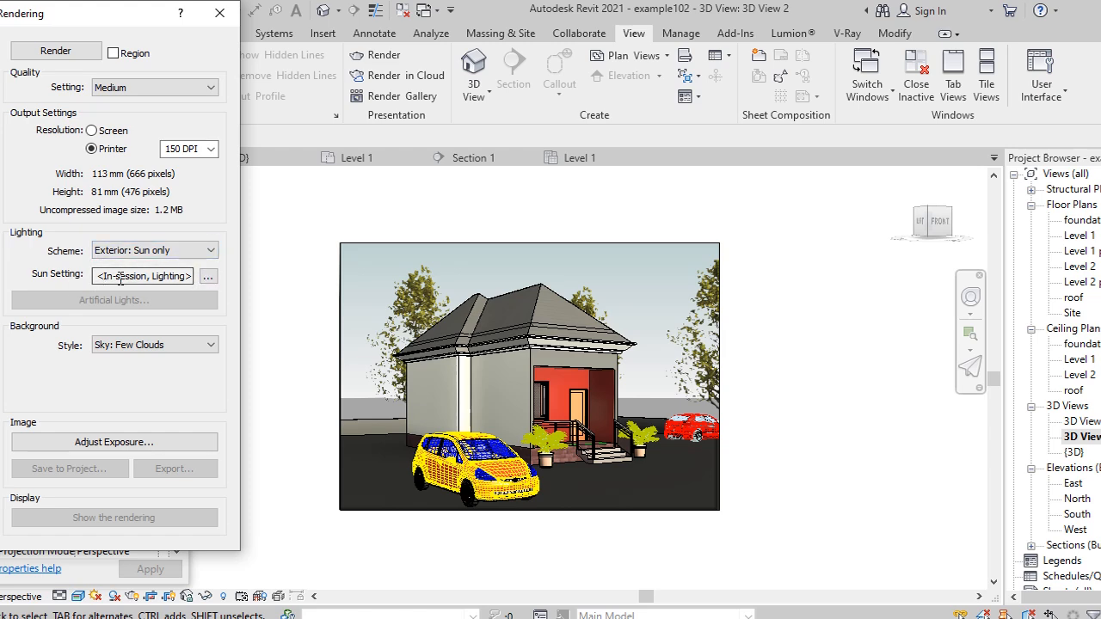
{"action": "left_click", "coordinate": [208, 277]}
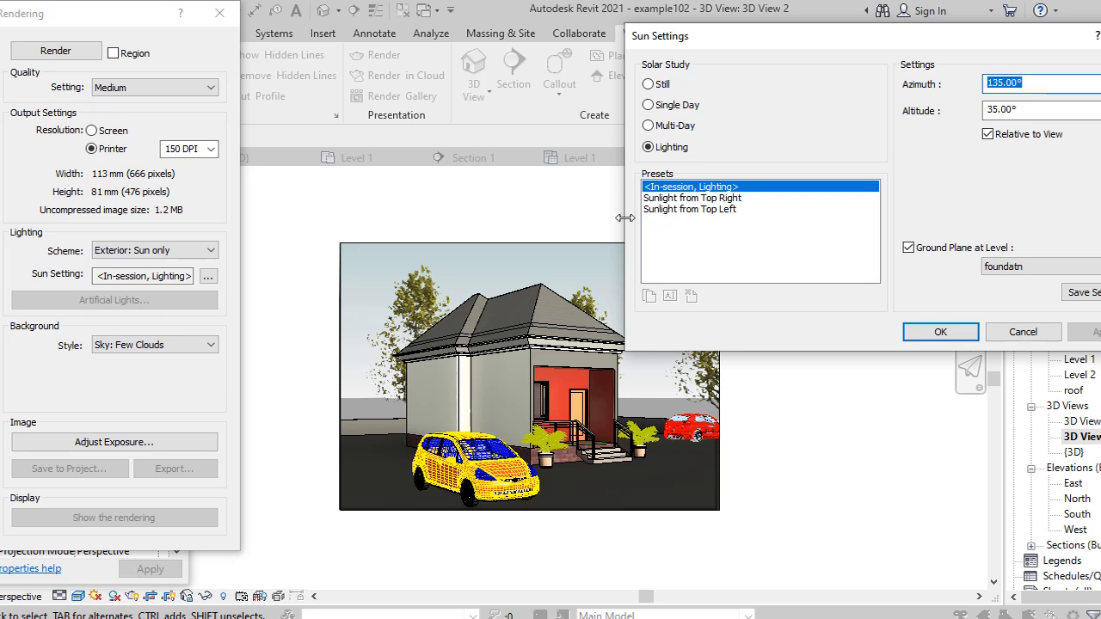
{"action": "left_click", "coordinate": [733, 199]}
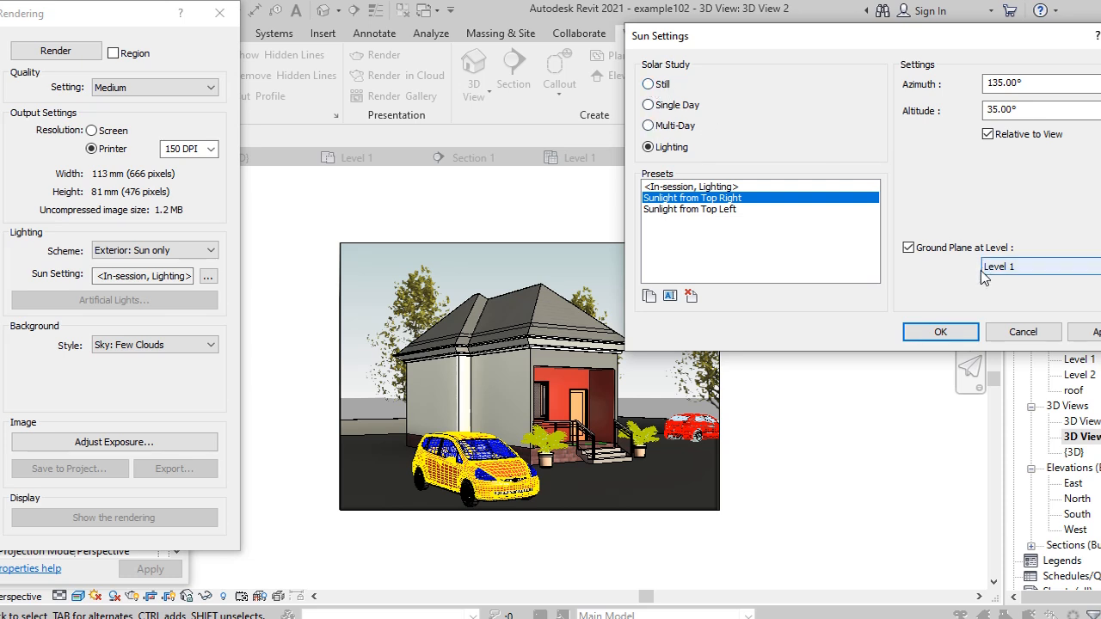
{"action": "left_click", "coordinate": [950, 342]}
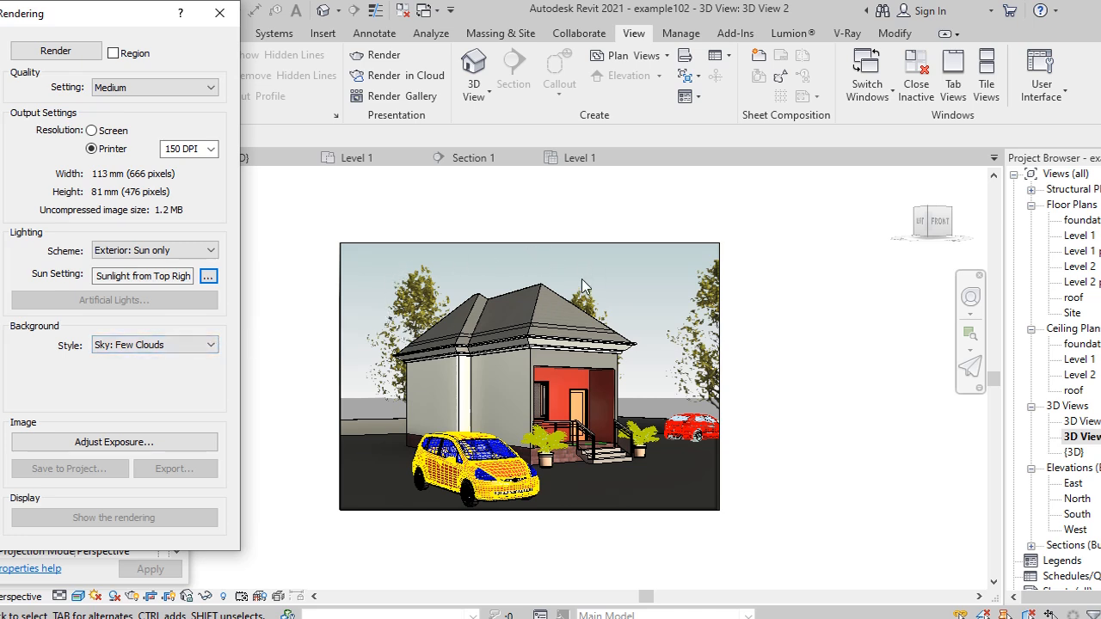
Set the rendering background to the stretched image clouds-sky-trees-cloud-park_121-62313.jpg from folder 8 in Documents.
{"action": "left_click", "coordinate": [209, 346]}
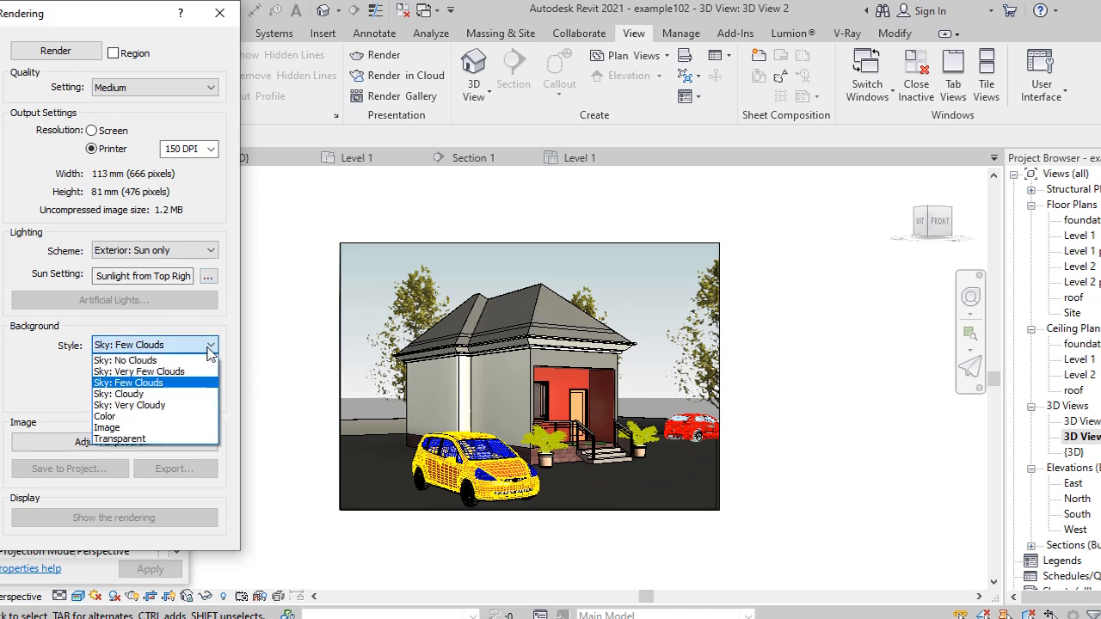
{"action": "left_click", "coordinate": [140, 428]}
{"action": "left_click", "coordinate": [179, 373]}
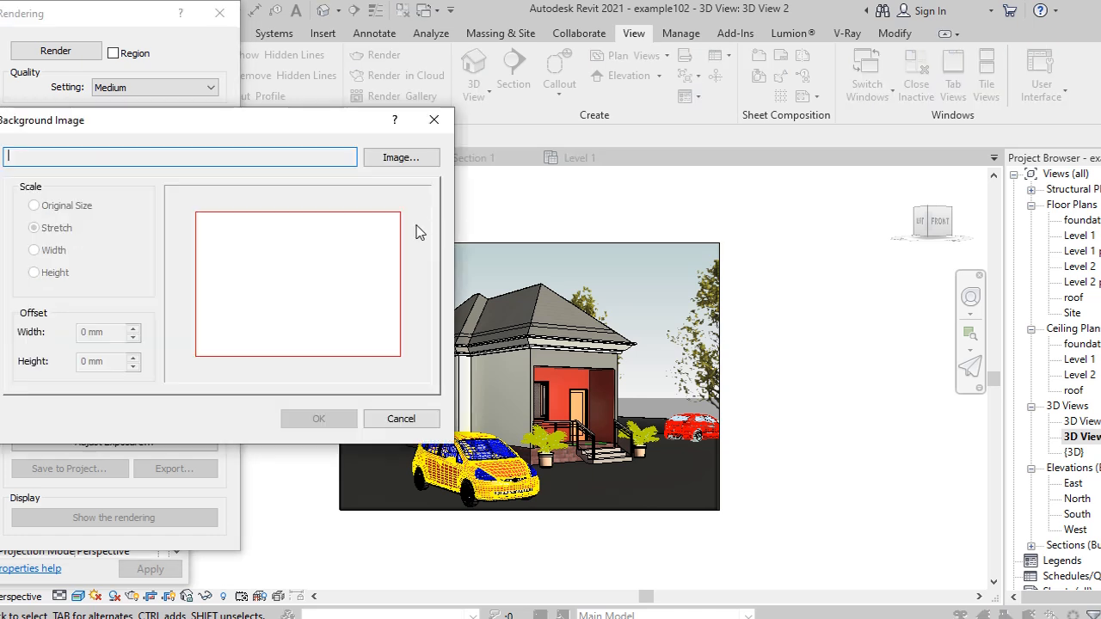
{"action": "left_click", "coordinate": [400, 159]}
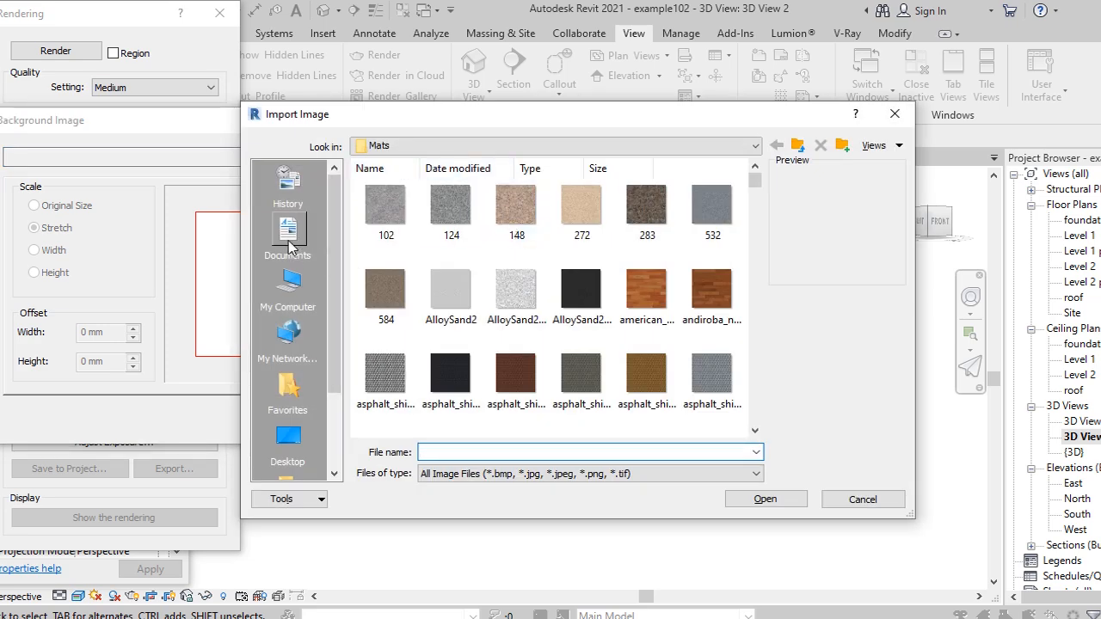
{"action": "left_click", "coordinate": [291, 247]}
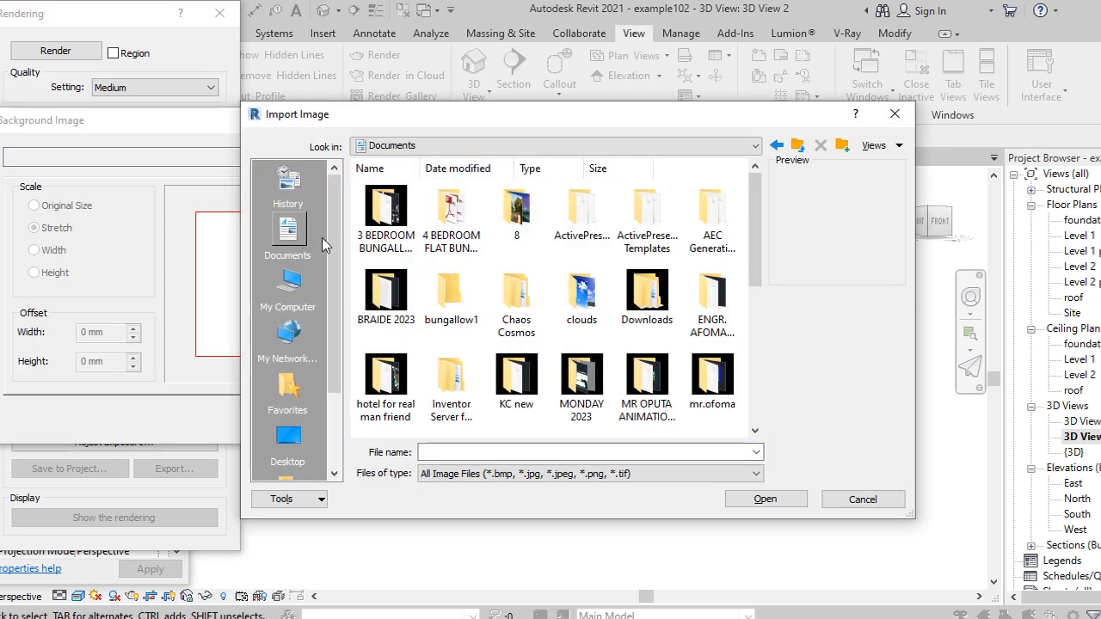
{"action": "double_click", "coordinate": [517, 226]}
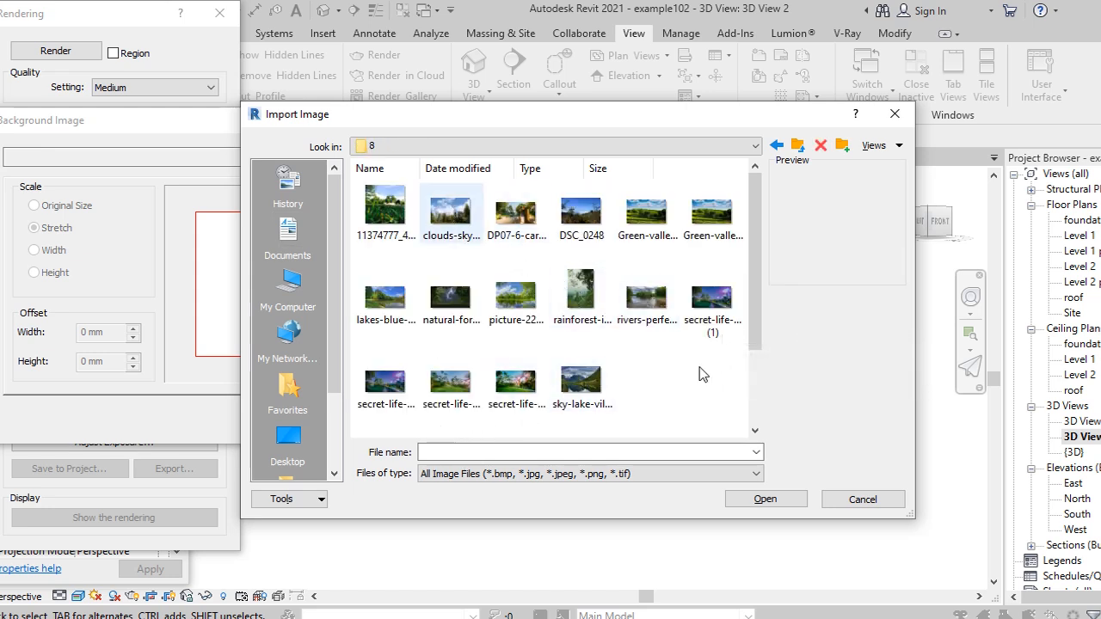
{"action": "left_click", "coordinate": [779, 507]}
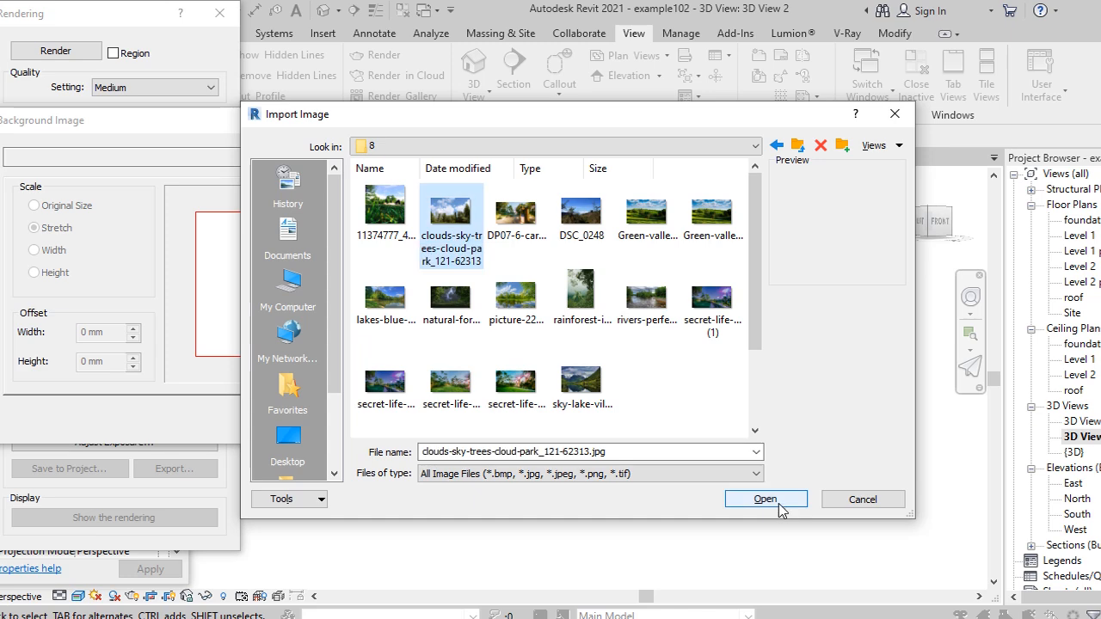
{"action": "left_click", "coordinate": [779, 506]}
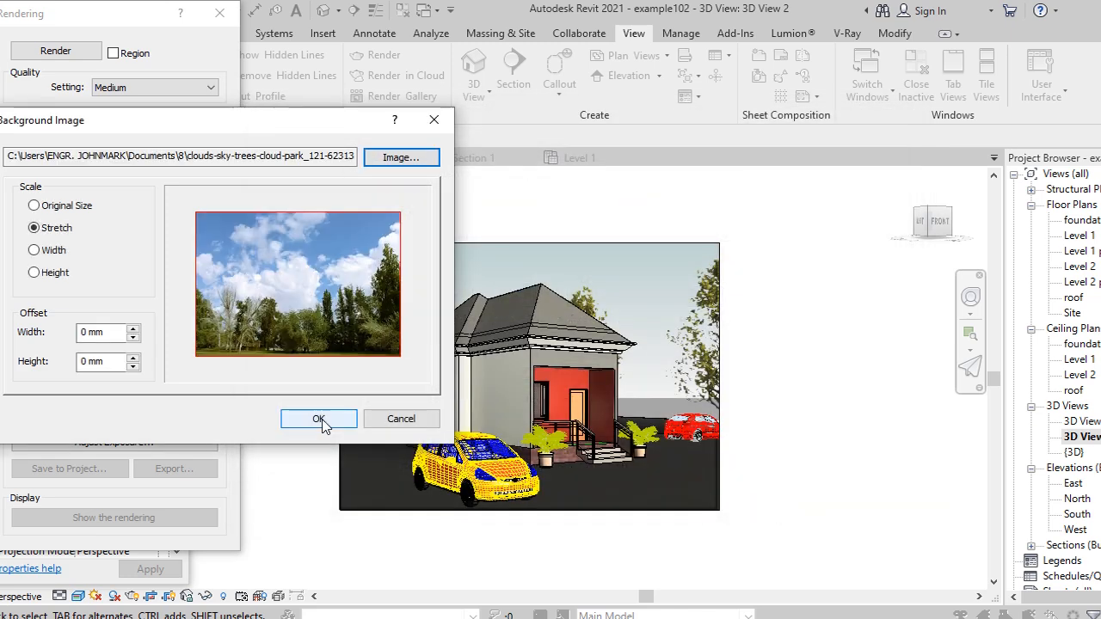
{"action": "left_click", "coordinate": [320, 421]}
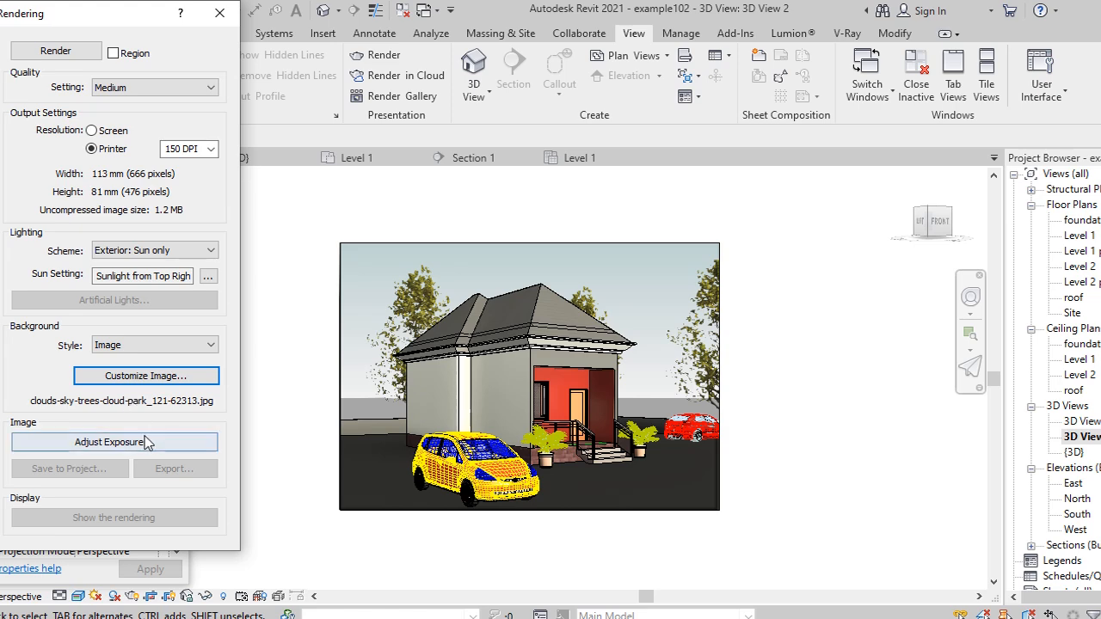
Raise the highlights to 1.00 in the rendering's exposure control.
{"action": "left_click", "coordinate": [114, 442]}
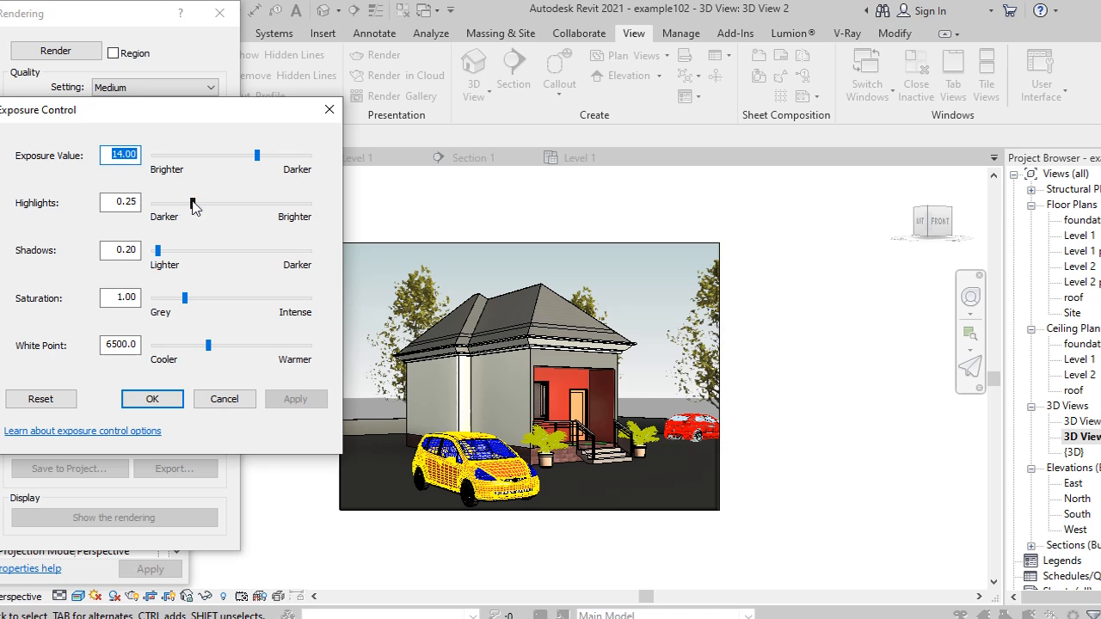
{"action": "left_click_drag", "start_coordinate": [193, 204], "coordinate": [312, 203]}
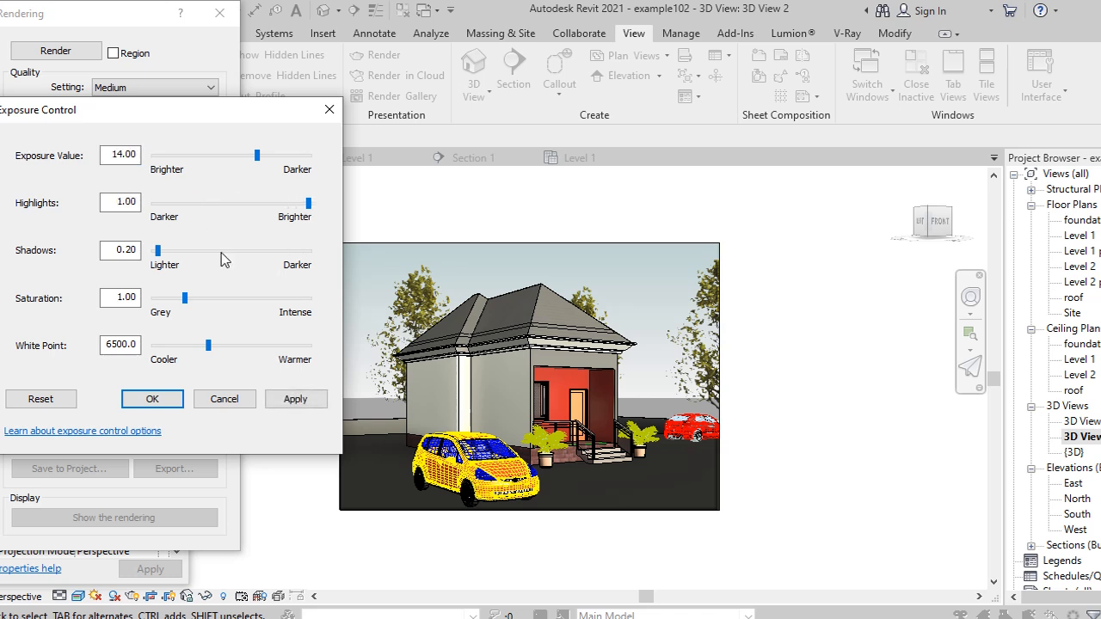
{"action": "left_click", "coordinate": [295, 401]}
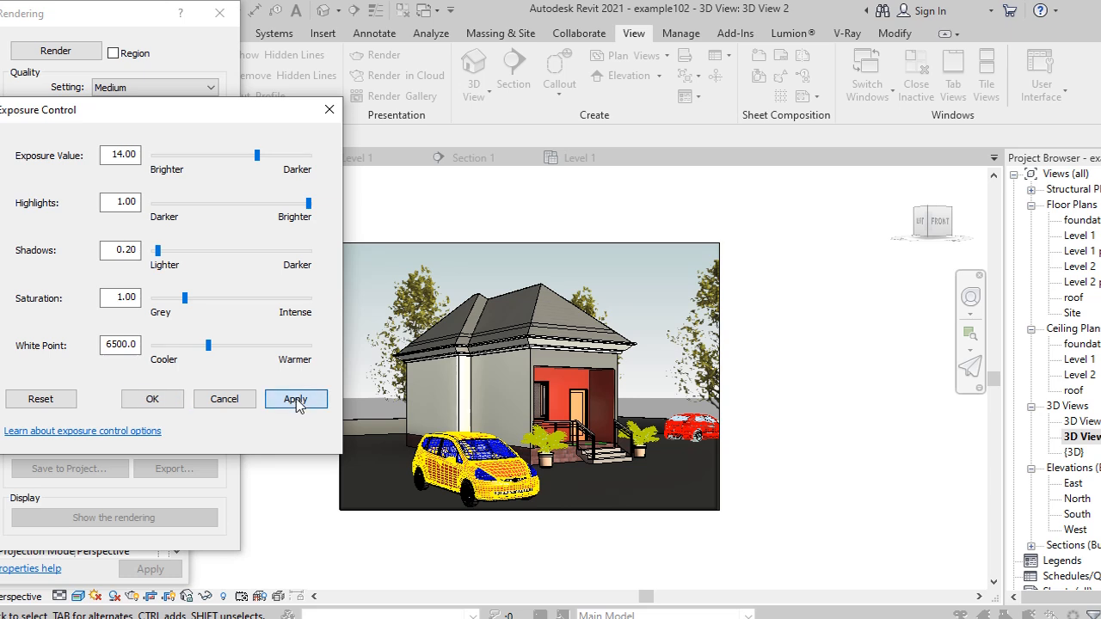
{"action": "left_click", "coordinate": [152, 401]}
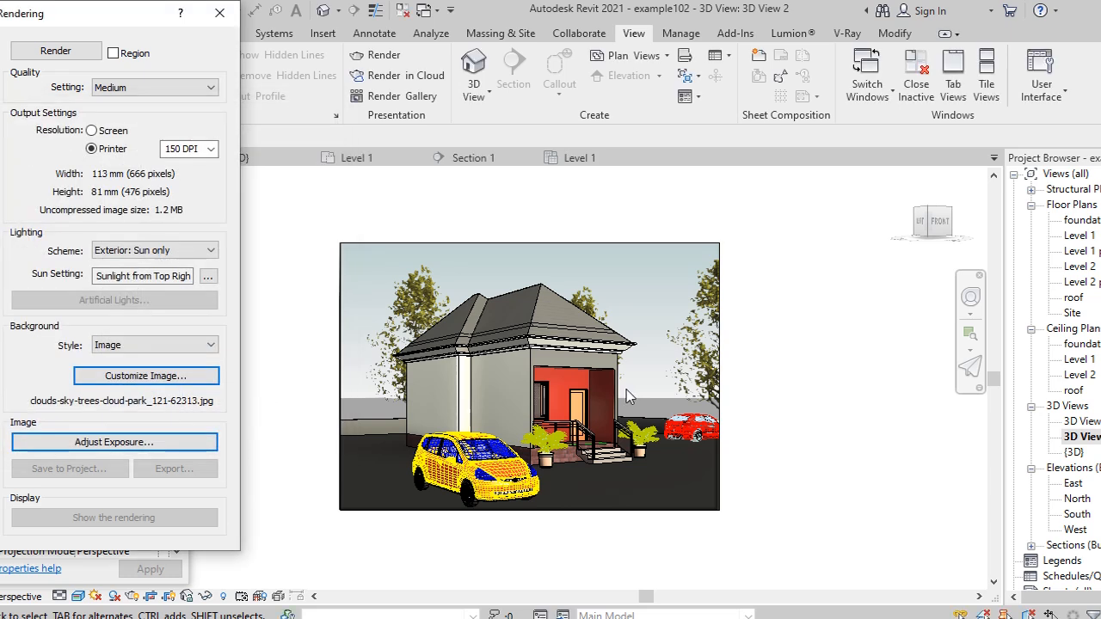
Render the perspective view and check the whole rendered image.
{"action": "left_click", "coordinate": [57, 52]}
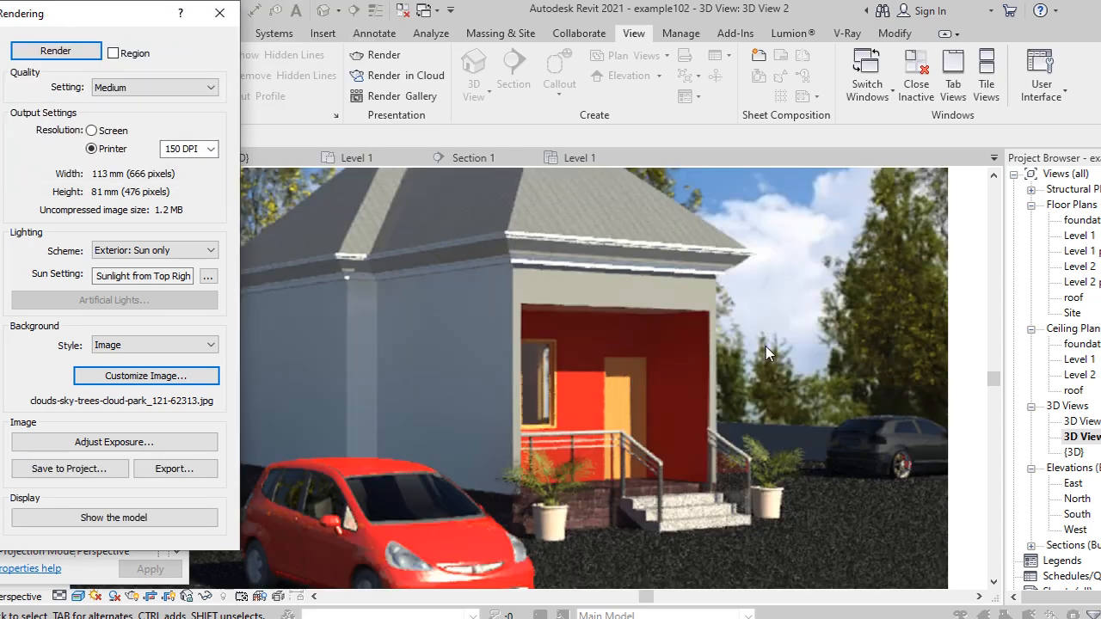
{"action": "scroll", "coordinate": [773, 372], "scroll_direction": "down", "scroll_amount": 3}
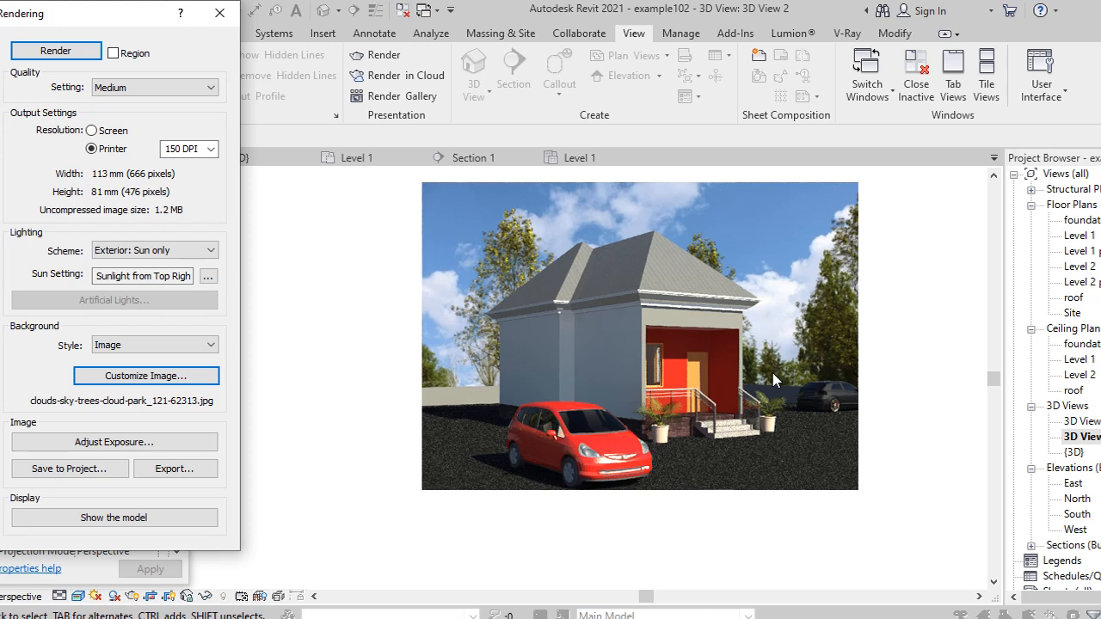
{"action": "scroll", "coordinate": [467, 494], "scroll_direction": "down", "scroll_amount": 1}
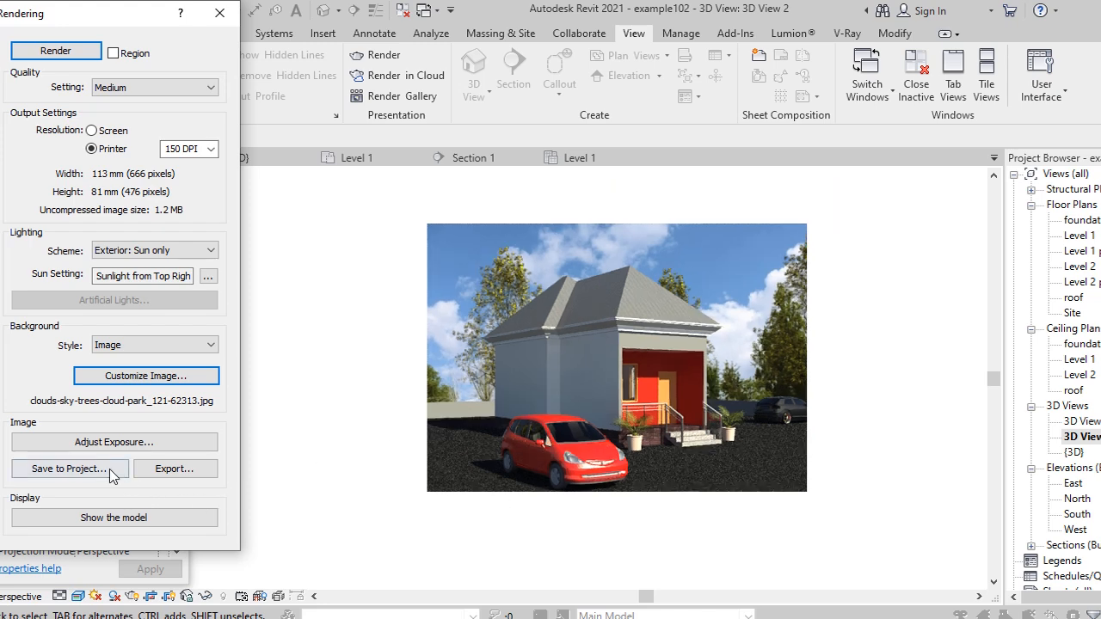
Save the rendered image to the project under the name ddwa.
{"action": "left_click", "coordinate": [72, 476]}
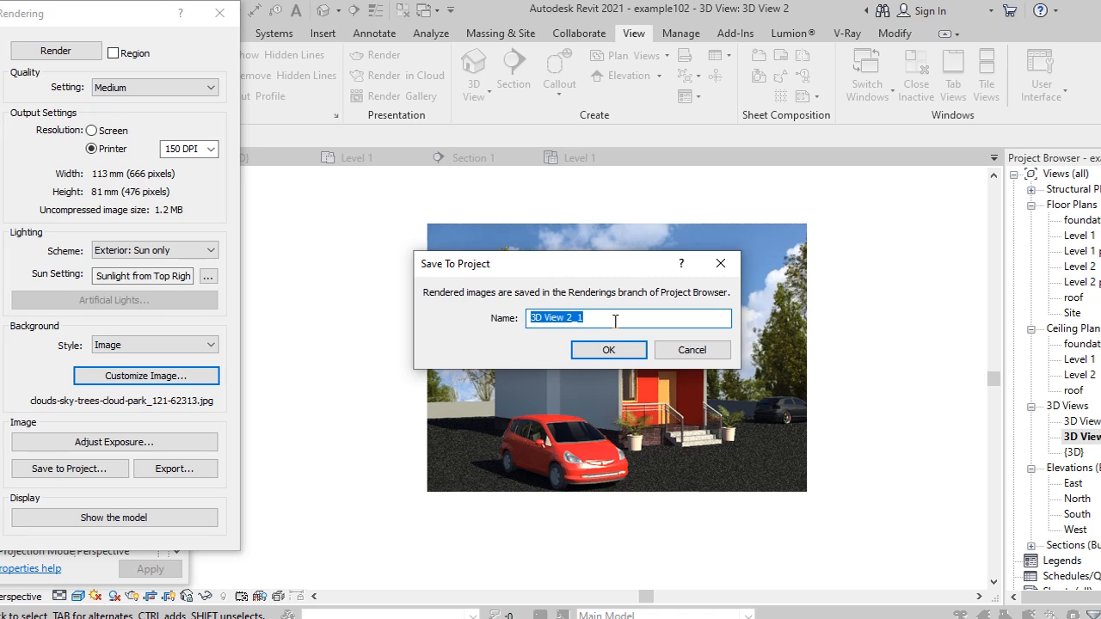
{"action": "type", "text": "ddwa"}
{"action": "left_click", "coordinate": [625, 354]}
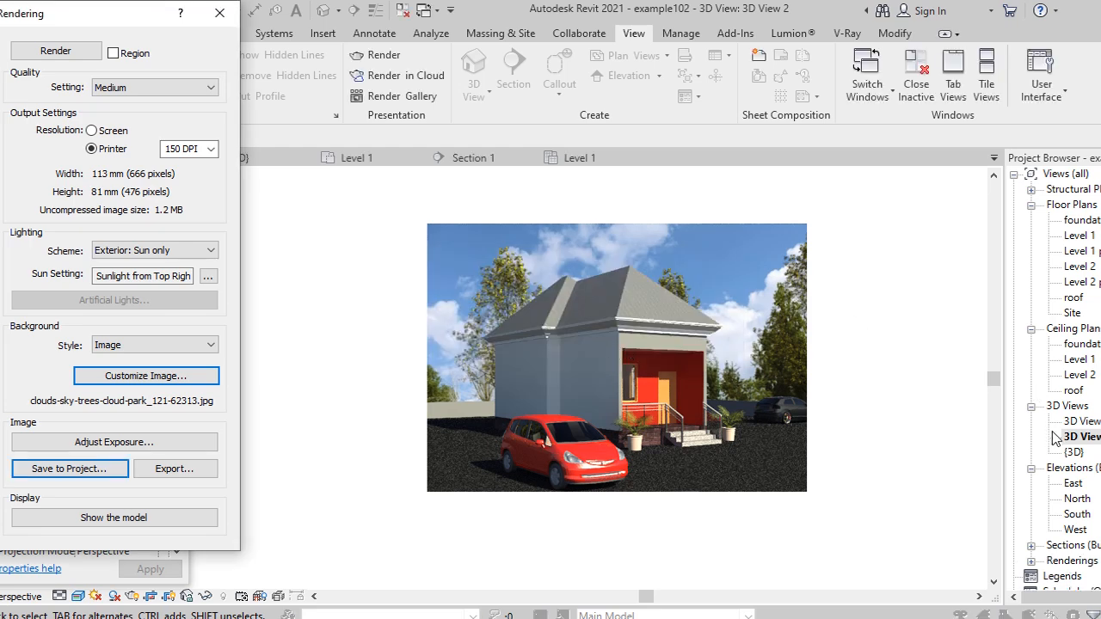
Export the rendering to the Desktop as a JPEG file named ddwa1.
{"action": "left_click", "coordinate": [186, 473]}
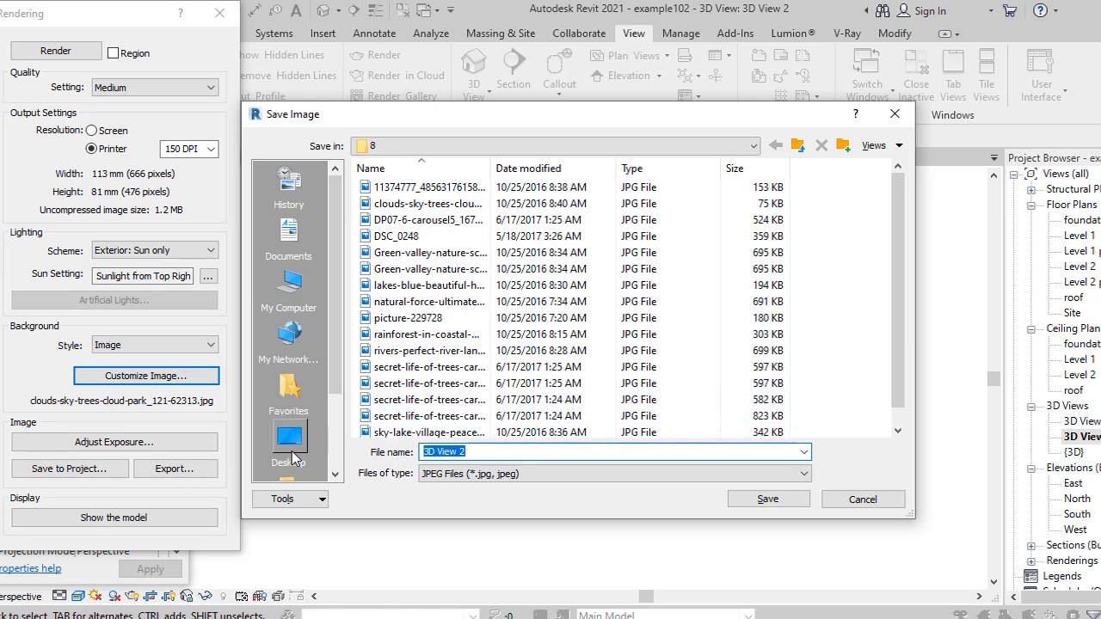
{"action": "left_click", "coordinate": [291, 441]}
{"action": "left_click", "coordinate": [528, 452]}
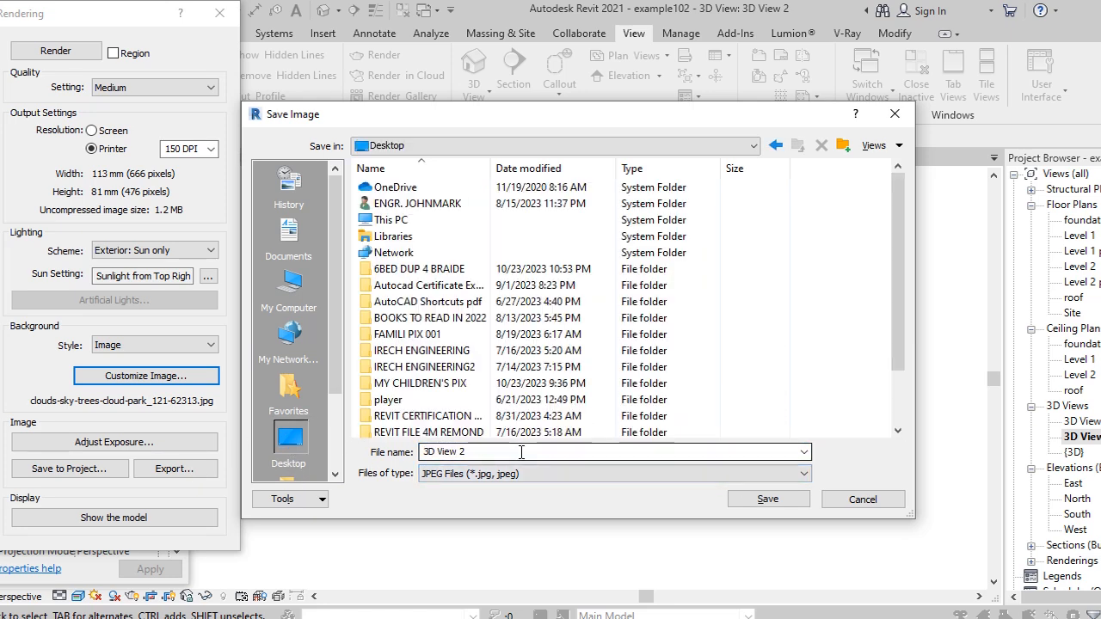
{"action": "type", "text": "ddwa1"}
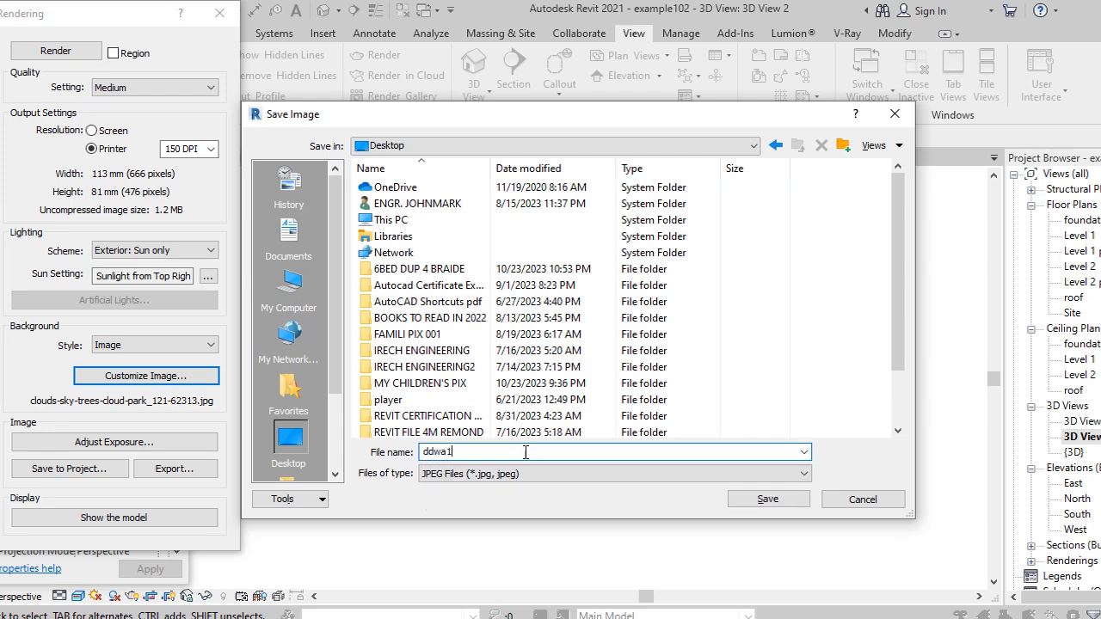
{"action": "left_click", "coordinate": [779, 501]}
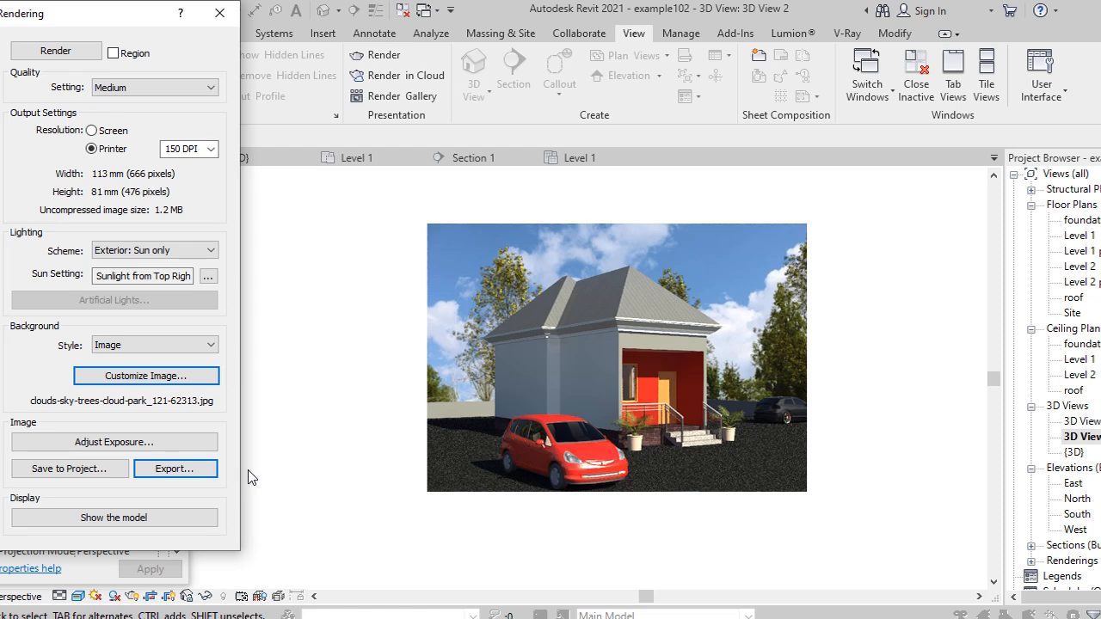
Return the view to the model, end the rendering setup, and inspect the saved ddwa rendering in the project.
{"action": "left_click", "coordinate": [105, 520]}
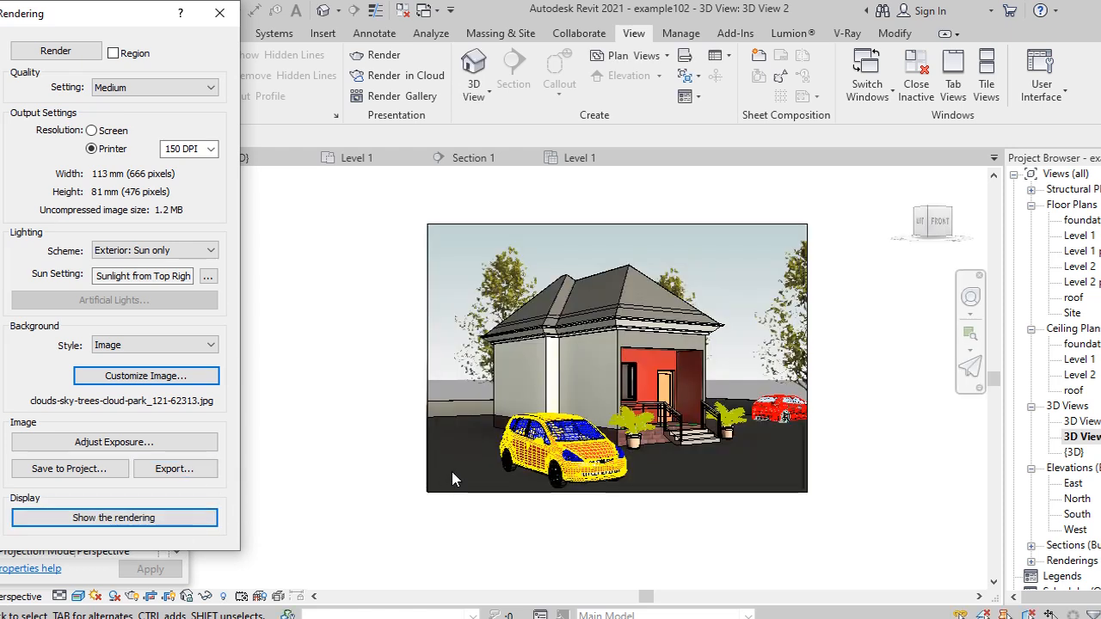
{"action": "left_click", "coordinate": [219, 13]}
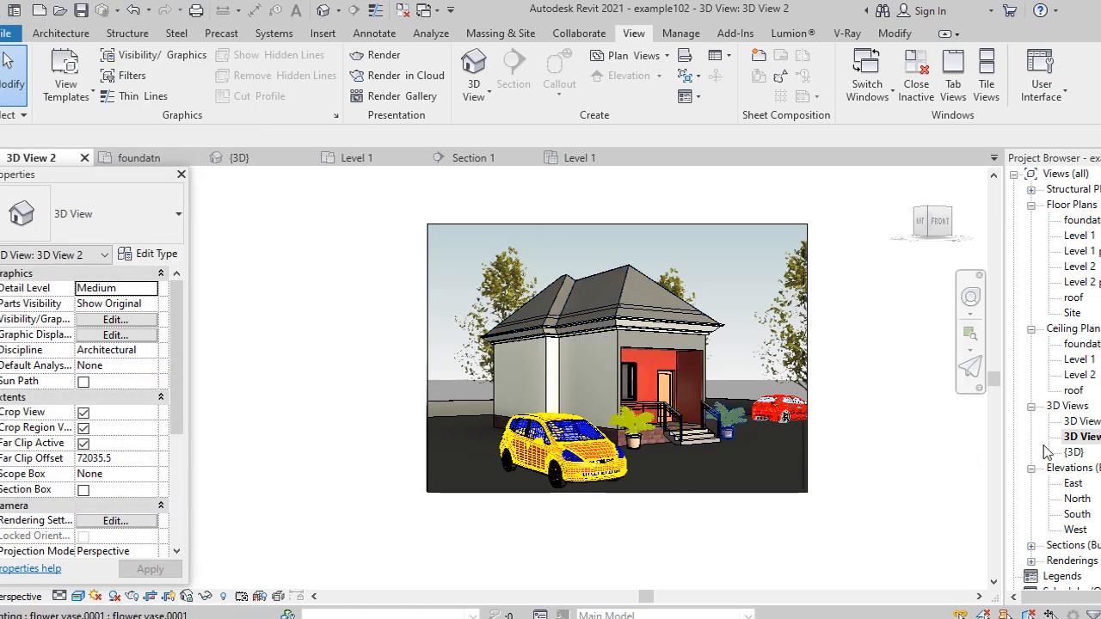
{"action": "scroll", "coordinate": [1053, 455], "scroll_direction": "down", "scroll_amount": 1}
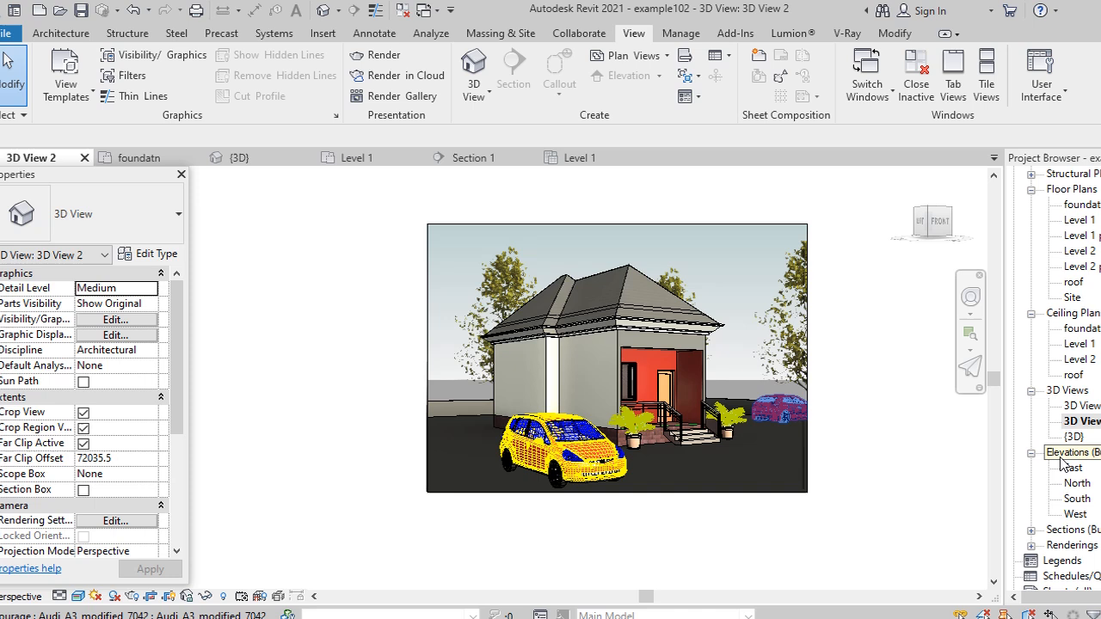
{"action": "left_click", "coordinate": [1031, 547]}
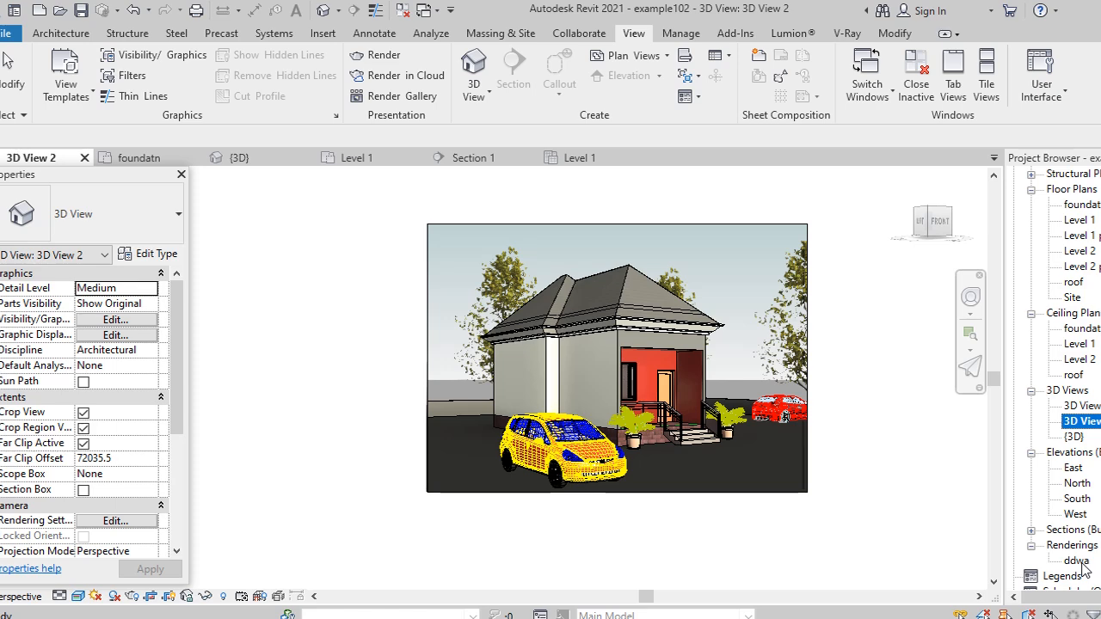
{"action": "double_click", "coordinate": [1078, 561]}
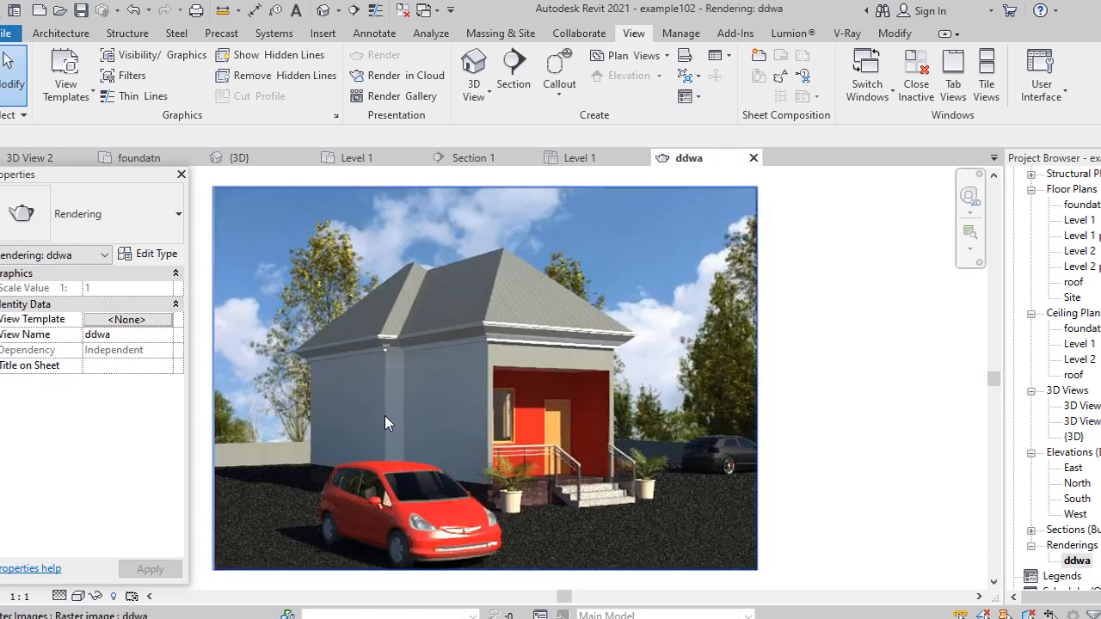
{"action": "scroll", "coordinate": [295, 386], "scroll_direction": "up", "scroll_amount": 5}
{"action": "scroll", "coordinate": [553, 372], "scroll_direction": "down", "scroll_amount": 5}
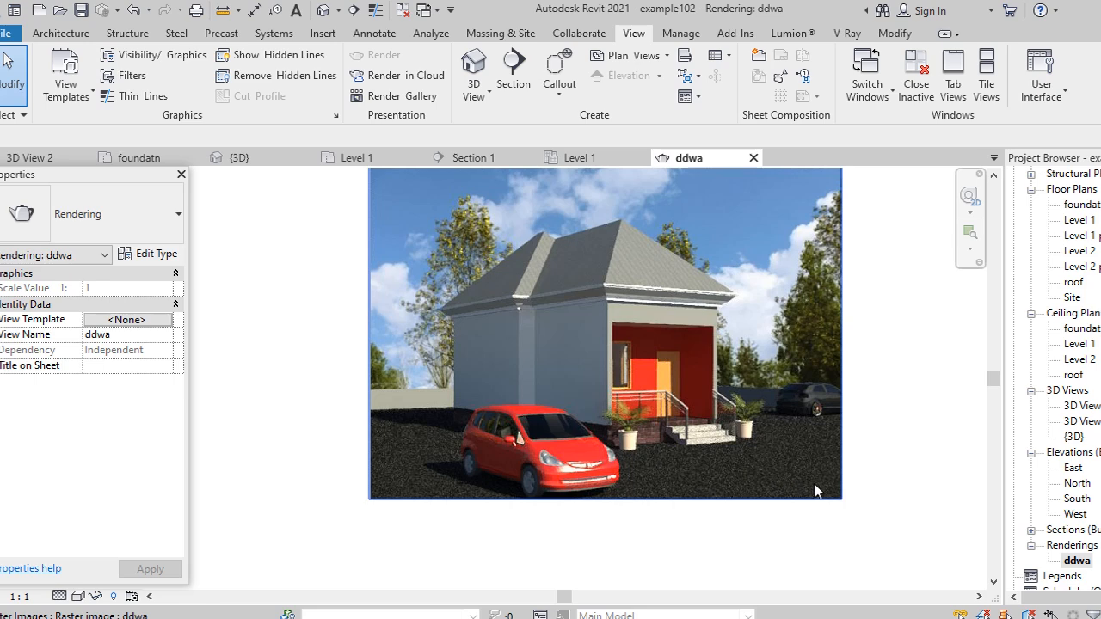
{"action": "scroll", "coordinate": [648, 449], "scroll_direction": "down", "scroll_amount": 2}
{"action": "scroll", "coordinate": [645, 434], "scroll_direction": "up", "scroll_amount": 2}
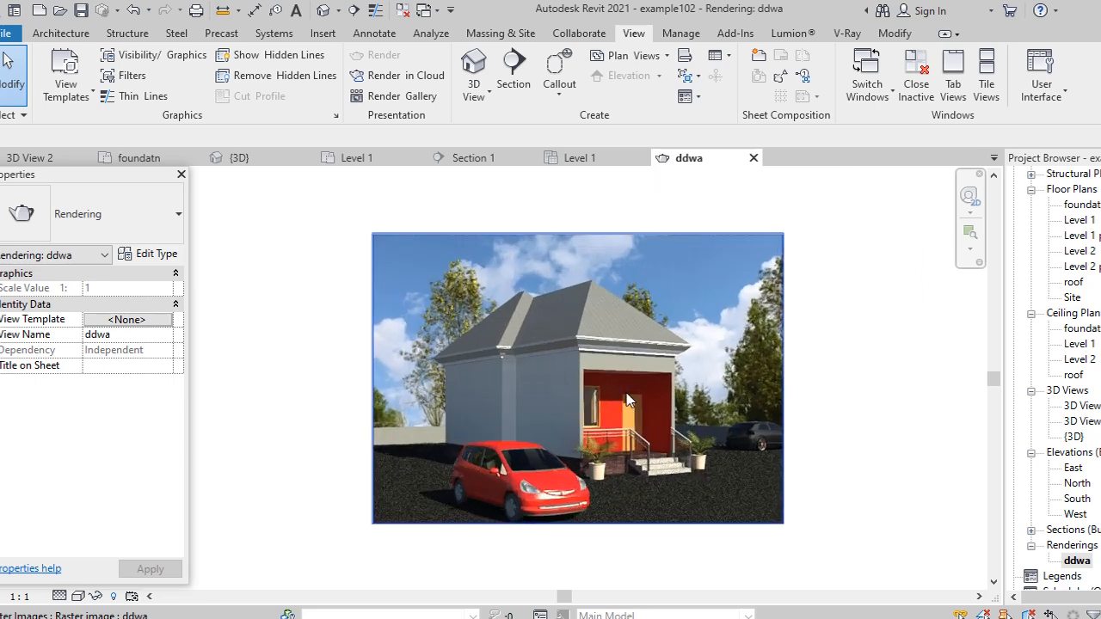